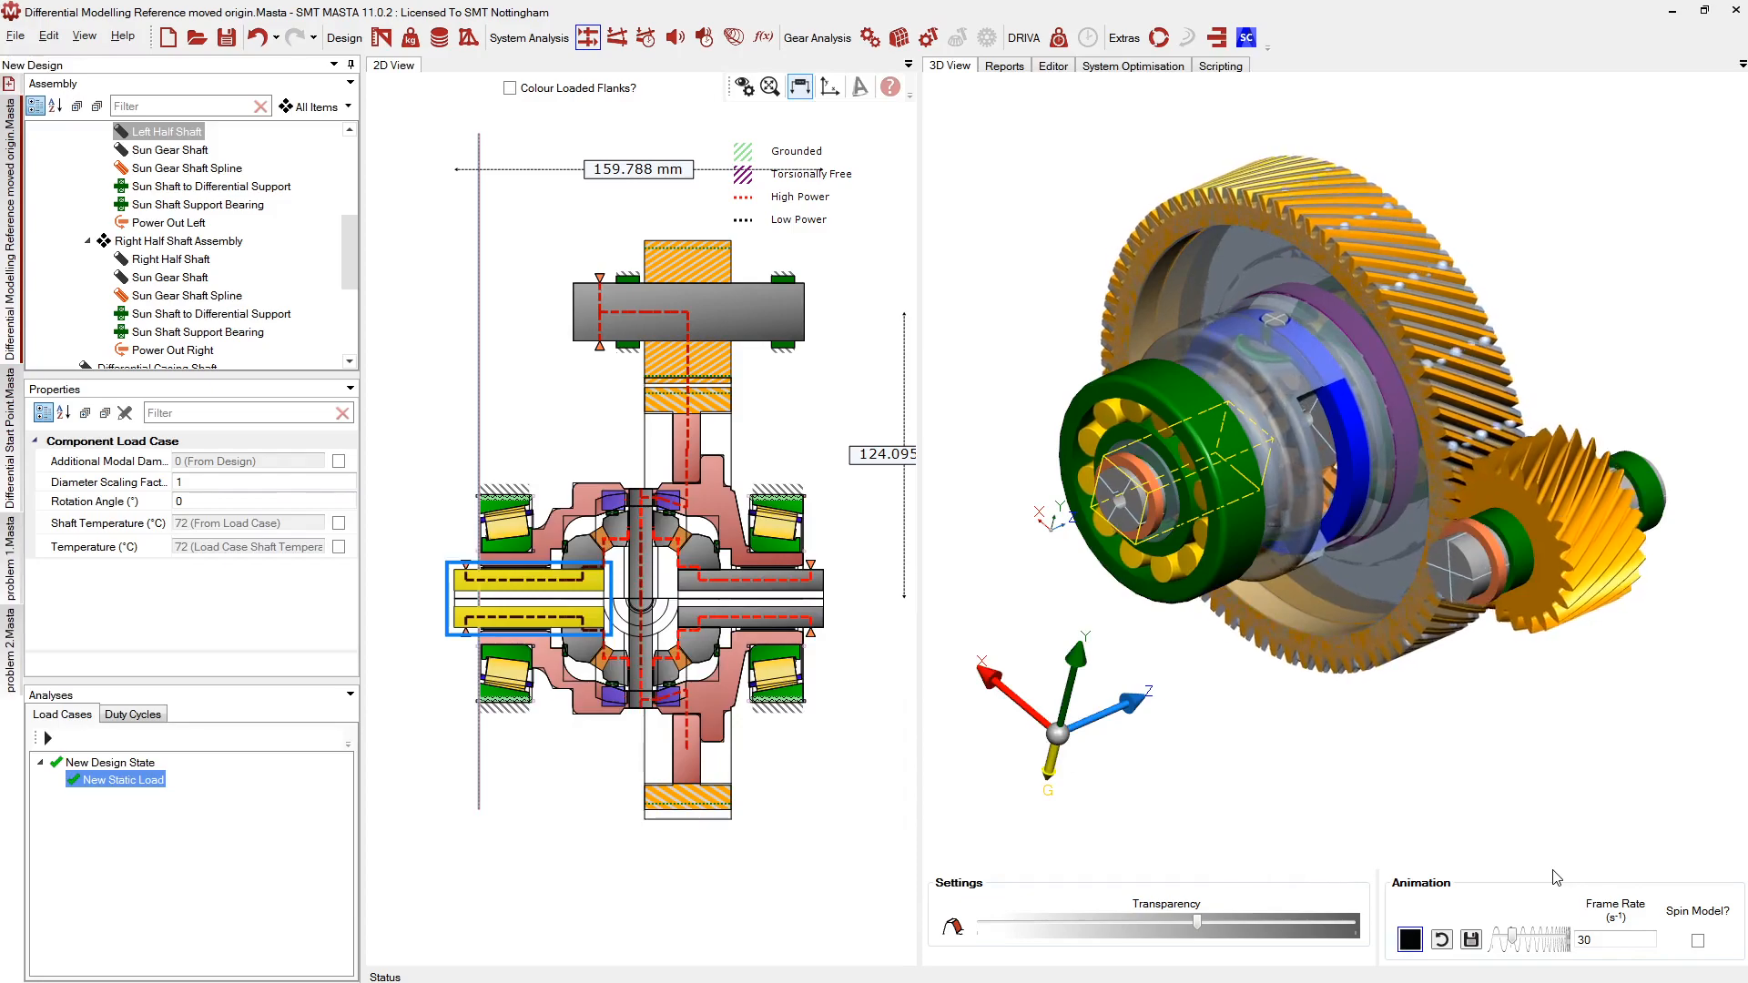
Pan and zoom the 2D section to recentre the differential drawing
{"action": "mouse_move", "coordinate": [698, 642]}
{"action": "middle_mouse_down"}
{"action": "mouse_move", "coordinate": [662, 645]}
{"action": "mouse_move", "coordinate": [676, 632]}
{"action": "mouse_move", "coordinate": [667, 663]}
{"action": "middle_mouse_up"}
{"action": "scroll", "coordinate": [662, 651], "scroll_direction": "up", "scroll_amount": 1}
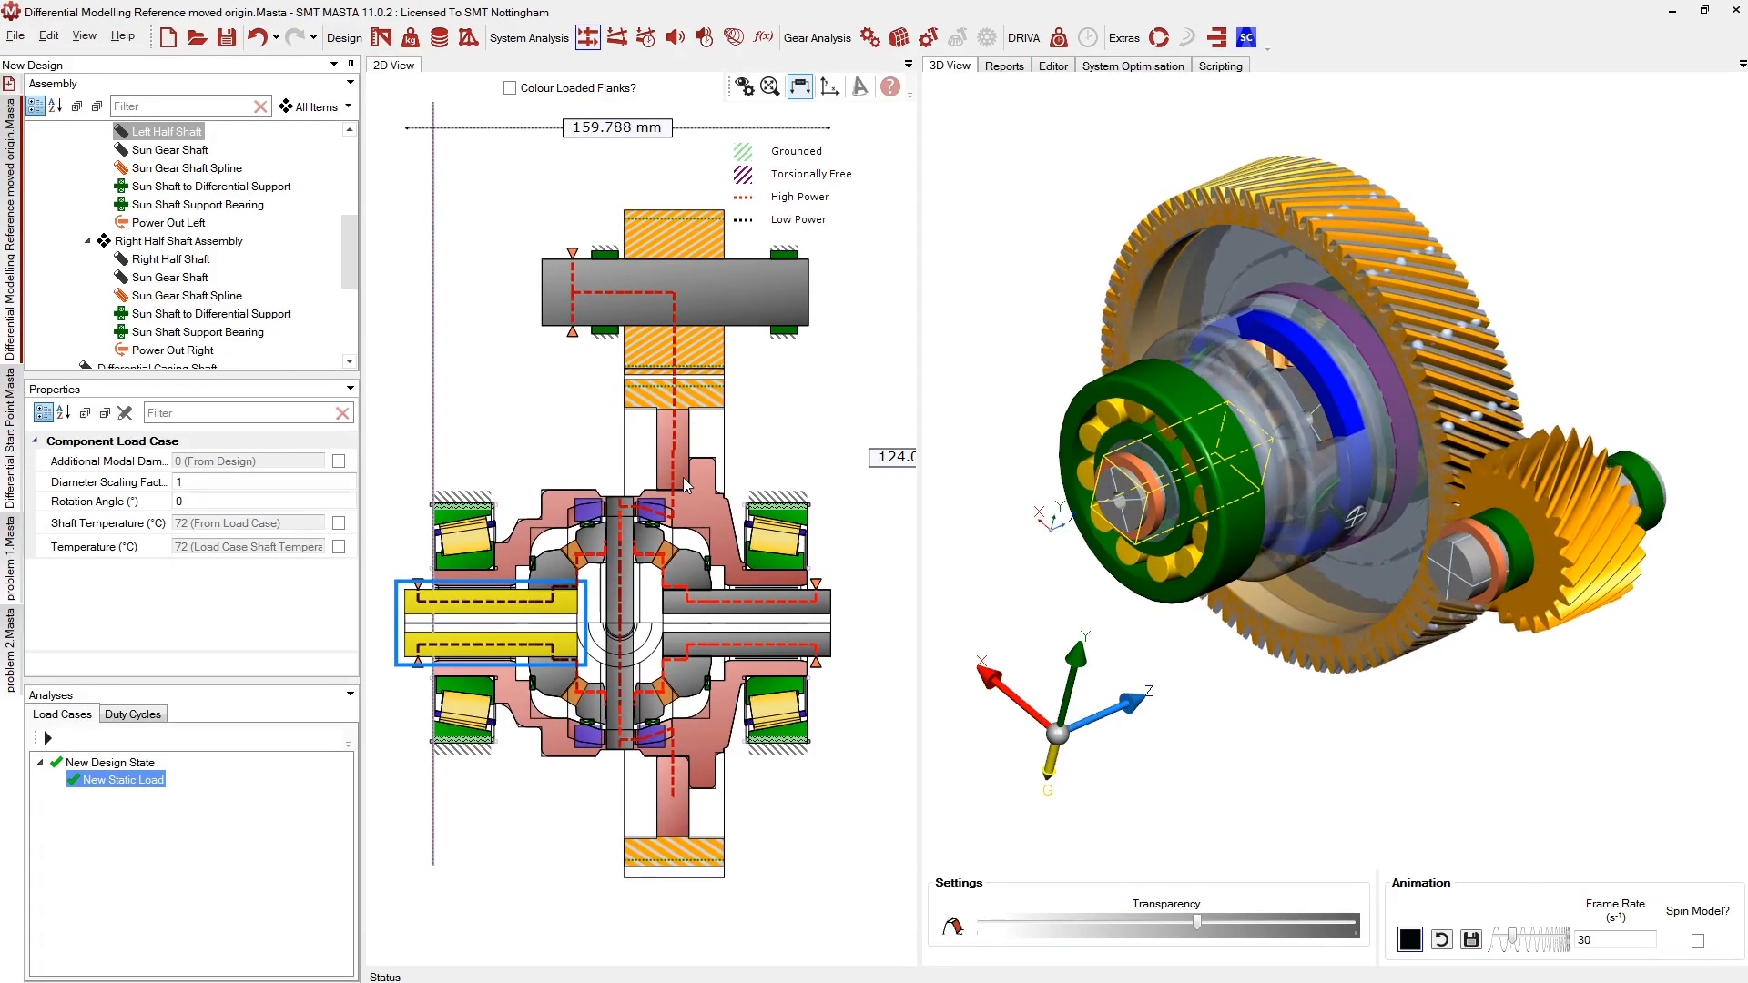
{"action": "middle_click_drag", "start_coordinate": [612, 477], "coordinate": [625, 415]}
{"action": "scroll", "coordinate": [645, 545], "scroll_direction": "up", "scroll_amount": 1}
{"action": "middle_click_drag", "start_coordinate": [642, 546], "coordinate": [669, 531]}
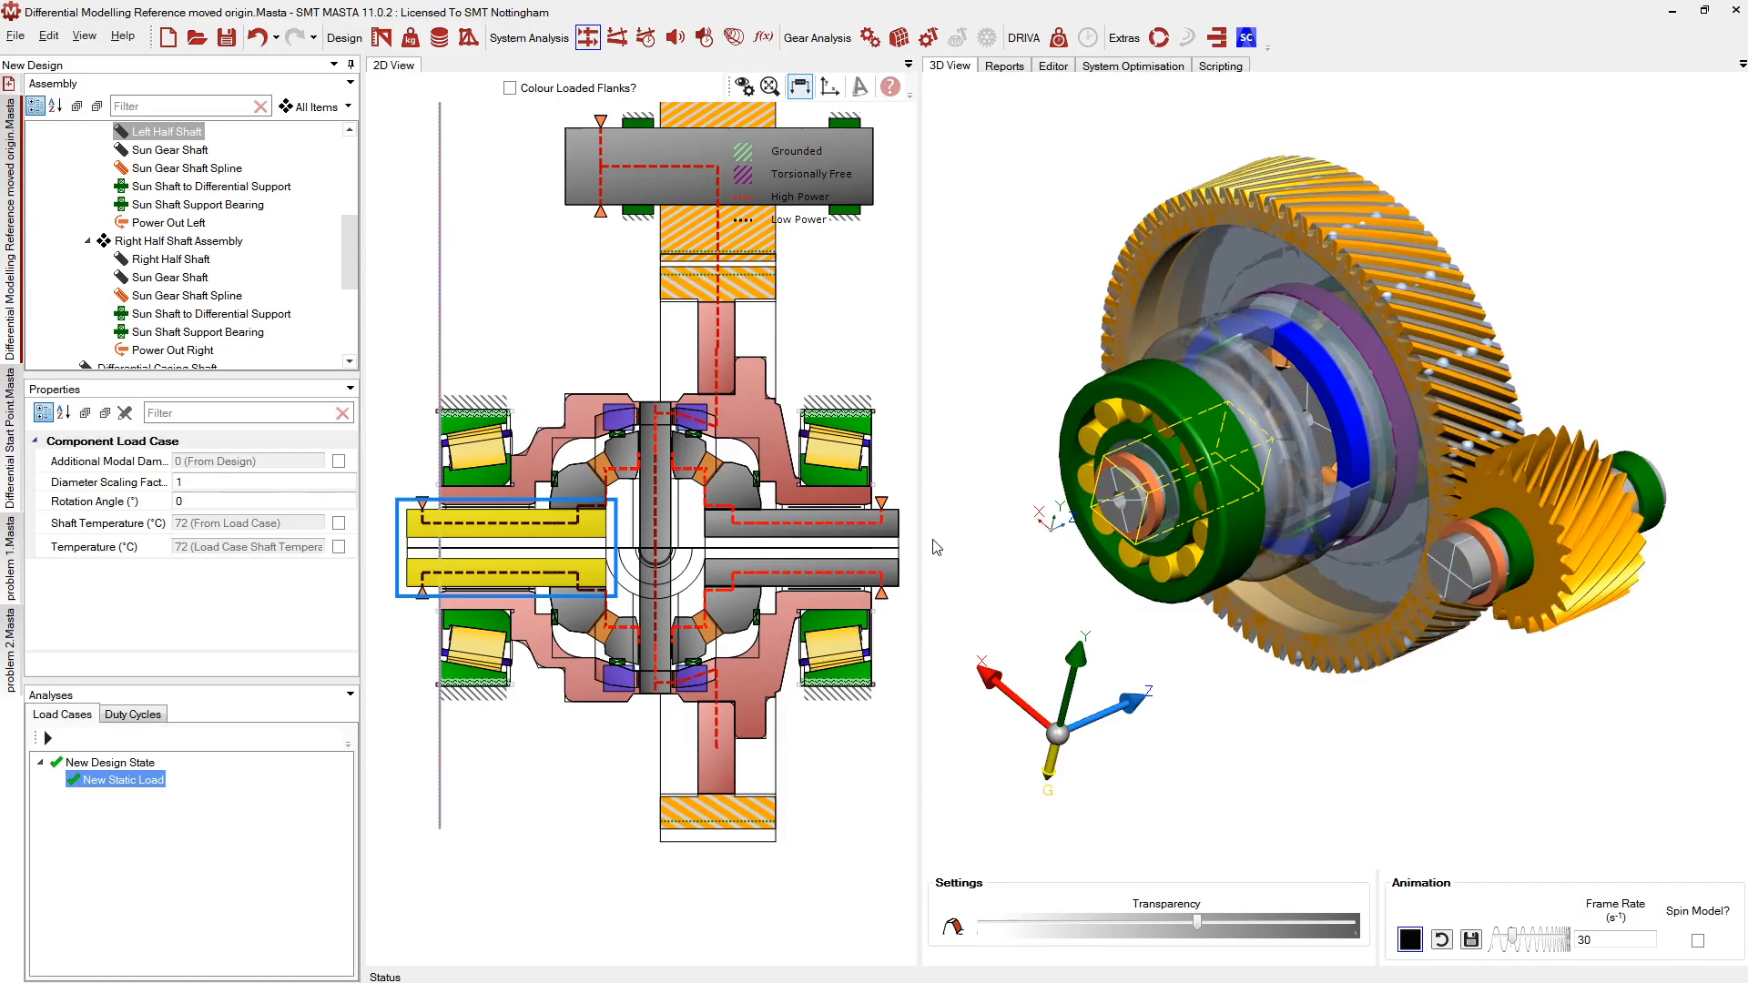
Orbit and zoom the 3D model to view the carrier and bearing from other angles
{"action": "middle_click_drag", "start_coordinate": [1297, 564], "coordinate": [1223, 565]}
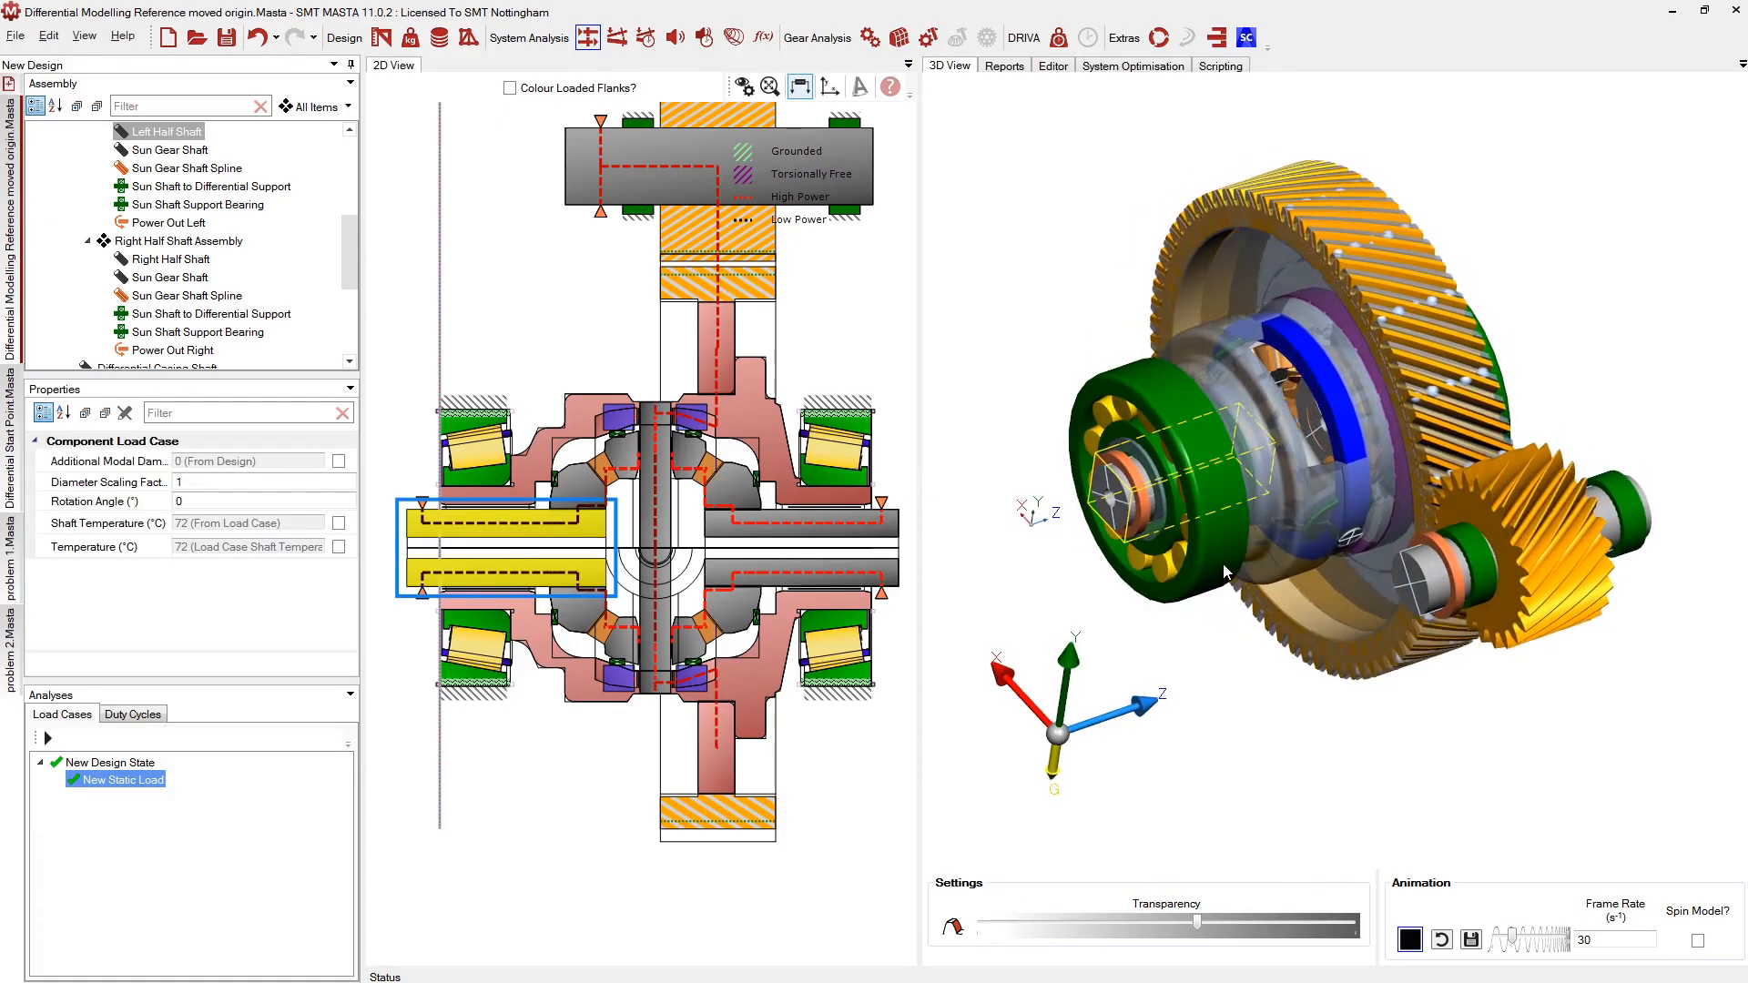
{"action": "scroll", "coordinate": [1222, 564], "scroll_direction": "up", "scroll_amount": 4}
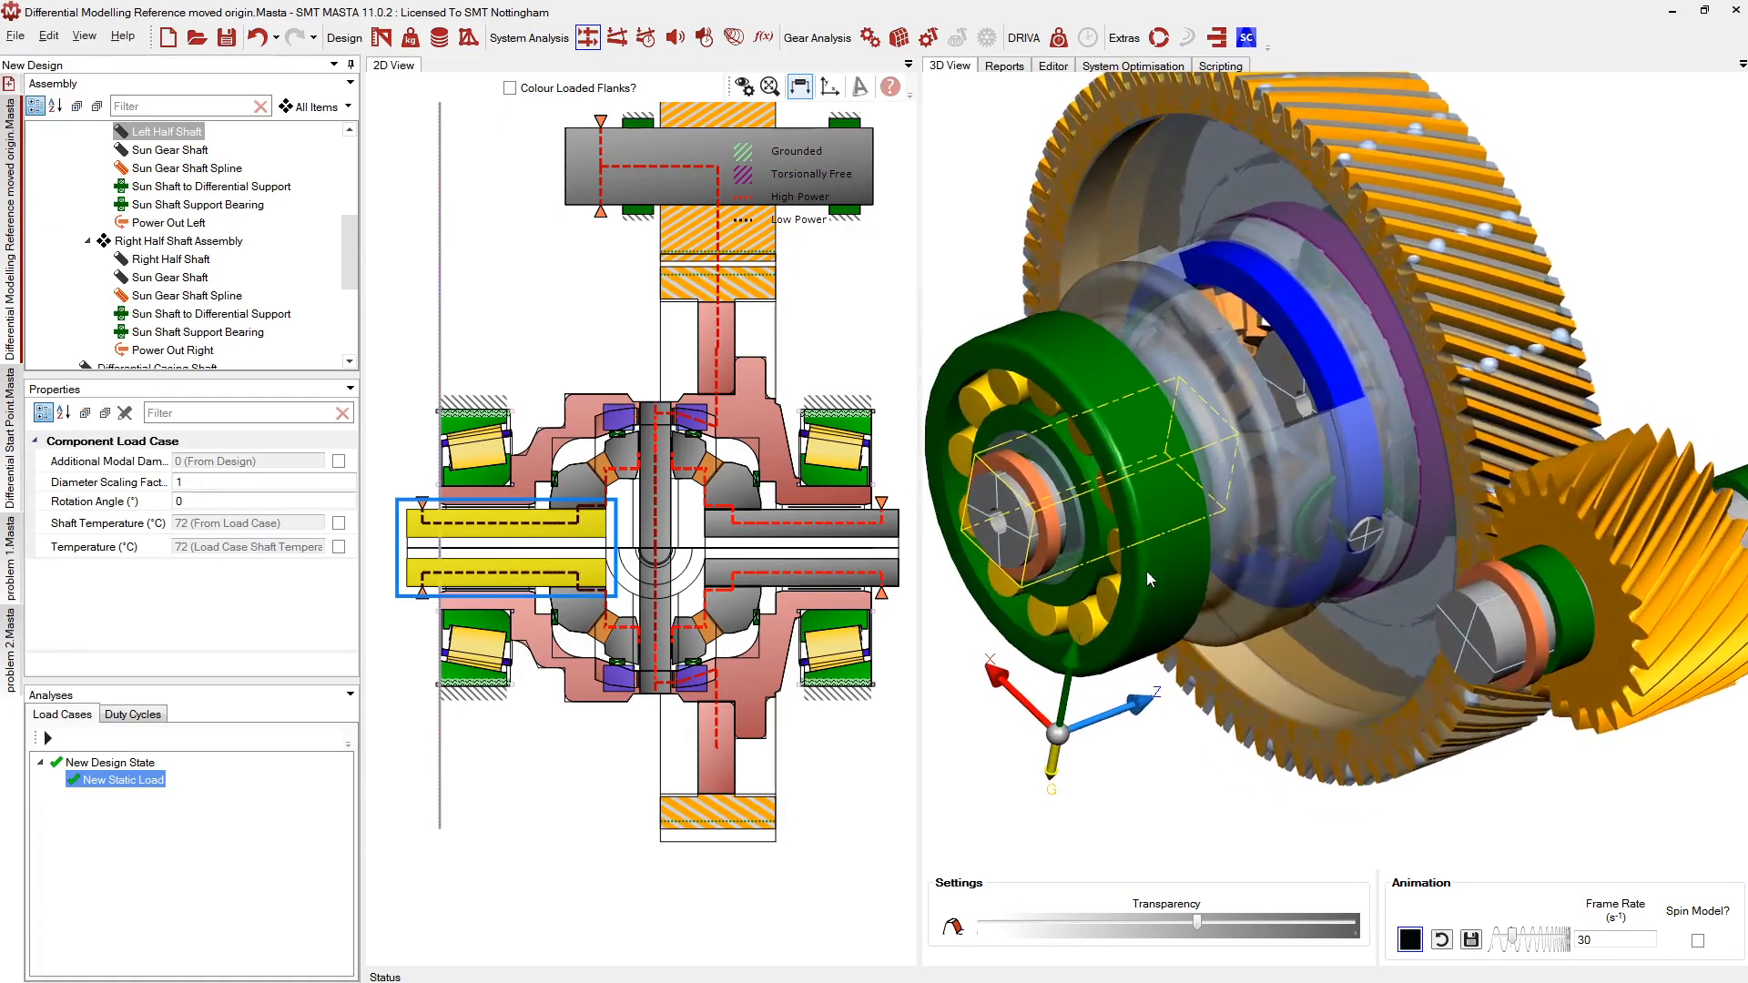
{"action": "scroll", "coordinate": [1237, 596], "scroll_direction": "up", "scroll_amount": 3}
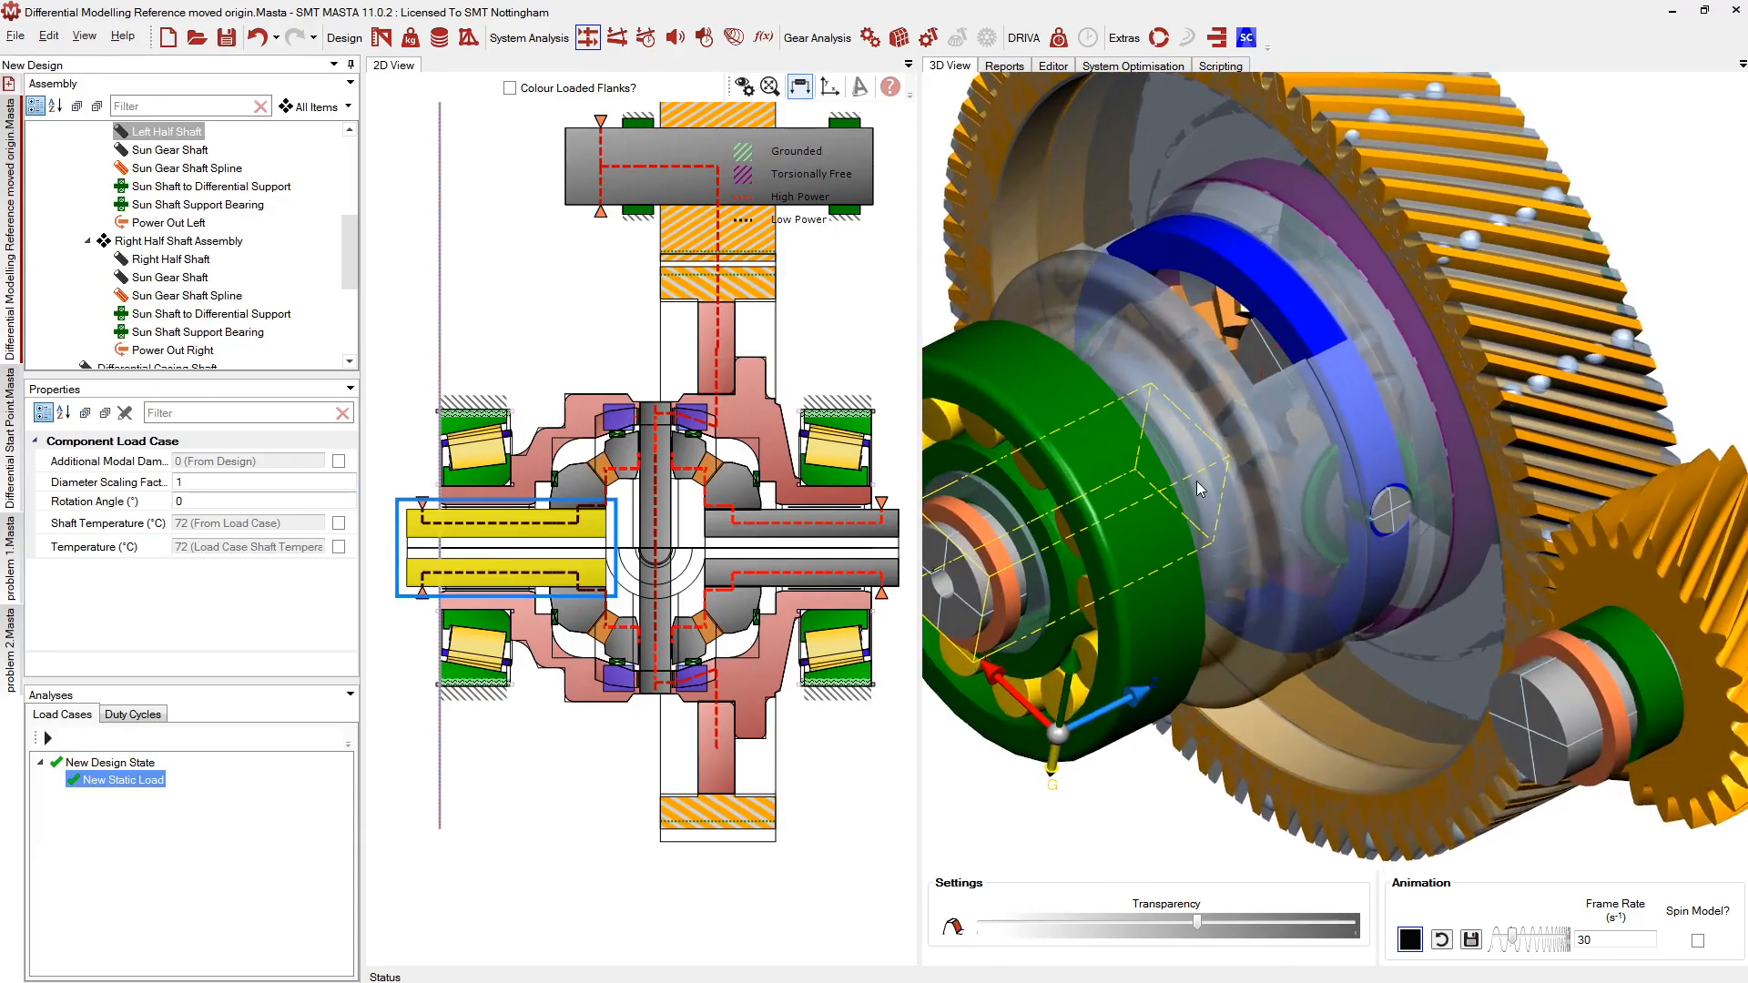
{"action": "middle_click_drag", "start_coordinate": [1197, 489], "coordinate": [1213, 441]}
{"action": "scroll", "coordinate": [1215, 440], "scroll_direction": "down", "scroll_amount": 2}
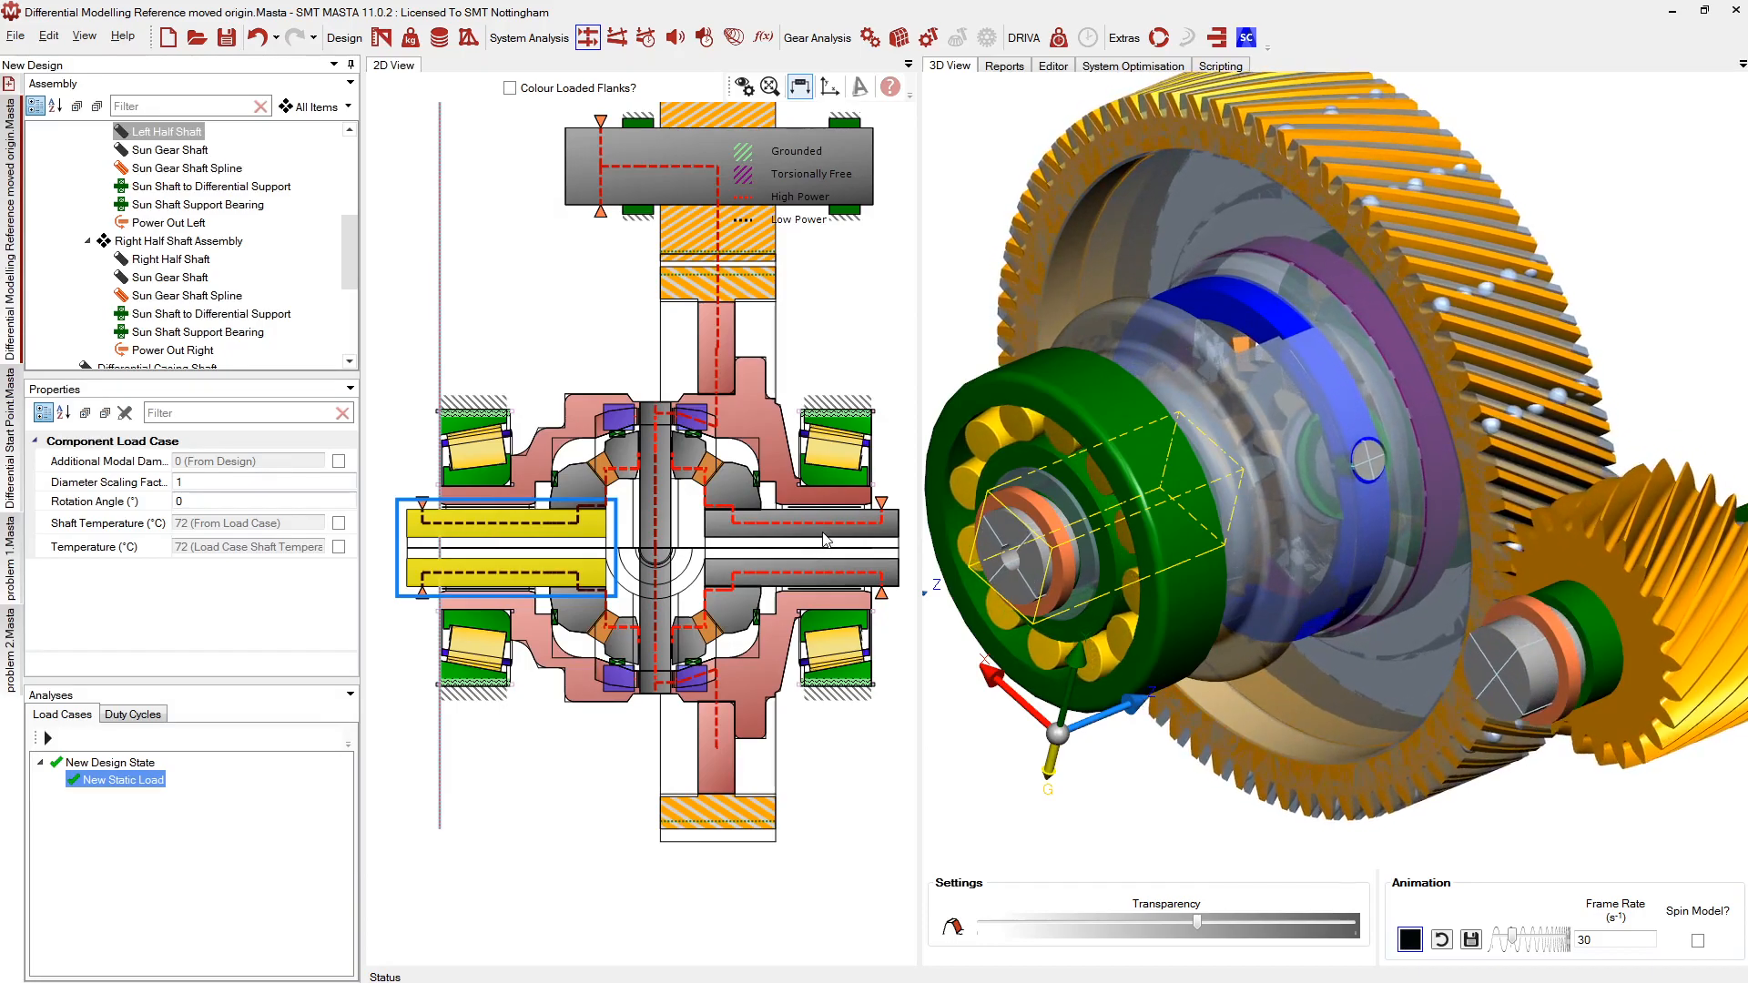
Zoom into the differential centre and select the sun shaft and planet shaft supports, then the Carrier Stub Shaft
{"action": "scroll", "coordinate": [658, 435], "scroll_direction": "up", "scroll_amount": 2}
{"action": "scroll", "coordinate": [657, 435], "scroll_direction": "up", "scroll_amount": 3}
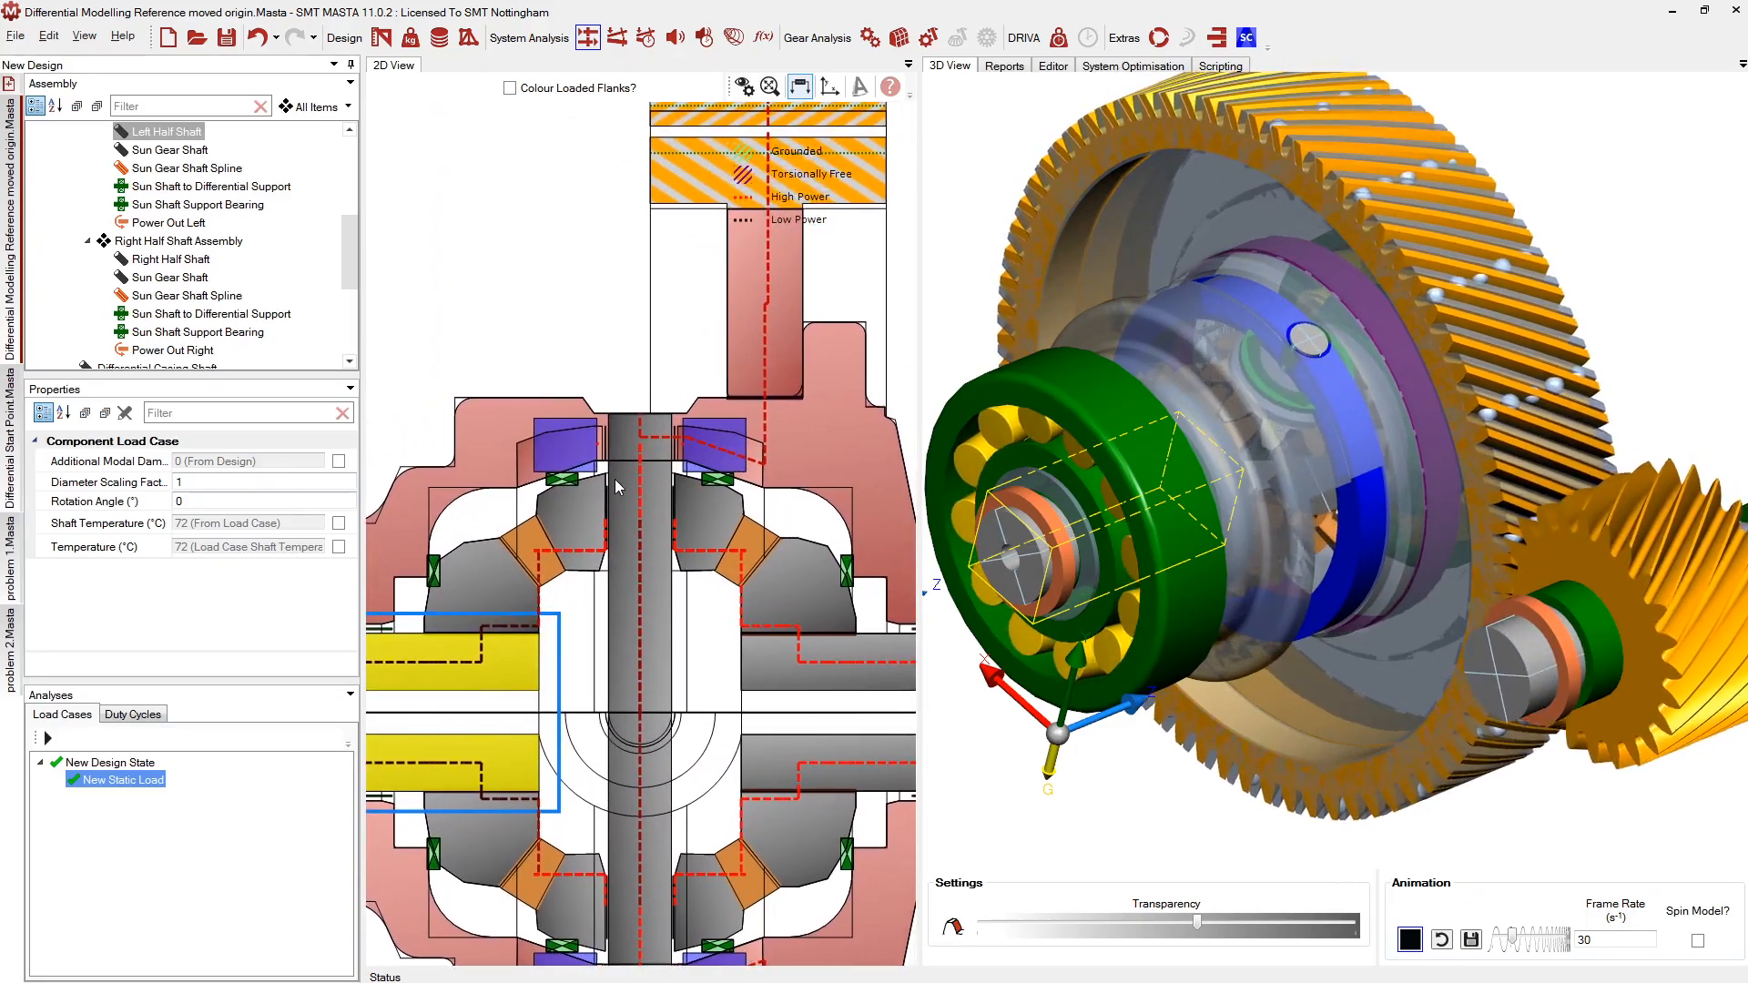
{"action": "scroll", "coordinate": [620, 482], "scroll_direction": "up", "scroll_amount": 2}
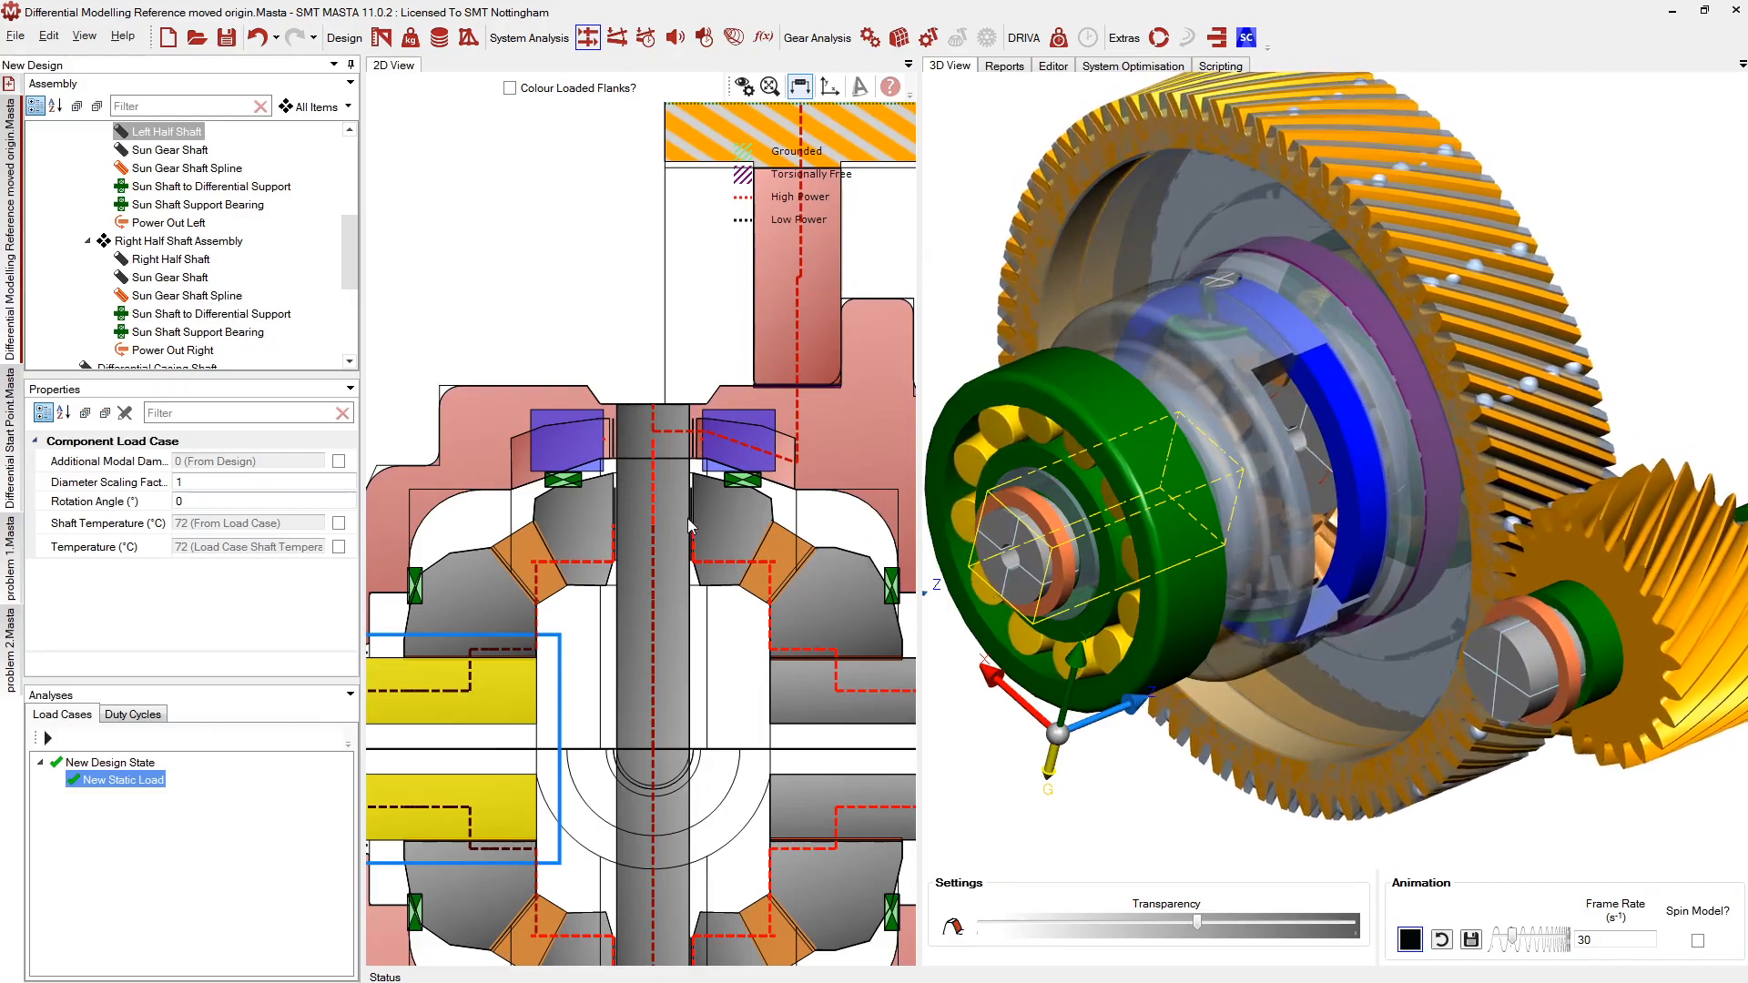
{"action": "left_click", "coordinate": [559, 481]}
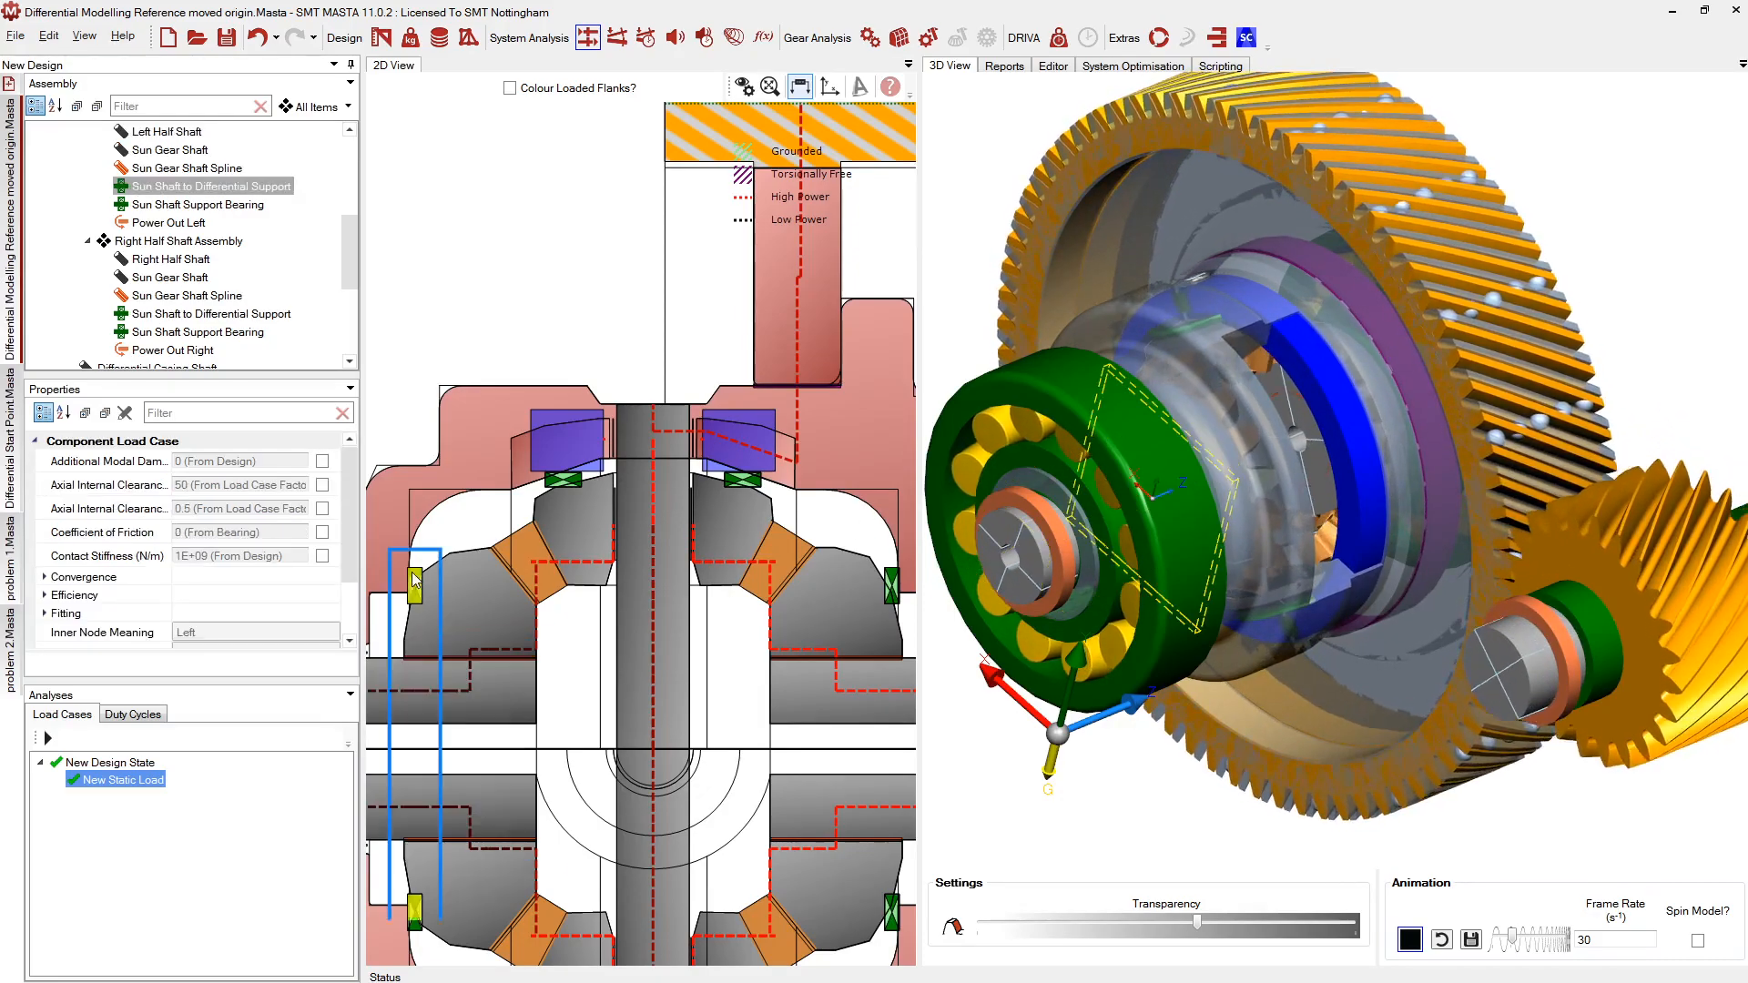
{"action": "left_click", "coordinate": [557, 488]}
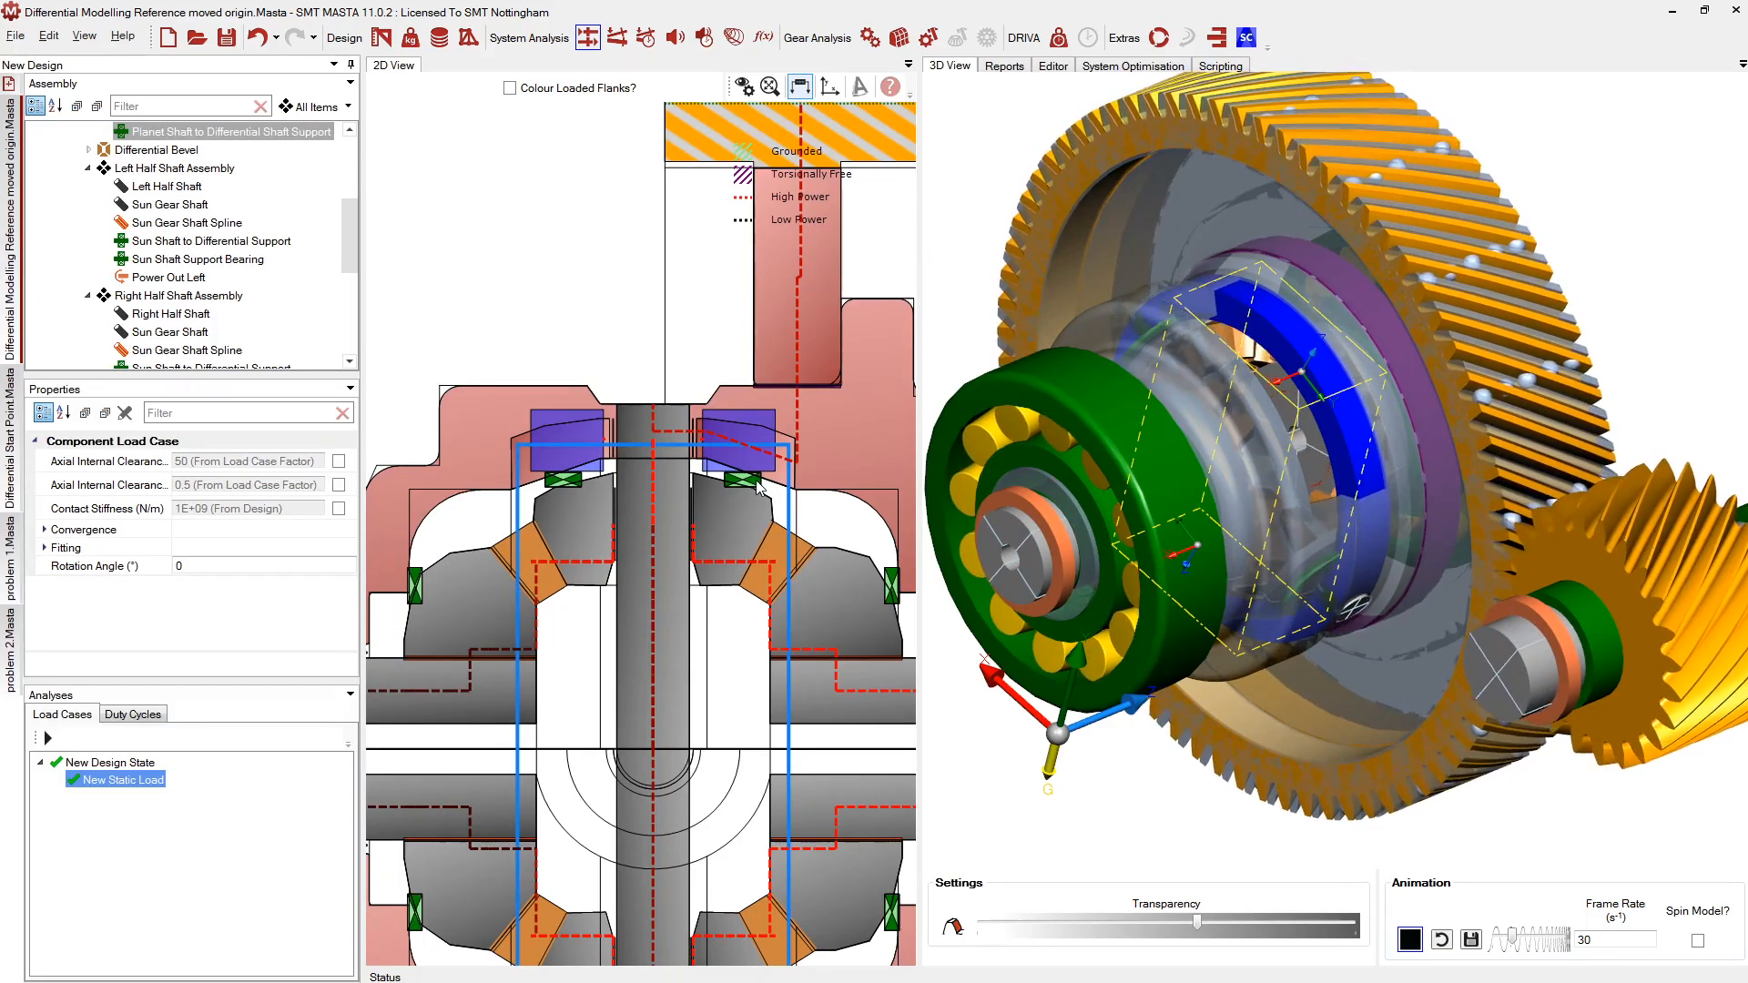
{"action": "left_click", "coordinate": [891, 583]}
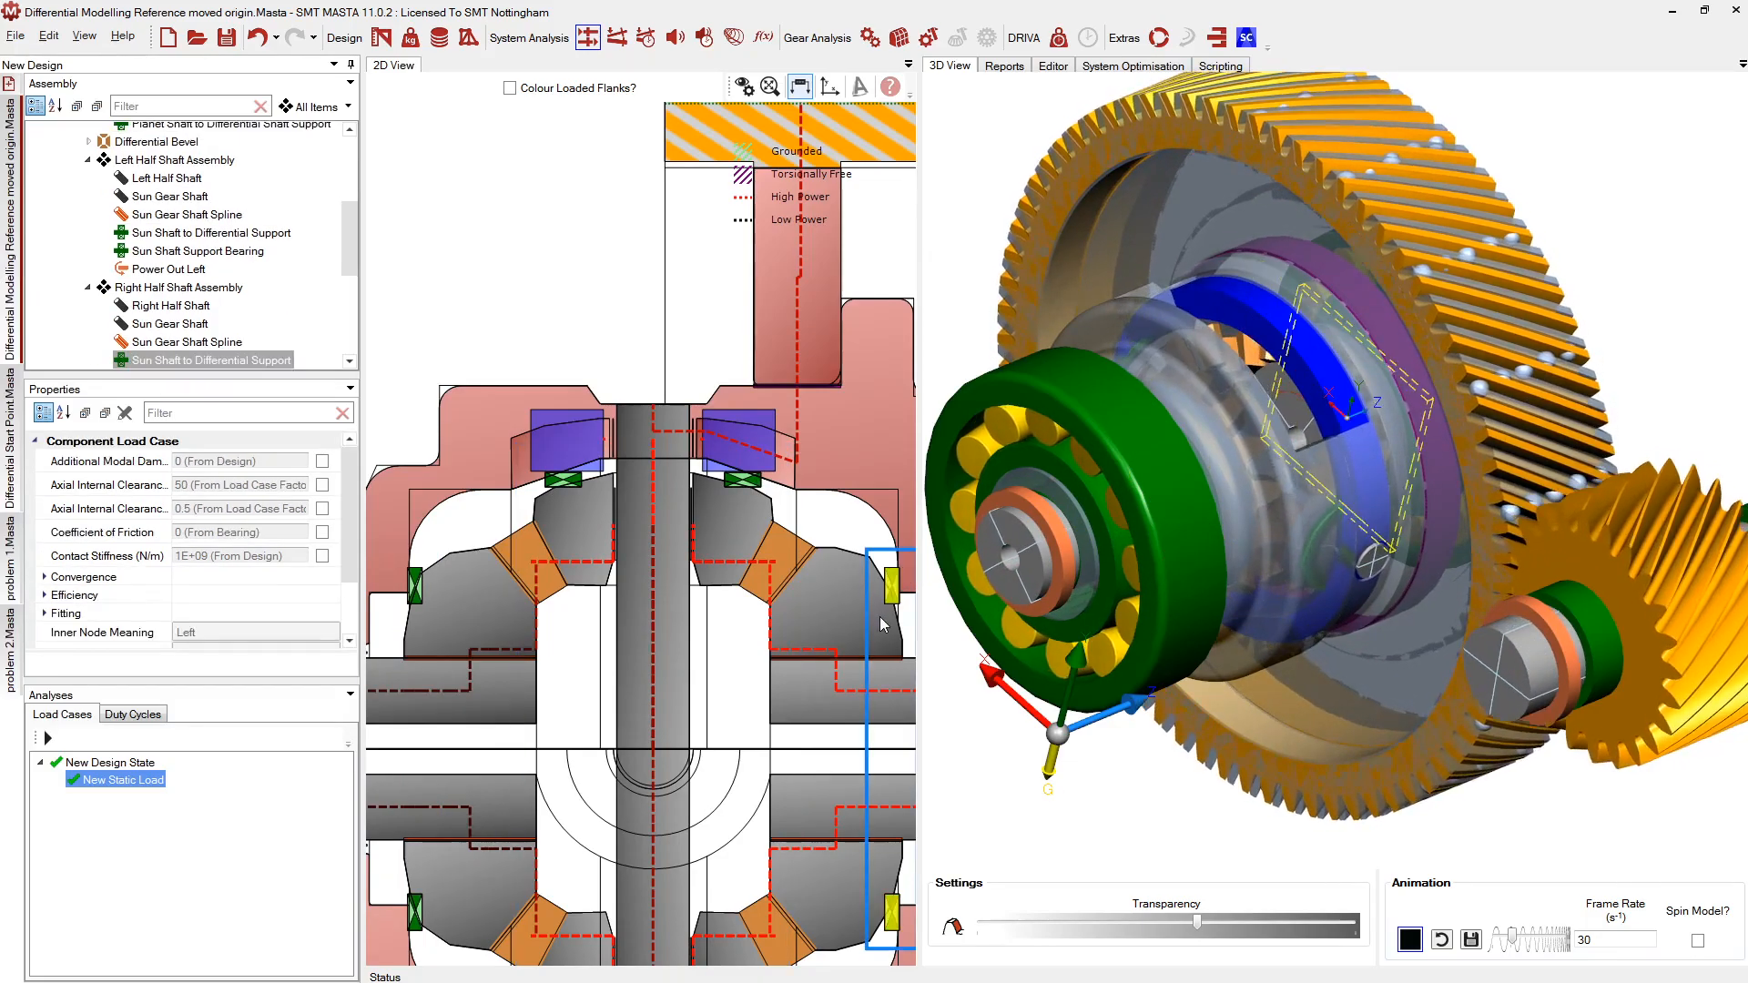
{"action": "left_click", "coordinate": [522, 494]}
Recheck the left and right Sun Shaft to Differential Supports and the planet shaft support
{"action": "scroll", "coordinate": [582, 537], "scroll_direction": "down", "scroll_amount": 3}
{"action": "scroll", "coordinate": [606, 651], "scroll_direction": "up", "scroll_amount": 3}
{"action": "scroll", "coordinate": [604, 672], "scroll_direction": "up", "scroll_amount": 2}
{"action": "scroll", "coordinate": [635, 682], "scroll_direction": "down", "scroll_amount": 2}
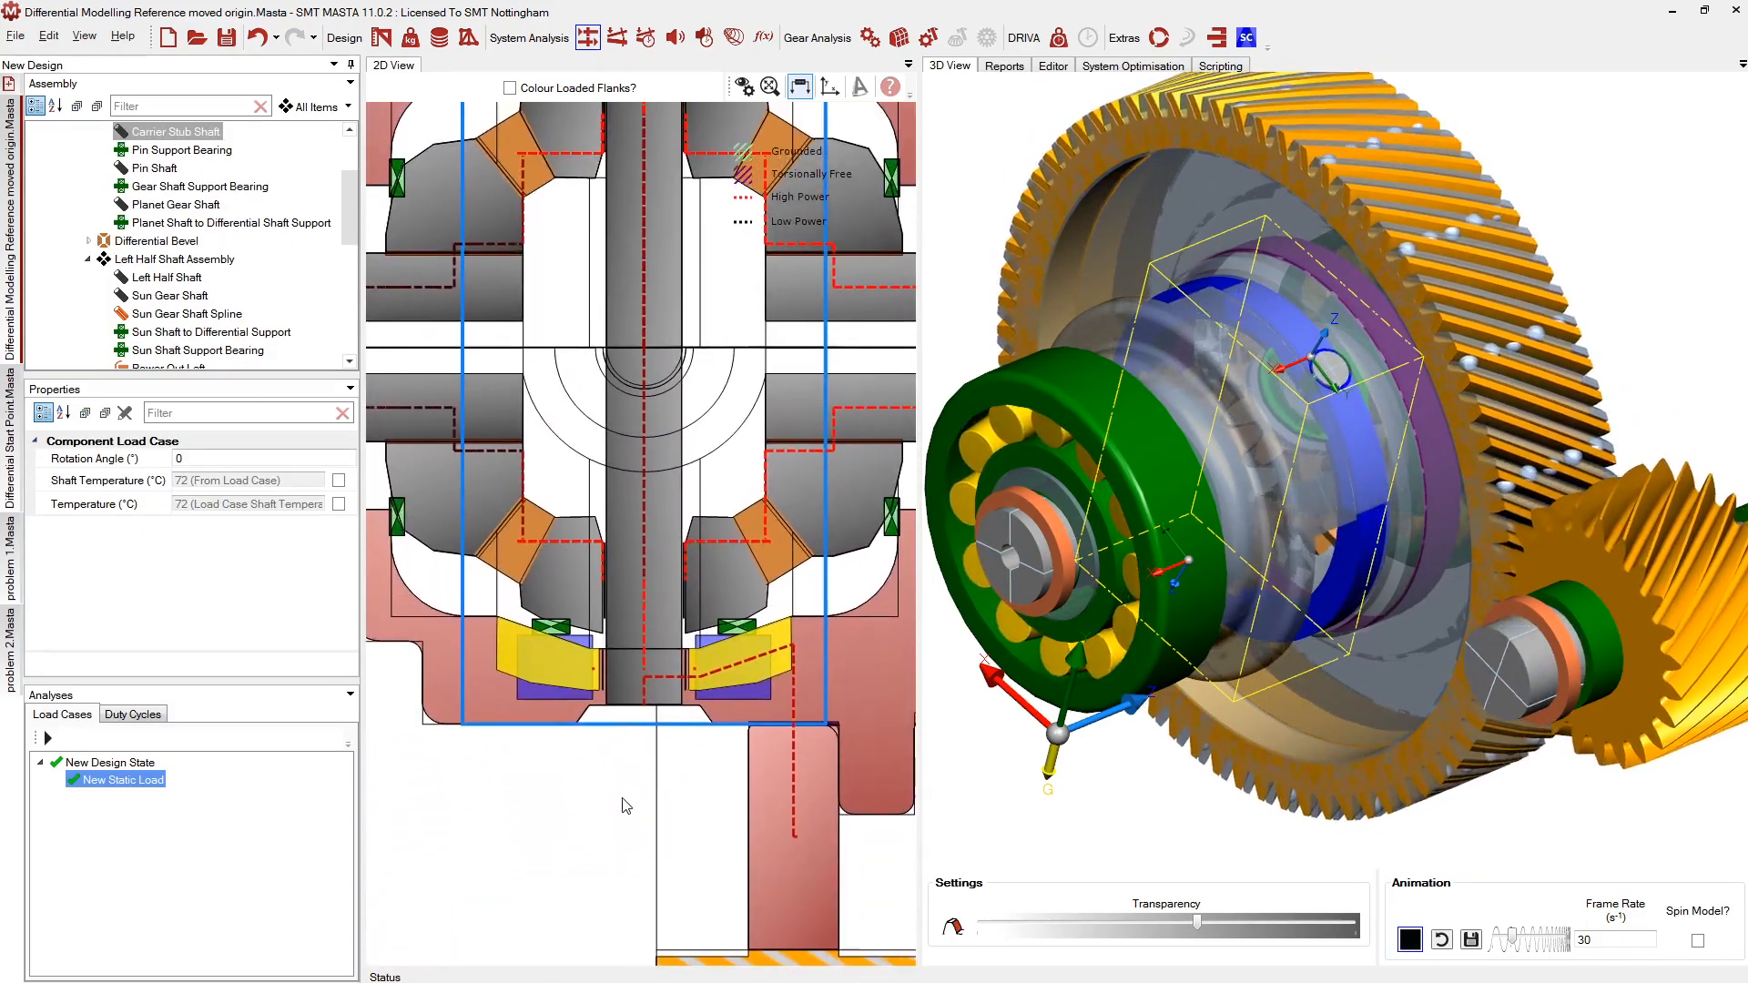
{"action": "middle_click_drag", "start_coordinate": [623, 798], "coordinate": [617, 801]}
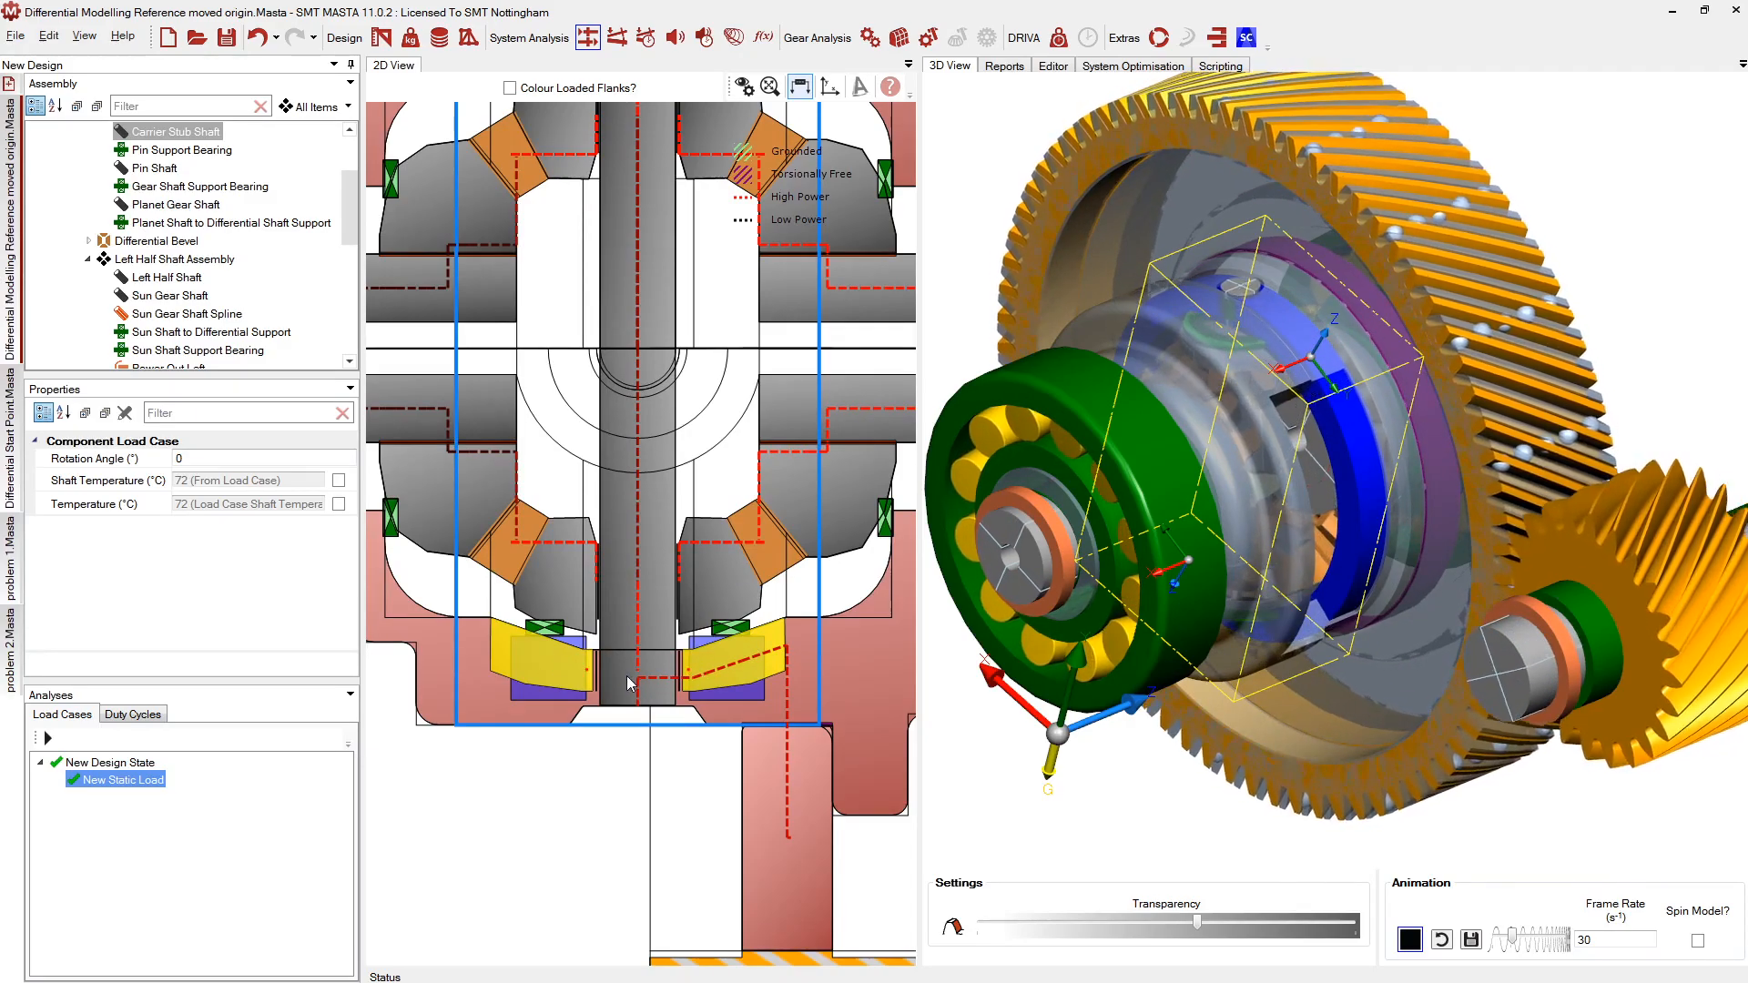
{"action": "left_click", "coordinate": [394, 537]}
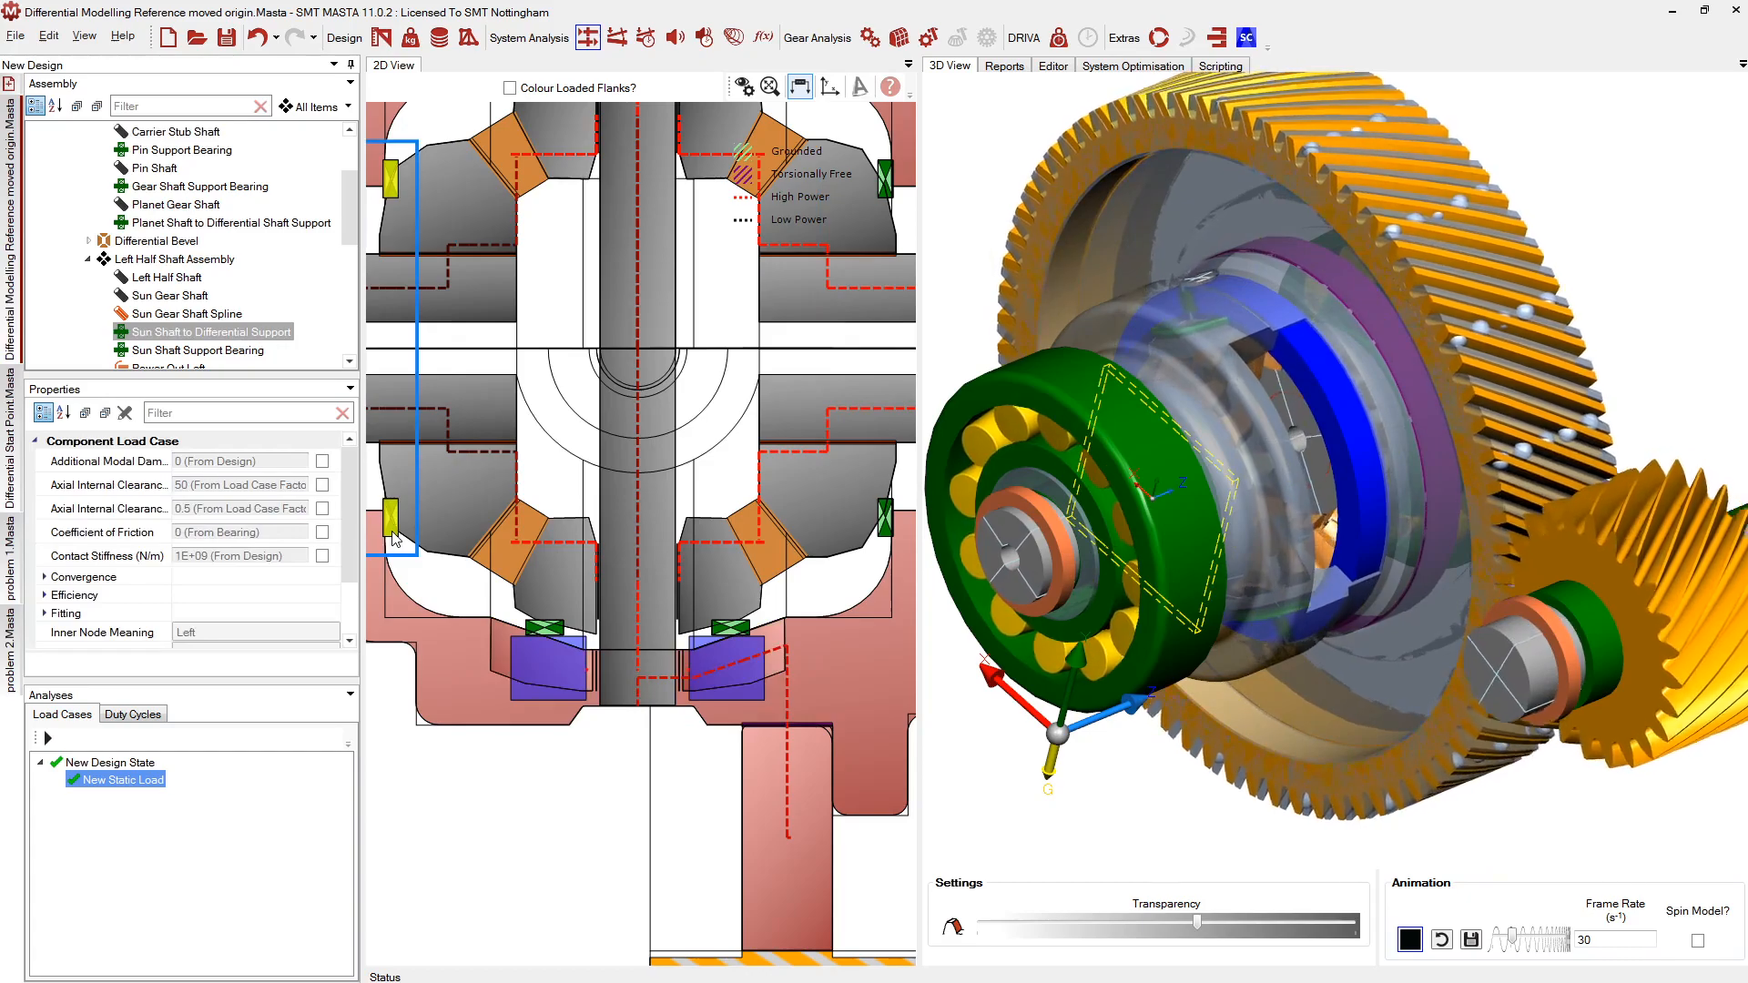
{"action": "left_click", "coordinate": [545, 630]}
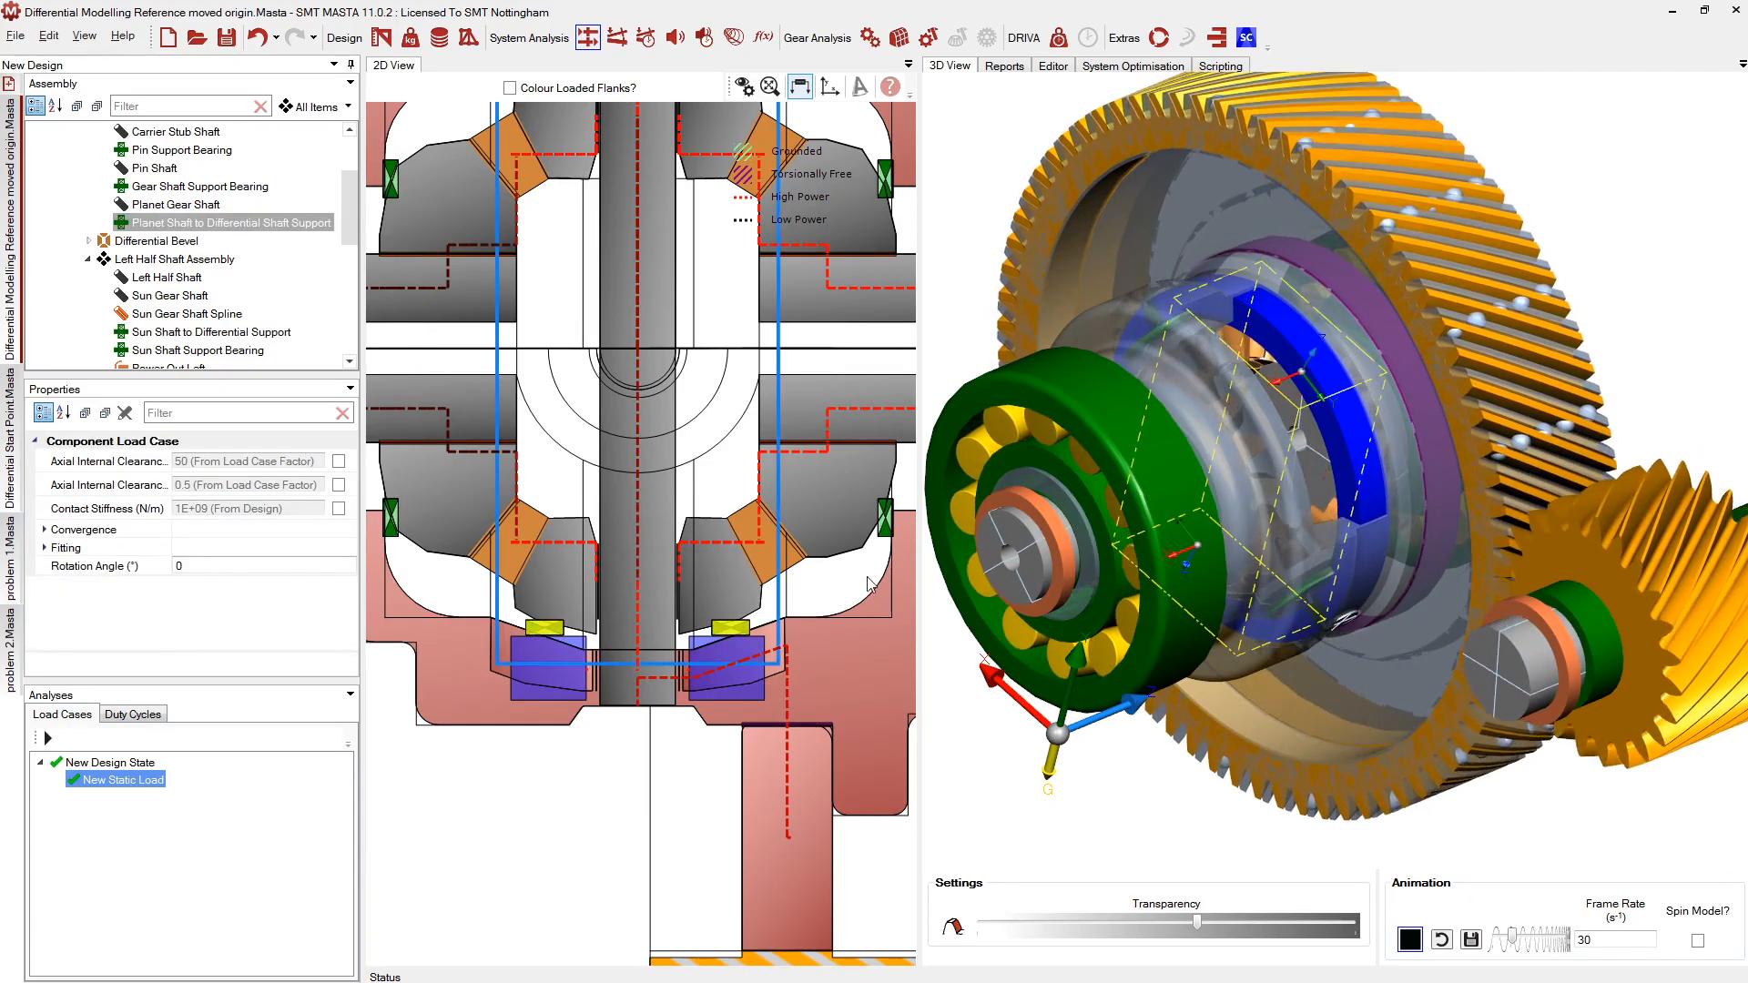
{"action": "left_click", "coordinate": [884, 528]}
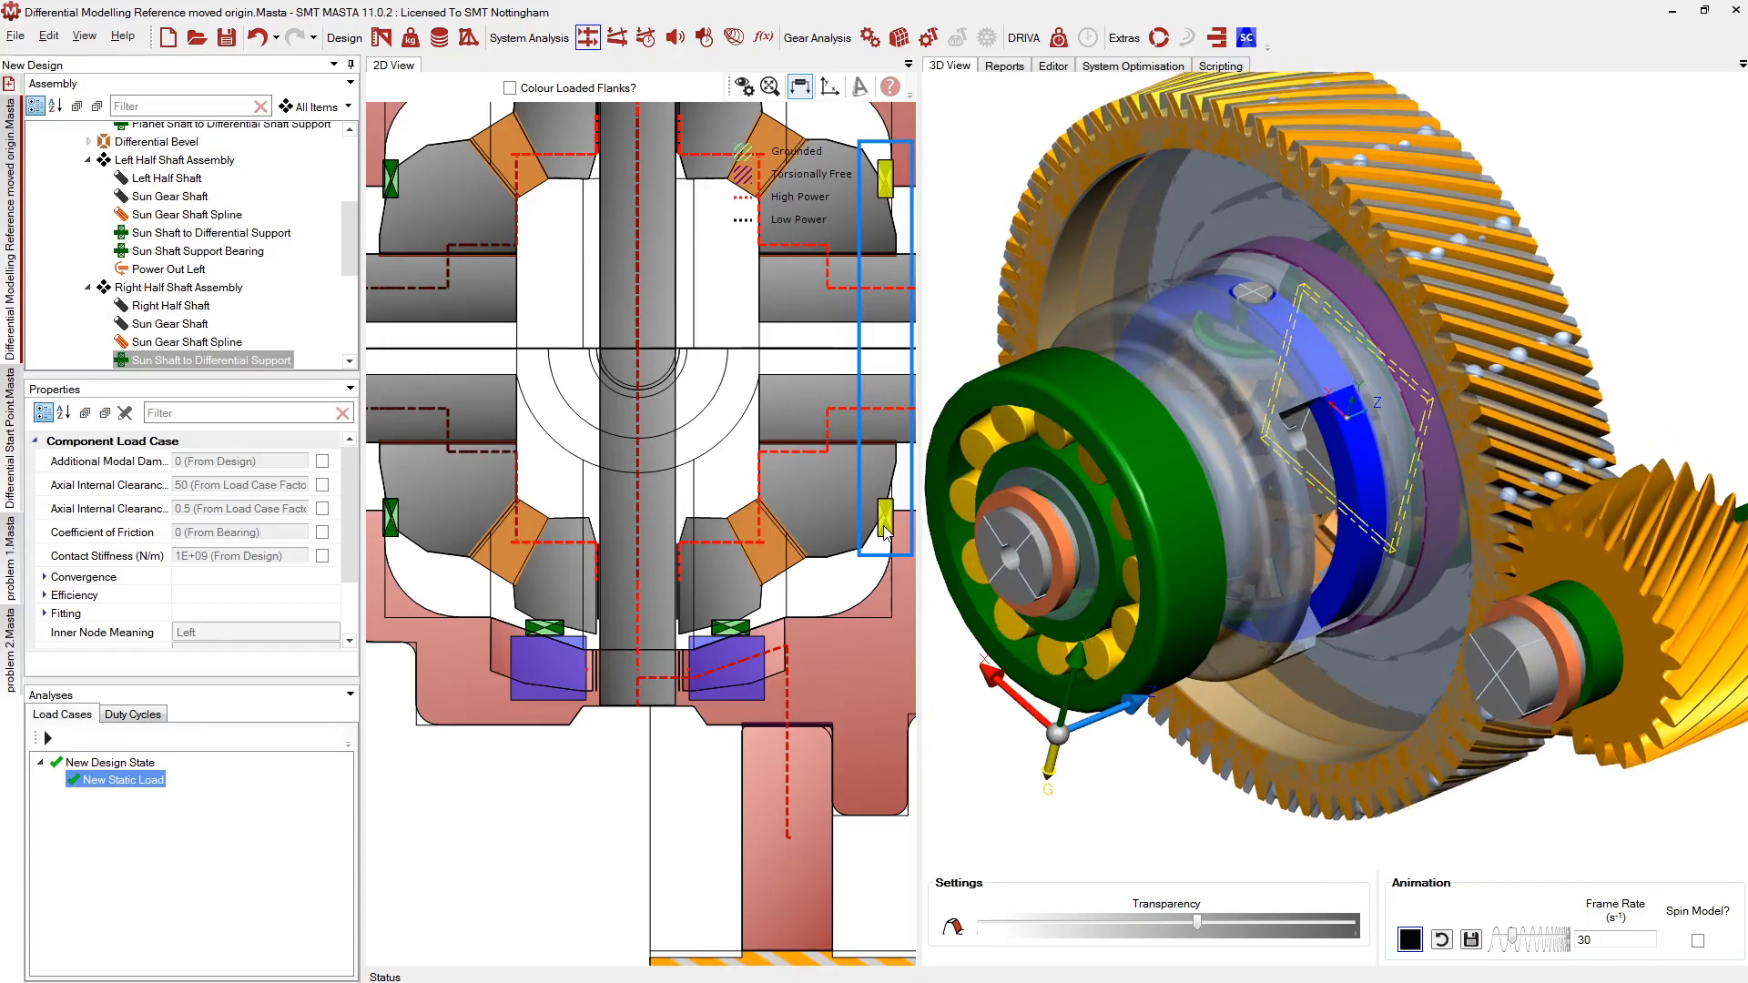
{"action": "middle_click_drag", "start_coordinate": [746, 314], "coordinate": [544, 466]}
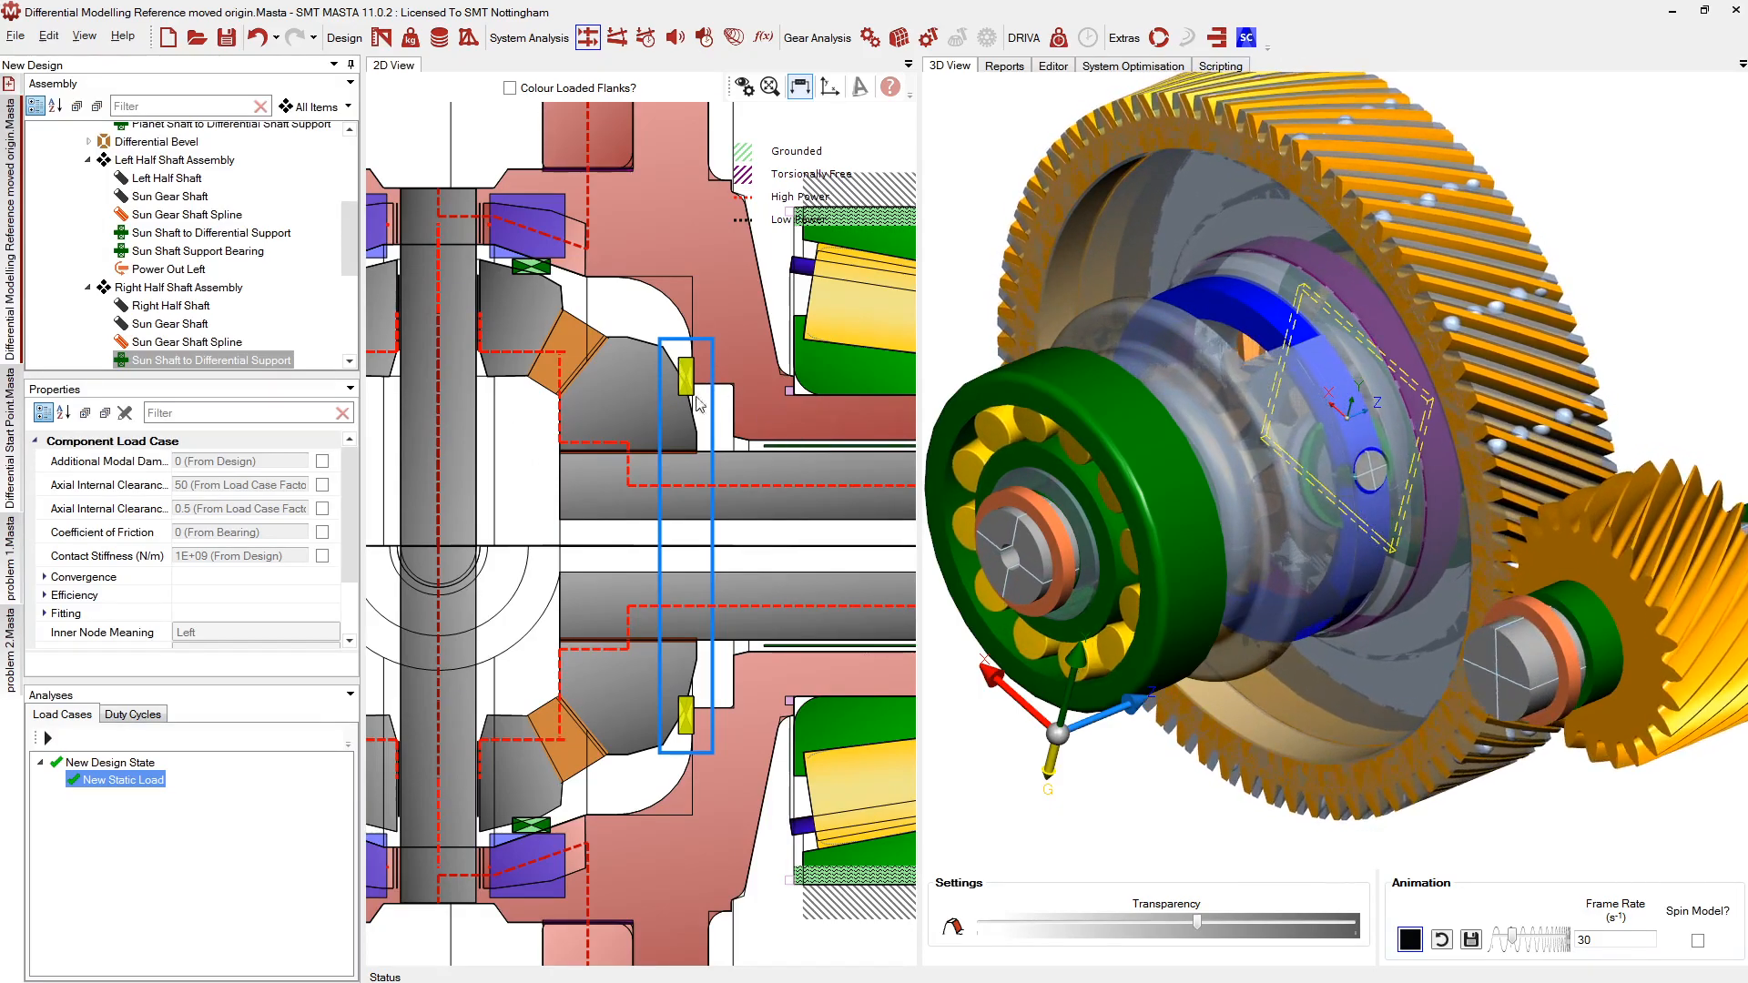
Select the right Sun Shaft Support Bearing and centre it in the 2D drawing
{"action": "scroll", "coordinate": [659, 350], "scroll_direction": "up", "scroll_amount": 2}
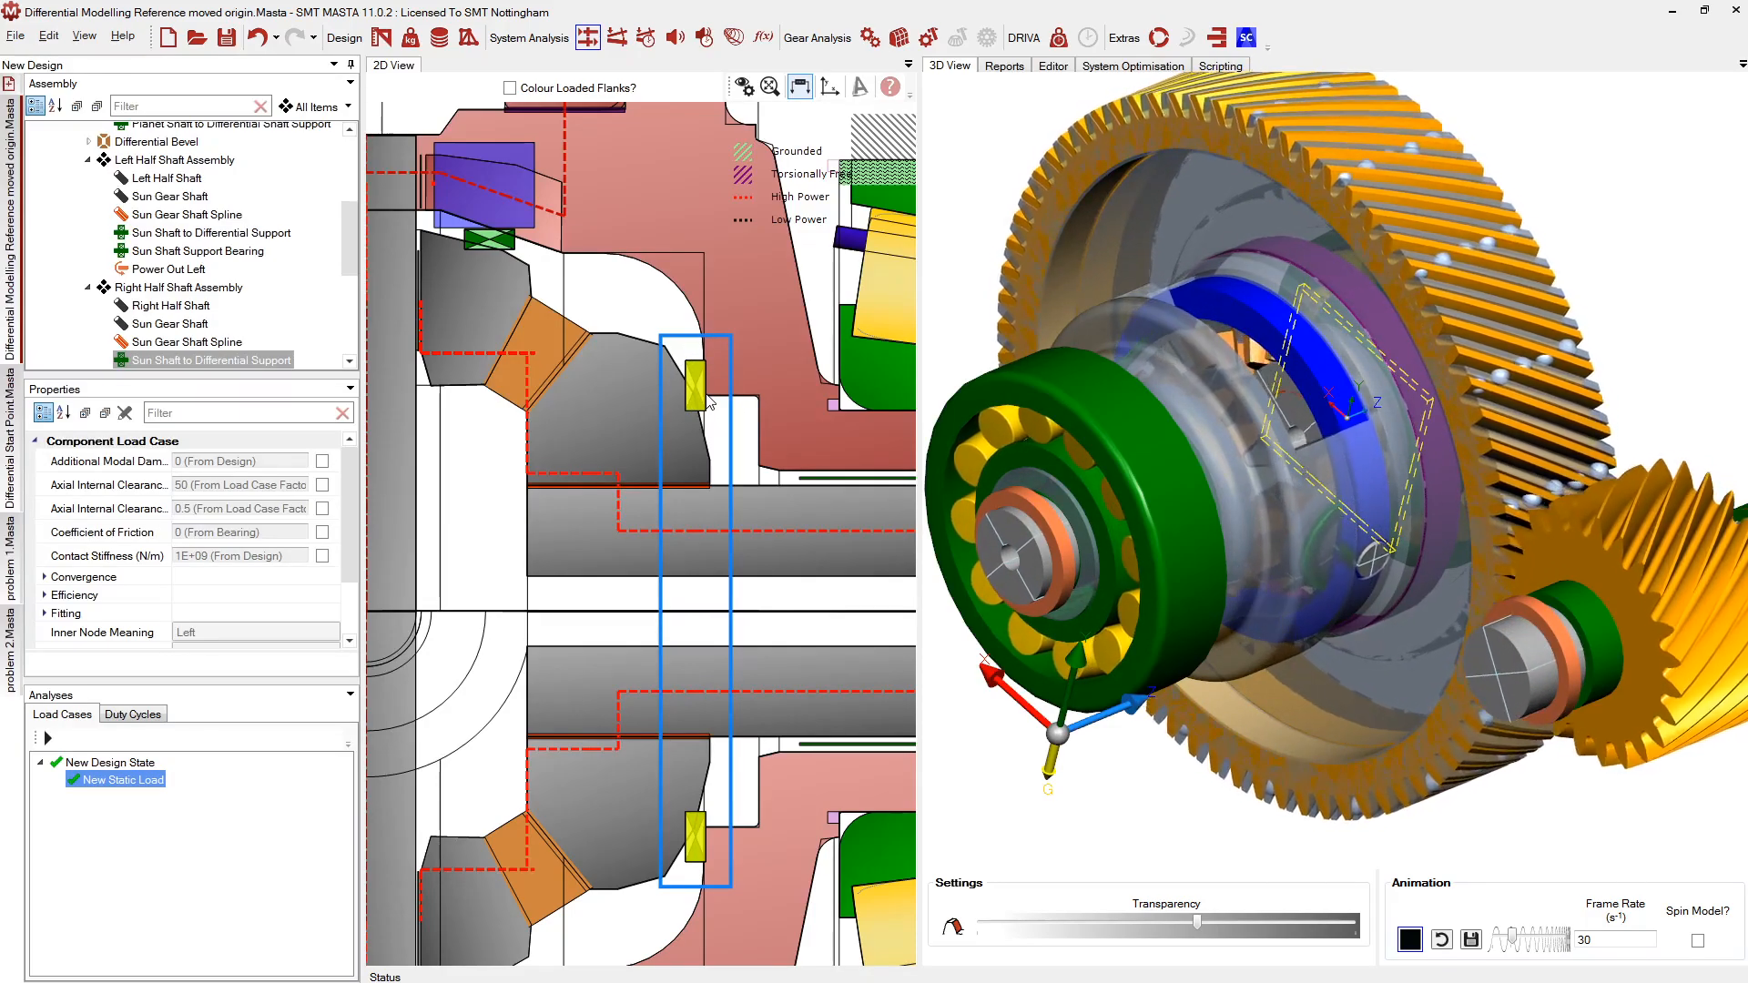
{"action": "left_click", "coordinate": [824, 480]}
{"action": "middle_click_drag", "start_coordinate": [834, 627], "coordinate": [569, 641]}
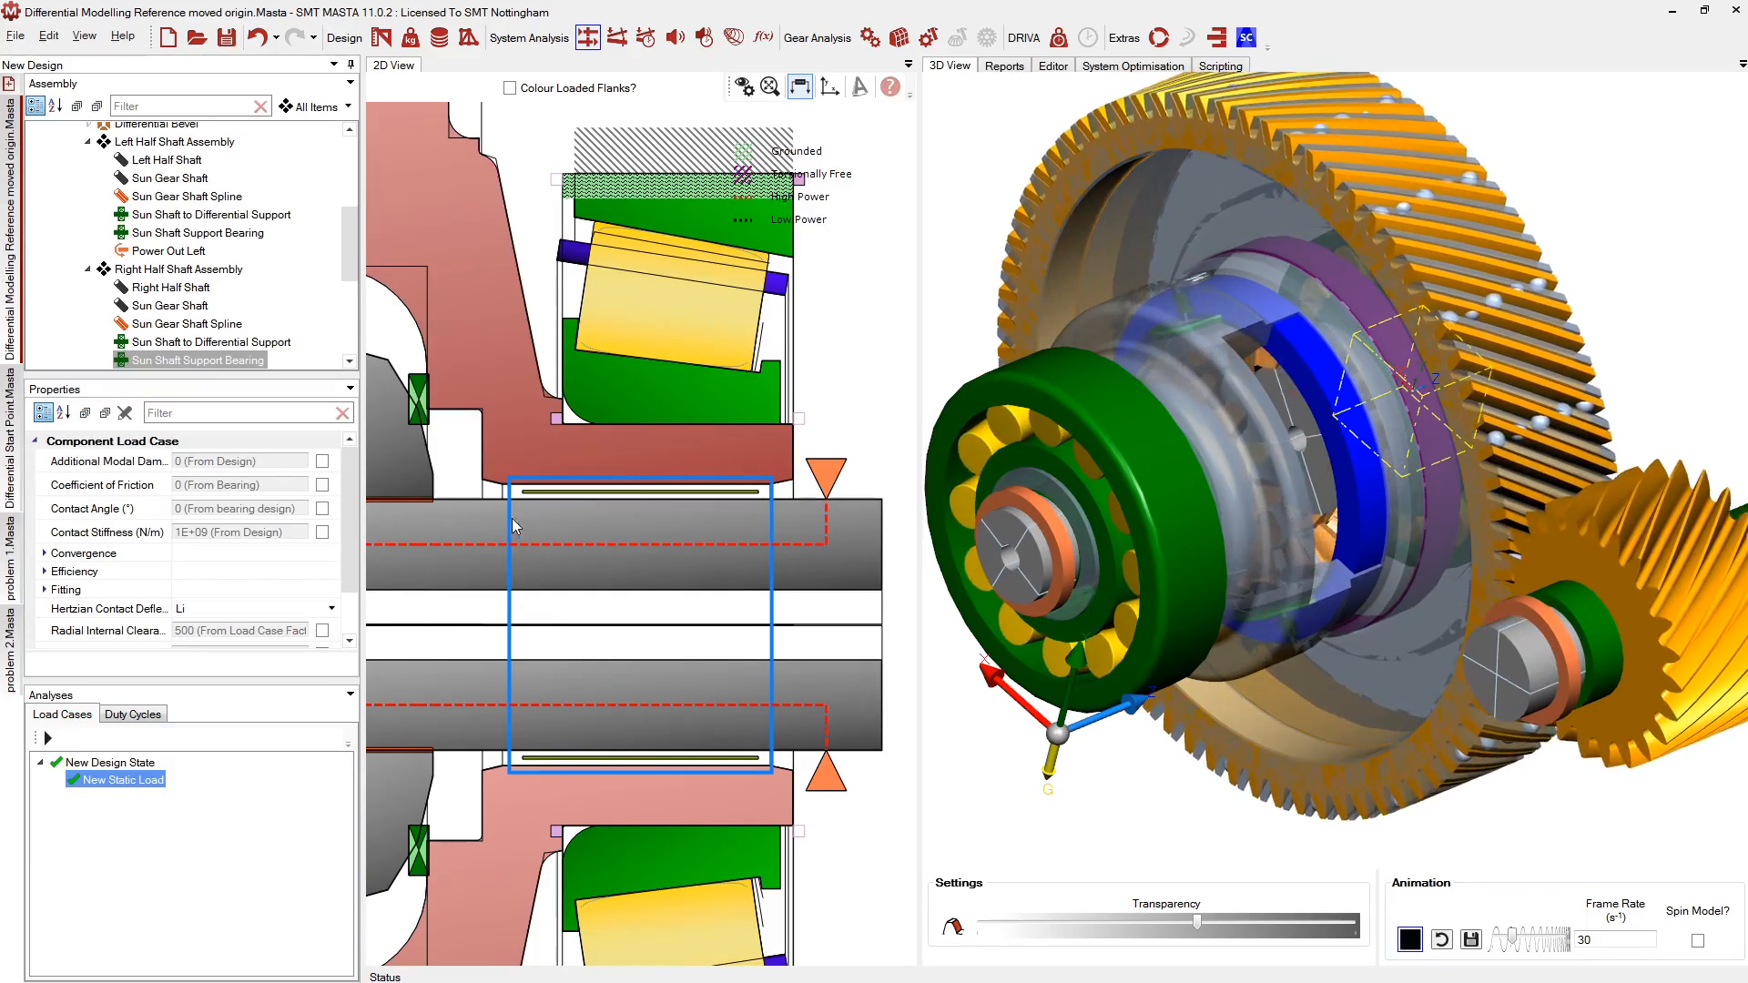
Select the Carrier Stub Shaft, then widen the 2D view at the 3D view's expense
{"action": "middle_click_drag", "start_coordinate": [624, 525], "coordinate": [773, 533]}
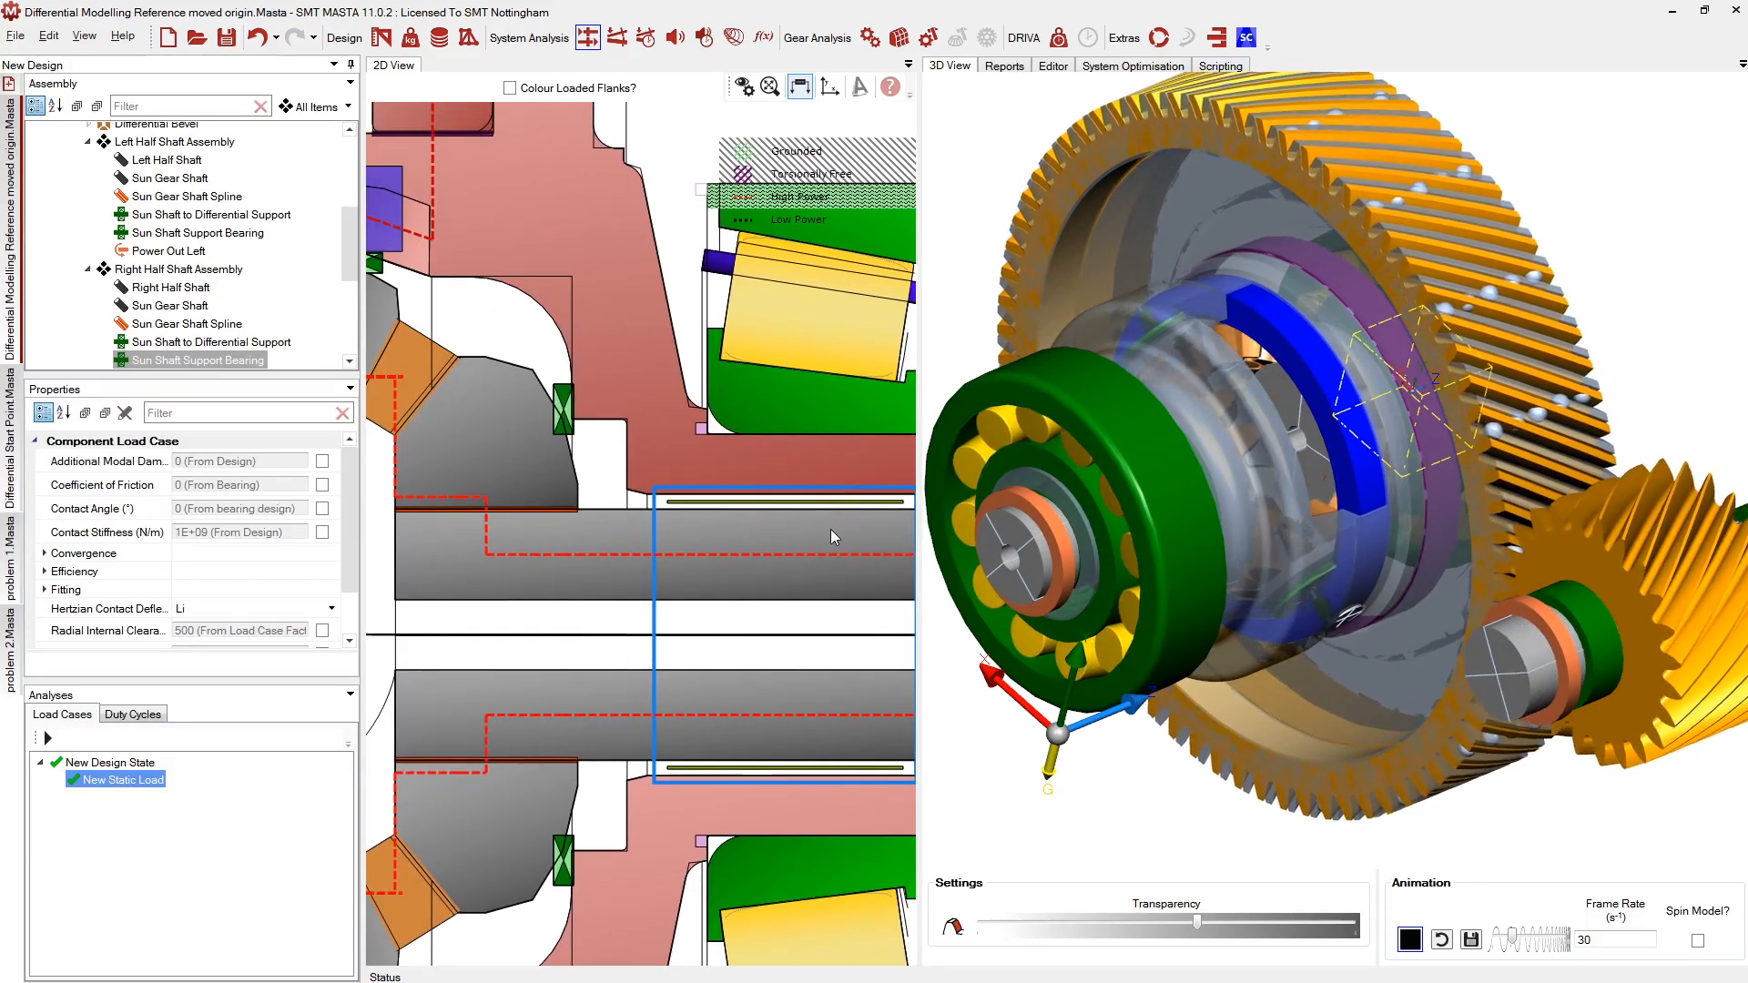
{"action": "scroll", "coordinate": [830, 531], "scroll_direction": "down", "scroll_amount": 2}
{"action": "middle_click_drag", "start_coordinate": [554, 489], "coordinate": [762, 563]}
{"action": "scroll", "coordinate": [517, 334], "scroll_direction": "up", "scroll_amount": 1}
{"action": "middle_click_drag", "start_coordinate": [543, 353], "coordinate": [564, 375]}
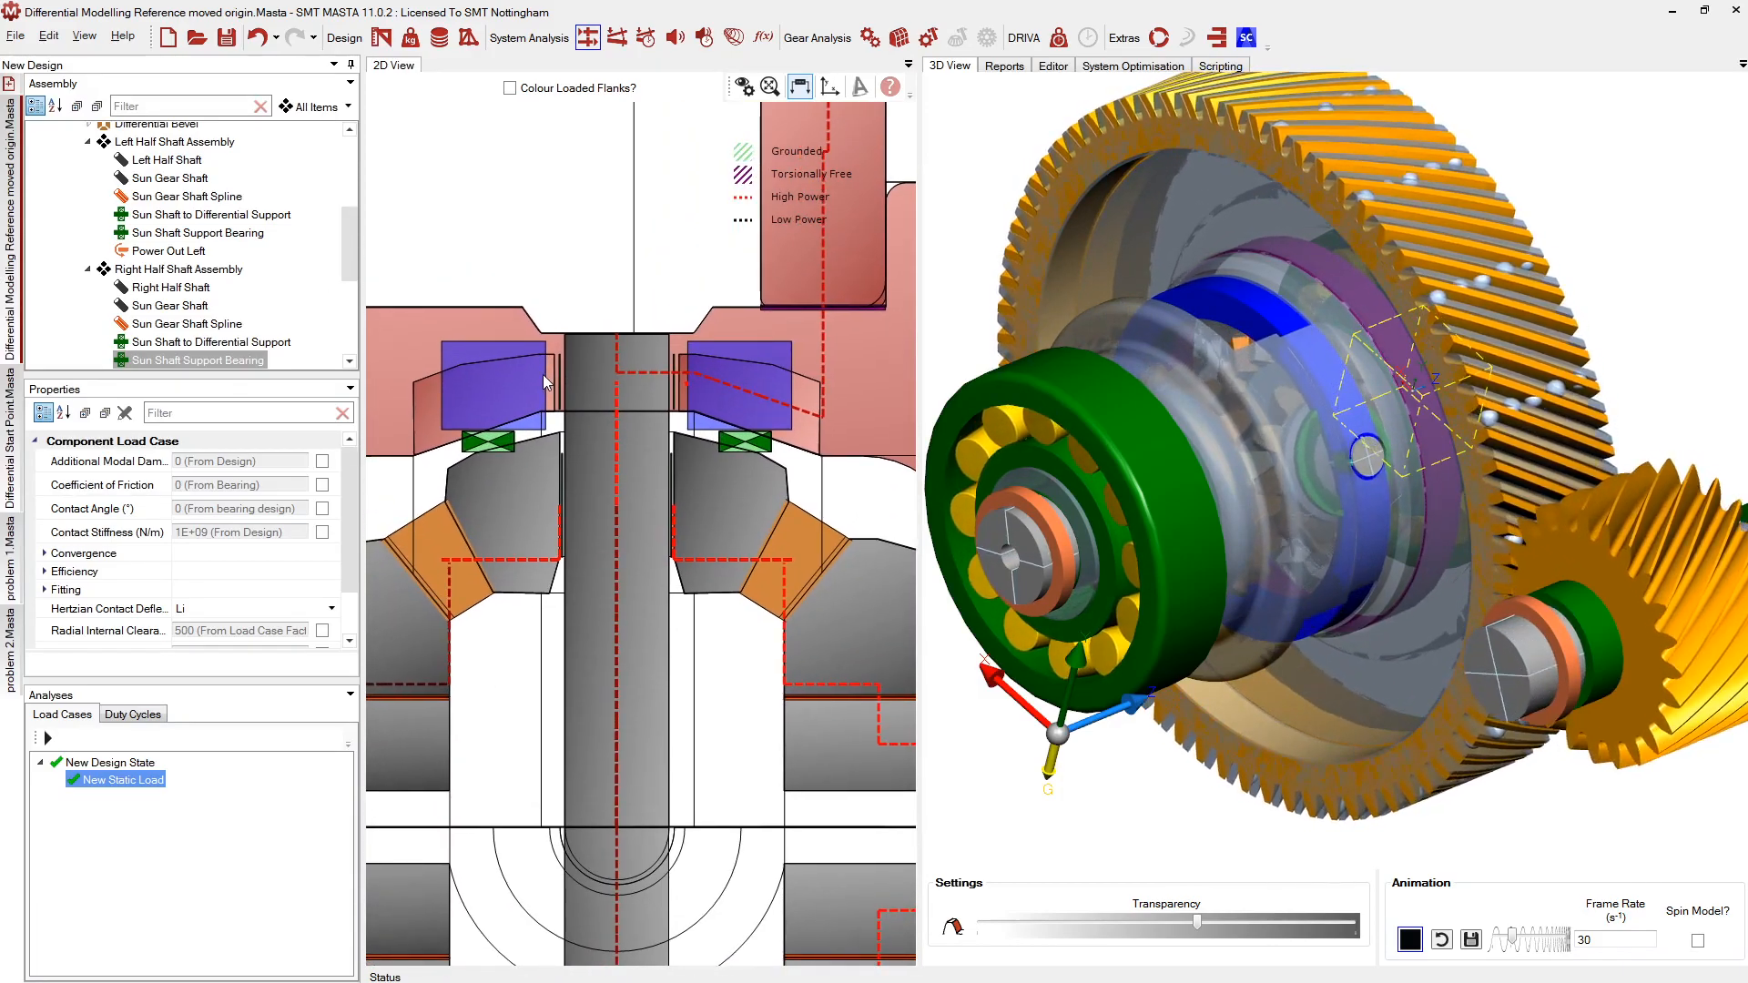
{"action": "middle_click_drag", "start_coordinate": [594, 820], "coordinate": [616, 364]}
{"action": "left_click", "coordinate": [445, 783]}
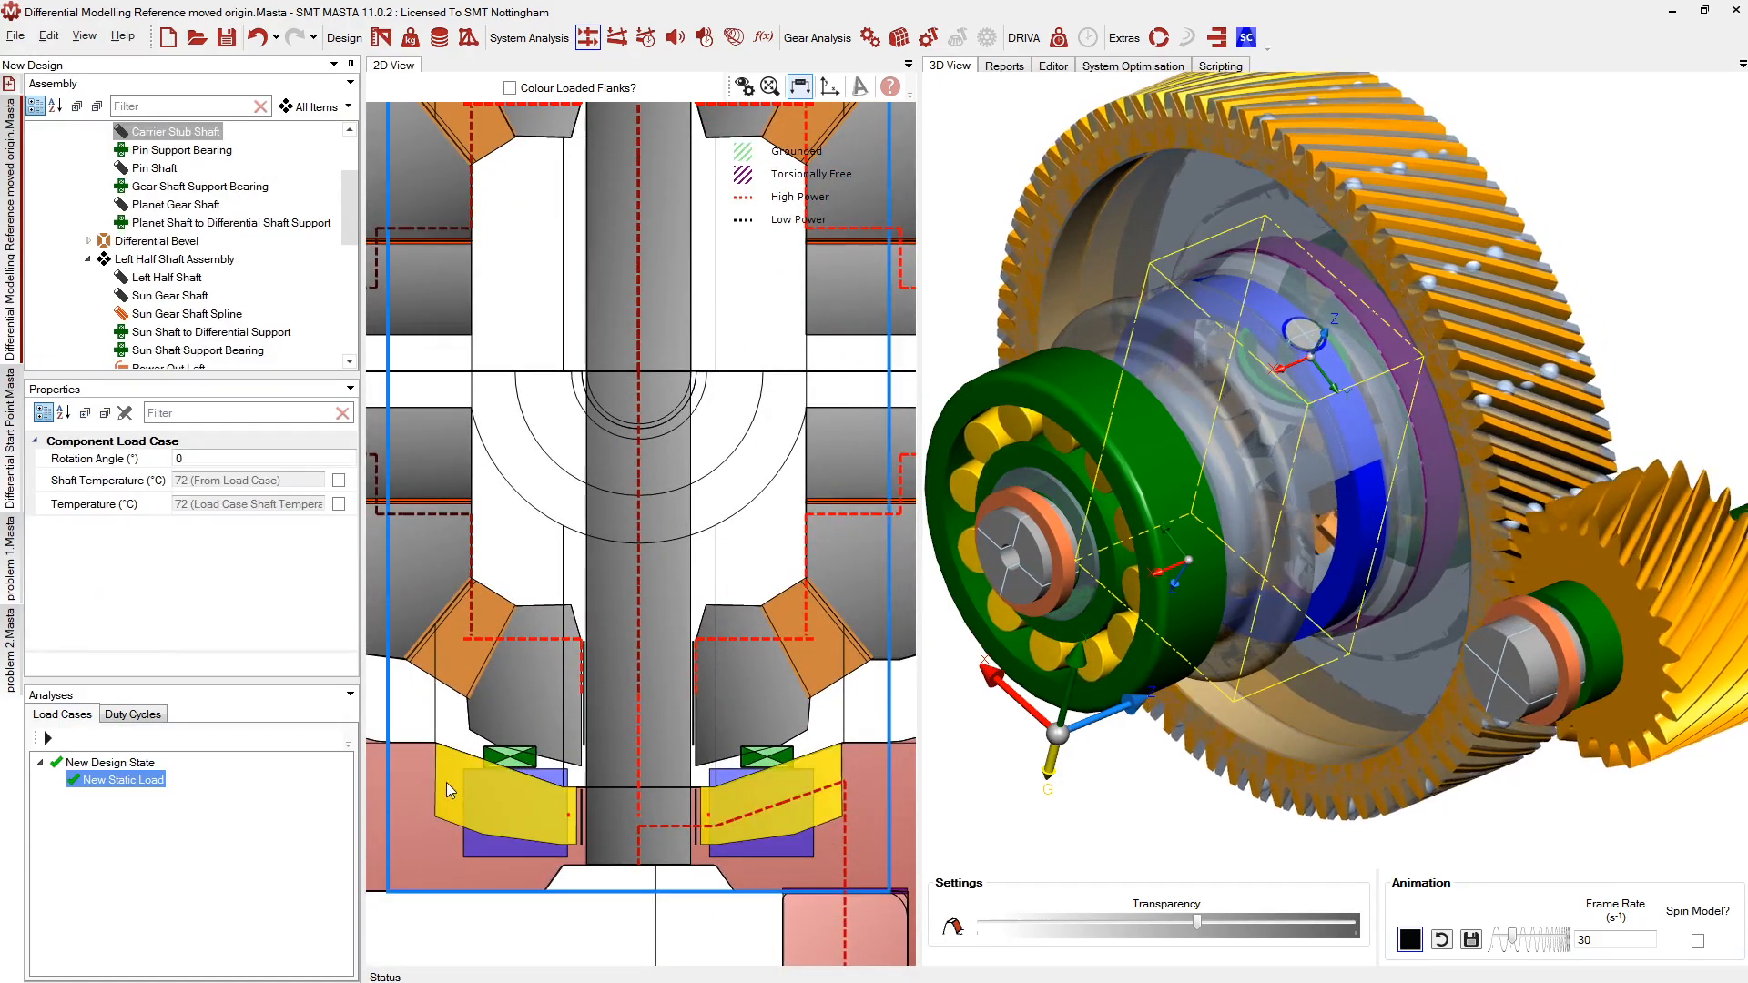
{"action": "middle_click_drag", "start_coordinate": [673, 648], "coordinate": [660, 493]}
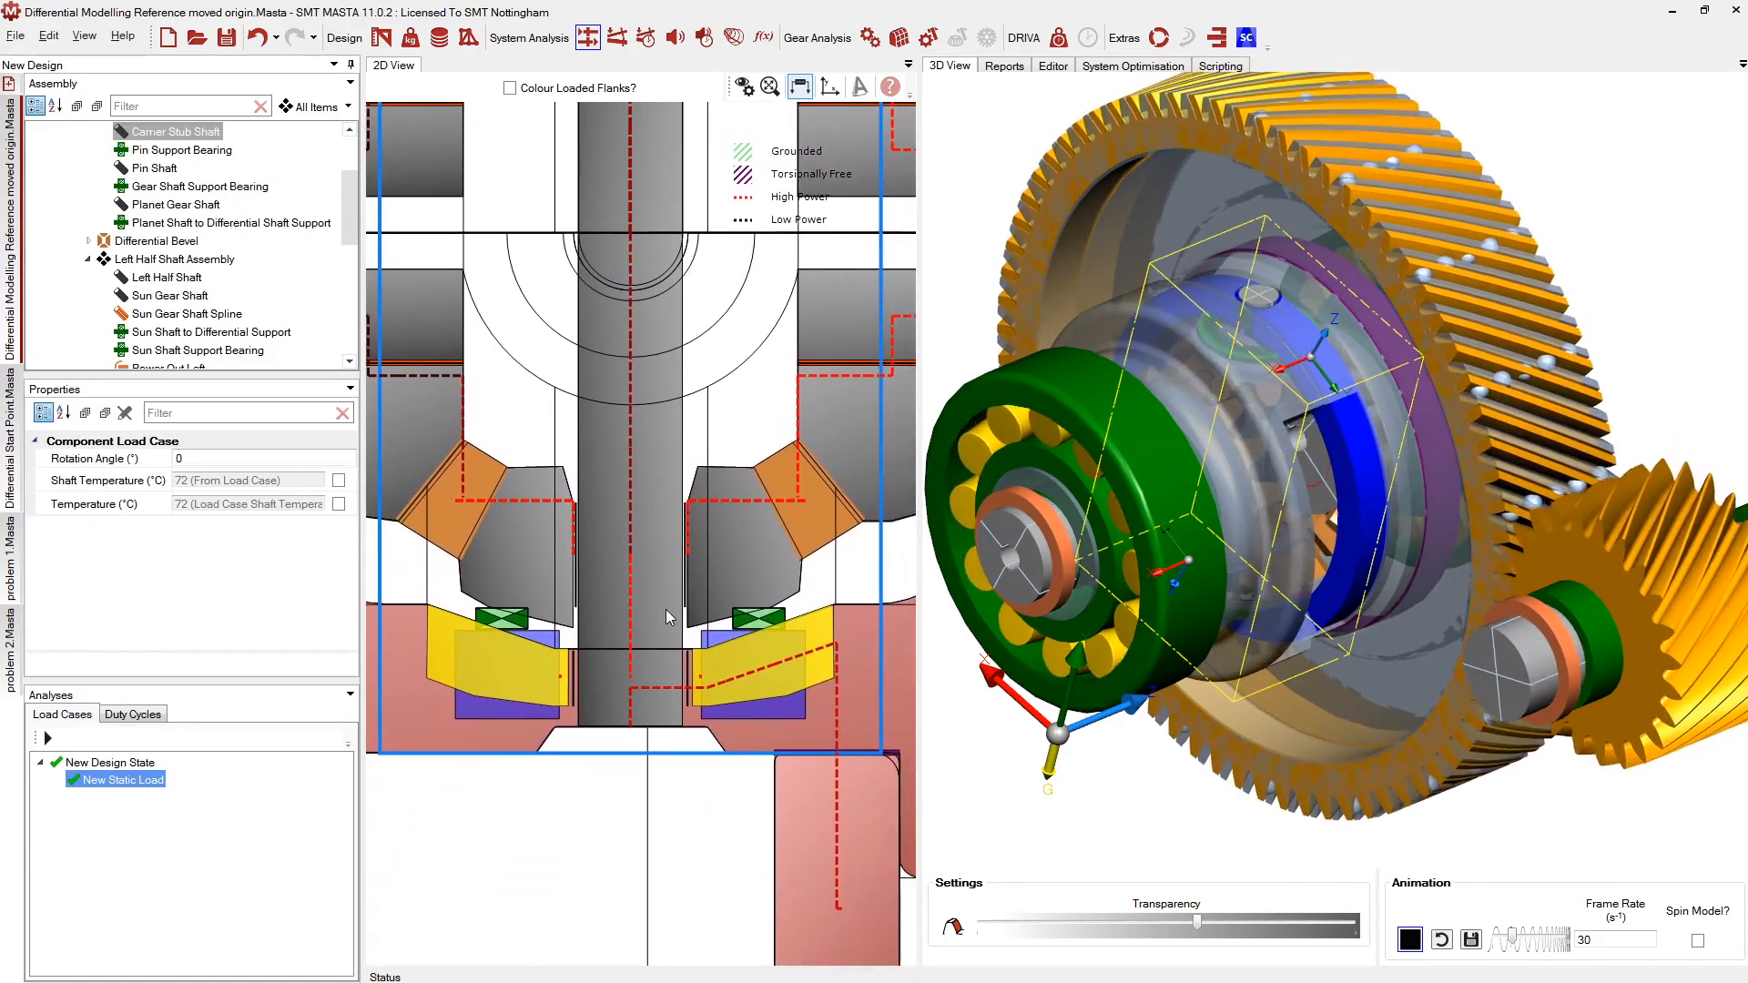
{"action": "left_click_drag", "start_coordinate": [921, 662], "coordinate": [1148, 655]}
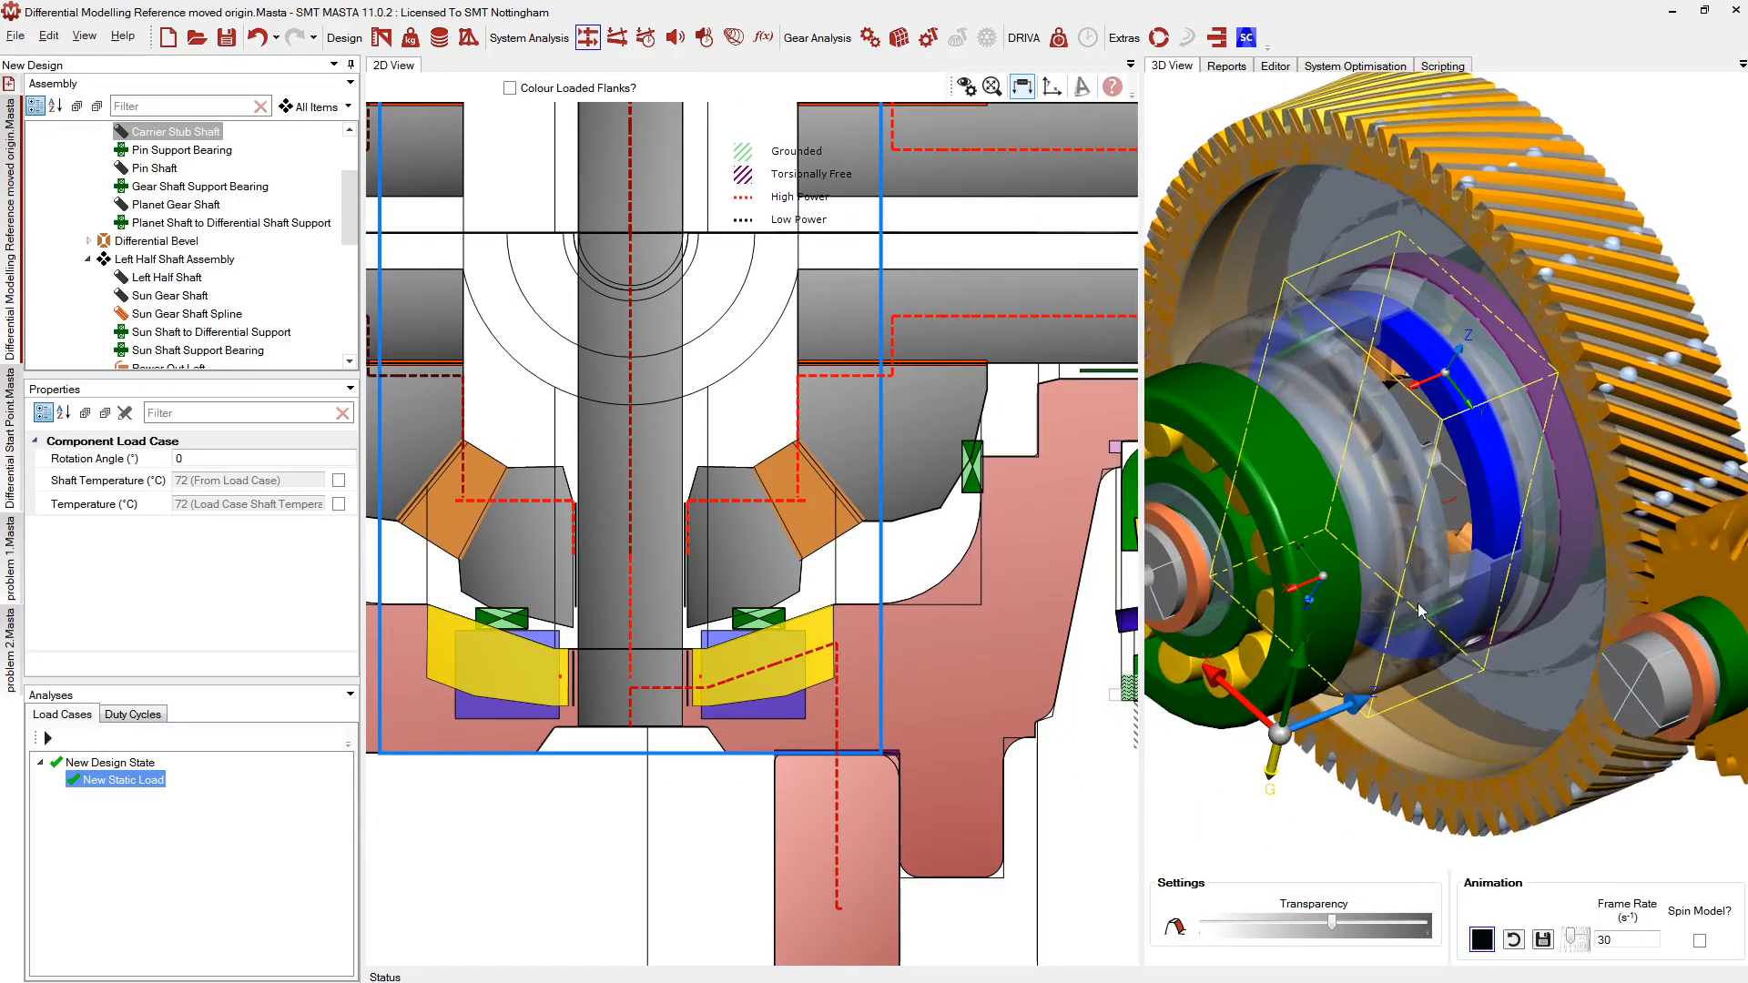
Stop the 3D animation, then select and deselect the Bevel Differential Planet Carrier
{"action": "left_click", "coordinate": [1480, 942]}
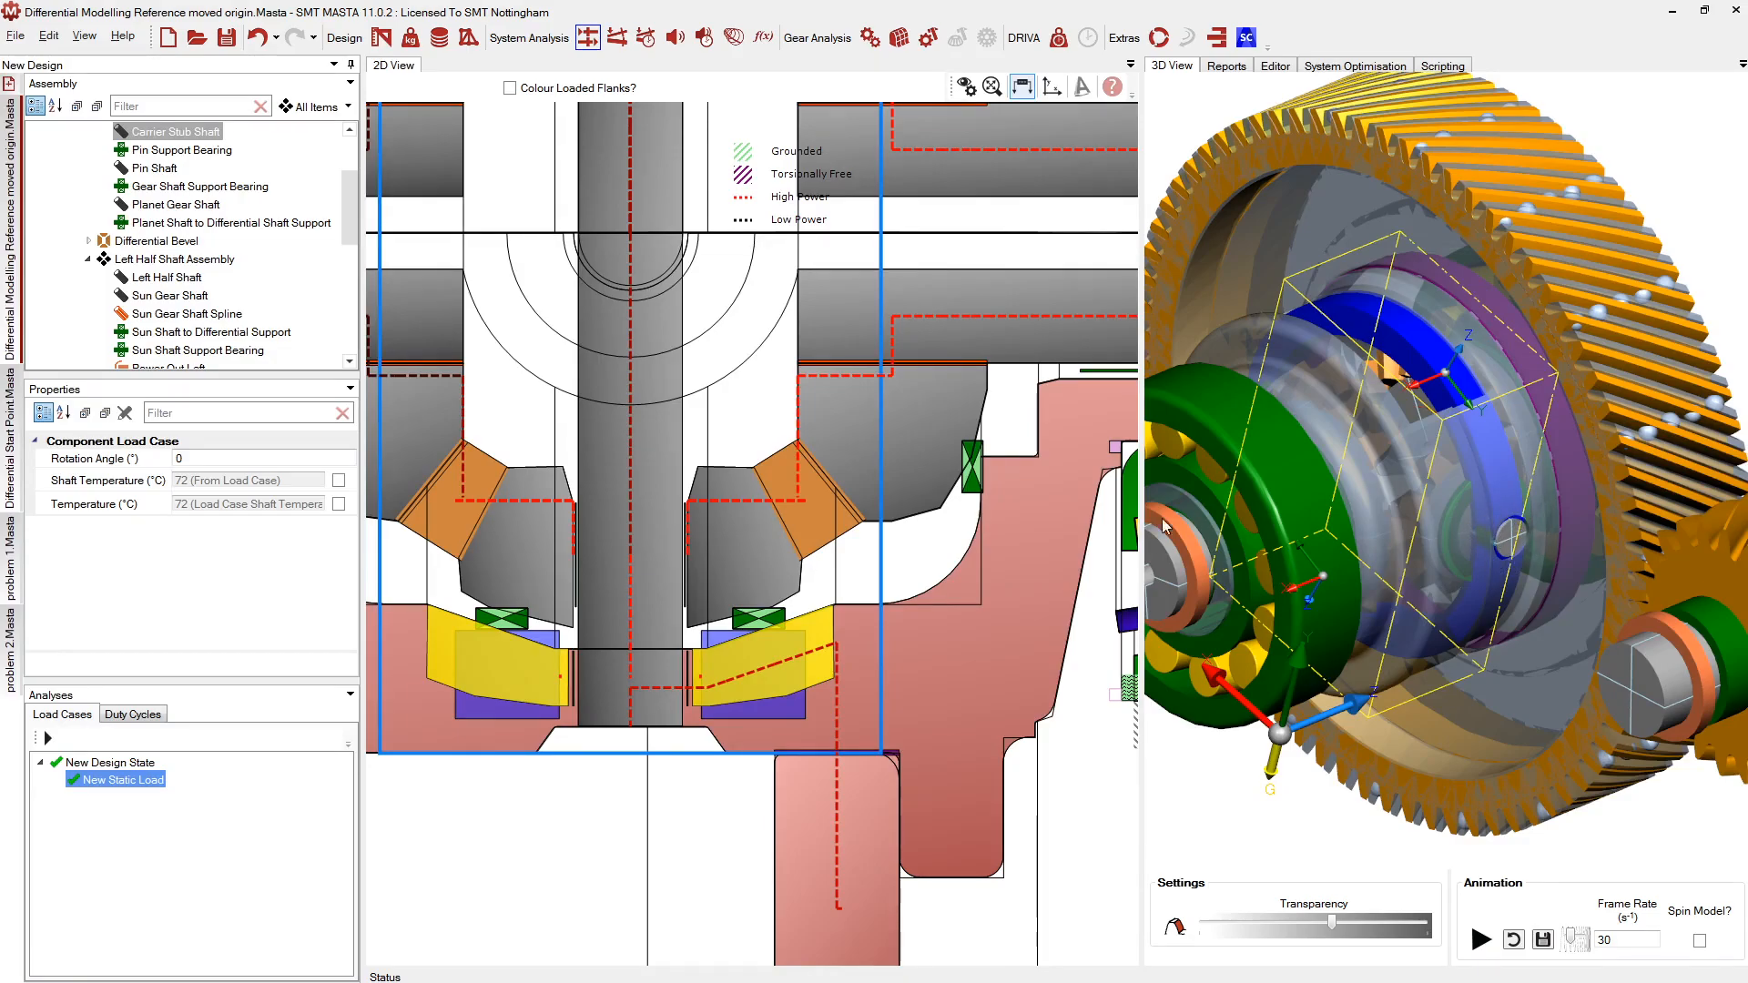
{"action": "left_click", "coordinate": [724, 716]}
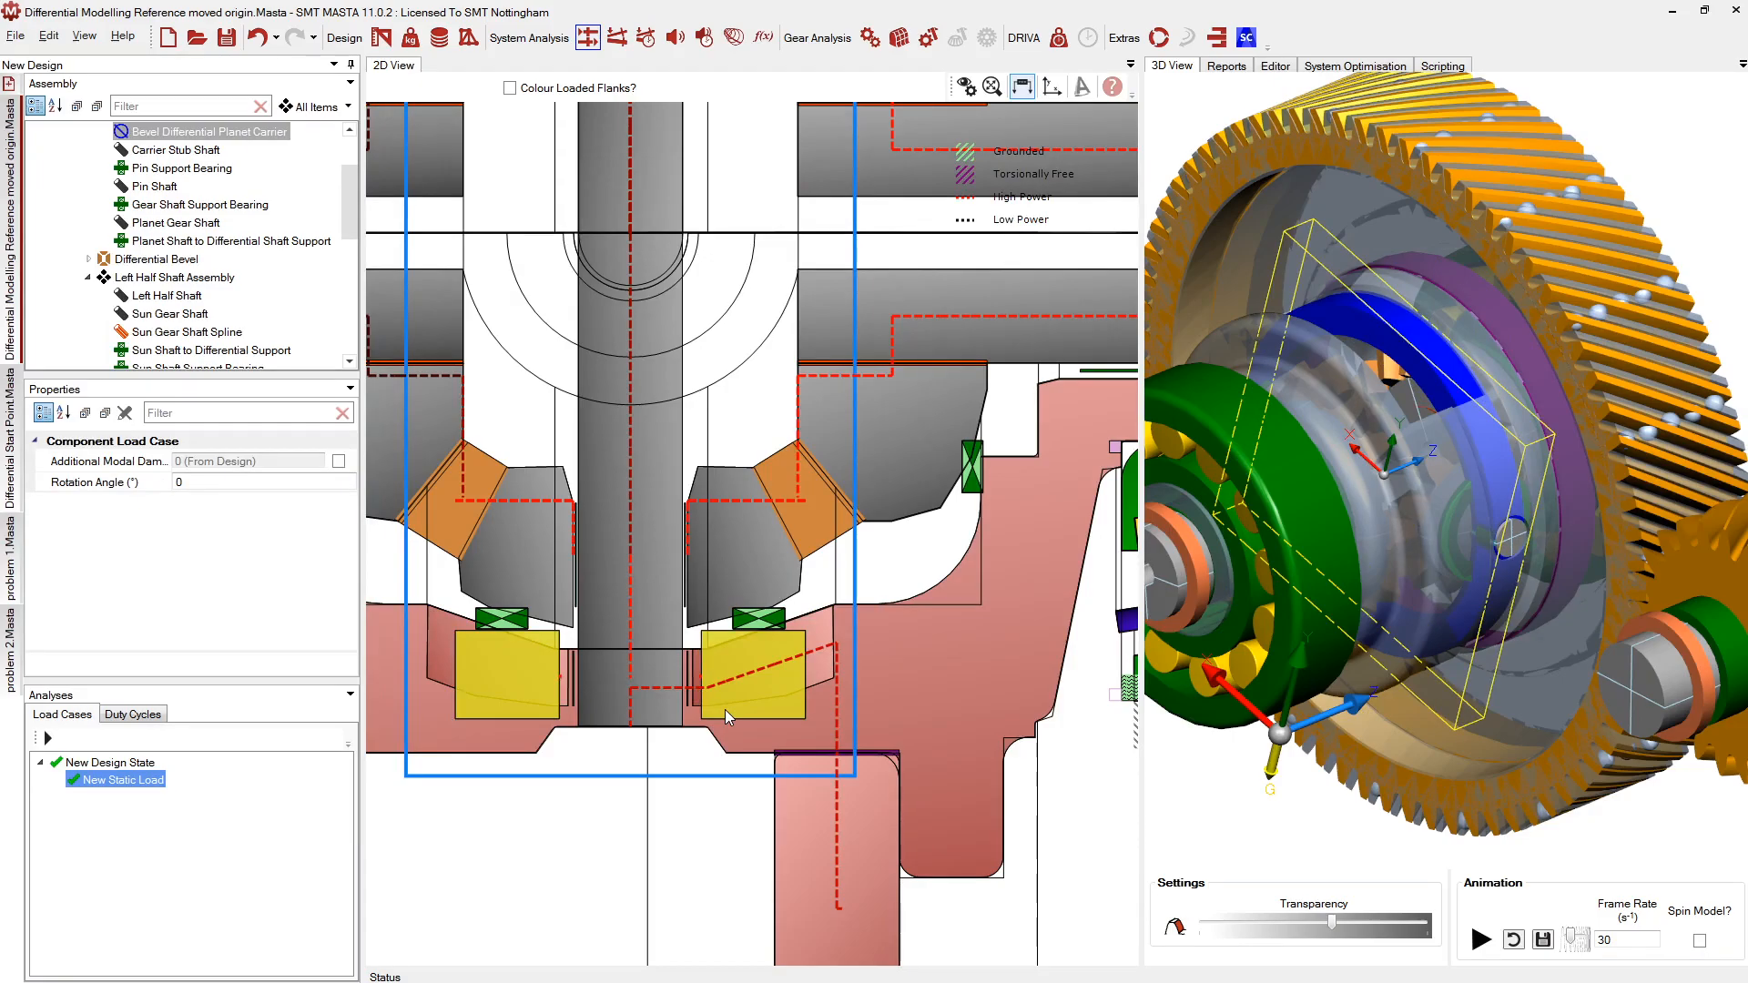
{"action": "left_click", "coordinate": [409, 921]}
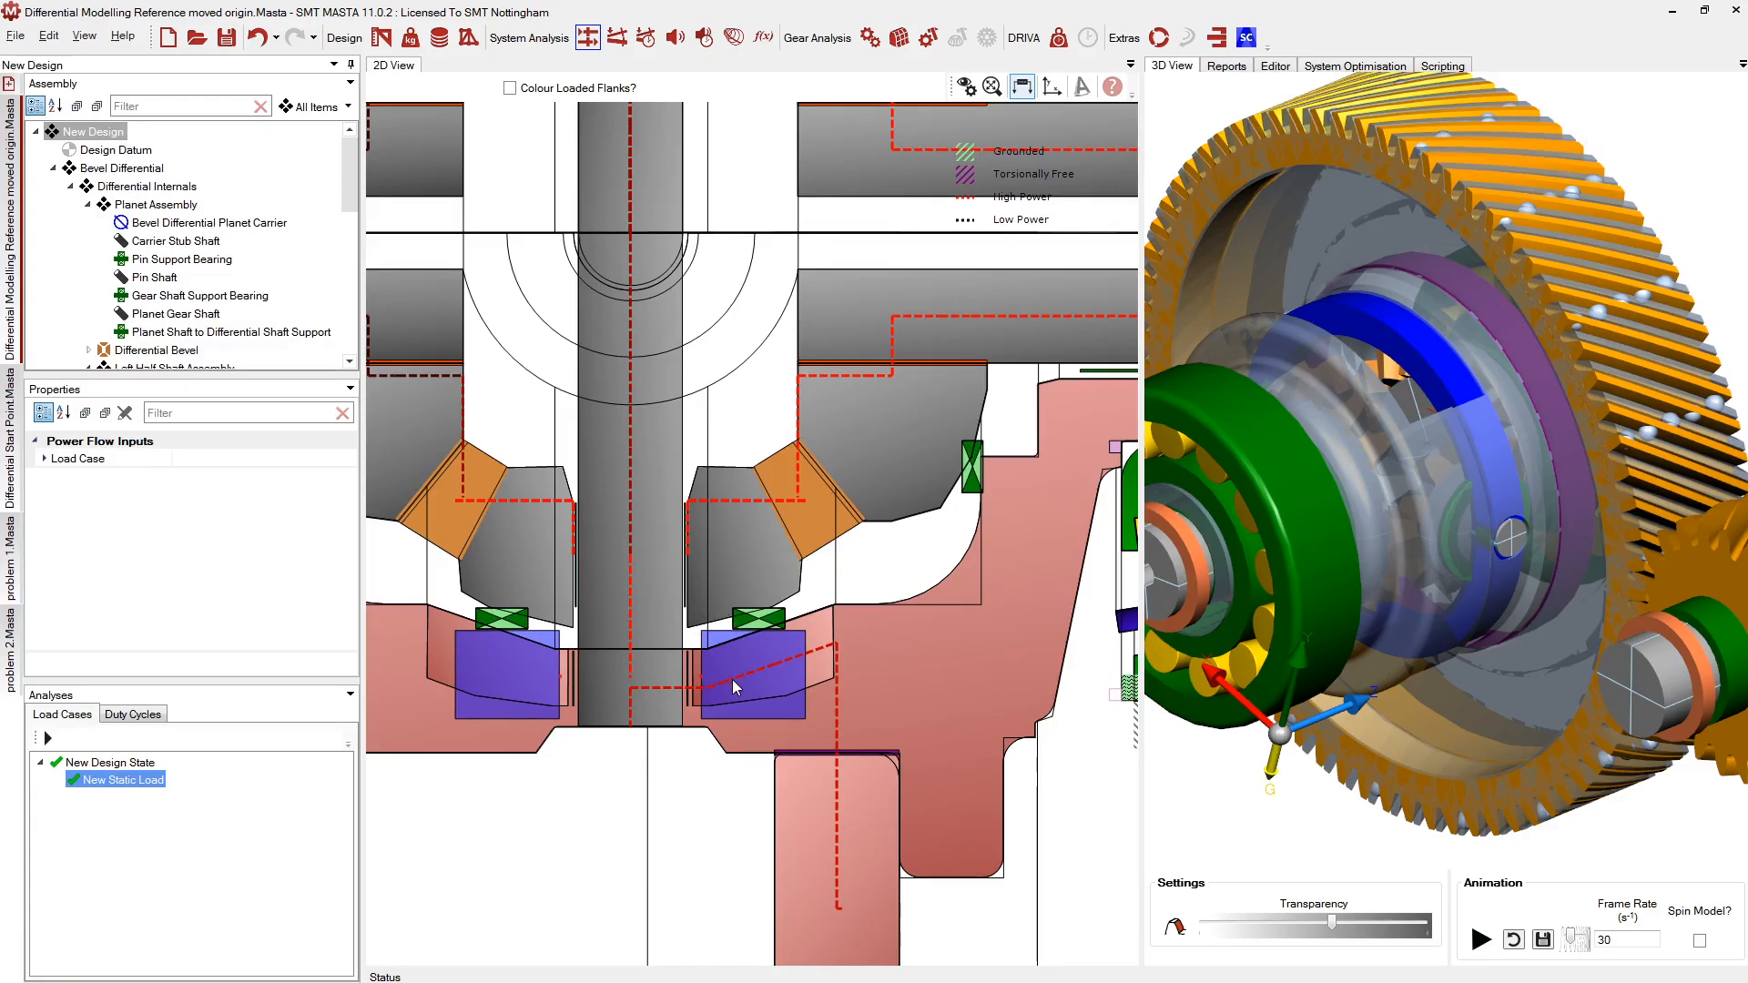
Select the Differential Casing Shaft, then settle on the Bevel Differential Planet Carrier below the pinions
{"action": "left_click", "coordinate": [742, 732]}
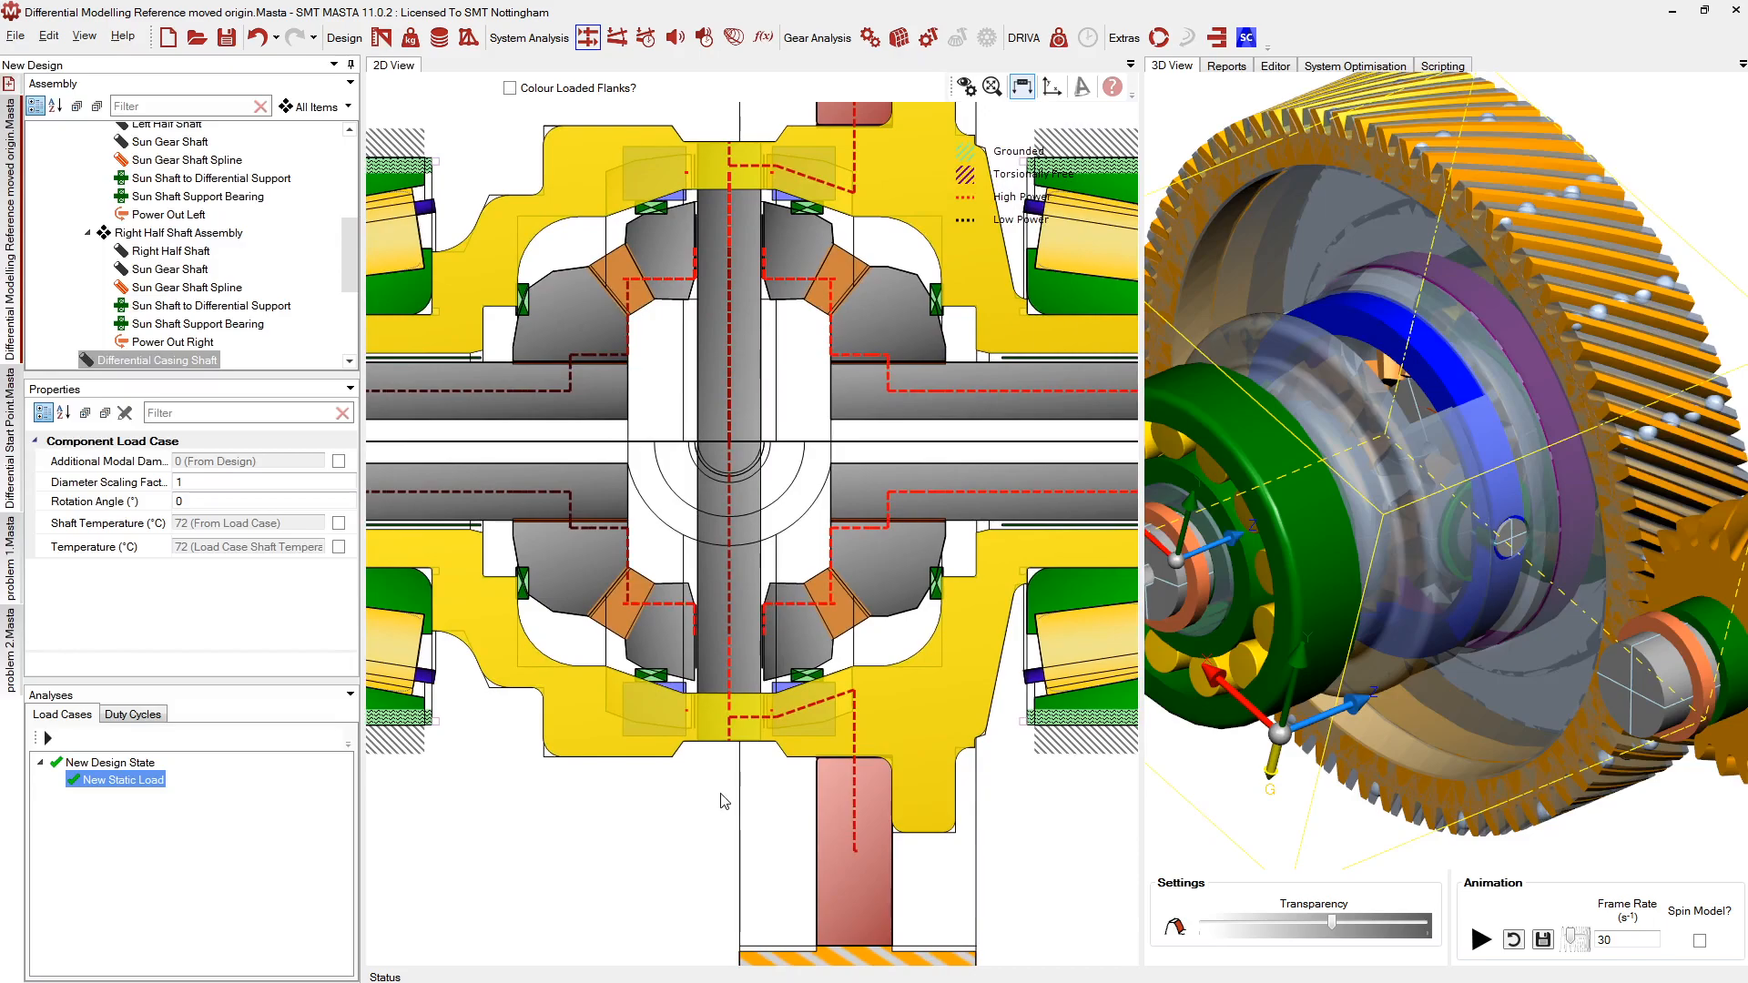
{"action": "scroll", "coordinate": [723, 802], "scroll_direction": "down", "scroll_amount": 1}
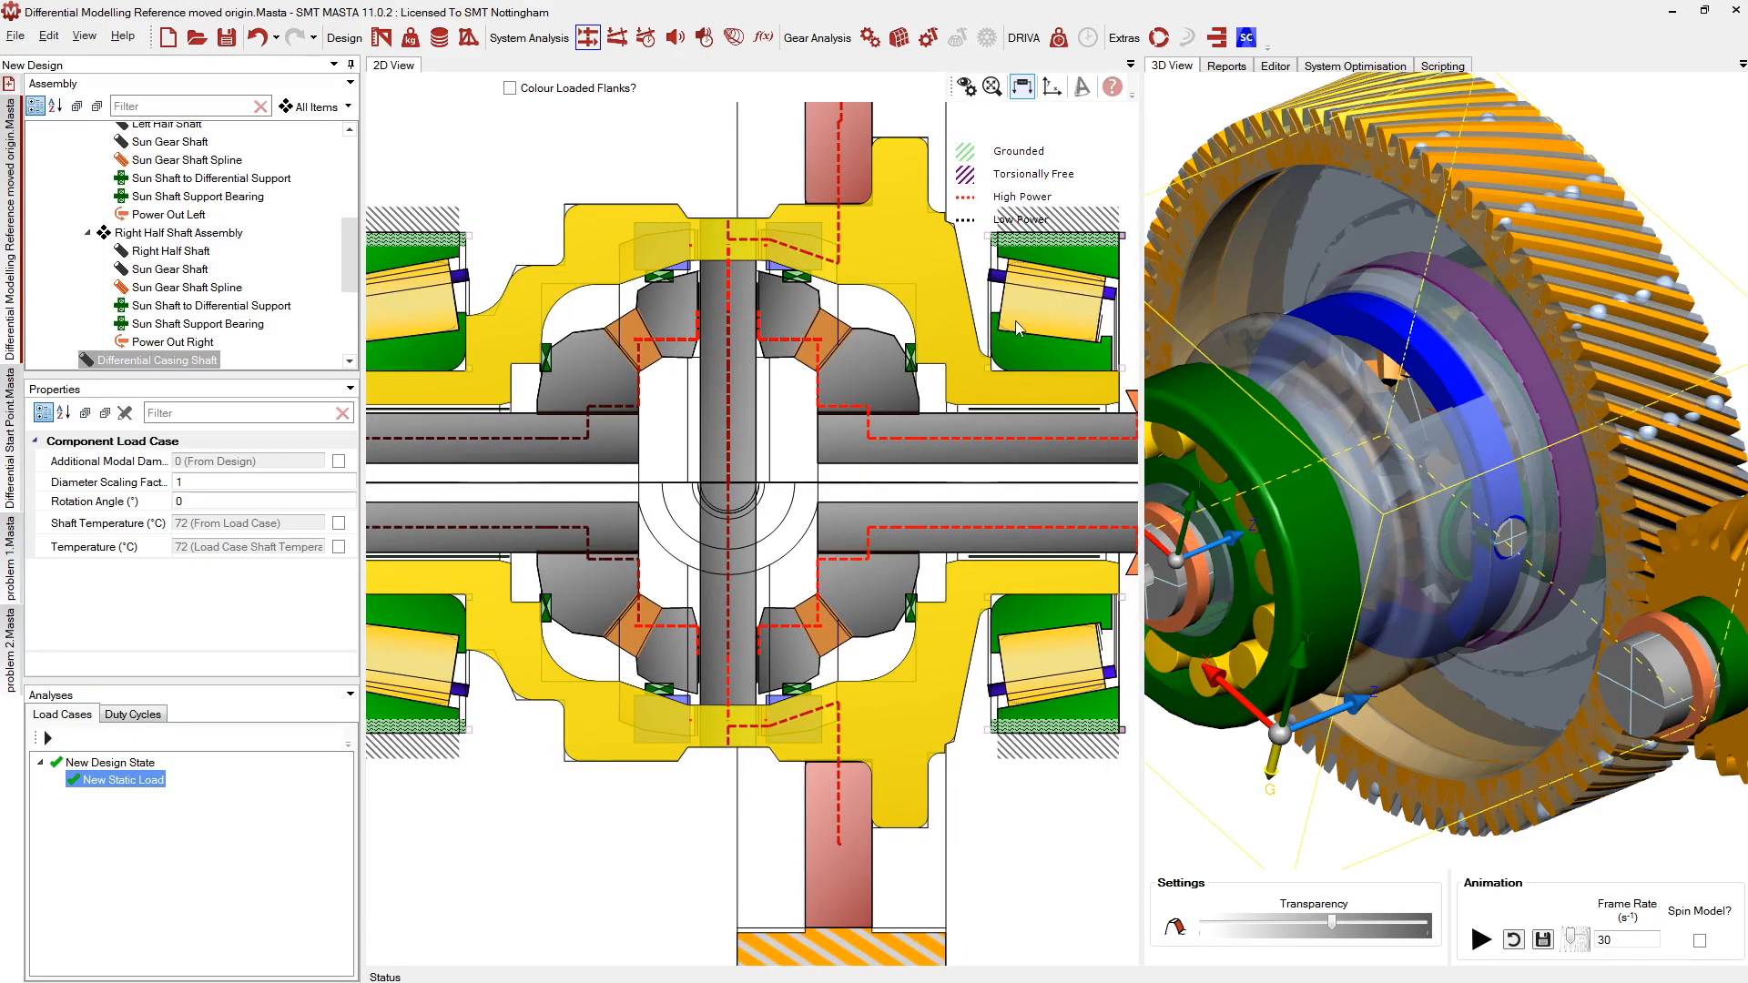
{"action": "scroll", "coordinate": [669, 696], "scroll_direction": "up", "scroll_amount": 2}
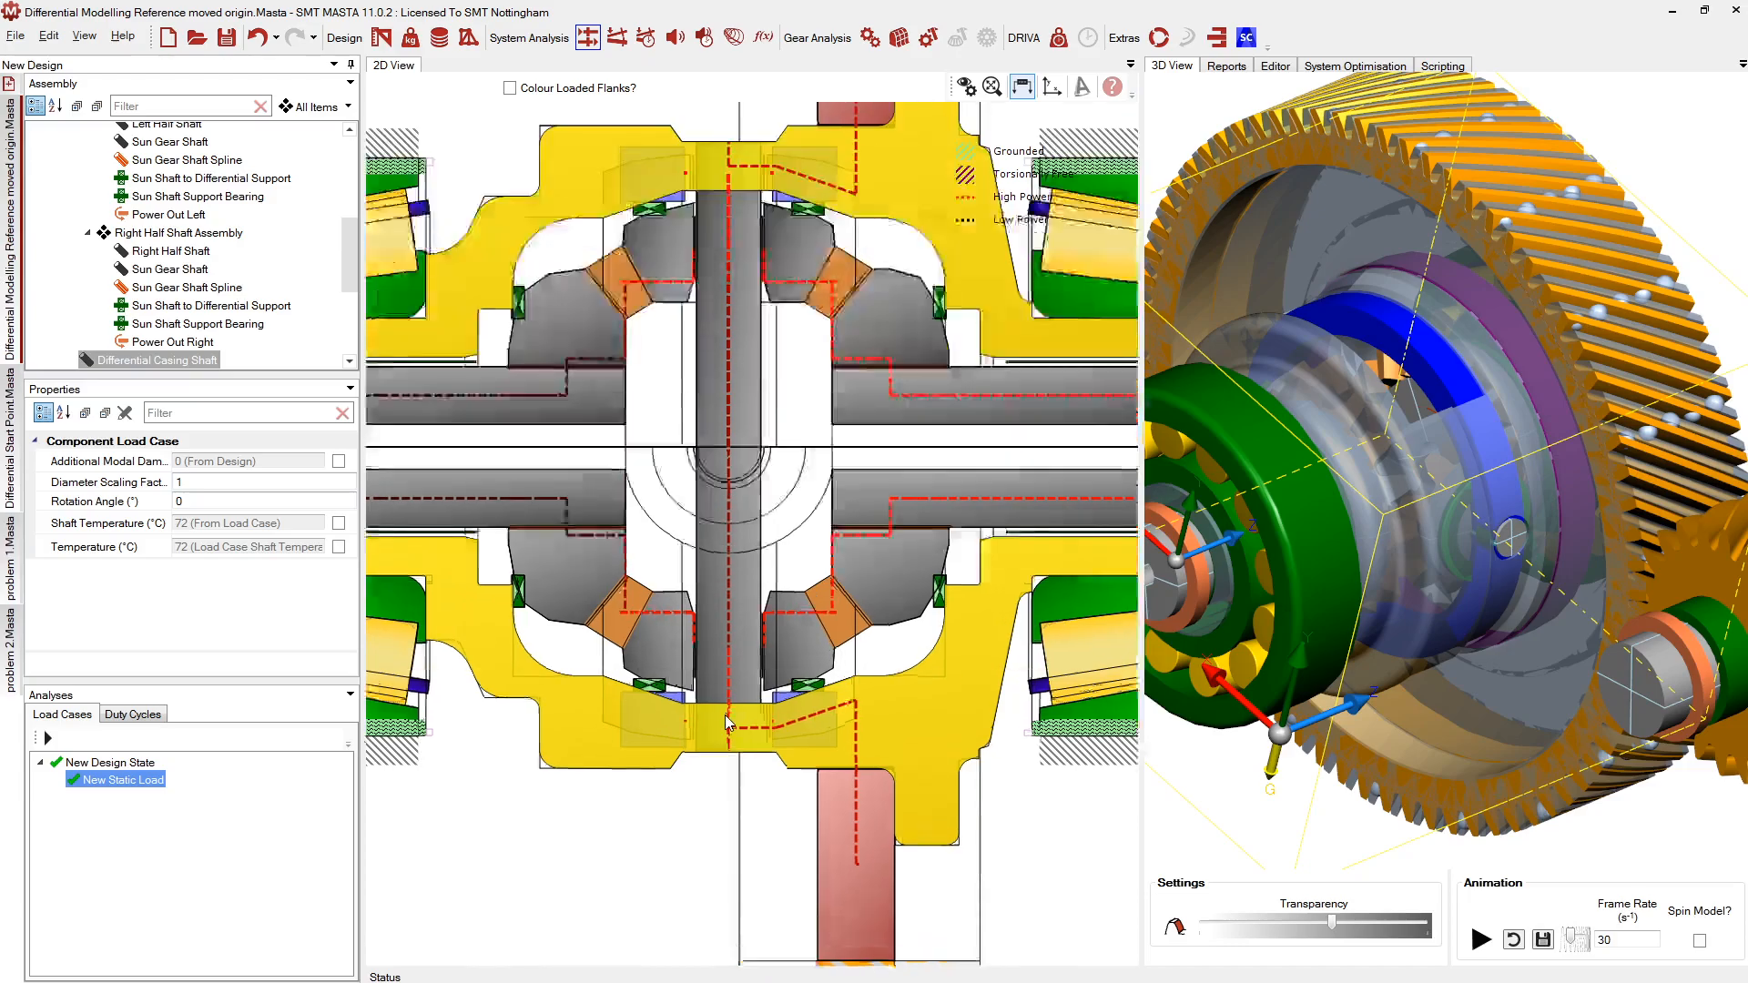
{"action": "left_click", "coordinate": [661, 705]}
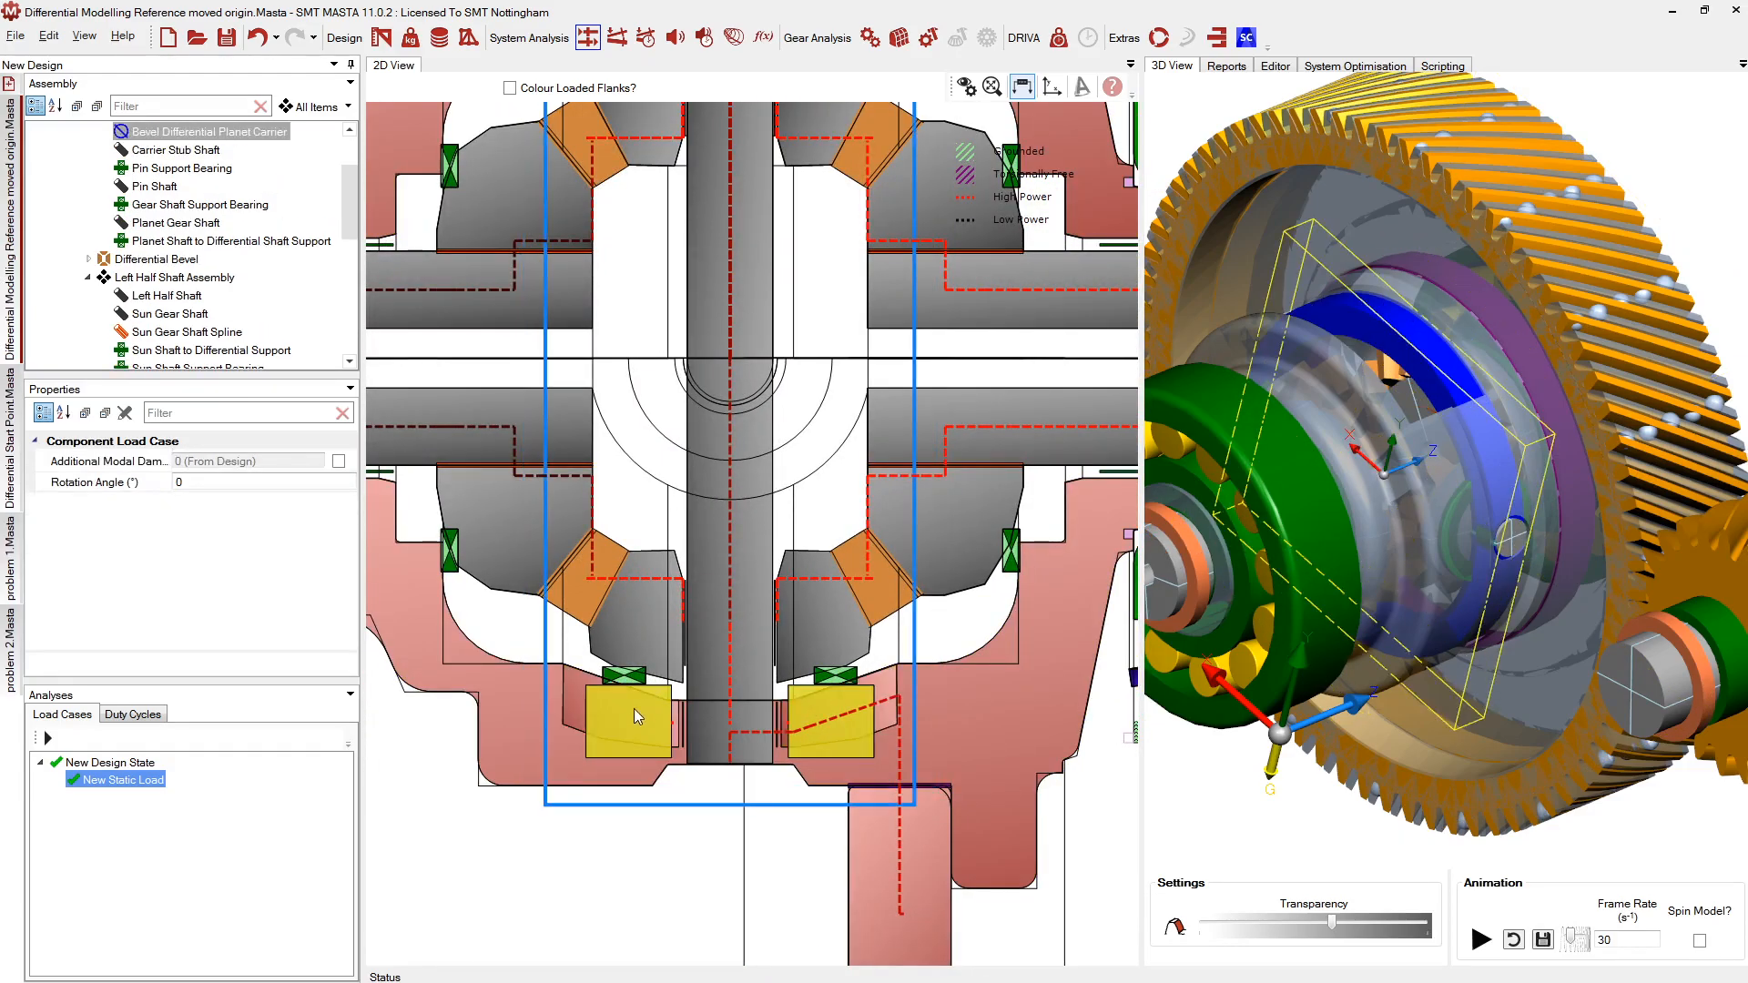
{"action": "left_click", "coordinate": [648, 825]}
{"action": "left_click", "coordinate": [651, 695]}
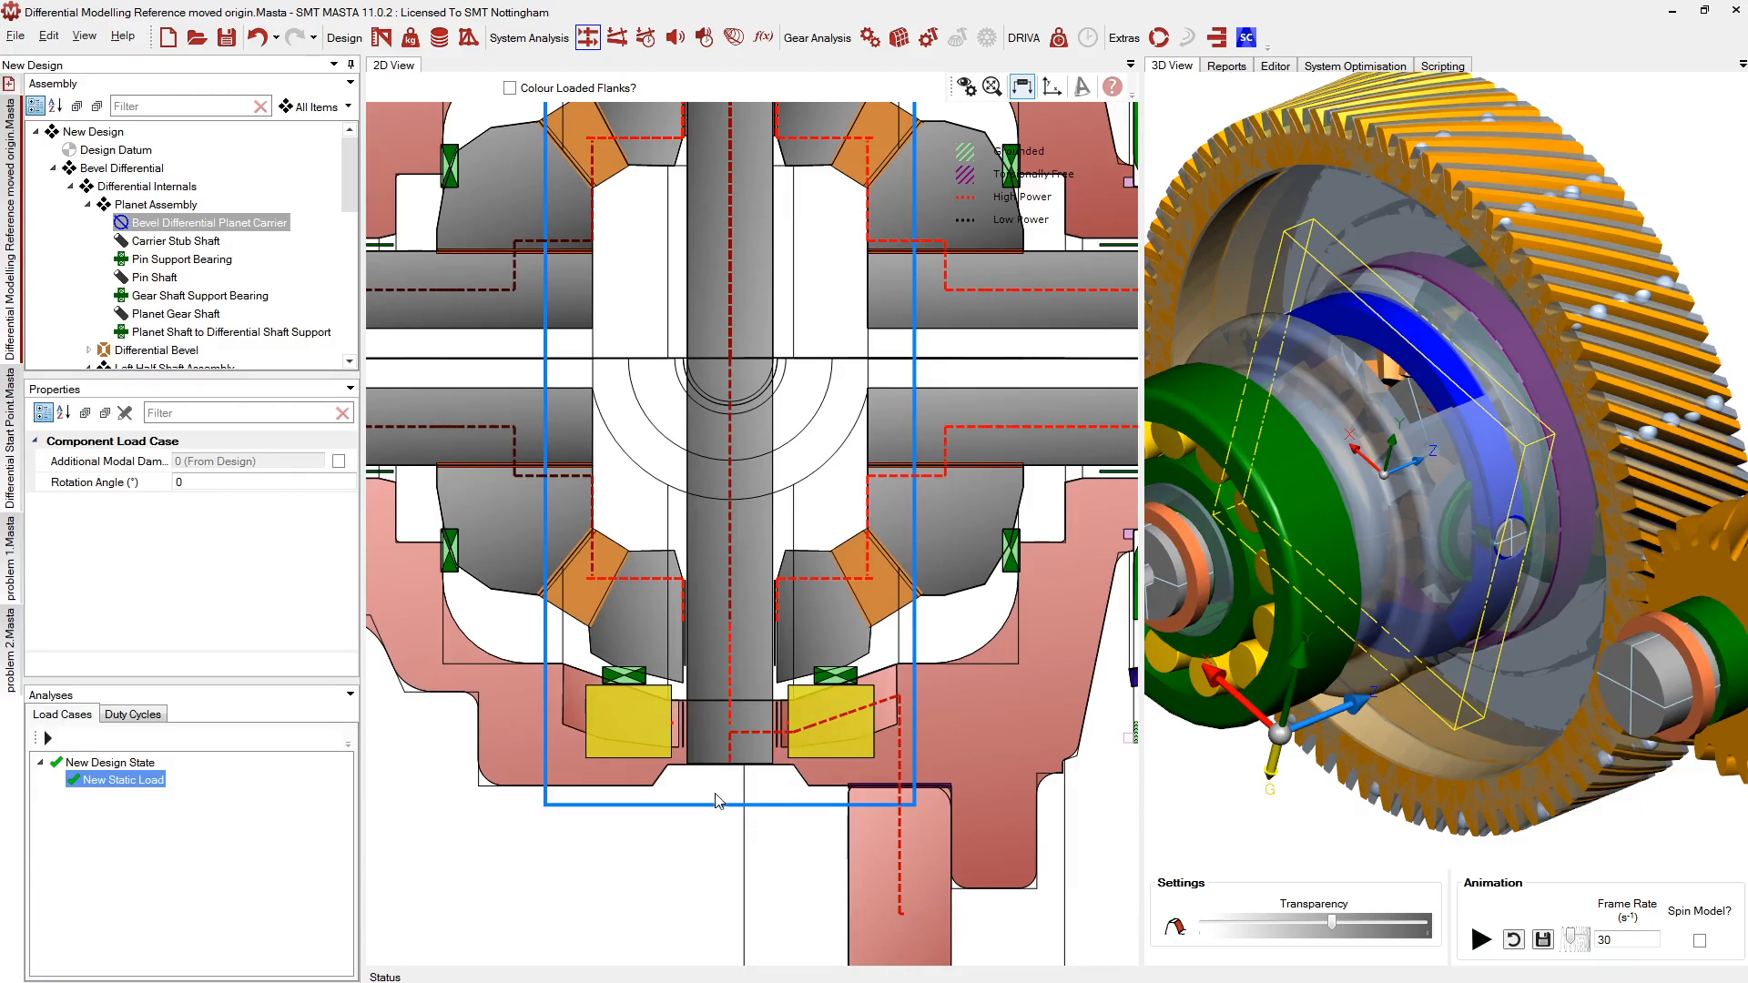
Select the carrier stub shaft, planet shaft support bearing, planet gear shaft and casing shaft in turn
{"action": "scroll", "coordinate": [716, 788], "scroll_direction": "up", "scroll_amount": 2}
{"action": "left_click", "coordinate": [656, 696]}
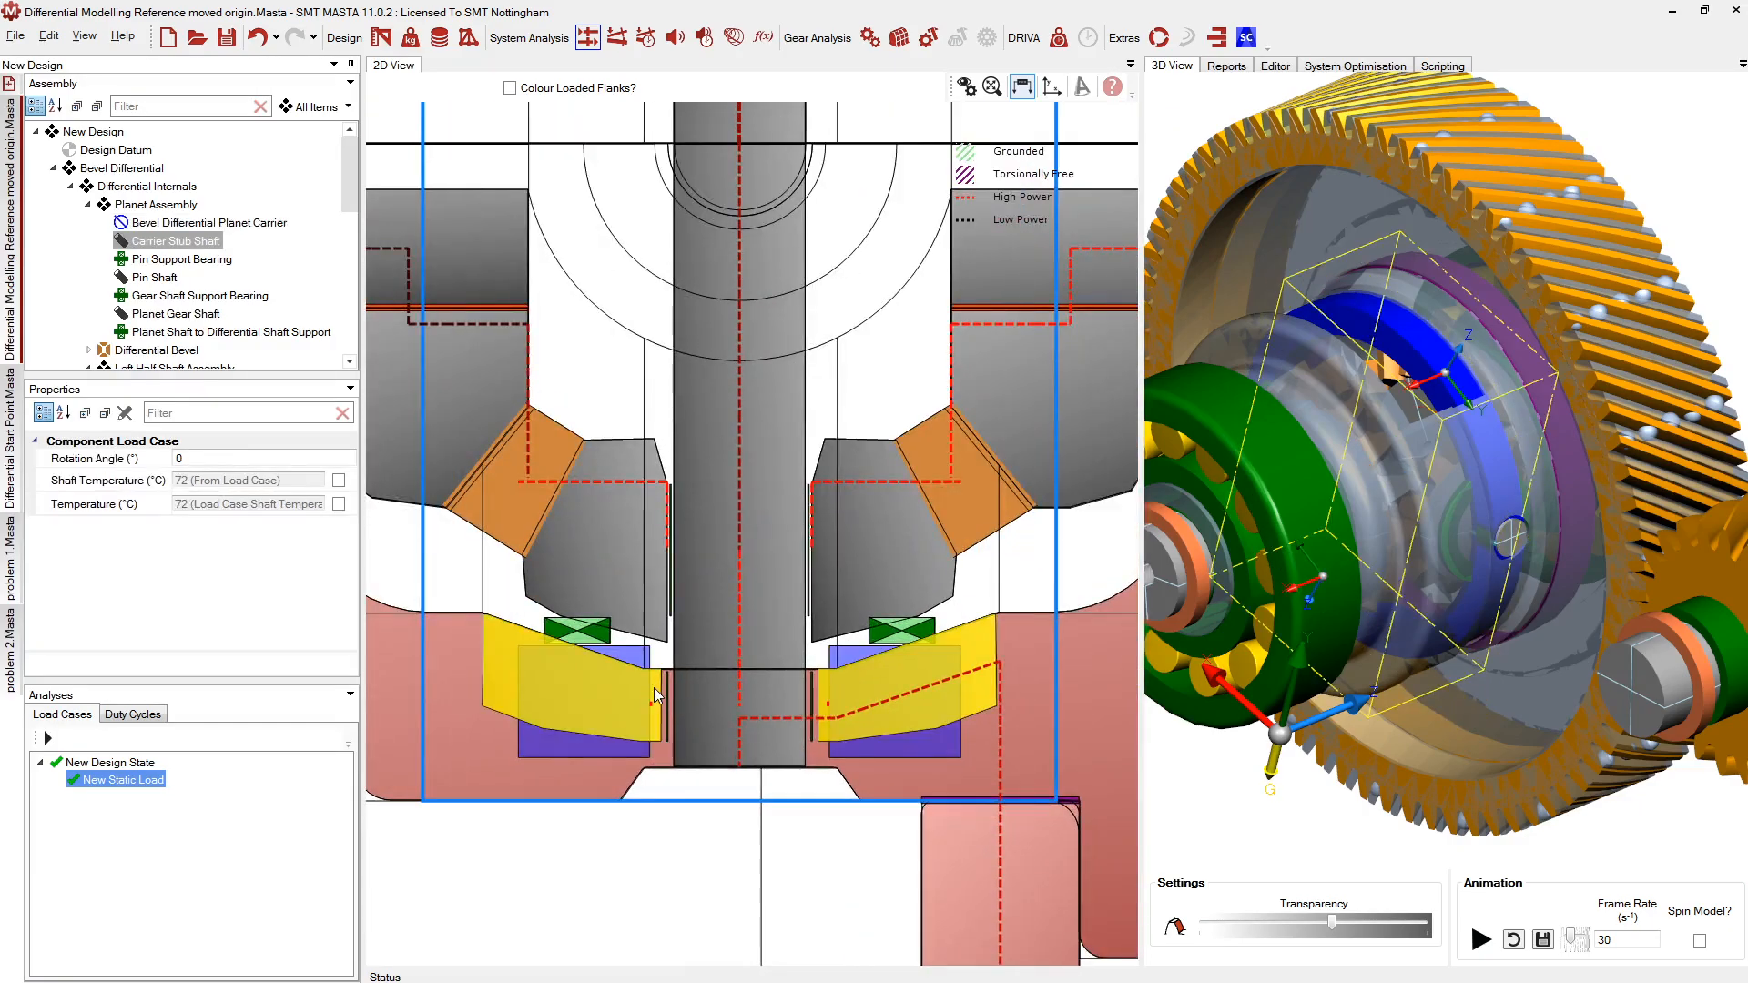
{"action": "left_click", "coordinate": [569, 635]}
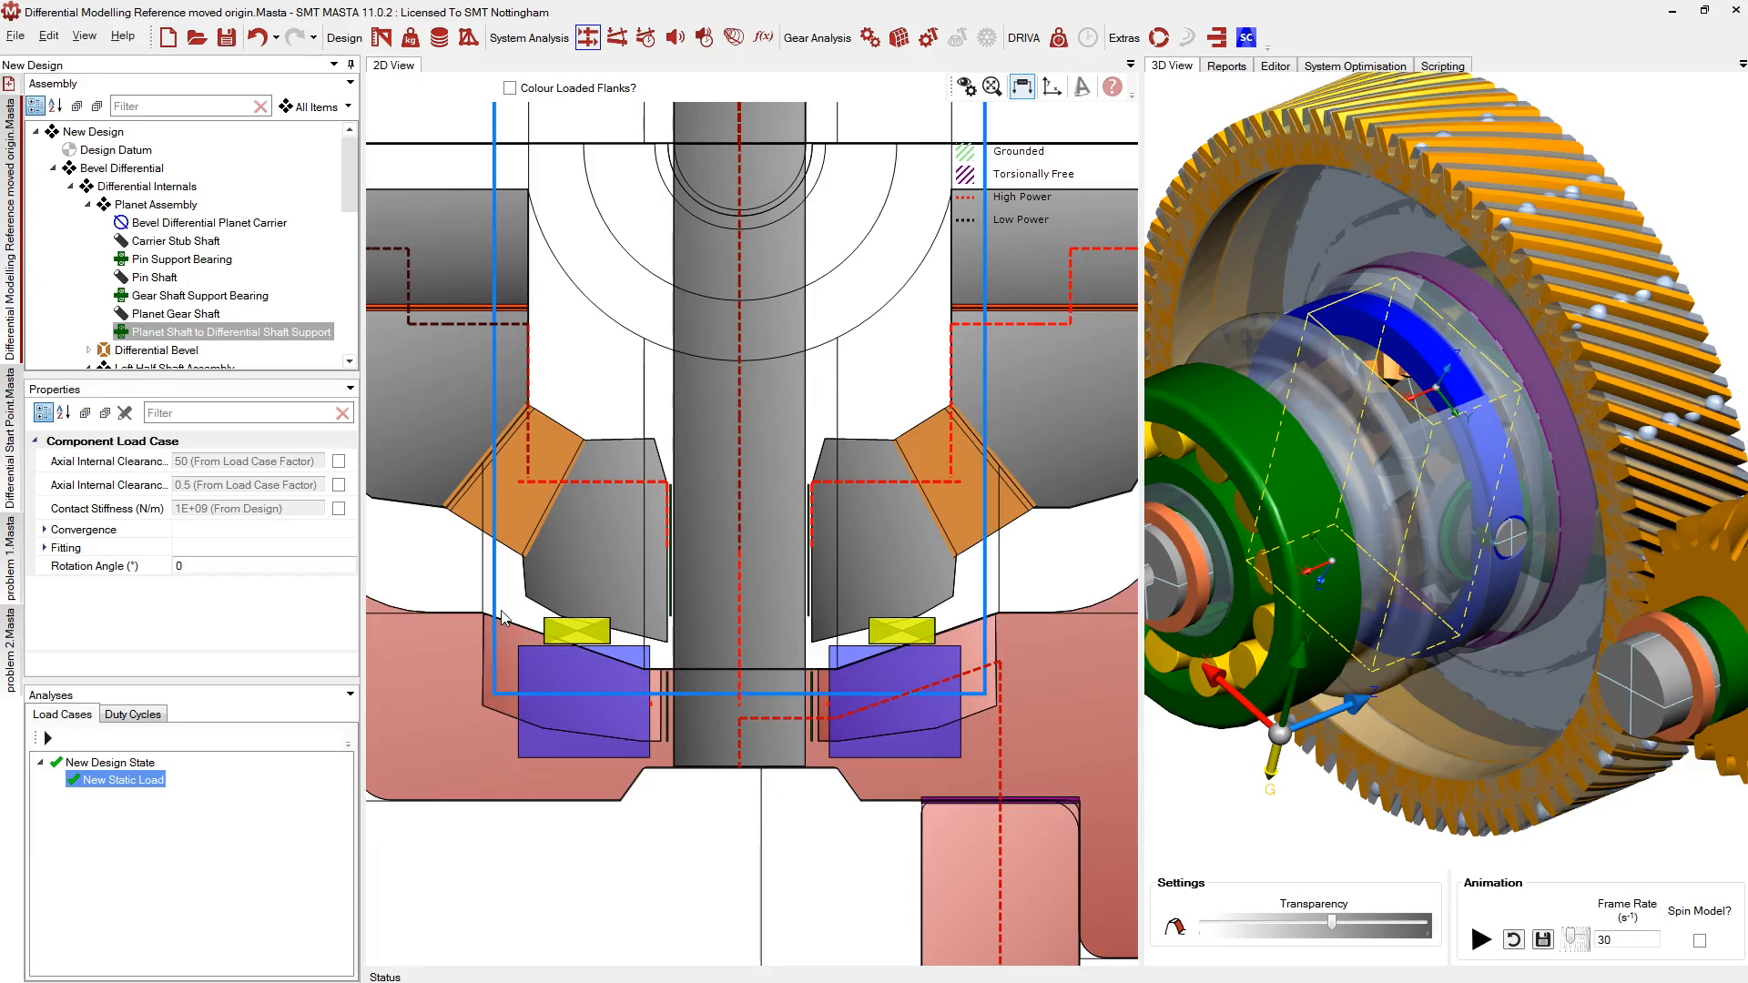
{"action": "scroll", "coordinate": [528, 606], "scroll_direction": "down", "scroll_amount": 2}
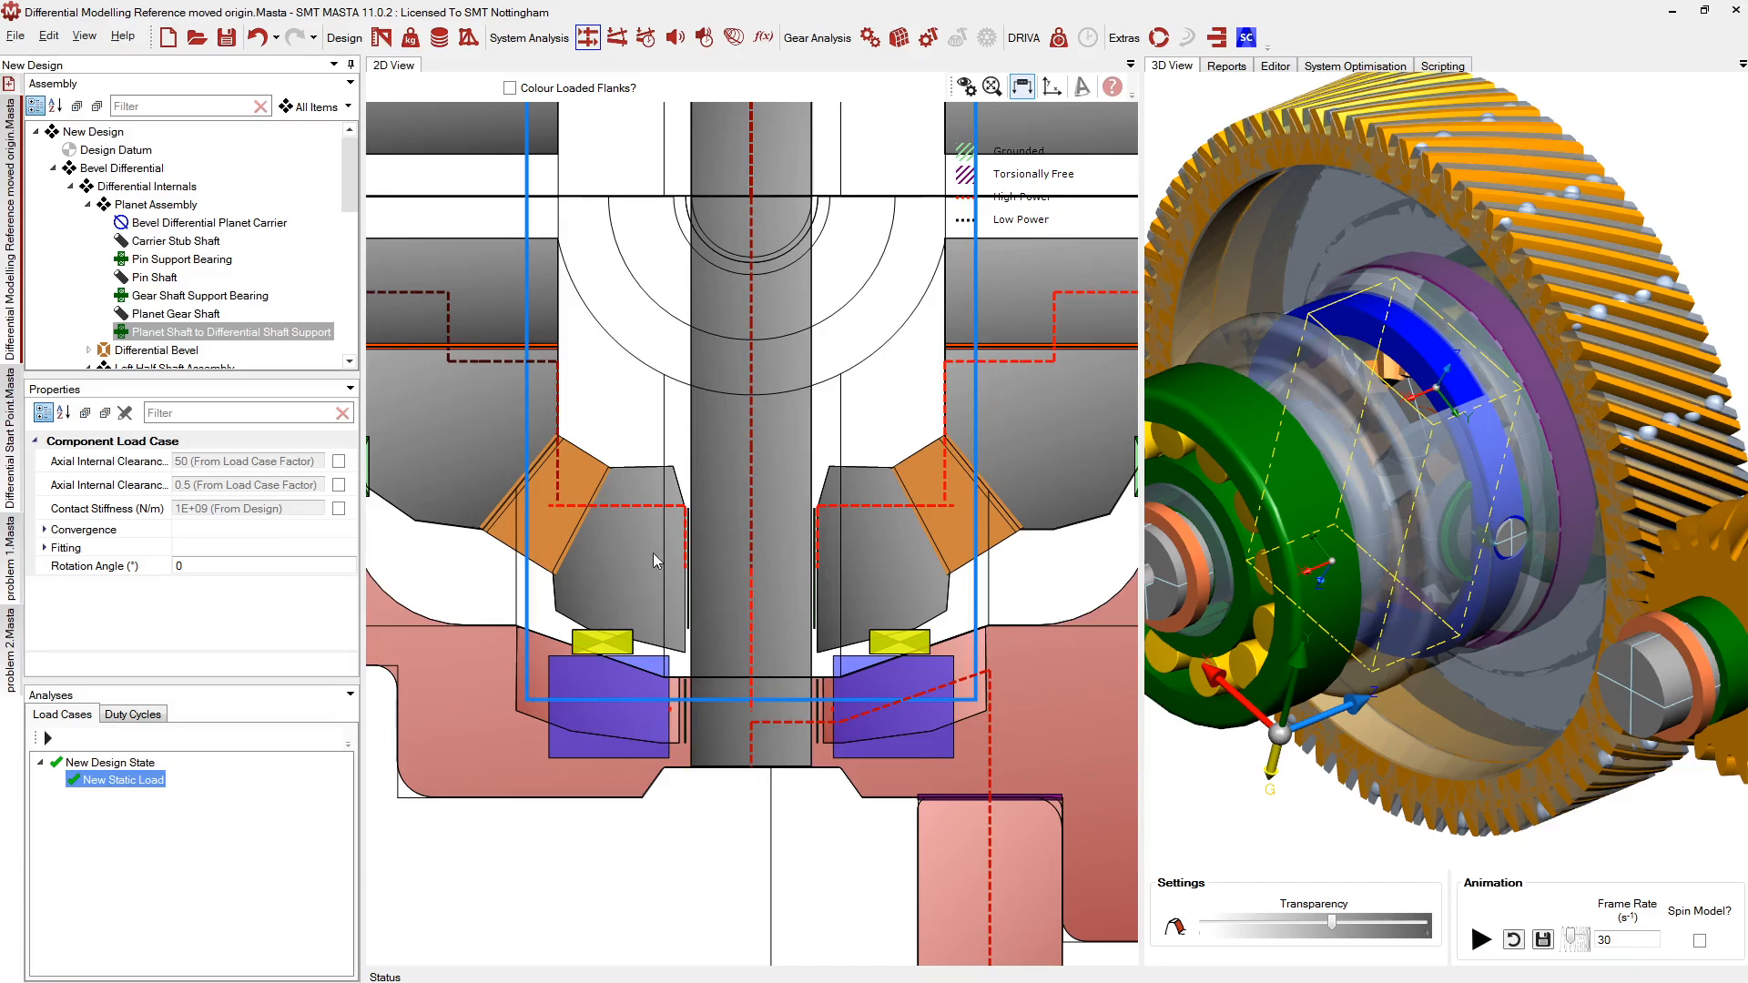
{"action": "left_click", "coordinate": [623, 601]}
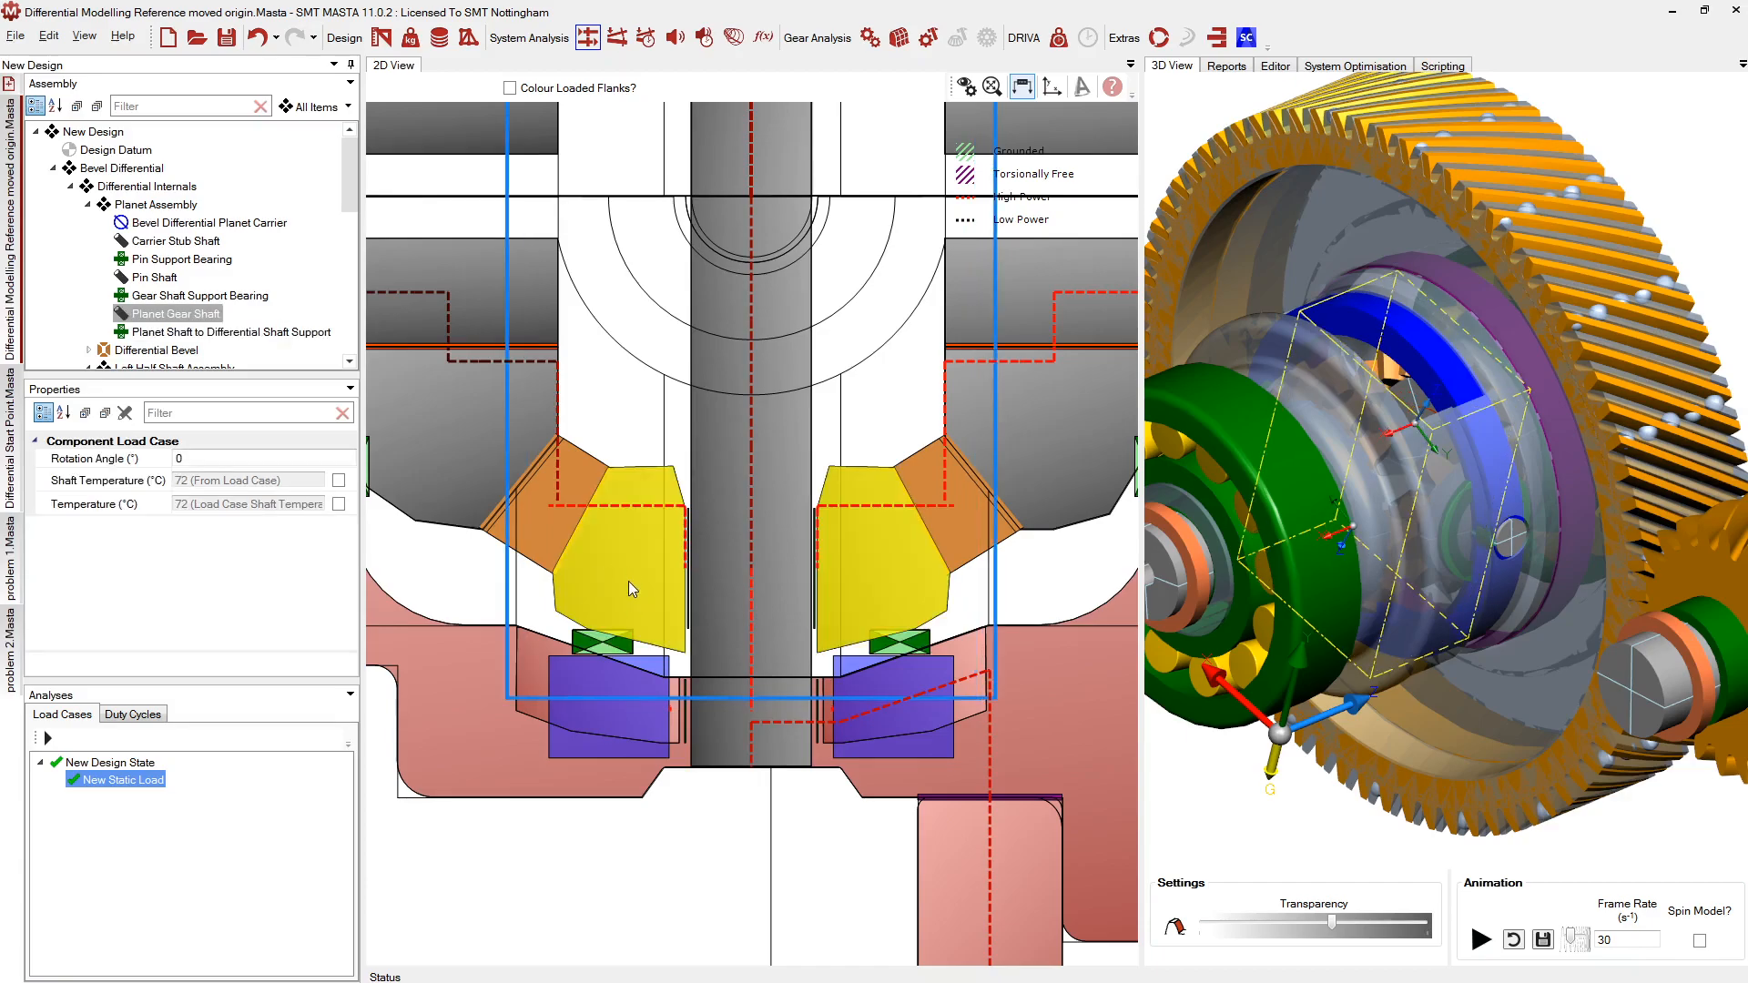
{"action": "scroll", "coordinate": [611, 638], "scroll_direction": "up", "scroll_amount": 1}
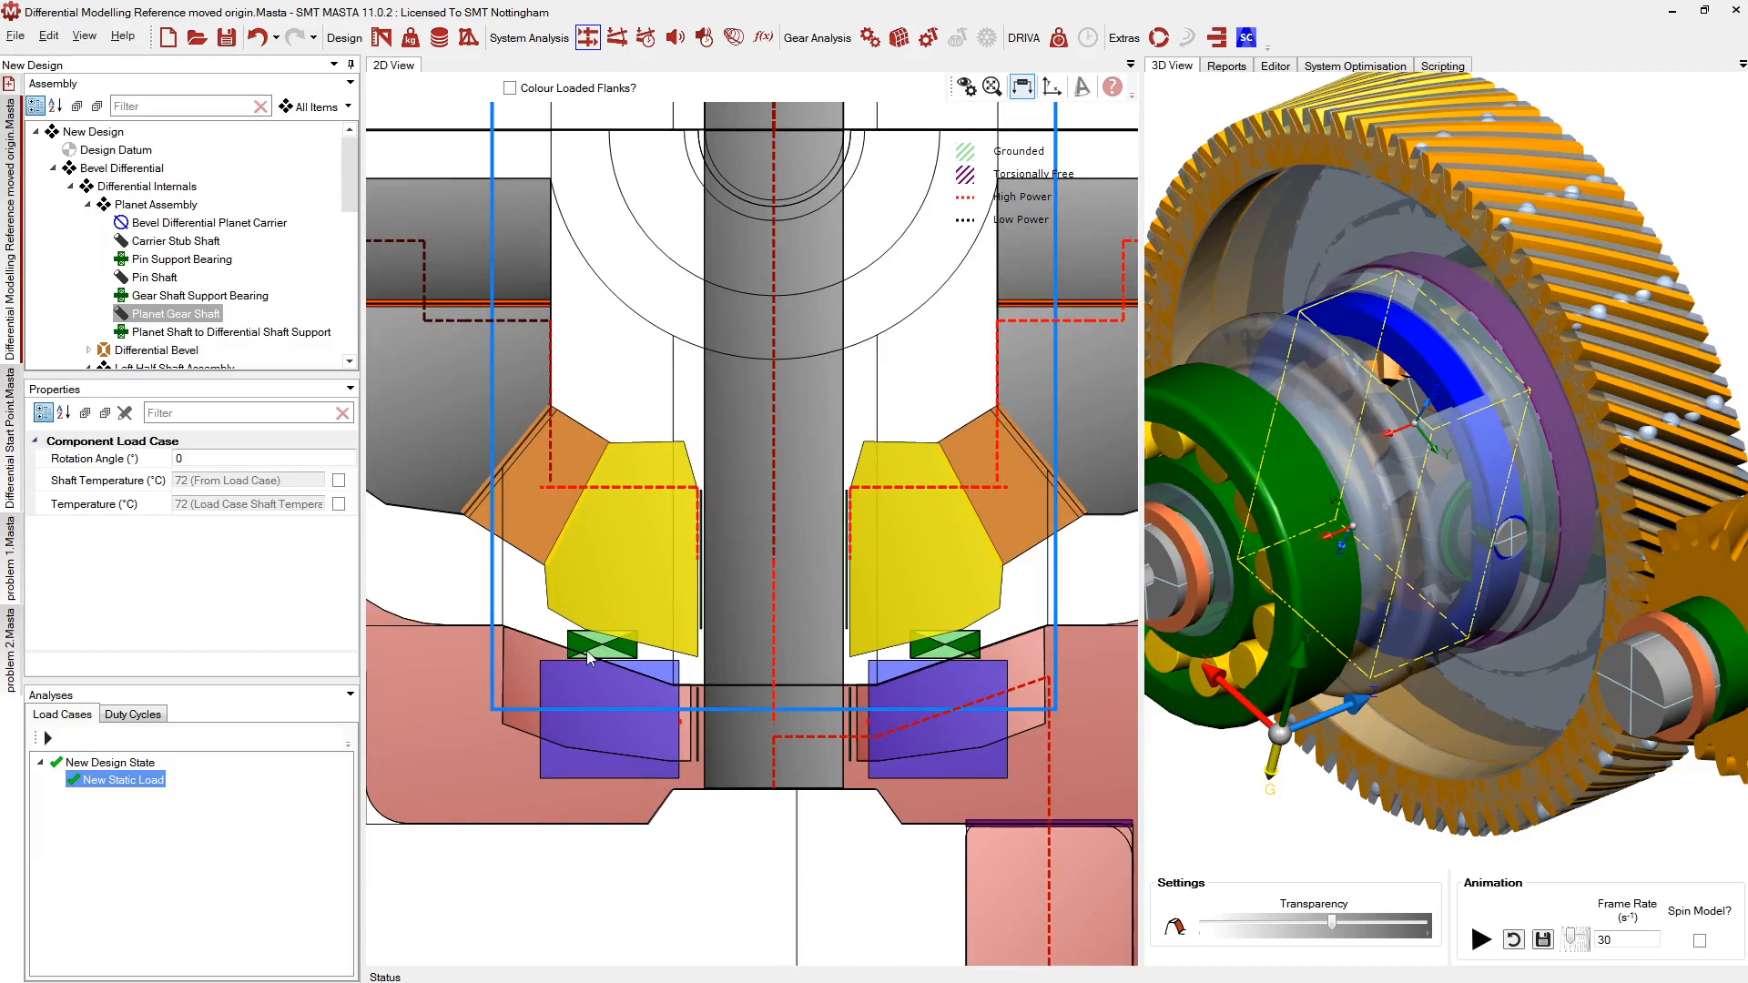
{"action": "left_click", "coordinate": [537, 806]}
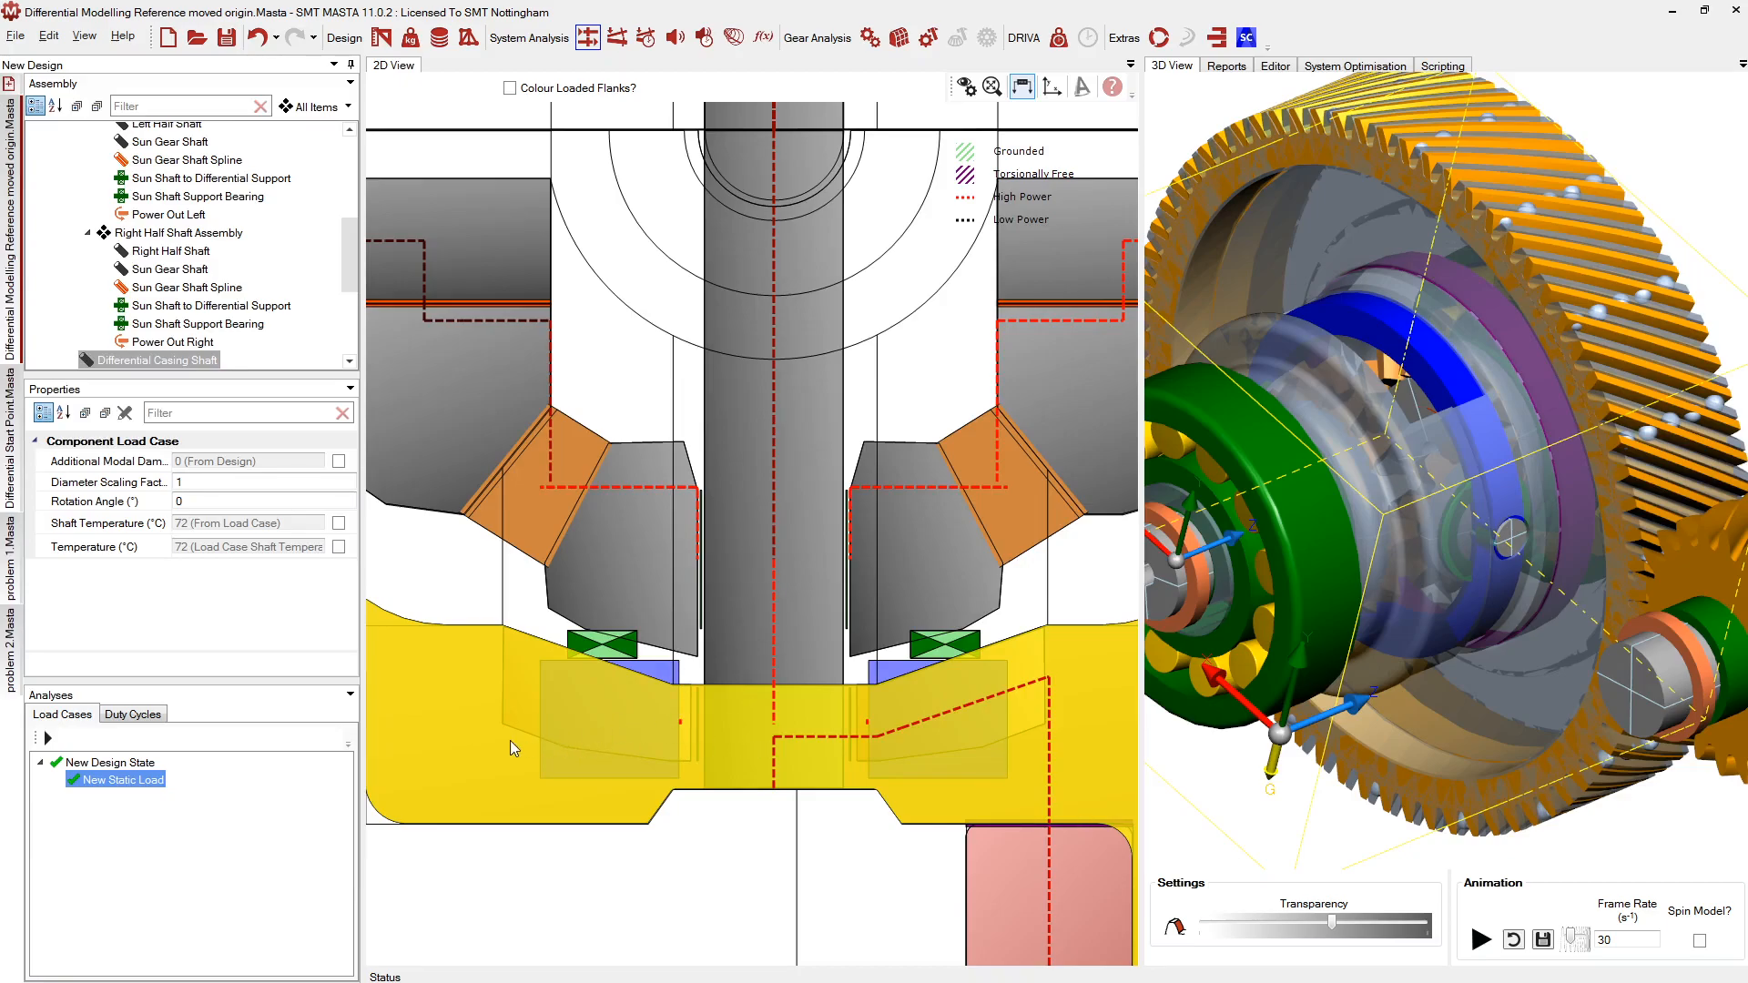
Base the 2D section on the selected pin shaft and zoom in
{"action": "left_click", "coordinate": [685, 706]}
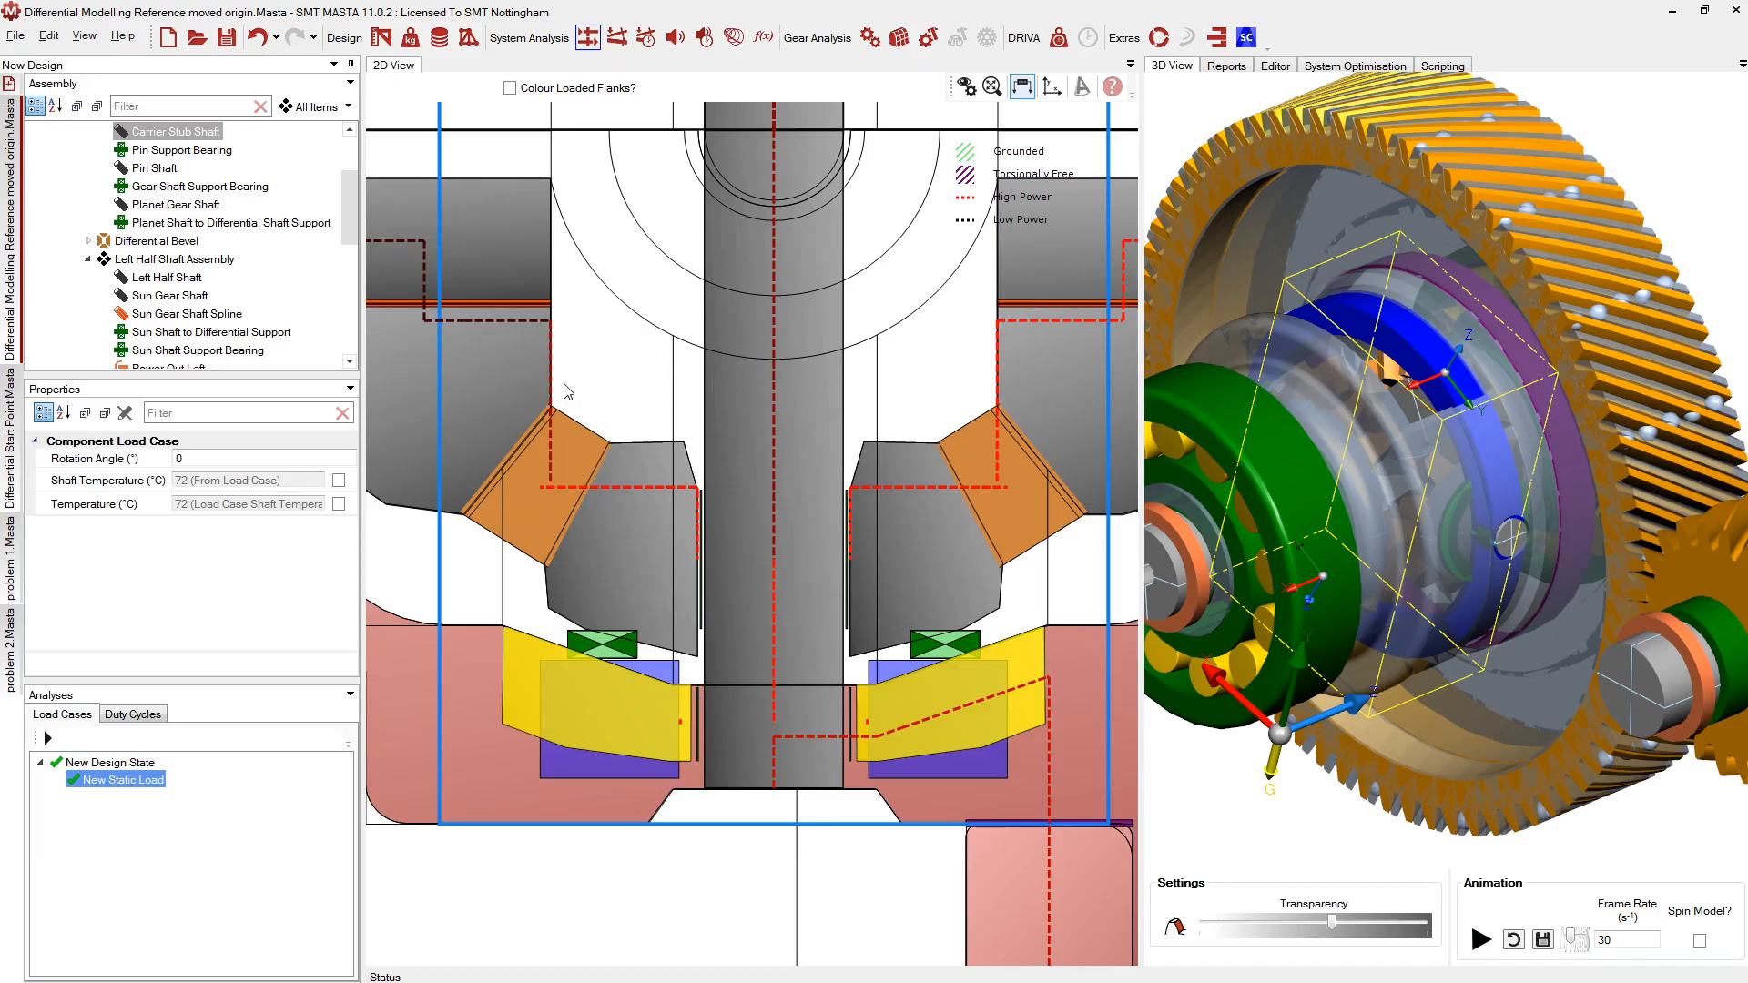
{"action": "scroll", "coordinate": [742, 502], "scroll_direction": "down", "scroll_amount": 1}
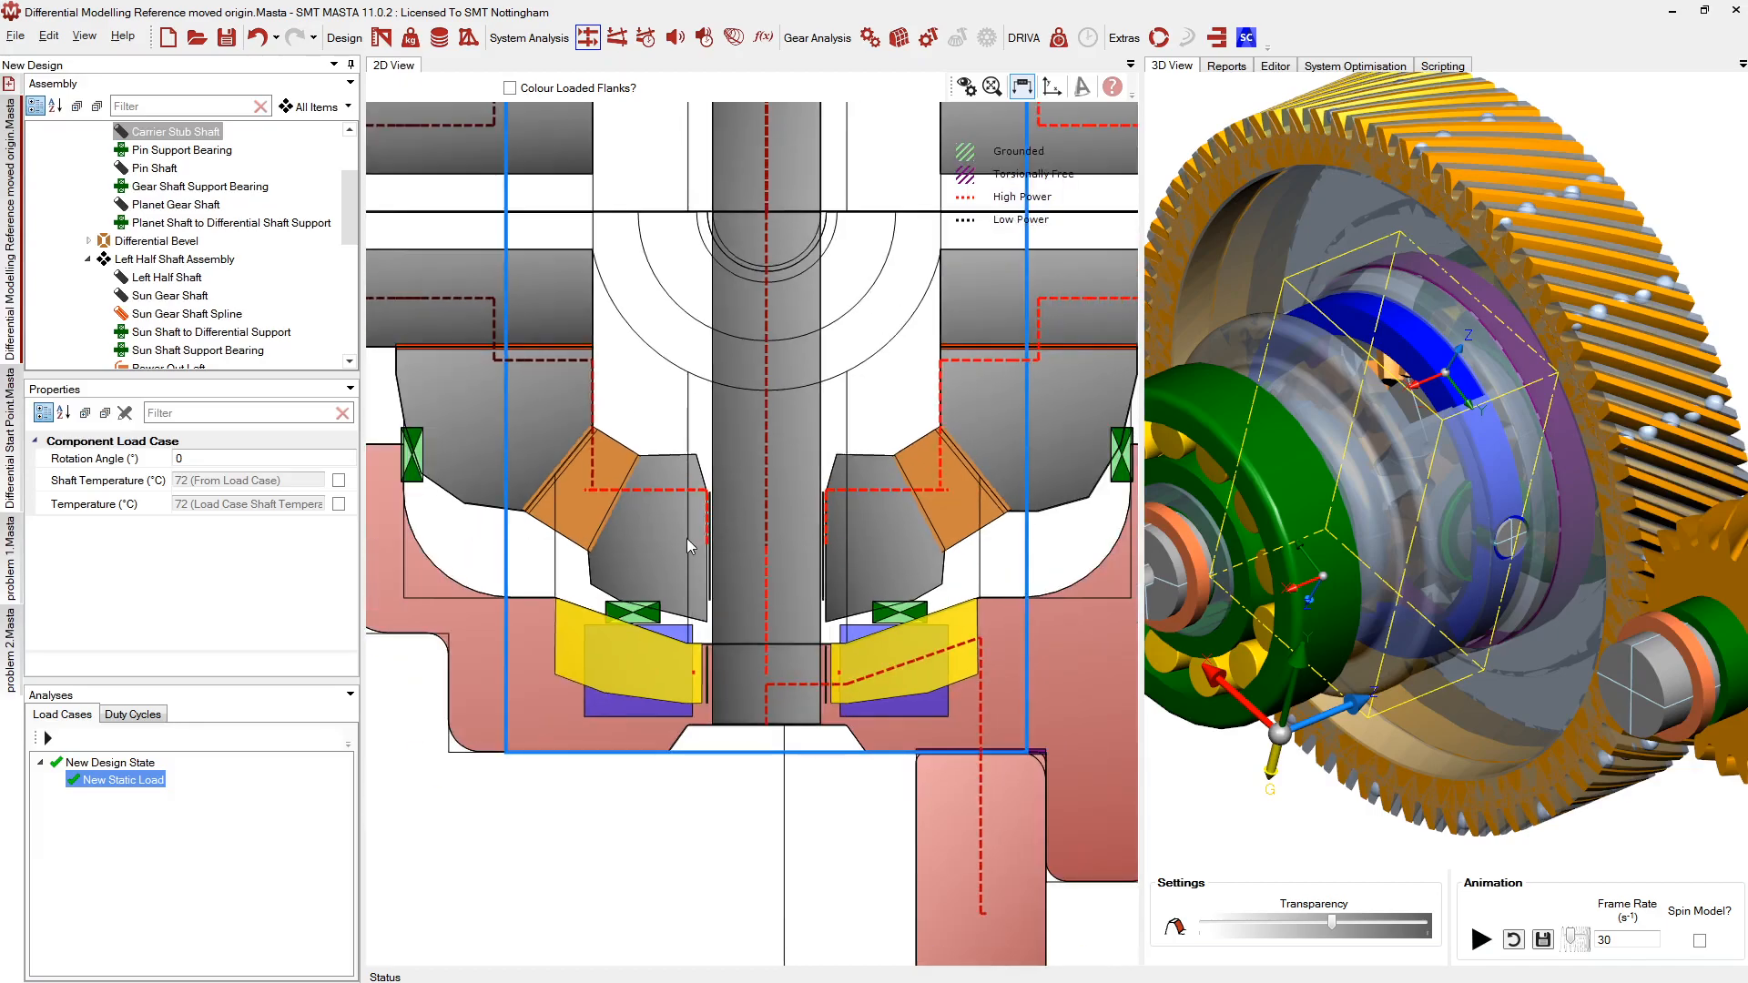
{"action": "left_click", "coordinate": [752, 559]}
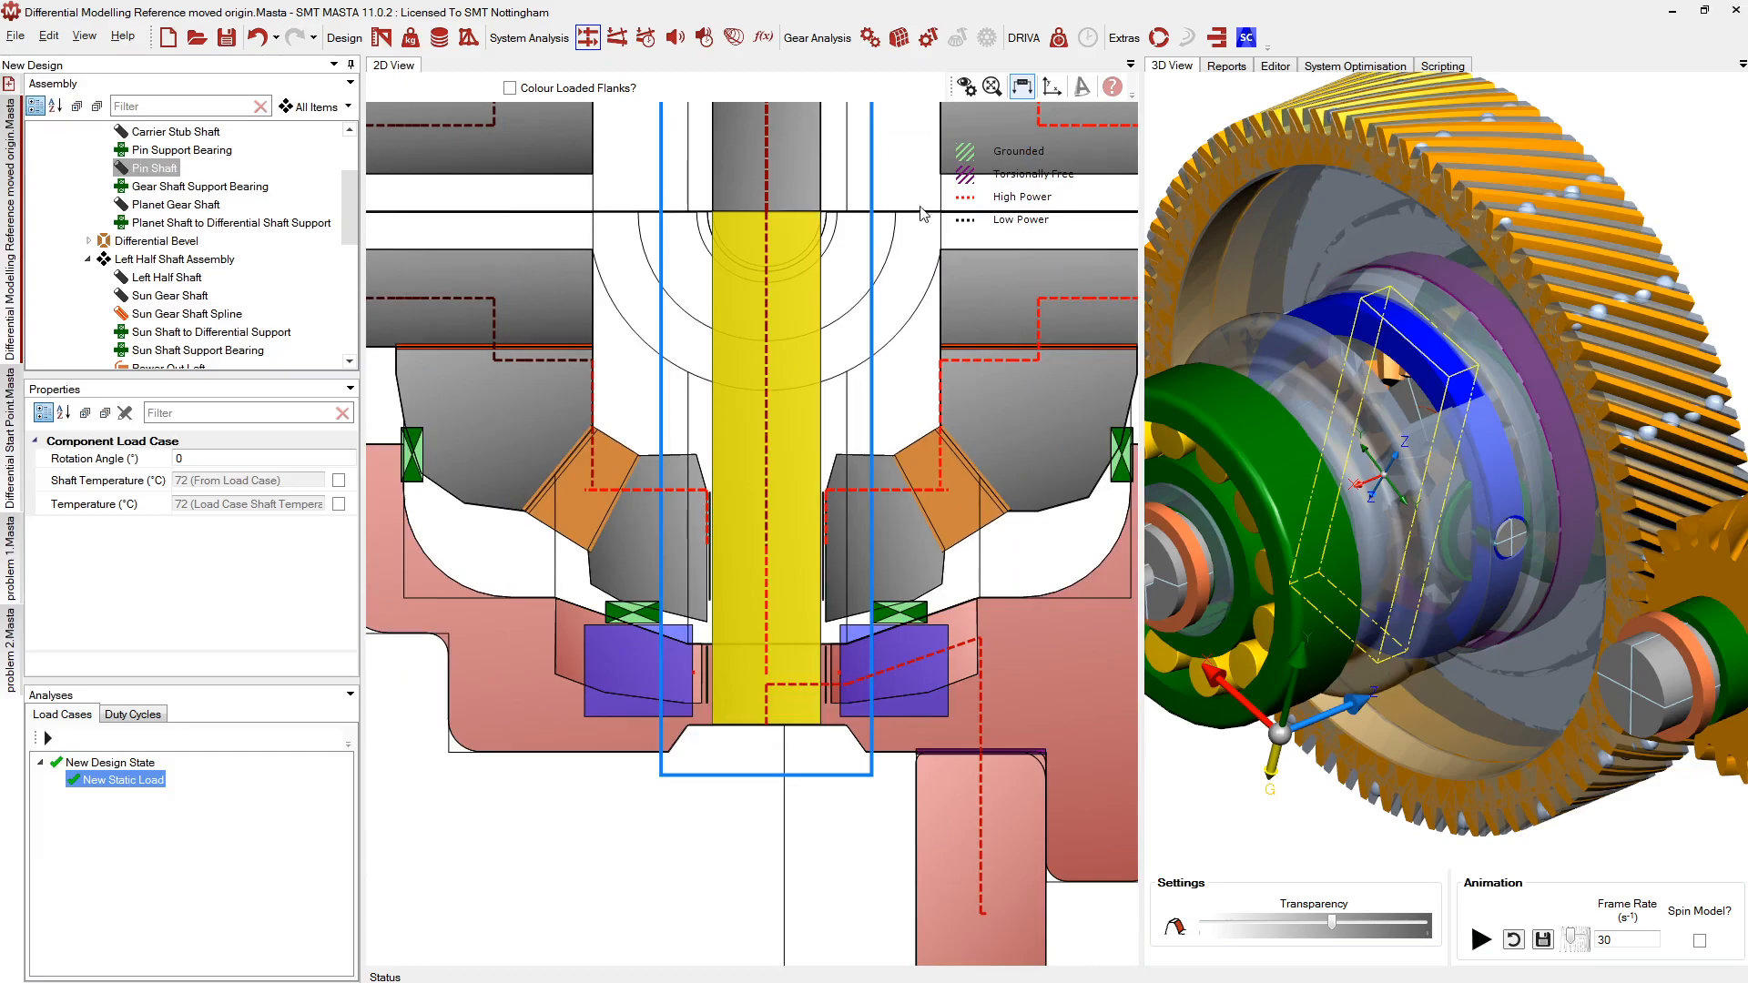
{"action": "left_click", "coordinate": [966, 87]}
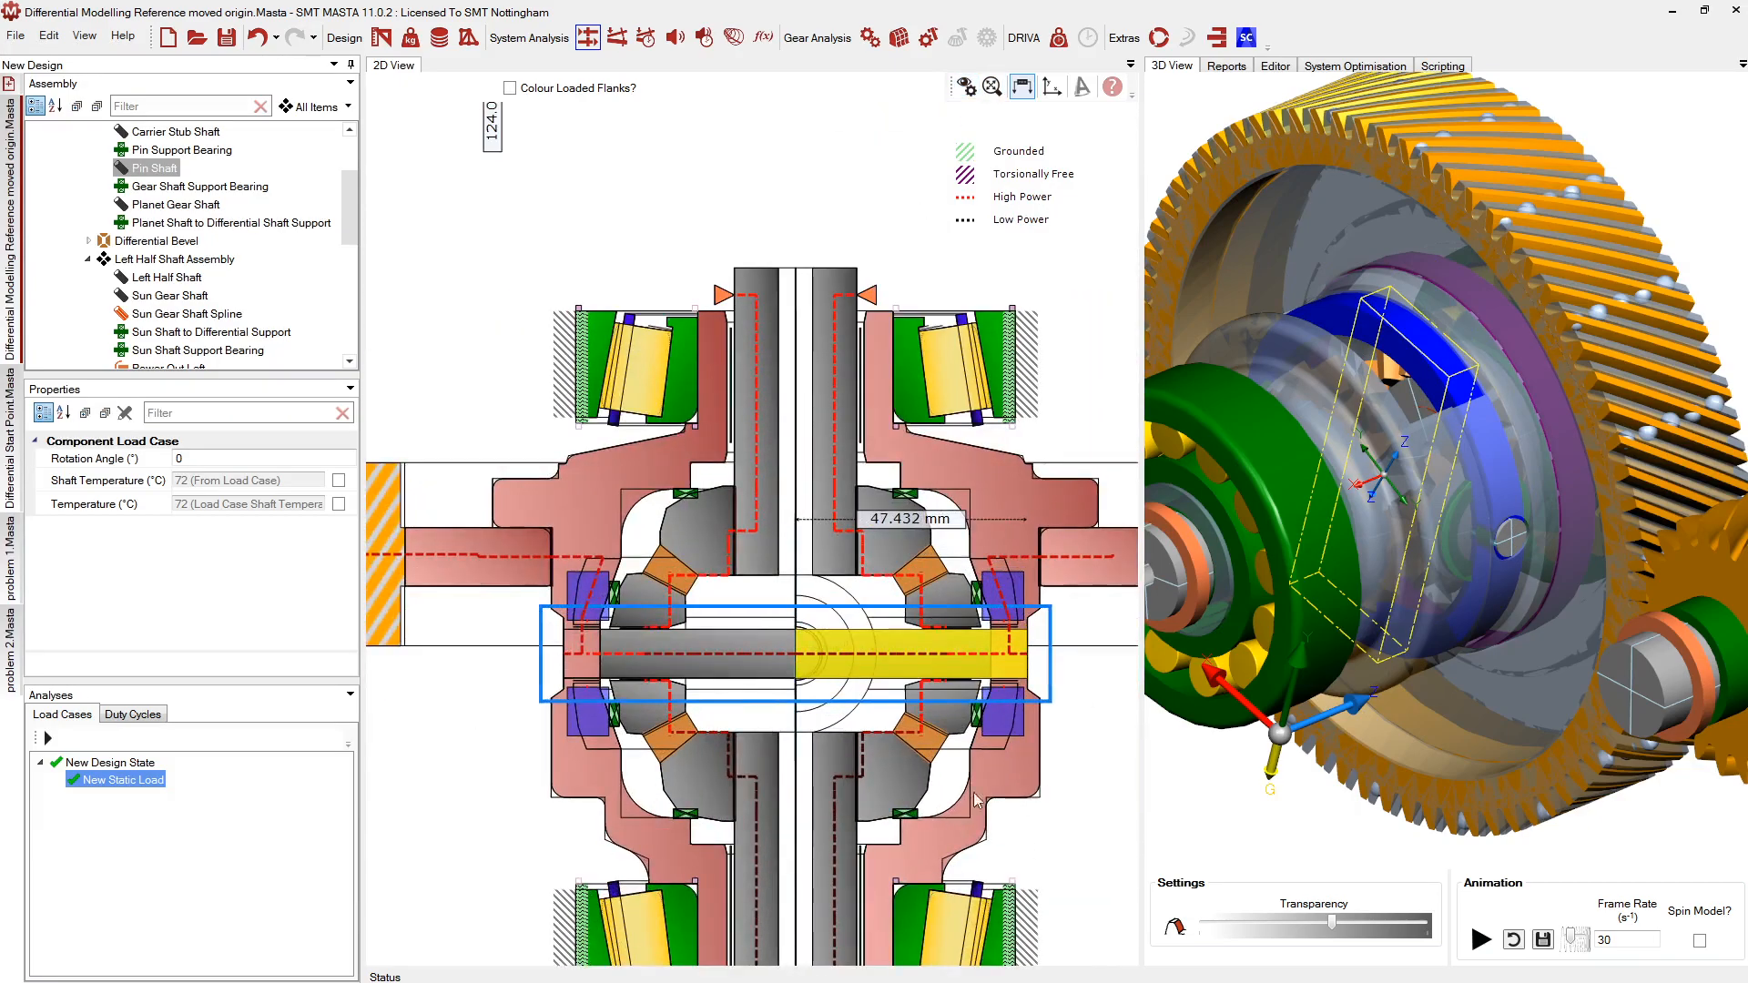
{"action": "scroll", "coordinate": [1047, 728], "scroll_direction": "up", "scroll_amount": 4}
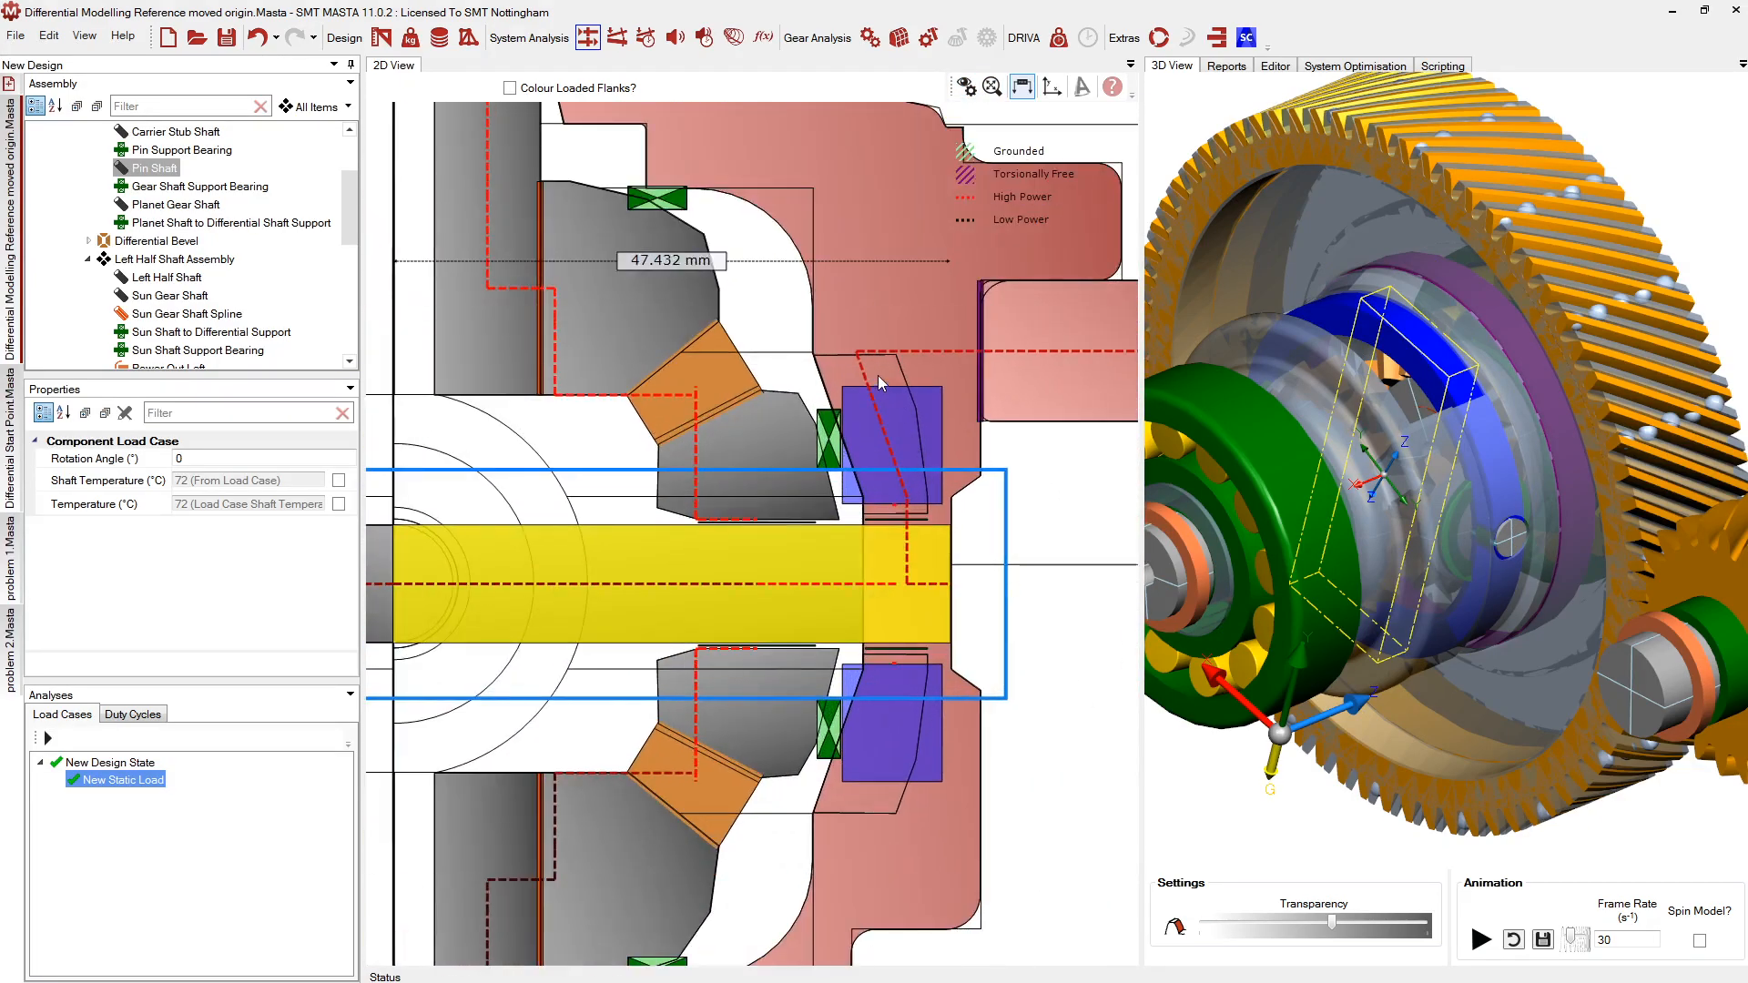
Check the differential casing shaft and Bevel Differential Planet Carrier around the pin shaft
{"action": "left_click", "coordinate": [877, 374]}
{"action": "left_click", "coordinate": [885, 689]}
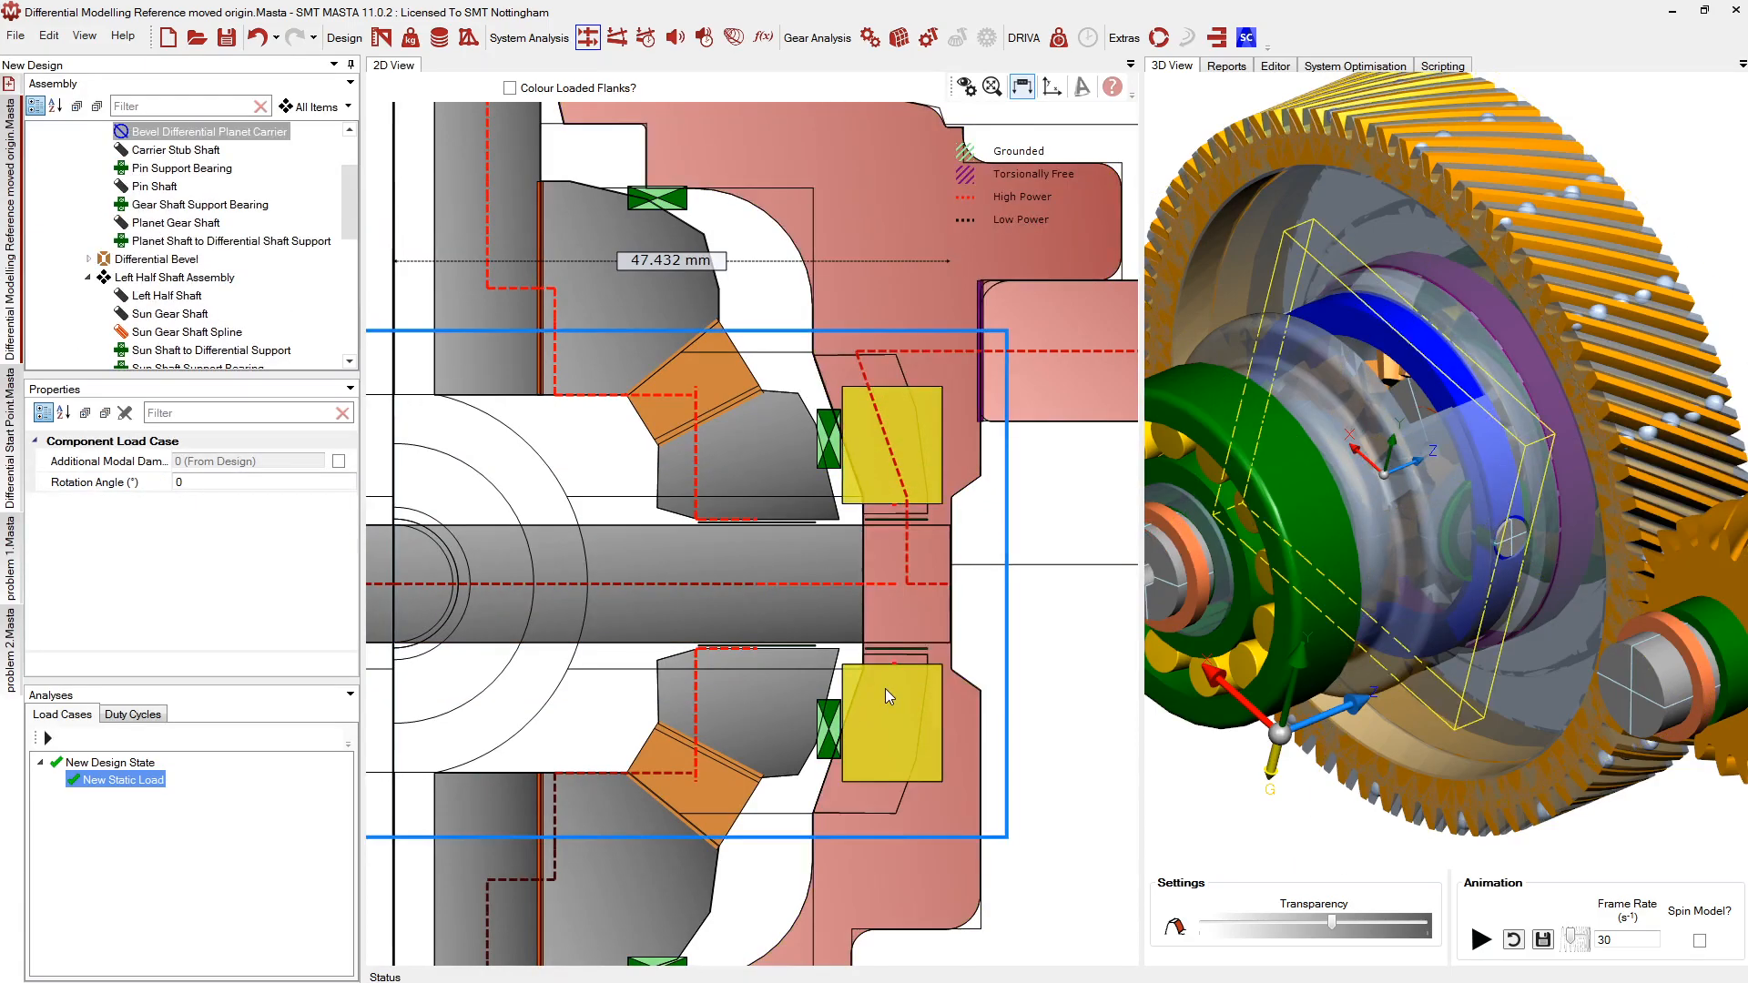
{"action": "left_click", "coordinate": [838, 800]}
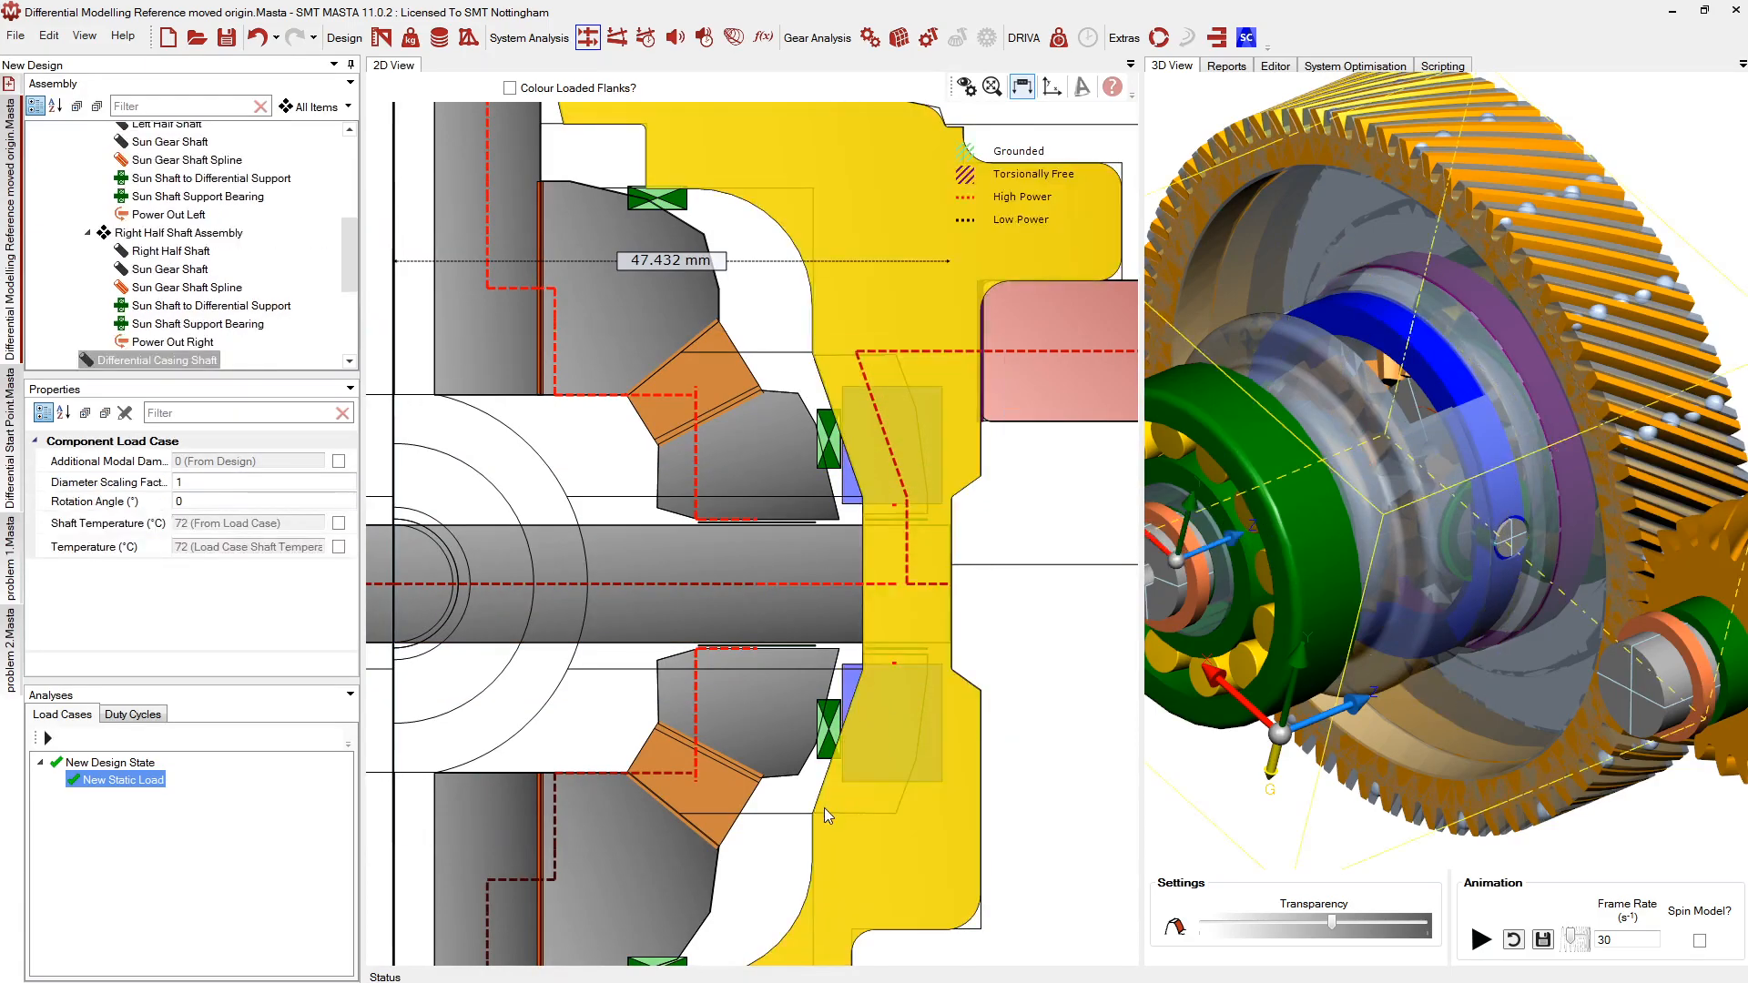
{"action": "scroll", "coordinate": [965, 770], "scroll_direction": "down", "scroll_amount": 5}
{"action": "scroll", "coordinate": [402, 598], "scroll_direction": "up", "scroll_amount": 2}
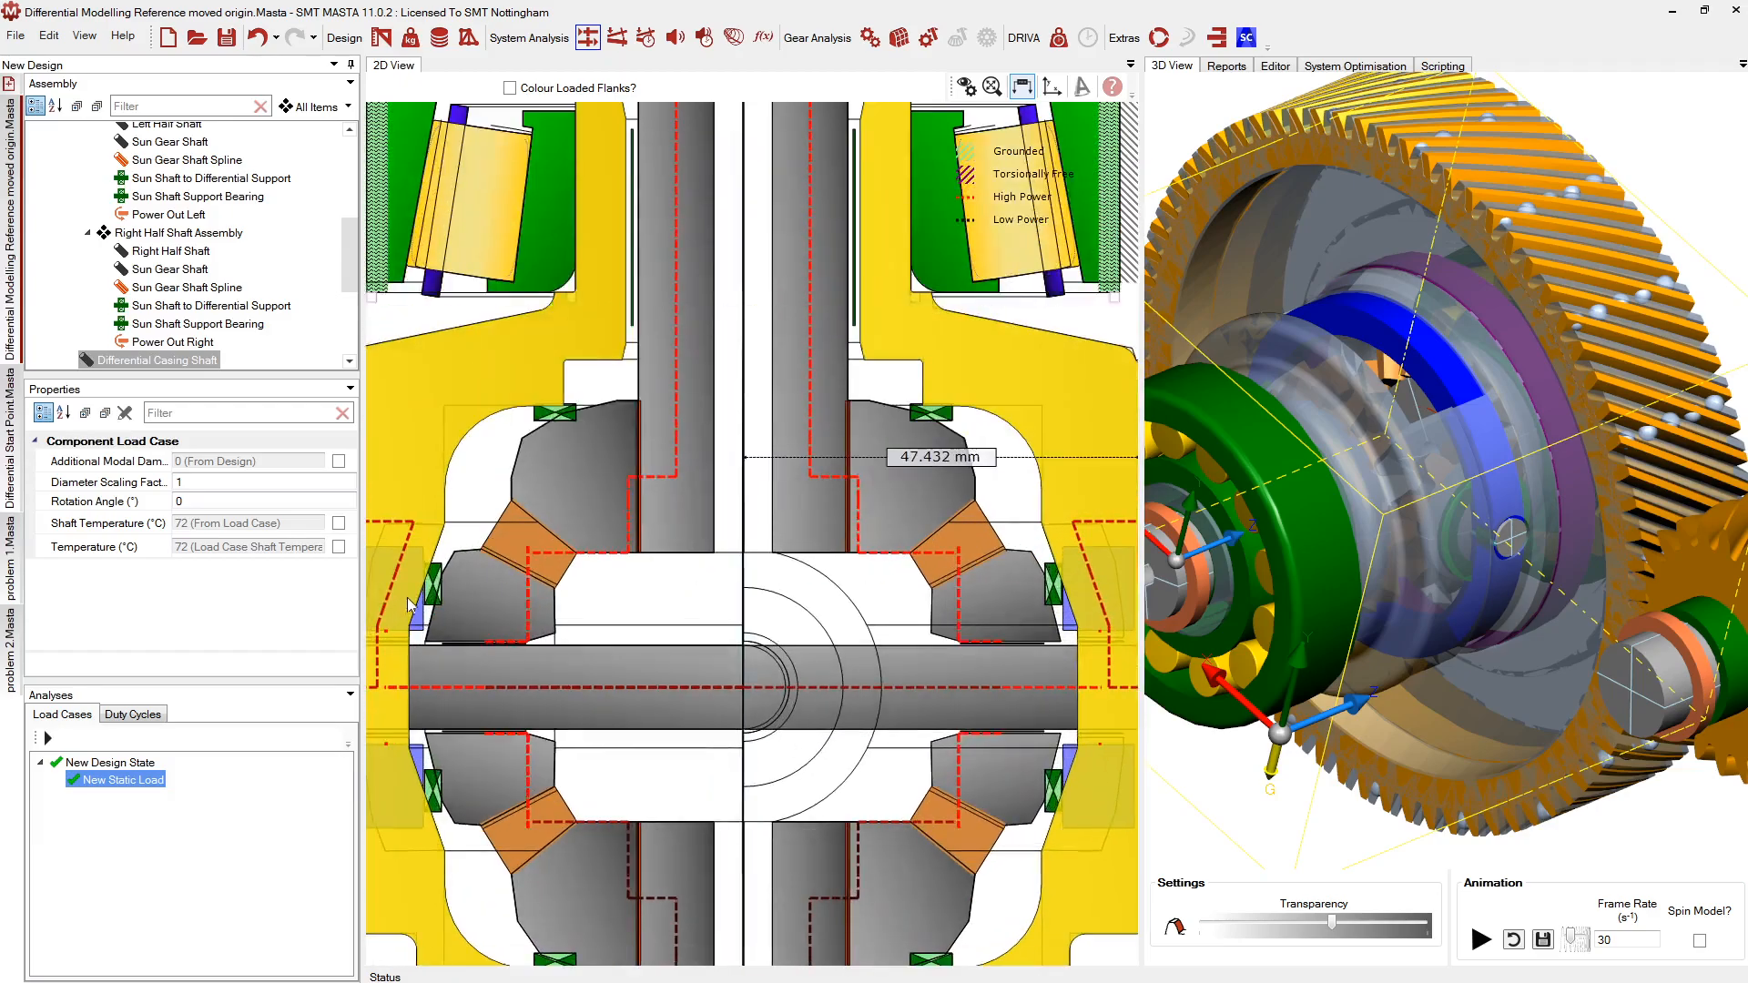
{"action": "scroll", "coordinate": [846, 592], "scroll_direction": "down", "scroll_amount": 4}
{"action": "scroll", "coordinate": [510, 608], "scroll_direction": "up", "scroll_amount": 3}
{"action": "left_click", "coordinate": [511, 608]}
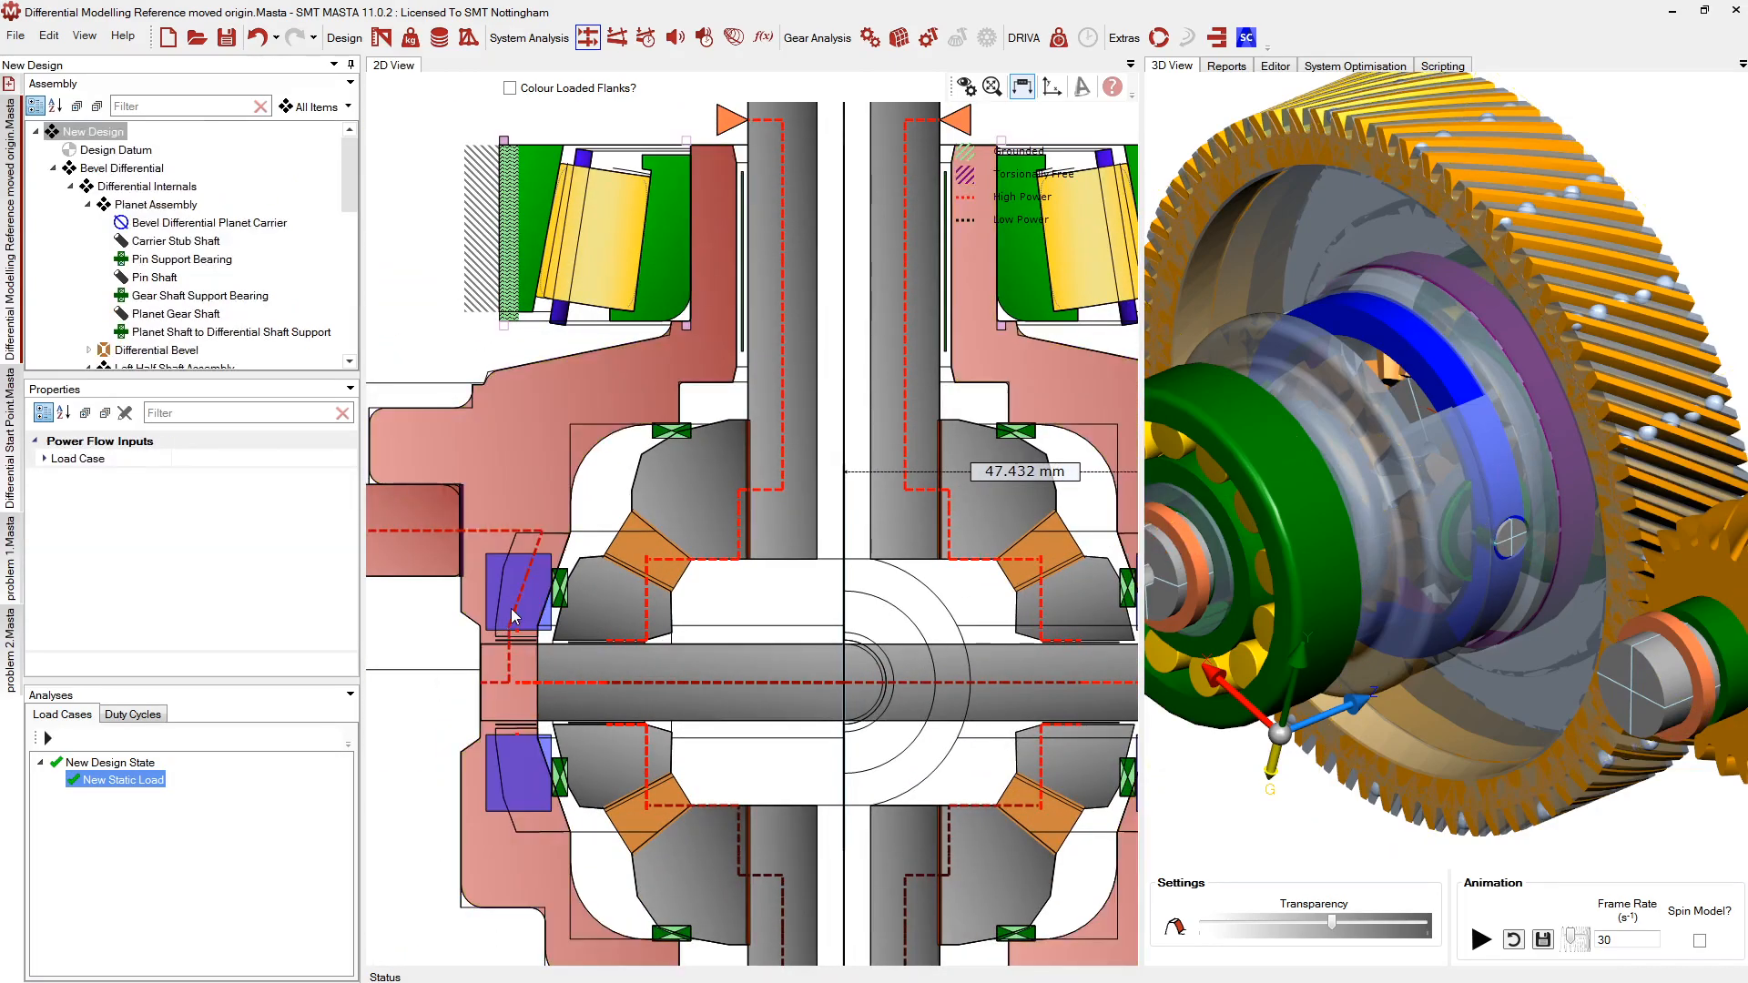
{"action": "left_click", "coordinate": [559, 530]}
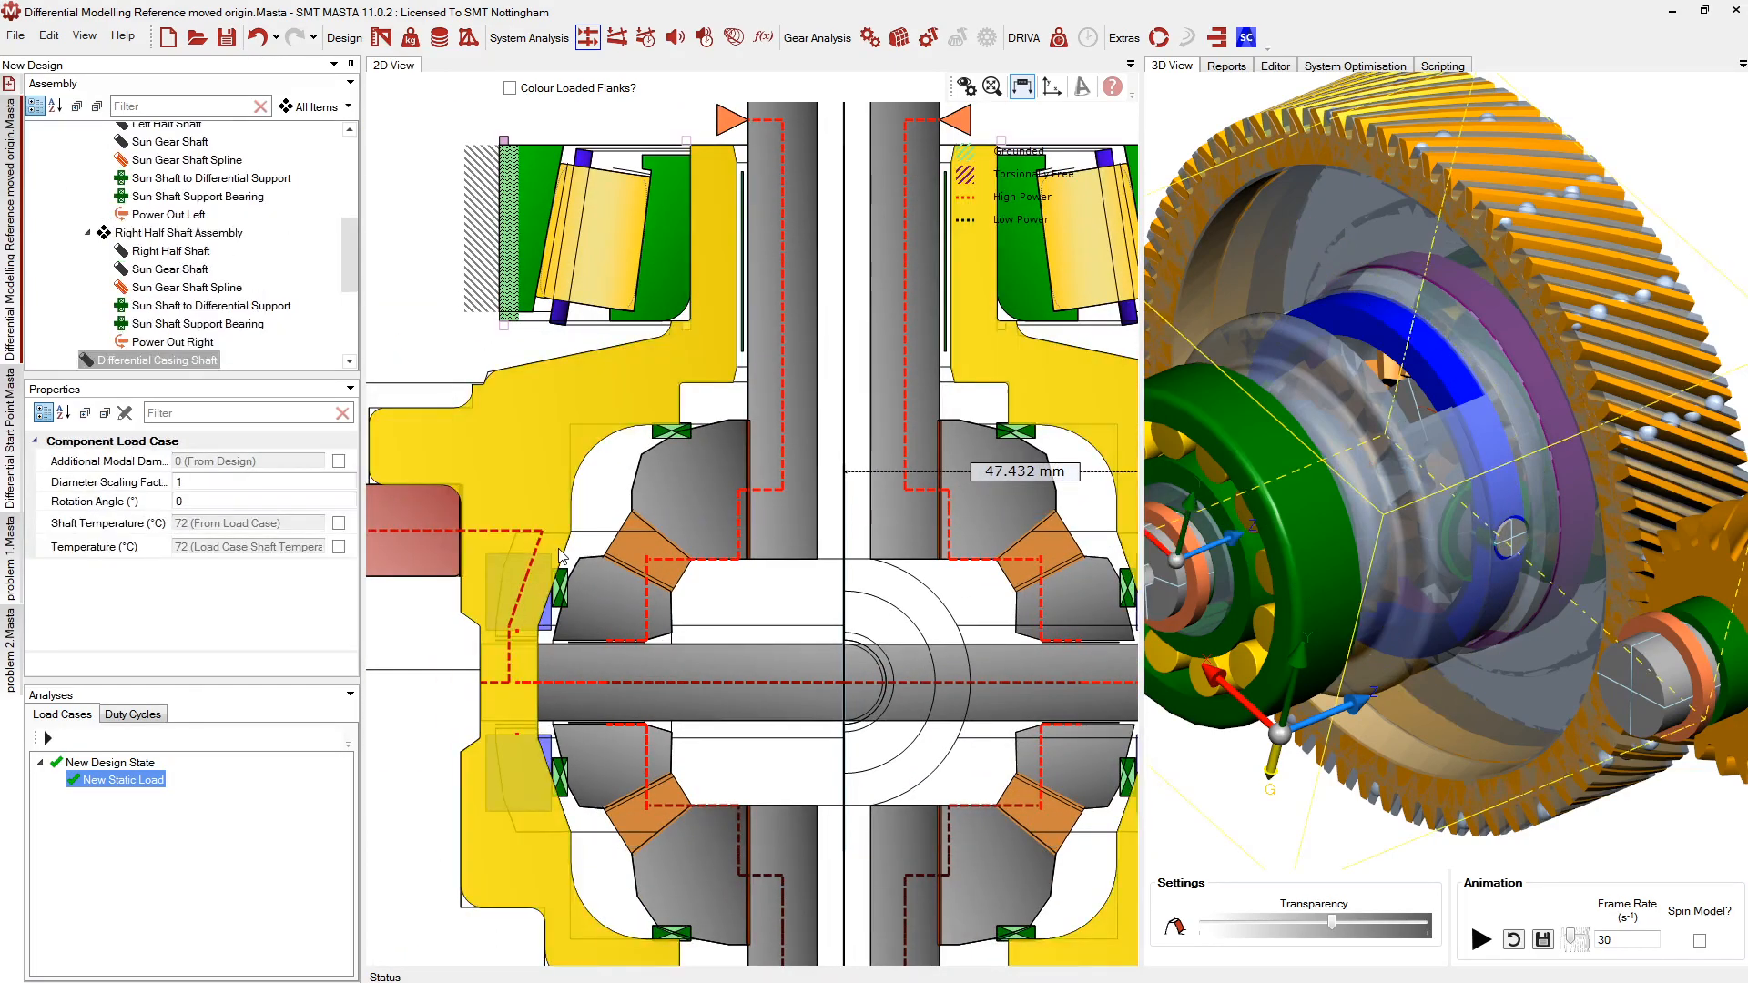
{"action": "left_click", "coordinate": [563, 554]}
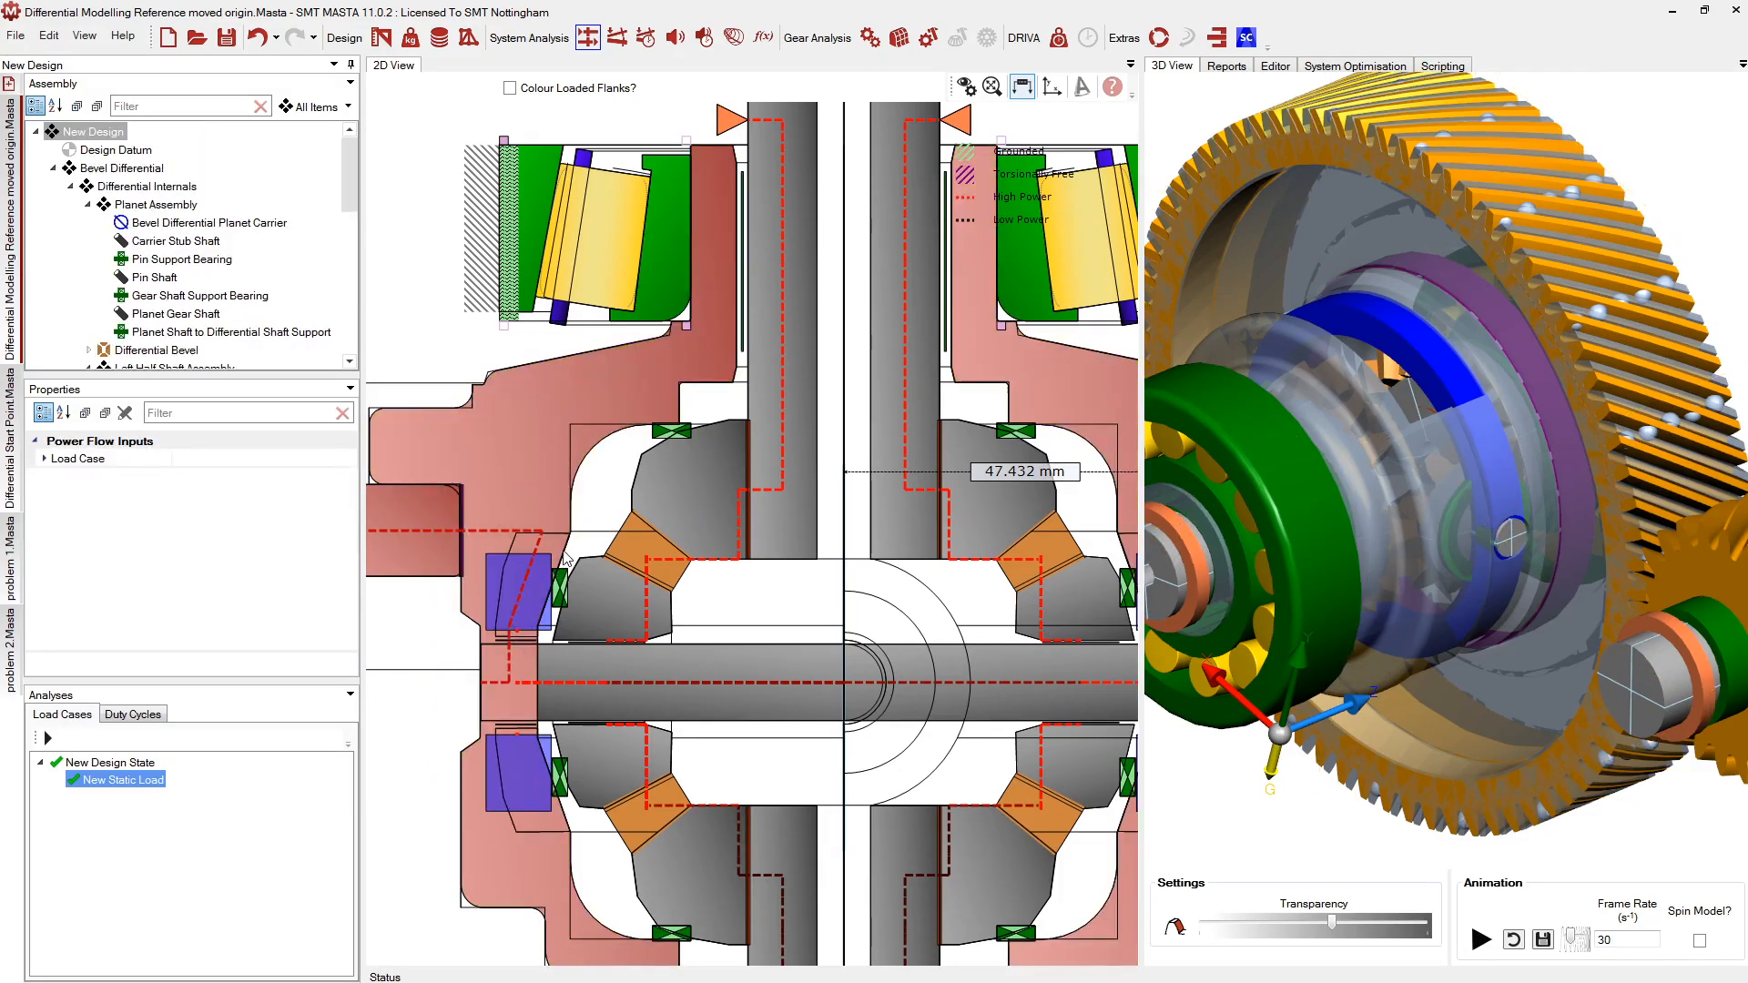
{"action": "left_click", "coordinate": [563, 555]}
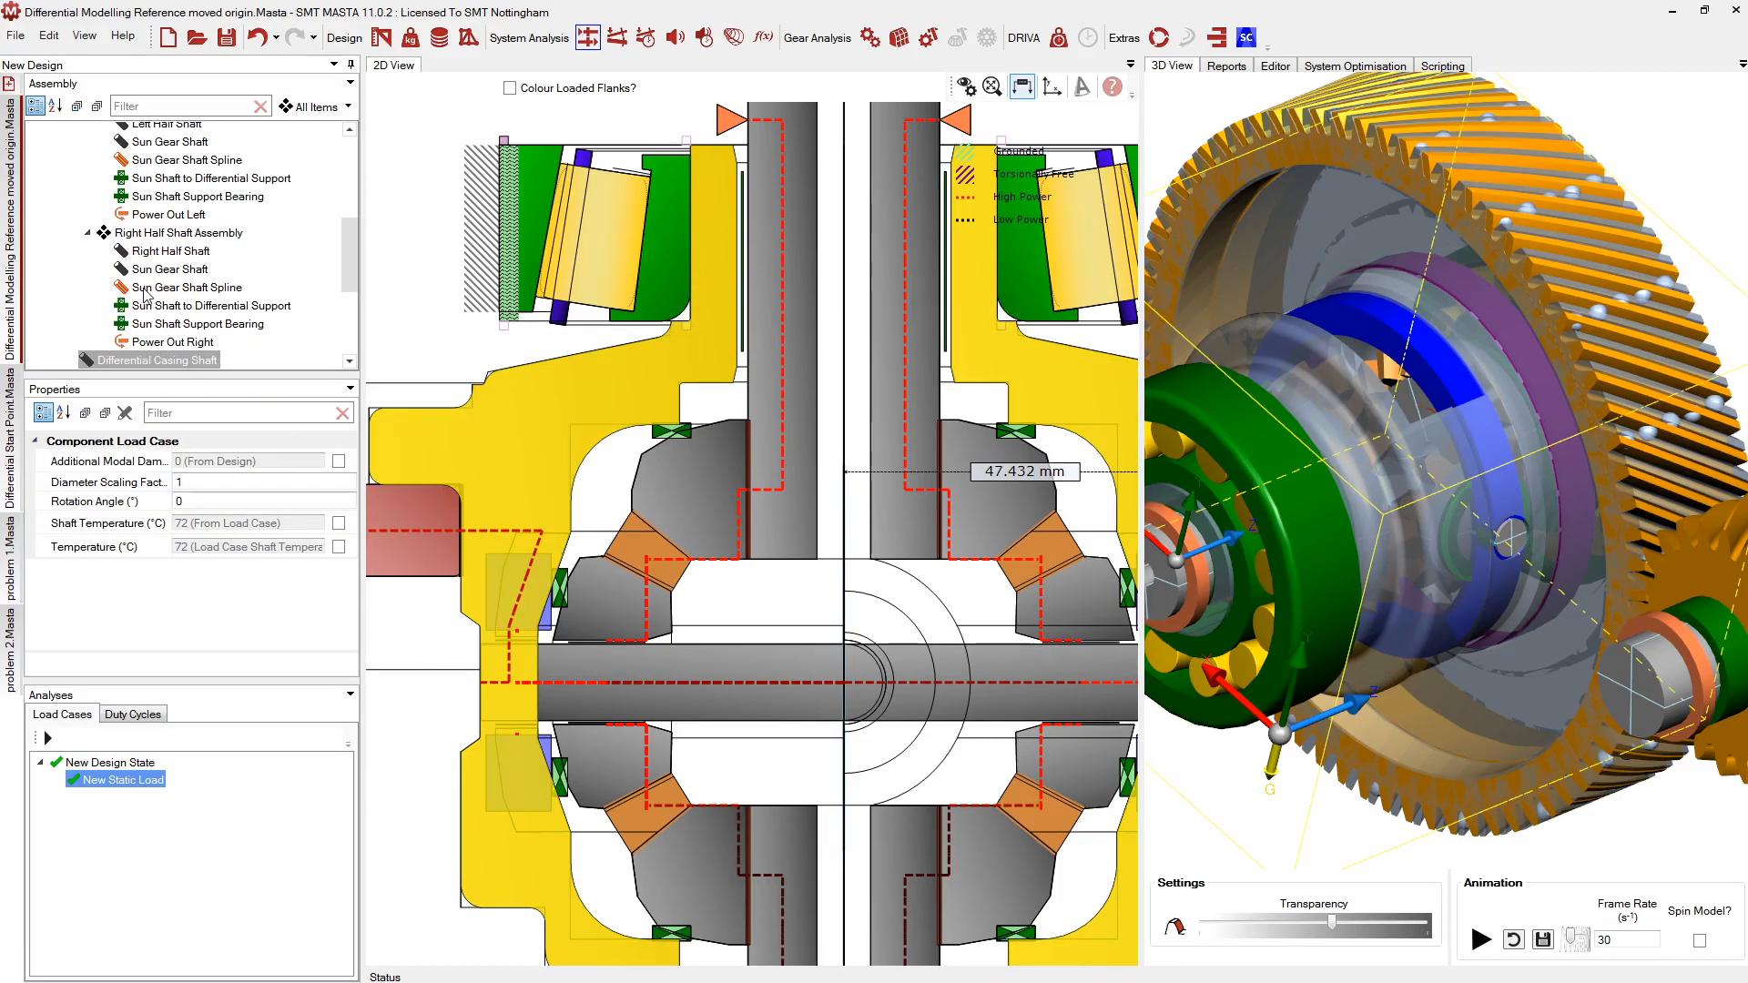
{"action": "scroll", "coordinate": [146, 292], "scroll_direction": "up", "scroll_amount": 3}
Filter the assembly tree with 'stub' and select the Carrier Stub Shaft
{"action": "left_click", "coordinate": [167, 102]}
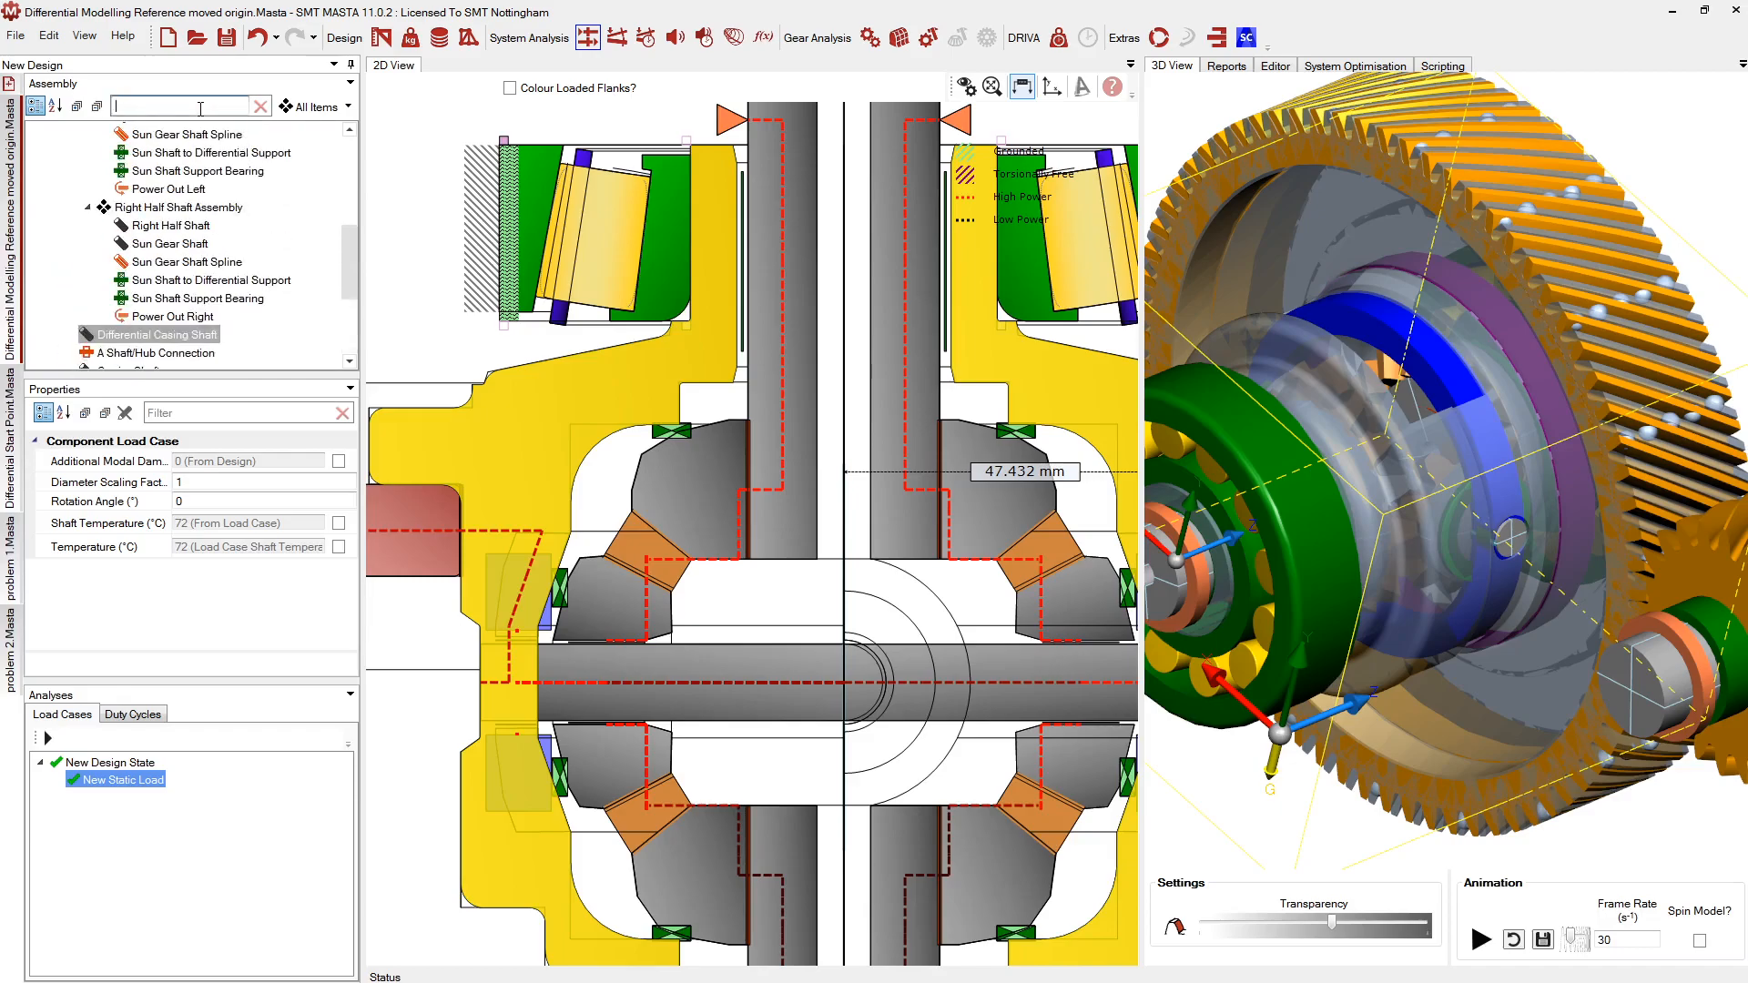
{"action": "type", "text": "stub"}
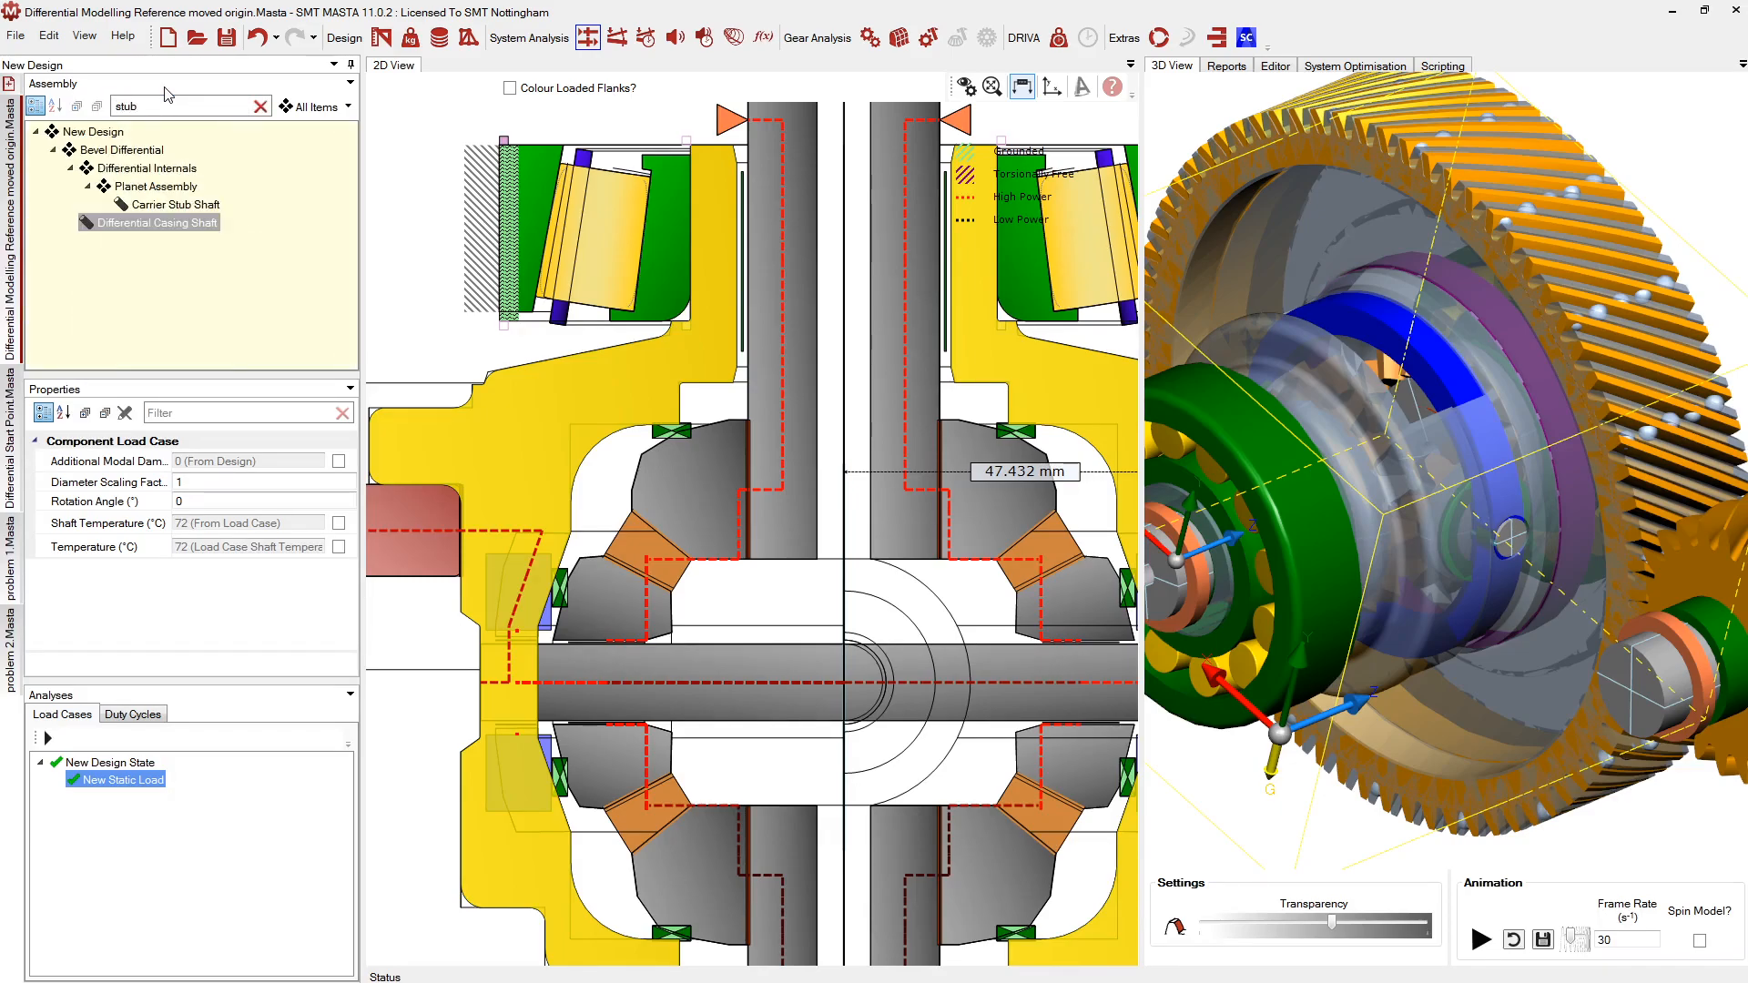
{"action": "left_click", "coordinate": [166, 205]}
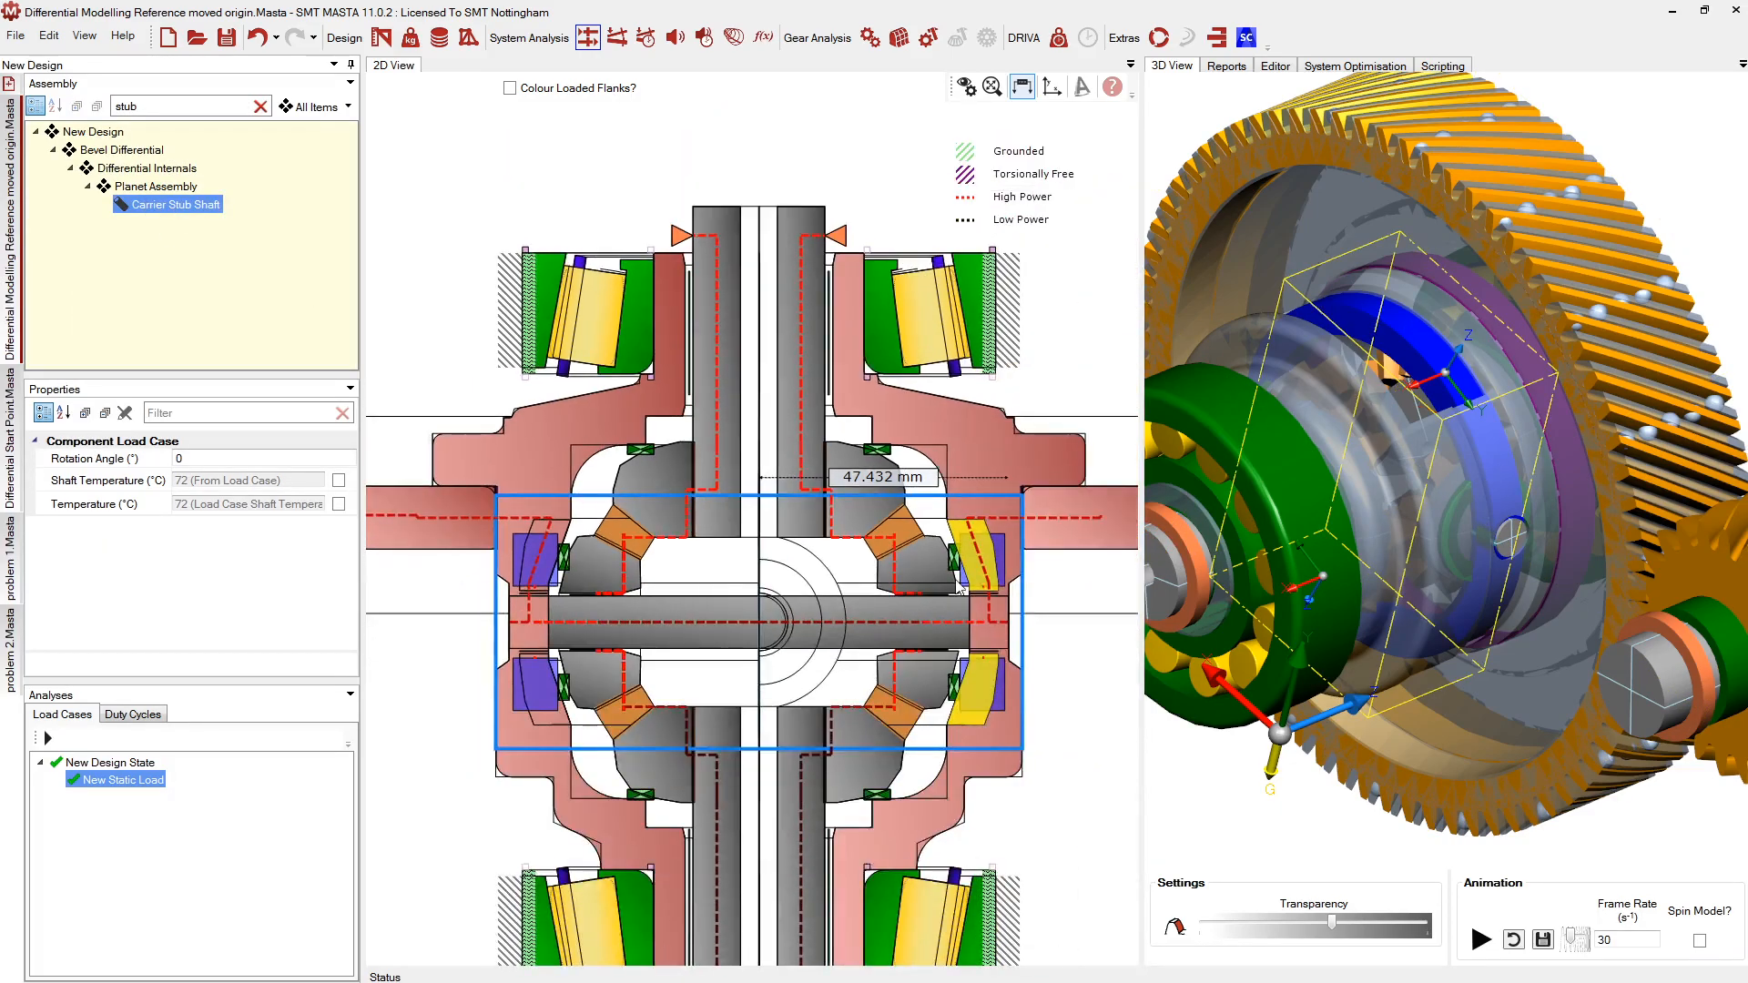
{"action": "scroll", "coordinate": [957, 587], "scroll_direction": "up", "scroll_amount": 5}
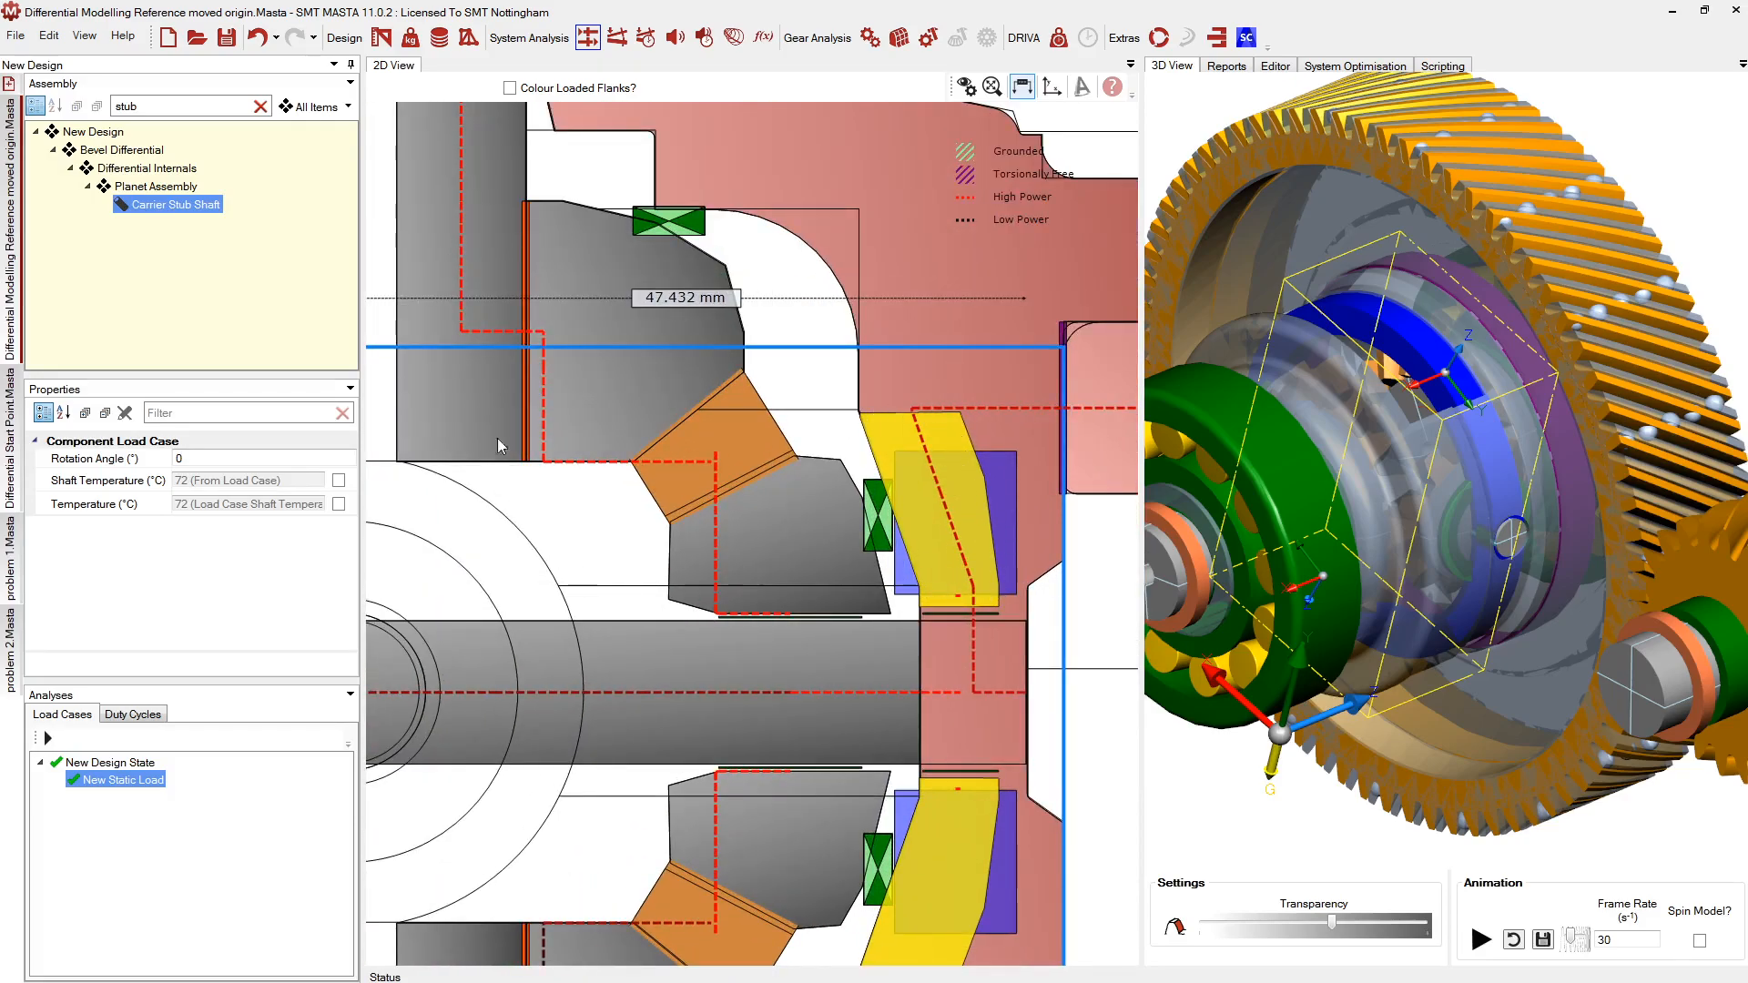
{"action": "scroll", "coordinate": [901, 560], "scroll_direction": "up", "scroll_amount": 2}
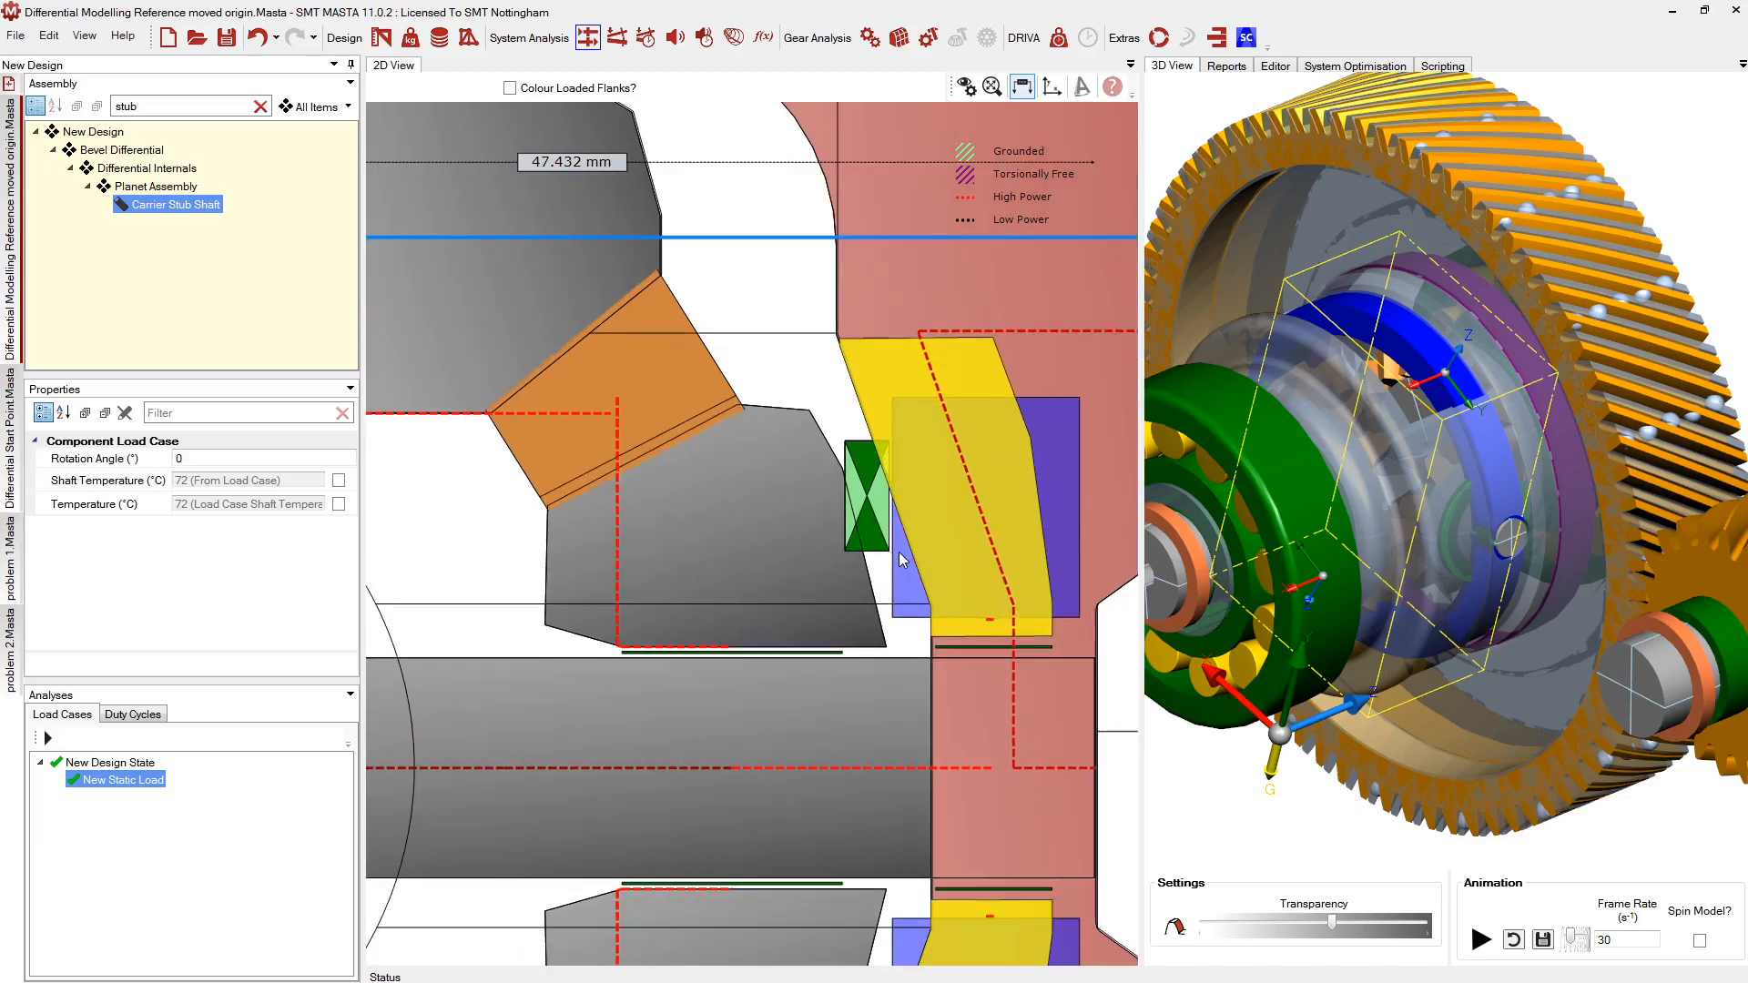
Select the planet shaft support and the differential casing shaft, then clear the selection
{"action": "left_click", "coordinate": [843, 495]}
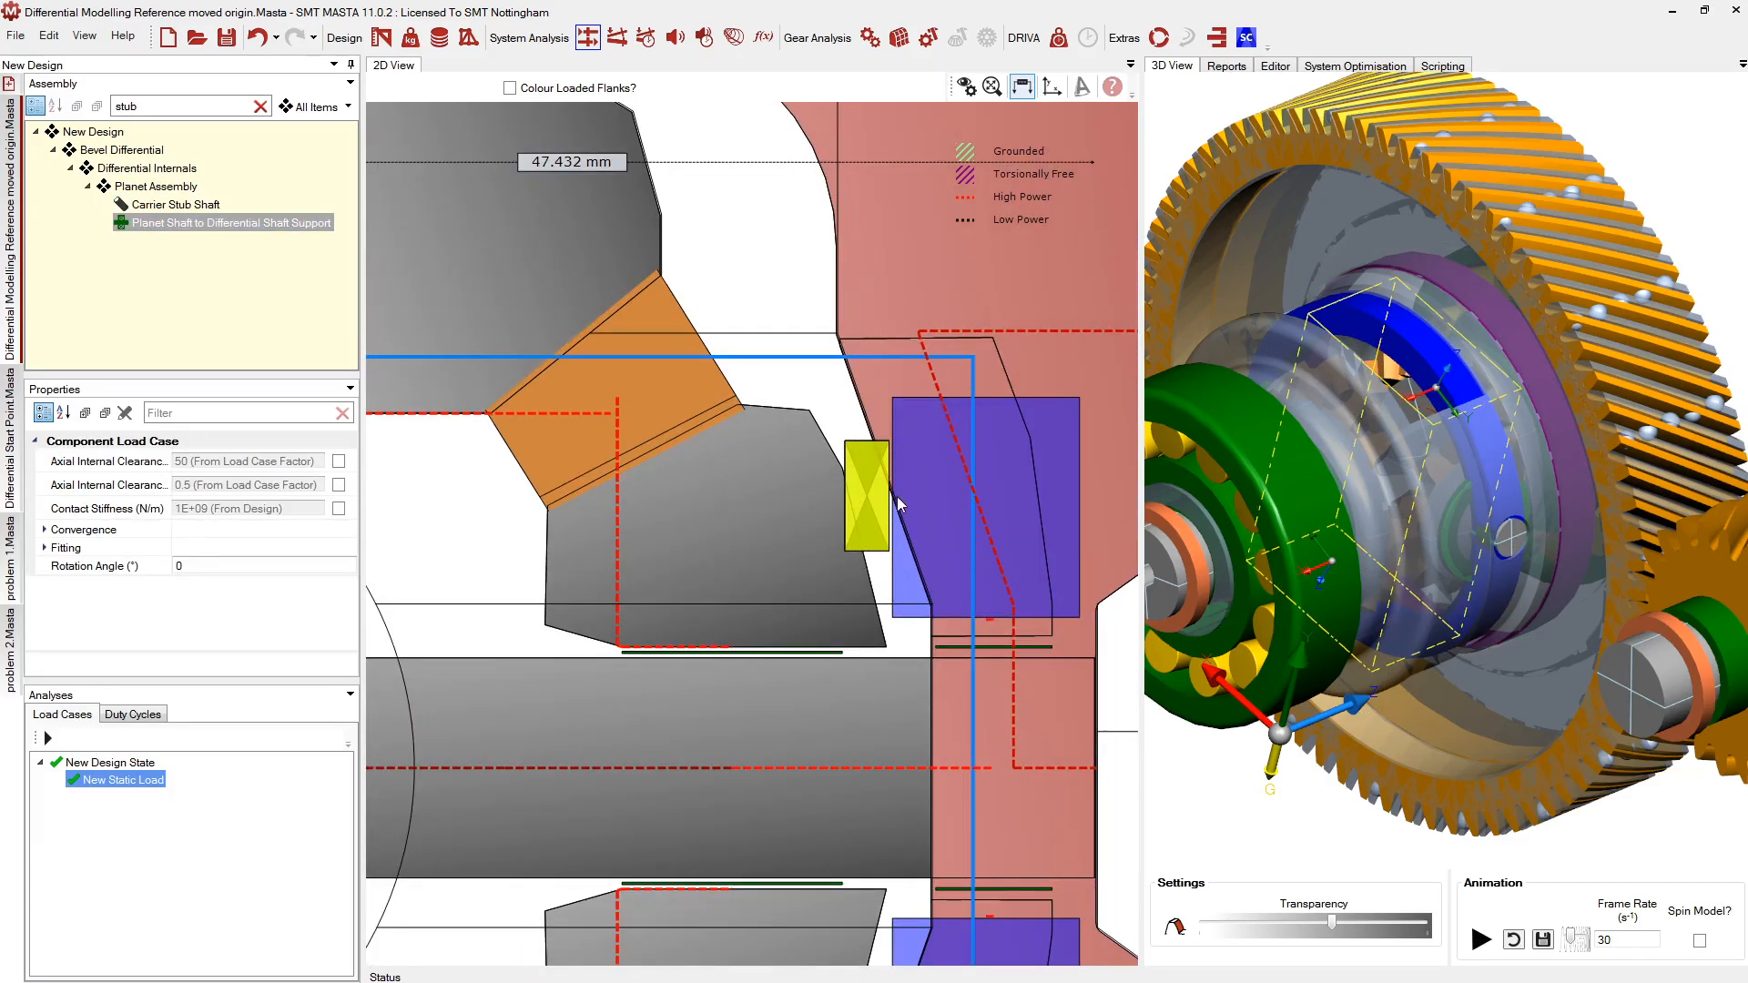
{"action": "middle_click_drag", "start_coordinate": [898, 492], "coordinate": [896, 494]}
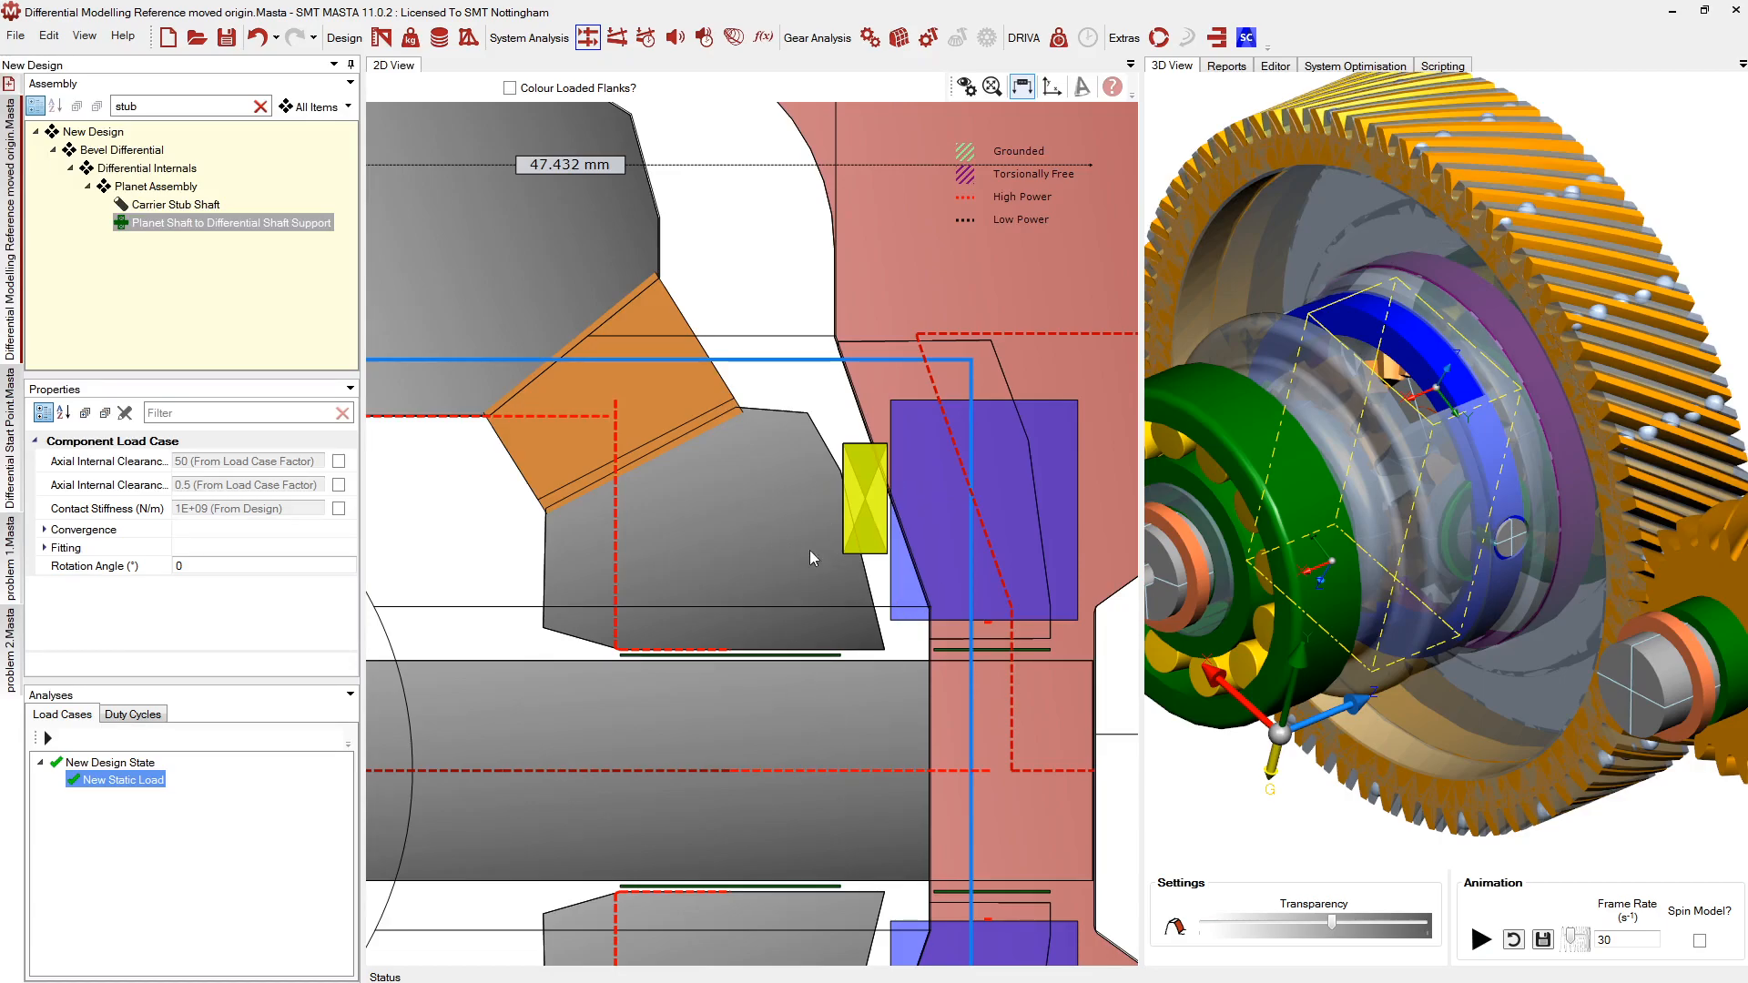
{"action": "scroll", "coordinate": [825, 508], "scroll_direction": "down", "scroll_amount": 2}
{"action": "scroll", "coordinate": [912, 507], "scroll_direction": "up", "scroll_amount": 1}
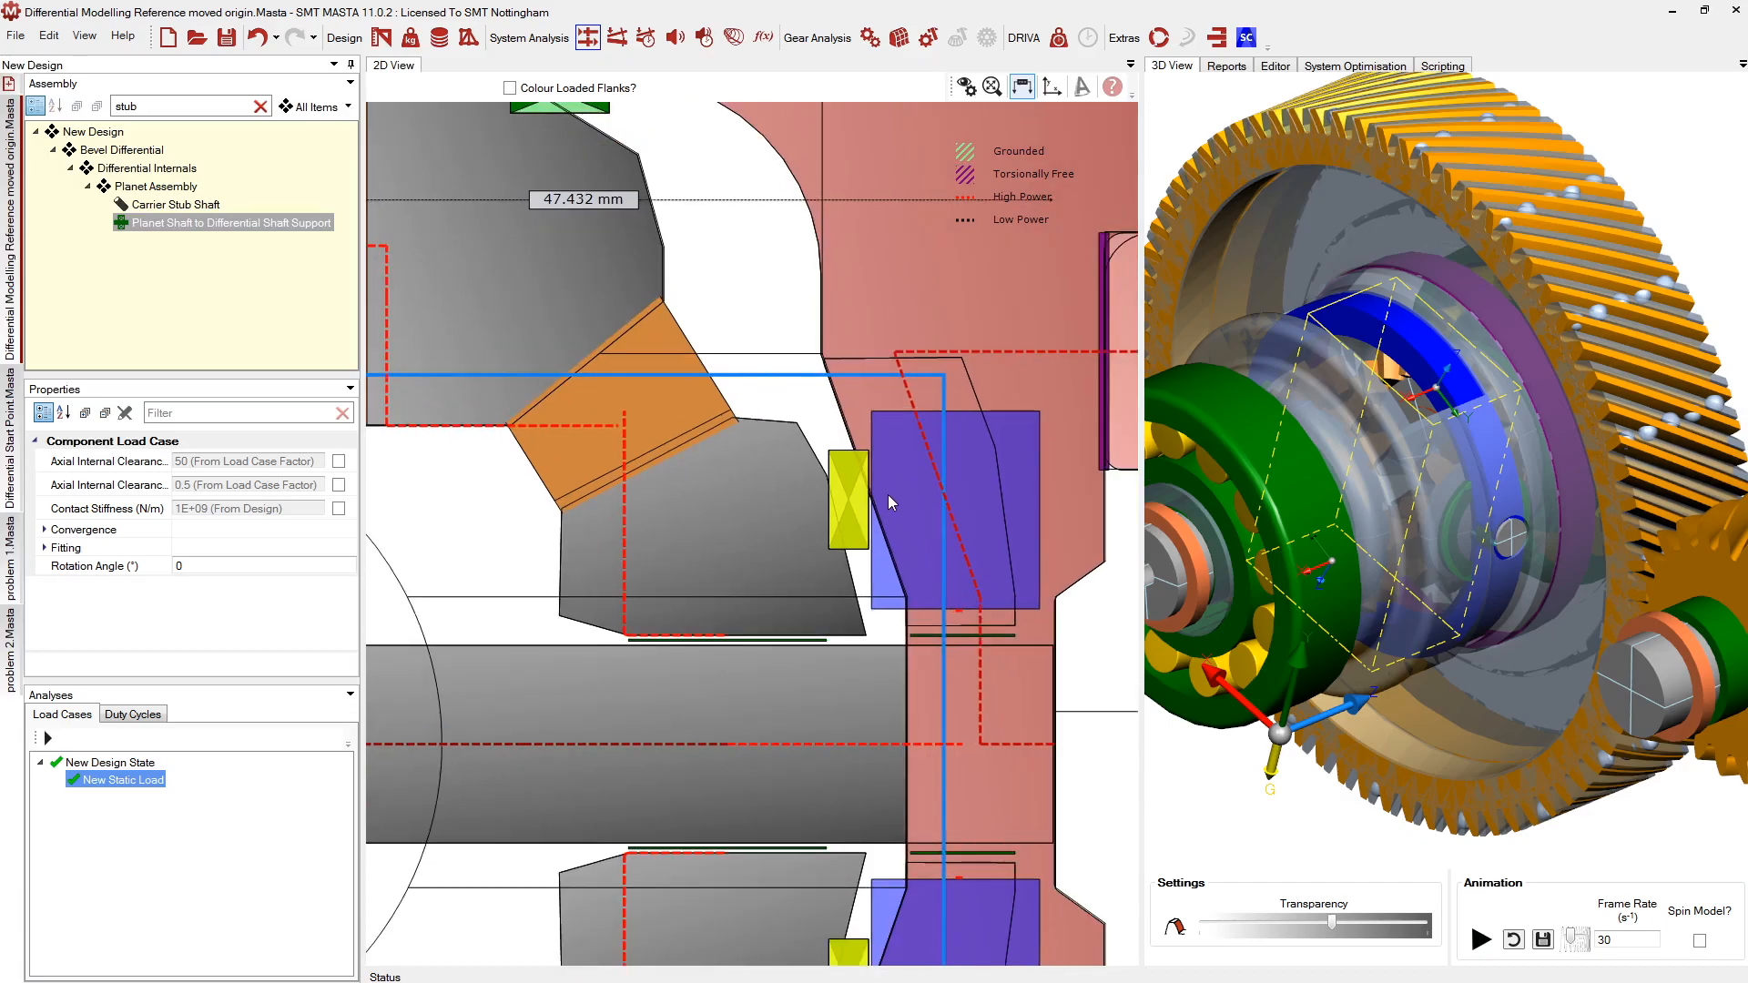
{"action": "left_click", "coordinate": [919, 621]}
{"action": "scroll", "coordinate": [769, 487], "scroll_direction": "down", "scroll_amount": 2}
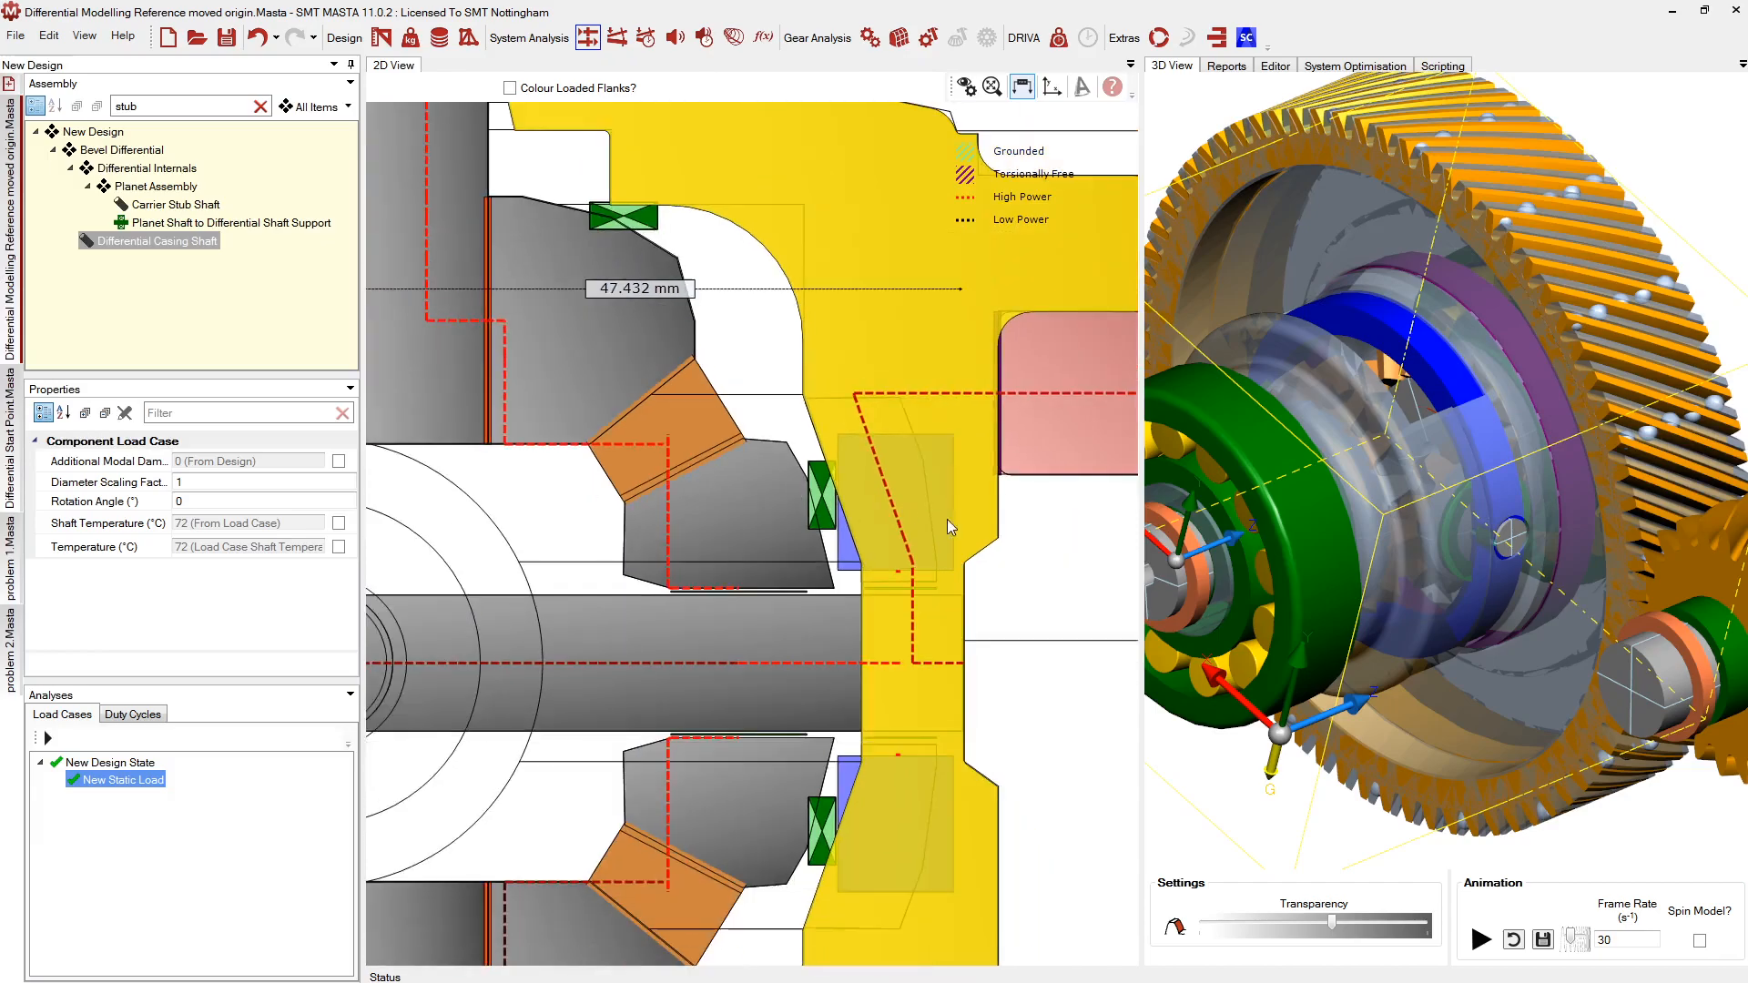
{"action": "left_click", "coordinate": [1022, 608]}
{"action": "scroll", "coordinate": [945, 468], "scroll_direction": "up", "scroll_amount": 1}
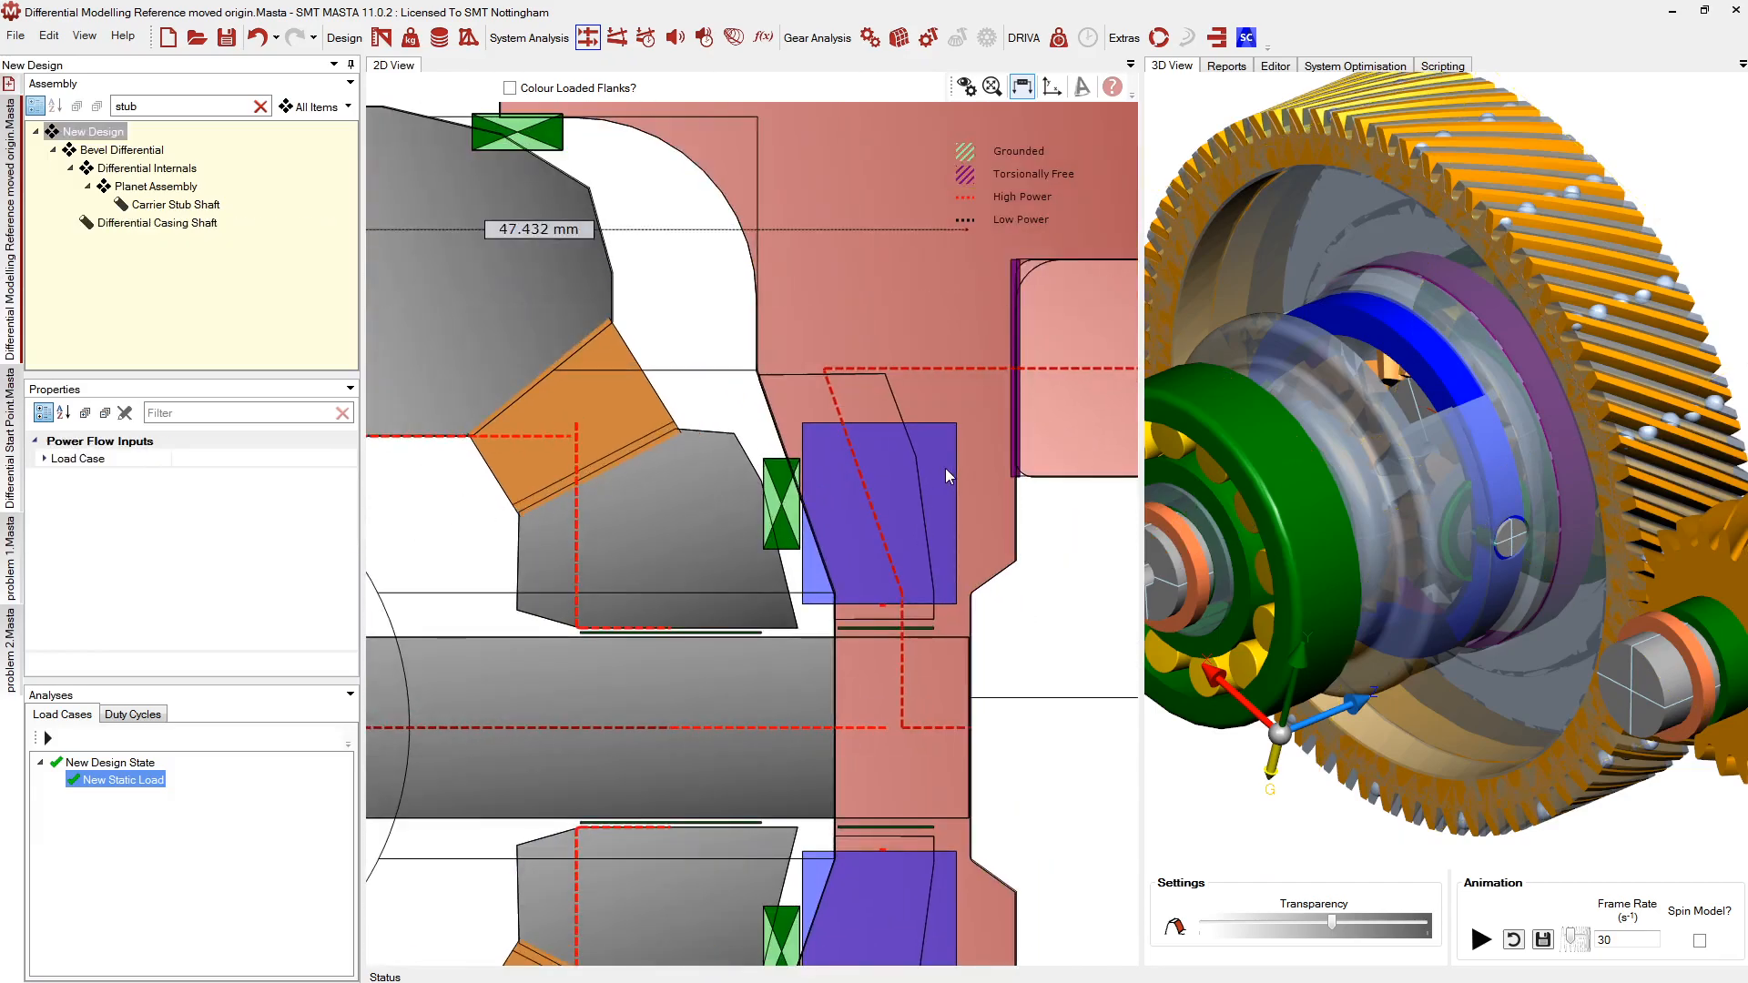
Compare the Carrier Stub Shaft with the planet carrier and Differential Casing Shaft by selecting each
{"action": "left_click", "coordinate": [162, 205]}
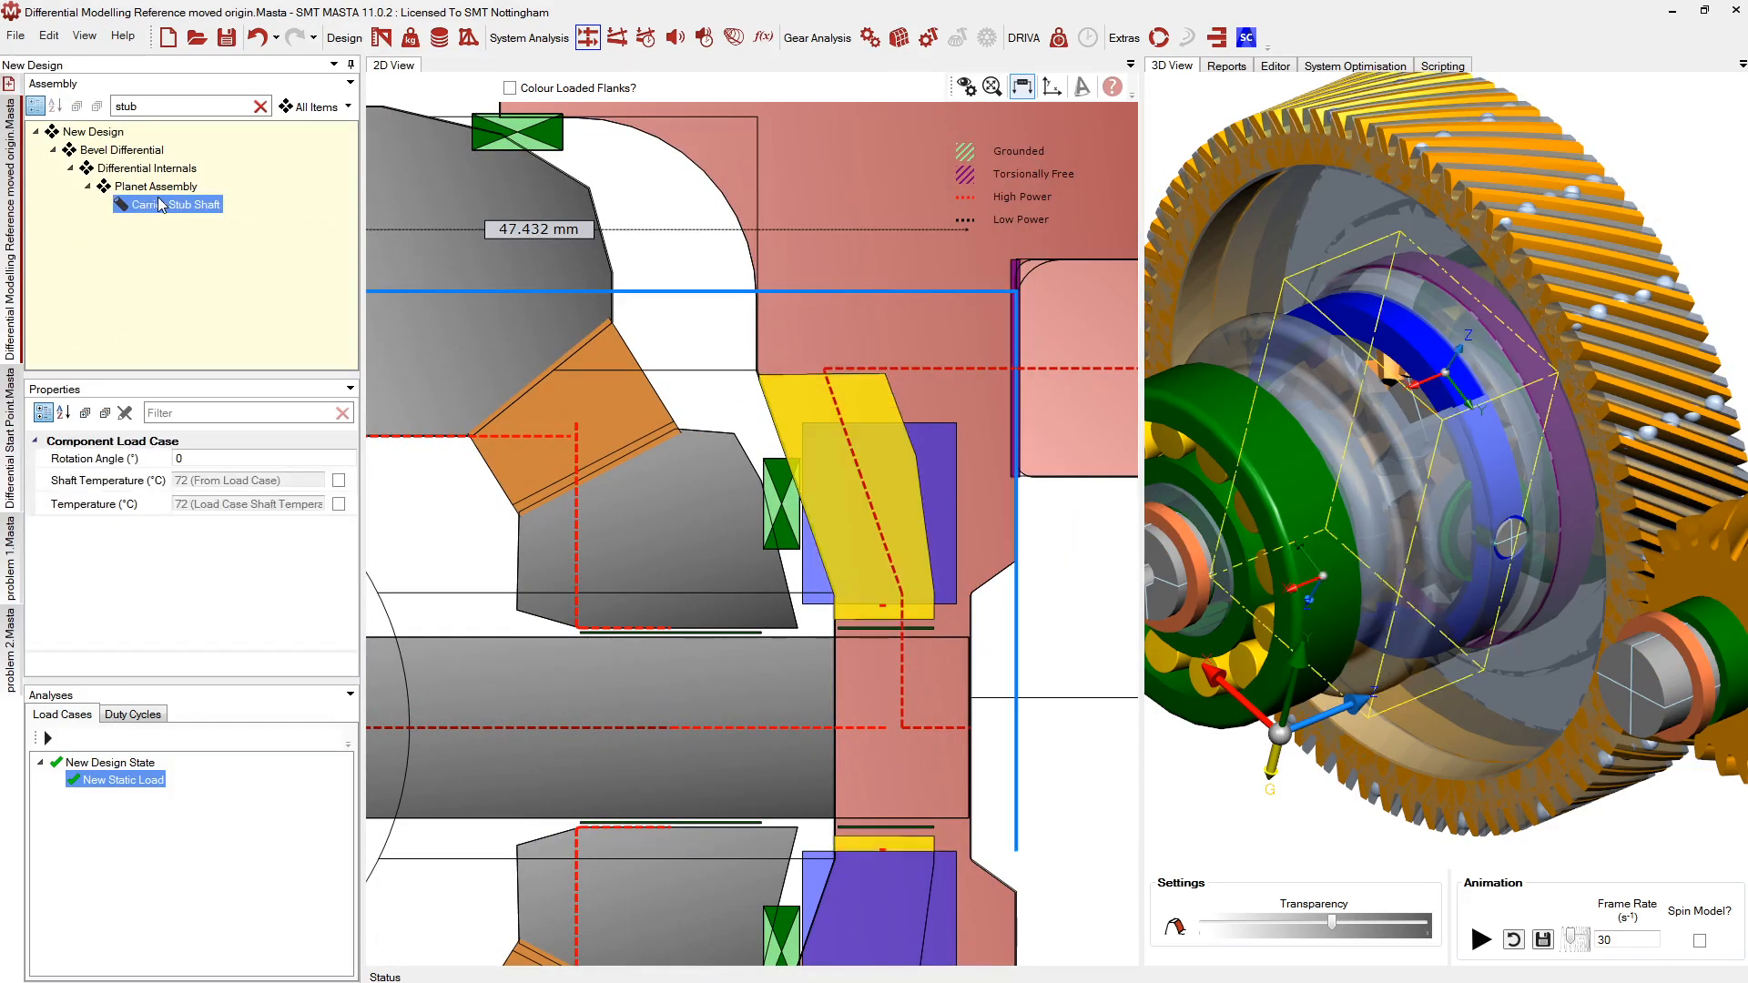
{"action": "scroll", "coordinate": [965, 539], "scroll_direction": "down", "scroll_amount": 2}
{"action": "scroll", "coordinate": [965, 539], "scroll_direction": "up", "scroll_amount": 1}
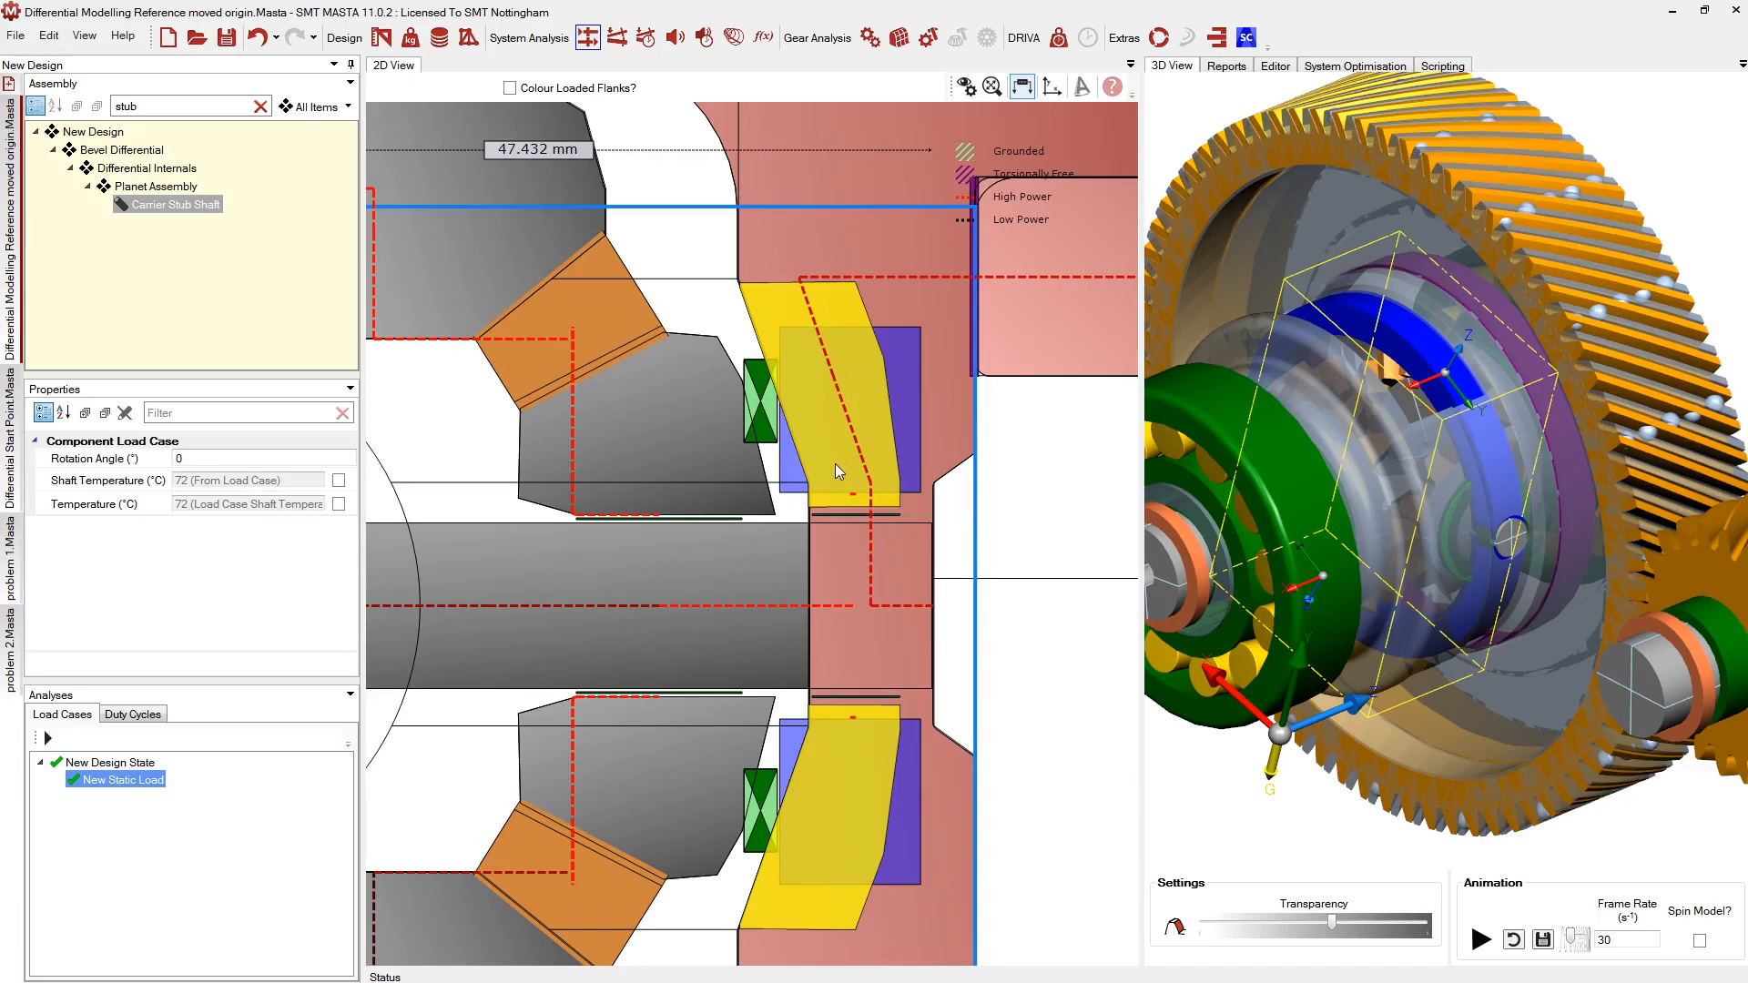
{"action": "left_click", "coordinate": [790, 487]}
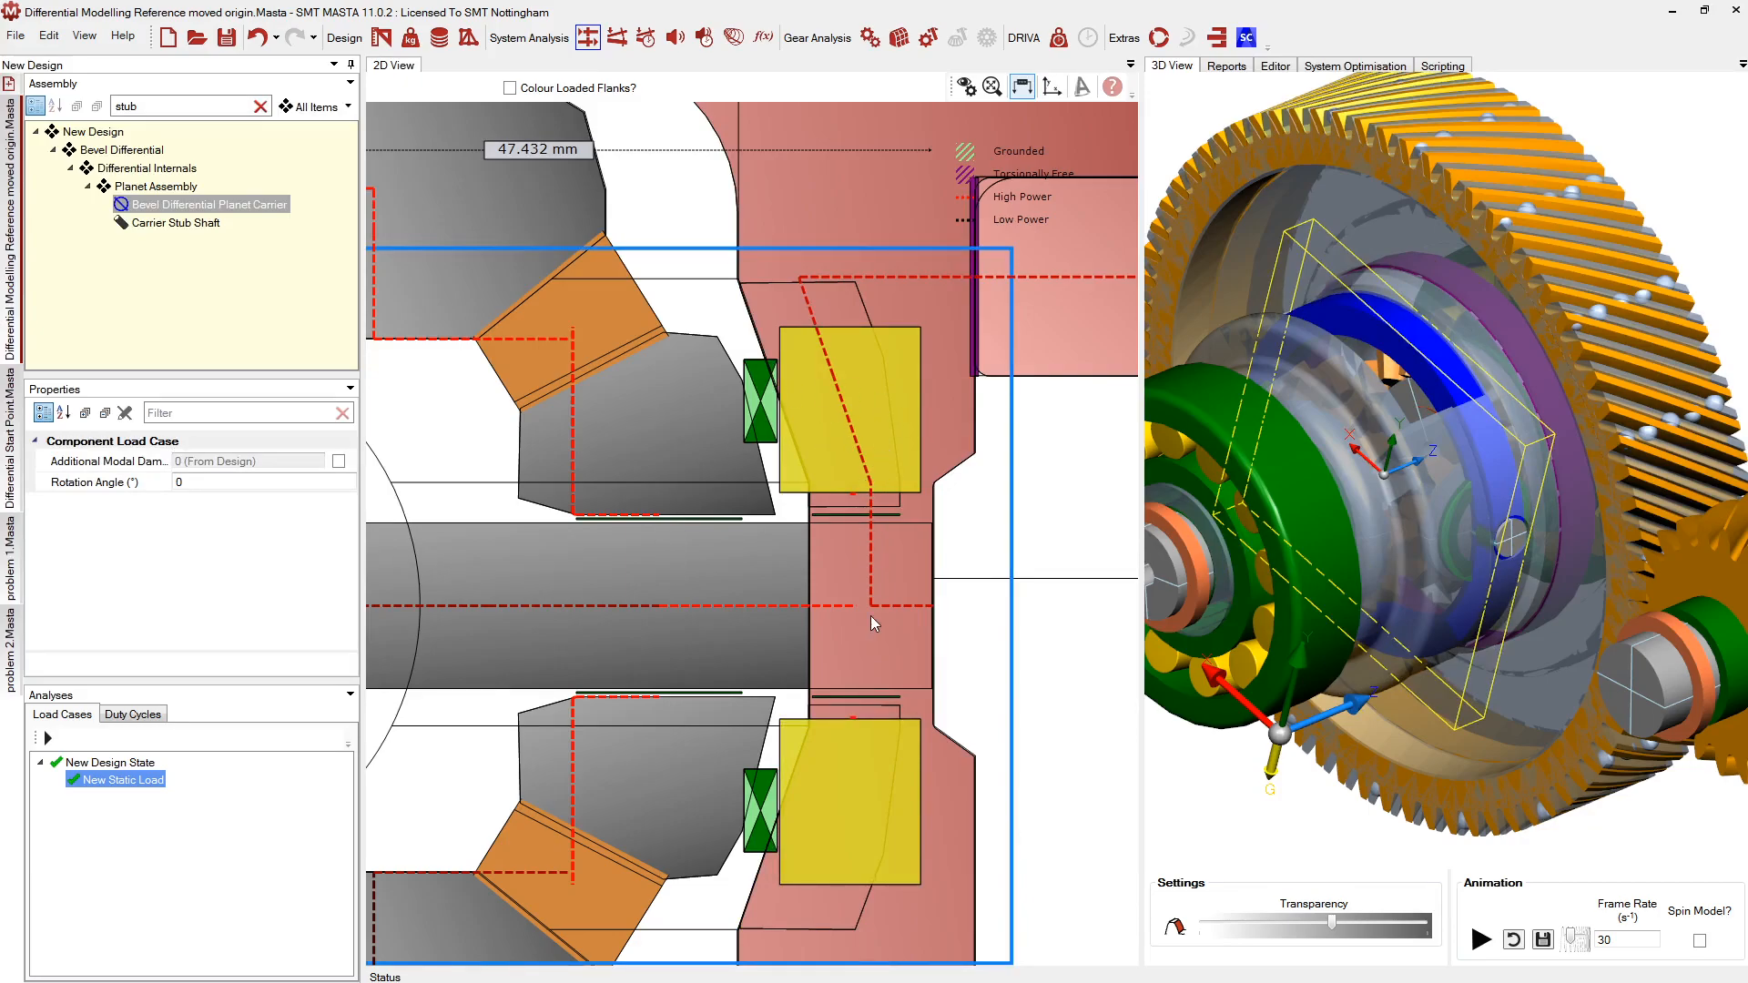
{"action": "left_click", "coordinate": [881, 654]}
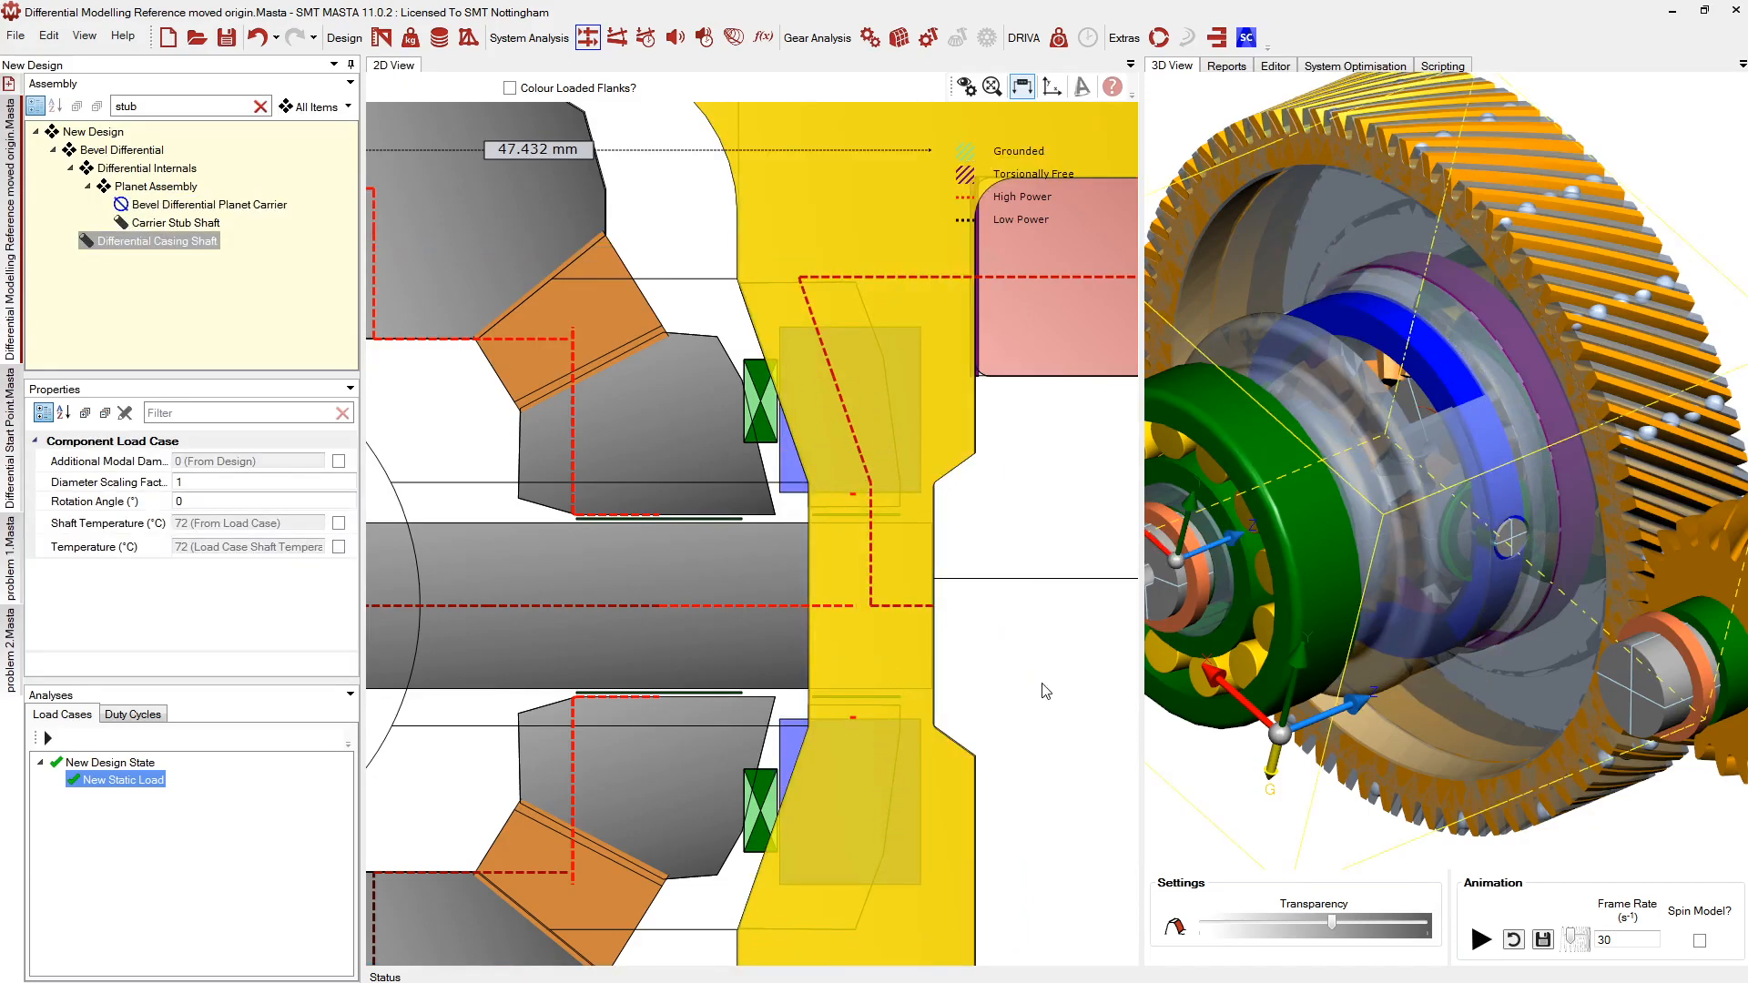
{"action": "left_click", "coordinate": [1042, 683]}
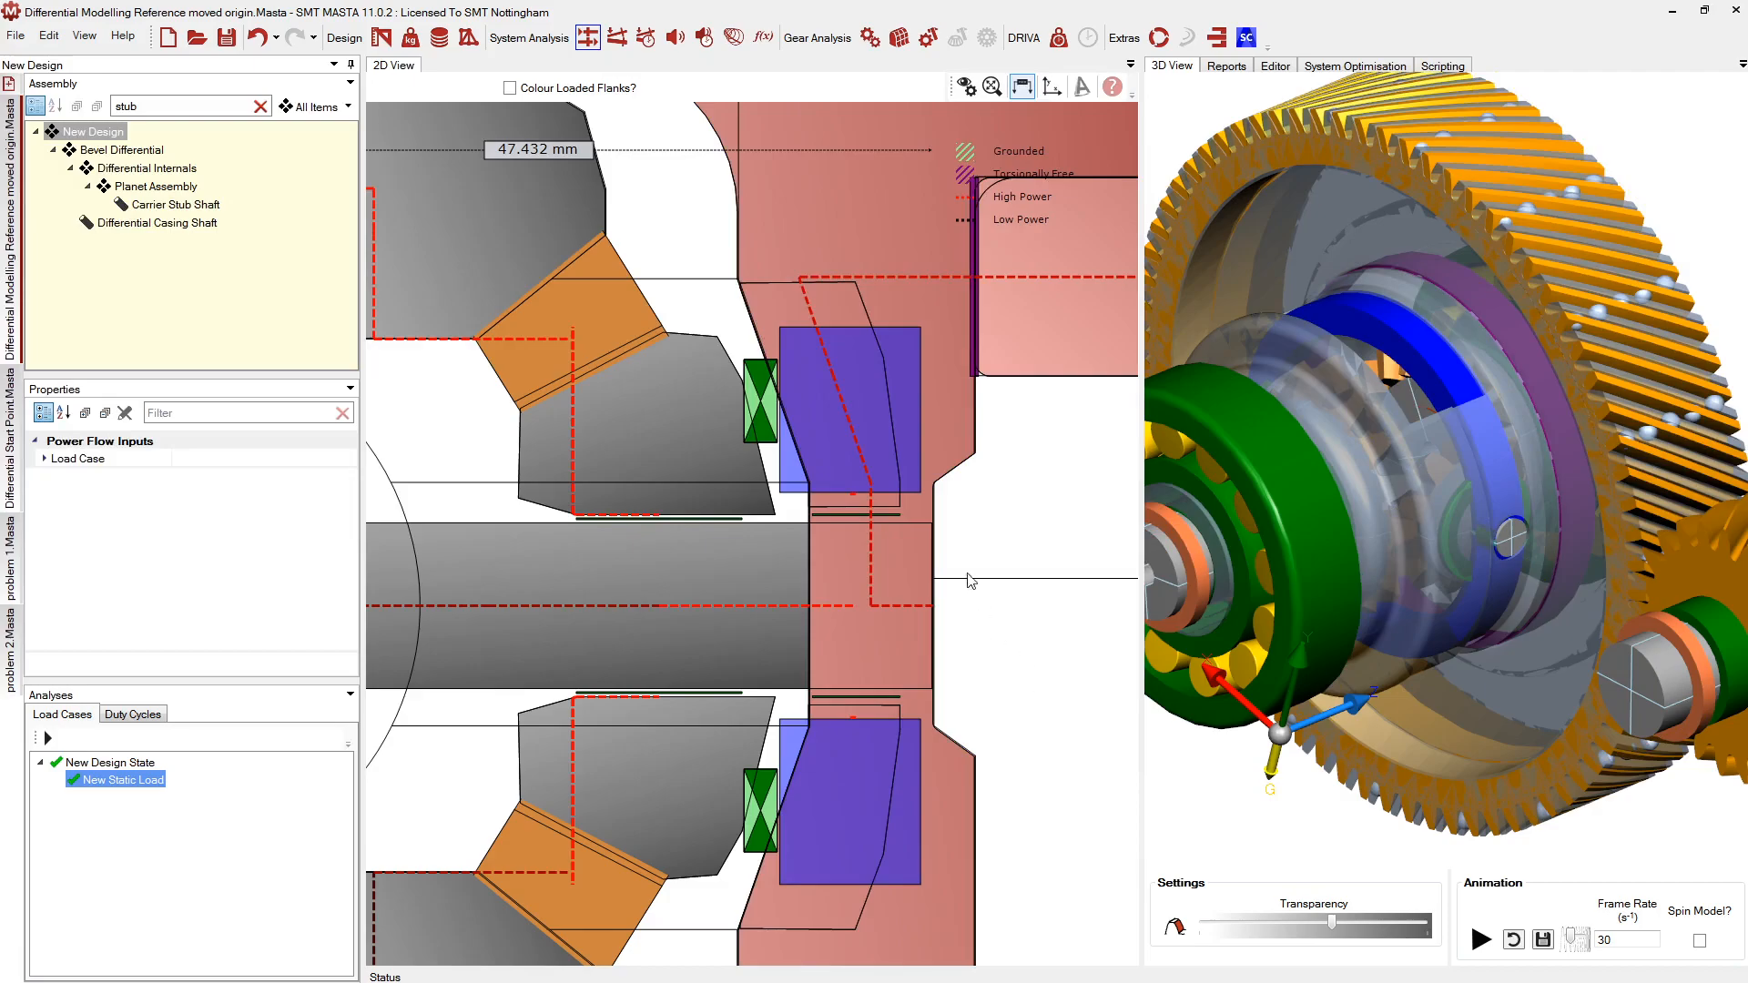
{"action": "left_click", "coordinate": [812, 503]}
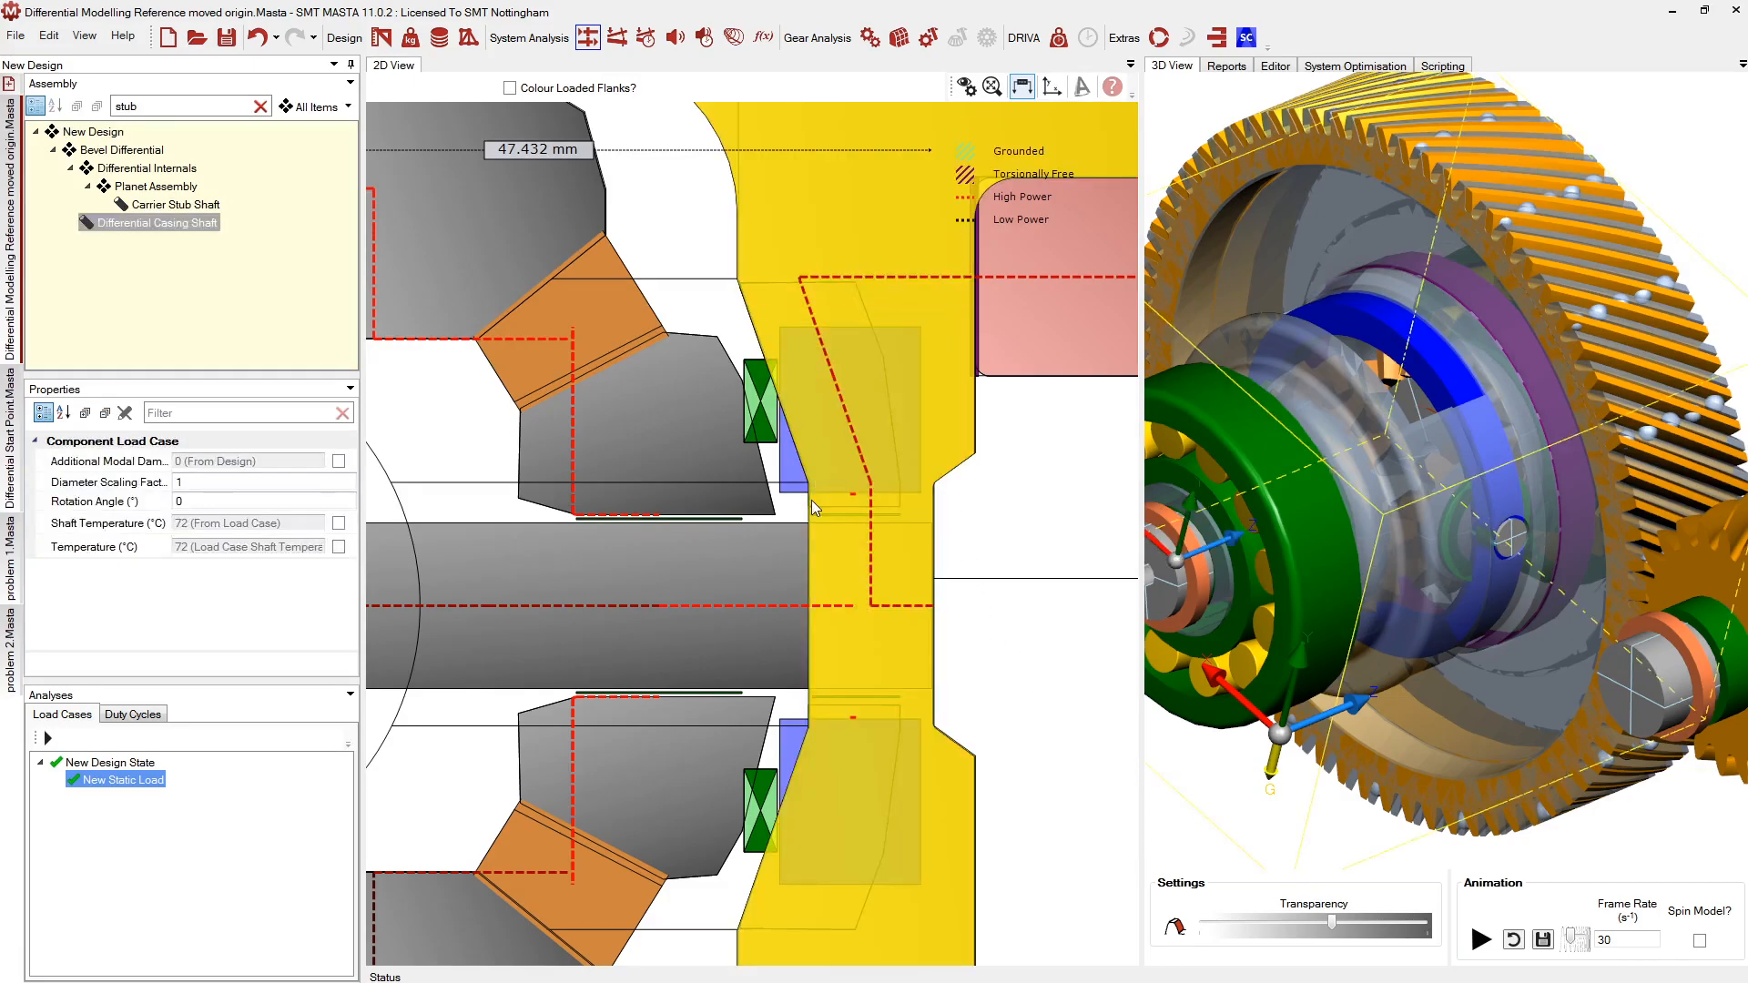
{"action": "left_click", "coordinate": [813, 393]}
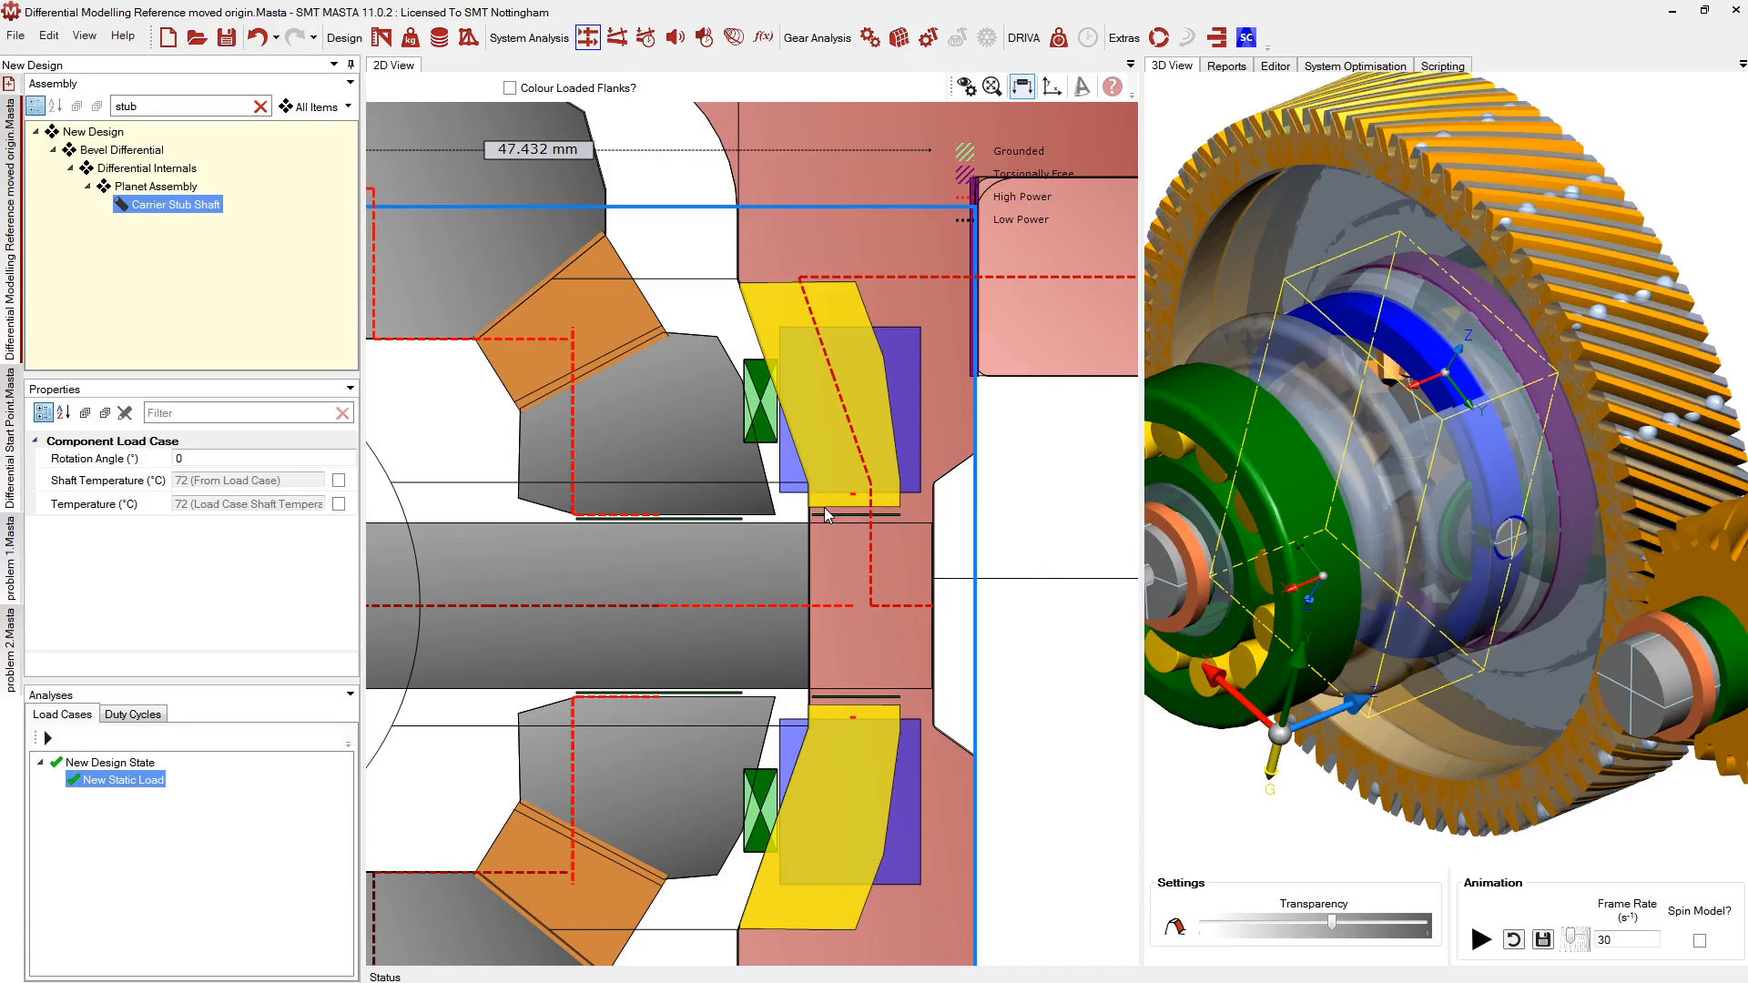
Zoom out to the full 2D cross-section, then orbit and zoom the 3D model around the carrier
{"action": "scroll", "coordinate": [880, 505], "scroll_direction": "down", "scroll_amount": 5}
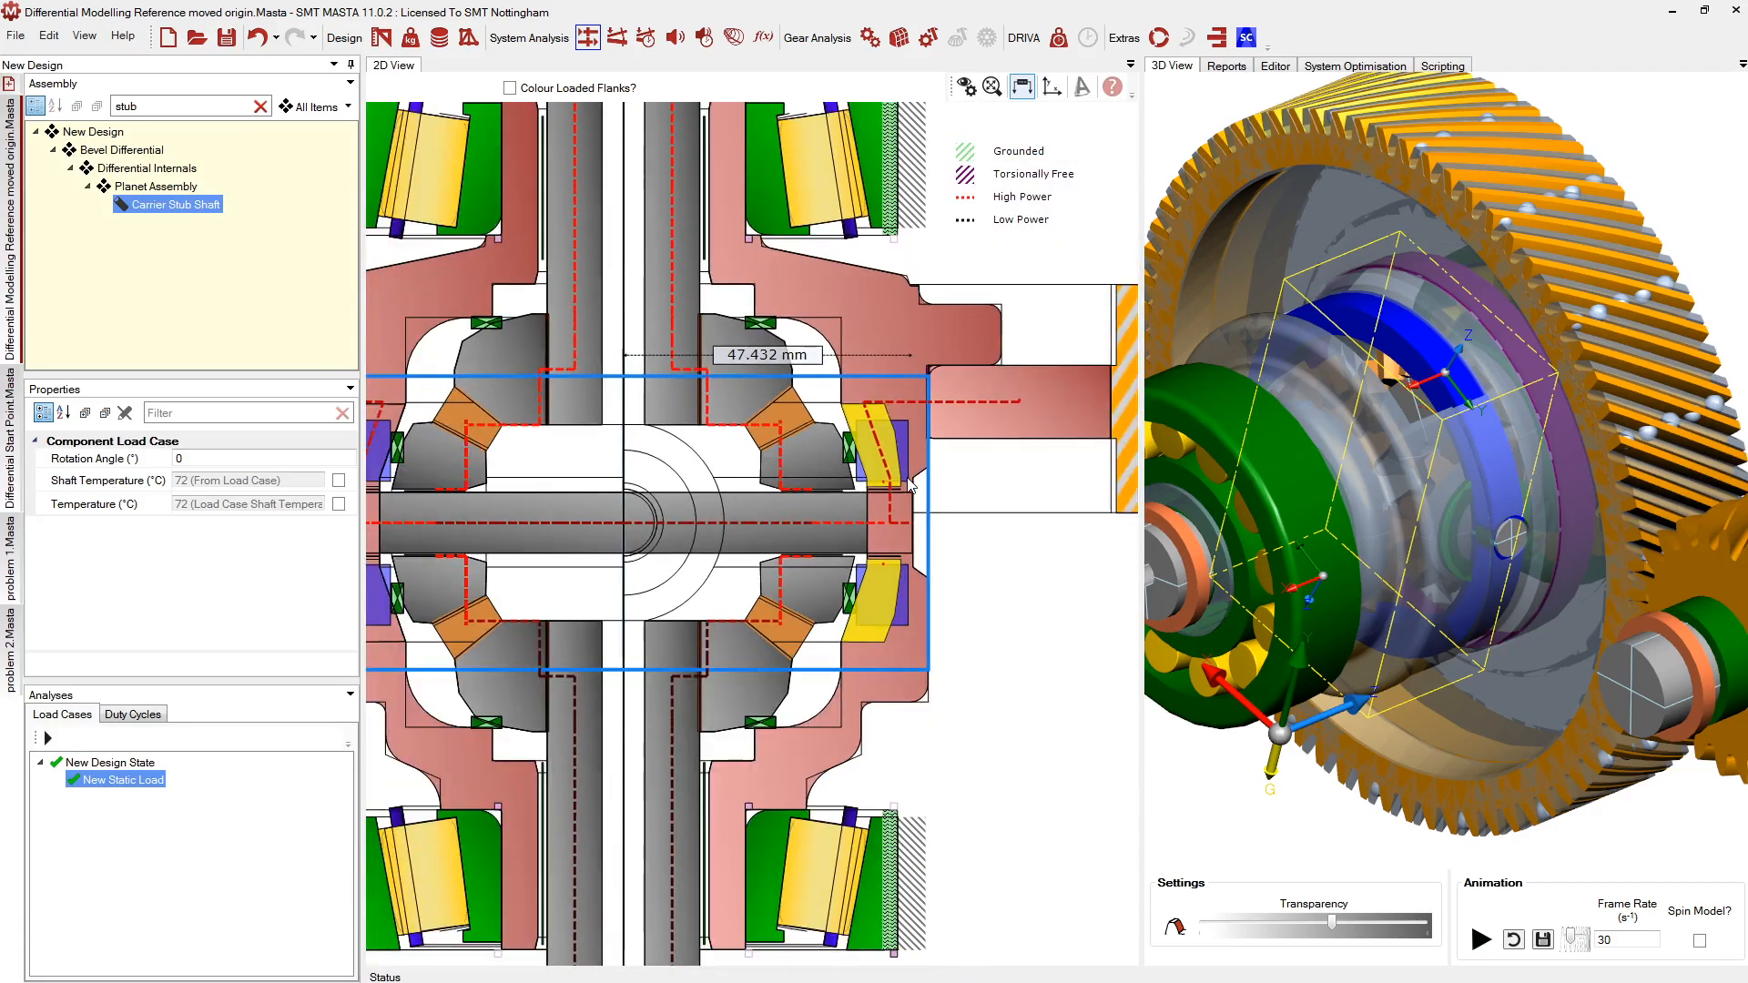
{"action": "scroll", "coordinate": [911, 487], "scroll_direction": "down", "scroll_amount": 1}
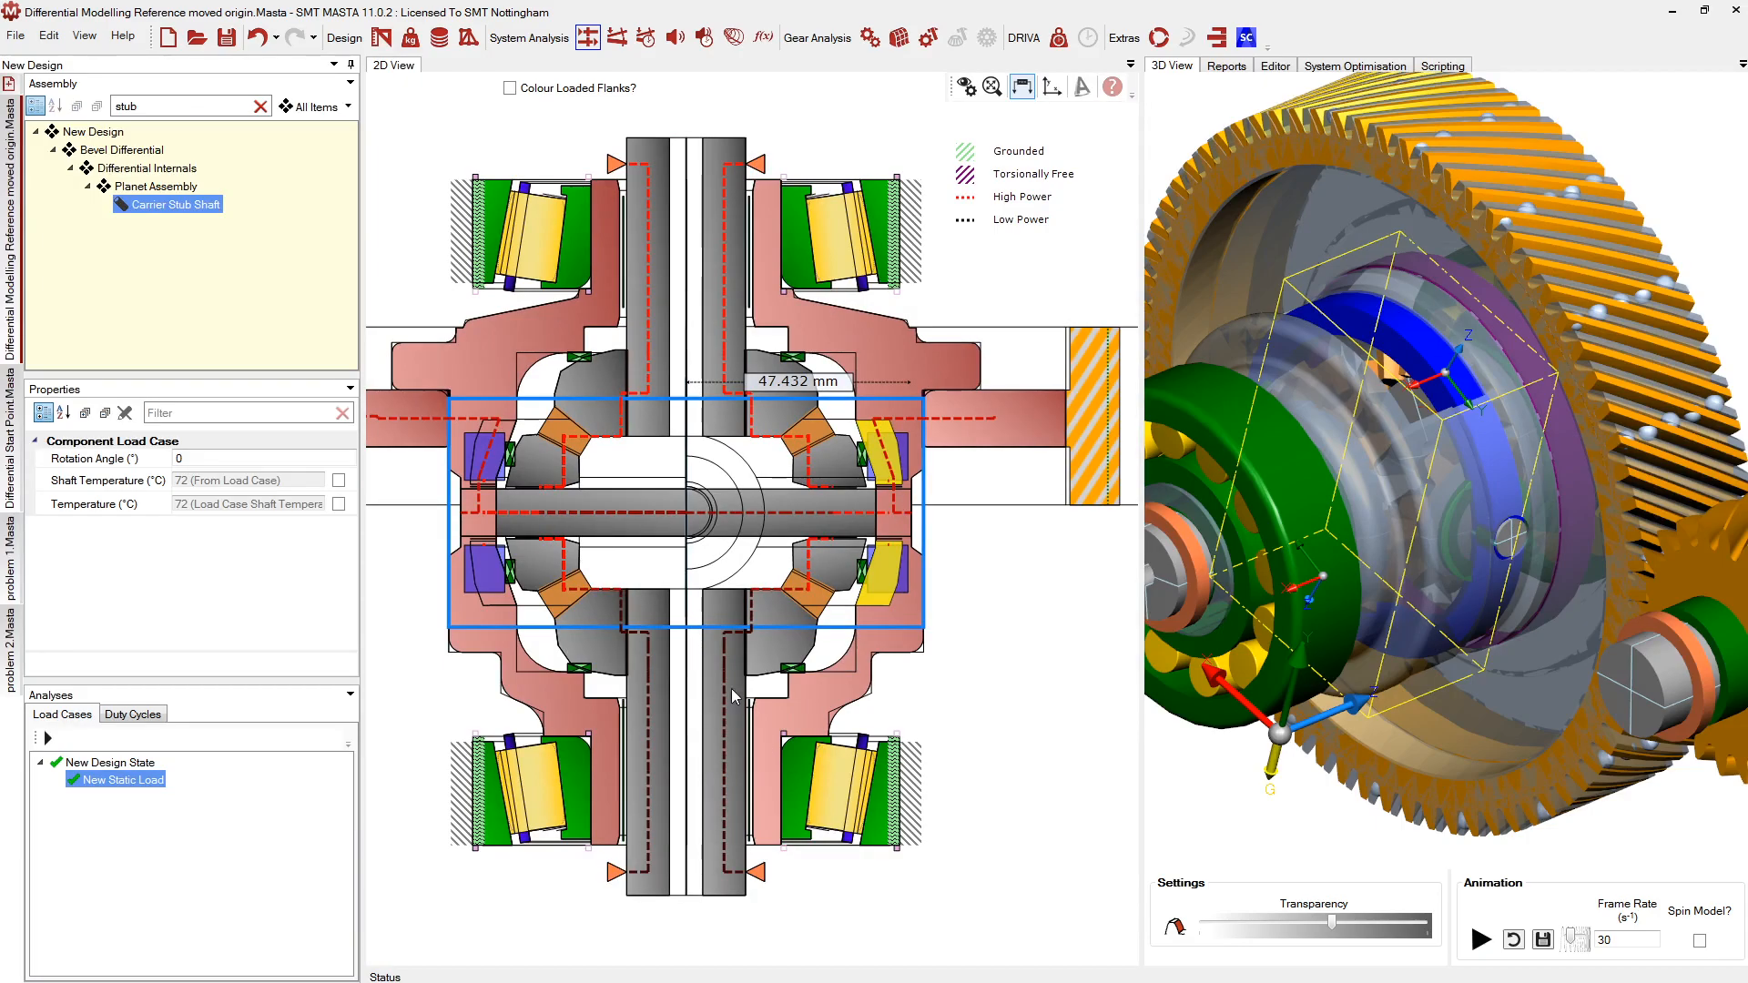
{"action": "middle_click_drag", "start_coordinate": [1530, 519], "coordinate": [1526, 571]}
{"action": "scroll", "coordinate": [1527, 575], "scroll_direction": "up", "scroll_amount": 5}
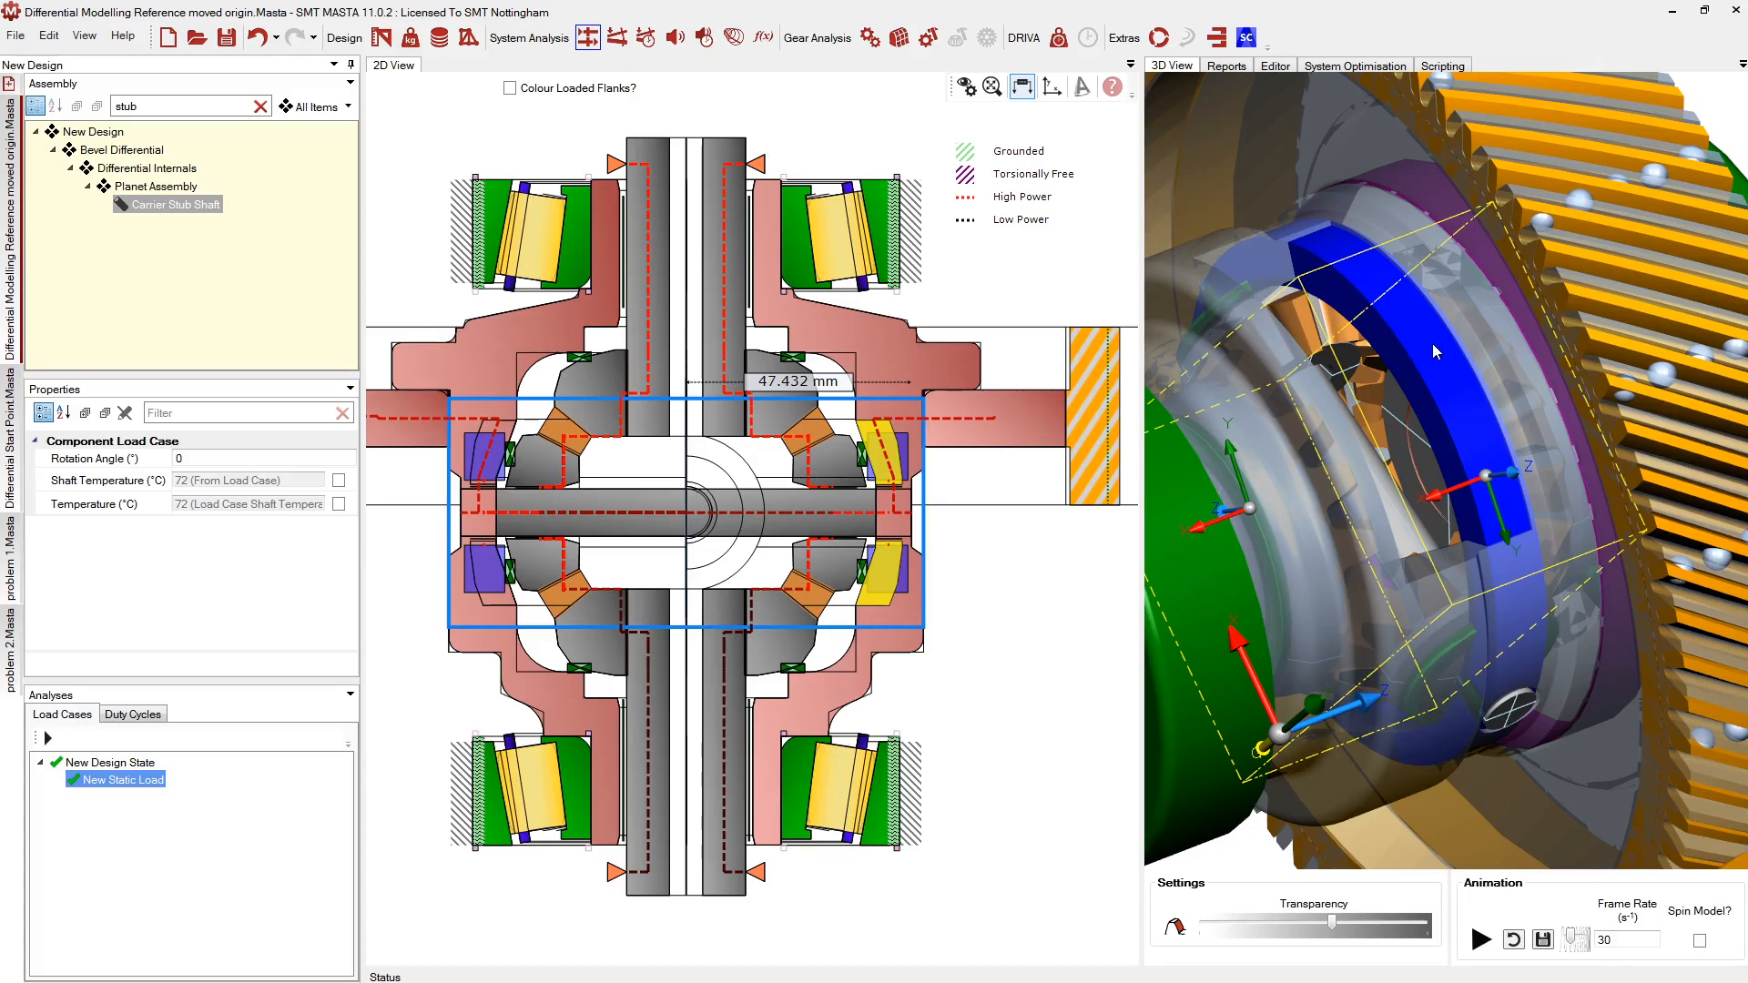
{"action": "scroll", "coordinate": [1321, 435], "scroll_direction": "down", "scroll_amount": 3}
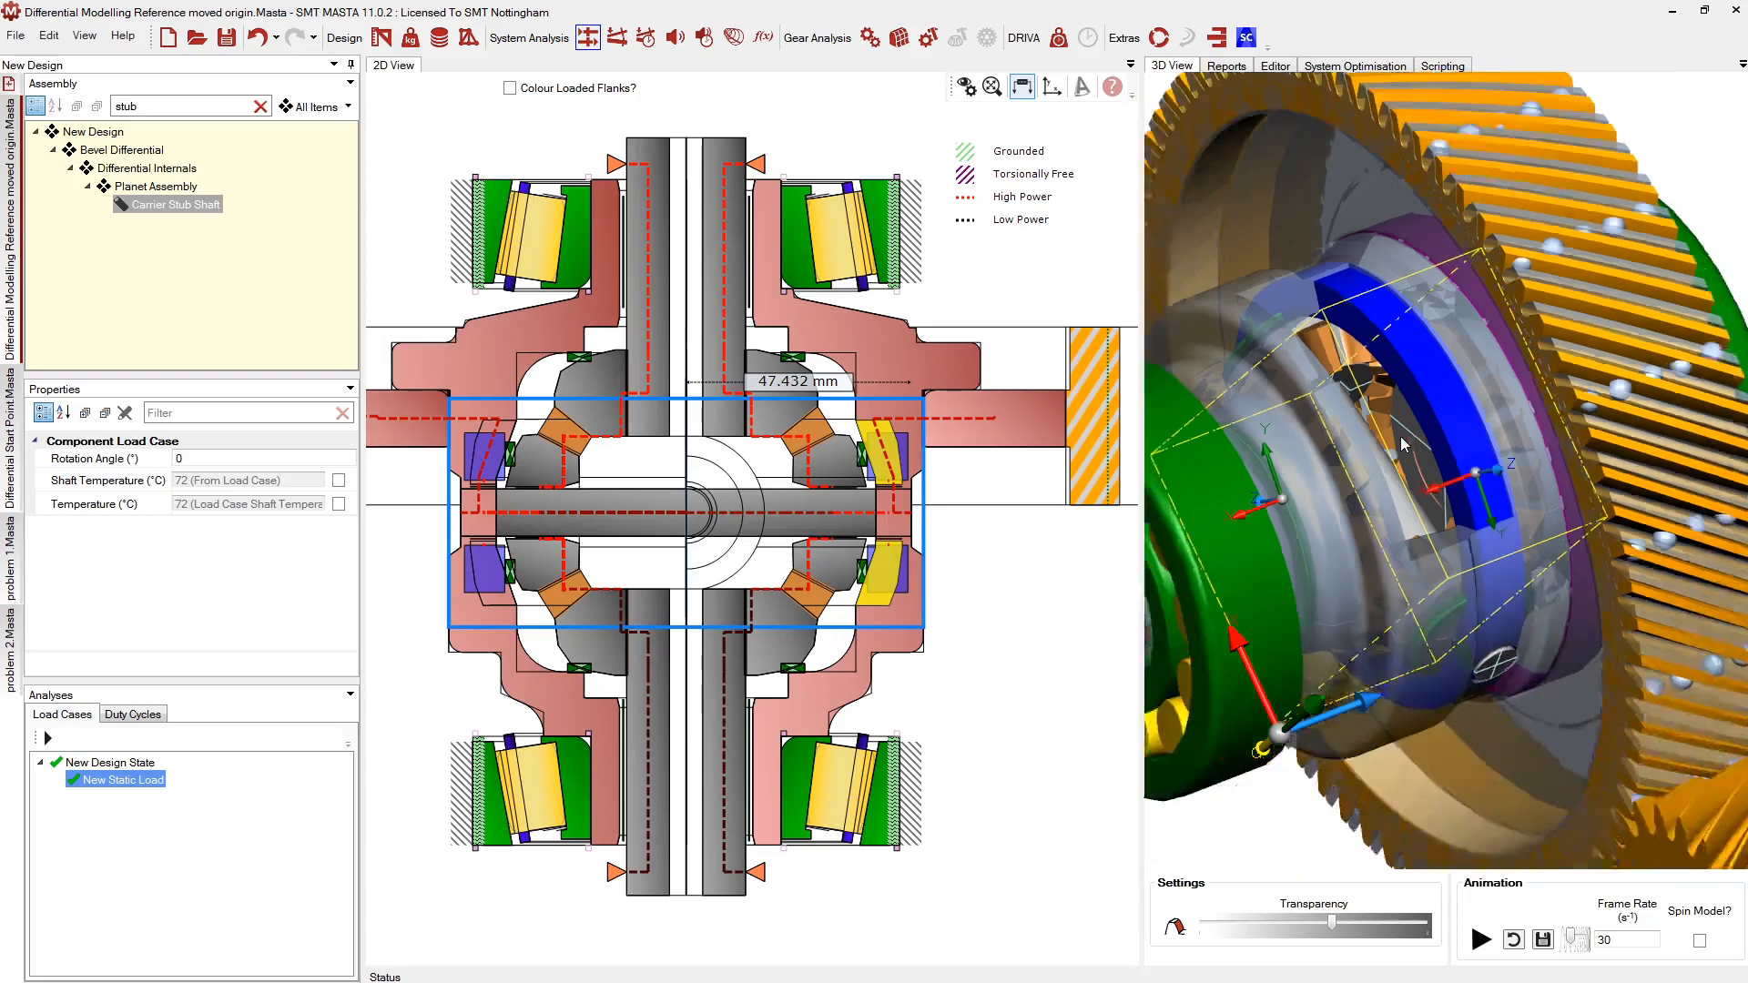
{"action": "scroll", "coordinate": [1321, 435], "scroll_direction": "up", "scroll_amount": 1}
{"action": "middle_click_drag", "start_coordinate": [1321, 436], "coordinate": [1369, 510]}
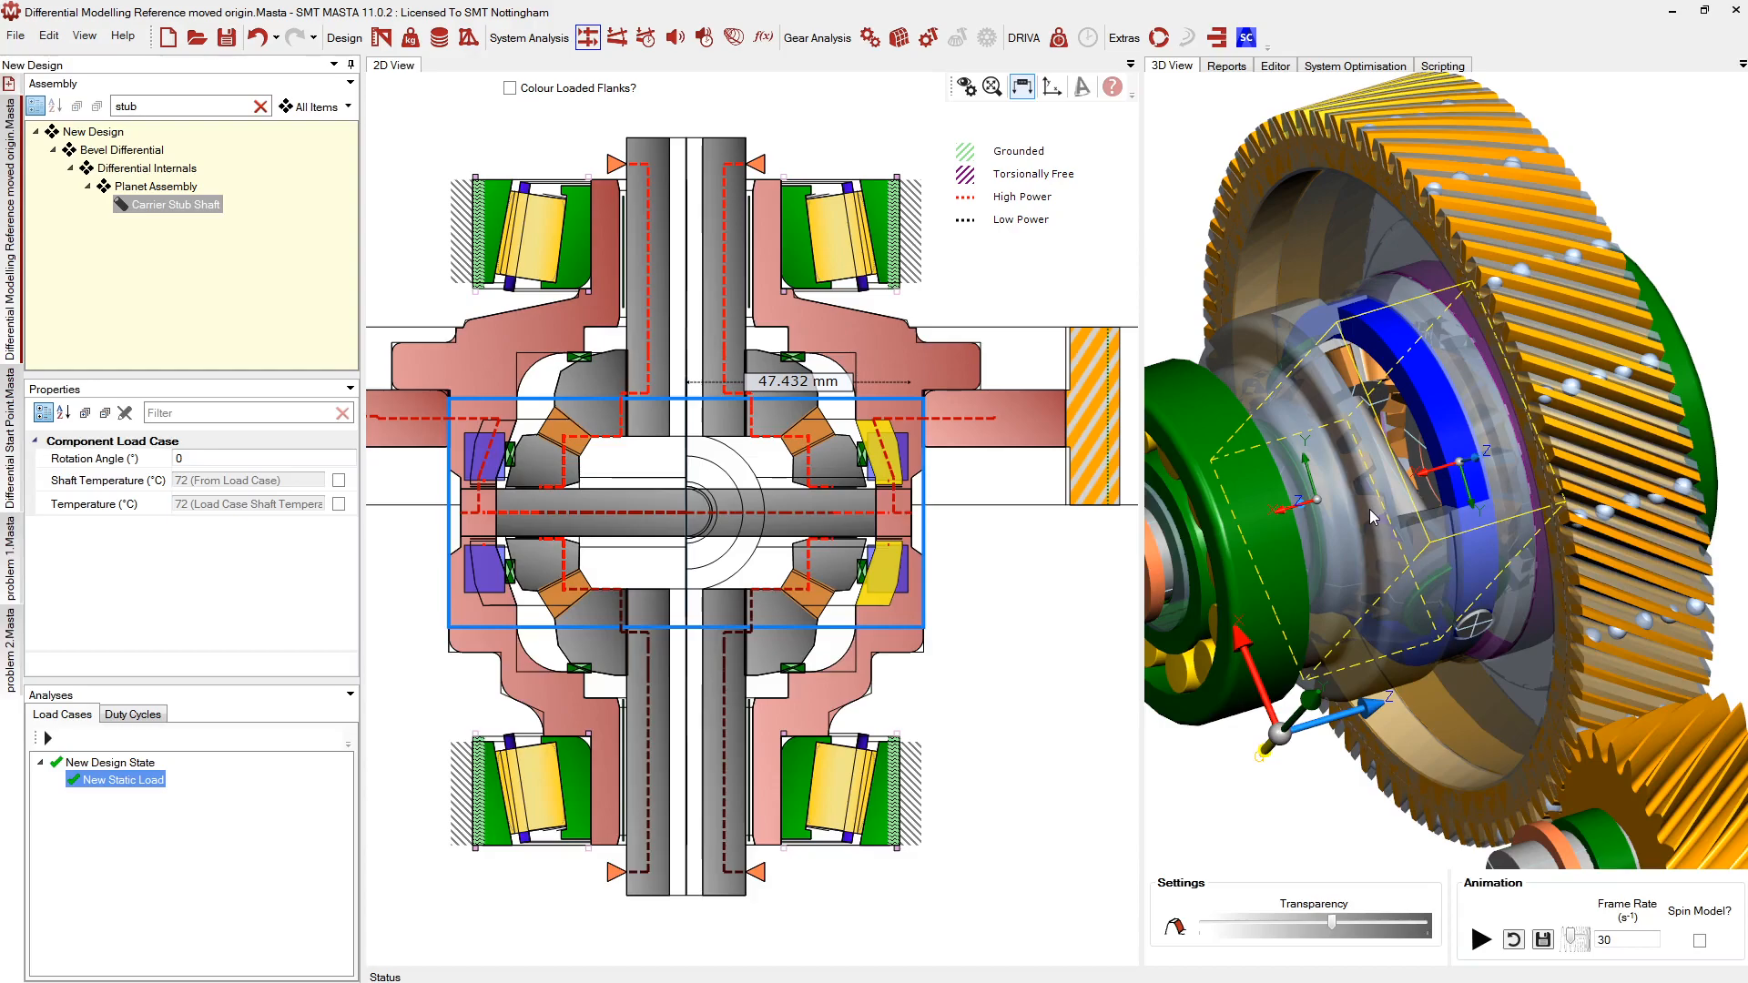
{"action": "left_click", "coordinate": [957, 641]}
{"action": "scroll", "coordinate": [854, 398], "scroll_direction": "up", "scroll_amount": 4}
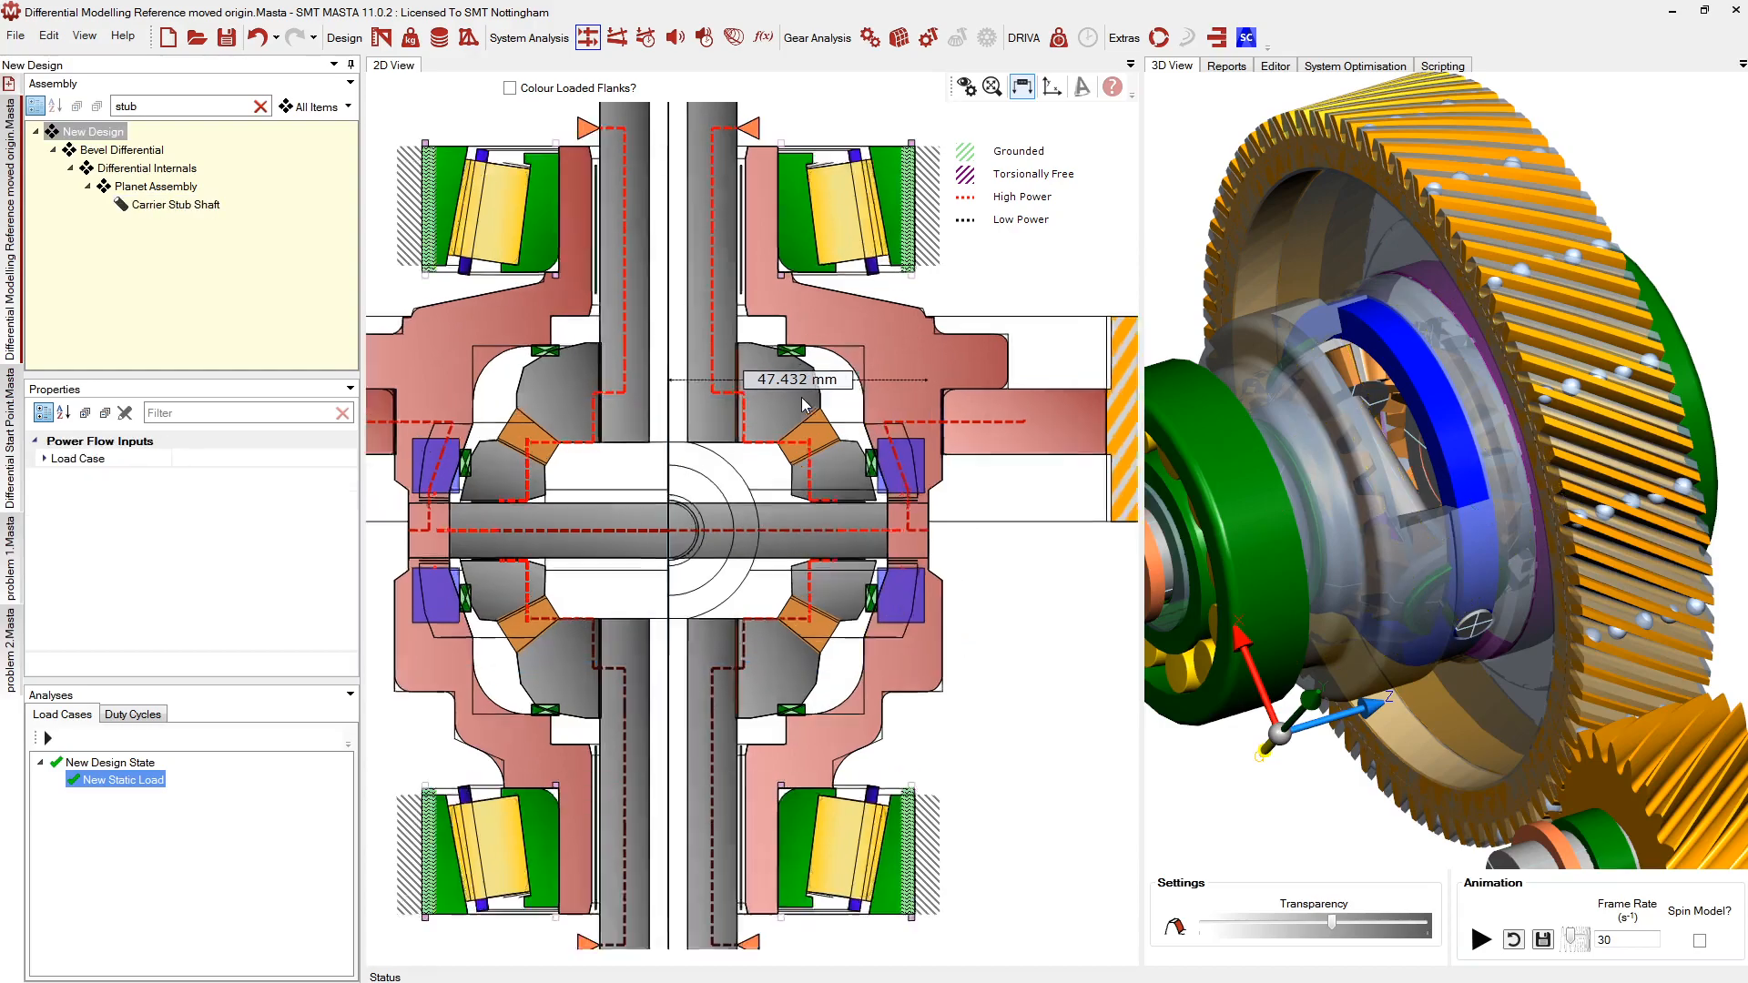
{"action": "left_click", "coordinate": [897, 398]}
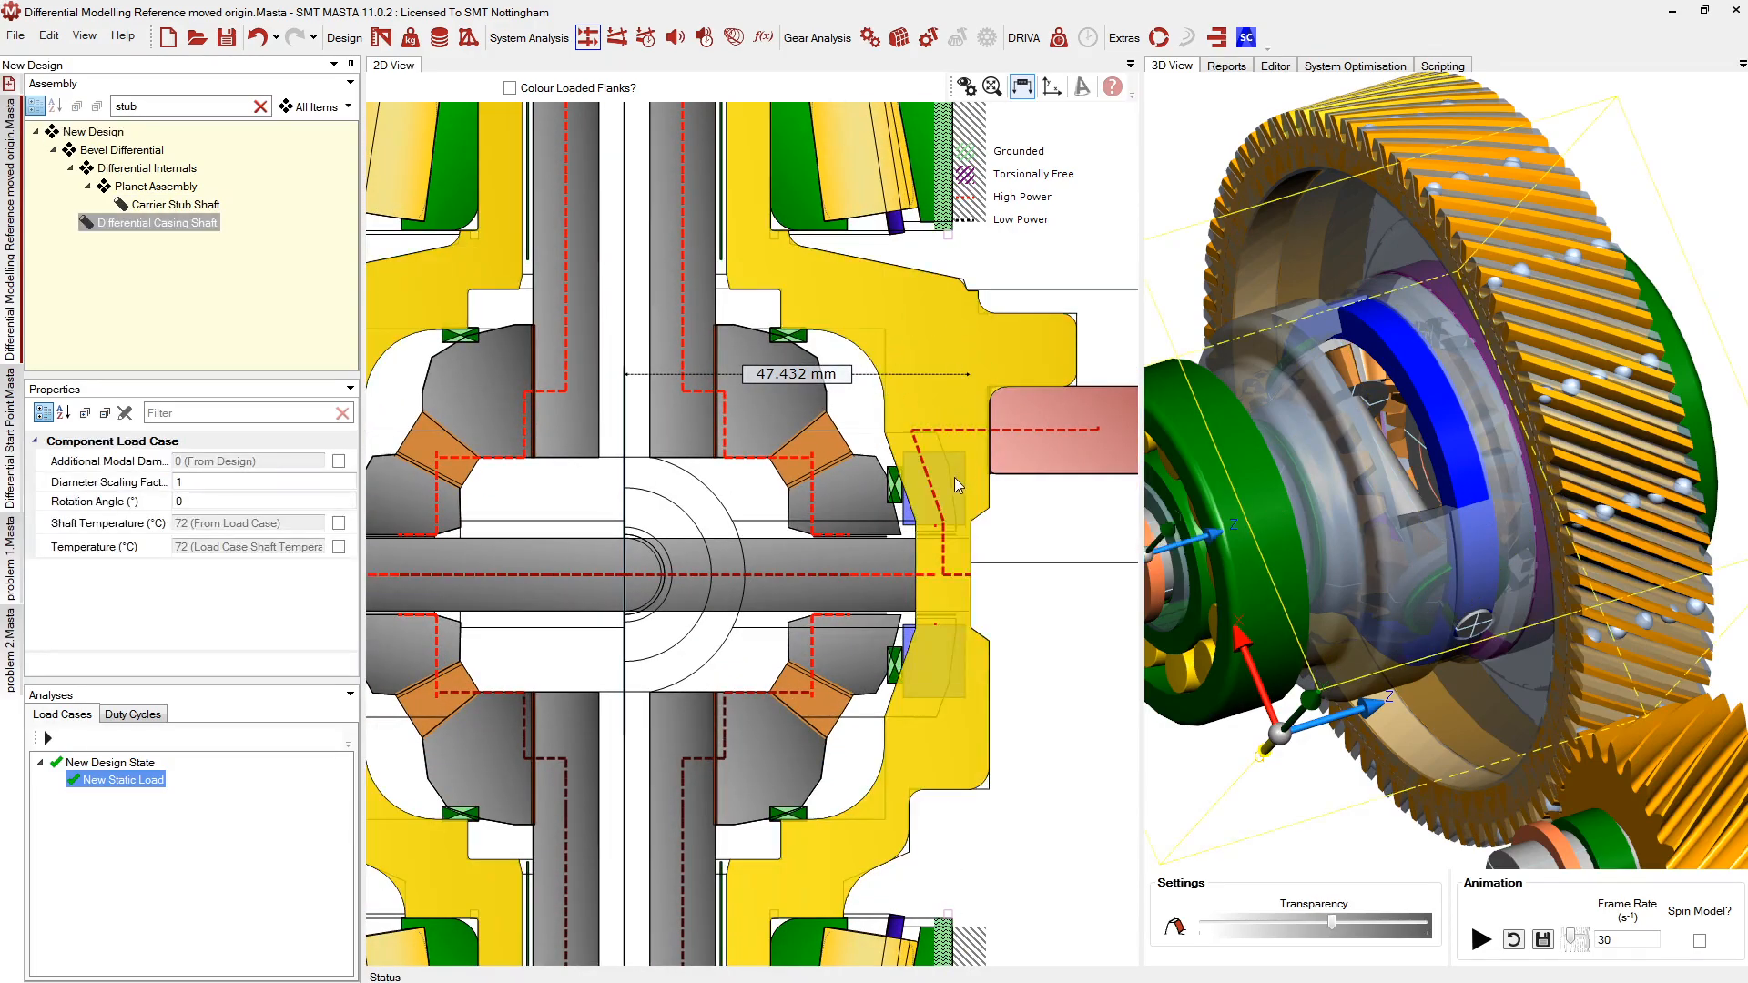
{"action": "left_click", "coordinate": [217, 204]}
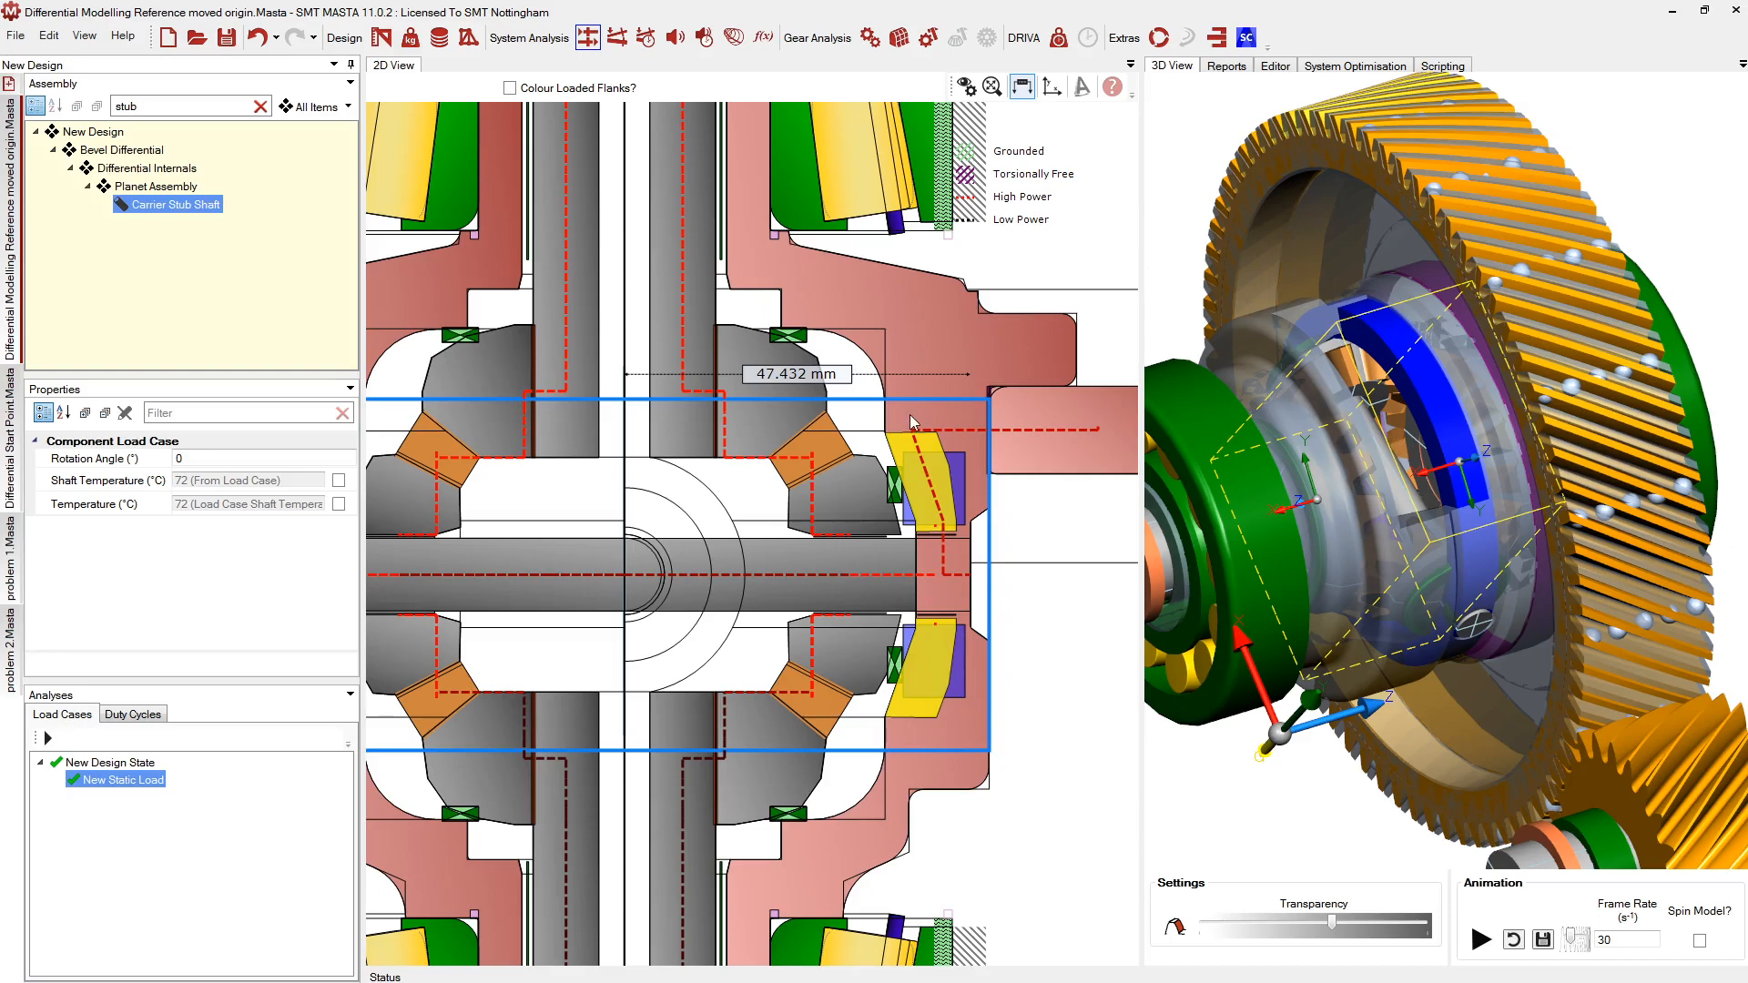
{"action": "scroll", "coordinate": [910, 417], "scroll_direction": "down", "scroll_amount": 5}
{"action": "scroll", "coordinate": [930, 548], "scroll_direction": "up", "scroll_amount": 3}
{"action": "left_click", "coordinate": [1030, 591]}
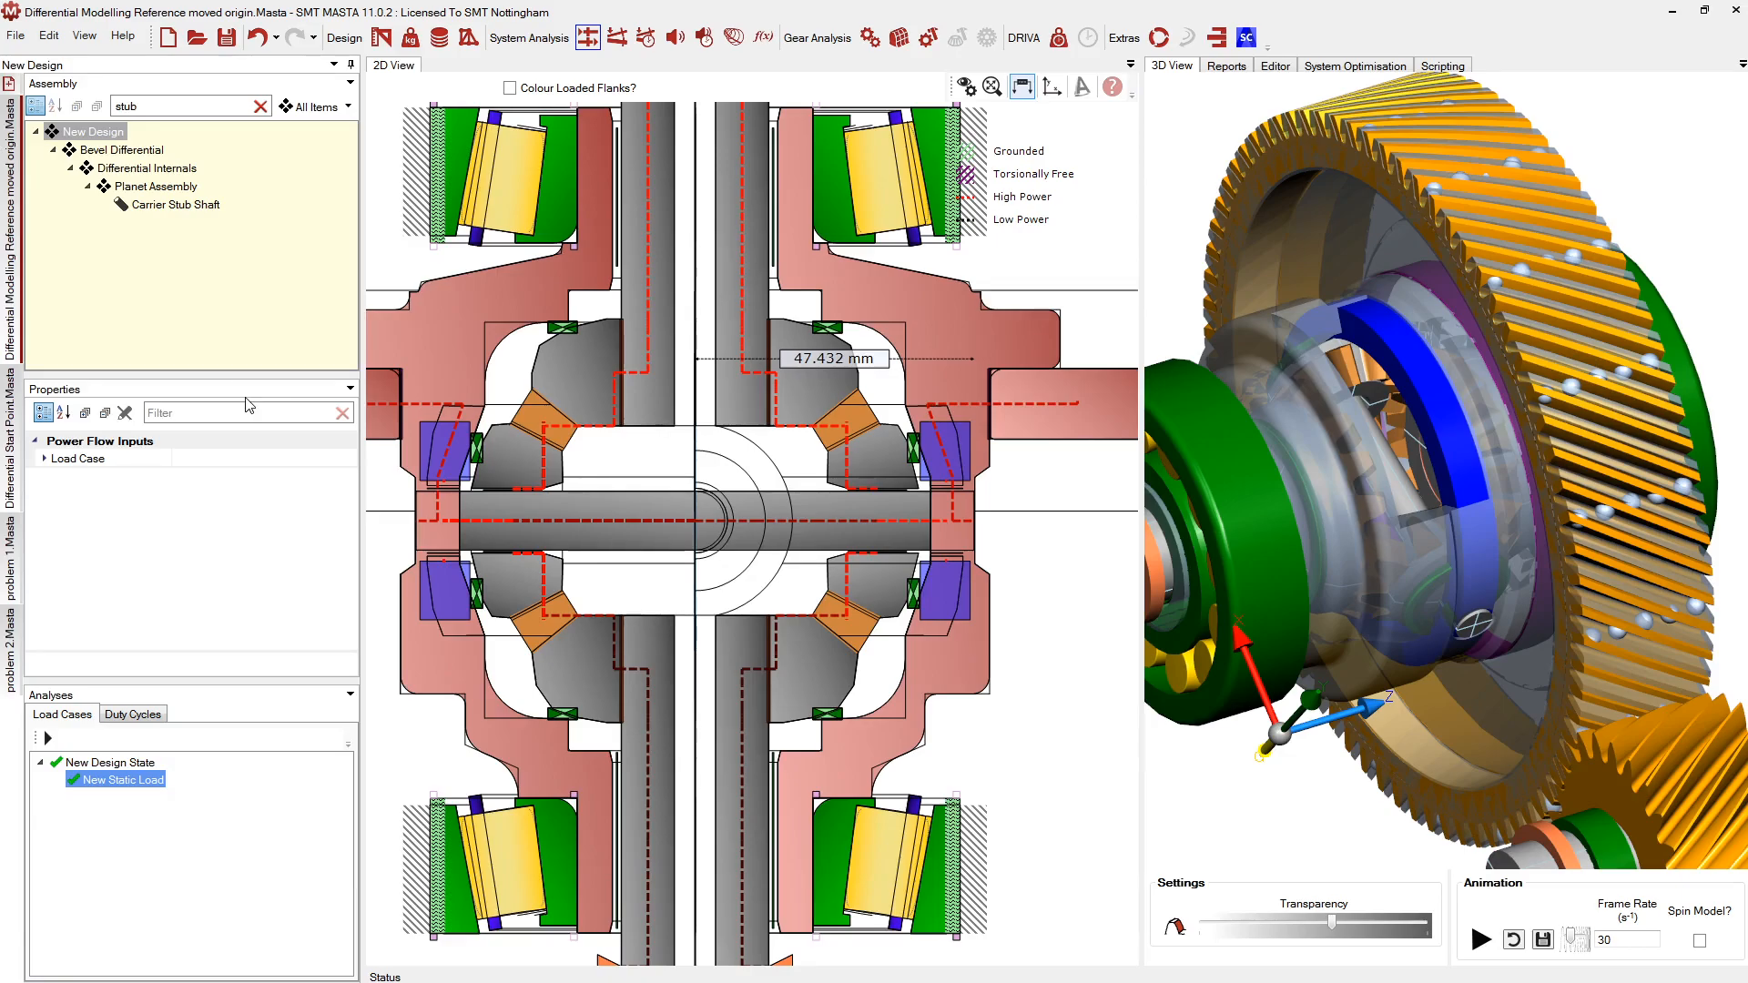
Switch to the Differential Start Point design, clear the stub tree filter and show the Differential Design Reference drawing
{"action": "left_click", "coordinate": [7, 426]}
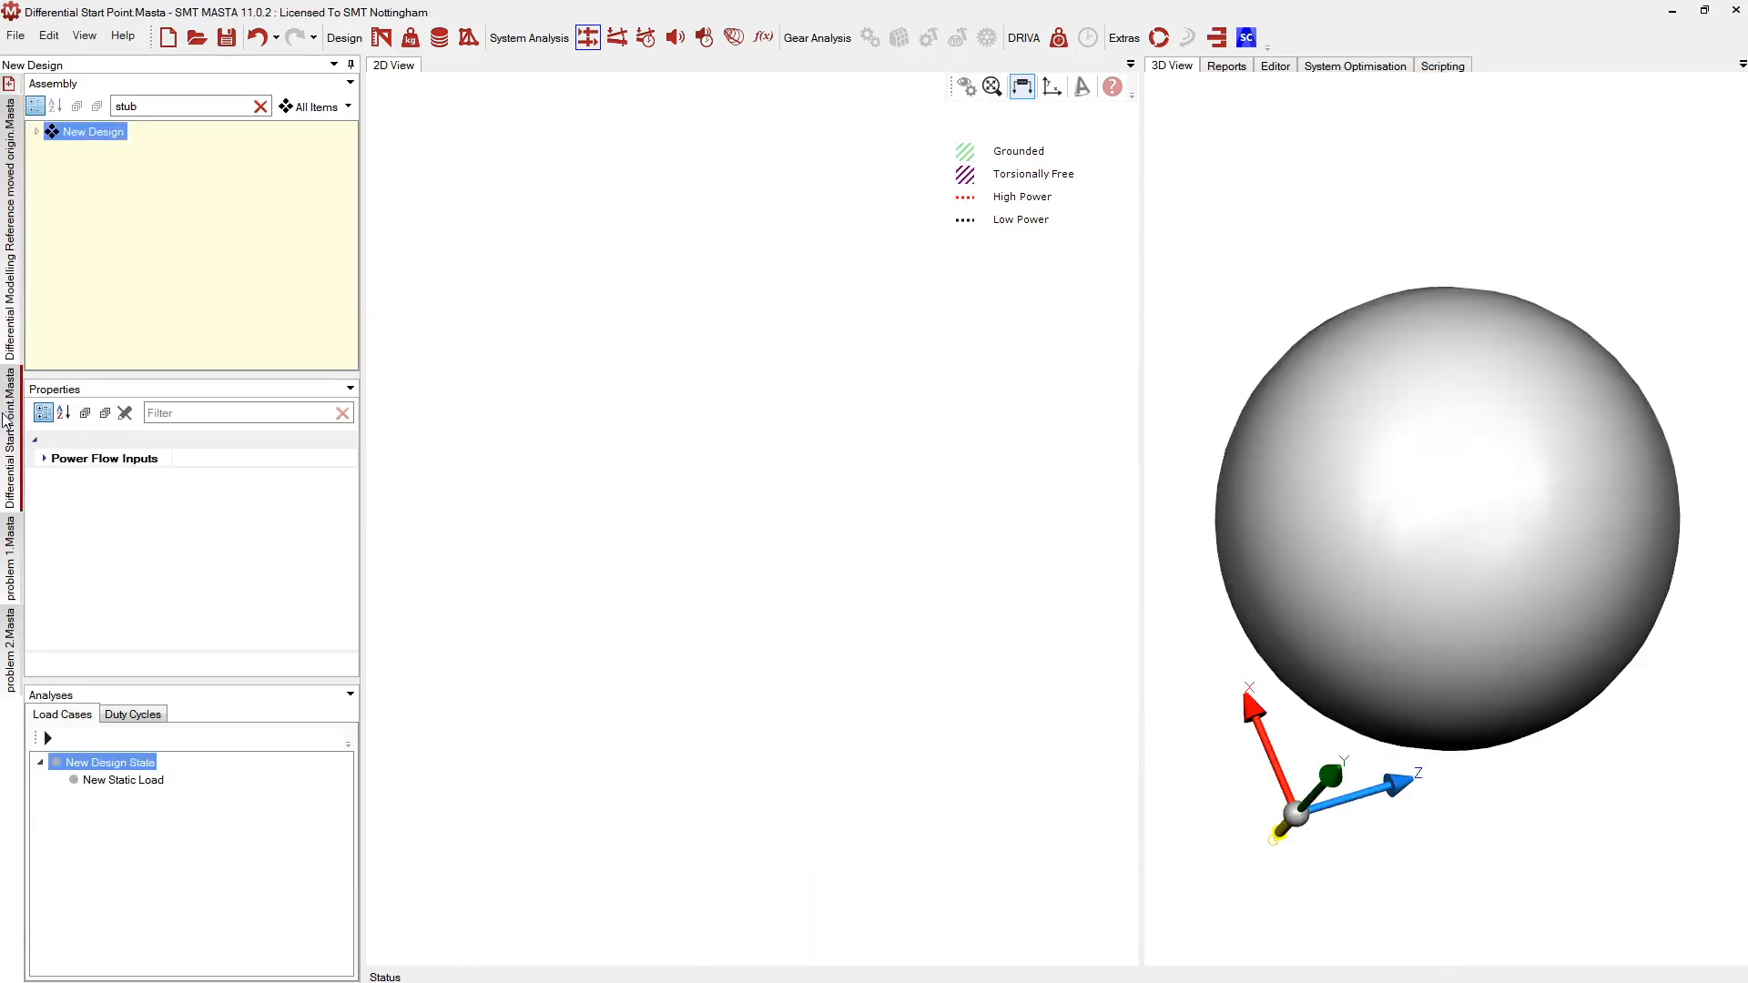
{"action": "left_click", "coordinate": [37, 132]}
{"action": "left_click_drag", "start_coordinate": [154, 105], "coordinate": [114, 111]}
{"action": "key", "text": "BackSpace"}
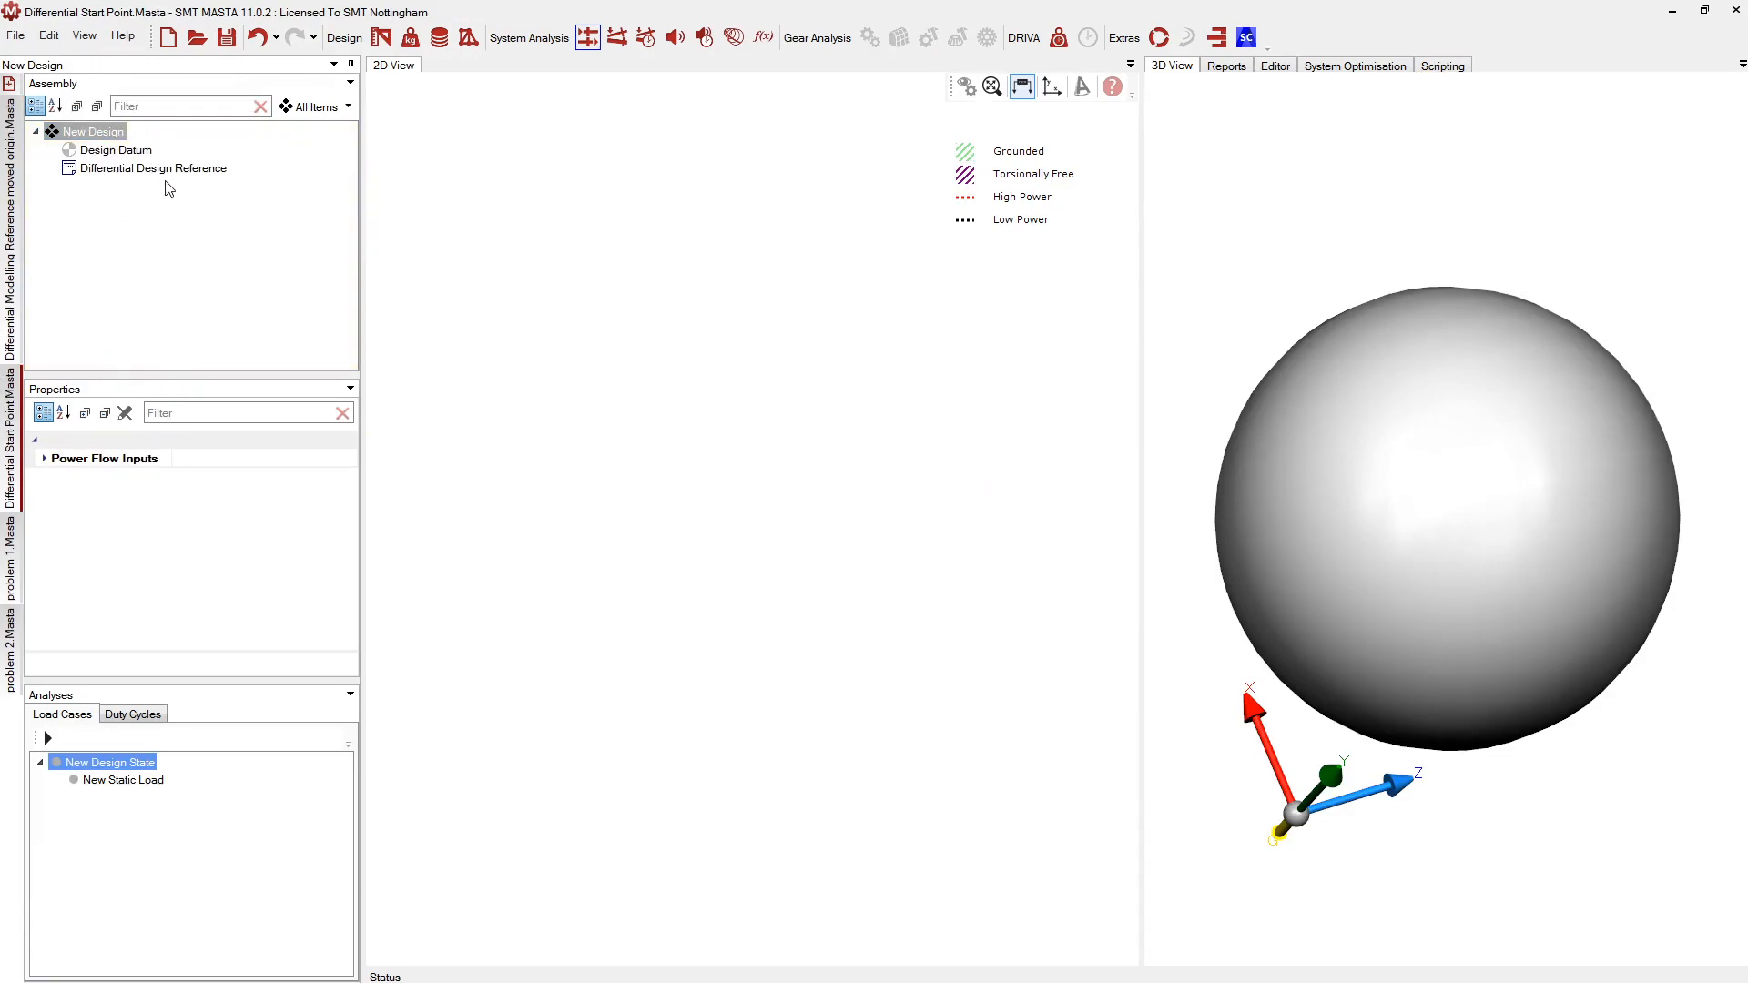
{"action": "left_click", "coordinate": [131, 169]}
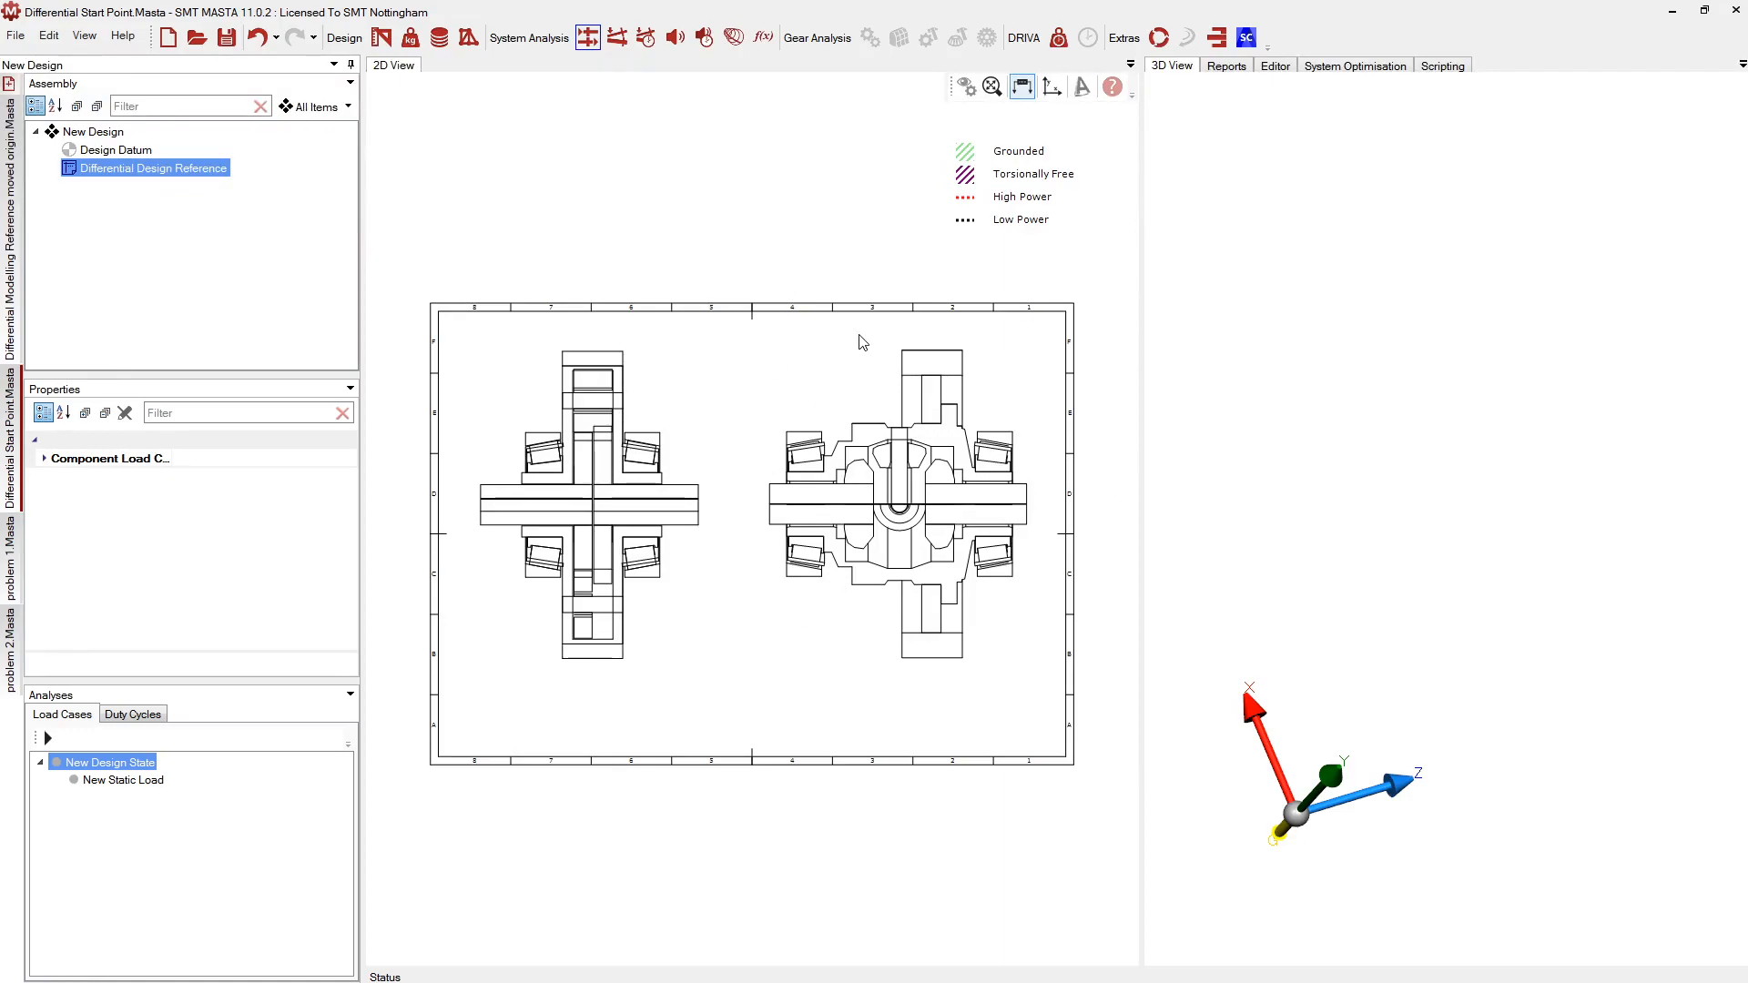
{"action": "scroll", "coordinate": [1047, 638], "scroll_direction": "up", "scroll_amount": 4}
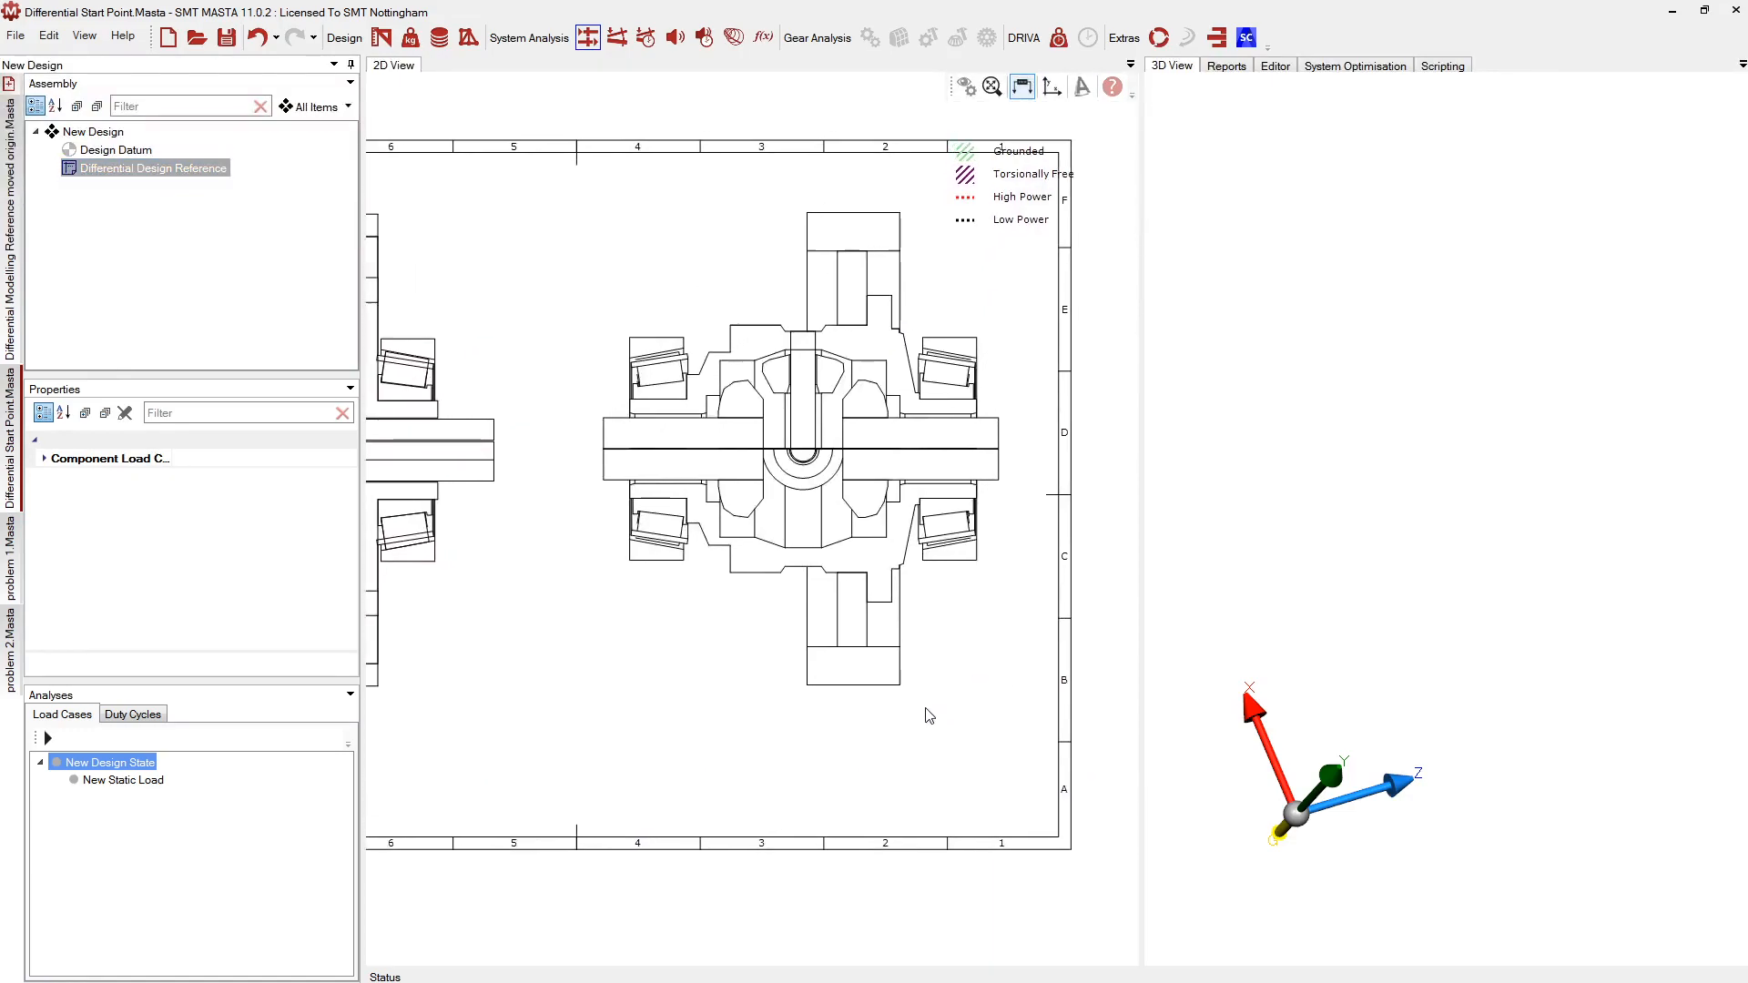
{"action": "middle_click_drag", "start_coordinate": [739, 294], "coordinate": [714, 312]}
Reset the window docking layout to its default
{"action": "left_click", "coordinate": [88, 38]}
{"action": "left_click", "coordinate": [104, 80]}
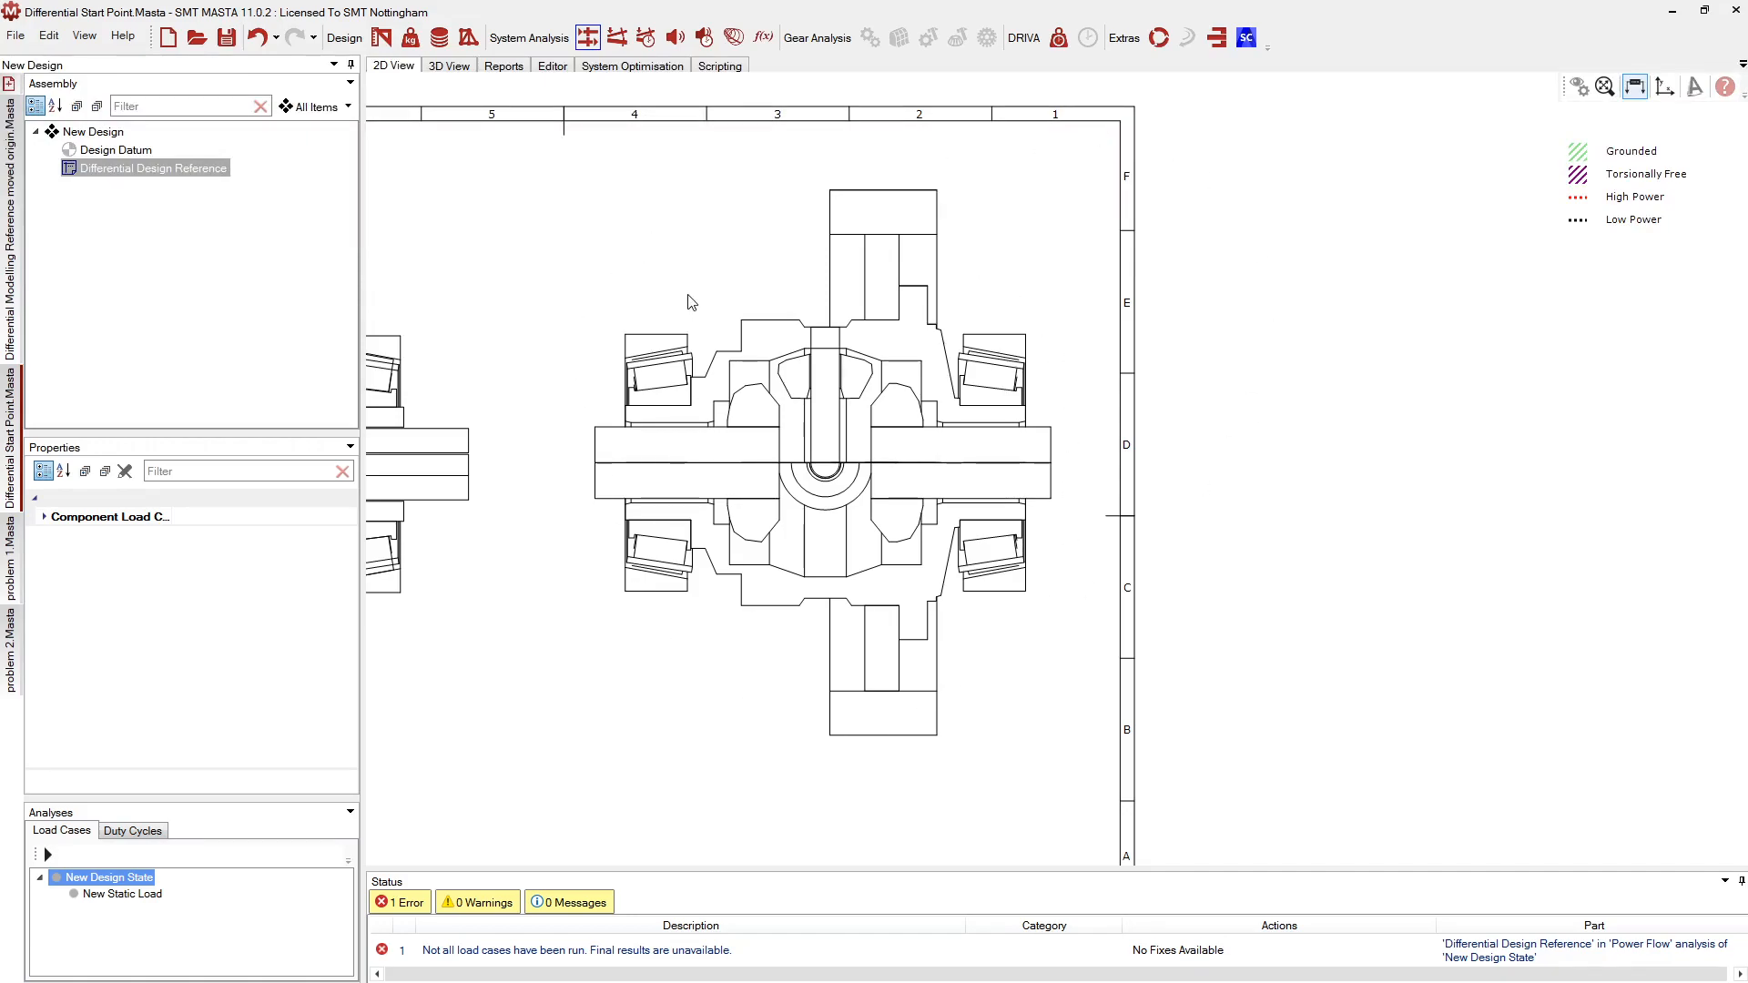
{"action": "scroll", "coordinate": [692, 303], "scroll_direction": "up", "scroll_amount": 2}
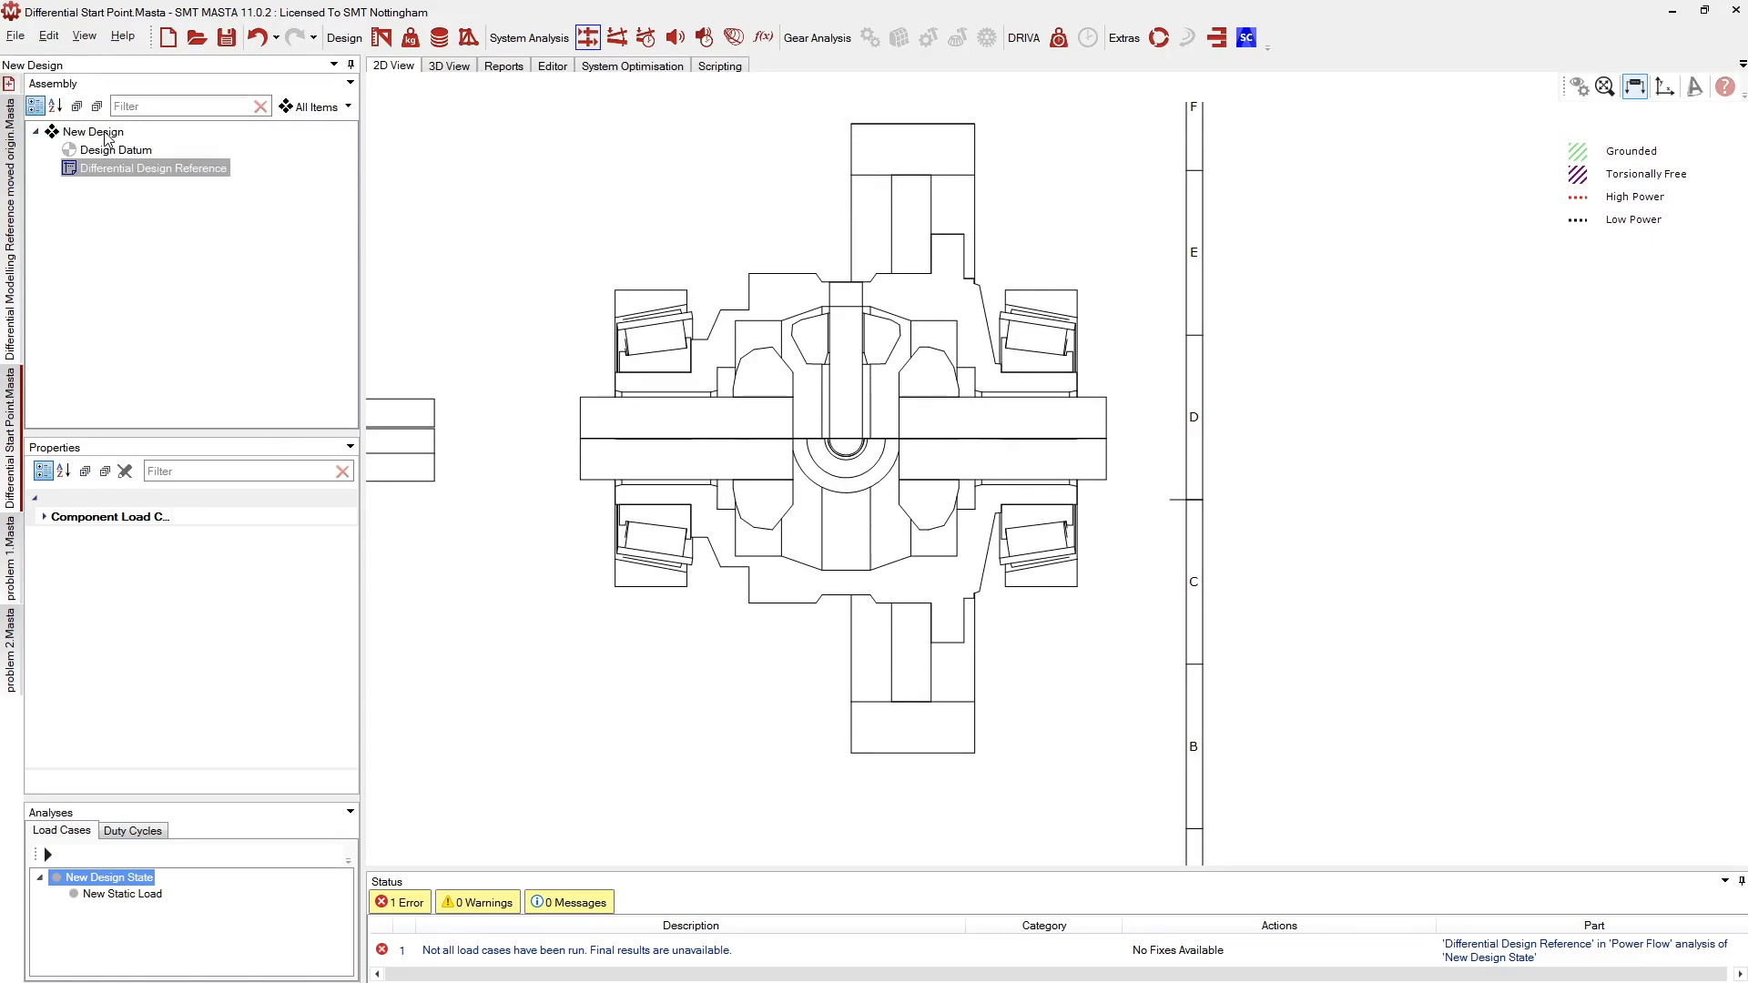
In Design mode, create a 100 mm, 25 mm OD shaft named 'Diff Shaft' and select it
{"action": "left_click", "coordinate": [351, 36]}
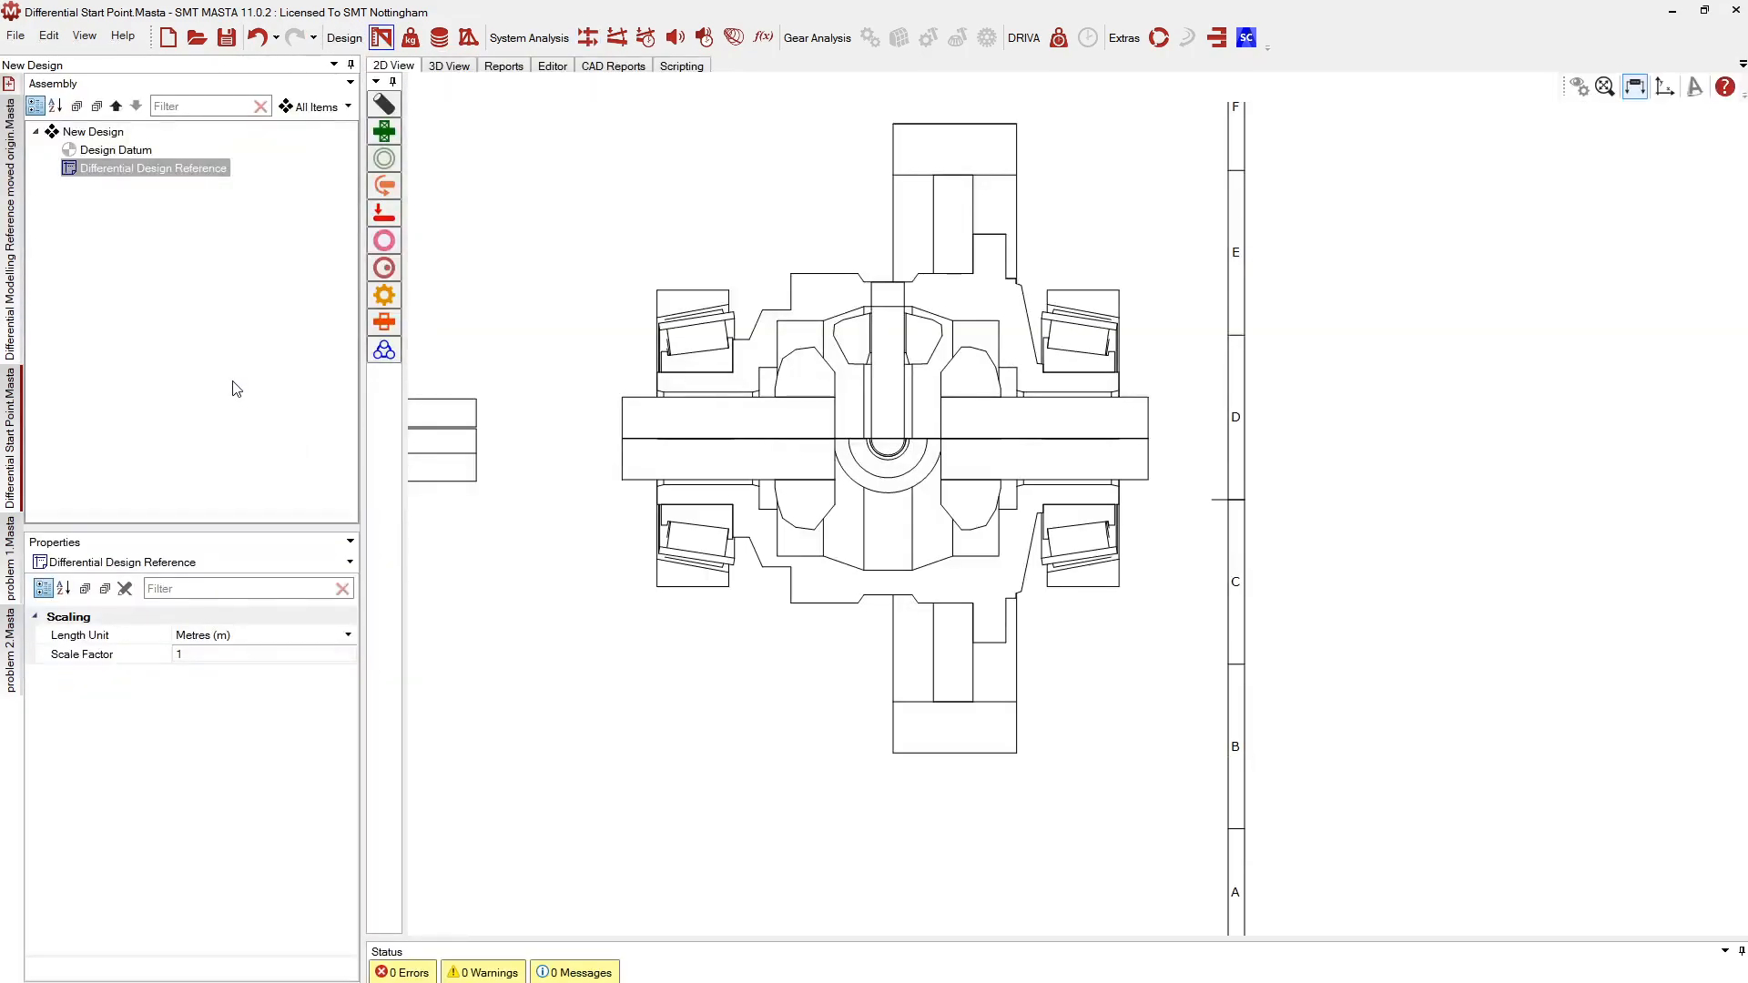
{"action": "scroll", "coordinate": [668, 374], "scroll_direction": "down", "scroll_amount": 3}
{"action": "middle_click_drag", "start_coordinate": [668, 374], "coordinate": [701, 385]}
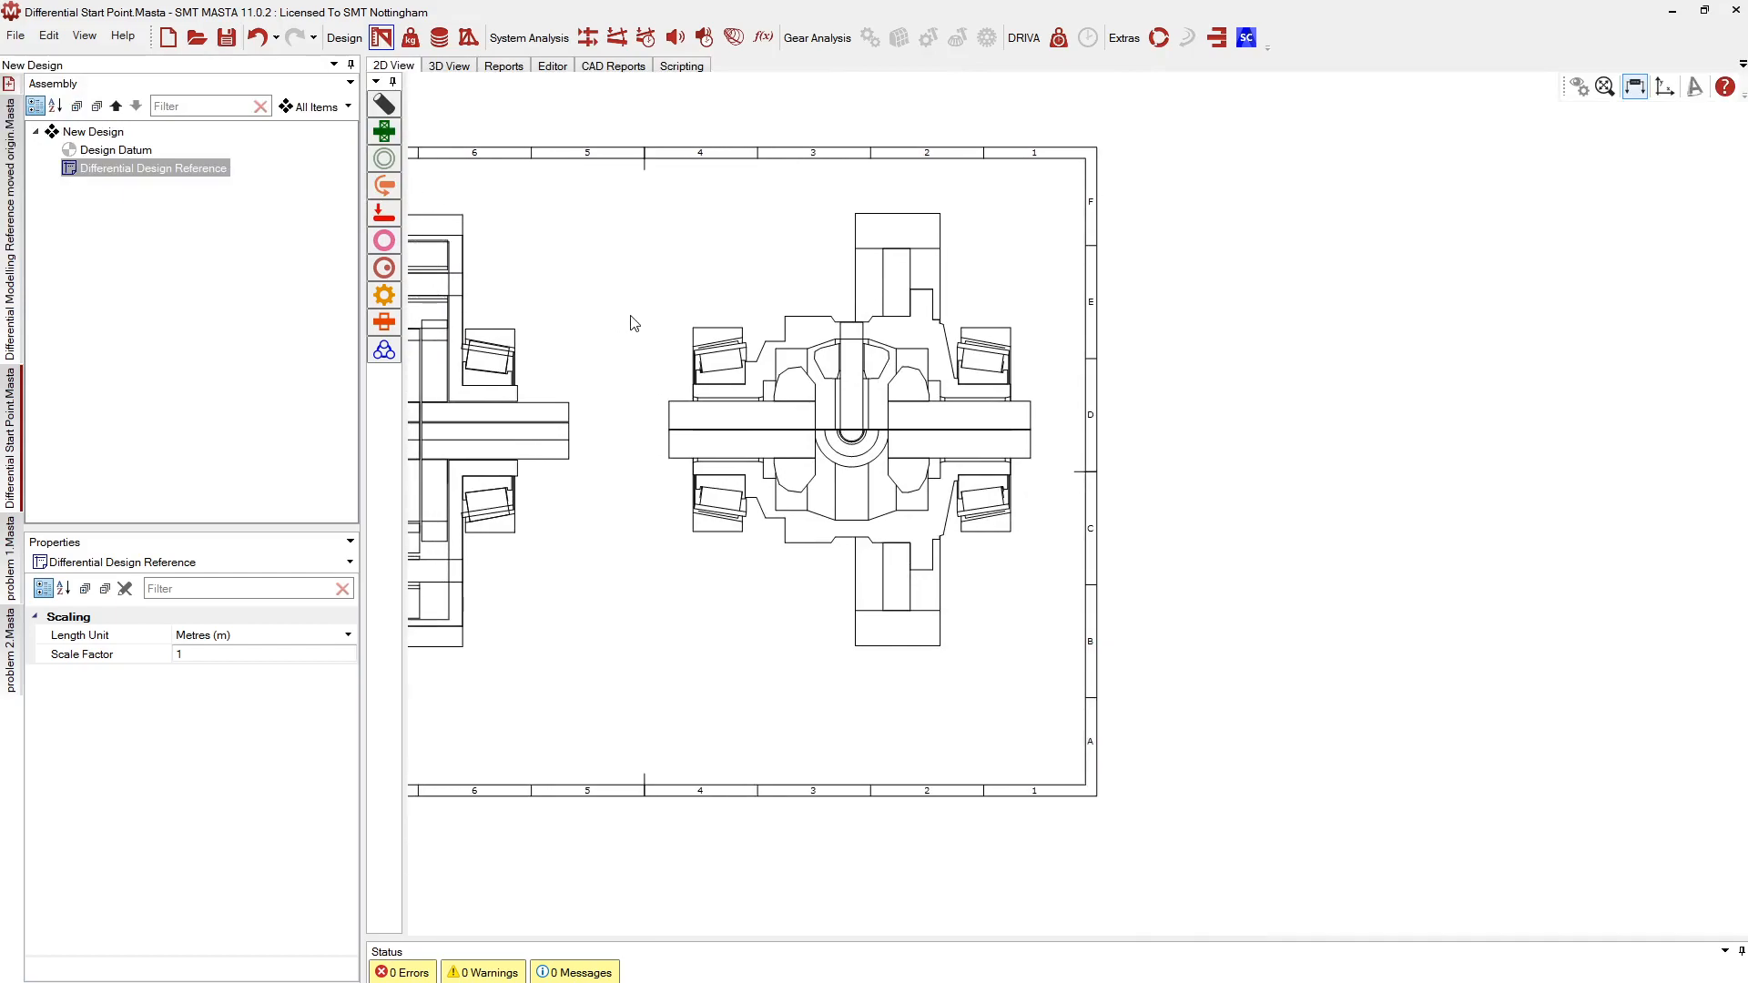
{"action": "left_click", "coordinate": [384, 104]}
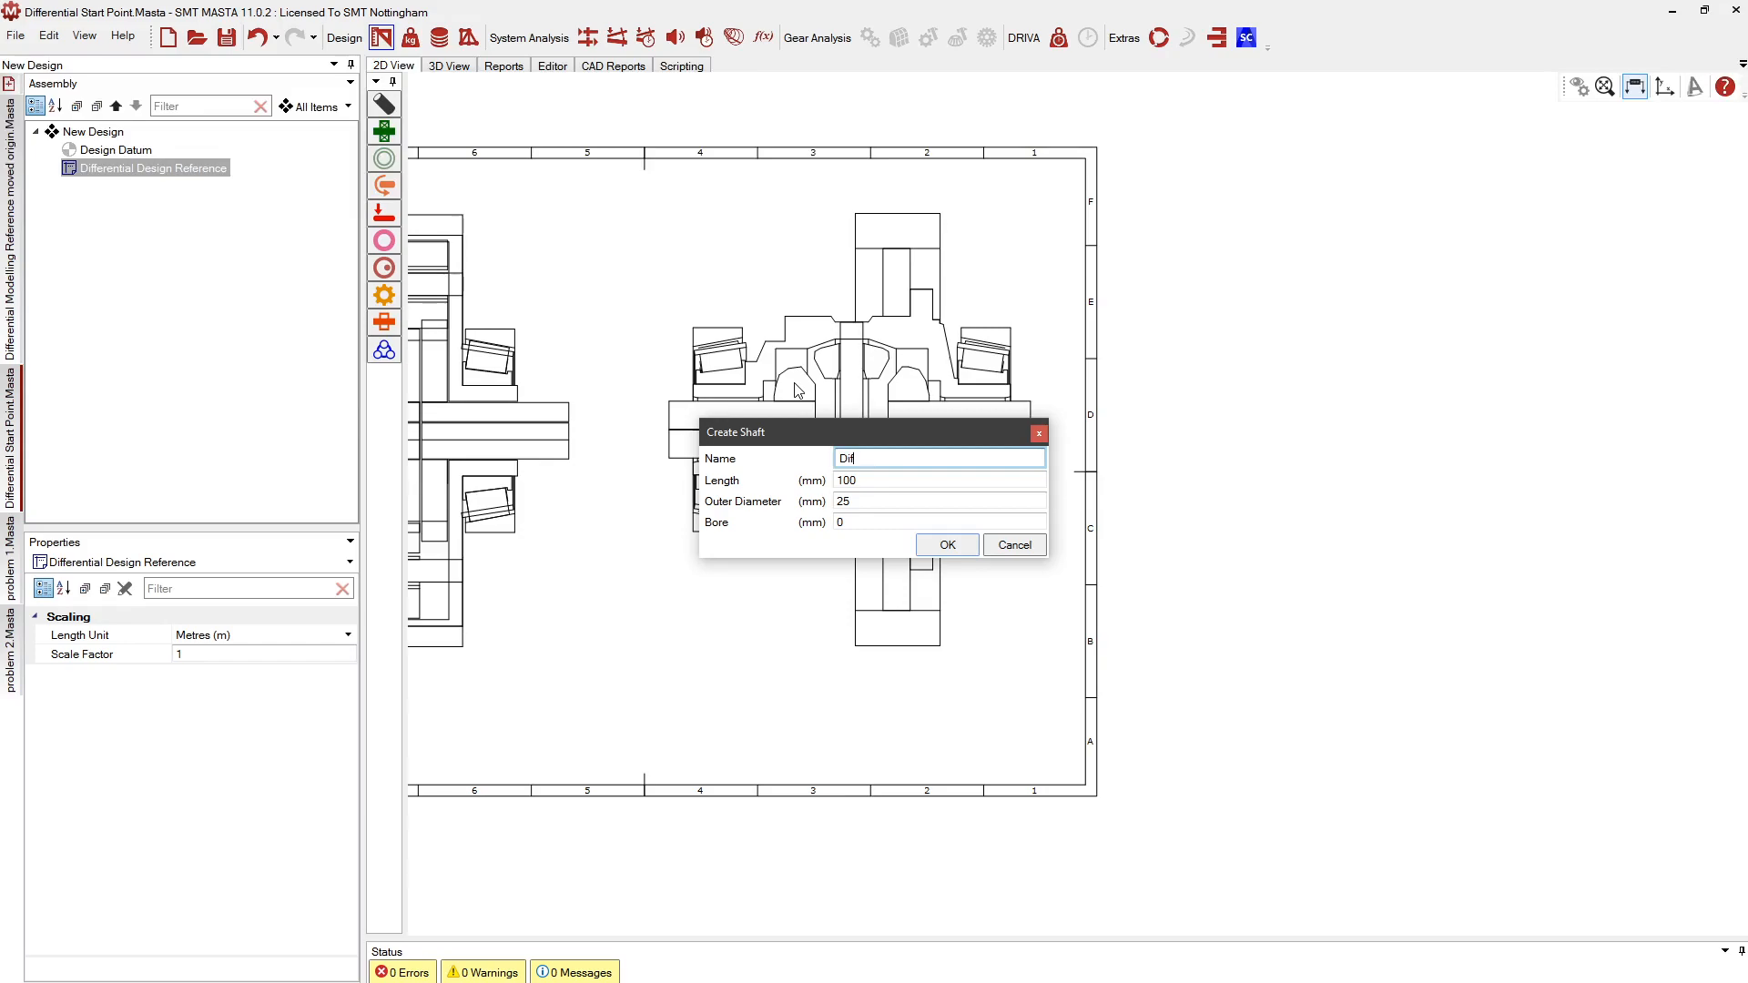
{"action": "type", "text": "Diff Shaft"}
{"action": "key", "text": "Return"}
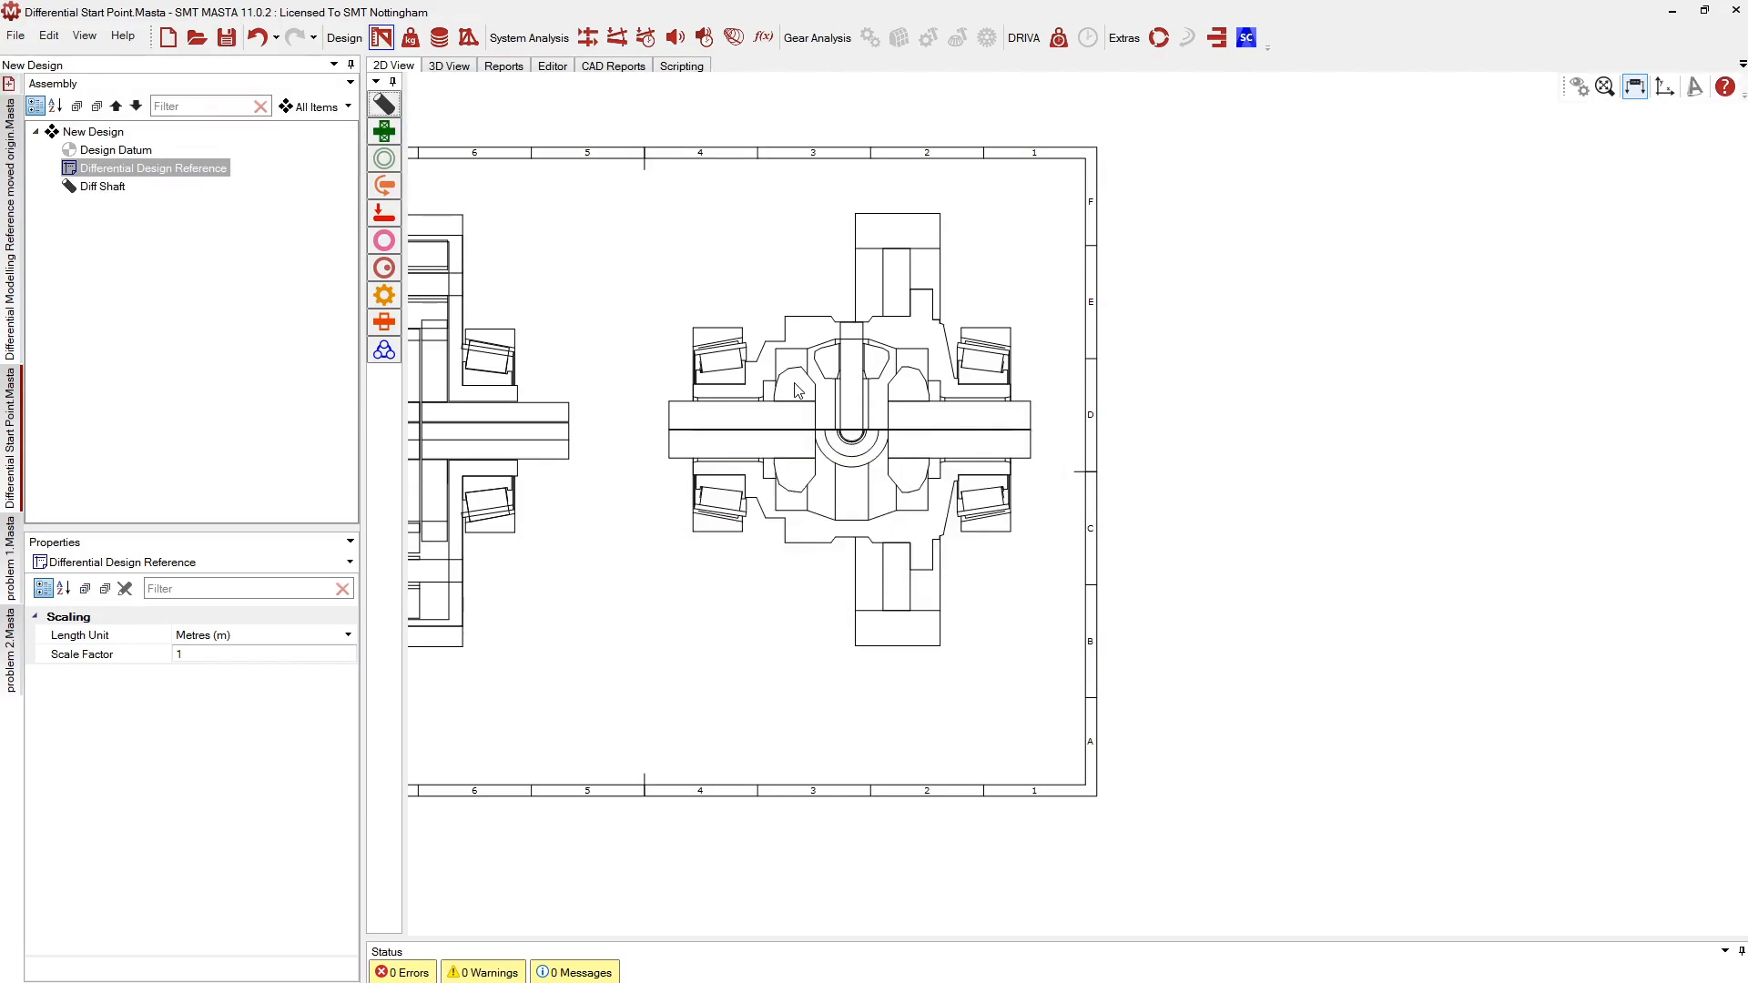
{"action": "left_click", "coordinate": [101, 187]}
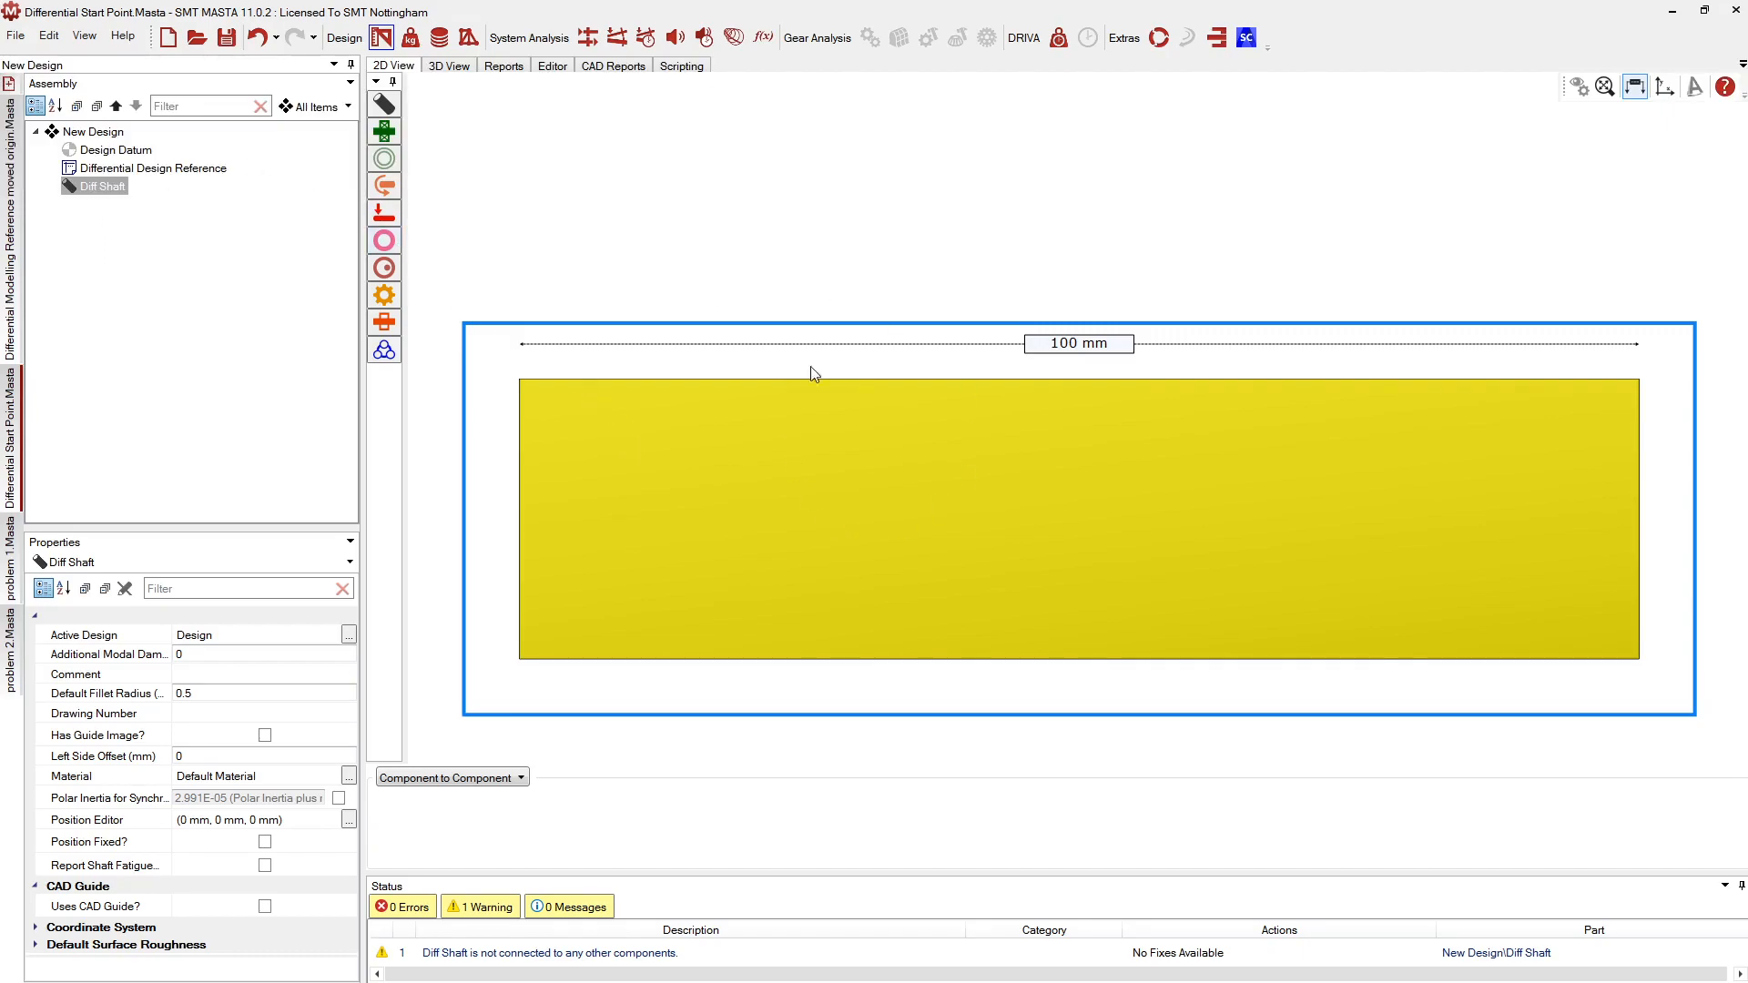
{"action": "scroll", "coordinate": [795, 391], "scroll_direction": "down", "scroll_amount": 2}
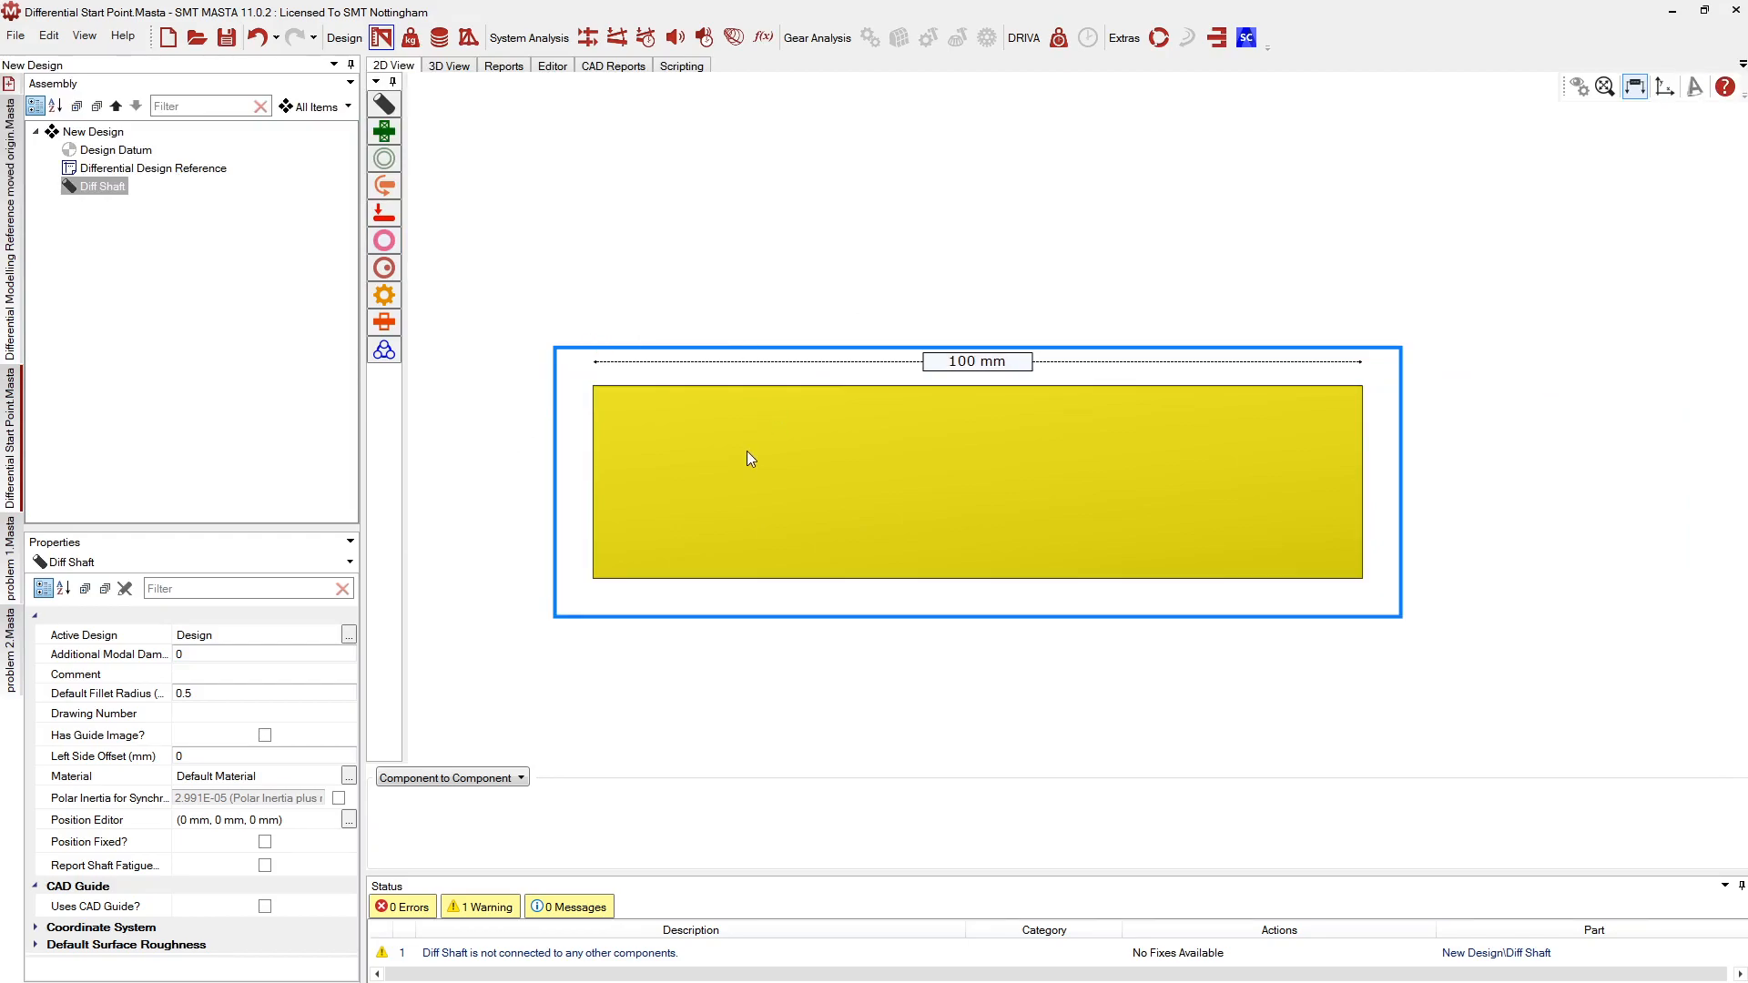
Turn on Uses CAD Guide for Diff Shaft with Differential Design Reference as the CAD model
{"action": "left_click", "coordinate": [265, 906]}
{"action": "left_click", "coordinate": [265, 906]}
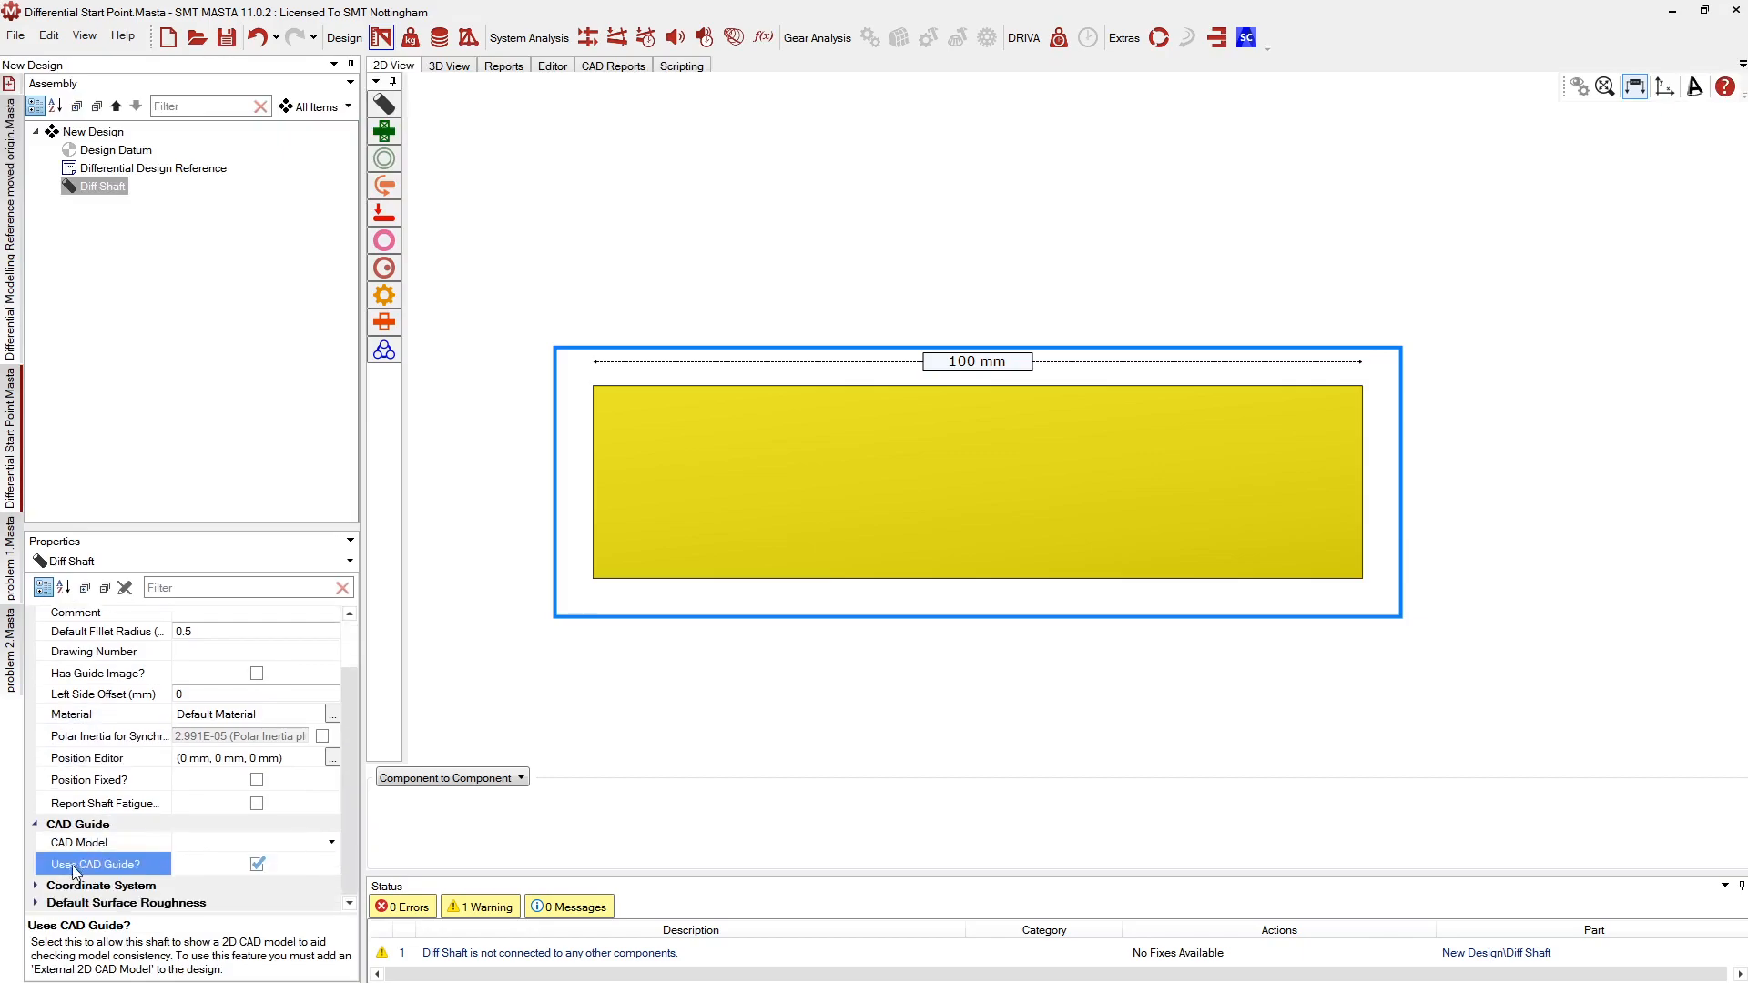
{"action": "left_click", "coordinate": [219, 844]}
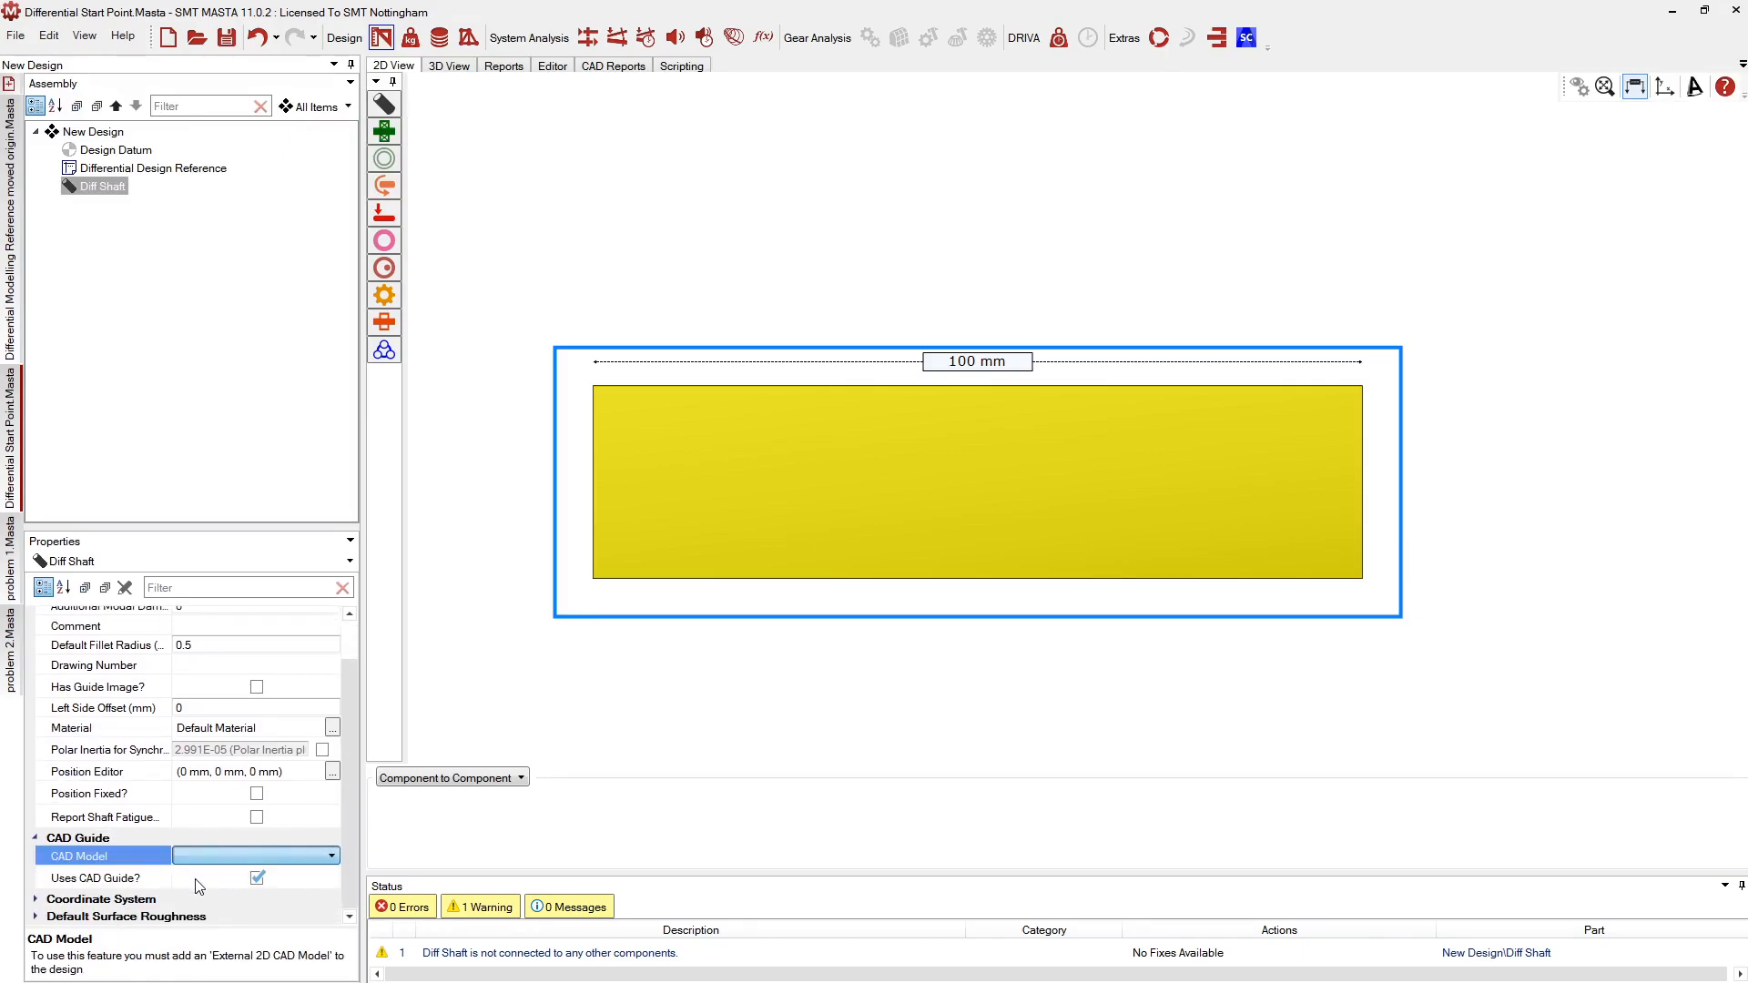
{"action": "left_click", "coordinate": [195, 880]}
{"action": "scroll", "coordinate": [630, 622], "scroll_direction": "down", "scroll_amount": 5}
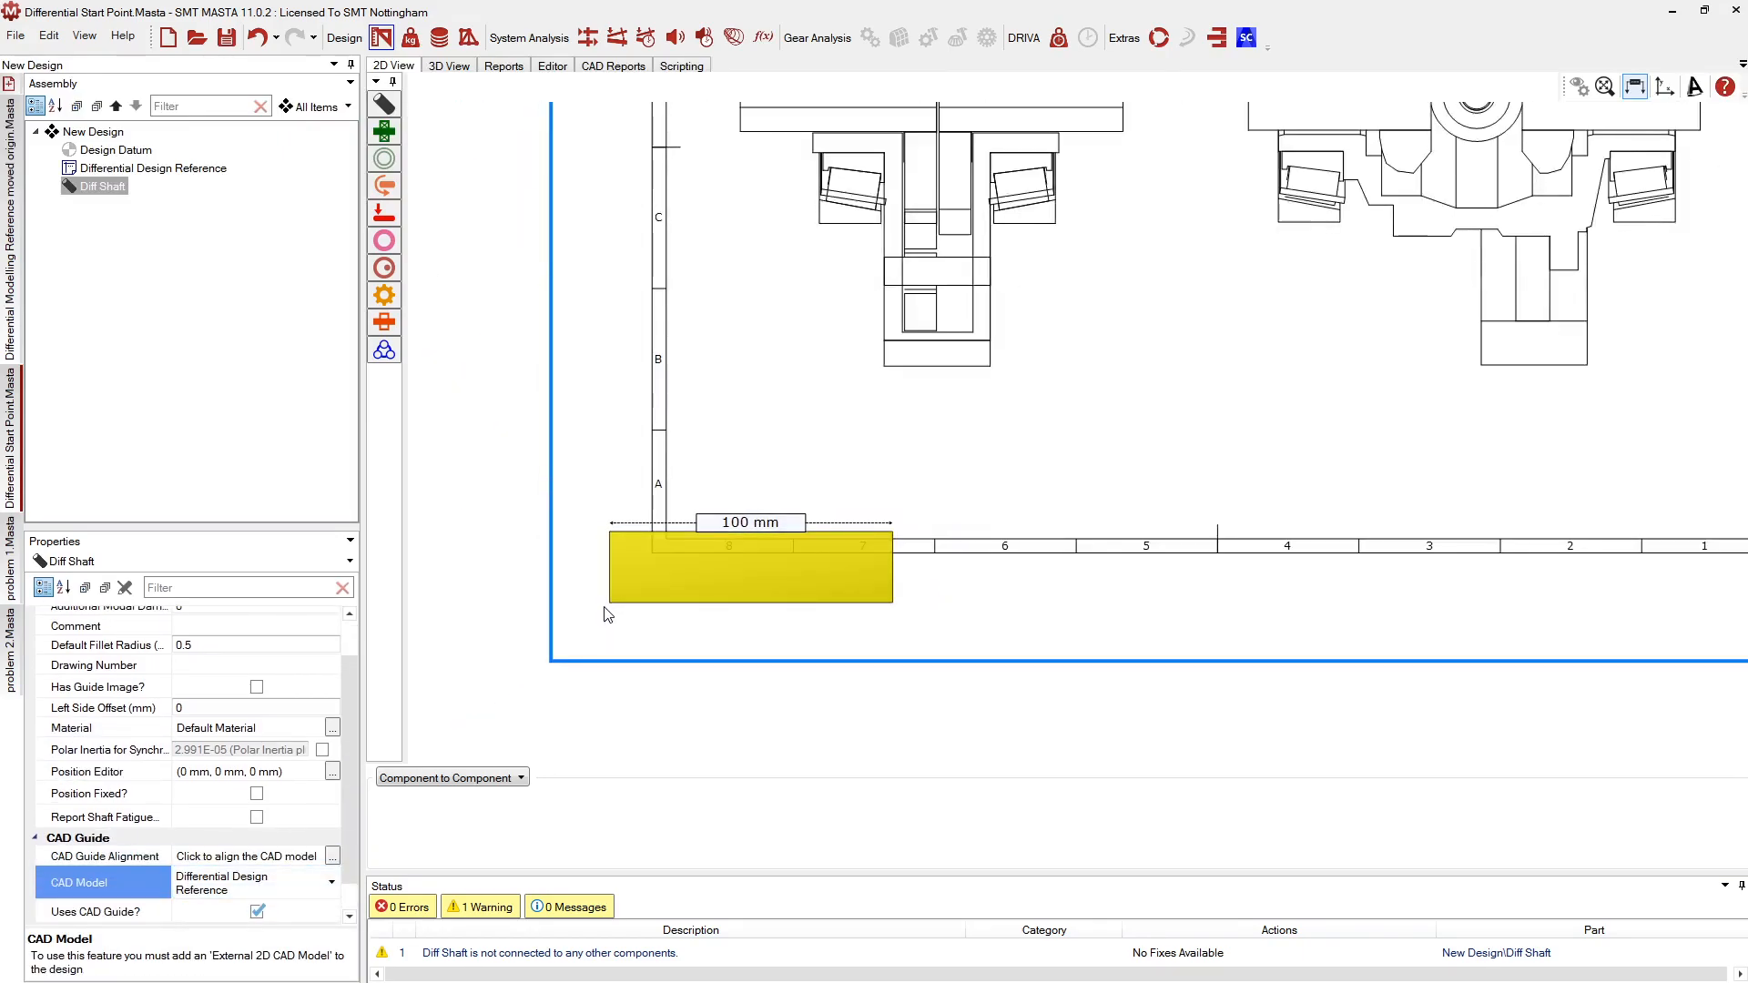
{"action": "middle_click_drag", "start_coordinate": [733, 279], "coordinate": [726, 394]}
{"action": "left_click", "coordinate": [330, 858]}
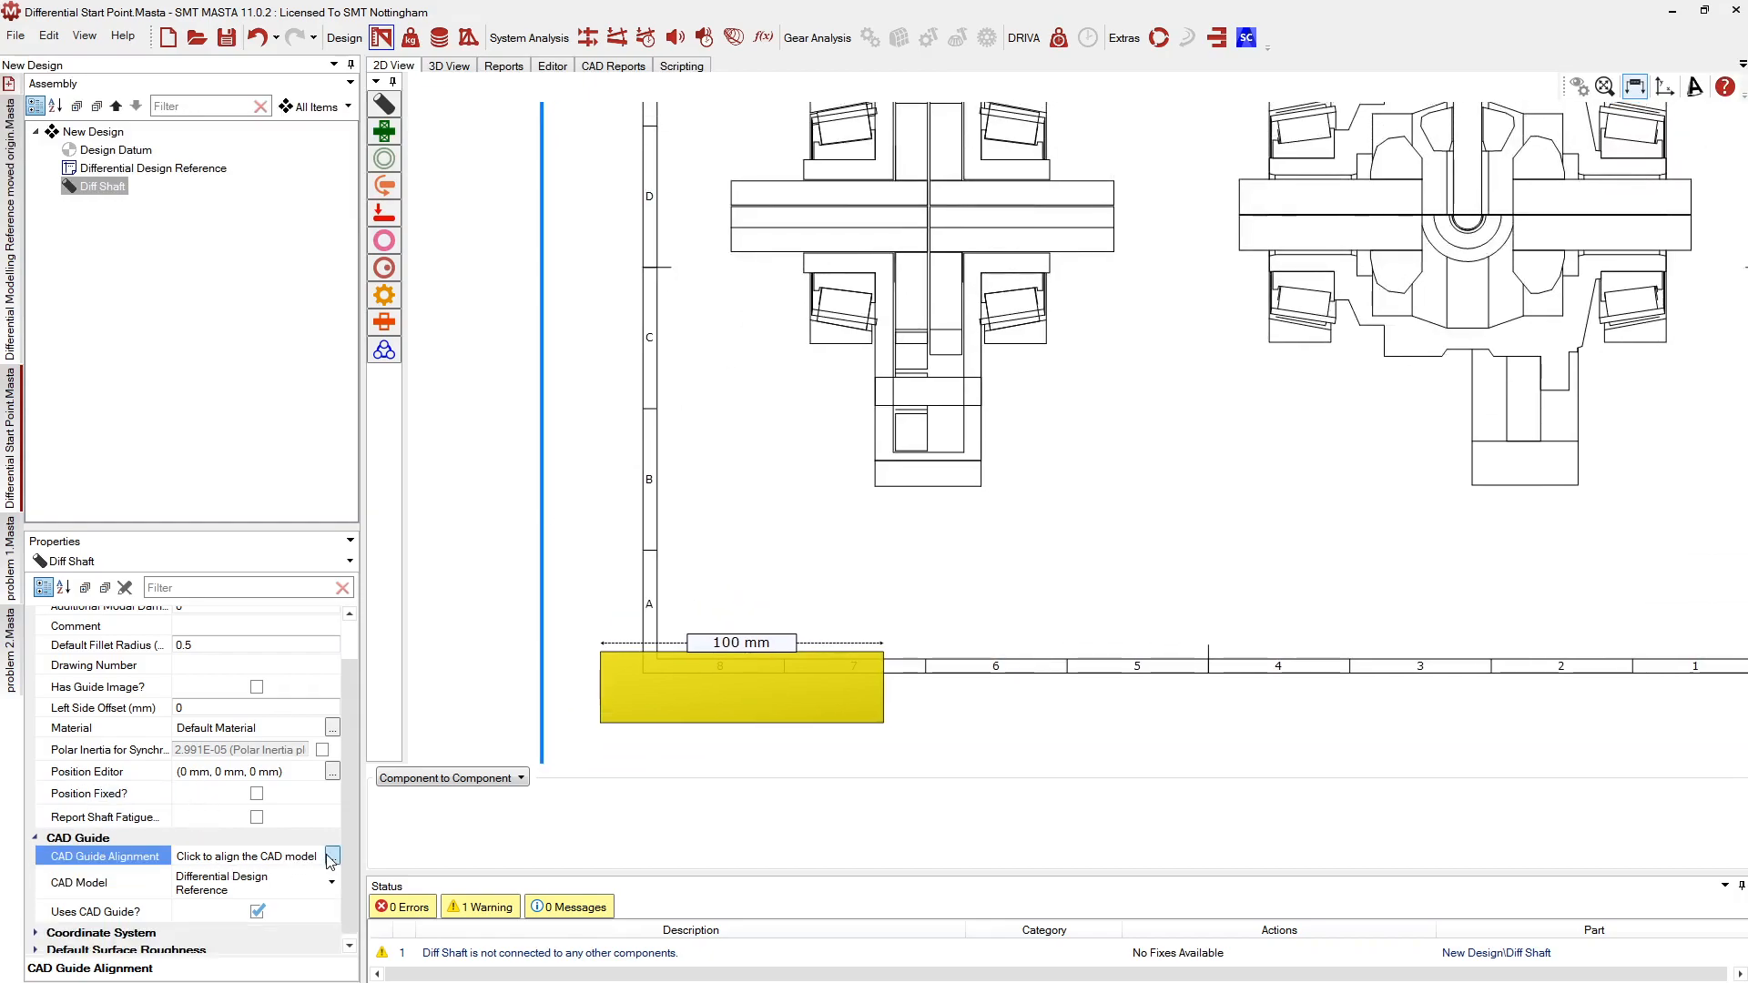
{"action": "left_click", "coordinate": [332, 857]}
{"action": "scroll", "coordinate": [728, 291], "scroll_direction": "up", "scroll_amount": 5}
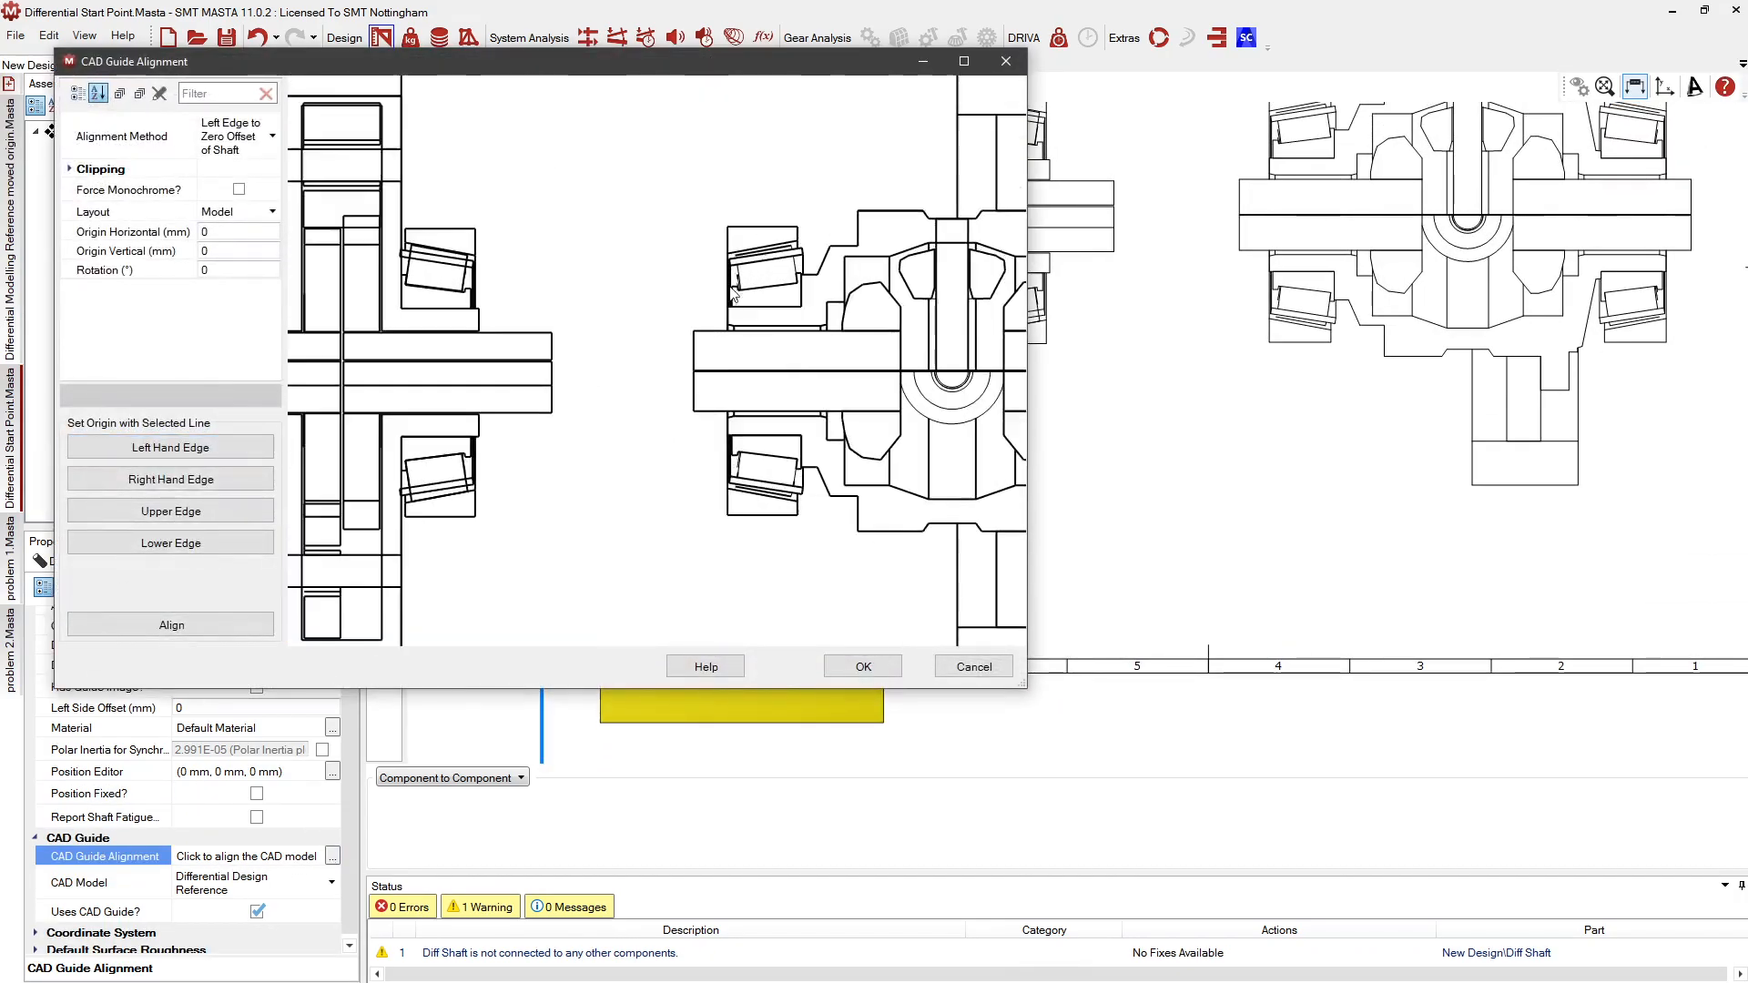
Assign the drawing's left, right and upper shaft edges in the CAD Guide Alignment preview
{"action": "scroll", "coordinate": [728, 291], "scroll_direction": "up", "scroll_amount": 4}
{"action": "left_click", "coordinate": [711, 330]}
{"action": "left_click", "coordinate": [81, 448]}
{"action": "left_click", "coordinate": [782, 290]}
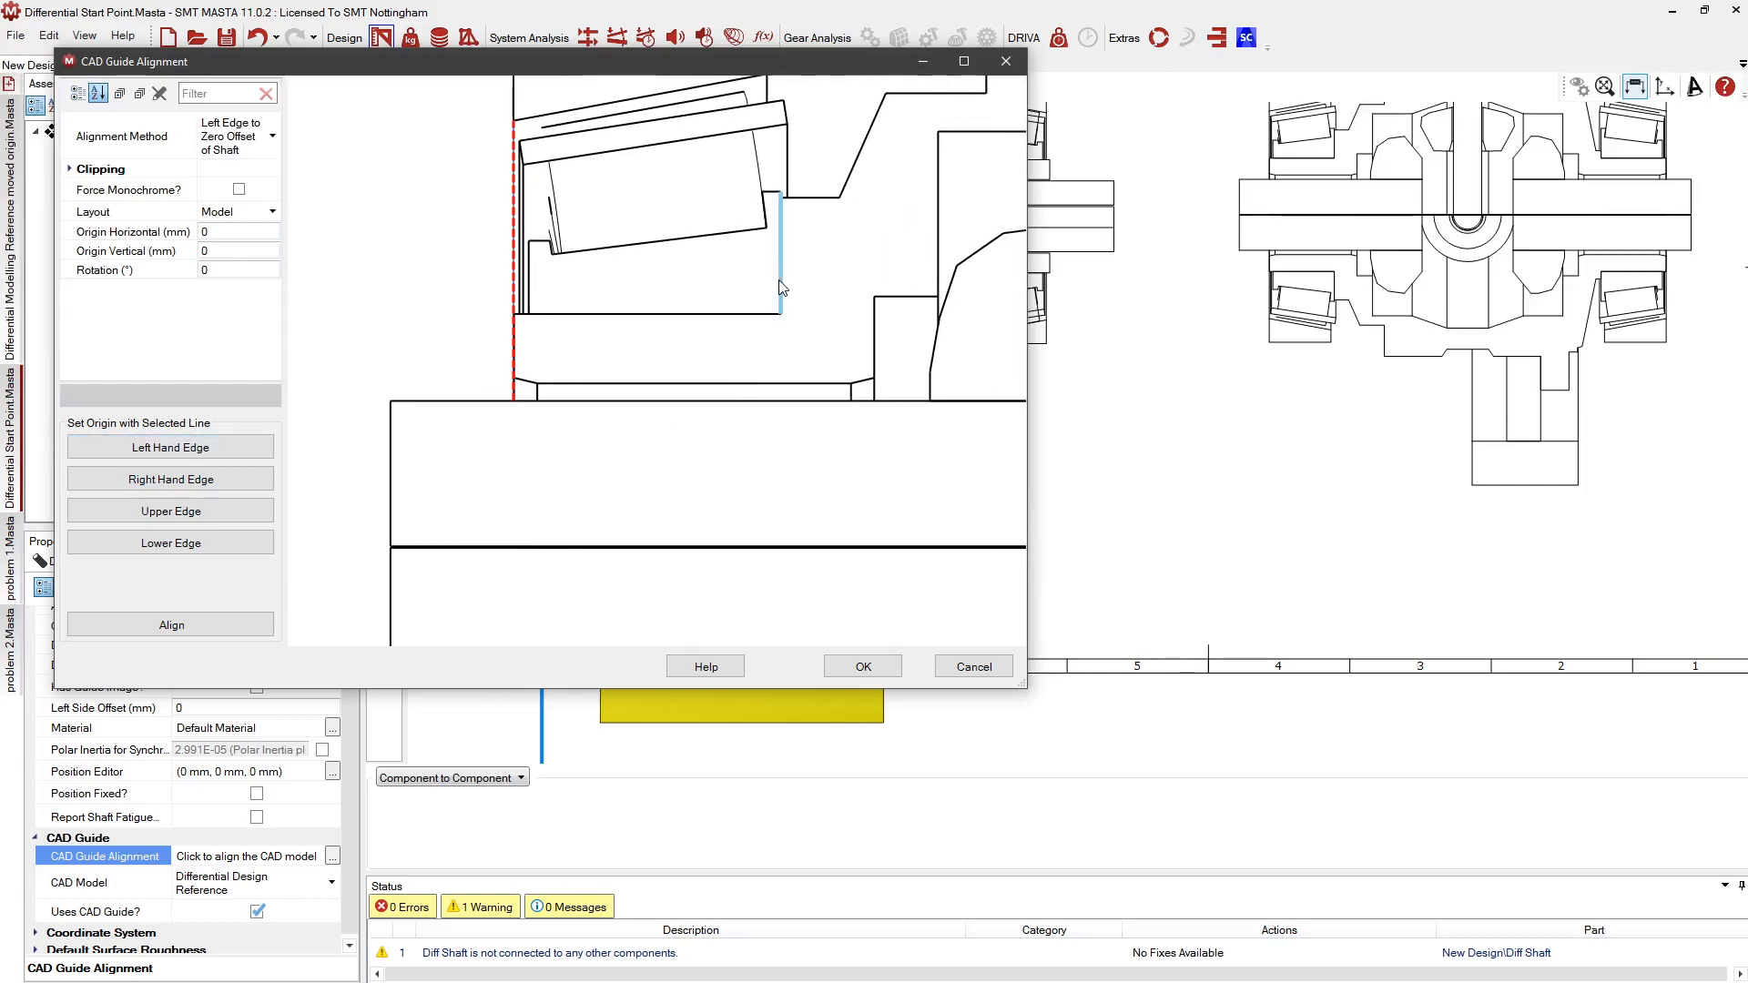
{"action": "left_click", "coordinate": [182, 479]}
{"action": "left_click", "coordinate": [565, 386]}
{"action": "left_click", "coordinate": [208, 512]}
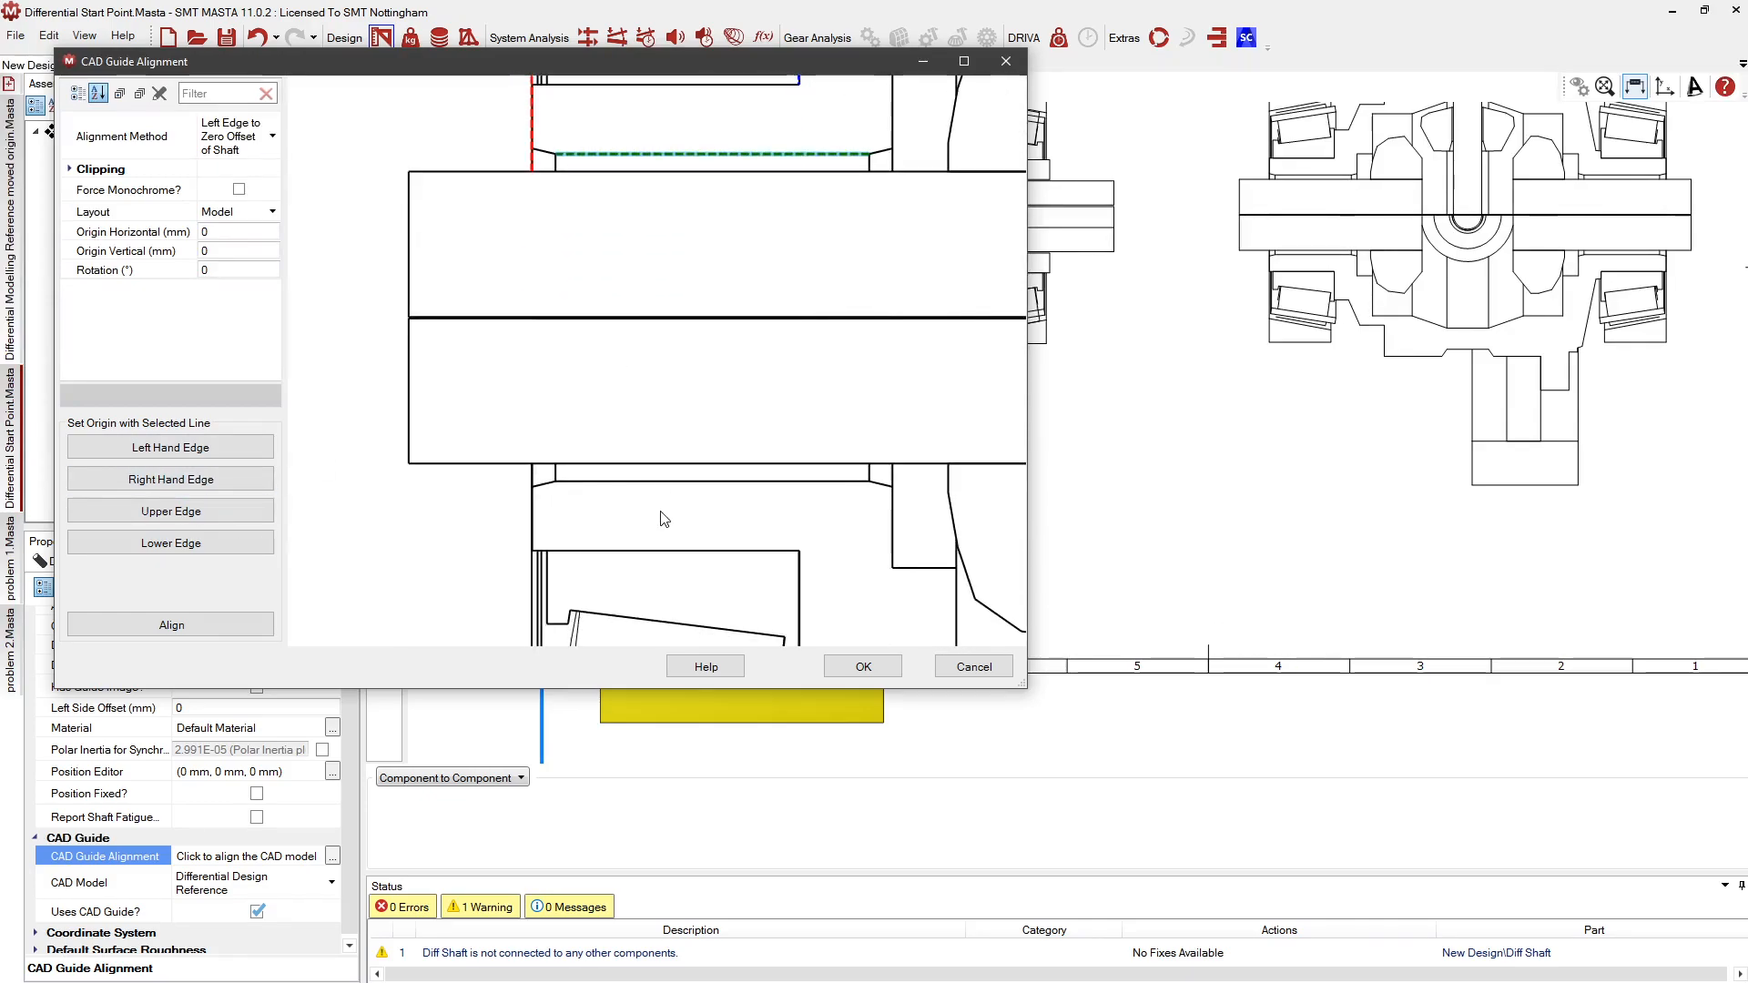
Use the lower horizontal line as the origin edge, align the drawing and confirm
{"action": "left_click", "coordinate": [657, 483]}
{"action": "left_click", "coordinate": [145, 543]}
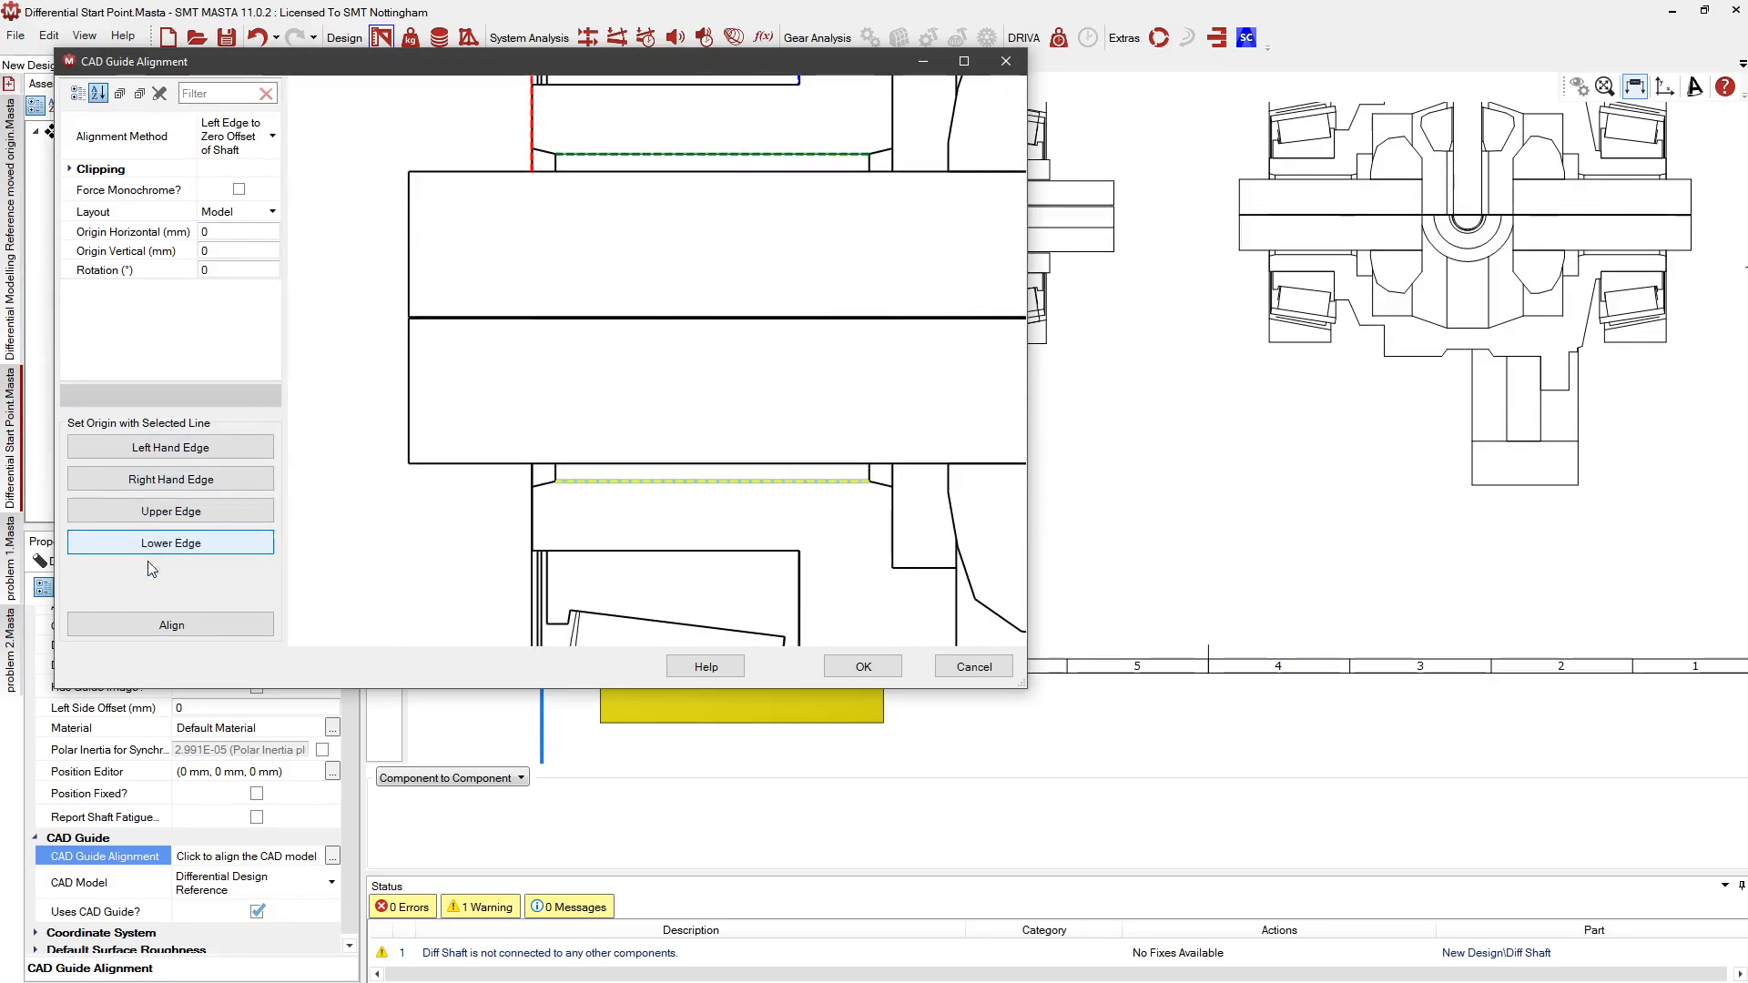
{"action": "left_click", "coordinate": [157, 628]}
{"action": "left_click", "coordinate": [863, 666]}
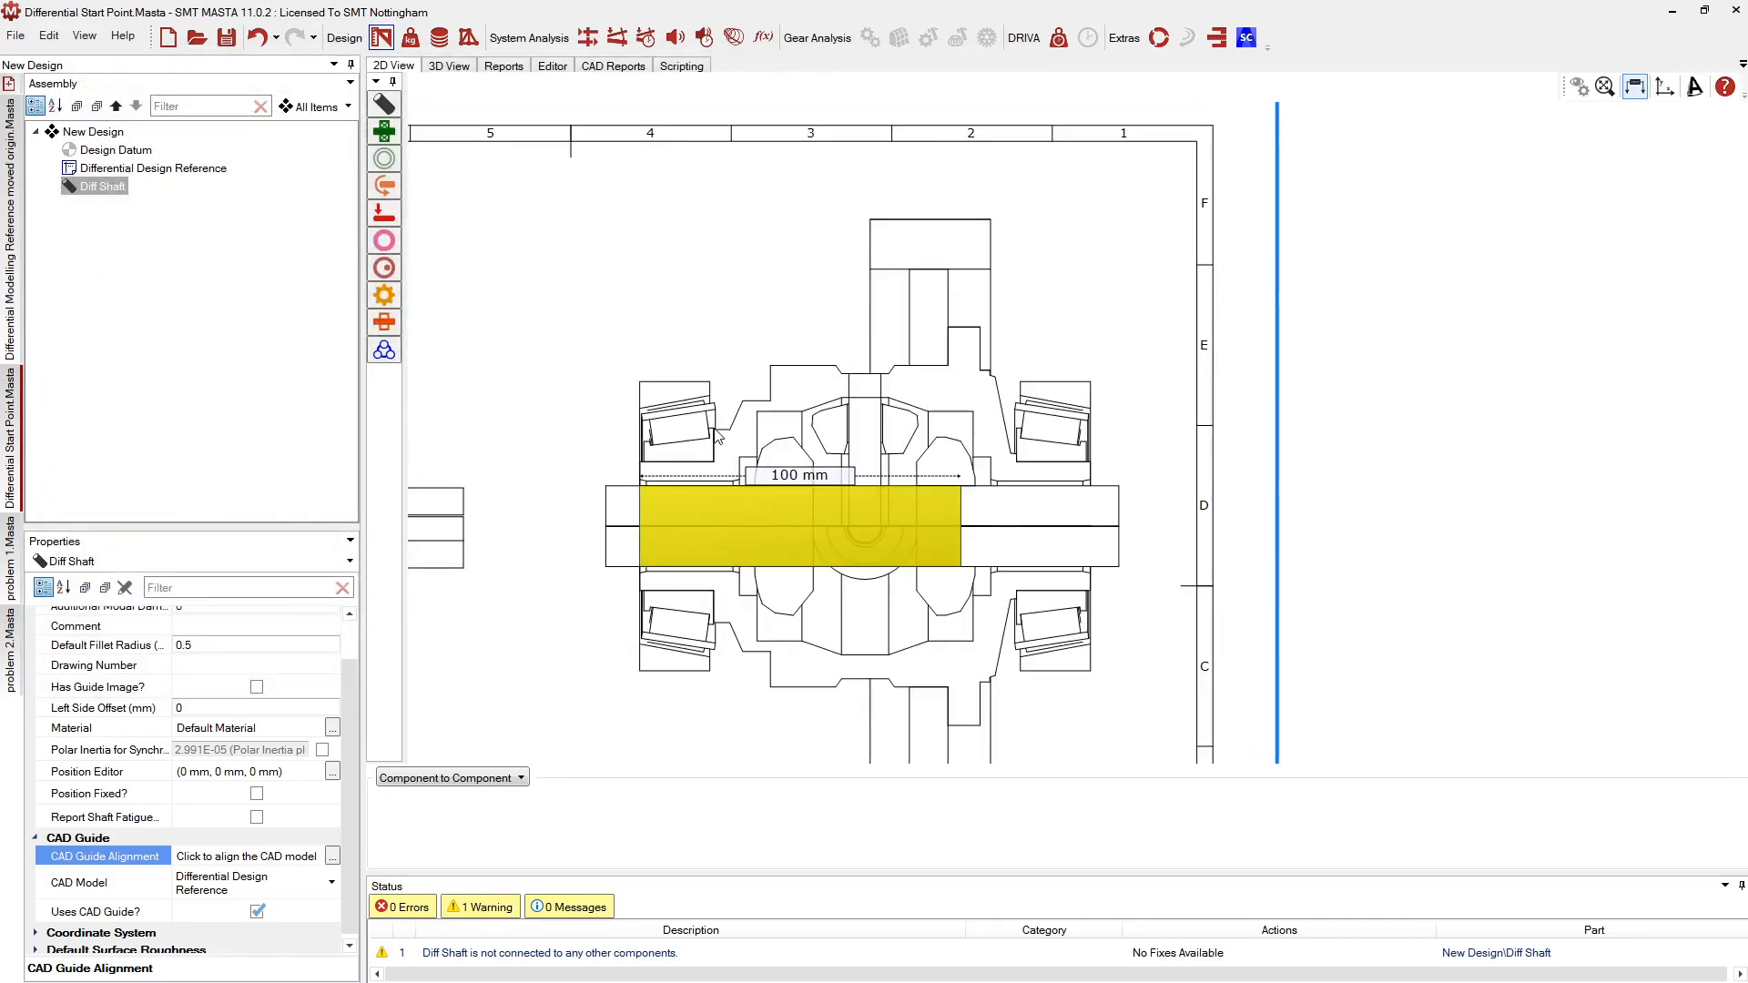
In the shaft profile editor, trace outer sections at 40.1, 78.1, 100.1 and 95.1 mm diameter
{"action": "right_click", "coordinate": [795, 515]}
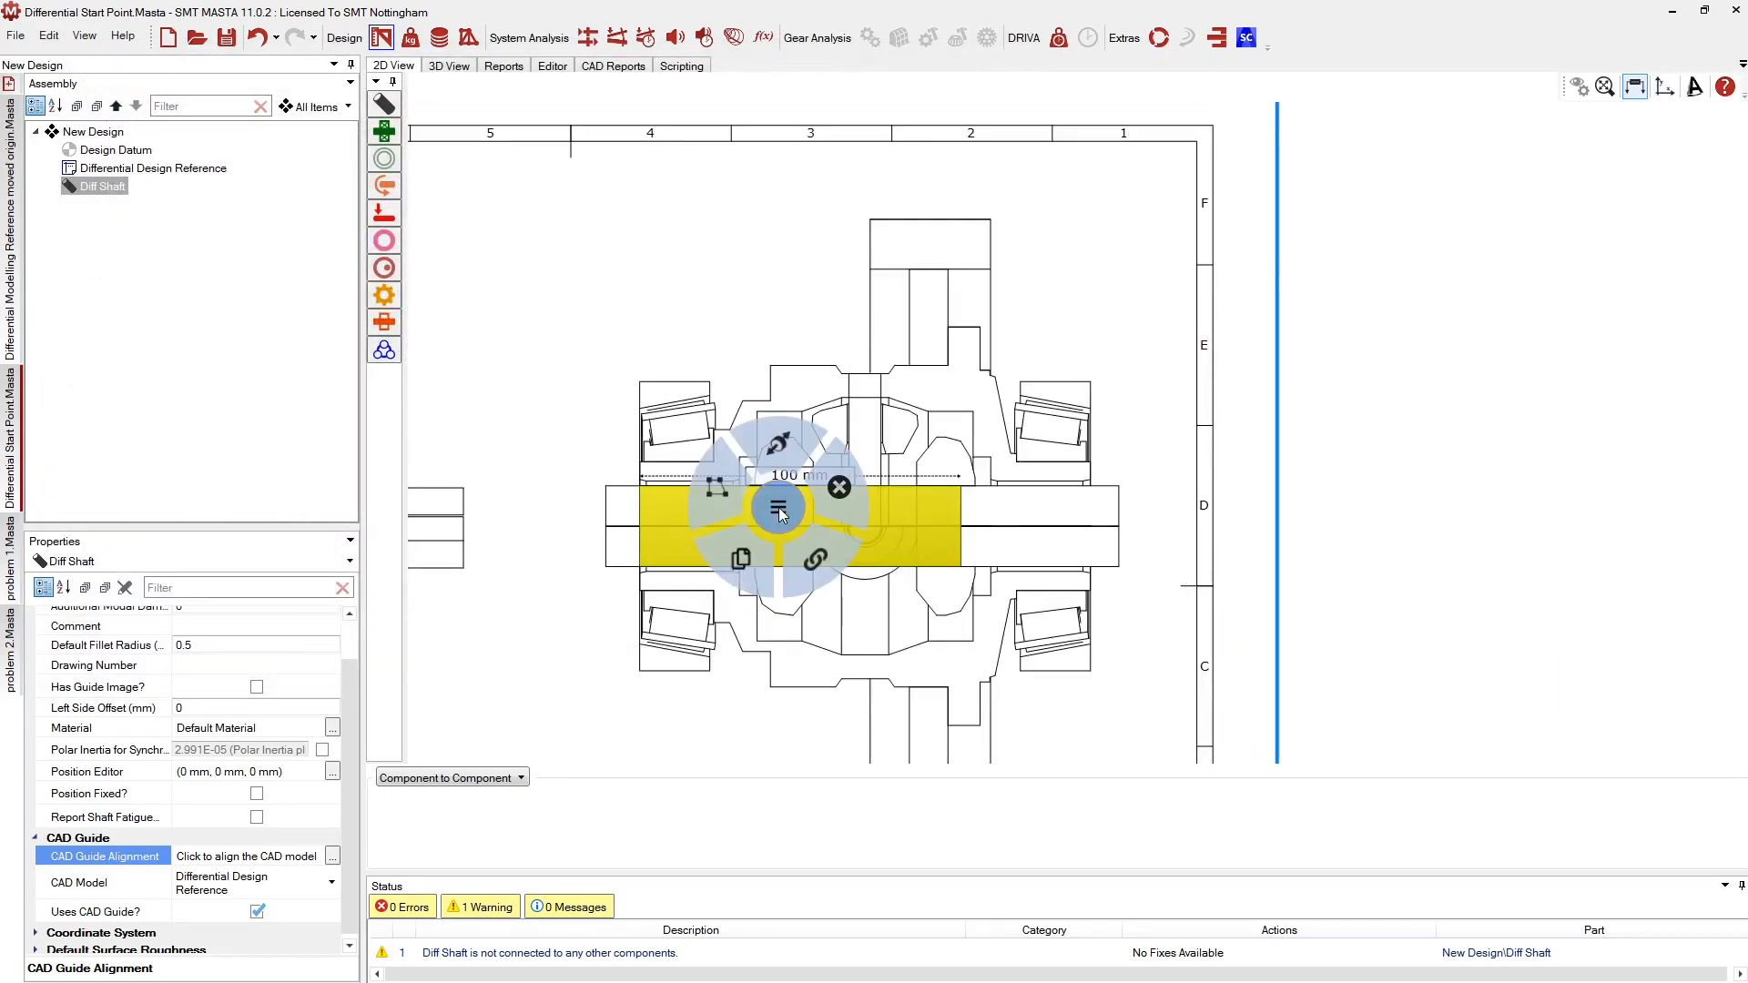
{"action": "left_click", "coordinate": [707, 482]}
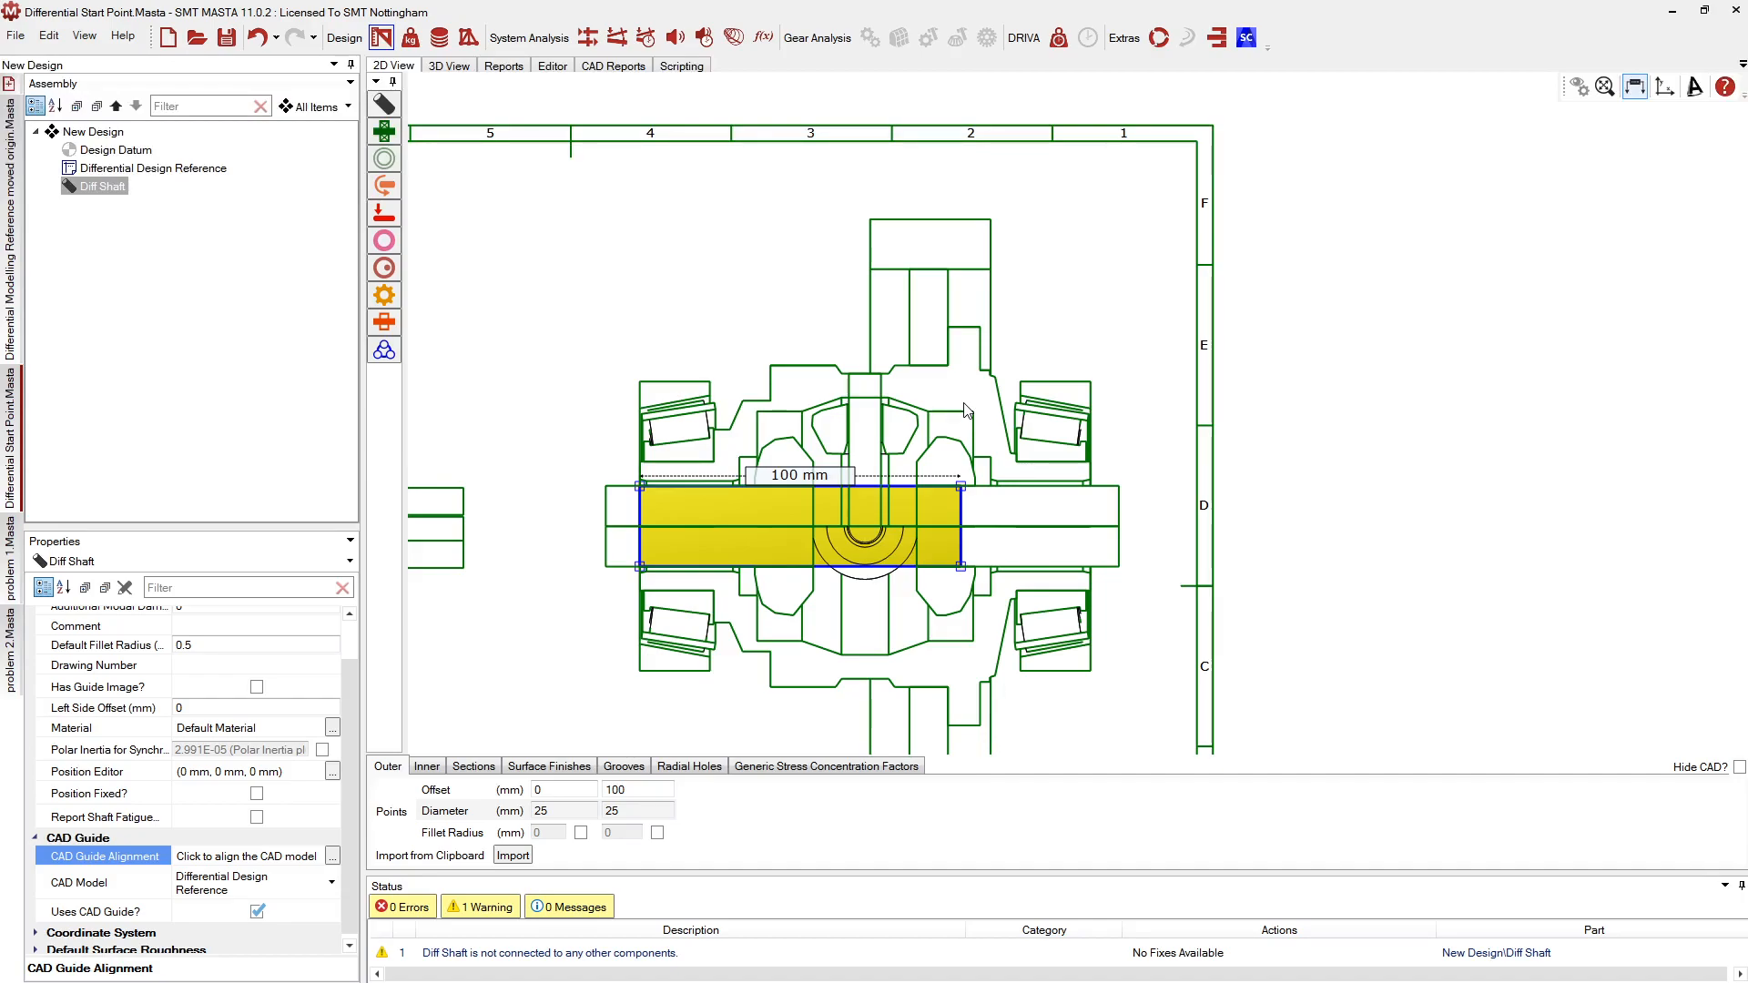
{"action": "scroll", "coordinate": [637, 455], "scroll_direction": "up", "scroll_amount": 6}
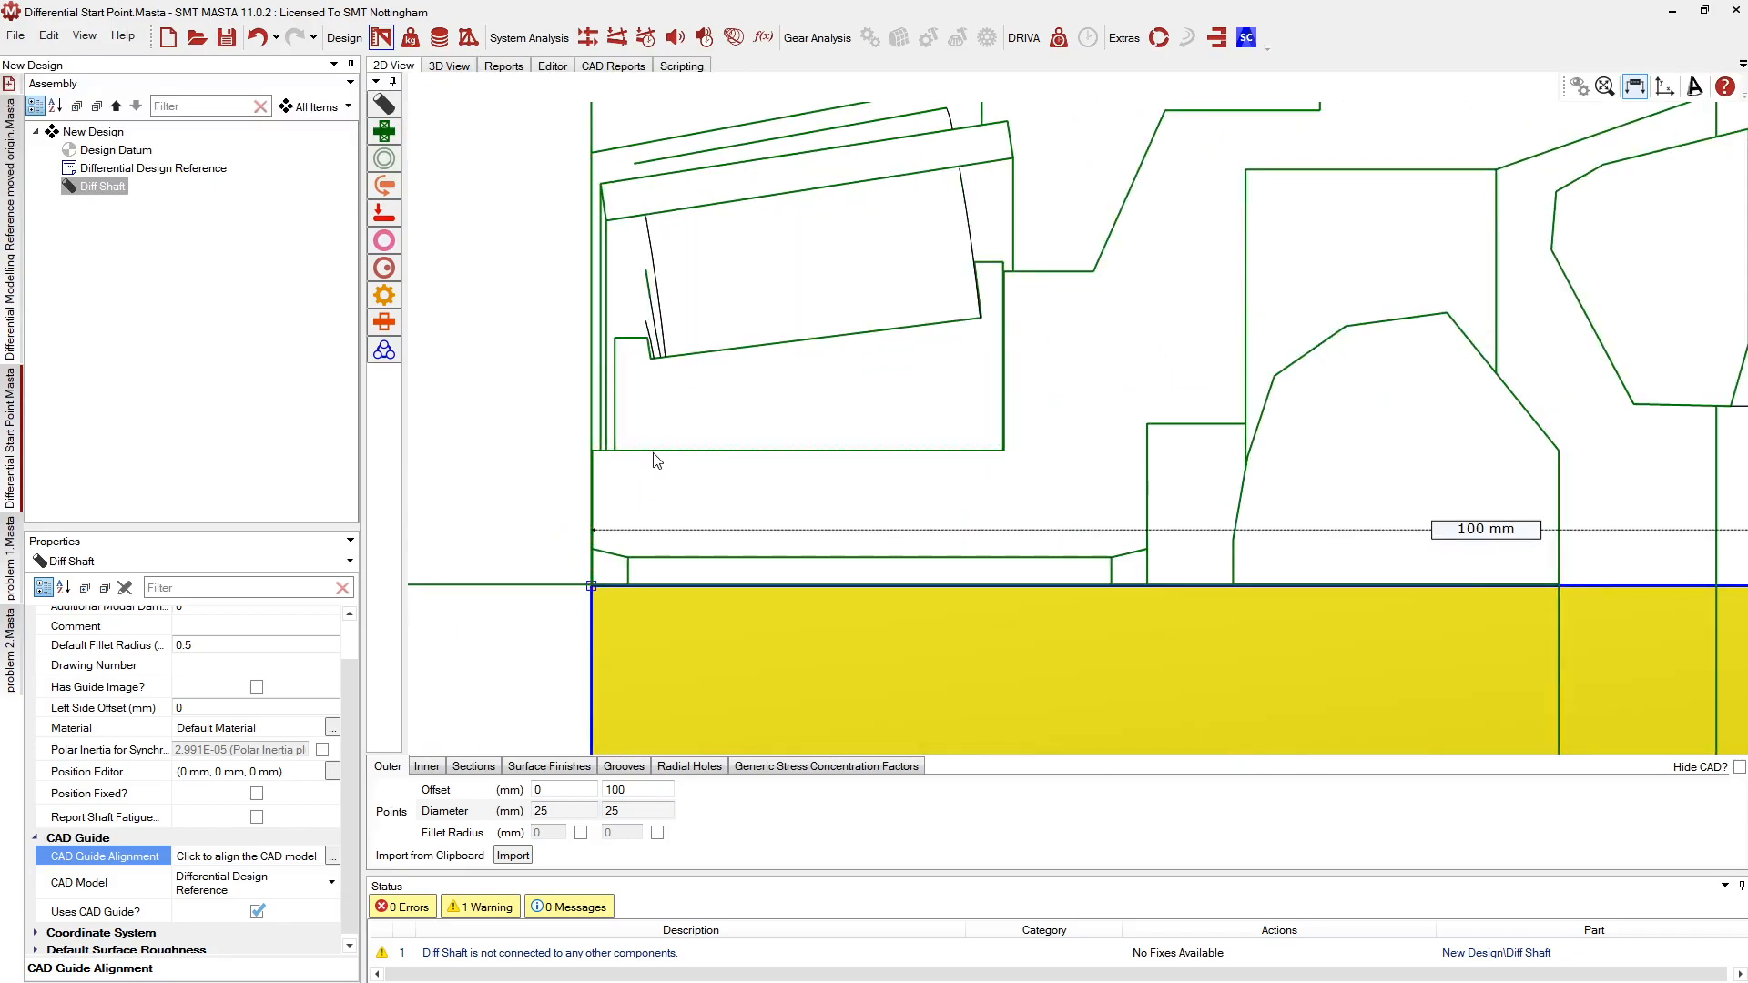
{"action": "left_click", "coordinate": [598, 446]}
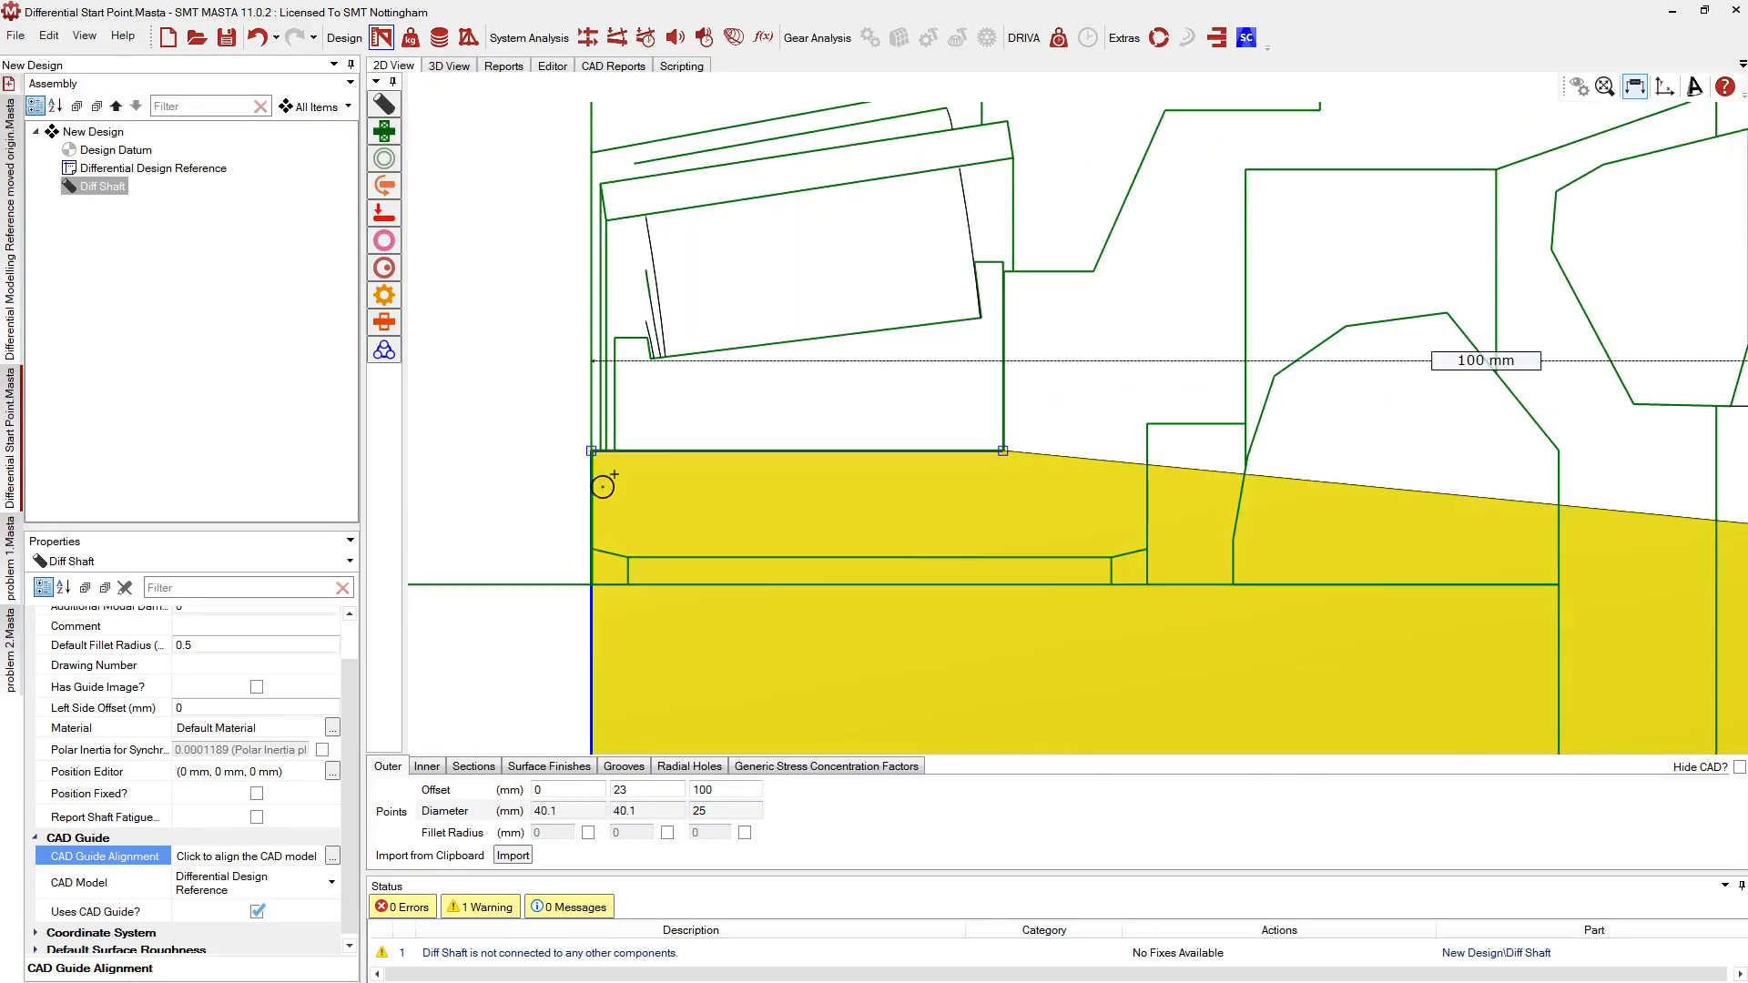
{"action": "scroll", "coordinate": [663, 523], "scroll_direction": "down", "scroll_amount": 3}
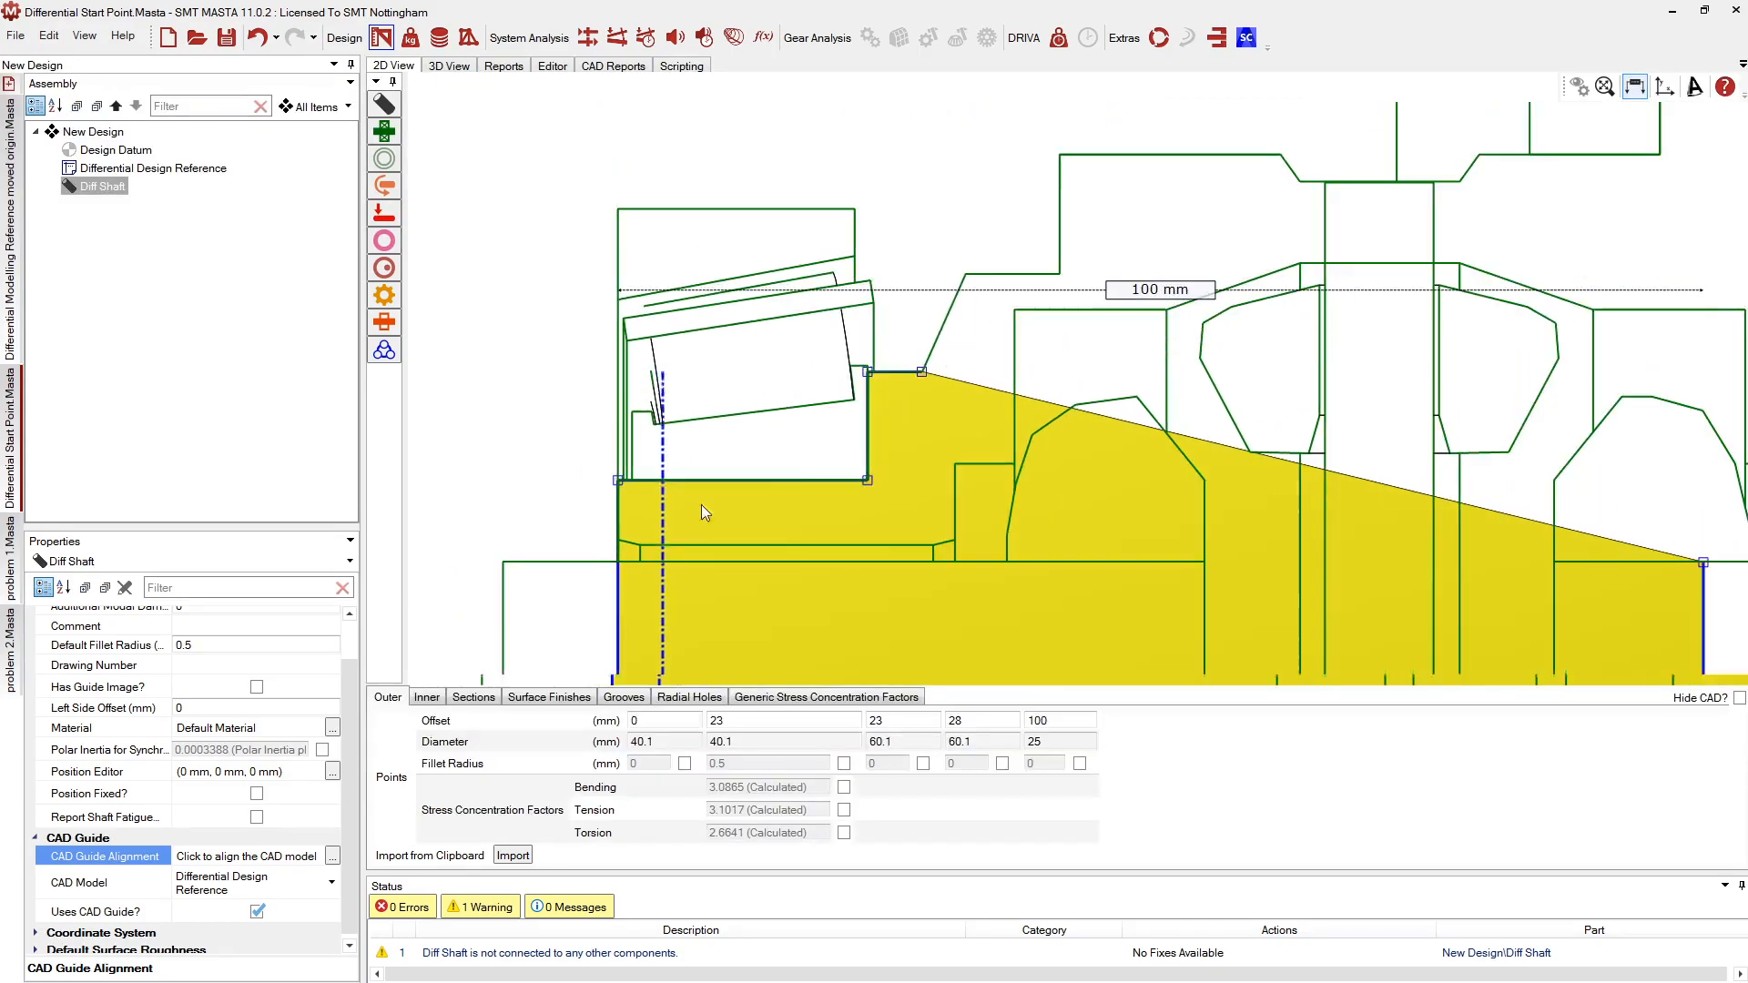
{"action": "left_click", "coordinate": [1056, 265]}
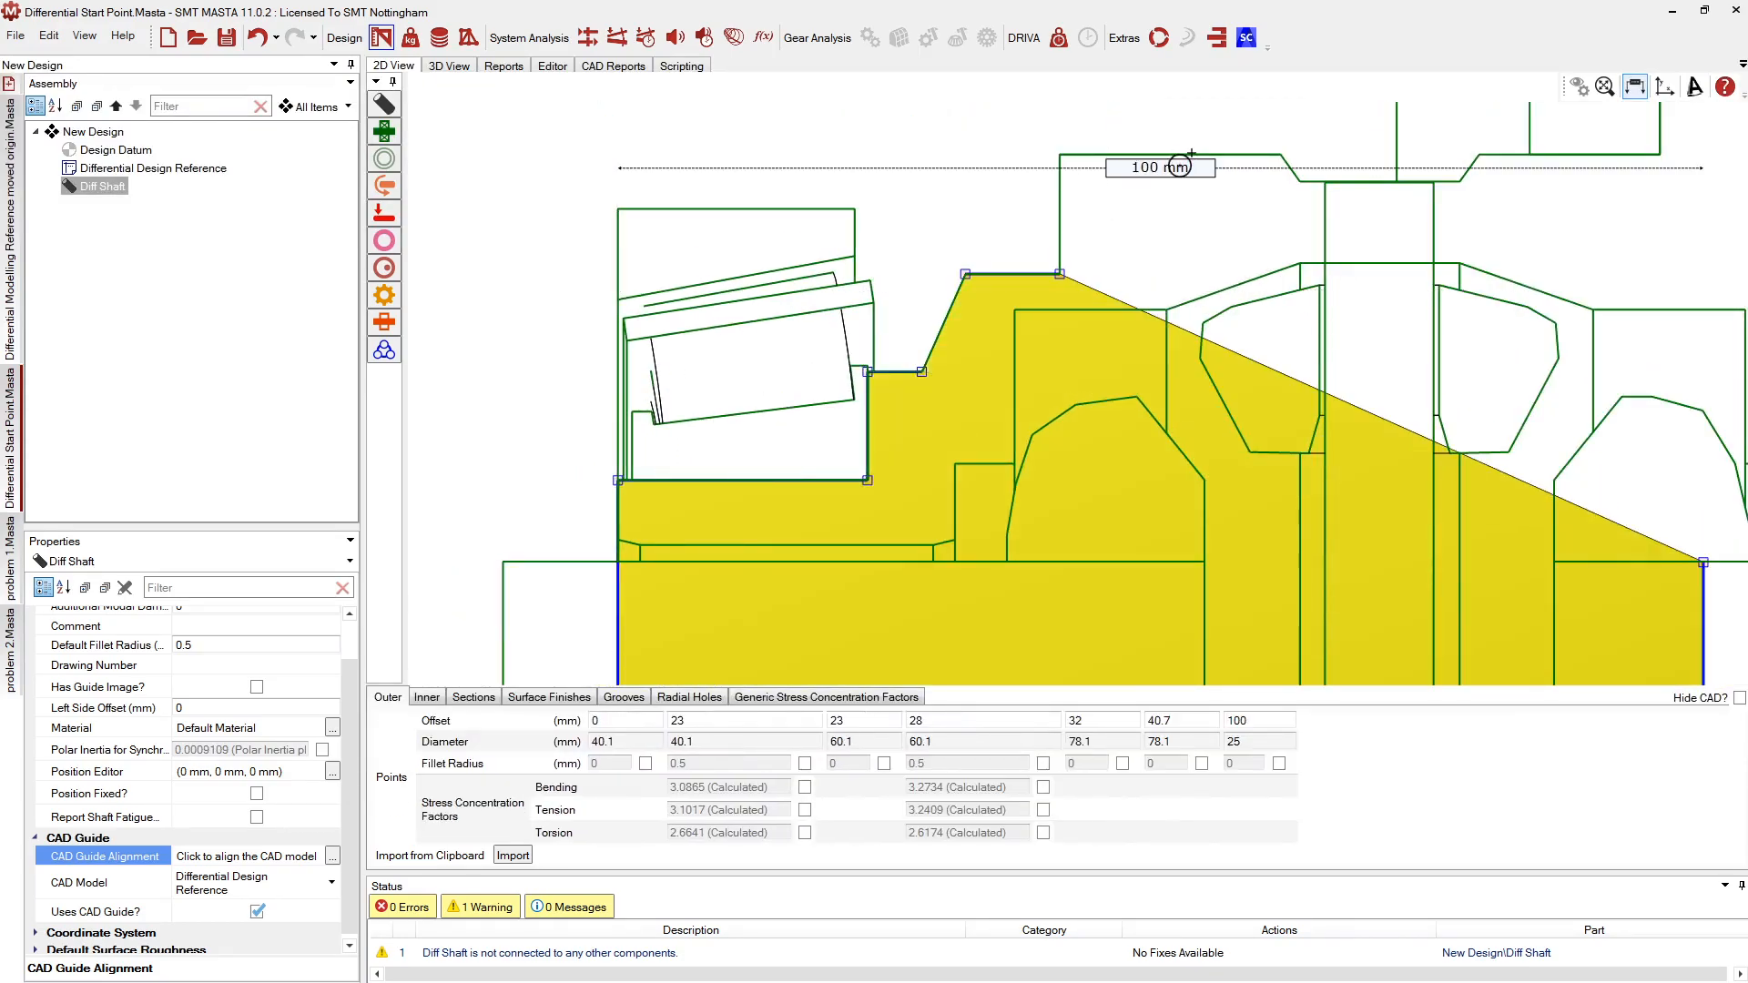
{"action": "left_click", "coordinate": [1283, 162]}
{"action": "left_click", "coordinate": [1314, 169]}
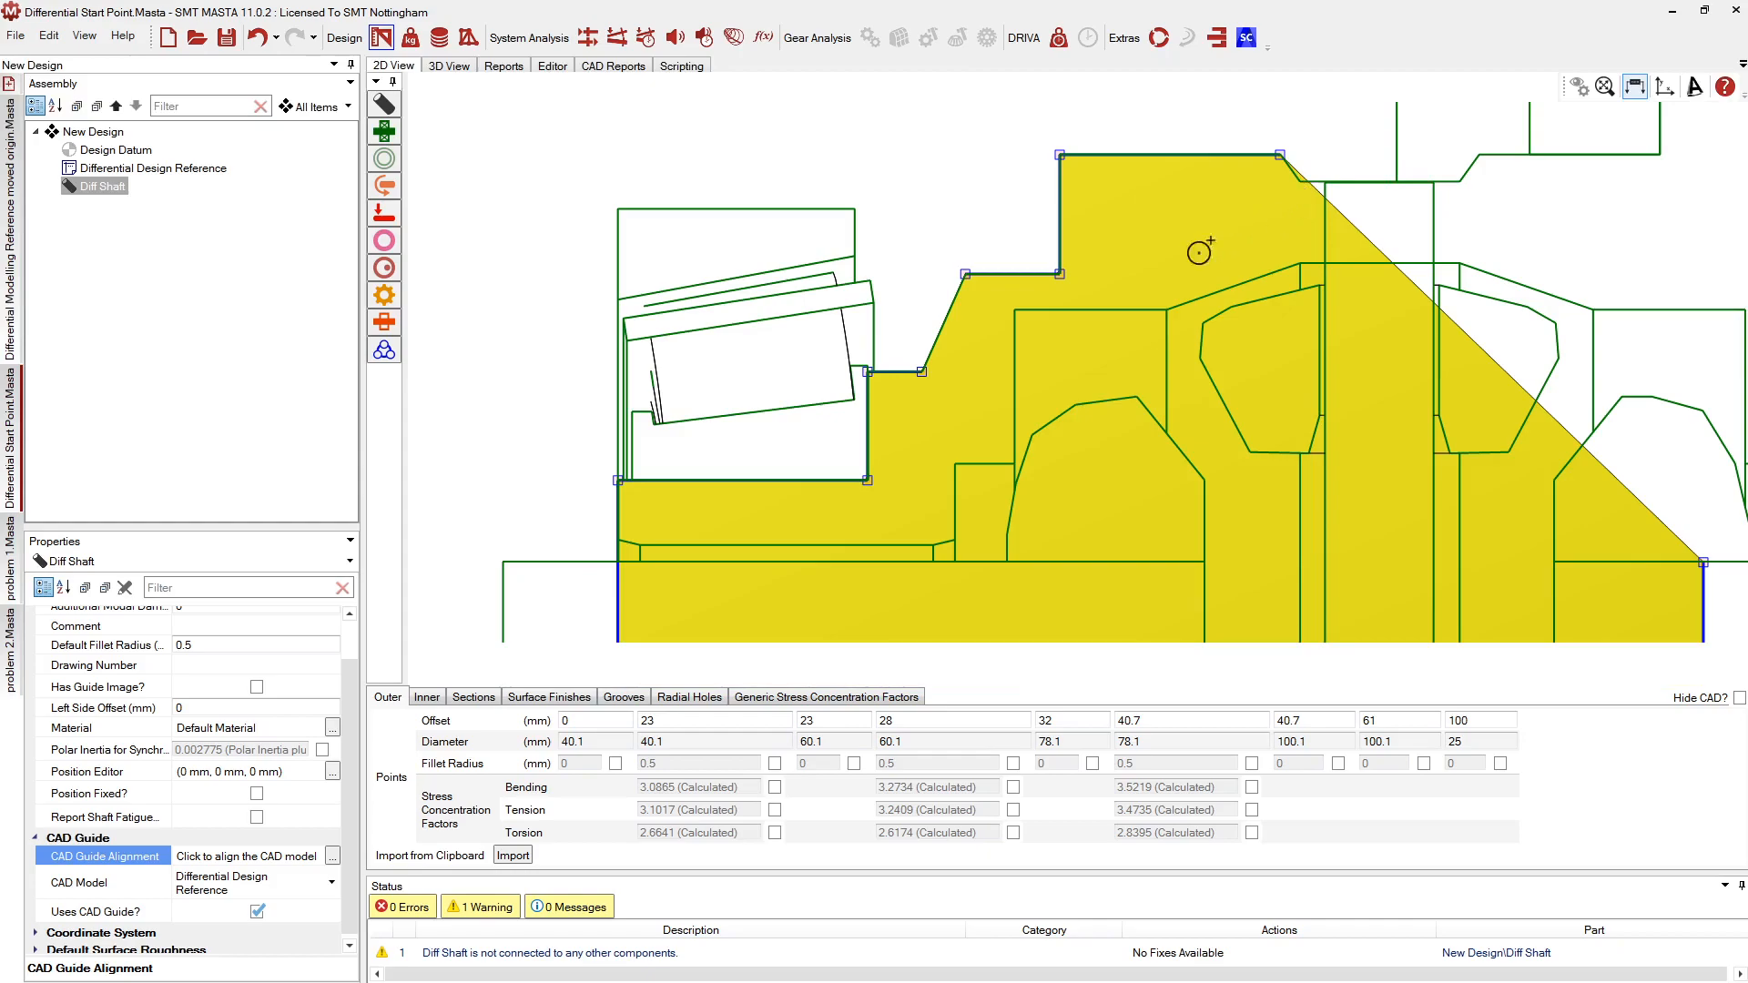
{"action": "scroll", "coordinate": [947, 269], "scroll_direction": "down", "scroll_amount": 2}
{"action": "scroll", "coordinate": [1530, 200], "scroll_direction": "up", "scroll_amount": 4}
{"action": "left_click", "coordinate": [1370, 169]}
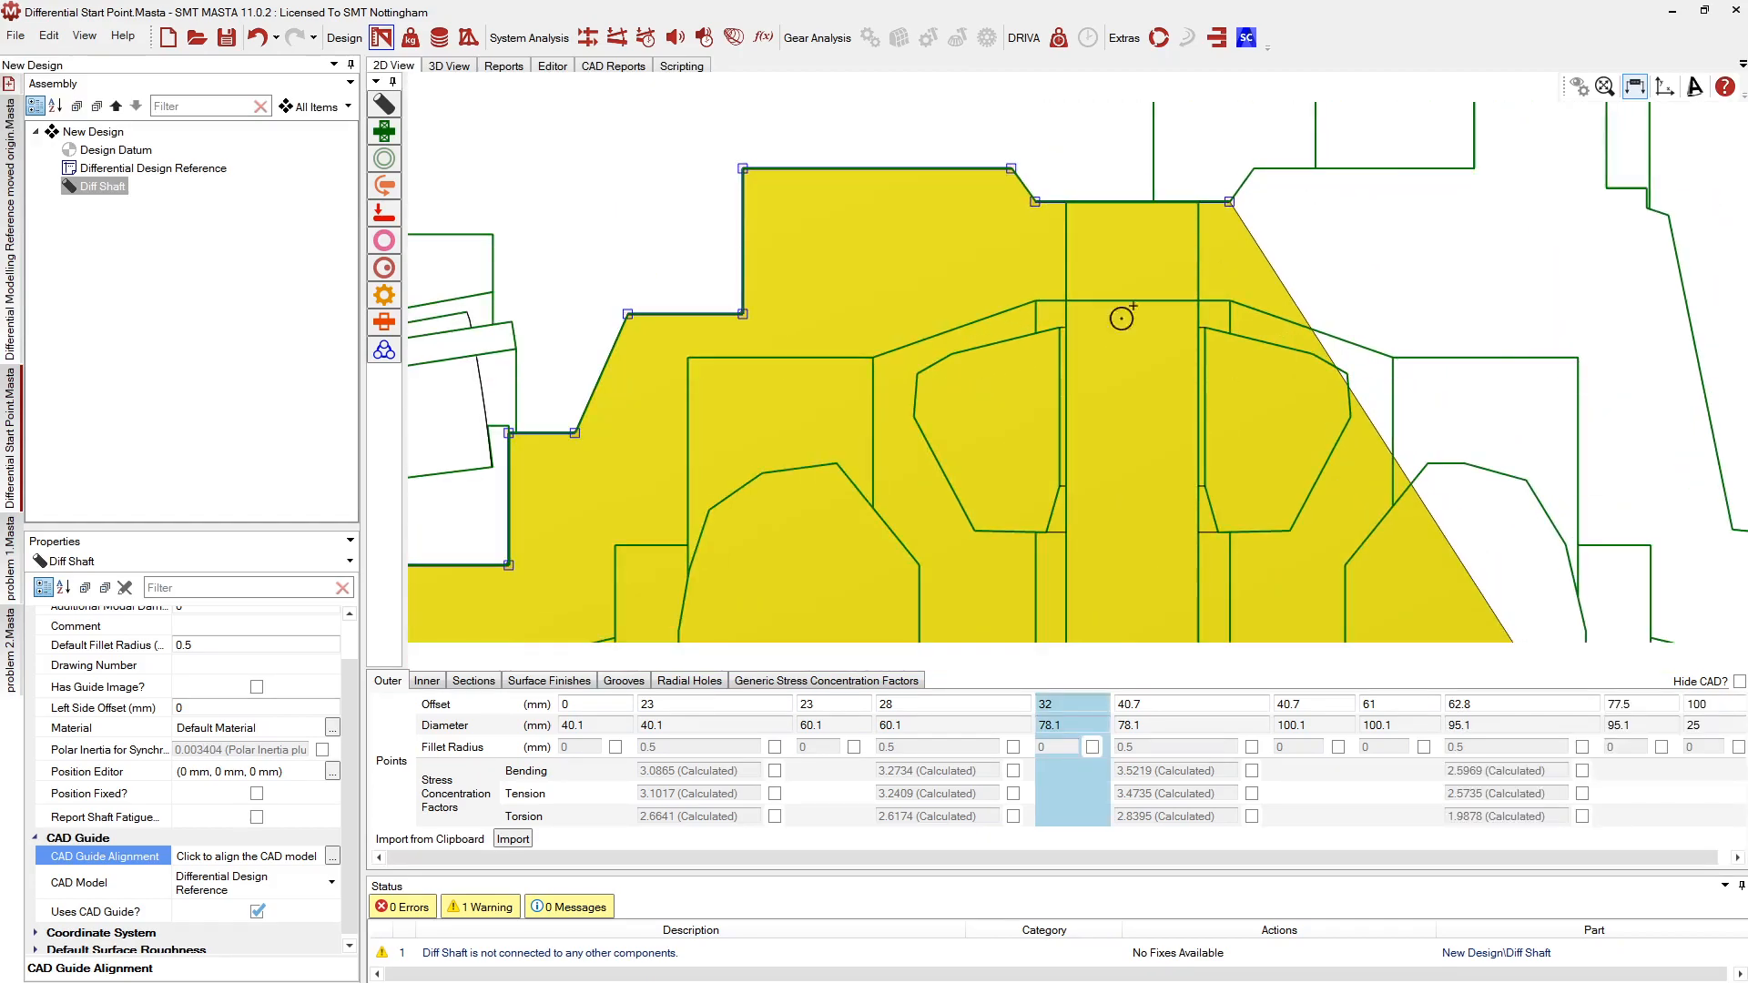
{"action": "scroll", "coordinate": [703, 366], "scroll_direction": "down", "scroll_amount": 3}
{"action": "scroll", "coordinate": [1002, 260], "scroll_direction": "up", "scroll_amount": 5}
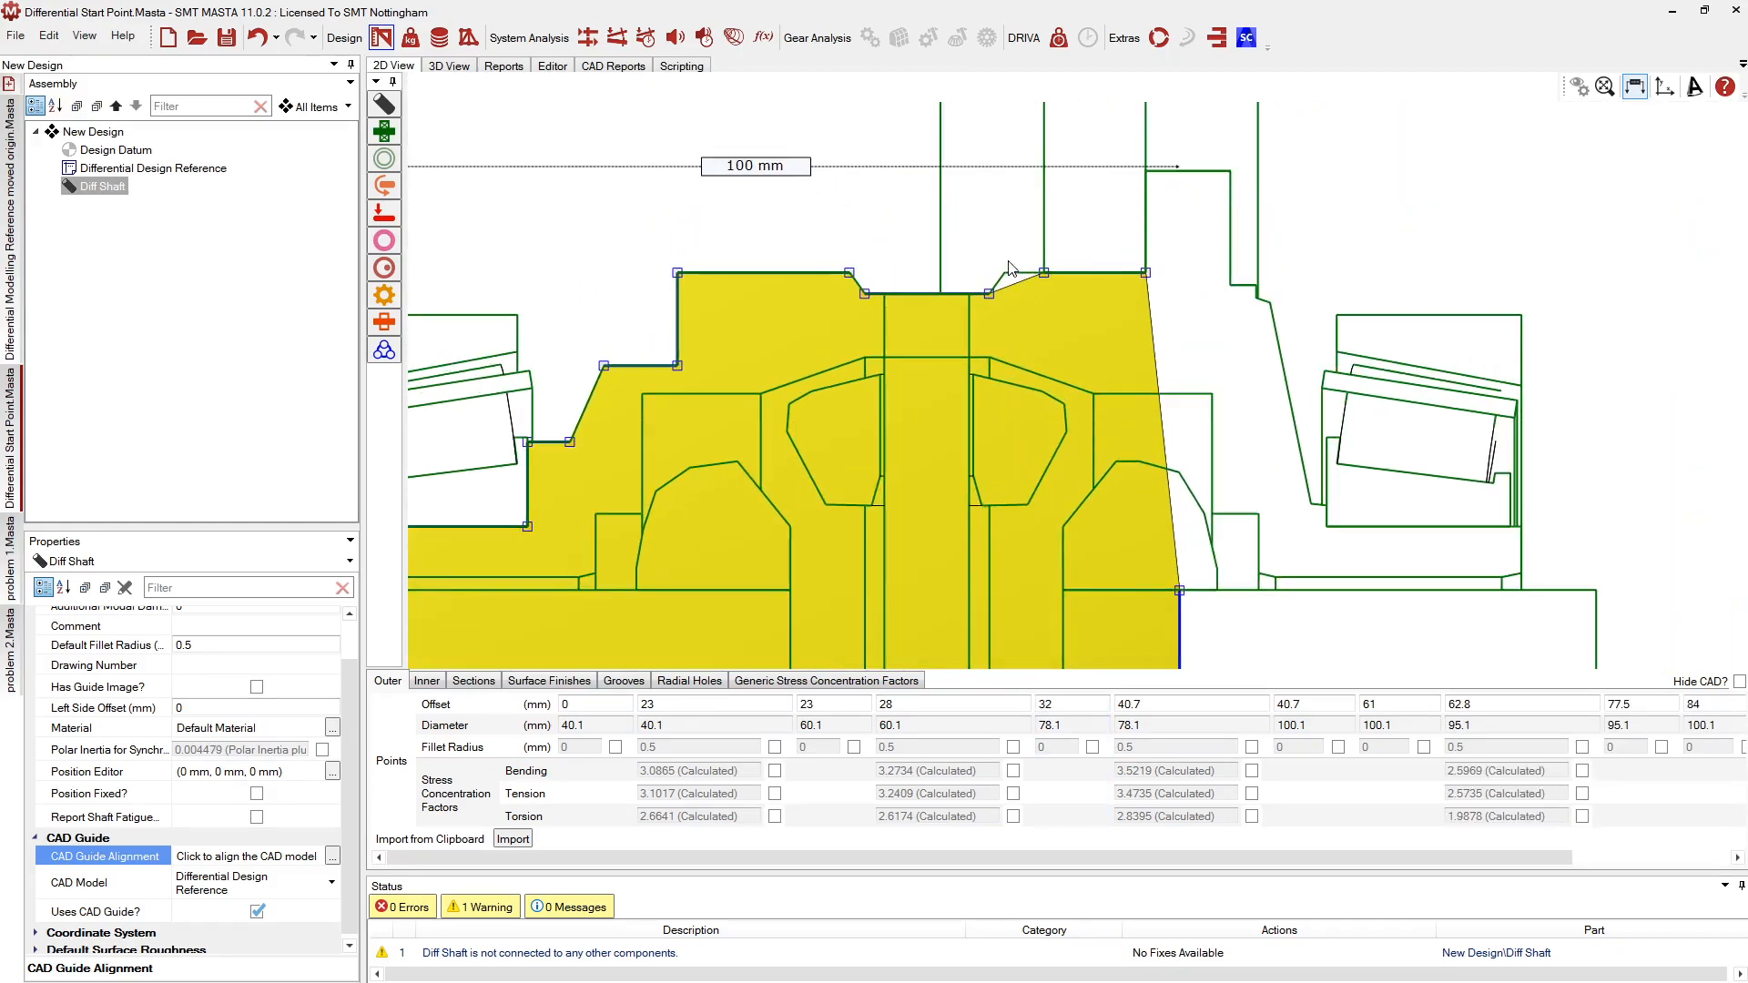
{"action": "left_click", "coordinate": [1007, 277]}
Fill the notch and flange step to the CAD outline, deleting the leftover 100, 25 end point
{"action": "scroll", "coordinate": [873, 445], "scroll_direction": "down", "scroll_amount": 1}
{"action": "scroll", "coordinate": [873, 444], "scroll_direction": "down", "scroll_amount": 2}
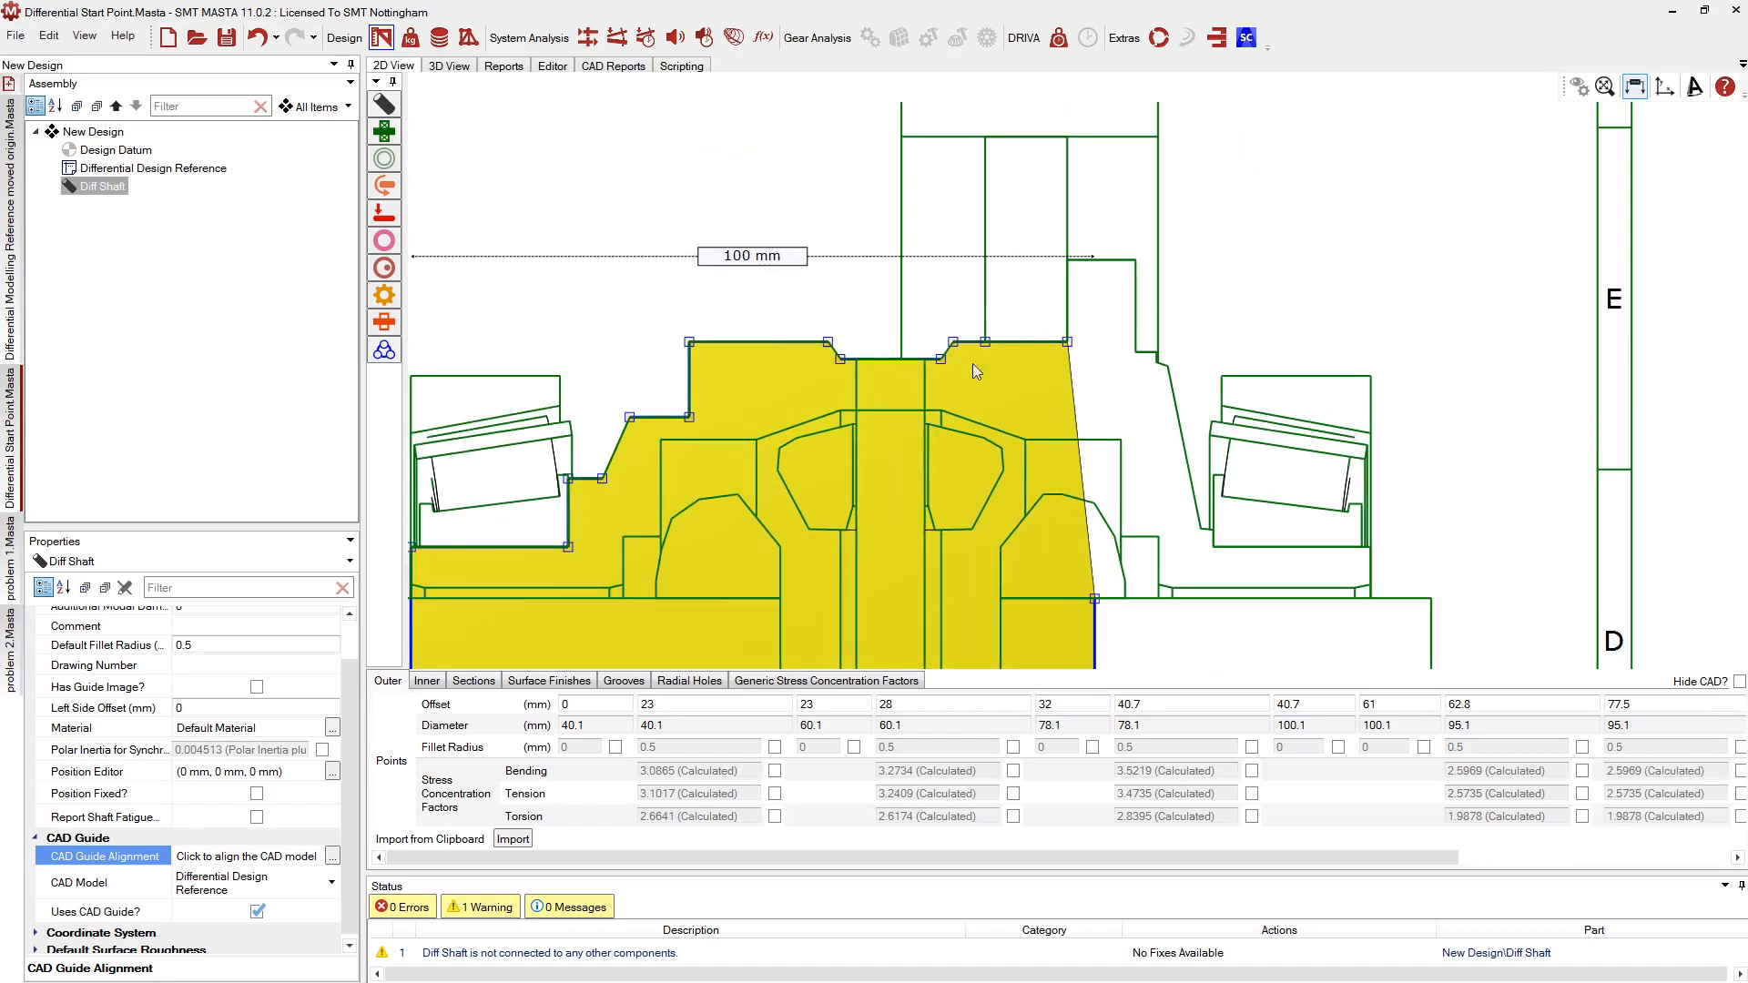
{"action": "scroll", "coordinate": [856, 468], "scroll_direction": "down", "scroll_amount": 1}
{"action": "scroll", "coordinate": [1084, 319], "scroll_direction": "up", "scroll_amount": 2}
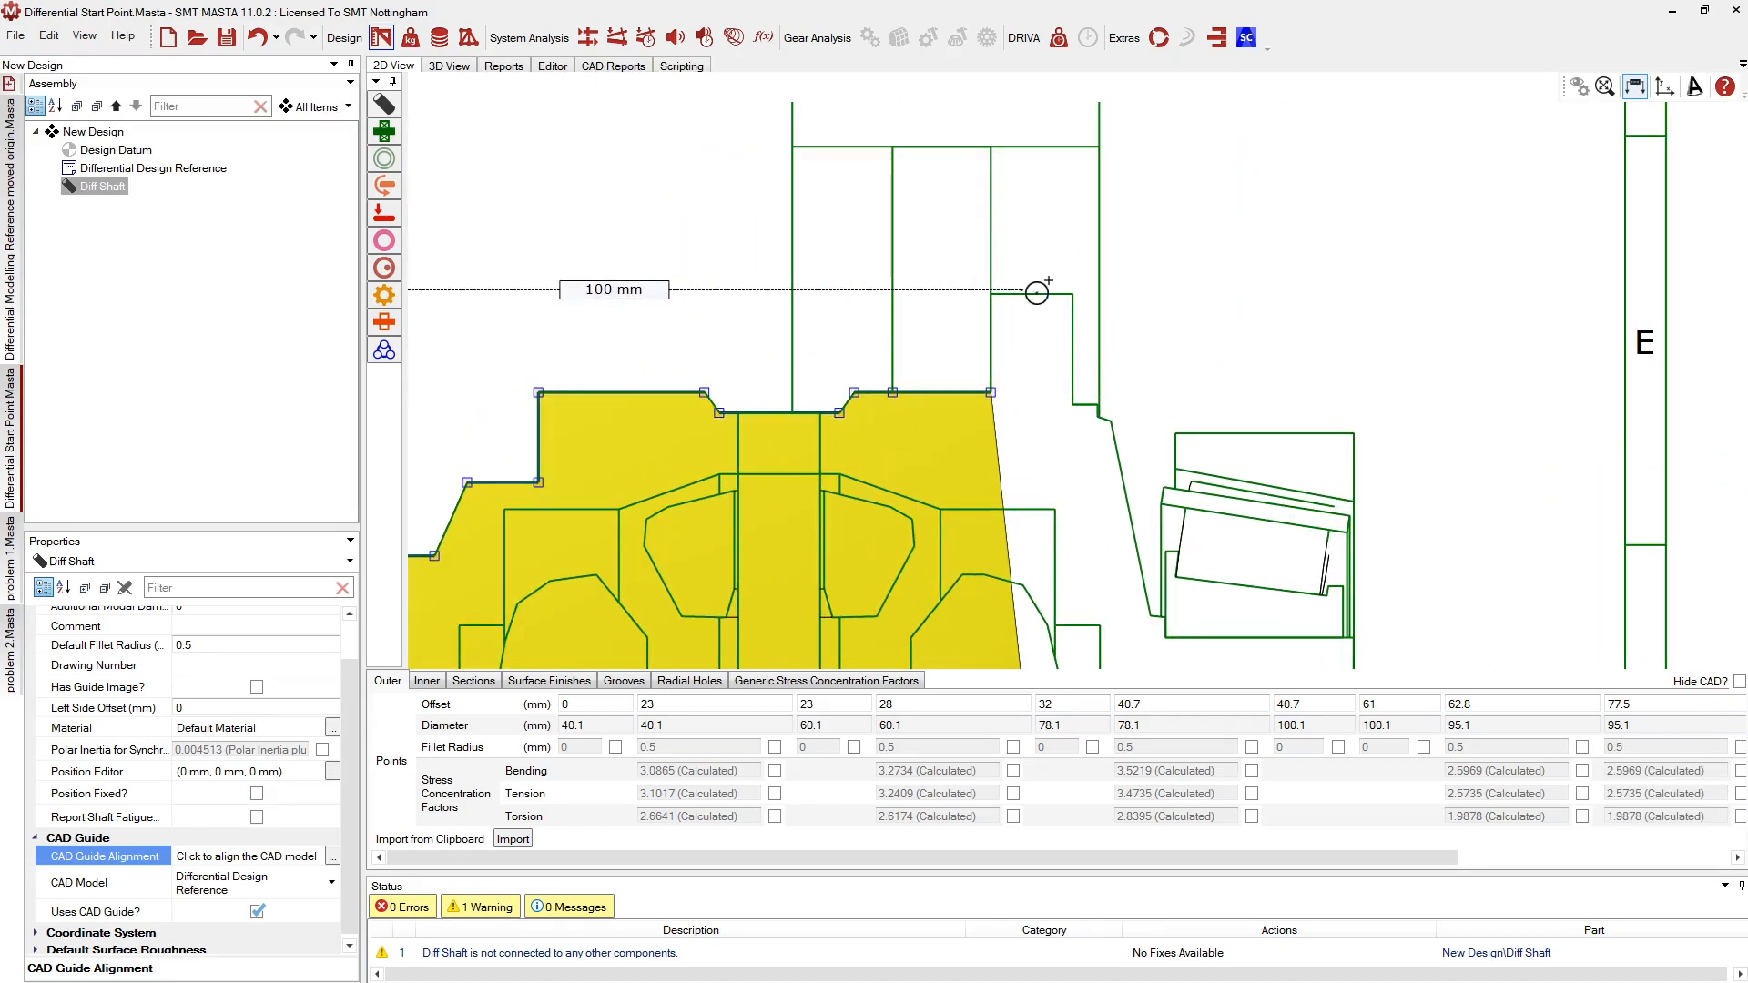
{"action": "left_click", "coordinate": [1037, 337]}
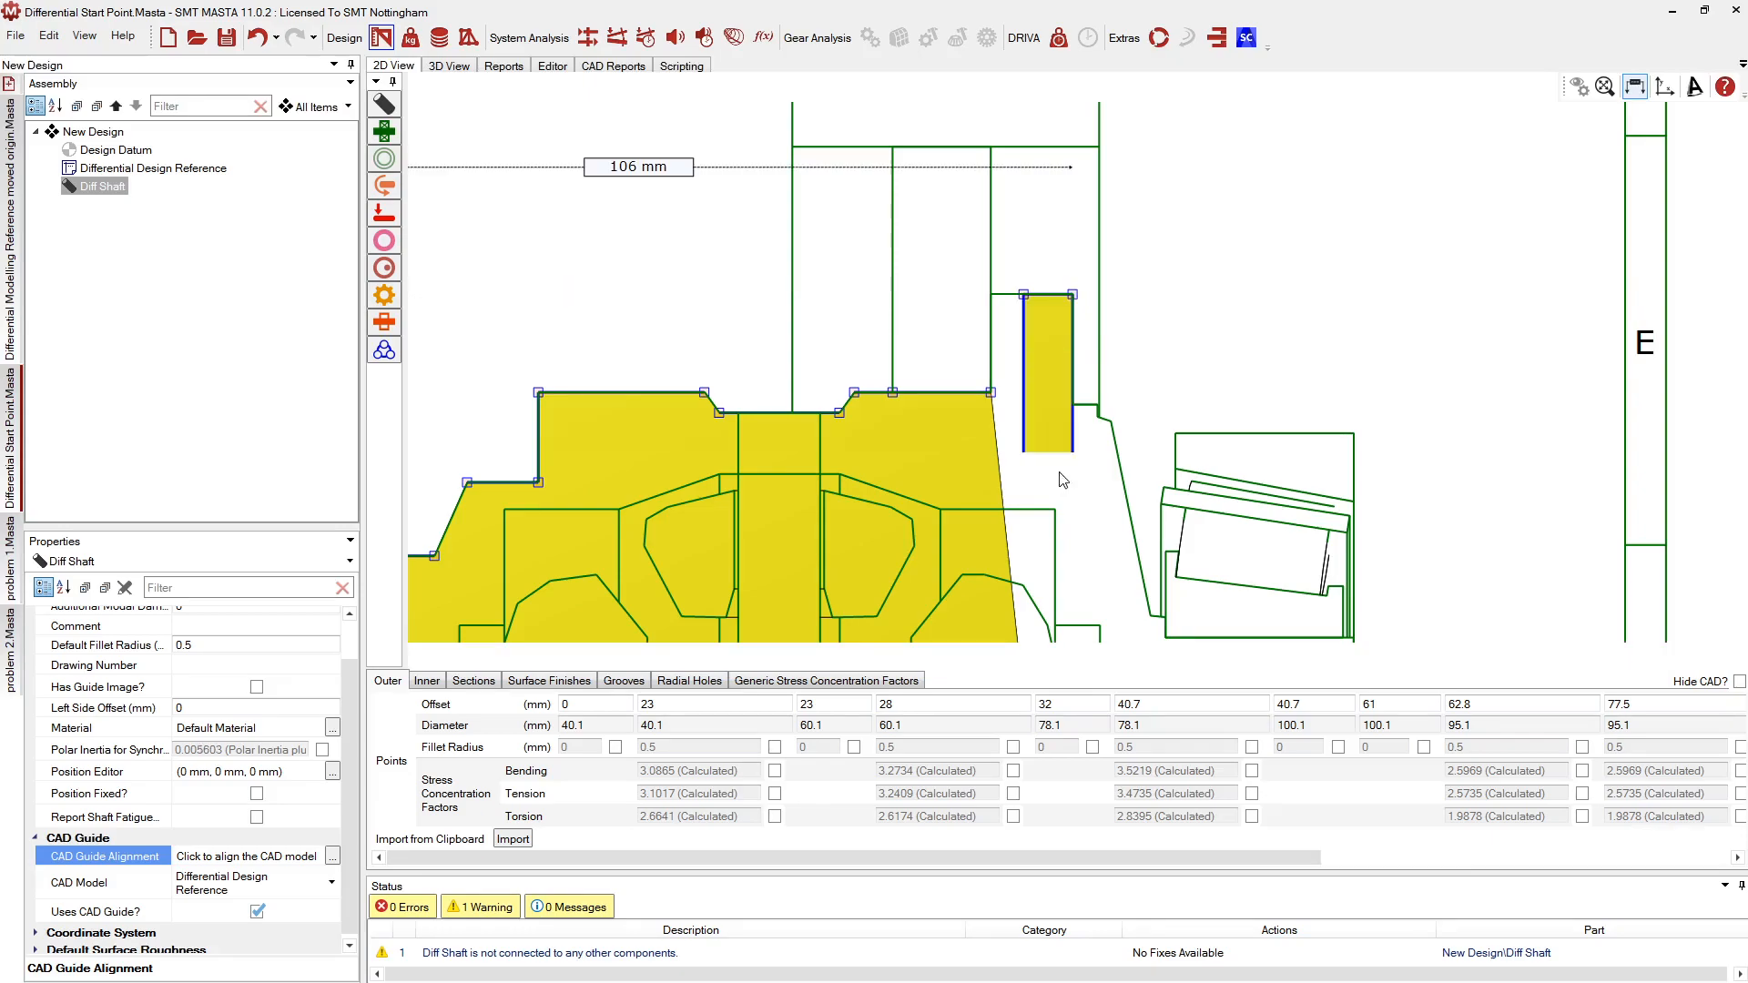
{"action": "left_click", "coordinate": [992, 292]}
{"action": "scroll", "coordinate": [1013, 191], "scroll_direction": "down", "scroll_amount": 2}
{"action": "left_click", "coordinate": [1021, 271]}
{"action": "left_click", "coordinate": [1021, 589]}
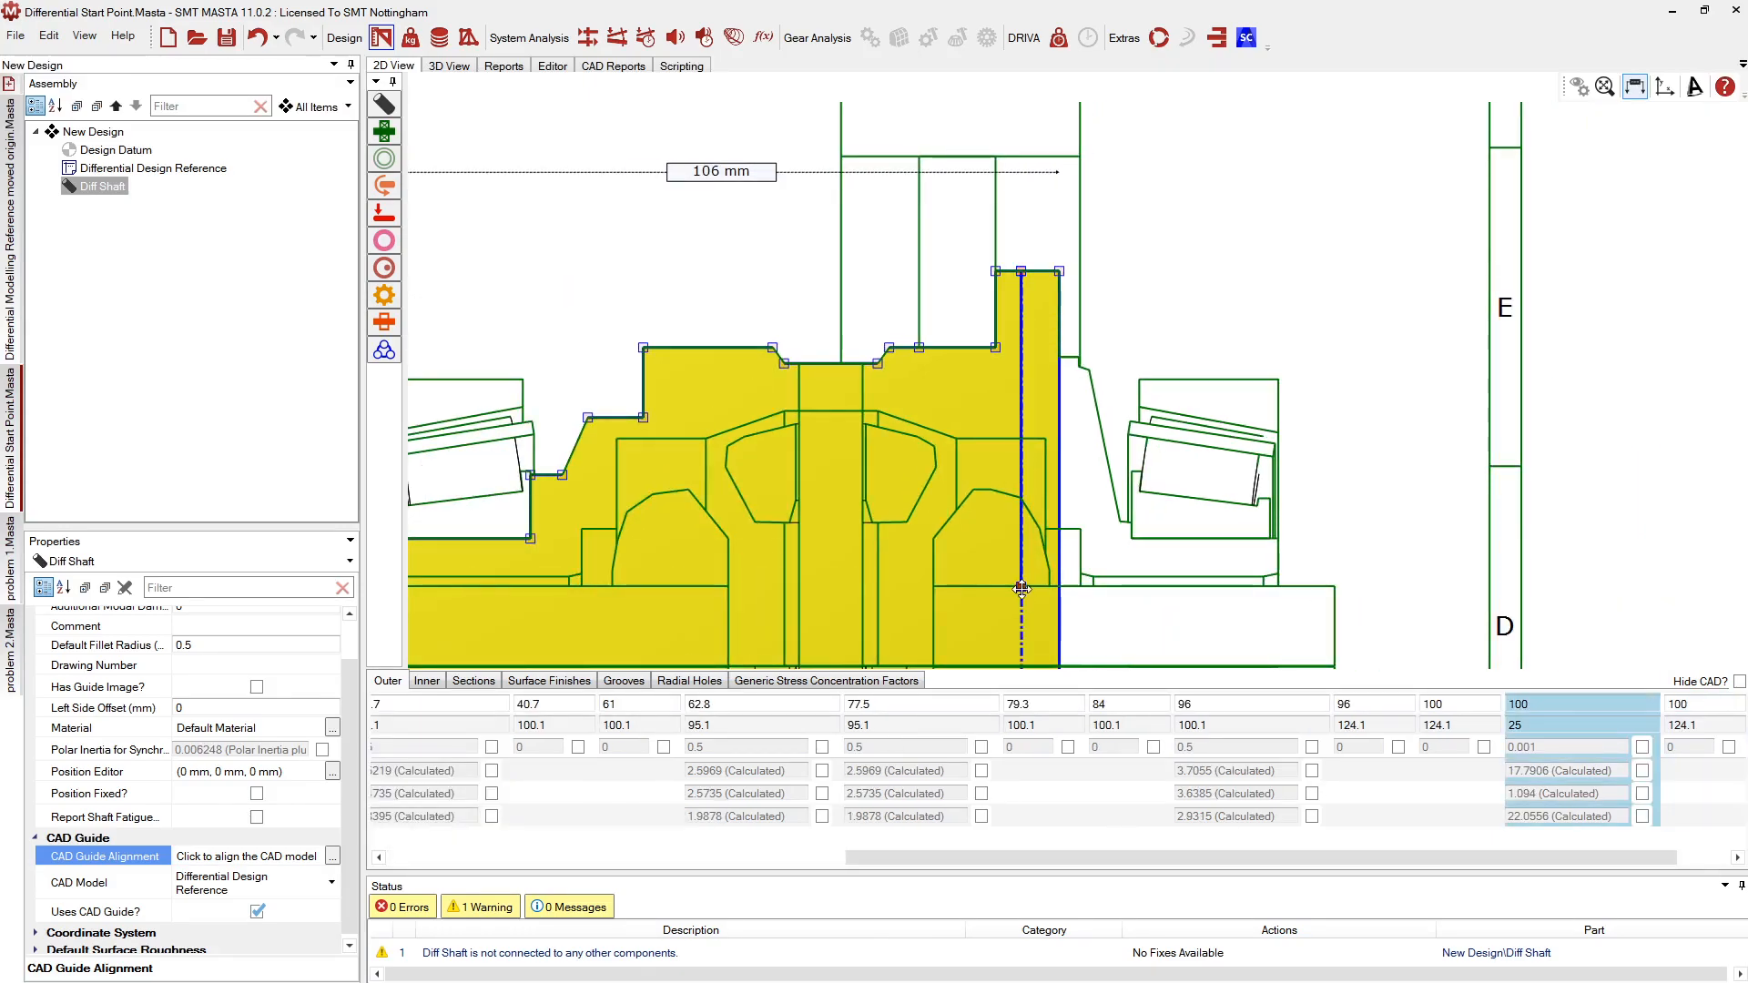
{"action": "key", "text": "Delete"}
{"action": "scroll", "coordinate": [1147, 581], "scroll_direction": "up", "scroll_amount": 2}
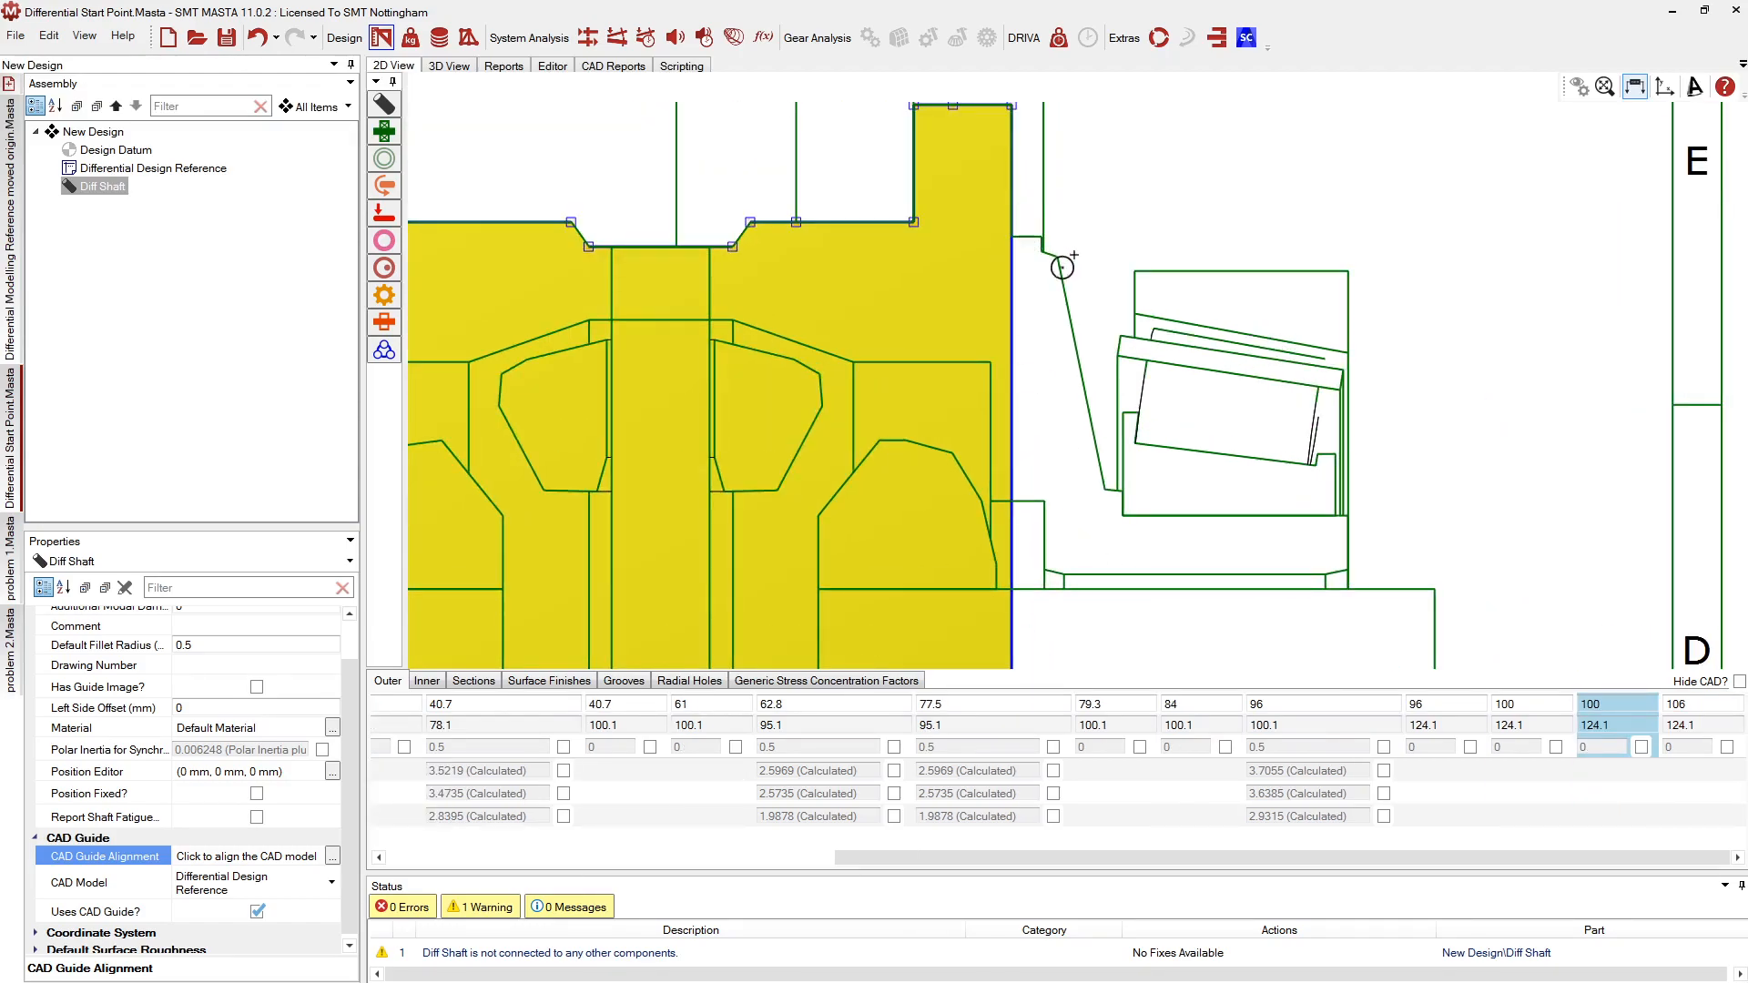
Trace the flange's right side down to 97.1 mm and along the right bearing seat
{"action": "left_click", "coordinate": [1047, 239]}
{"action": "left_click", "coordinate": [1057, 258]}
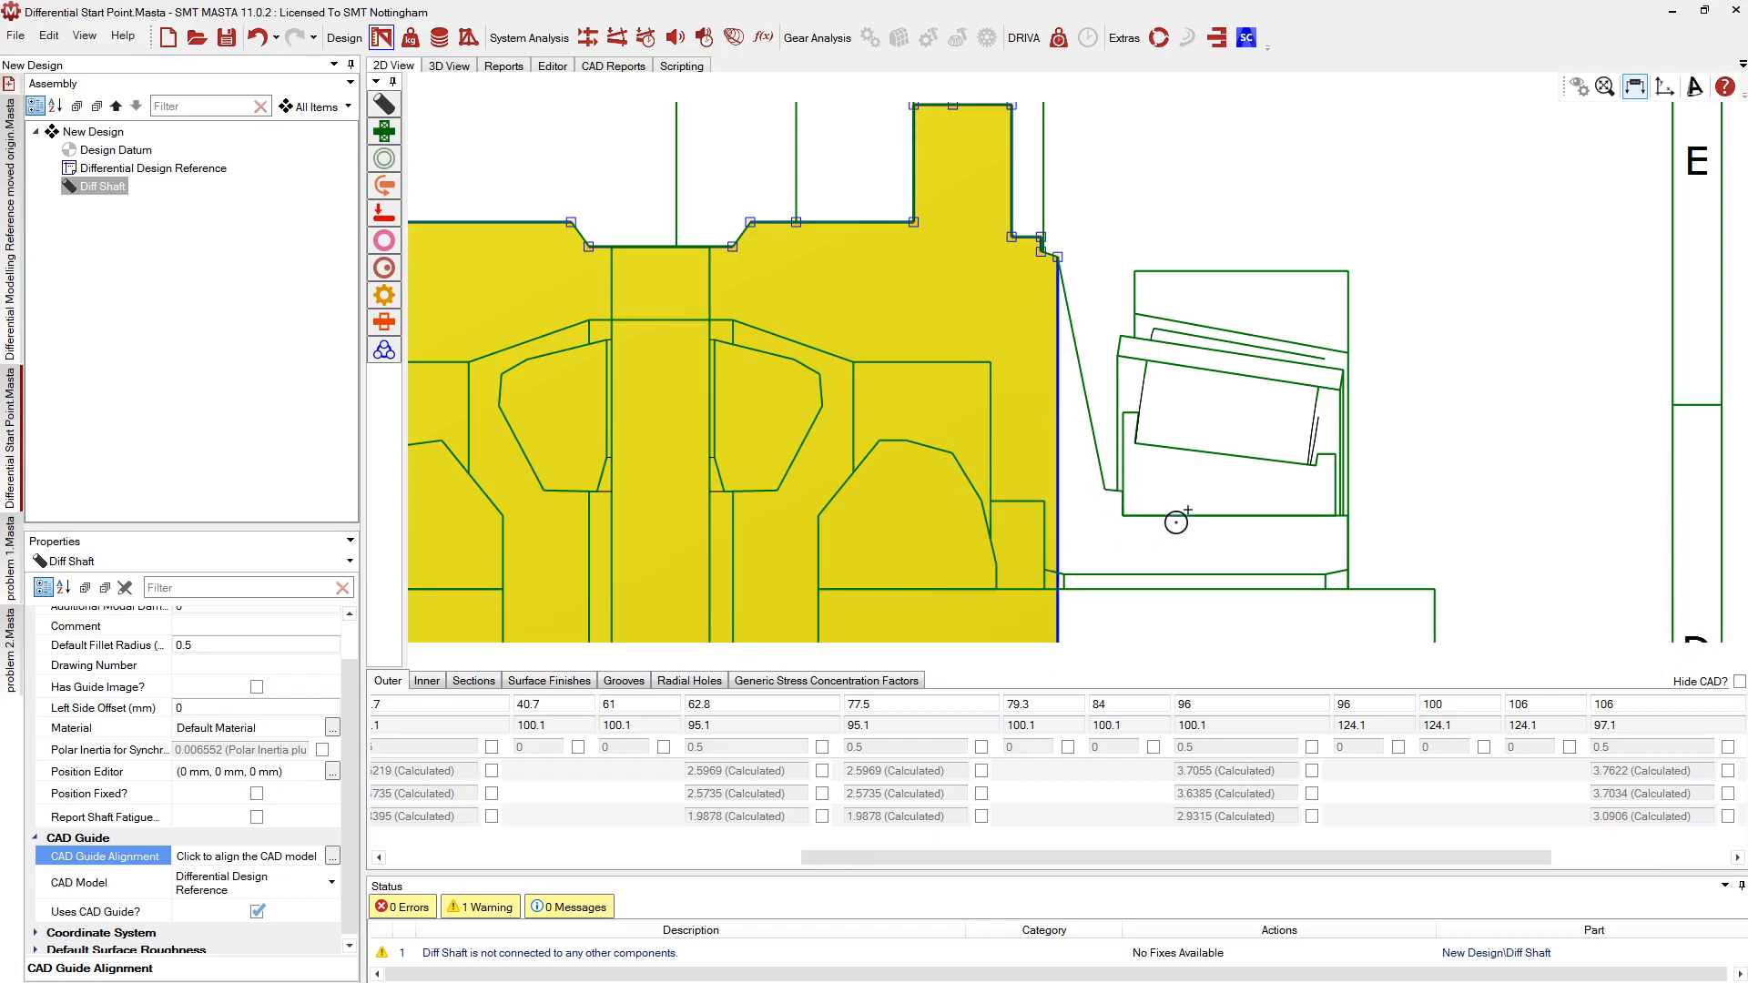
{"action": "left_click", "coordinate": [1111, 512]}
{"action": "left_click", "coordinate": [1337, 516]}
{"action": "scroll", "coordinate": [1464, 407], "scroll_direction": "down", "scroll_amount": 3}
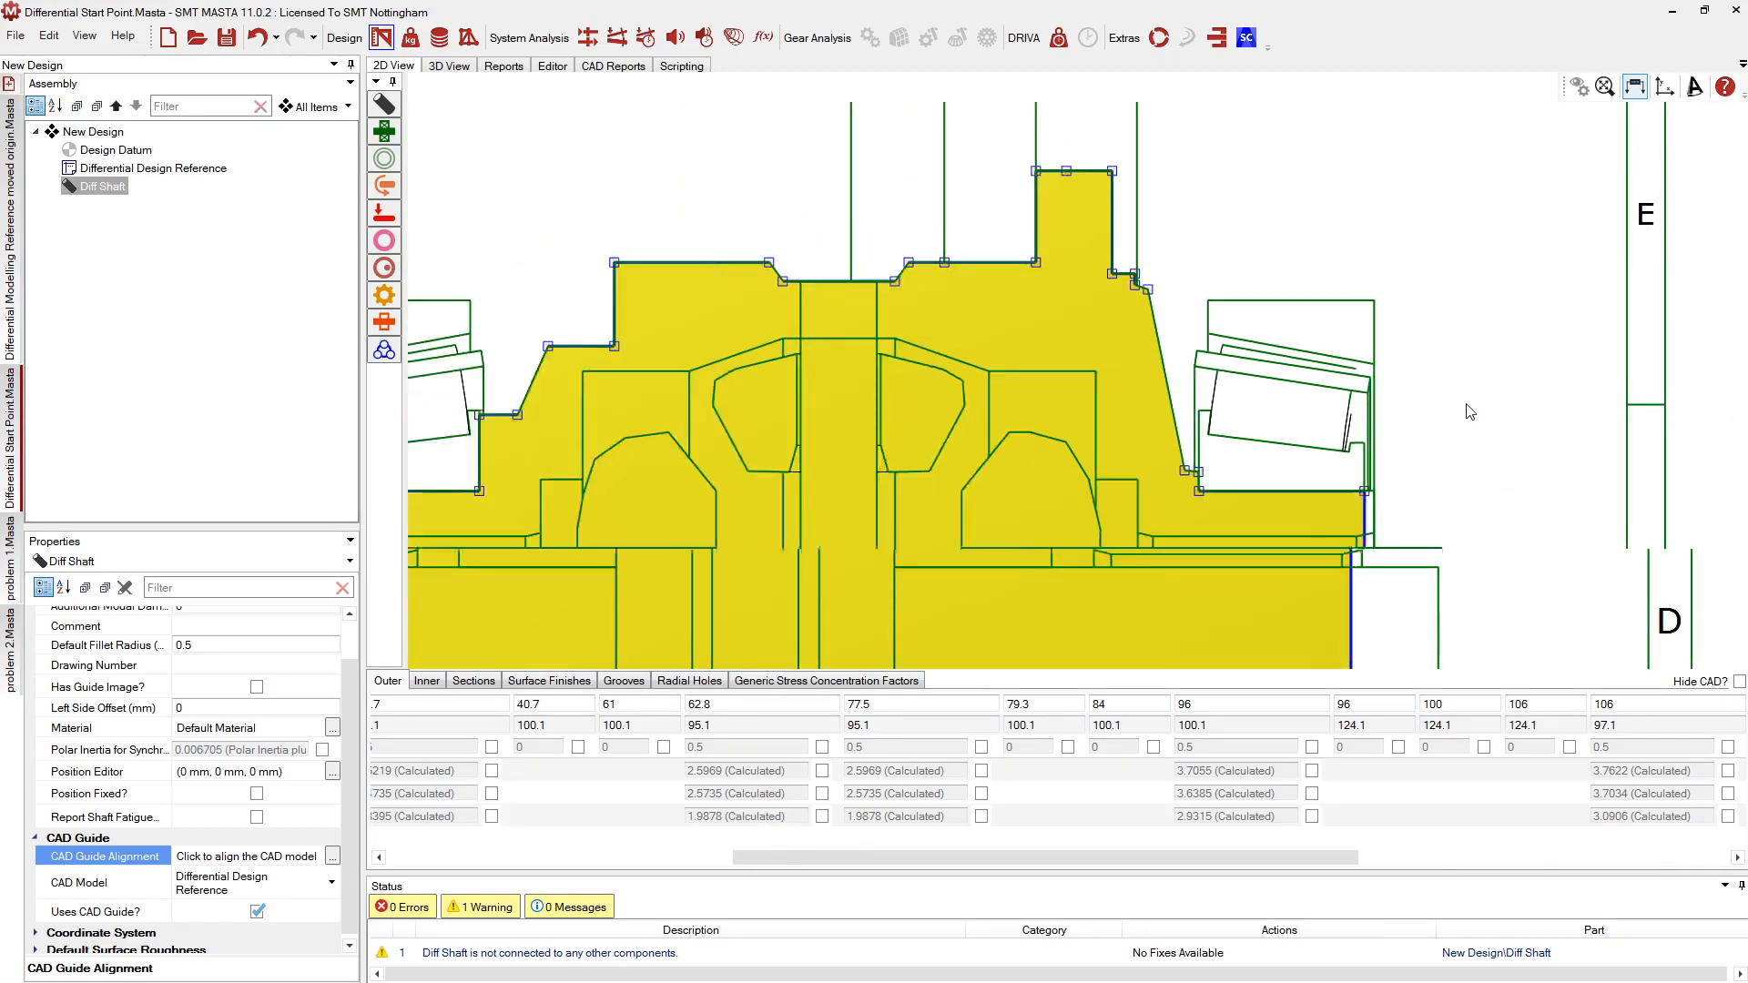
{"action": "scroll", "coordinate": [1431, 512], "scroll_direction": "up", "scroll_amount": 1}
{"action": "scroll", "coordinate": [1434, 519], "scroll_direction": "up", "scroll_amount": 4}
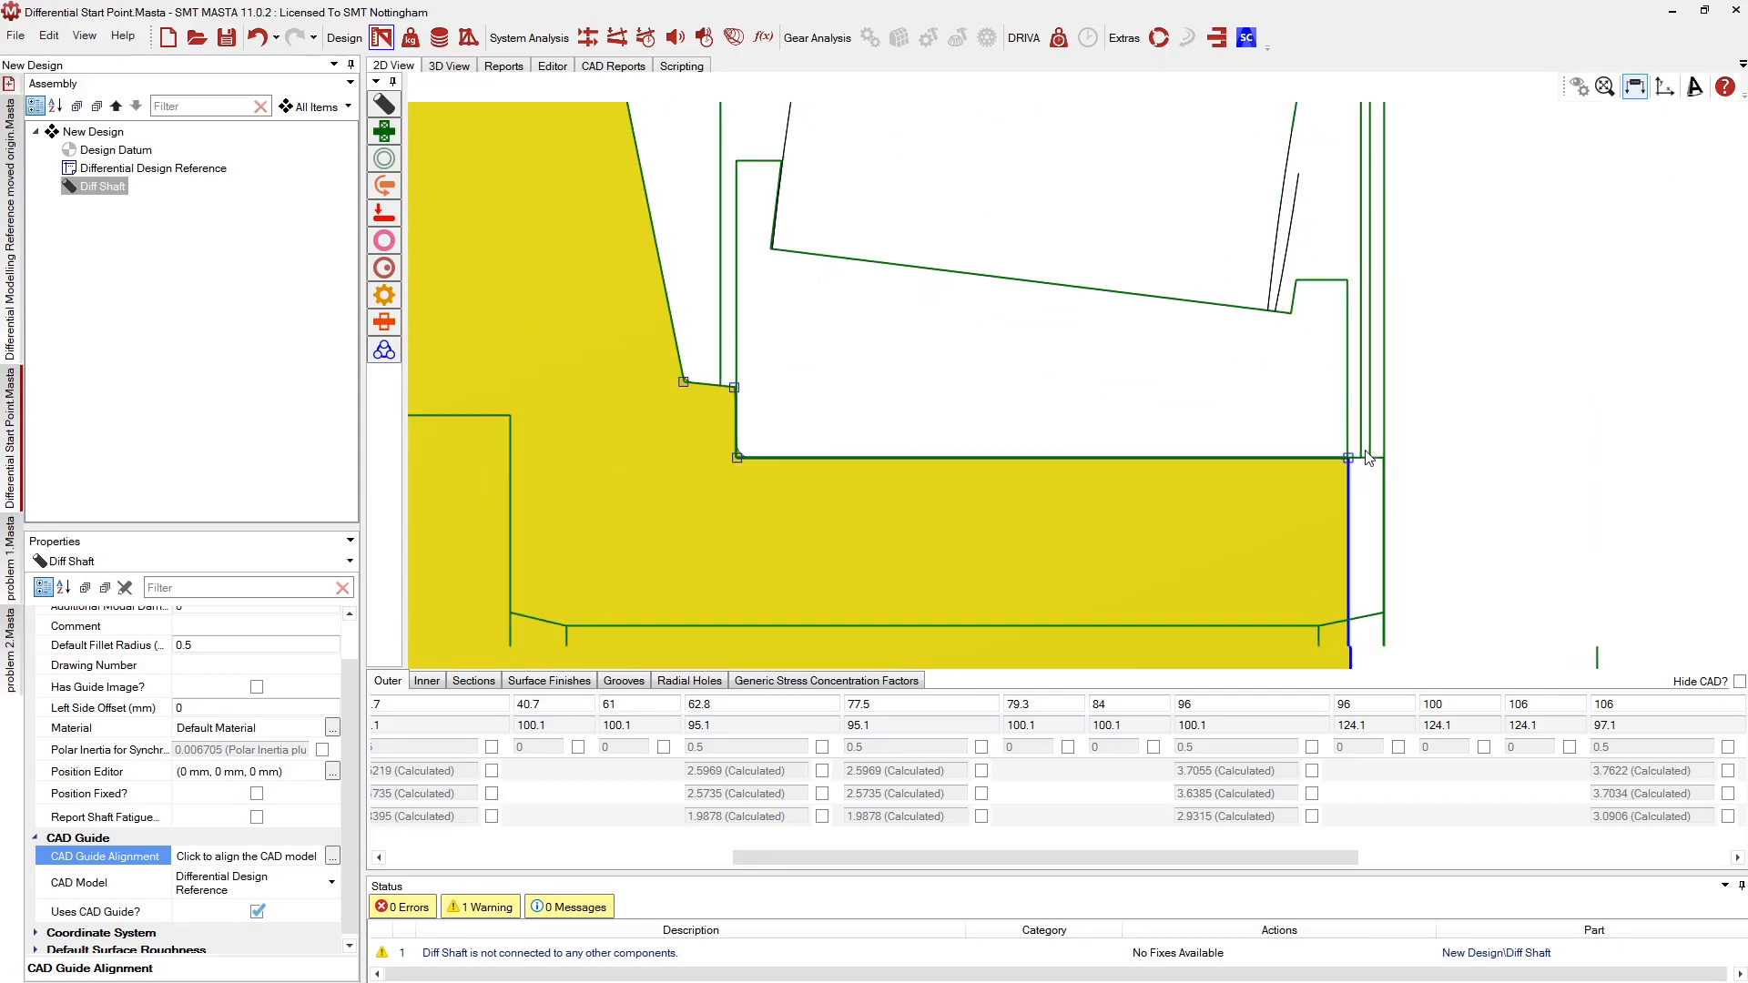
{"action": "scroll", "coordinate": [1448, 488], "scroll_direction": "down", "scroll_amount": 3}
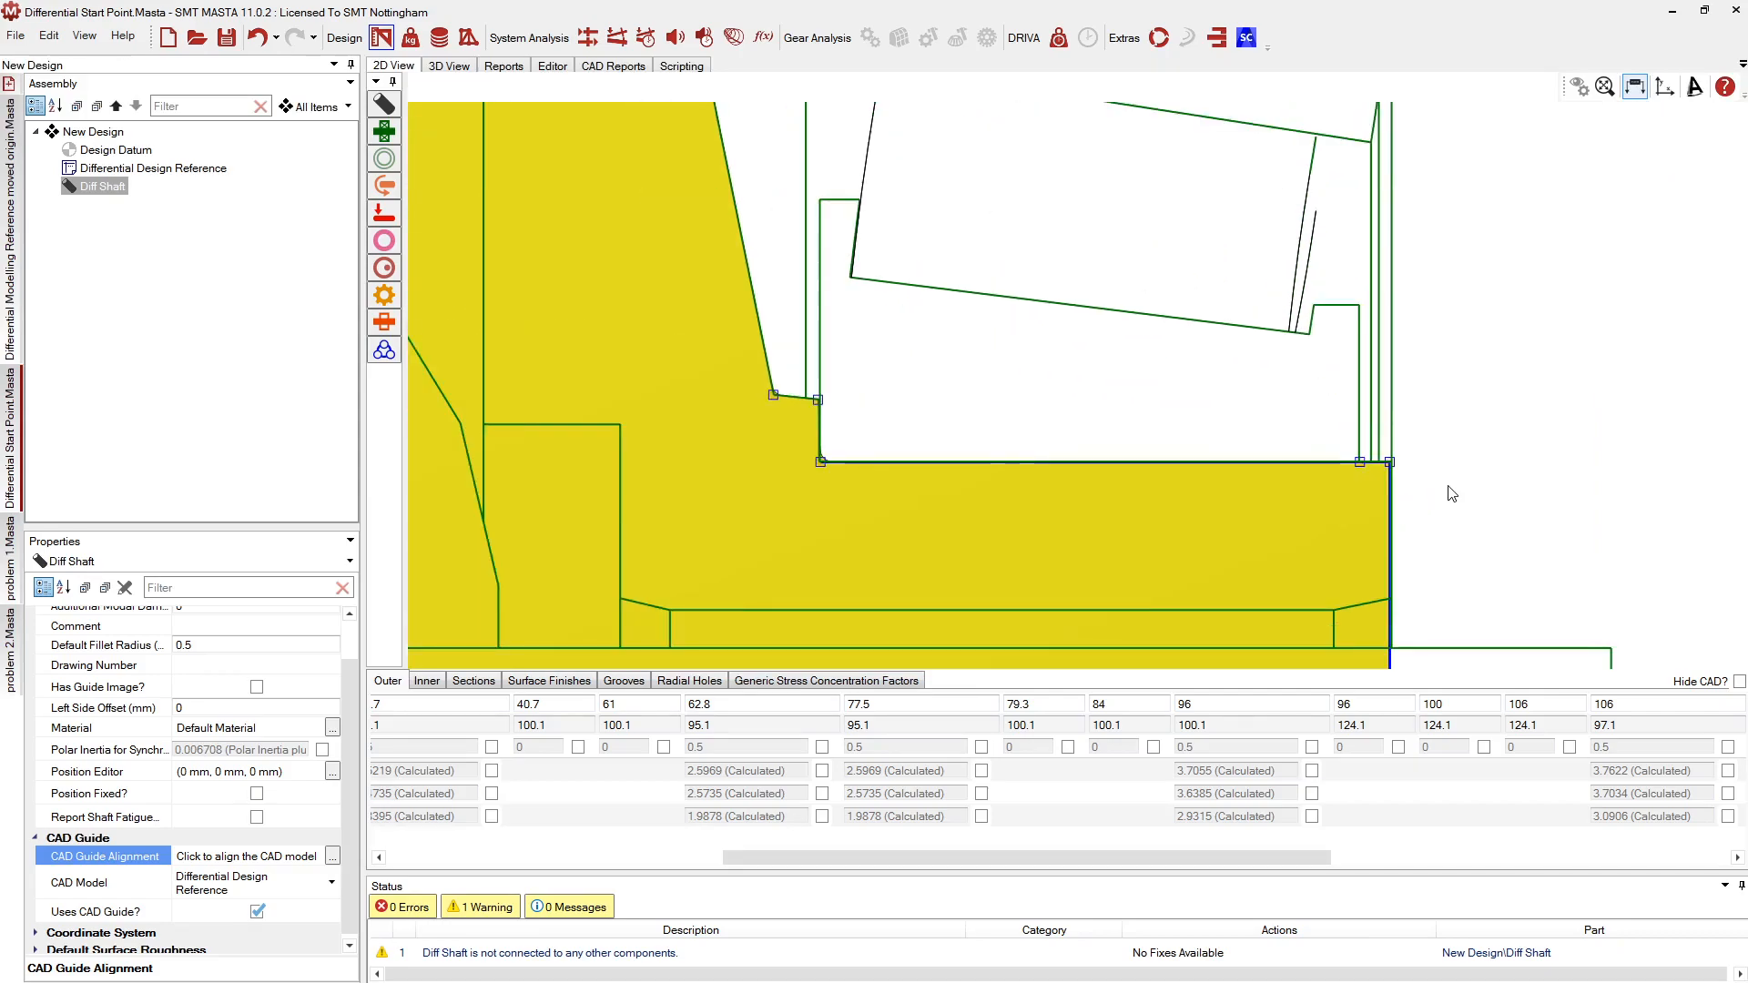
{"action": "scroll", "coordinate": [1184, 524], "scroll_direction": "down", "scroll_amount": 2}
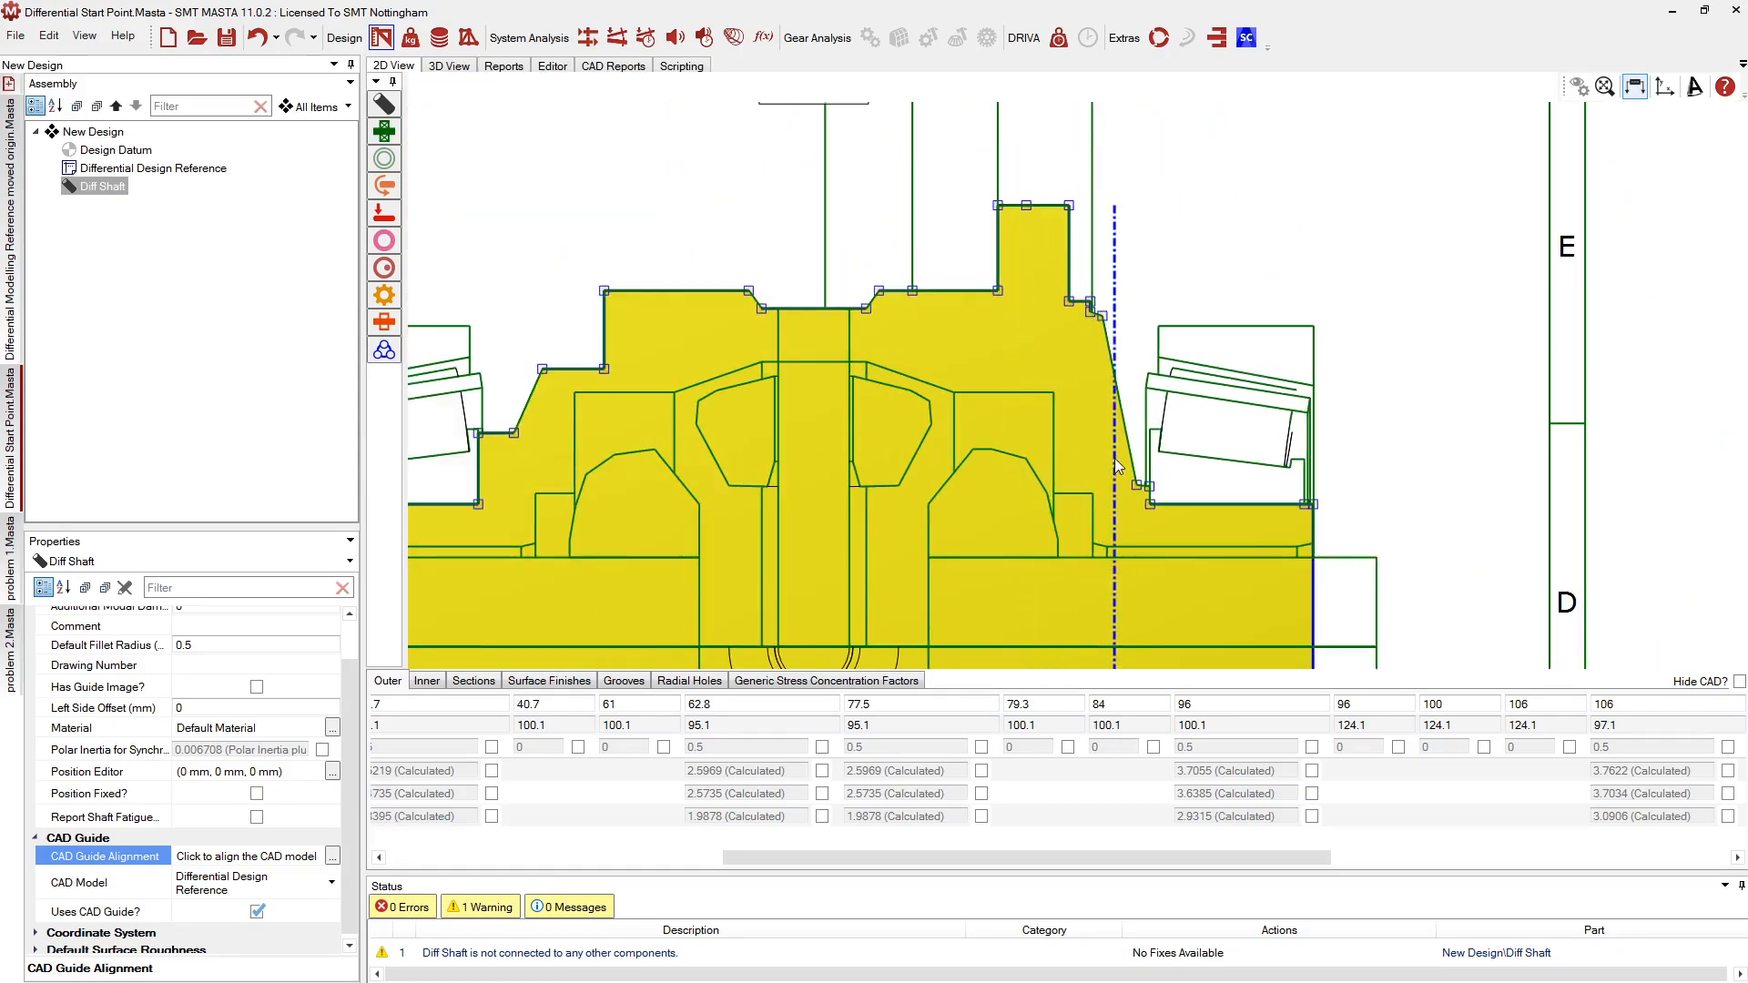
{"action": "scroll", "coordinate": [985, 402], "scroll_direction": "up", "scroll_amount": 3}
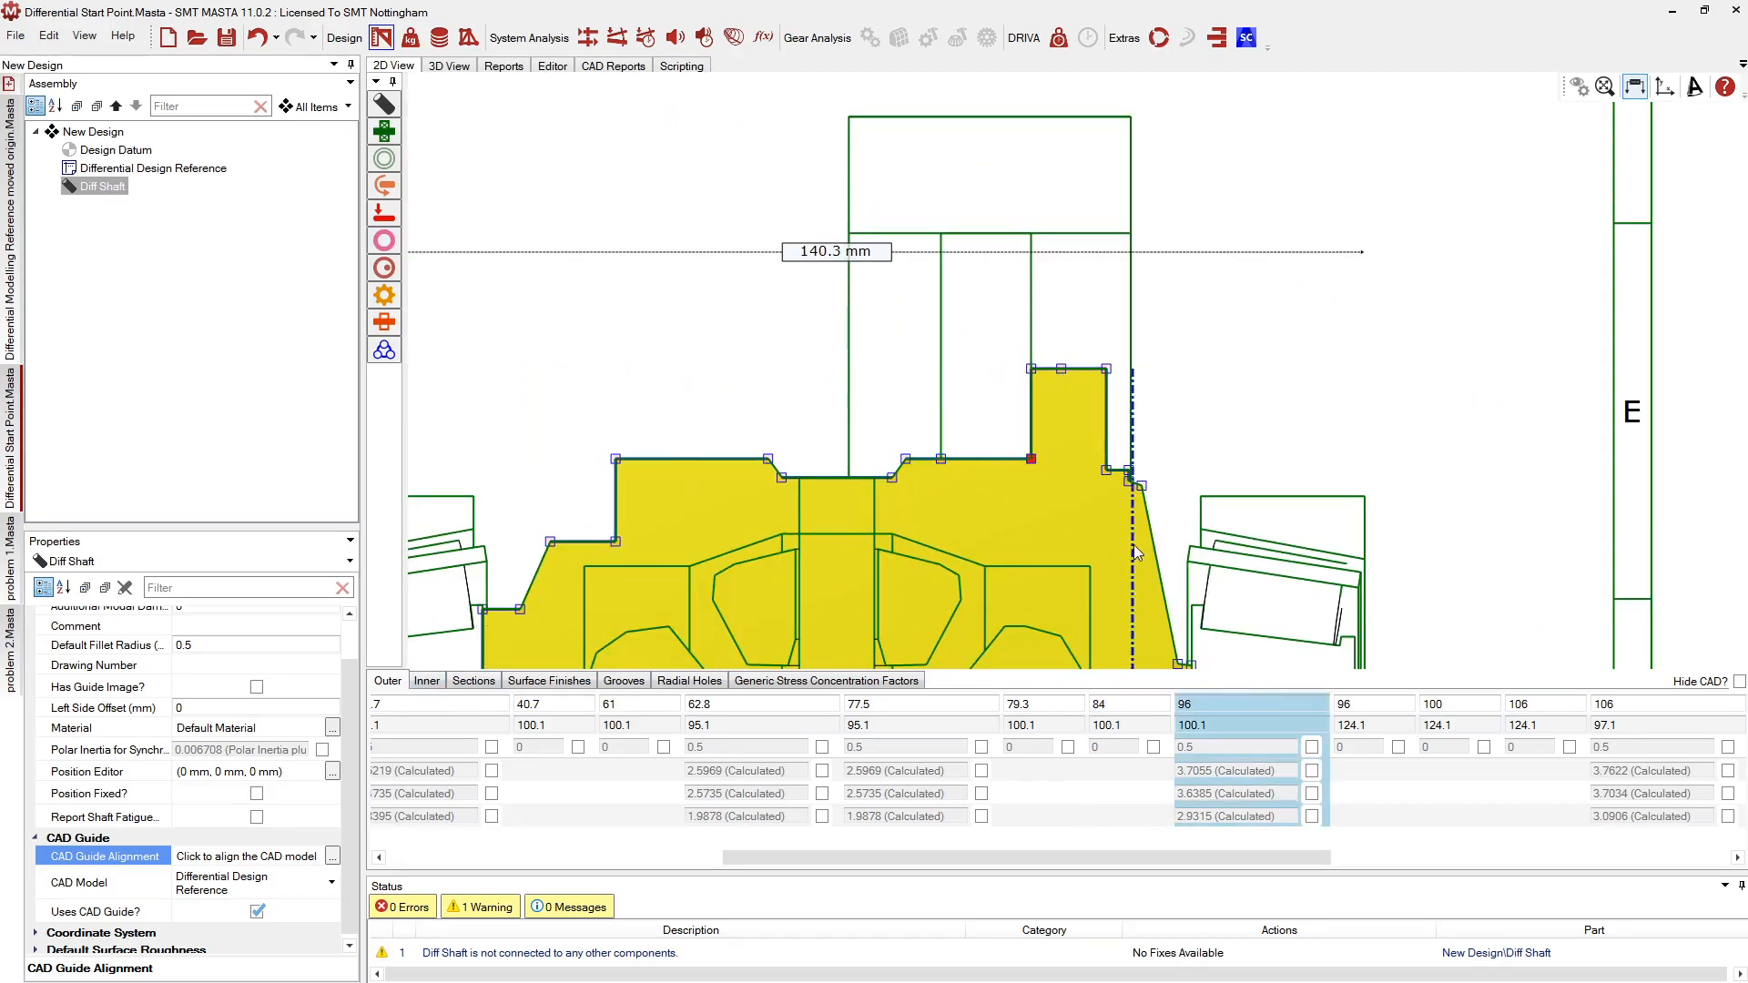
Hide the CAD guide and raise the flange section's diameter to 159.689 mm
{"action": "left_click", "coordinate": [1739, 681]}
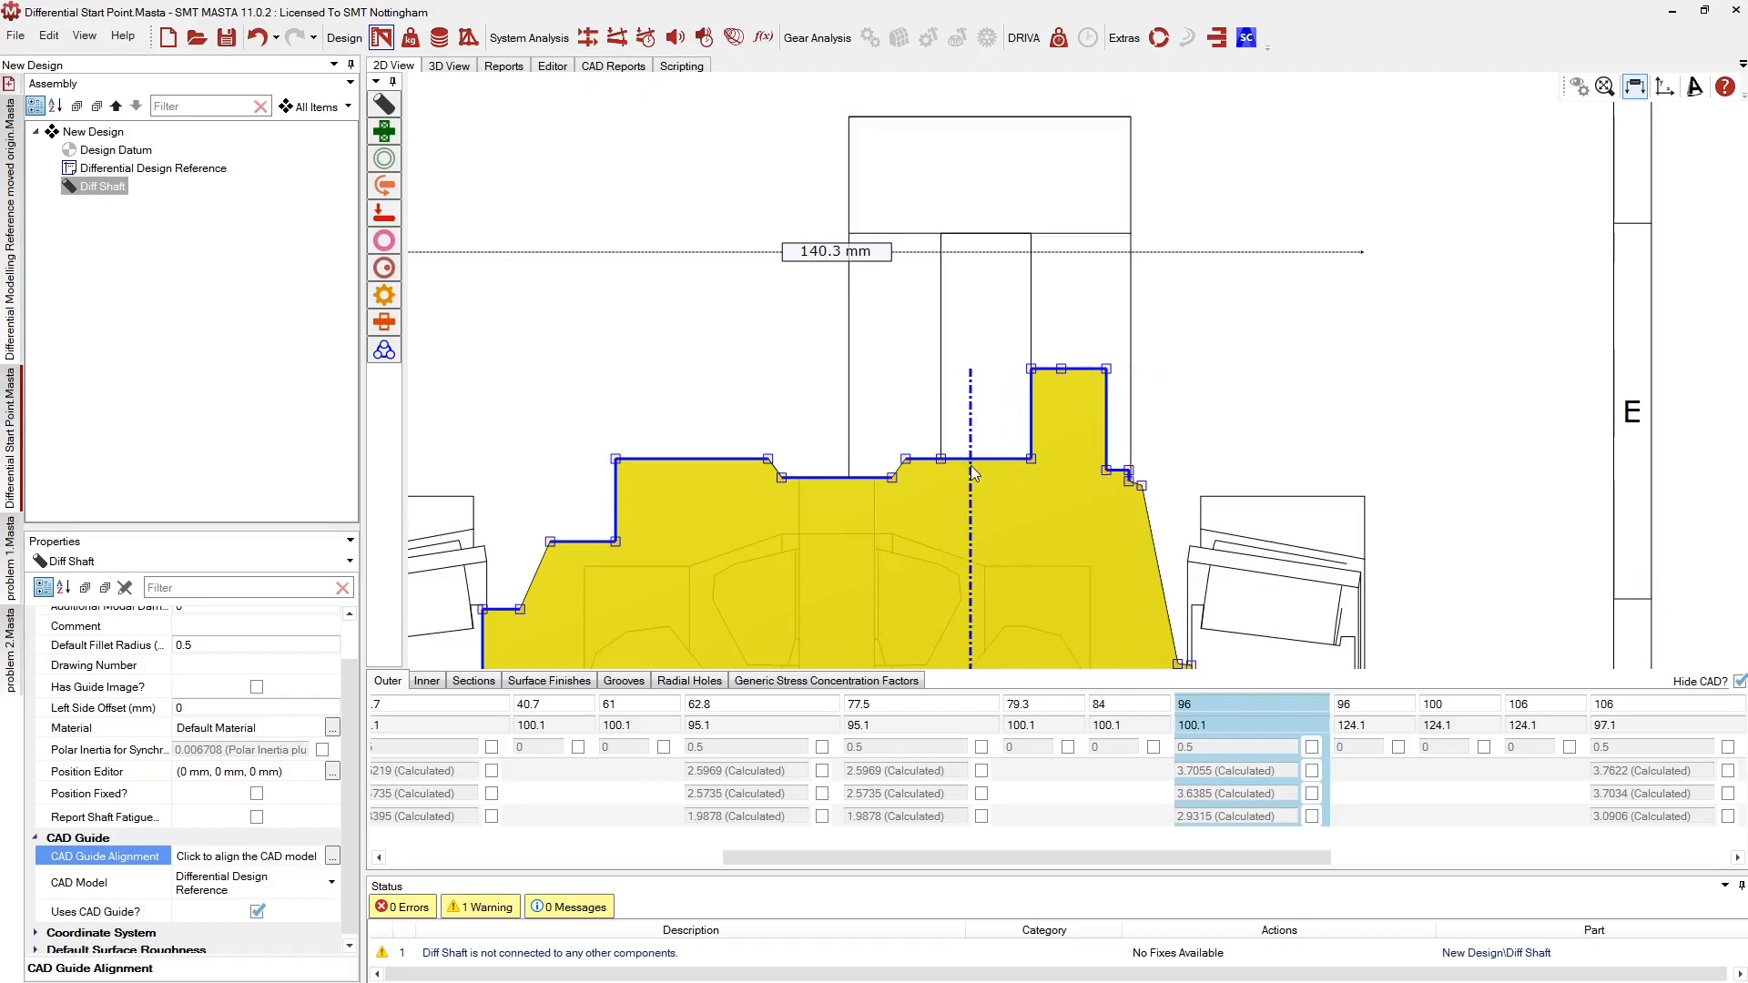
{"action": "left_click_drag", "start_coordinate": [977, 441], "coordinate": [982, 234]}
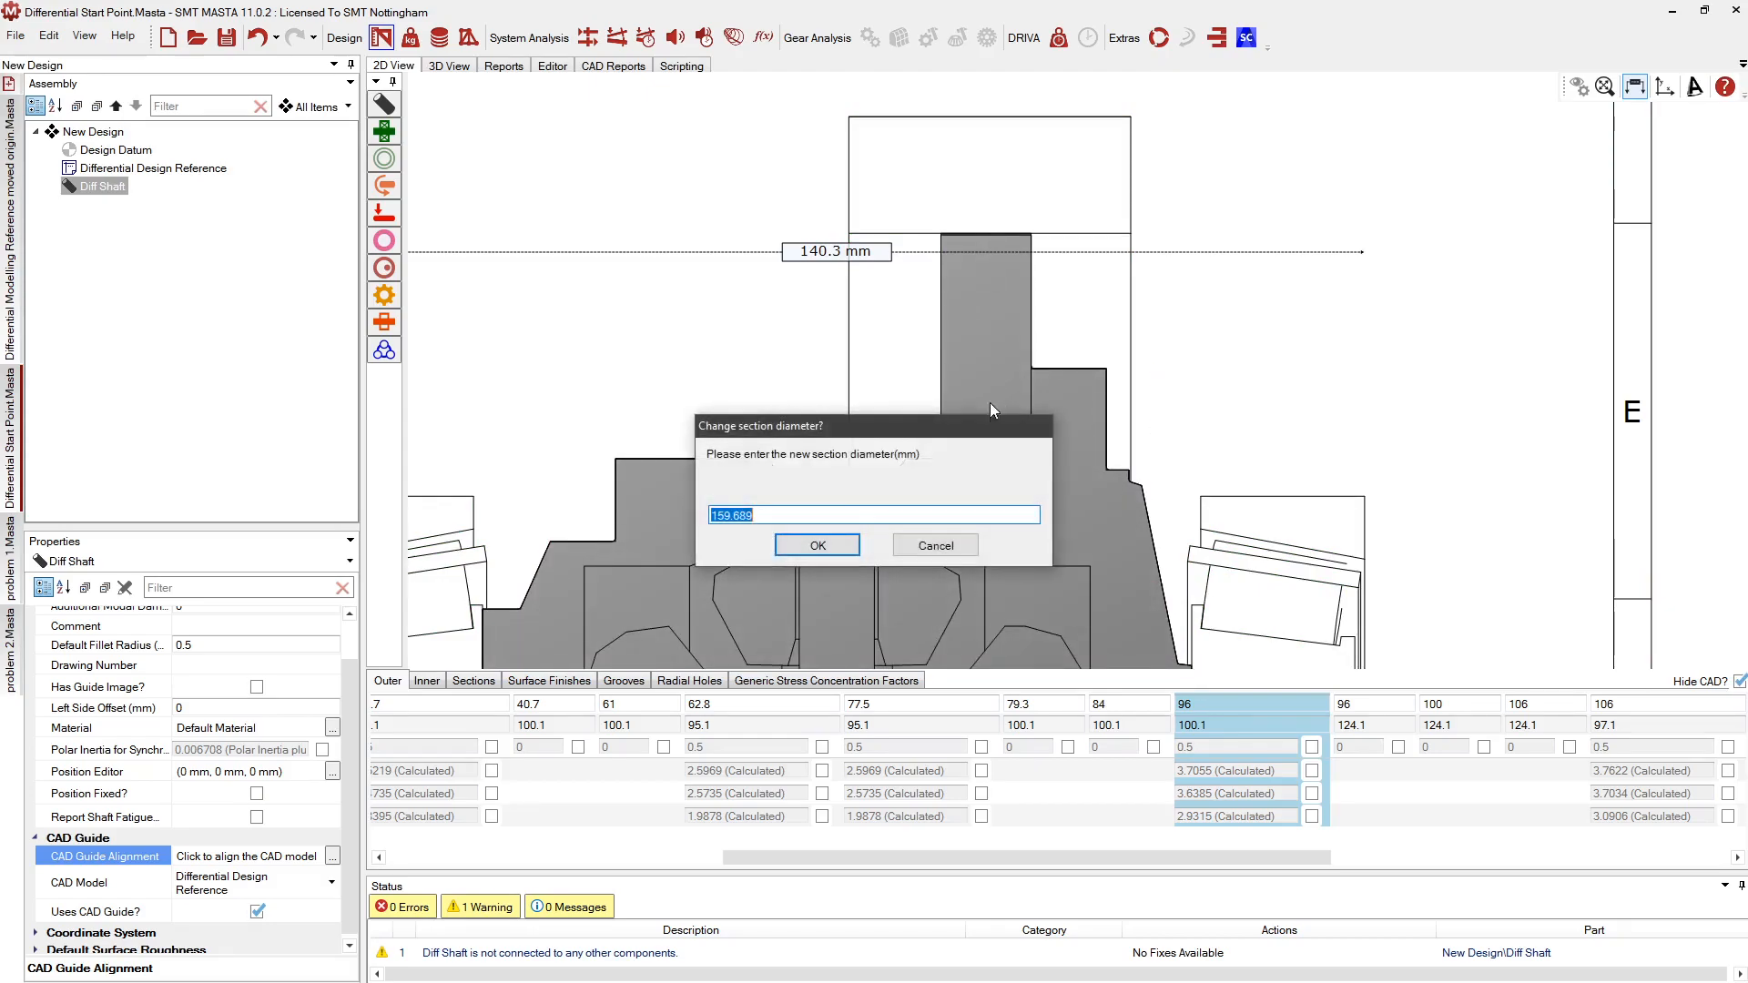
{"action": "left_click", "coordinate": [817, 546]}
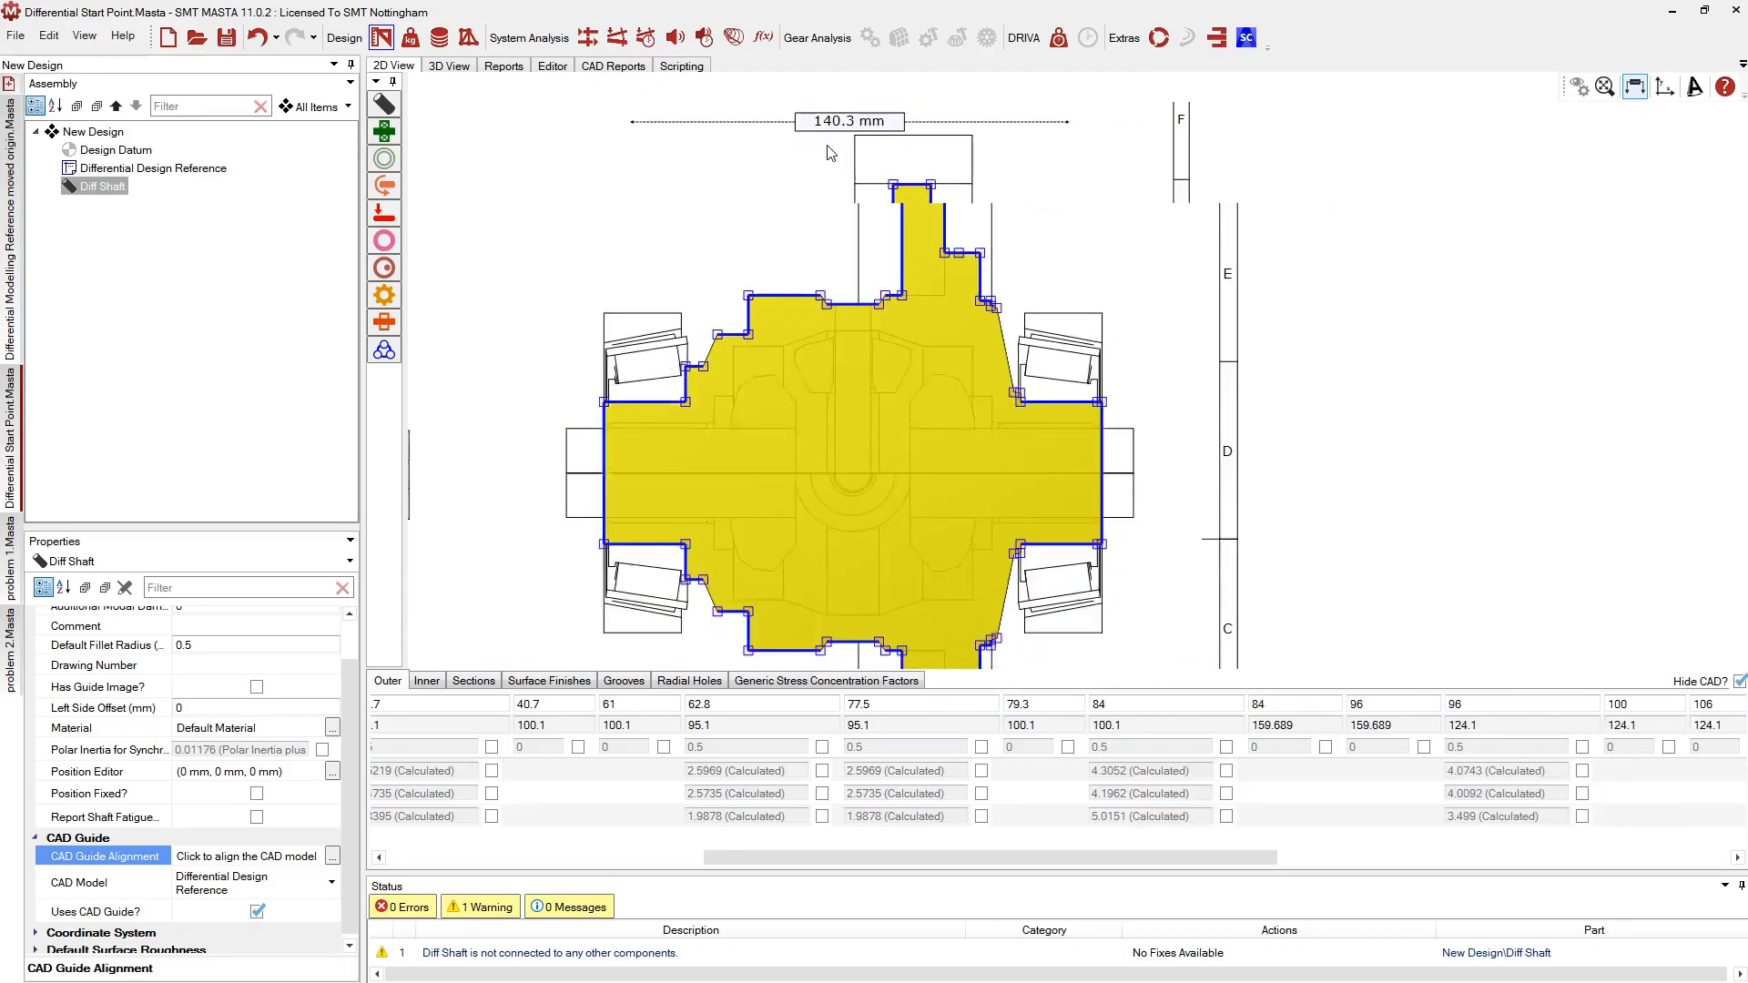
{"action": "scroll", "coordinate": [1007, 419], "scroll_direction": "up", "scroll_amount": 3}
{"action": "scroll", "coordinate": [1184, 389], "scroll_direction": "down", "scroll_amount": 2}
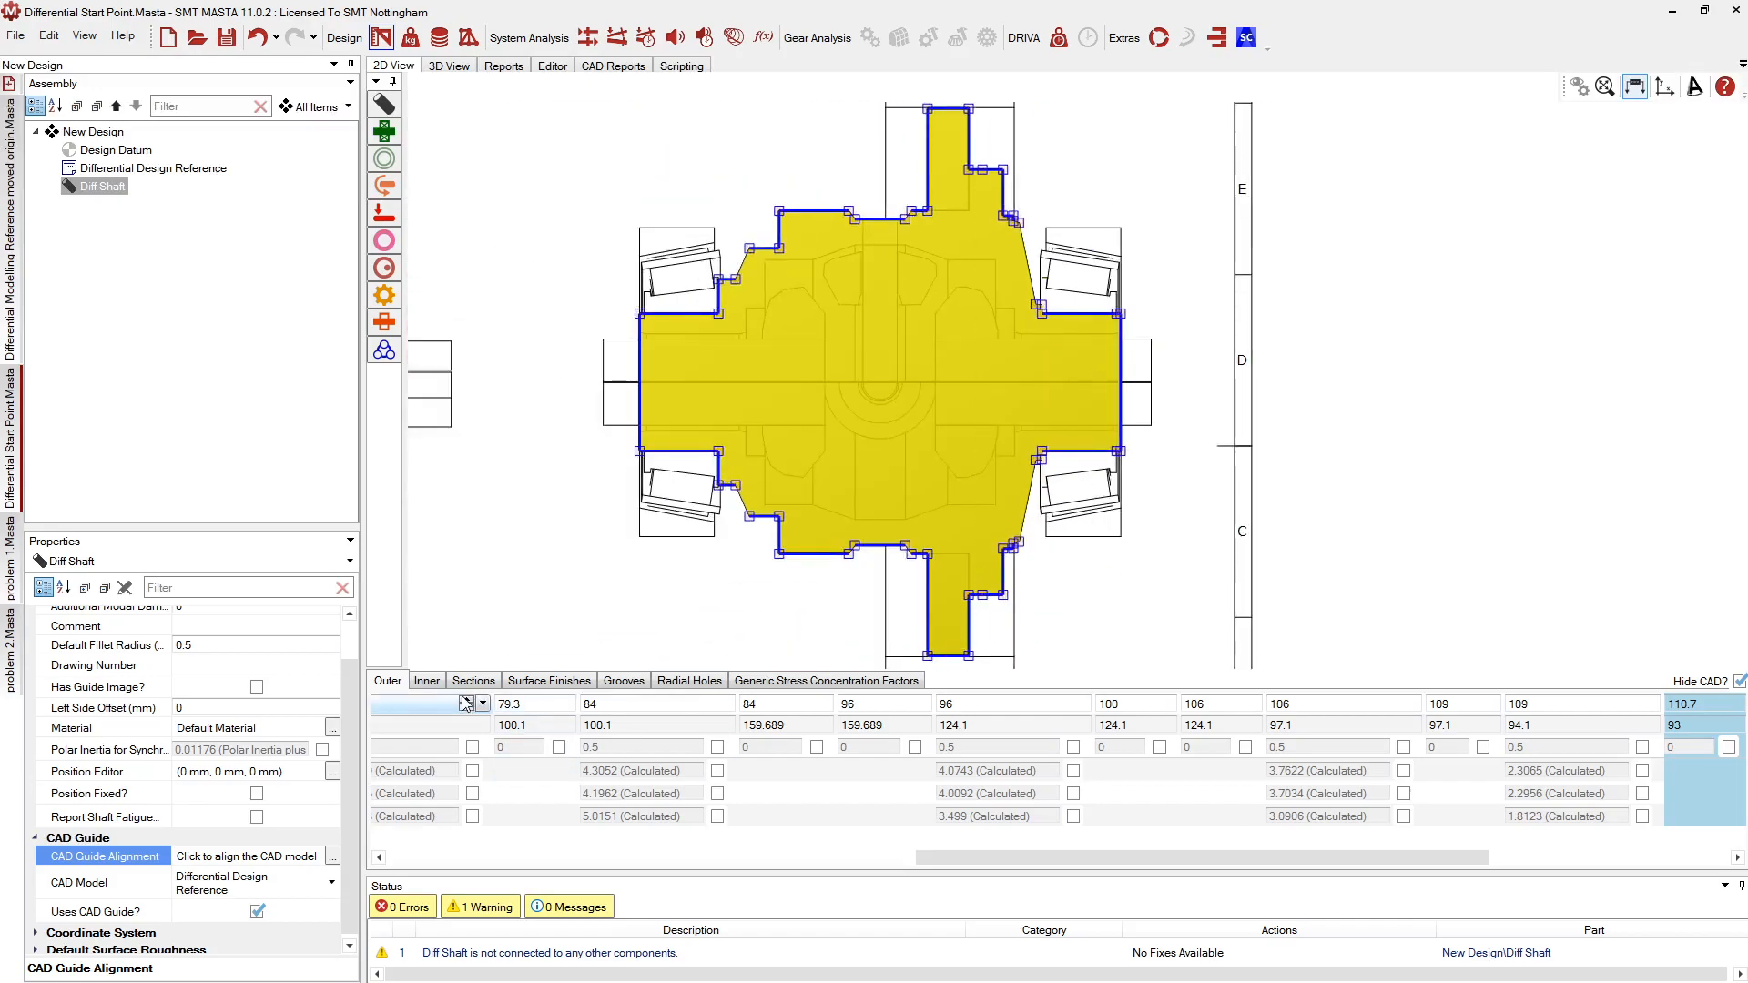
{"action": "left_click", "coordinate": [427, 681]}
{"action": "scroll", "coordinate": [644, 362], "scroll_direction": "up", "scroll_amount": 4}
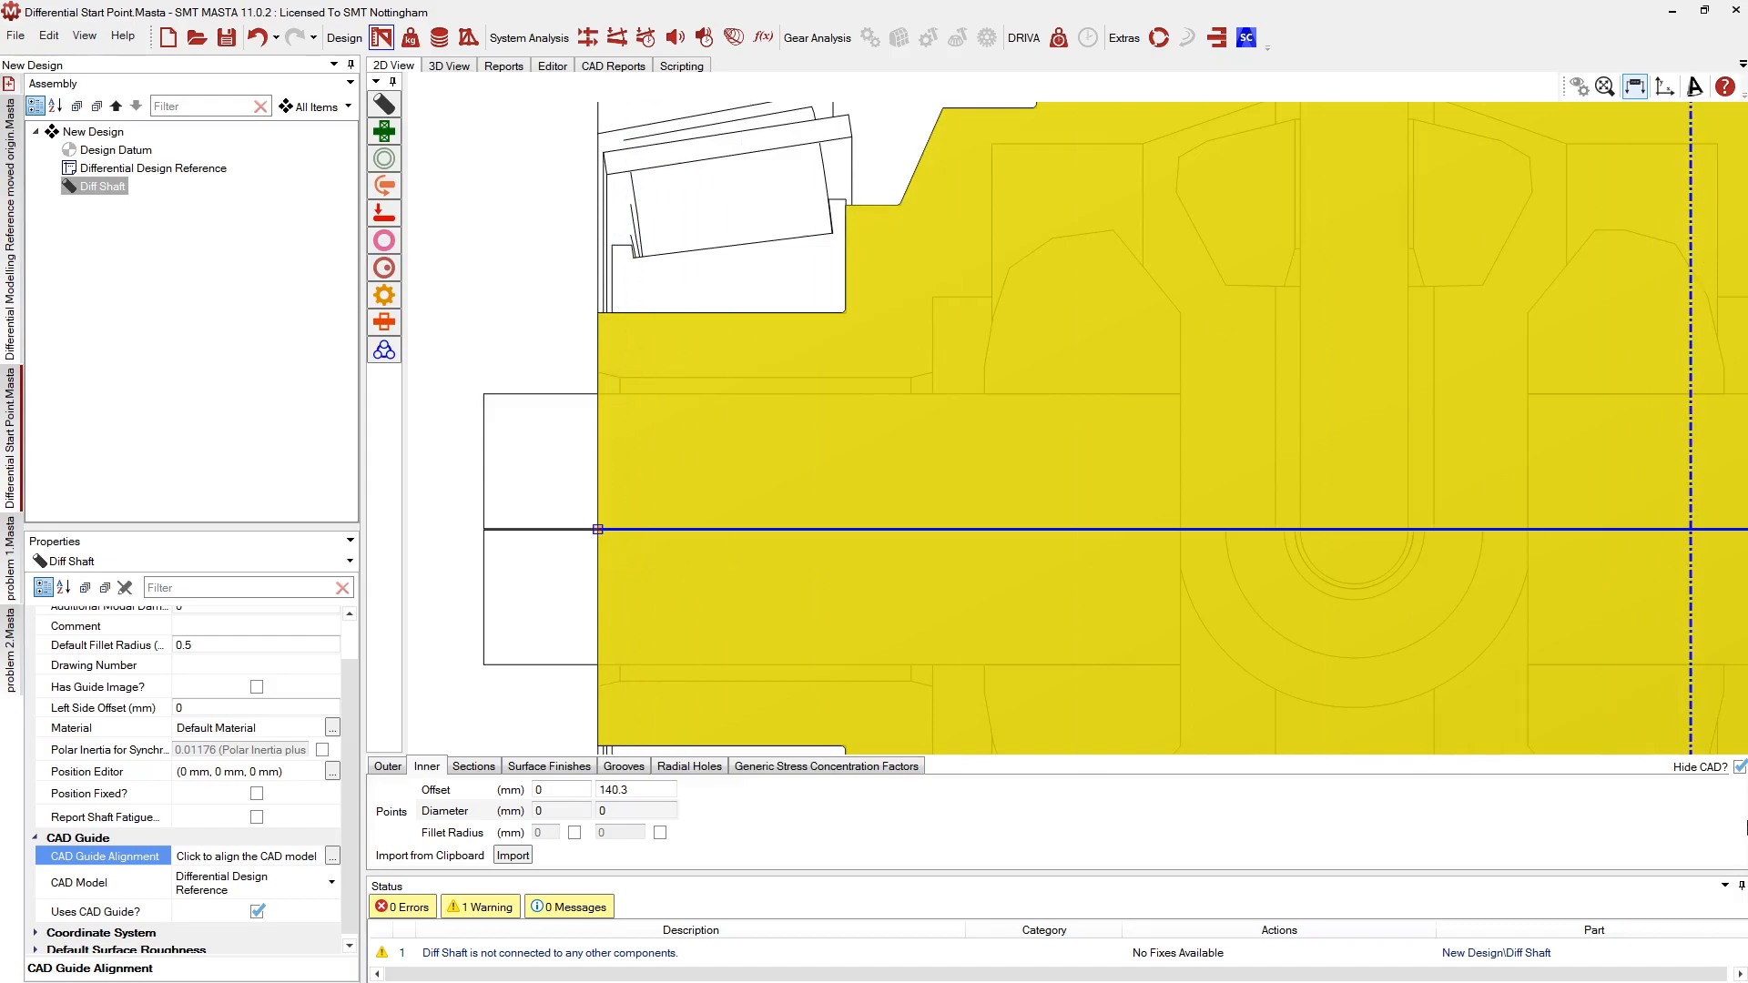
With the CAD guide shown, add left bore points: 29.1/28.2 mm, 43.1 mm to 36.5, 71.5 mm to 50.5
{"action": "left_click", "coordinate": [1739, 767]}
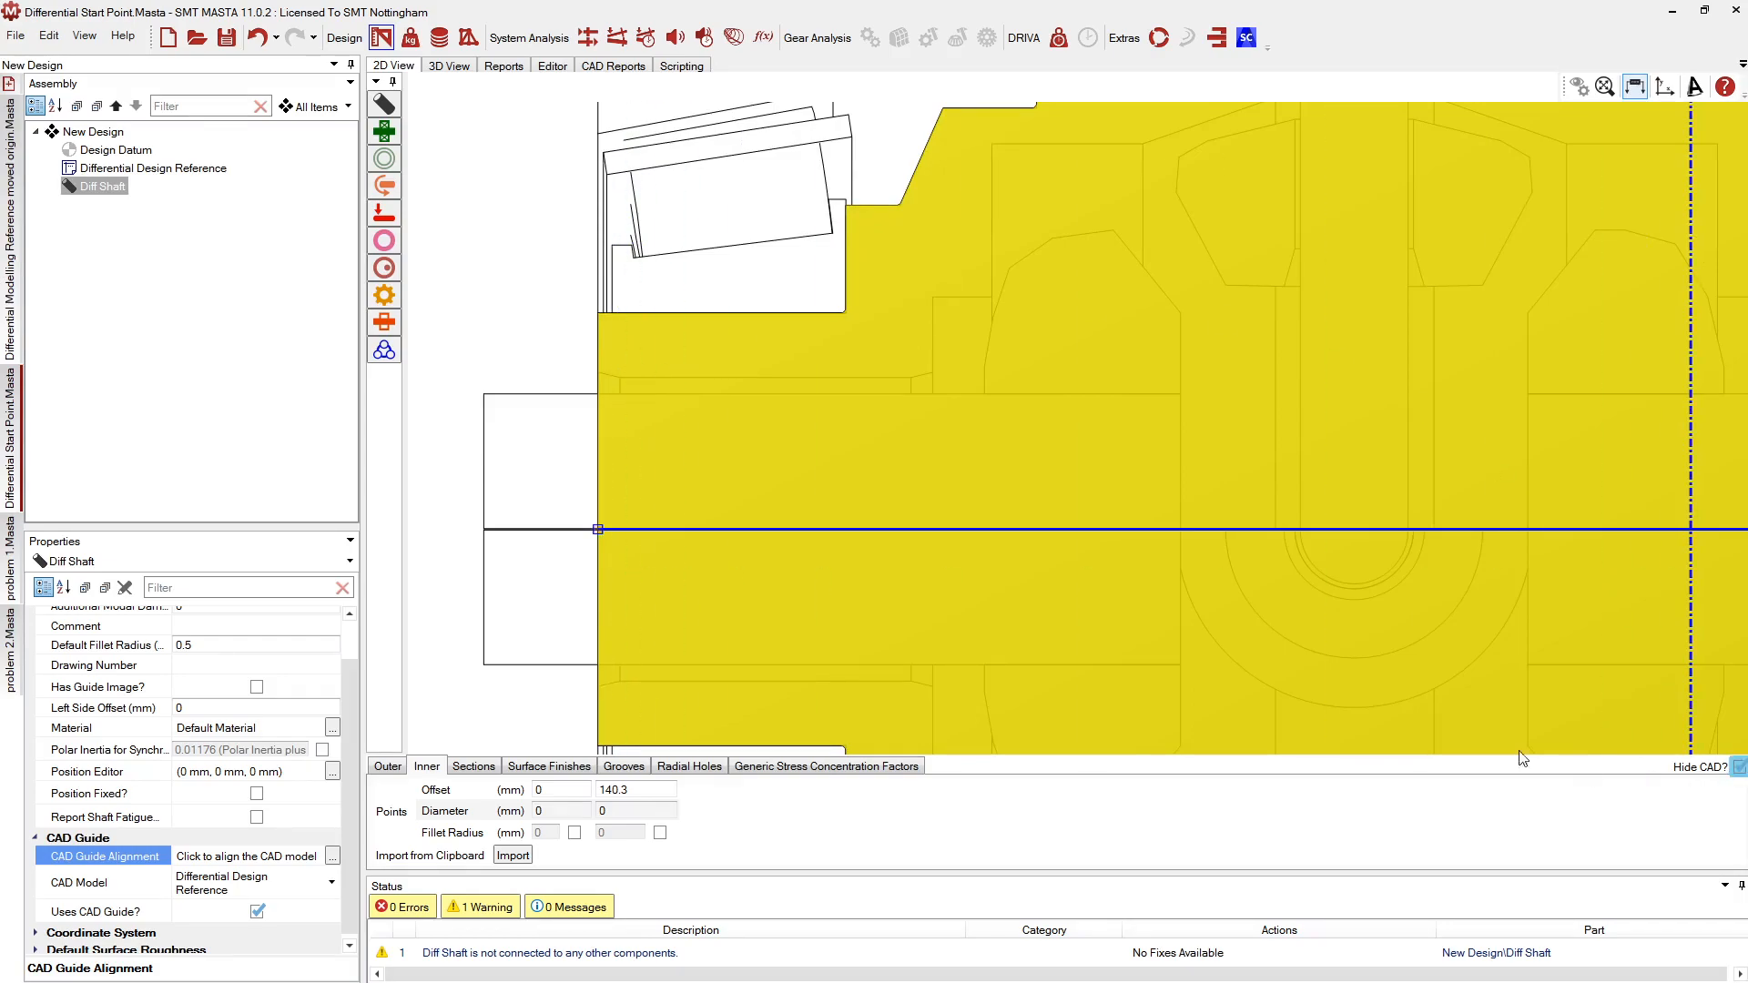
{"action": "left_click", "coordinate": [603, 375]}
{"action": "left_click", "coordinate": [621, 377]}
{"action": "left_click", "coordinate": [912, 376]}
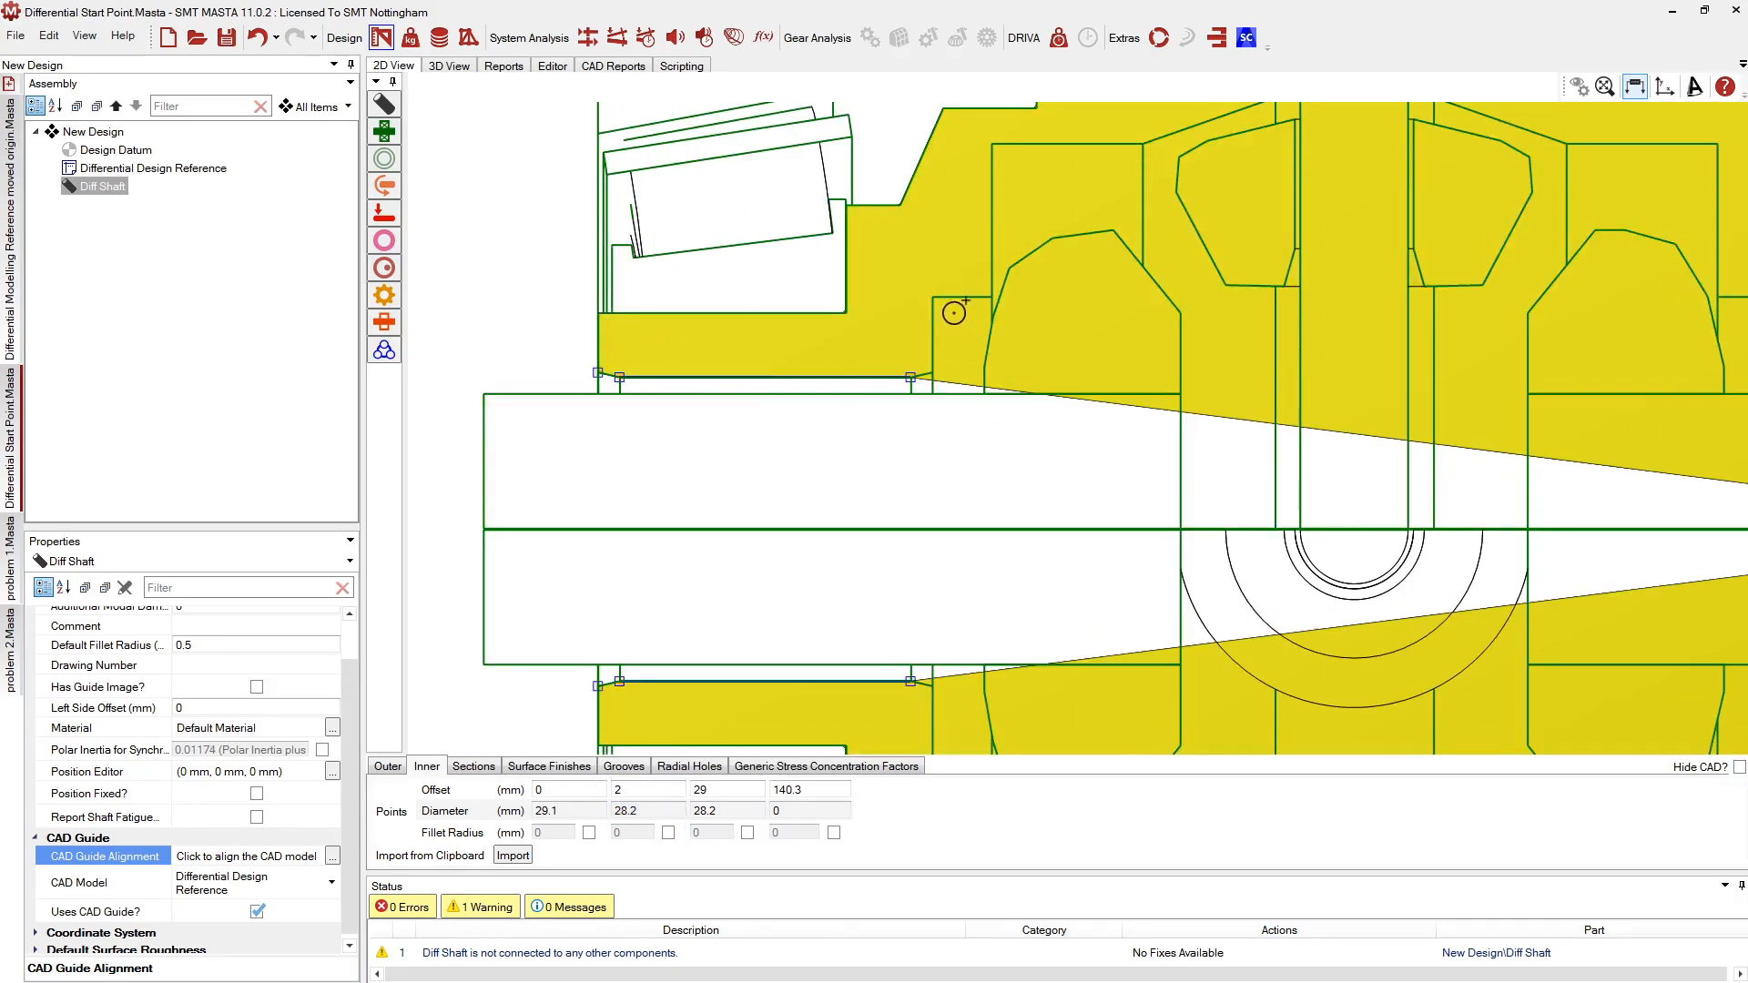
{"action": "left_click", "coordinate": [933, 372]}
{"action": "left_click", "coordinate": [932, 297]}
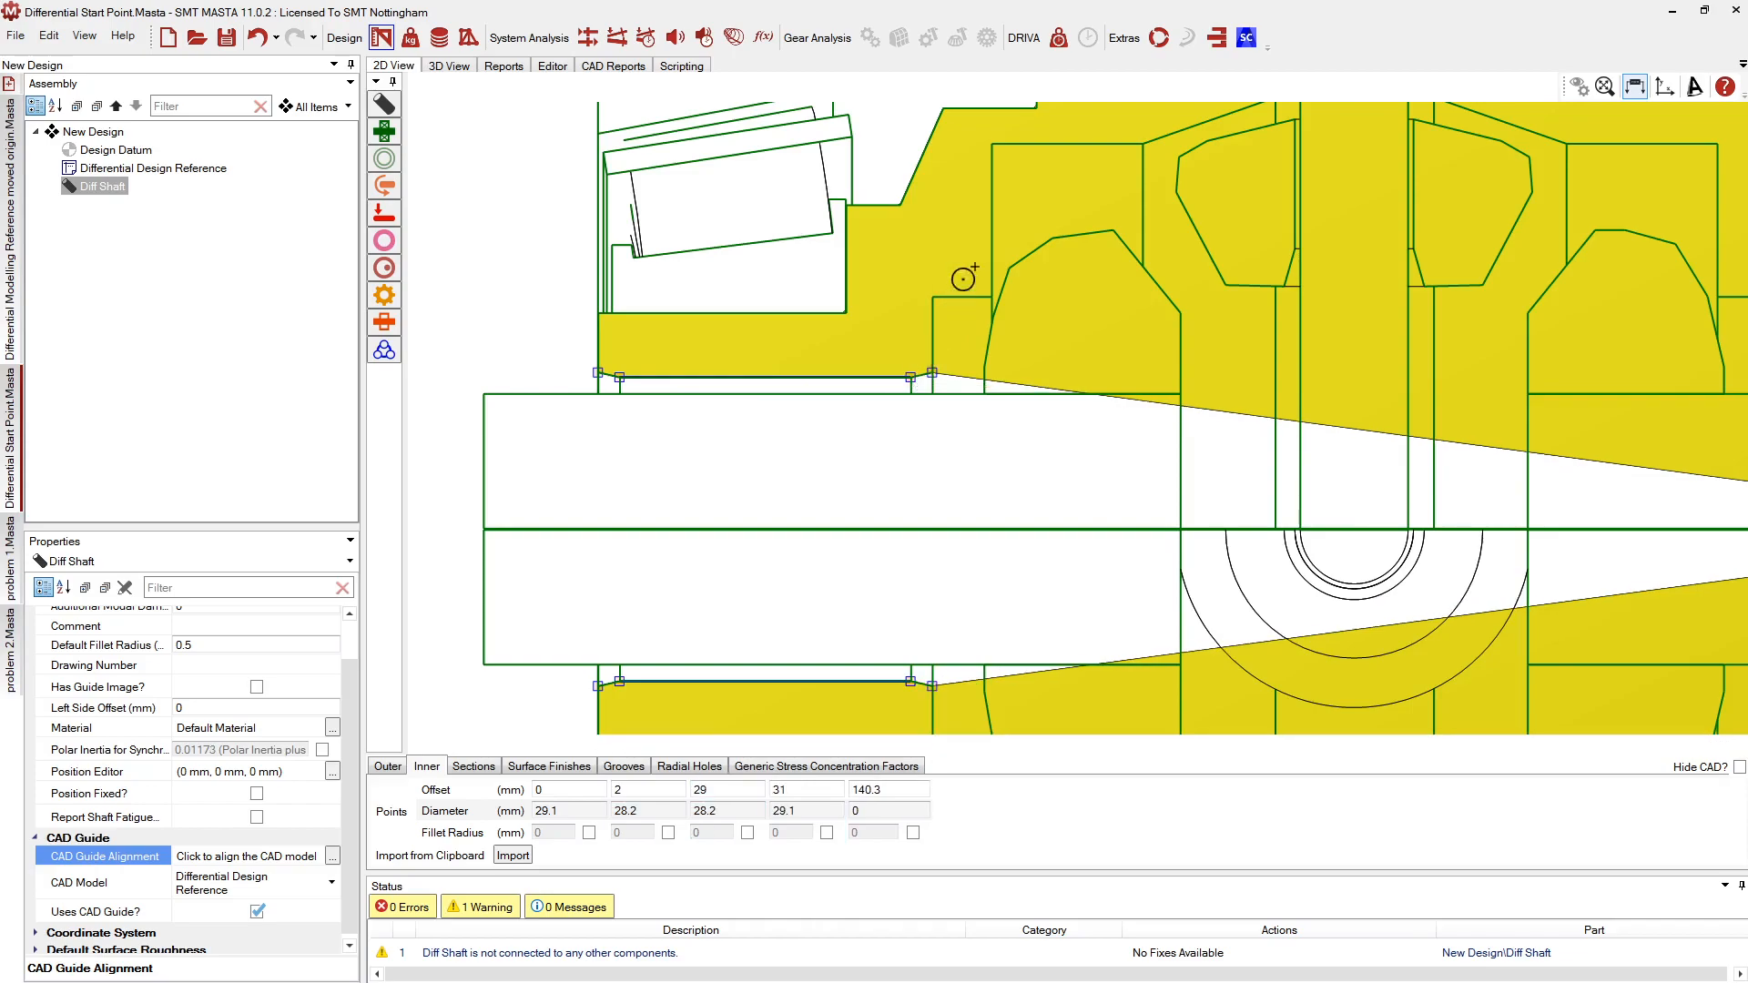
{"action": "left_click", "coordinate": [991, 297]}
{"action": "left_click", "coordinate": [991, 144]}
{"action": "left_click", "coordinate": [1142, 144]}
{"action": "scroll", "coordinate": [663, 437], "scroll_direction": "down", "scroll_amount": 7}
{"action": "scroll", "coordinate": [969, 257], "scroll_direction": "up", "scroll_amount": 8}
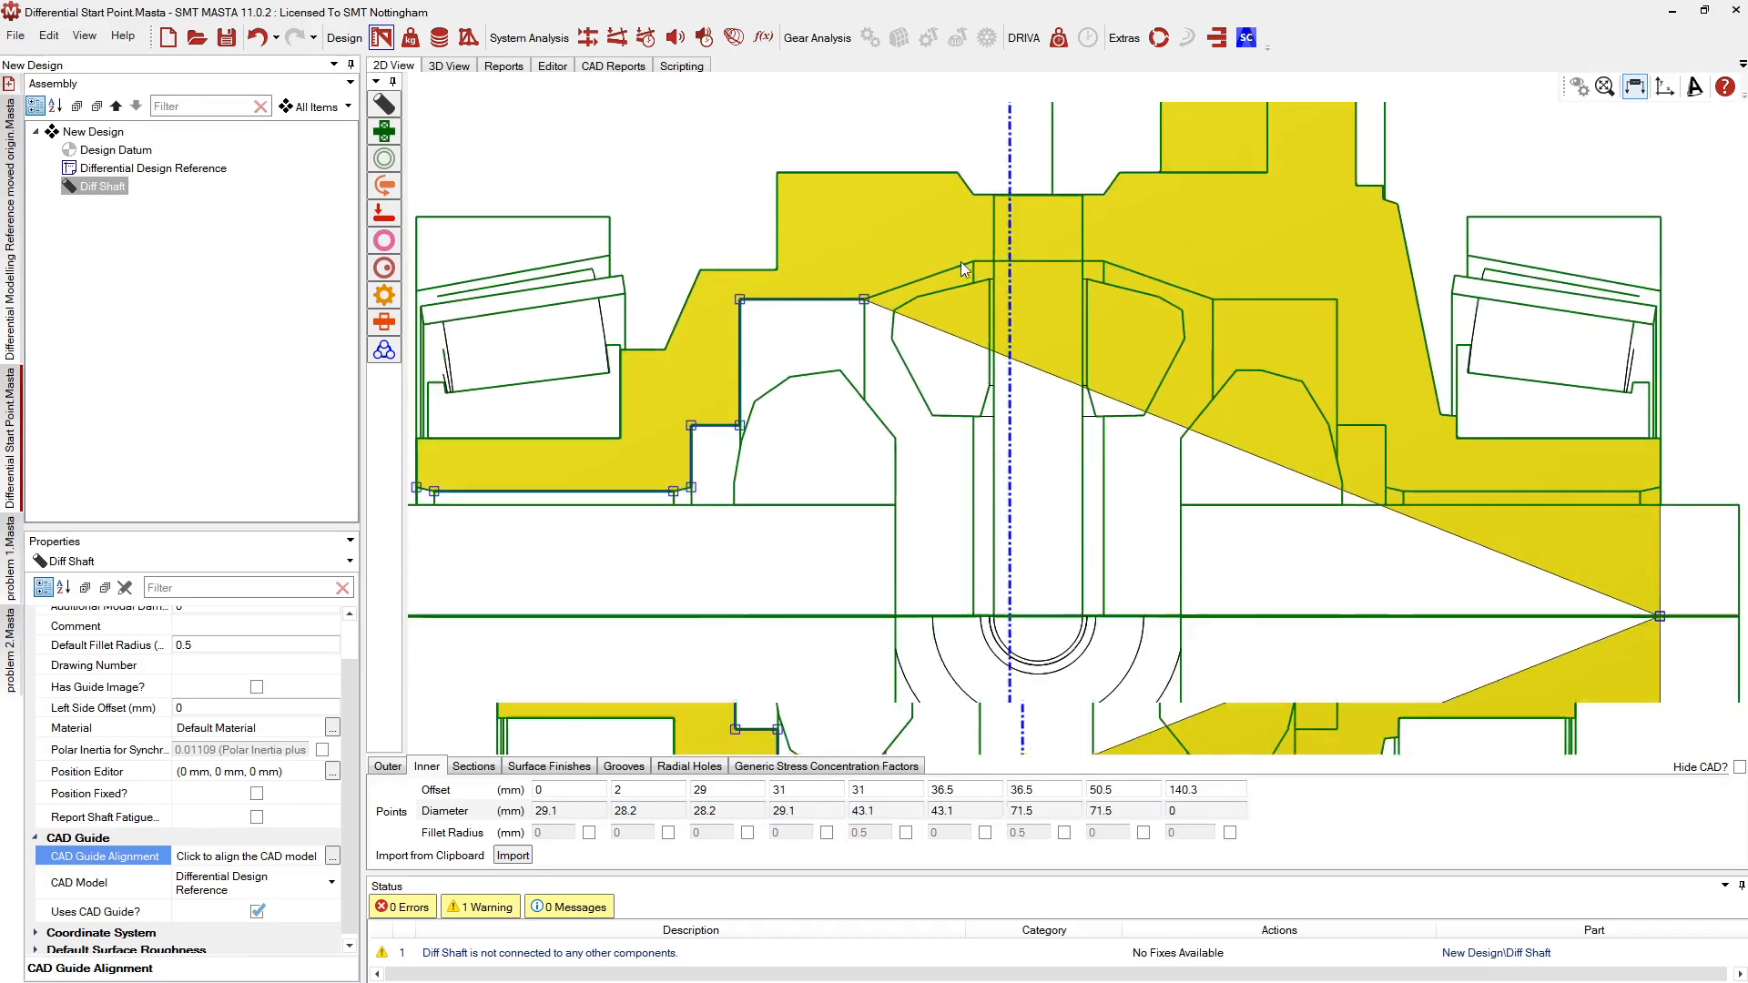
Add the 80.1 mm bore from 62.8 to 77.5 mm, then step down through 71.5, 43.1 and 29.1 mm to the right end
{"action": "left_click", "coordinate": [984, 260]}
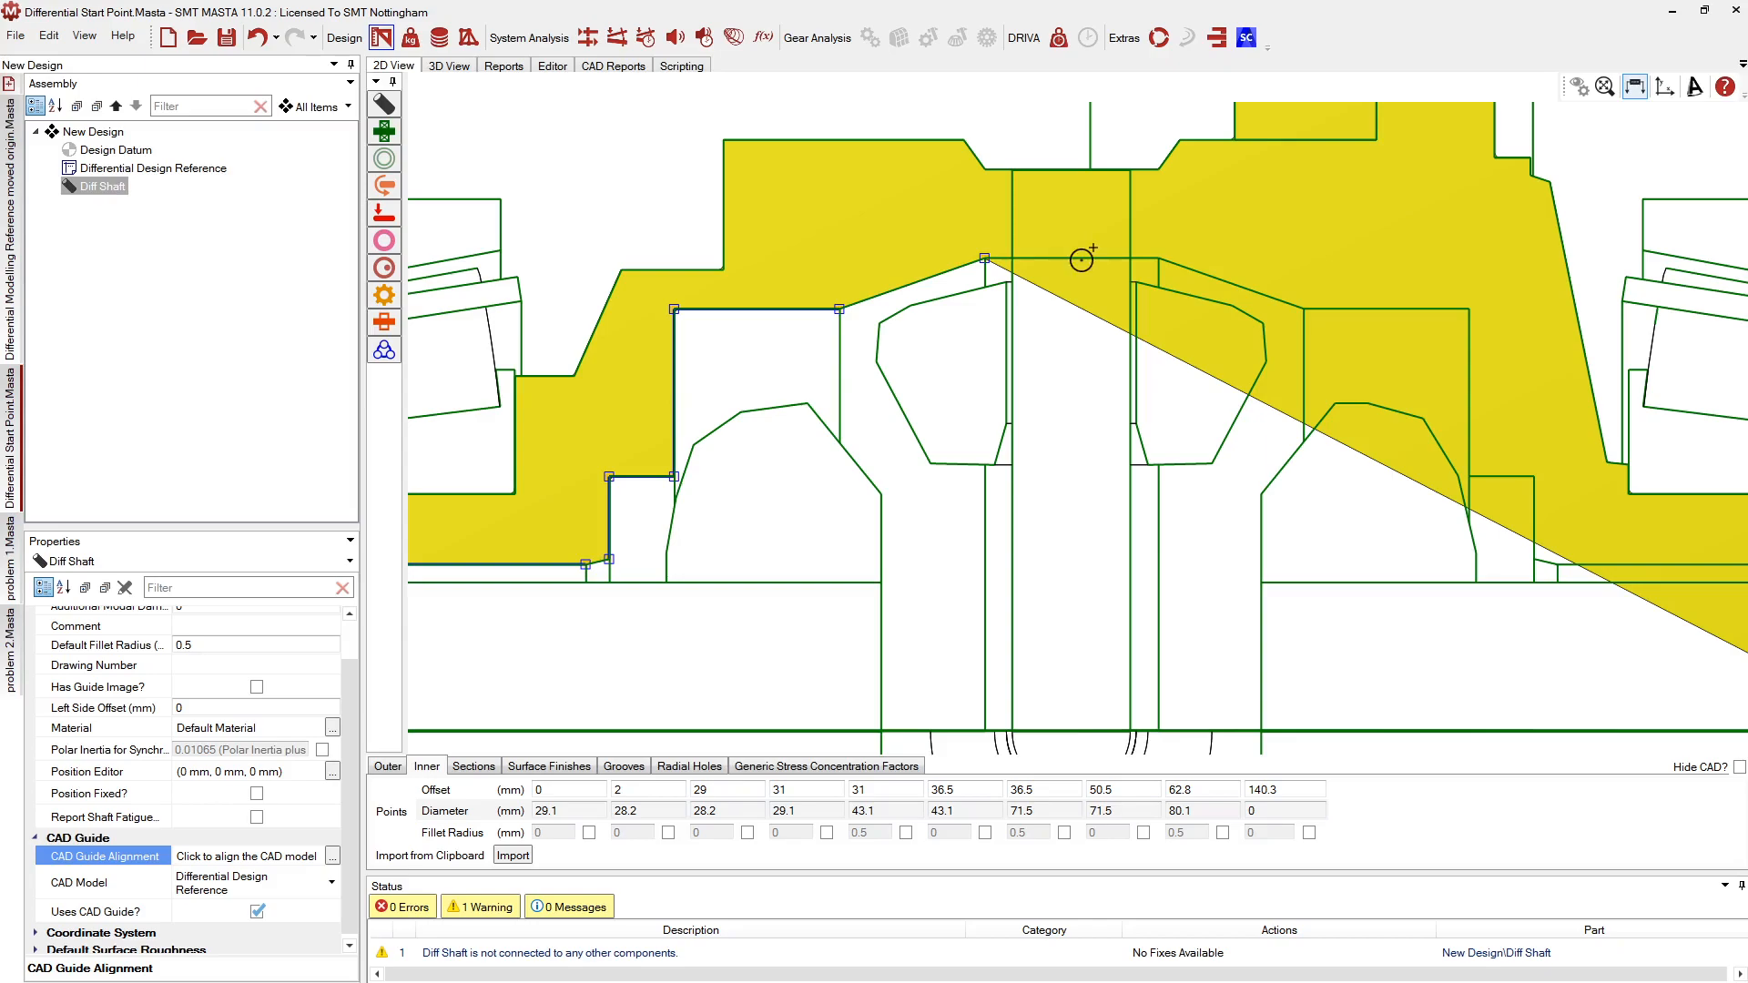
{"action": "left_click", "coordinate": [1157, 258]}
{"action": "left_click", "coordinate": [1304, 309]}
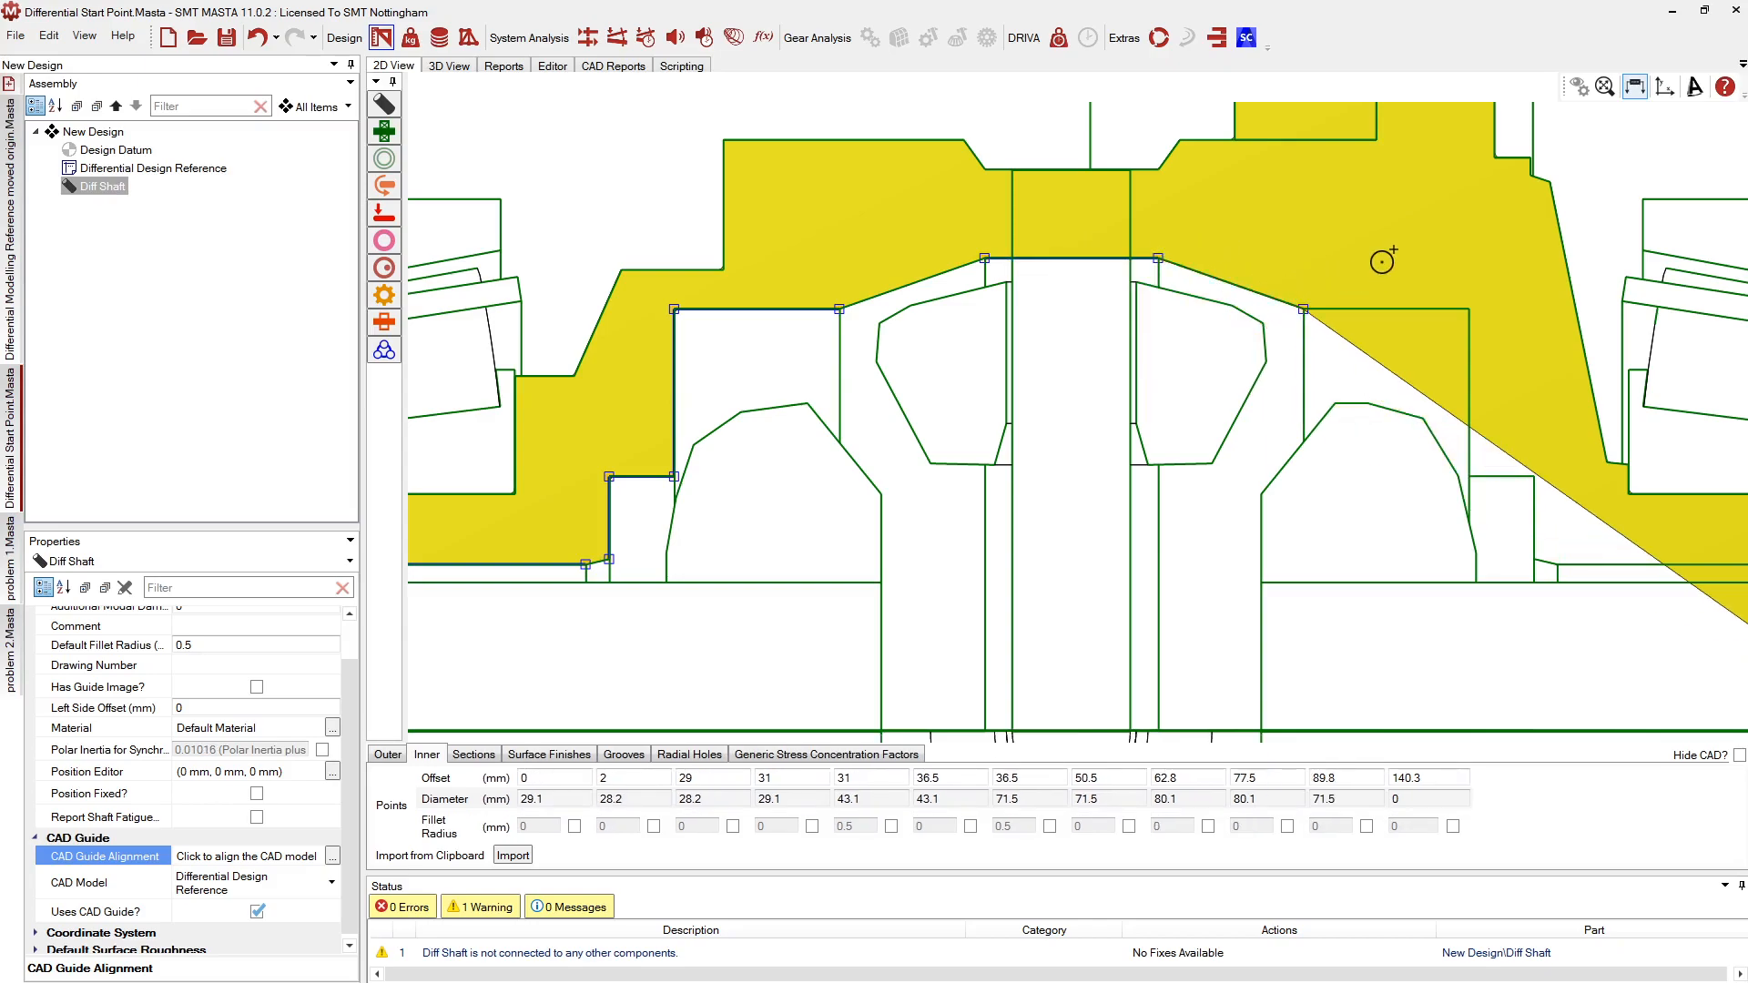
{"action": "left_click", "coordinate": [1390, 312]}
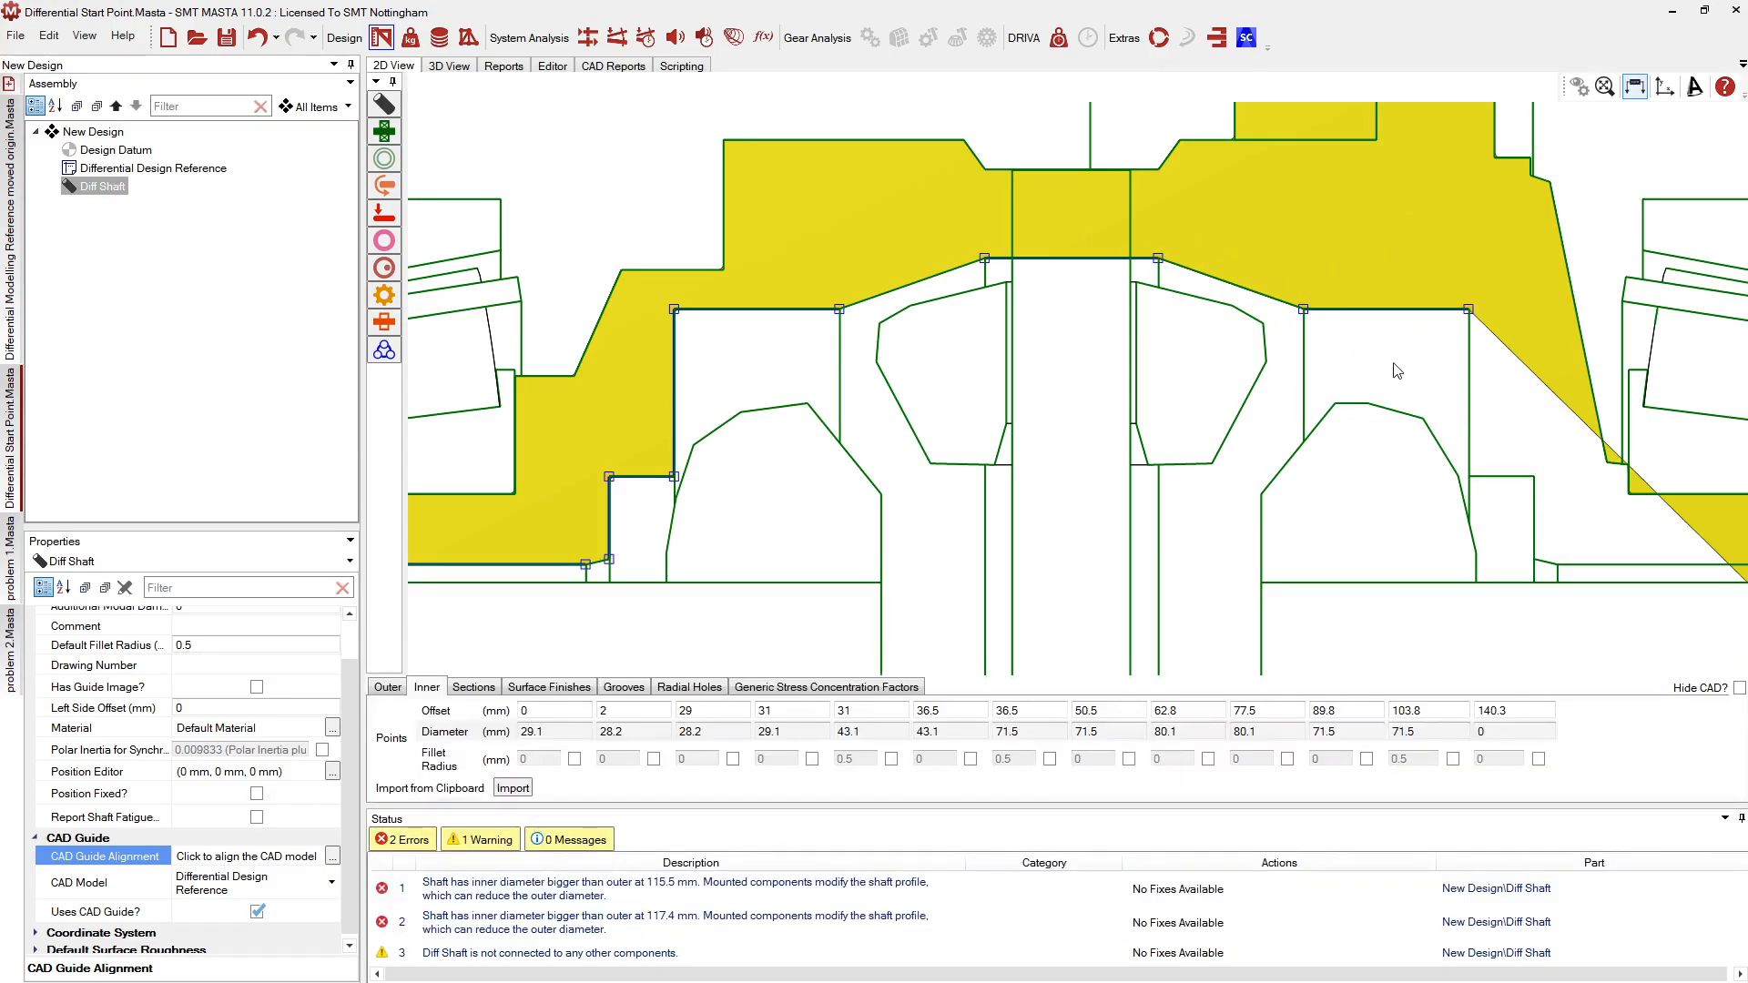
{"action": "left_click", "coordinate": [1472, 471]}
{"action": "left_click", "coordinate": [1508, 478]}
{"action": "scroll", "coordinate": [1123, 444], "scroll_direction": "down", "scroll_amount": 2}
{"action": "scroll", "coordinate": [1135, 455], "scroll_direction": "down", "scroll_amount": 2}
{"action": "scroll", "coordinate": [1557, 541], "scroll_direction": "up", "scroll_amount": 4}
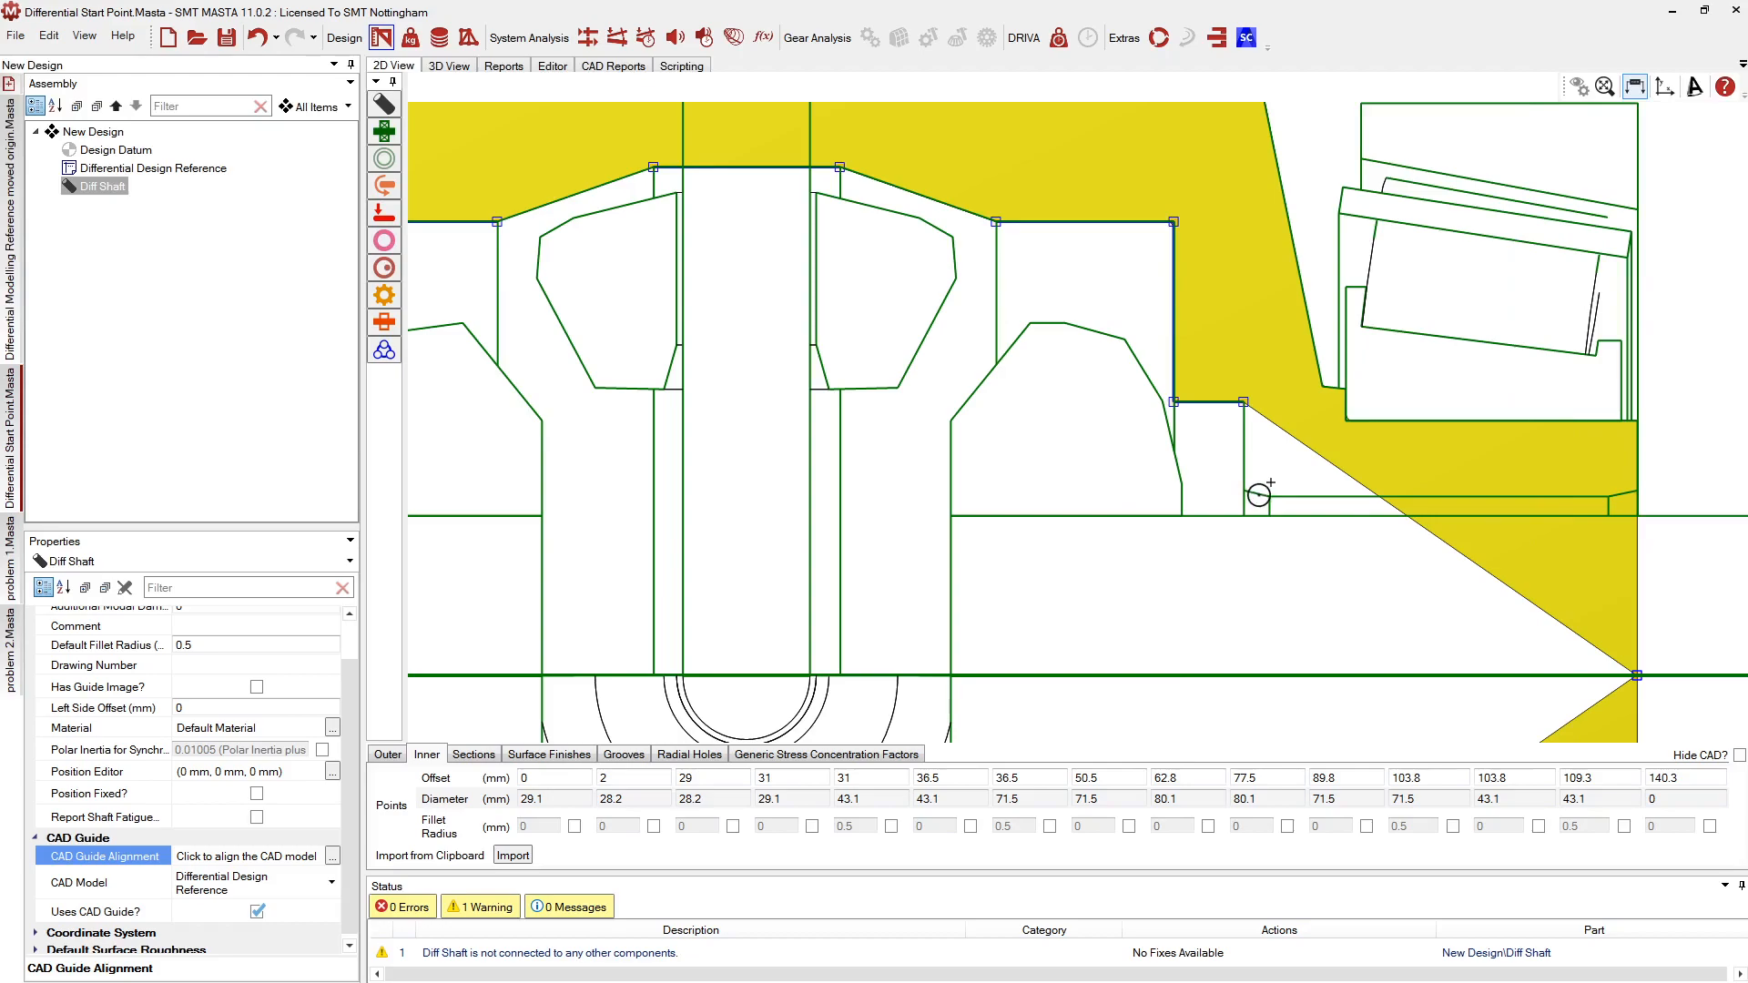
{"action": "left_click", "coordinate": [1260, 493]}
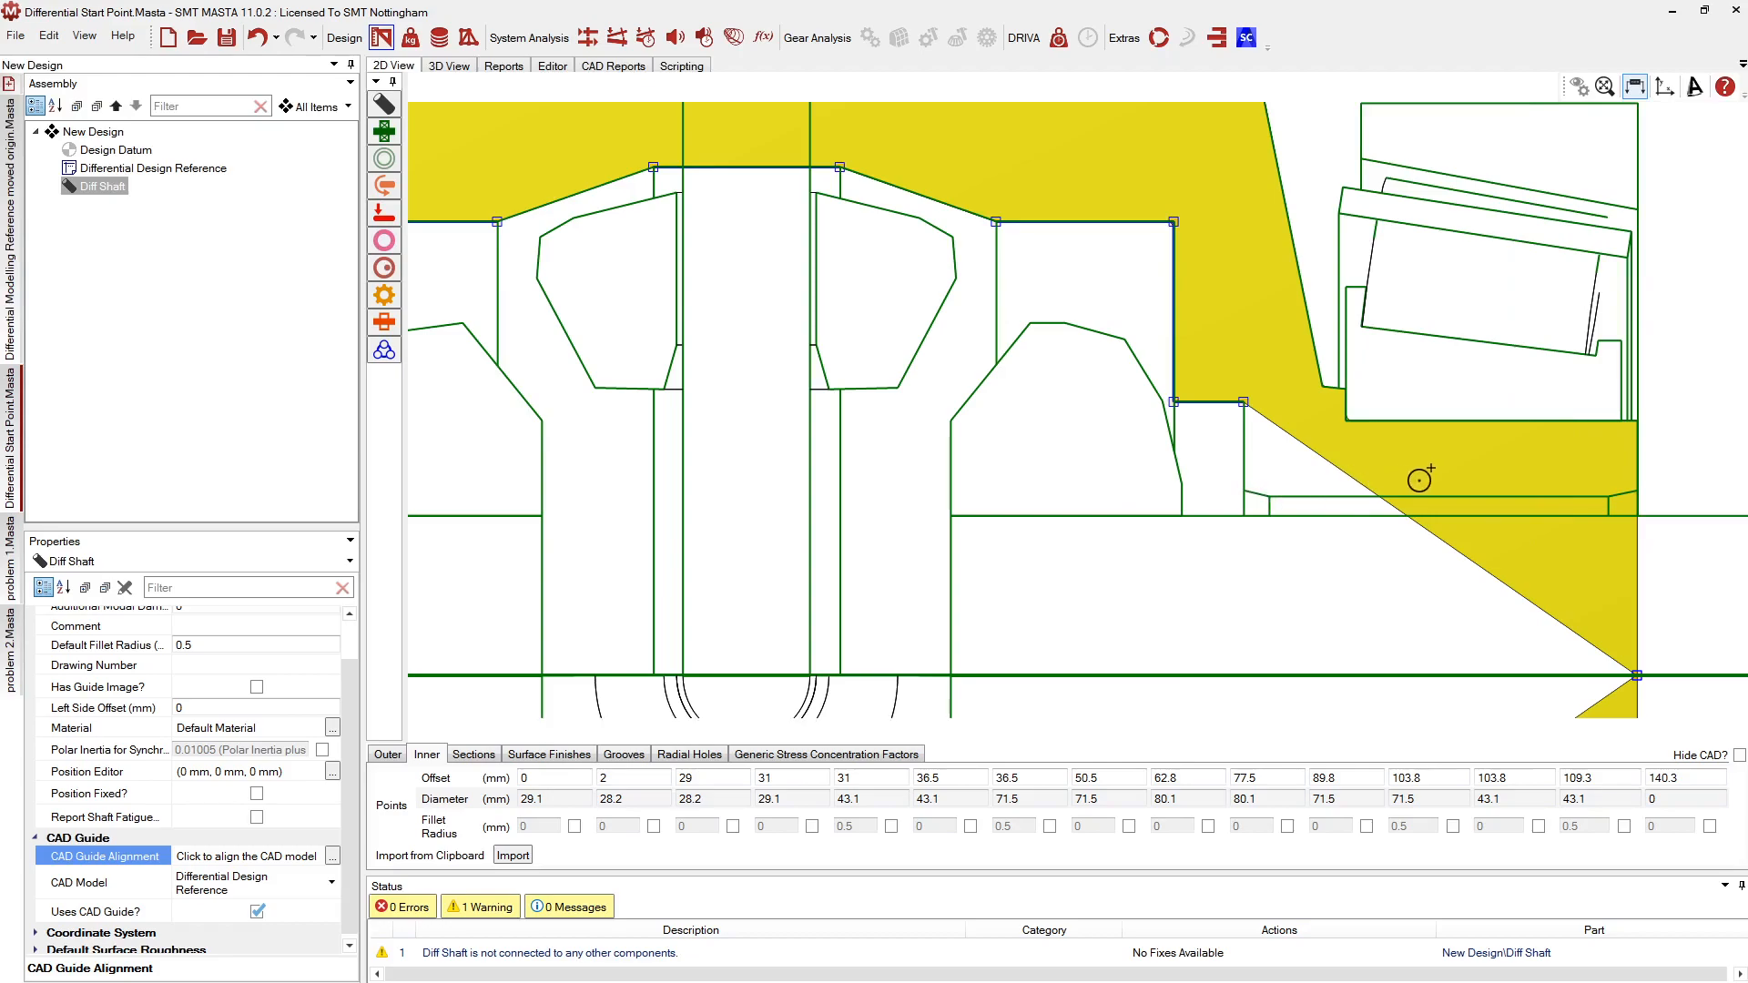
{"action": "left_click", "coordinate": [1608, 496]}
{"action": "scroll", "coordinate": [1582, 464], "scroll_direction": "down", "scroll_amount": 2}
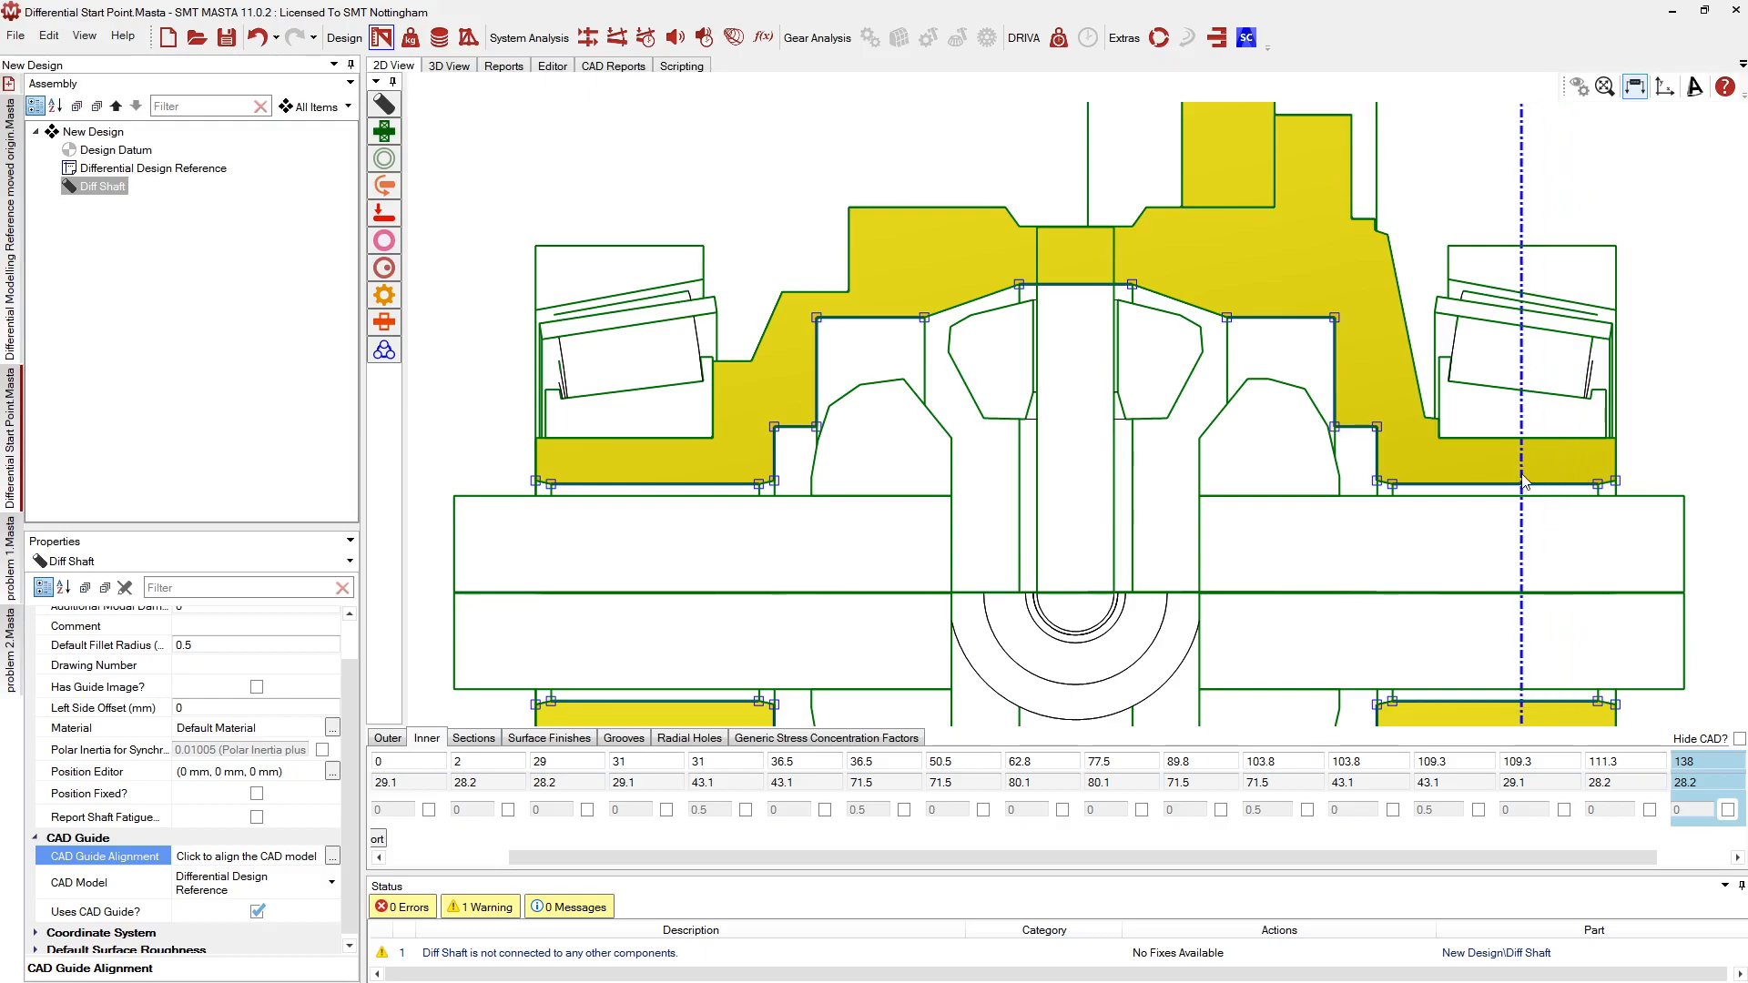
{"action": "scroll", "coordinate": [1524, 482], "scroll_direction": "down", "scroll_amount": 1}
{"action": "scroll", "coordinate": [1421, 538], "scroll_direction": "down", "scroll_amount": 2}
{"action": "scroll", "coordinate": [1115, 491], "scroll_direction": "up", "scroll_amount": 2}
{"action": "scroll", "coordinate": [1019, 495], "scroll_direction": "down", "scroll_amount": 3}
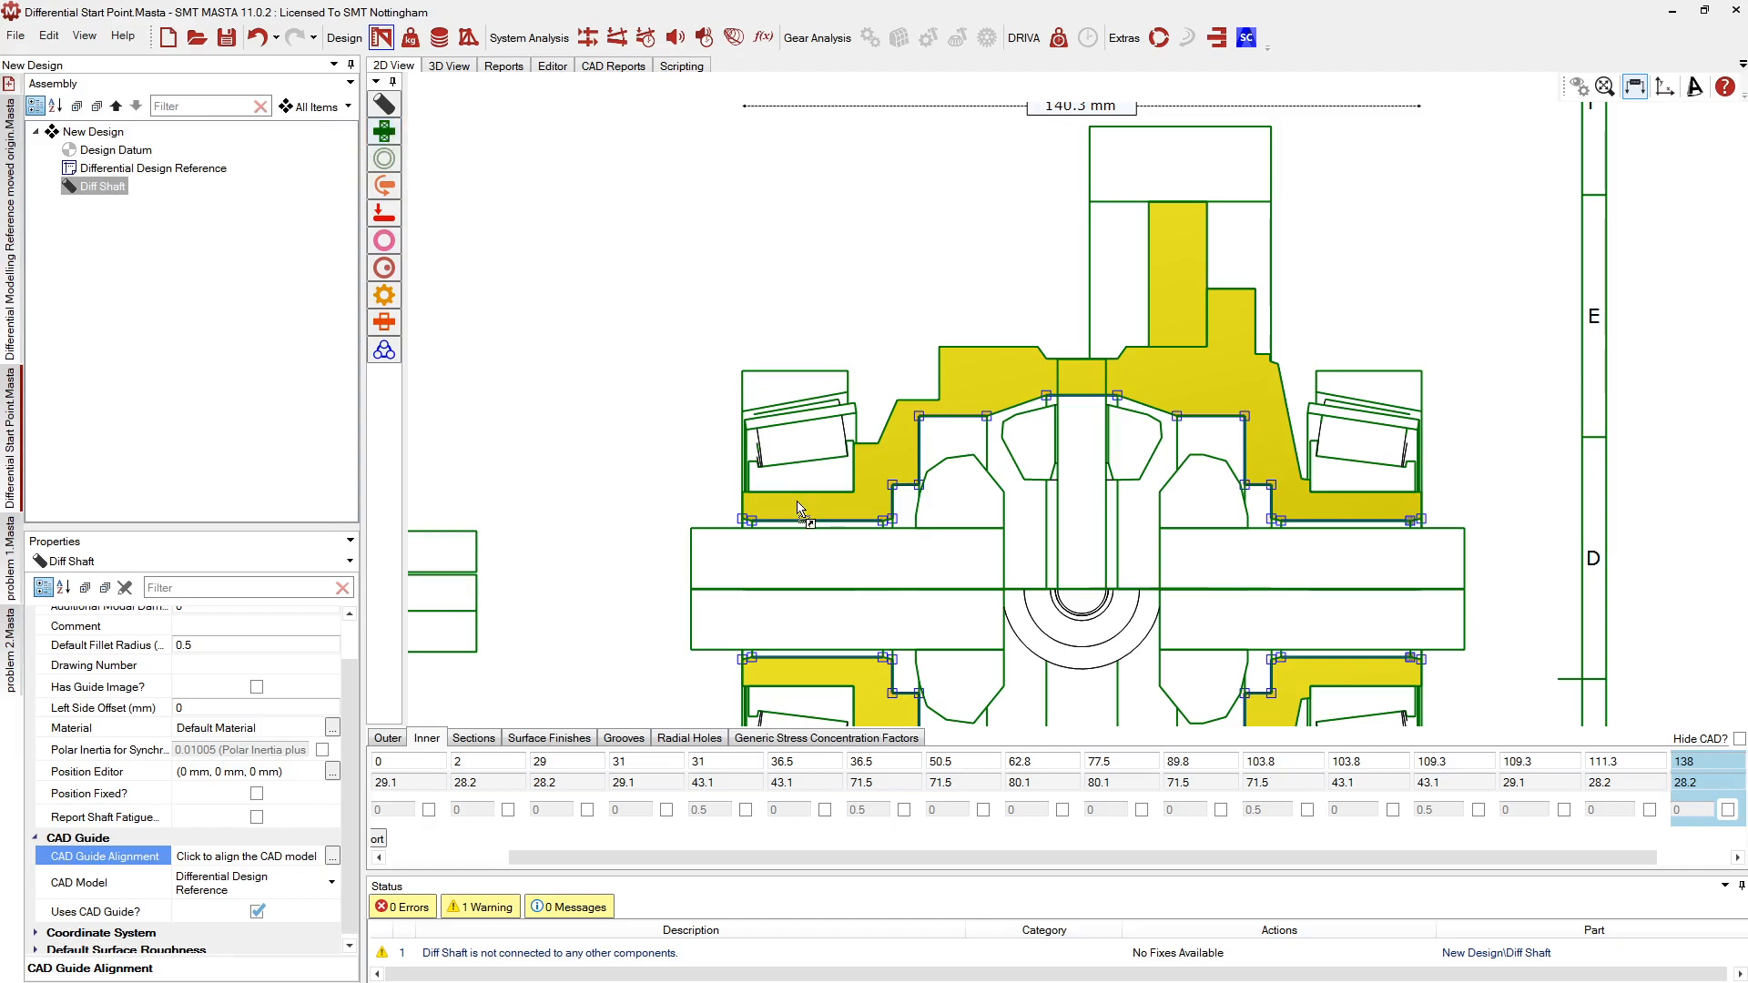
Mount a bearing on the Diff Shaft's left end, 11.244 mm from the end
{"action": "left_click_drag", "start_coordinate": [799, 508], "coordinate": [799, 510]}
{"action": "left_click", "coordinate": [878, 560]}
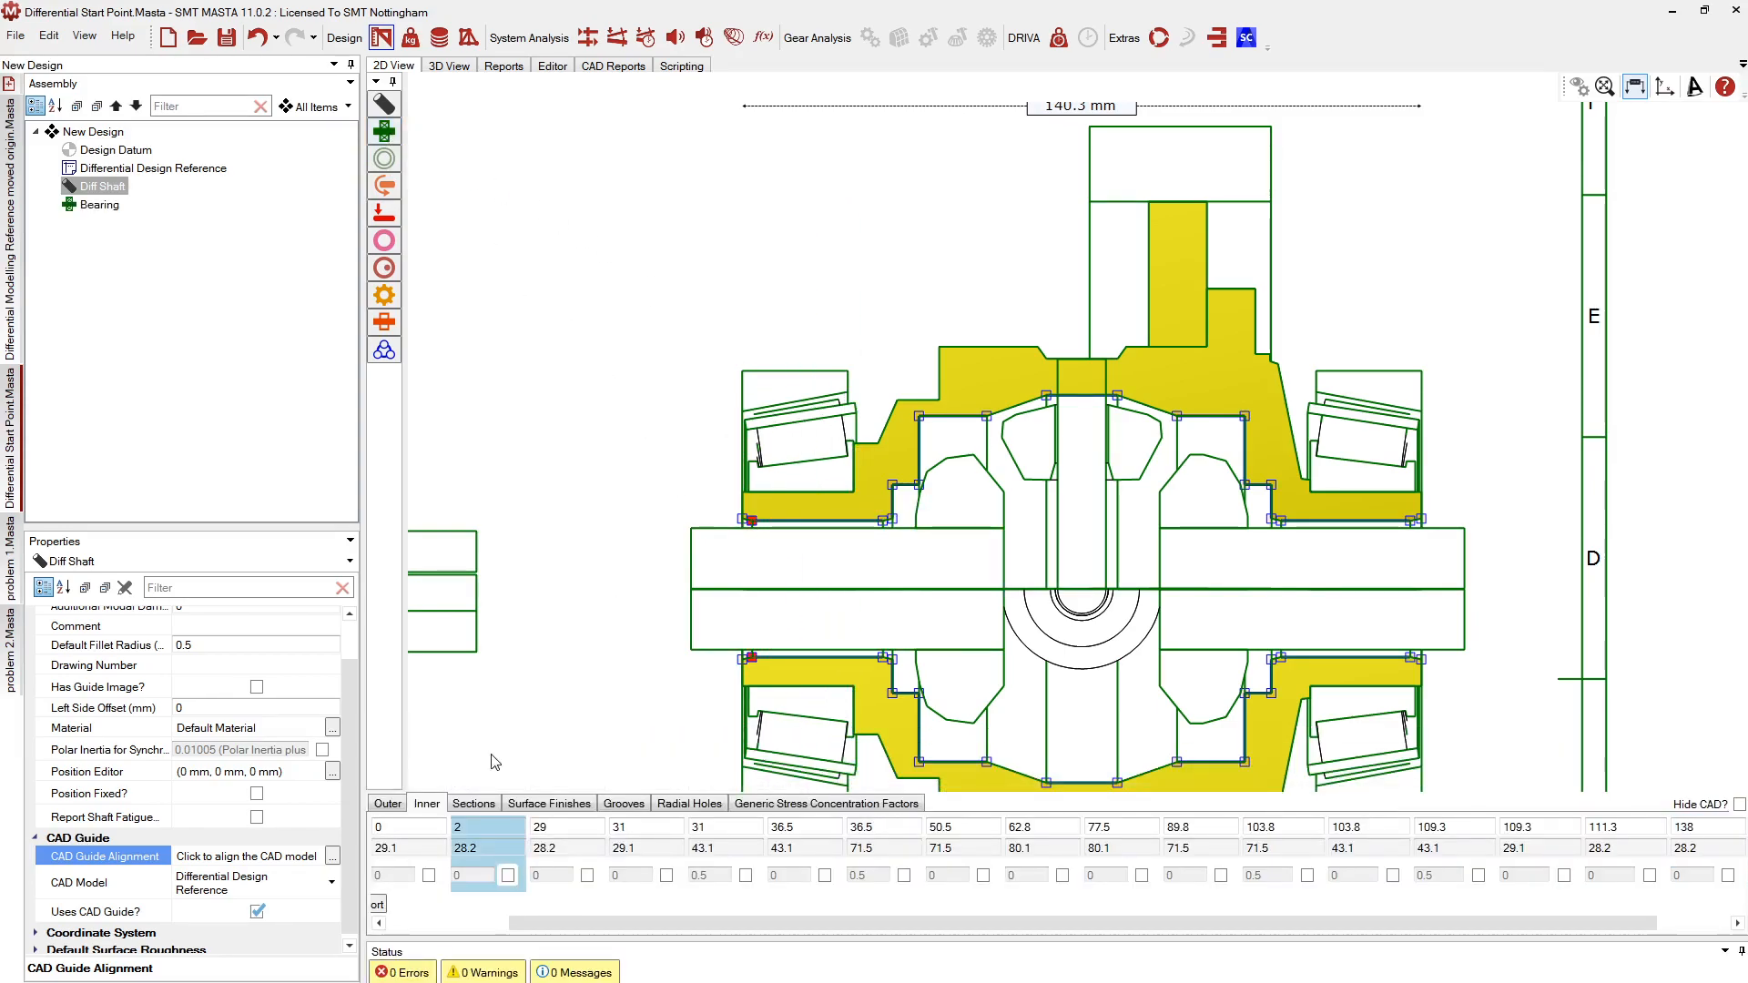
{"action": "left_click", "coordinate": [388, 803]}
{"action": "left_click", "coordinate": [99, 204]}
{"action": "left_click", "coordinate": [111, 132]}
{"action": "scroll", "coordinate": [1083, 393], "scroll_direction": "up", "scroll_amount": 2}
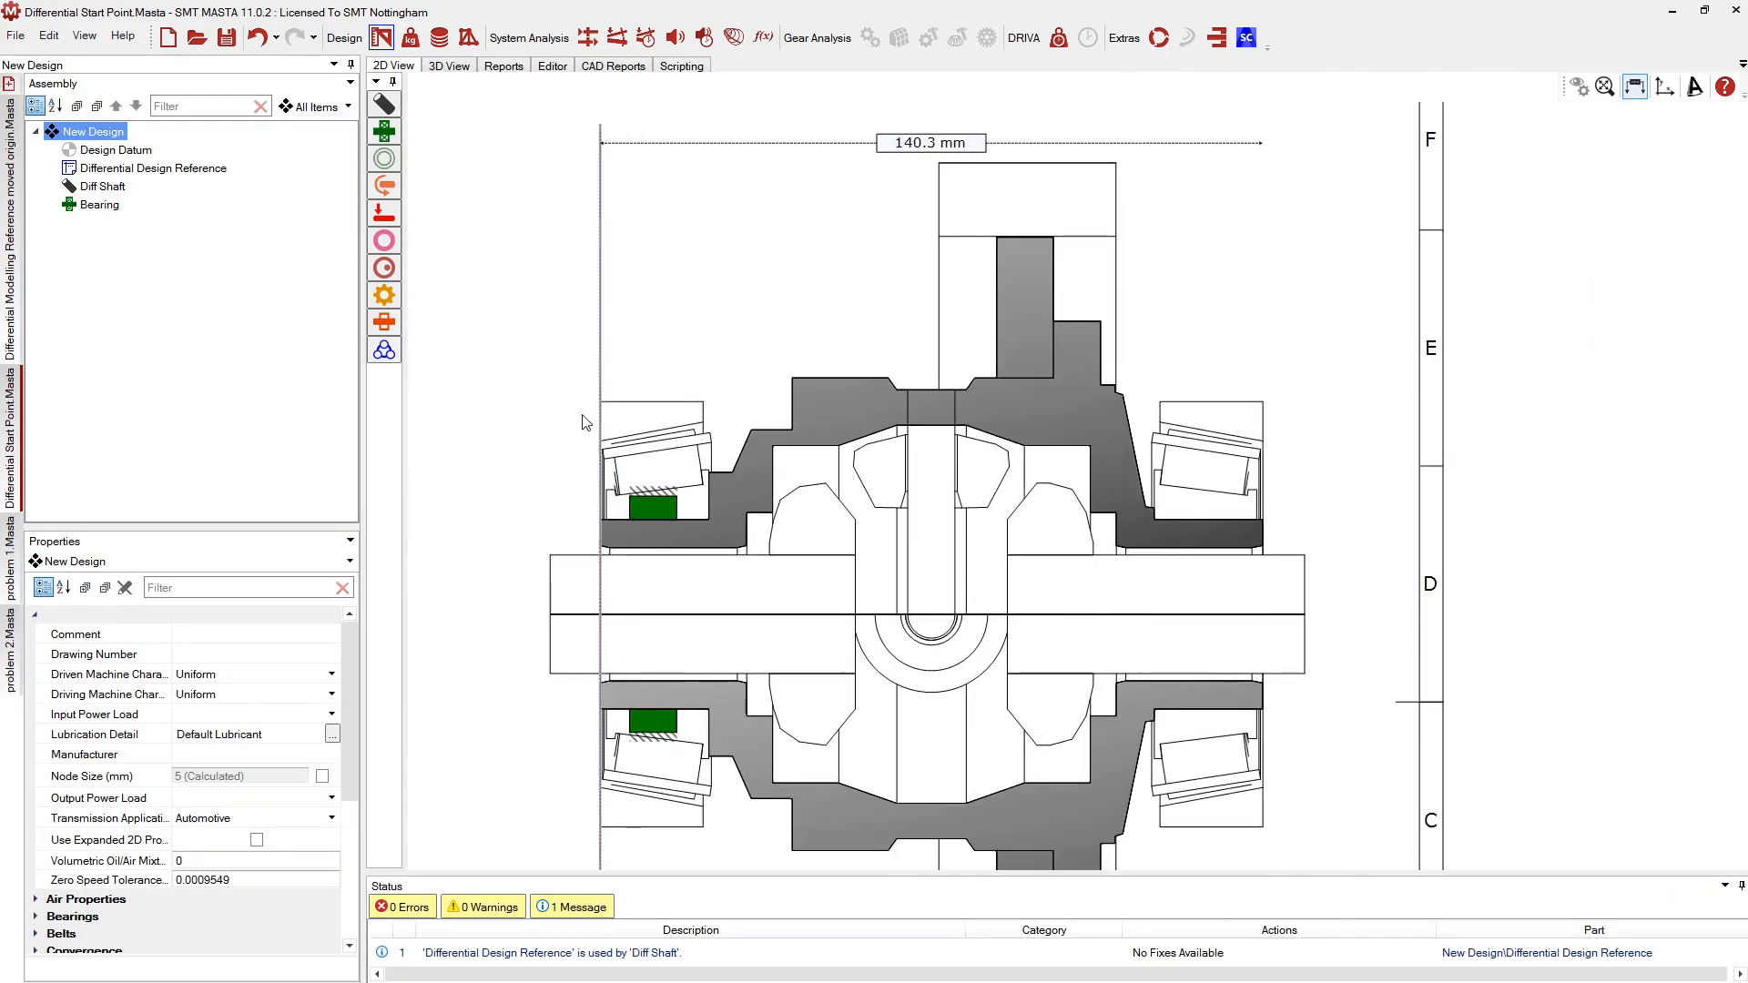
Place a second, round bearing on the Diff Shaft's right end
{"action": "left_click_drag", "start_coordinate": [1203, 529], "coordinate": [1204, 529]}
{"action": "left_click", "coordinate": [971, 593]}
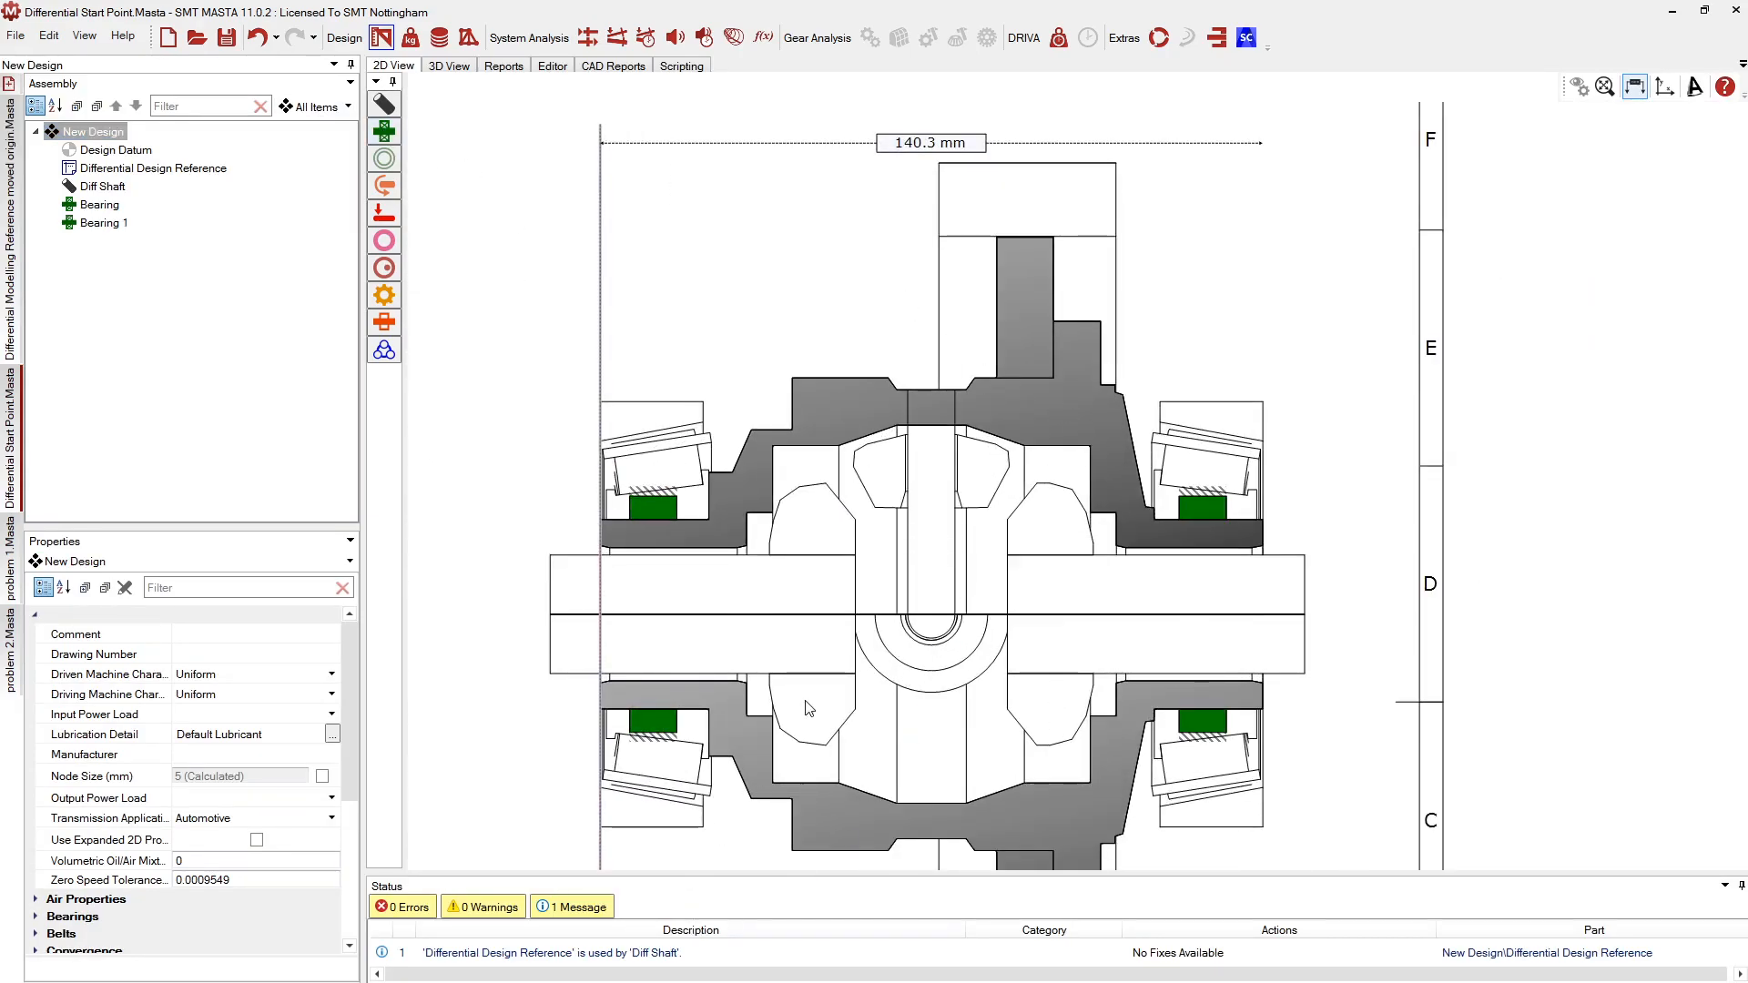
{"action": "scroll", "coordinate": [974, 315], "scroll_direction": "down", "scroll_amount": 1}
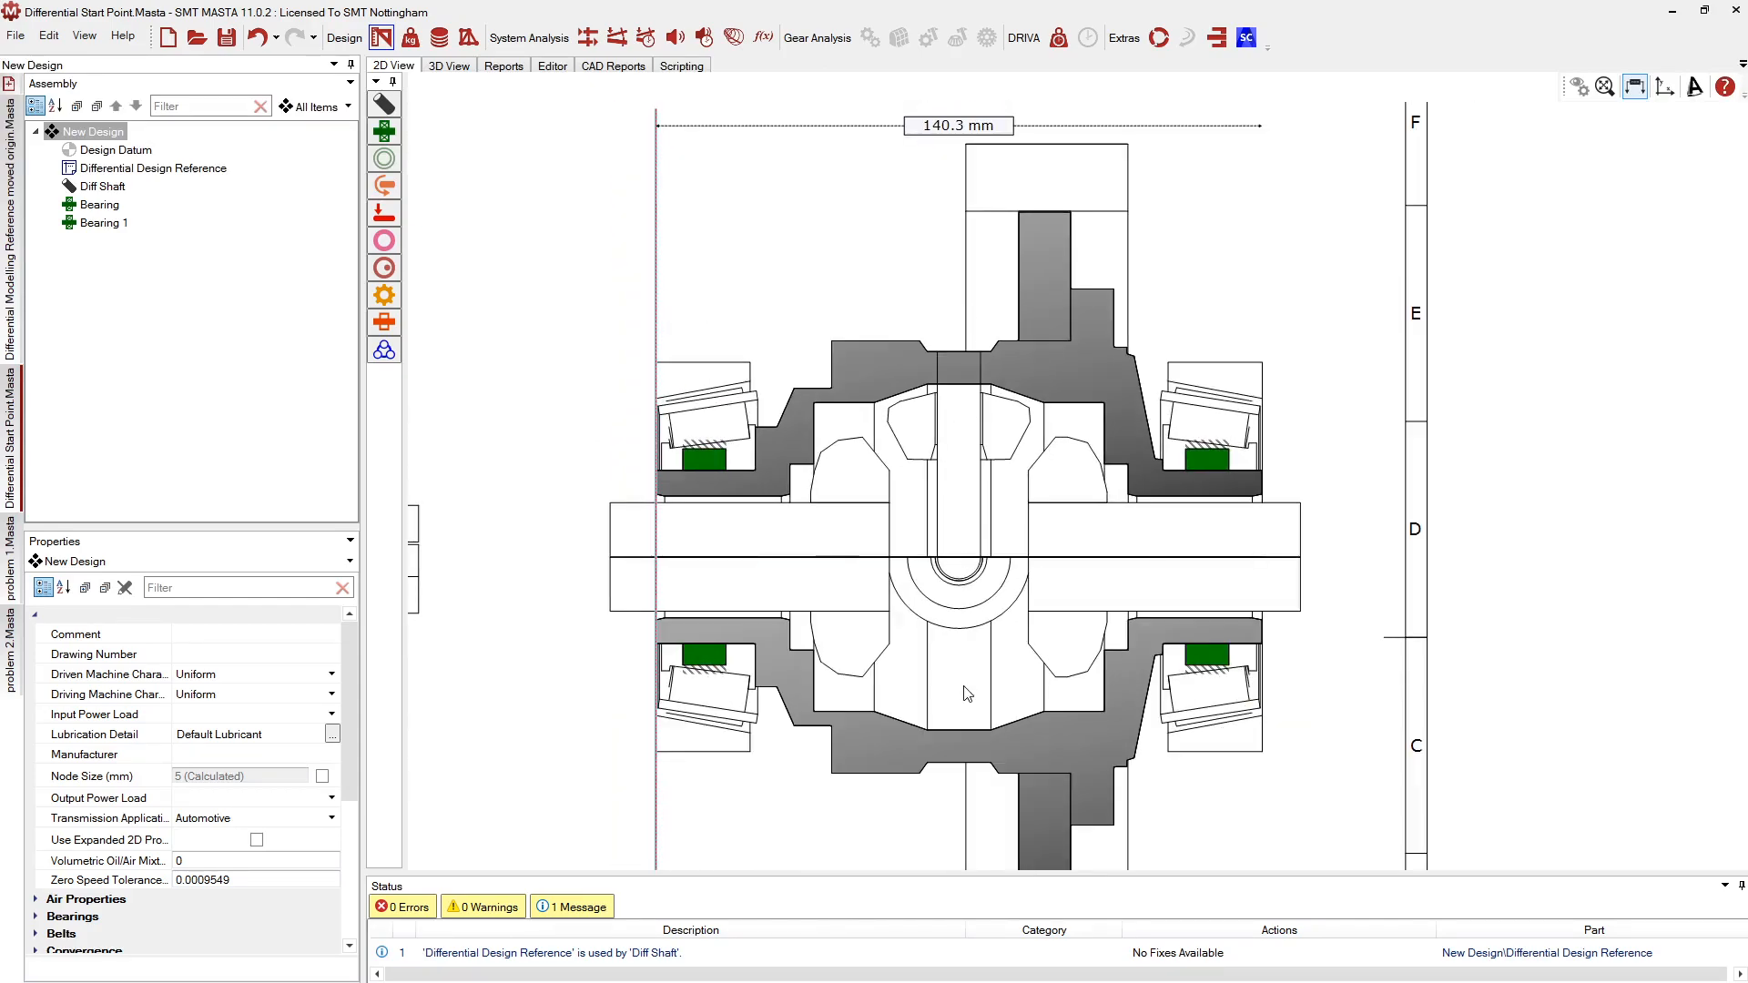
{"action": "scroll", "coordinate": [959, 697], "scroll_direction": "up", "scroll_amount": 2}
{"action": "scroll", "coordinate": [949, 612], "scroll_direction": "down", "scroll_amount": 2}
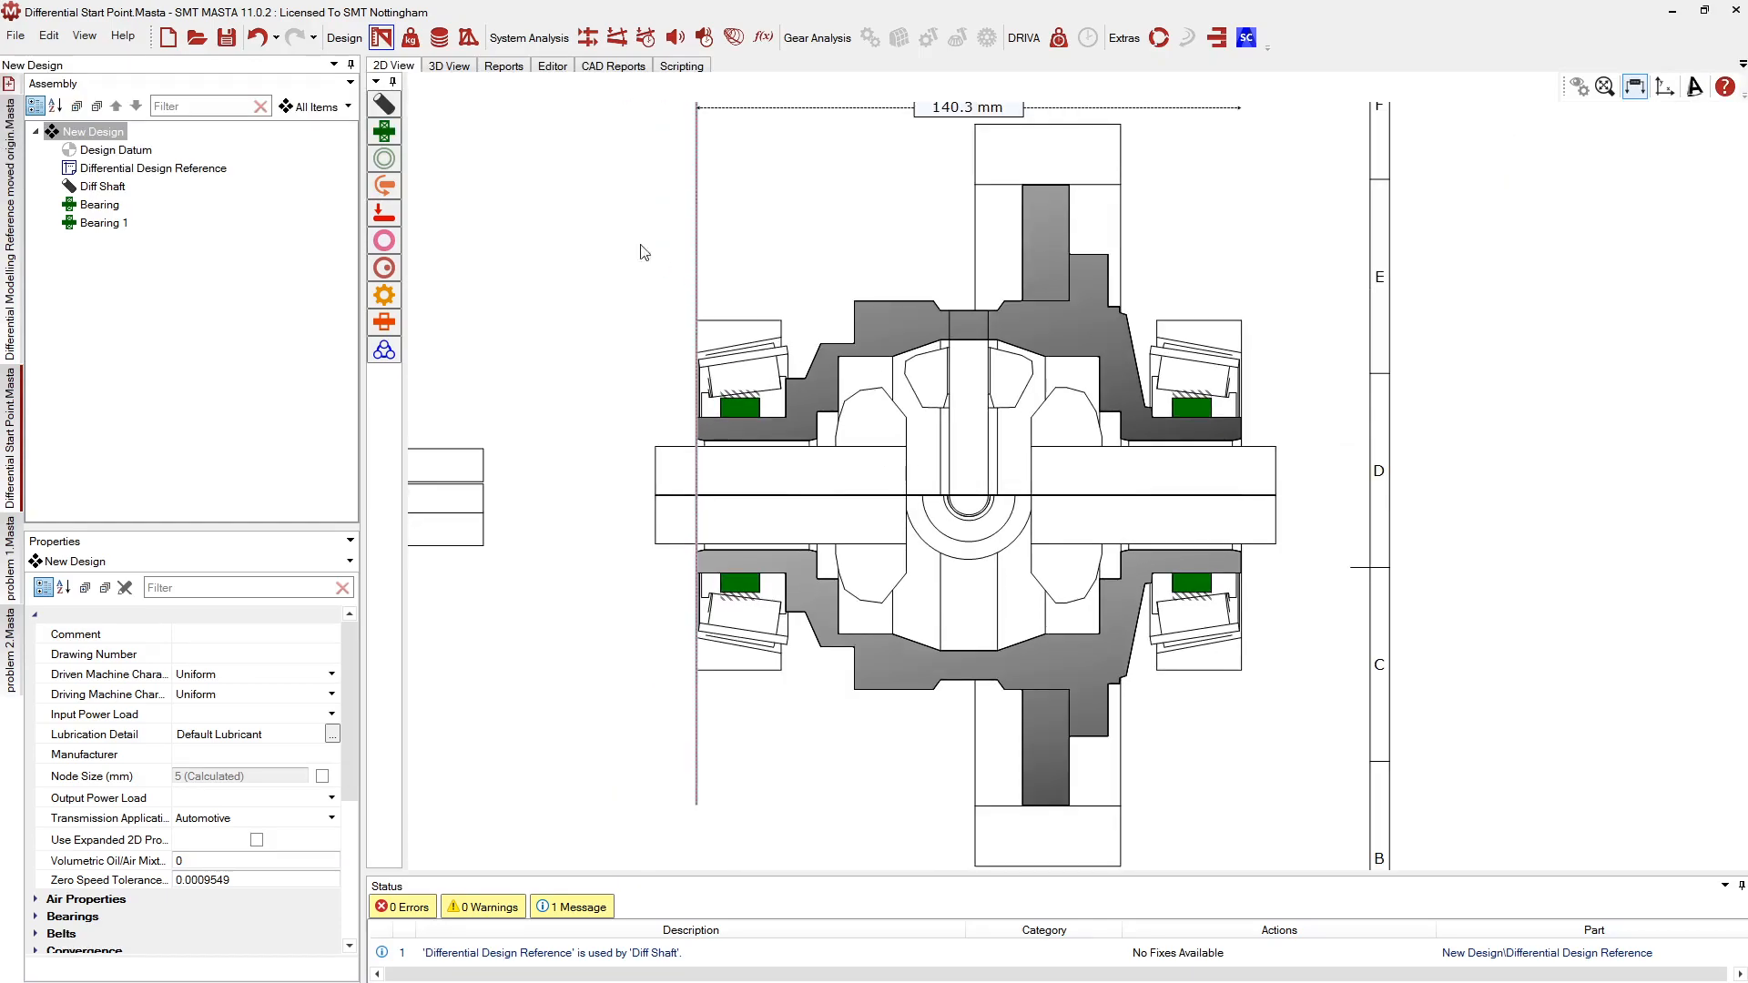
Place a power load on the shaft's vertical section and rename it 'Input'
{"action": "left_click", "coordinate": [1045, 197]}
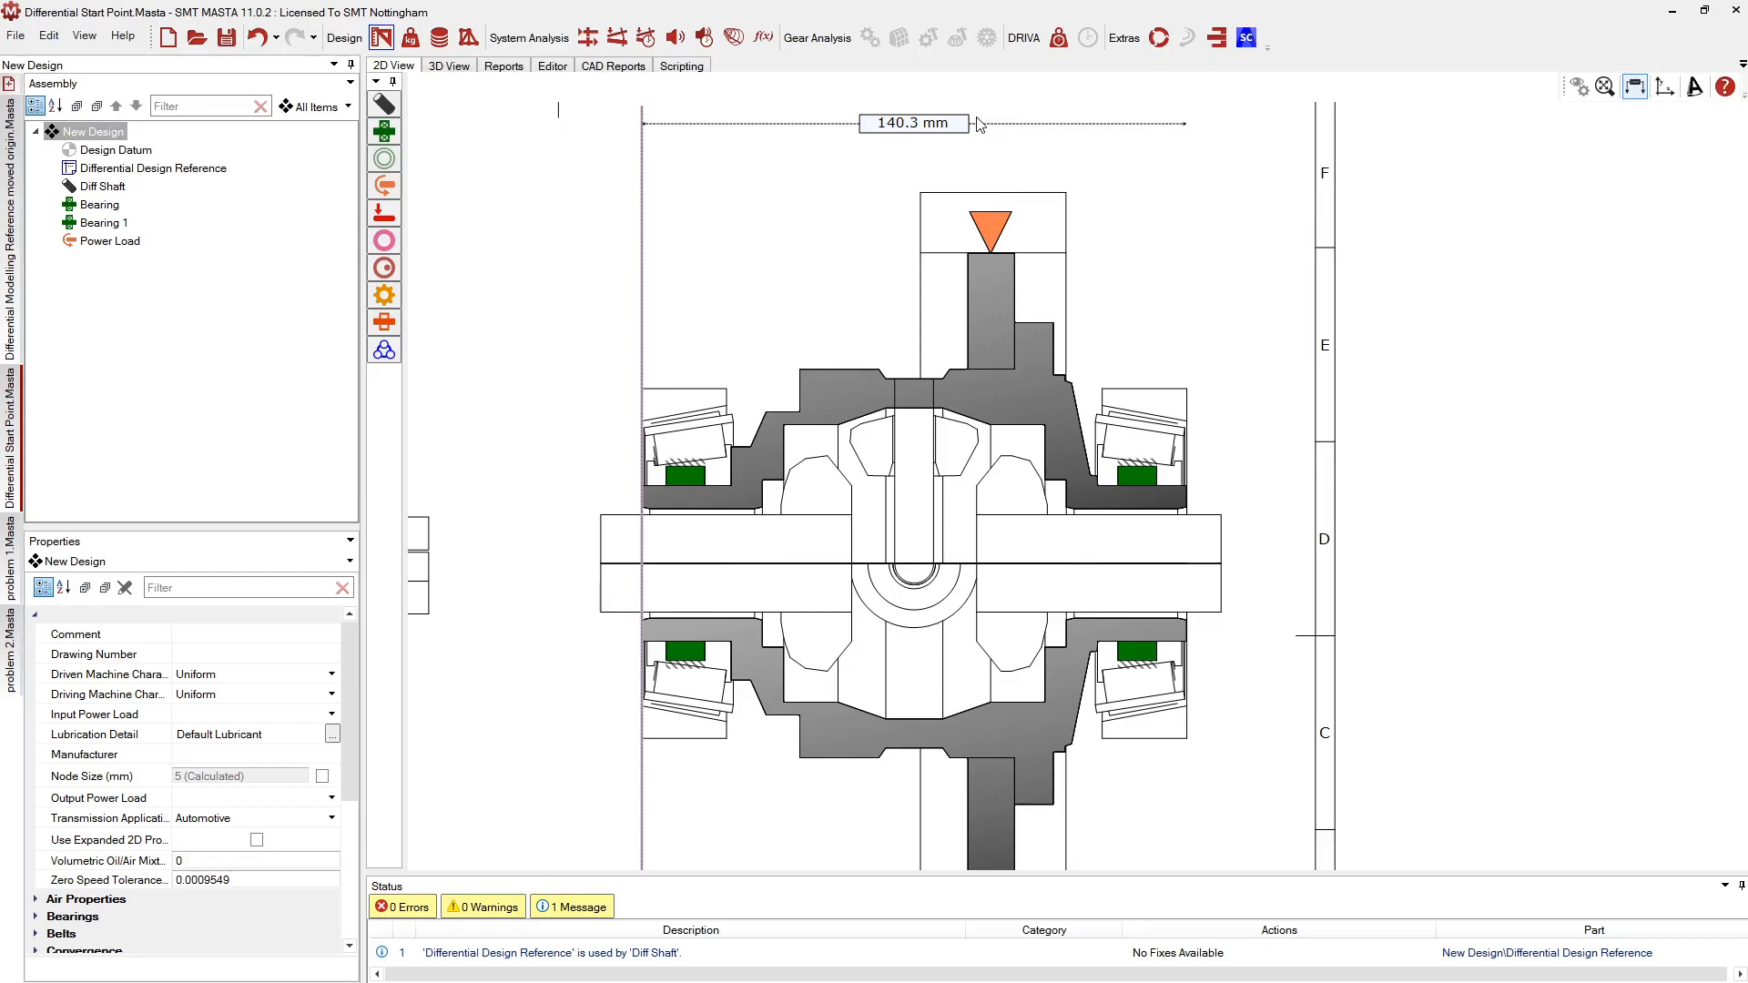
{"action": "left_click", "coordinate": [992, 226]}
{"action": "left_click", "coordinate": [128, 242]}
{"action": "type", "text": "Input"}
{"action": "key", "text": "Return"}
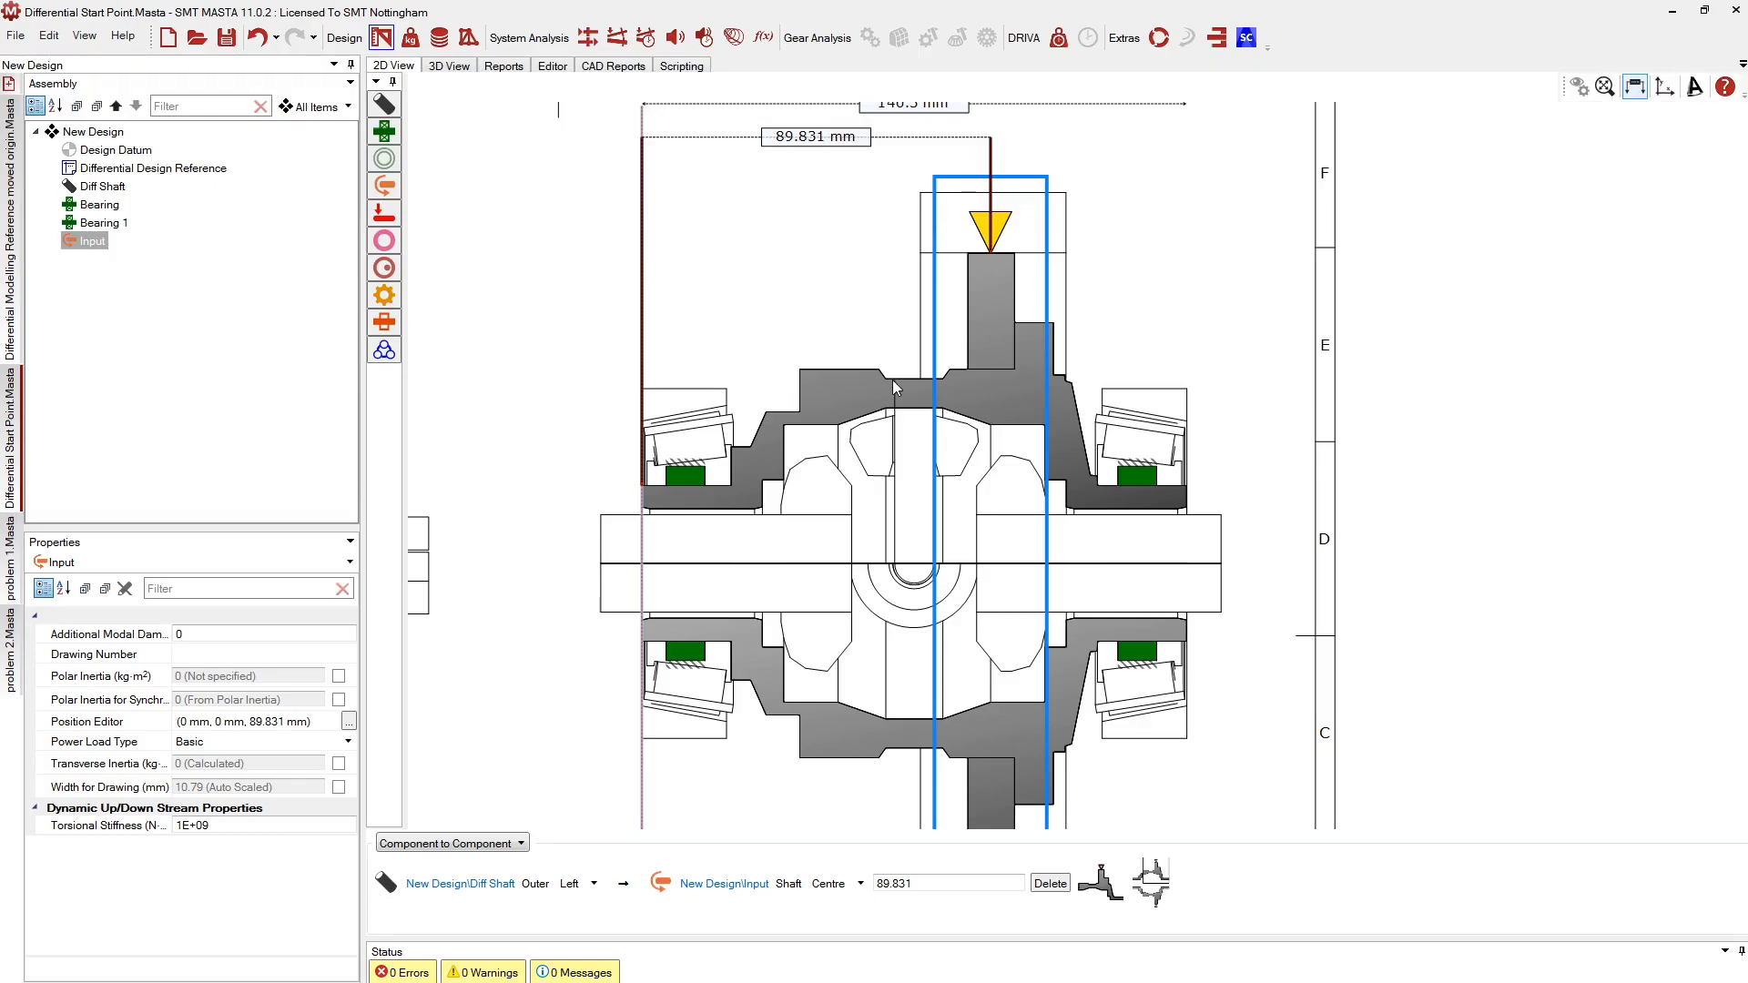
{"action": "scroll", "coordinate": [866, 285], "scroll_direction": "up", "scroll_amount": 3}
{"action": "mouse_move", "coordinate": [845, 255]}
{"action": "middle_mouse_down"}
{"action": "mouse_move", "coordinate": [844, 226]}
{"action": "mouse_move", "coordinate": [860, 229]}
{"action": "middle_mouse_up"}
Switch to the Differential Modelling Reference moved origin design and select its Differential Casing Shaft
{"action": "left_click", "coordinate": [9, 256]}
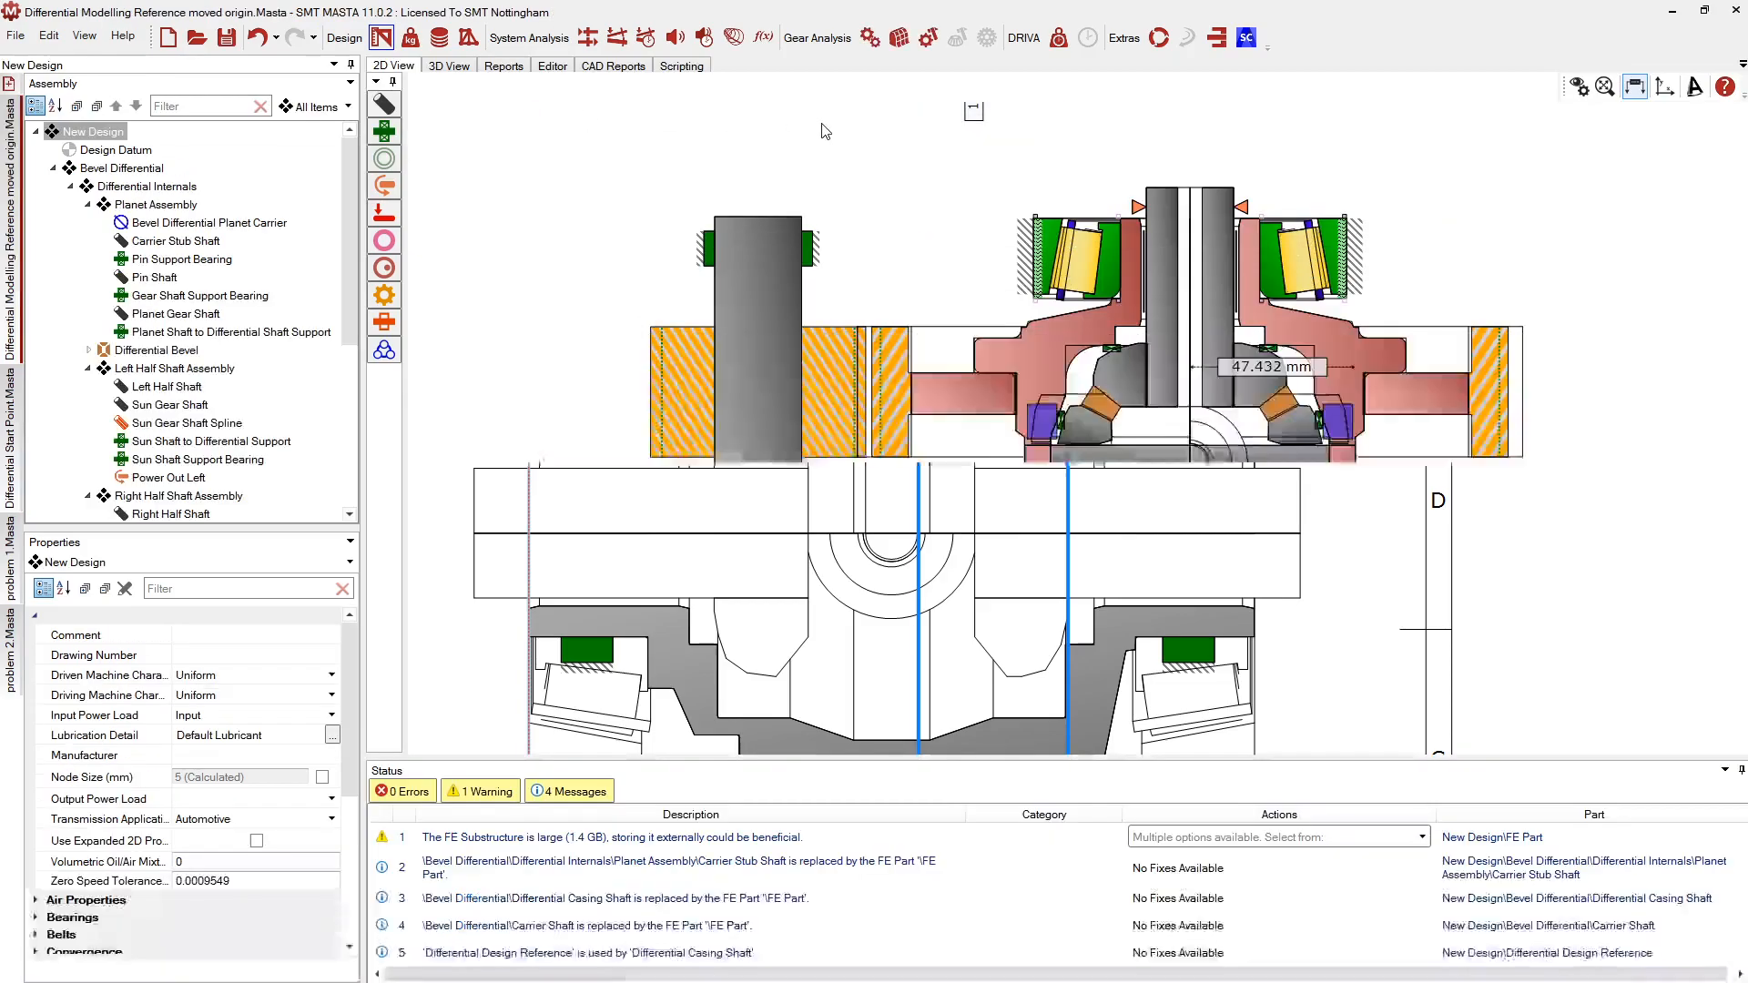
{"action": "middle_click_drag", "start_coordinate": [953, 377], "coordinate": [763, 362]}
{"action": "scroll", "coordinate": [1159, 470], "scroll_direction": "up", "scroll_amount": 3}
{"action": "scroll", "coordinate": [1159, 470], "scroll_direction": "up", "scroll_amount": 2}
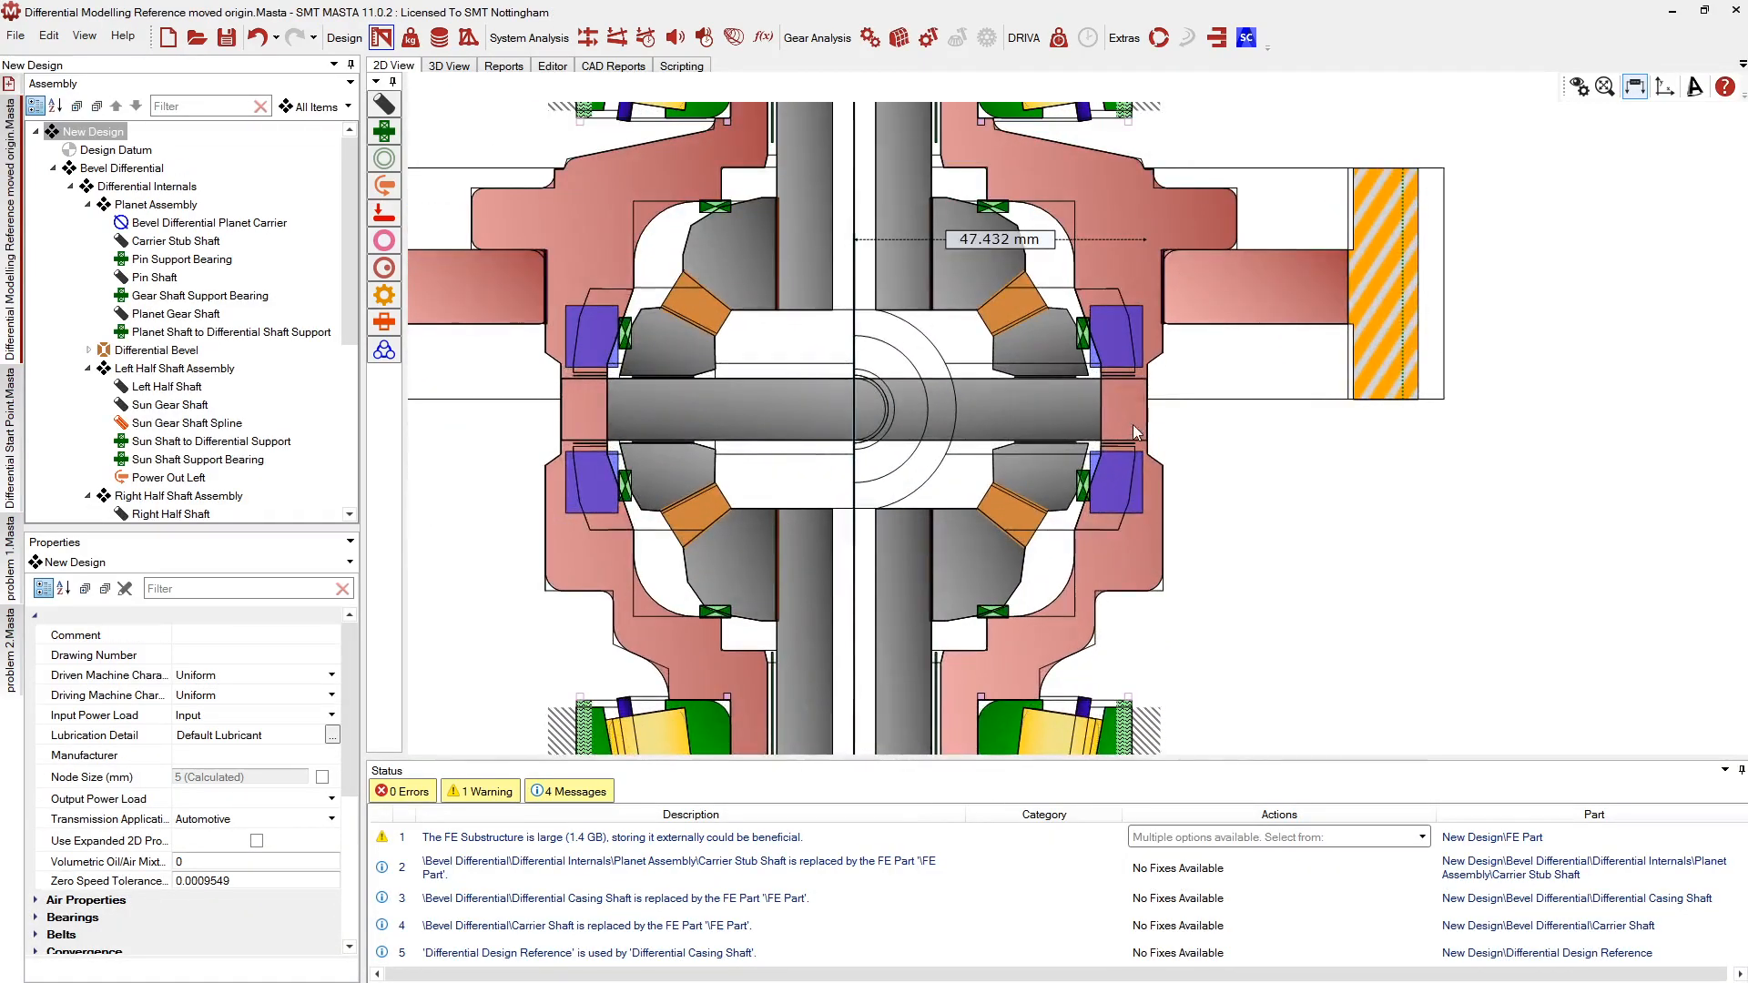
{"action": "left_click", "coordinate": [1151, 325]}
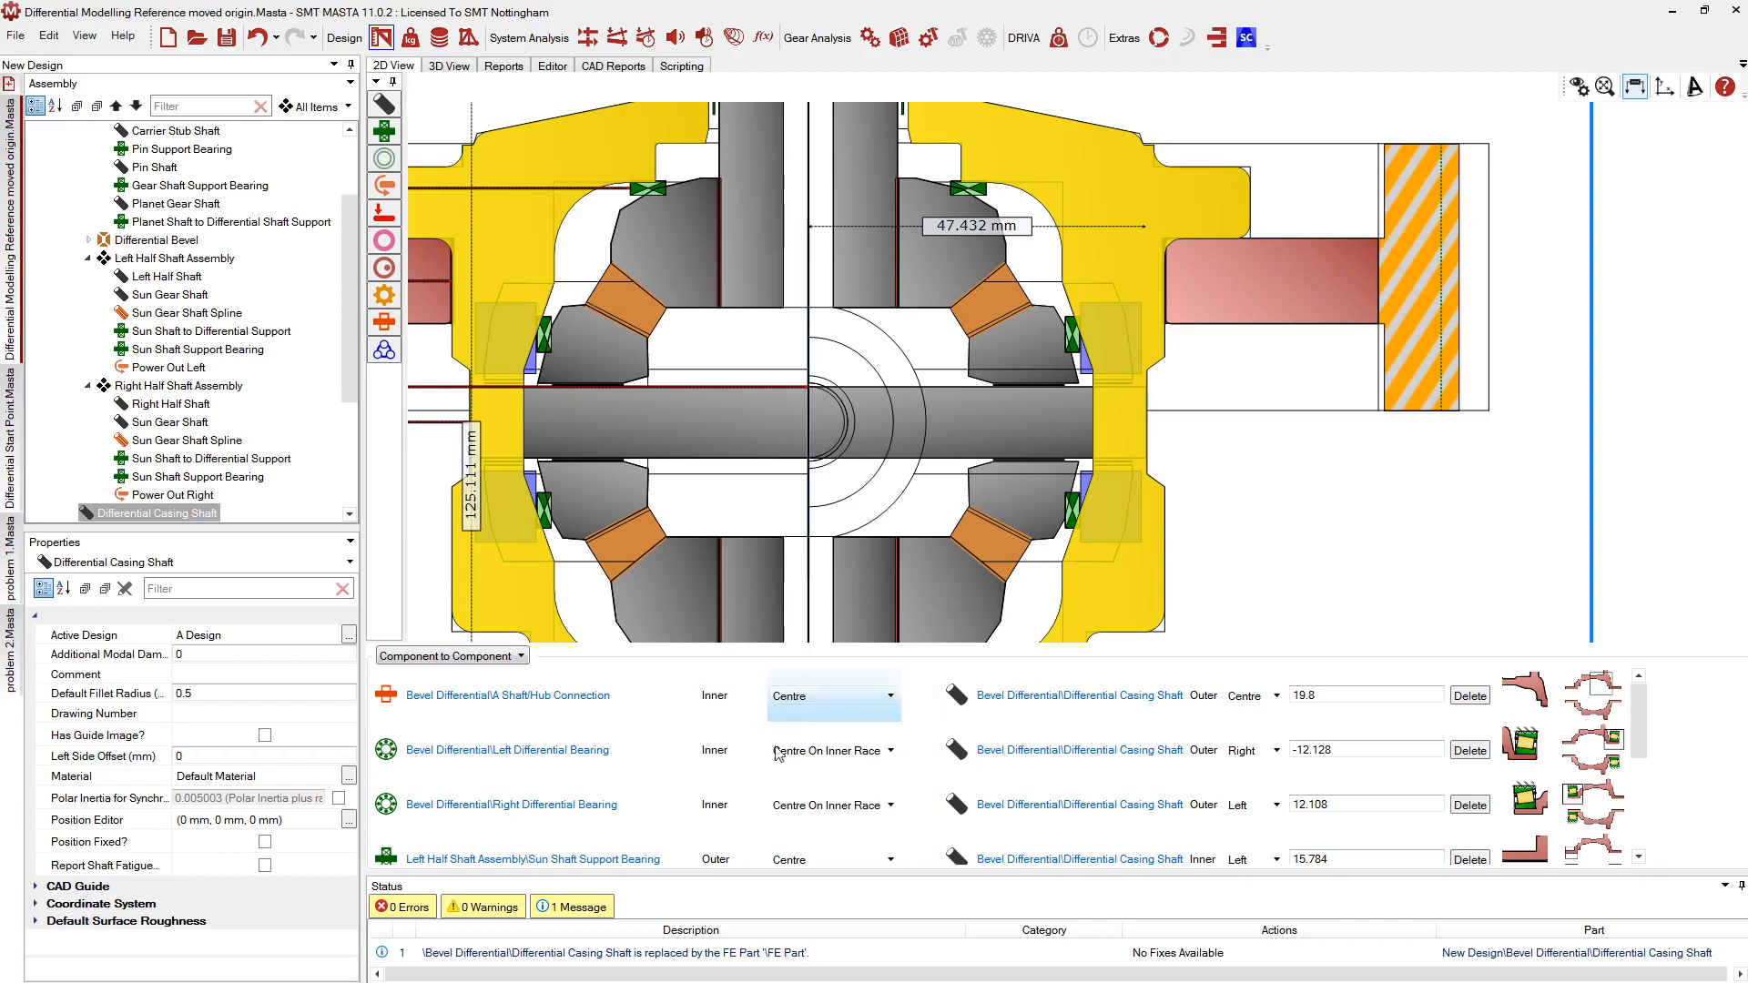
Review the Planet Carrier's connection to the casing shaft at 75.099 mm in Component to Component
{"action": "scroll", "coordinate": [667, 720], "scroll_direction": "down", "scroll_amount": 3}
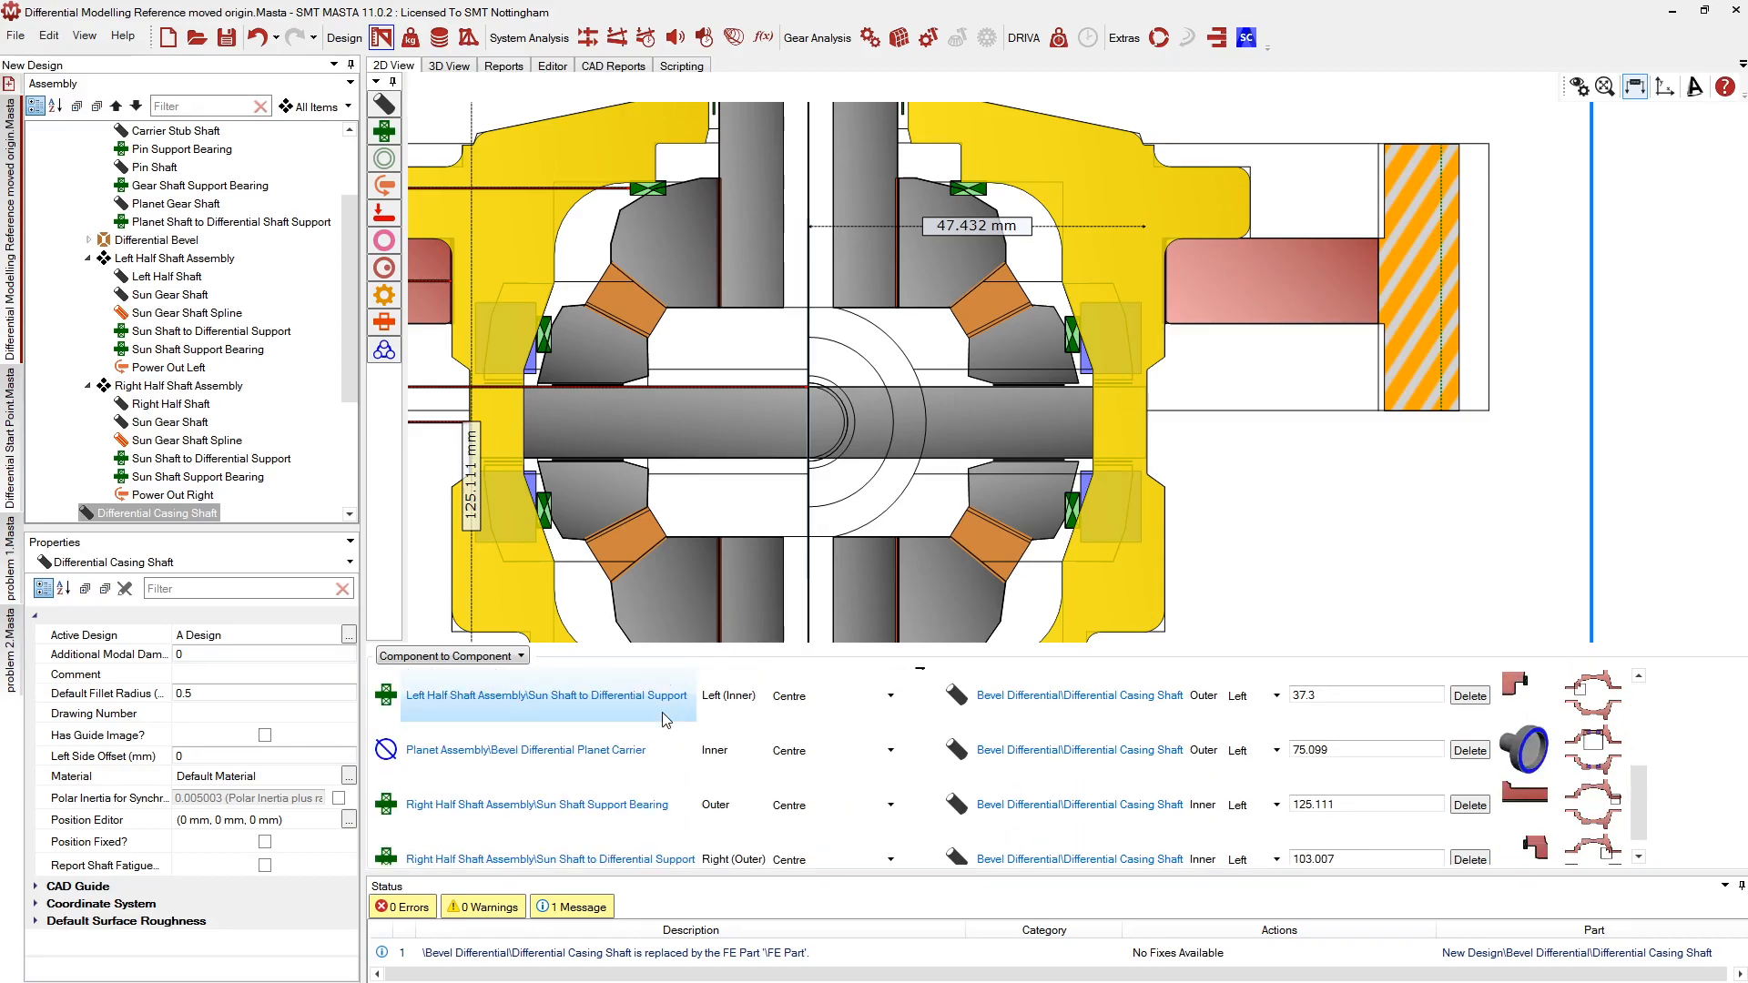
{"action": "left_click", "coordinate": [666, 760]}
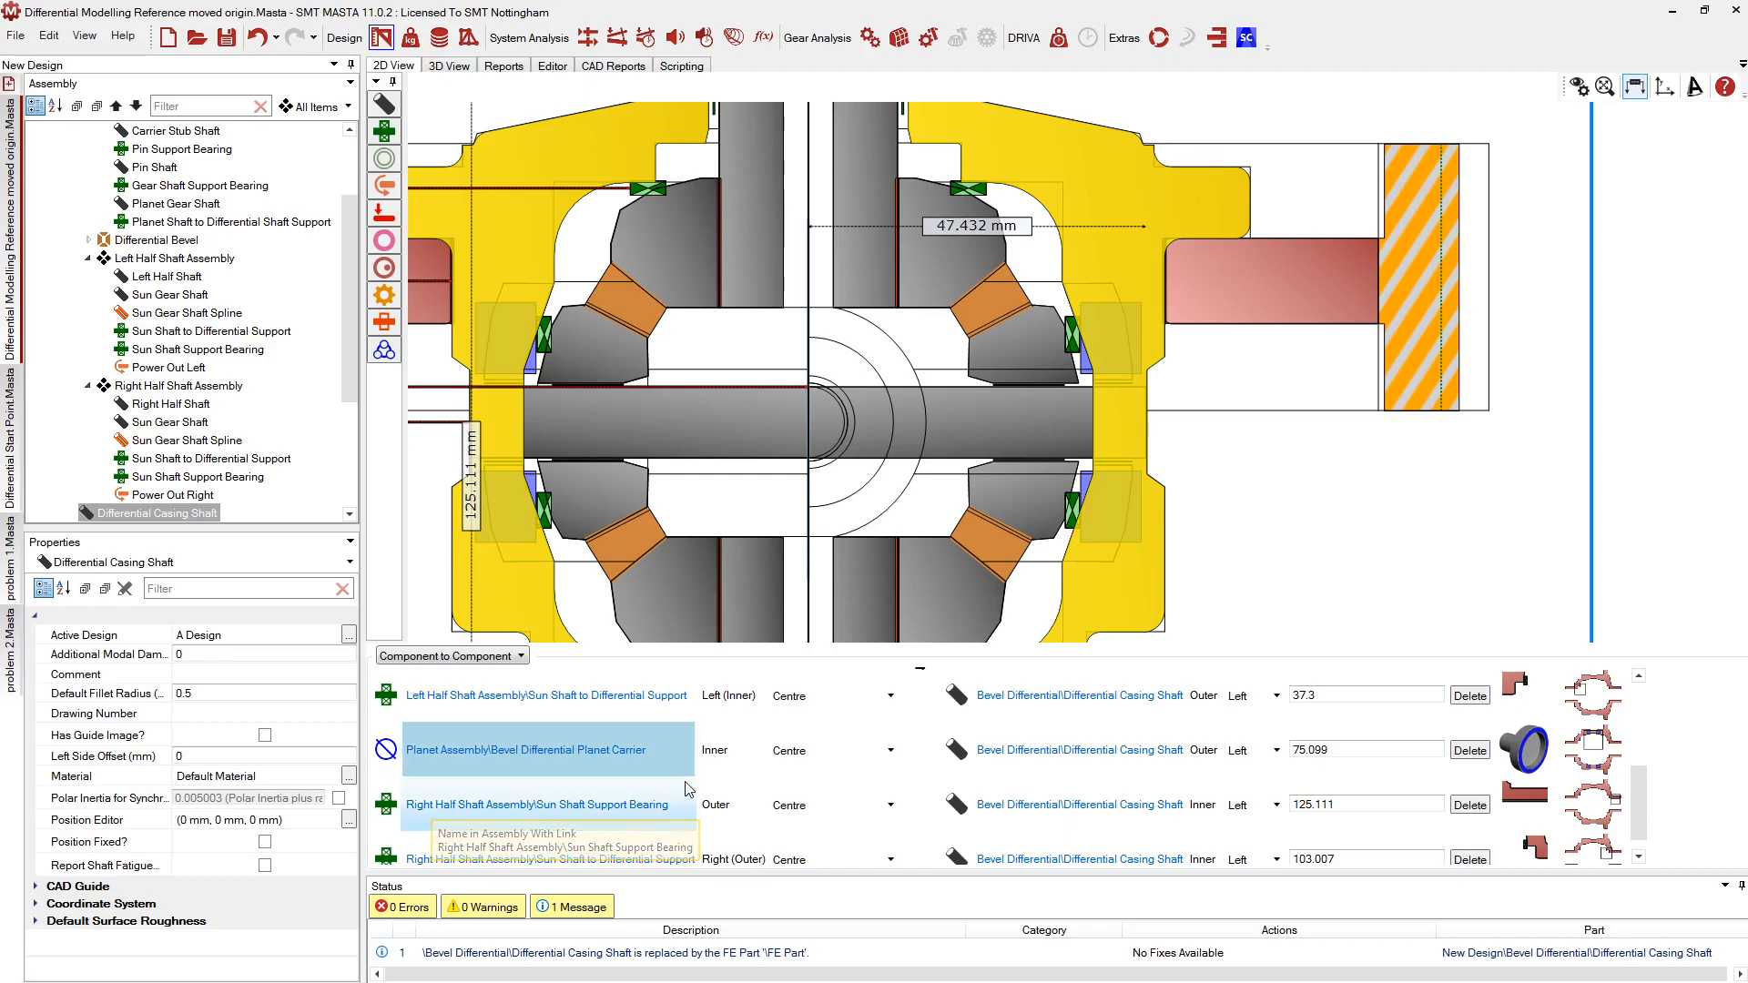
{"action": "left_click", "coordinate": [729, 752]}
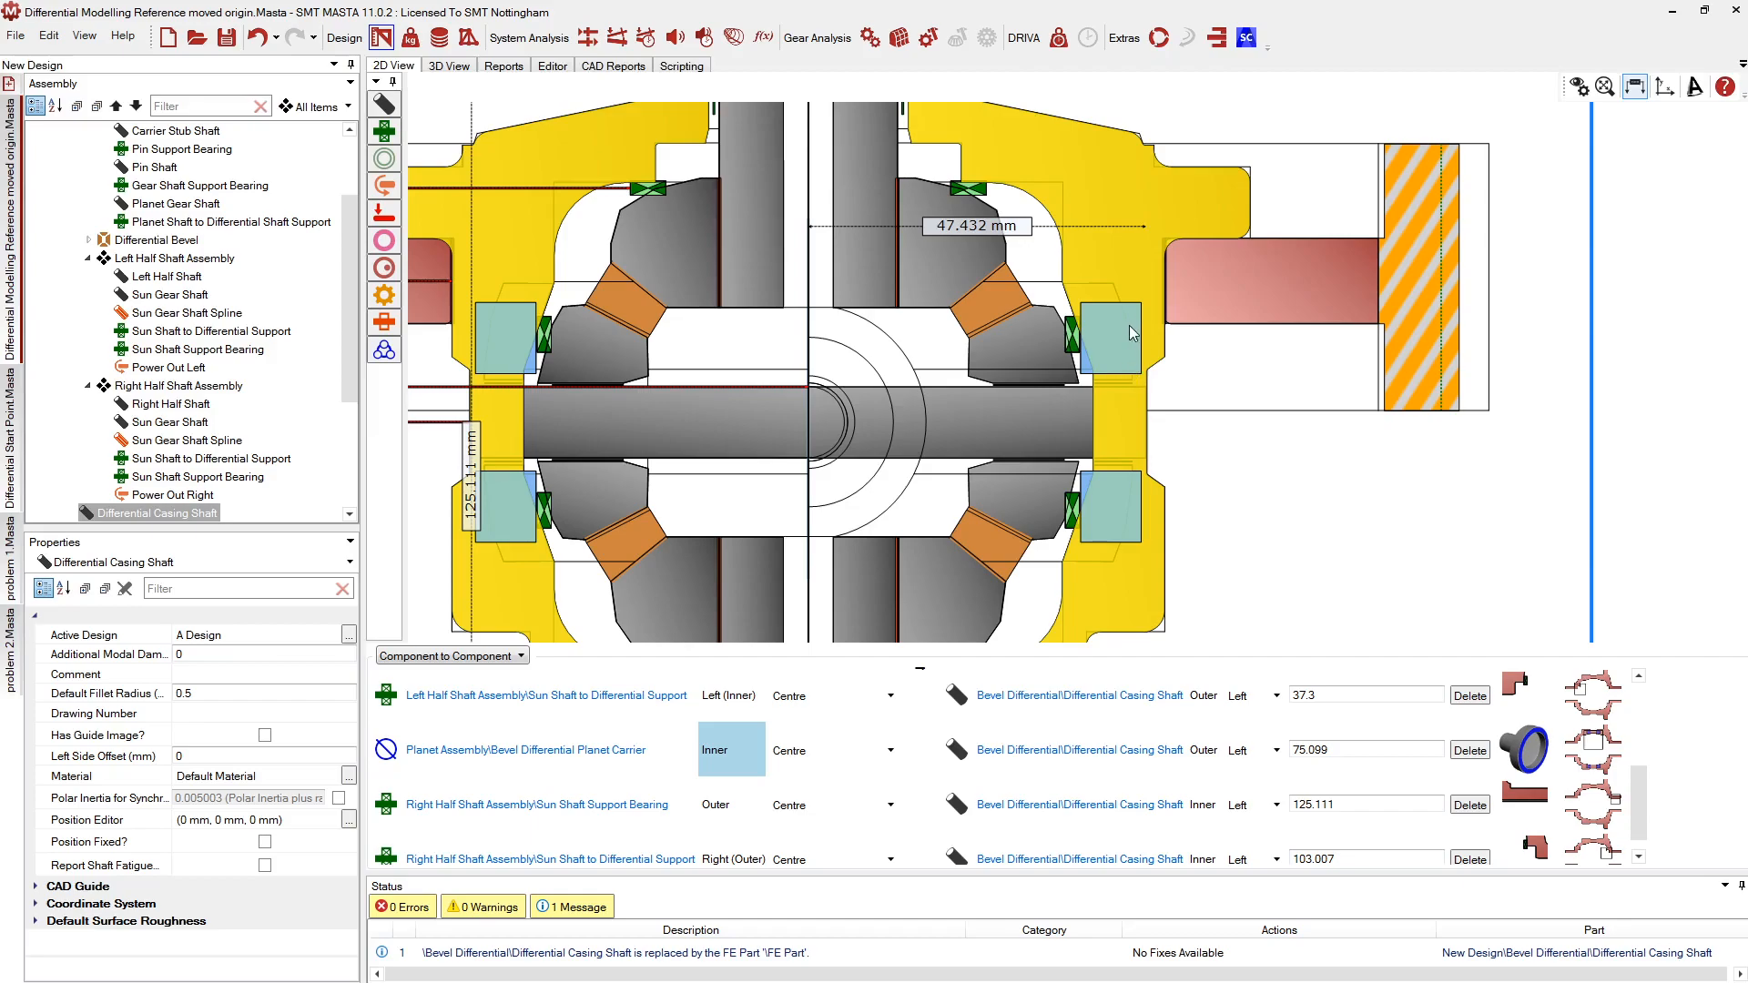
{"action": "scroll", "coordinate": [1105, 330], "scroll_direction": "up", "scroll_amount": 2}
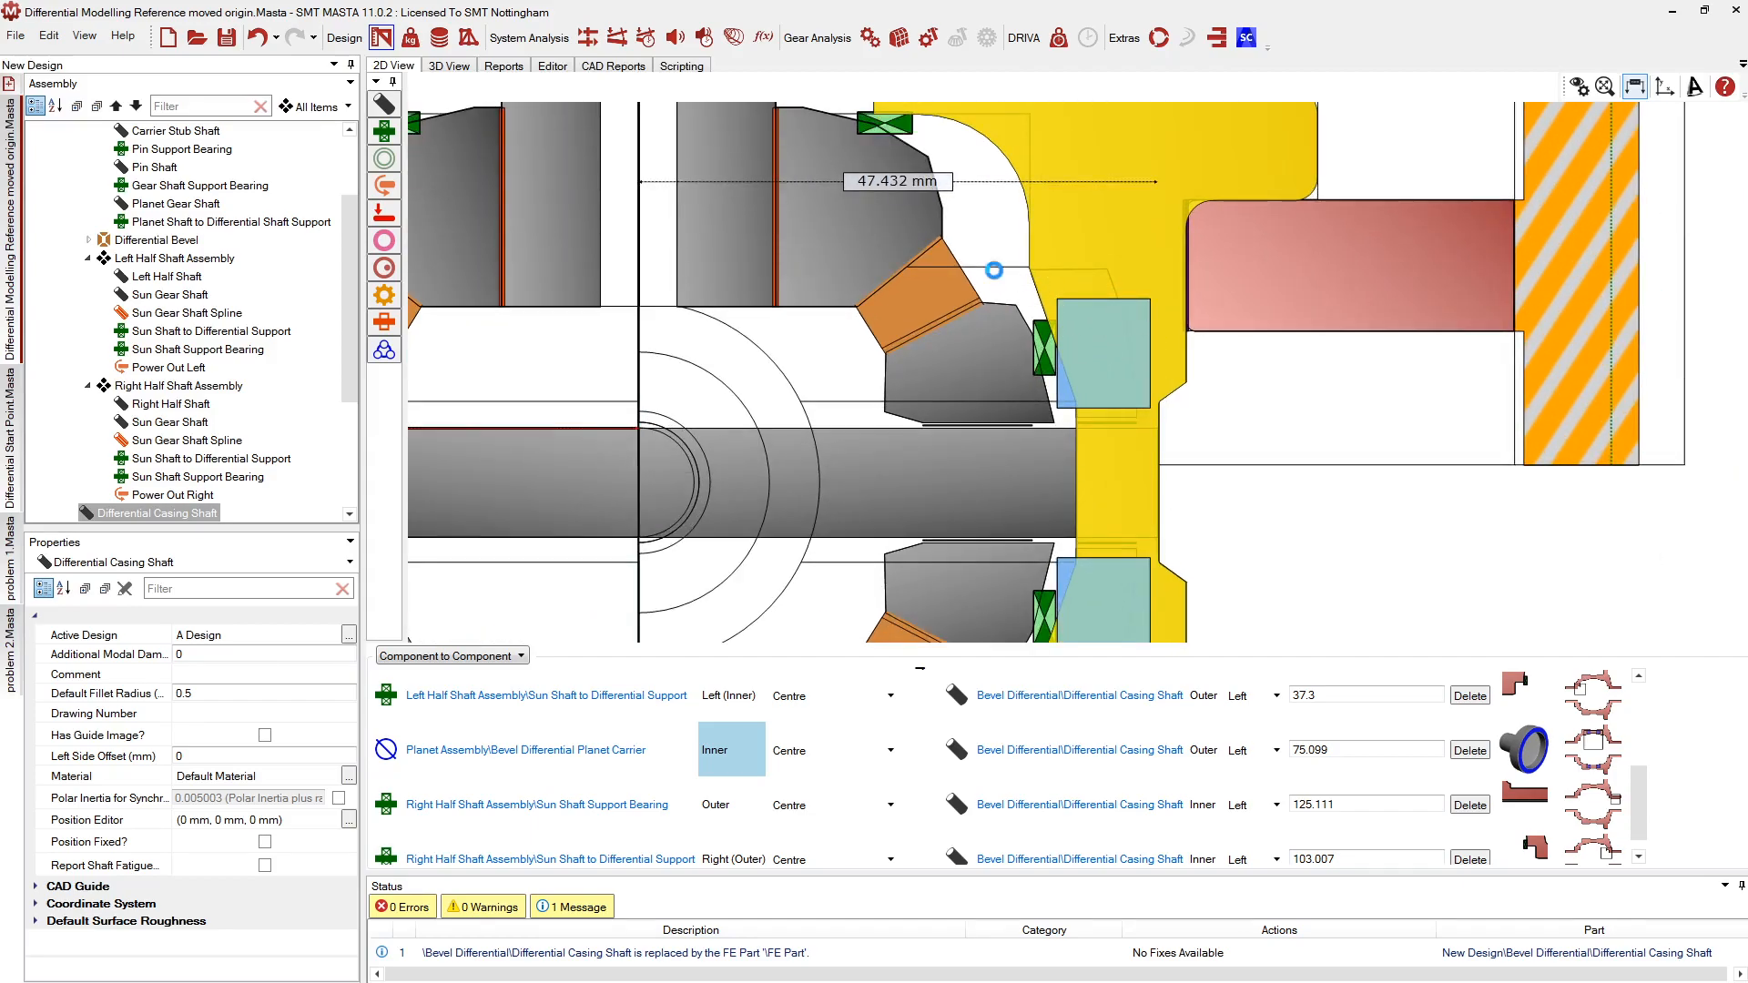
{"action": "left_click", "coordinate": [1107, 335]}
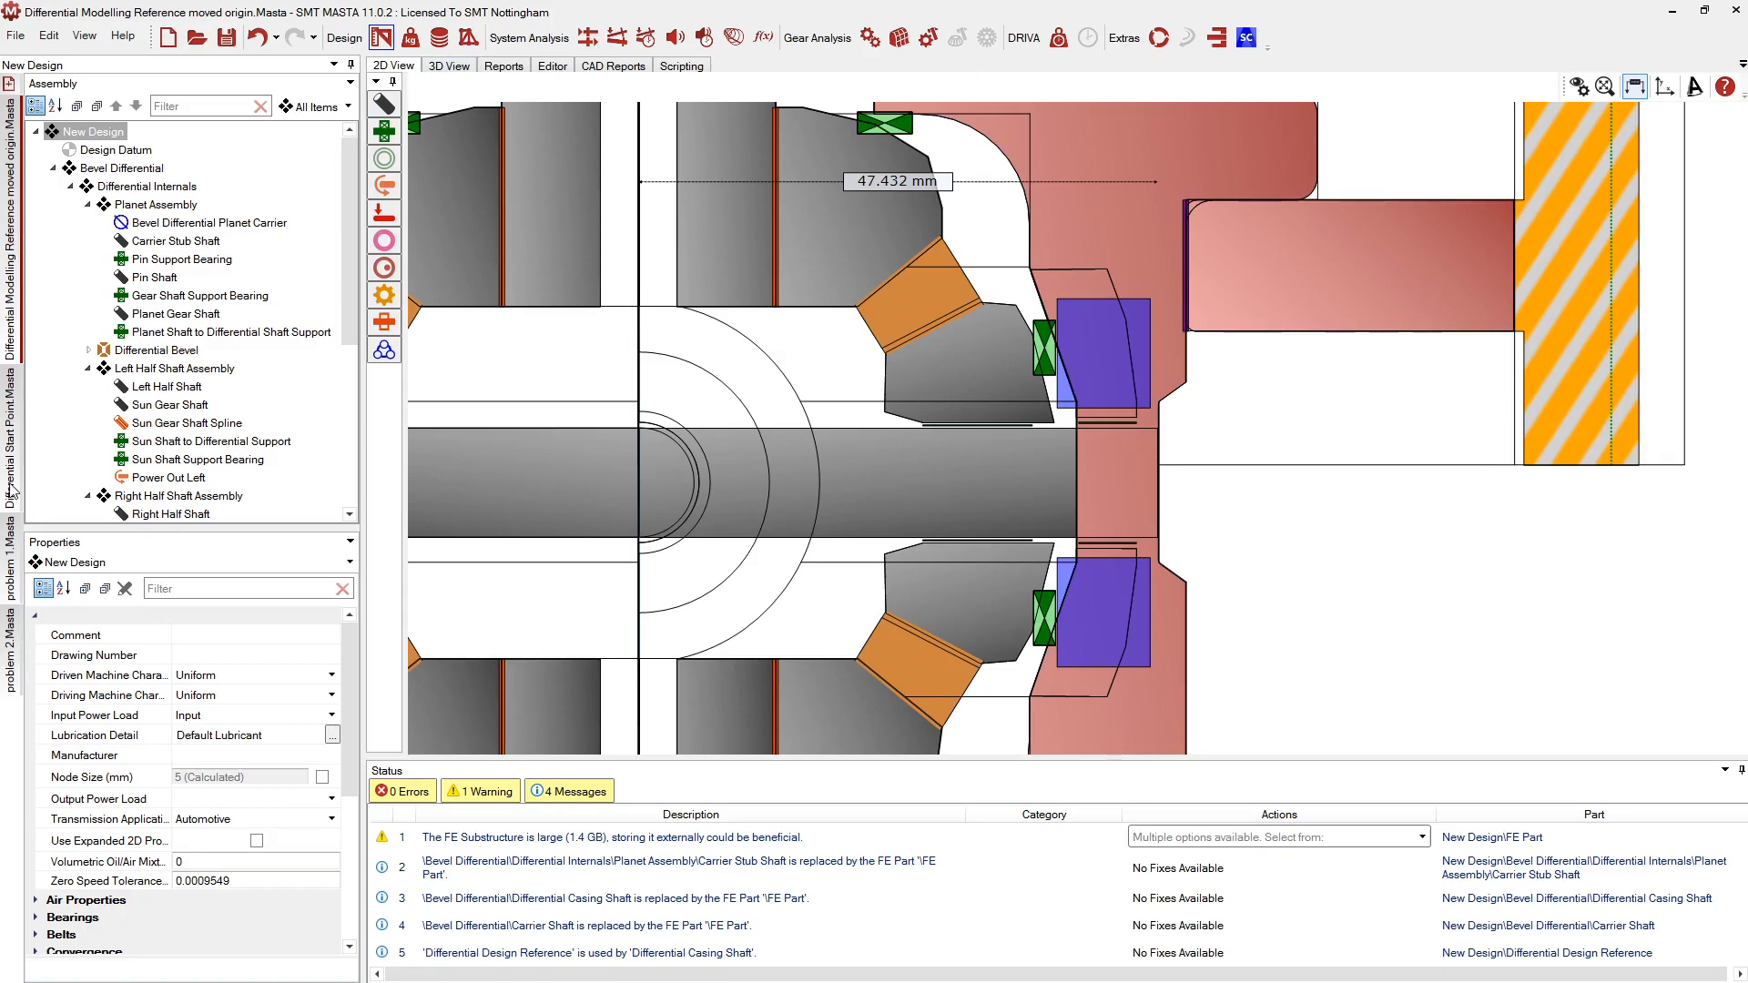
In the Differential Start Point design, add one Bevel Differential Planet Carrier
{"action": "left_click", "coordinate": [11, 455]}
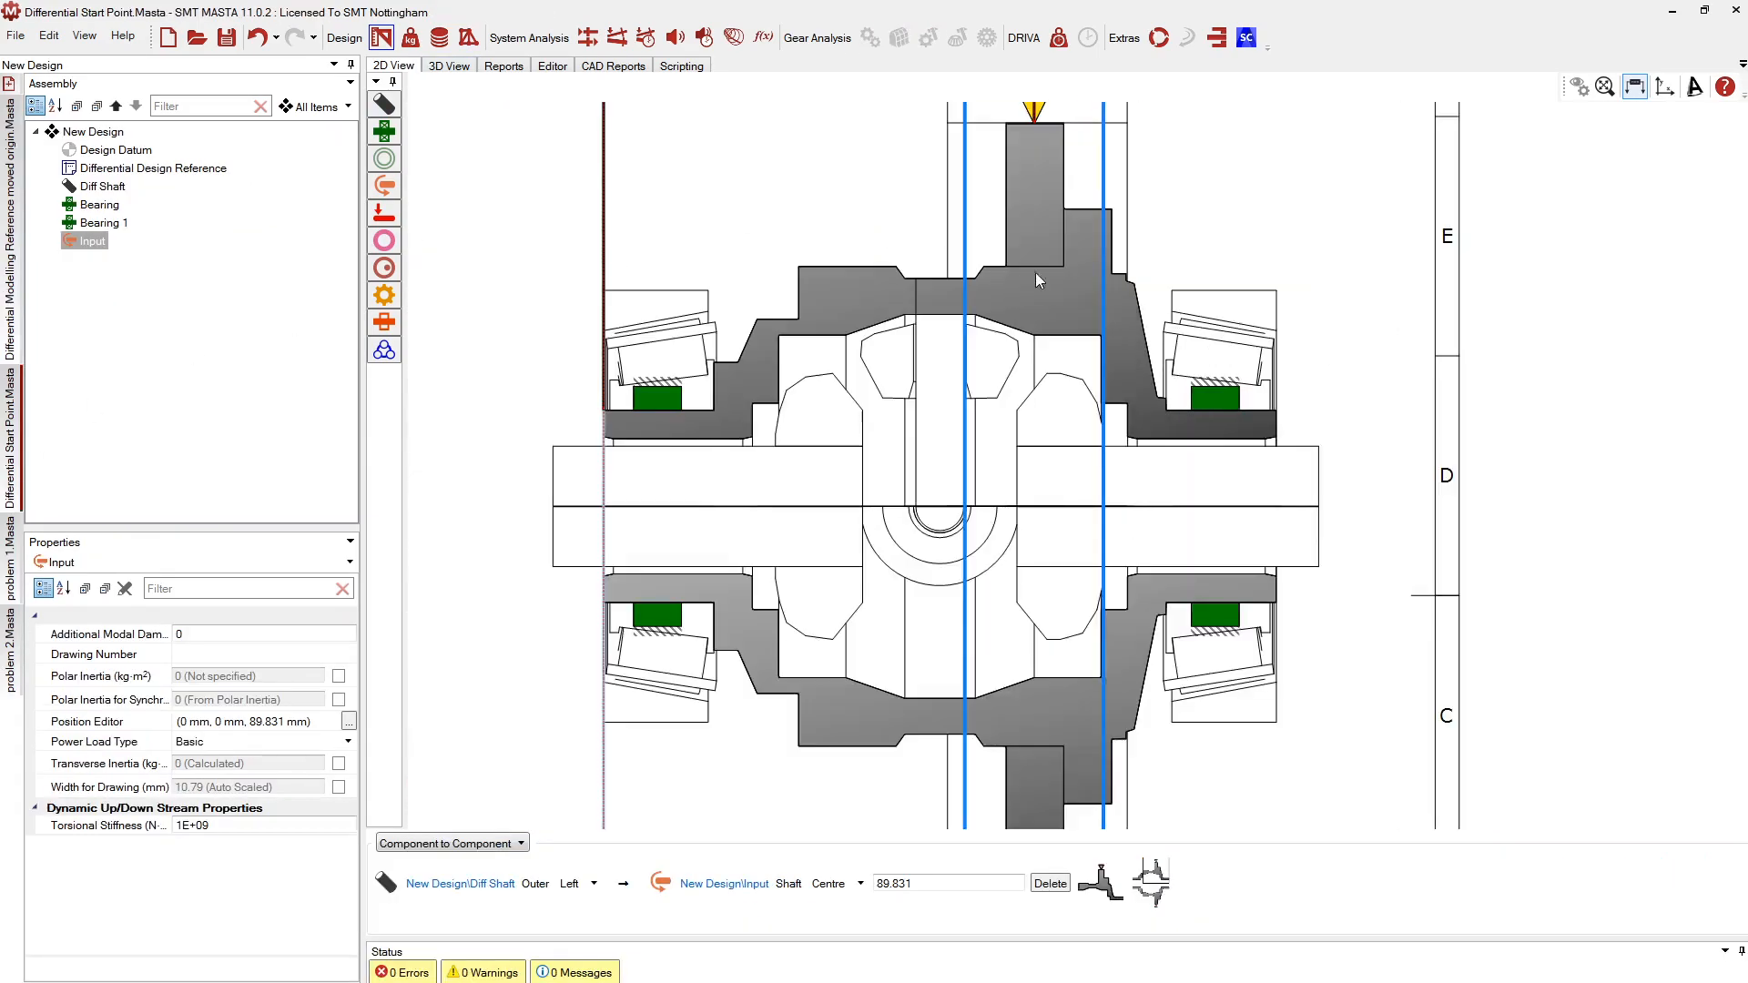
{"action": "scroll", "coordinate": [1027, 275], "scroll_direction": "up", "scroll_amount": 1}
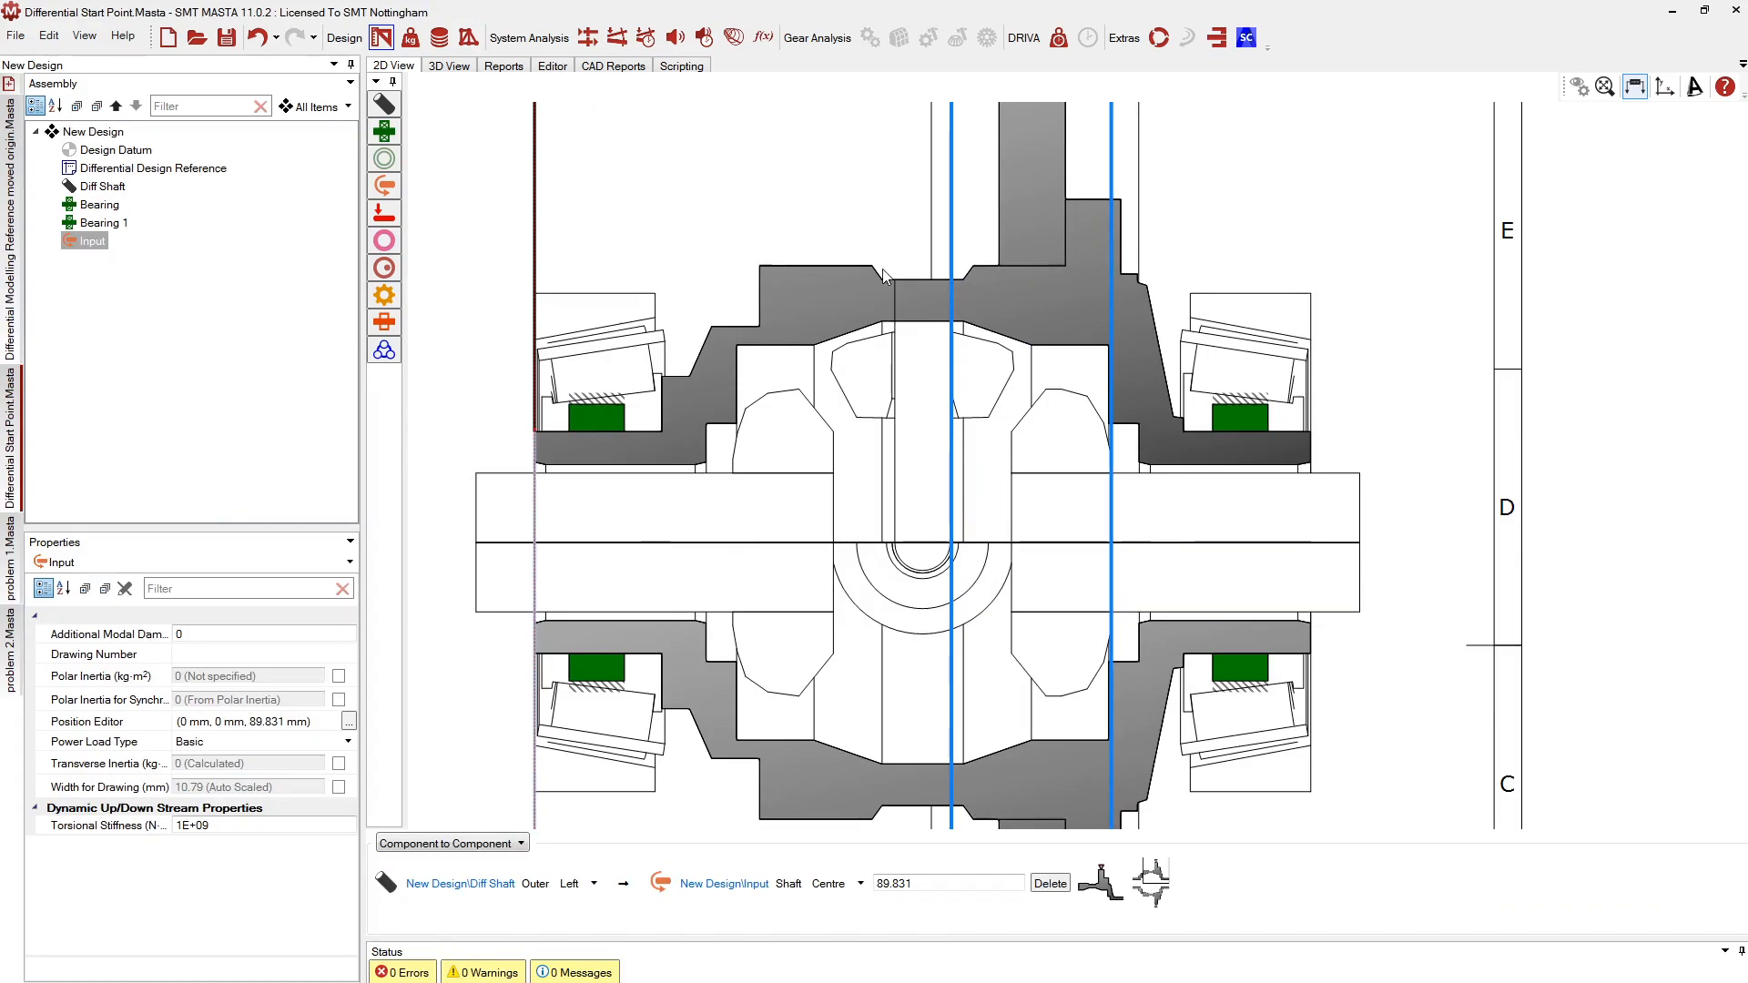
{"action": "right_click", "coordinate": [81, 132]}
{"action": "mouse_move", "coordinate": [106, 144]}
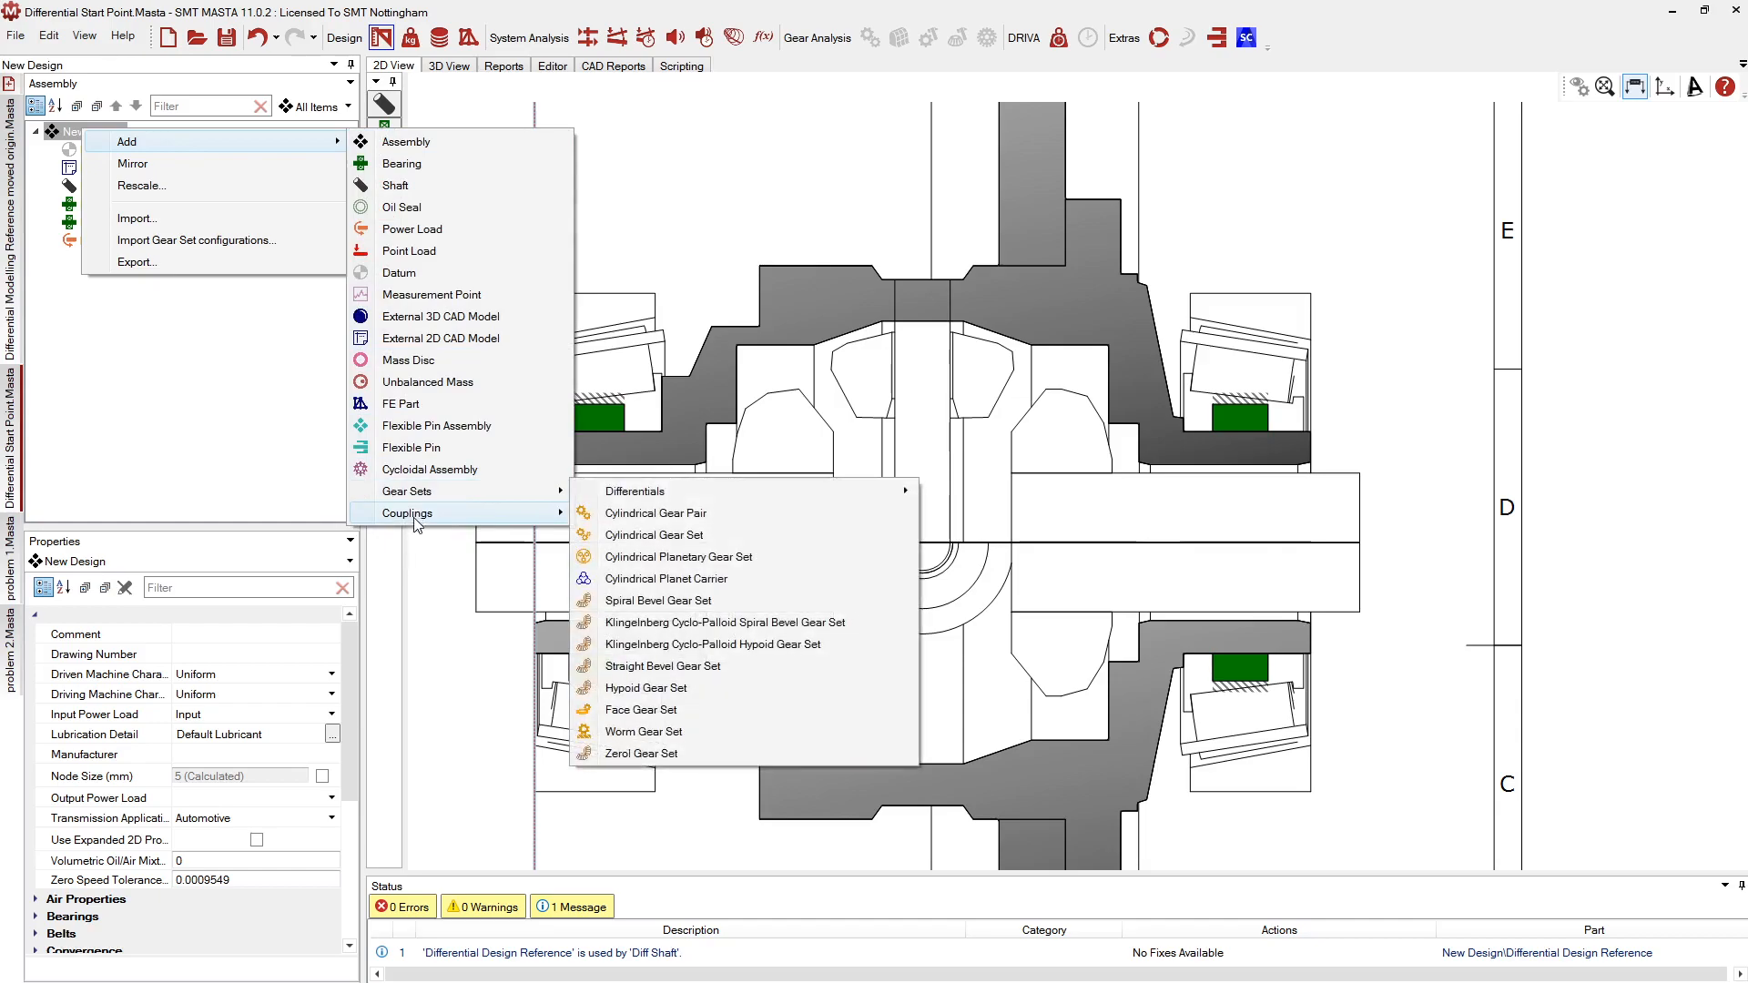
{"action": "mouse_move", "coordinate": [642, 498]}
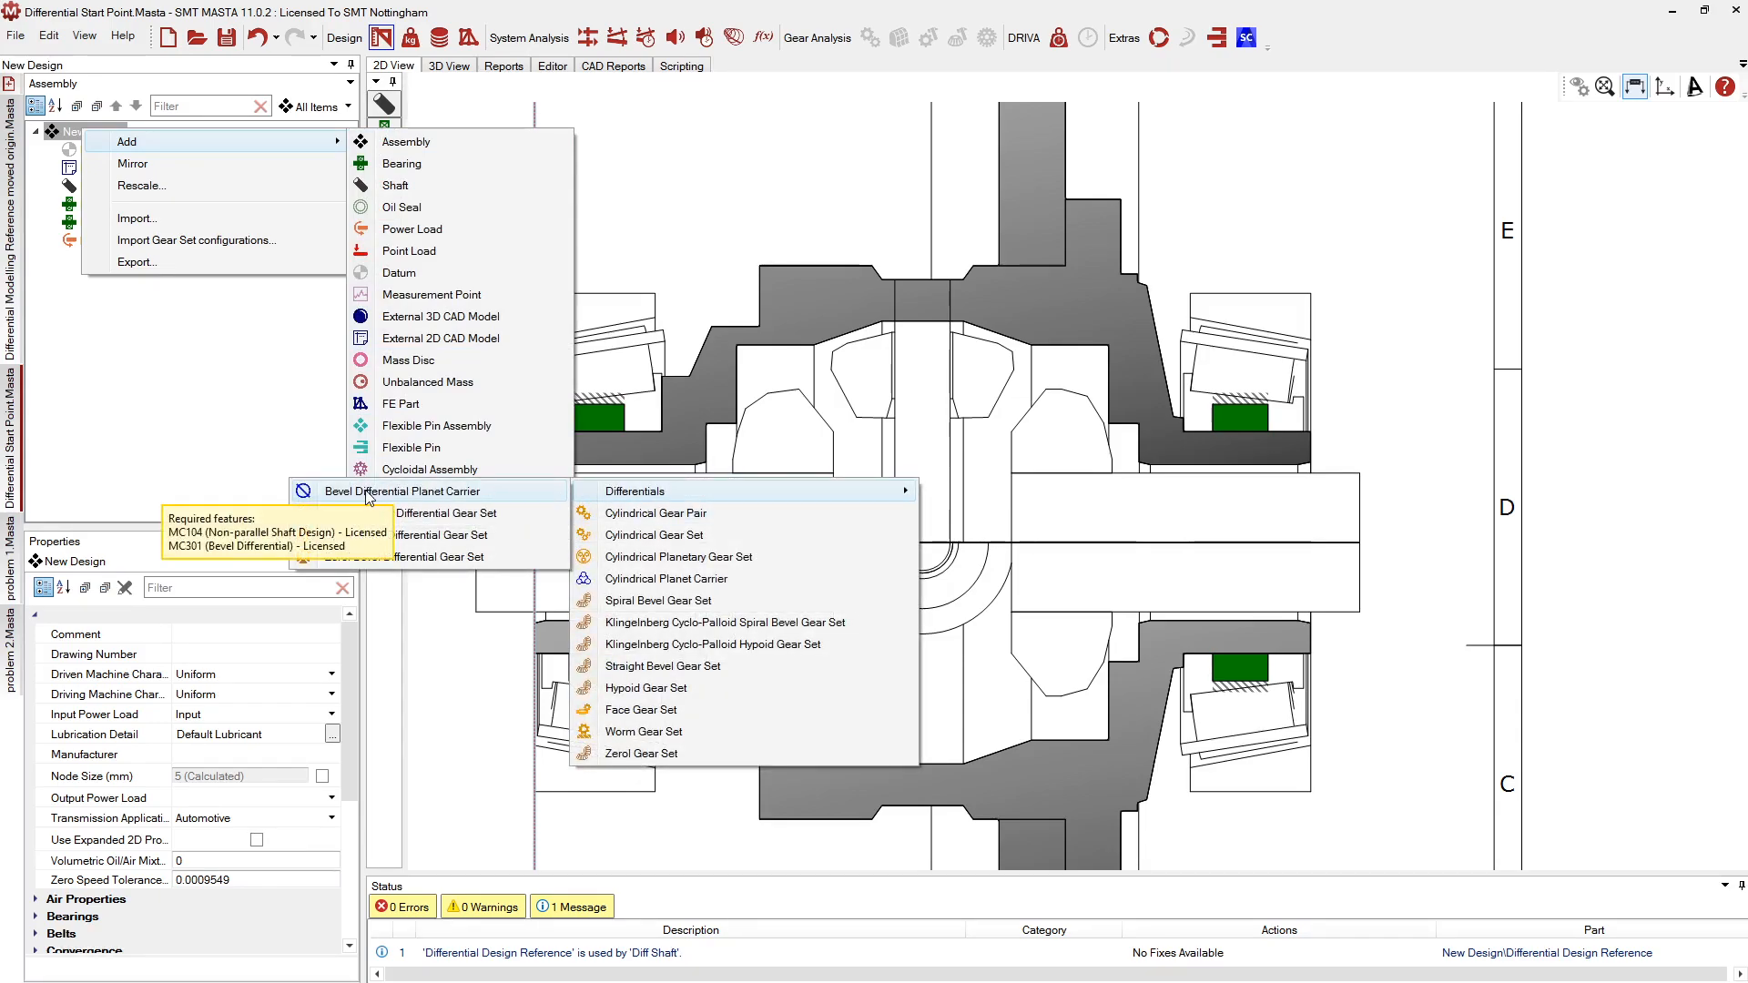
{"action": "left_click", "coordinate": [500, 494]}
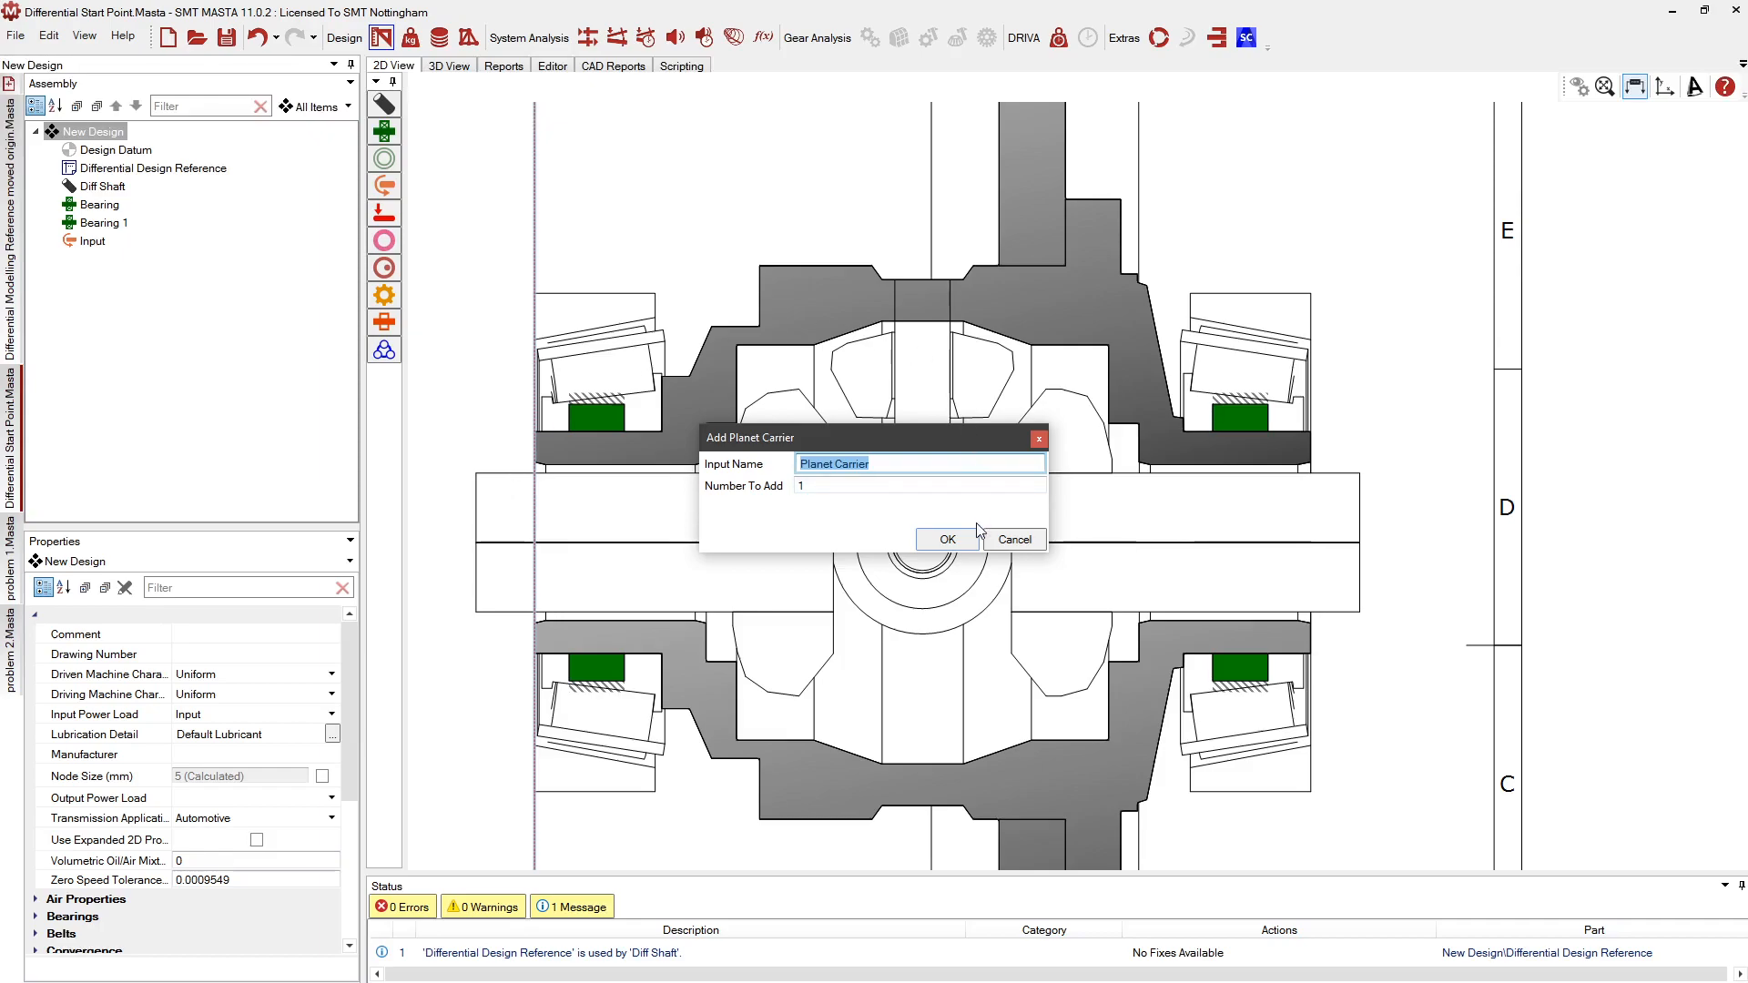
{"action": "left_click", "coordinate": [948, 539]}
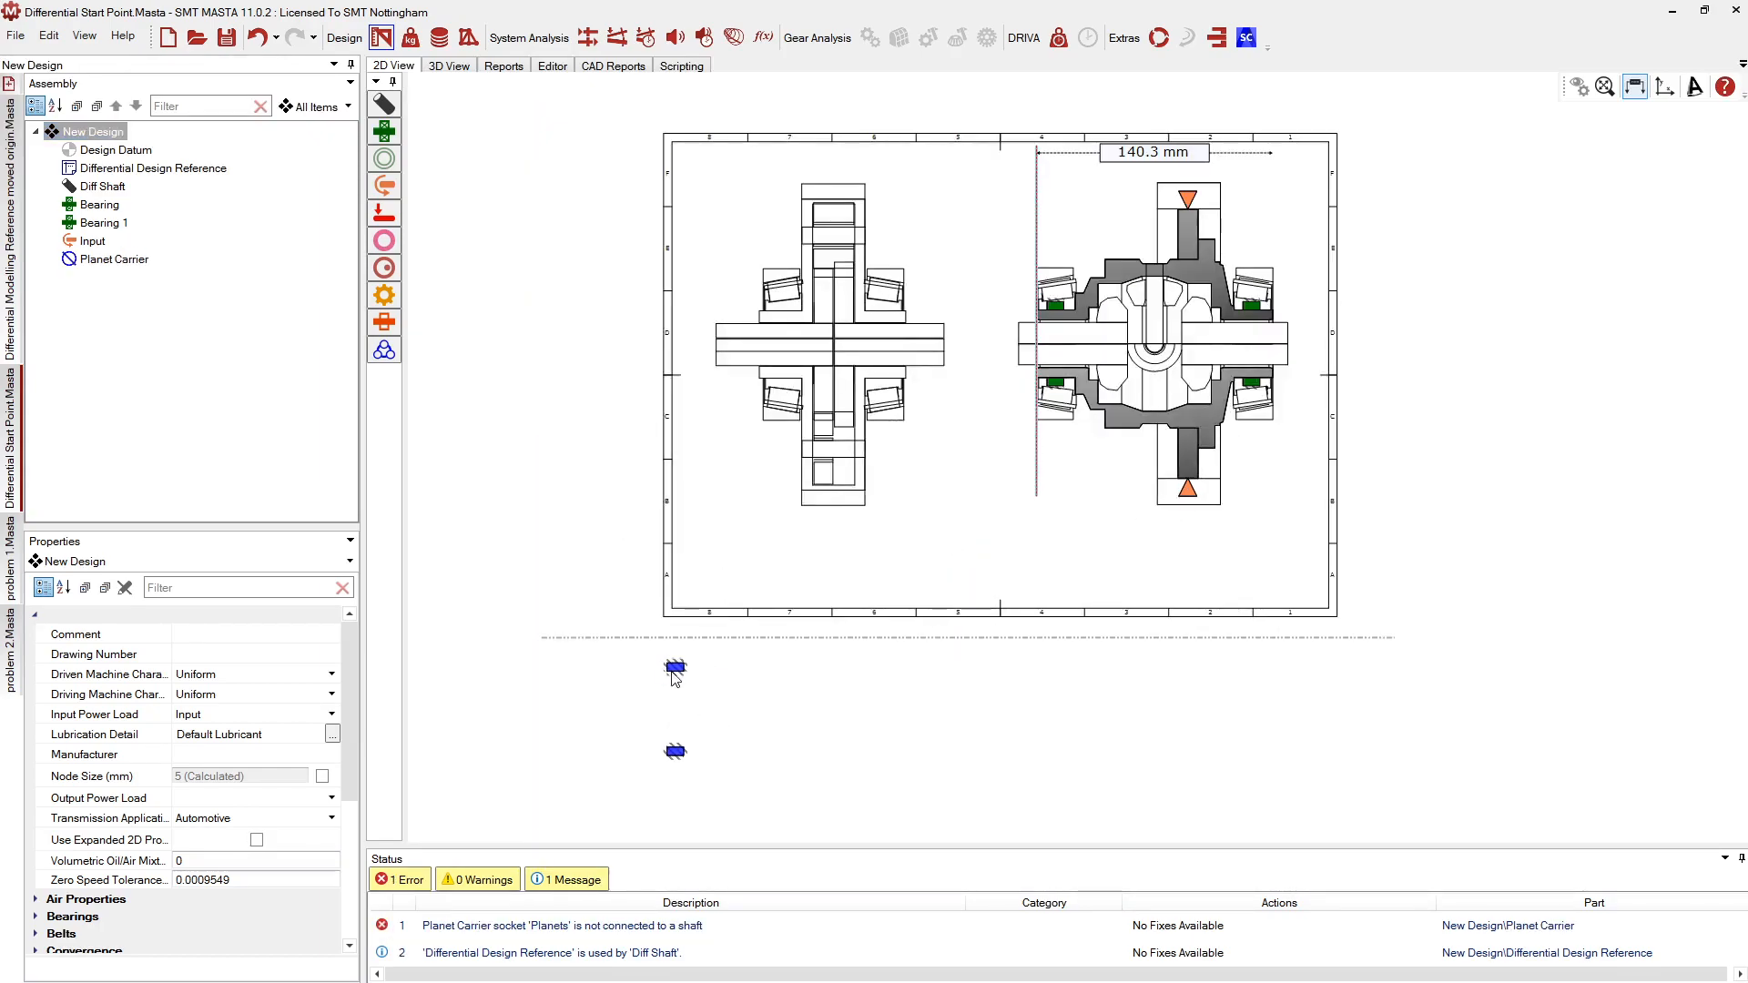
Connect the Planet Carrier to the Diff Shaft at 70.595 mm and check its 50 mm planet diameter
{"action": "left_click", "coordinate": [674, 670]}
{"action": "right_click", "coordinate": [672, 668]}
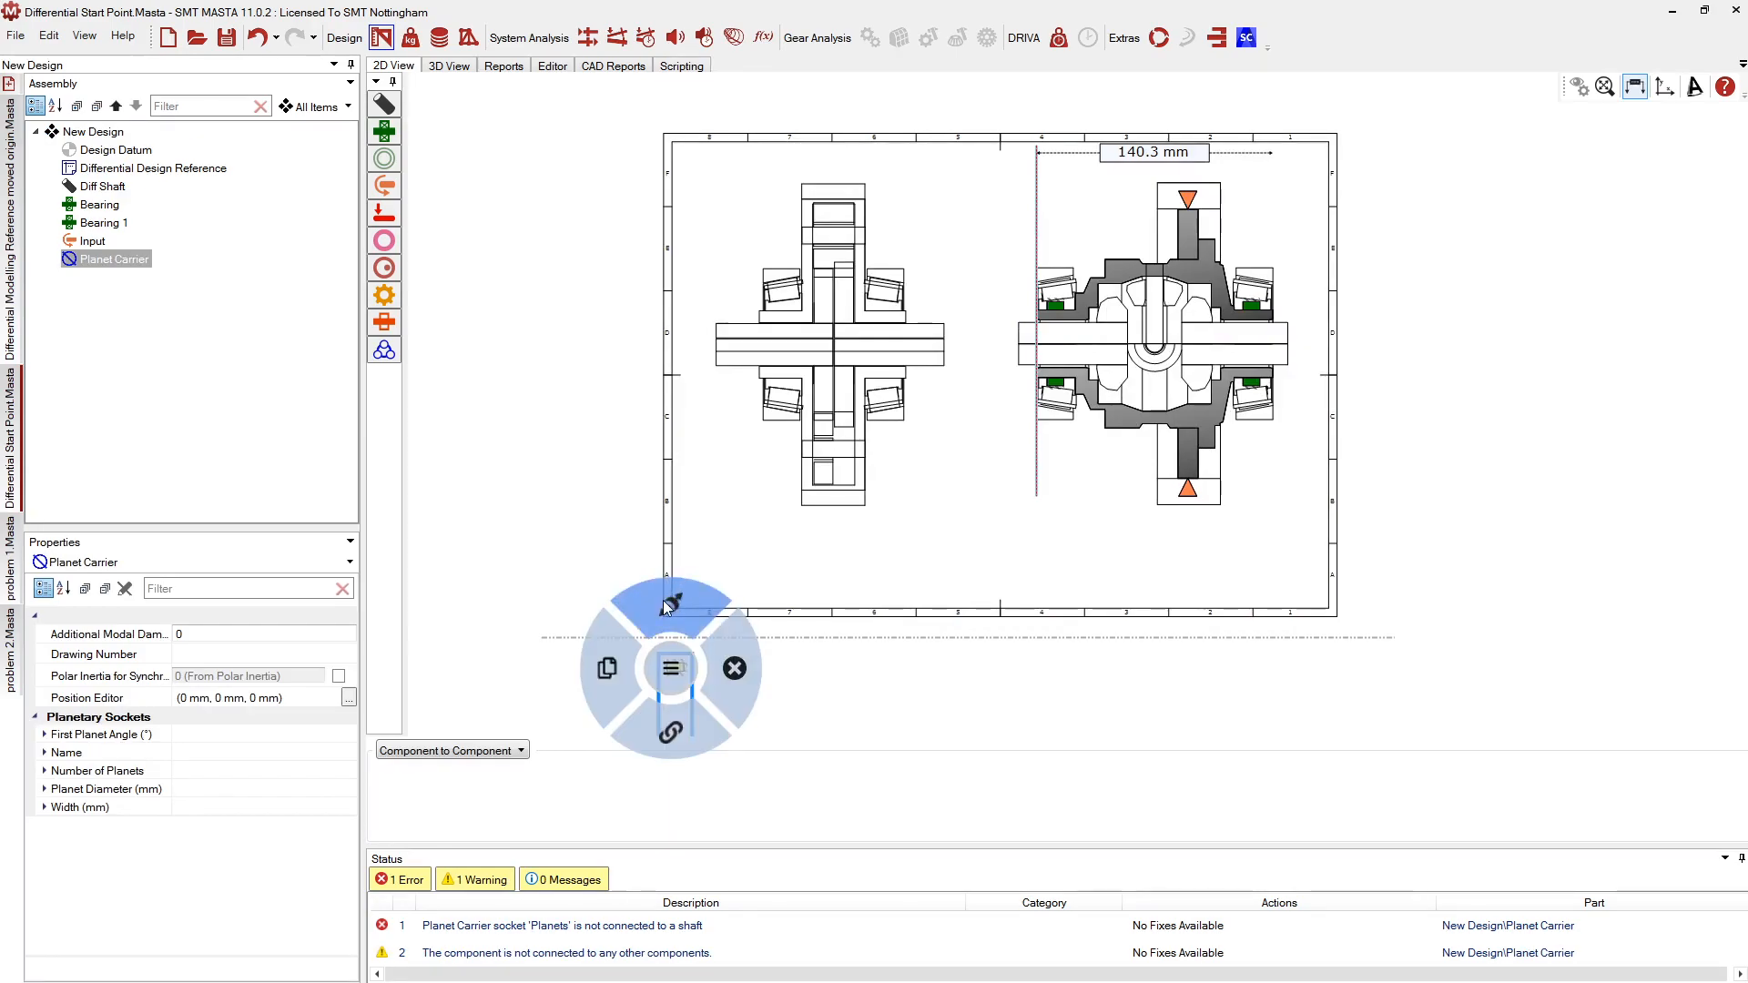
{"action": "left_click", "coordinate": [682, 721]}
{"action": "left_click", "coordinate": [1156, 254]}
{"action": "scroll", "coordinate": [1259, 219], "scroll_direction": "up", "scroll_amount": 5}
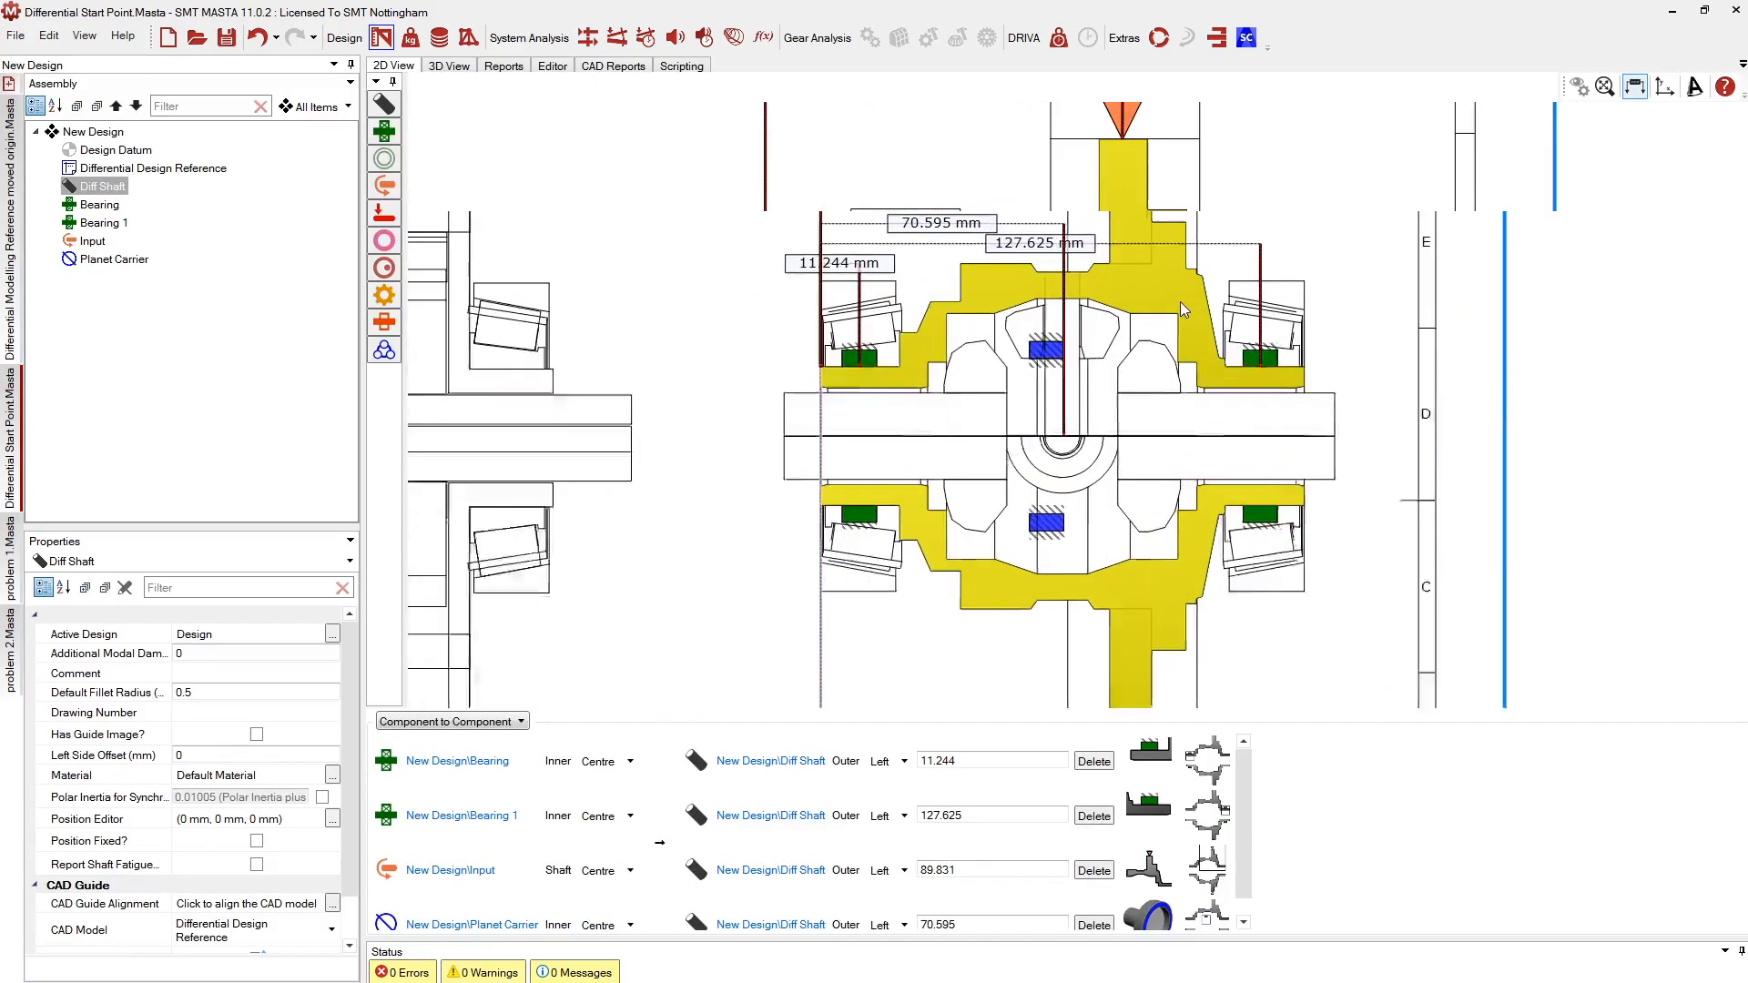
{"action": "left_click", "coordinate": [1026, 361]}
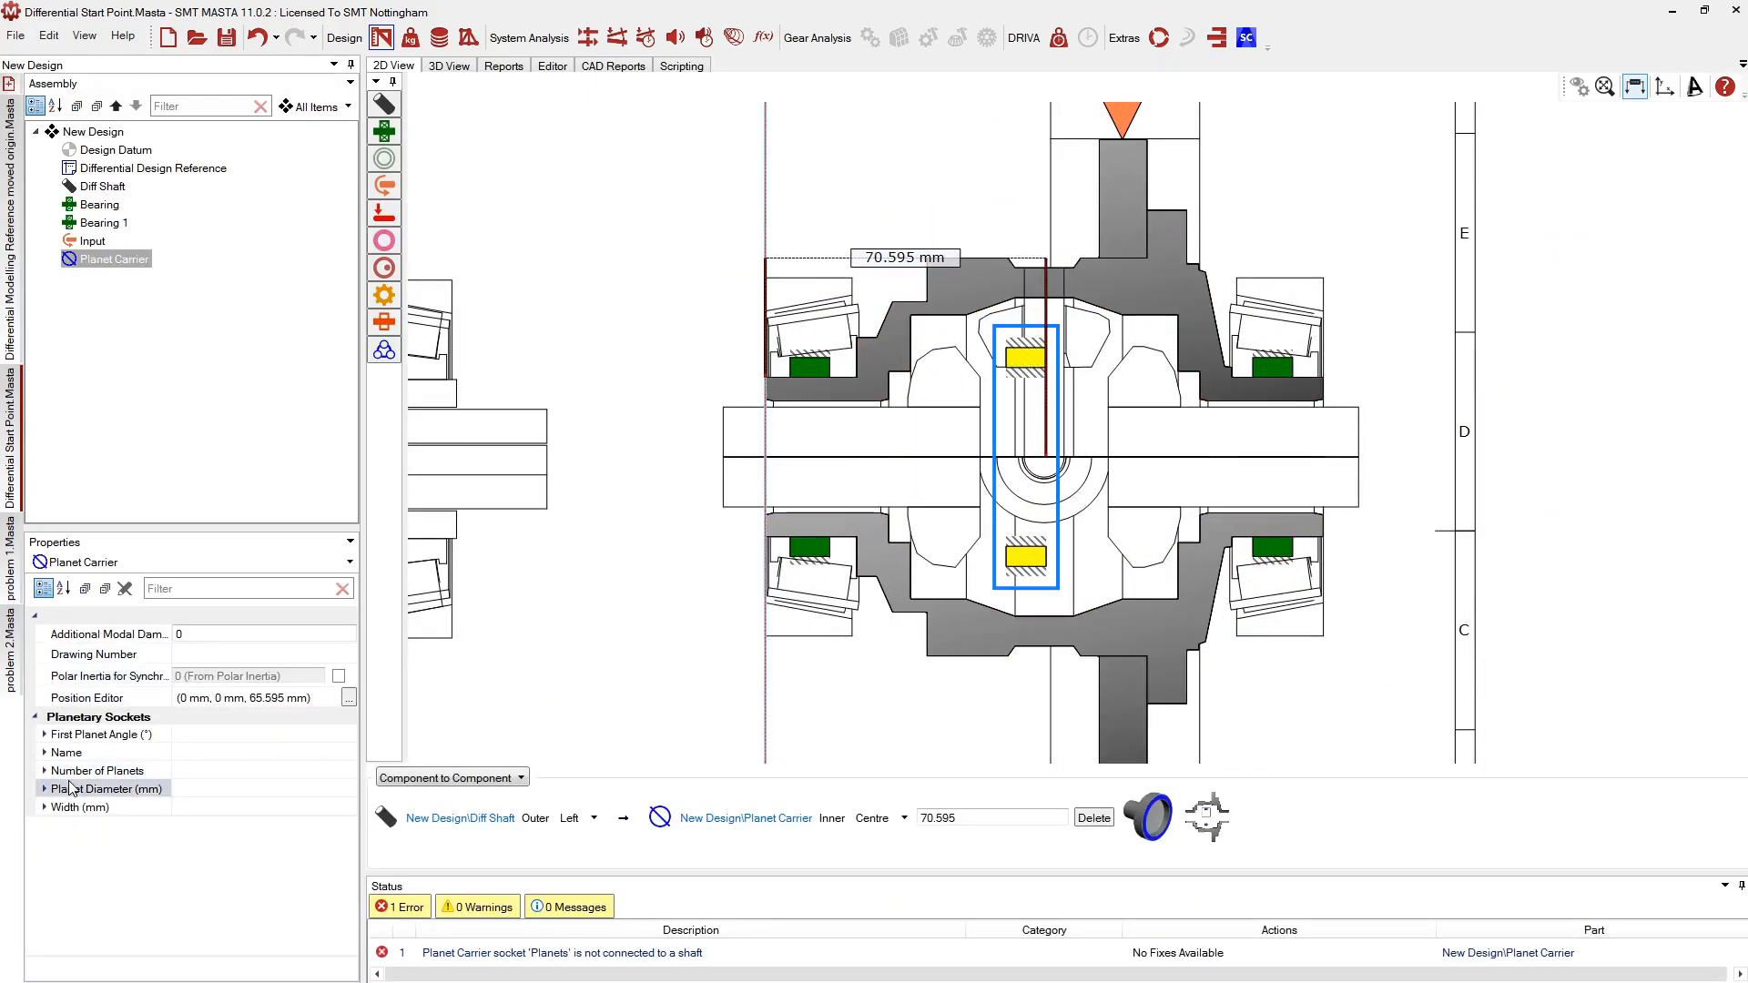
{"action": "left_click", "coordinate": [73, 791]}
Change the Planet Carrier's Planet Diameter from 50 to 70, then to 90 mm
{"action": "double_click", "coordinate": [73, 790]}
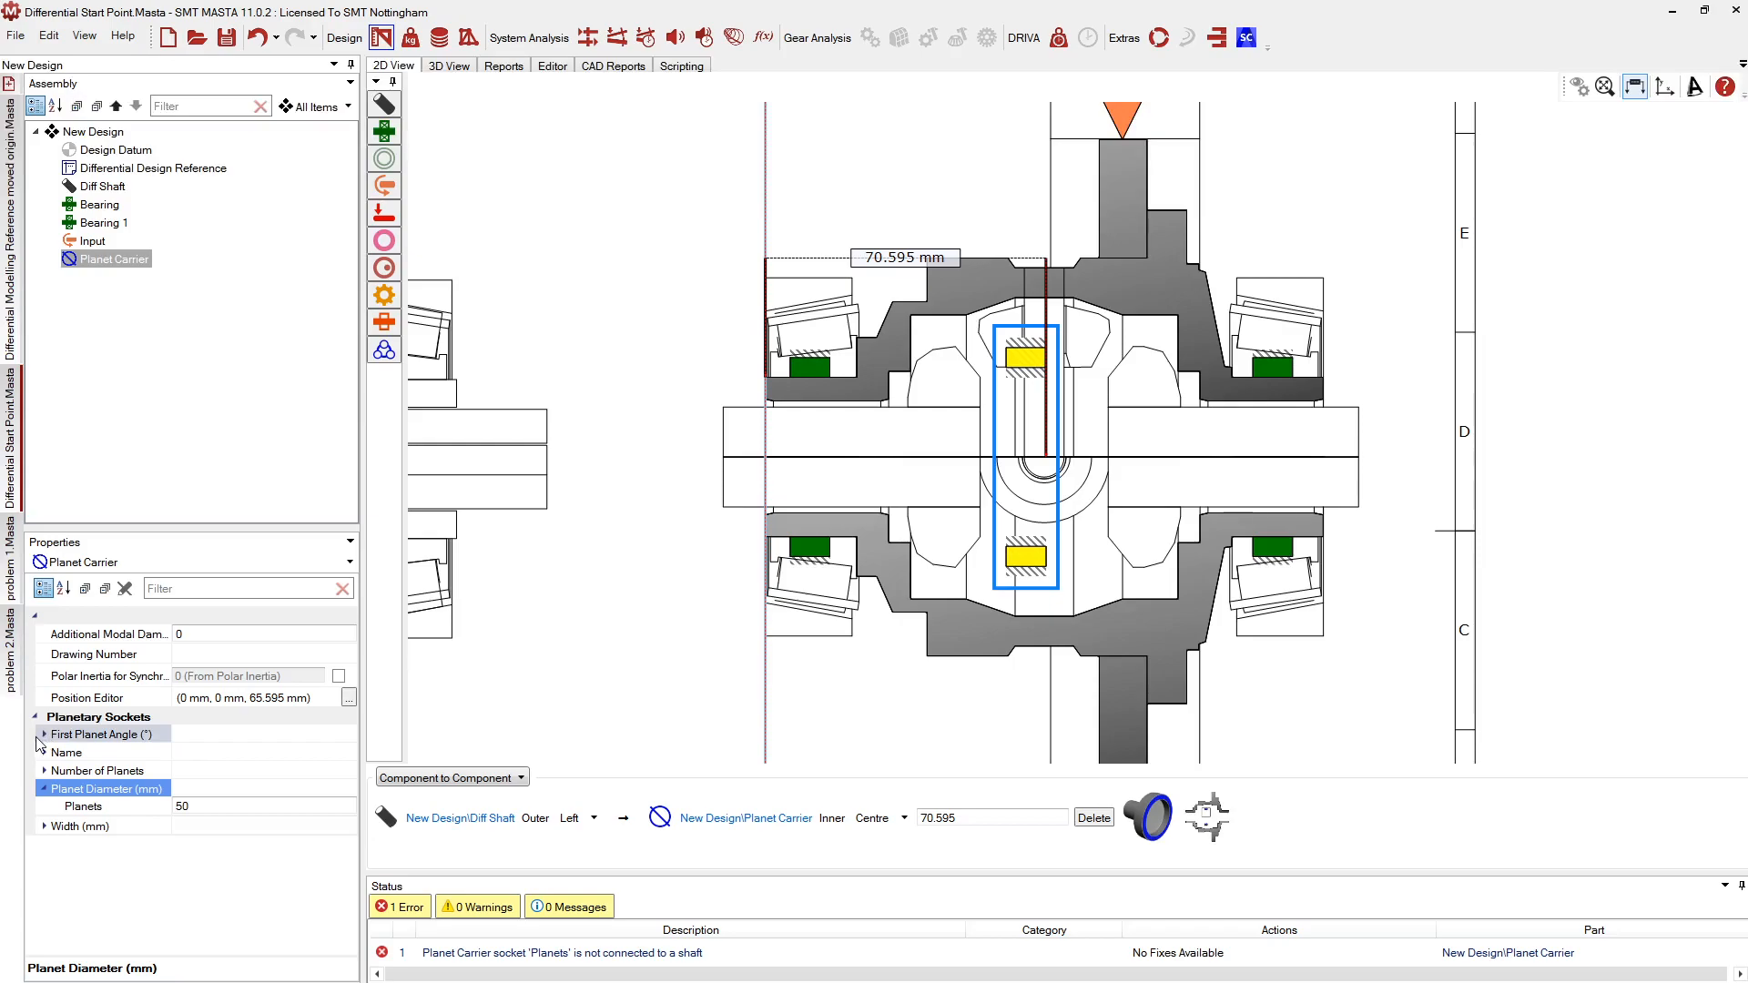
{"action": "left_click", "coordinate": [44, 771]}
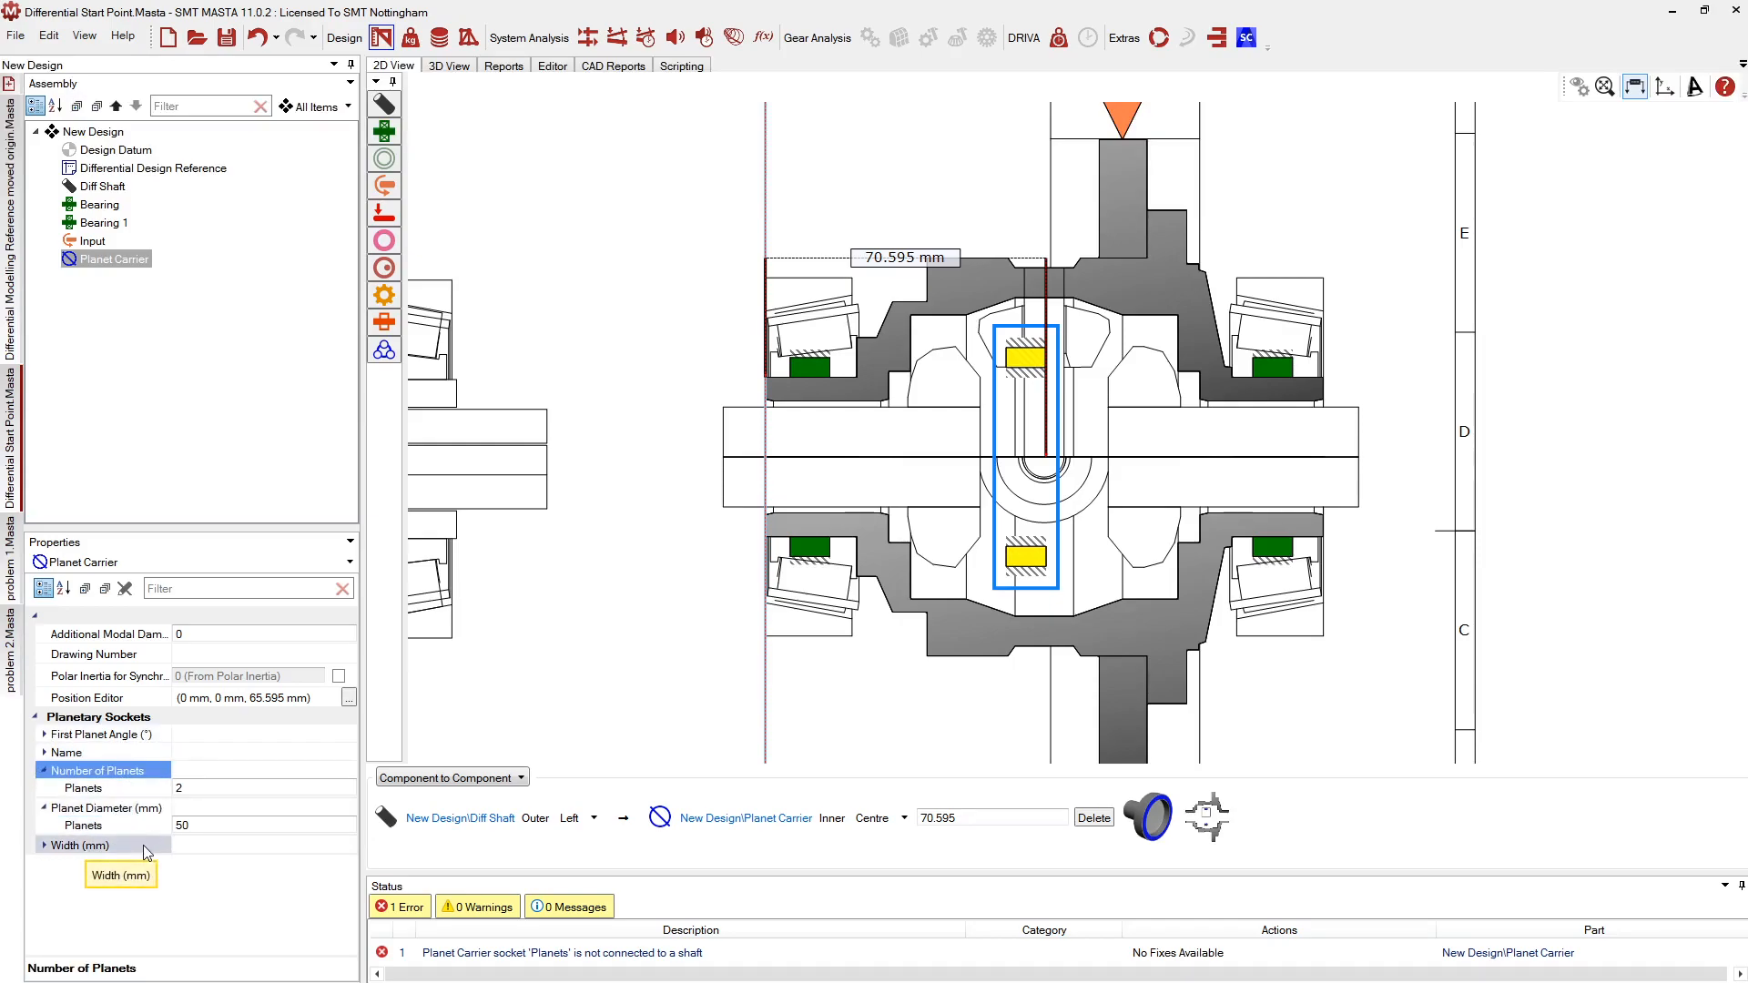
{"action": "left_click", "coordinate": [186, 824]}
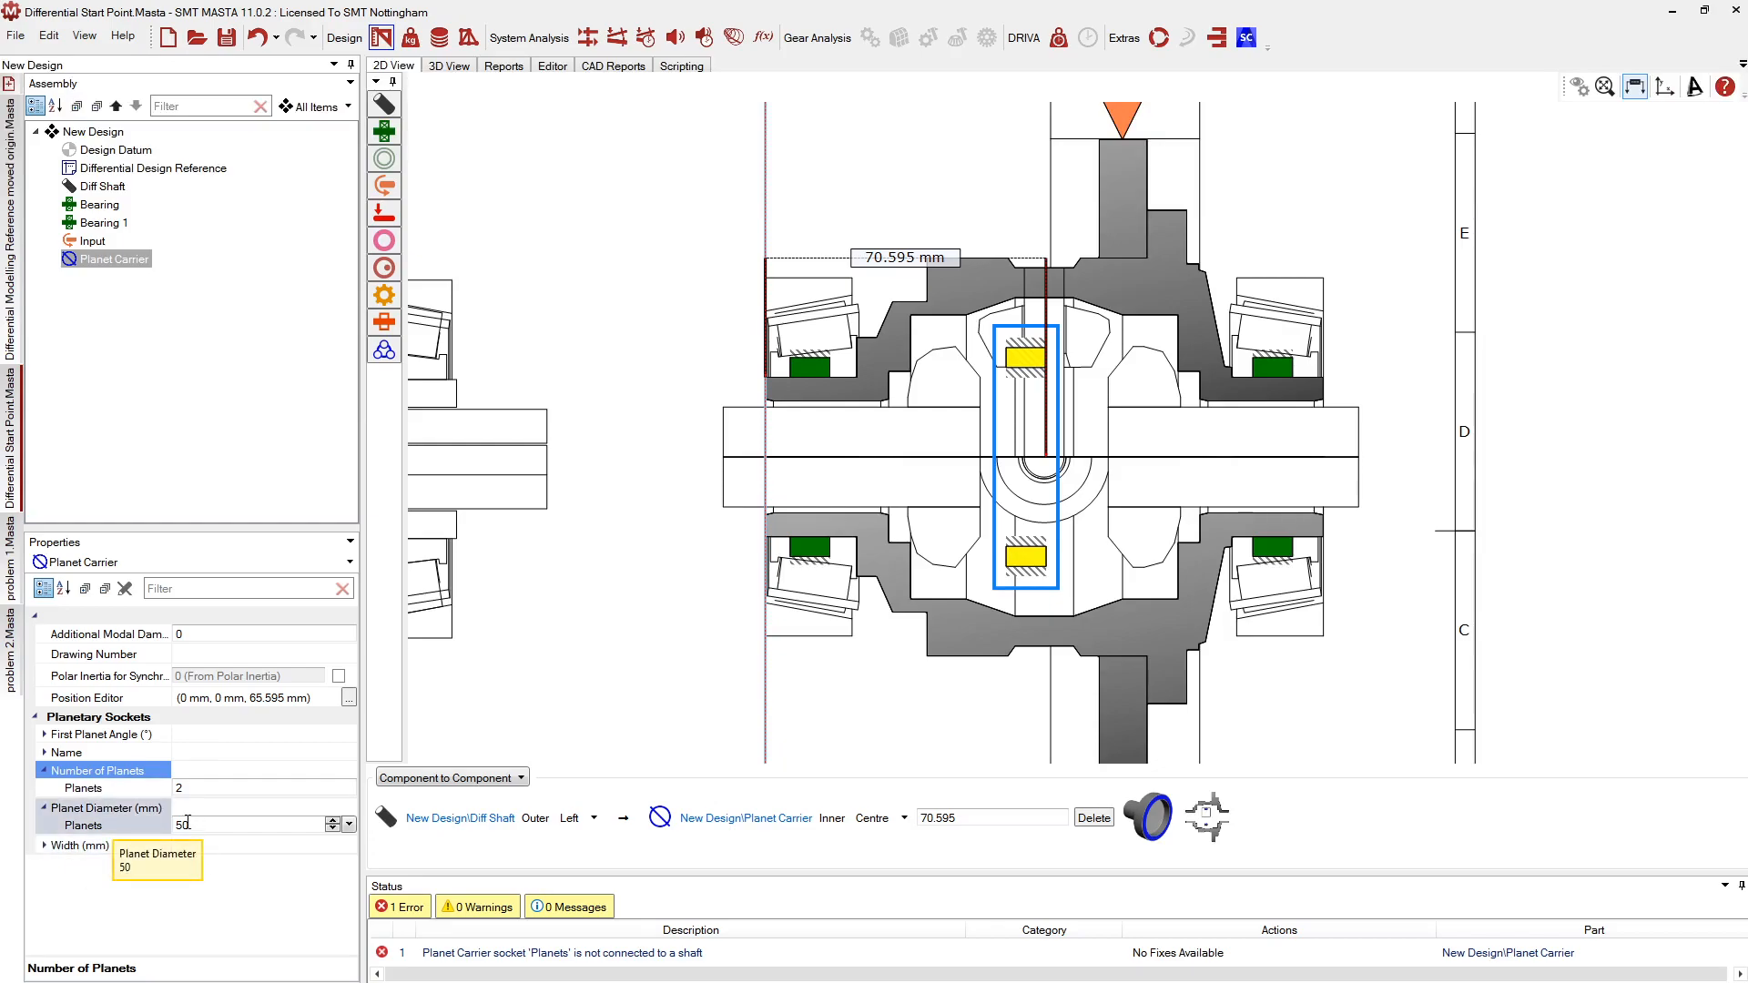
{"action": "scroll", "coordinate": [1151, 281], "scroll_direction": "up", "scroll_amount": 2}
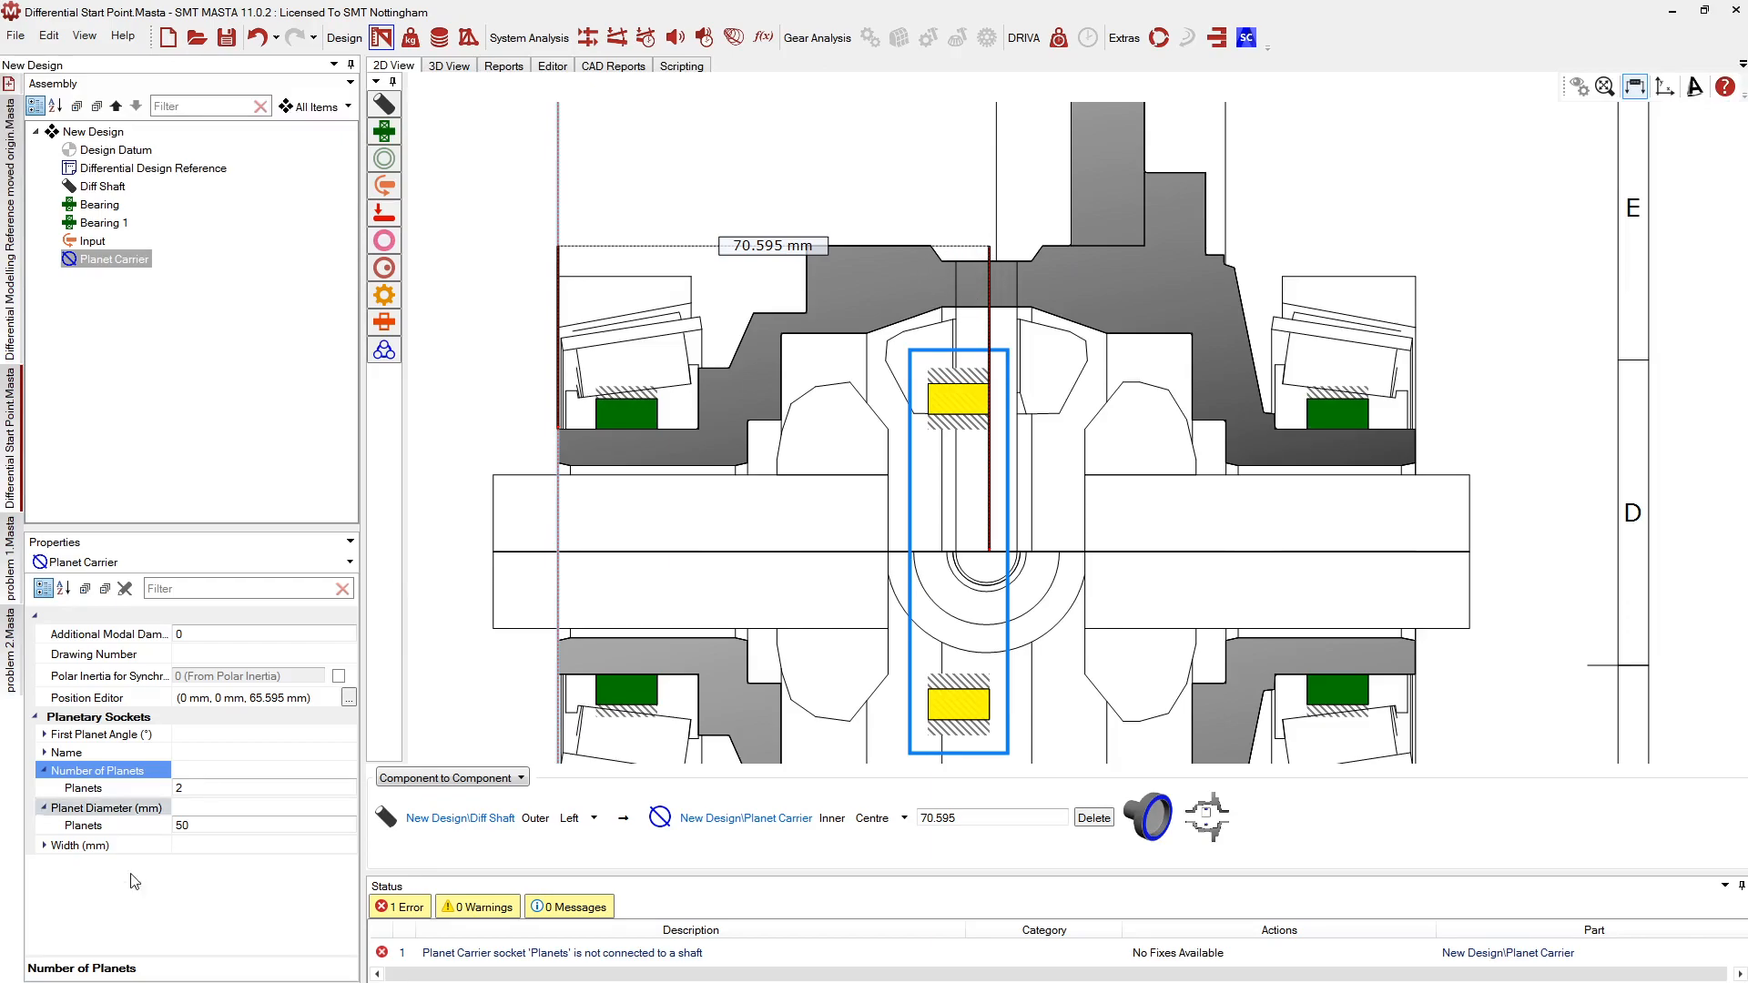
{"action": "left_click", "coordinate": [187, 824]}
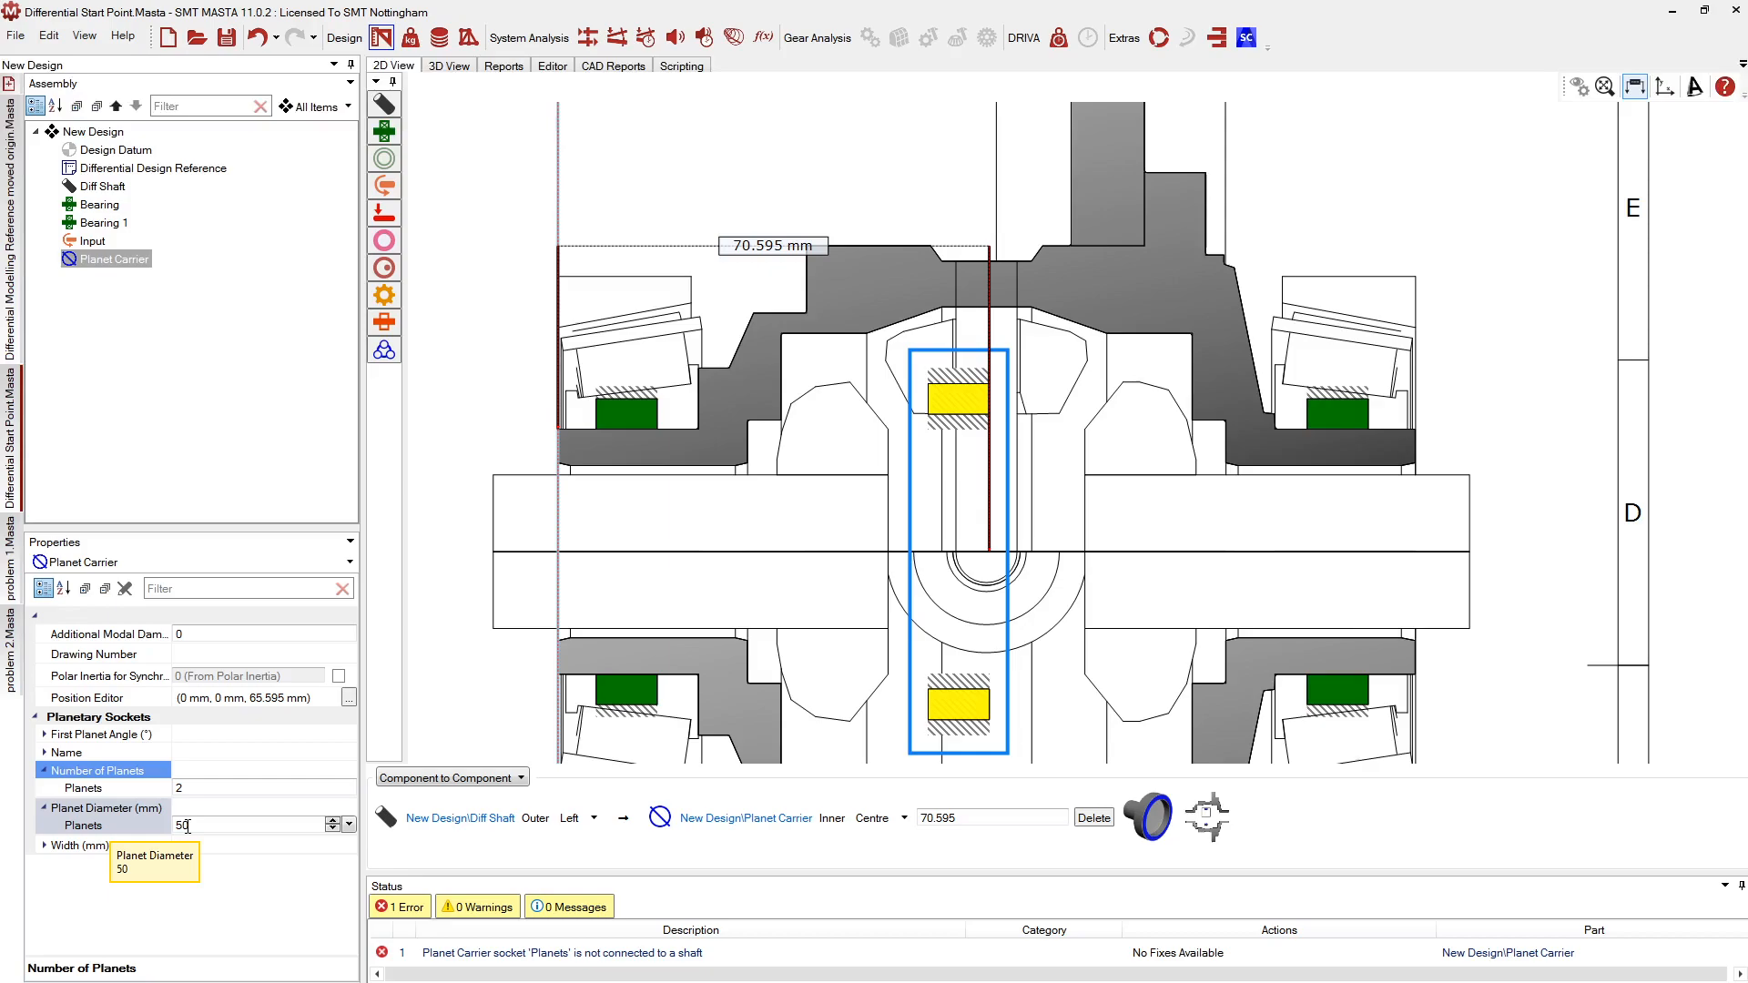
{"action": "key", "text": "Return"}
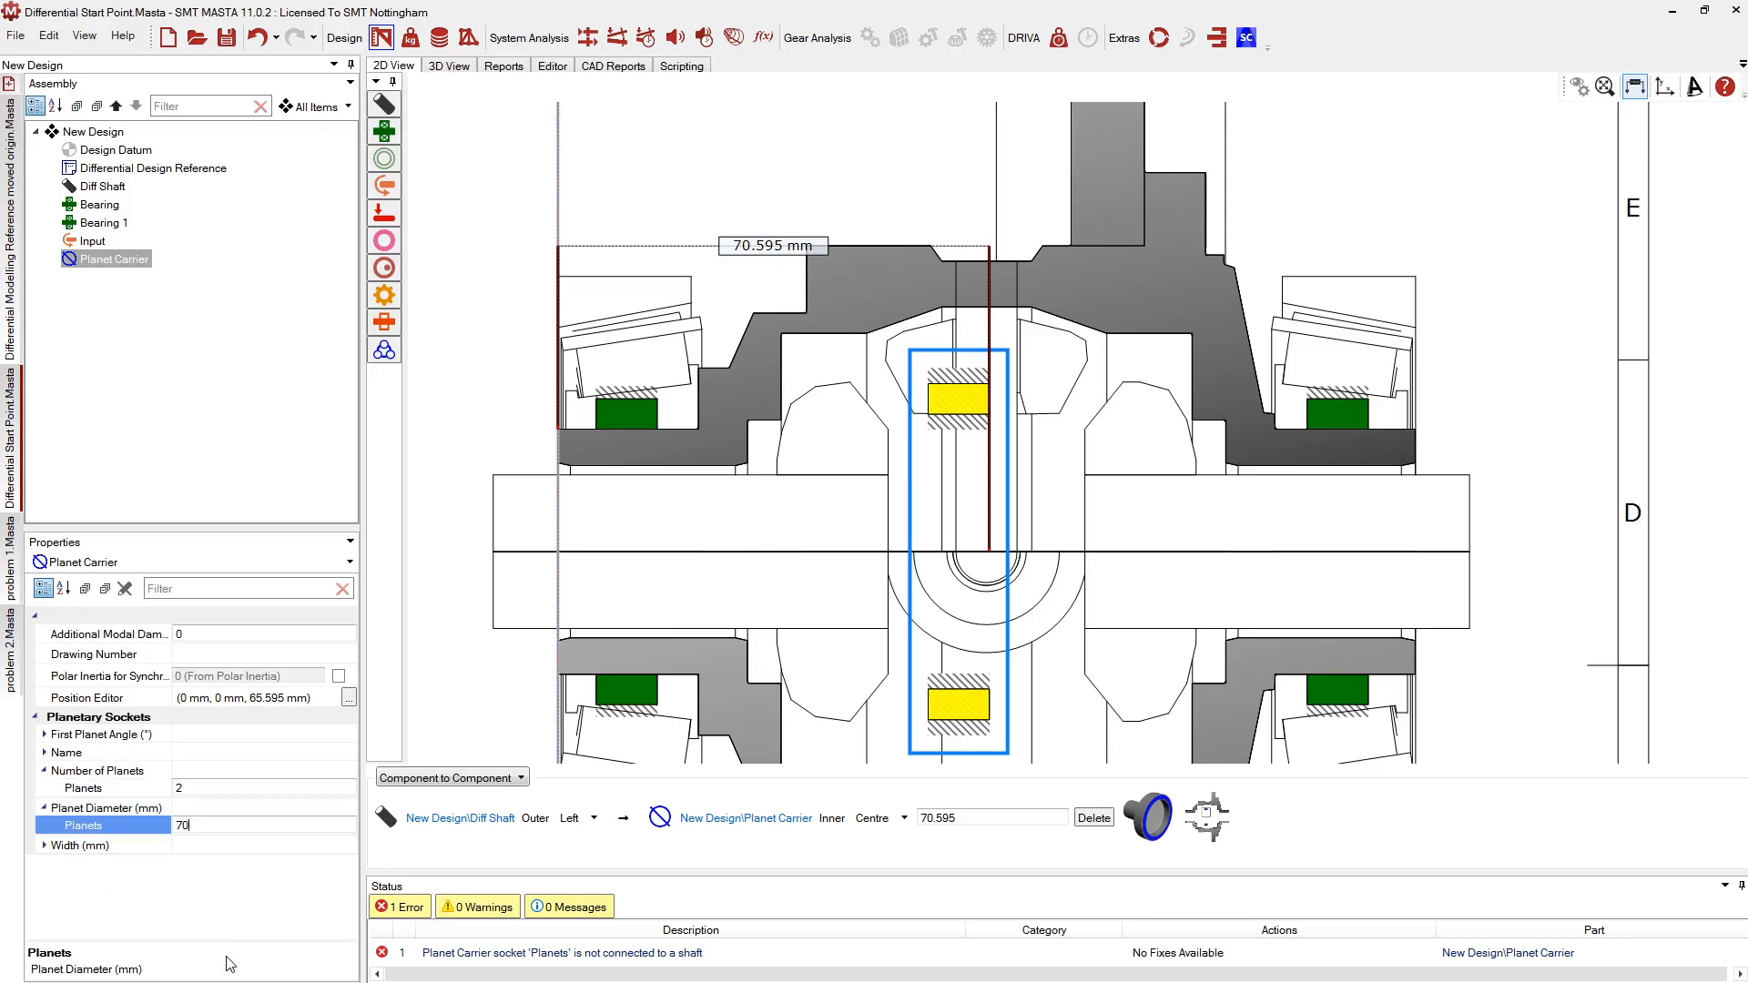
{"action": "type", "text": "70"}
{"action": "key", "text": "Return"}
{"action": "left_click", "coordinate": [217, 823]}
{"action": "type", "text": "90"}
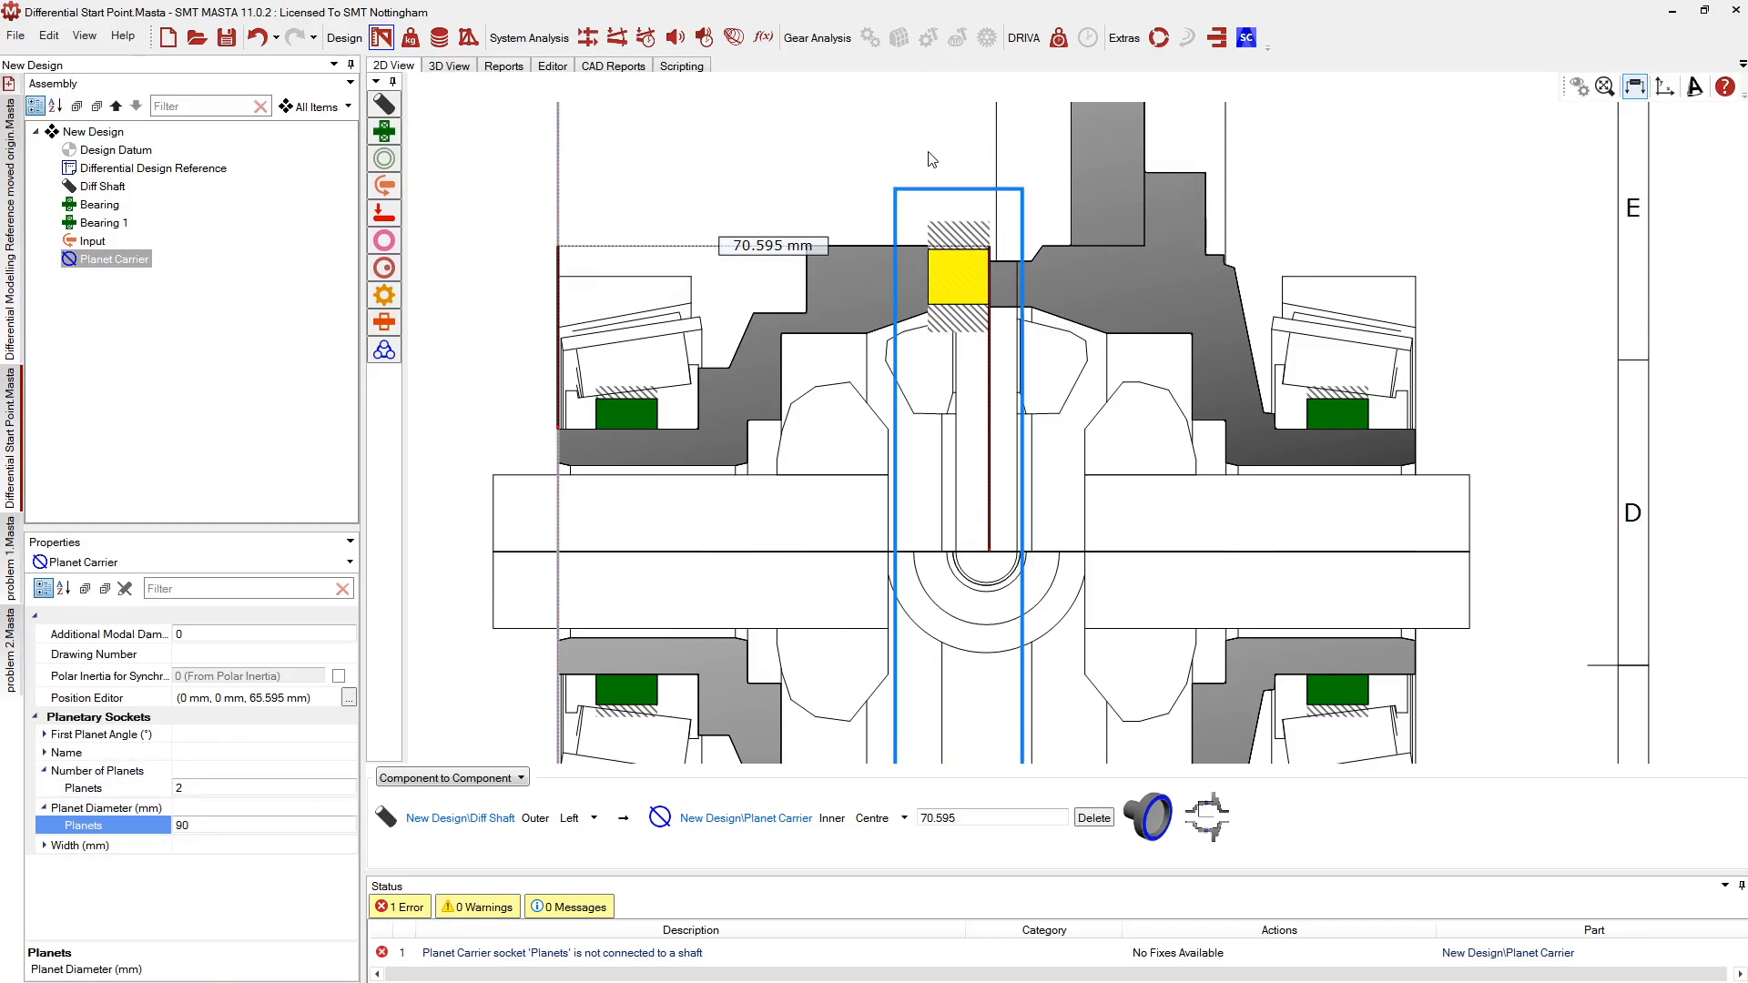
{"action": "middle_click_drag", "start_coordinate": [927, 151], "coordinate": [858, 220]}
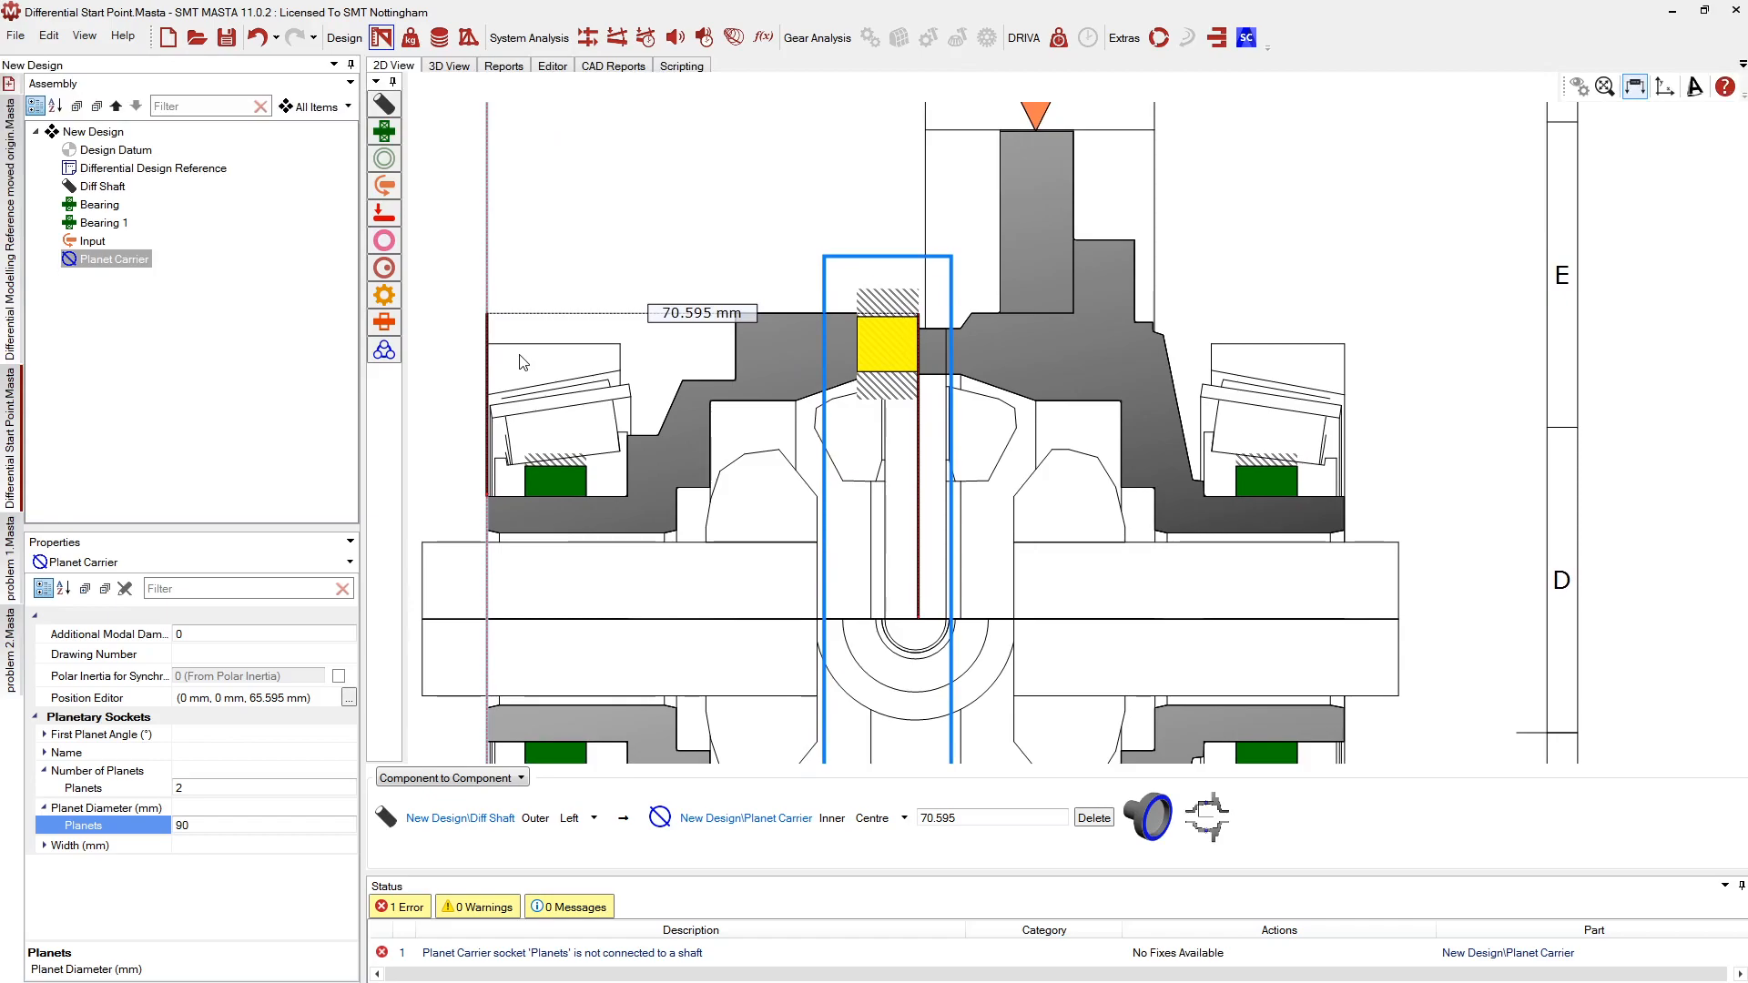
Move the Planet Carrier along the shaft to 75.214 mm
{"action": "left_click", "coordinate": [883, 346]}
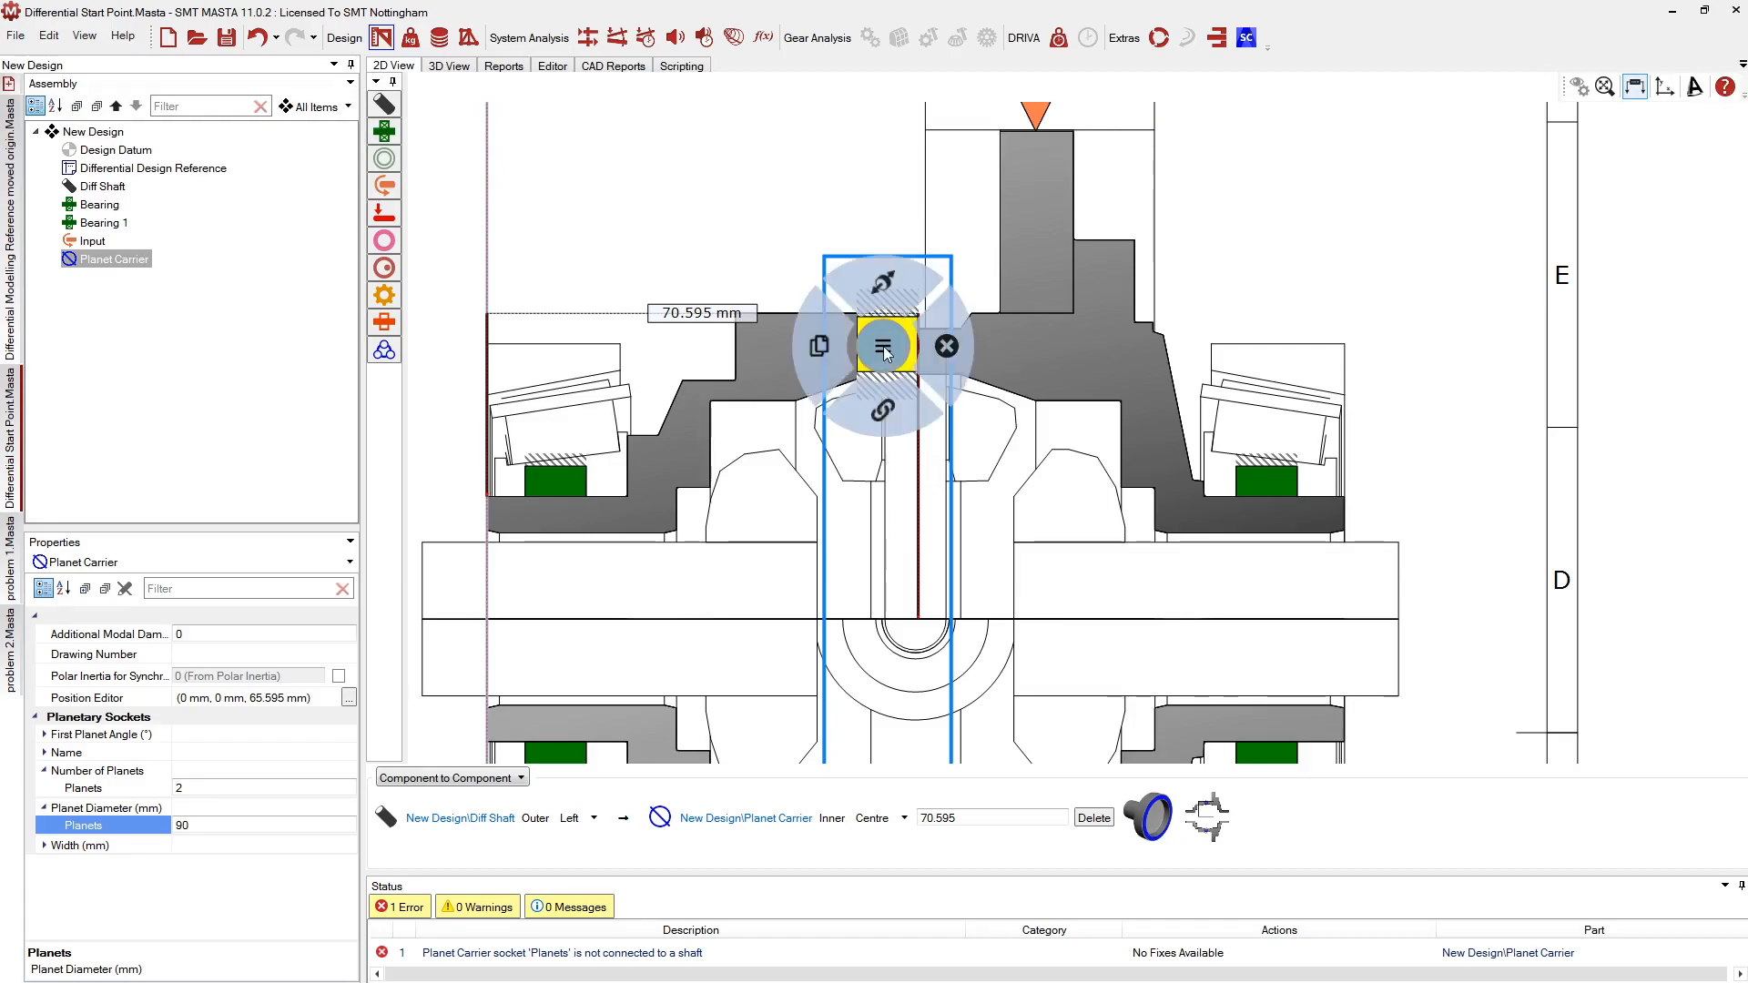
{"action": "left_click_drag", "start_coordinate": [868, 294], "coordinate": [888, 359]}
{"action": "key", "text": "Return"}
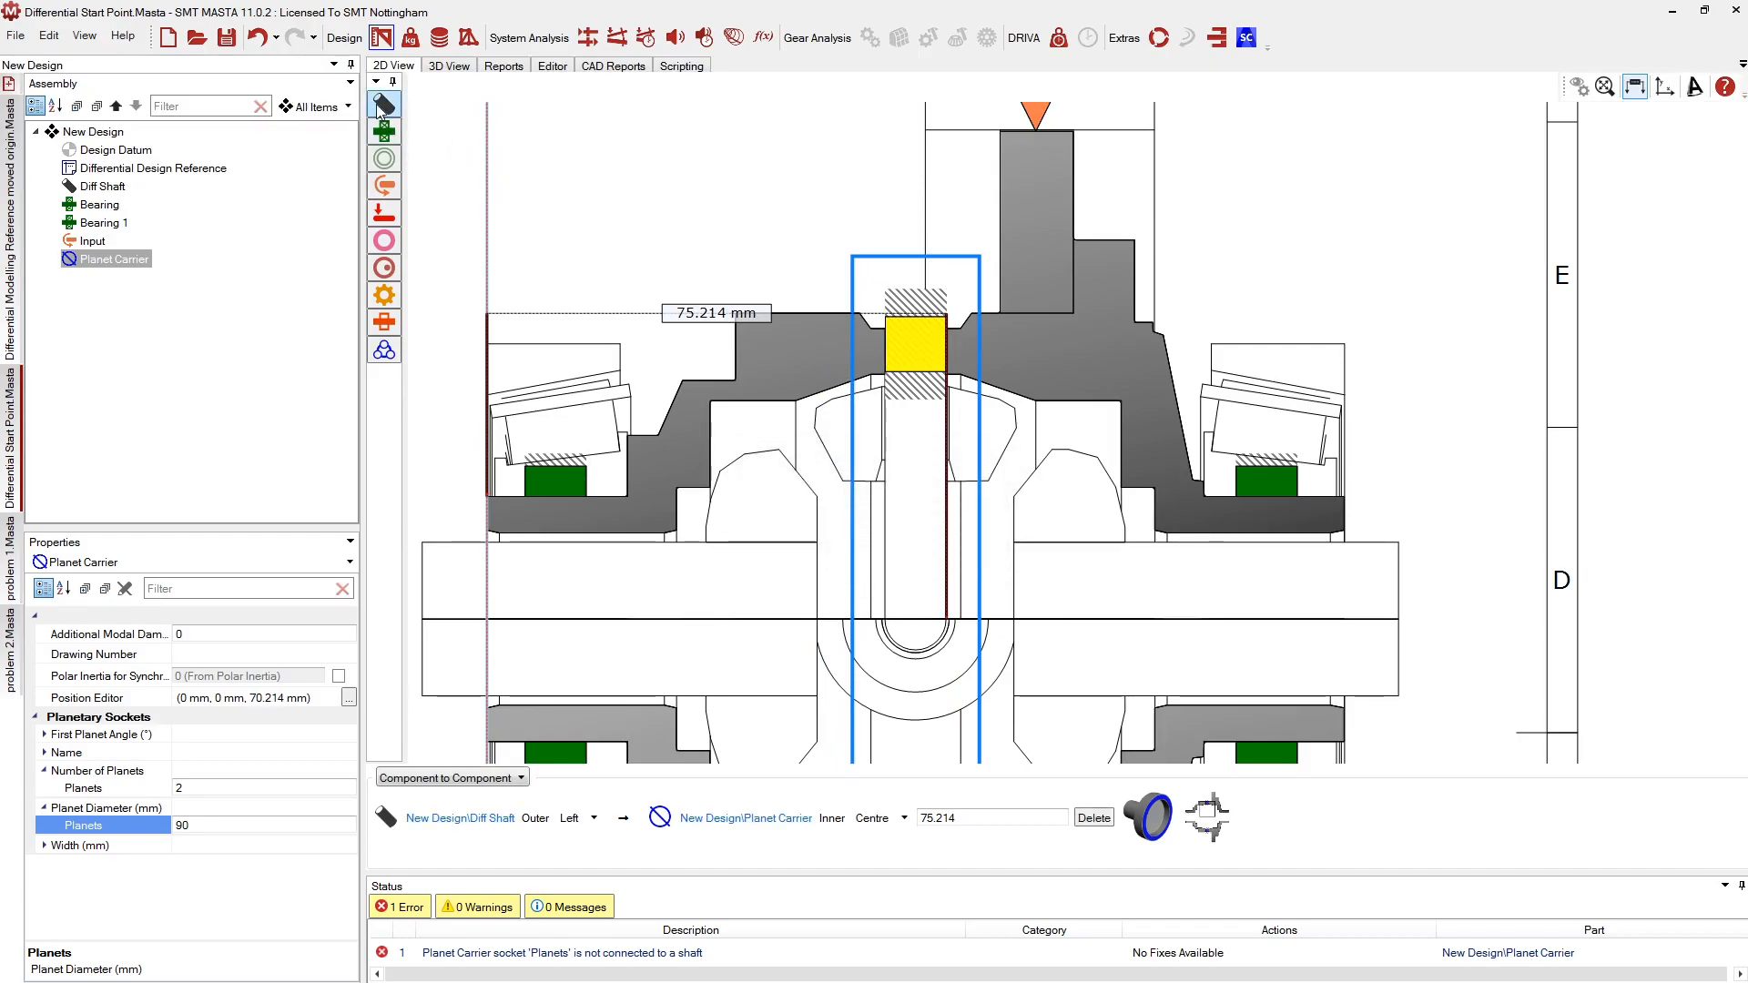
Add a new shaft named 'Stub Shaft' connected to the carrier's planet socket
{"action": "left_click_drag", "start_coordinate": [381, 107], "coordinate": [915, 325]}
{"action": "type", "text": "St"}
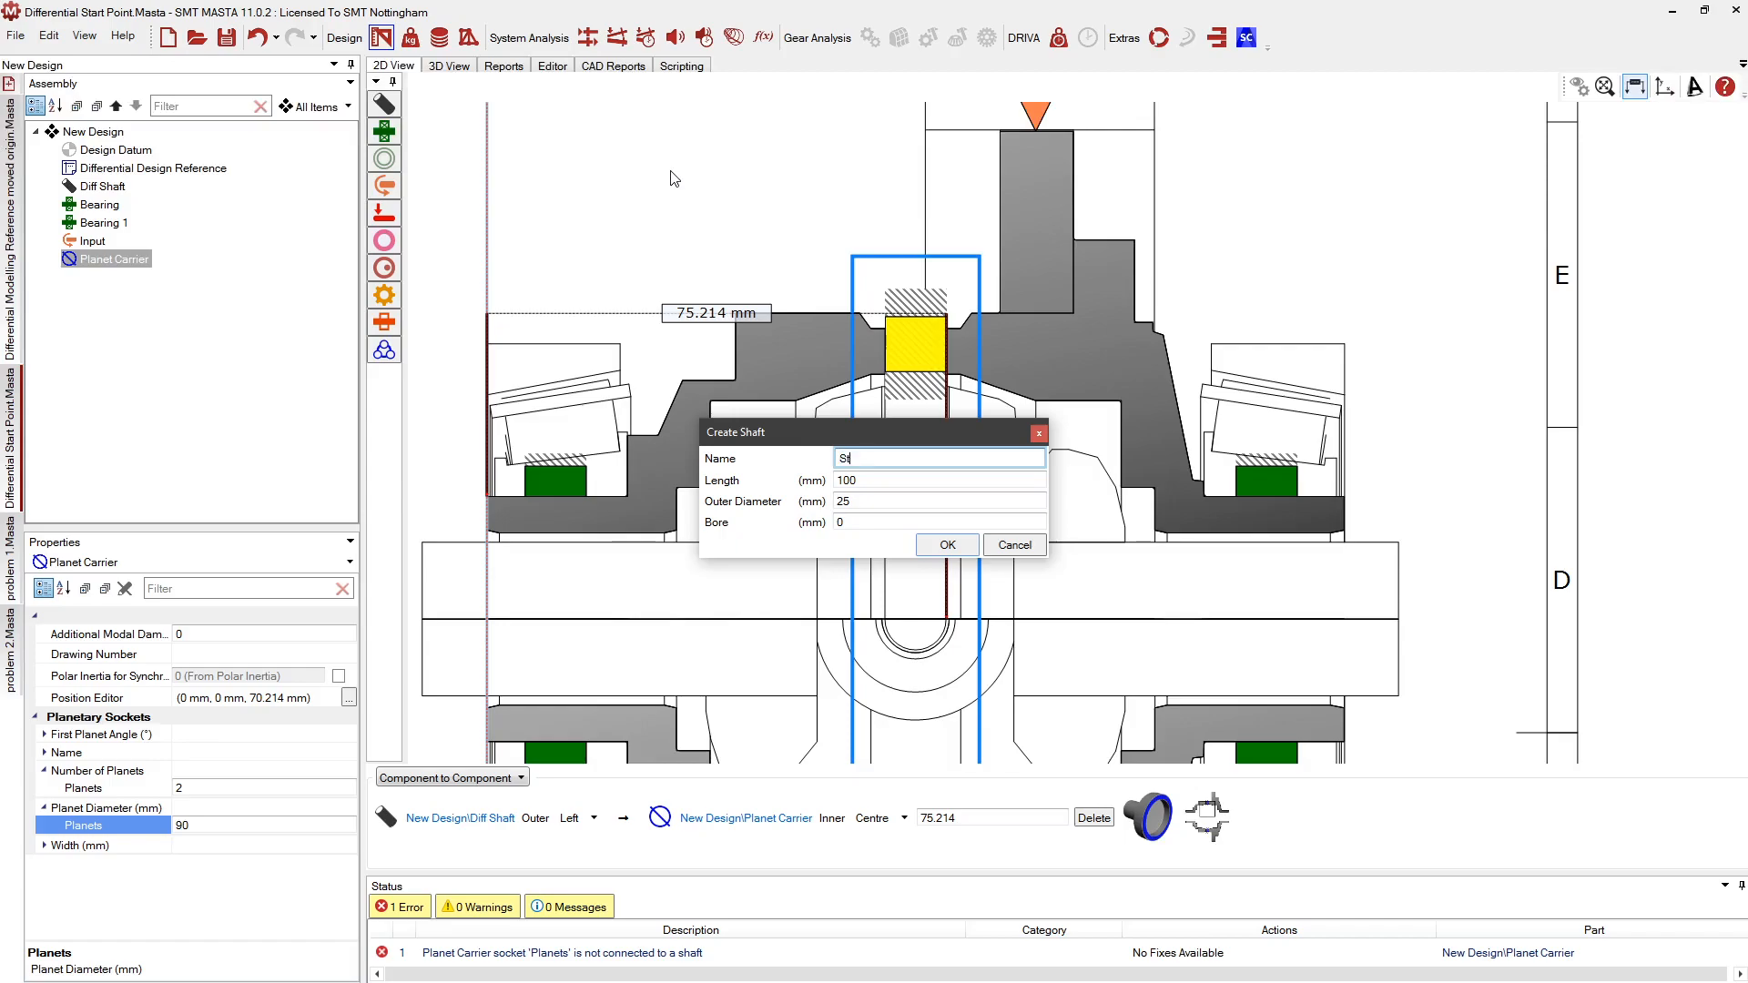
{"action": "type", "text": "ub Shaft"}
{"action": "key", "text": "Return"}
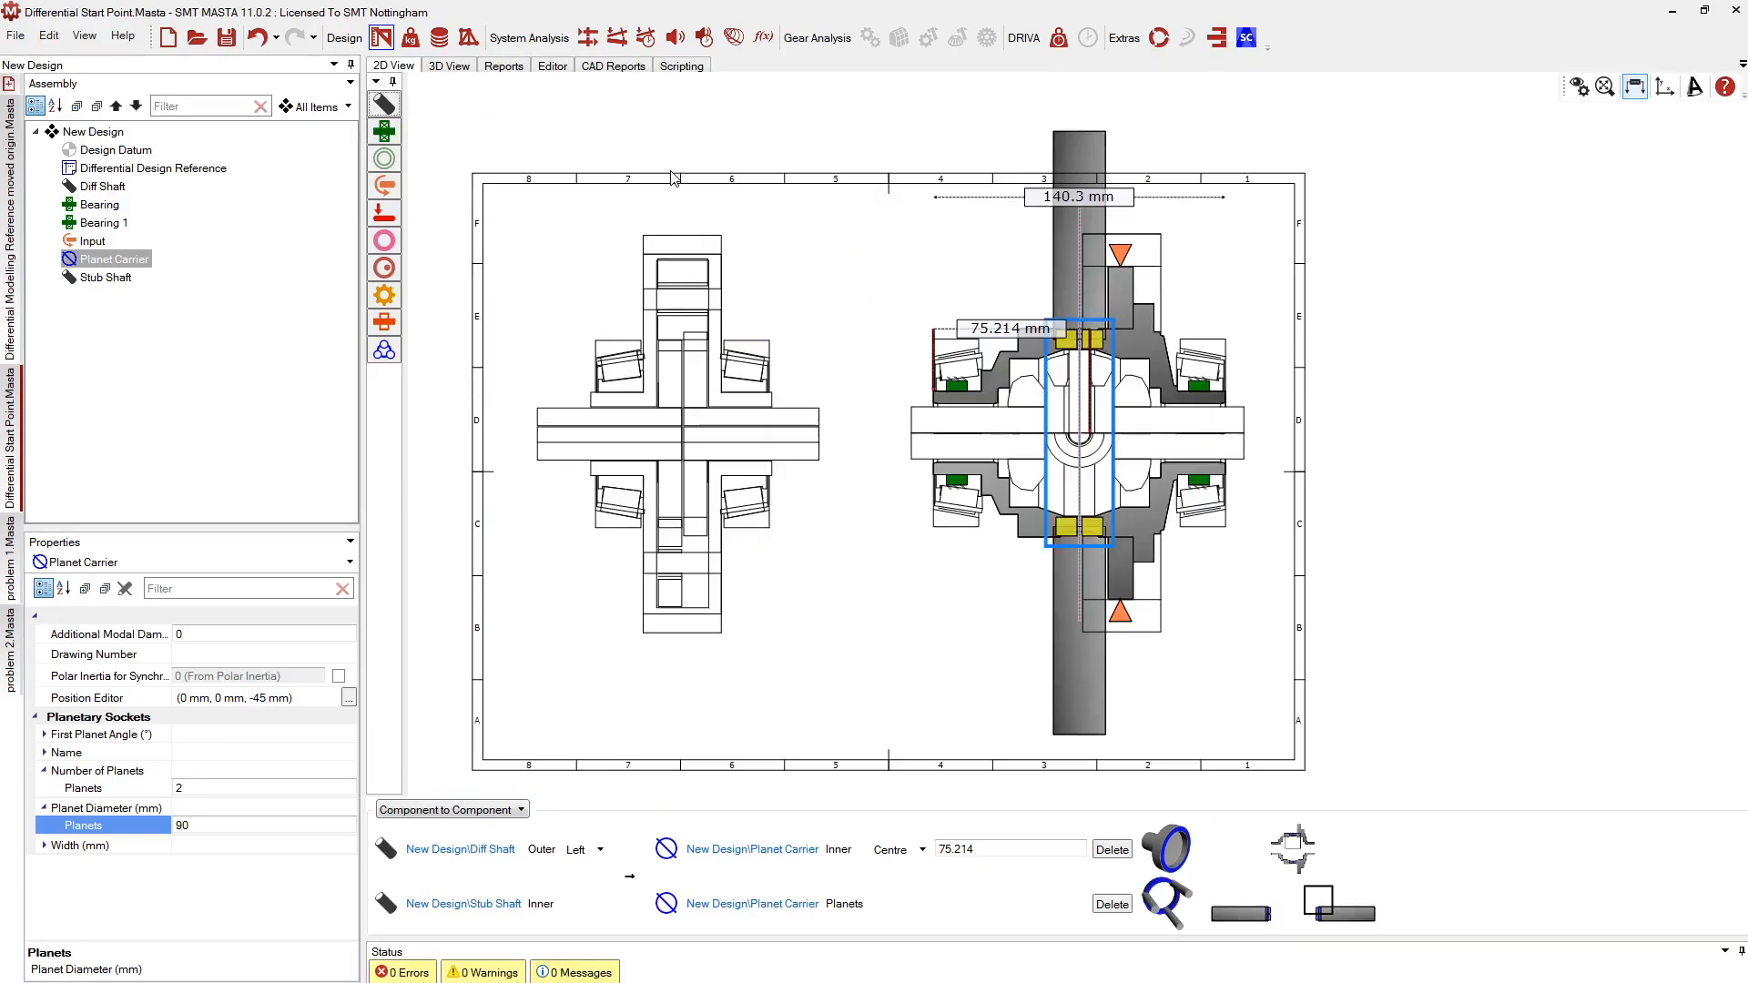
{"action": "scroll", "coordinate": [968, 298], "scroll_direction": "up", "scroll_amount": 4}
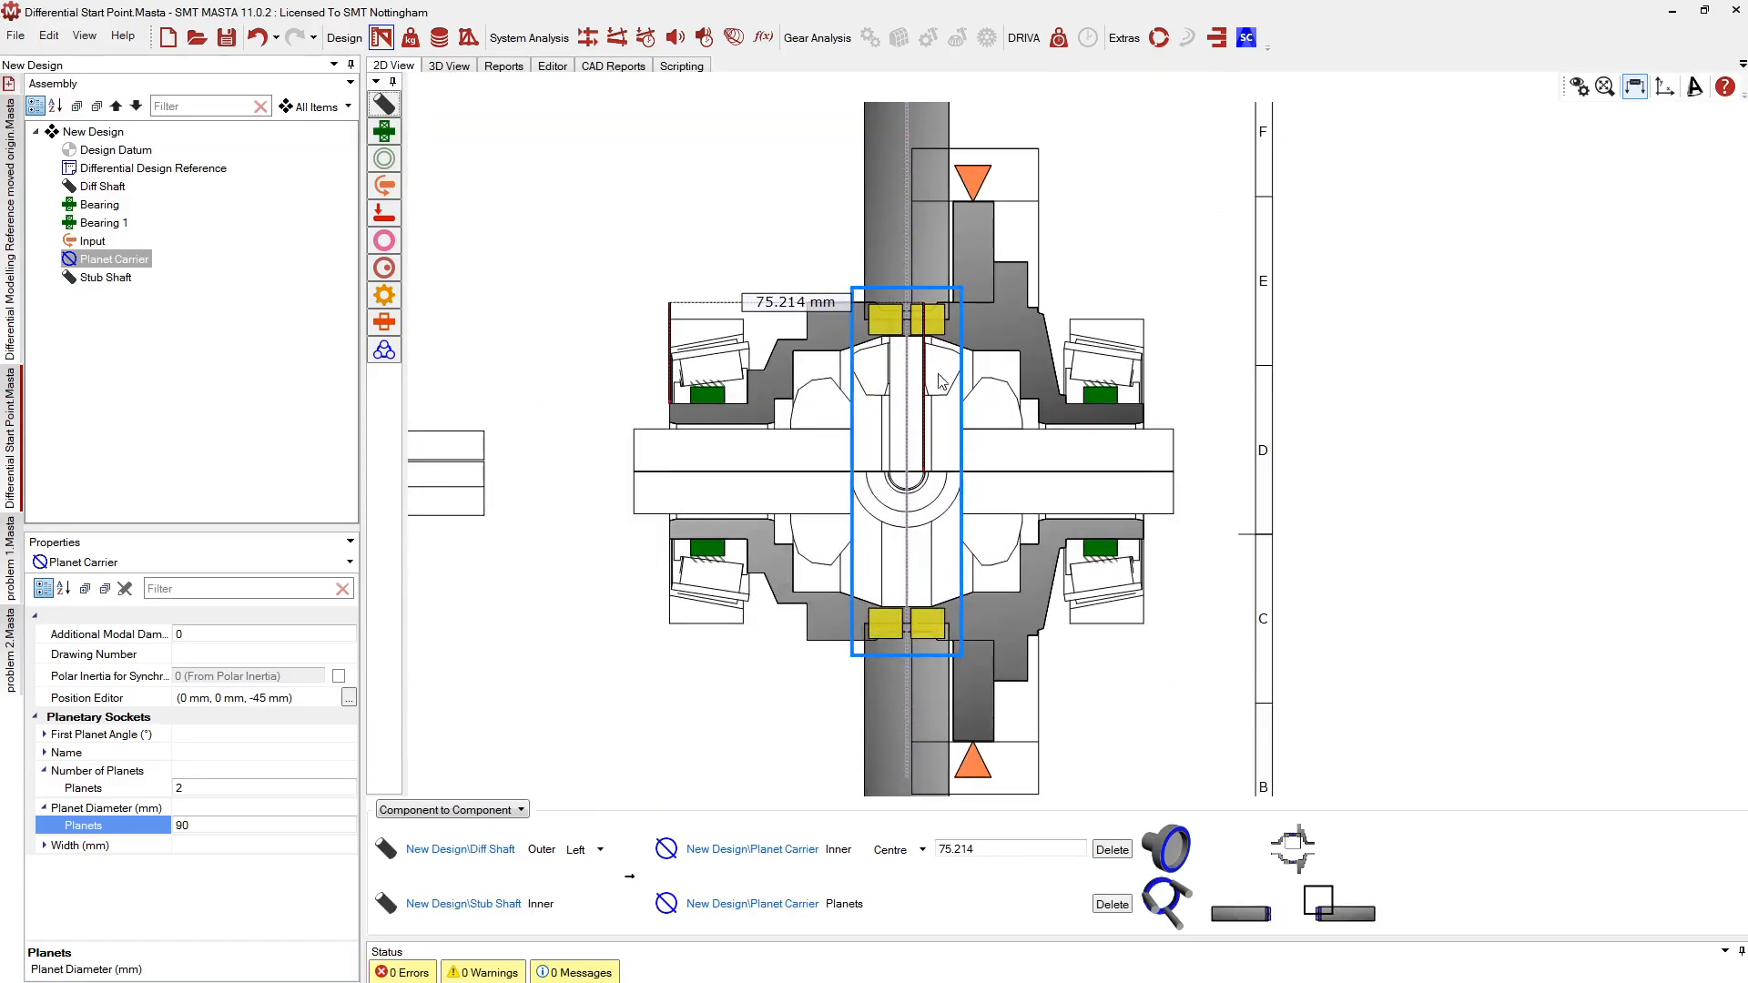
{"action": "left_click", "coordinate": [105, 277]}
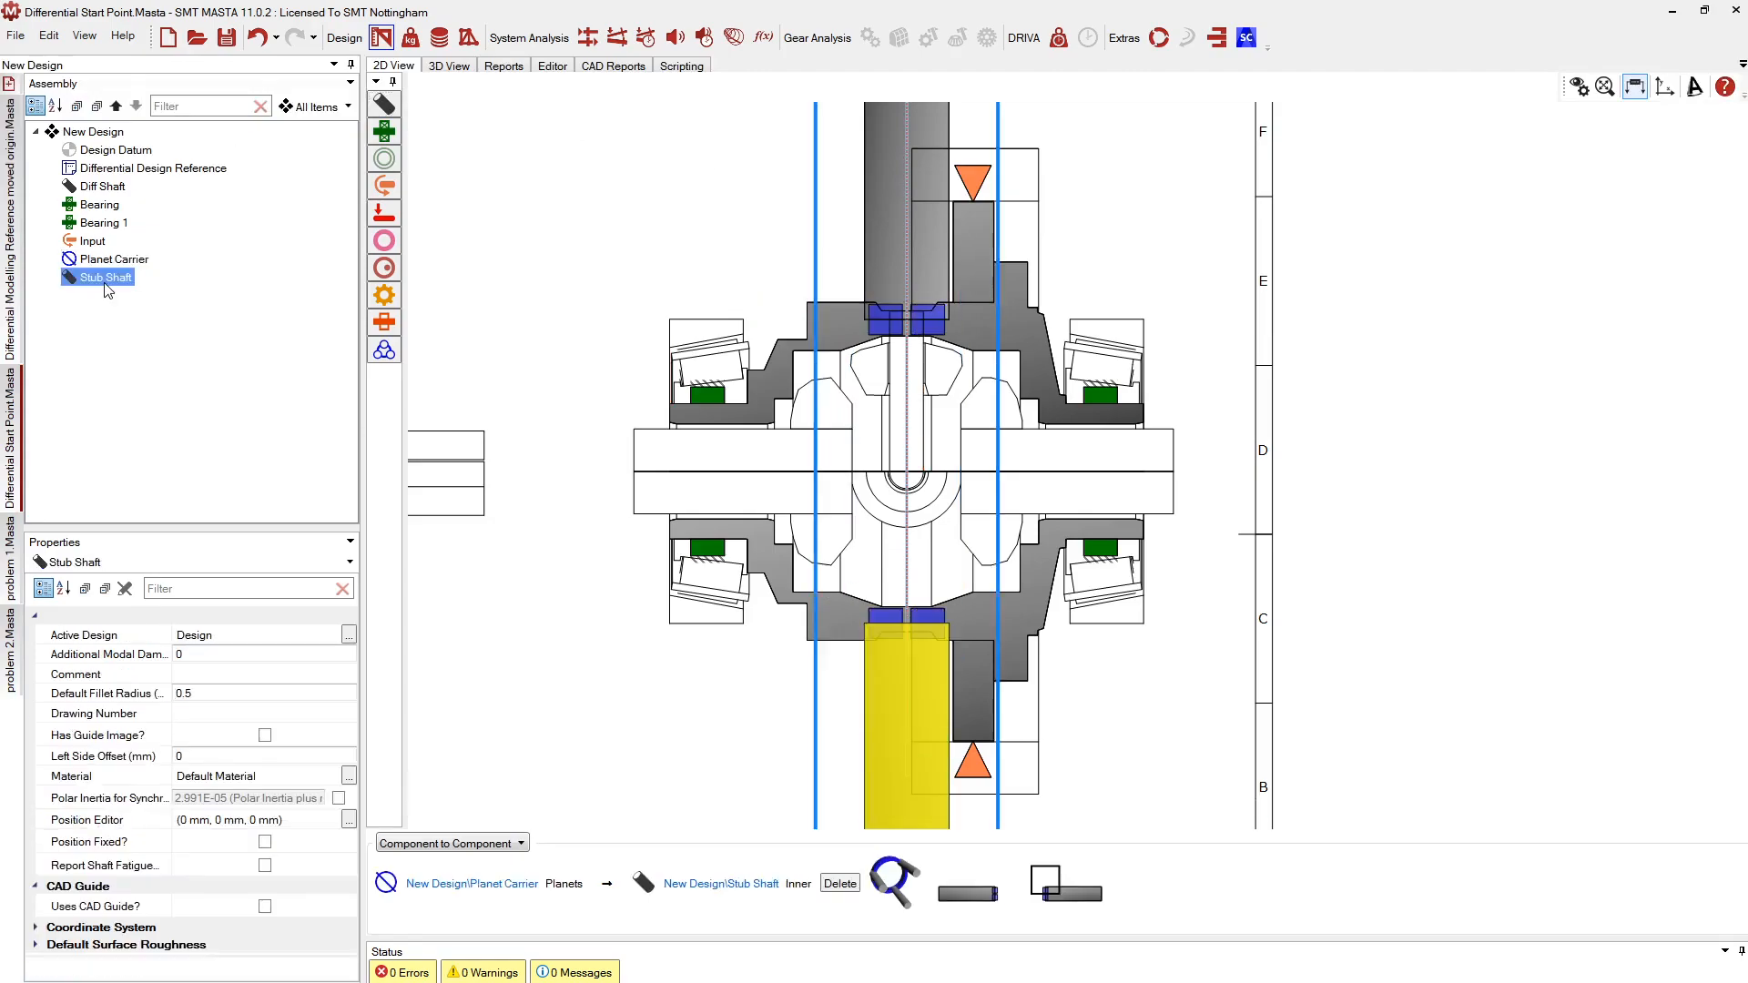
{"action": "scroll", "coordinate": [872, 229], "scroll_direction": "down", "scroll_amount": 2}
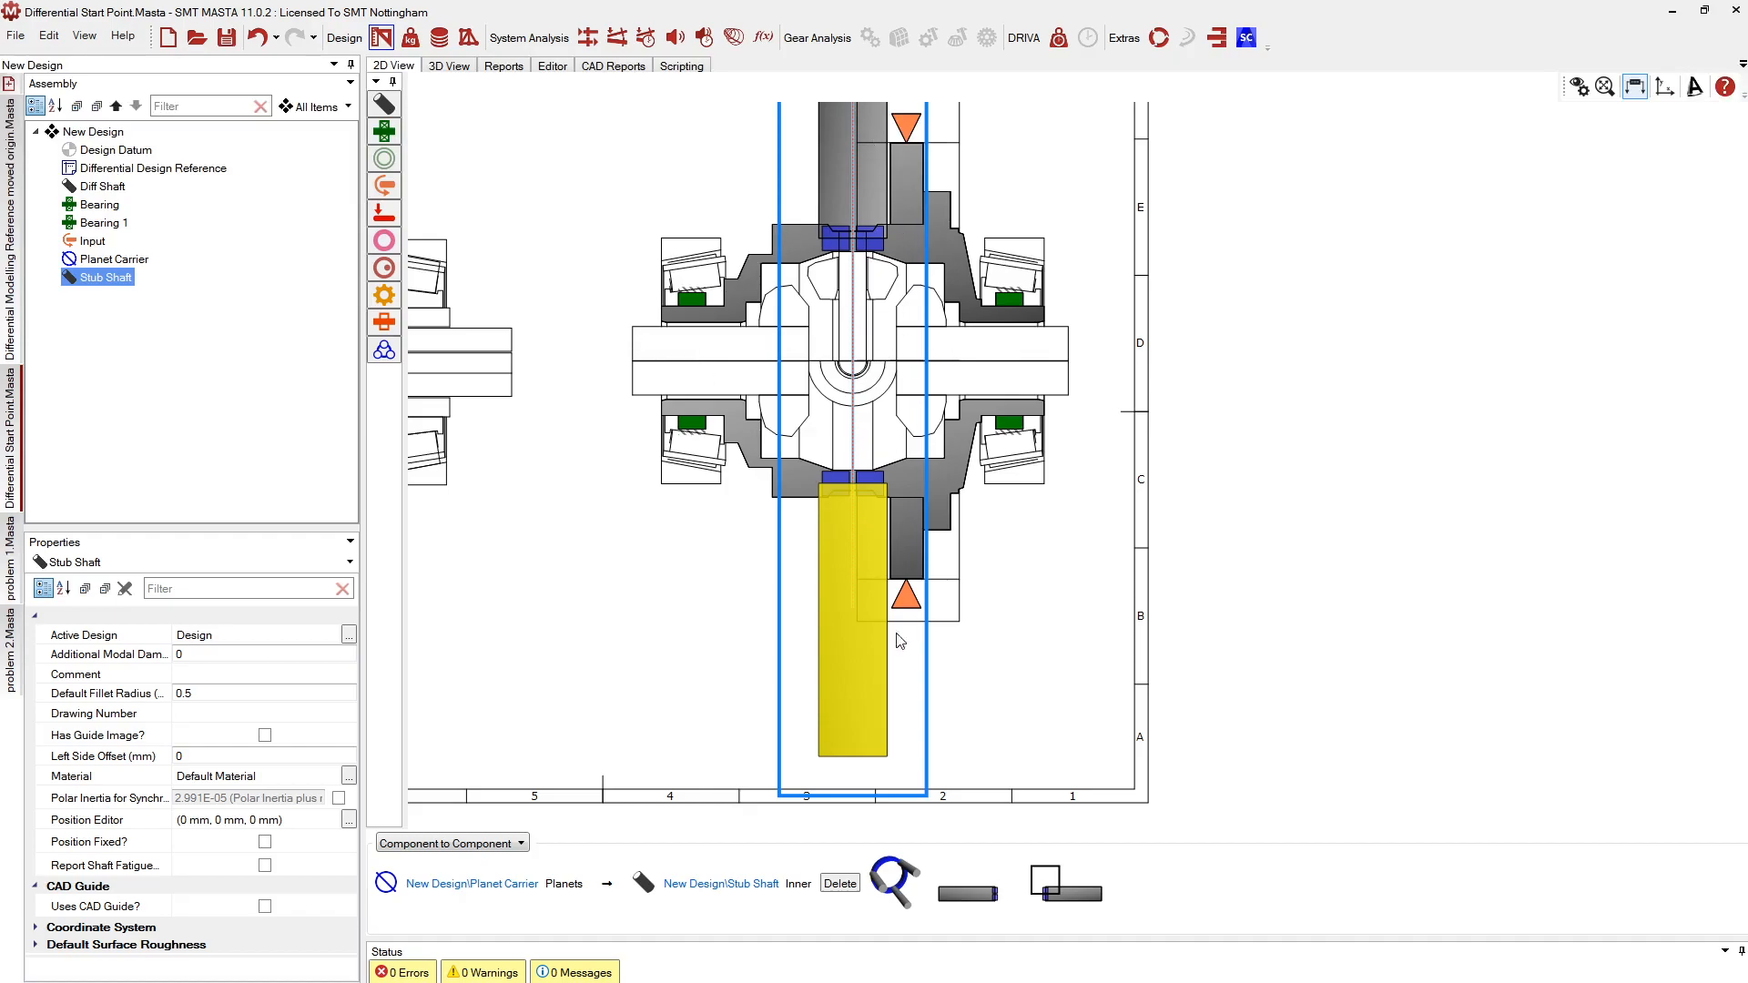
{"action": "scroll", "coordinate": [777, 465], "scroll_direction": "down", "scroll_amount": 3}
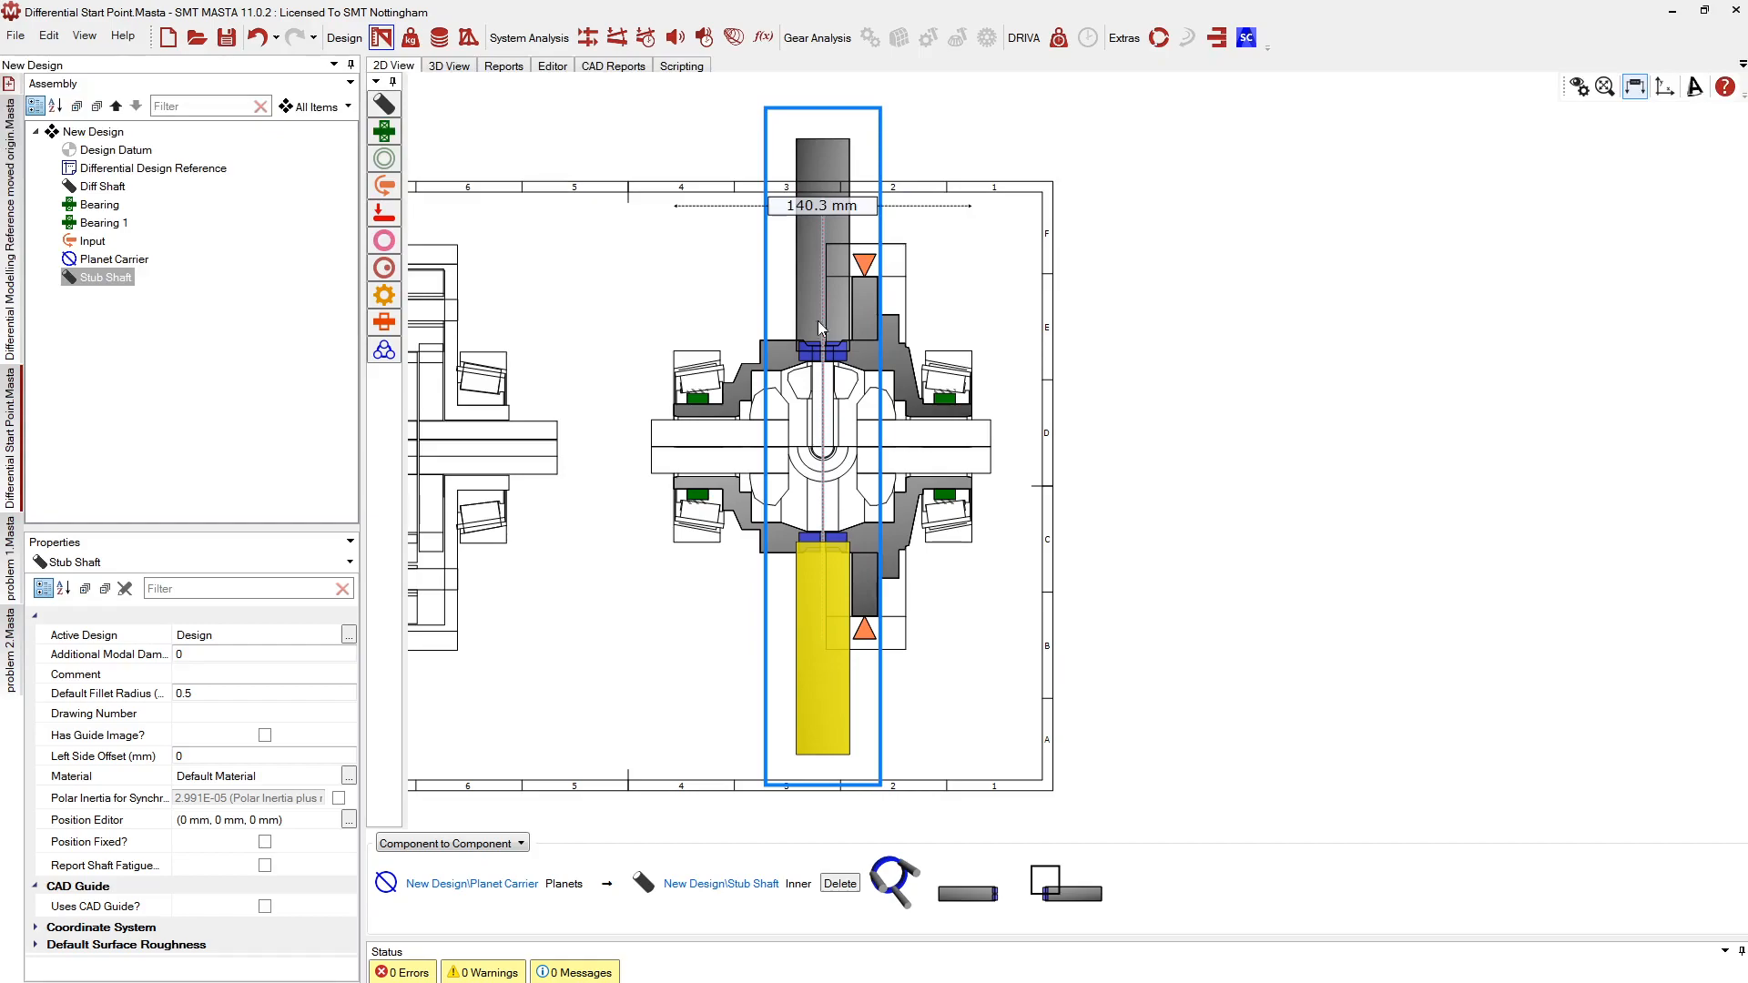
Reposition the Stub Shaft to -45 mm through the carrier and base the drawing view on it
{"action": "right_click", "coordinate": [817, 619]}
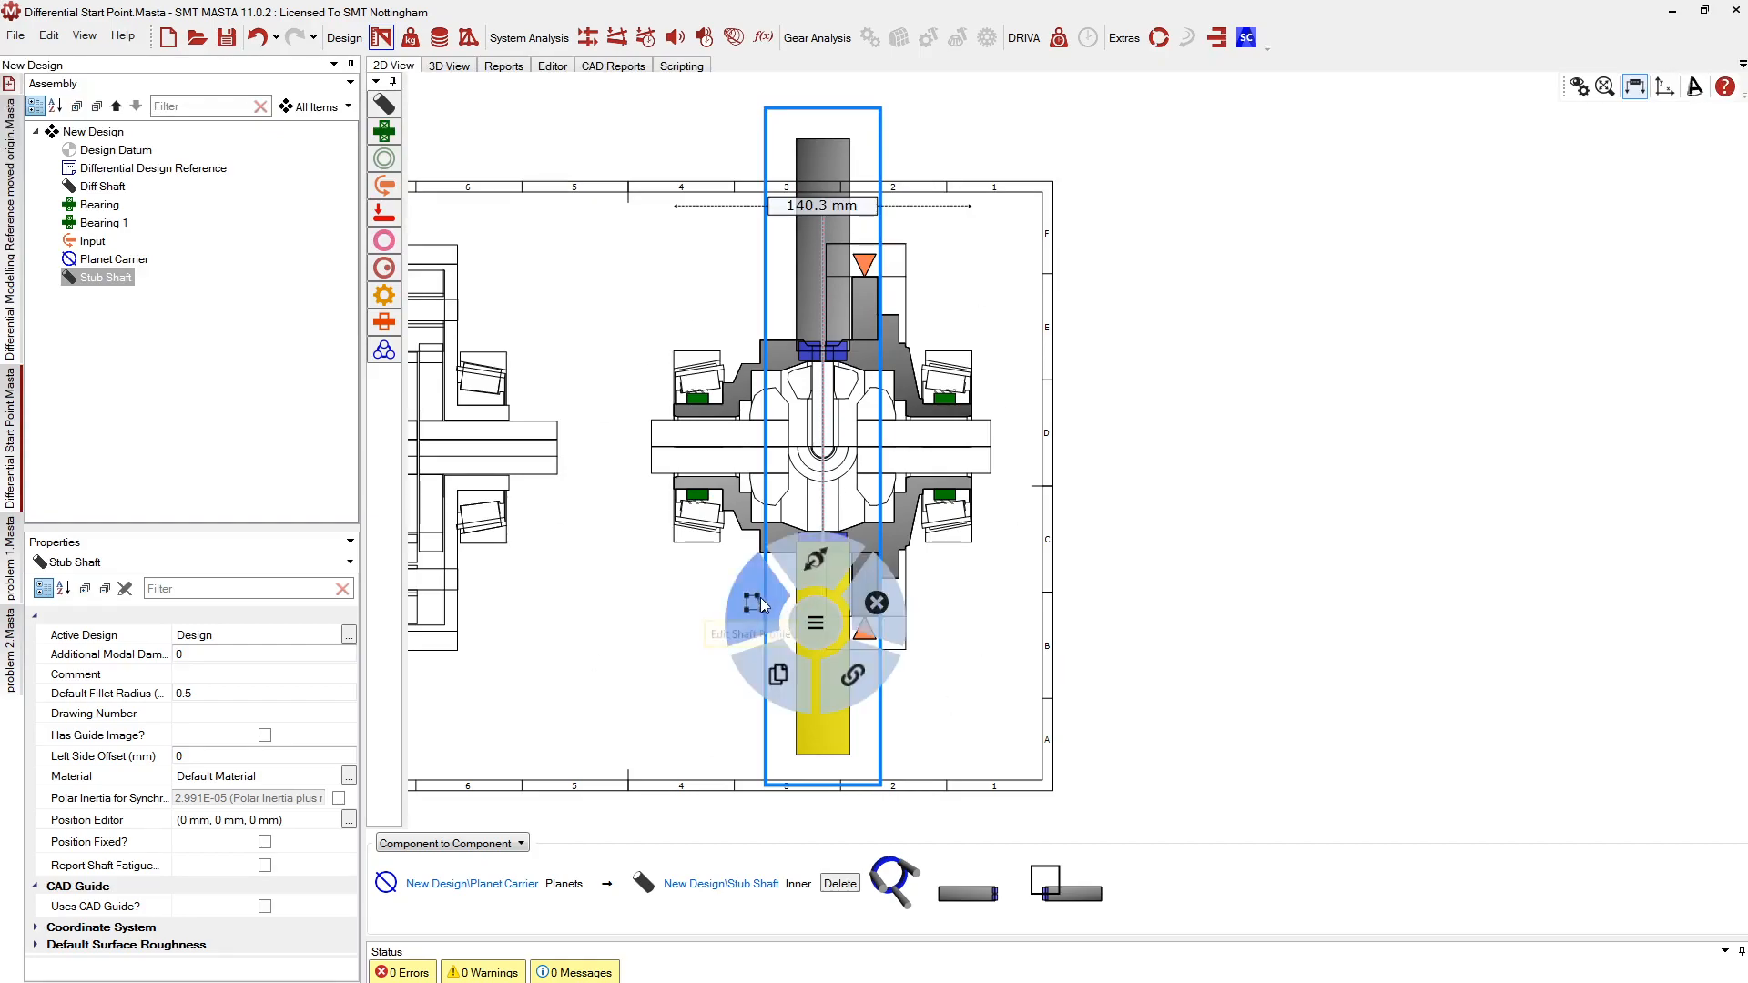
{"action": "left_click", "coordinate": [813, 559]}
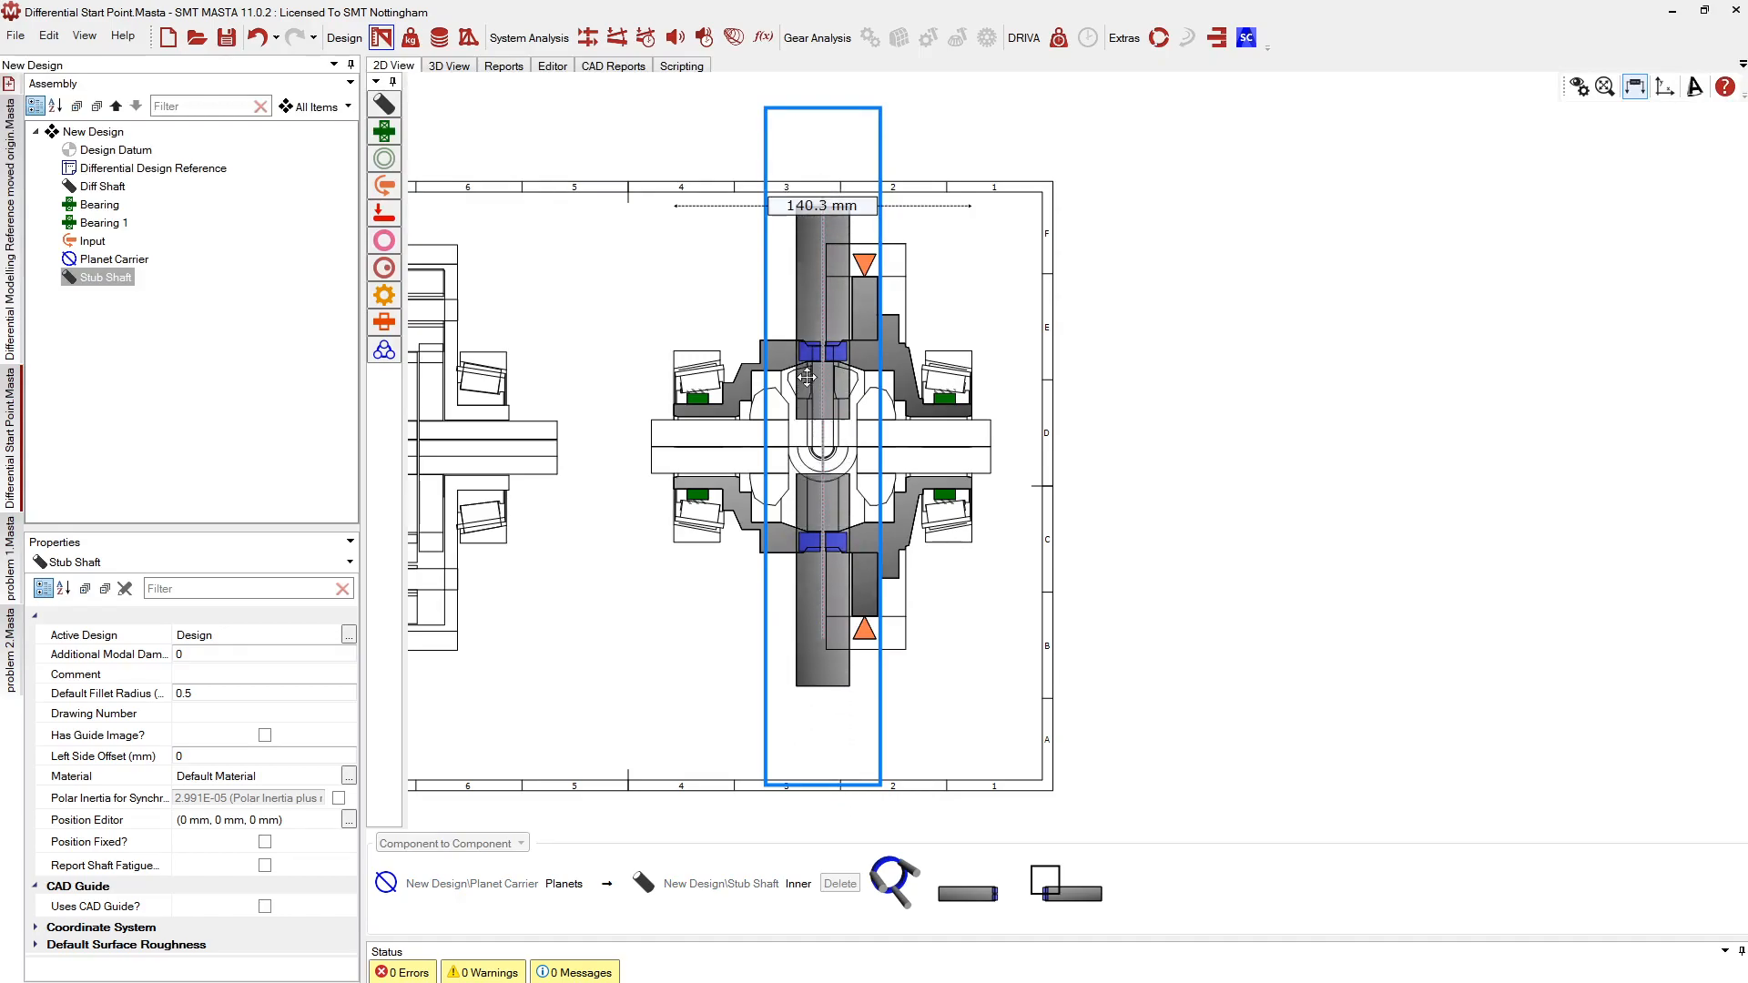
{"action": "left_click", "coordinate": [808, 335]}
{"action": "left_click", "coordinate": [874, 559]}
{"action": "scroll", "coordinate": [816, 422], "scroll_direction": "up", "scroll_amount": 2}
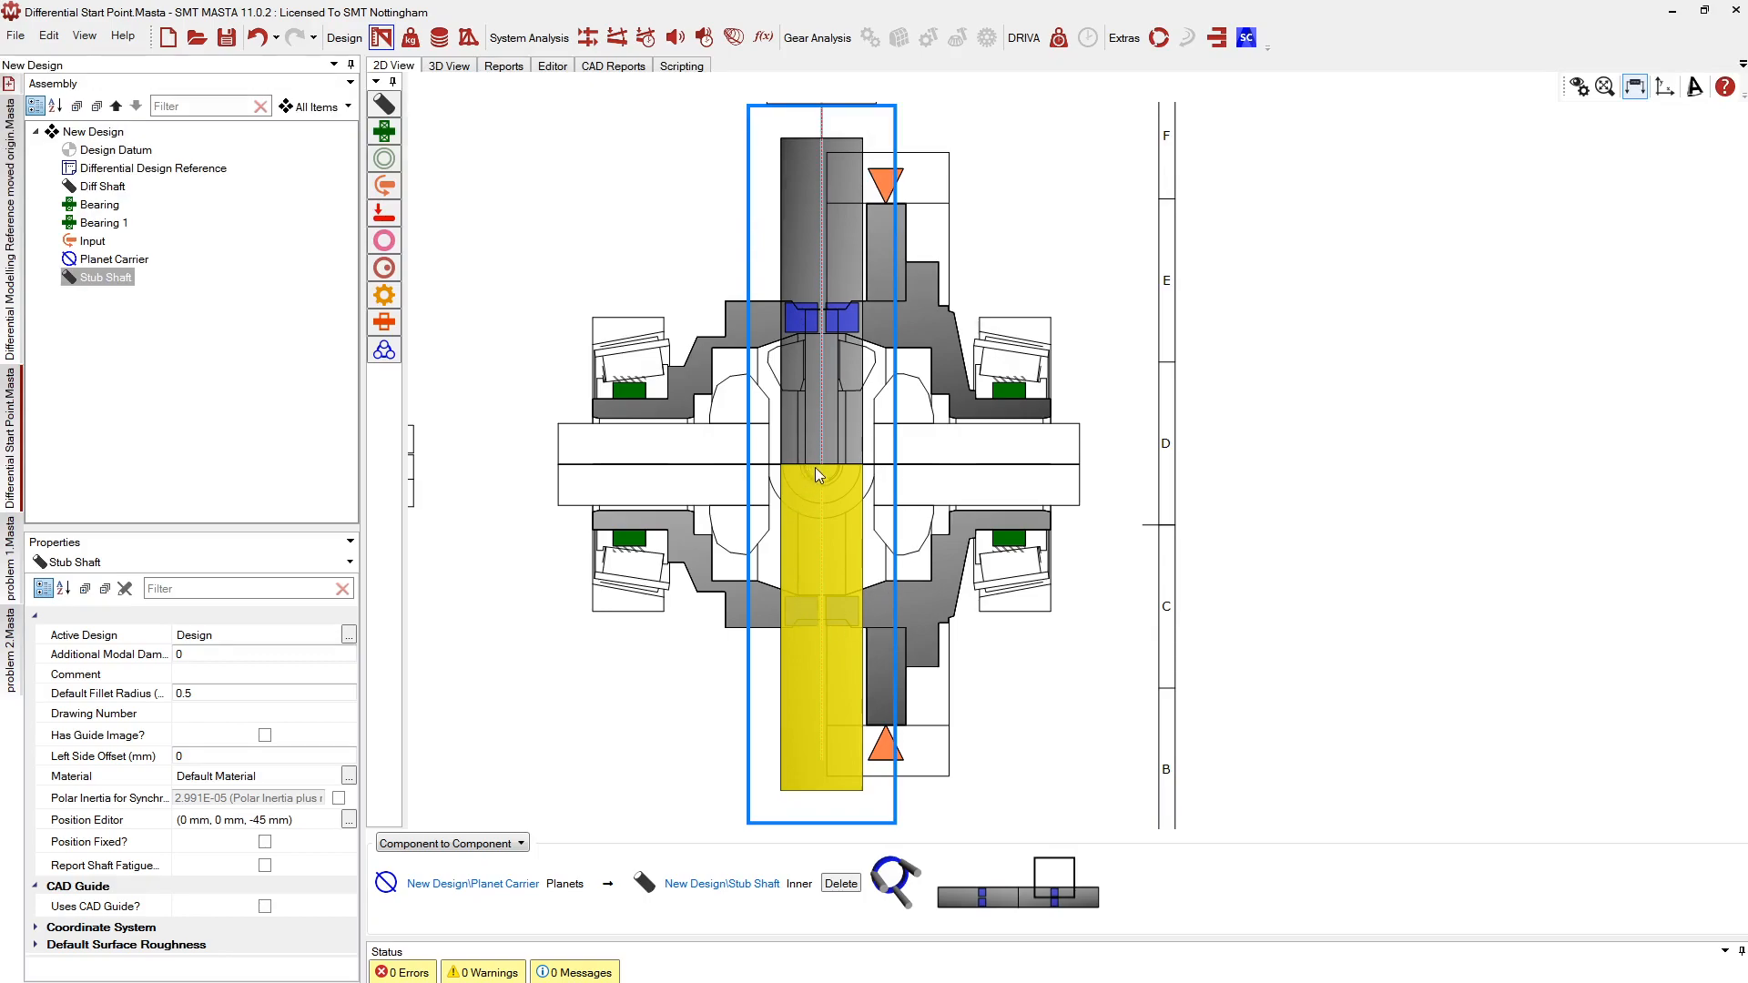
{"action": "left_click", "coordinate": [1578, 89]}
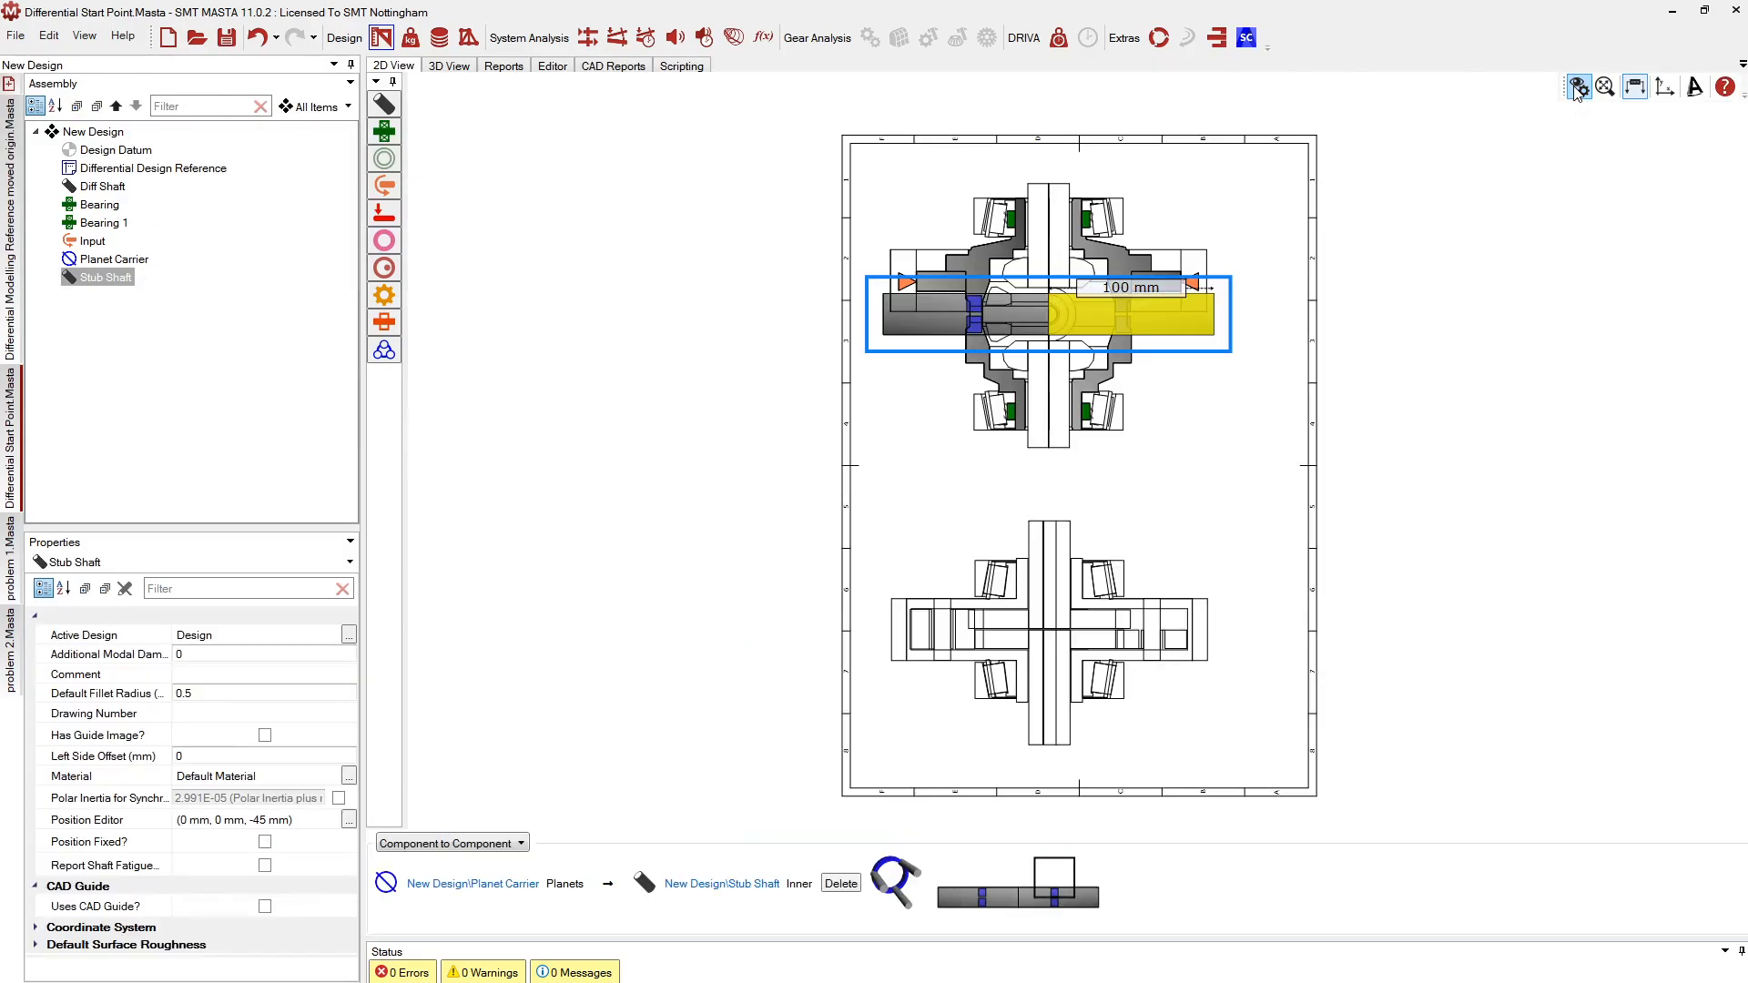
{"action": "scroll", "coordinate": [1138, 241], "scroll_direction": "up", "scroll_amount": 2}
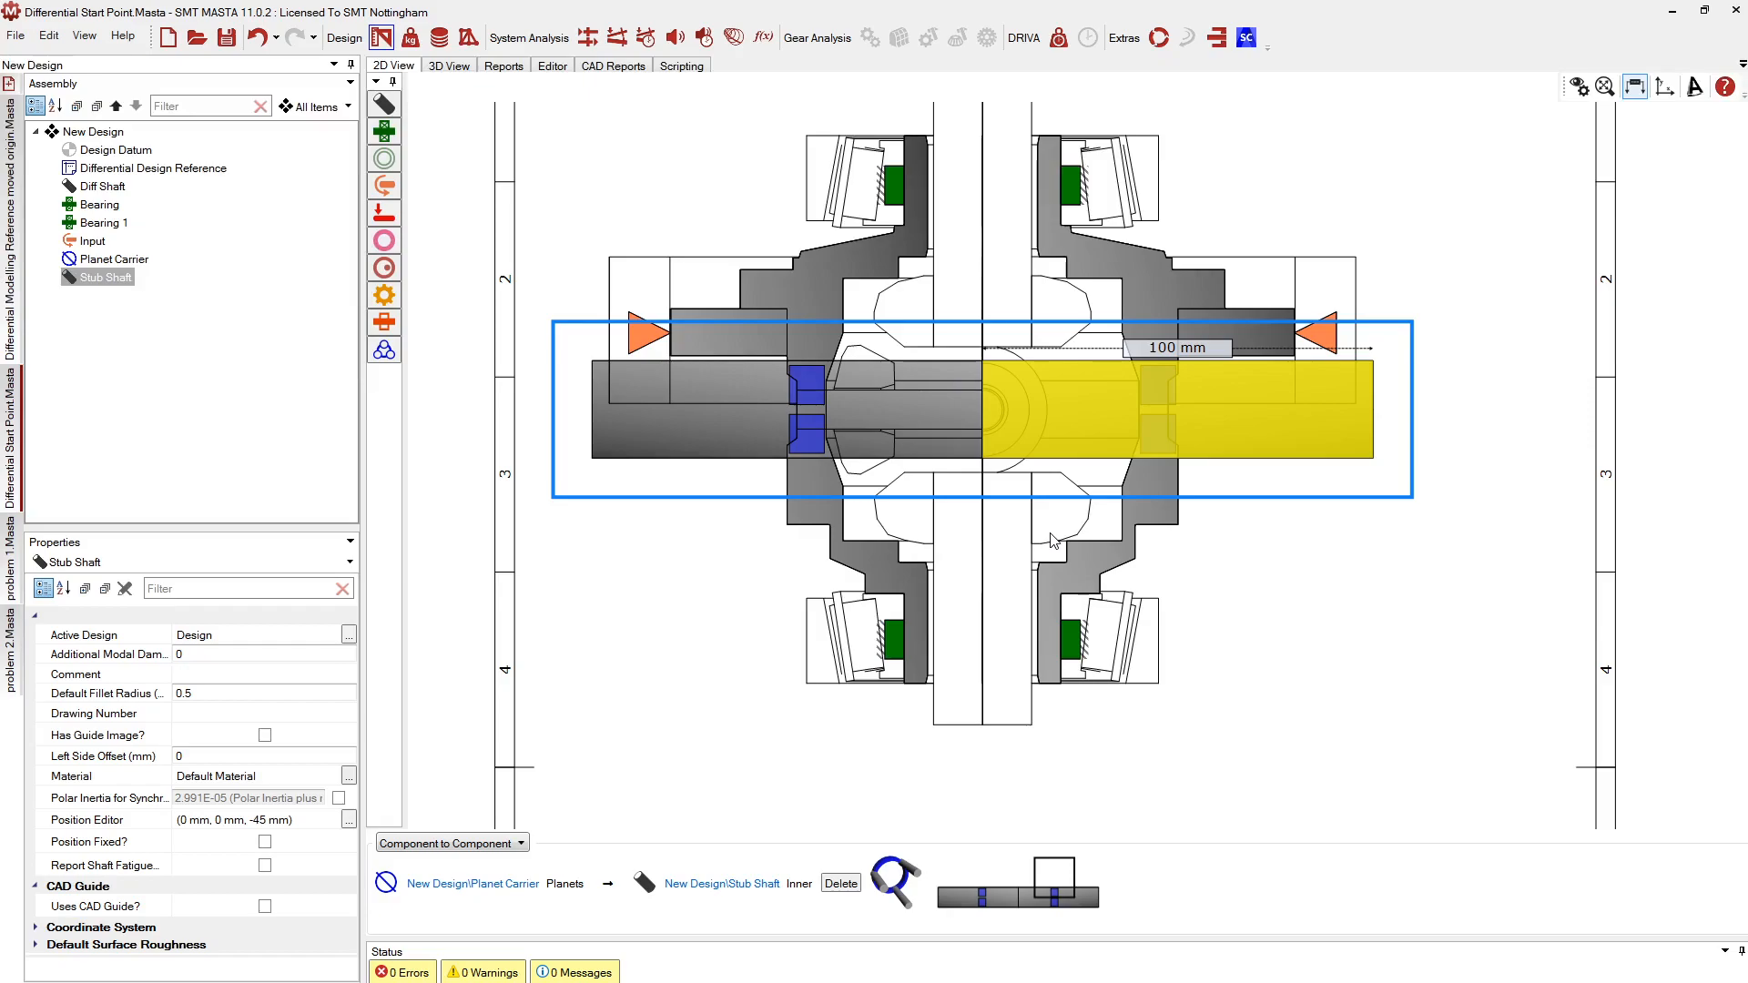
With CAD hidden, end the Stub Shaft at 47.432 mm and give it an 8.177 mm bore
{"action": "right_click", "coordinate": [1031, 413]}
{"action": "left_click", "coordinate": [967, 386]}
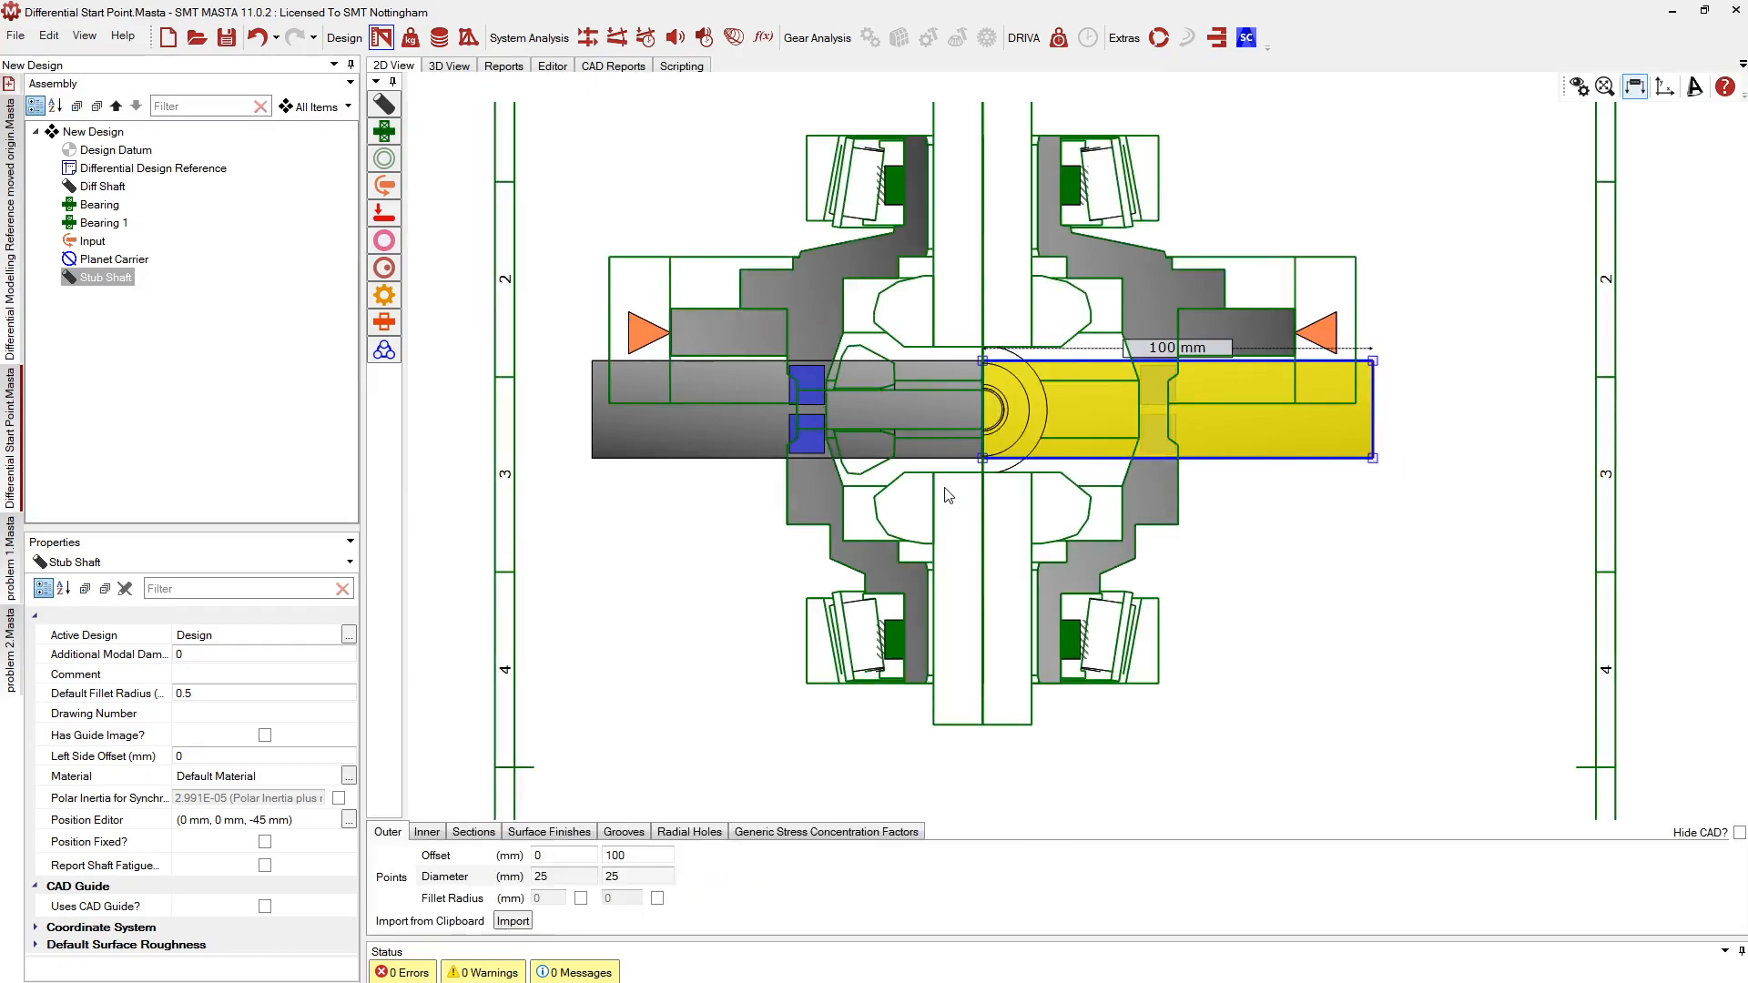
{"action": "scroll", "coordinate": [947, 494], "scroll_direction": "up", "scroll_amount": 1}
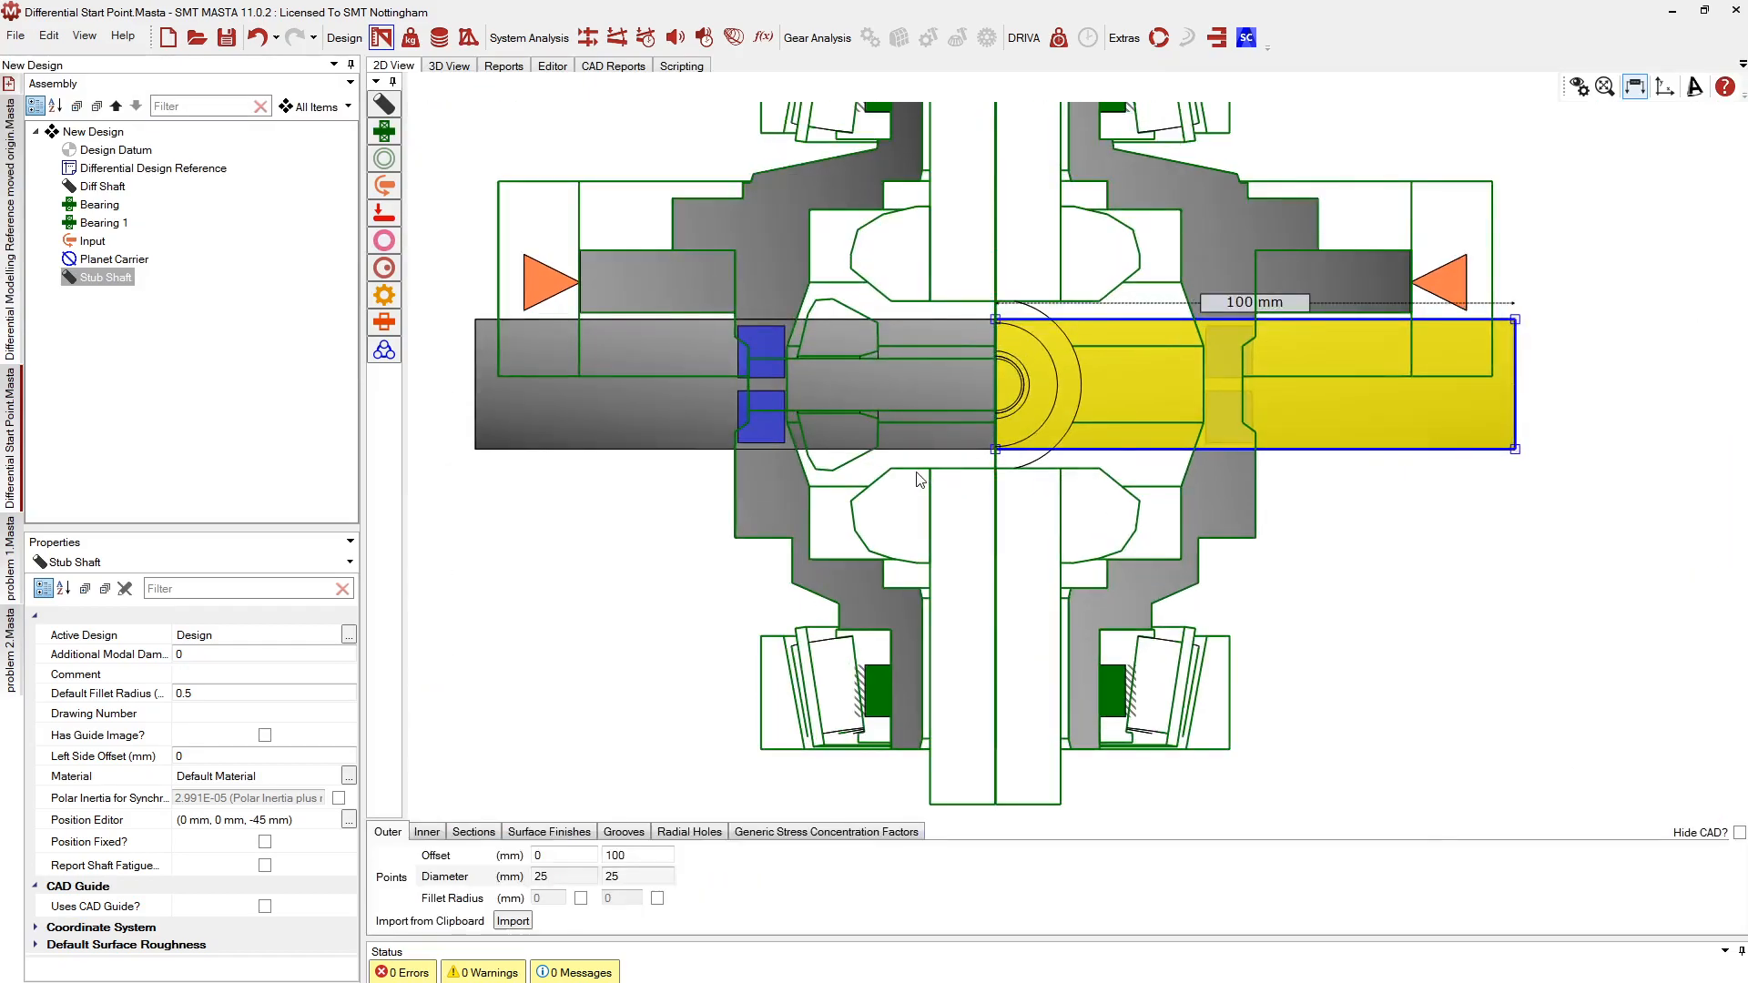
{"action": "left_click", "coordinate": [1738, 832]}
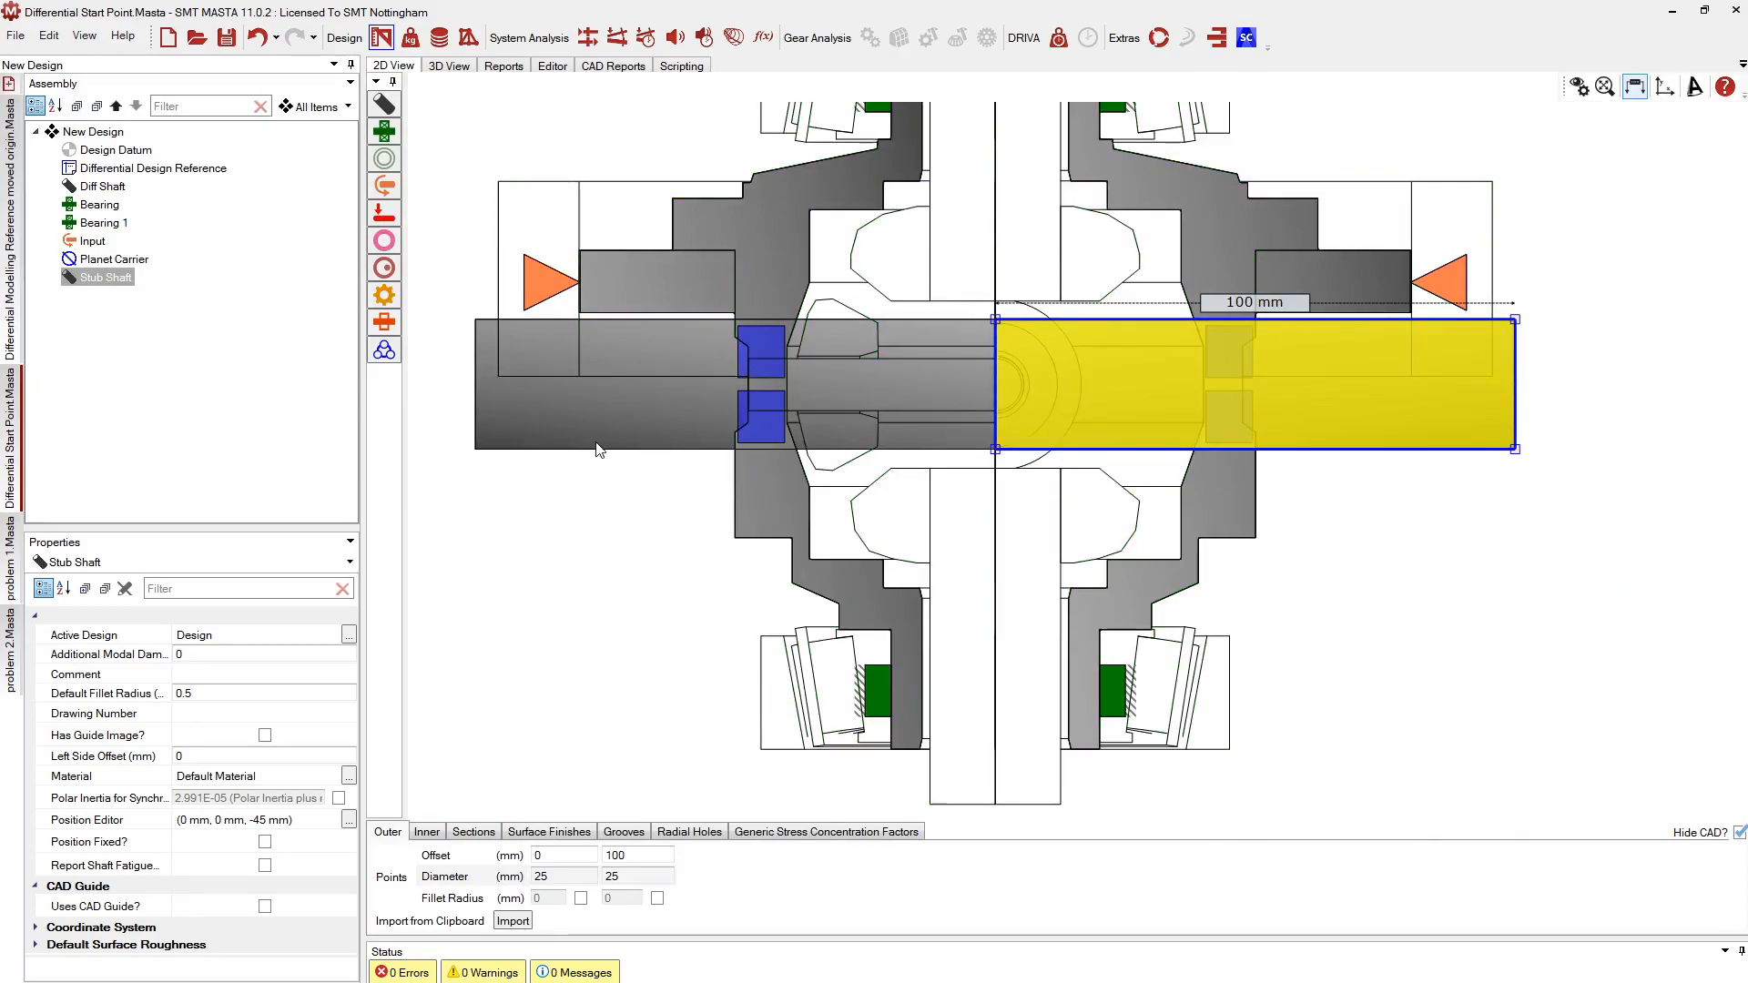
{"action": "left_click_drag", "start_coordinate": [1517, 387], "coordinate": [1242, 415]}
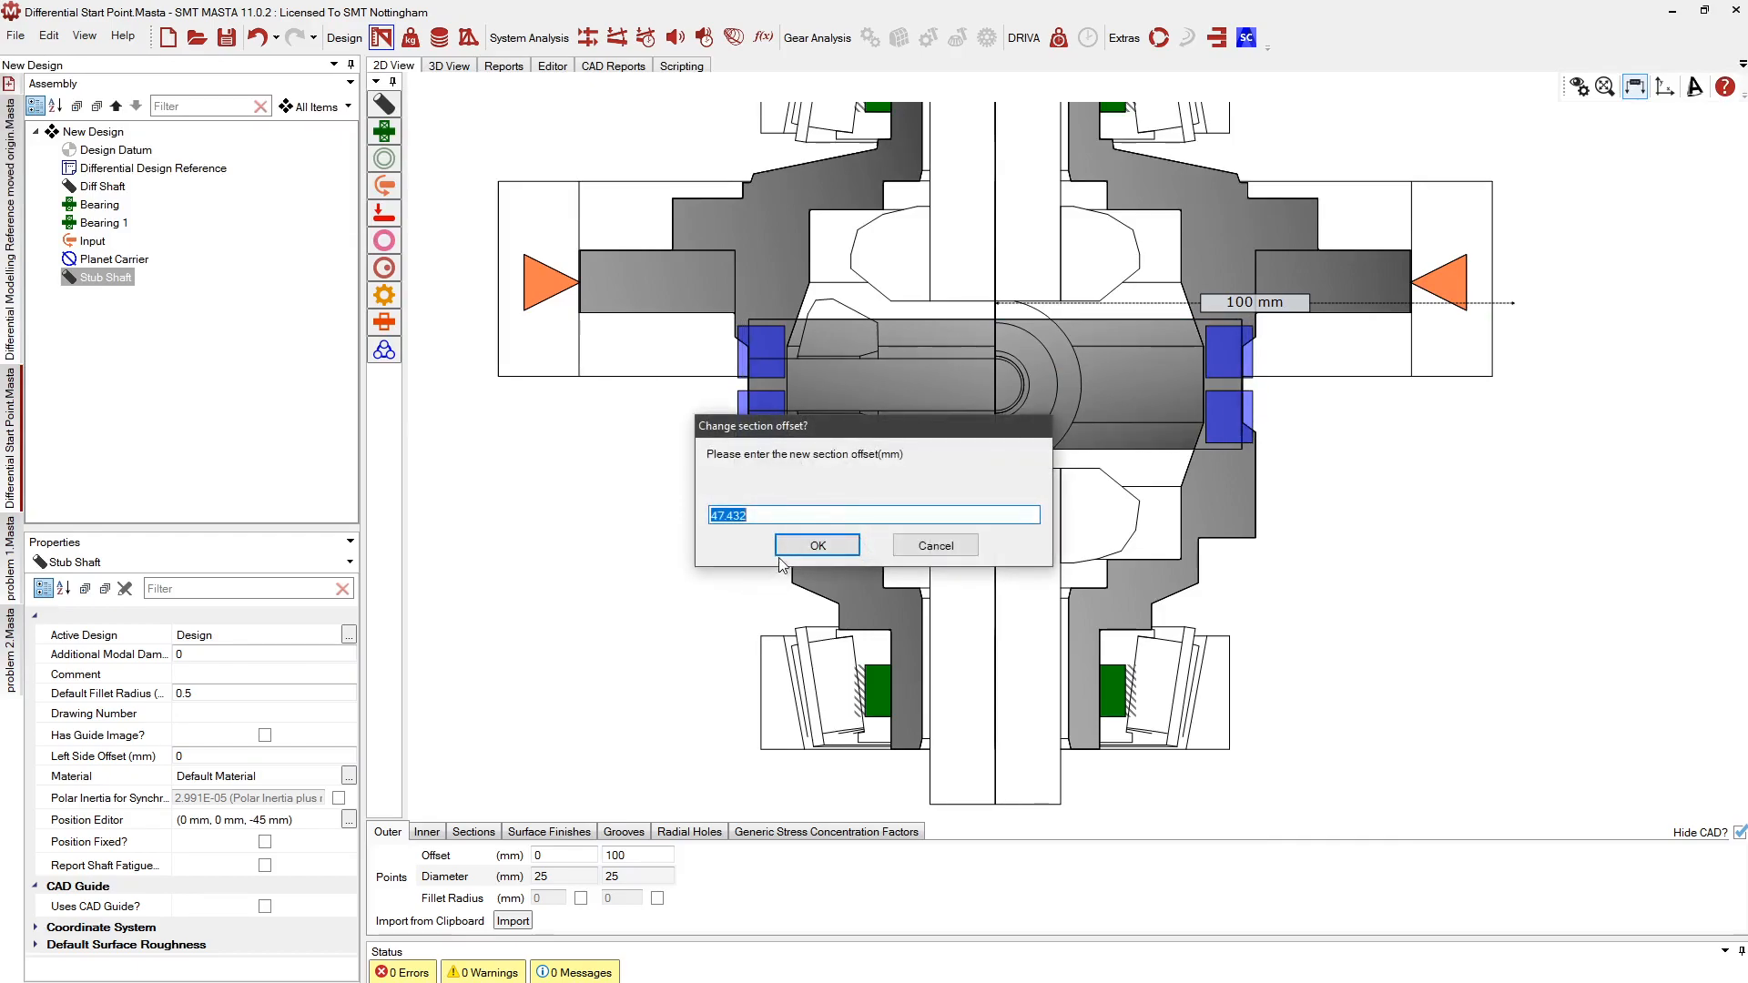
{"action": "left_click", "coordinate": [792, 546]}
{"action": "left_click", "coordinate": [426, 831]}
{"action": "scroll", "coordinate": [1100, 380], "scroll_direction": "up", "scroll_amount": 2}
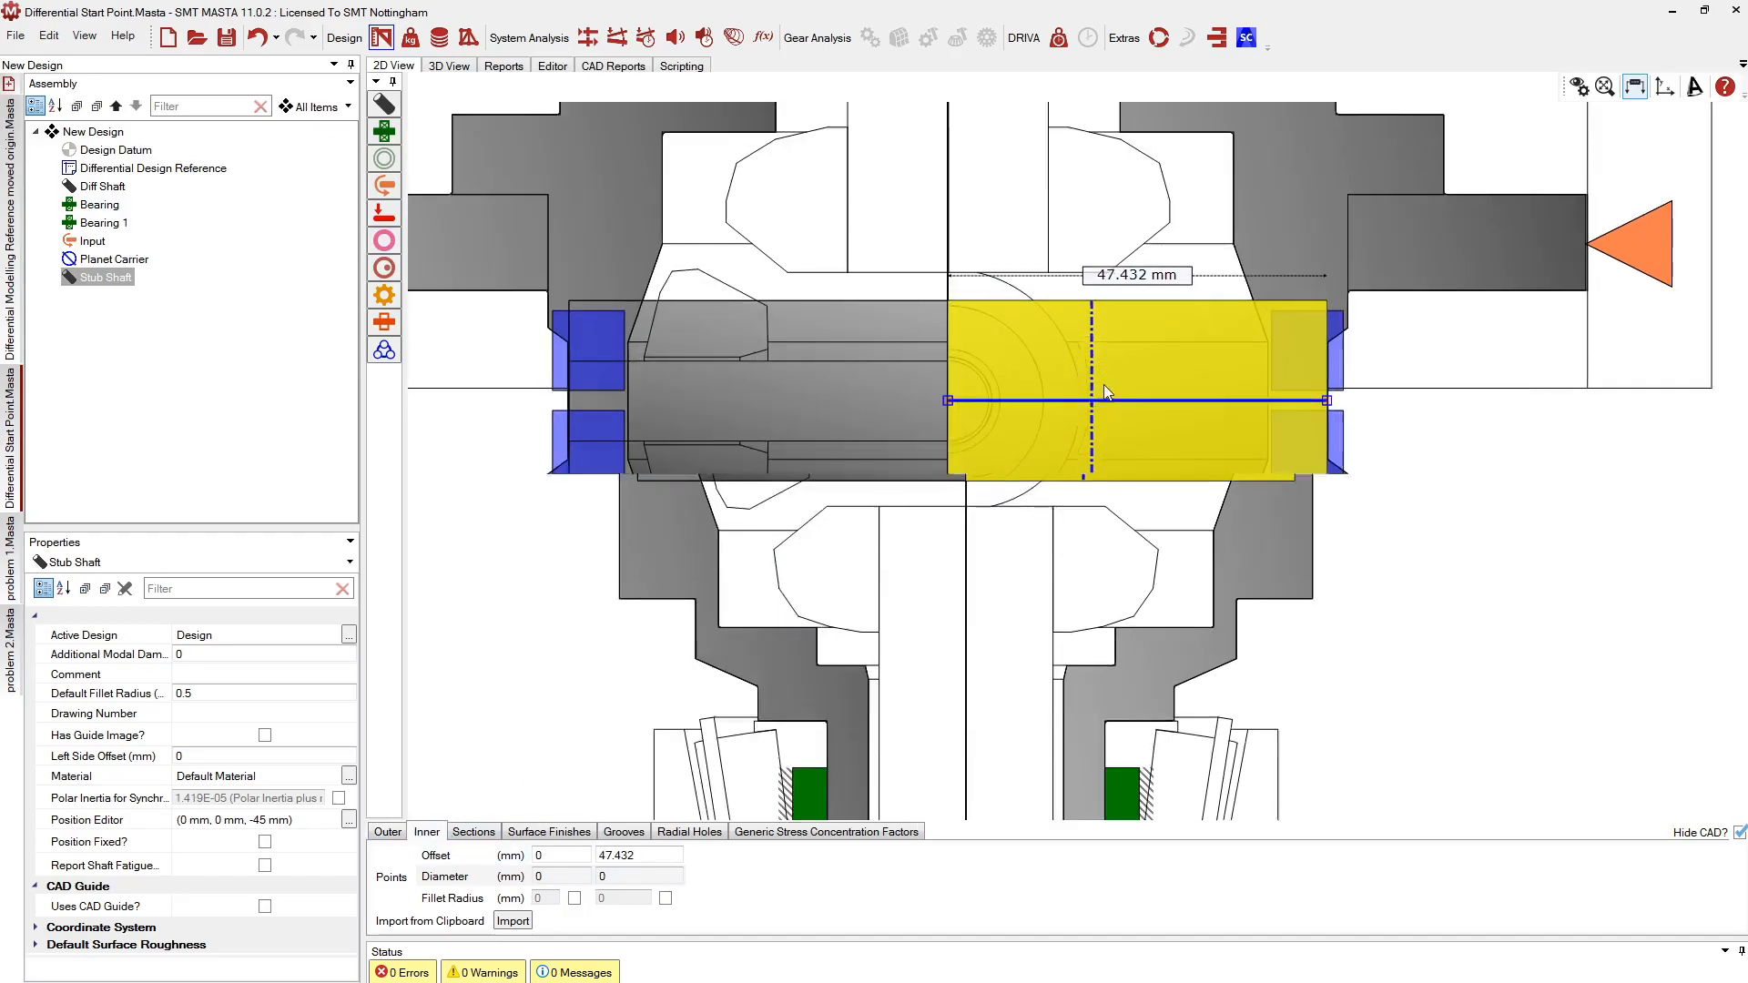
{"action": "left_click_drag", "start_coordinate": [1167, 400], "coordinate": [1177, 370]}
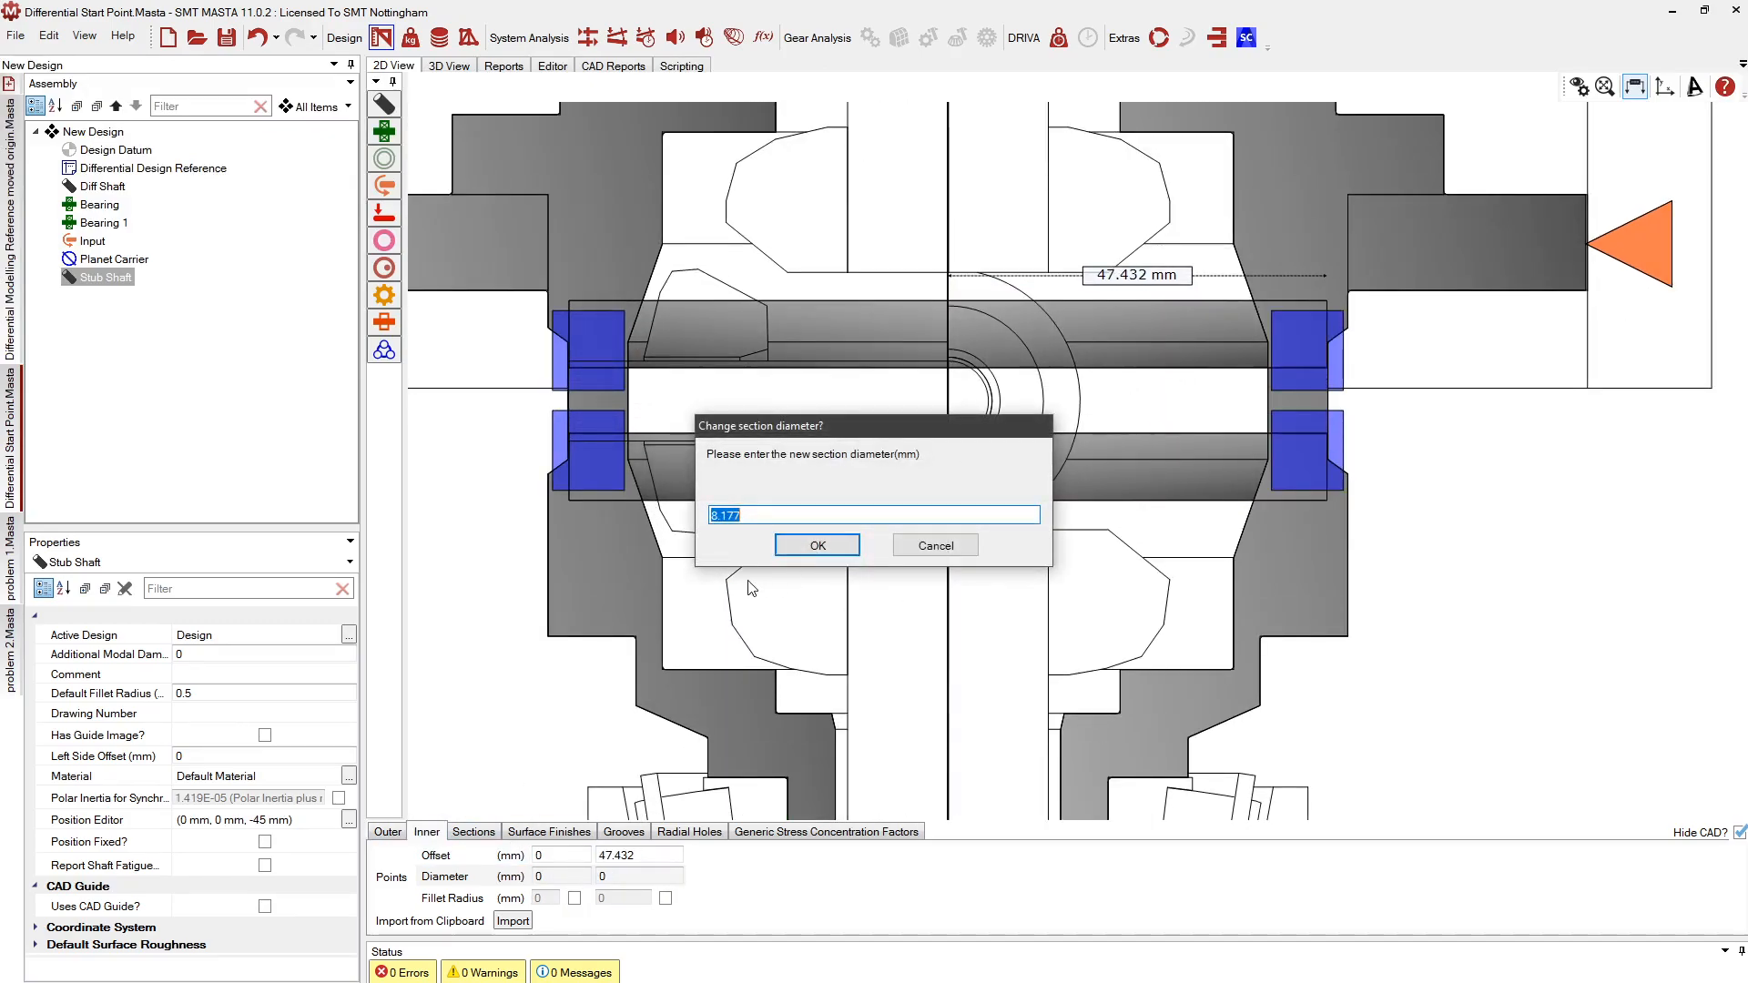
{"action": "left_click", "coordinate": [805, 544]}
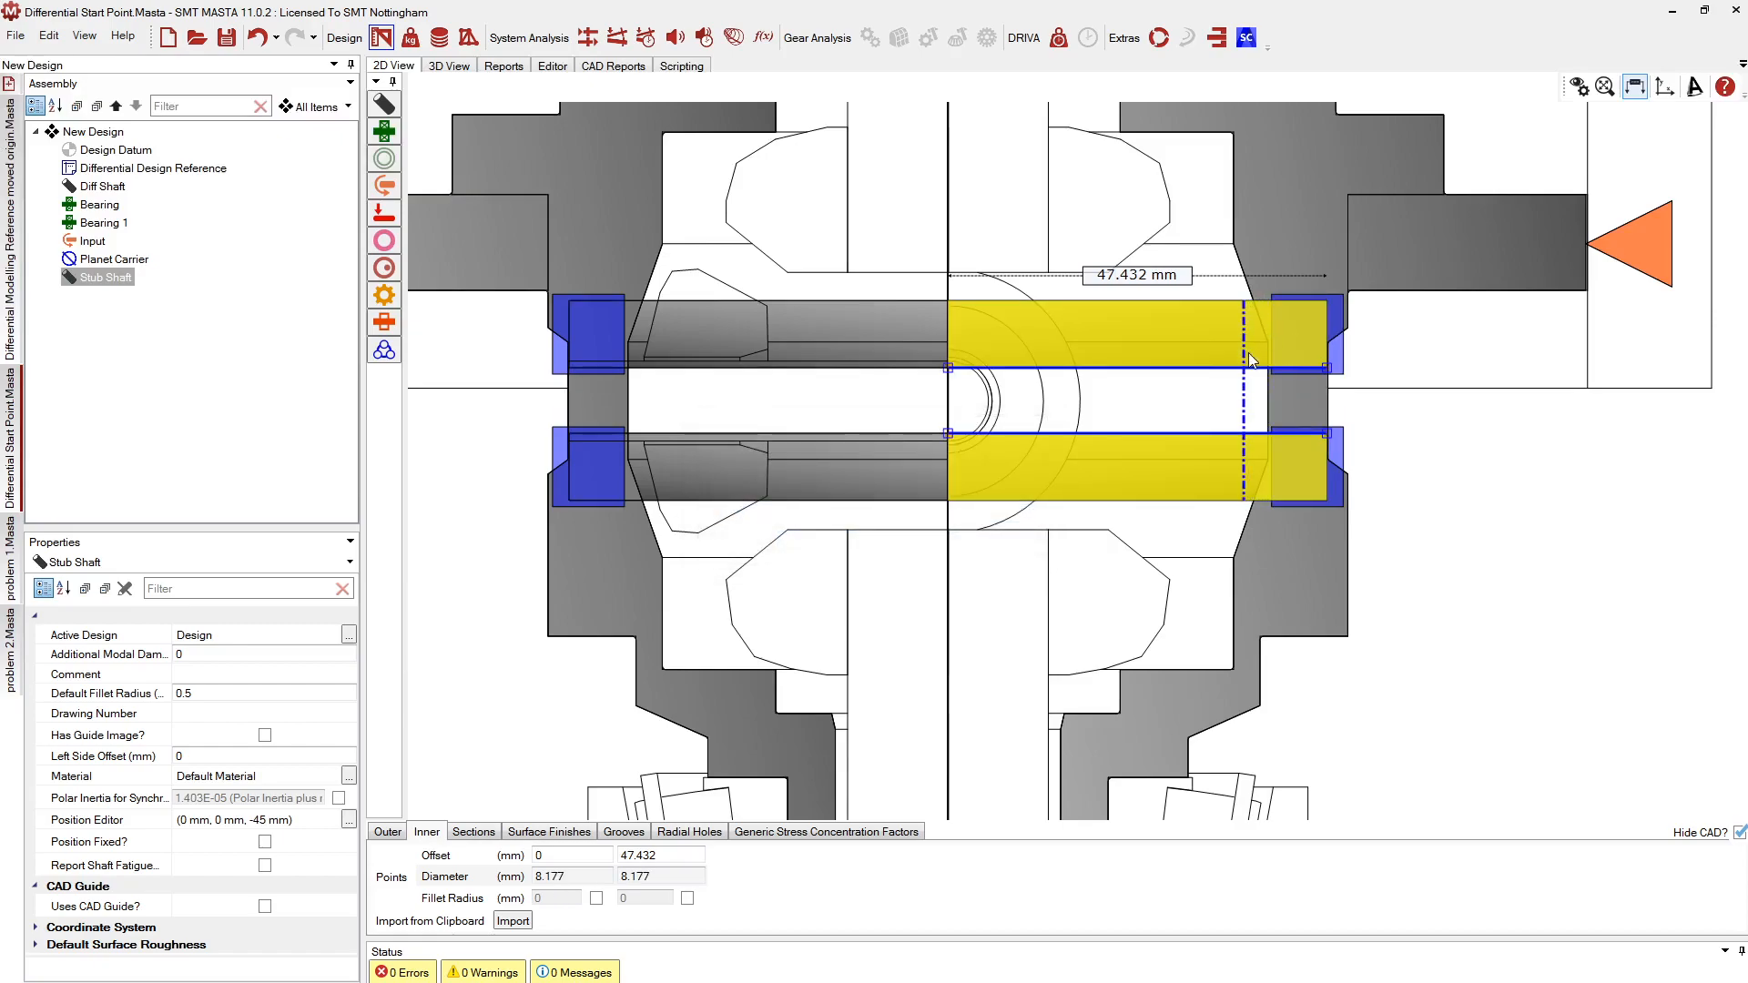
Trim the Stub Shaft's left end to 40.209 mm and widen its bore to 14.843 mm
{"action": "left_click", "coordinate": [388, 832]}
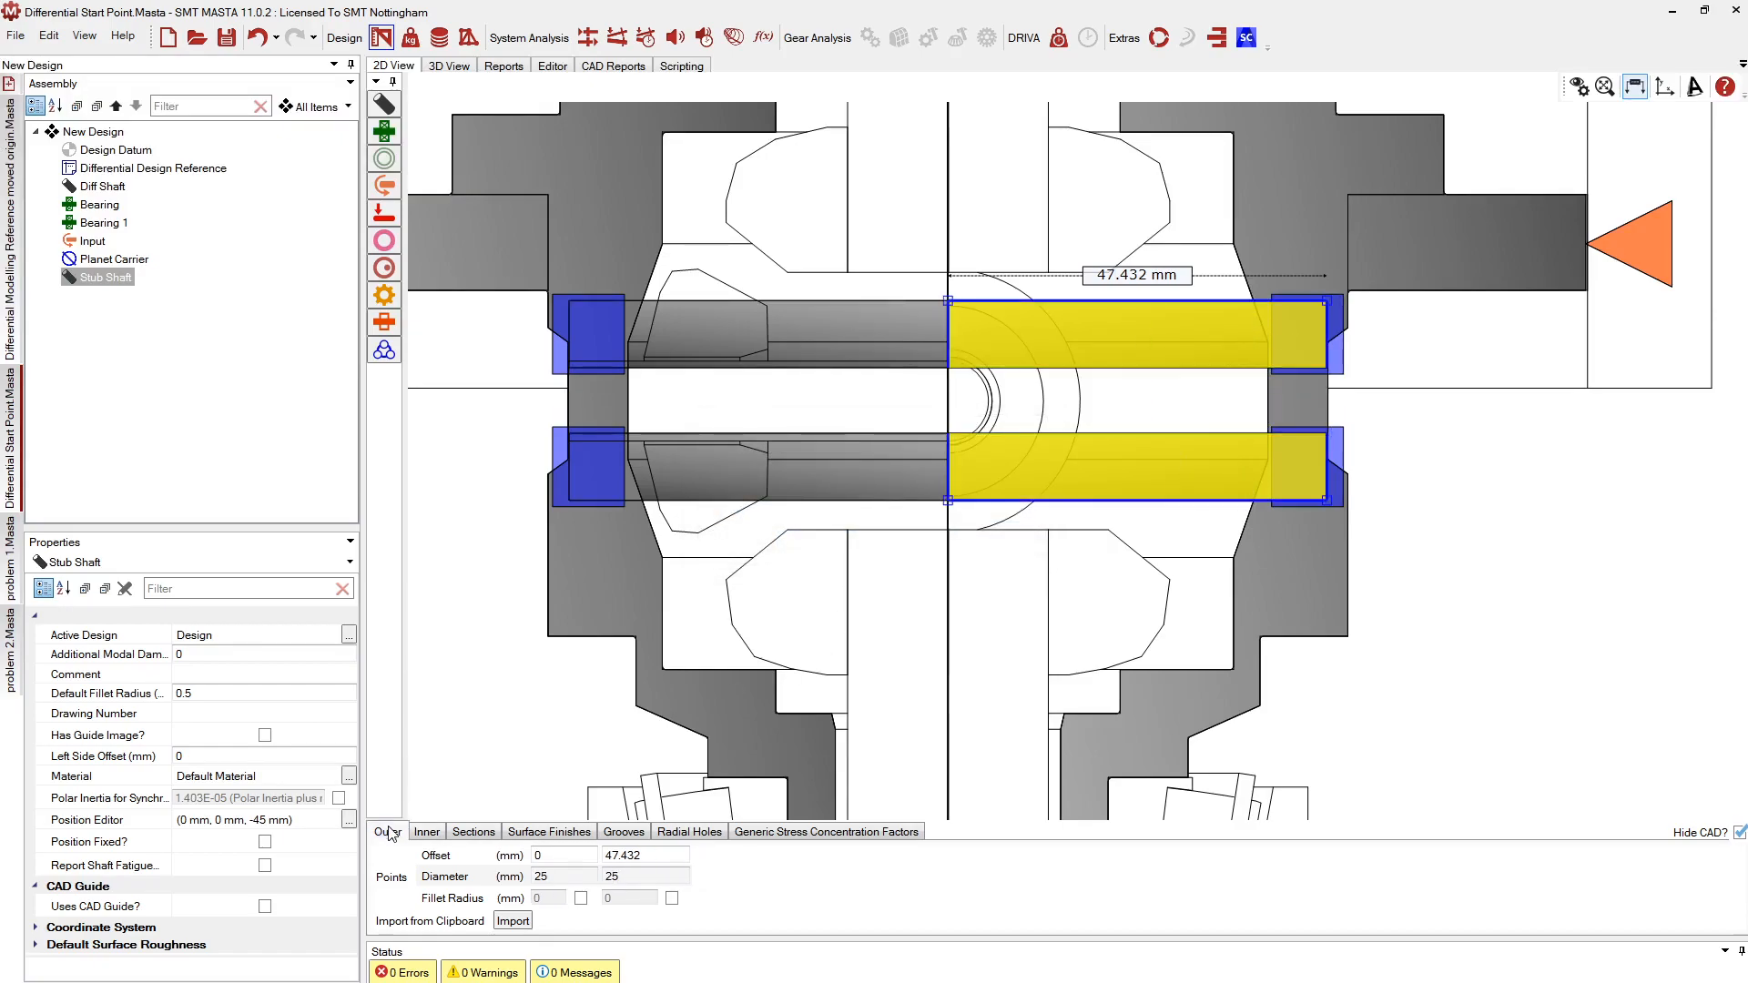
{"action": "left_click_drag", "start_coordinate": [951, 332], "coordinate": [1270, 337]}
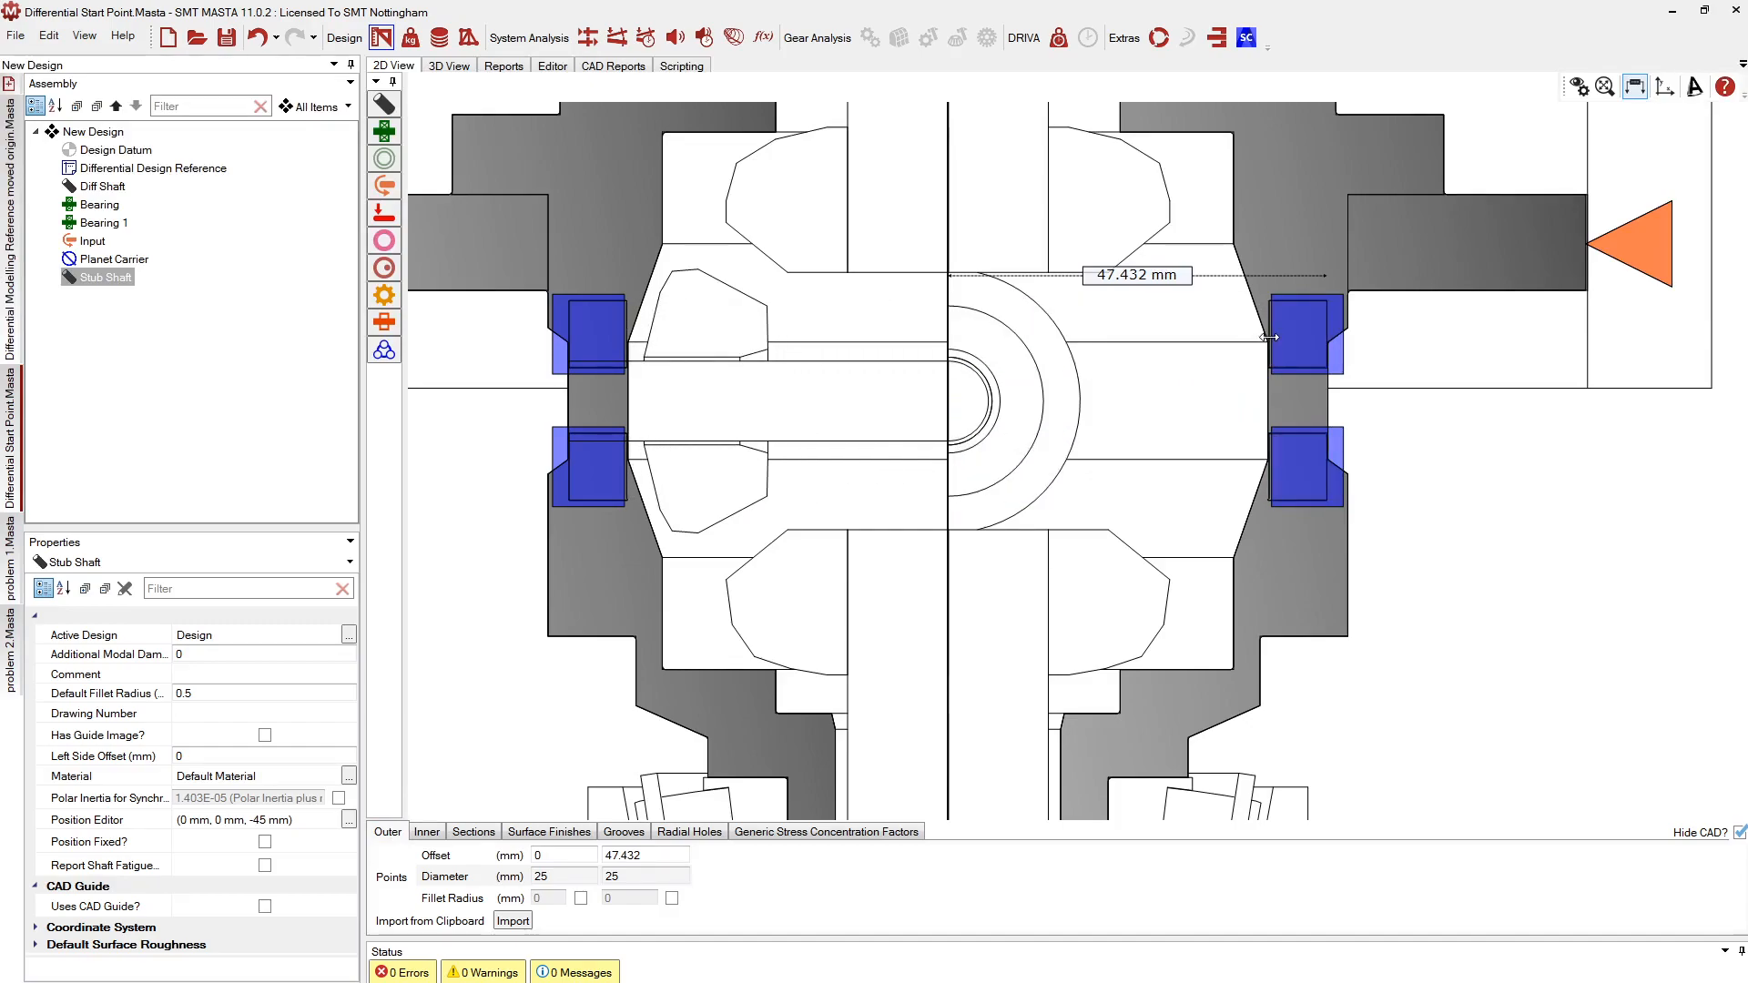
{"action": "left_click", "coordinate": [803, 548]}
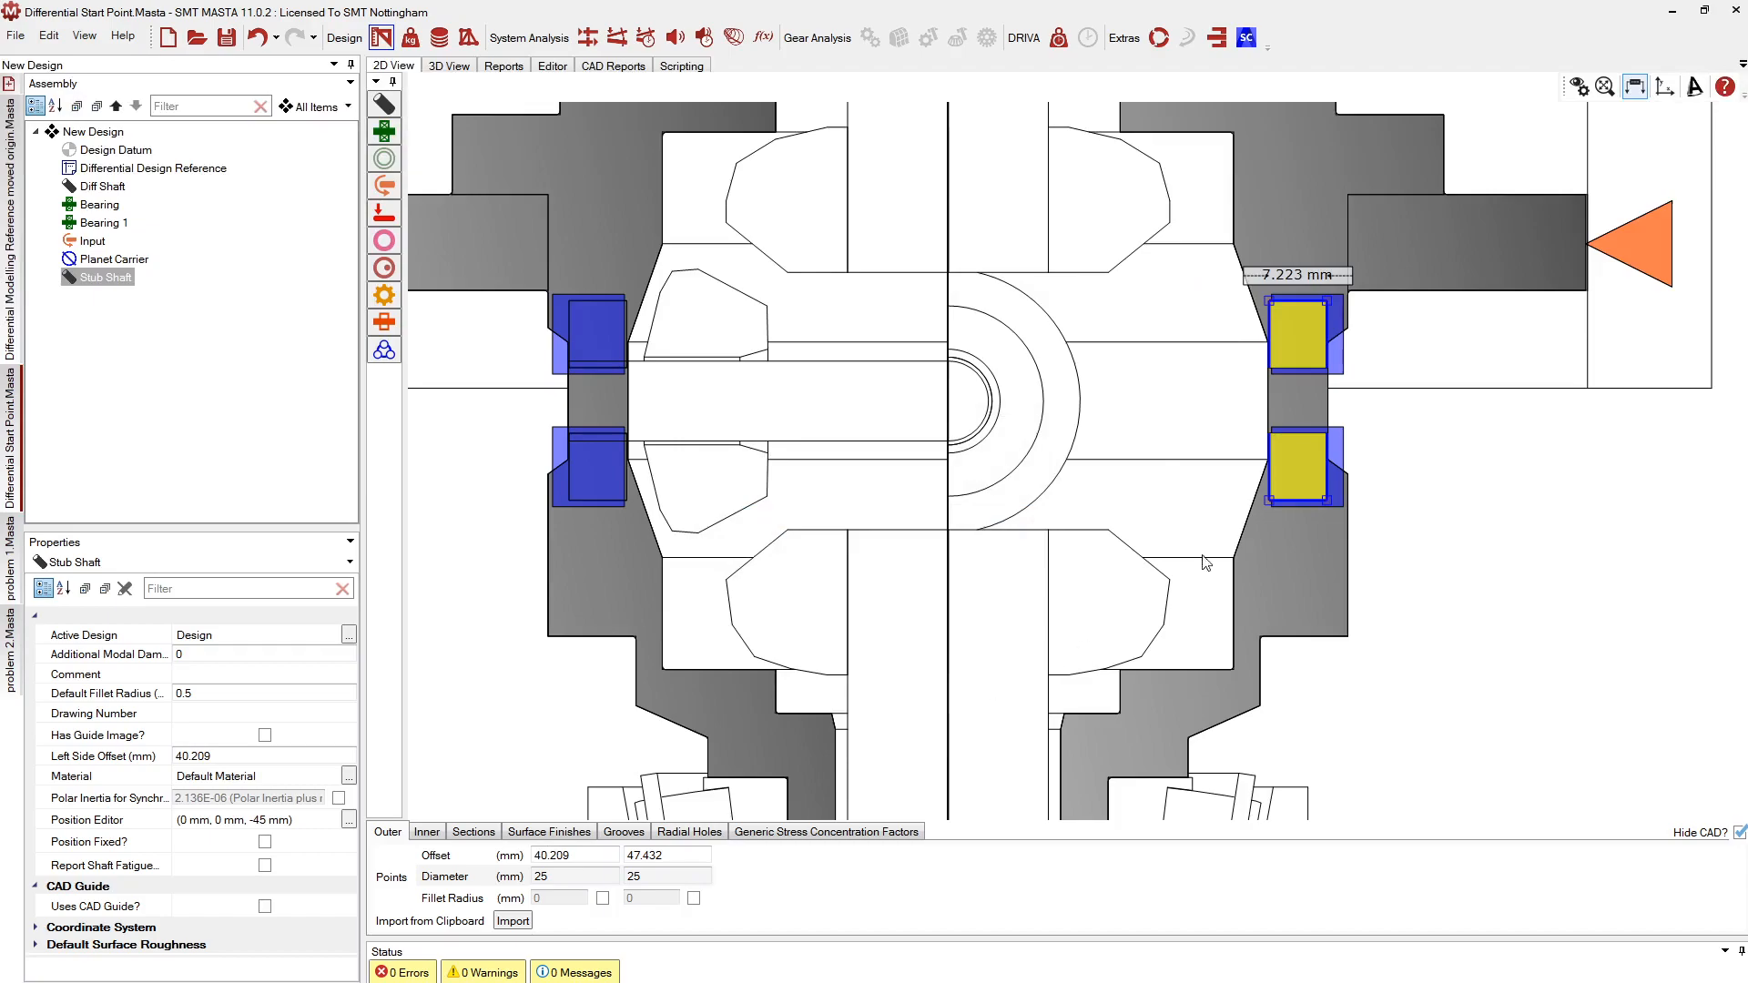
{"action": "left_click", "coordinate": [427, 831]}
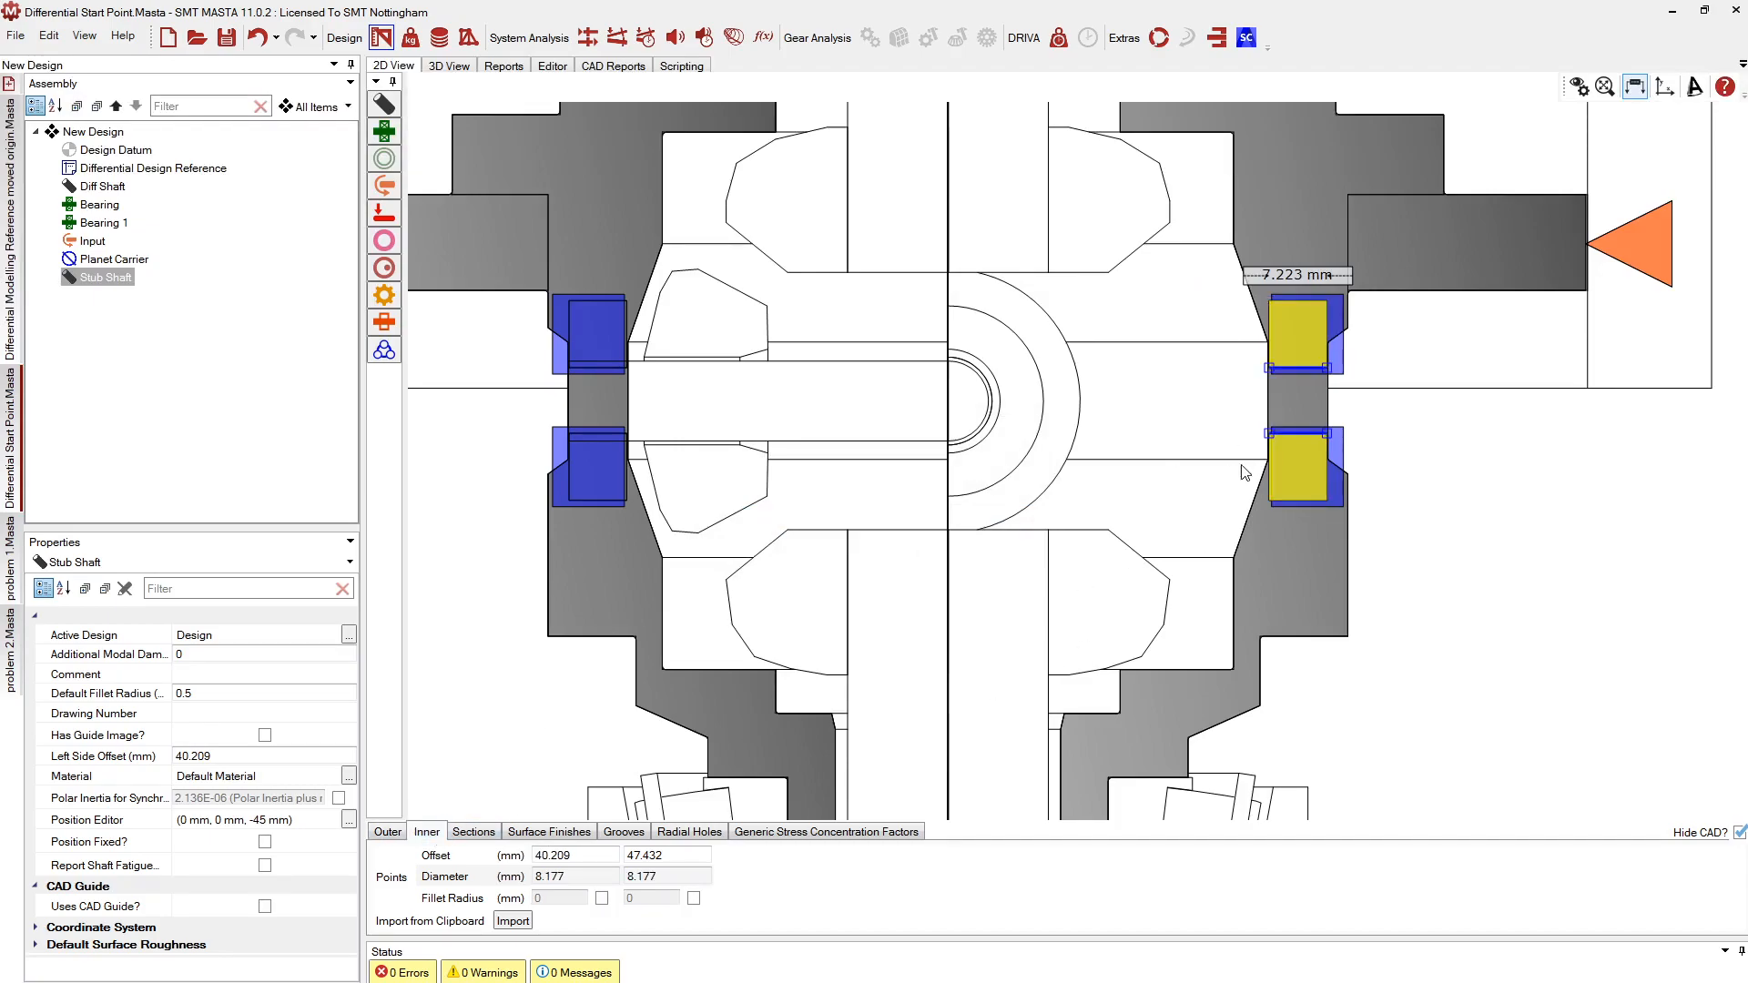
{"action": "left_click_drag", "start_coordinate": [1301, 433], "coordinate": [1301, 462]}
{"action": "left_click", "coordinate": [818, 545]}
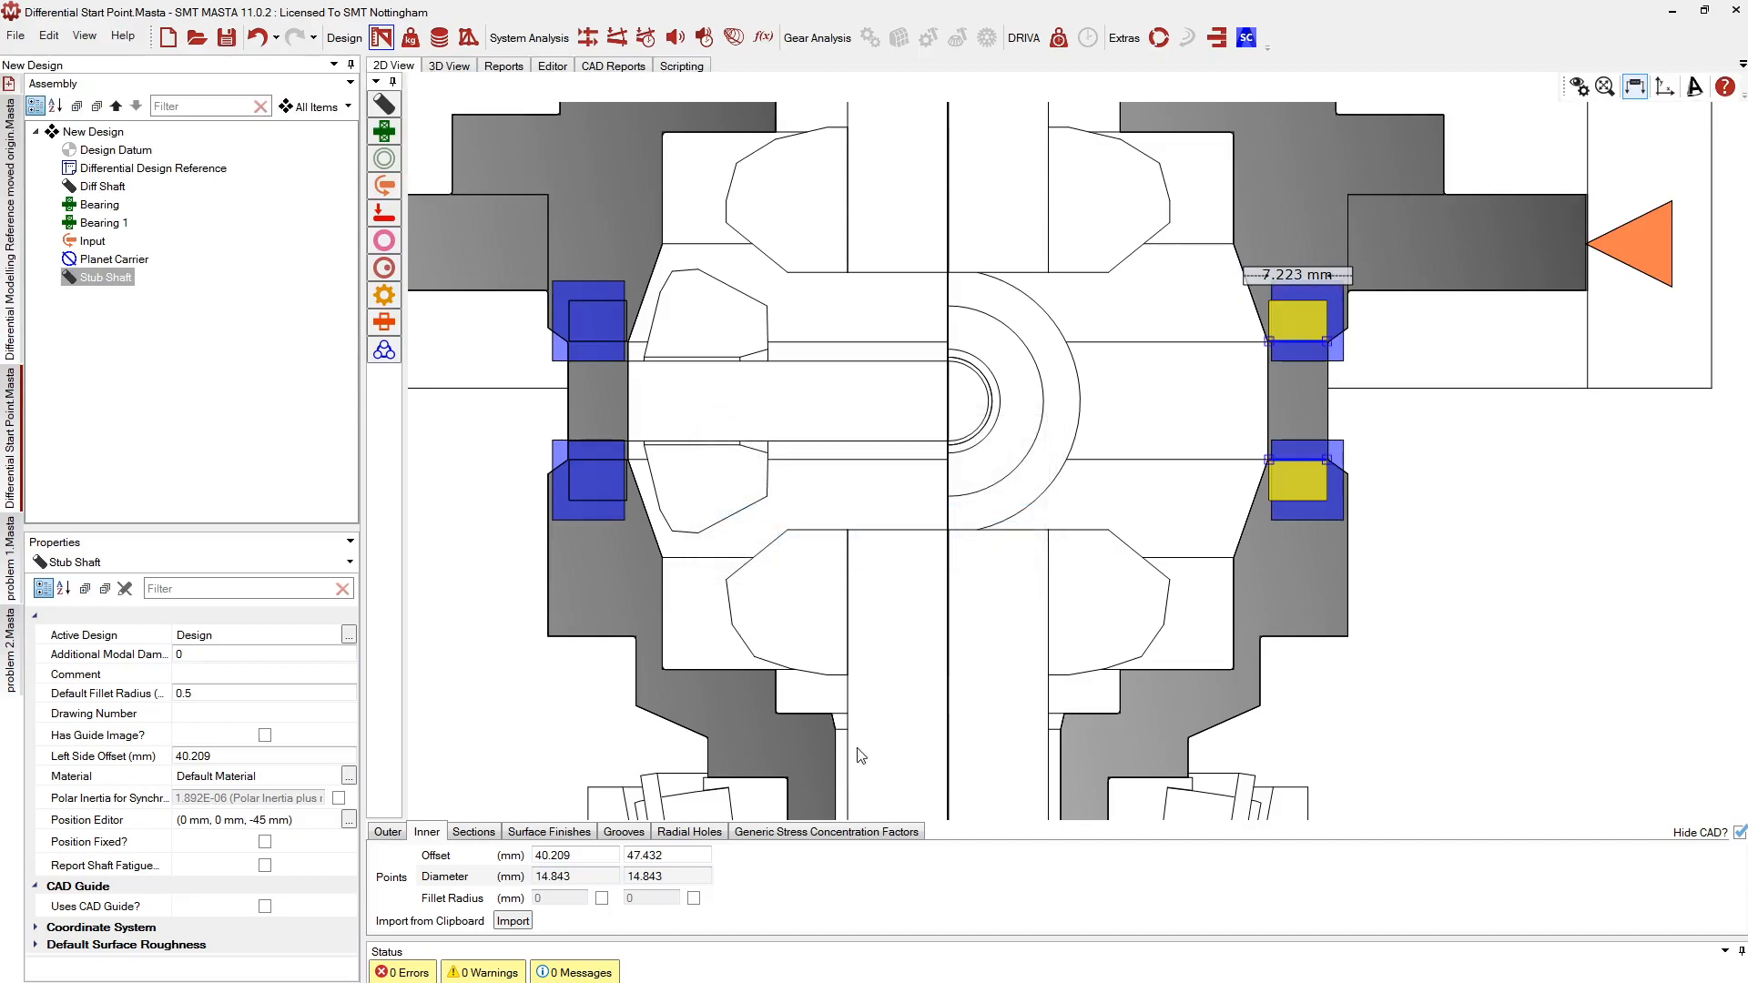
Inspect the reshaped Stub Shaft in the 3D view
{"action": "left_click", "coordinate": [450, 67]}
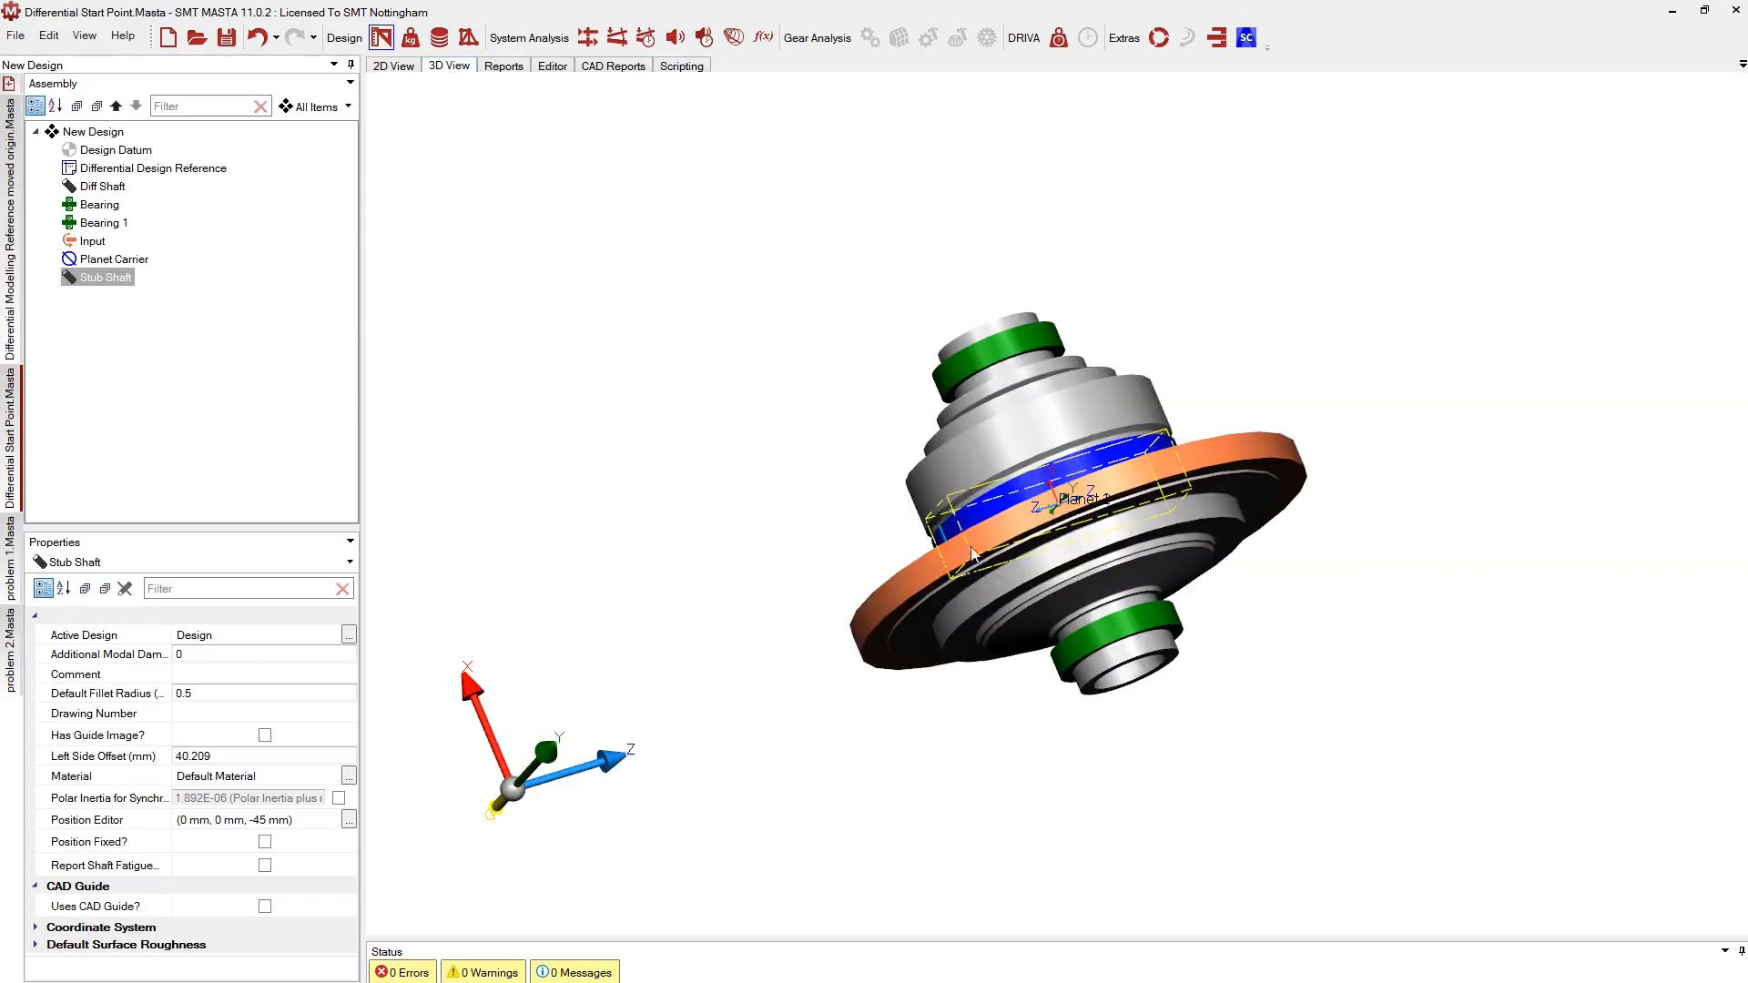
{"action": "middle_click_drag", "start_coordinate": [829, 571], "coordinate": [1363, 703]}
{"action": "middle_click_drag", "start_coordinate": [768, 468], "coordinate": [1143, 672]}
Hide the Diff Shaft part in 3D to reveal the planet carrier ring and both bearings
{"action": "middle_click_drag", "start_coordinate": [706, 391], "coordinate": [1034, 551]}
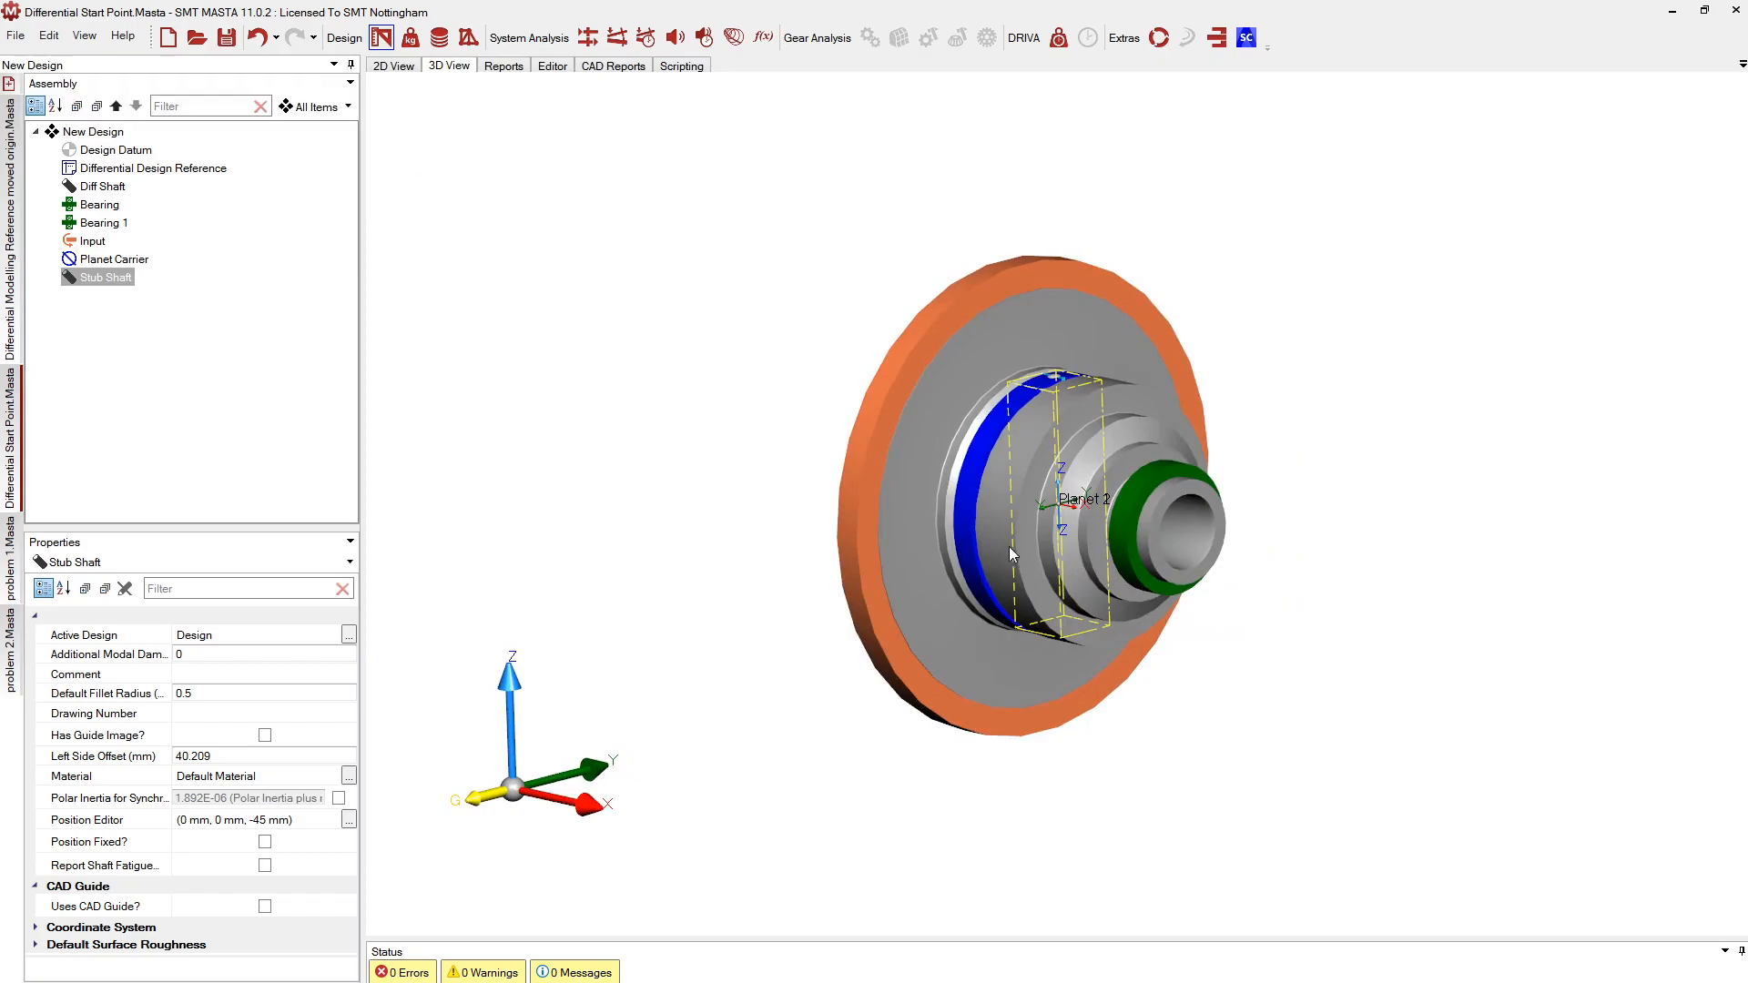
{"action": "middle_click_drag", "start_coordinate": [1007, 475], "coordinate": [1125, 445]}
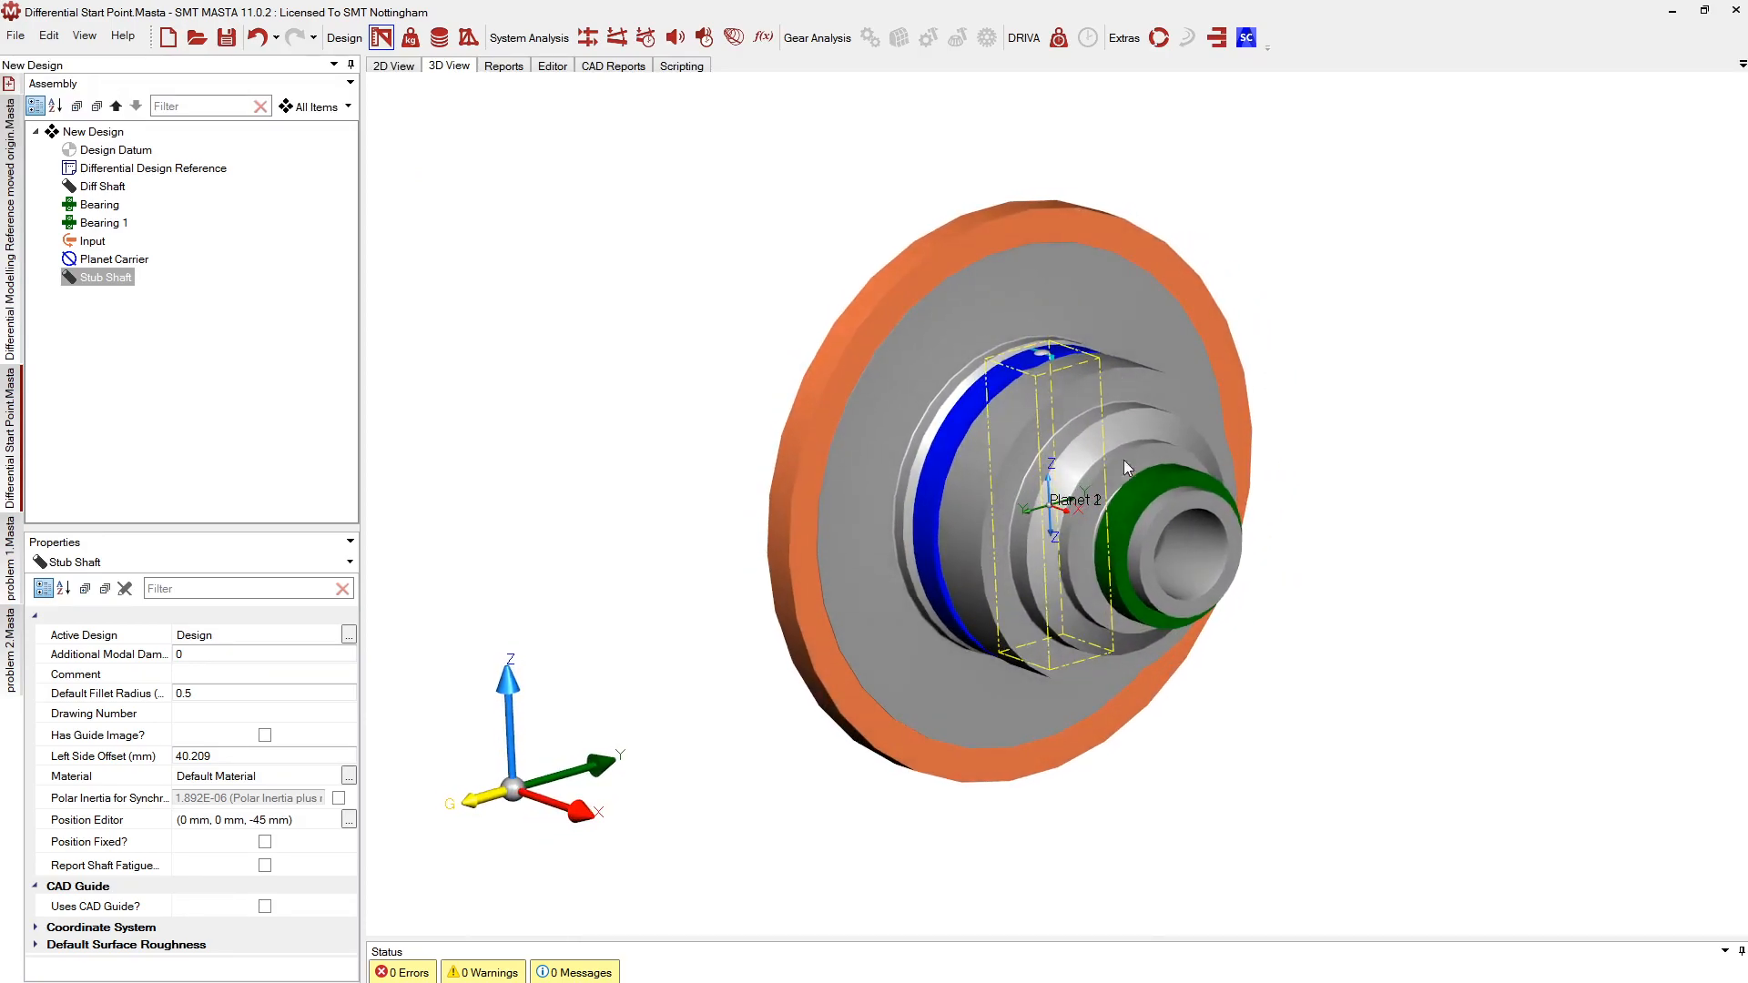
{"action": "left_click", "coordinate": [986, 509]}
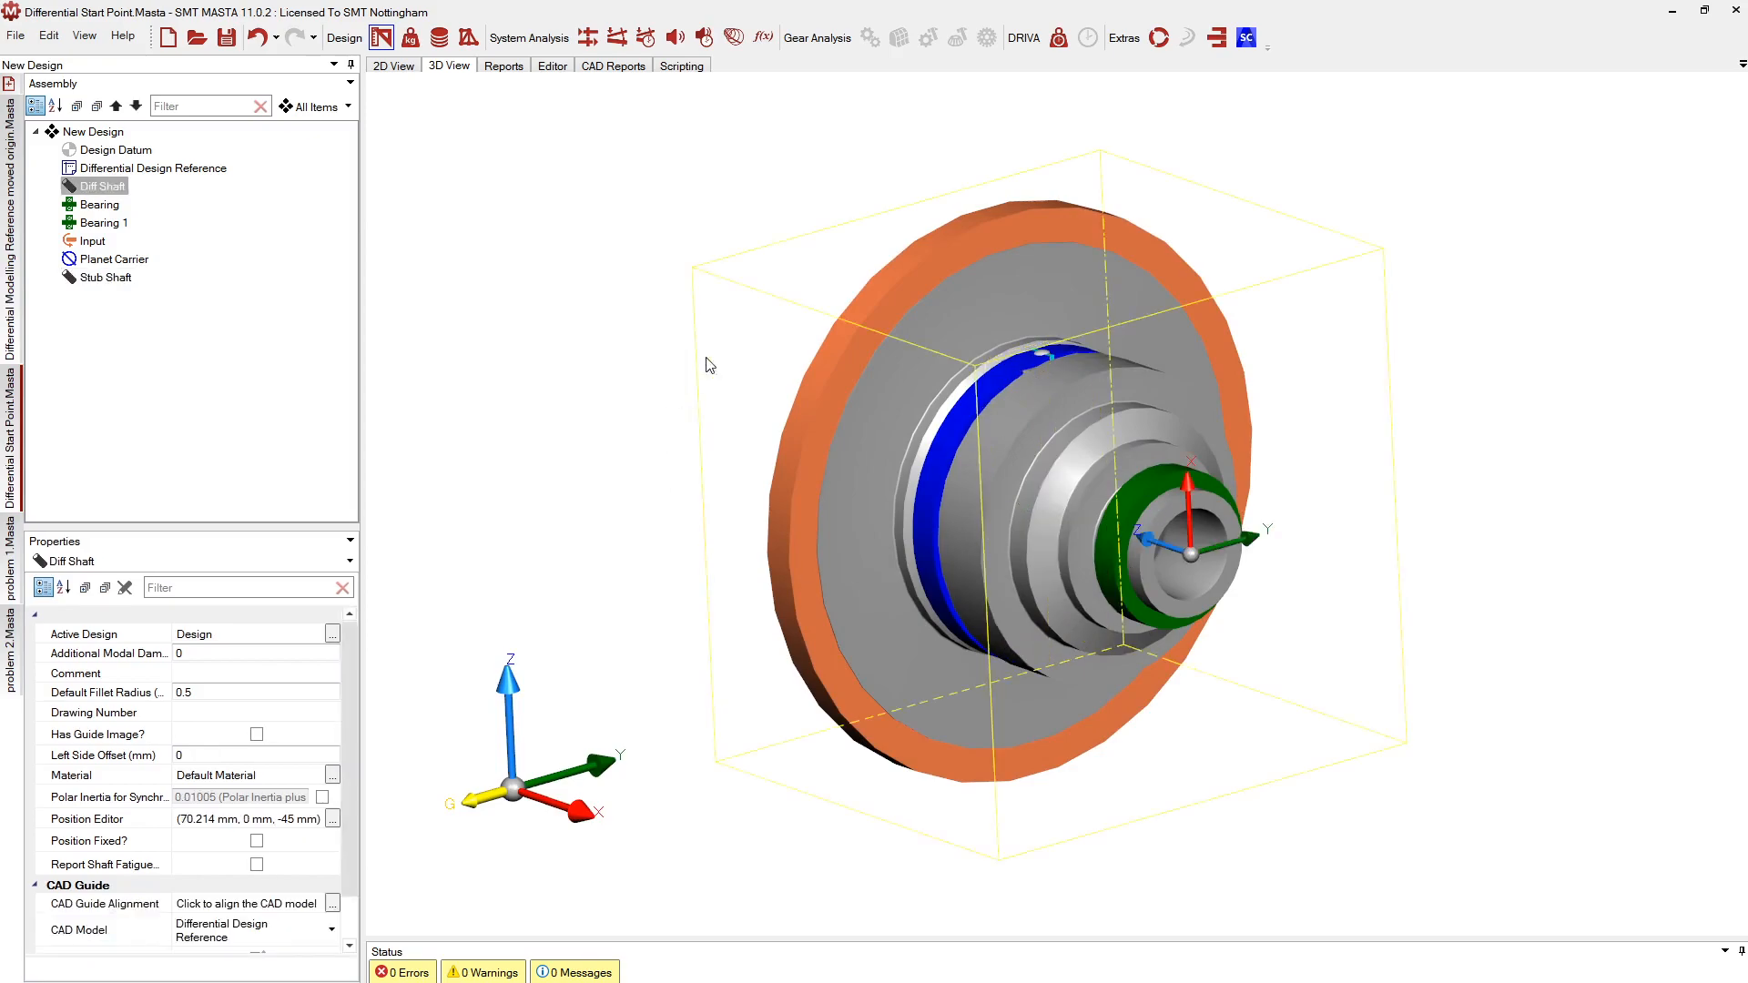
{"action": "middle_click_drag", "start_coordinate": [983, 501], "coordinate": [1085, 487]}
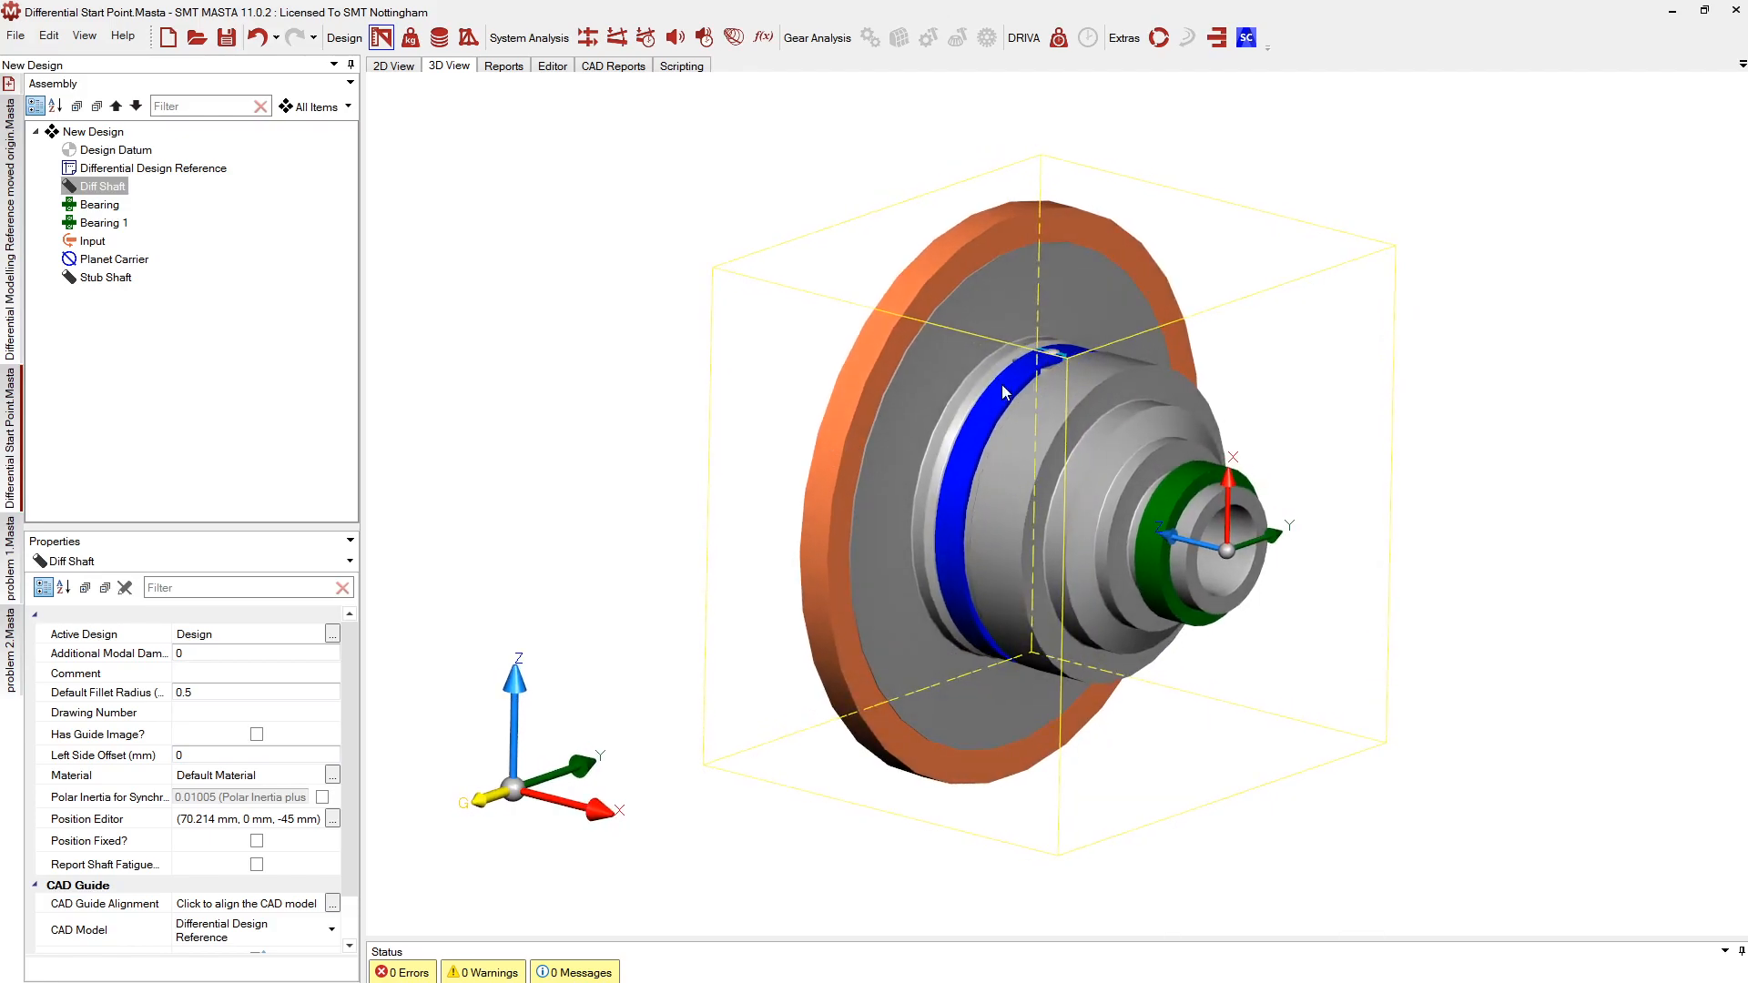
{"action": "right_click", "coordinate": [103, 188]}
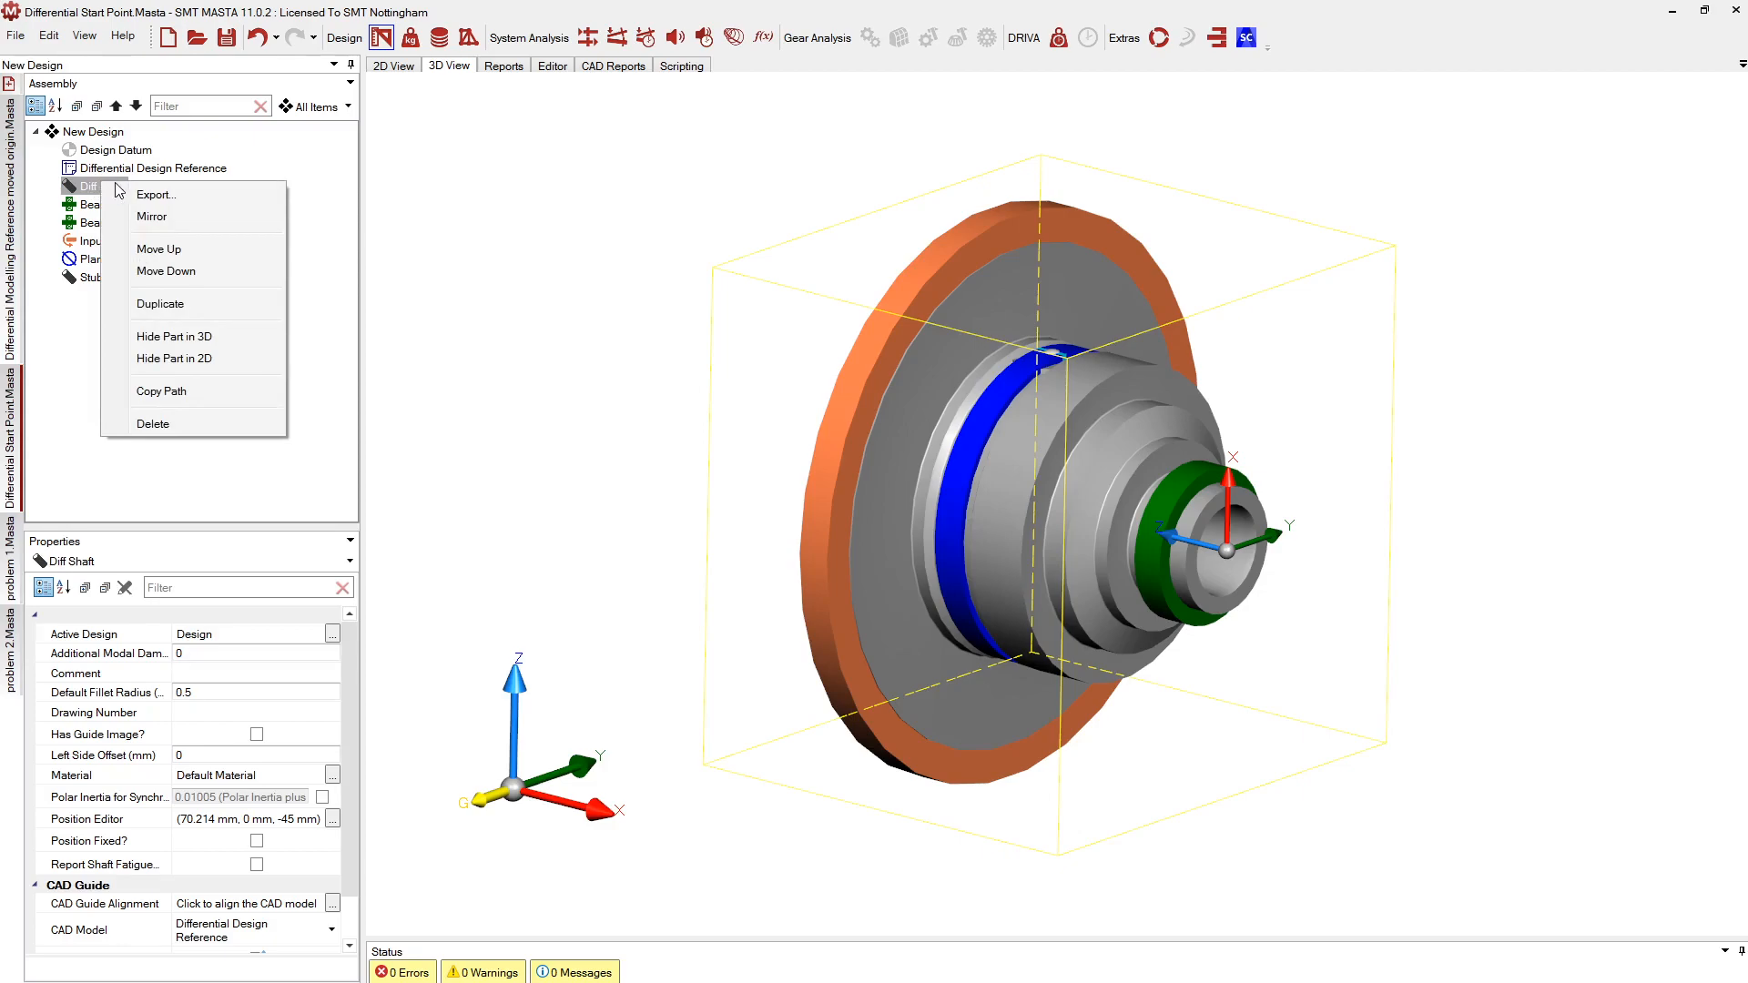
{"action": "left_click", "coordinate": [173, 337]}
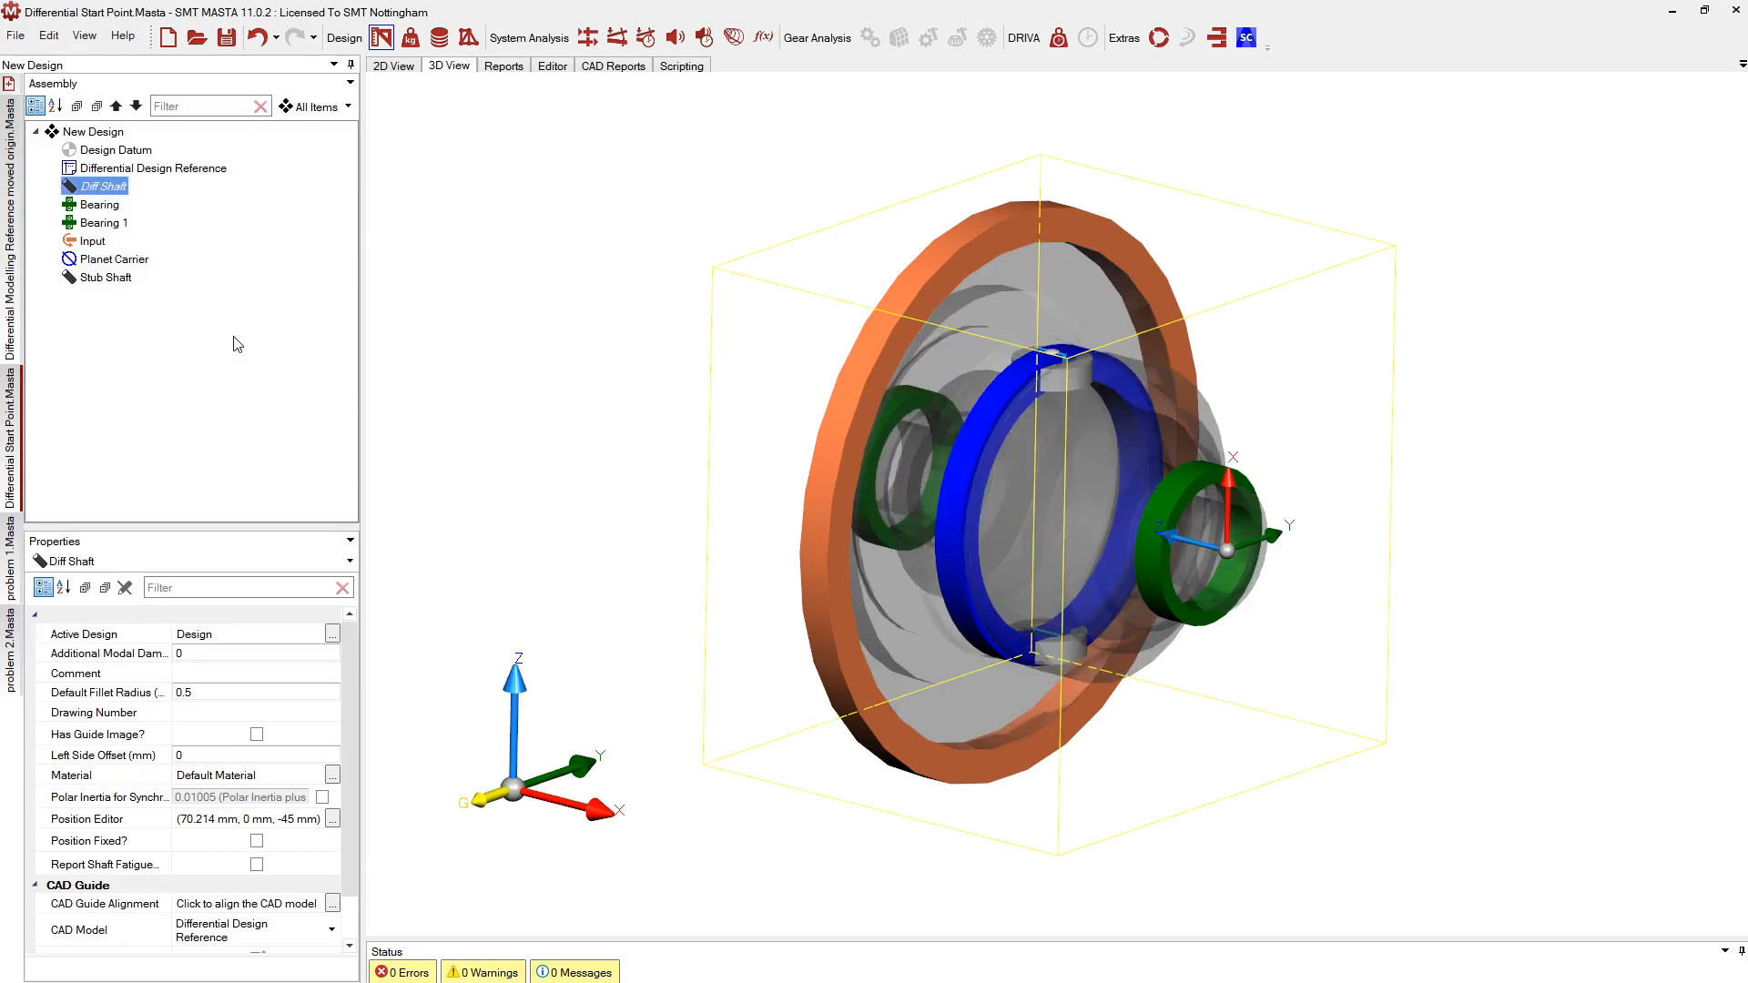
{"action": "left_click_drag", "start_coordinate": [1186, 558], "coordinate": [958, 515]}
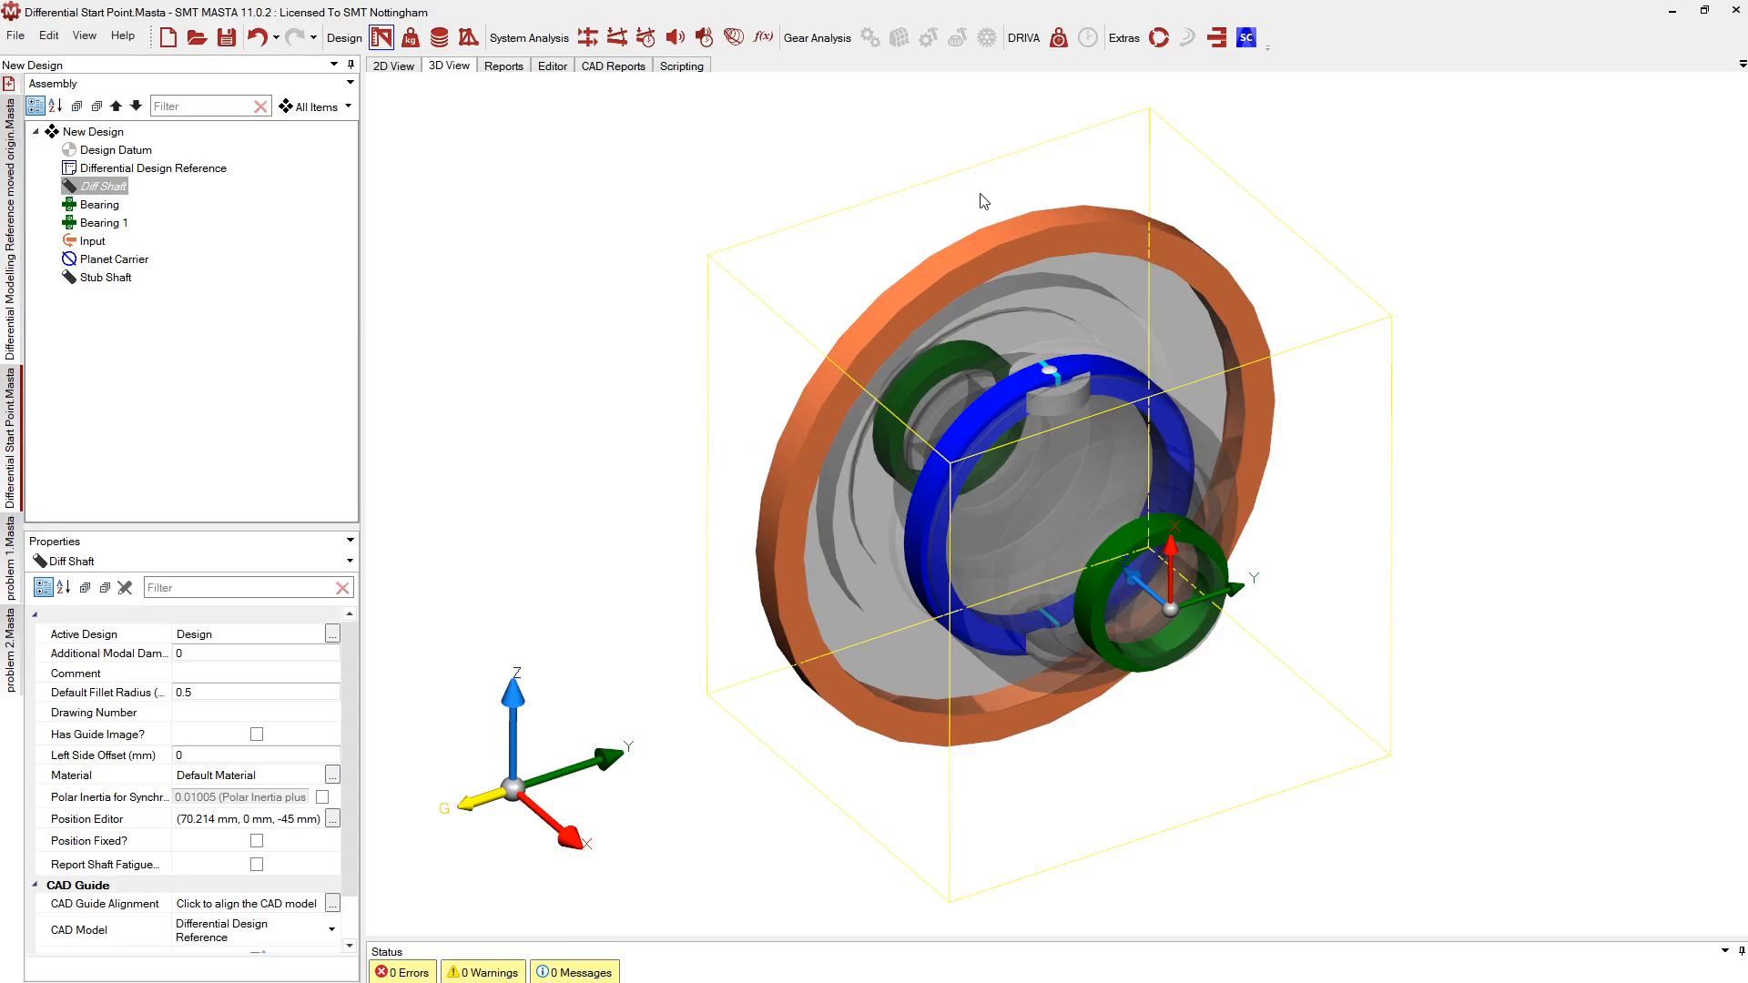
In 2D, extend the Stub Shaft's outer section left to a 38.85 mm offset
{"action": "left_click", "coordinate": [393, 71]}
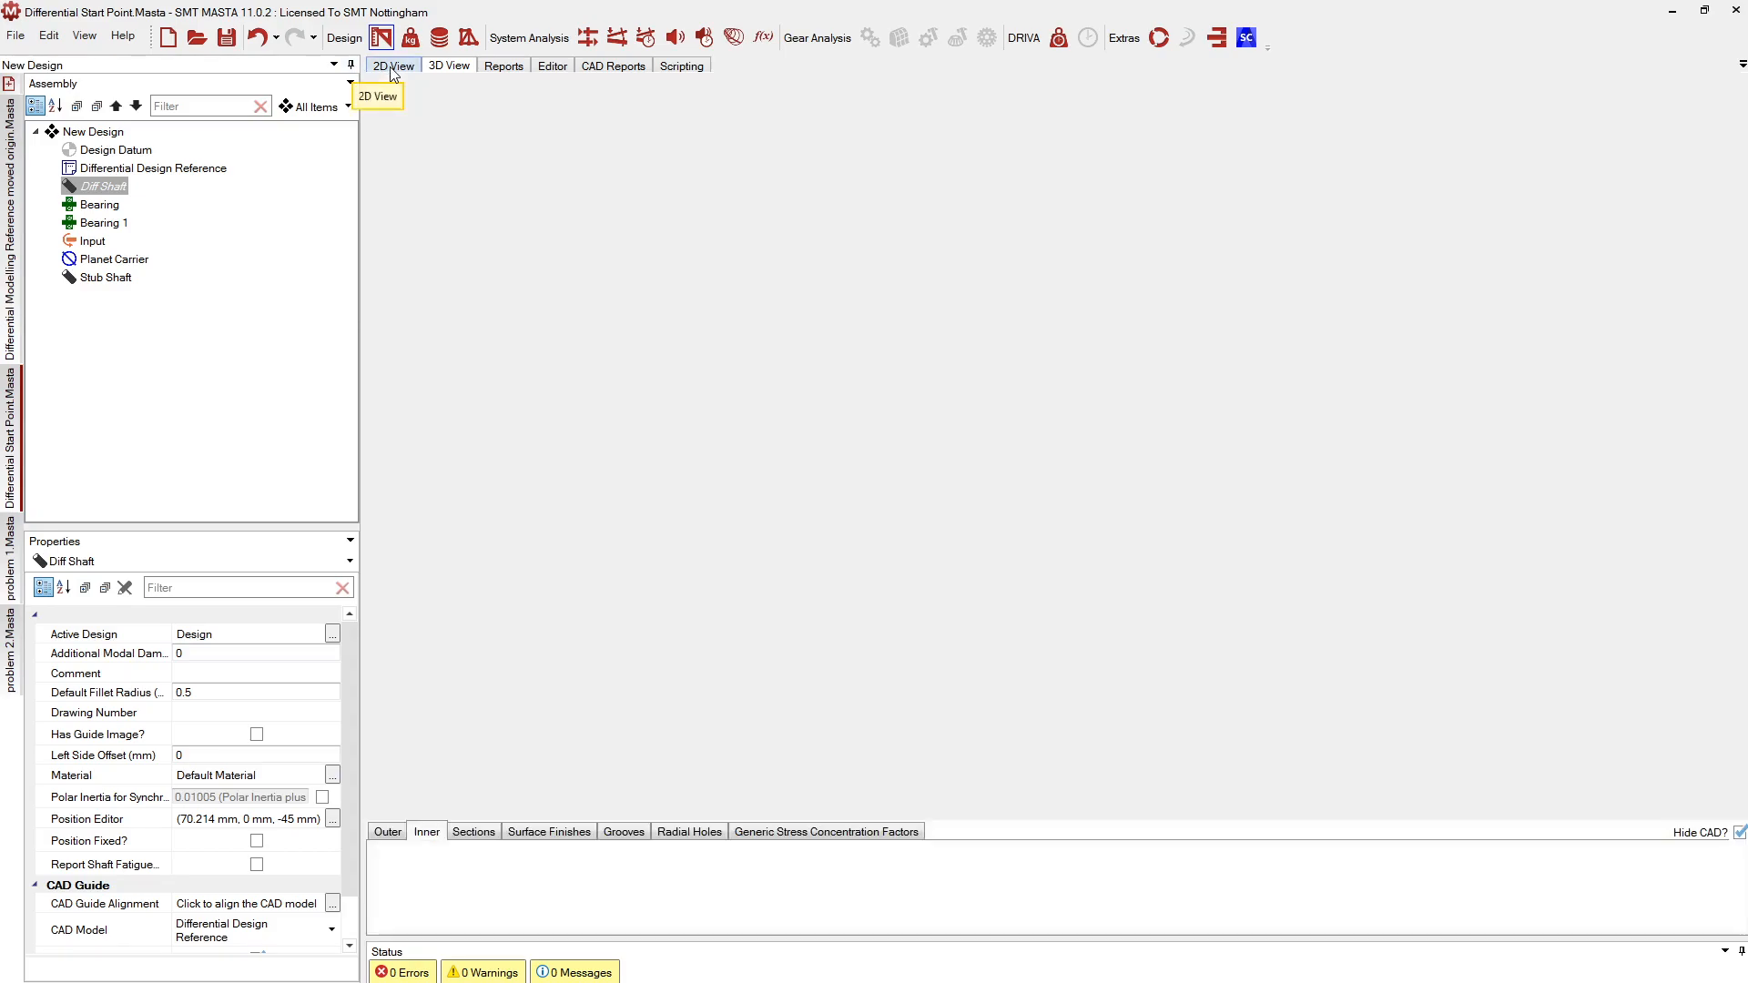
{"action": "scroll", "coordinate": [1007, 468], "scroll_direction": "down", "scroll_amount": 2}
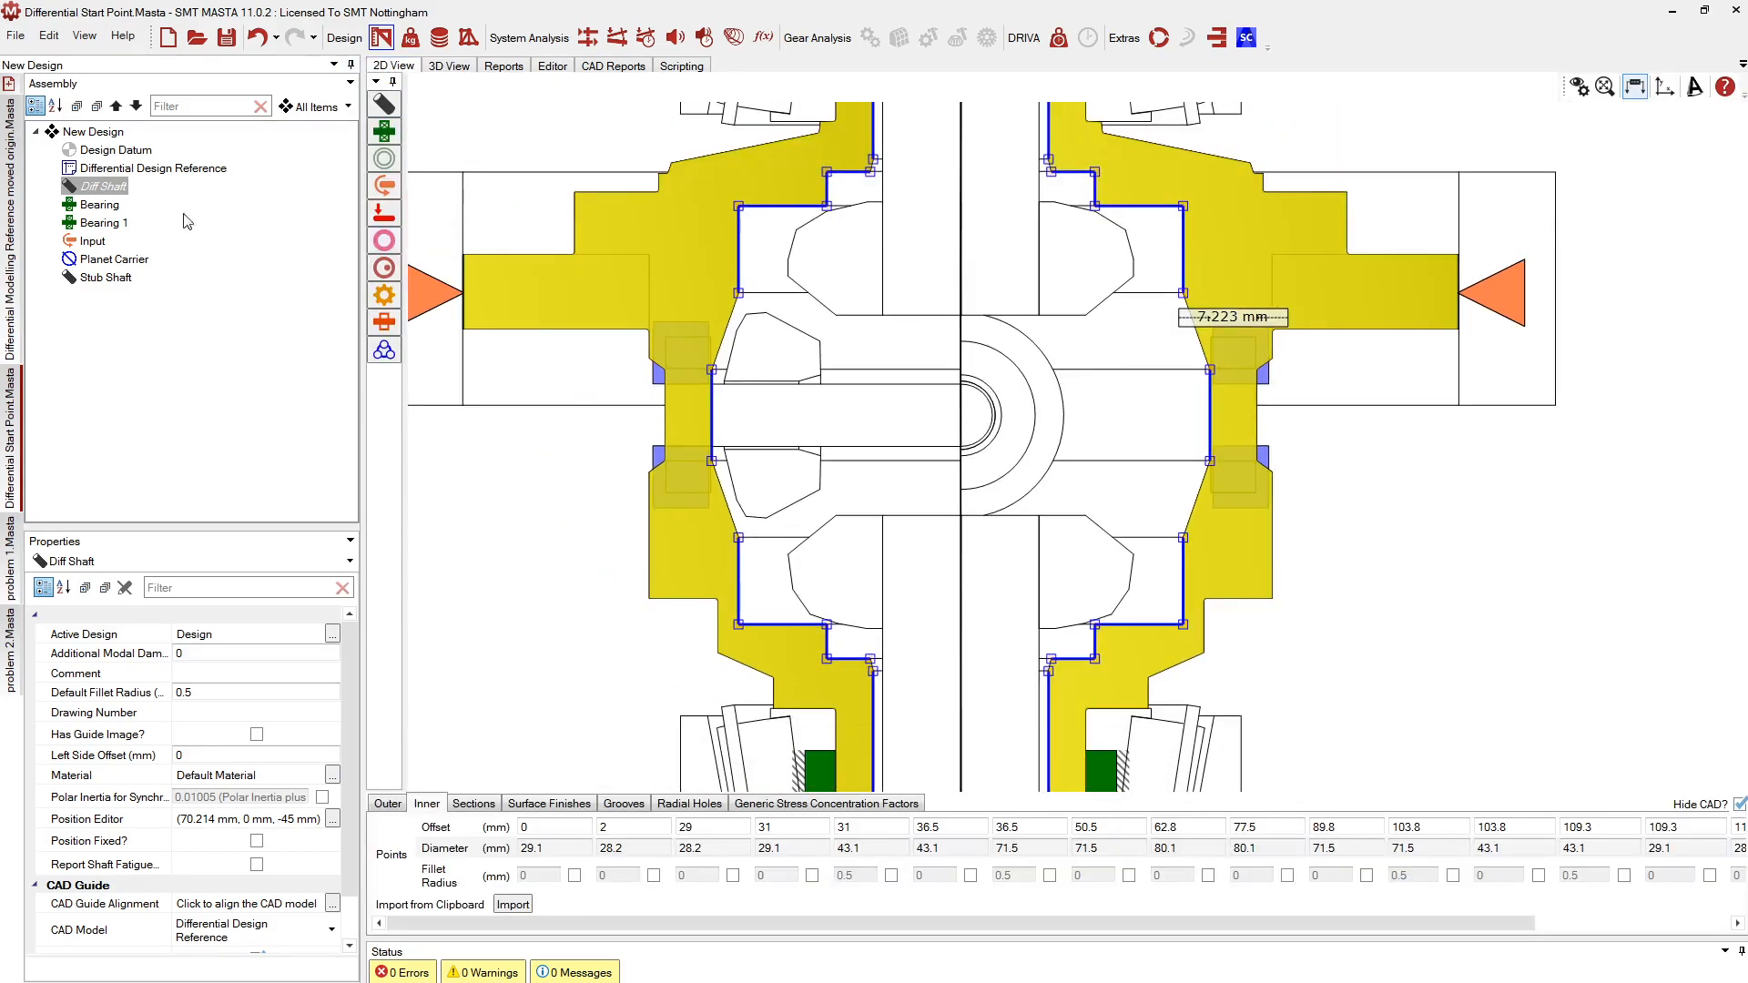
{"action": "left_click", "coordinate": [107, 276]}
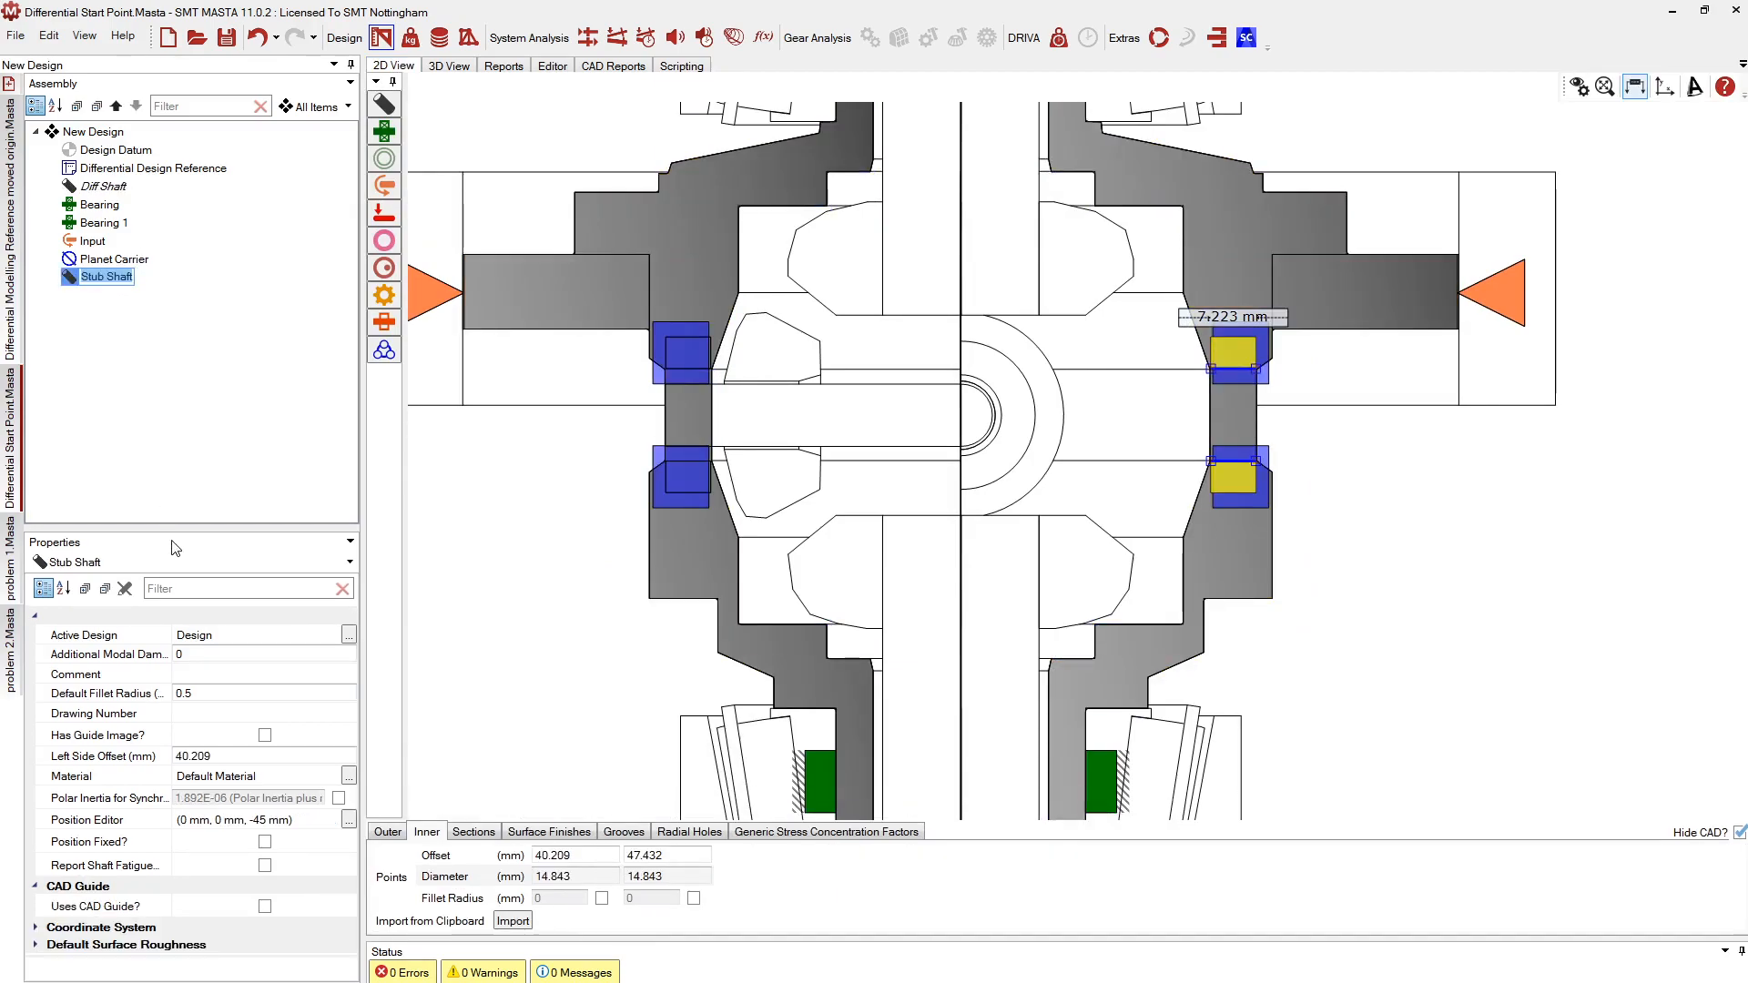
{"action": "left_click", "coordinate": [384, 832]}
{"action": "scroll", "coordinate": [1257, 317], "scroll_direction": "up", "scroll_amount": 1}
{"action": "scroll", "coordinate": [1198, 381], "scroll_direction": "up", "scroll_amount": 2}
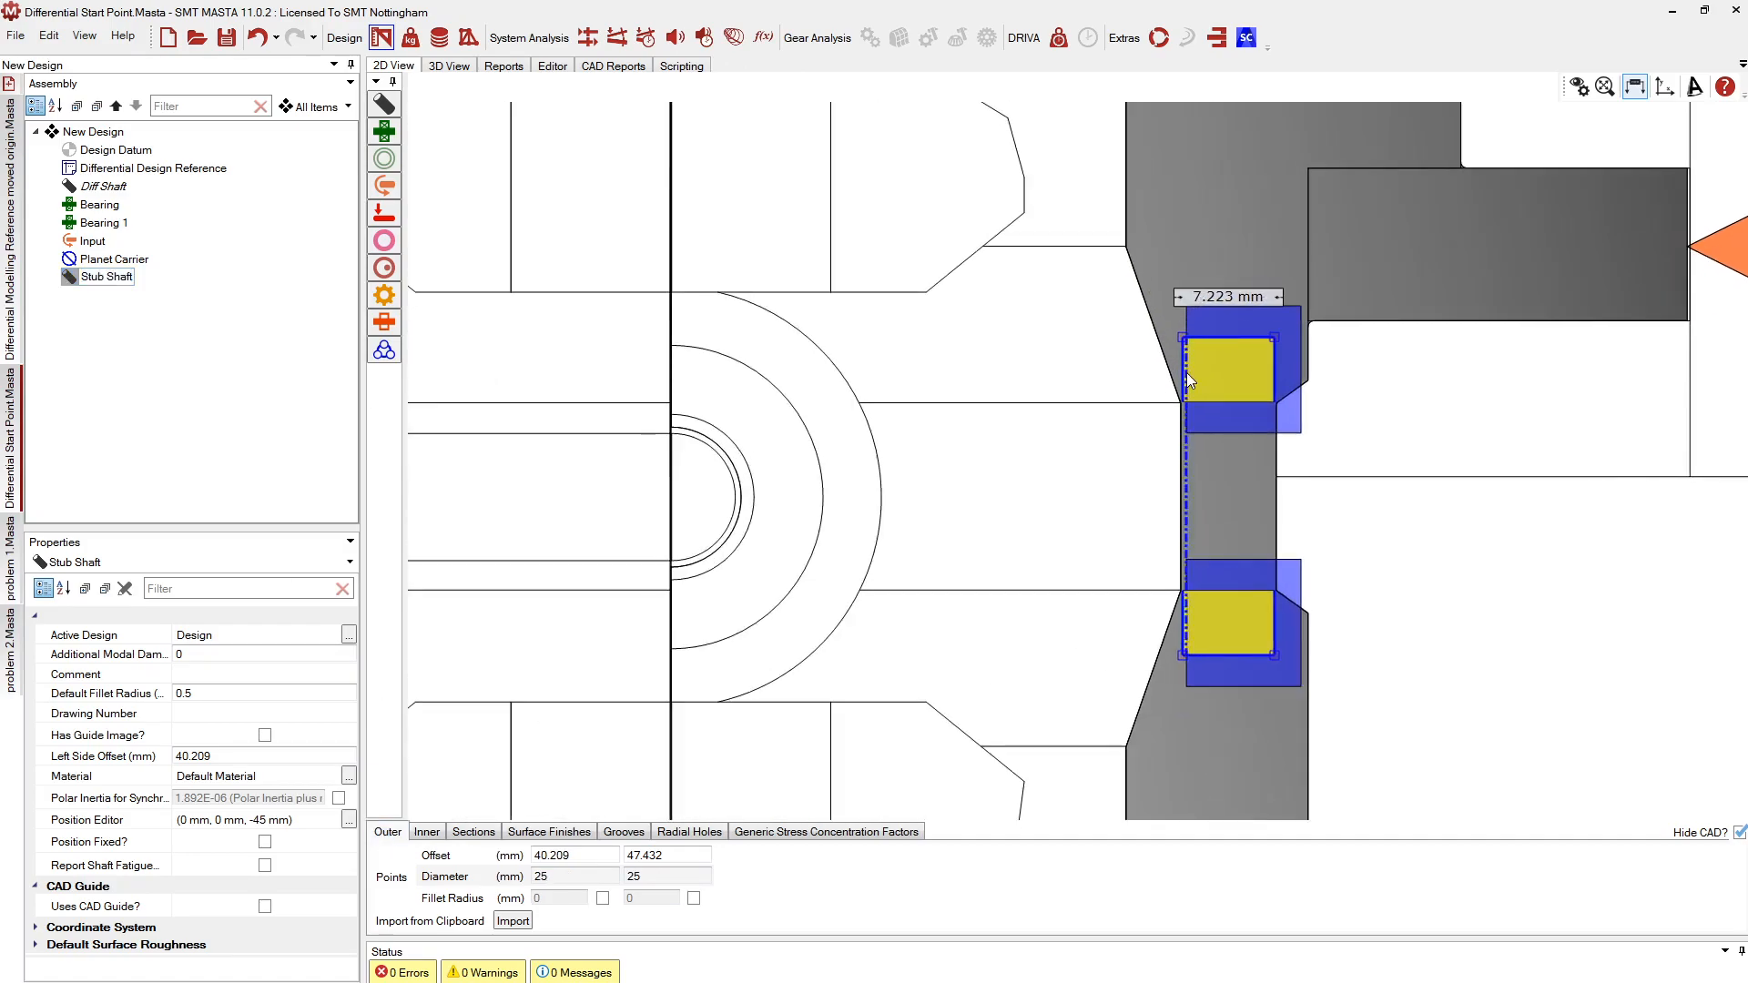
{"action": "left_click_drag", "start_coordinate": [1166, 373], "coordinate": [1166, 373]}
{"action": "left_click", "coordinate": [788, 549]}
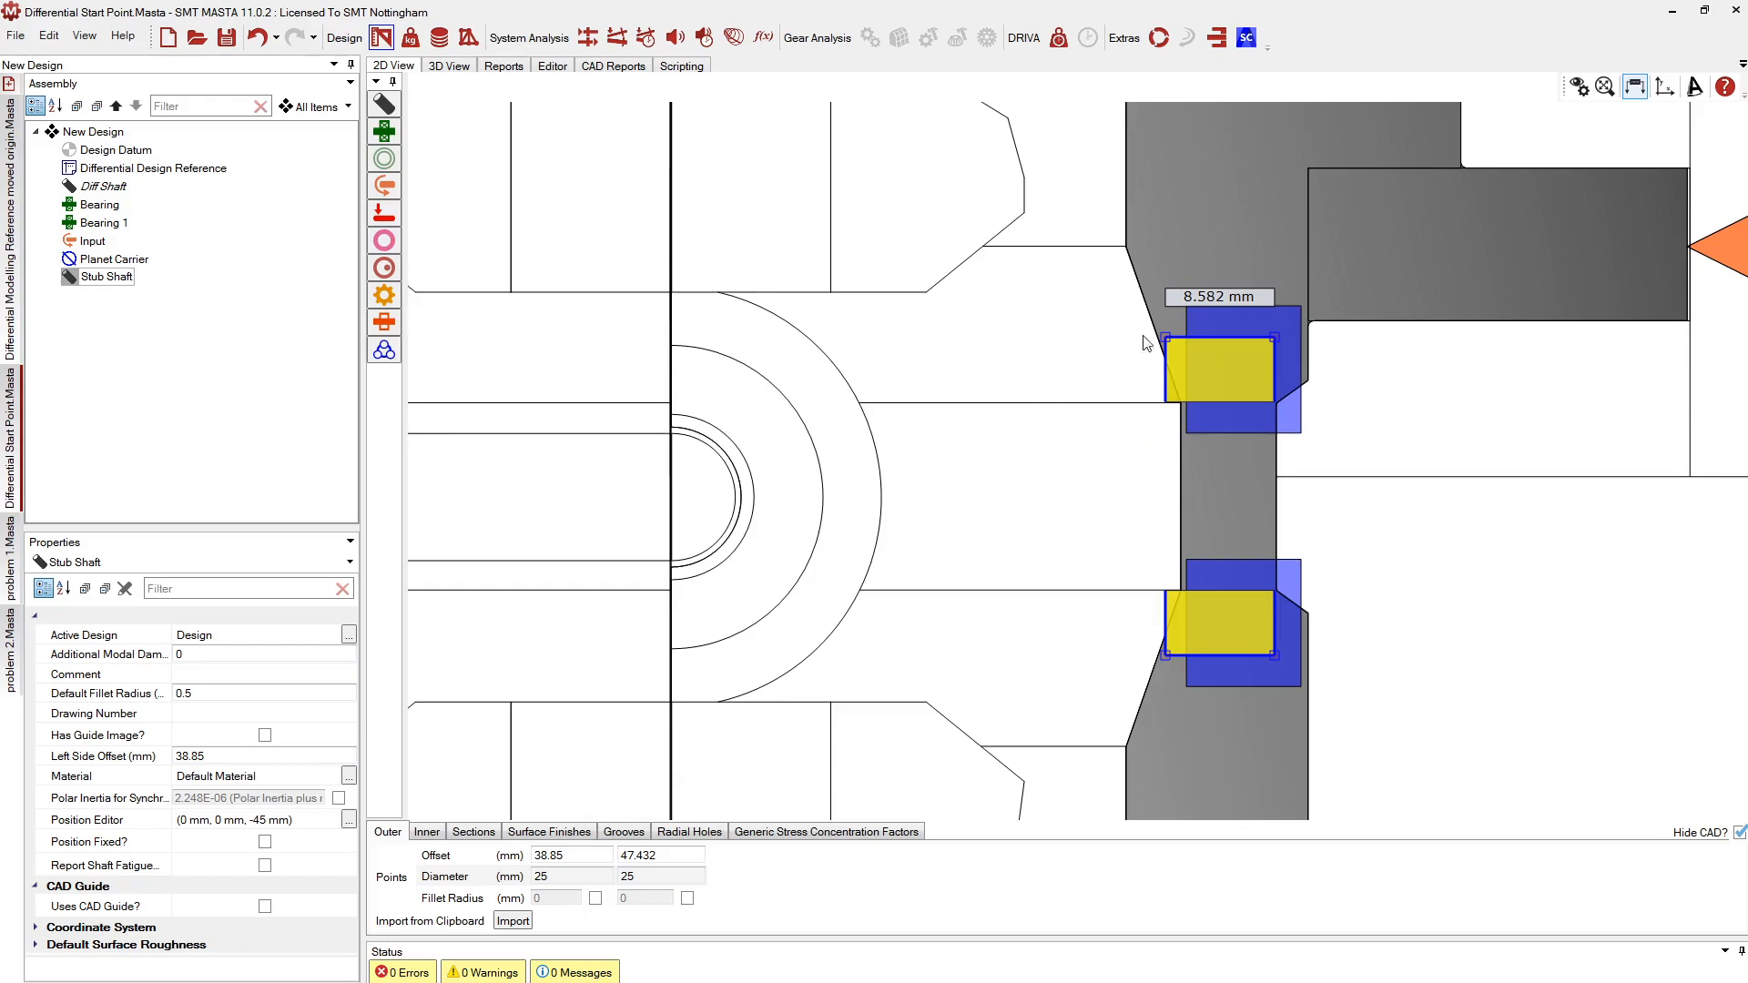
{"action": "scroll", "coordinate": [1483, 373], "scroll_direction": "down", "scroll_amount": 2}
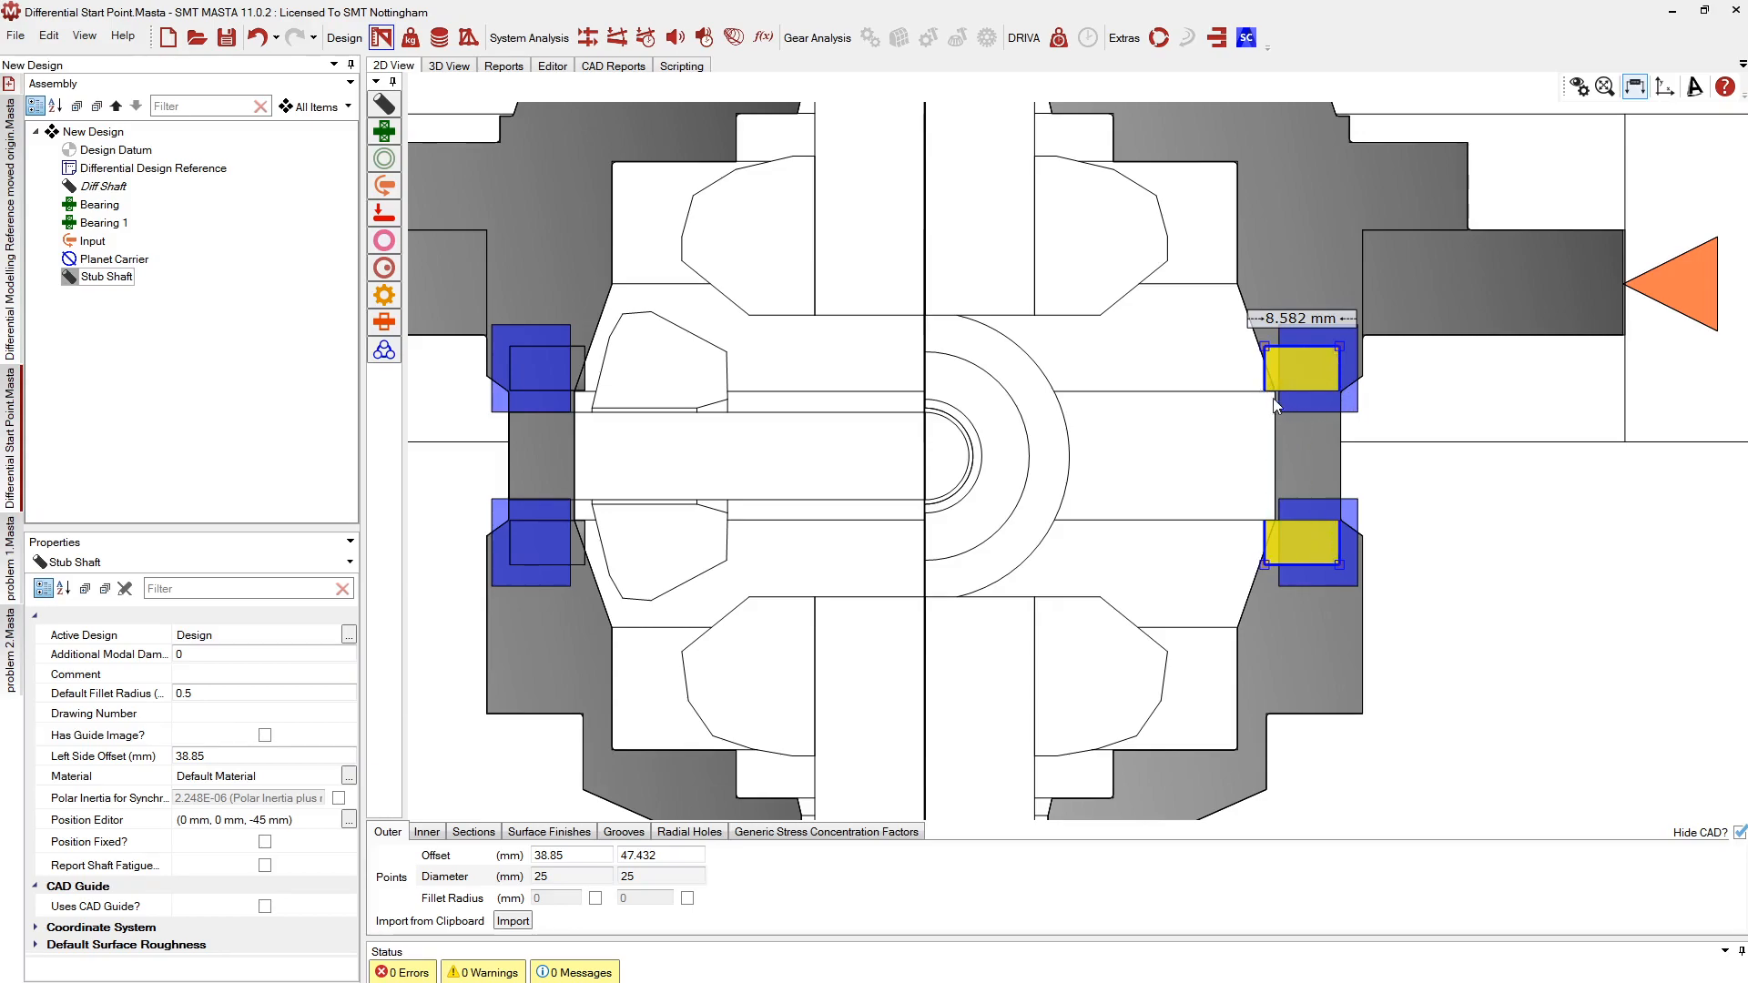
{"action": "scroll", "coordinate": [1346, 397], "scroll_direction": "up", "scroll_amount": 2}
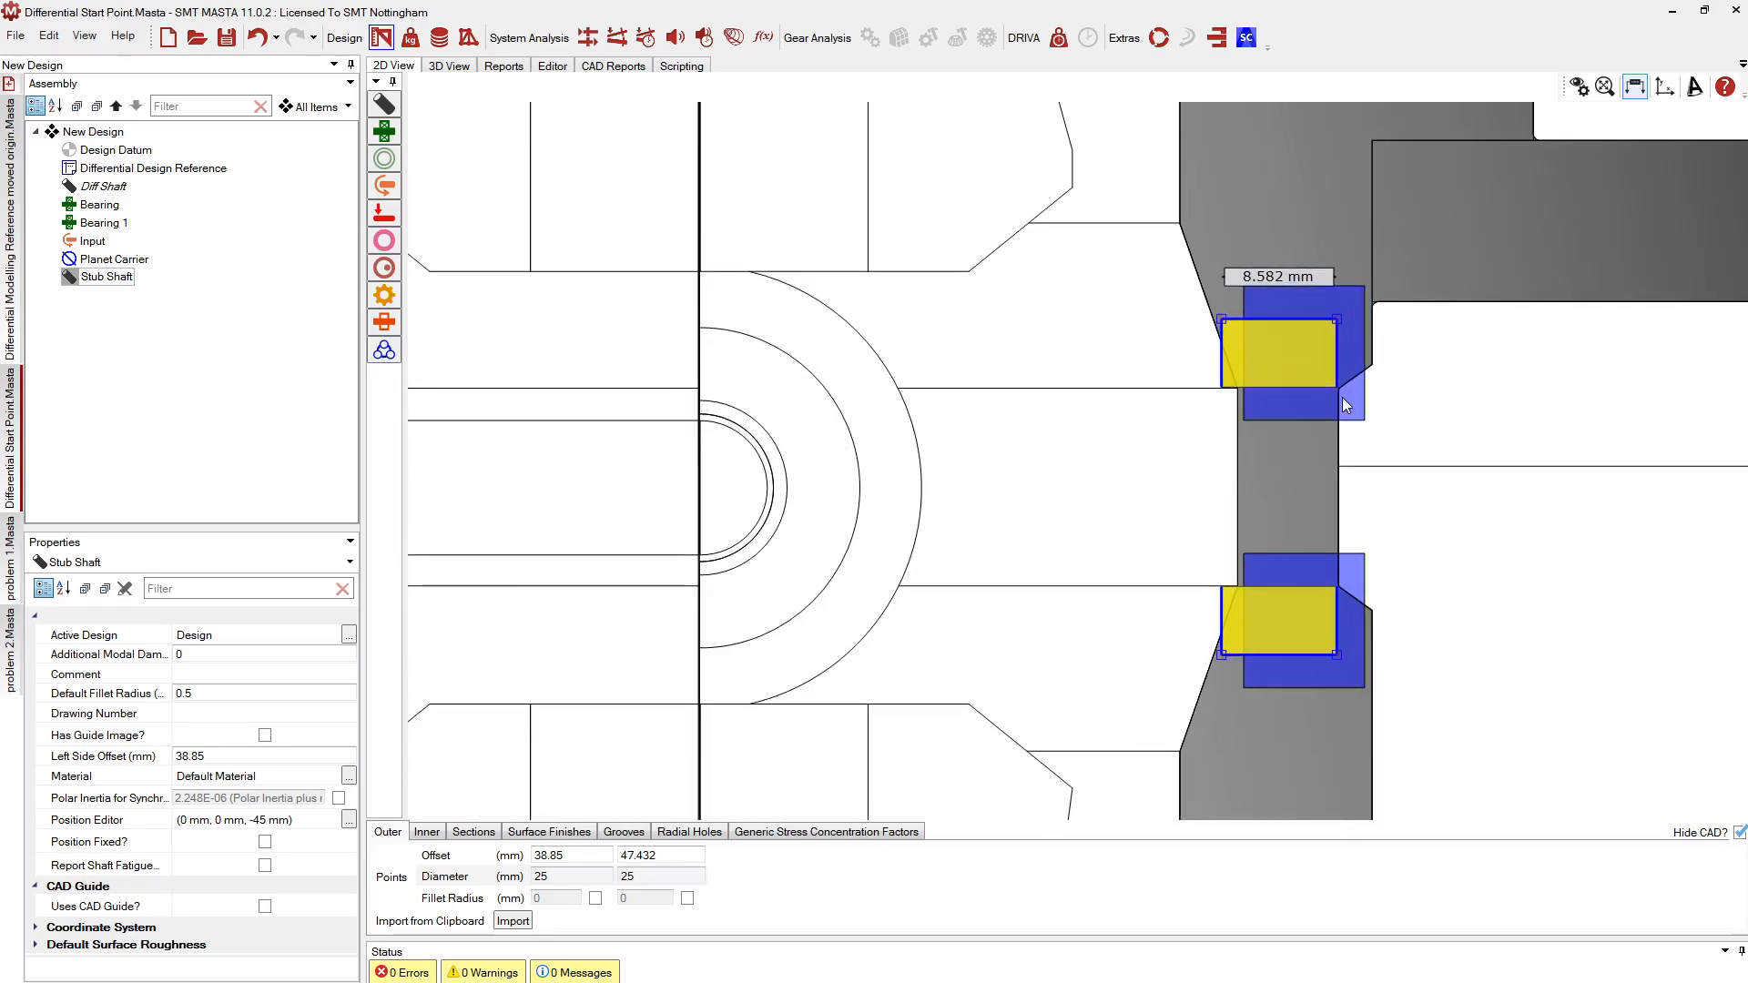
House a new Bearing 2 in the Stub Shaft section and shift it right
{"action": "left_click", "coordinate": [1228, 392]}
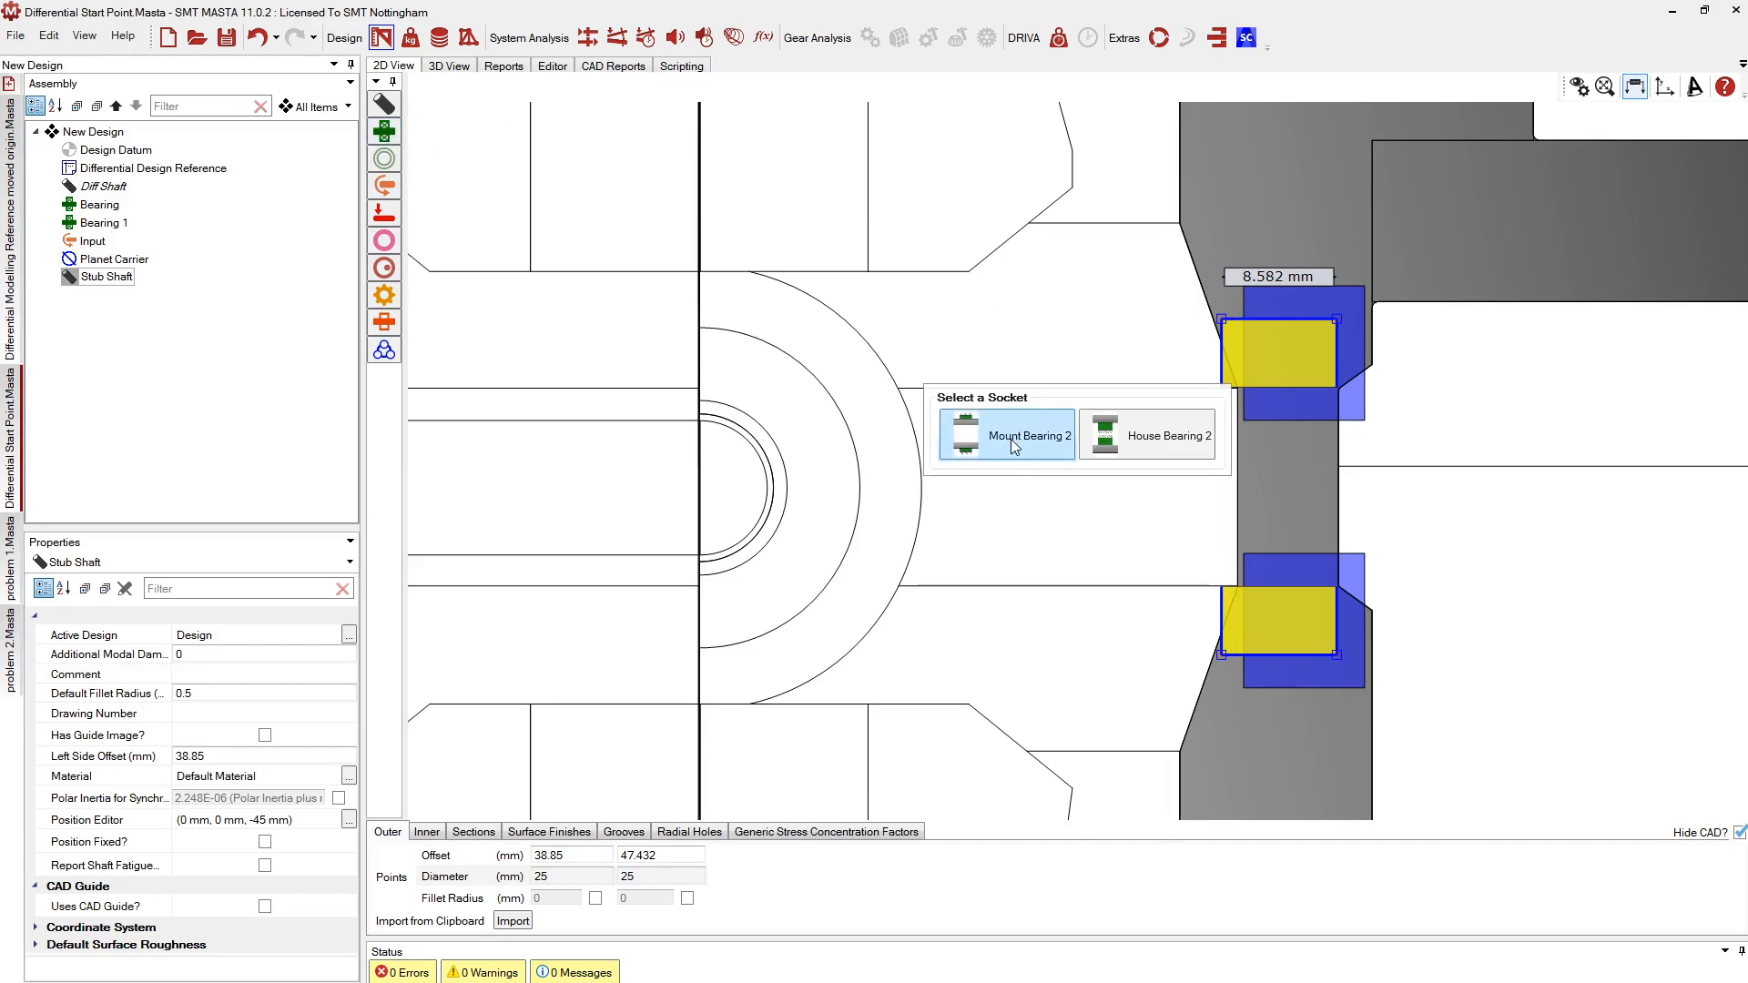
{"action": "left_click", "coordinate": [1132, 455]}
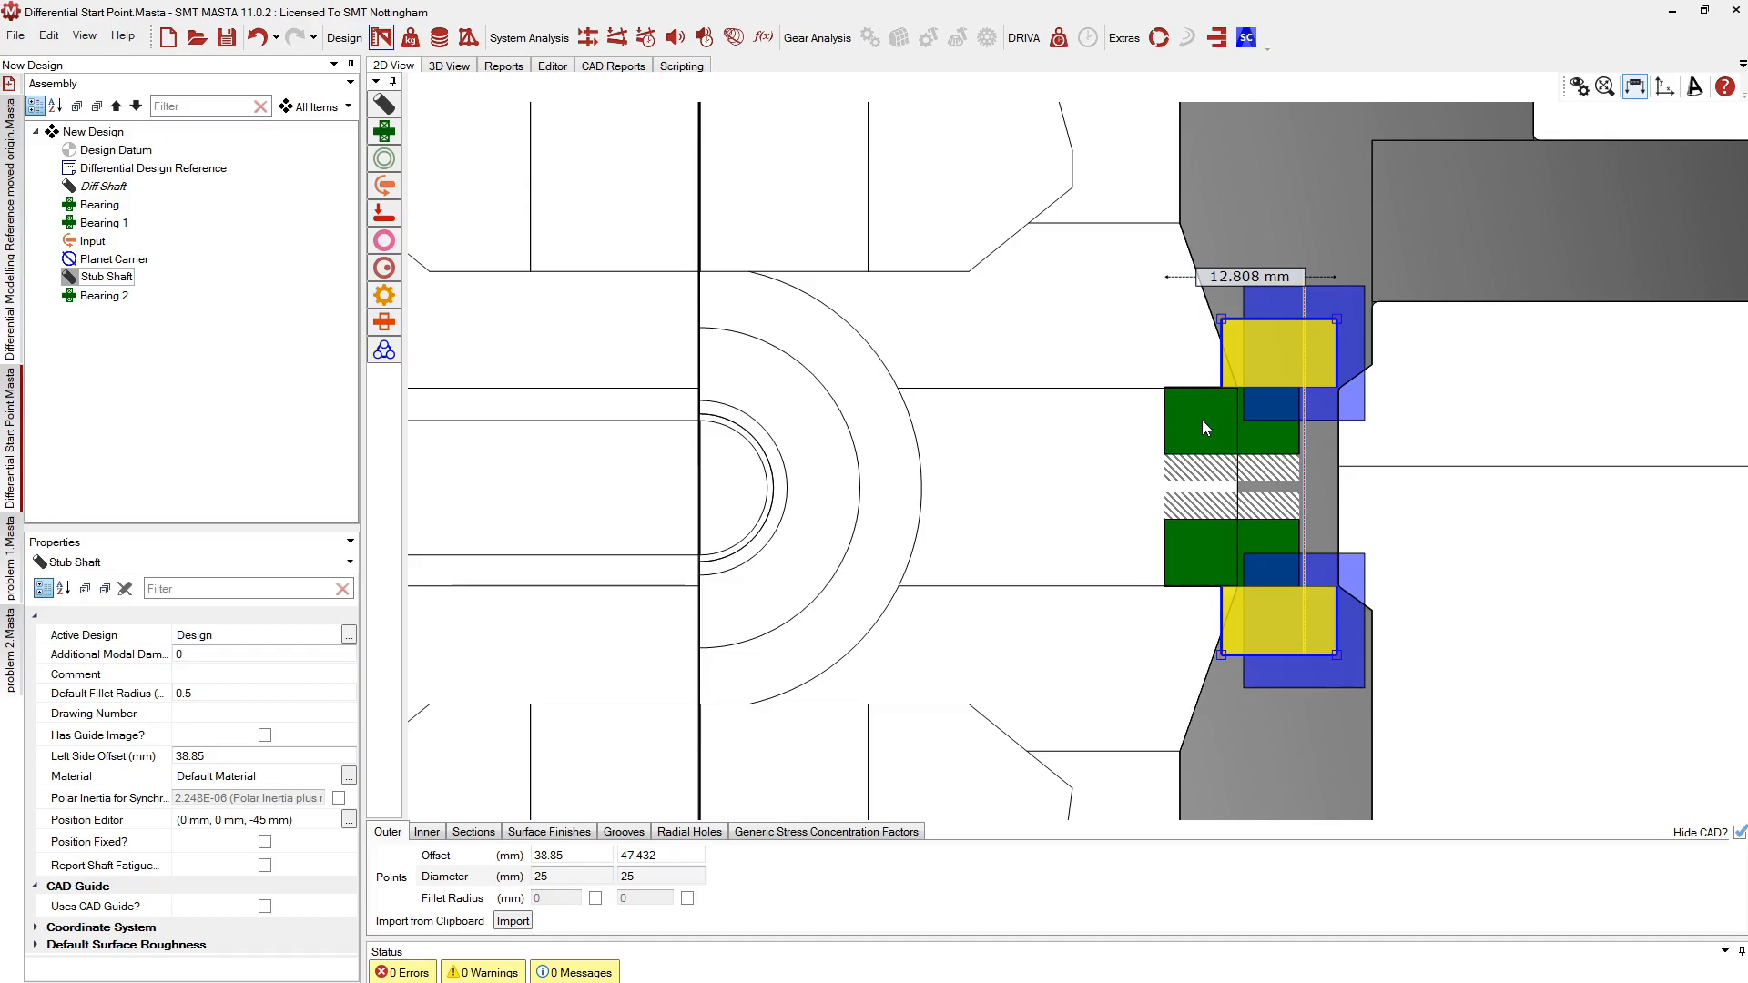
{"action": "left_click", "coordinate": [1189, 424]}
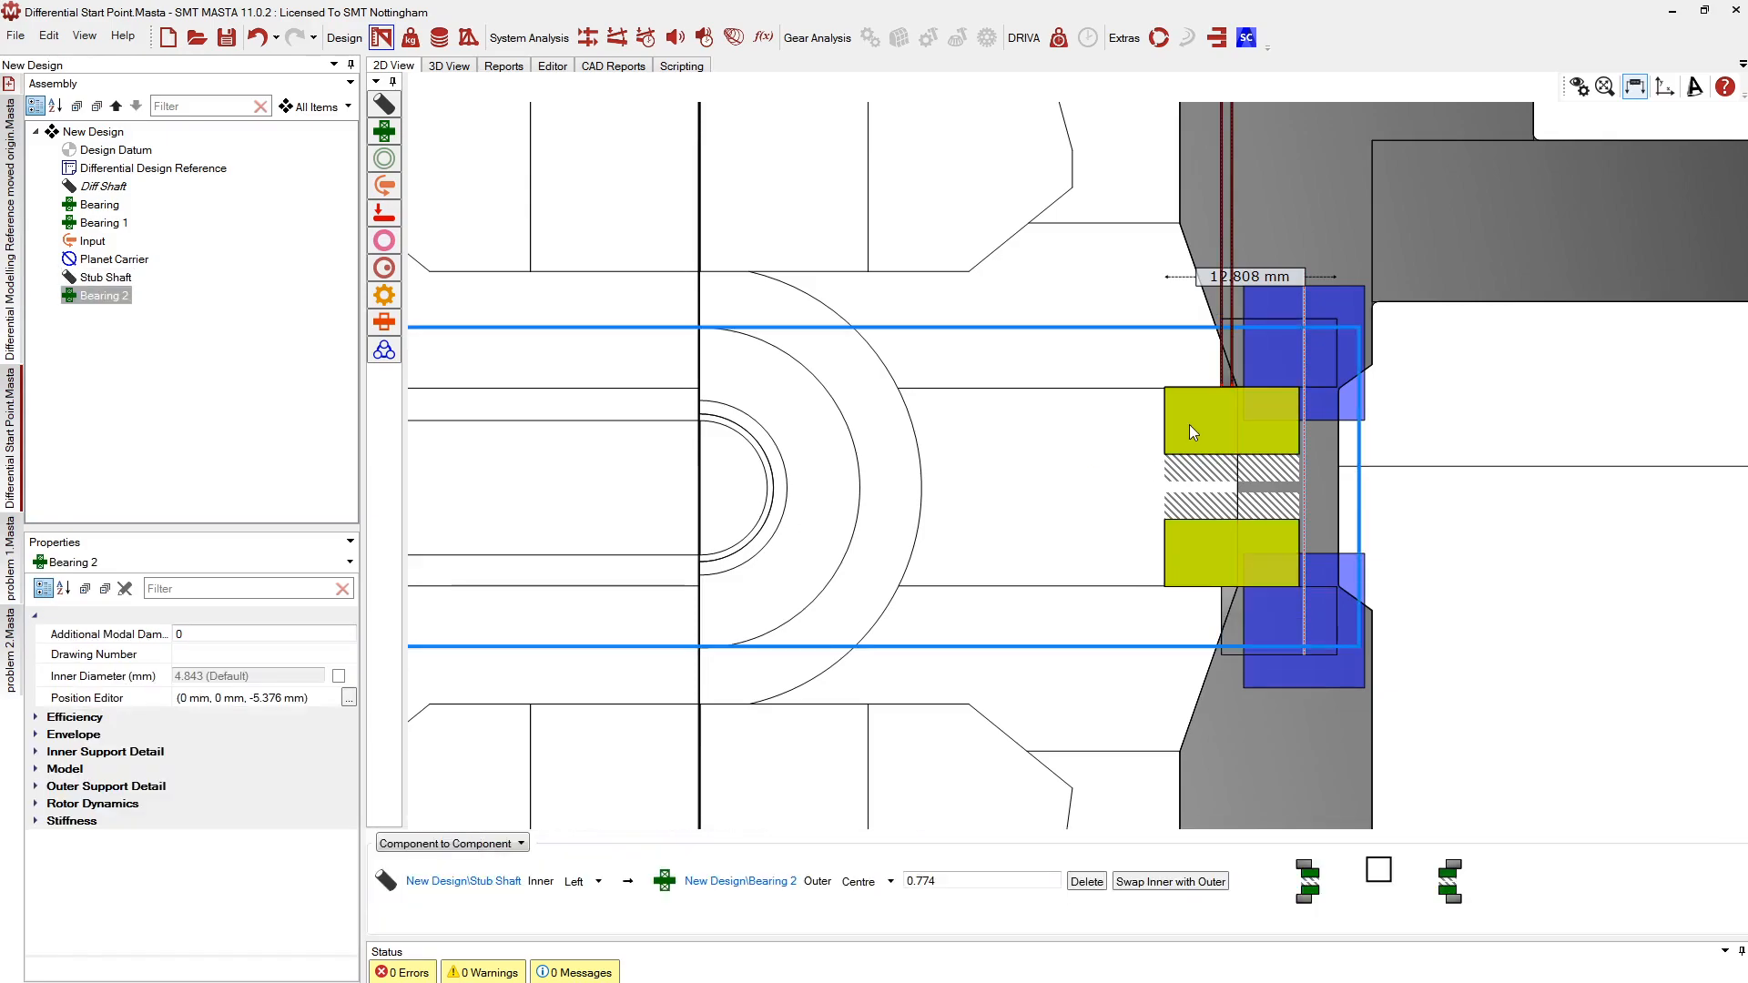
{"action": "left_click_drag", "start_coordinate": [1158, 380], "coordinate": [1215, 401]}
{"action": "left_click", "coordinate": [887, 566]}
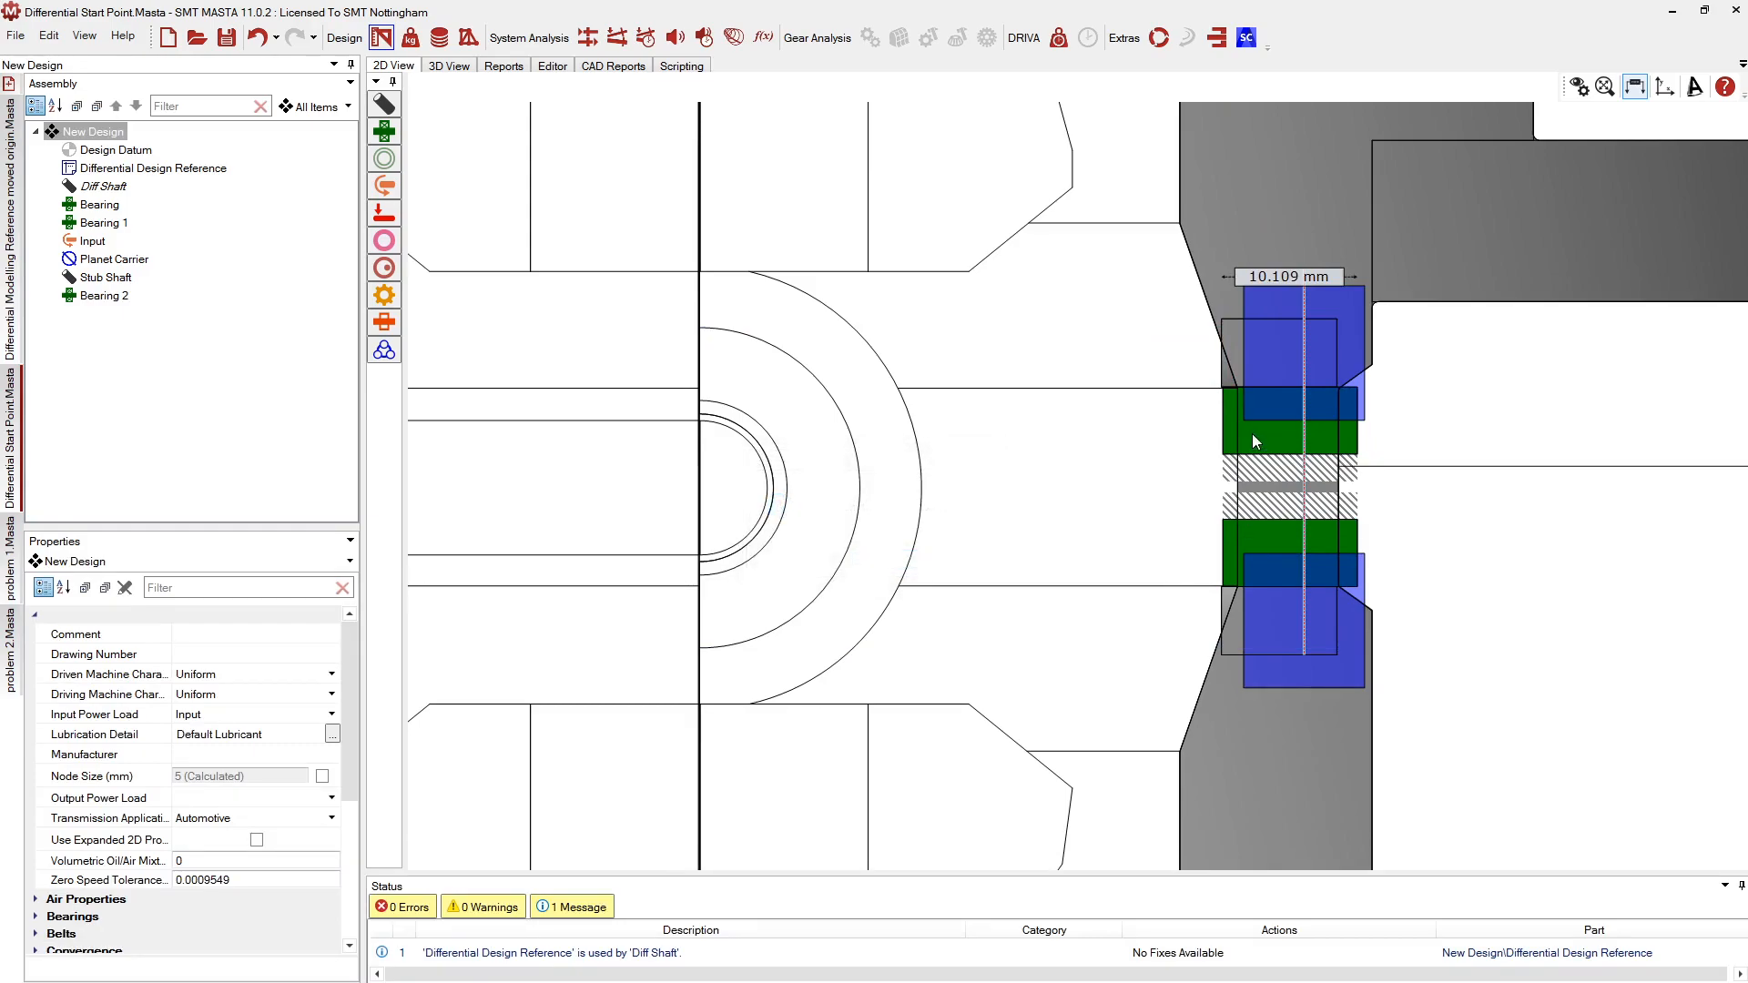
Set Bearing 2's Width [B] to 7 mm, reseat it on the Stub Shaft, then open the reference design
{"action": "left_click", "coordinate": [1226, 437]}
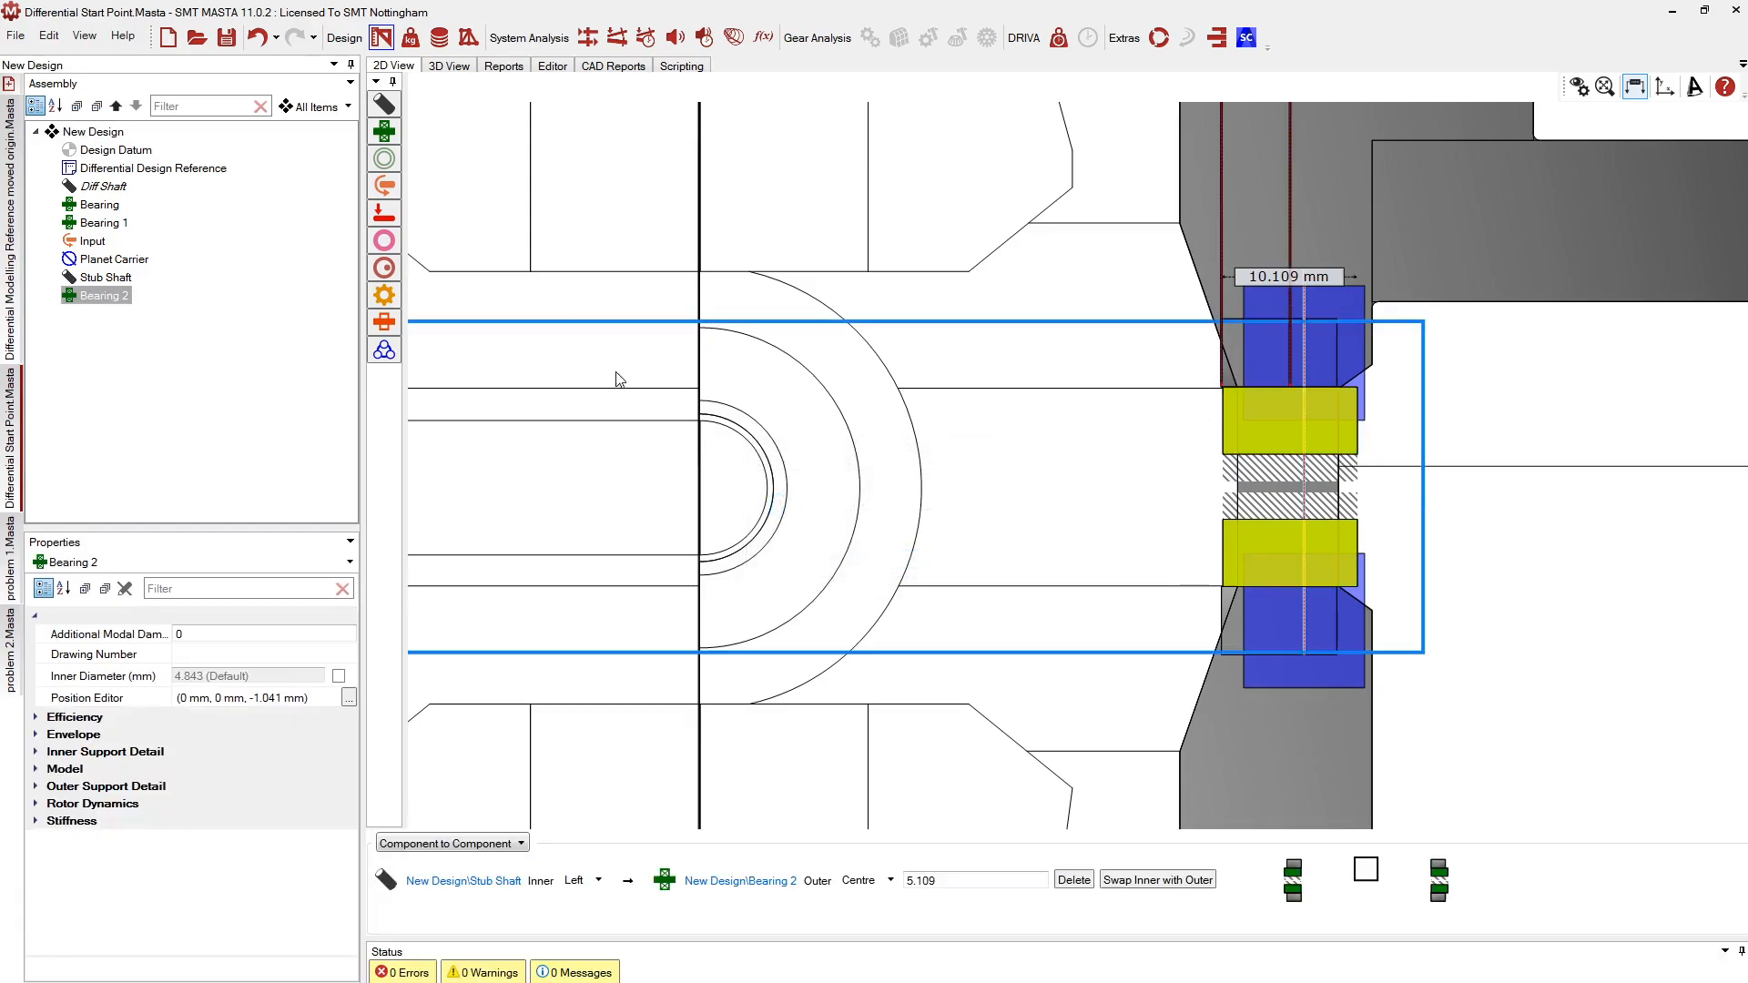
{"action": "double_click", "coordinate": [66, 770]}
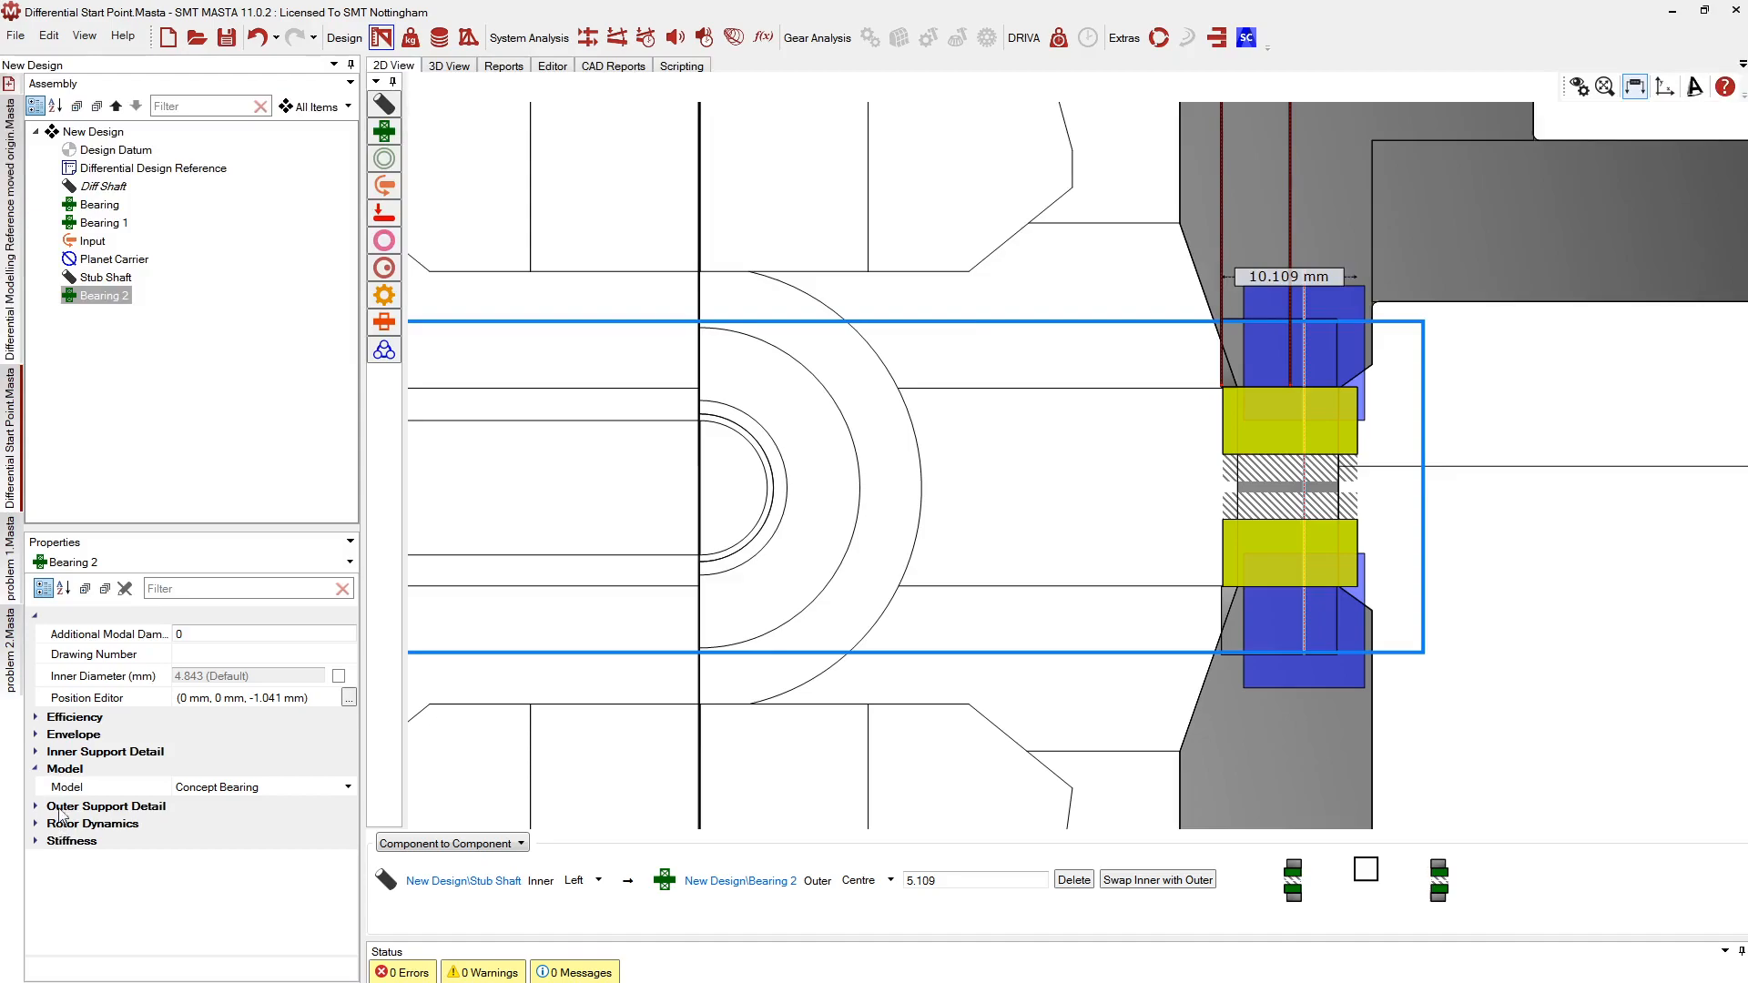
{"action": "double_click", "coordinate": [64, 734]}
{"action": "left_click", "coordinate": [226, 750]}
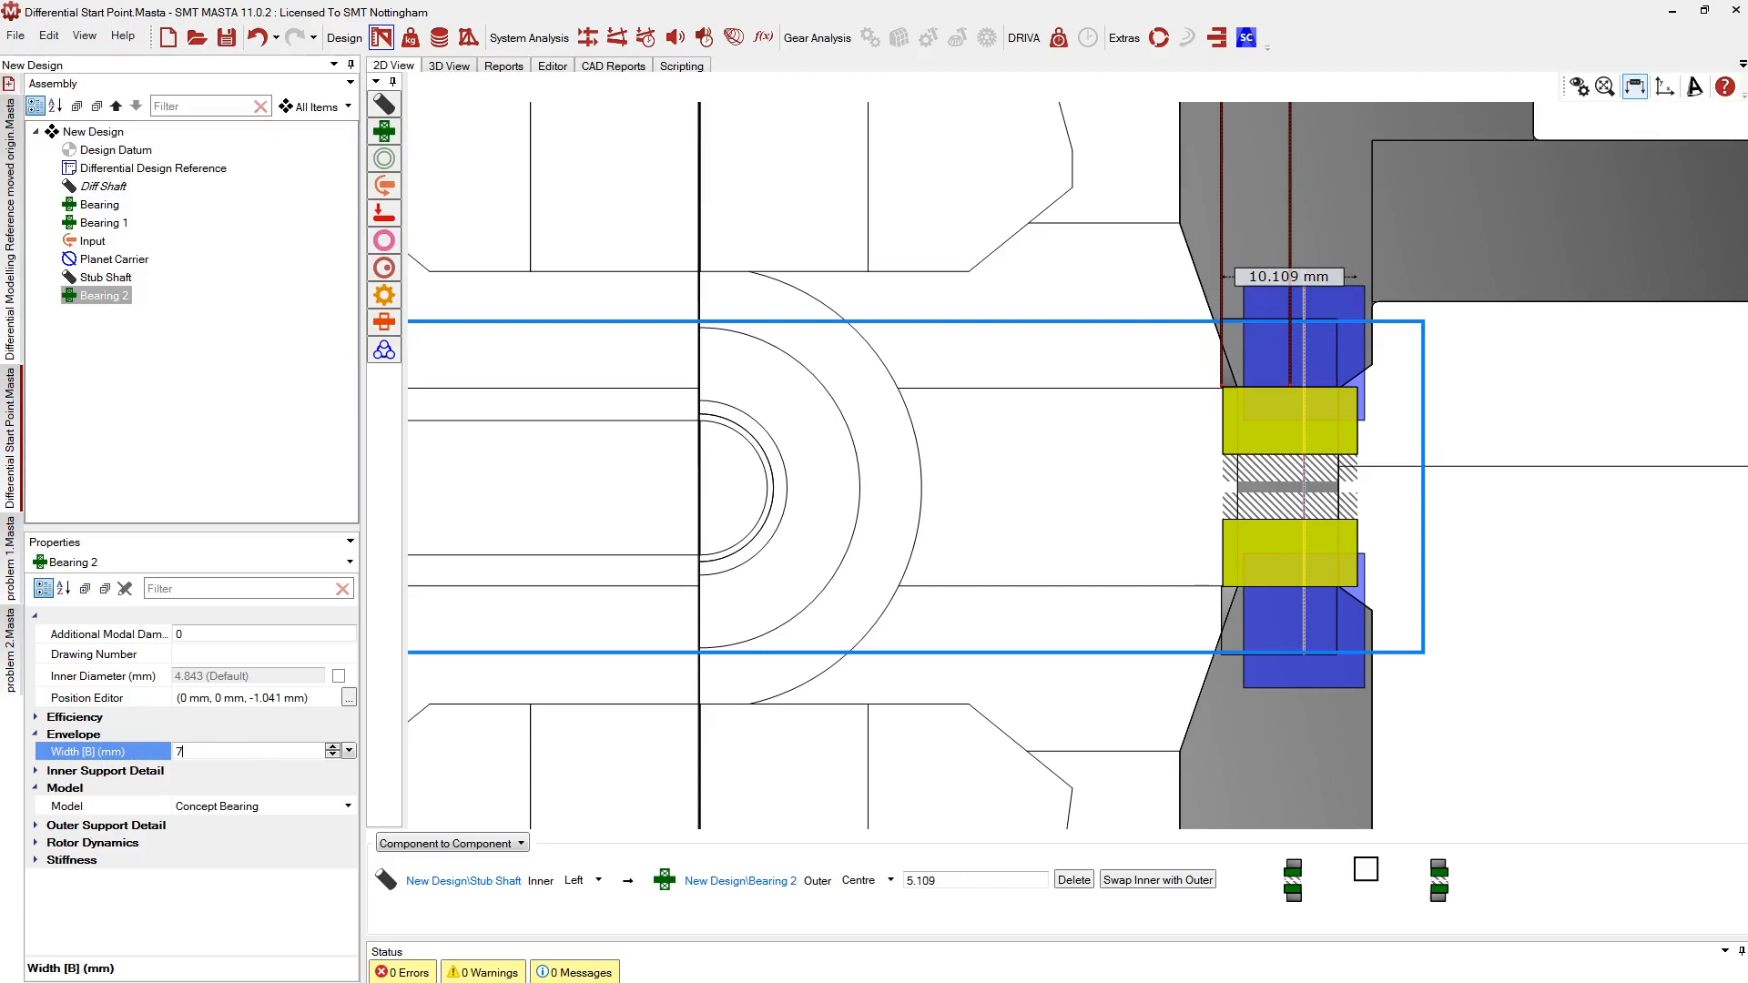
{"action": "key", "text": "Return"}
{"action": "left_click", "coordinate": [1257, 429]}
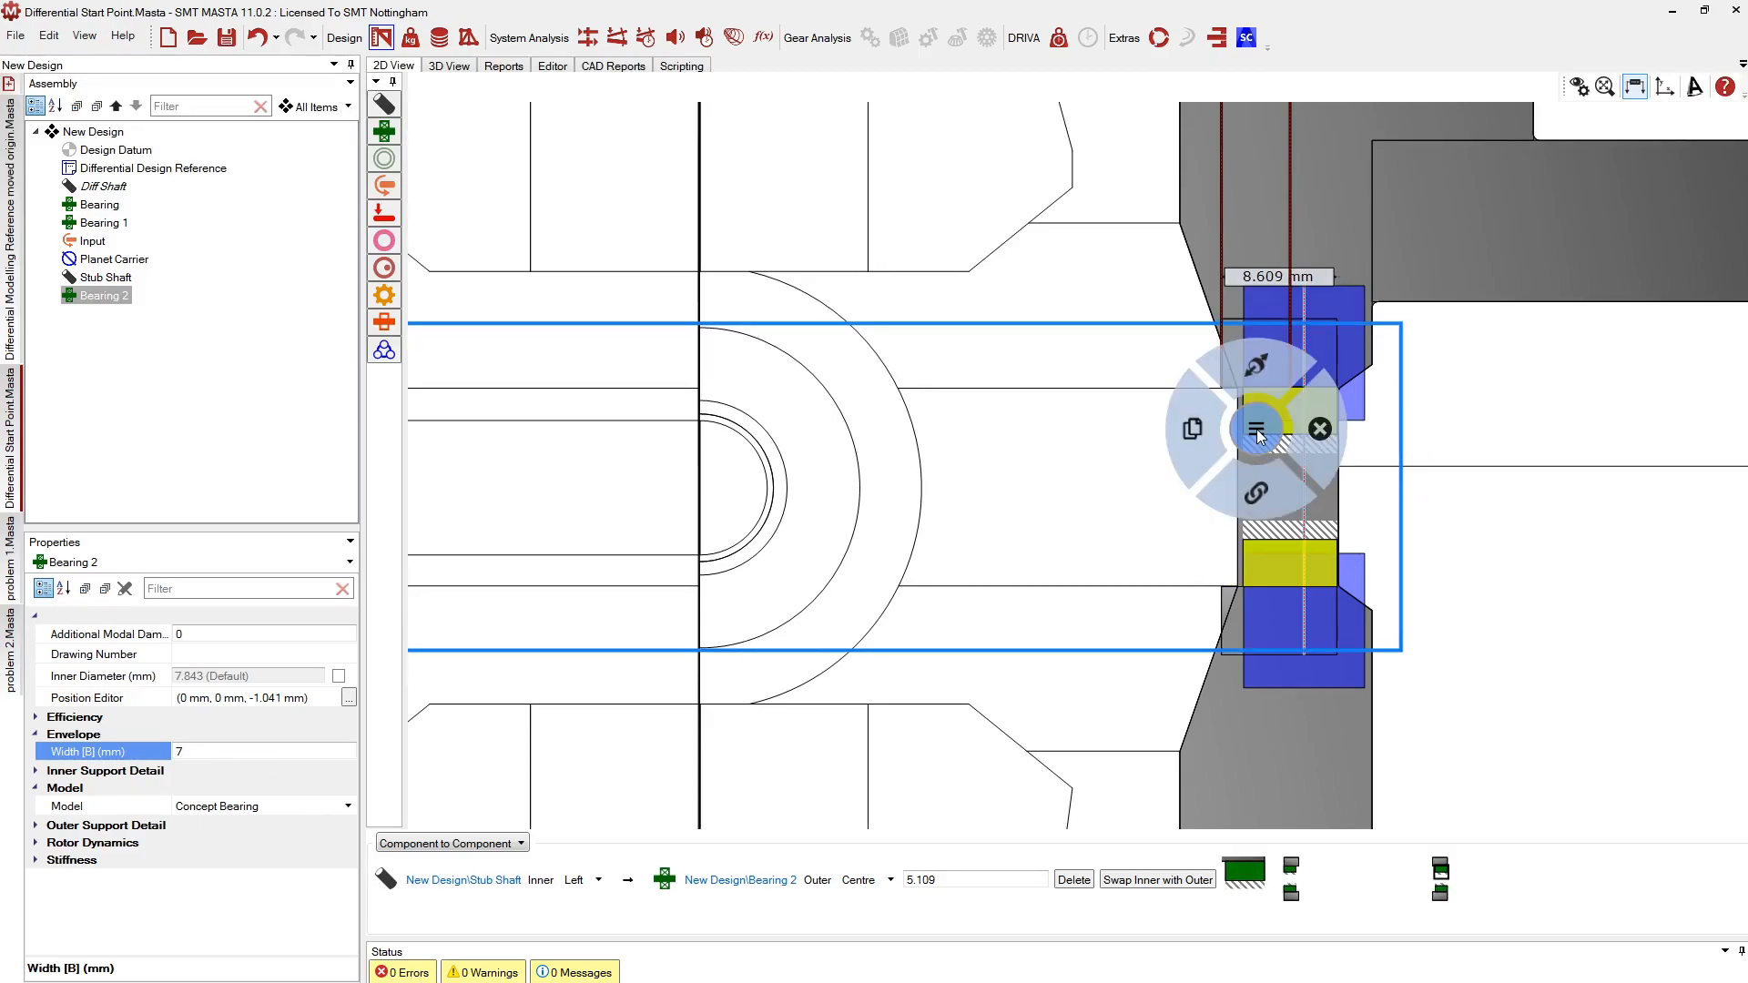
{"action": "left_click", "coordinate": [1248, 368]}
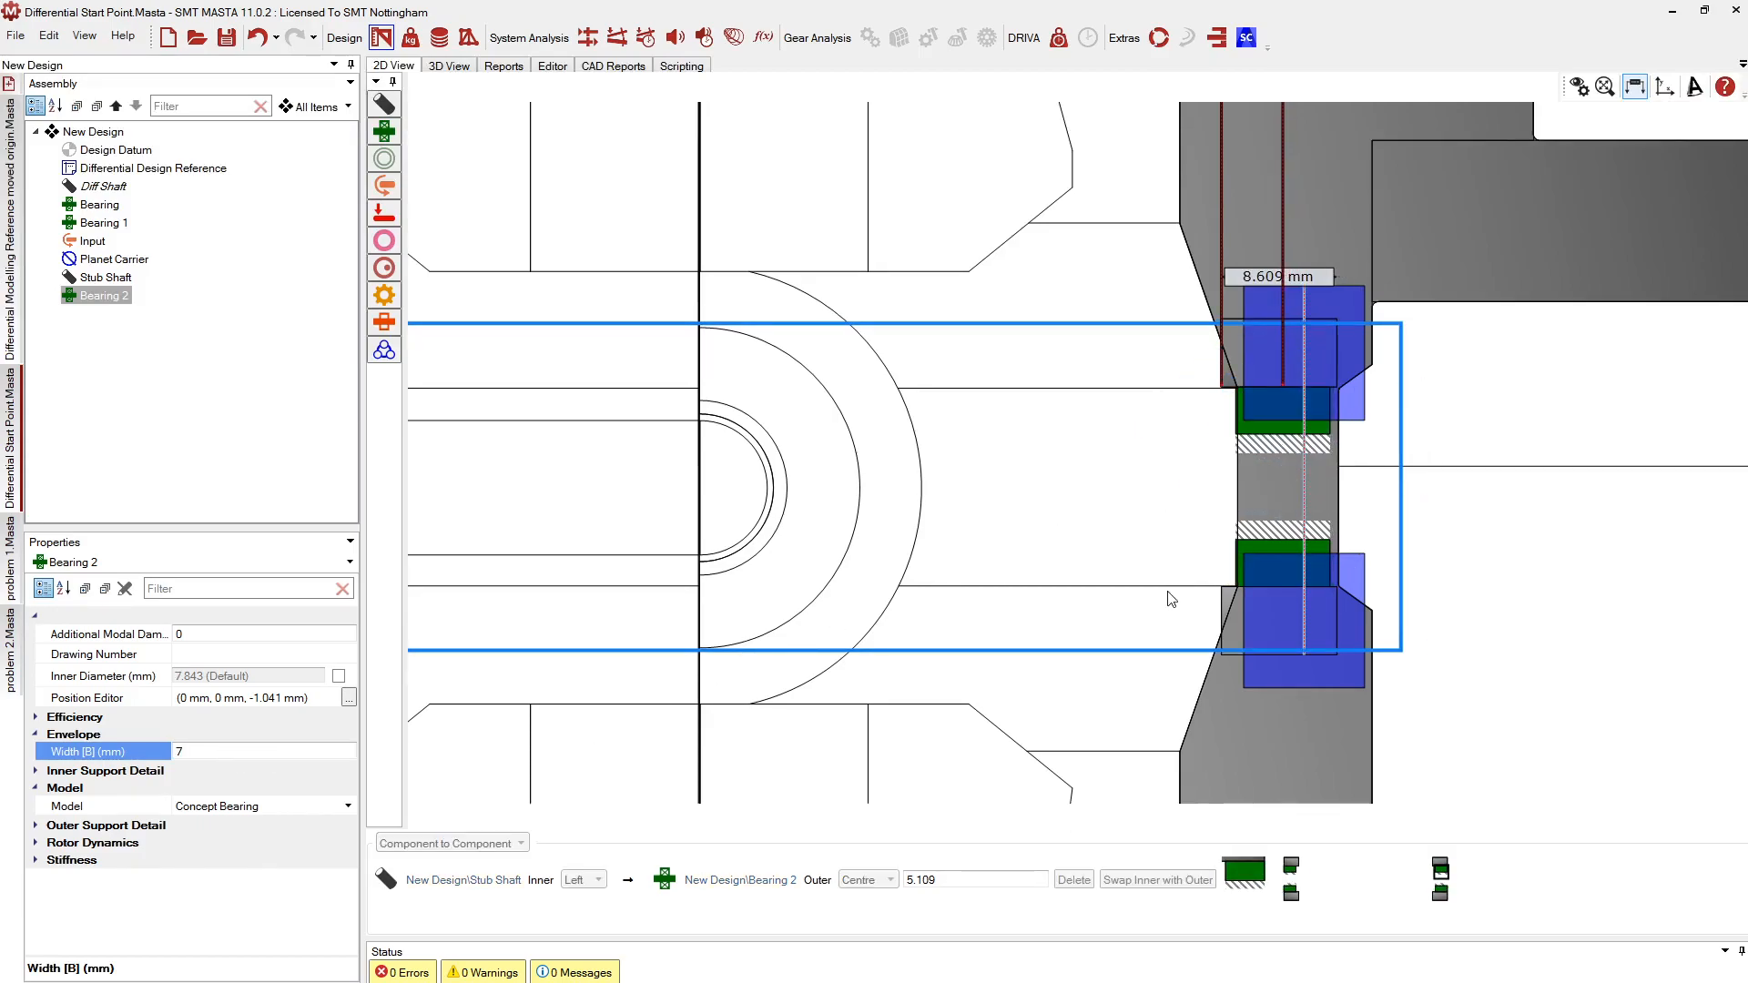
{"action": "left_click", "coordinate": [1229, 383]}
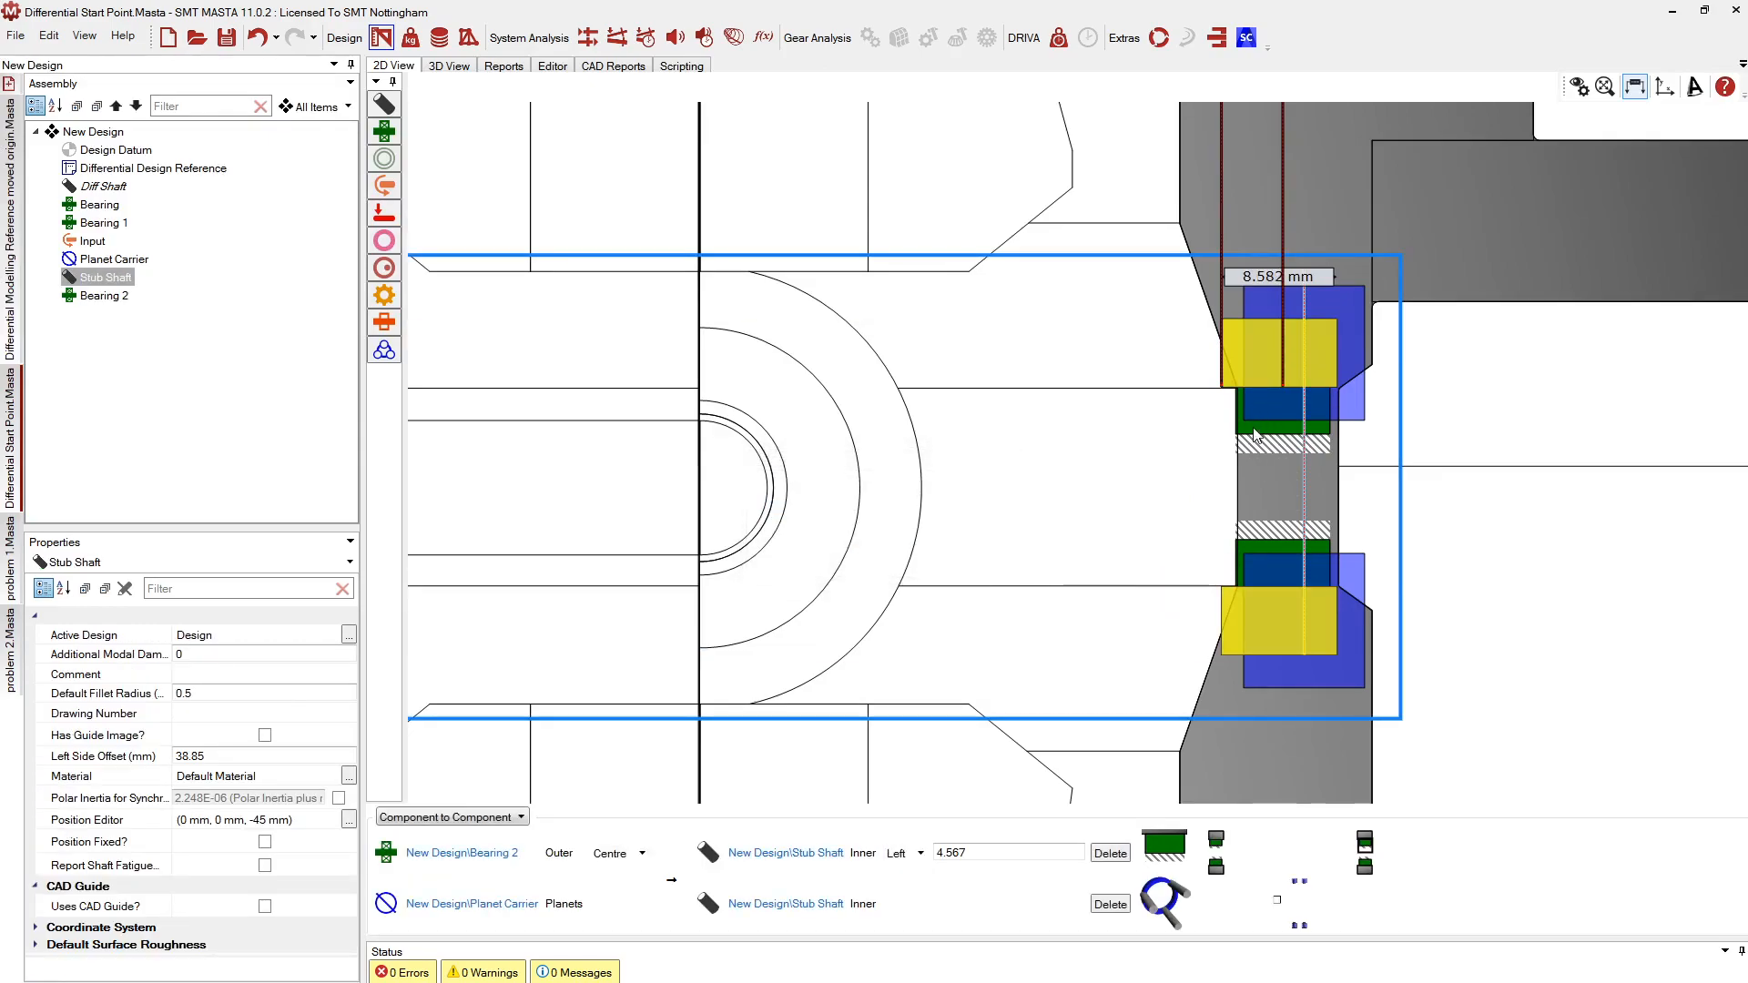
{"action": "left_click", "coordinate": [1253, 429]}
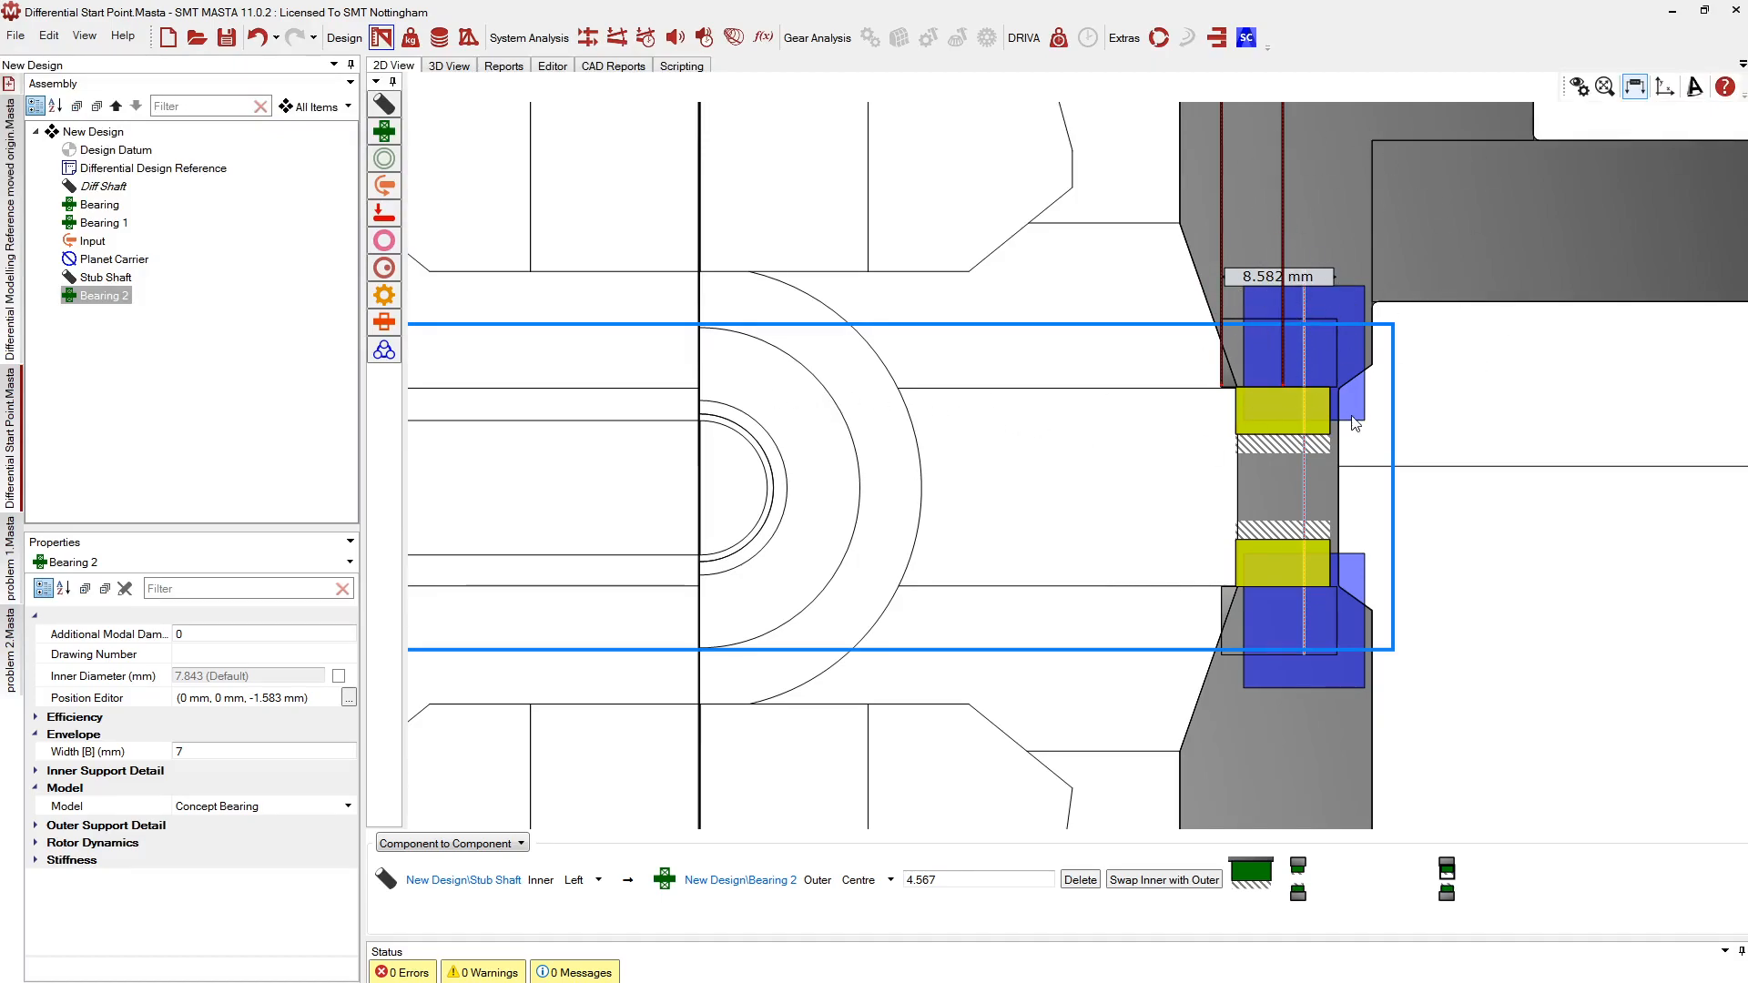
{"action": "left_click", "coordinate": [11, 273]}
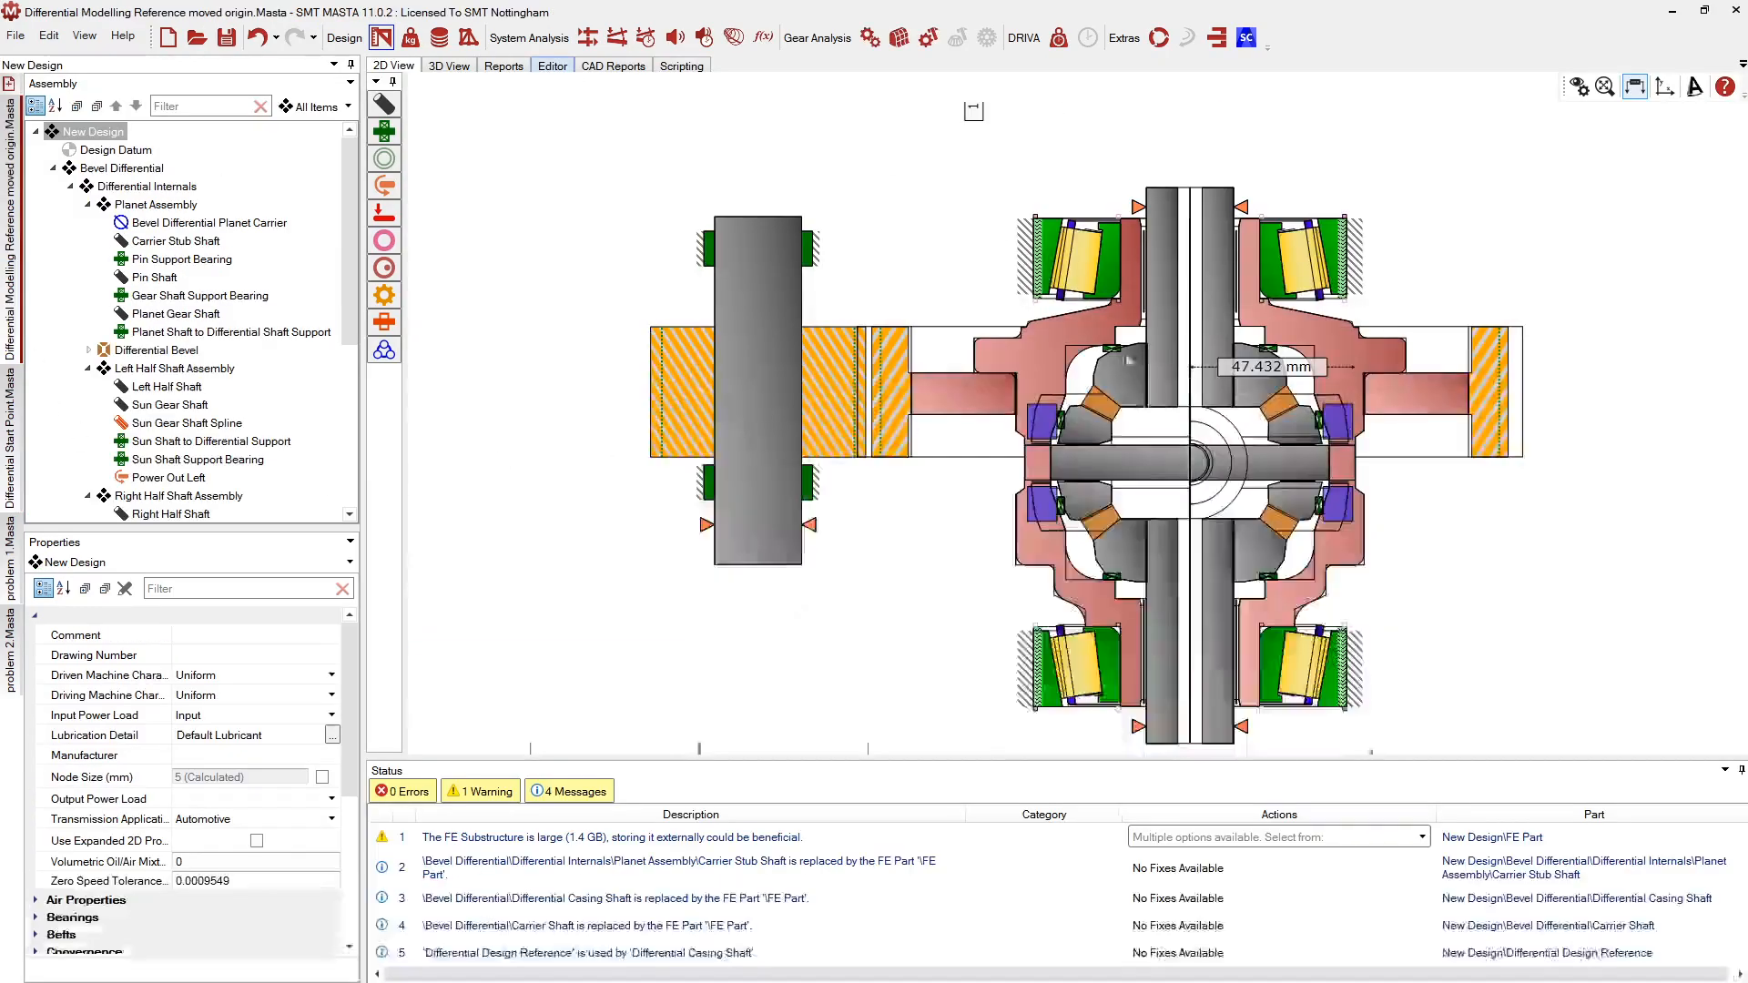
Examine the reference model's casing hole in 3D, then go back to the Differential Start Point design
{"action": "left_click", "coordinate": [463, 68]}
{"action": "middle_click_drag", "start_coordinate": [1290, 489], "coordinate": [746, 334]}
{"action": "scroll", "coordinate": [1138, 361], "scroll_direction": "up", "scroll_amount": 8}
{"action": "middle_click_drag", "start_coordinate": [1138, 358], "coordinate": [882, 341]}
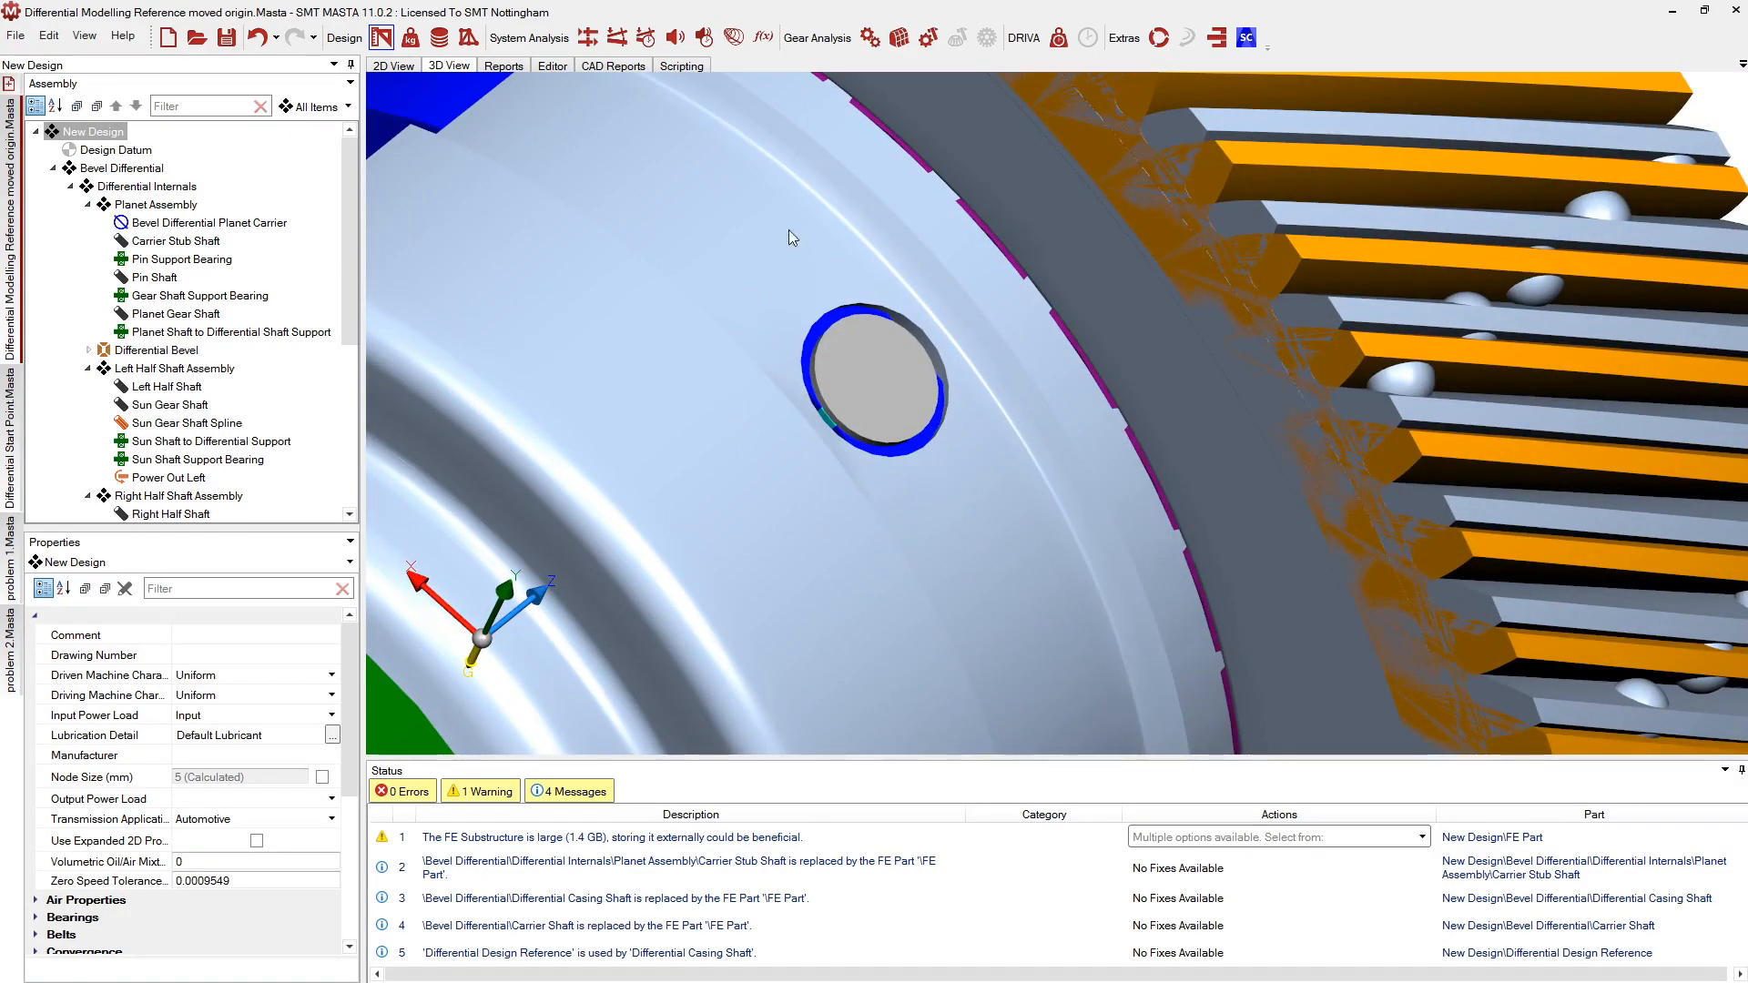
{"action": "scroll", "coordinate": [834, 346], "scroll_direction": "down", "scroll_amount": 4}
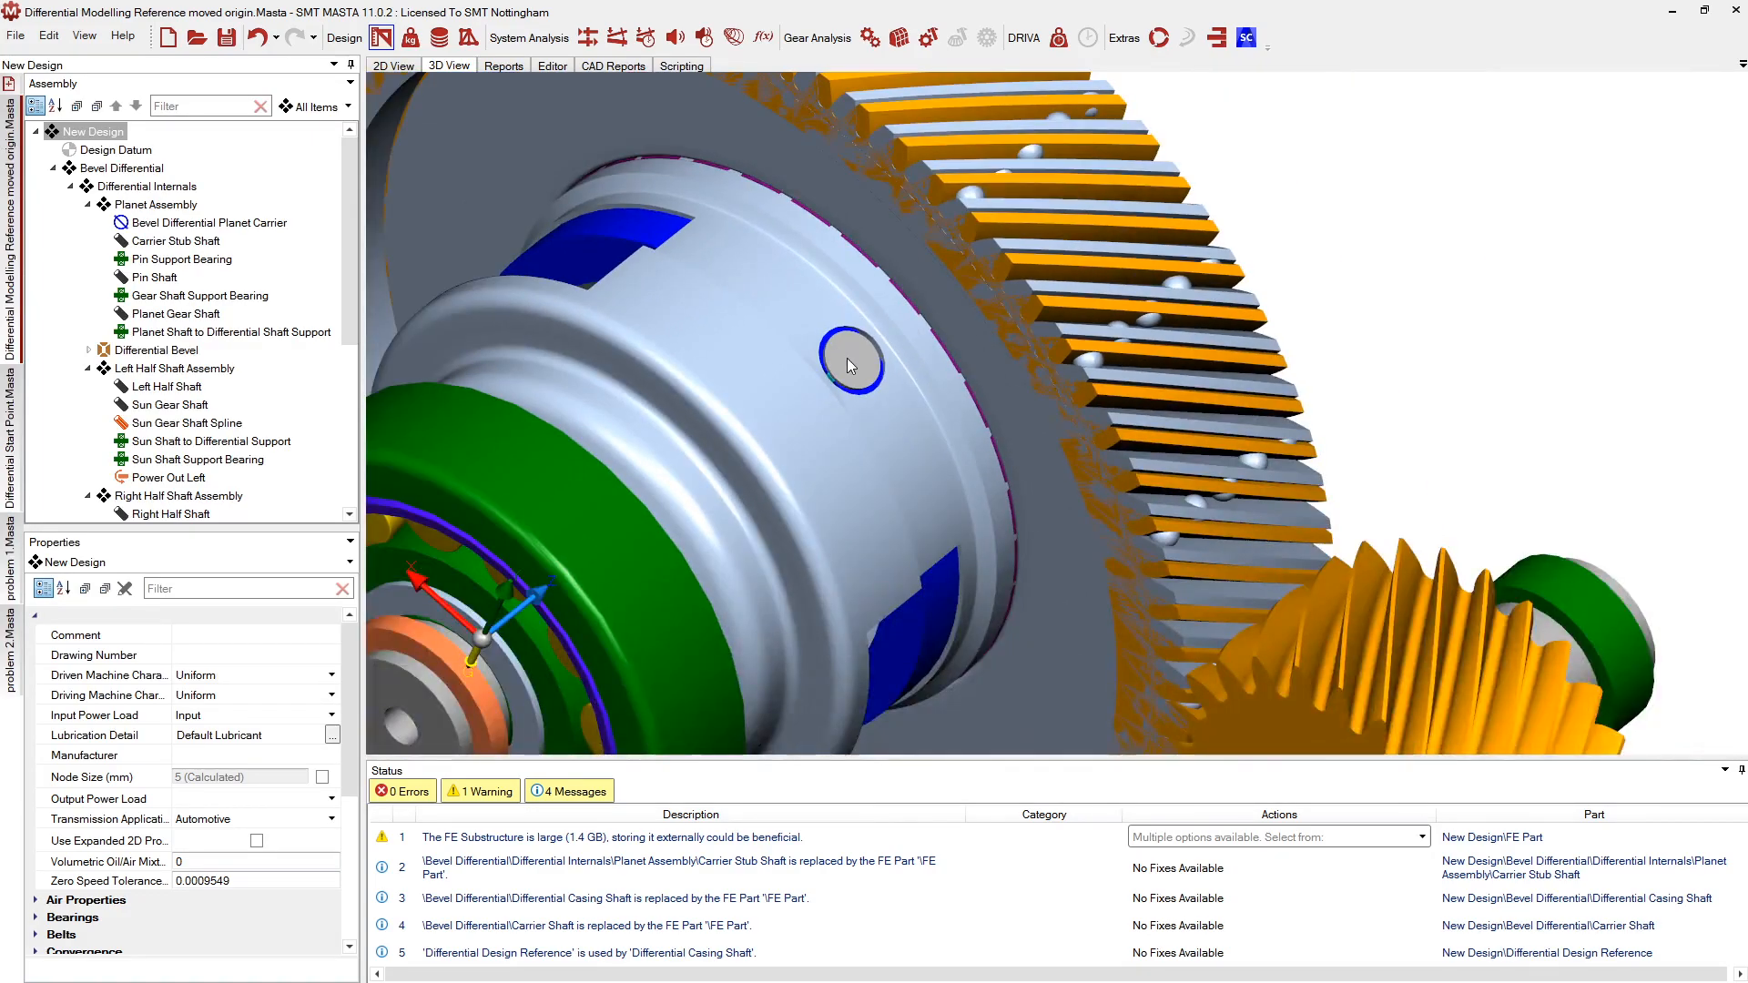
{"action": "left_click", "coordinate": [393, 65]}
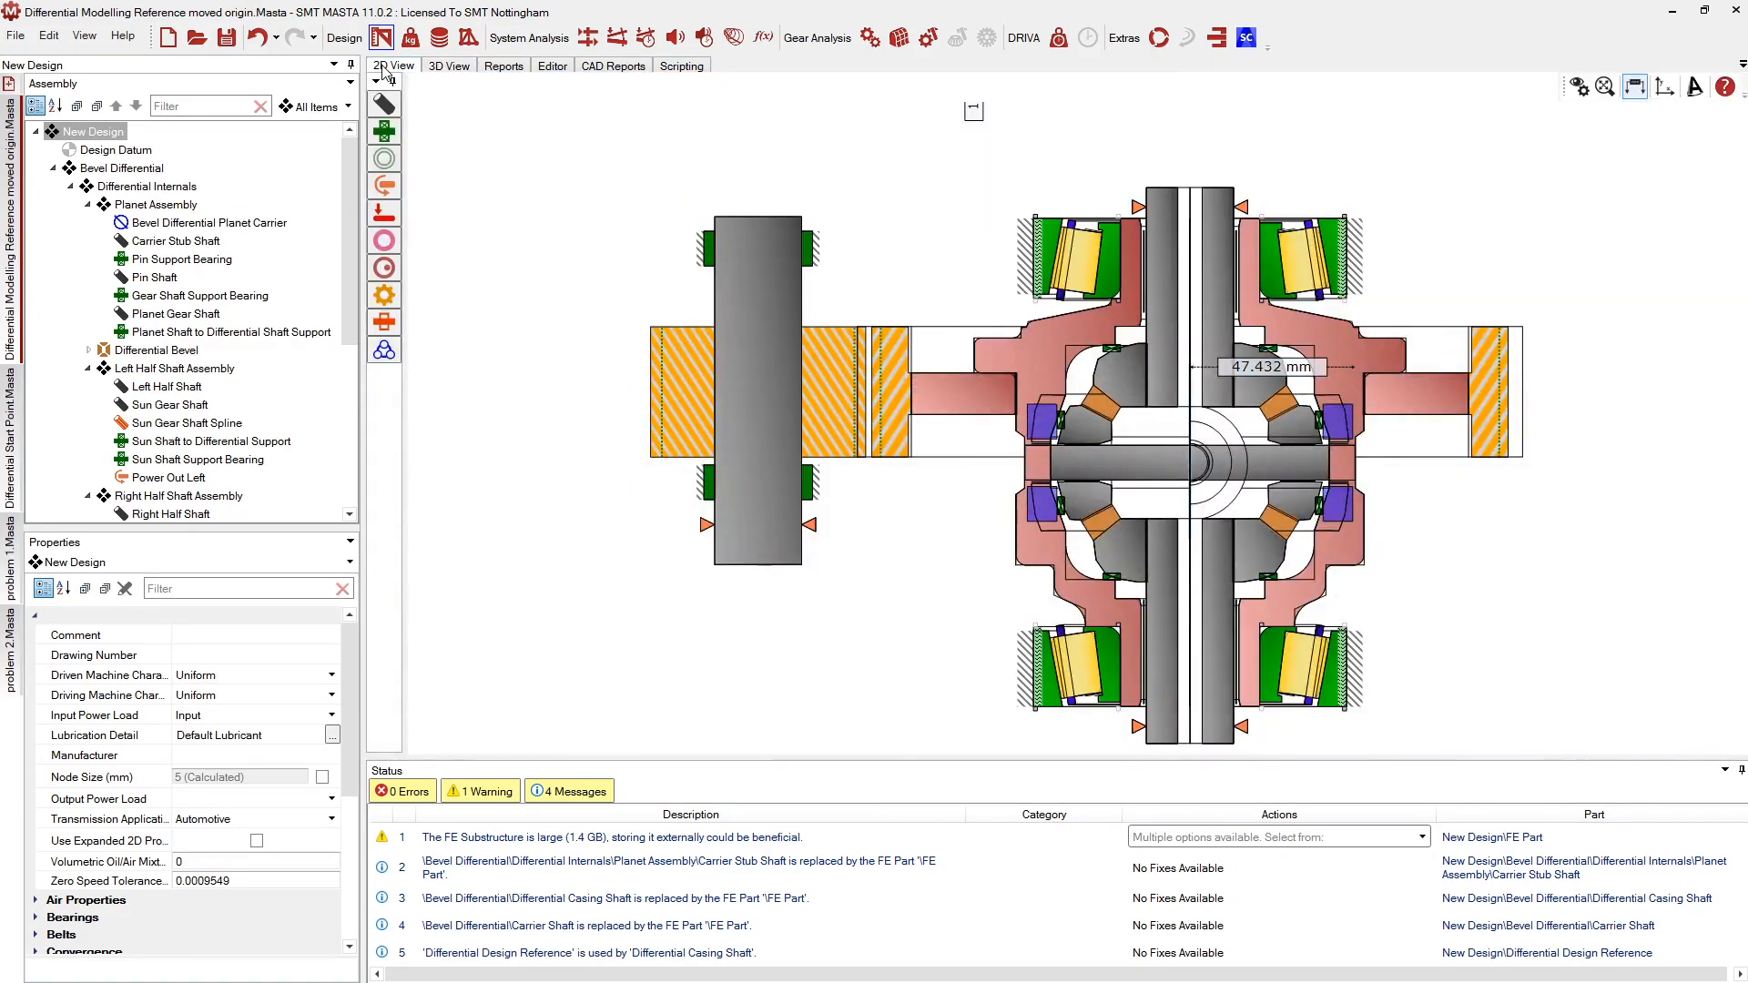
{"action": "left_click", "coordinate": [12, 428]}
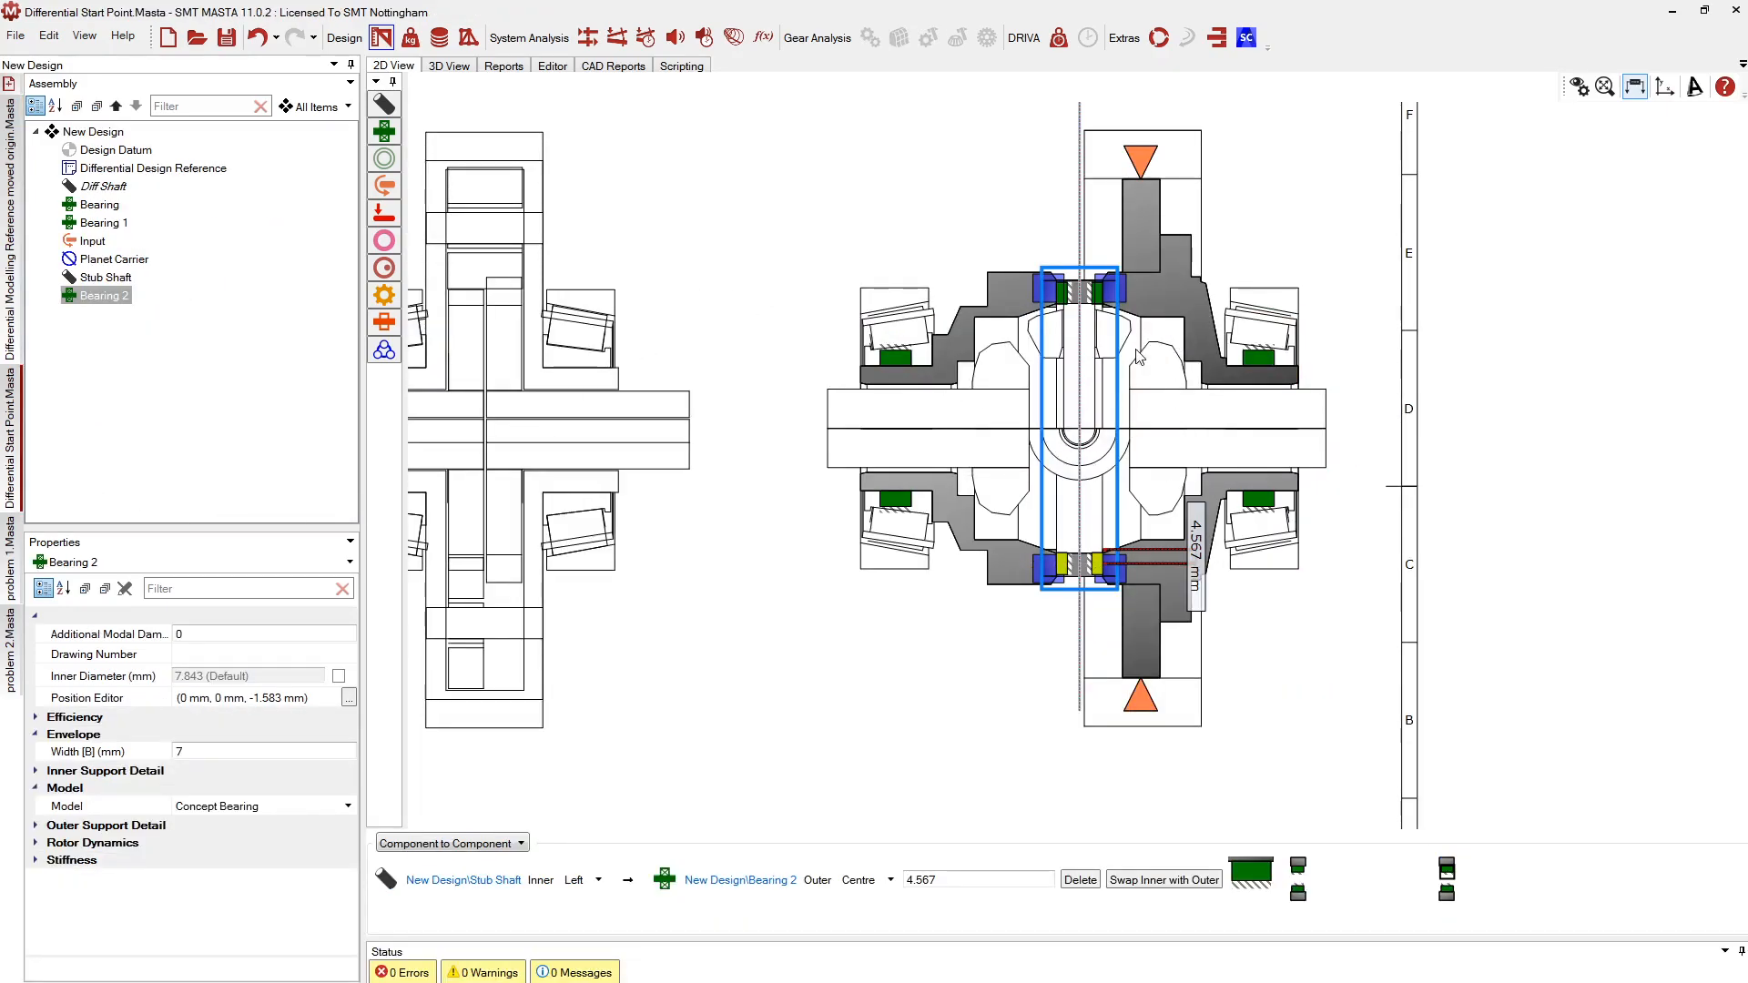
Create a shaft named 'Pin Shaft' from Bearing 2 and slide it left along the axis
{"action": "scroll", "coordinate": [1138, 357], "scroll_direction": "up", "scroll_amount": 2}
{"action": "left_click", "coordinate": [1579, 89]}
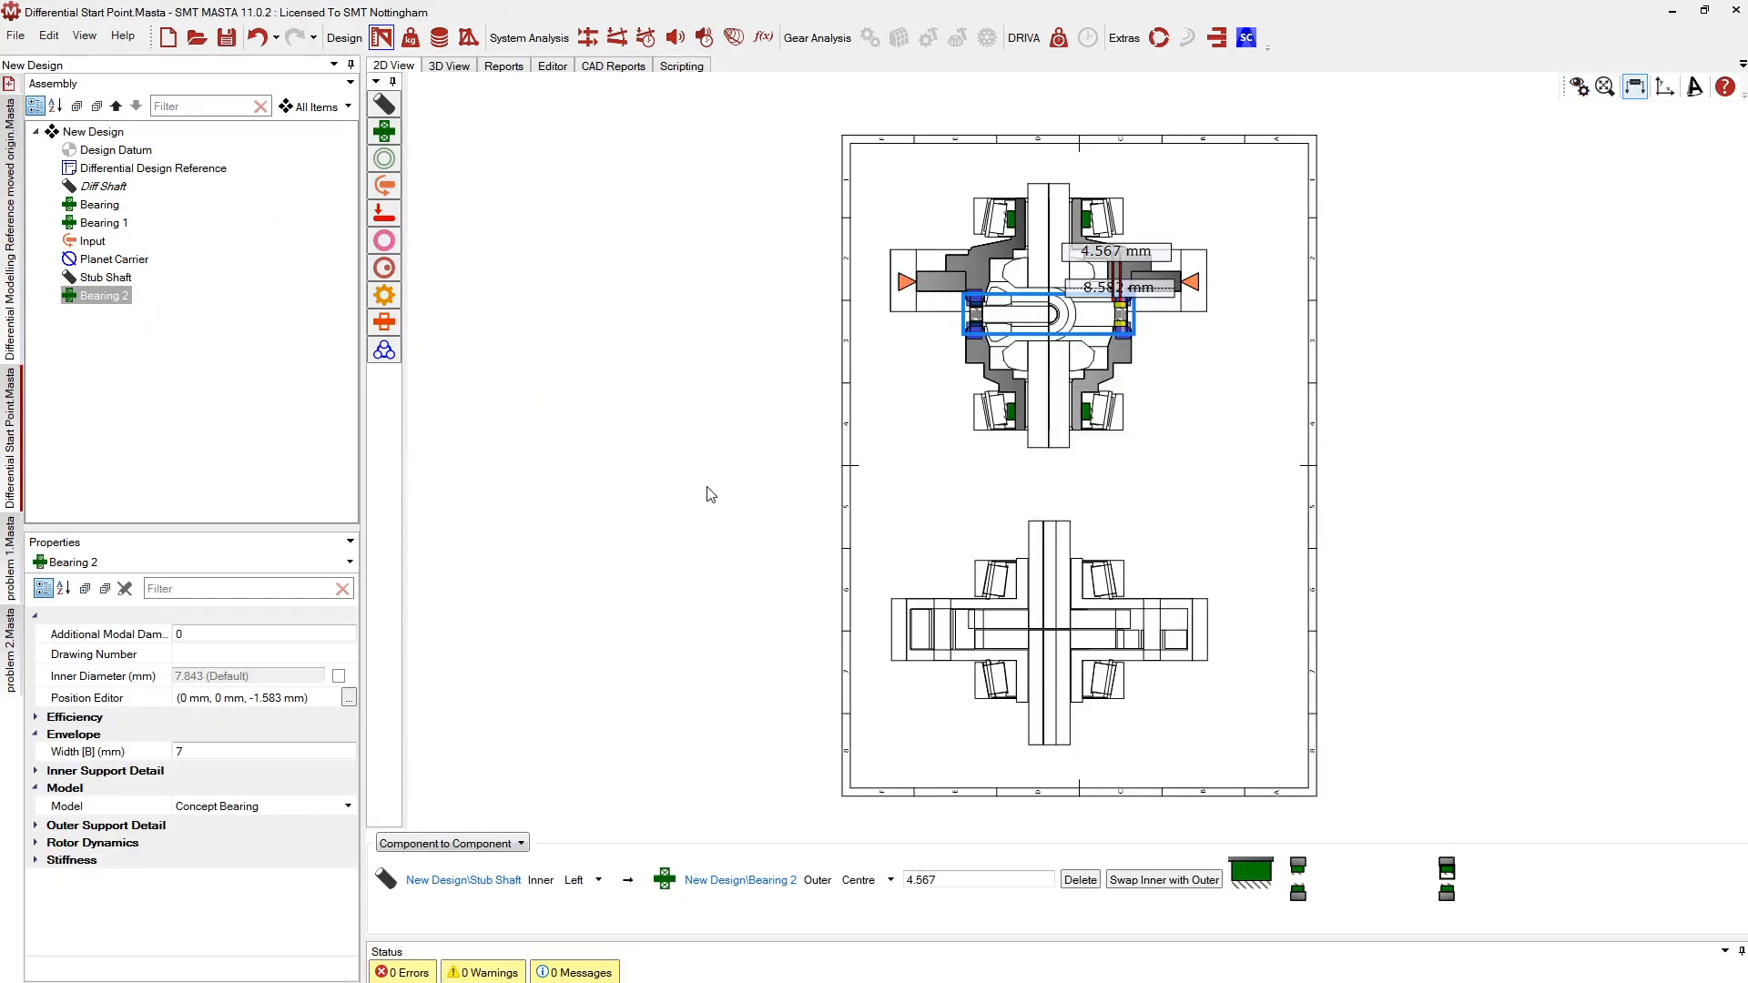
{"action": "scroll", "coordinate": [1143, 273], "scroll_direction": "up", "scroll_amount": 5}
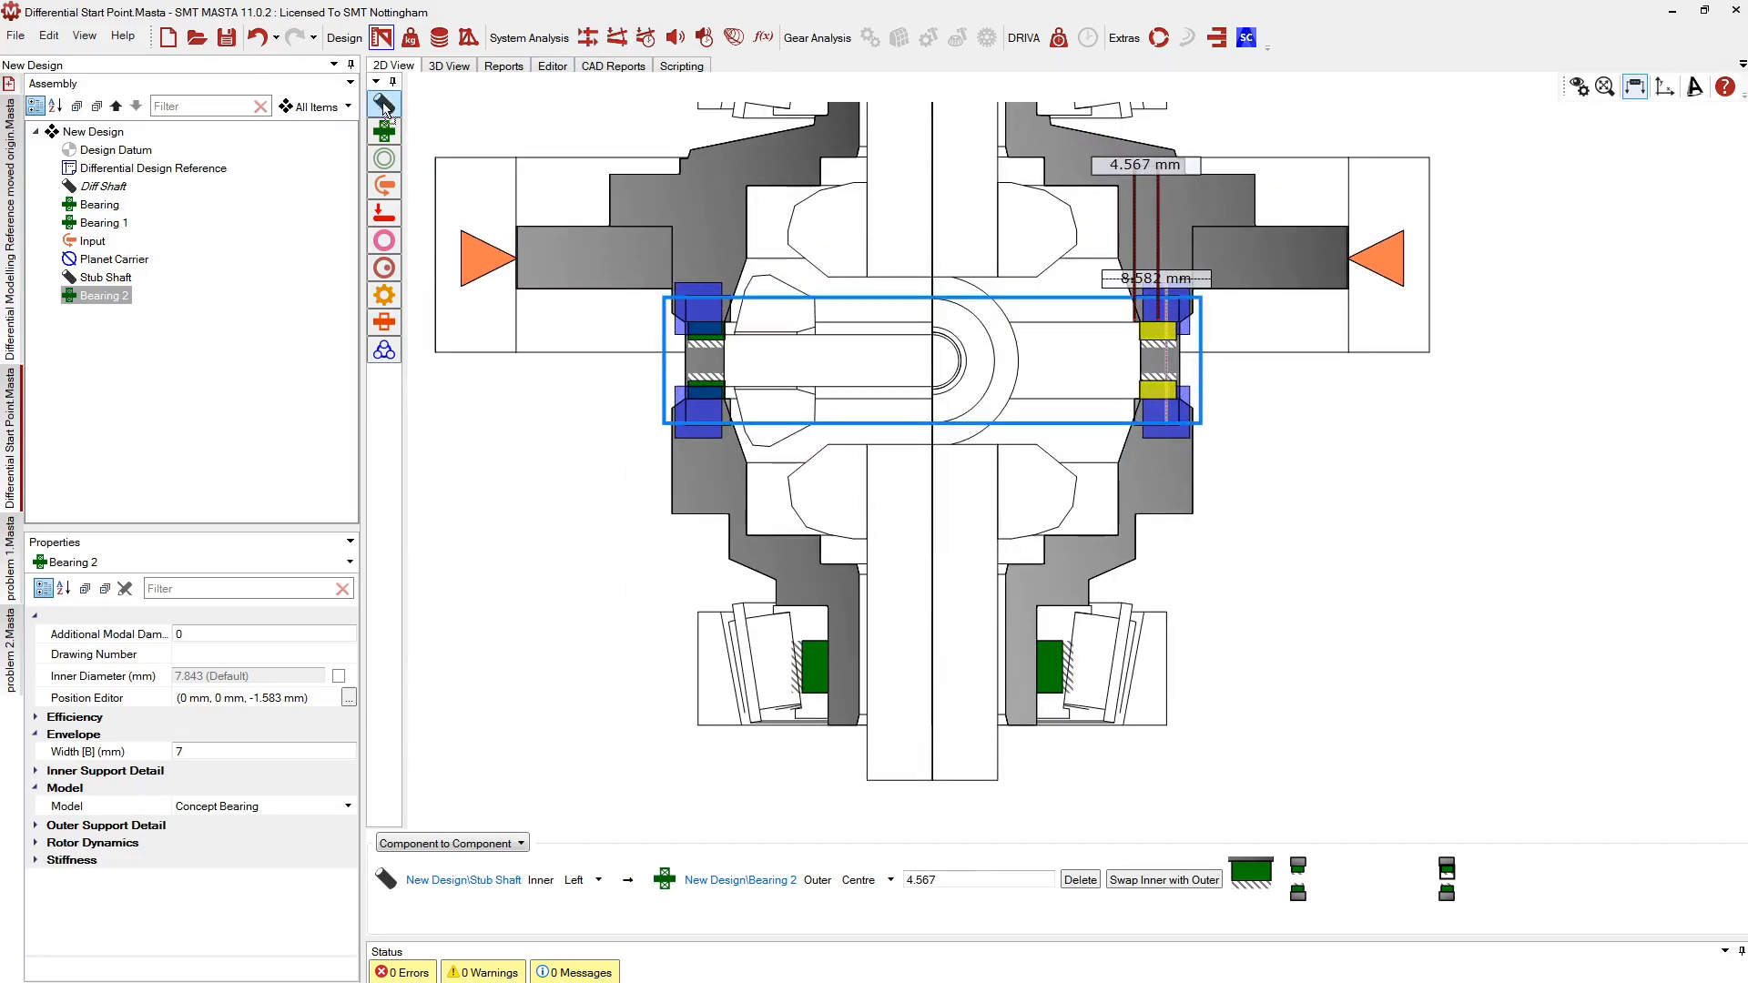
{"action": "left_click", "coordinate": [1155, 348]}
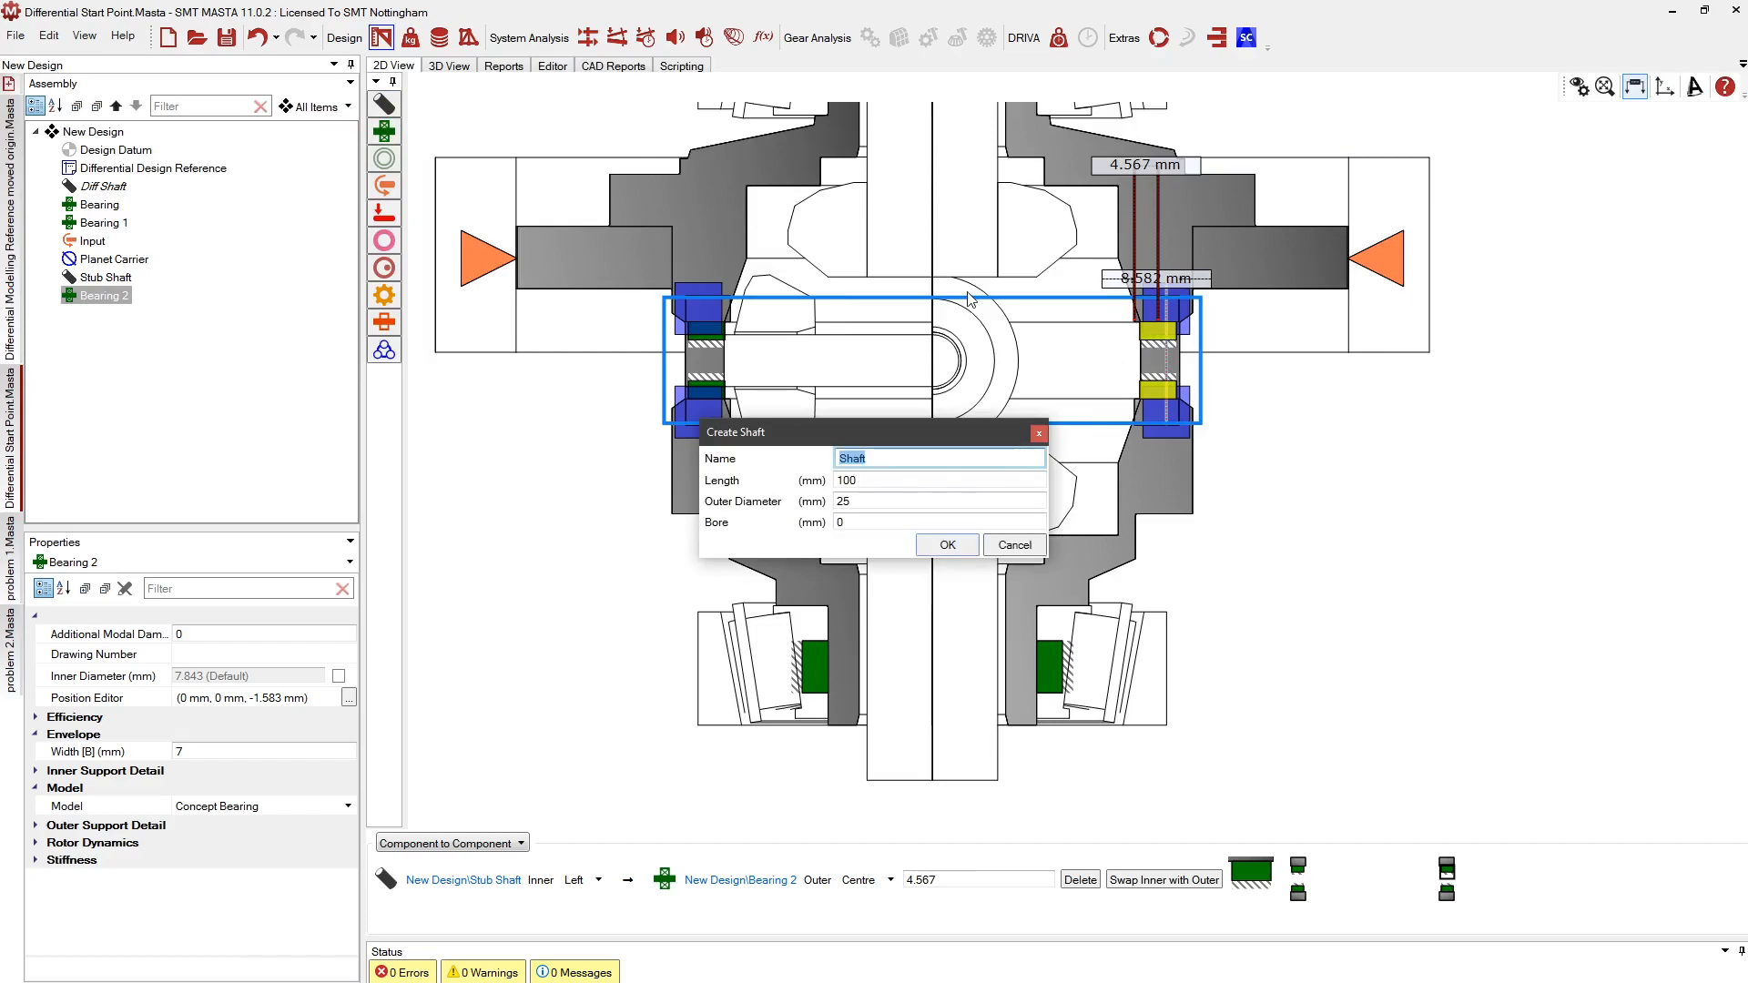
{"action": "type", "text": "Pin Shaft"}
{"action": "key", "text": "Return"}
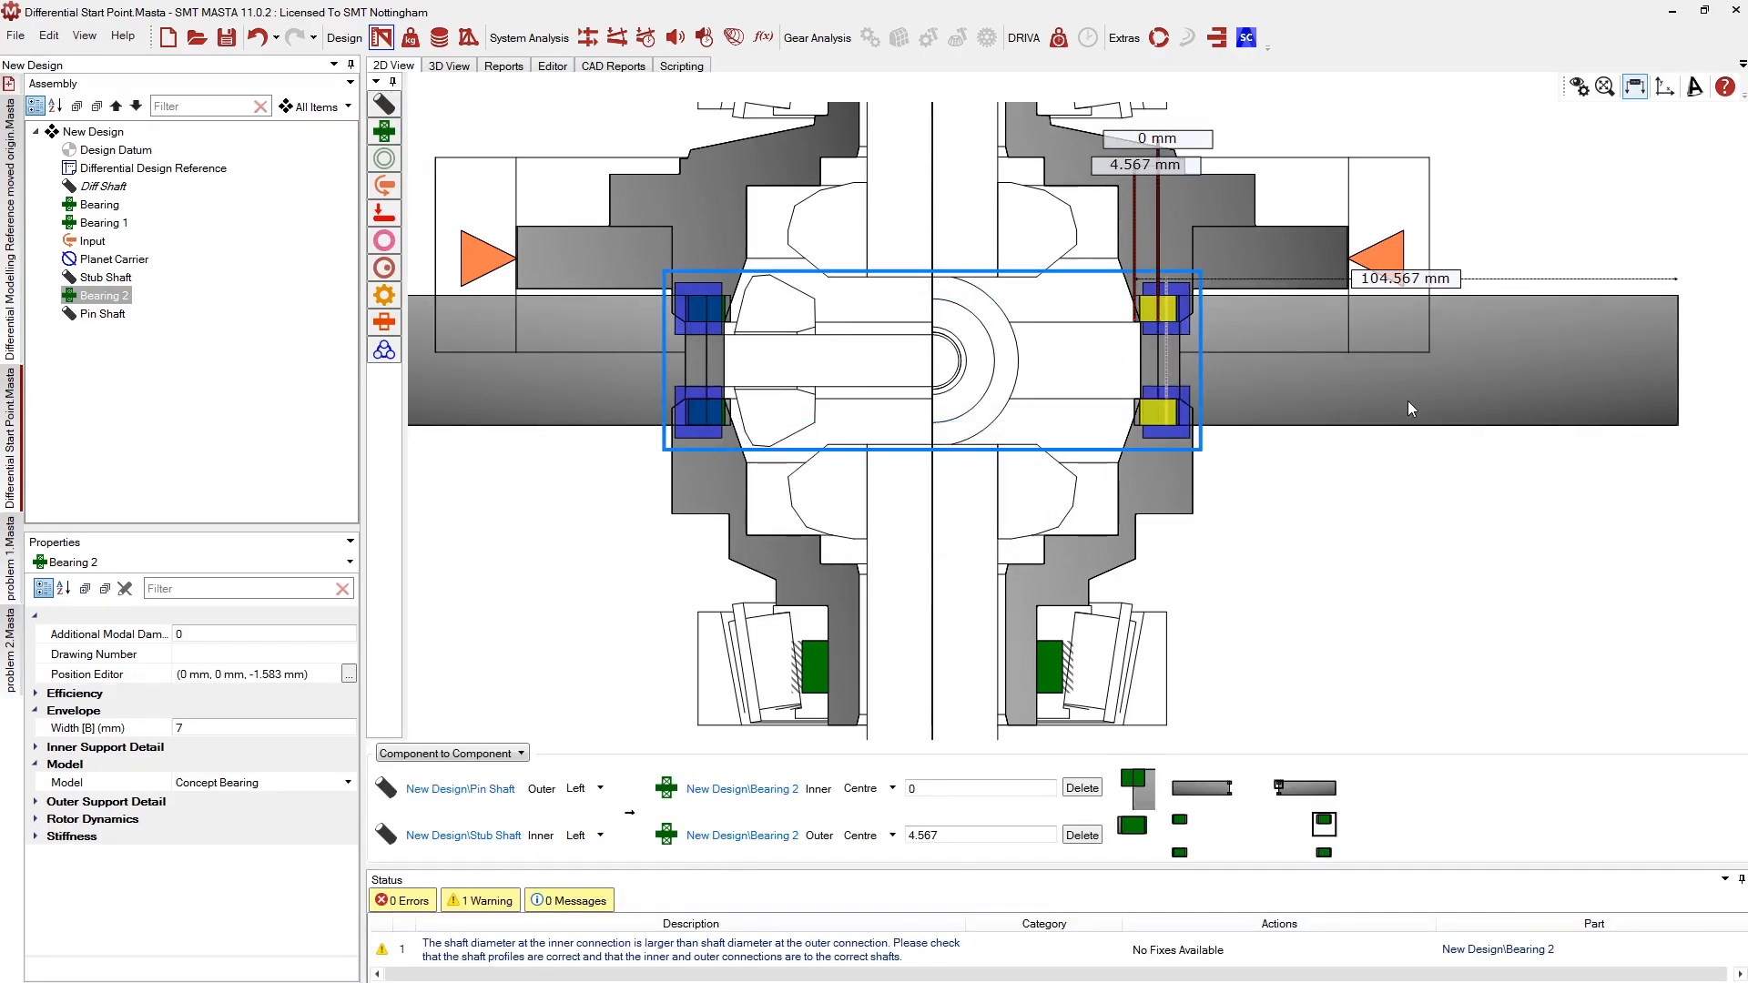
{"action": "left_click", "coordinate": [1407, 402]}
{"action": "left_click_drag", "start_coordinate": [1388, 370], "coordinate": [1125, 371]}
{"action": "left_click", "coordinate": [896, 563]}
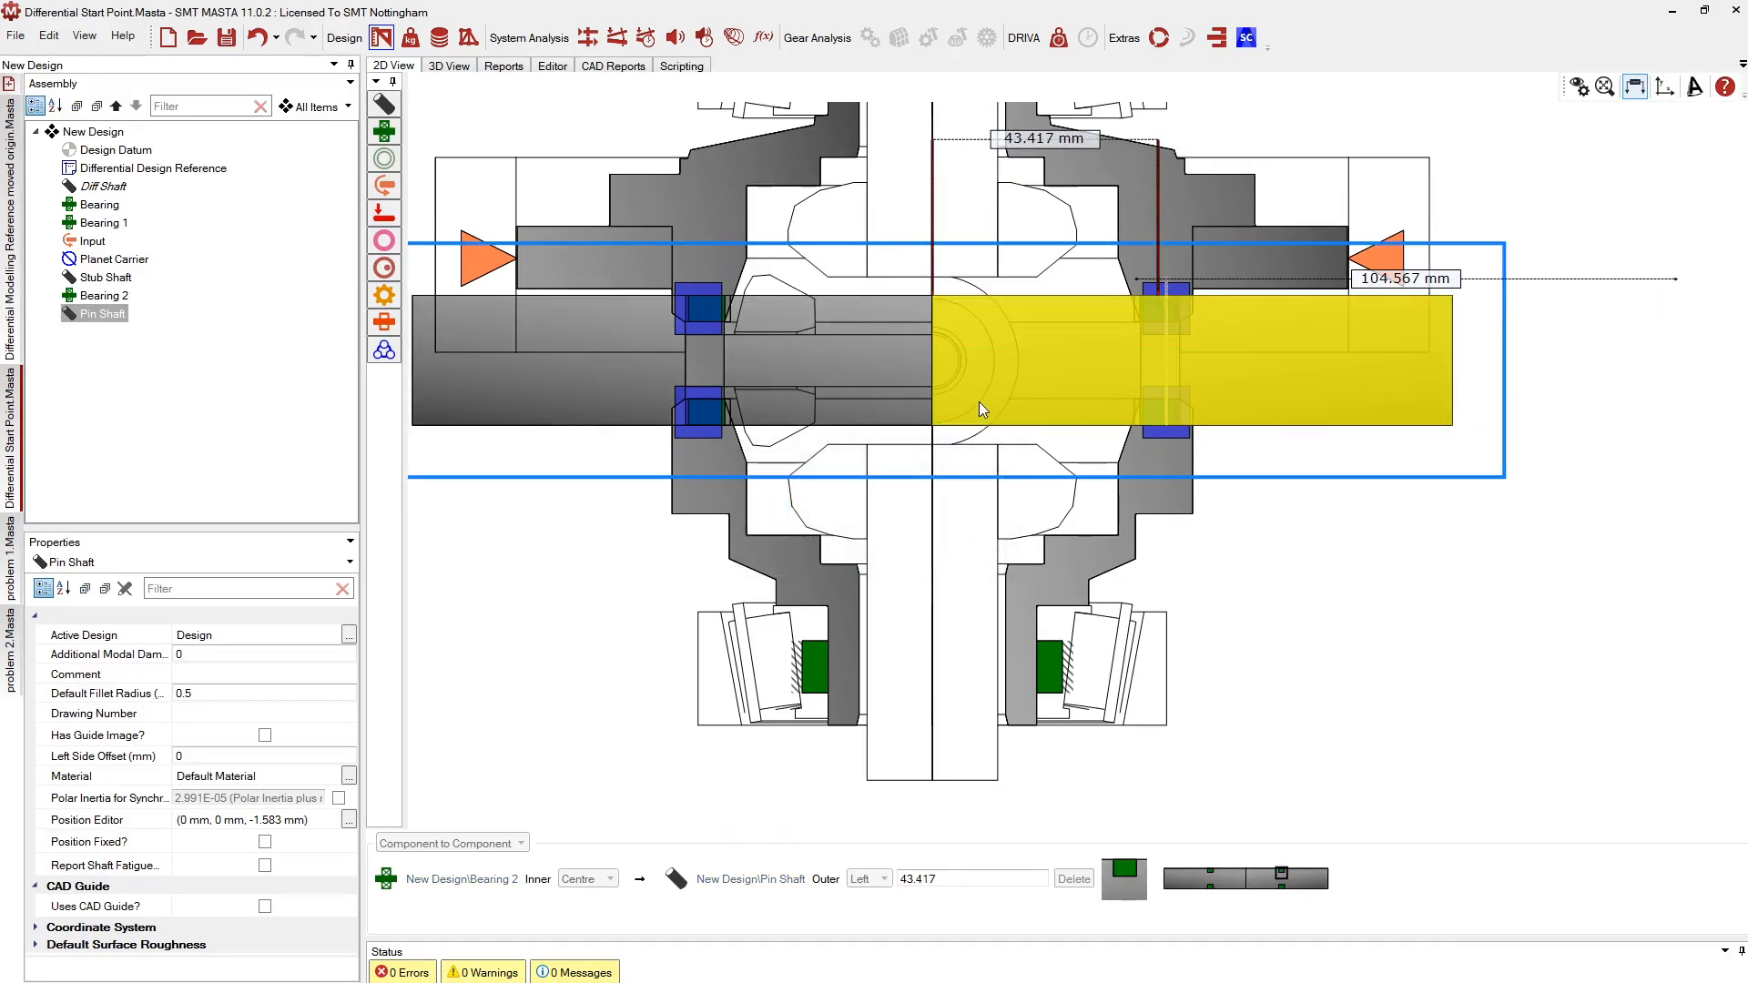
Slim the Pin Shaft to 9.902 mm diameter, shorten it to 47.275 mm, and add Bearing 3
{"action": "left_click", "coordinate": [978, 401]}
{"action": "left_click", "coordinate": [915, 384]}
{"action": "left_click_drag", "start_coordinate": [971, 425], "coordinate": [974, 386]}
{"action": "key", "text": "Return"}
{"action": "left_click_drag", "start_coordinate": [1452, 362], "coordinate": [1178, 370]}
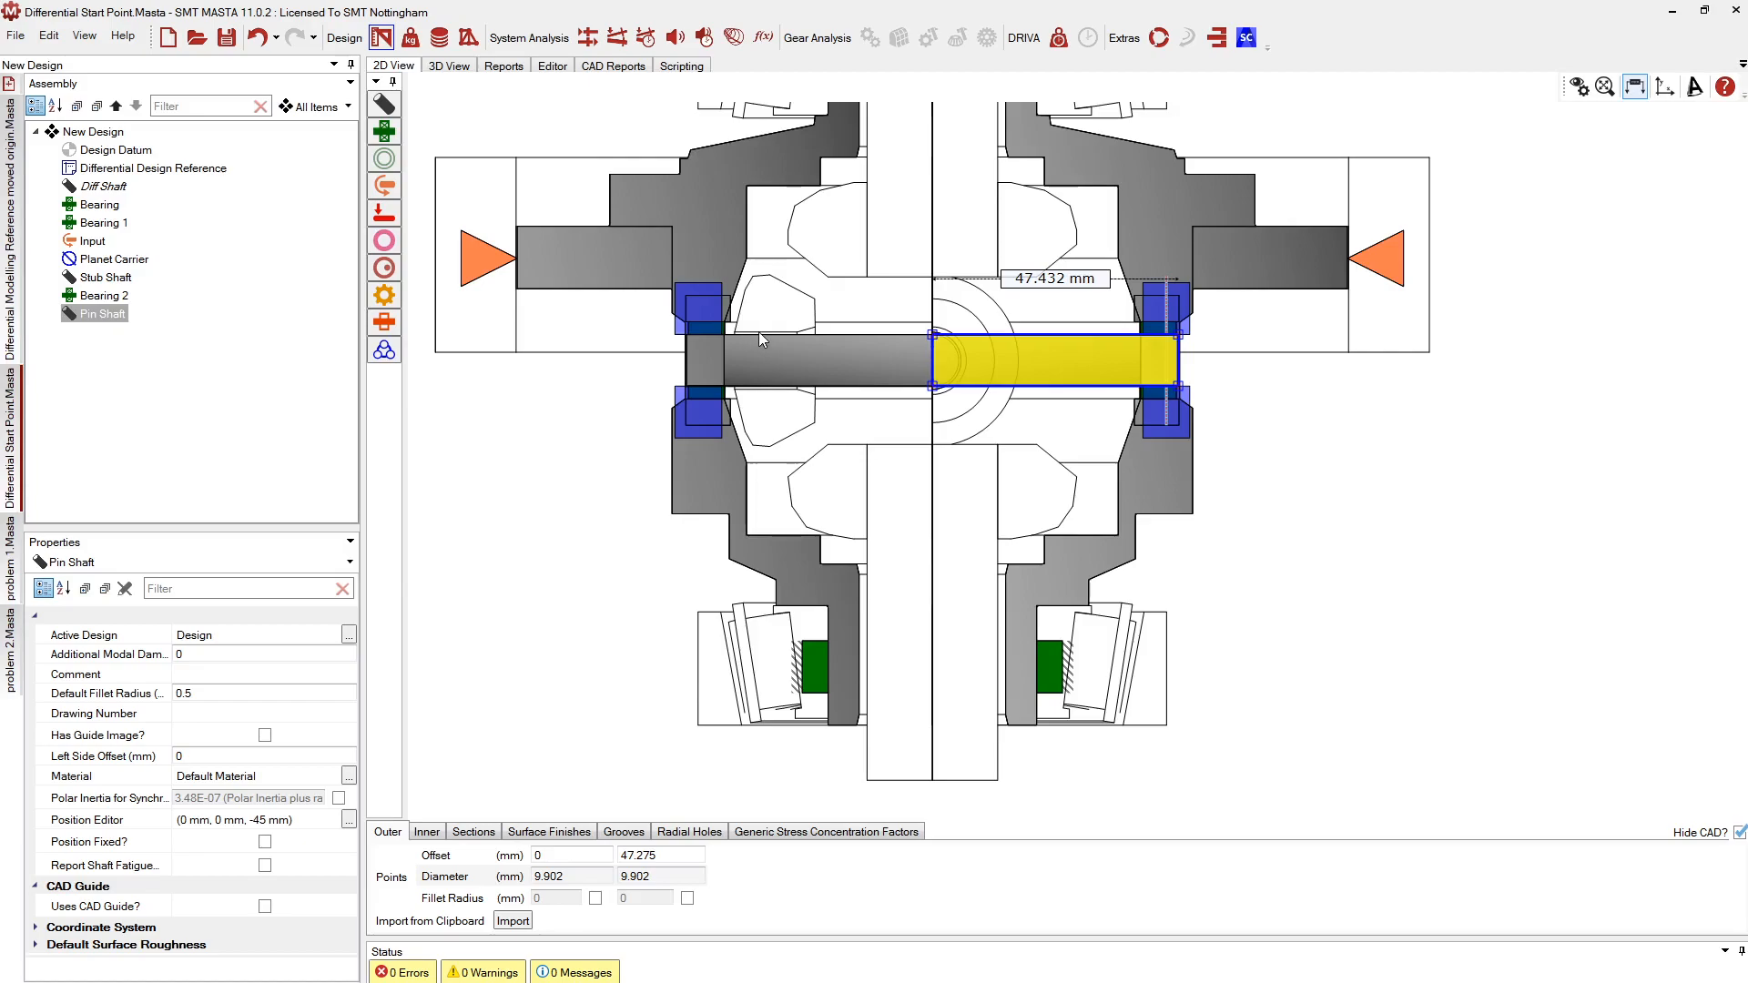
{"action": "scroll", "coordinate": [905, 366], "scroll_direction": "up", "scroll_amount": 2}
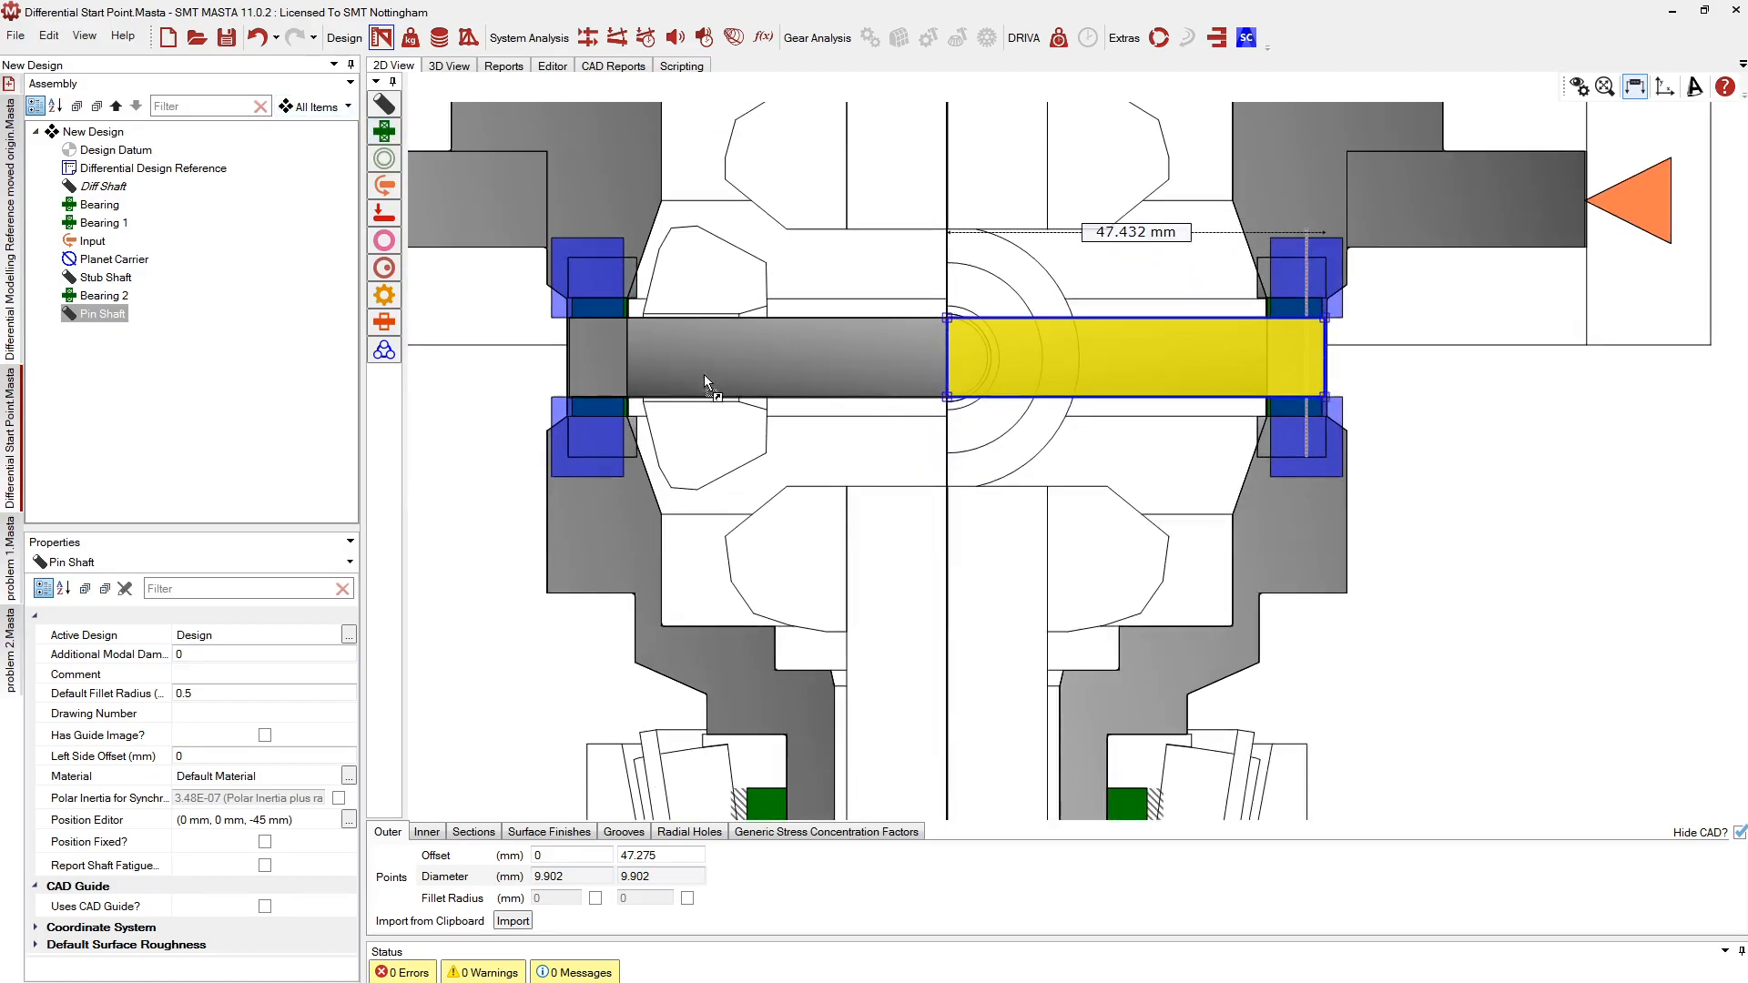
{"action": "left_click", "coordinate": [1221, 339]}
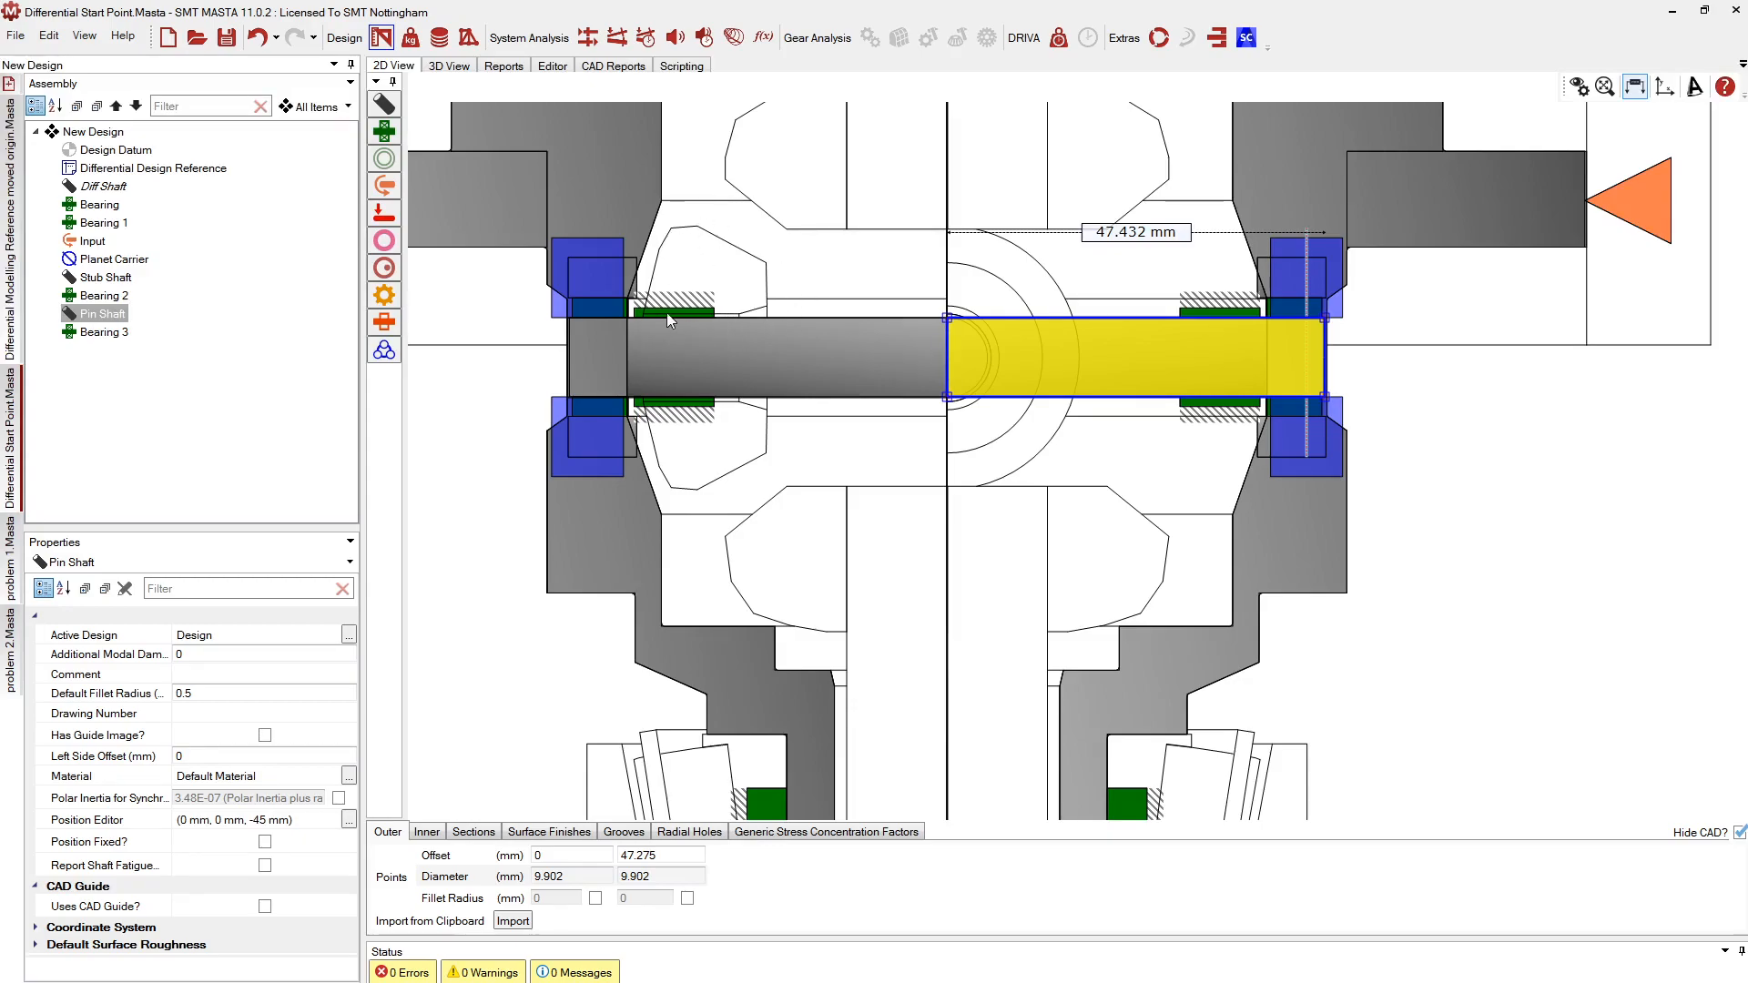
Move Bearing 3 inward along the pin shaft
{"action": "left_click", "coordinate": [1234, 310]}
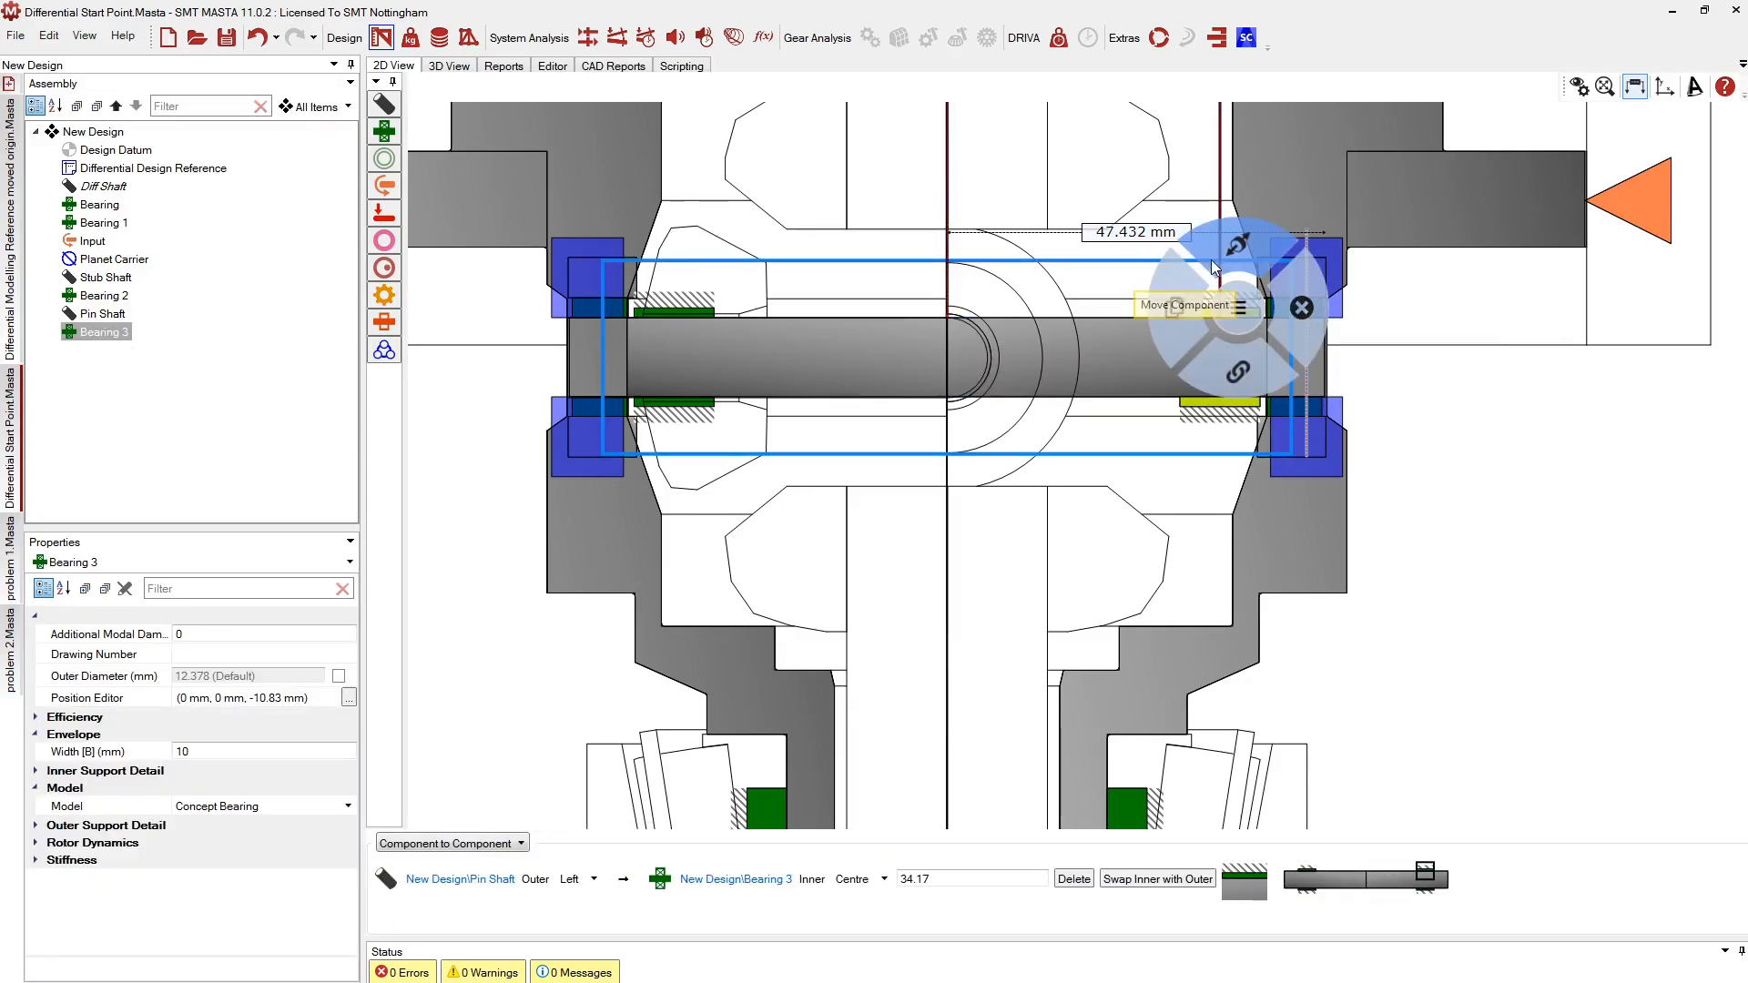
{"action": "mouse_move", "coordinate": [1218, 285]}
{"action": "left_mouse_down"}
{"action": "mouse_move", "coordinate": [1189, 289]}
{"action": "mouse_move", "coordinate": [1204, 292]}
{"action": "left_mouse_up"}
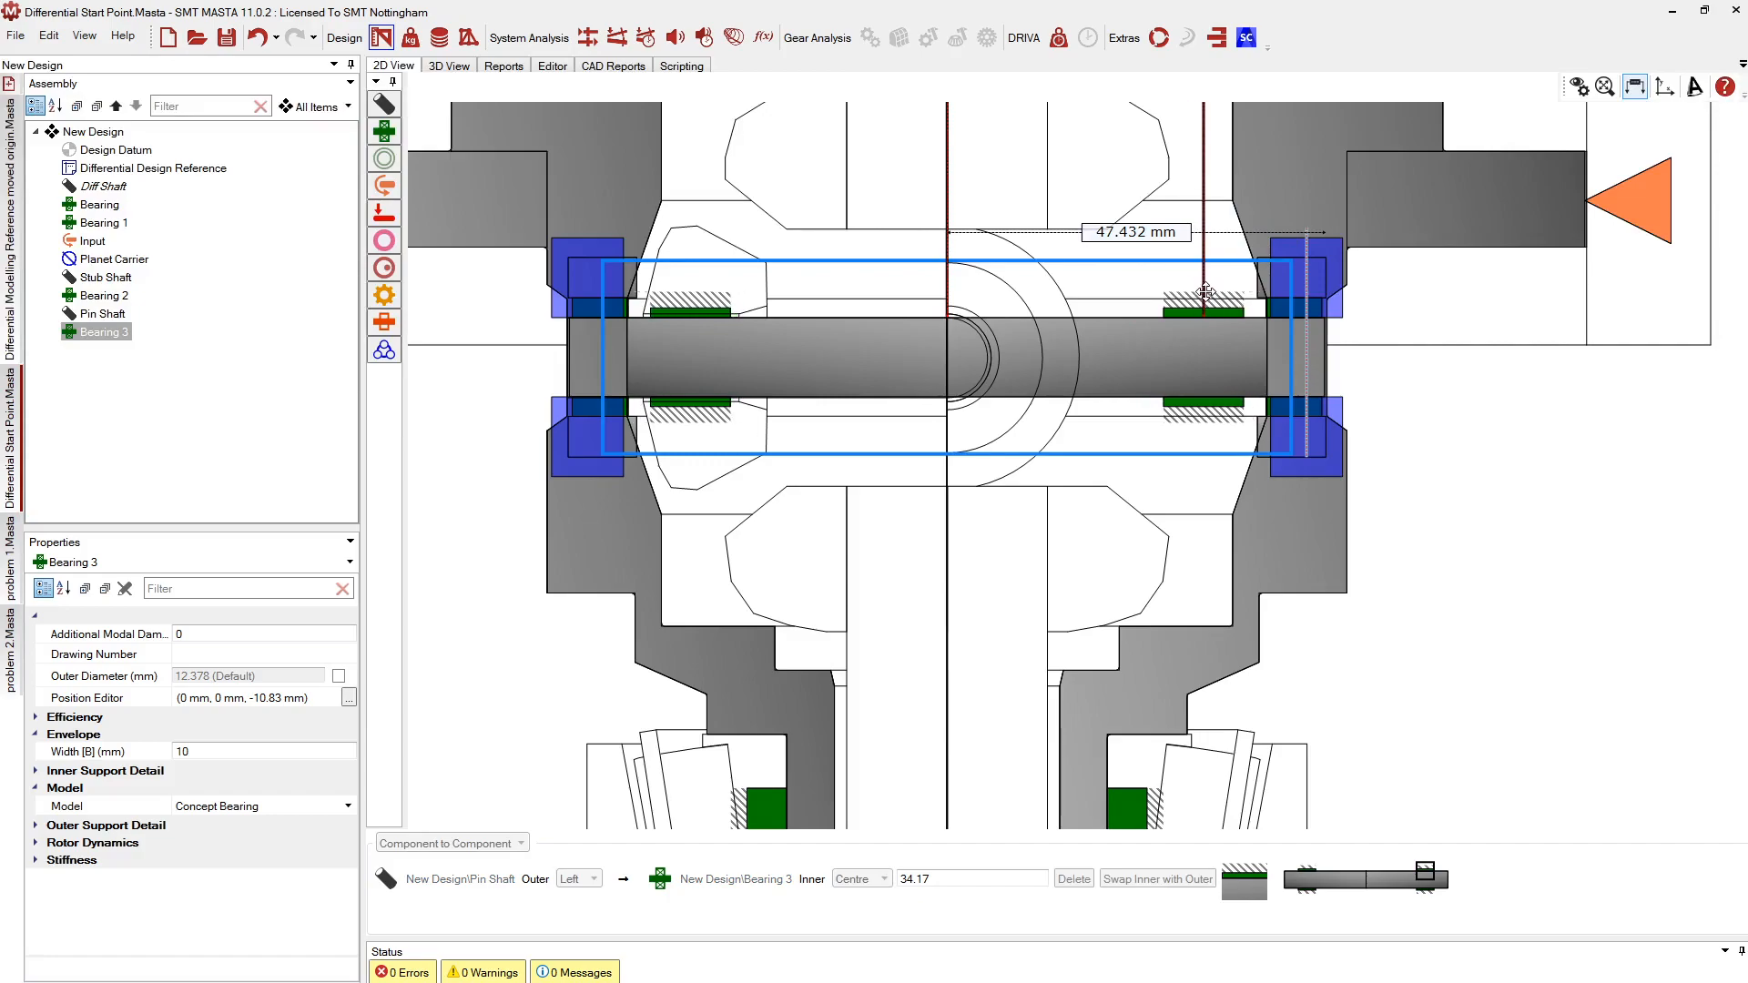
{"action": "left_click", "coordinate": [898, 560]}
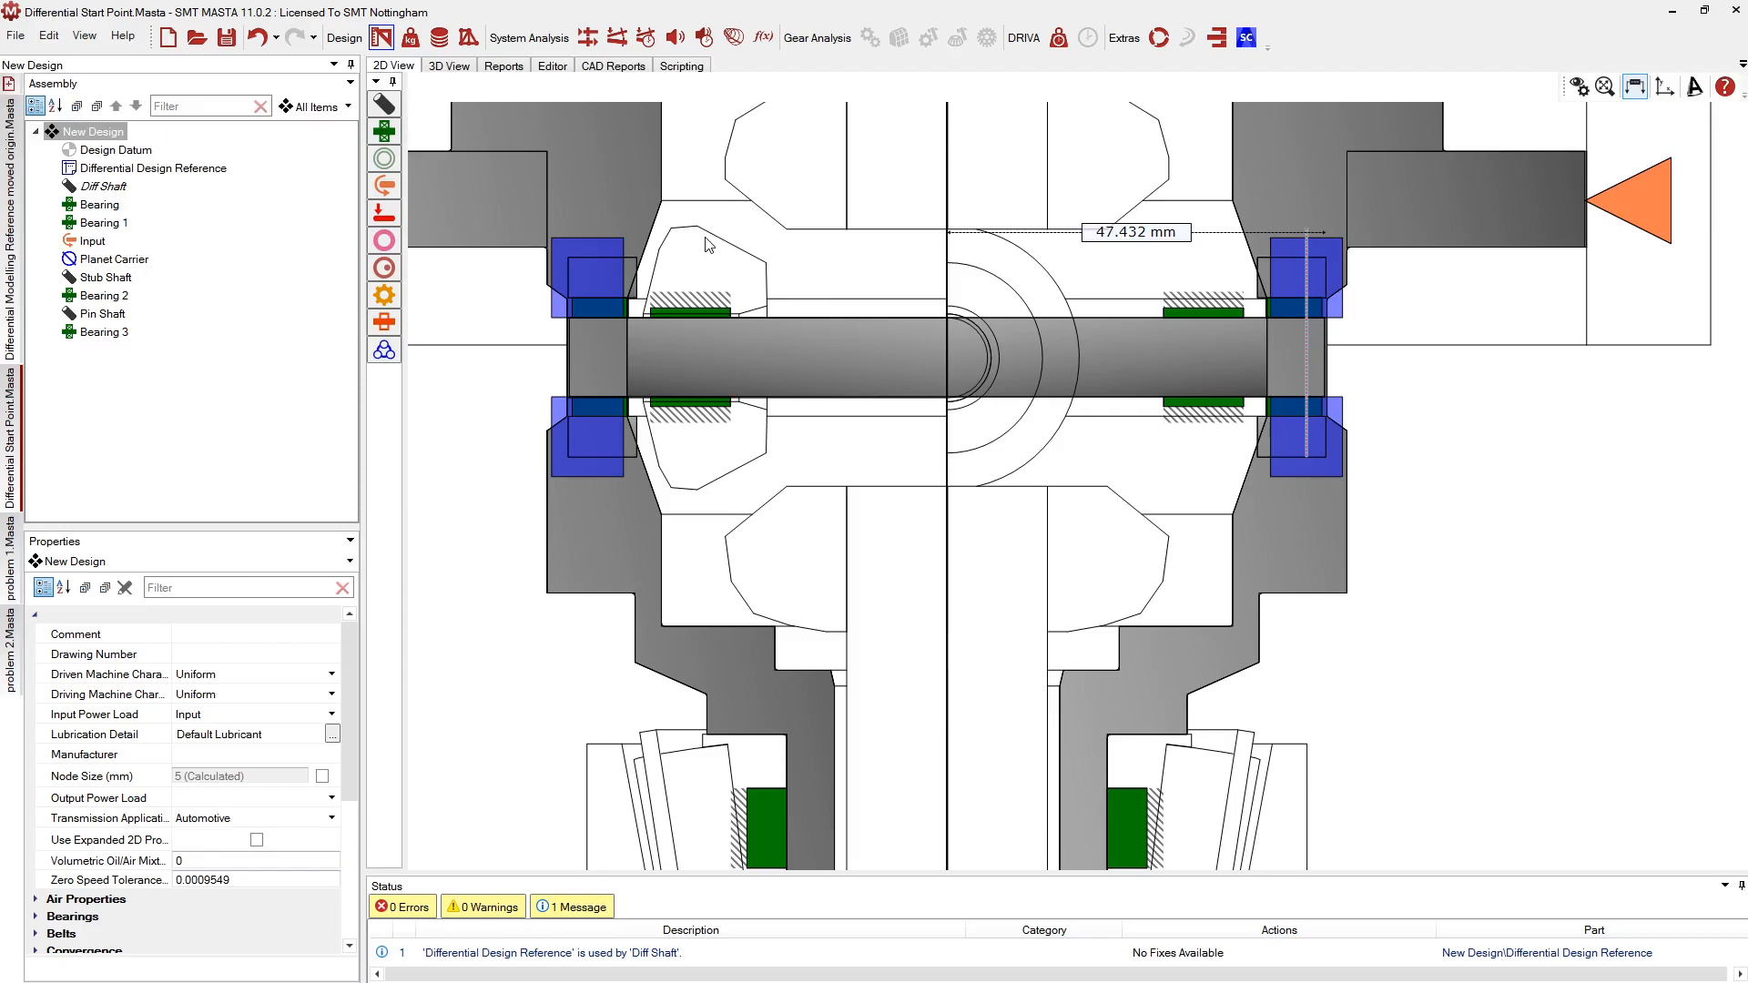
Create a new shaft named 'Planet Blank' mounted on Bearing 3
{"action": "left_click", "coordinate": [1203, 314]}
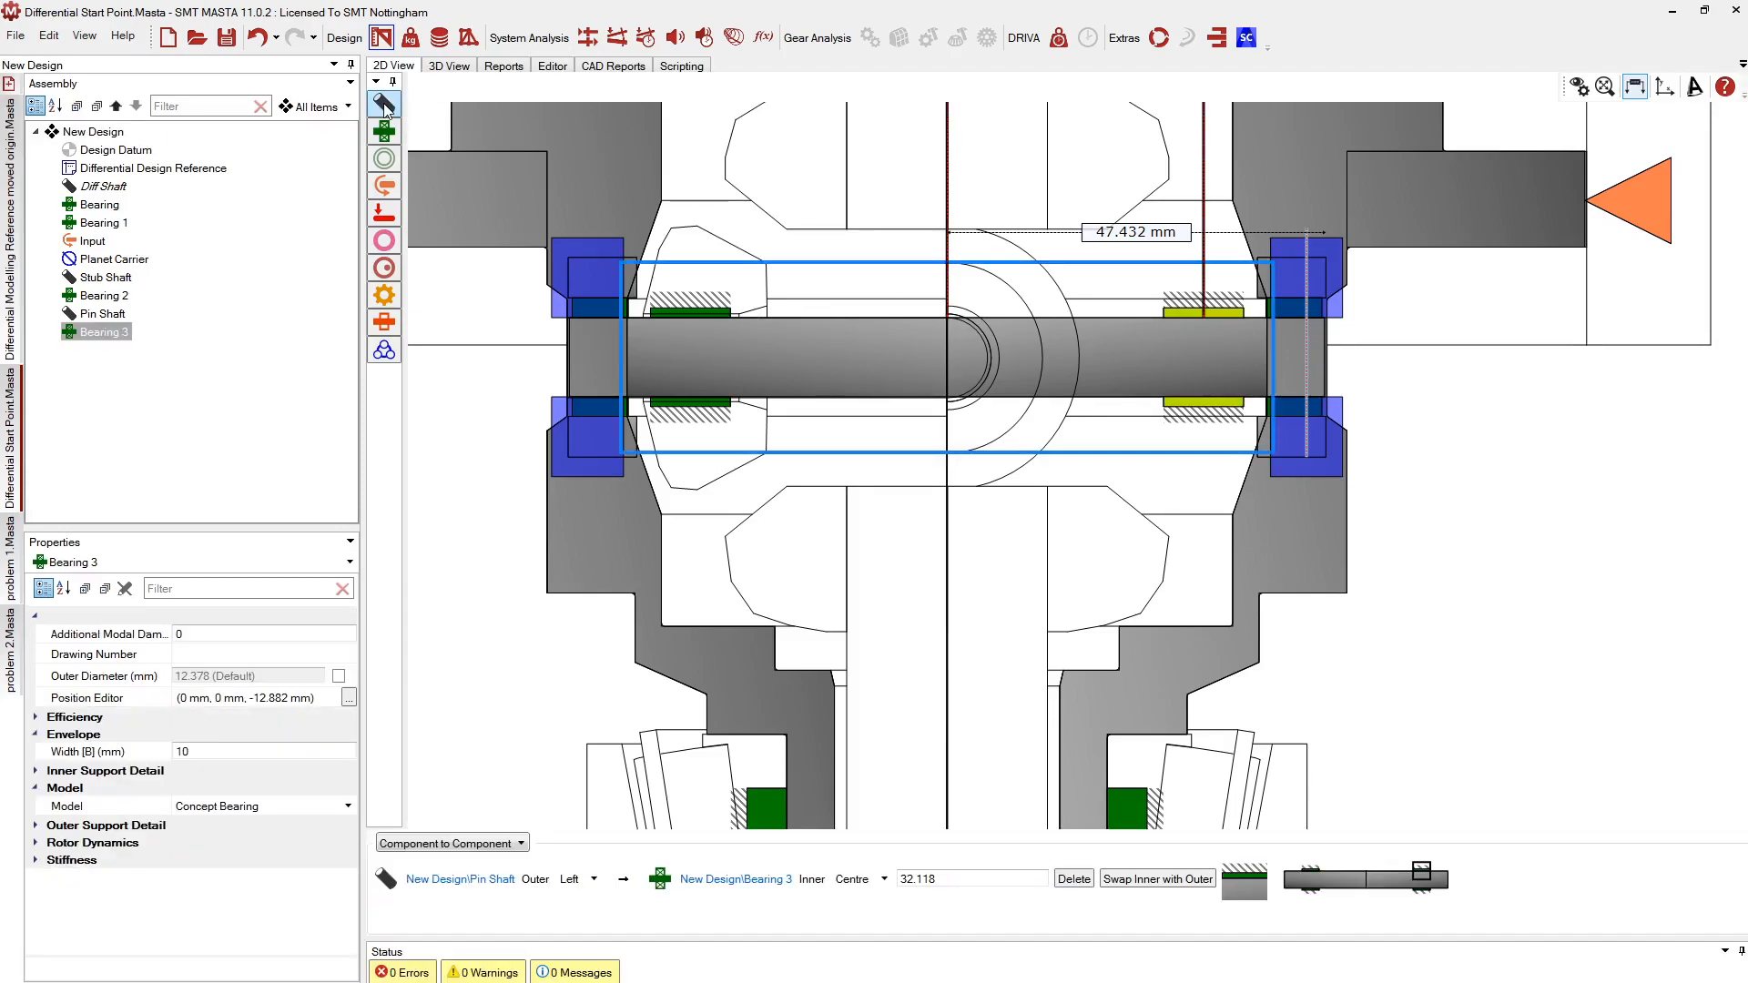
{"action": "left_click", "coordinate": [1194, 312]}
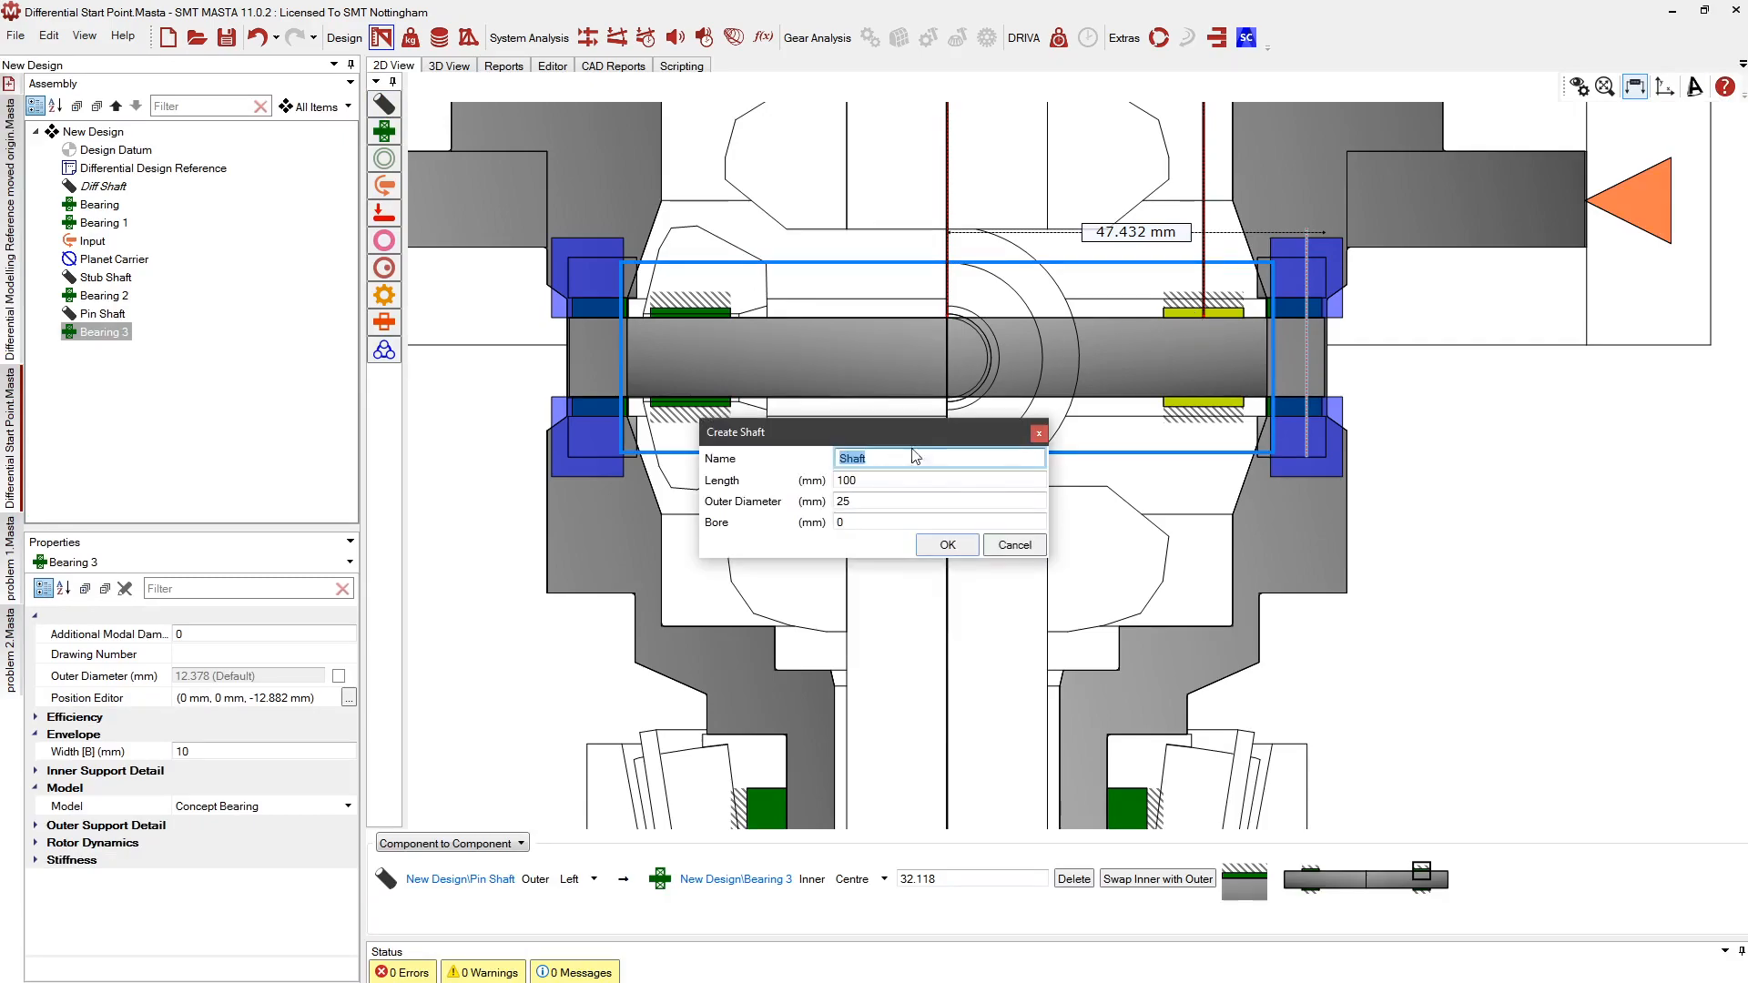
{"action": "type", "text": "Planet Bla"}
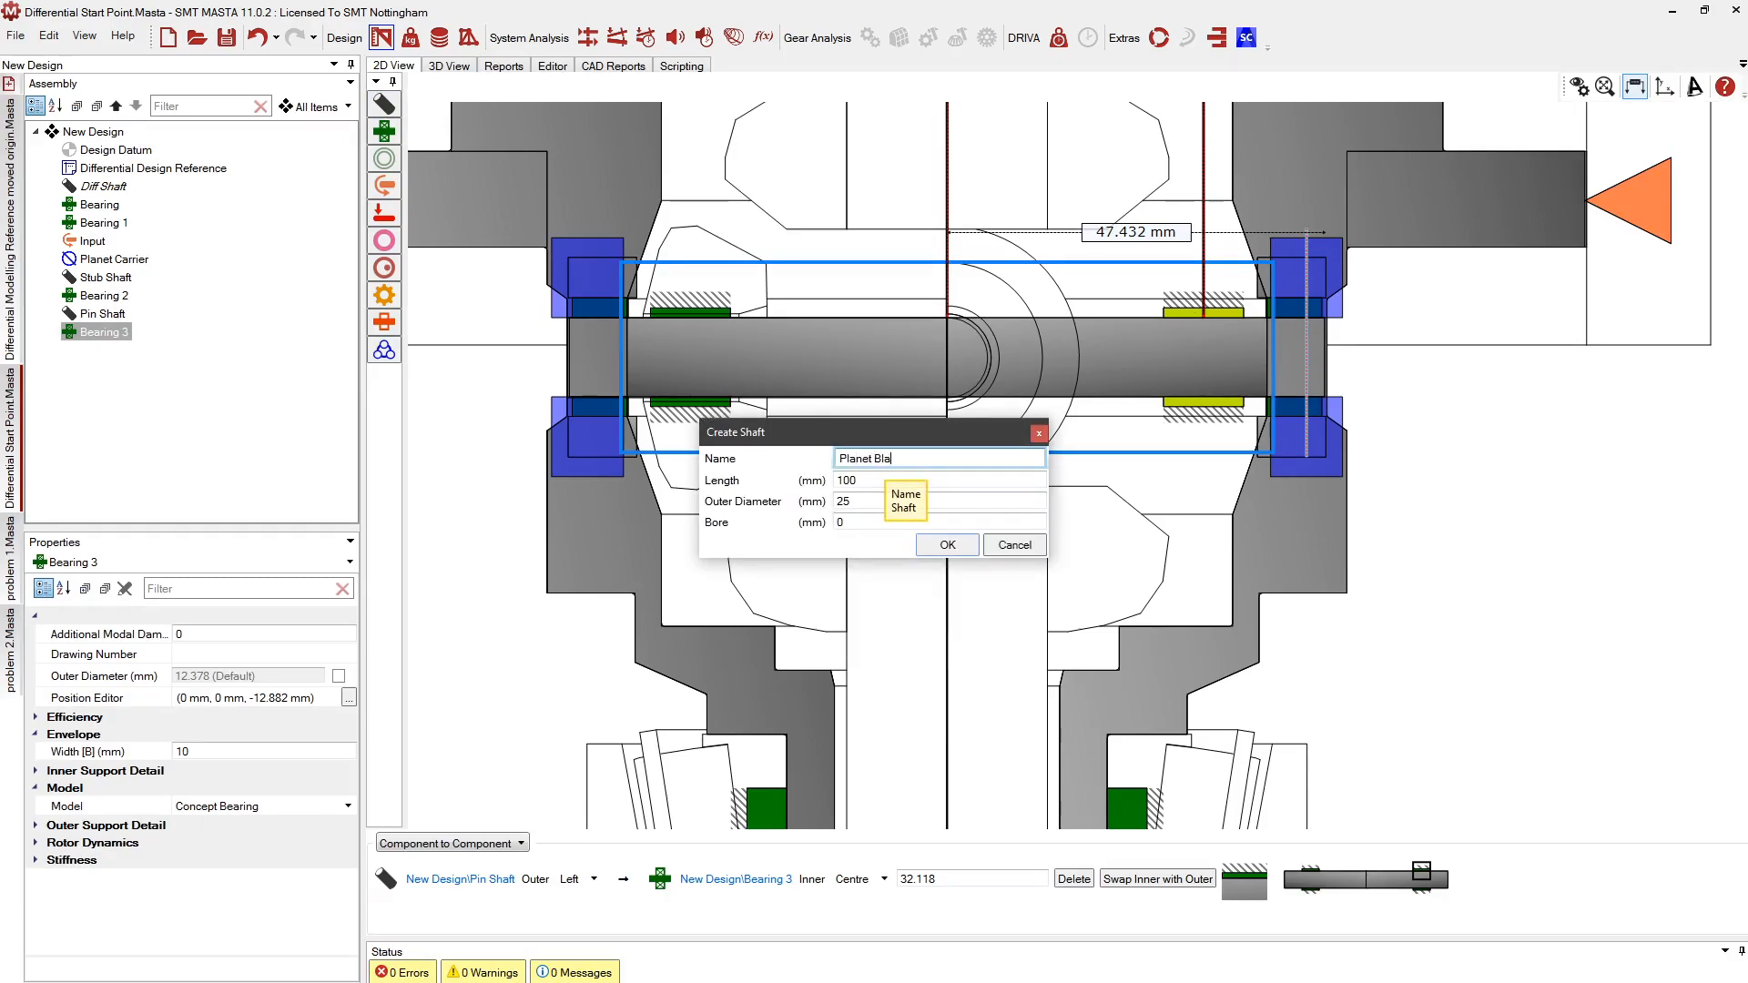
{"action": "type", "text": "nk"}
{"action": "key", "text": "Return"}
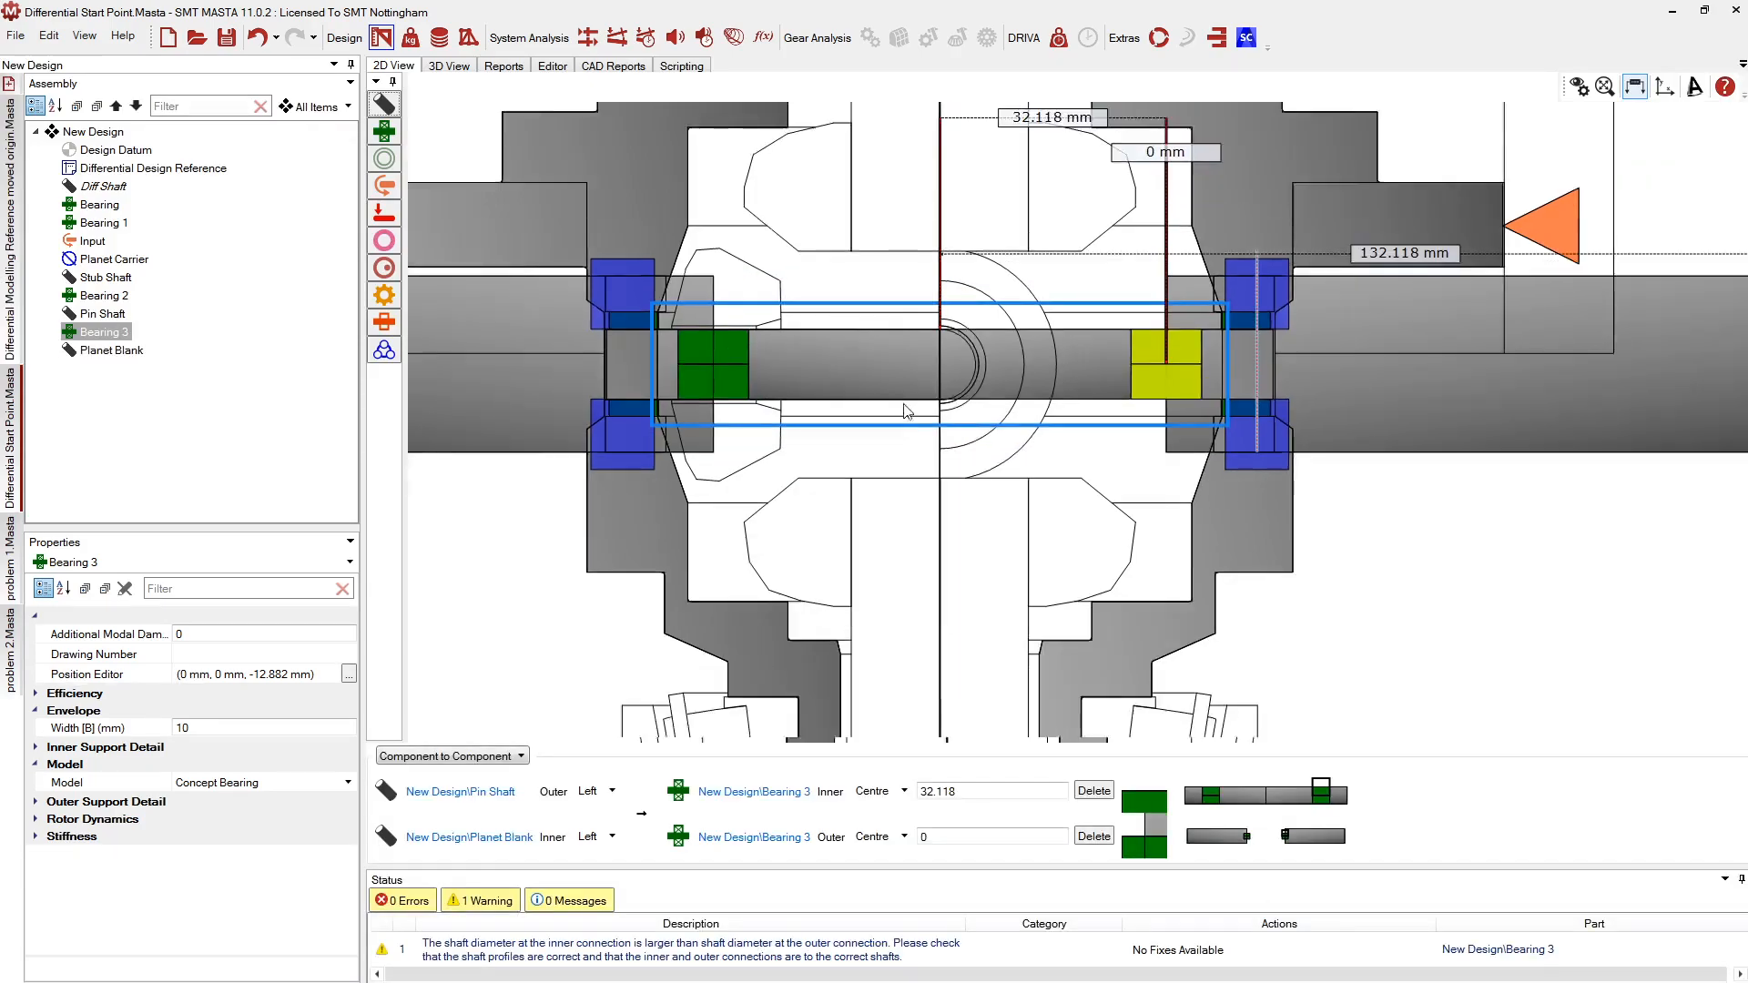
Slide the Planet Blank left along the pin shaft to a 9.409 mm offset
{"action": "left_click", "coordinate": [1333, 335]}
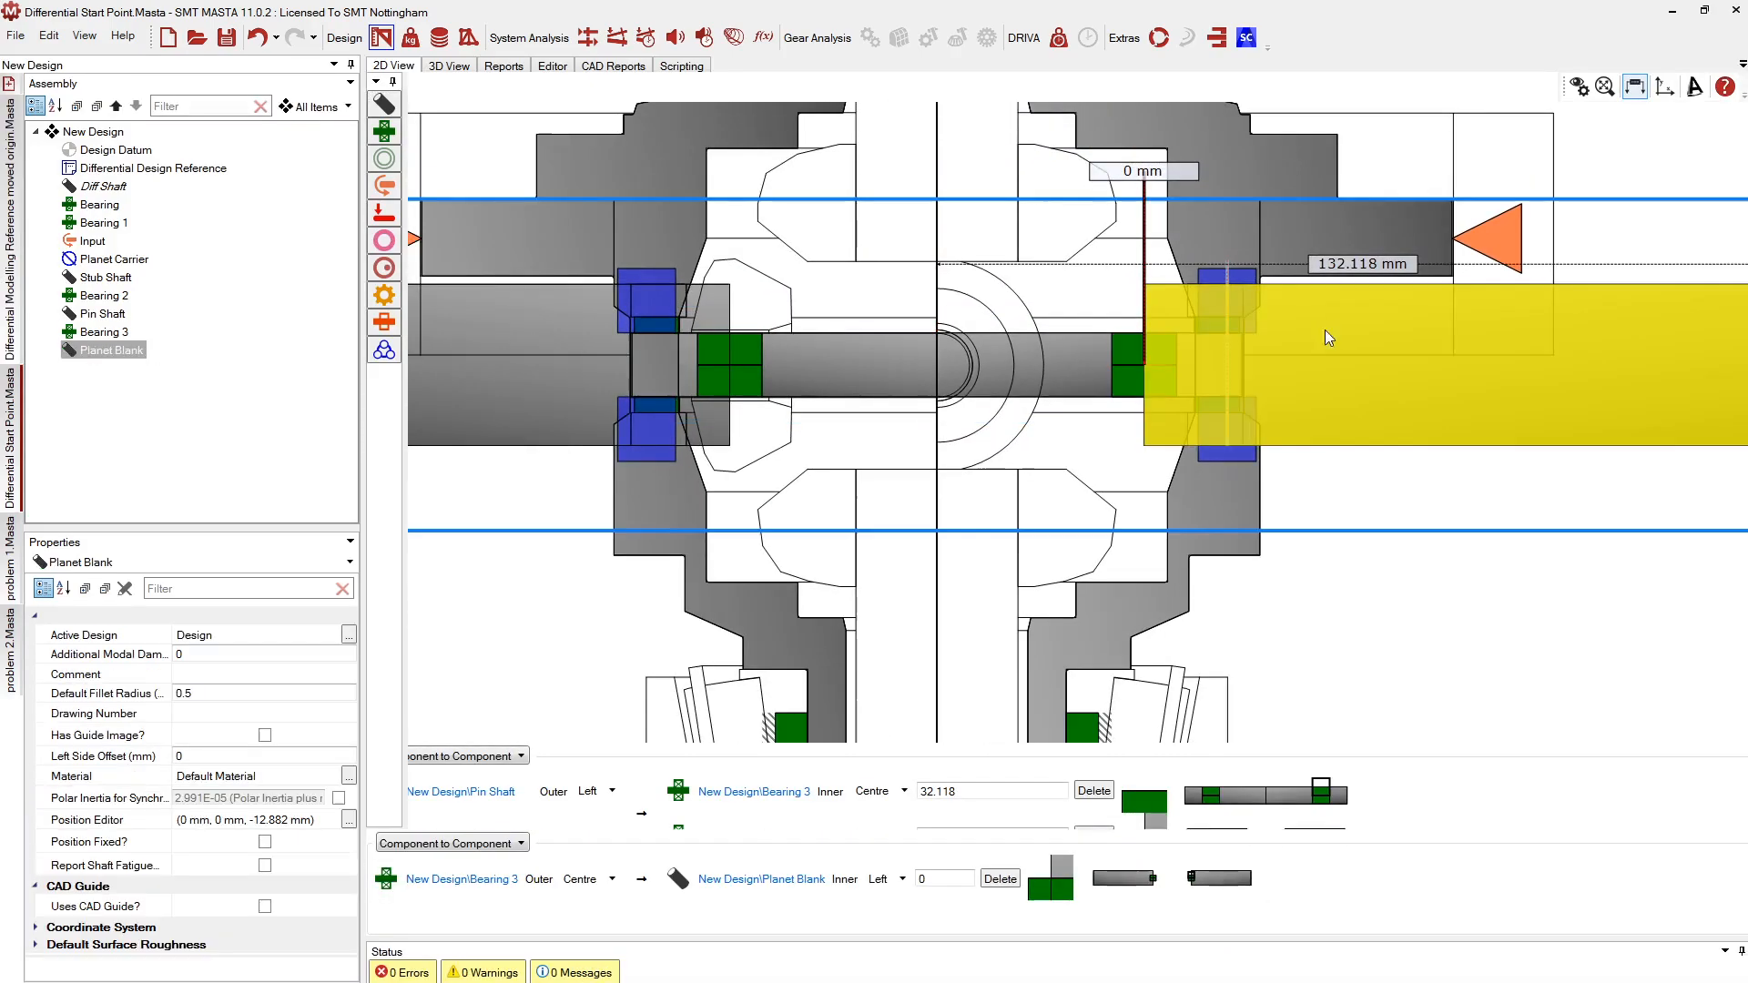
{"action": "right_click", "coordinate": [1360, 309]}
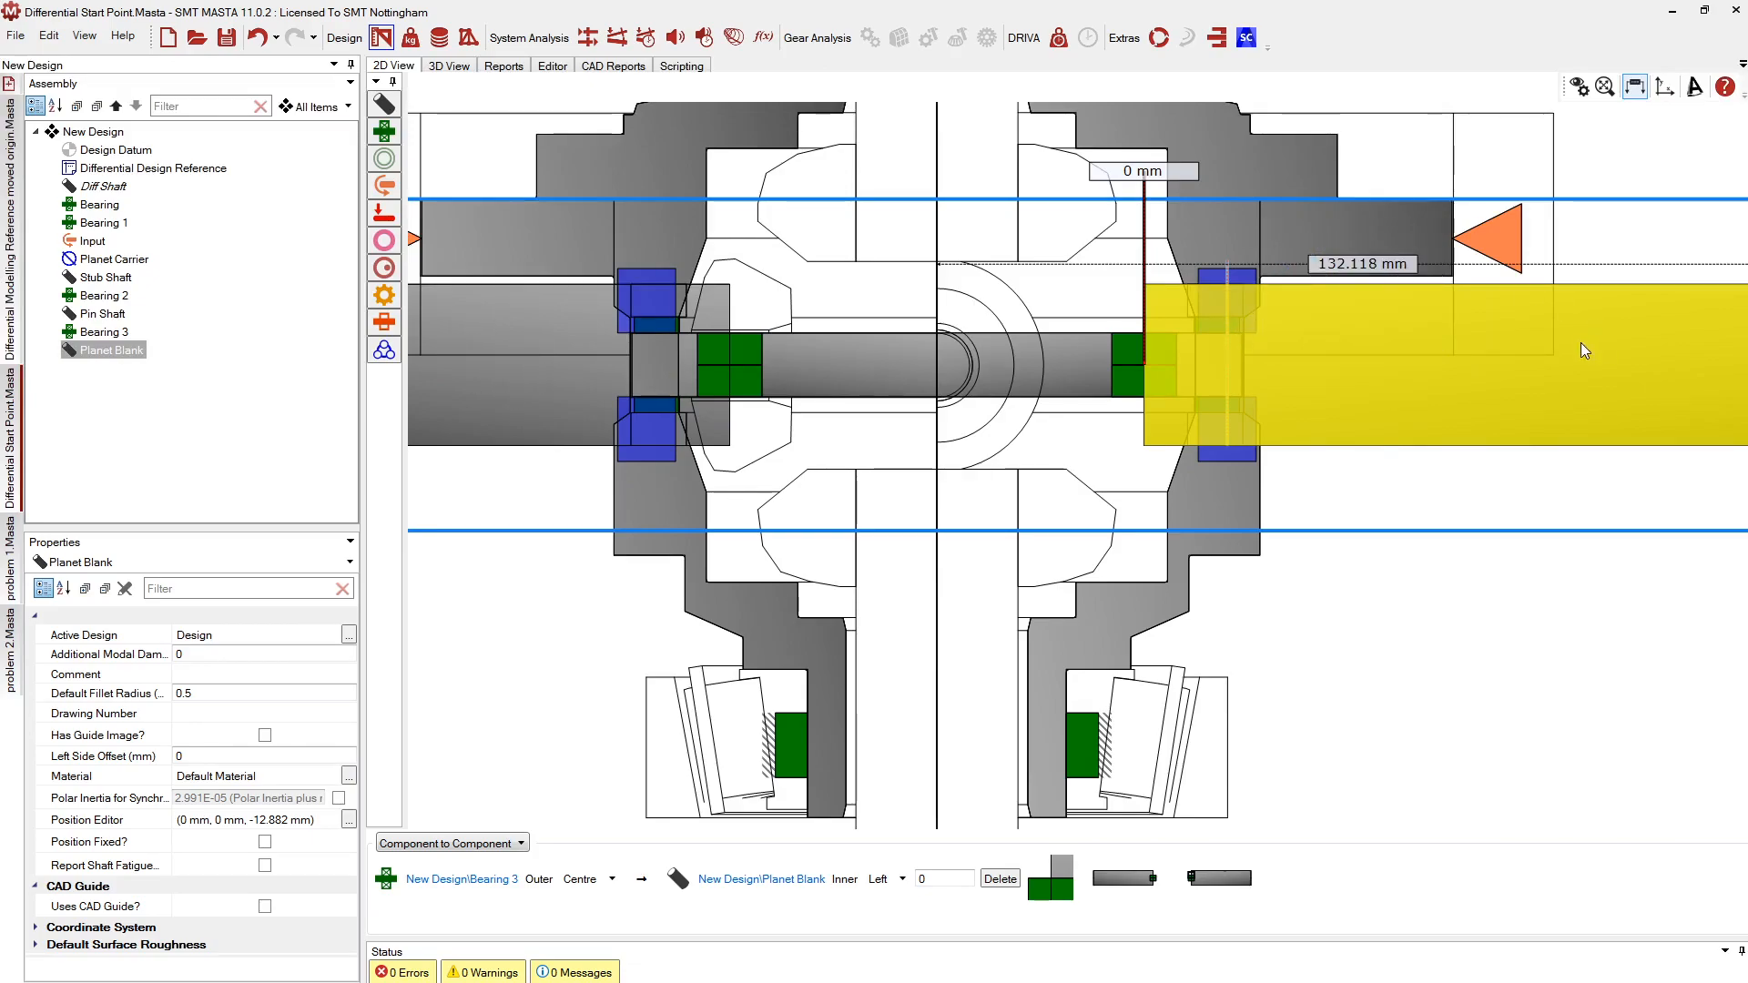
{"action": "scroll", "coordinate": [1129, 387], "scroll_direction": "down", "scroll_amount": 2}
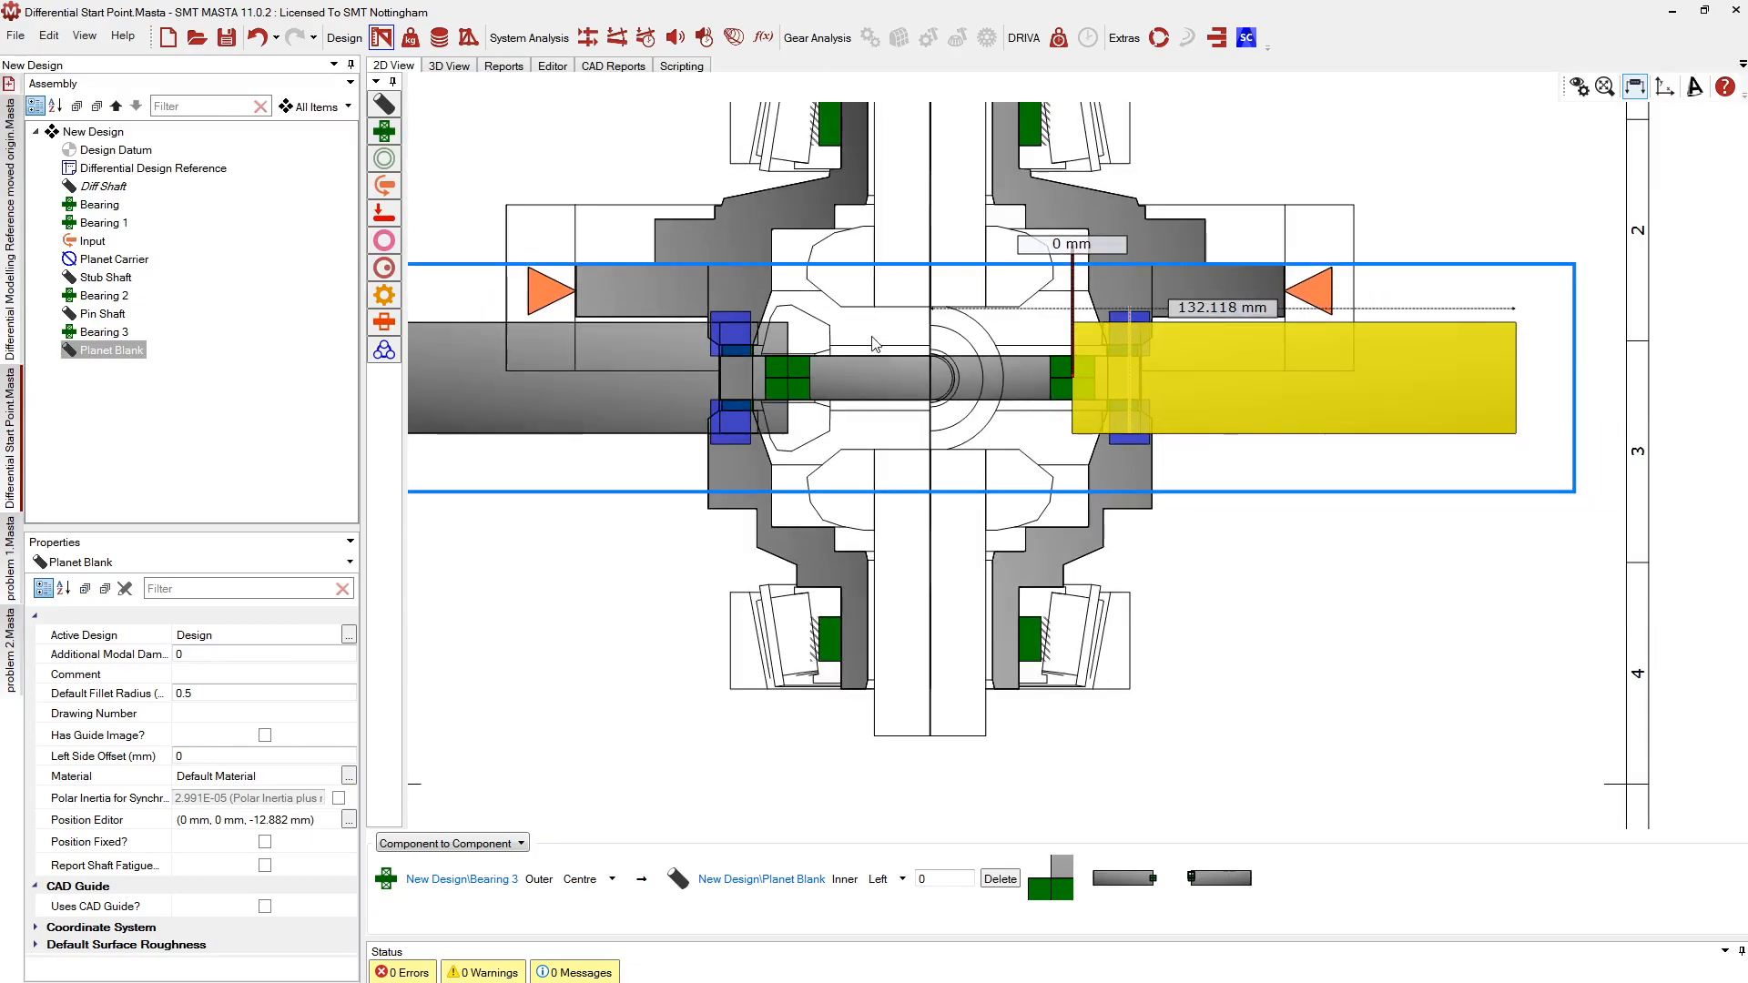
{"action": "scroll", "coordinate": [772, 349], "scroll_direction": "up", "scroll_amount": 1}
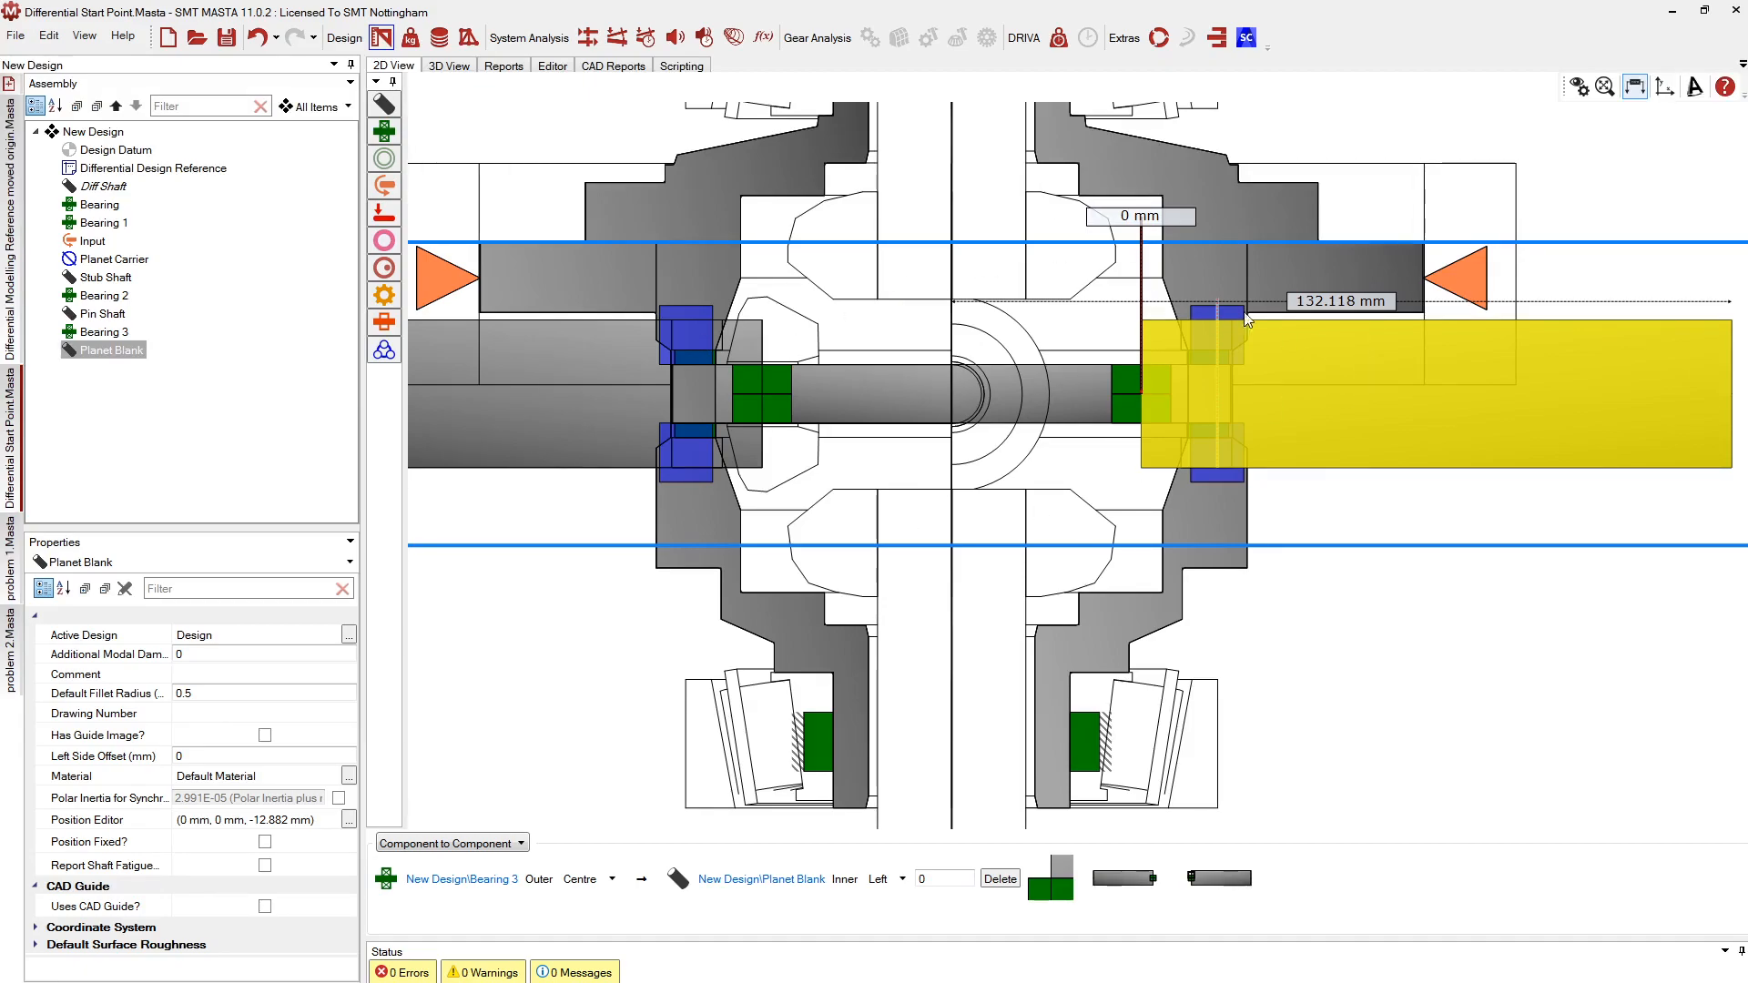
{"action": "right_click", "coordinate": [1310, 352]}
{"action": "left_click_drag", "start_coordinate": [1292, 287], "coordinate": [1236, 379]}
{"action": "left_click", "coordinate": [887, 562]}
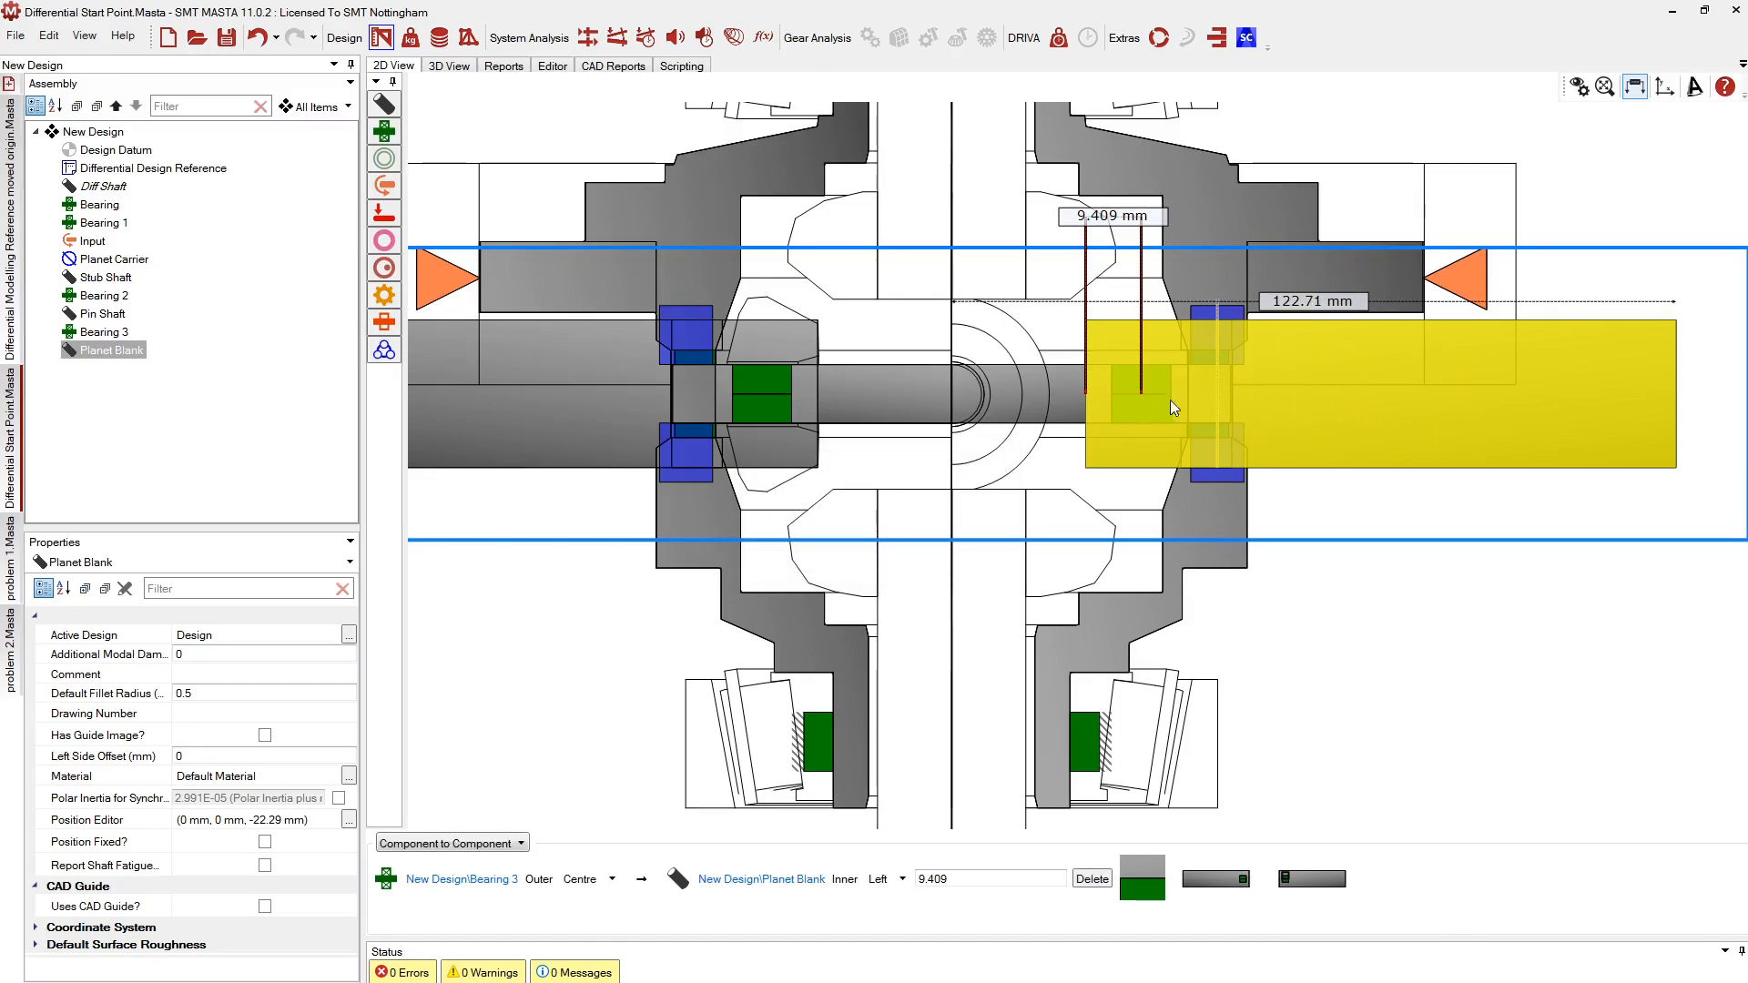
Shorten the Planet Blank's length in its profile editor
{"action": "right_click", "coordinate": [1362, 417]}
{"action": "left_click", "coordinate": [1302, 395]}
{"action": "left_click_drag", "start_coordinate": [1679, 399], "coordinate": [1173, 412]}
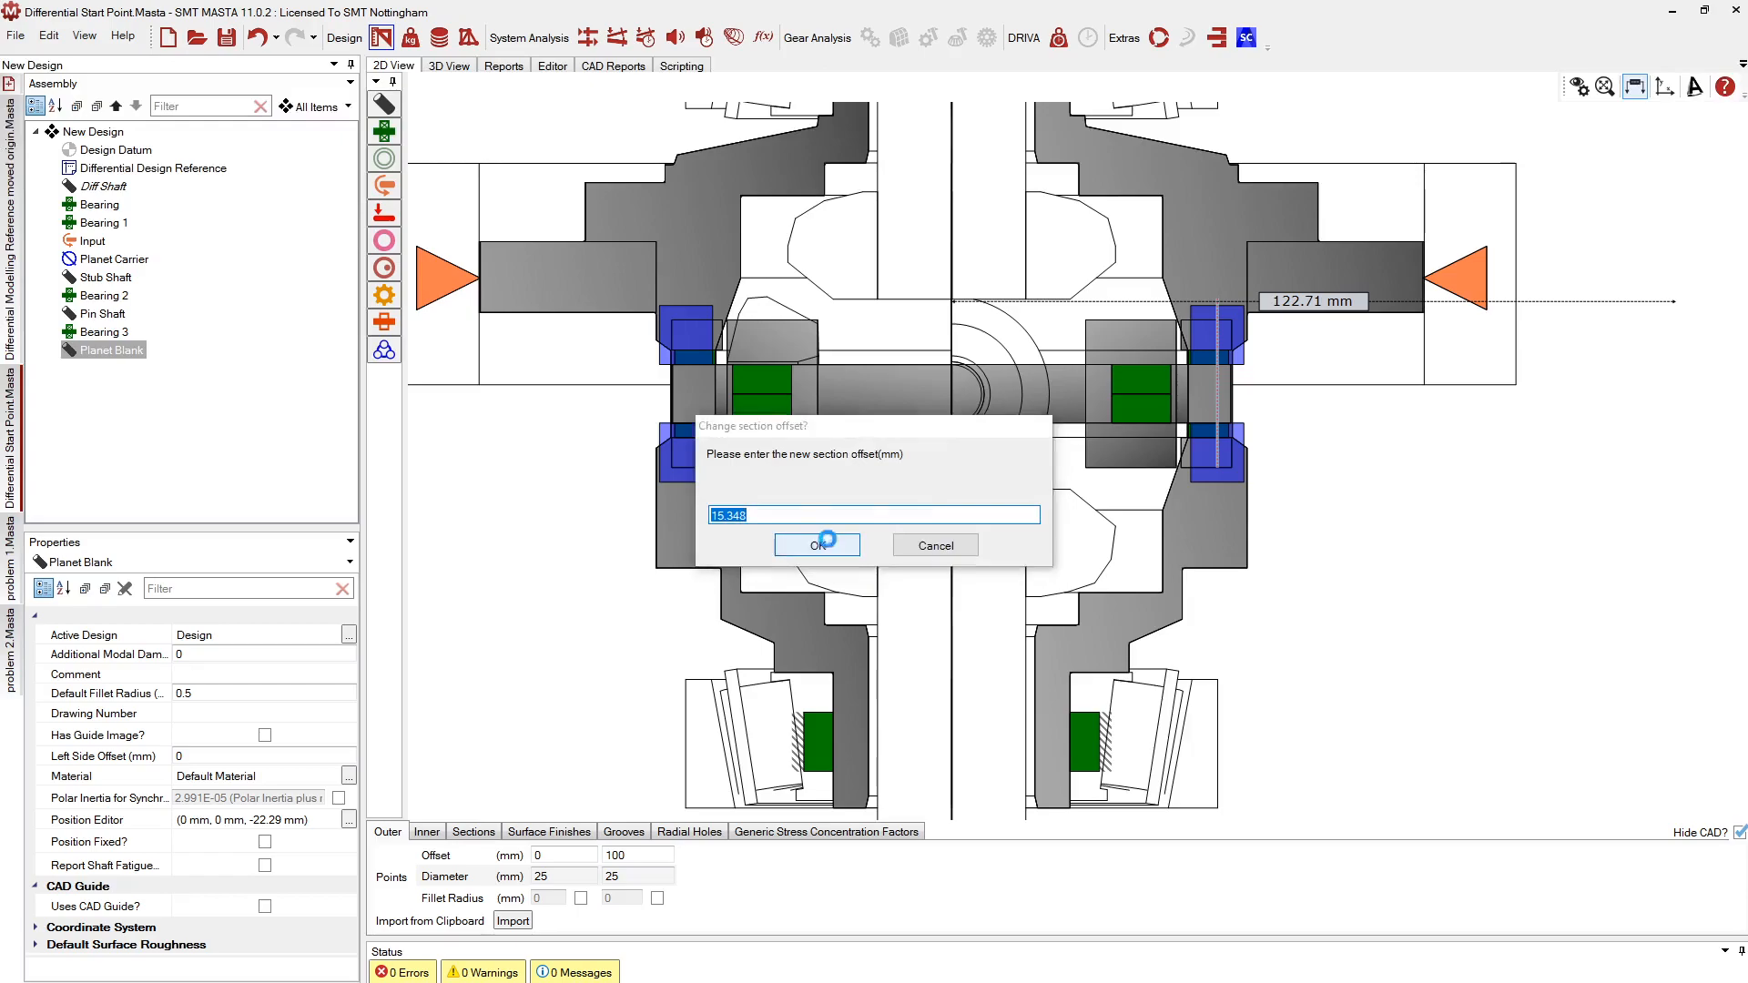
Set the Planet Blank to length 15.348 mm and diameter 32.547 mm, and adjust its end offset
{"action": "left_click", "coordinate": [825, 542]}
{"action": "left_click_drag", "start_coordinate": [1127, 319], "coordinate": [1126, 298]}
{"action": "left_click", "coordinate": [830, 545]}
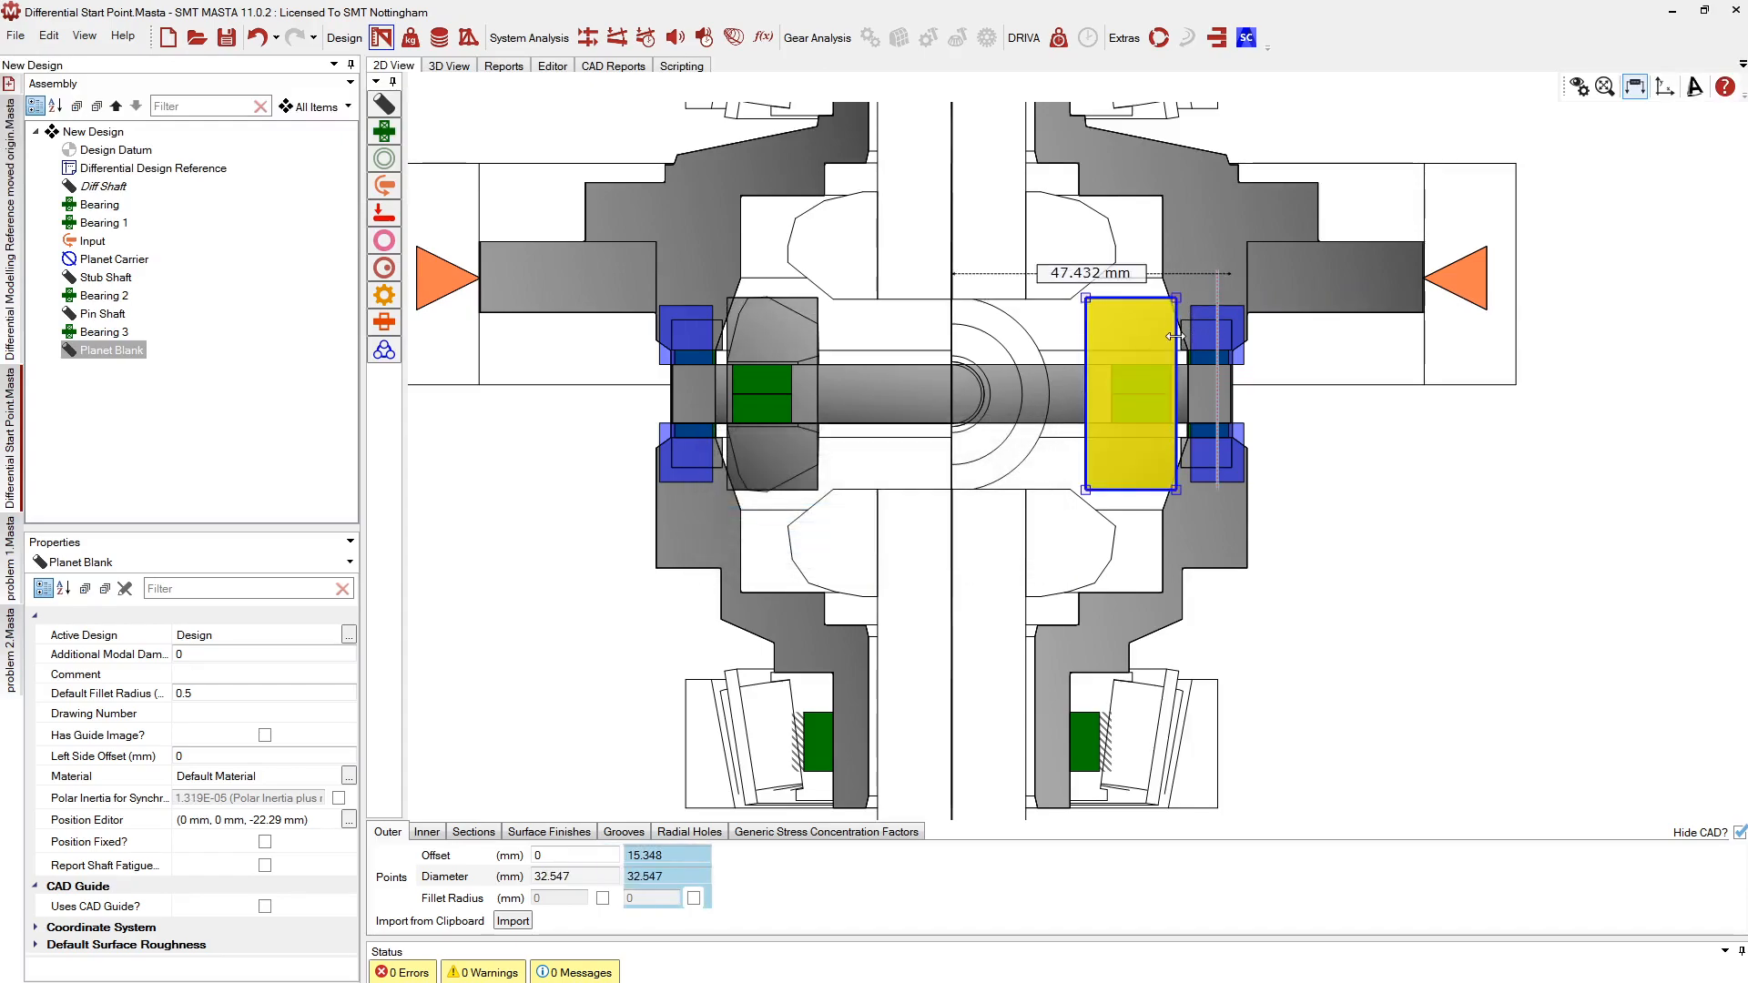
{"action": "left_click_drag", "start_coordinate": [1166, 335], "coordinate": [1176, 335]}
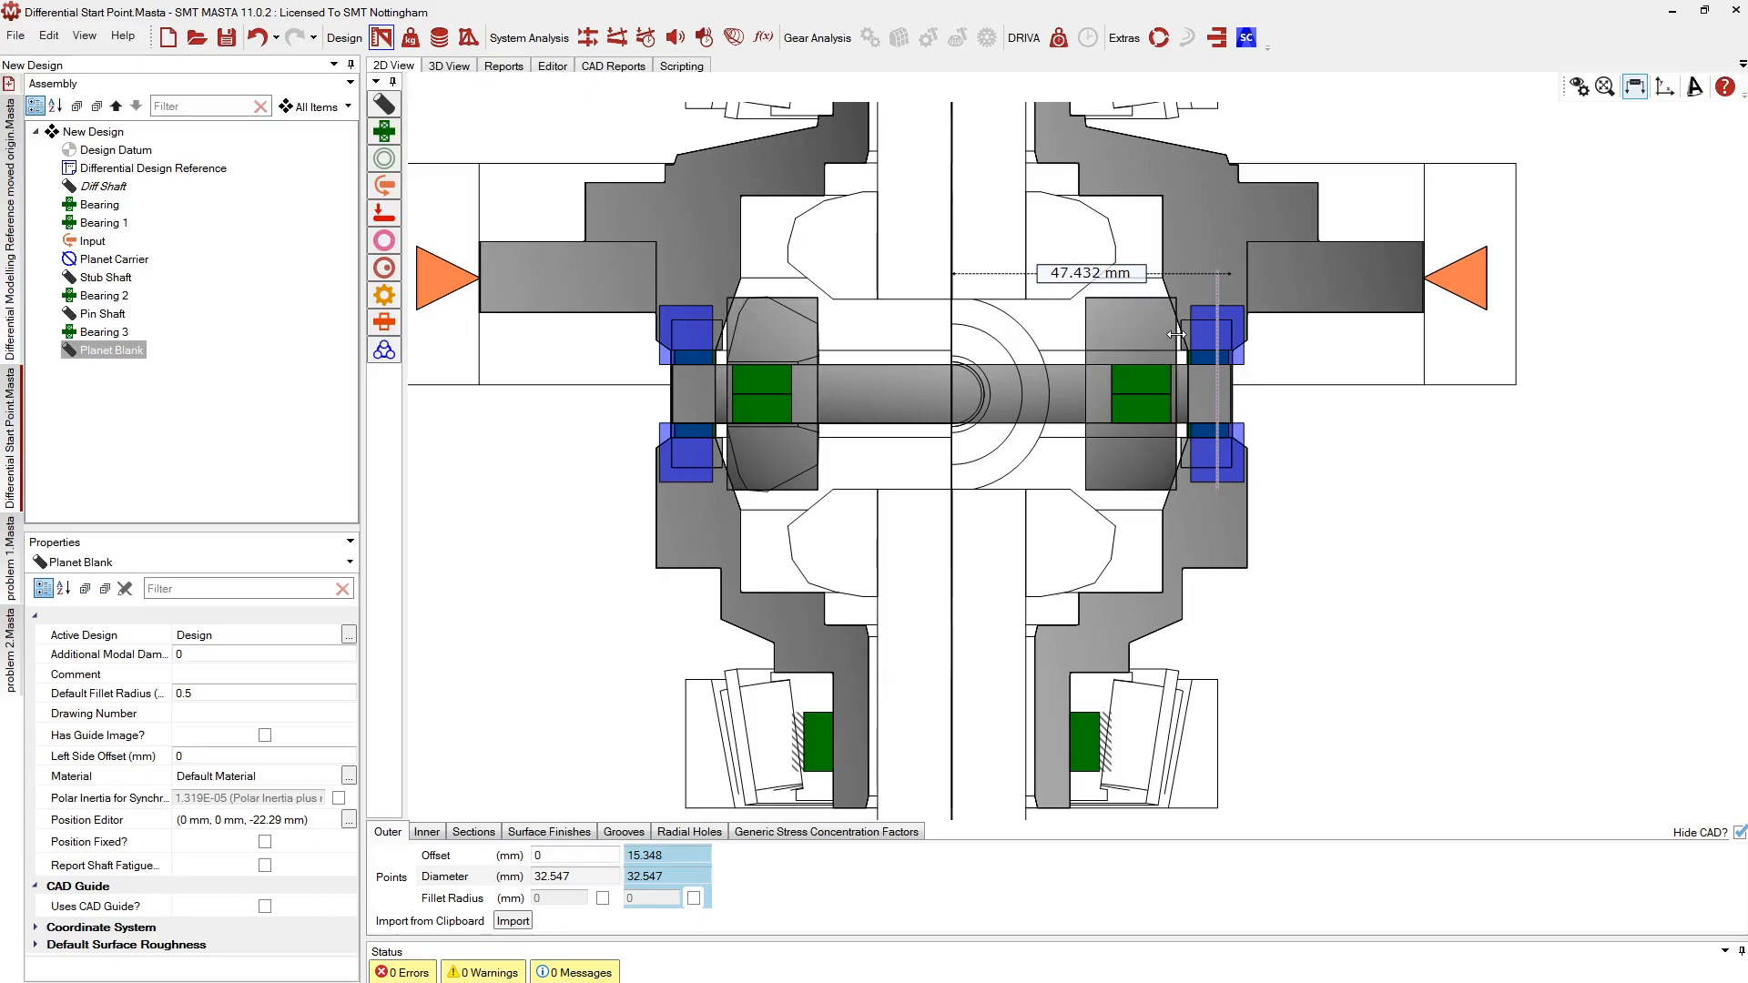
{"action": "left_click", "coordinate": [816, 543]}
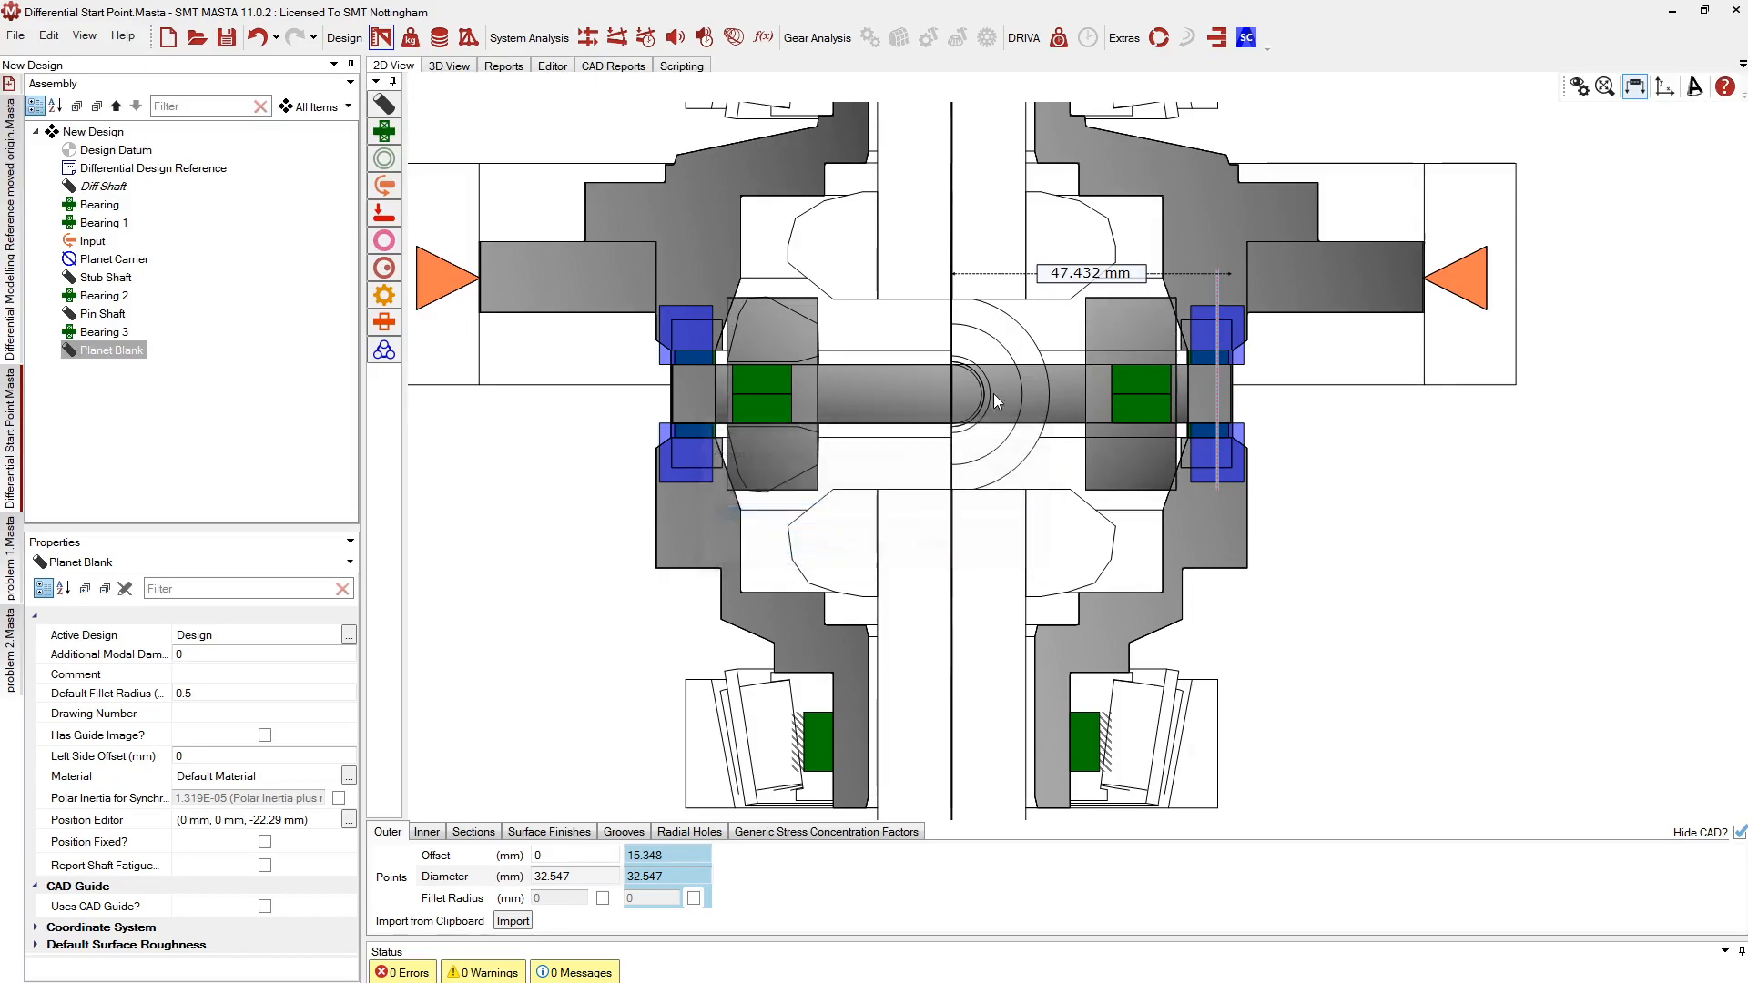
Add outer profile points at 3.93 and 11.34
{"action": "double_click", "coordinate": [1106, 307]}
{"action": "left_click", "coordinate": [819, 550]}
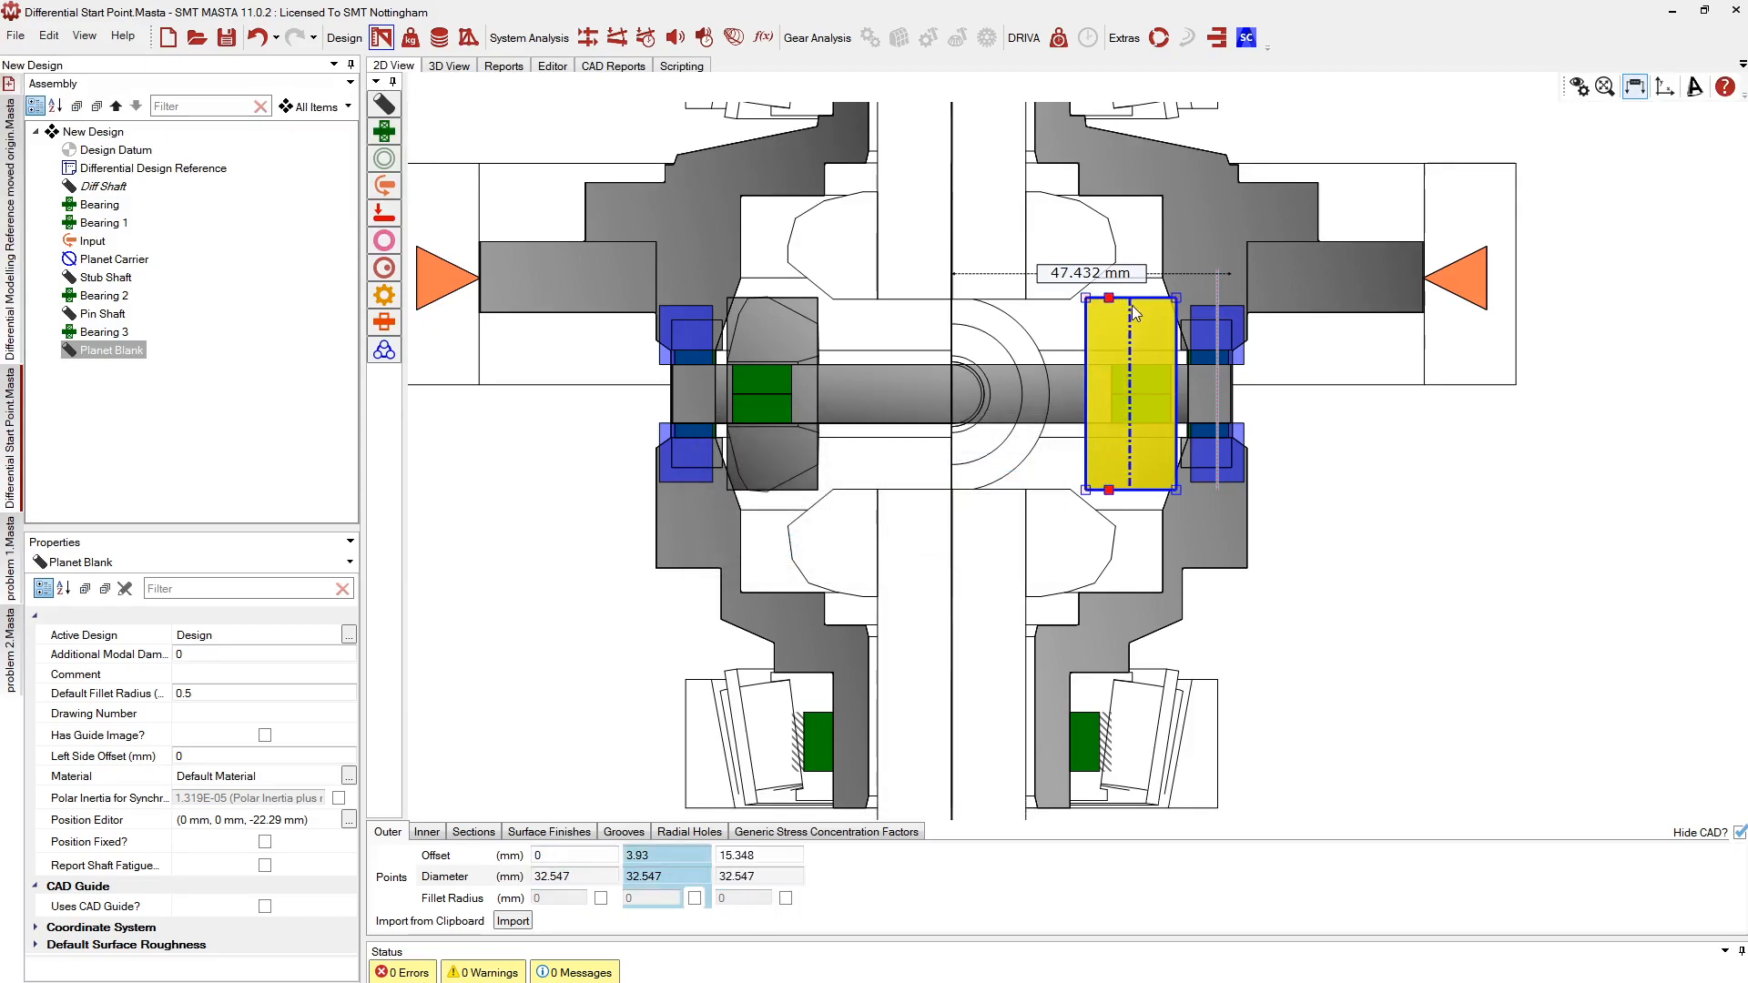
{"action": "double_click", "coordinate": [1156, 332]}
{"action": "left_click", "coordinate": [797, 550]}
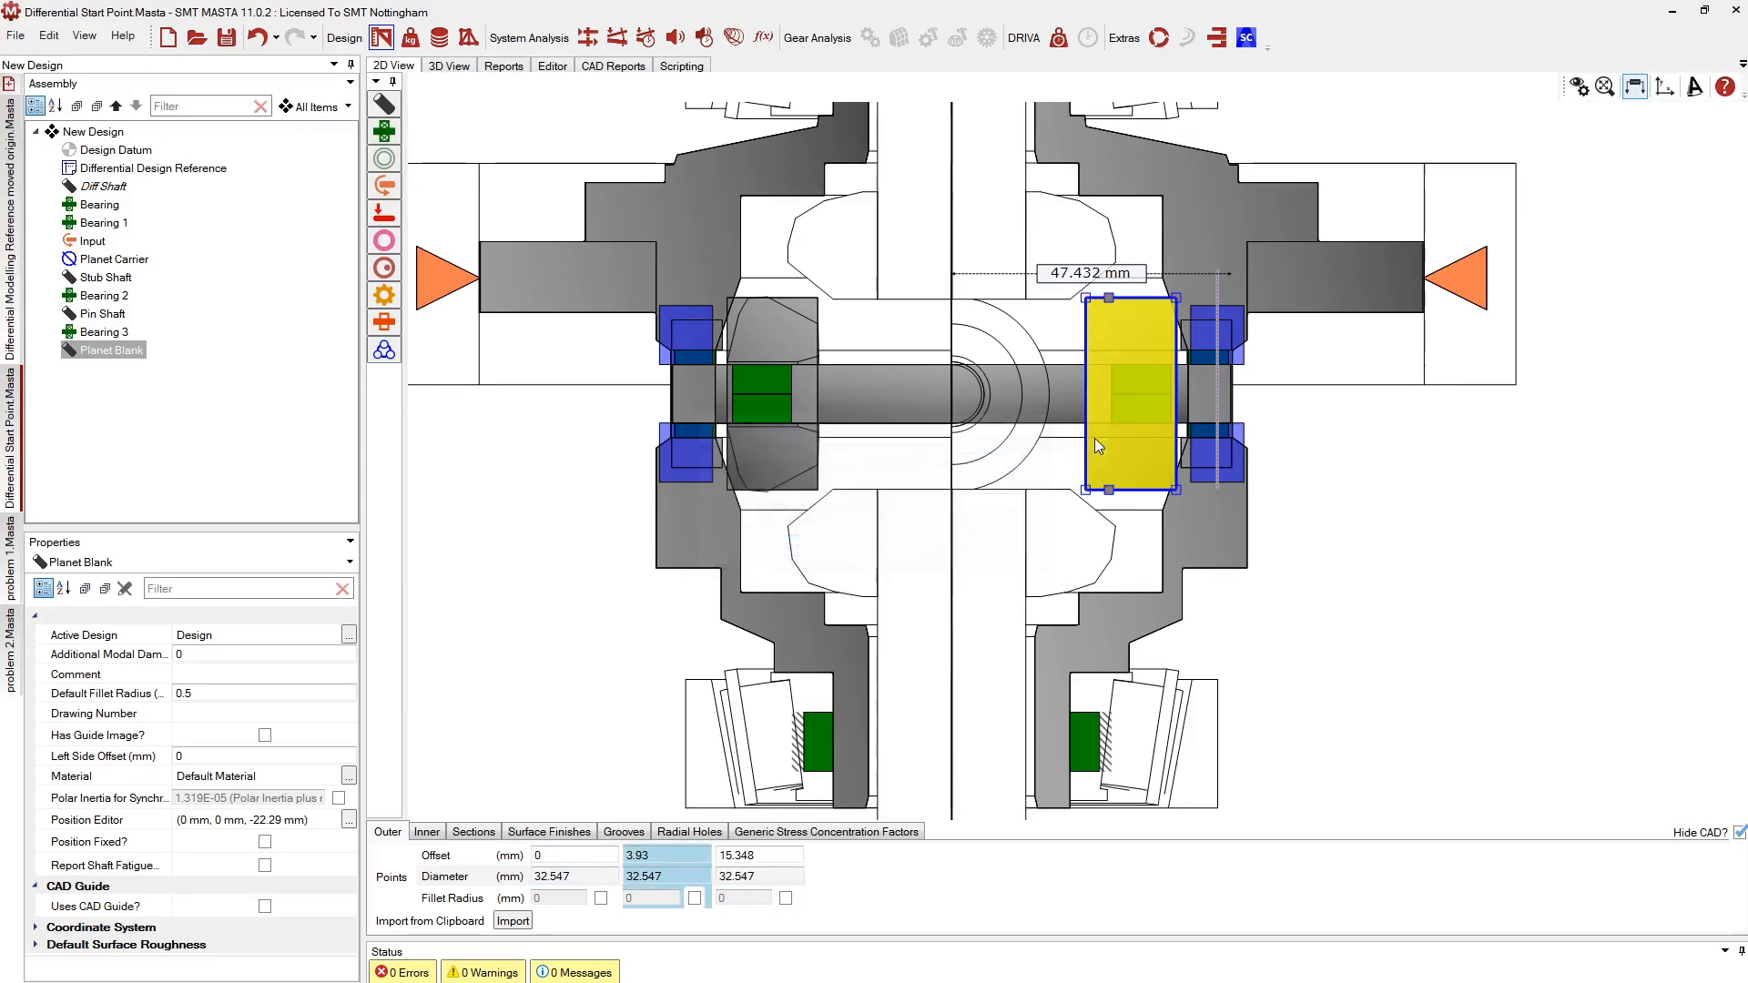
Taper the profile: end at 15.503/10.337, first point 22.984 diameter, second at 6.557/29.771
{"action": "double_click", "coordinate": [1175, 349]}
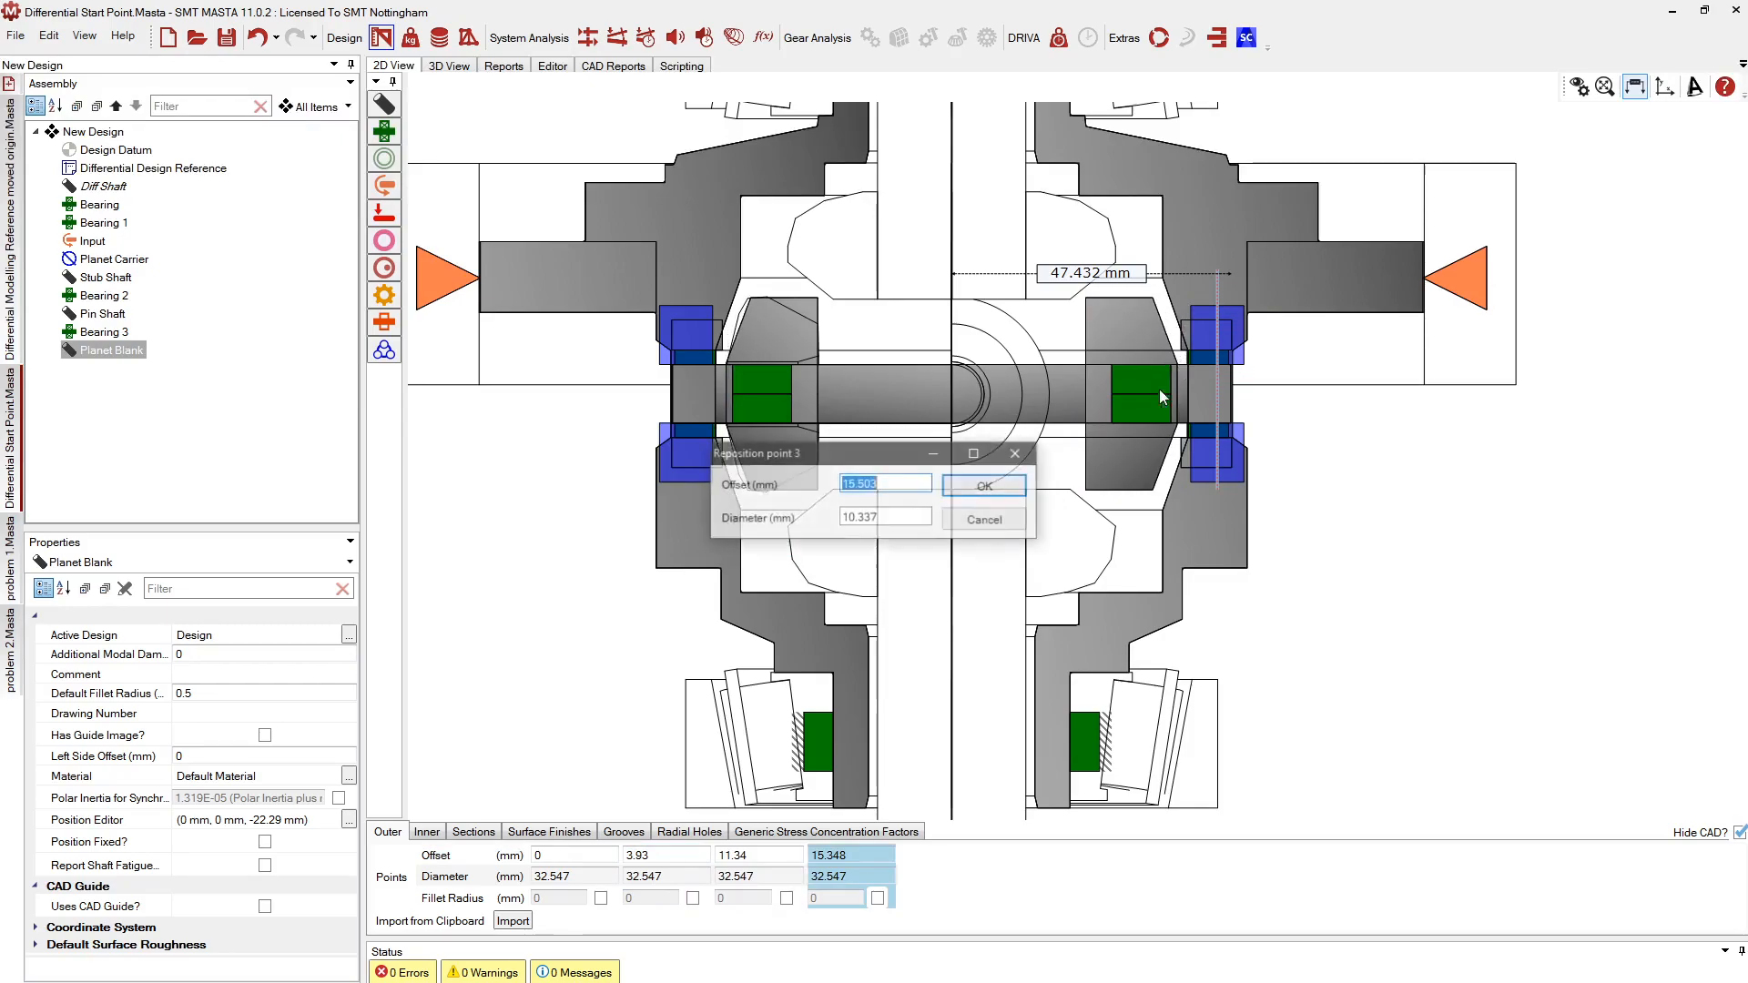
{"action": "left_click", "coordinate": [984, 487]}
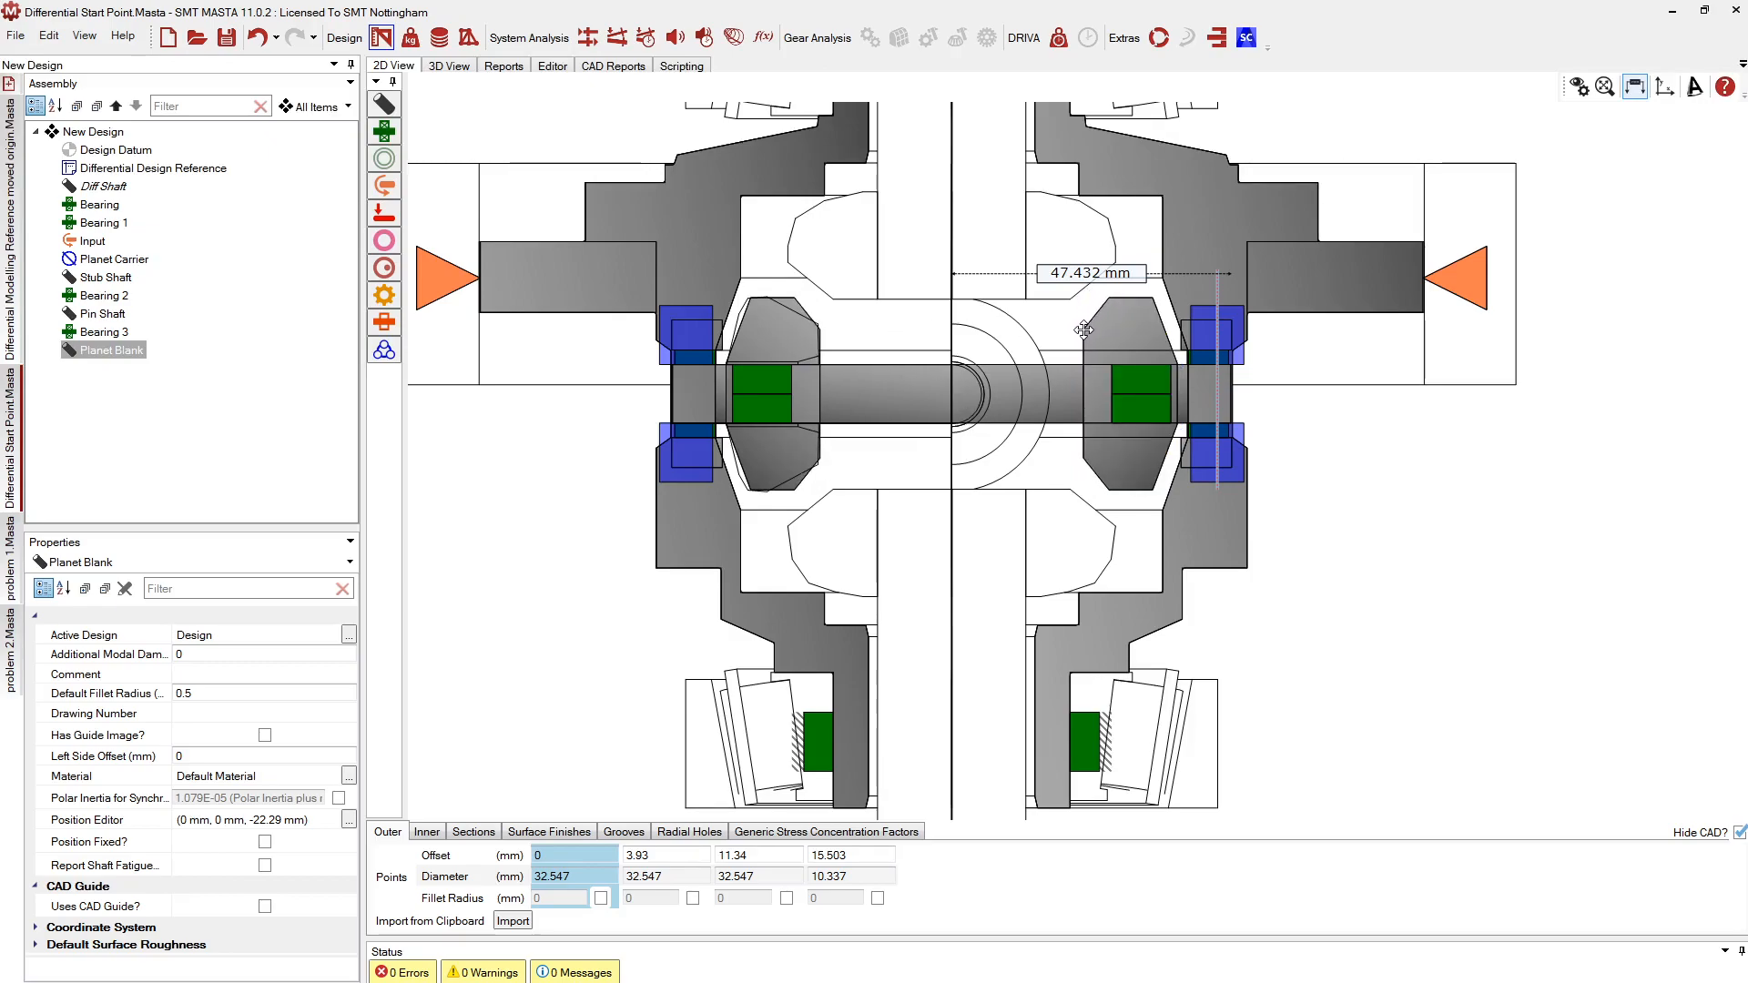
{"action": "left_click_drag", "start_coordinate": [1088, 326], "coordinate": [1085, 326]}
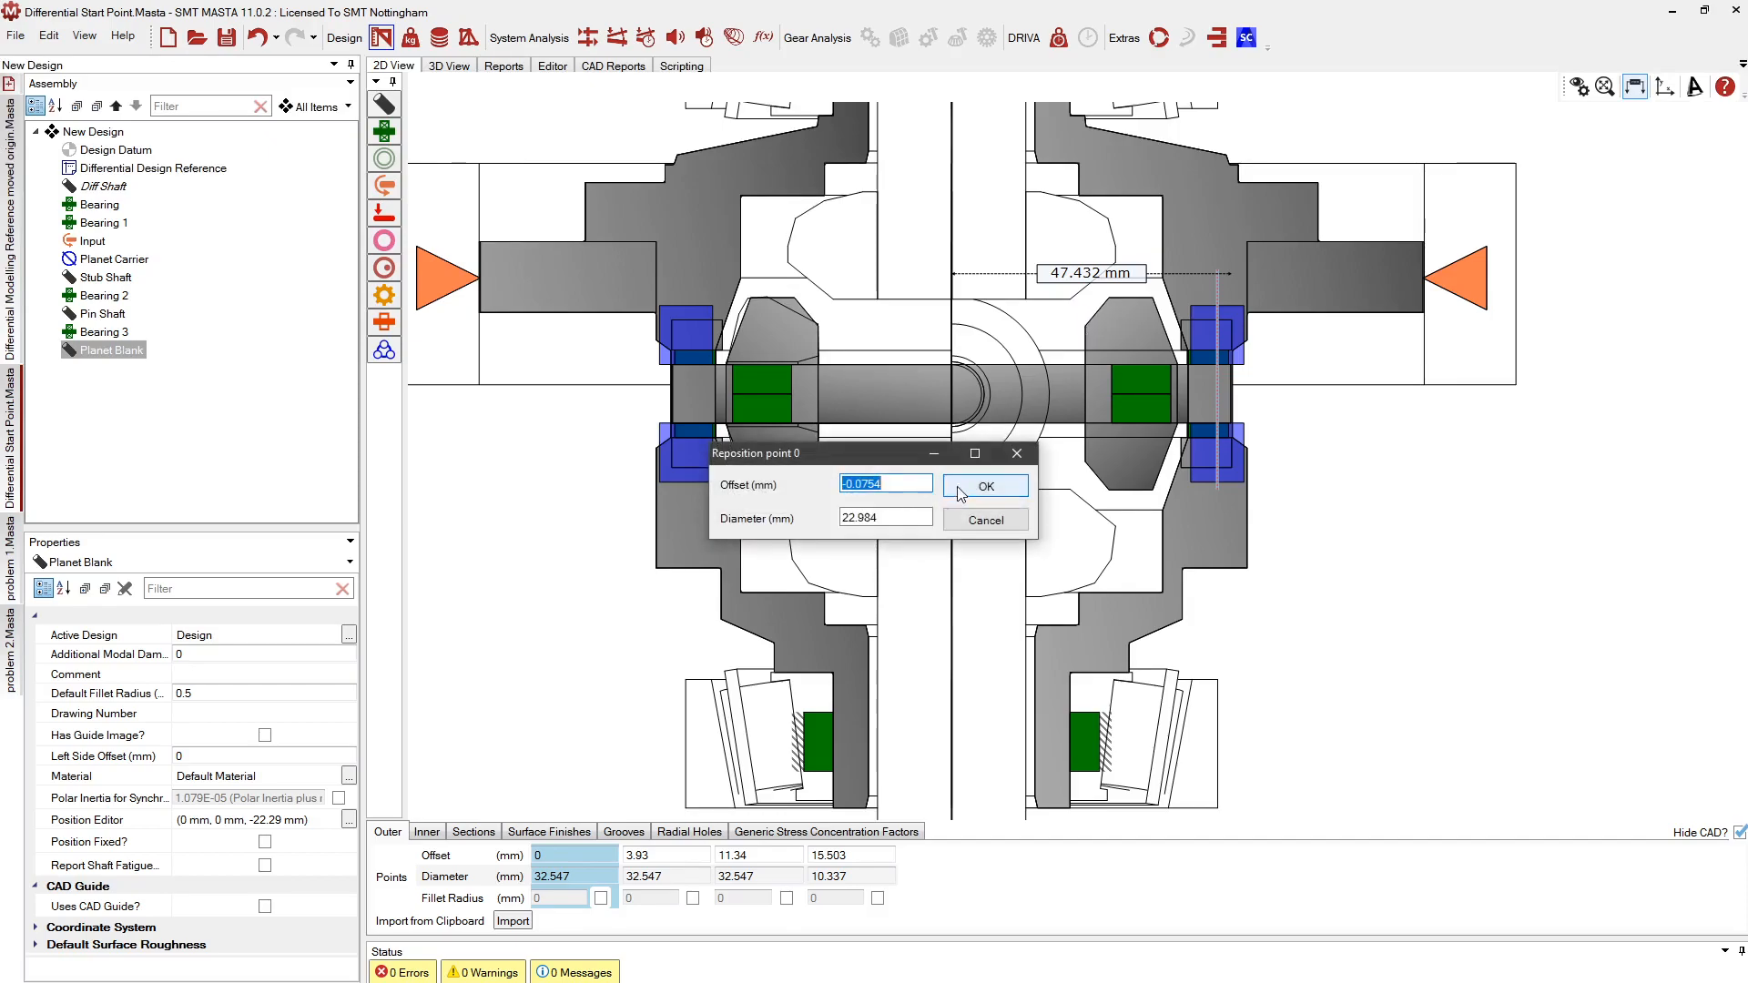
{"action": "left_click", "coordinate": [962, 488]}
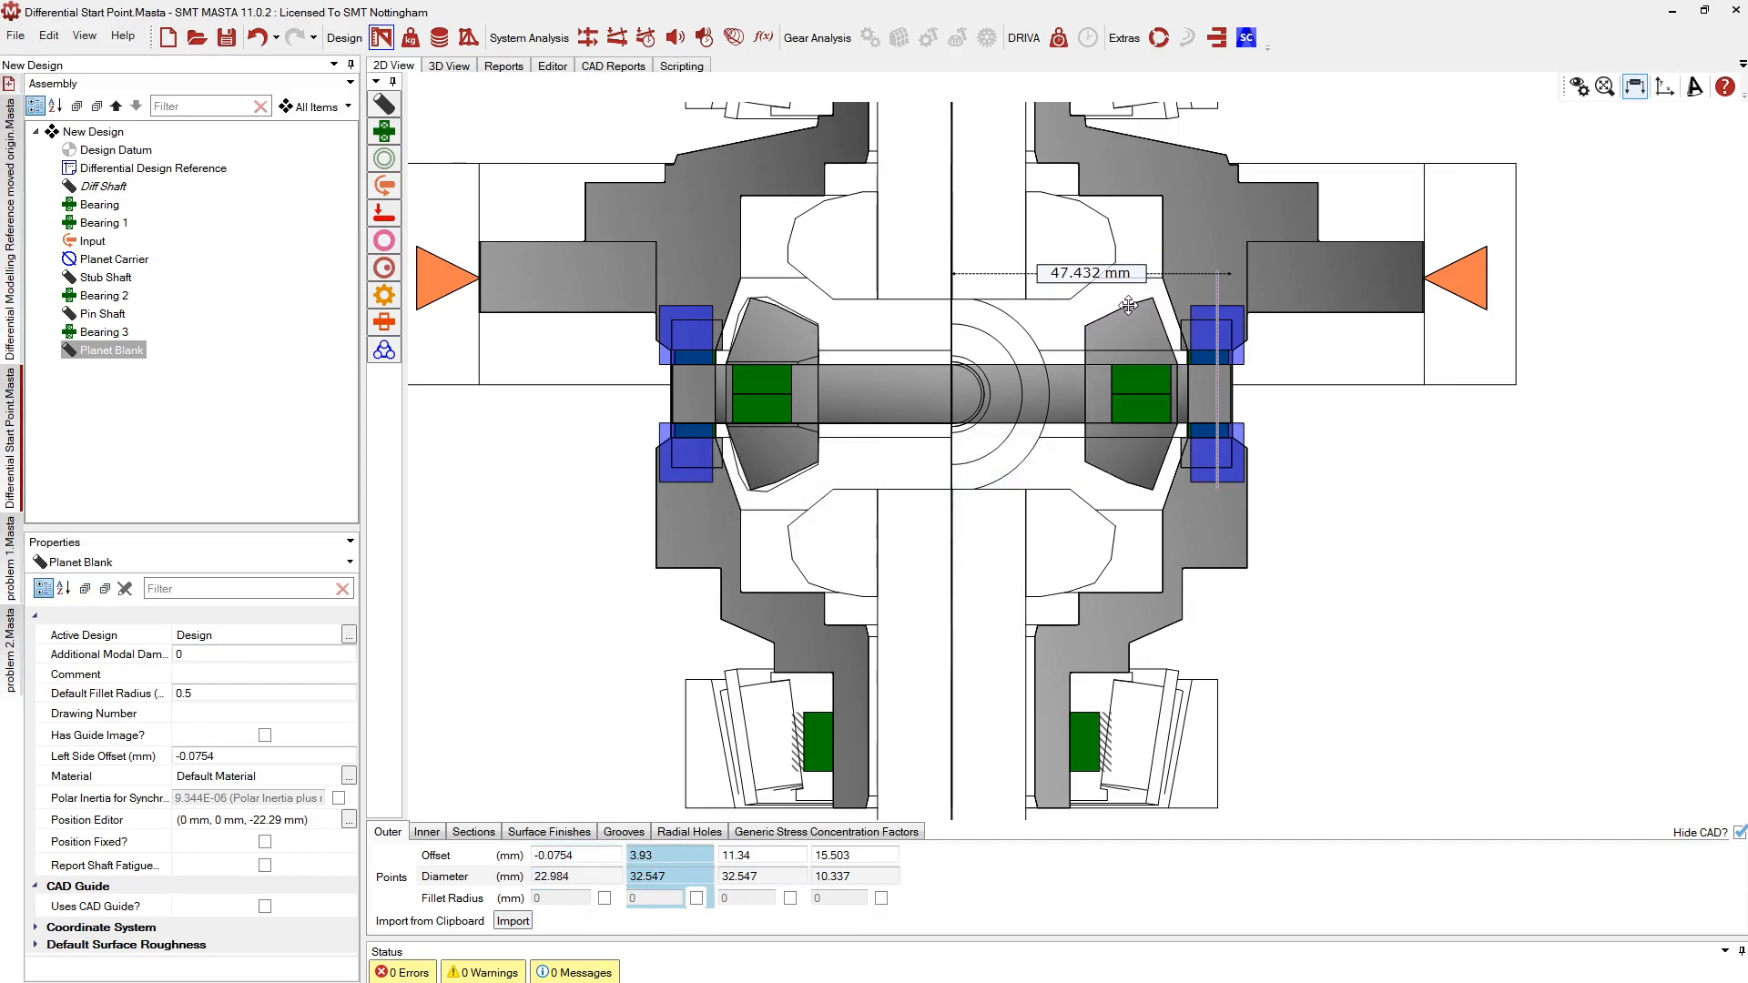
{"action": "left_click_drag", "start_coordinate": [1125, 310], "coordinate": [1125, 306]}
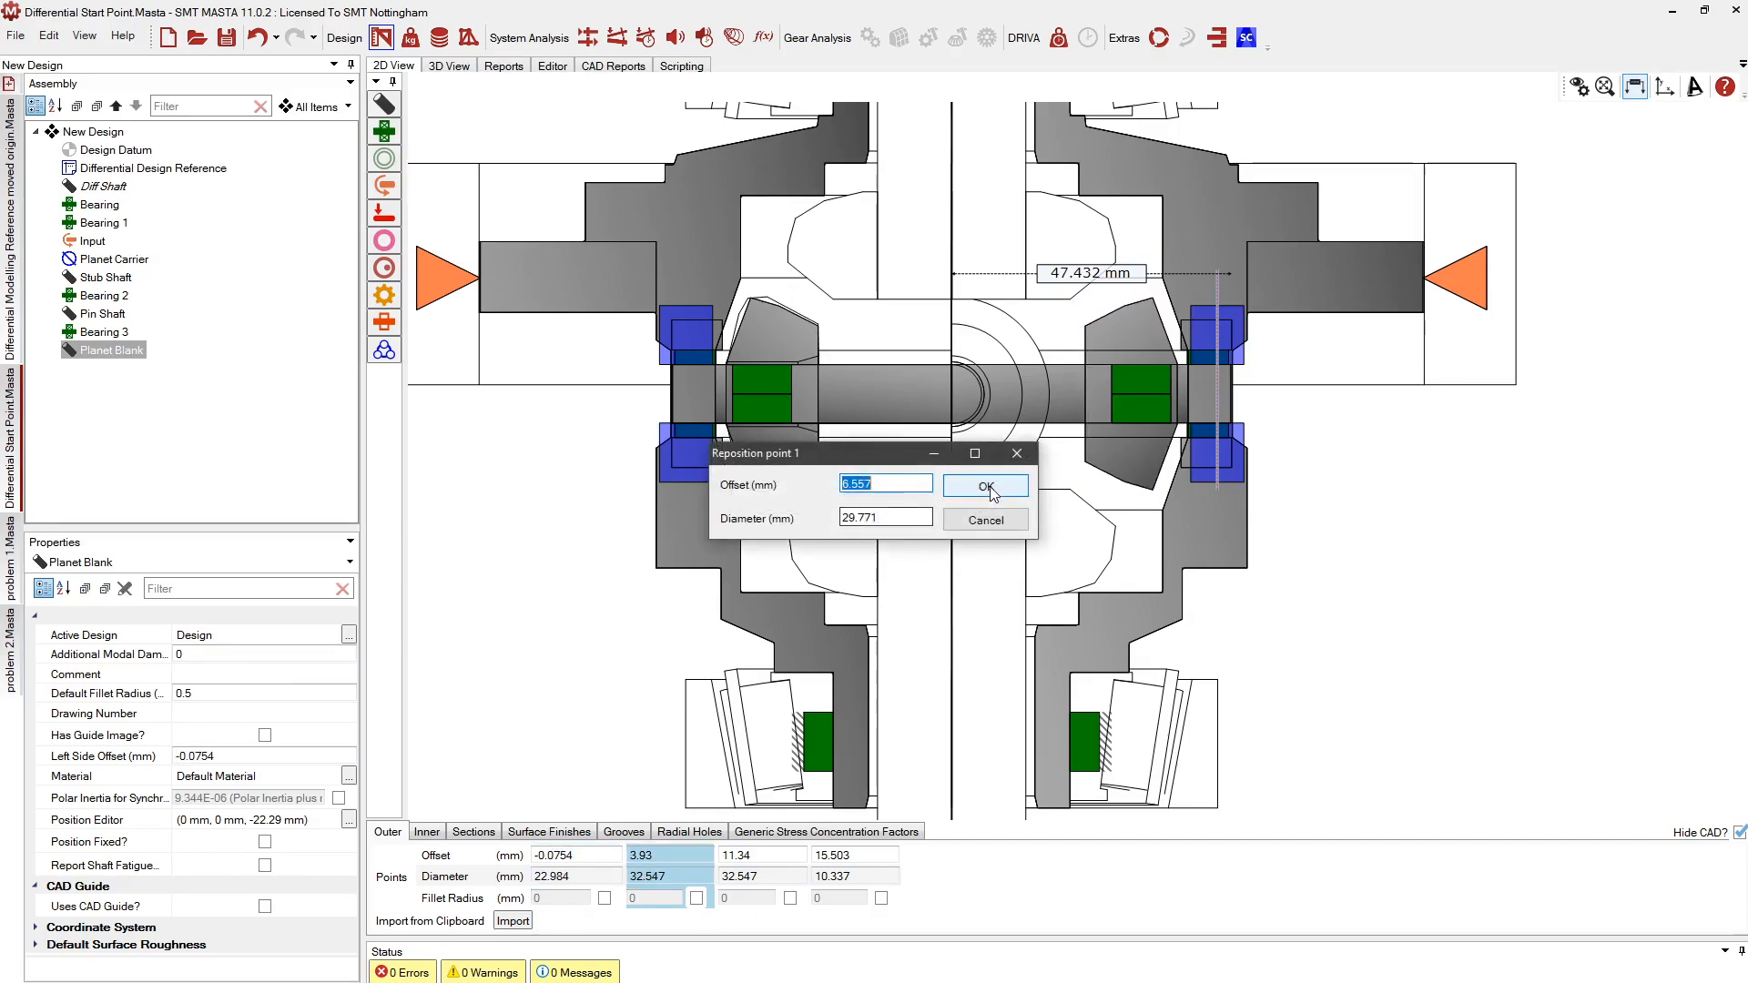
{"action": "left_click", "coordinate": [985, 481]}
Give the Planet Blank an 11.262 mm bore on its inner profile
{"action": "left_click", "coordinate": [428, 832]}
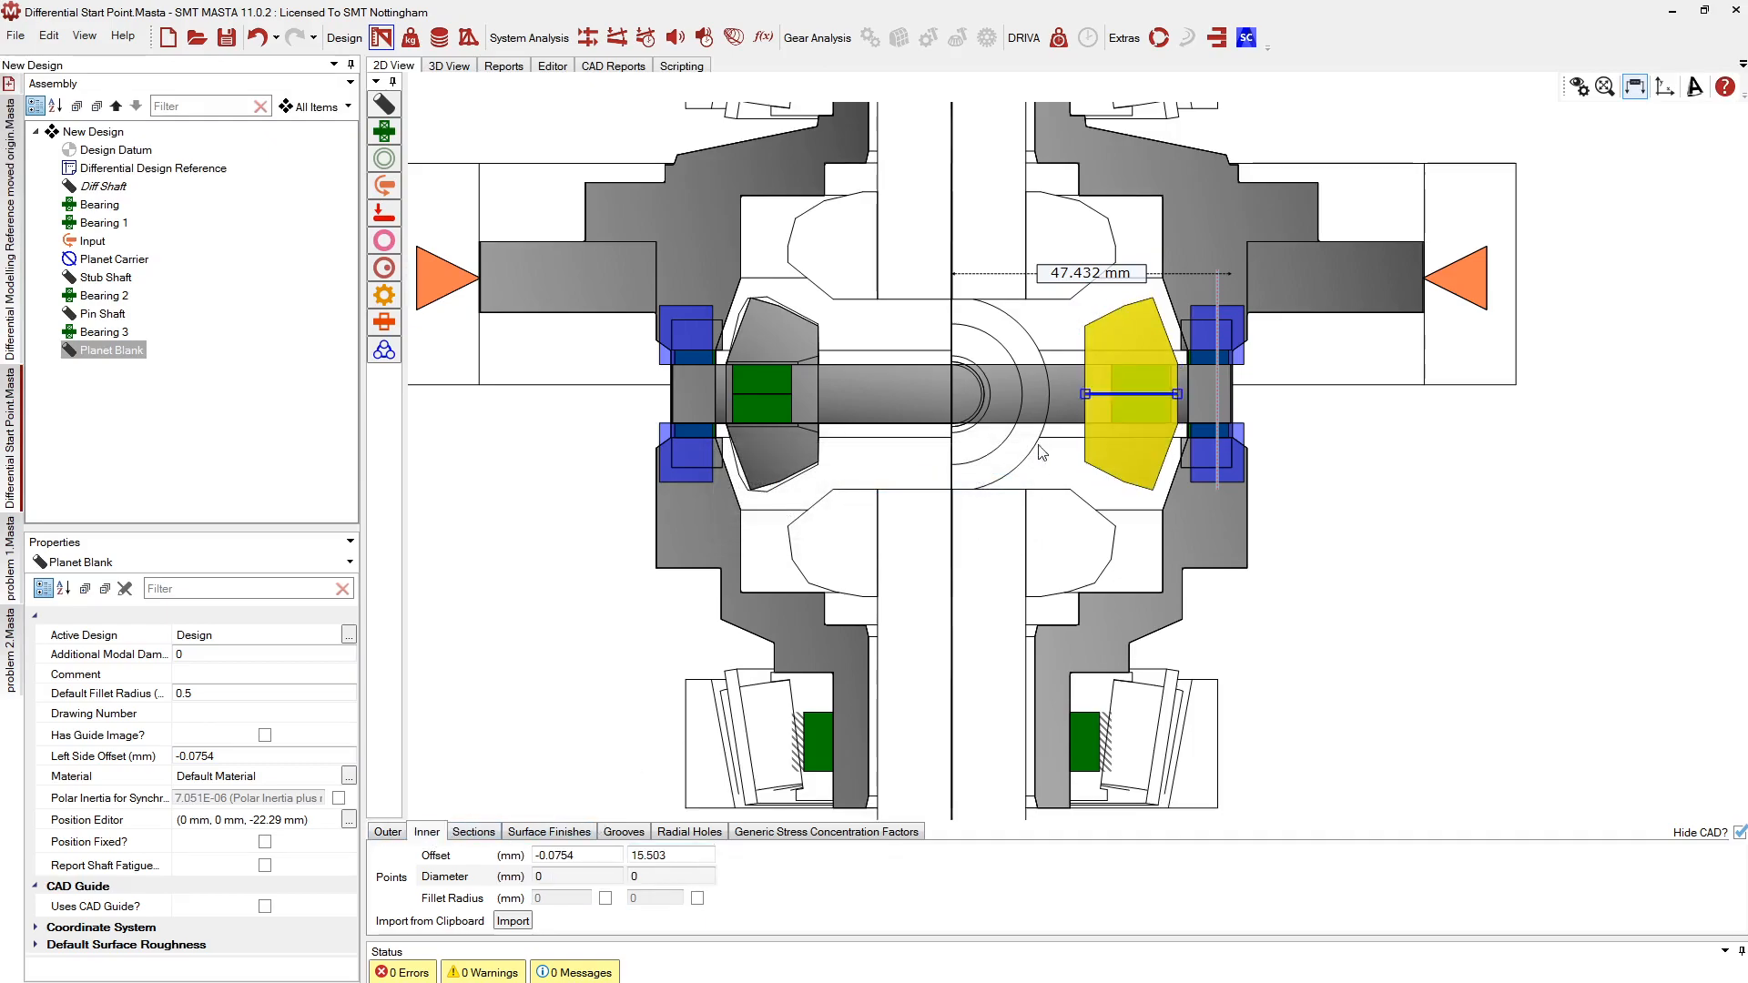
{"action": "left_click_drag", "start_coordinate": [1144, 396], "coordinate": [1156, 360]}
{"action": "left_click", "coordinate": [822, 545]}
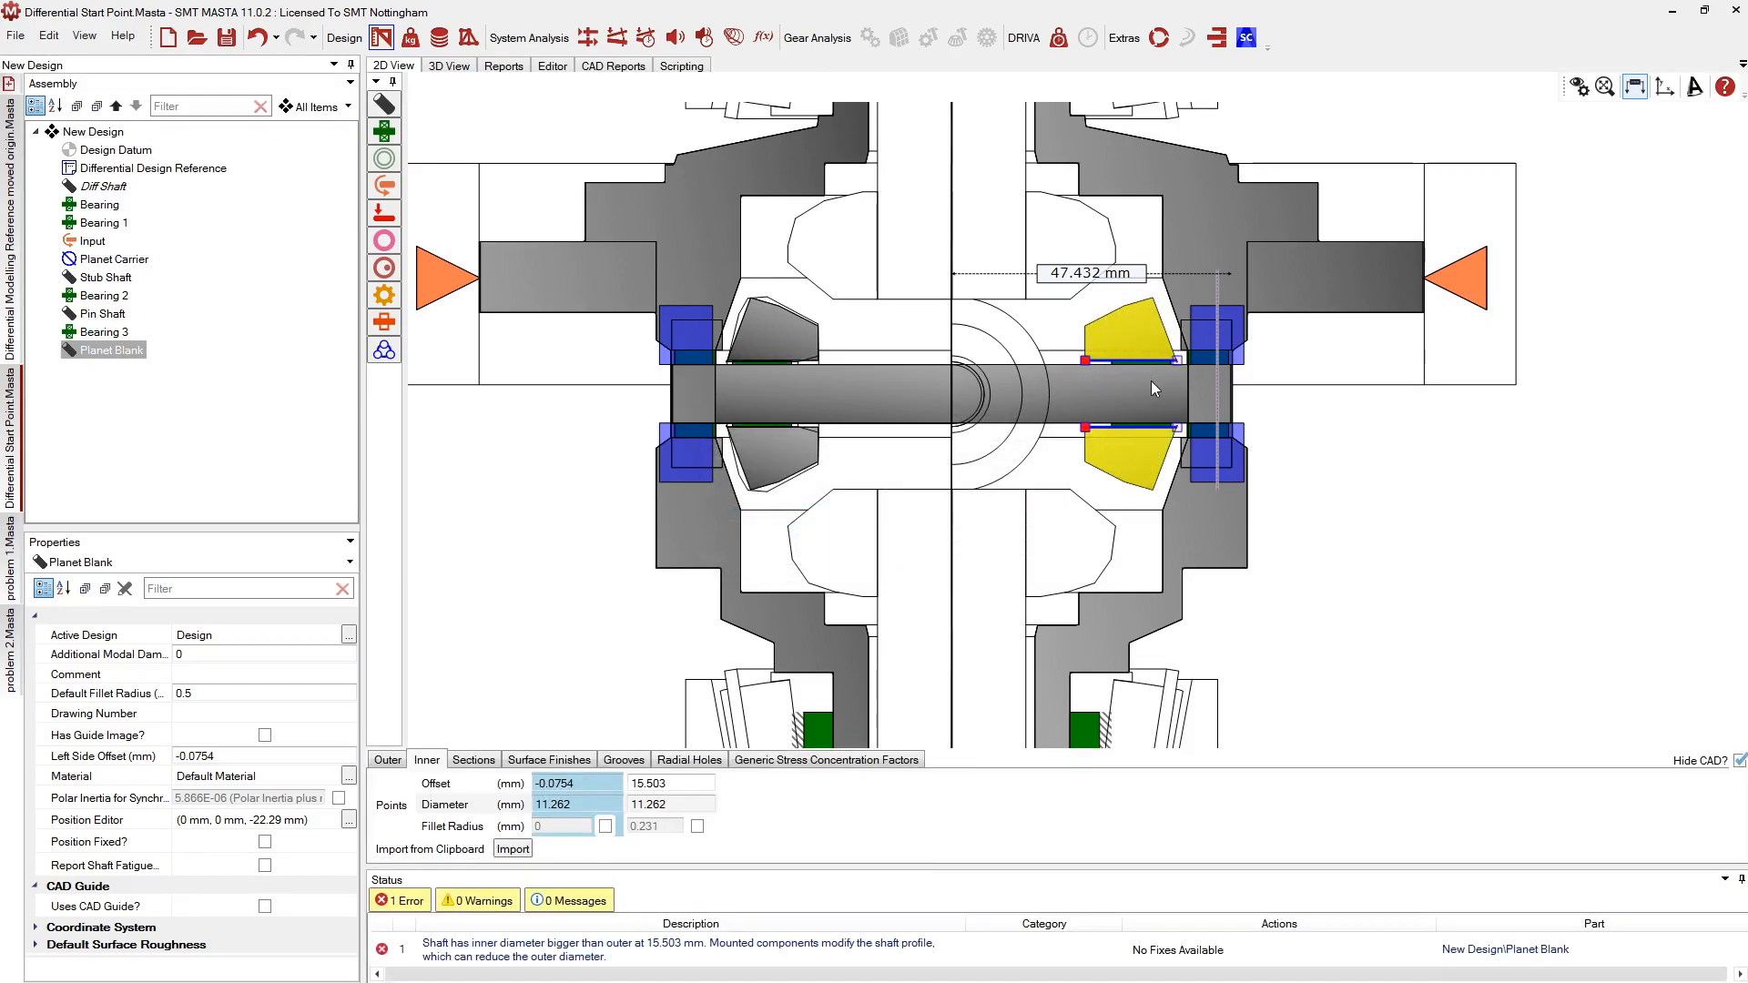
Change Bearing 3's model to Radial Clearance Bearing
{"action": "scroll", "coordinate": [1122, 368], "scroll_direction": "up", "scroll_amount": 4}
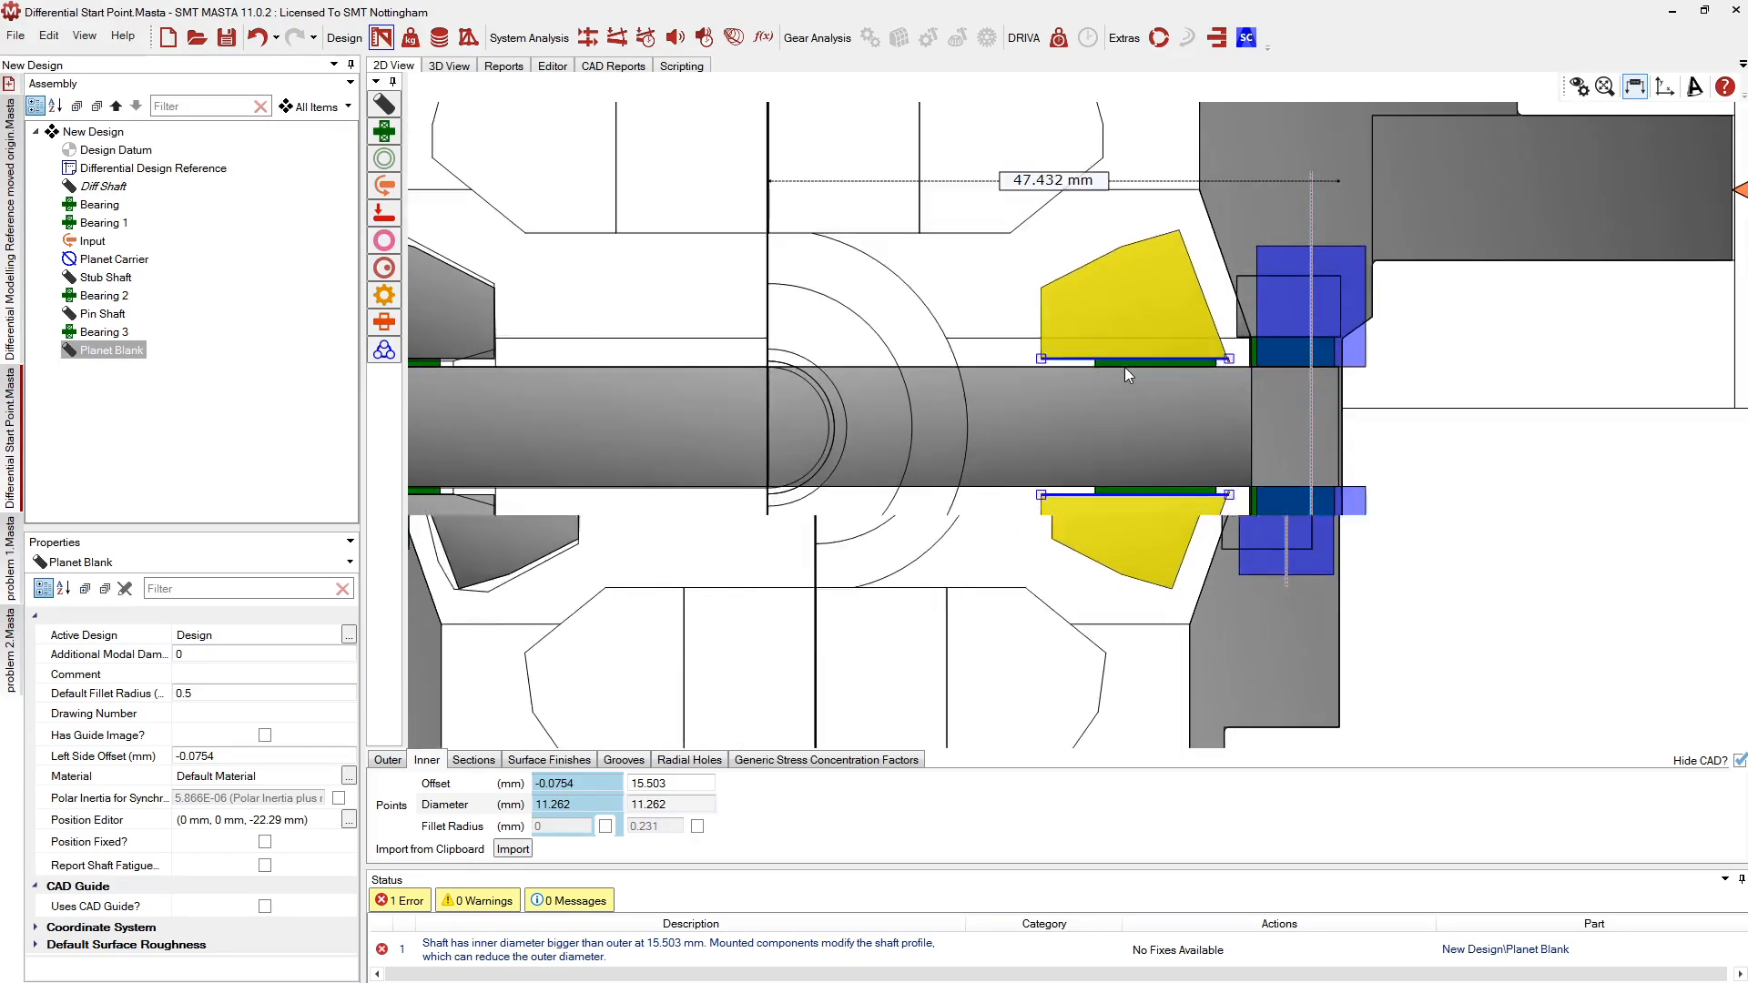
{"action": "left_click", "coordinate": [1128, 364]}
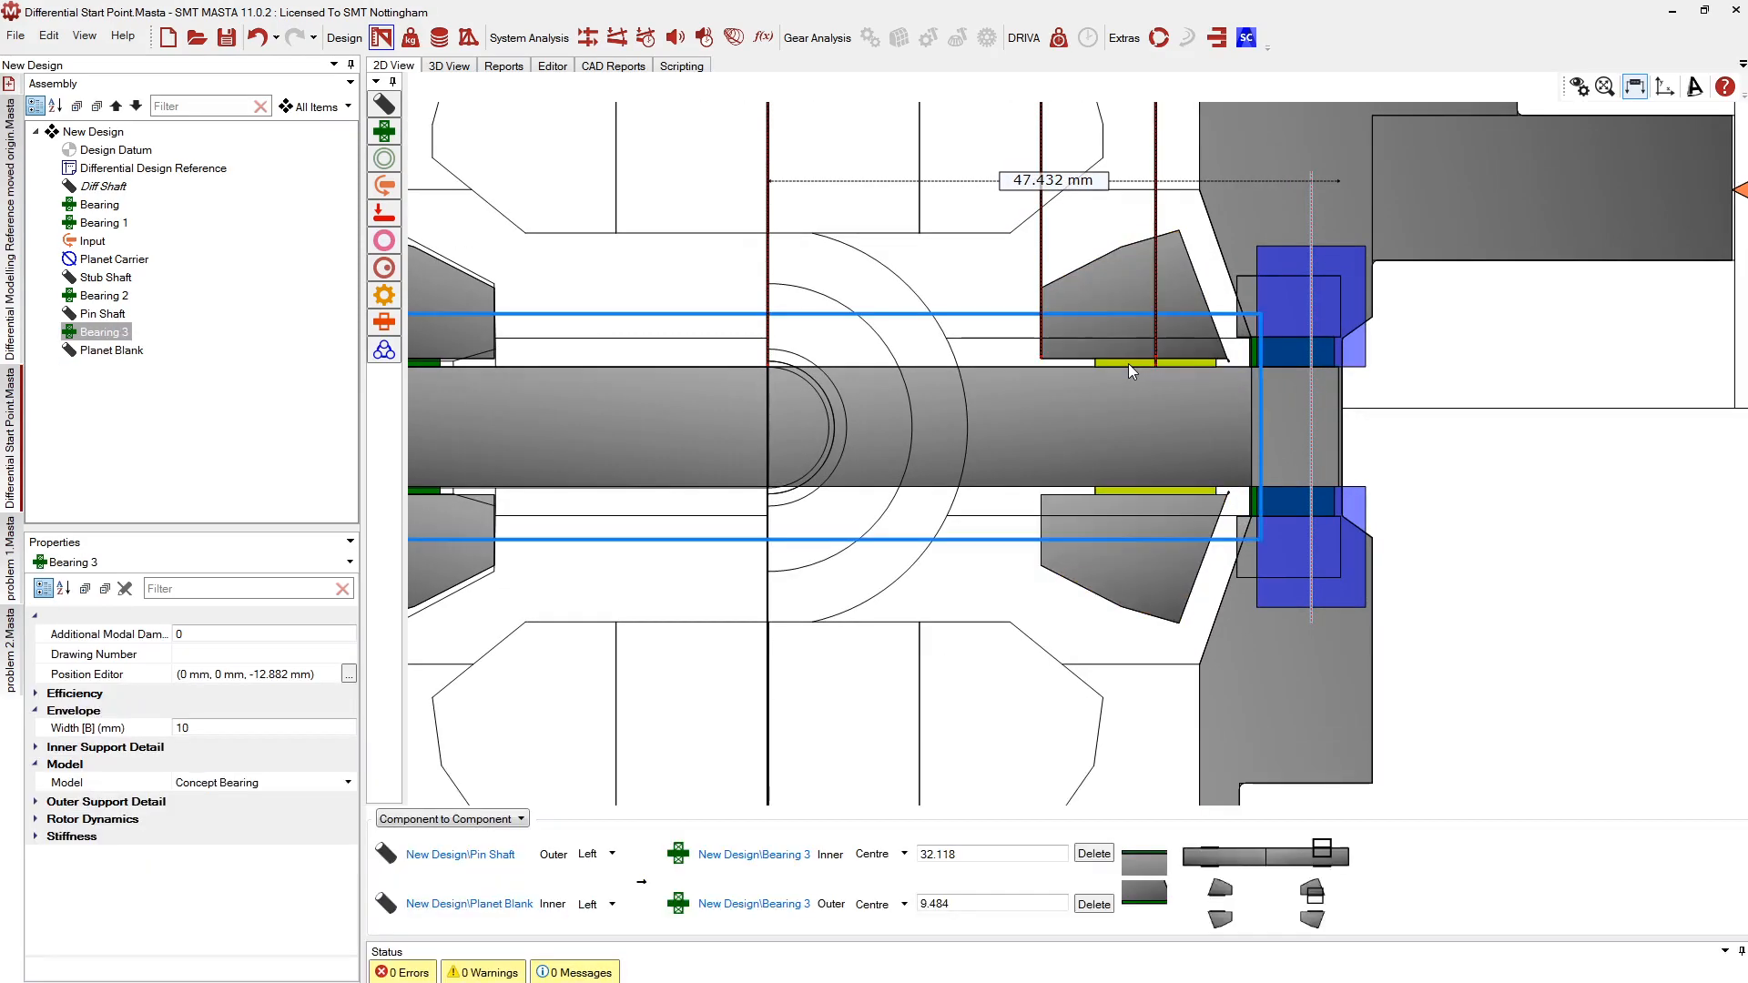
{"action": "left_click", "coordinate": [230, 783]}
{"action": "left_click", "coordinate": [229, 783]}
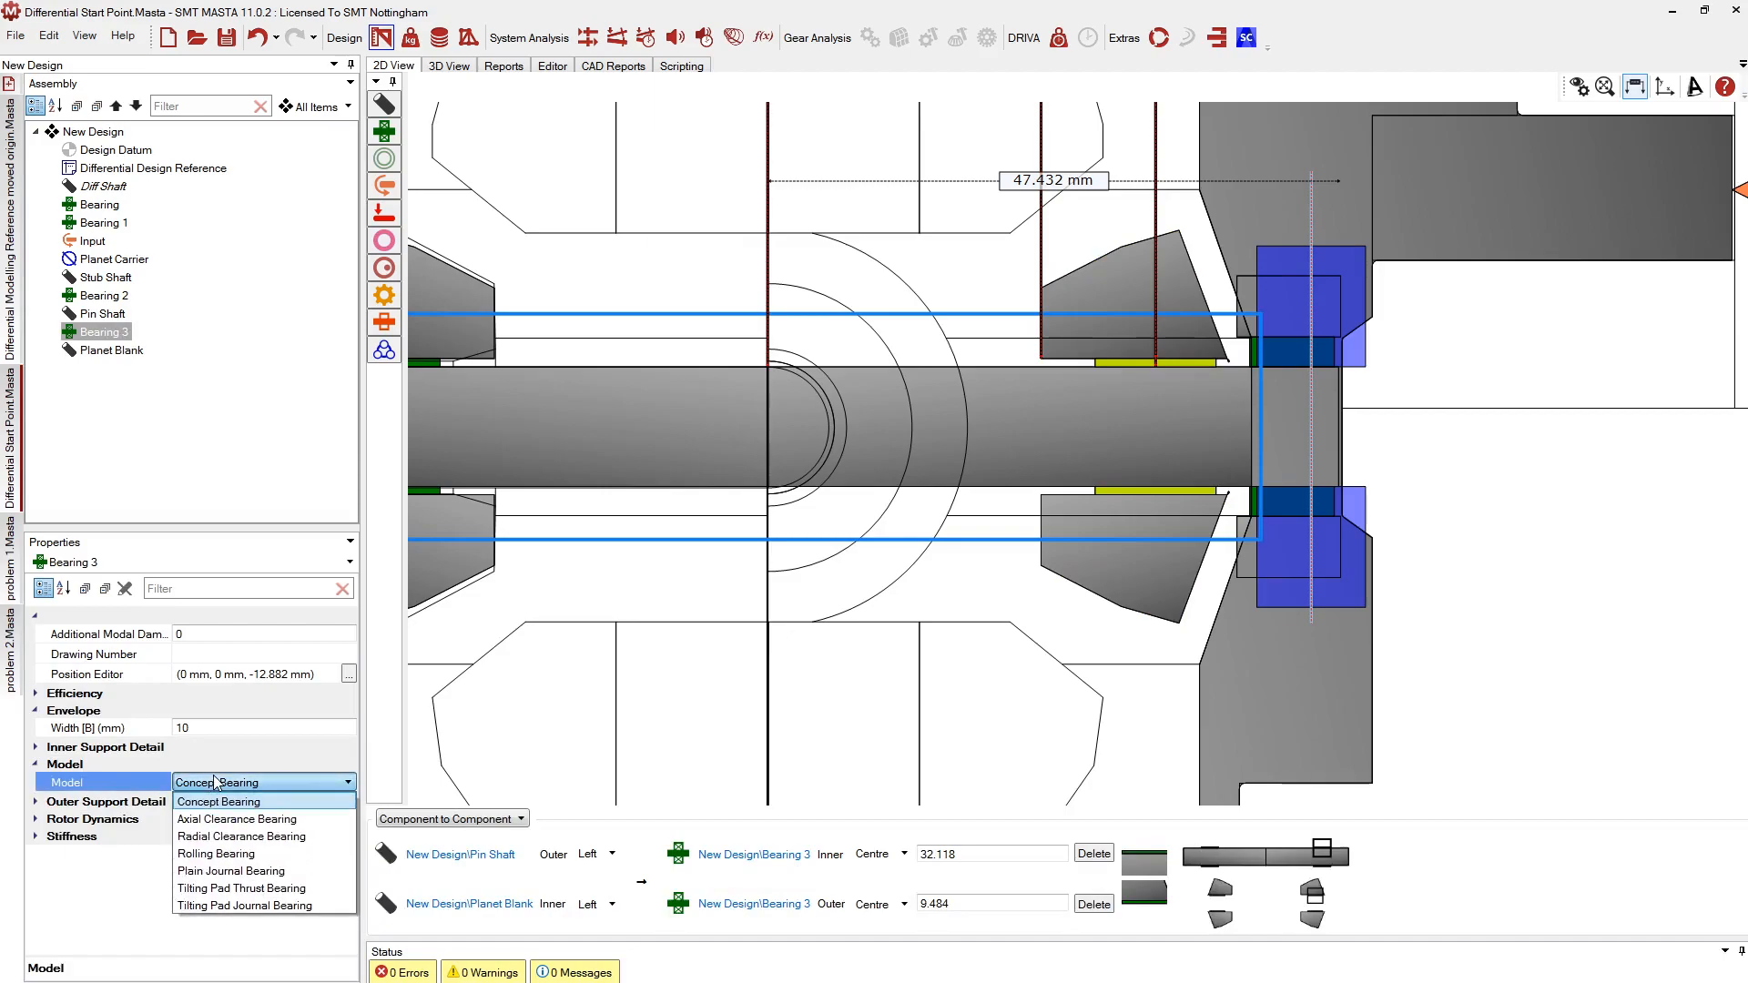
{"action": "left_click", "coordinate": [195, 839]}
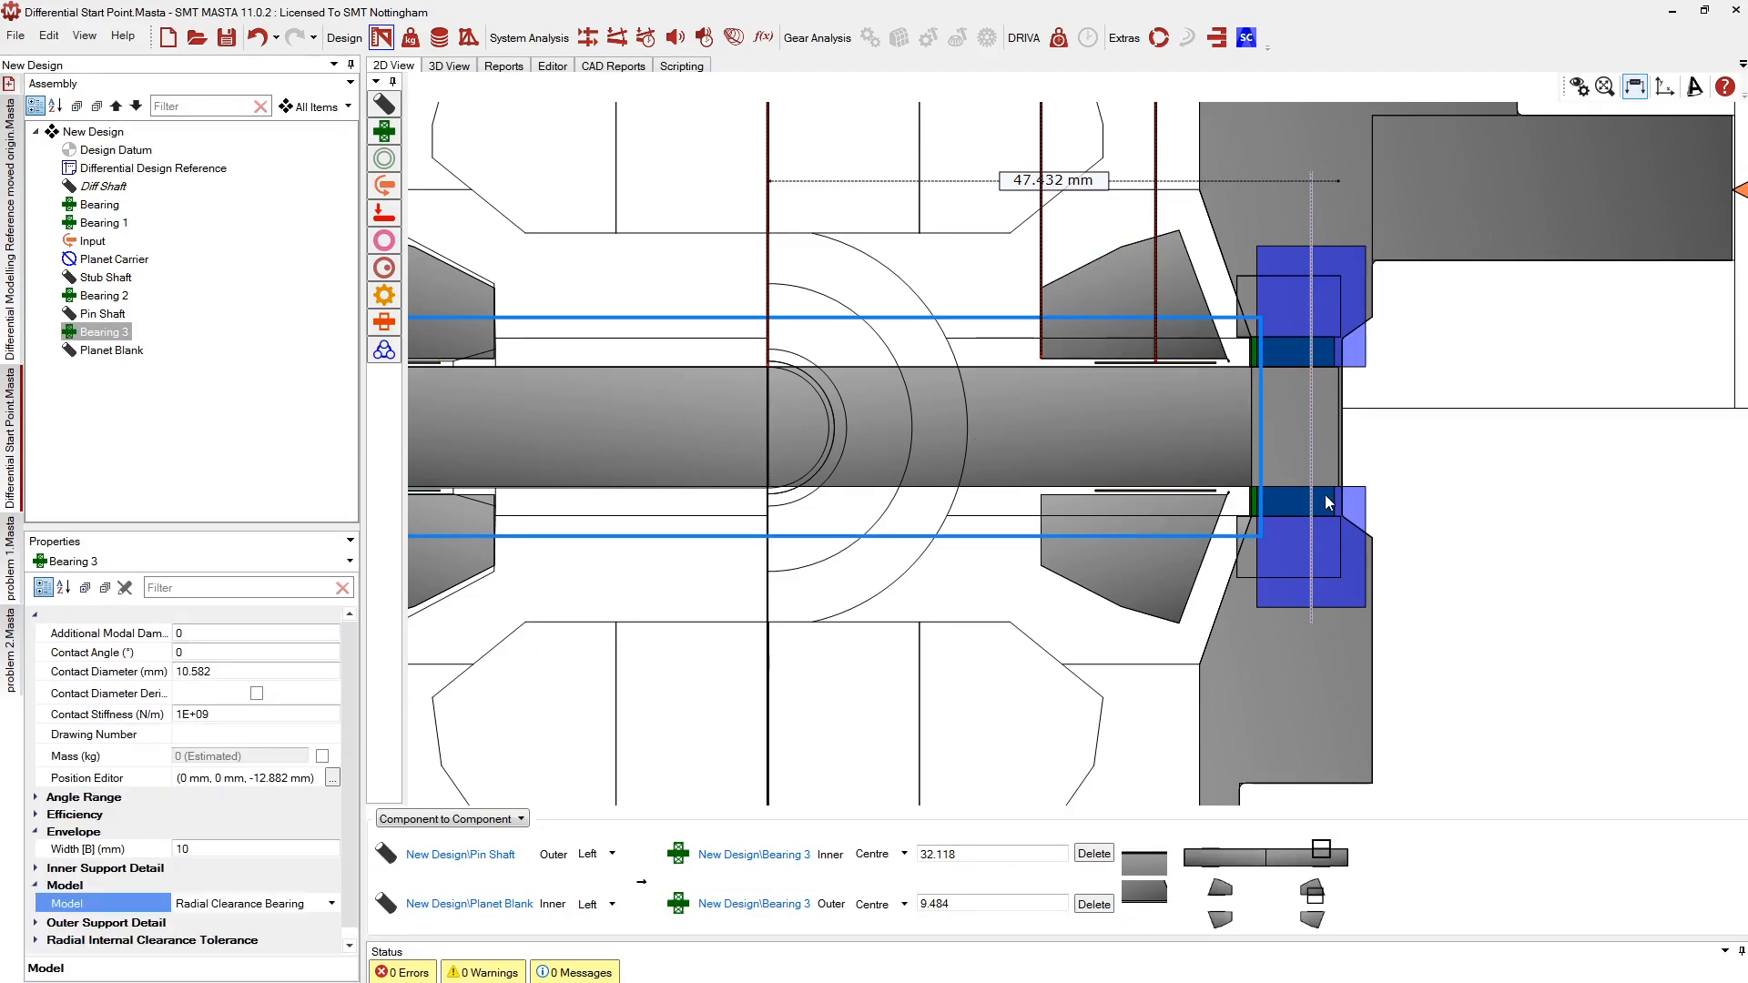
Zoom in and select the Planet Blank in the 2D view
{"action": "scroll", "coordinate": [1184, 390], "scroll_direction": "up", "scroll_amount": 5}
{"action": "scroll", "coordinate": [1183, 391], "scroll_direction": "up", "scroll_amount": 2}
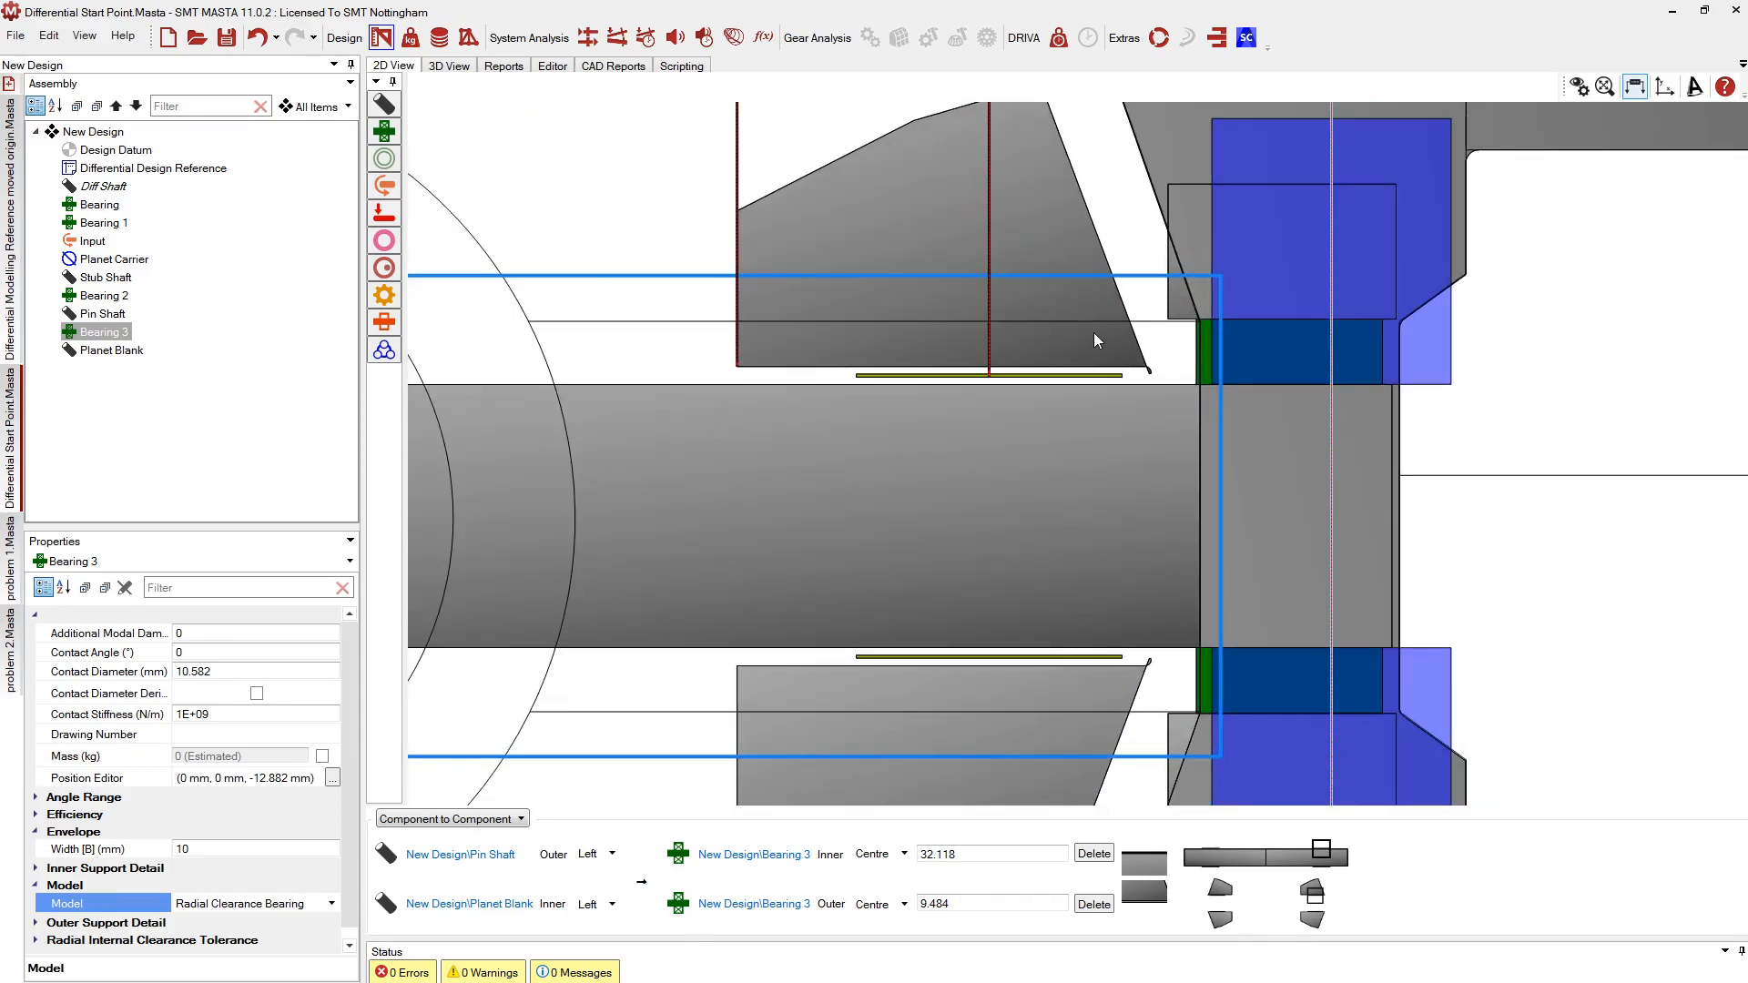
{"action": "left_click", "coordinate": [1094, 331]}
Raise the Planet Blank's last outer profile point to 15.519 mm offset, 11.478 mm diameter
{"action": "right_click", "coordinate": [1098, 320]}
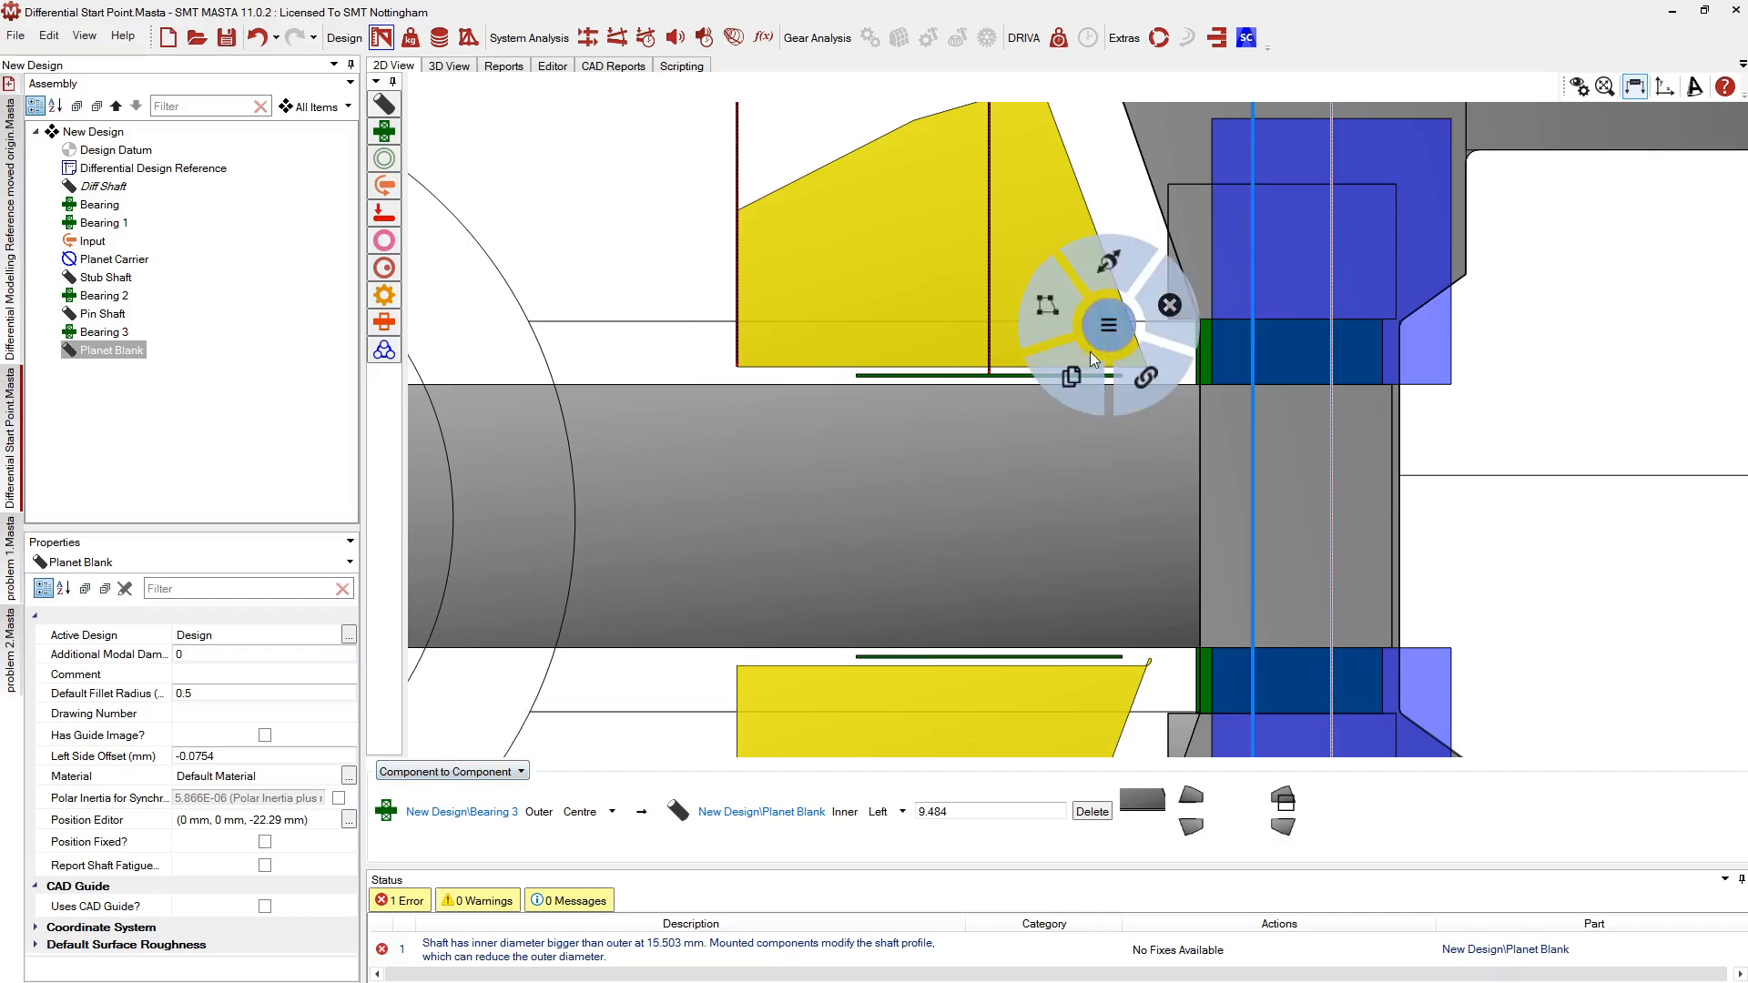
{"action": "left_click", "coordinate": [1050, 298]}
{"action": "scroll", "coordinate": [1155, 377], "scroll_direction": "up", "scroll_amount": 2}
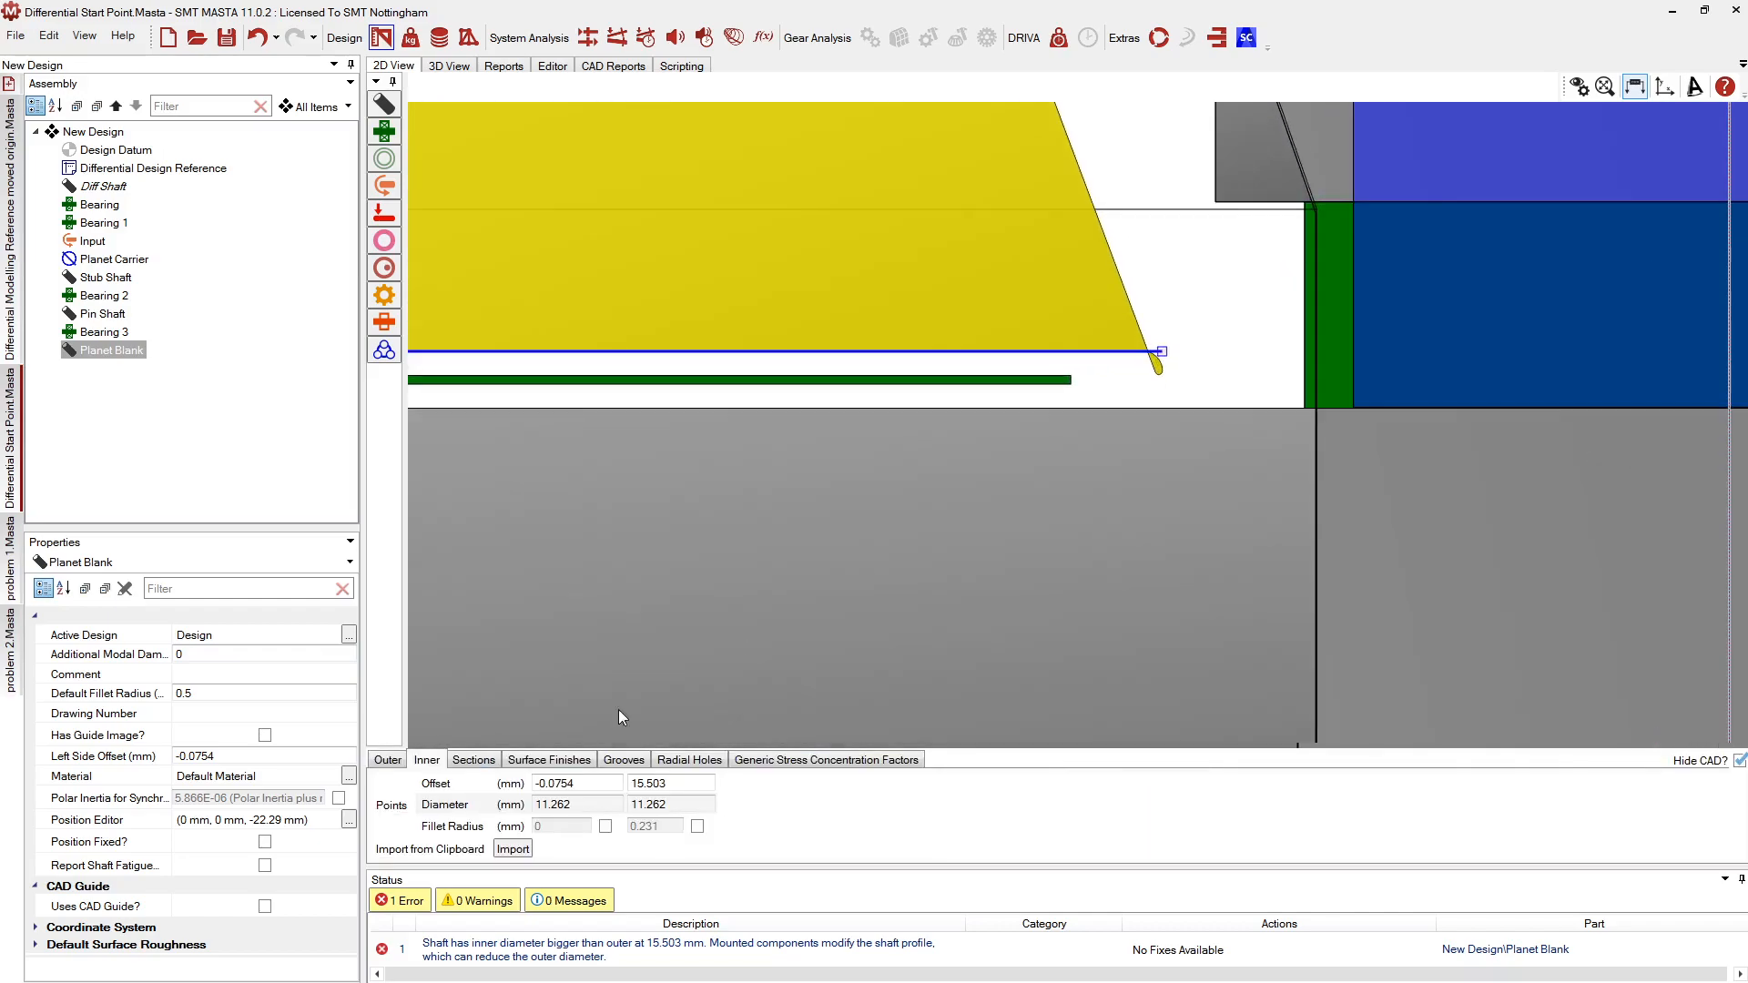
{"action": "left_click", "coordinate": [388, 760]}
{"action": "left_click", "coordinate": [1150, 388]}
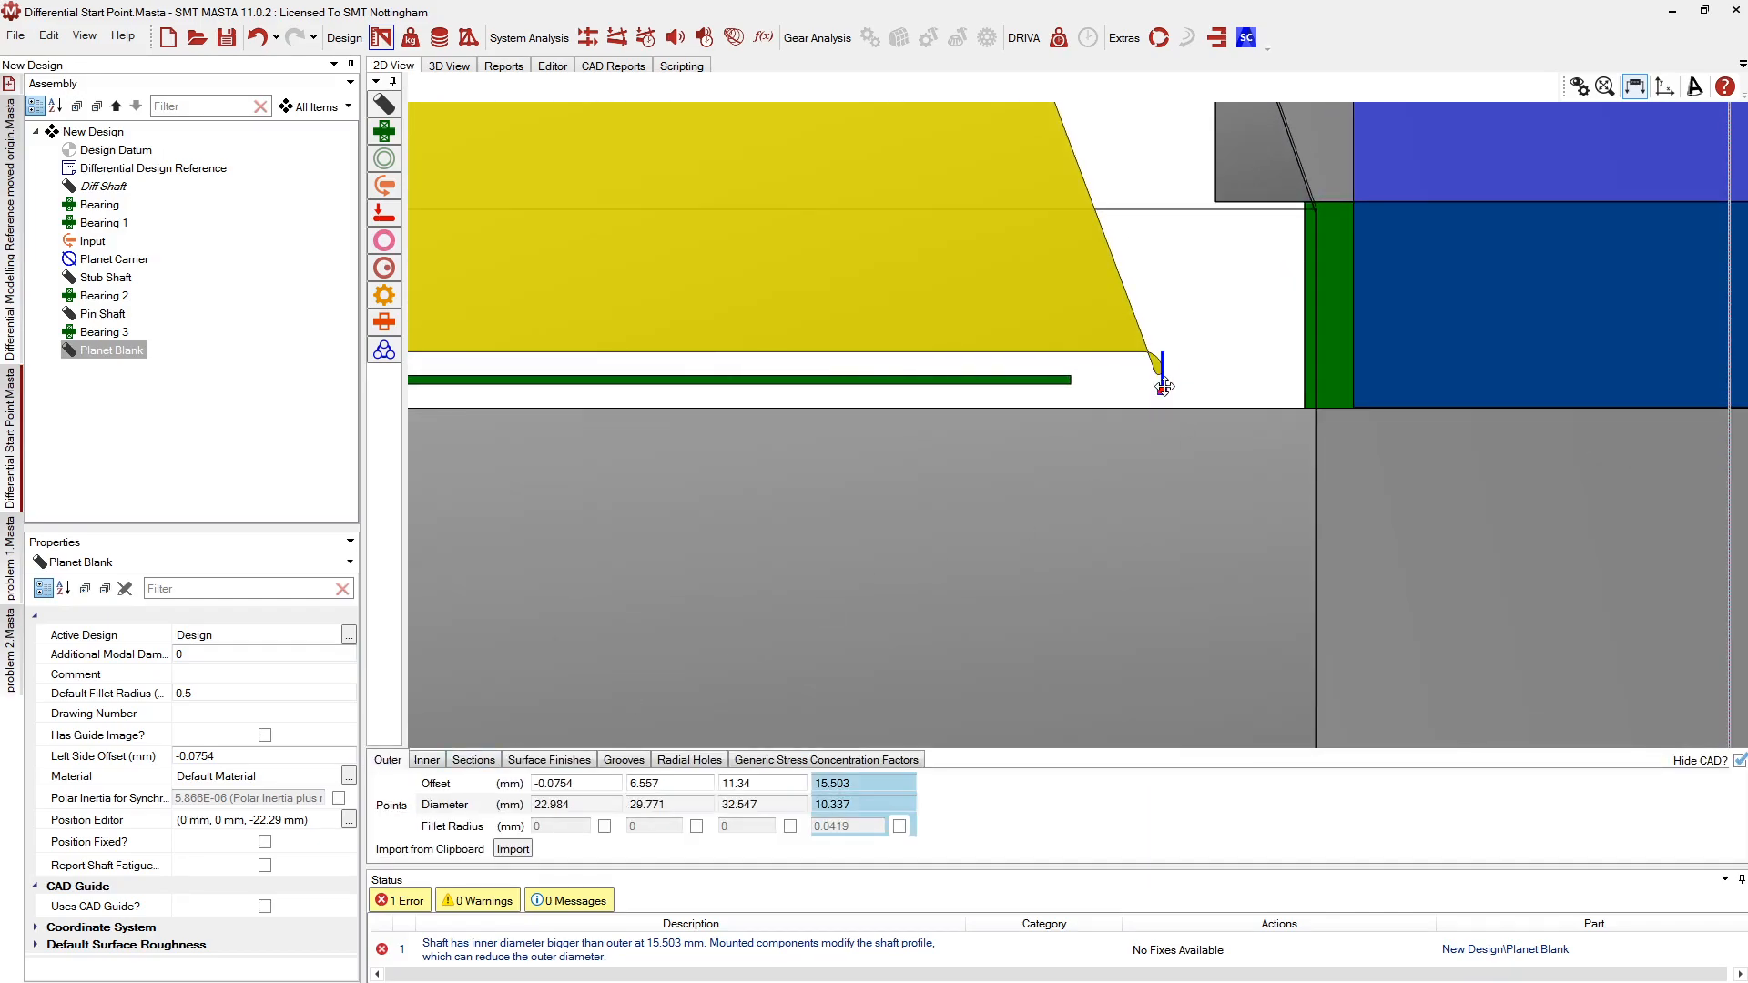
{"action": "mouse_move", "coordinate": [1165, 386]}
{"action": "left_mouse_down"}
{"action": "mouse_move", "coordinate": [1164, 346]}
{"action": "mouse_move", "coordinate": [1164, 374]}
{"action": "left_mouse_up"}
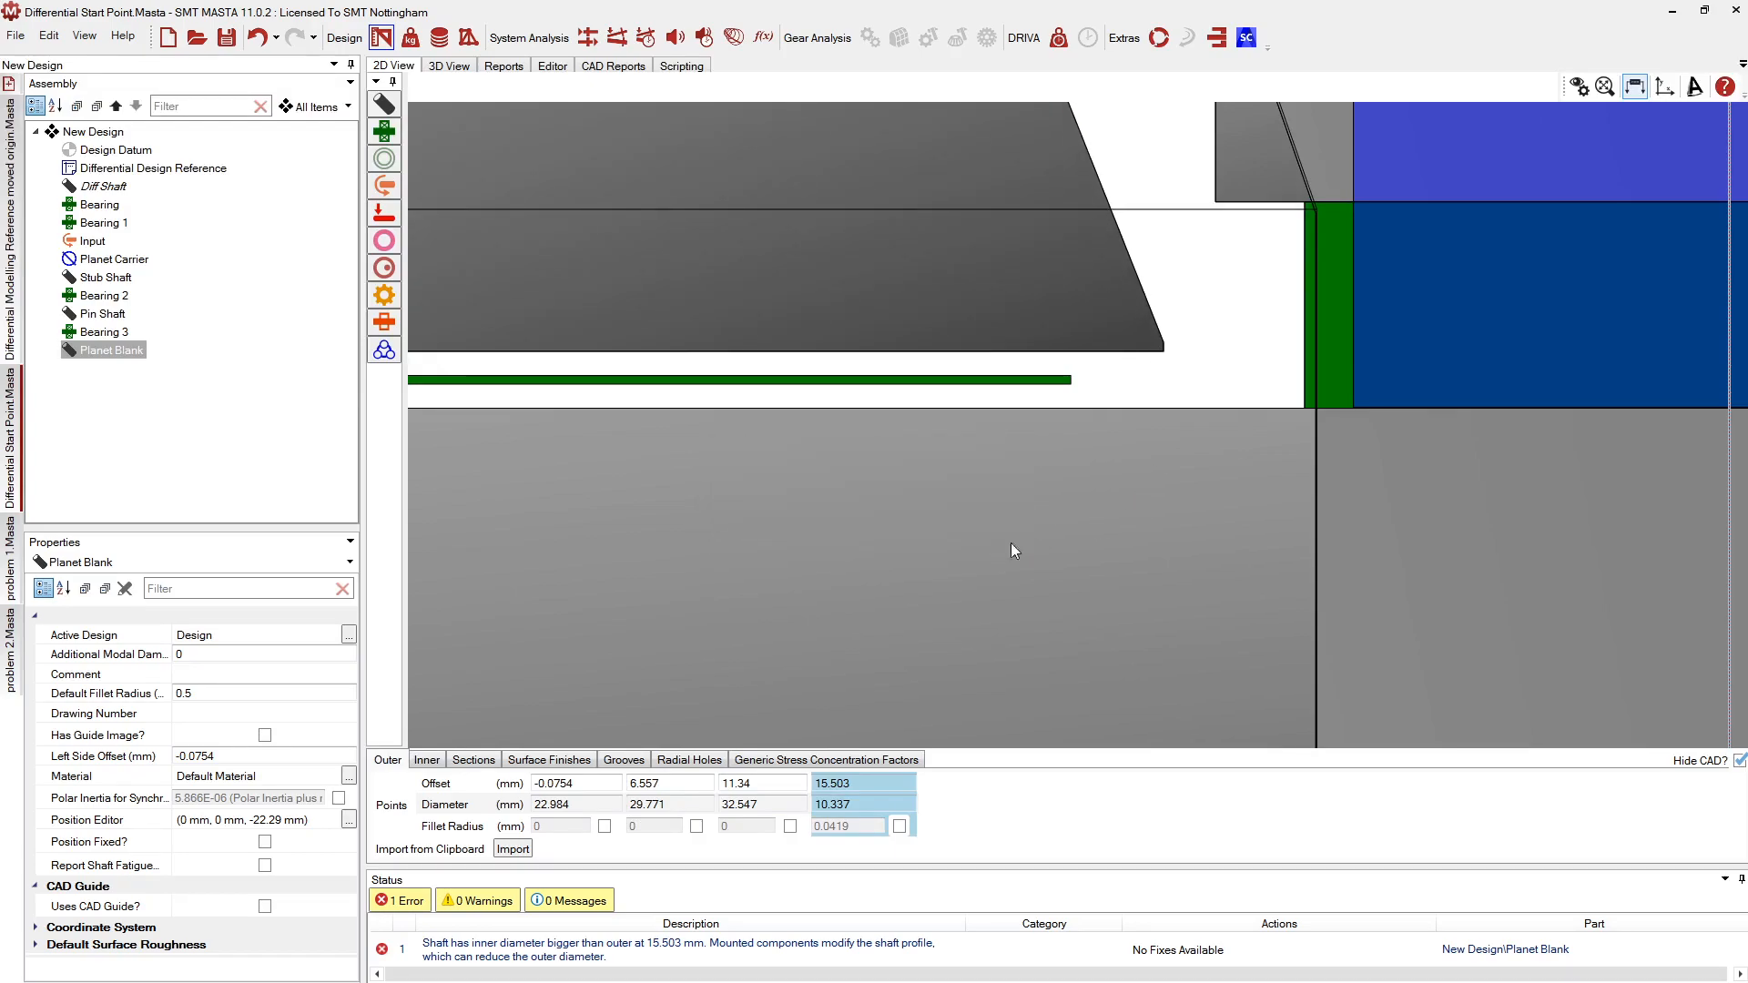
Drag a new bearing from the toolbox onto the Planet Blank
{"action": "scroll", "coordinate": [820, 528], "scroll_direction": "down", "scroll_amount": 2}
{"action": "scroll", "coordinate": [865, 562], "scroll_direction": "down", "scroll_amount": 1}
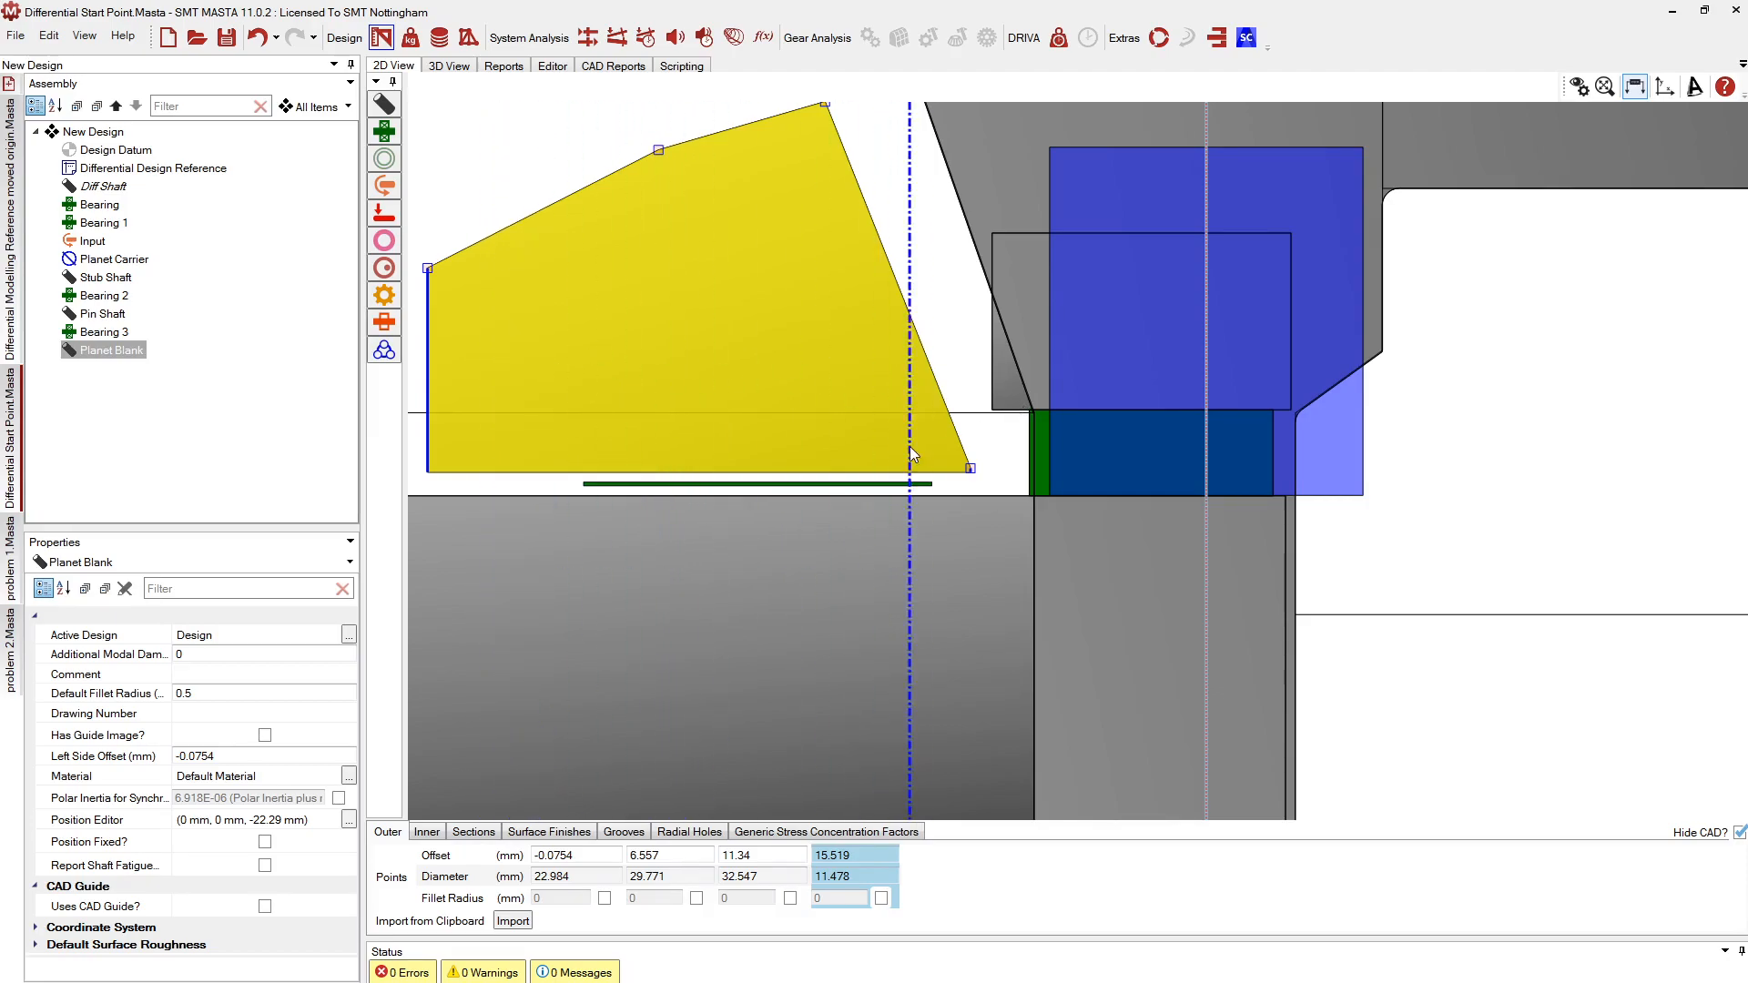
{"action": "scroll", "coordinate": [692, 358], "scroll_direction": "down", "scroll_amount": 2}
{"action": "left_click_drag", "start_coordinate": [381, 134], "coordinate": [899, 370]}
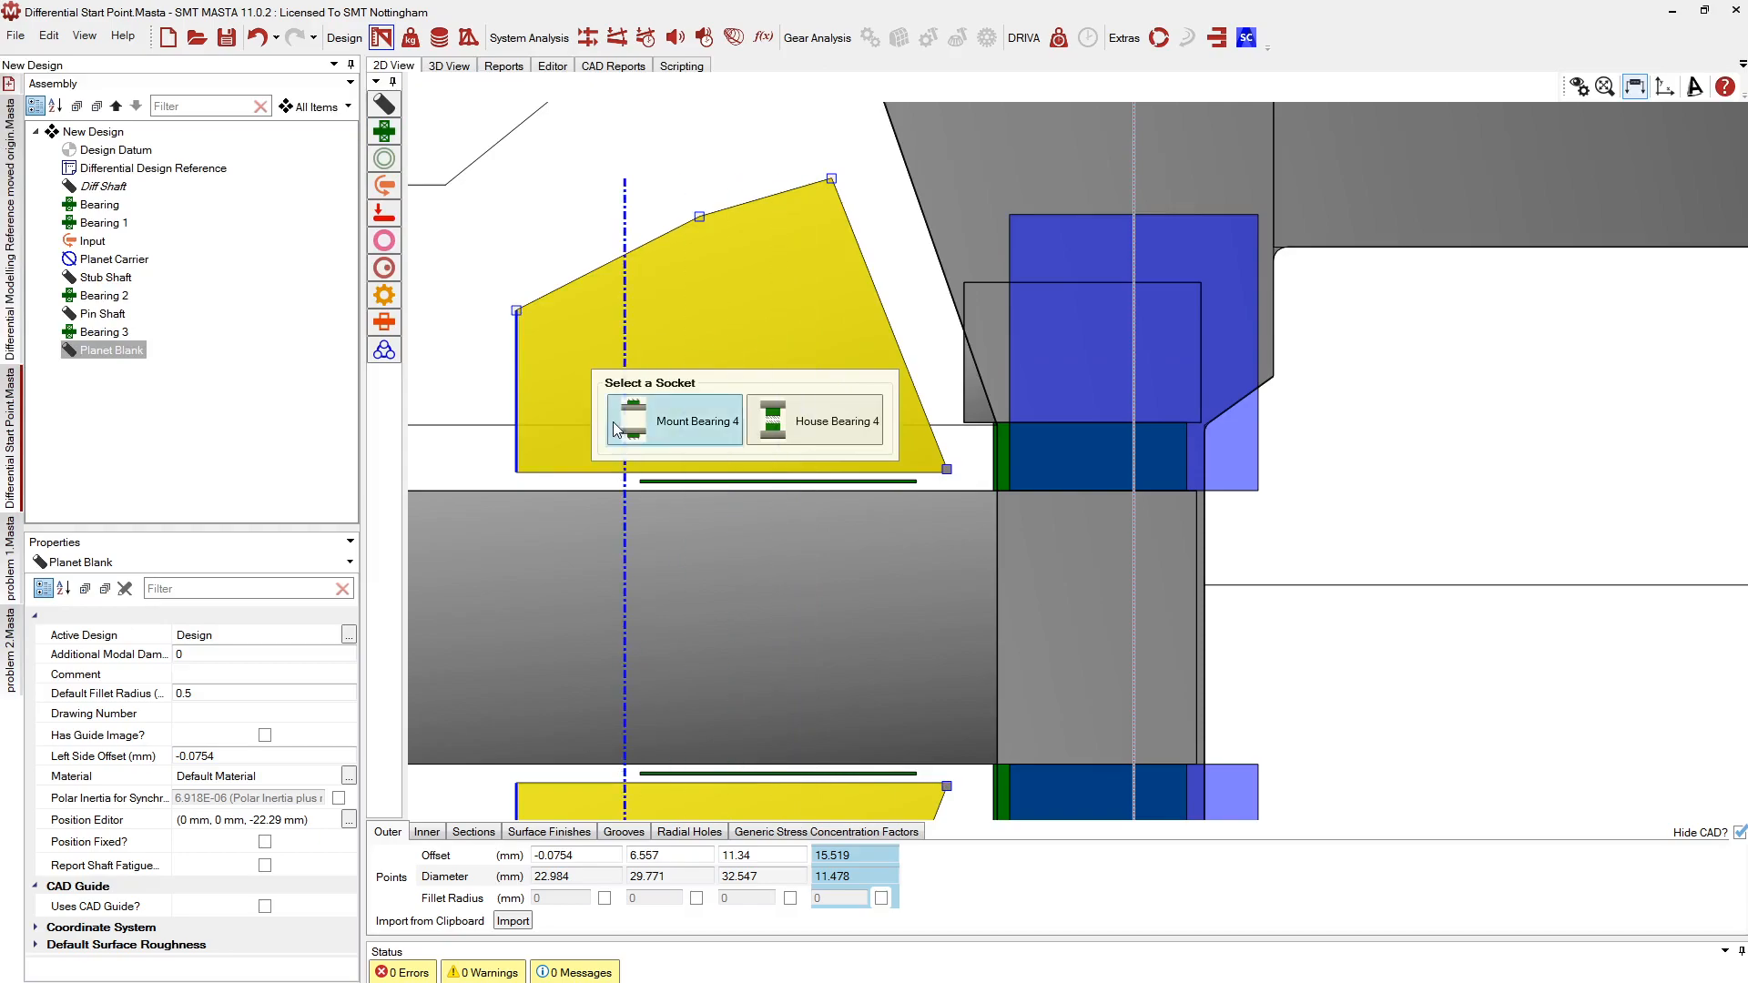
Mount Bearing 4 on the Planet Blank and check its bearing model type
{"action": "left_click", "coordinate": [659, 429]}
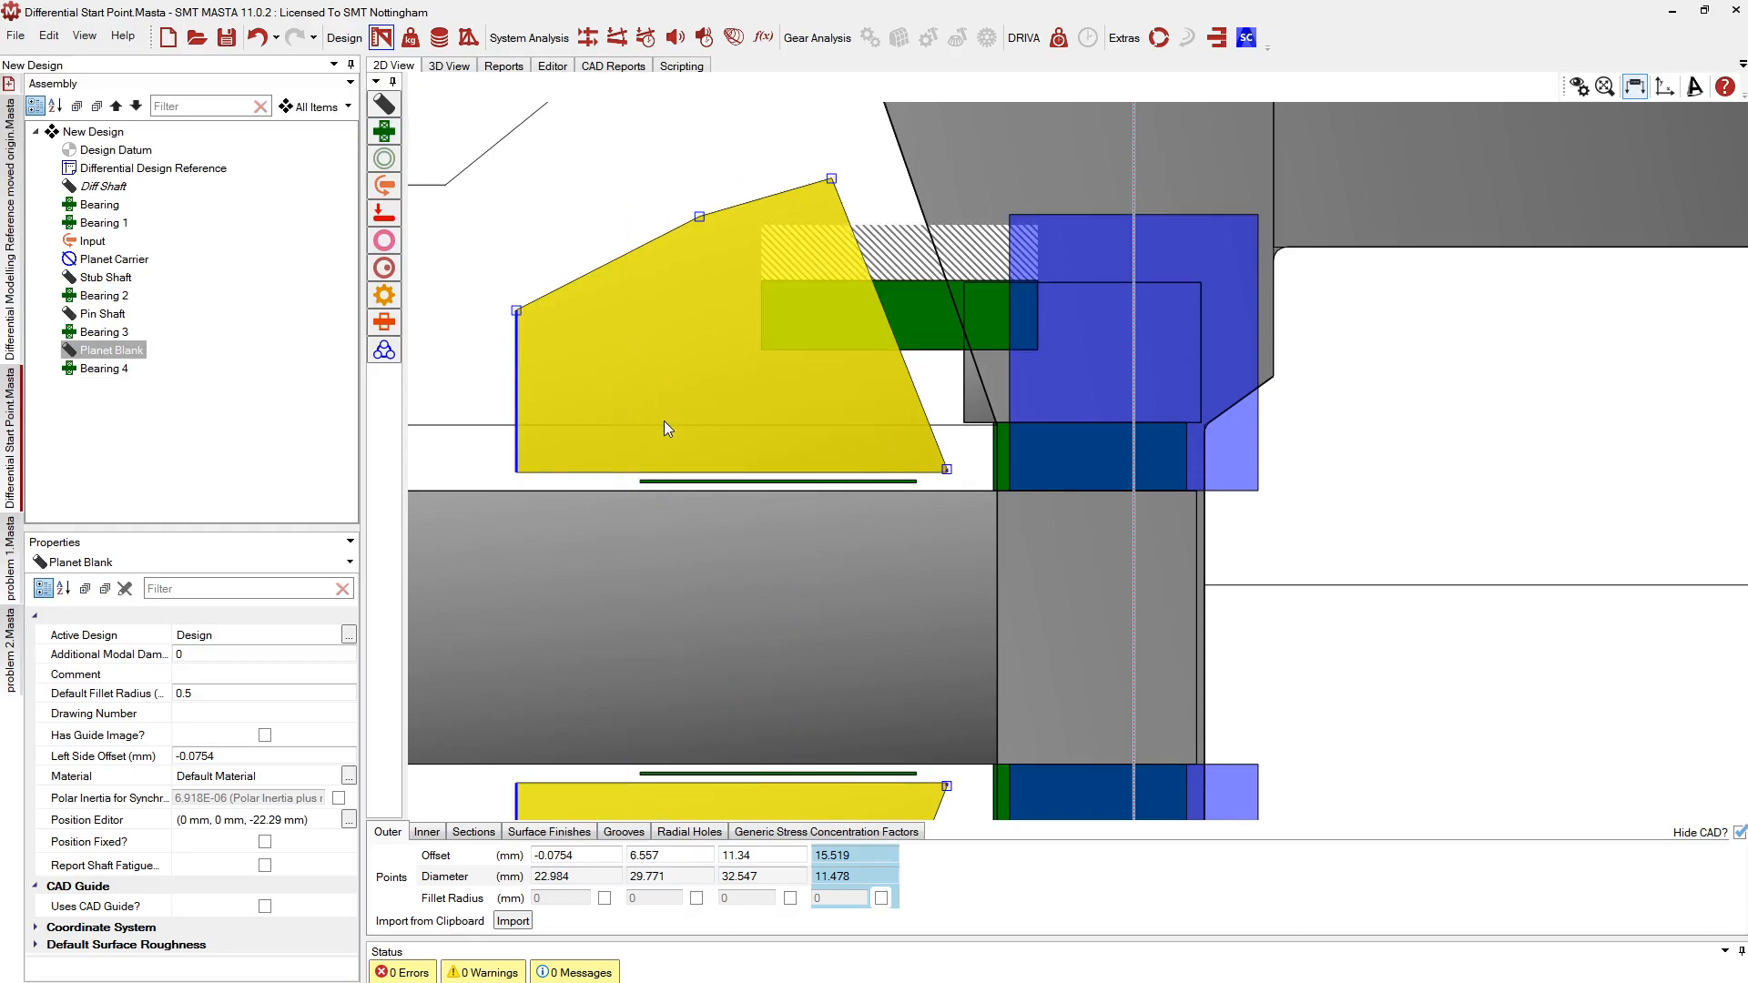
{"action": "left_click", "coordinate": [921, 315]}
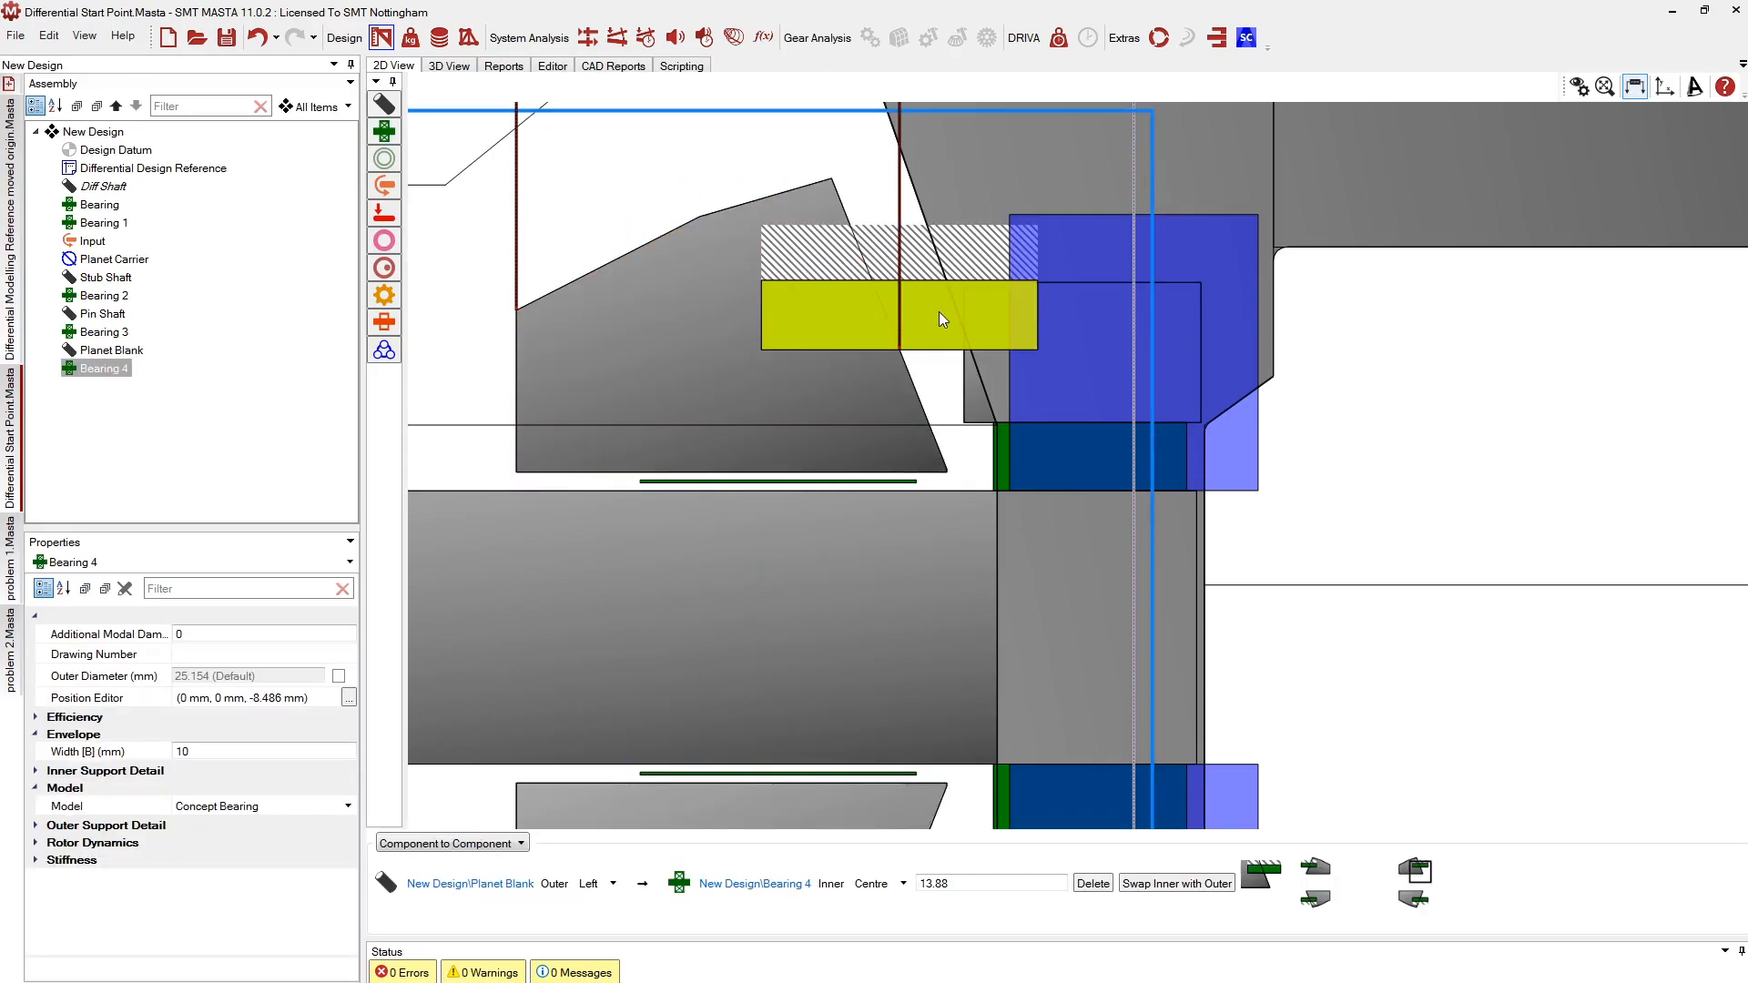
{"action": "left_click", "coordinate": [196, 808]}
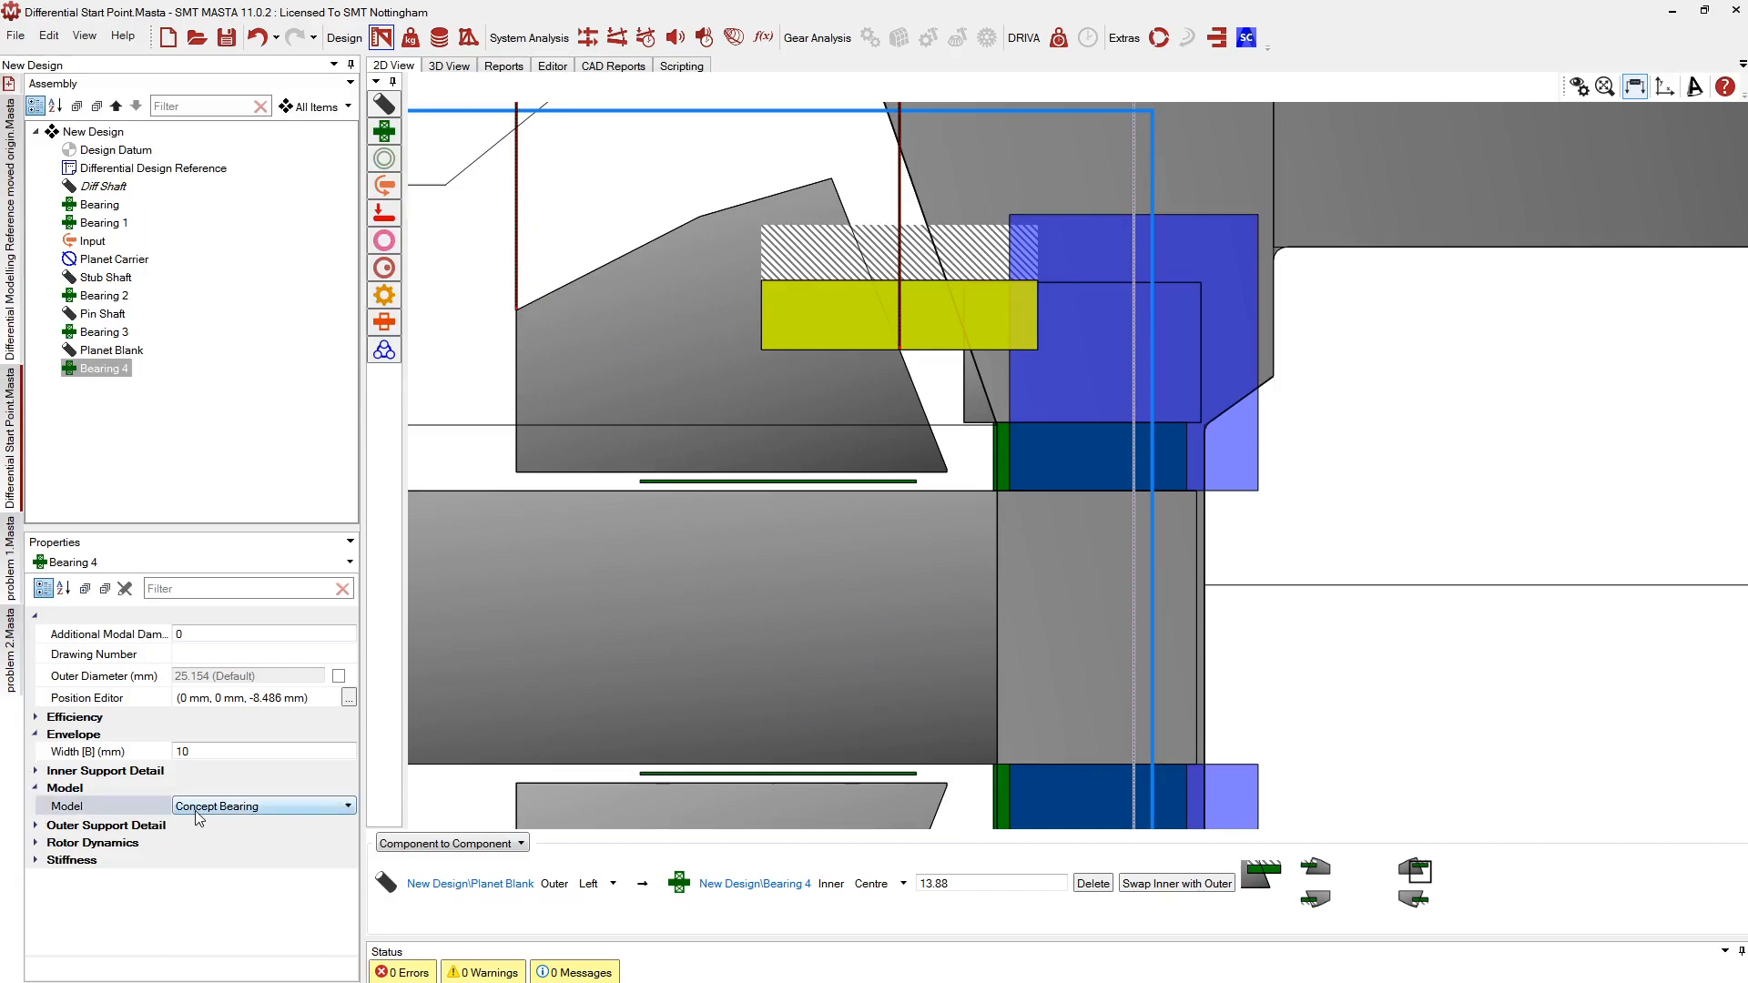
{"action": "left_click", "coordinate": [197, 809]}
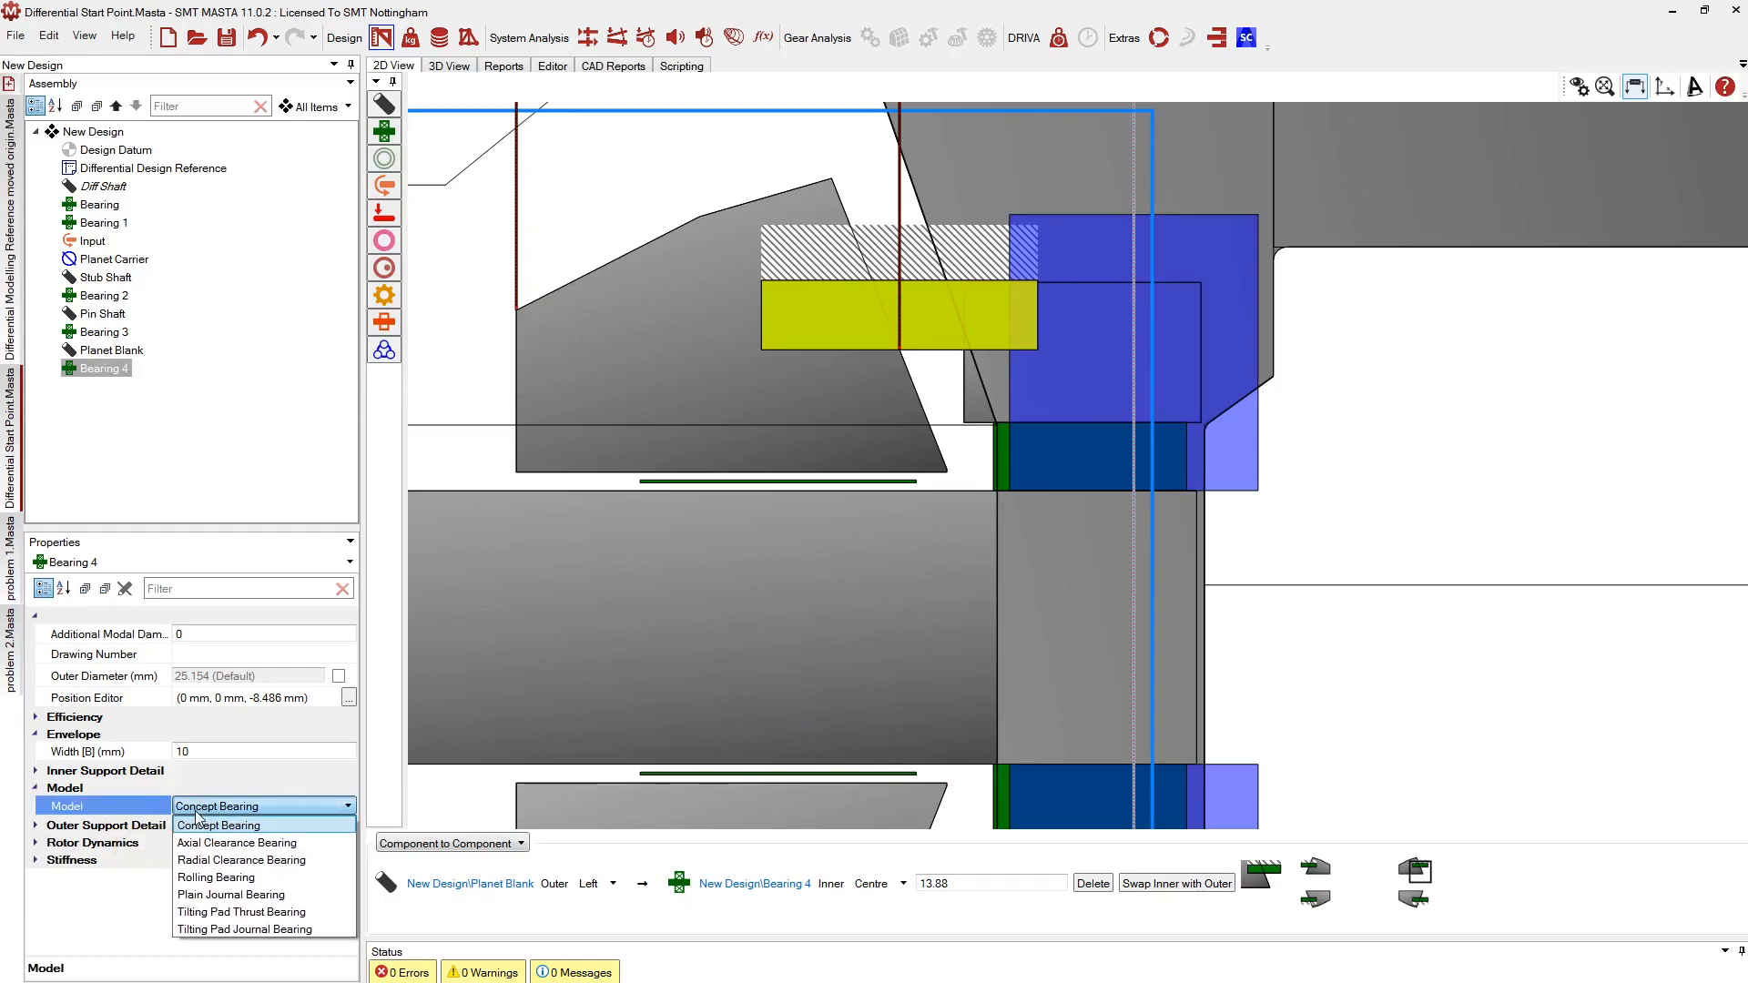
Start linking Bearing 4's outer side to the Stub Shaft
{"action": "mouse_move", "coordinate": [936, 327]}
{"action": "middle_mouse_down"}
{"action": "mouse_move", "coordinate": [992, 393]}
{"action": "mouse_move", "coordinate": [947, 328]}
{"action": "middle_mouse_up"}
{"action": "right_click", "coordinate": [946, 328]}
{"action": "left_click", "coordinate": [944, 391]}
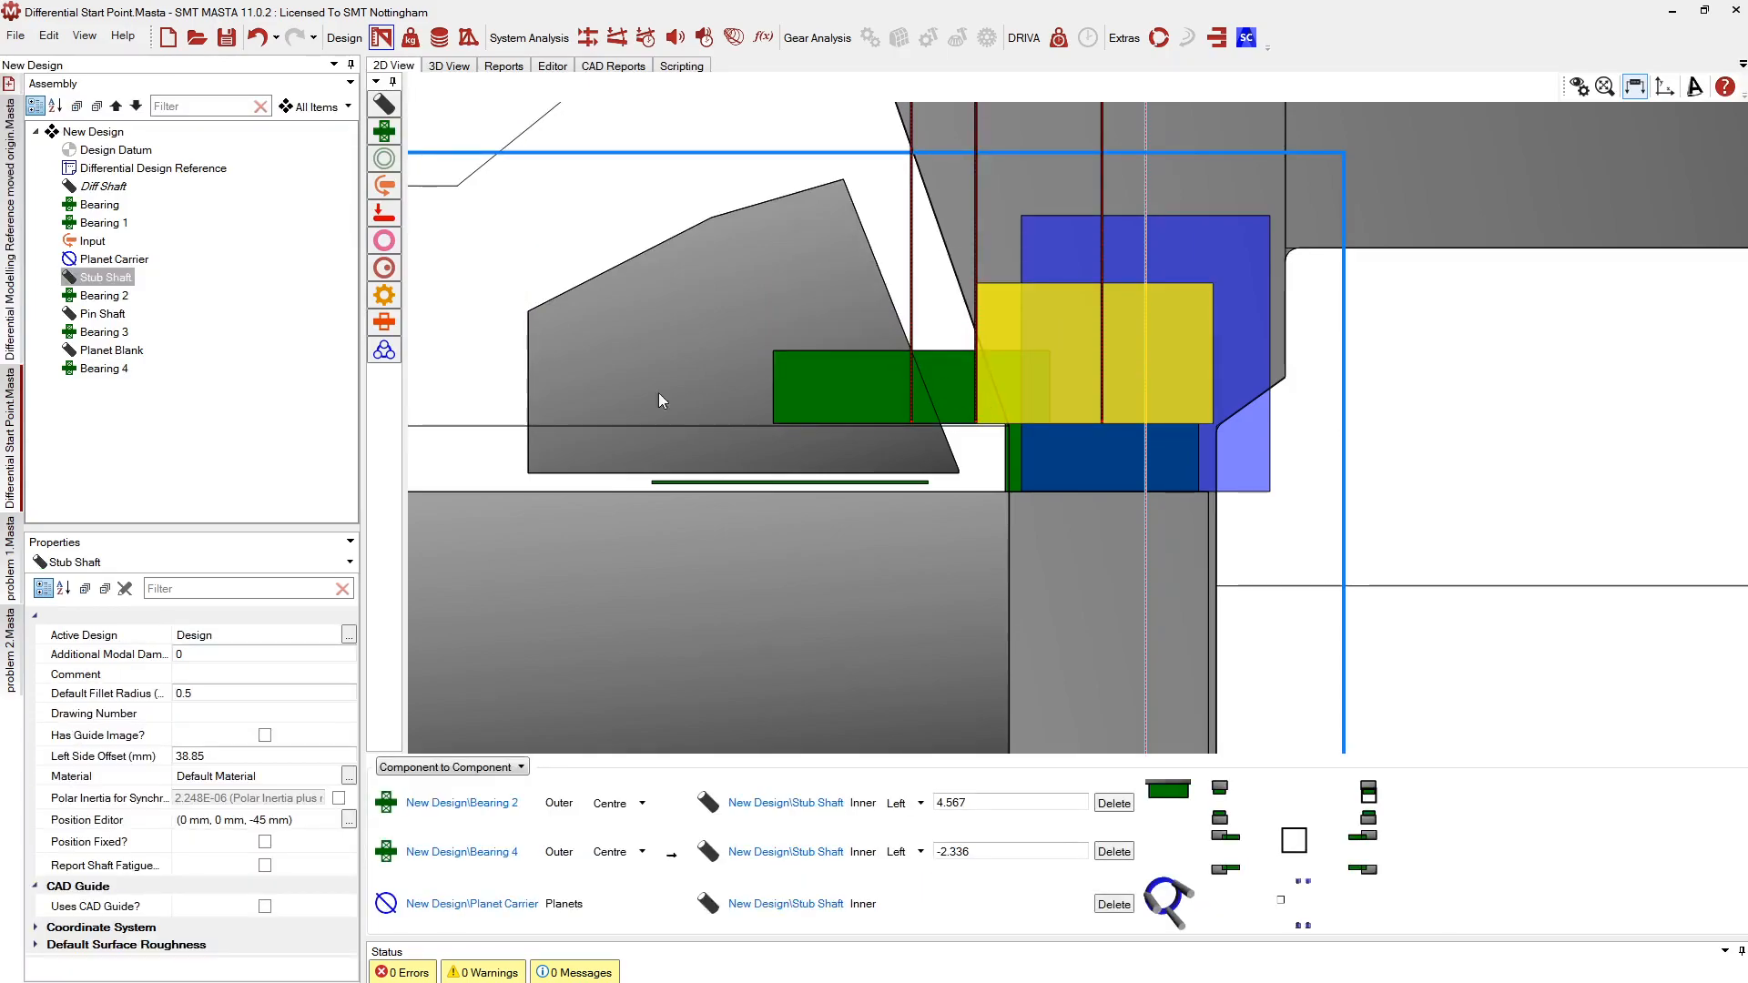
Check the design's error list, then move Bearing 4 down onto the Planet Blank beside Bearing 3
{"action": "left_click_drag", "start_coordinate": [465, 936], "coordinate": [570, 788]}
{"action": "left_click", "coordinate": [92, 133]}
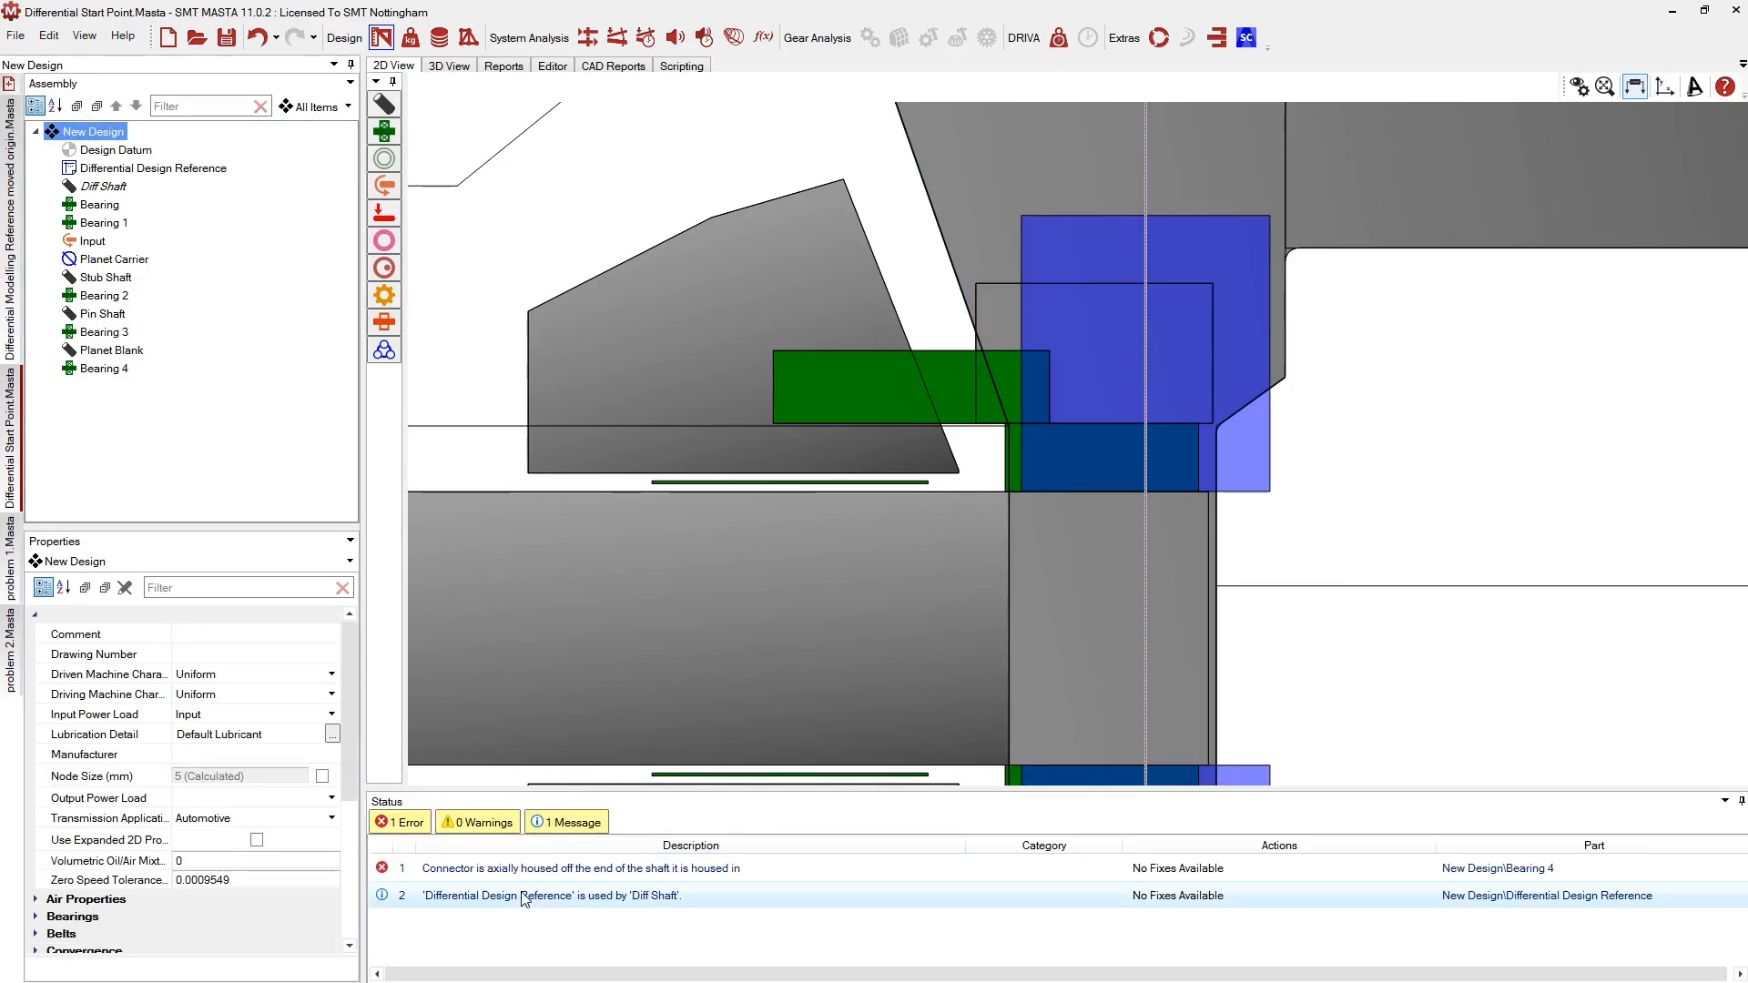
{"action": "left_click", "coordinate": [939, 378]}
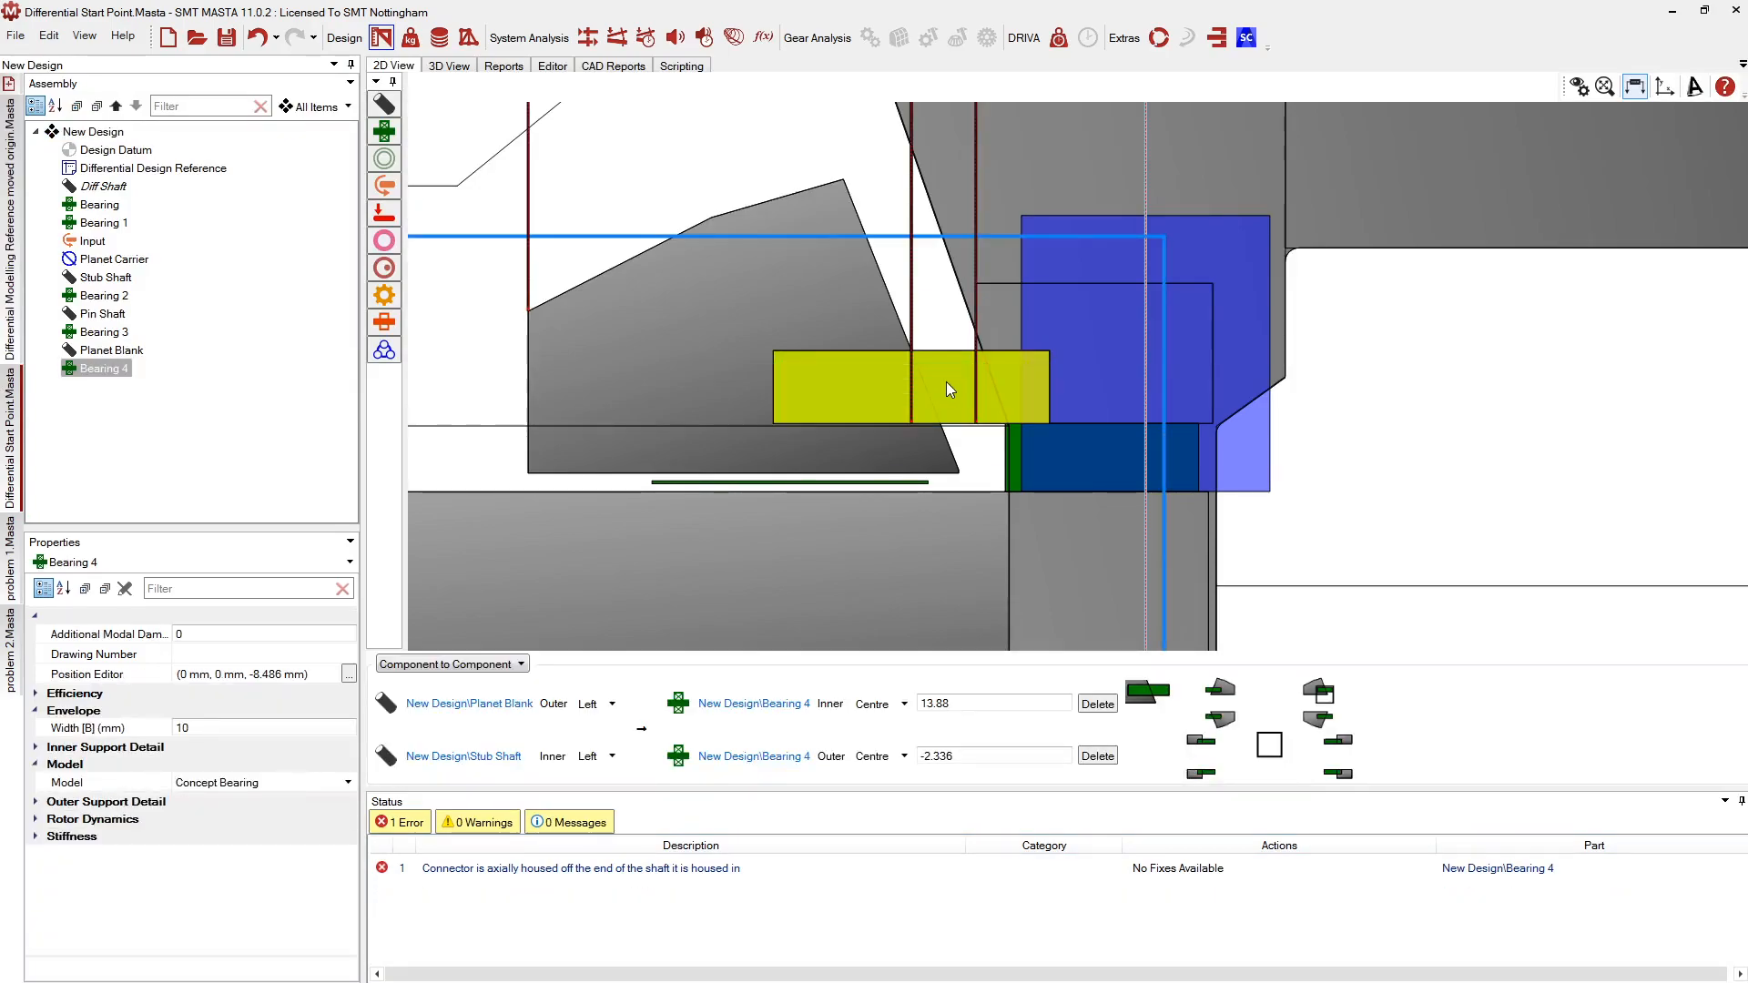
{"action": "left_click", "coordinate": [946, 381]}
{"action": "left_click_drag", "start_coordinate": [947, 315], "coordinate": [915, 405]}
{"action": "left_click", "coordinate": [888, 558]}
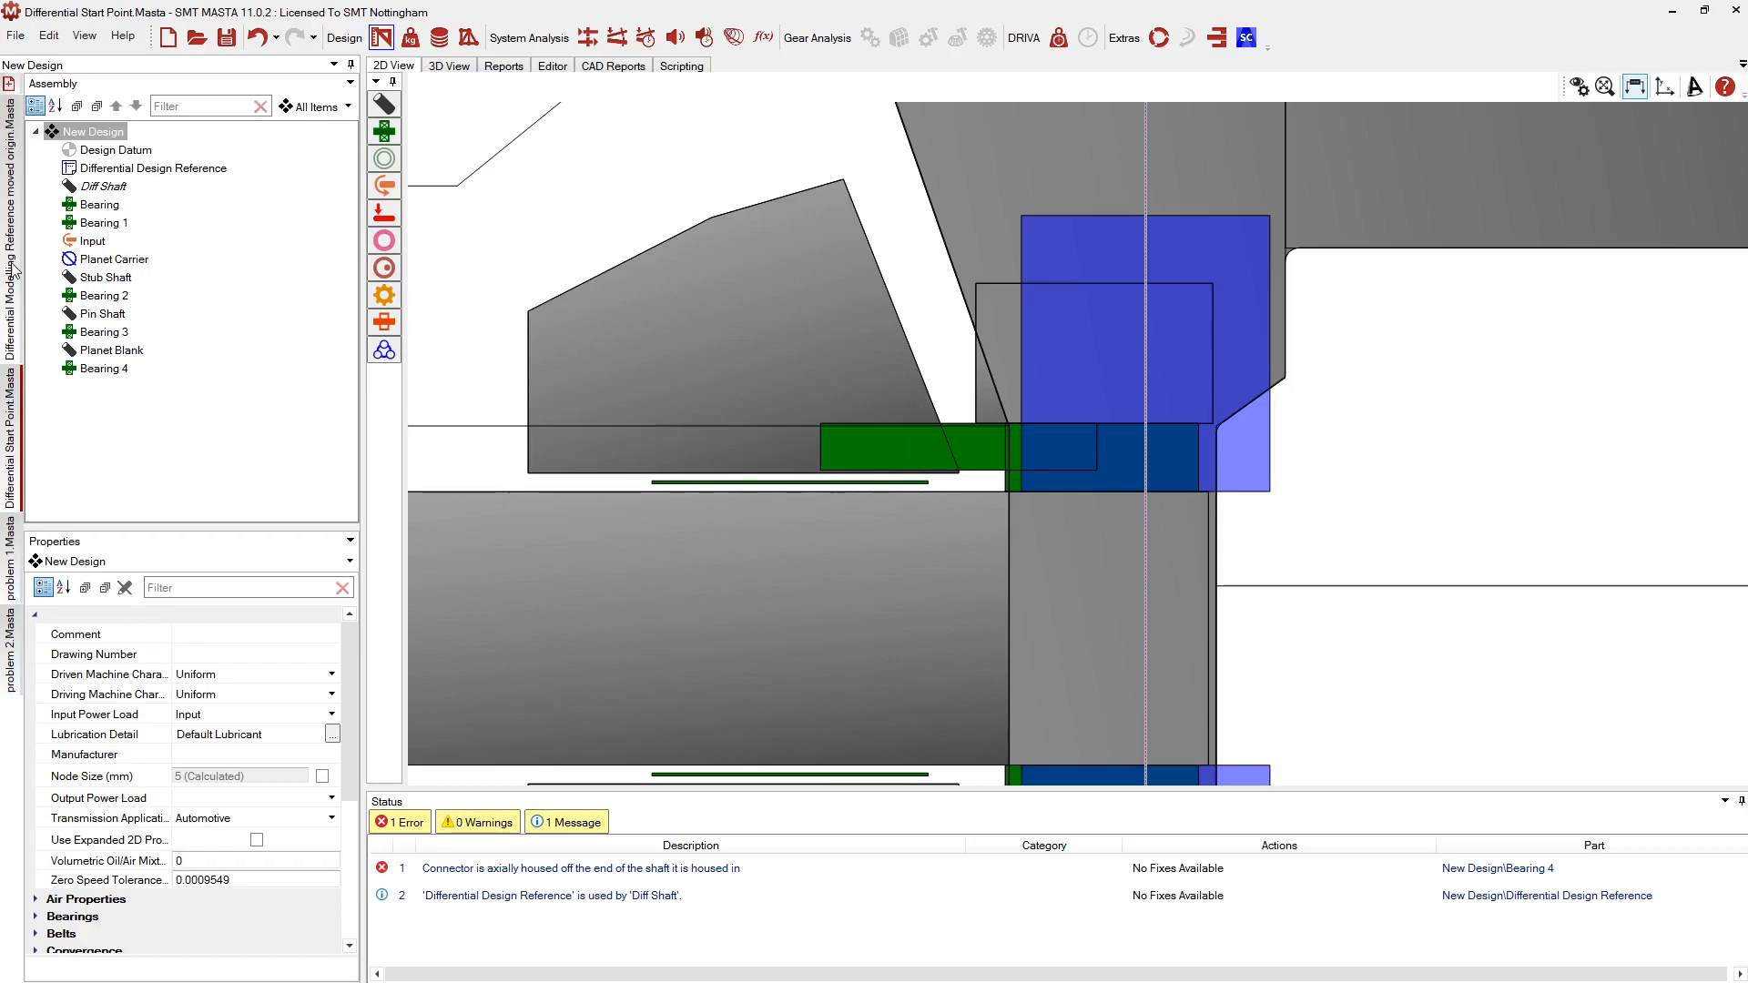
Switch to the problem 1 and then problem 2 reference designs and zoom in on the gears
{"action": "left_click", "coordinate": [11, 563]}
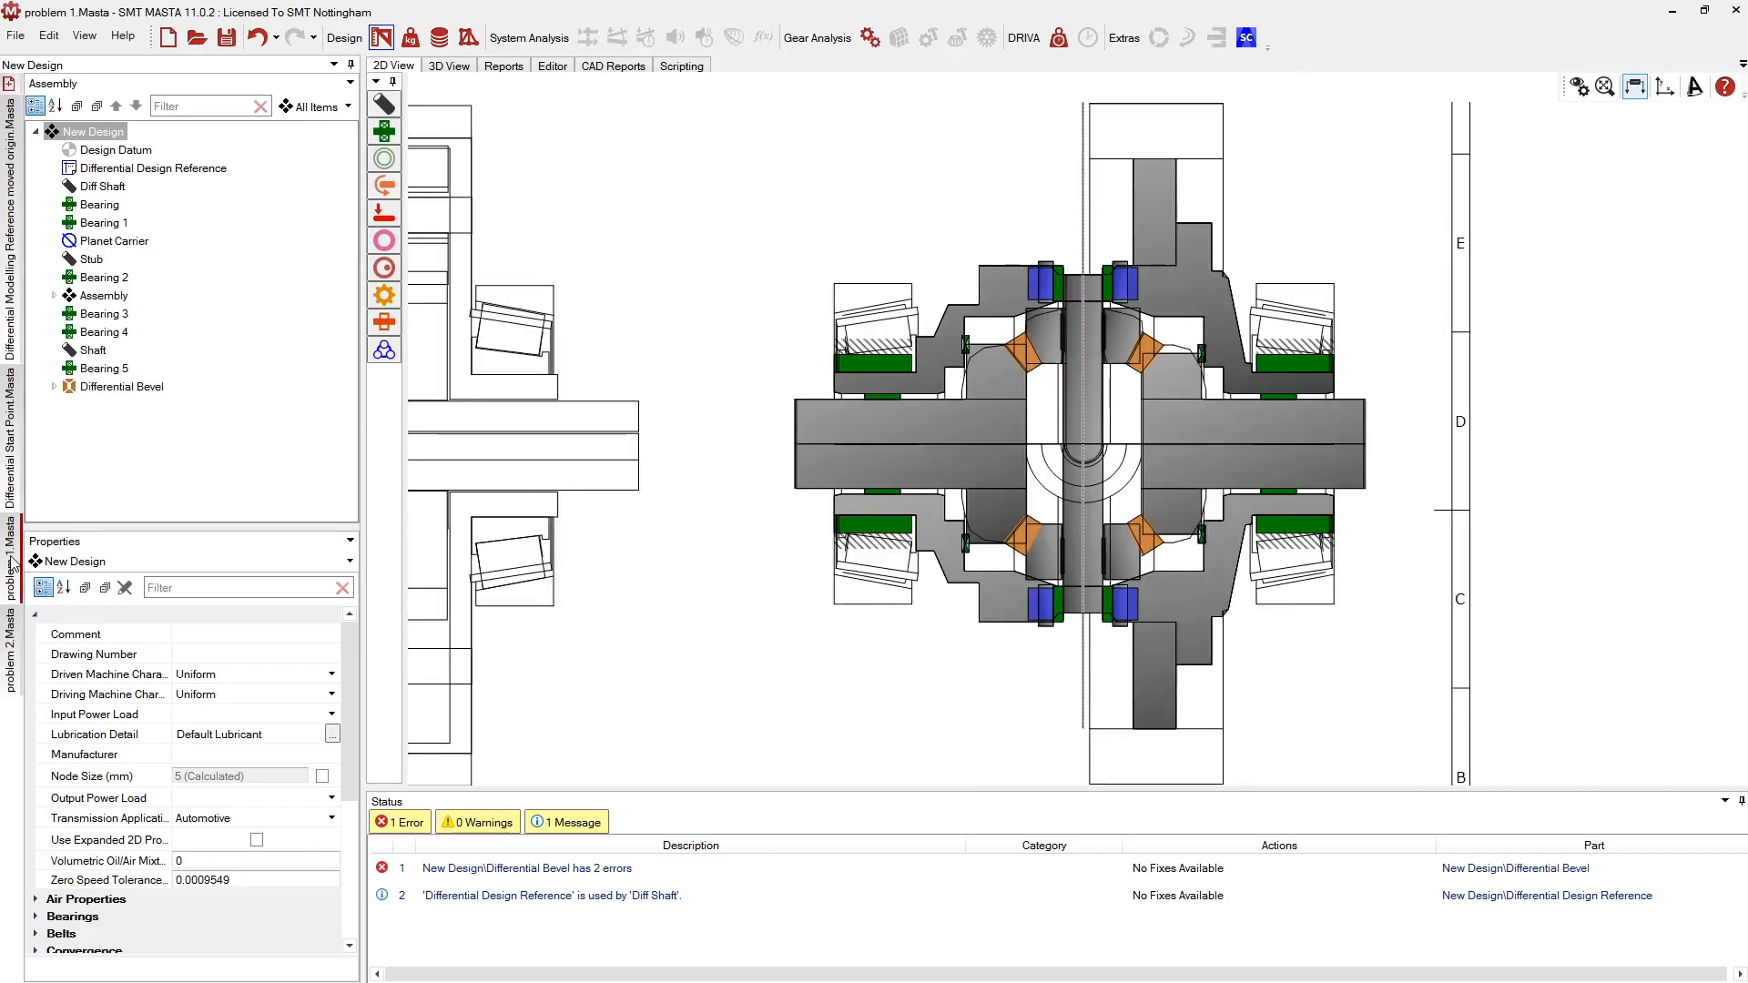
{"action": "left_click", "coordinate": [8, 639]}
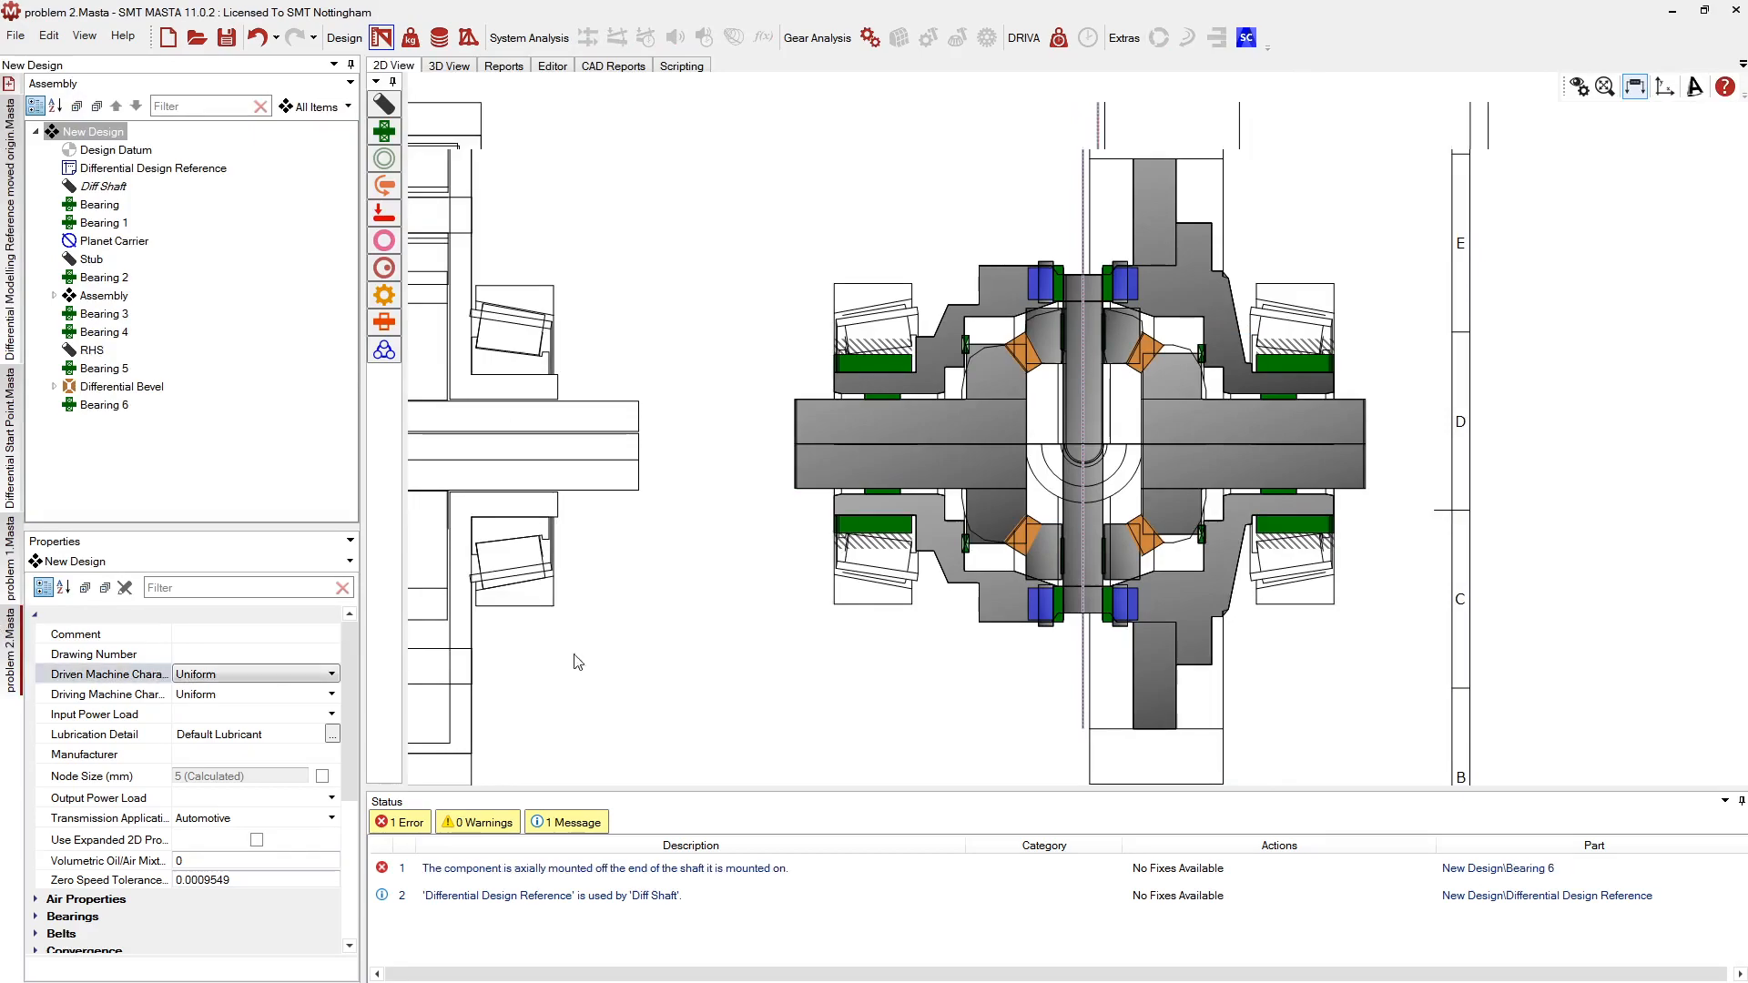
{"action": "scroll", "coordinate": [1058, 311], "scroll_direction": "up", "scroll_amount": 5}
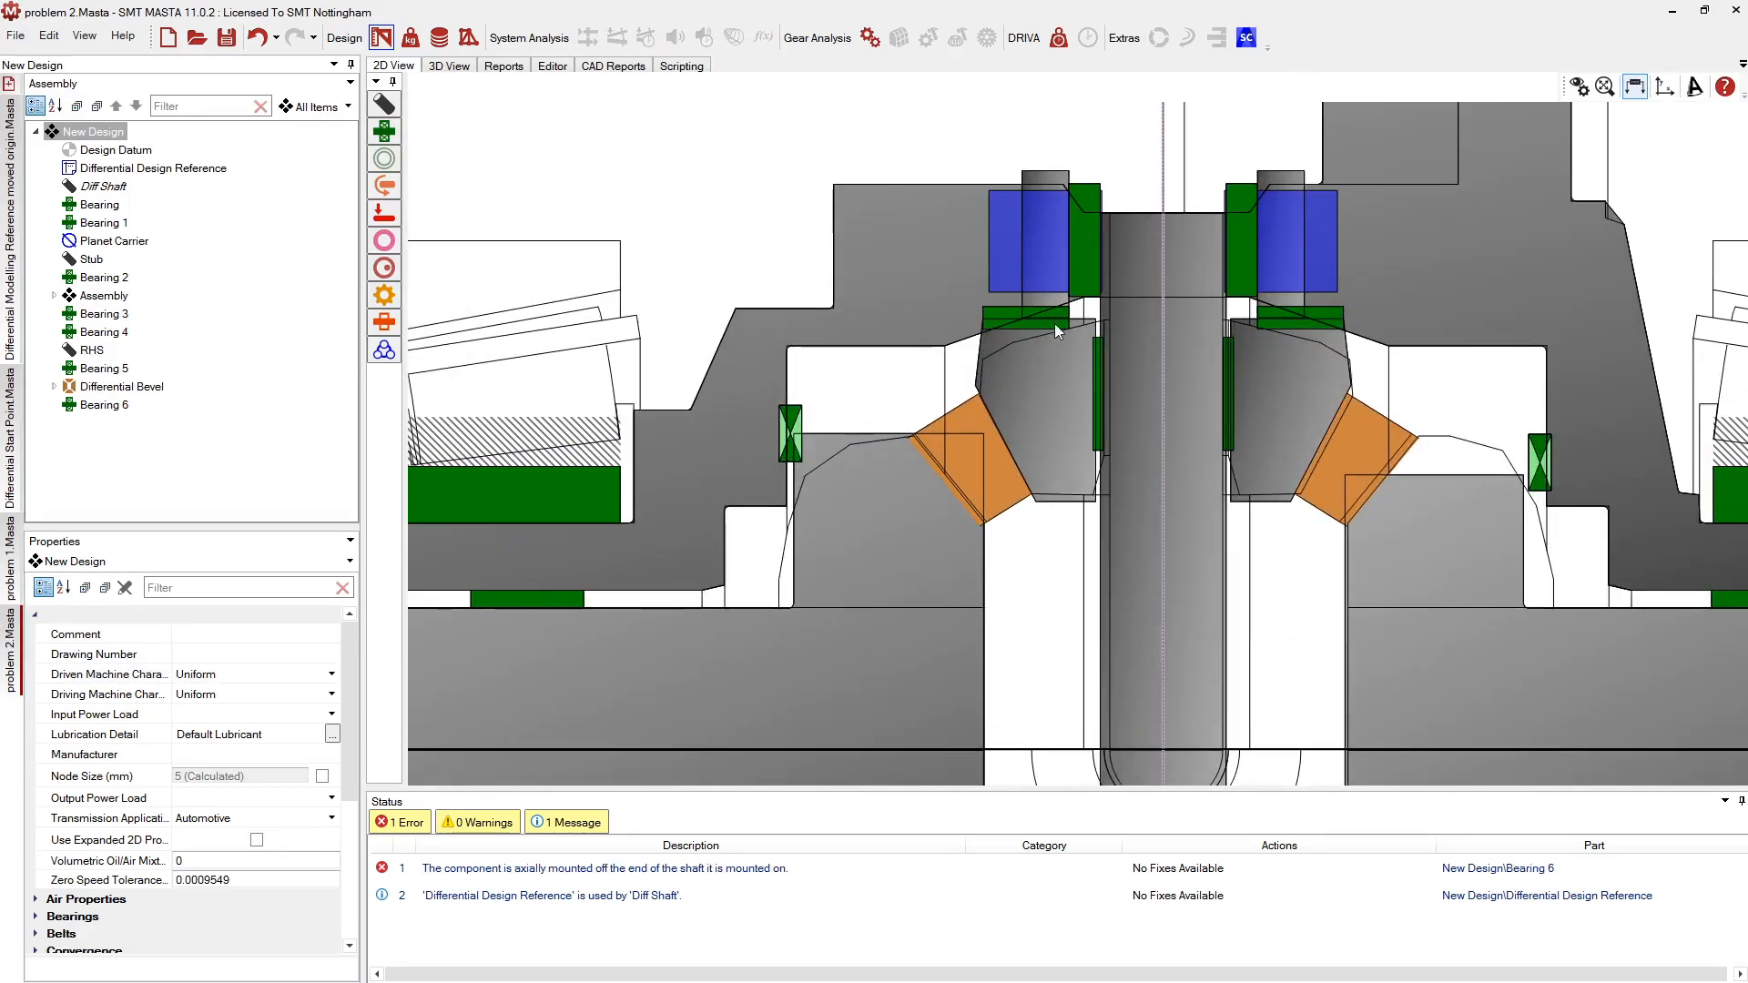
{"action": "scroll", "coordinate": [959, 310], "scroll_direction": "up", "scroll_amount": 2}
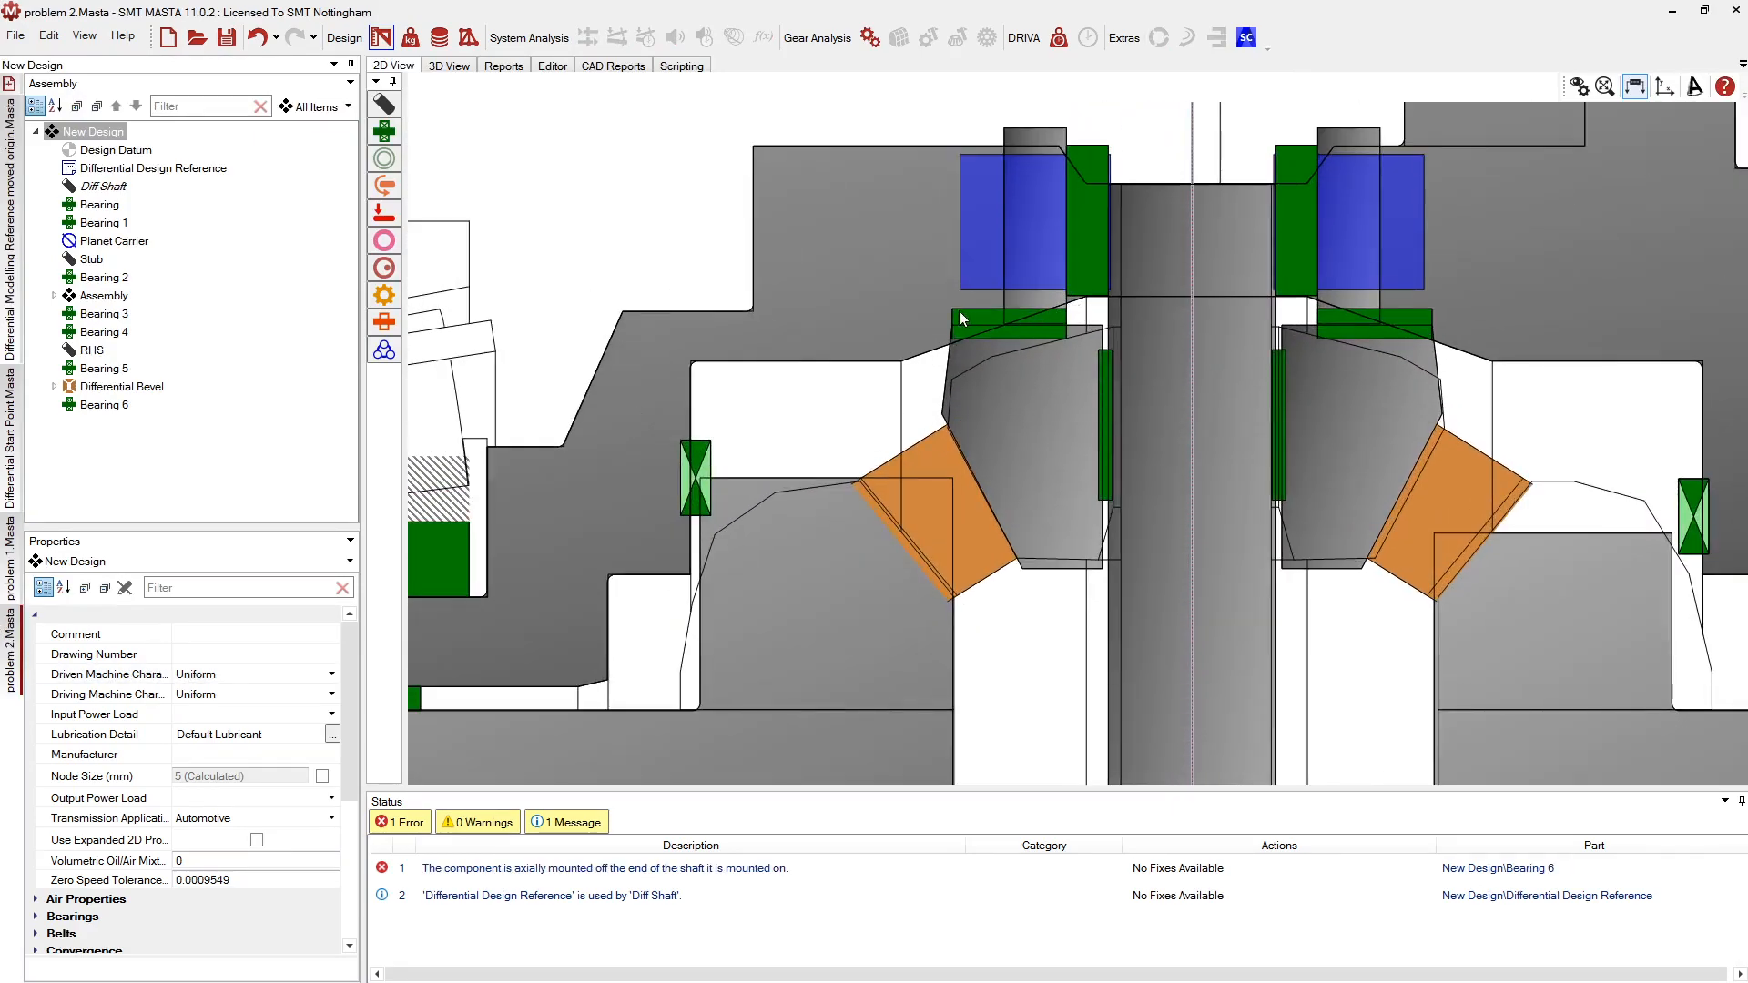
Inspect Bearing 6's connections between the Planet Blank and the Stub
{"action": "left_click", "coordinate": [1017, 335]}
{"action": "scroll", "coordinate": [1229, 219], "scroll_direction": "down", "scroll_amount": 3}
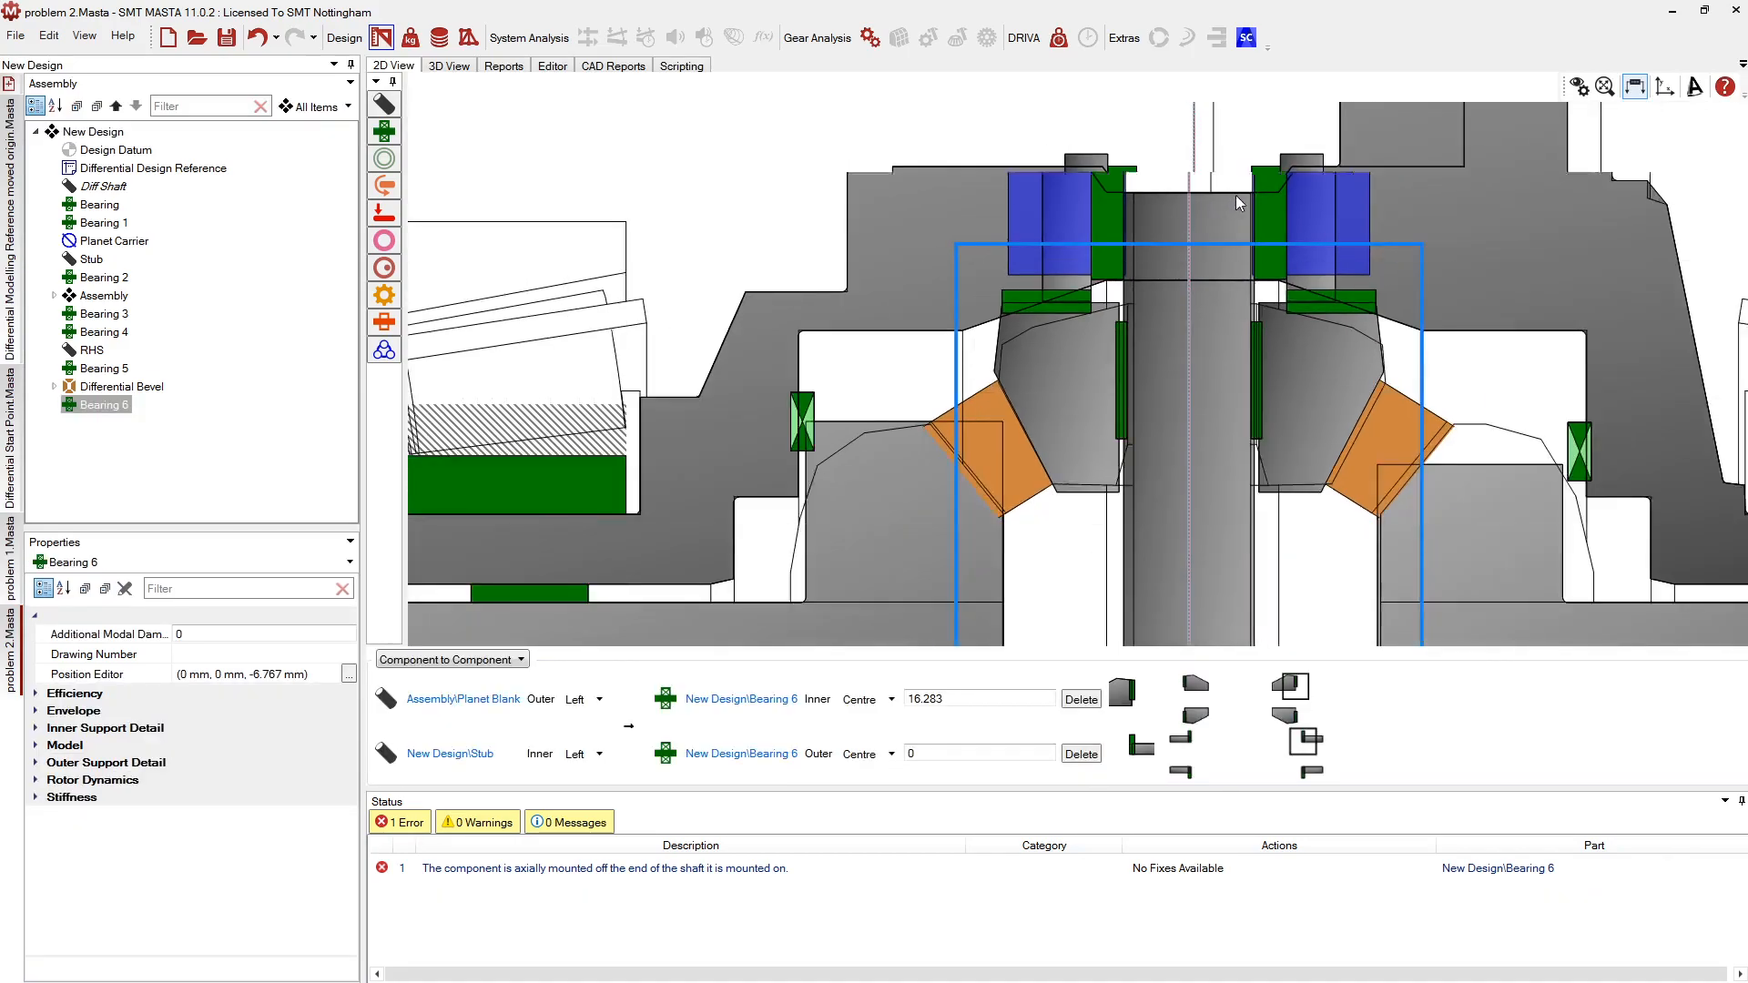
{"action": "scroll", "coordinate": [1233, 200], "scroll_direction": "down", "scroll_amount": 2}
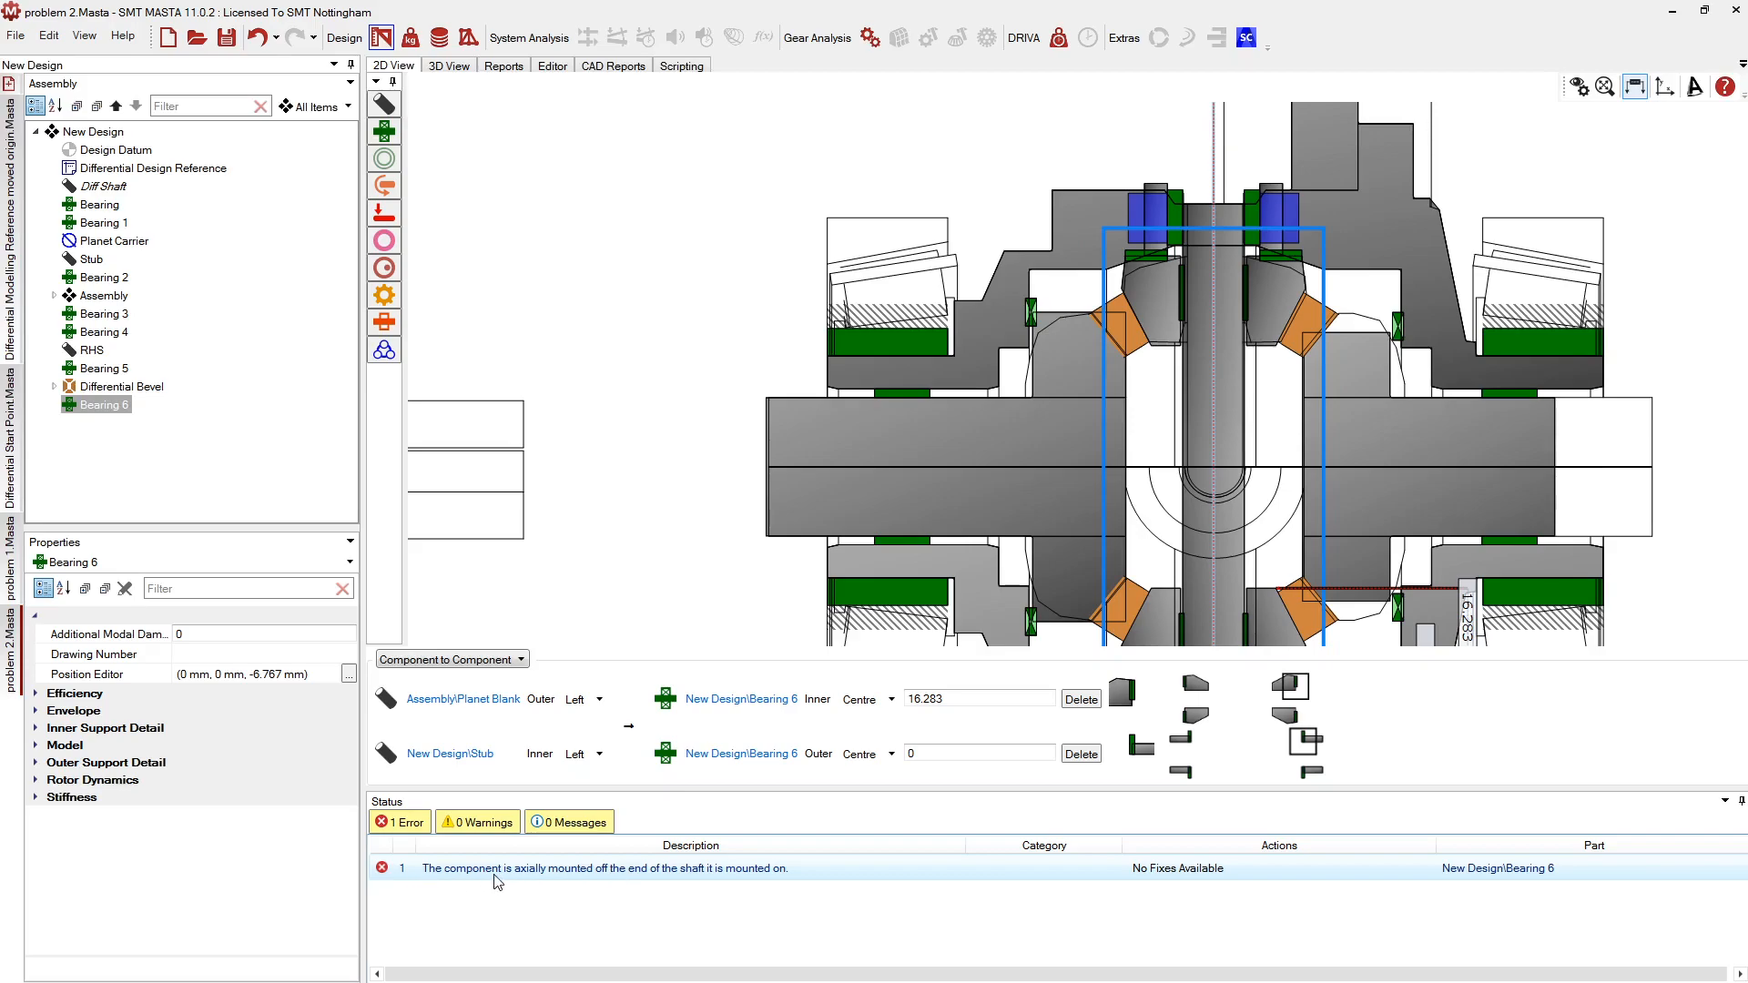
{"action": "left_click_drag", "start_coordinate": [689, 553], "coordinate": [629, 350]}
{"action": "scroll", "coordinate": [1229, 479], "scroll_direction": "up", "scroll_amount": 5}
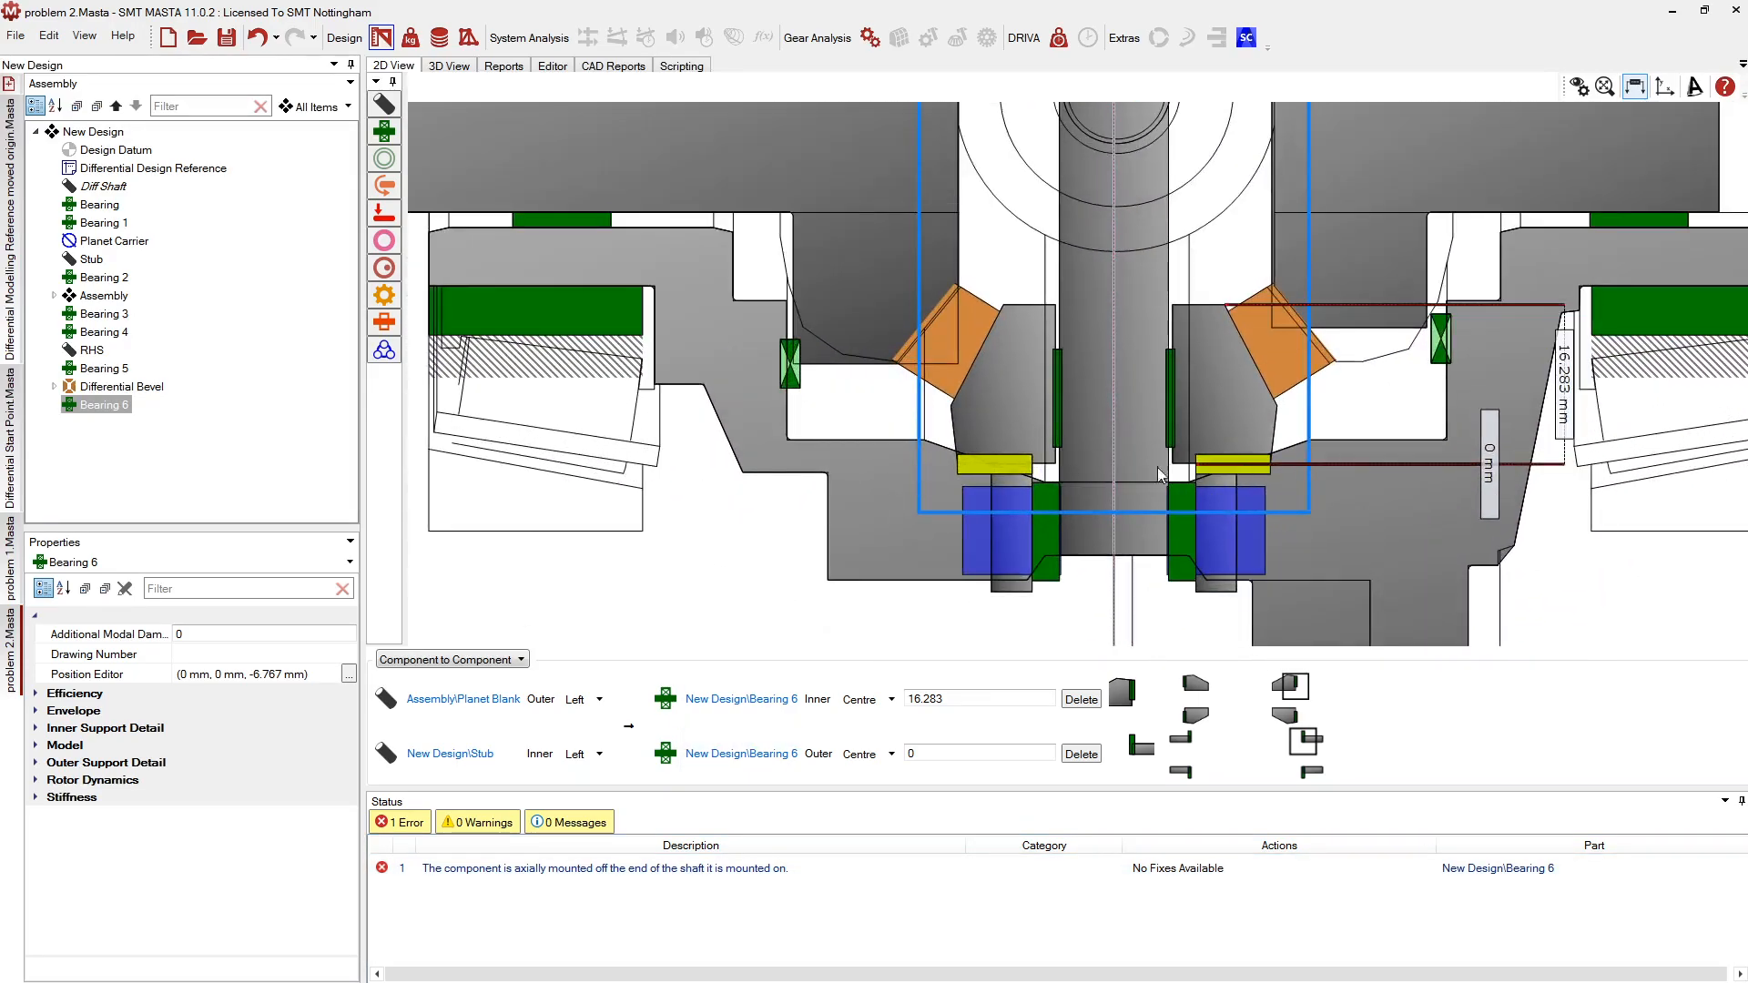
{"action": "scroll", "coordinate": [1204, 455], "scroll_direction": "up", "scroll_amount": 2}
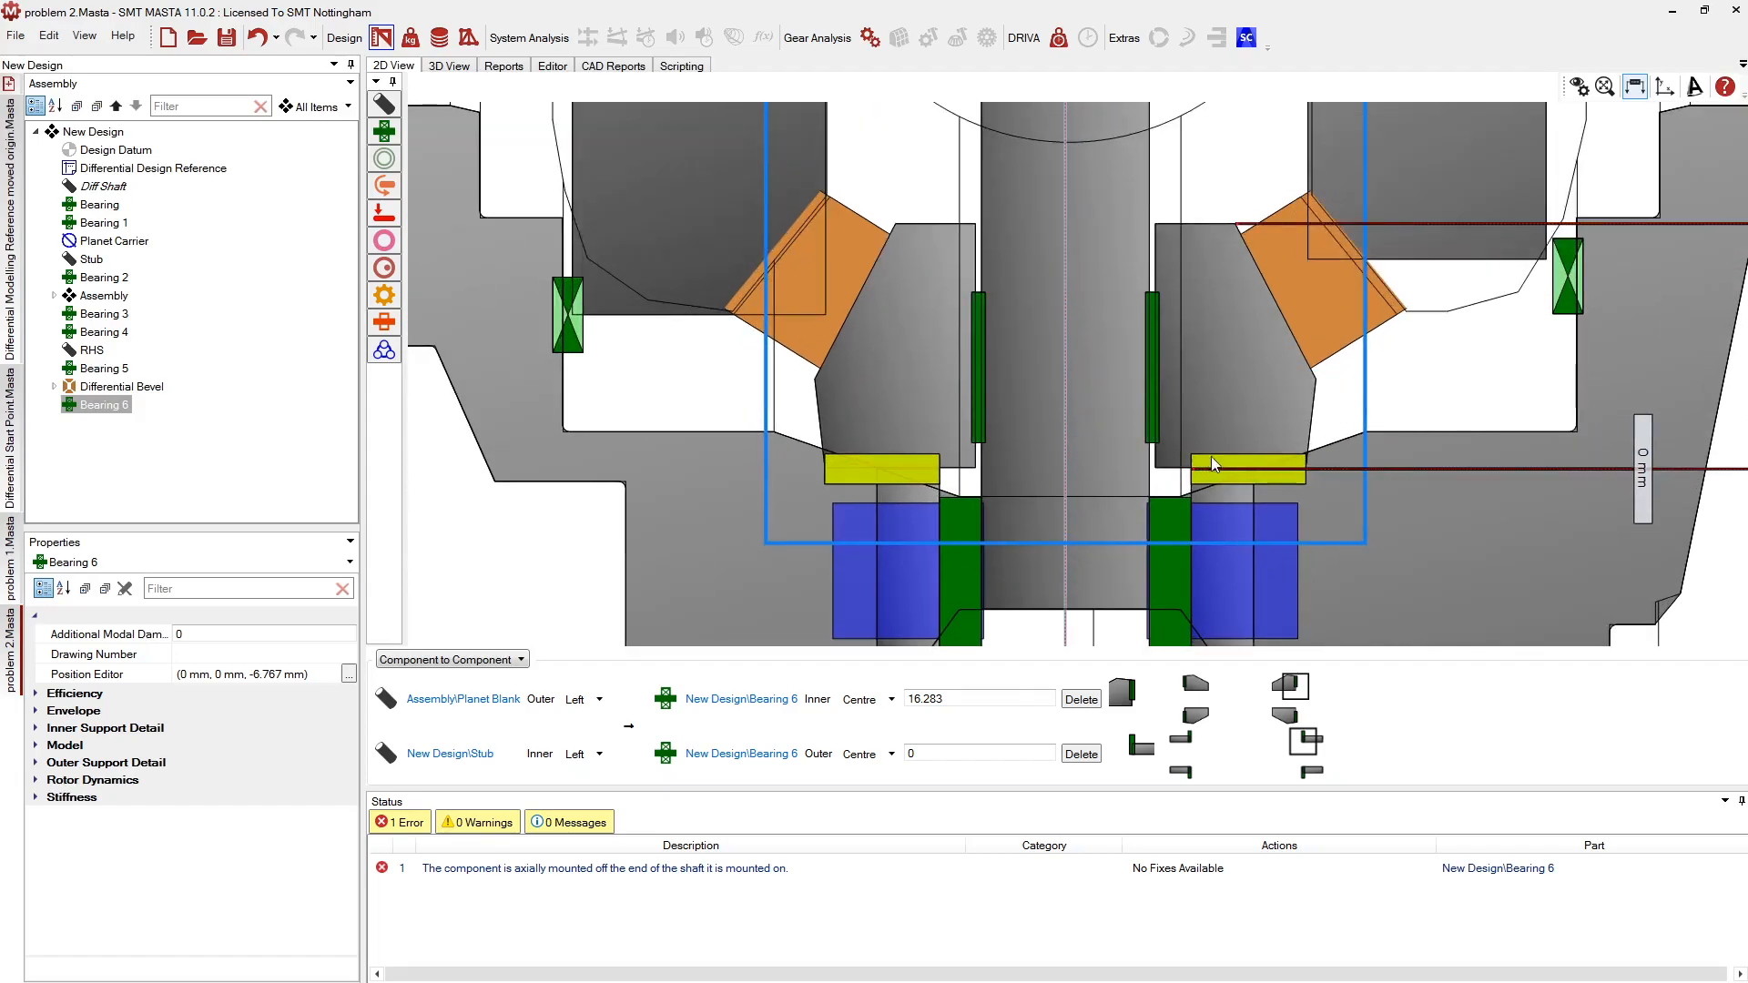
{"action": "left_click", "coordinate": [1578, 87]}
{"action": "scroll", "coordinate": [1121, 208], "scroll_direction": "up", "scroll_amount": 8}
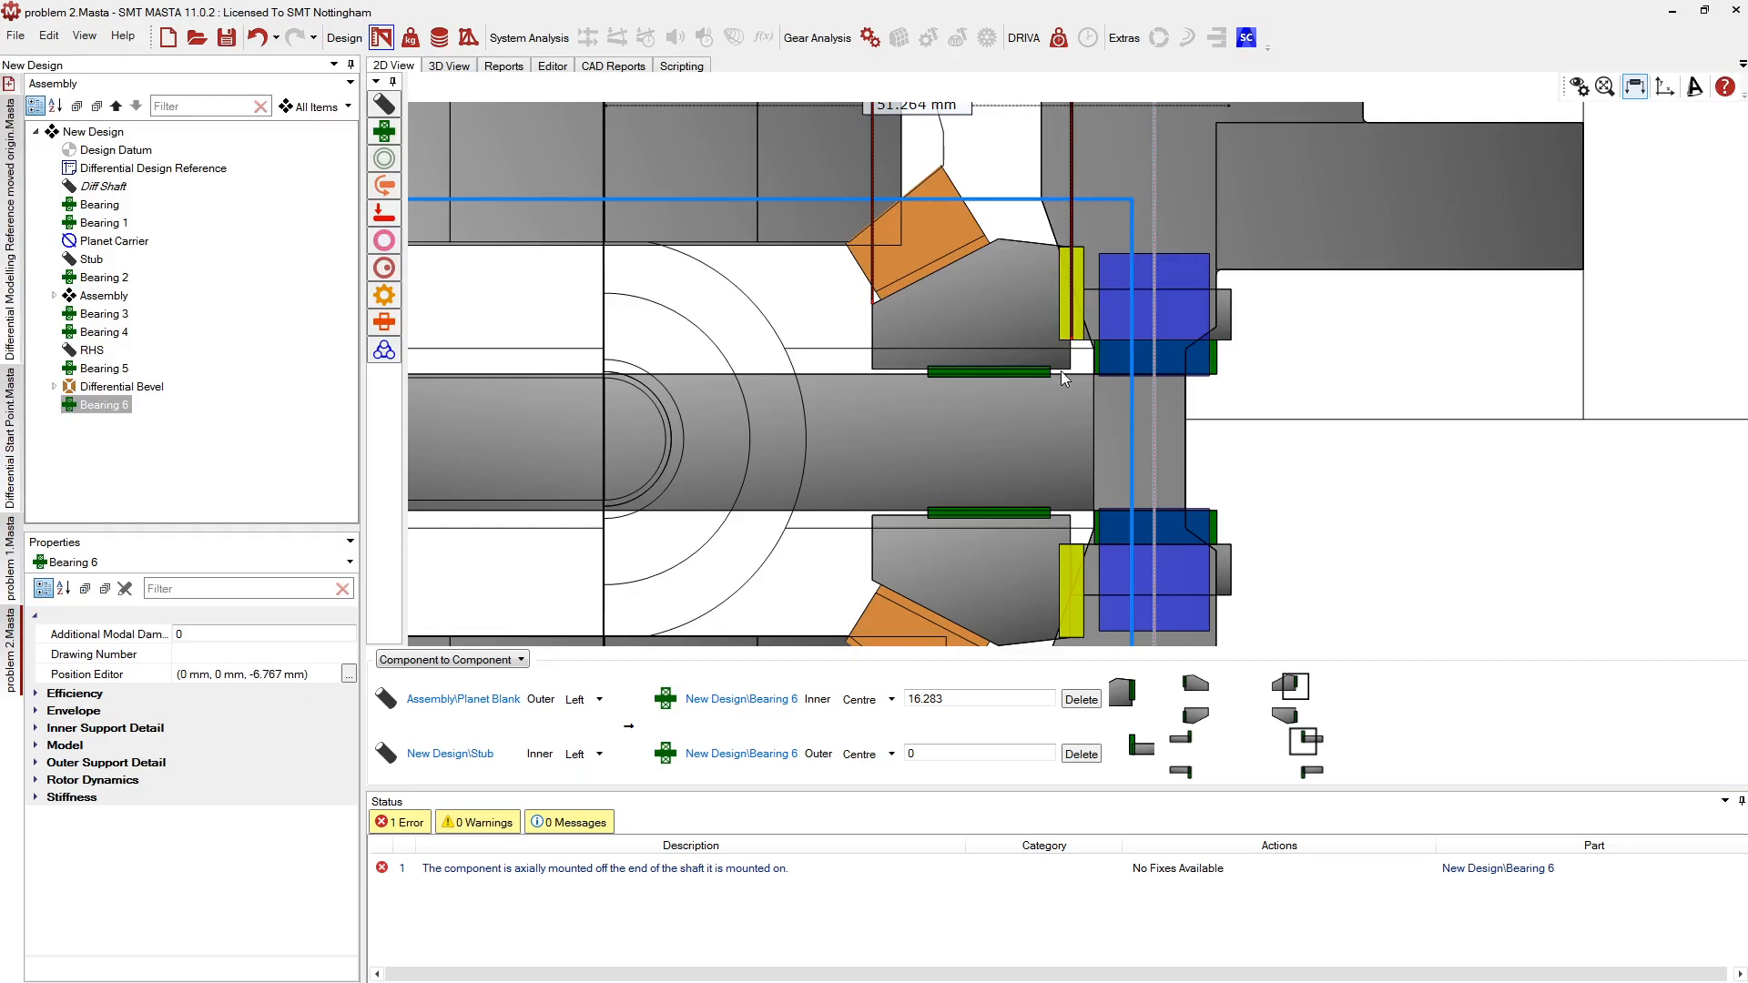
Make Bearing 6 an Axial Clearance Bearing, then switch to the Differential Start Point model
{"action": "double_click", "coordinate": [58, 747]}
{"action": "left_click", "coordinate": [201, 765]}
{"action": "left_click", "coordinate": [202, 765]}
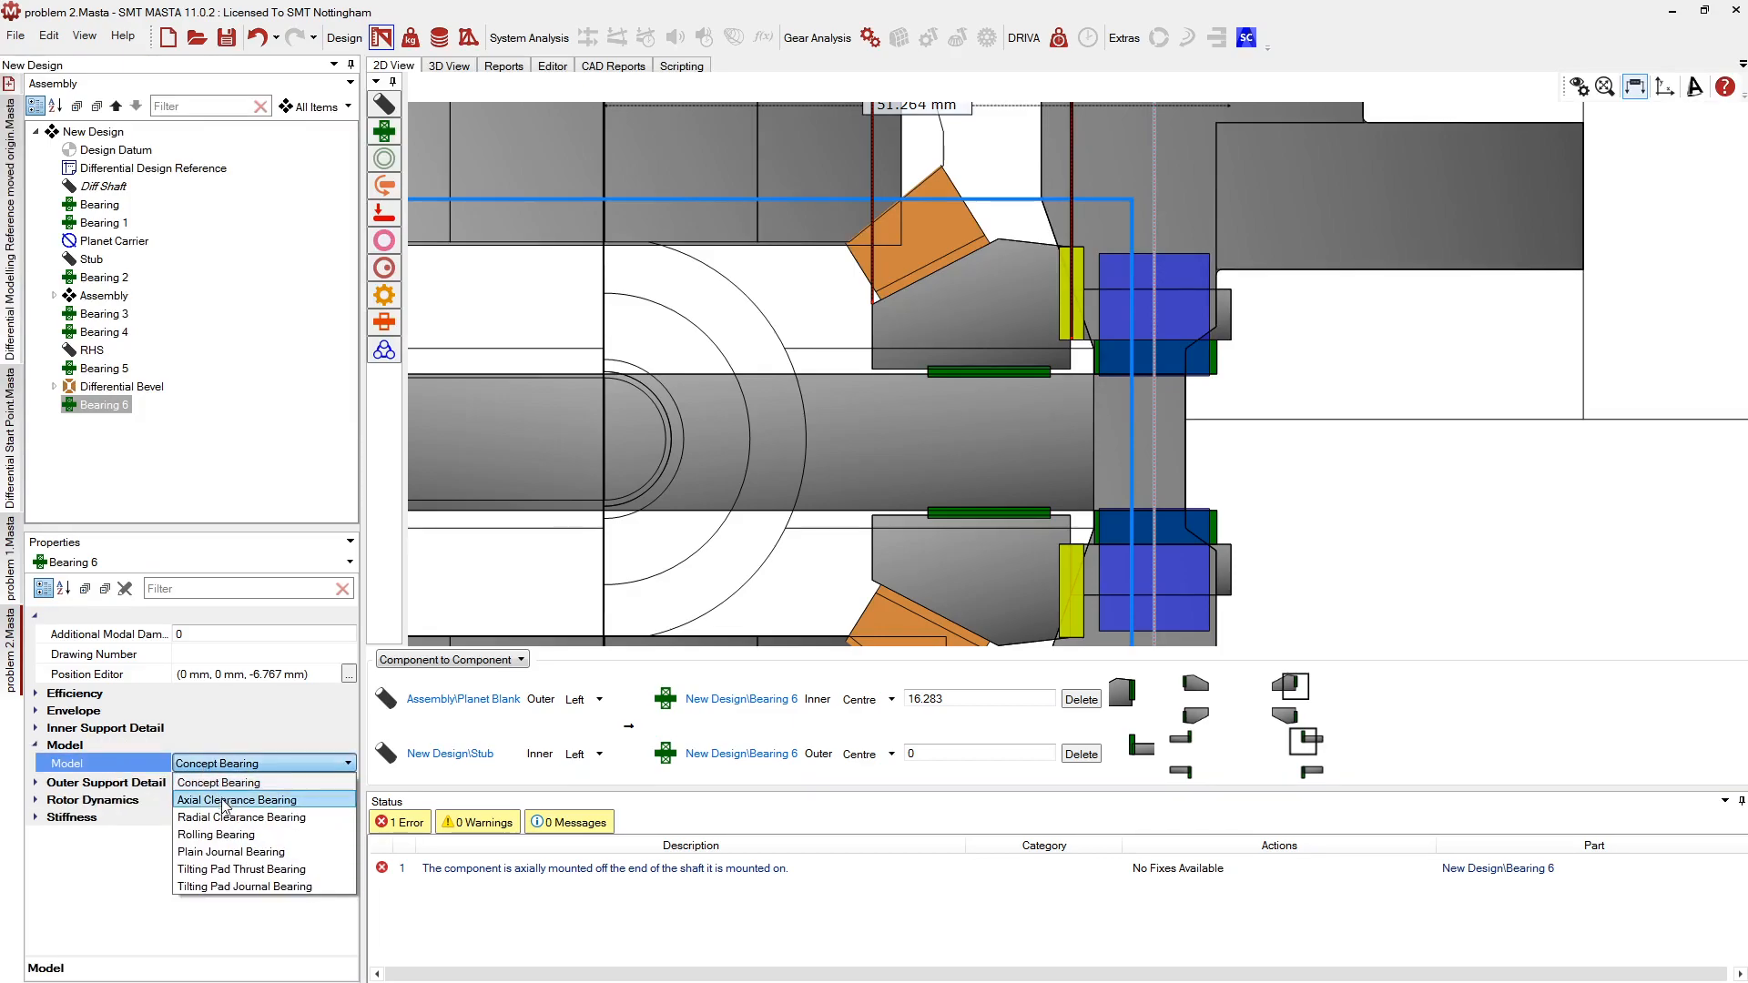
{"action": "left_click", "coordinate": [217, 801]}
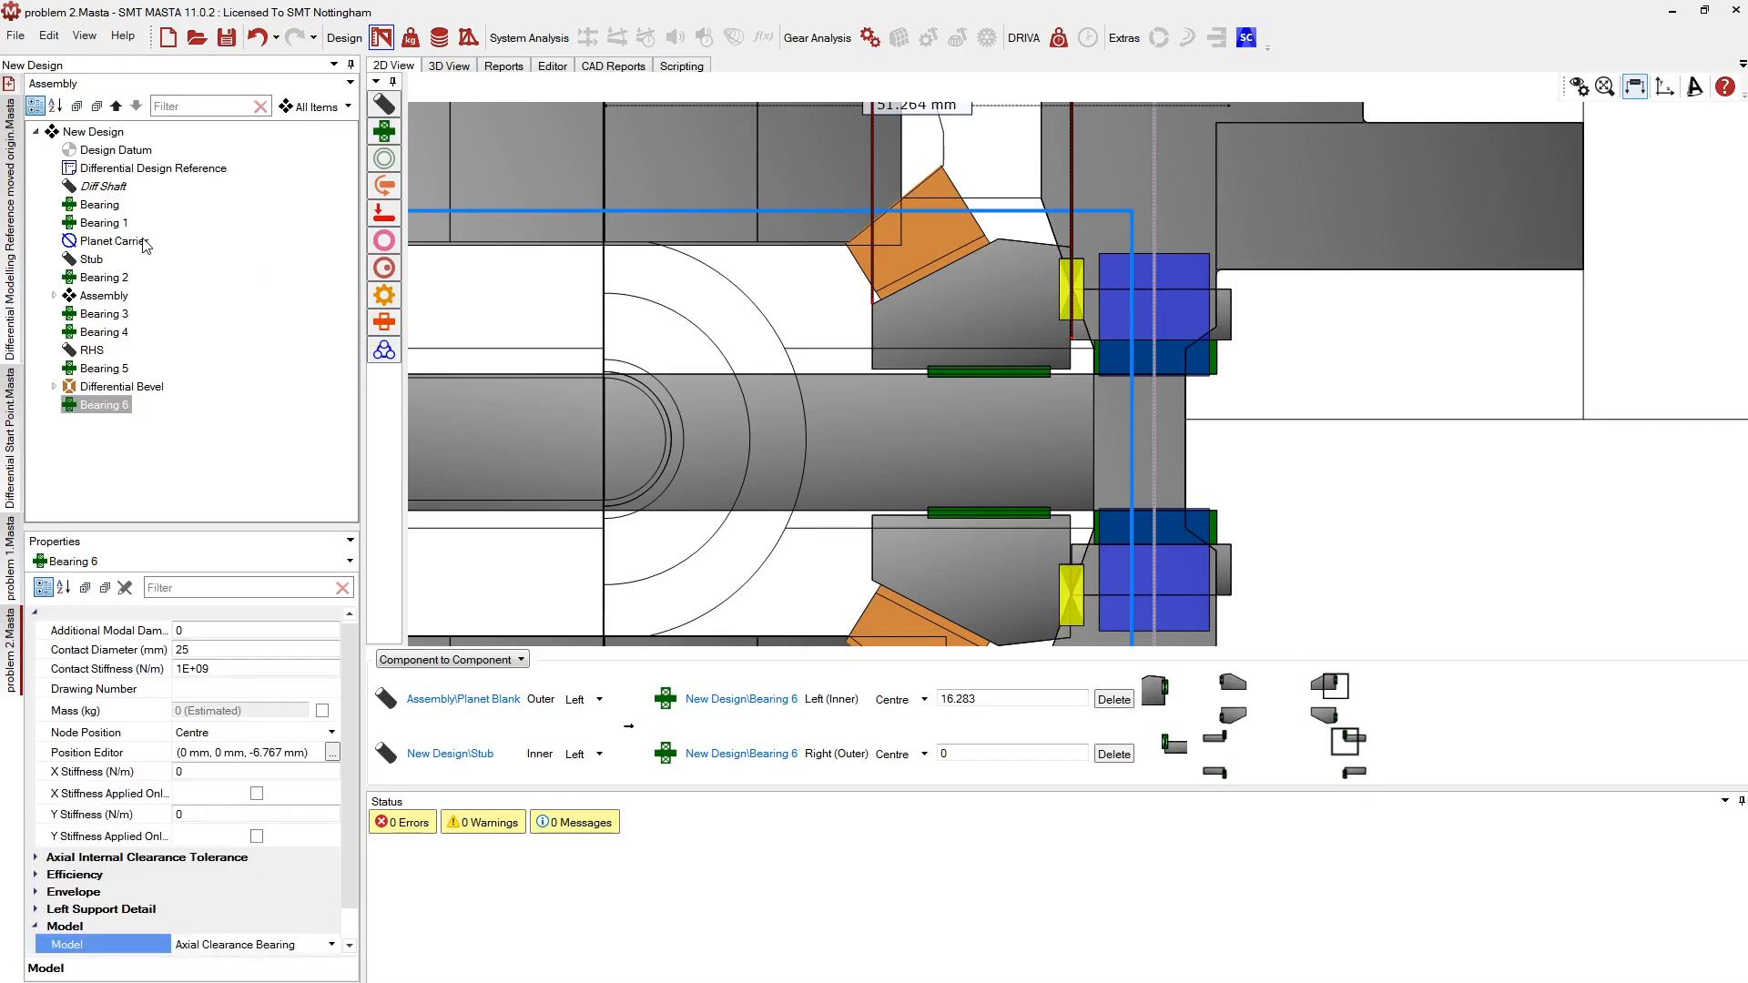
{"action": "left_click", "coordinate": [10, 416]}
Change Bearing 4's model type to Axial Clearance Bearing
{"action": "scroll", "coordinate": [1084, 258], "scroll_direction": "up", "scroll_amount": 4}
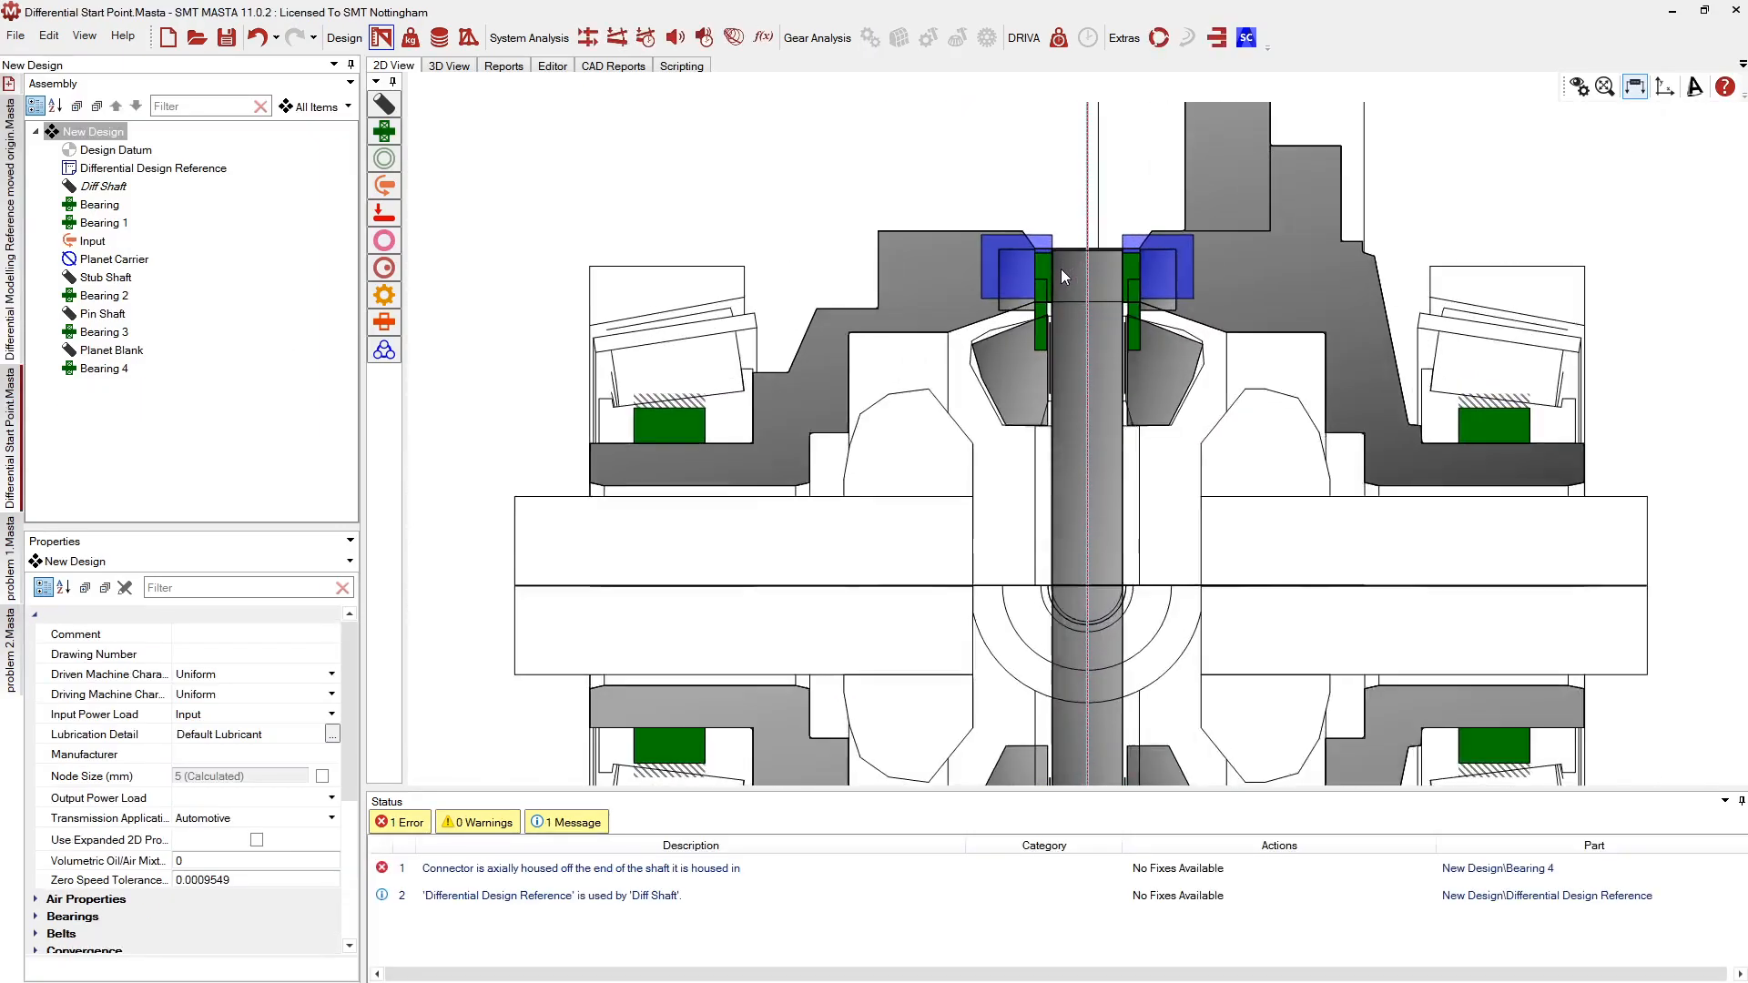
{"action": "left_click", "coordinate": [1034, 334]}
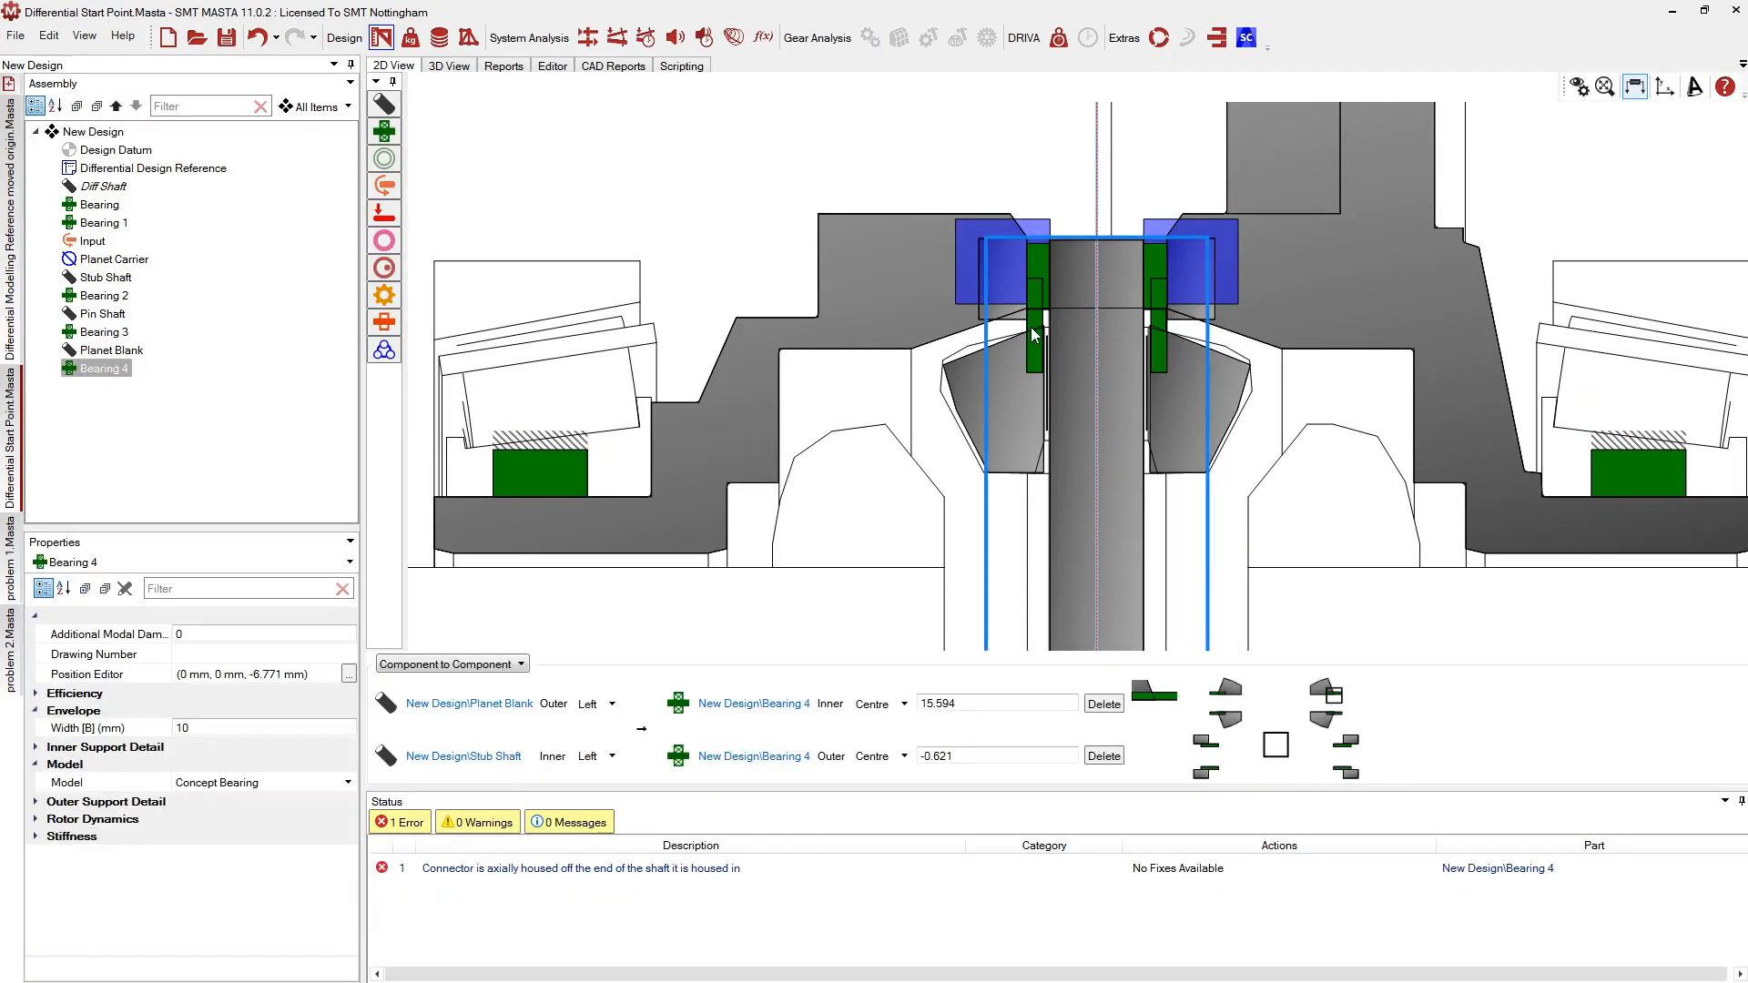
{"action": "scroll", "coordinate": [1026, 136], "scroll_direction": "down", "scroll_amount": 5}
{"action": "scroll", "coordinate": [1030, 528], "scroll_direction": "up", "scroll_amount": 4}
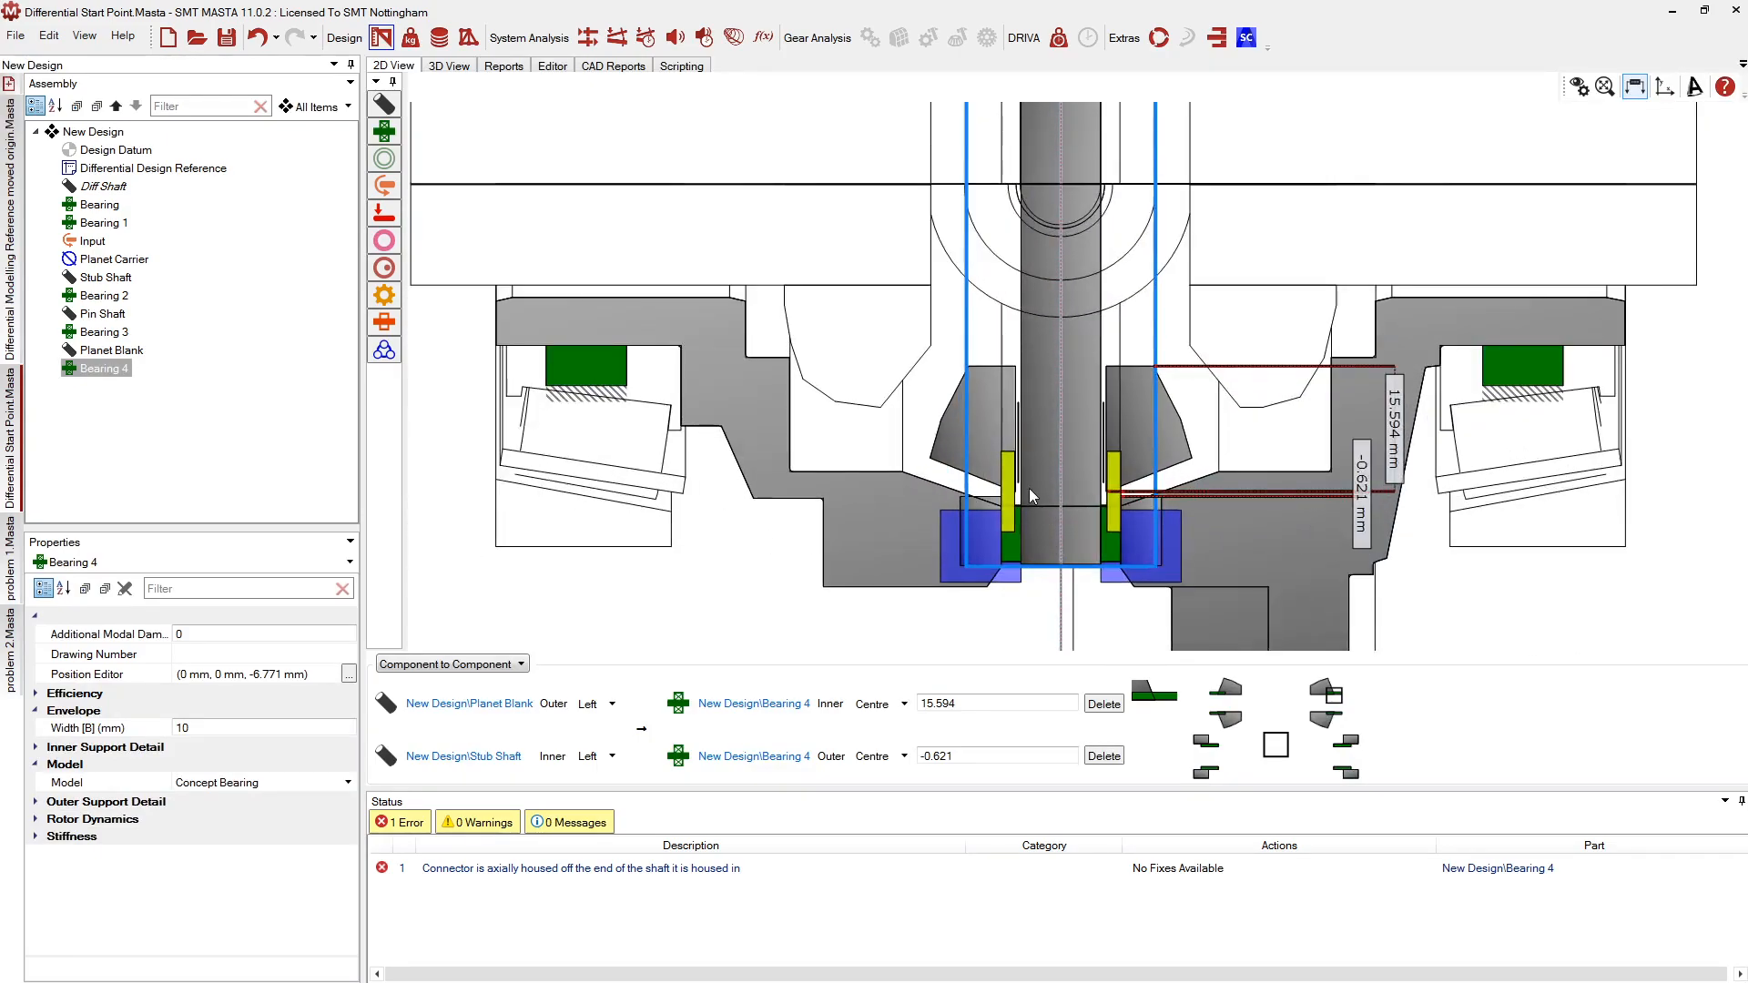
{"action": "left_click", "coordinate": [223, 783]}
{"action": "left_click", "coordinate": [224, 785]}
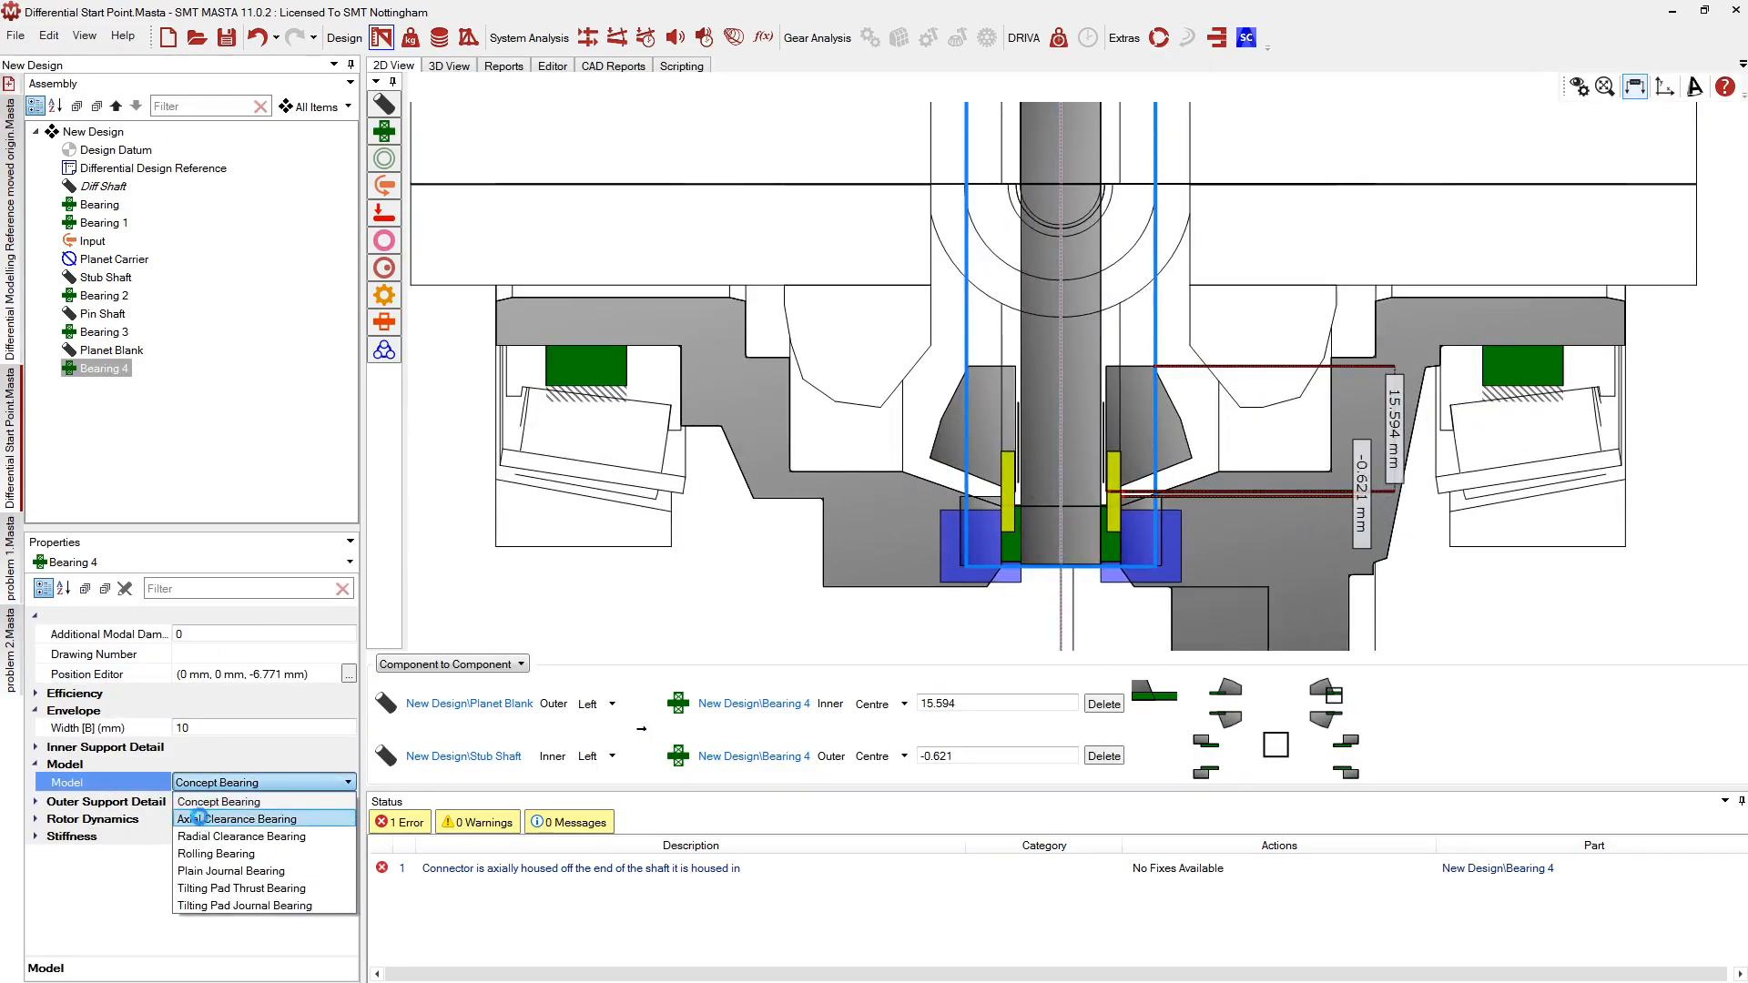
{"action": "left_click", "coordinate": [199, 818]}
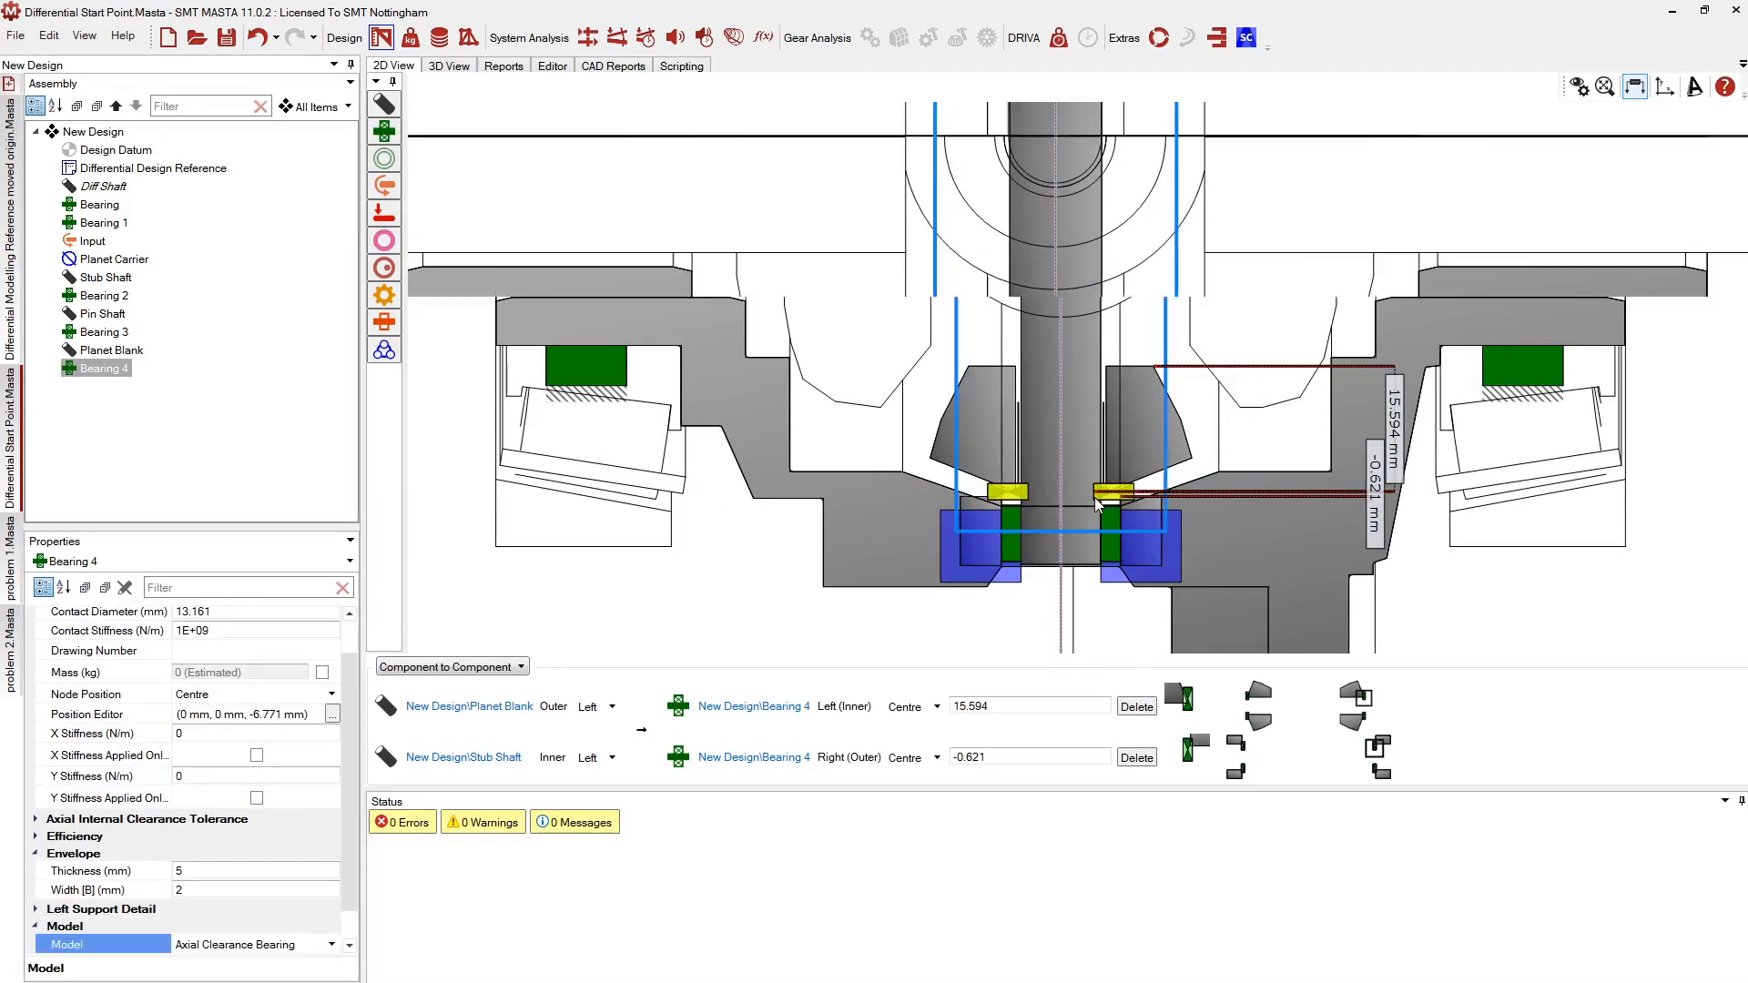
Fit the design in view and zoom in to check Bearing 4 between Planet Blank and Stub Shaft
{"action": "scroll", "coordinate": [1096, 503], "scroll_direction": "up", "scroll_amount": 3}
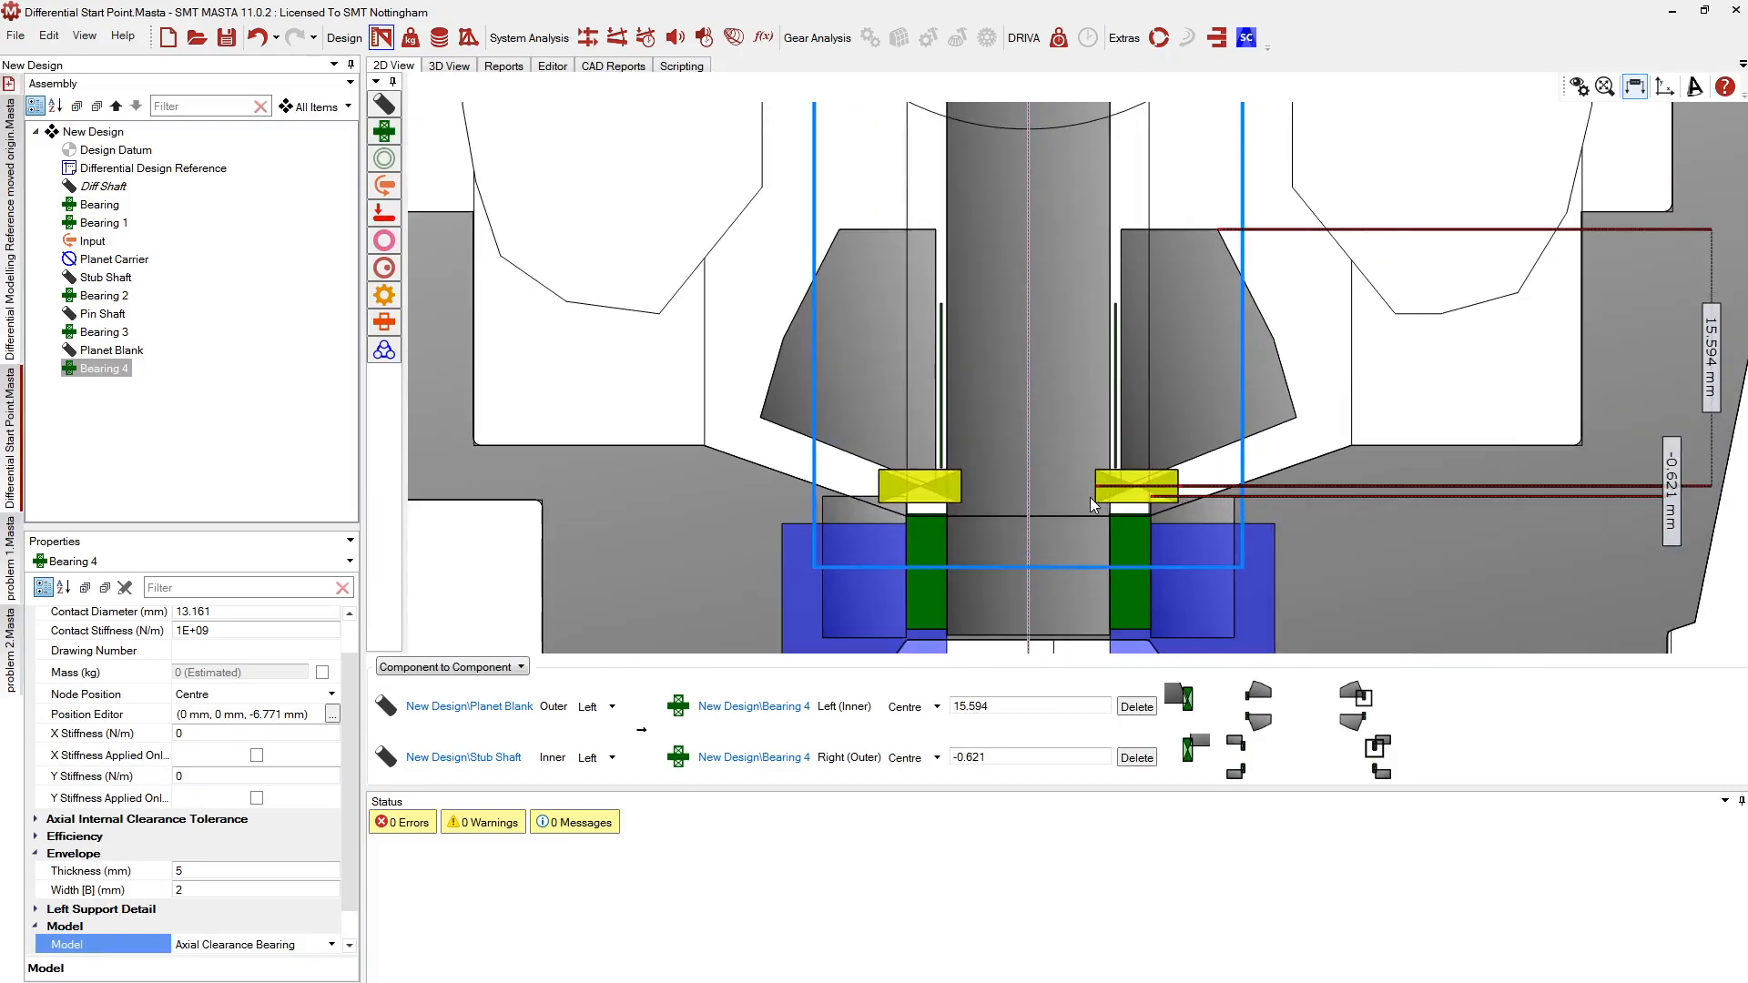
{"action": "left_click", "coordinate": [1579, 86]}
{"action": "scroll", "coordinate": [1179, 205], "scroll_direction": "up", "scroll_amount": 5}
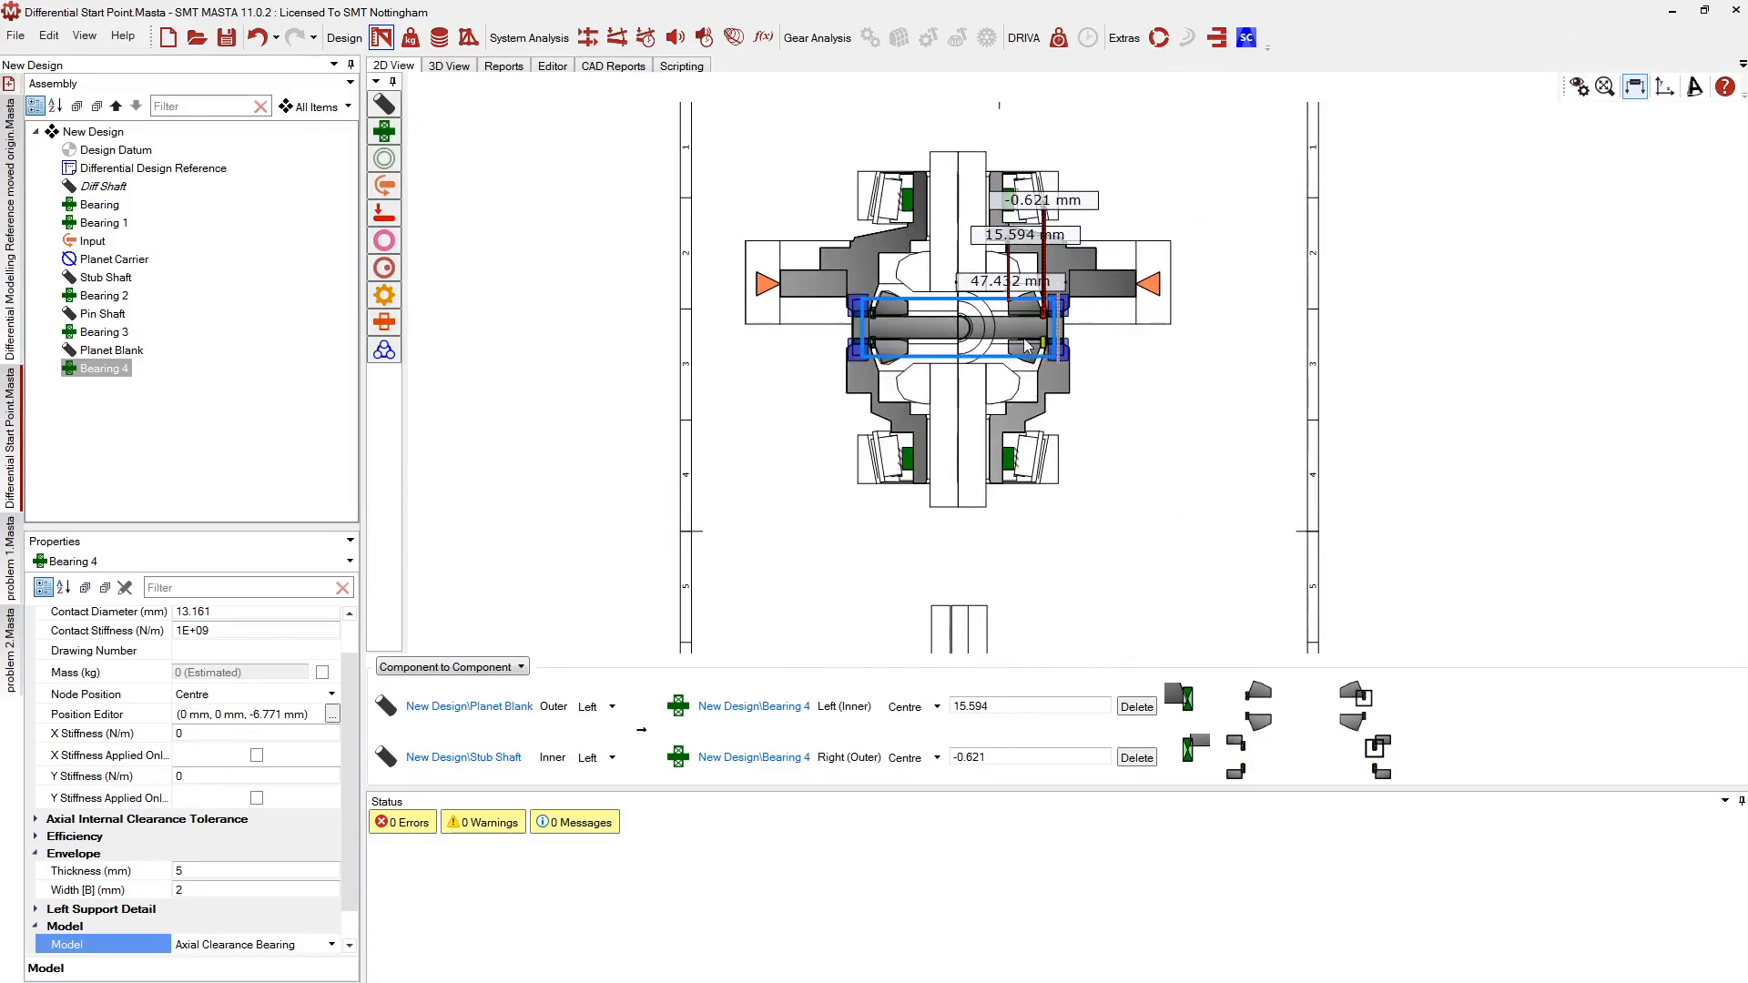
{"action": "scroll", "coordinate": [1067, 288], "scroll_direction": "up", "scroll_amount": 4}
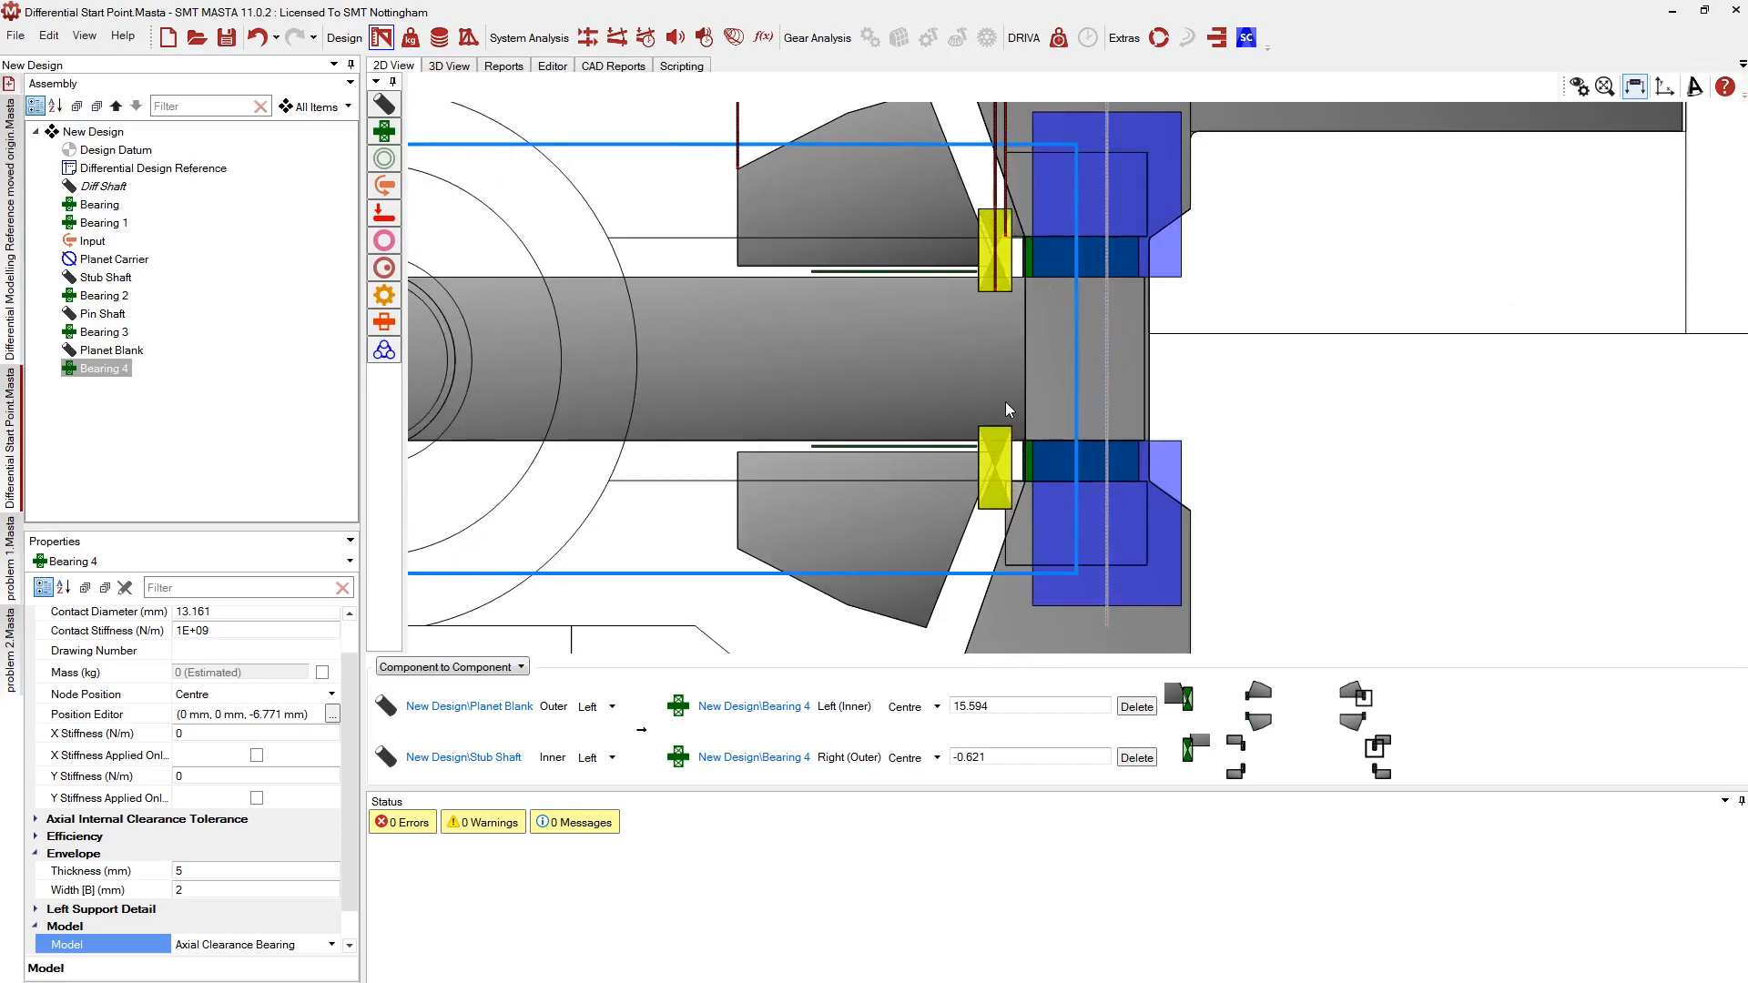
{"action": "scroll", "coordinate": [1040, 314], "scroll_direction": "down", "scroll_amount": 2}
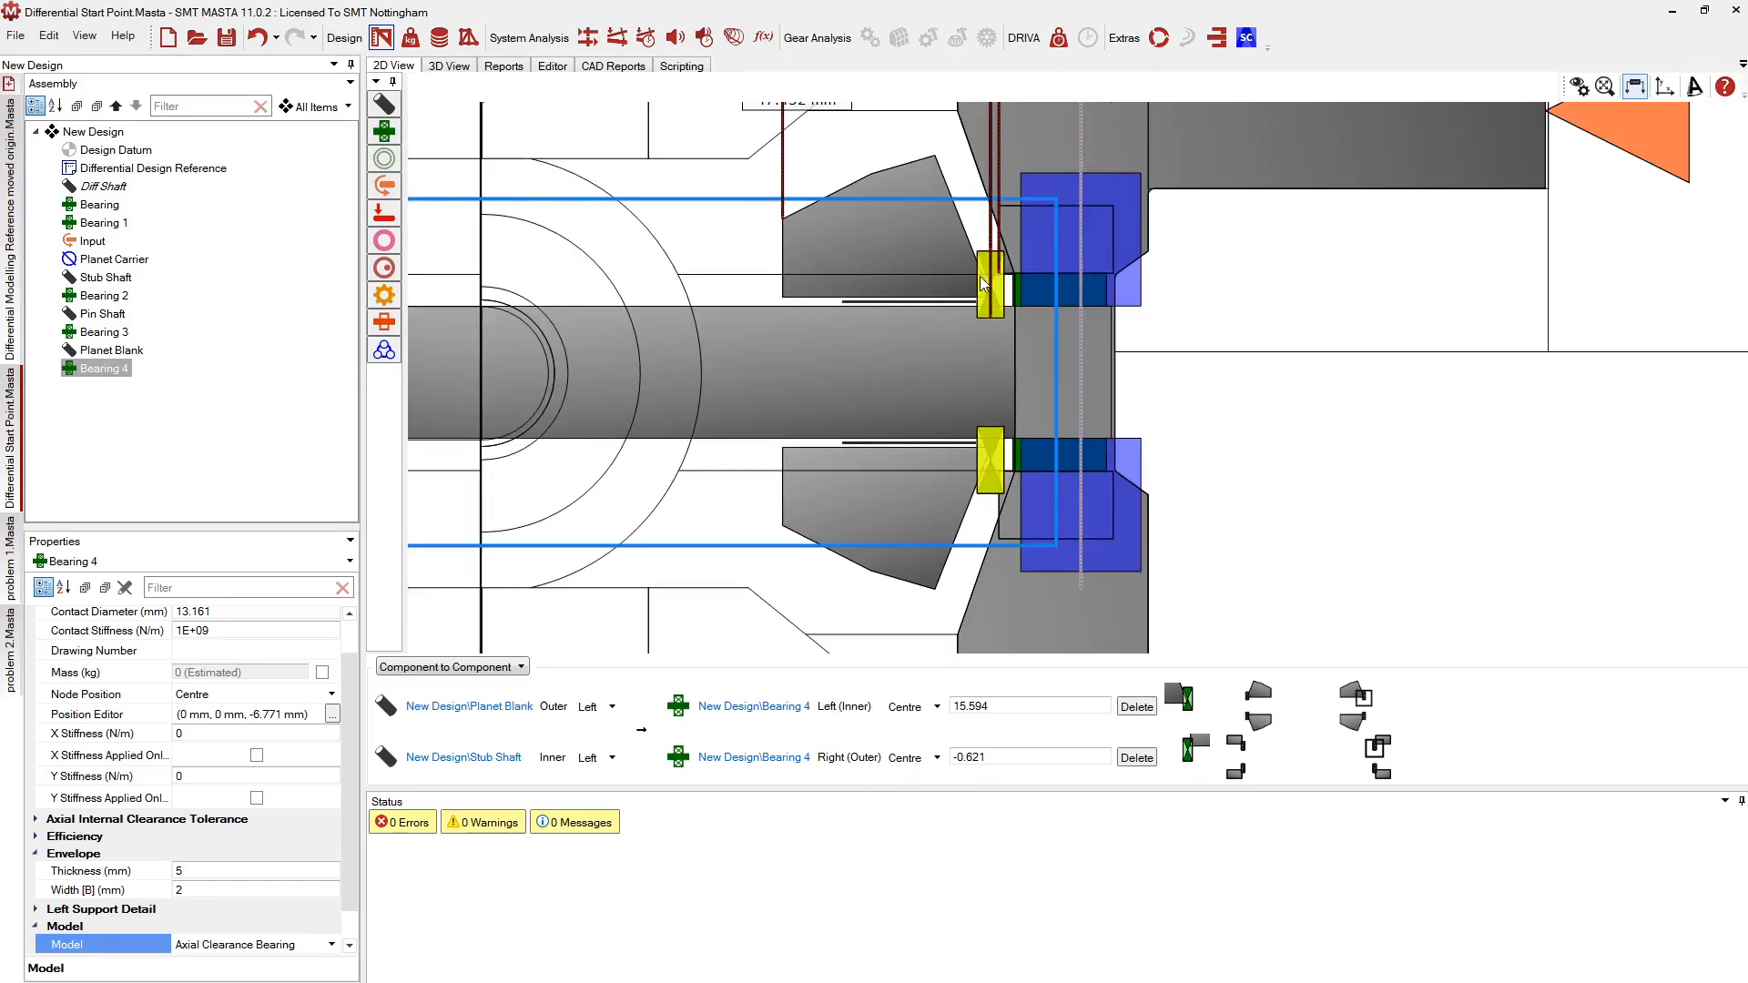
{"action": "scroll", "coordinate": [975, 333], "scroll_direction": "up", "scroll_amount": 3}
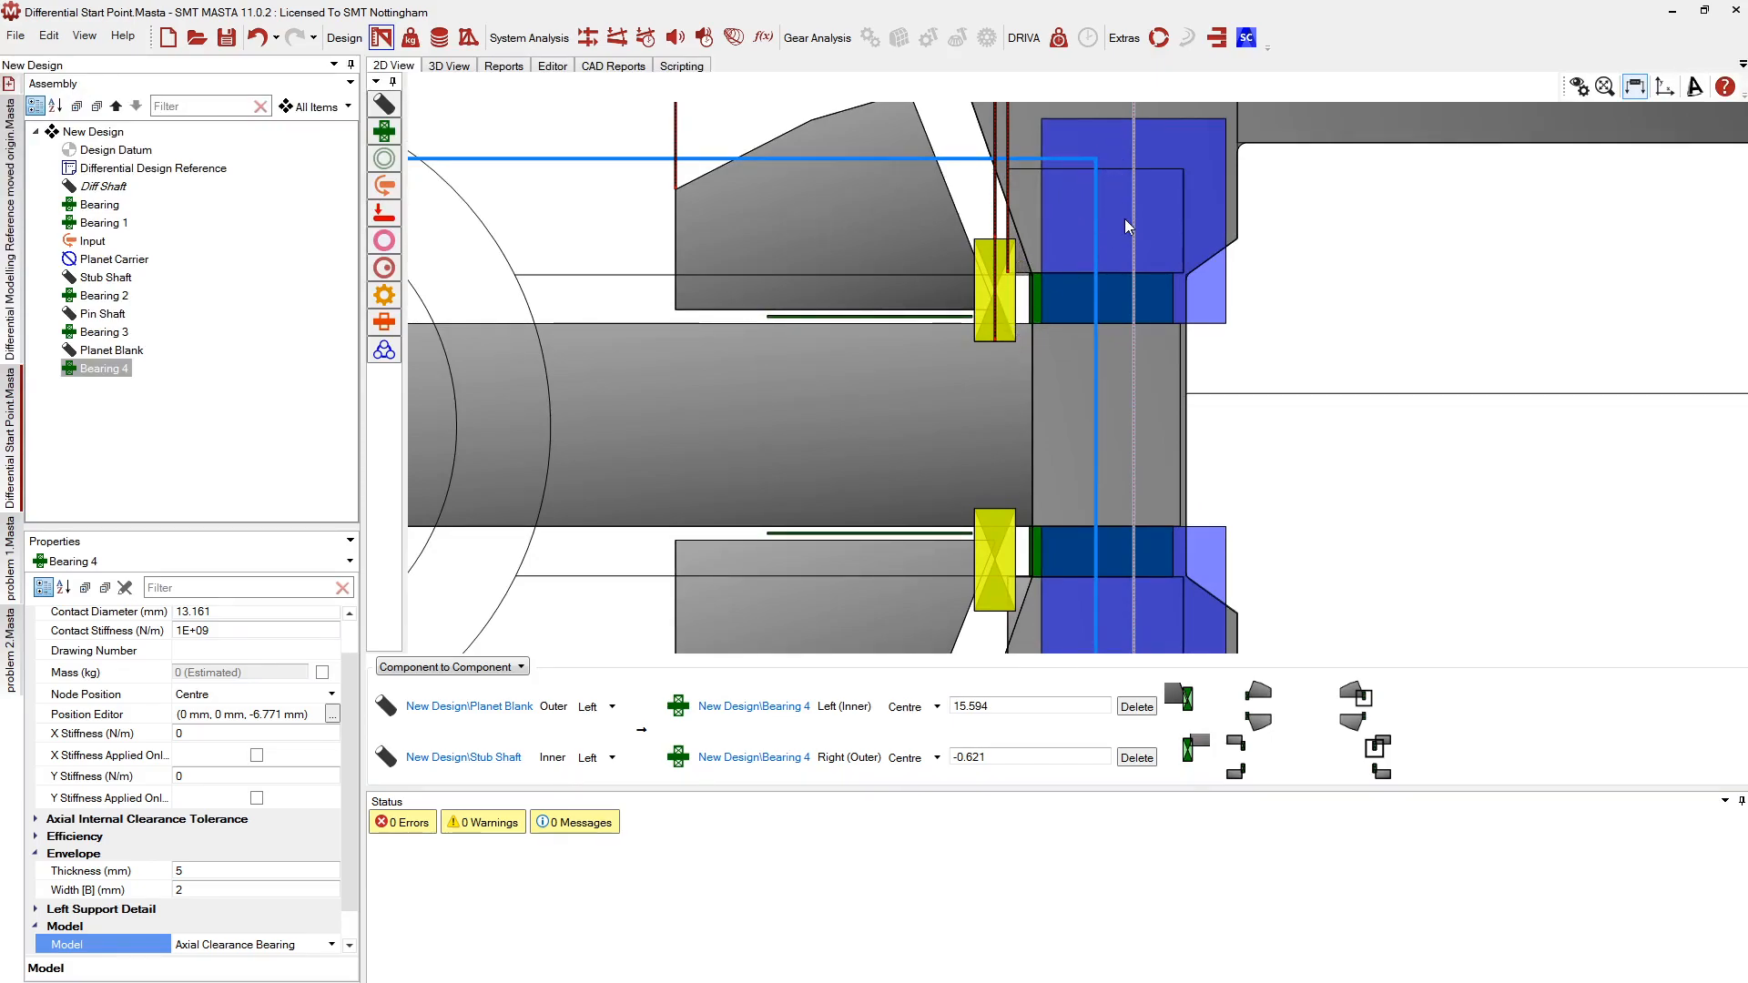
{"action": "scroll", "coordinate": [1110, 209], "scroll_direction": "down", "scroll_amount": 2}
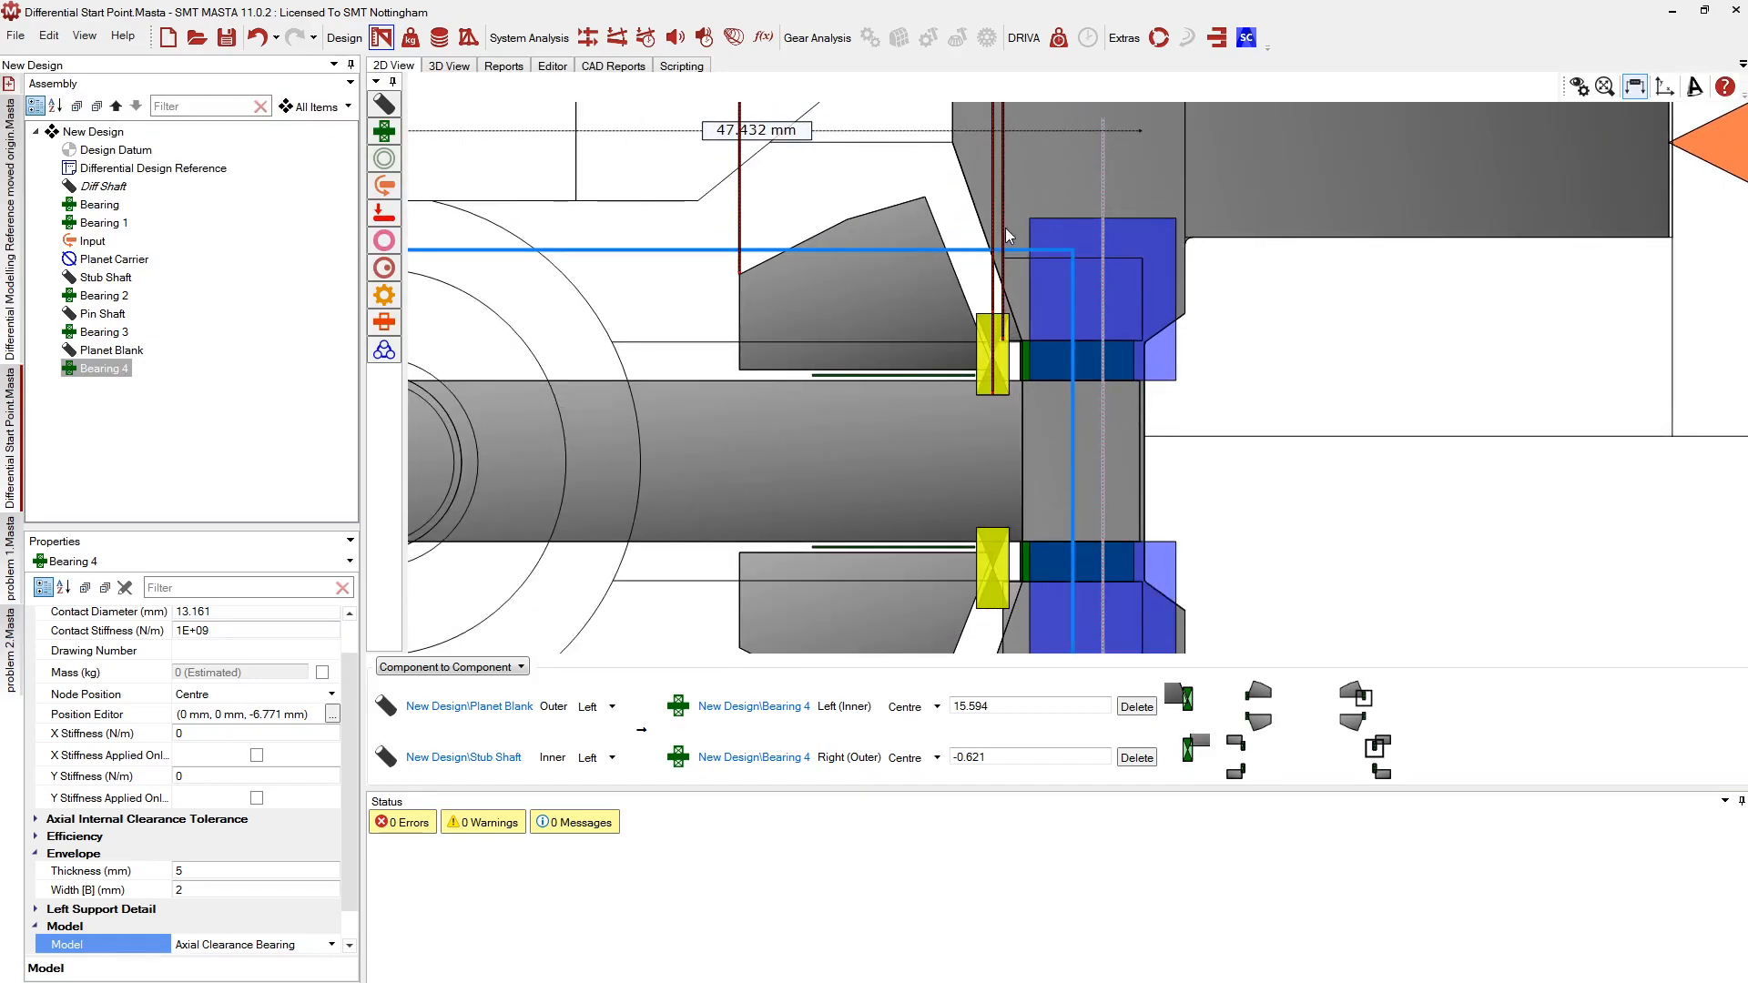
{"action": "scroll", "coordinate": [925, 465], "scroll_direction": "down", "scroll_amount": 2}
{"action": "scroll", "coordinate": [945, 200], "scroll_direction": "up", "scroll_amount": 2}
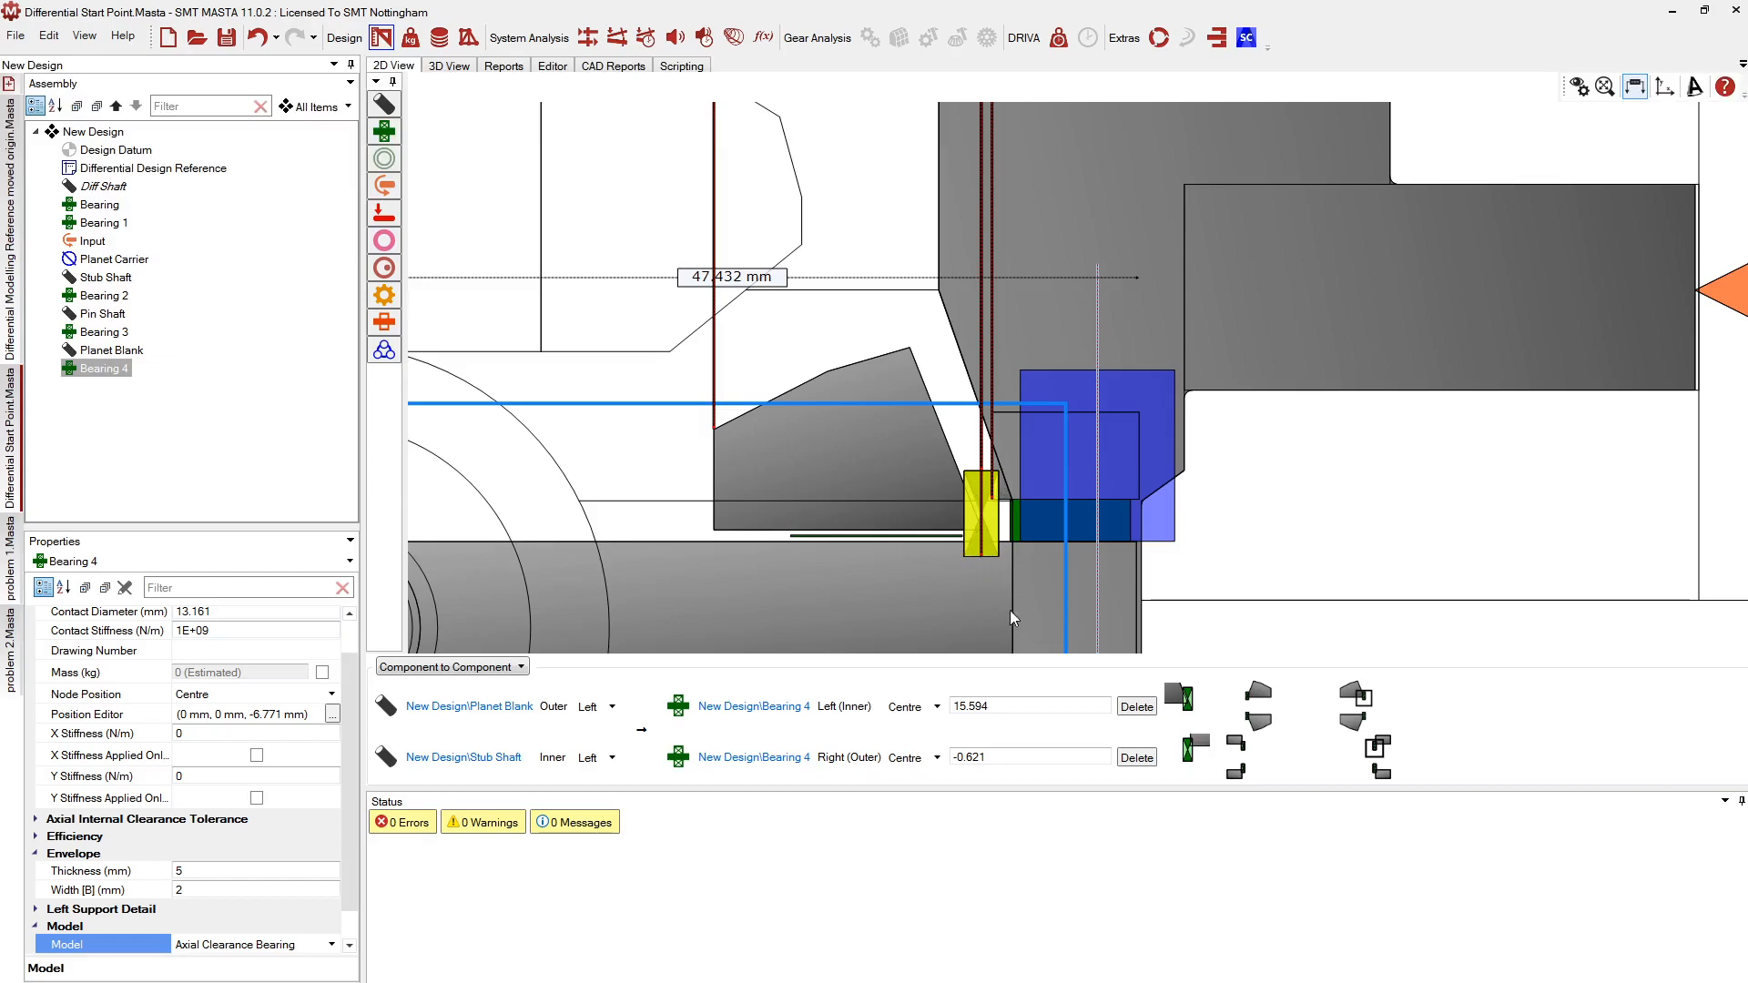
{"action": "left_click", "coordinate": [844, 708]}
{"action": "left_click", "coordinate": [846, 765]}
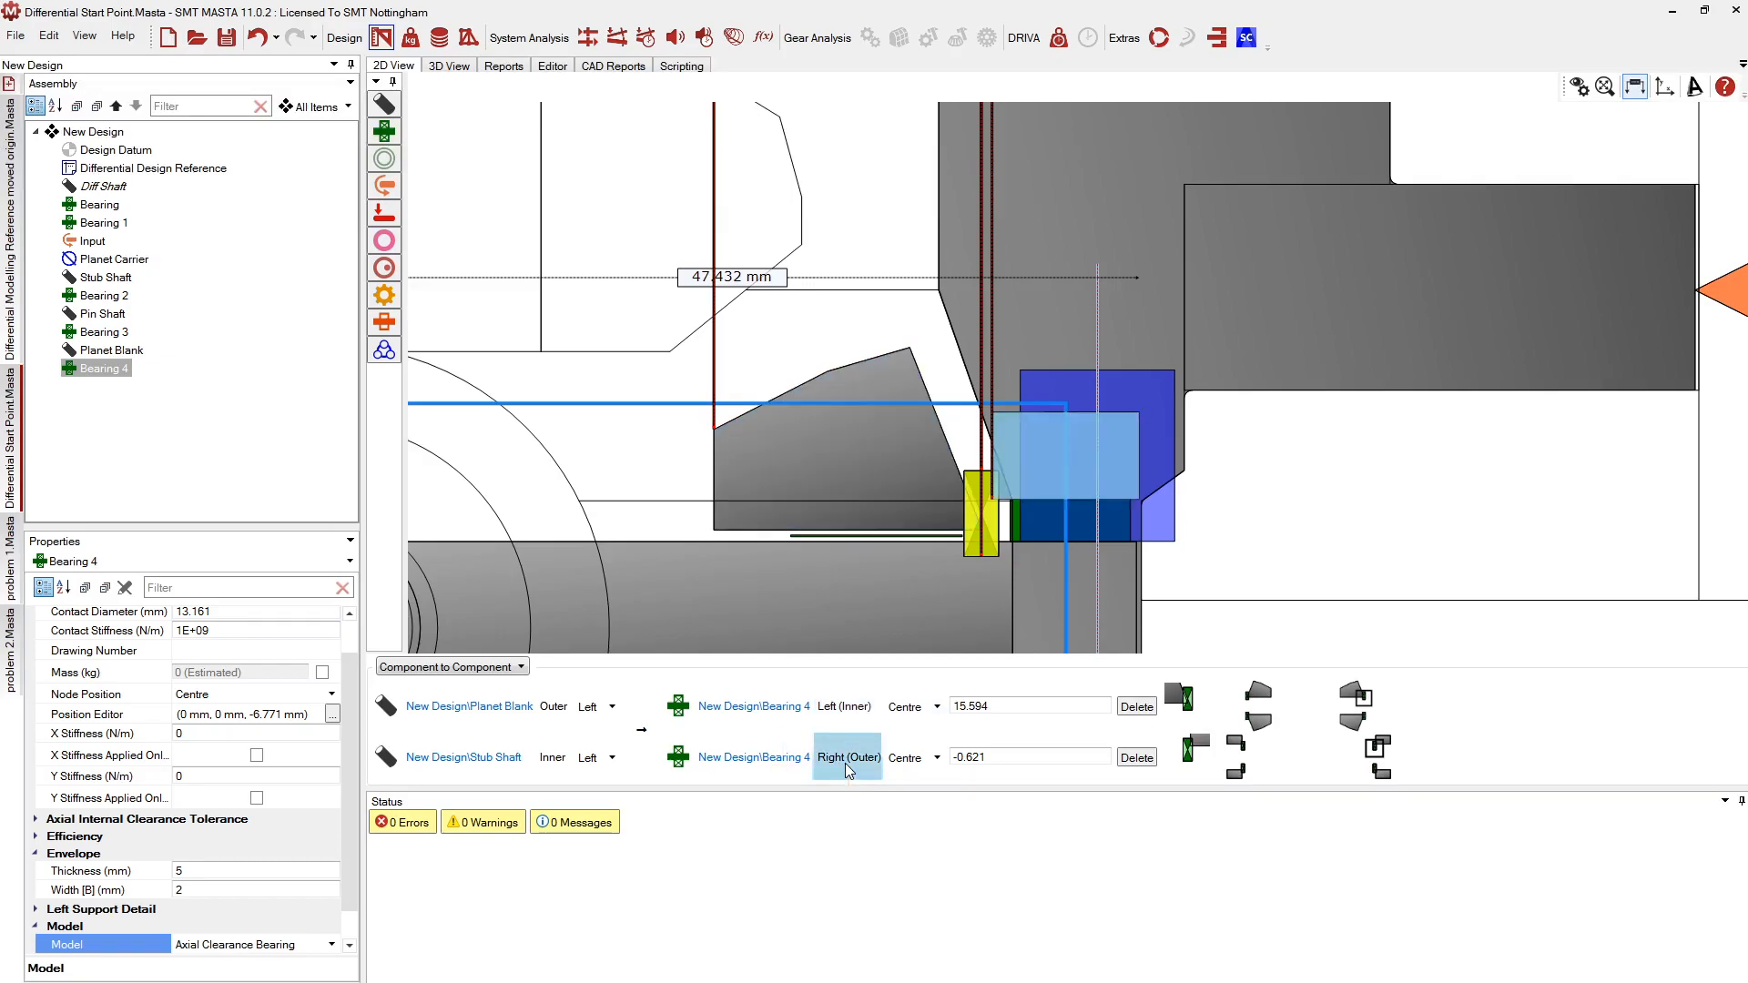
{"action": "left_click", "coordinate": [856, 712]}
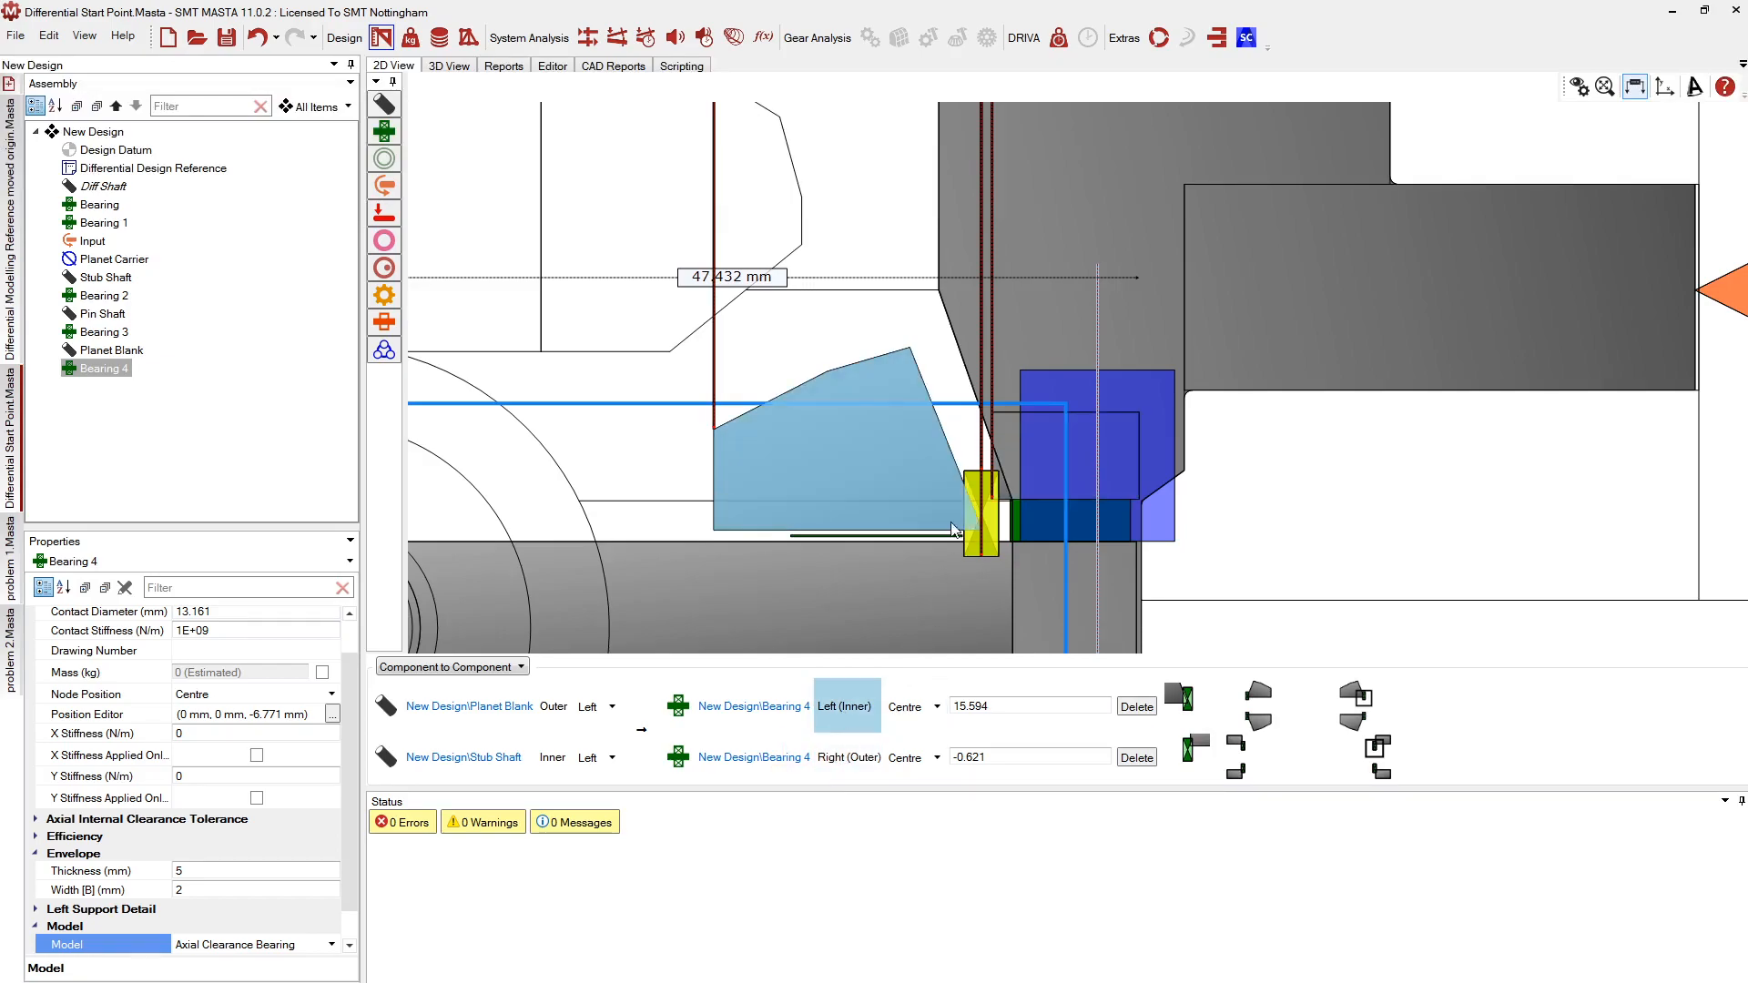
{"action": "left_click", "coordinate": [843, 763]}
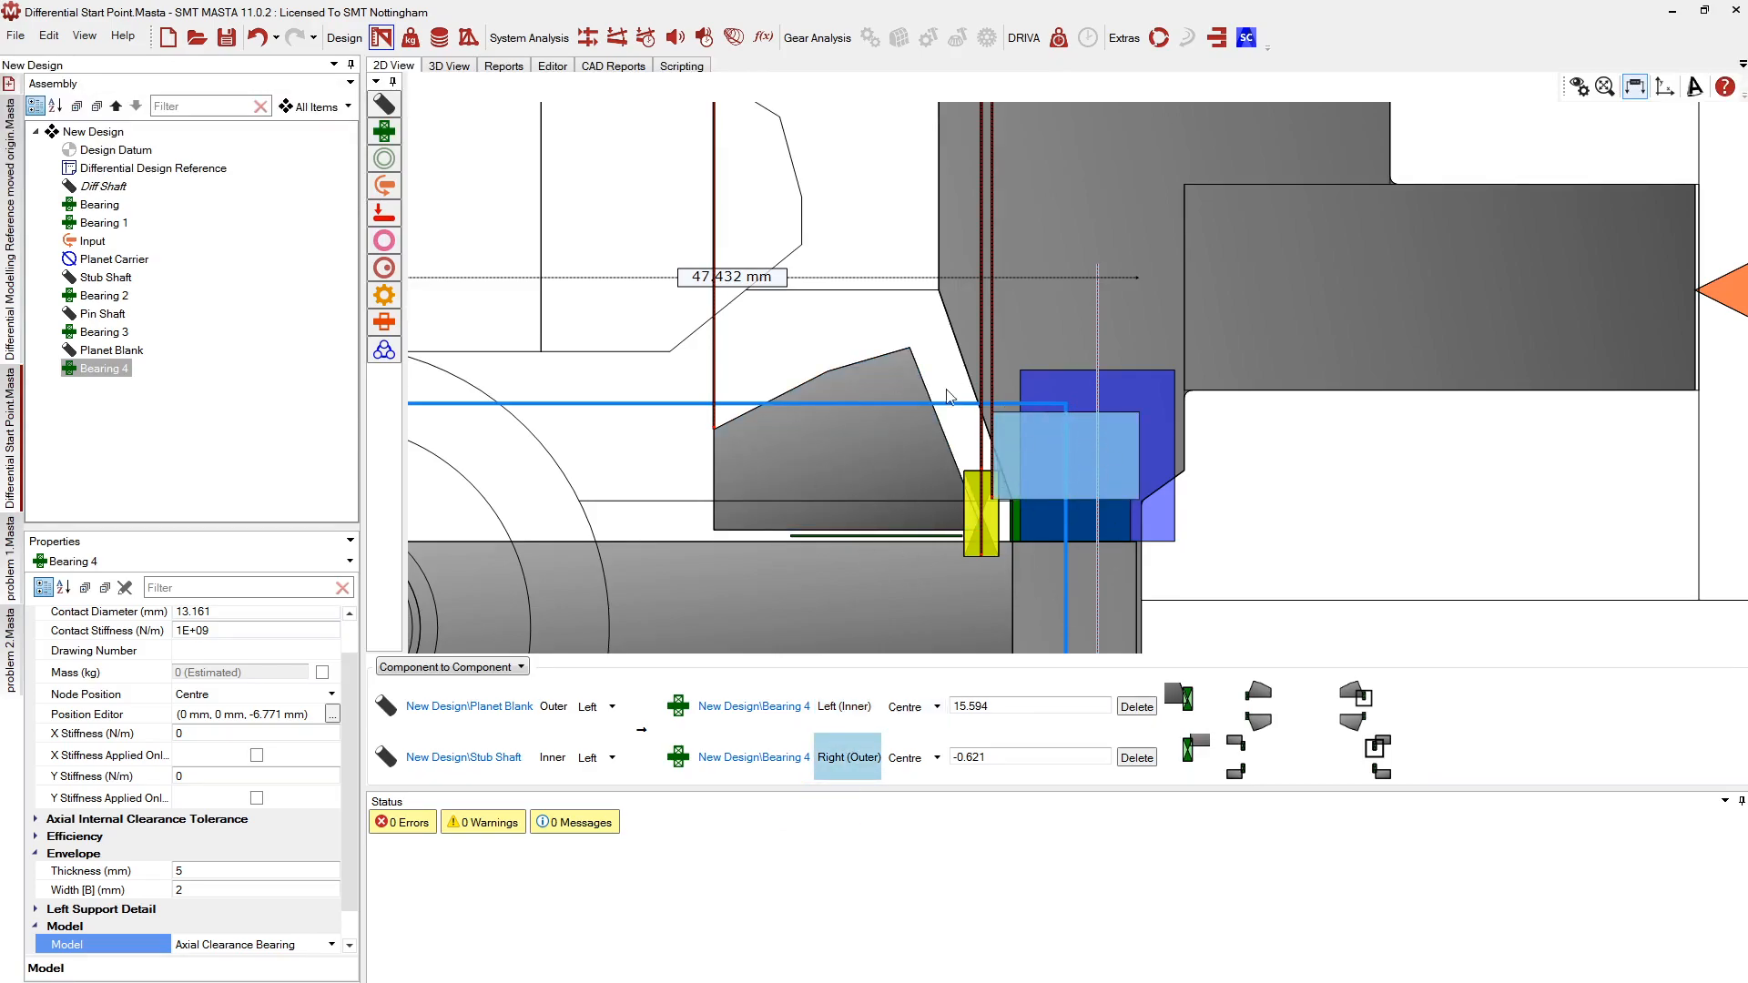
{"action": "scroll", "coordinate": [920, 405], "scroll_direction": "down", "scroll_amount": 3}
{"action": "scroll", "coordinate": [1042, 438], "scroll_direction": "up", "scroll_amount": 2}
{"action": "scroll", "coordinate": [1042, 438], "scroll_direction": "down", "scroll_amount": 4}
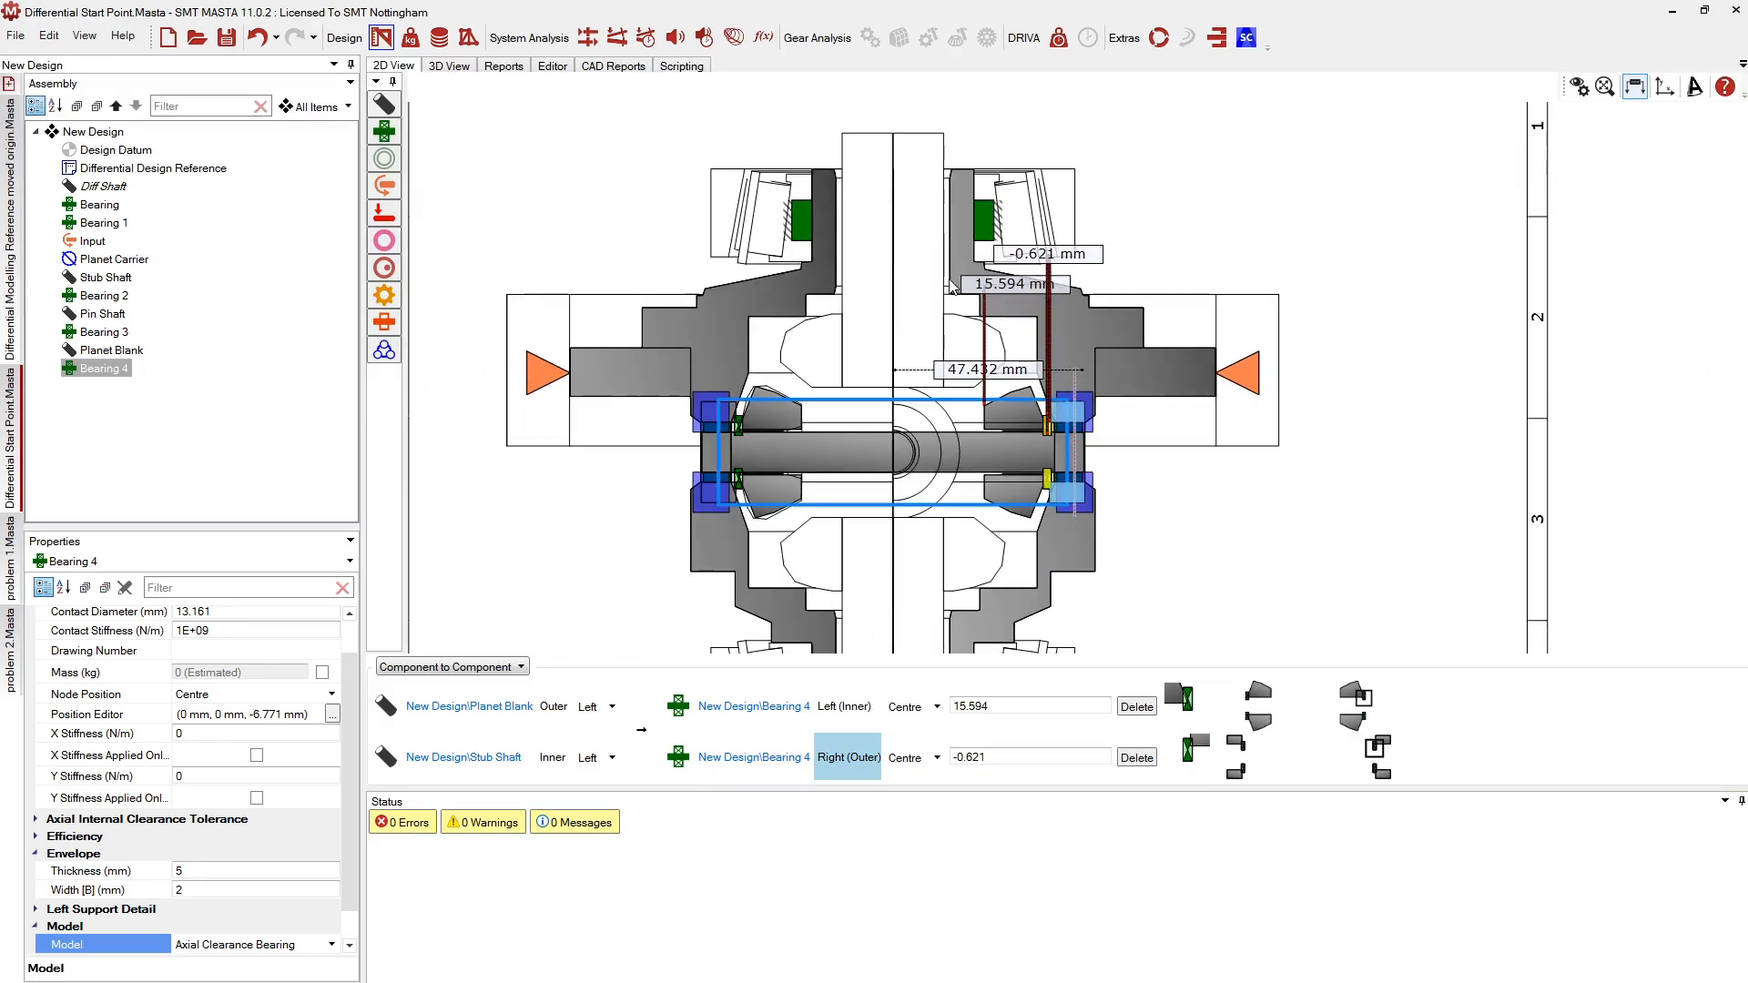
{"action": "scroll", "coordinate": [913, 459], "scroll_direction": "up", "scroll_amount": 1}
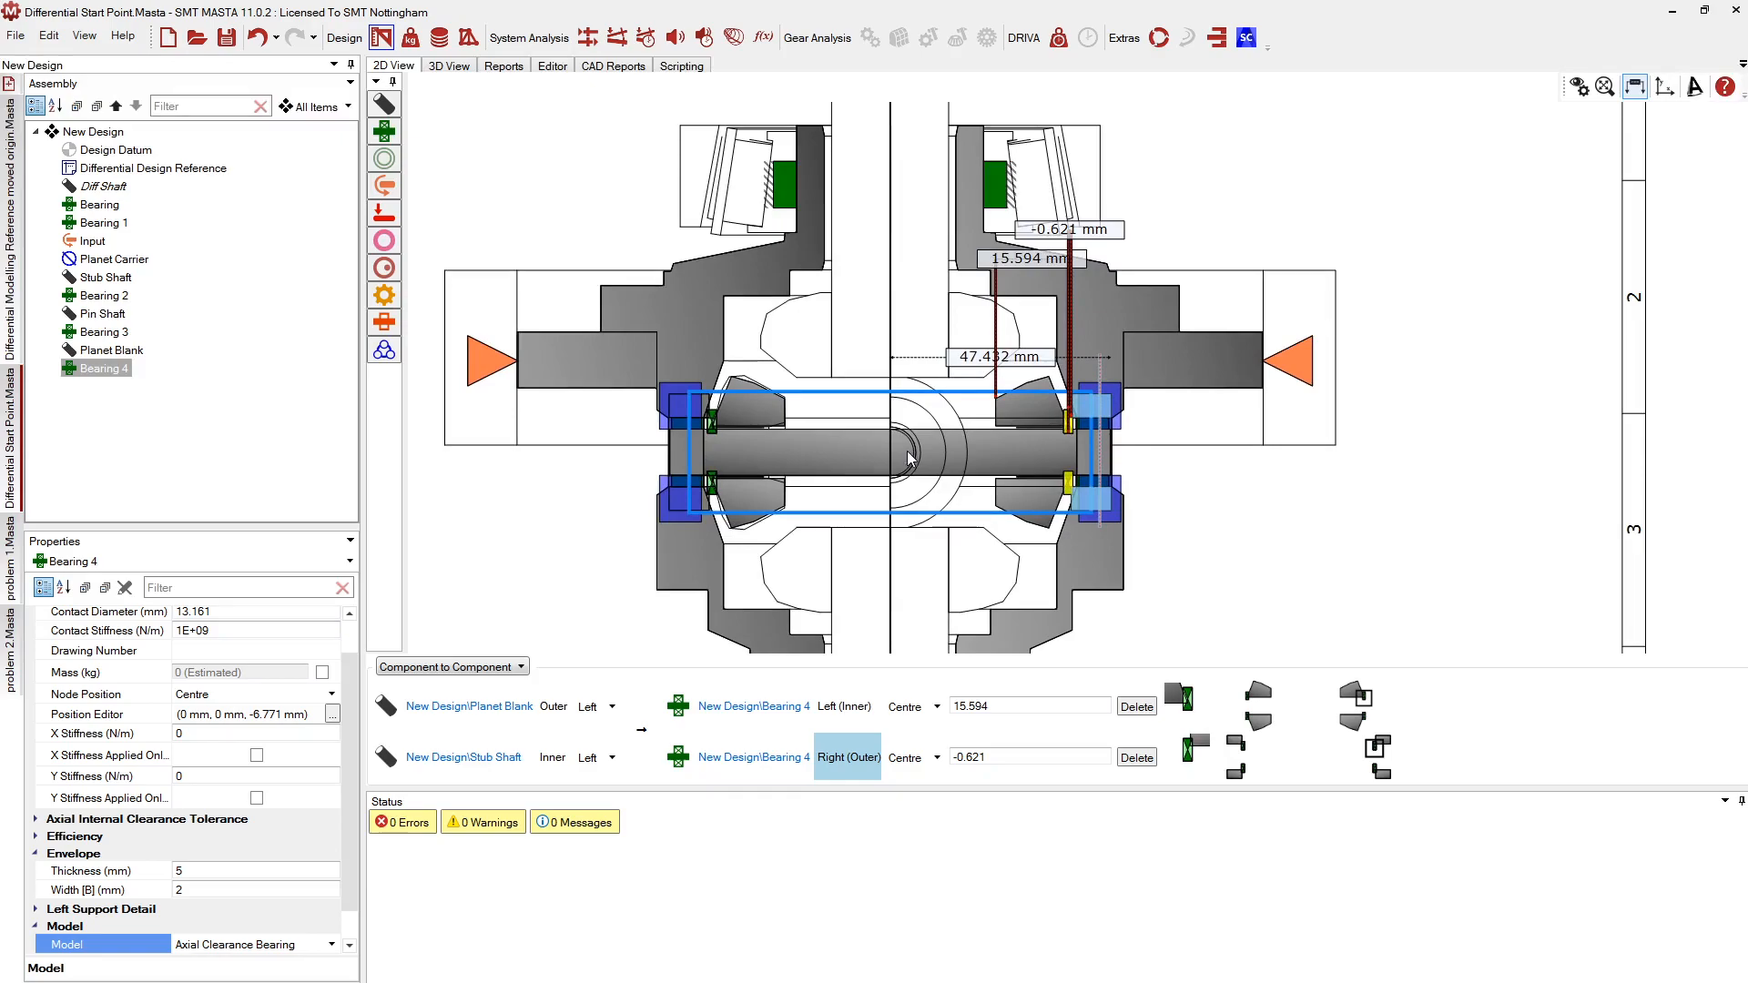
{"action": "scroll", "coordinate": [911, 460], "scroll_direction": "down", "scroll_amount": 1}
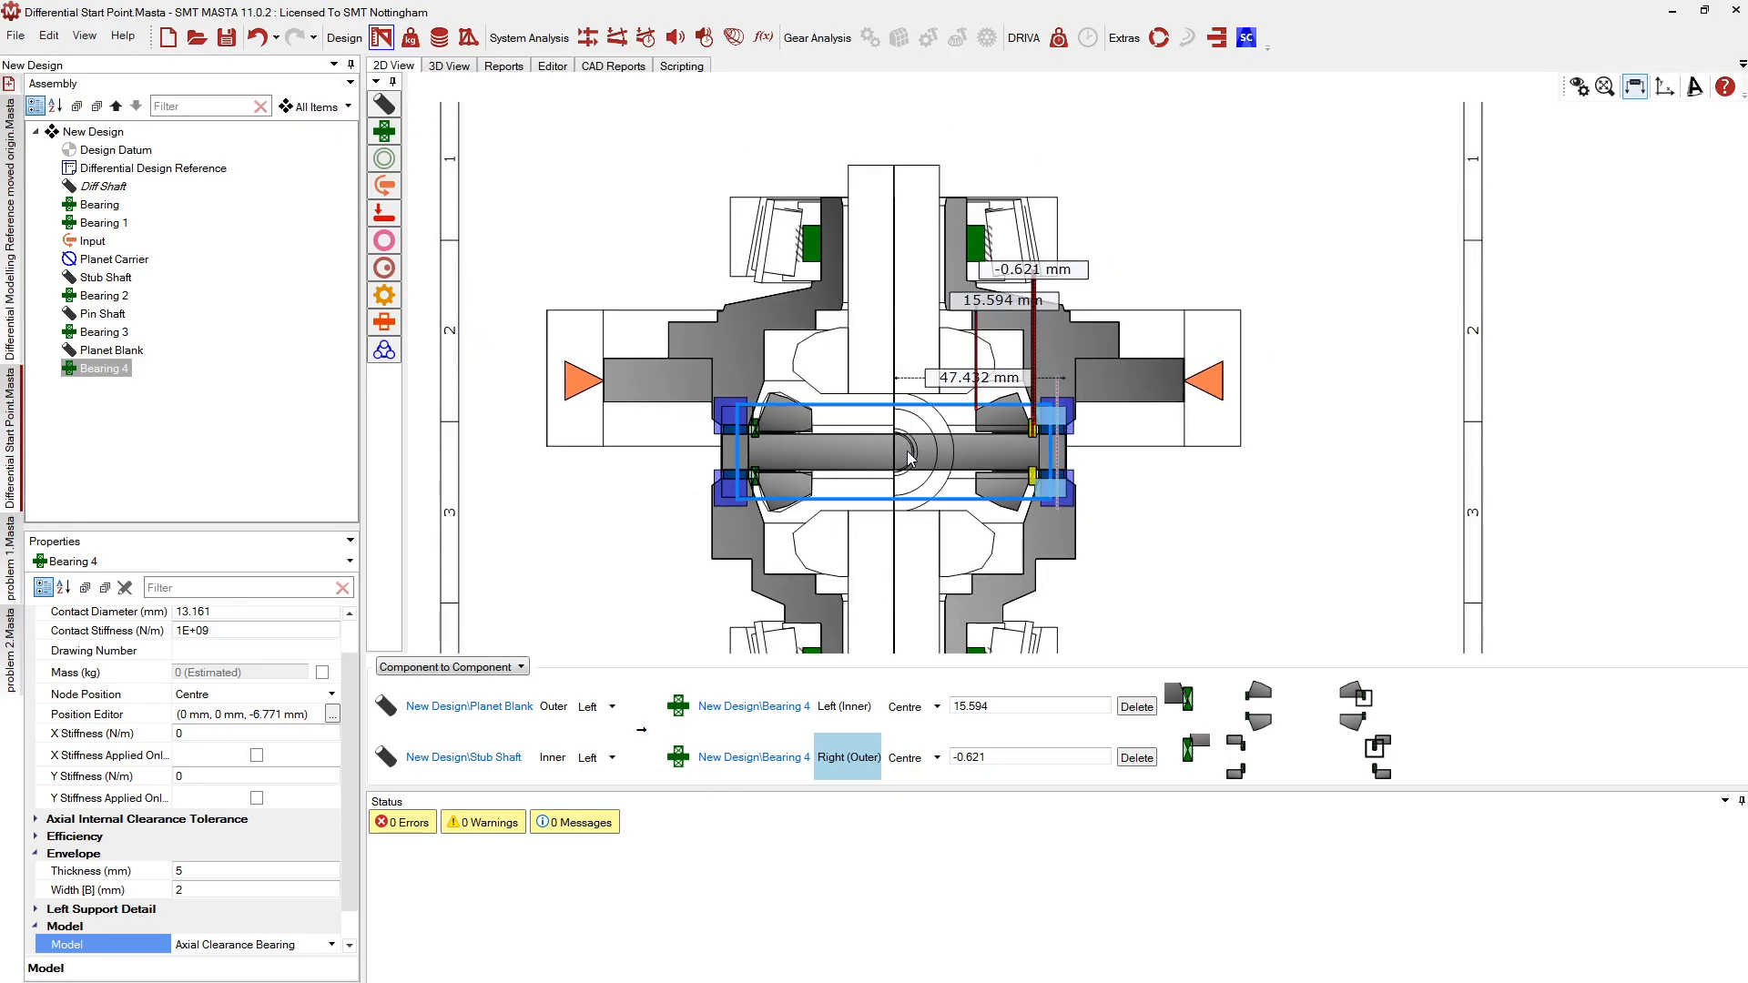
{"action": "scroll", "coordinate": [911, 460], "scroll_direction": "up", "scroll_amount": 1}
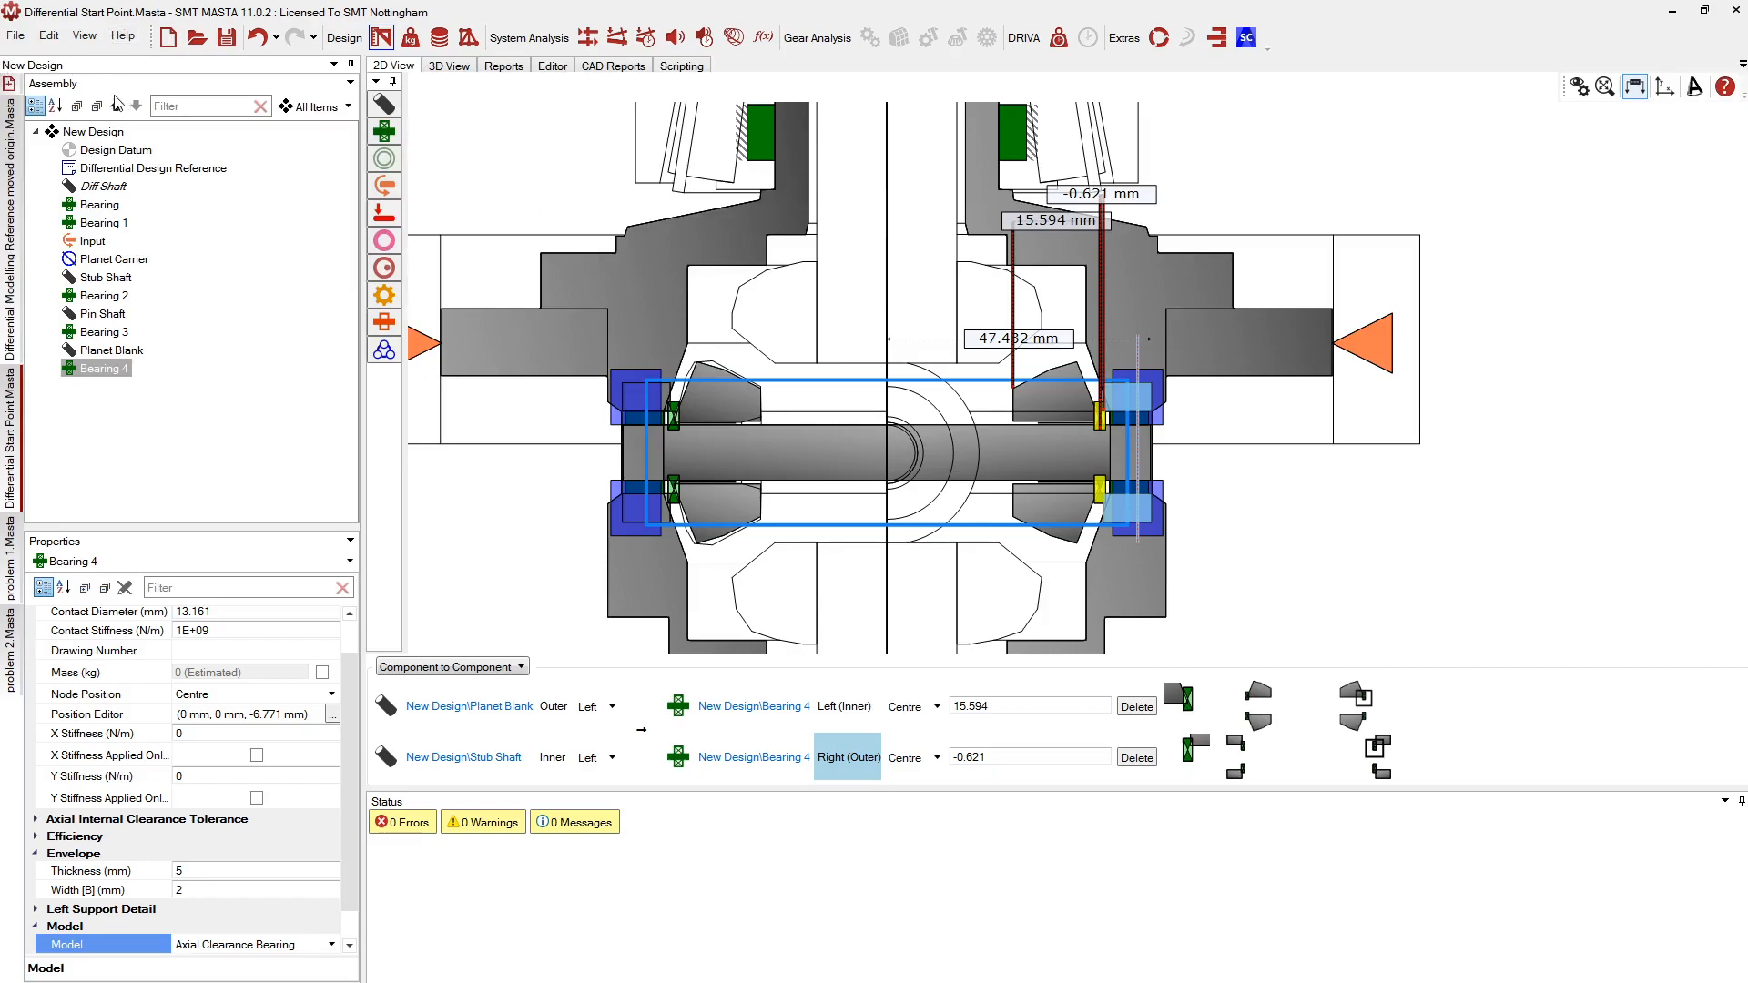
Browse New Design's Add > Gear Sets > Differentials options, then reopen its context menu
{"action": "right_click", "coordinate": [93, 135]}
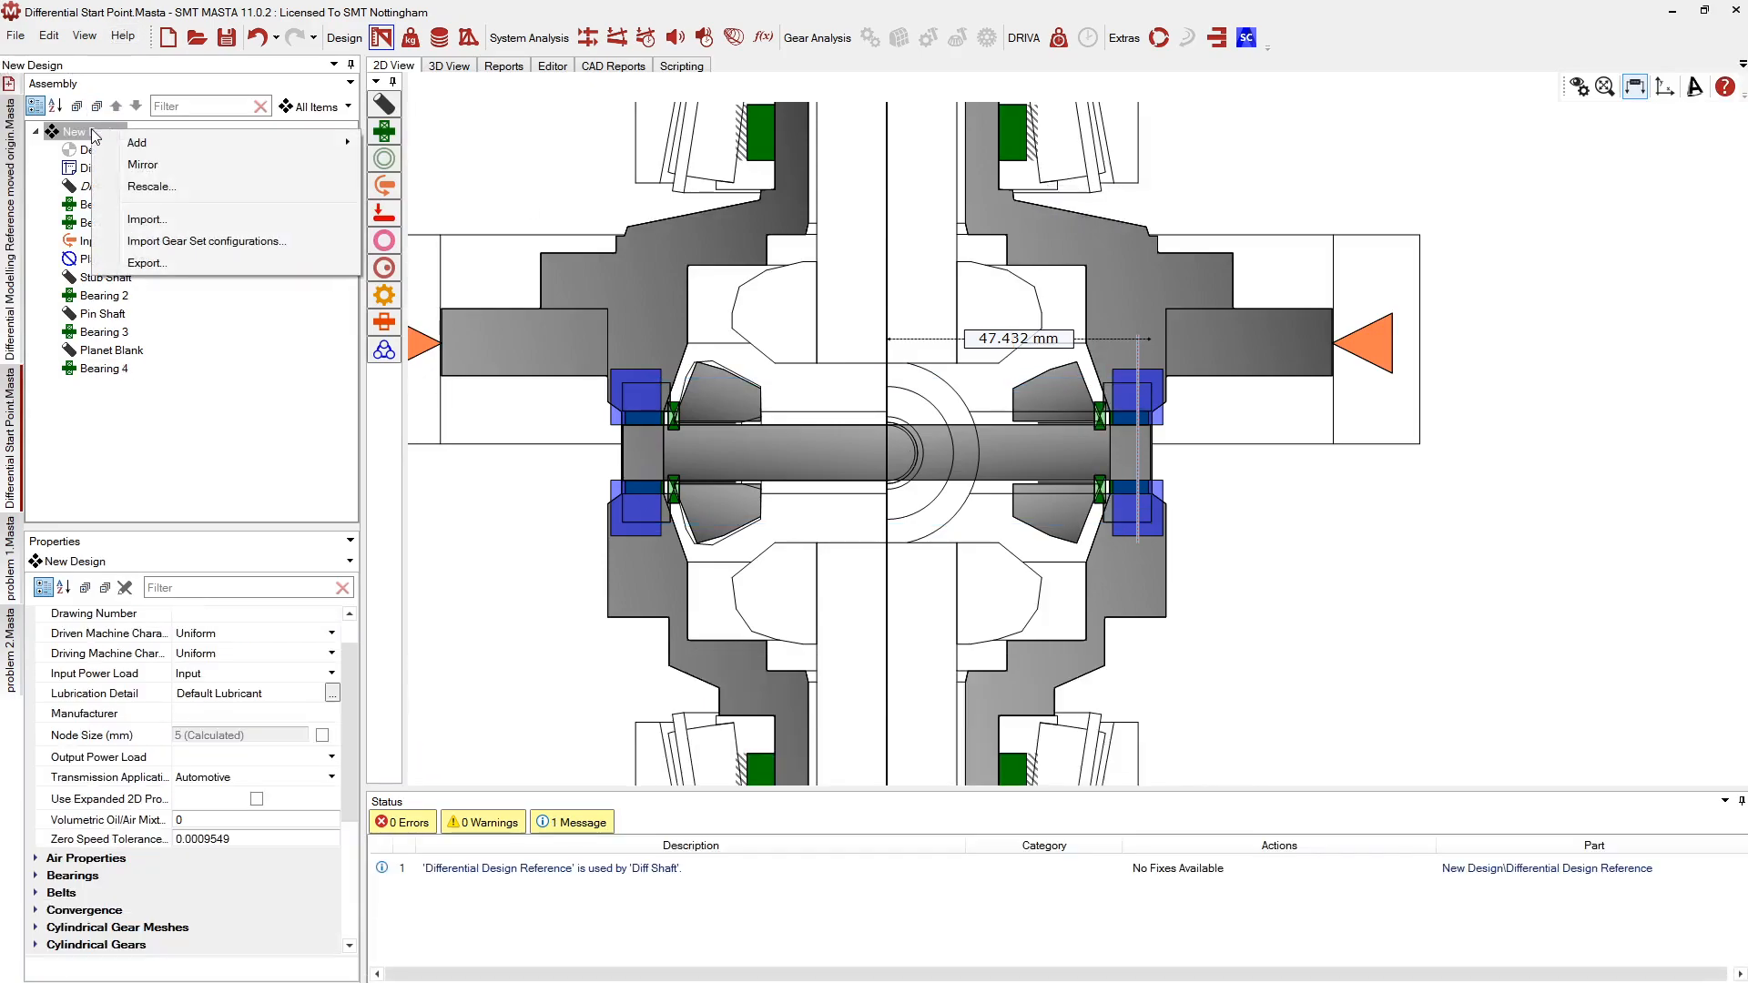
{"action": "mouse_move", "coordinate": [141, 143]}
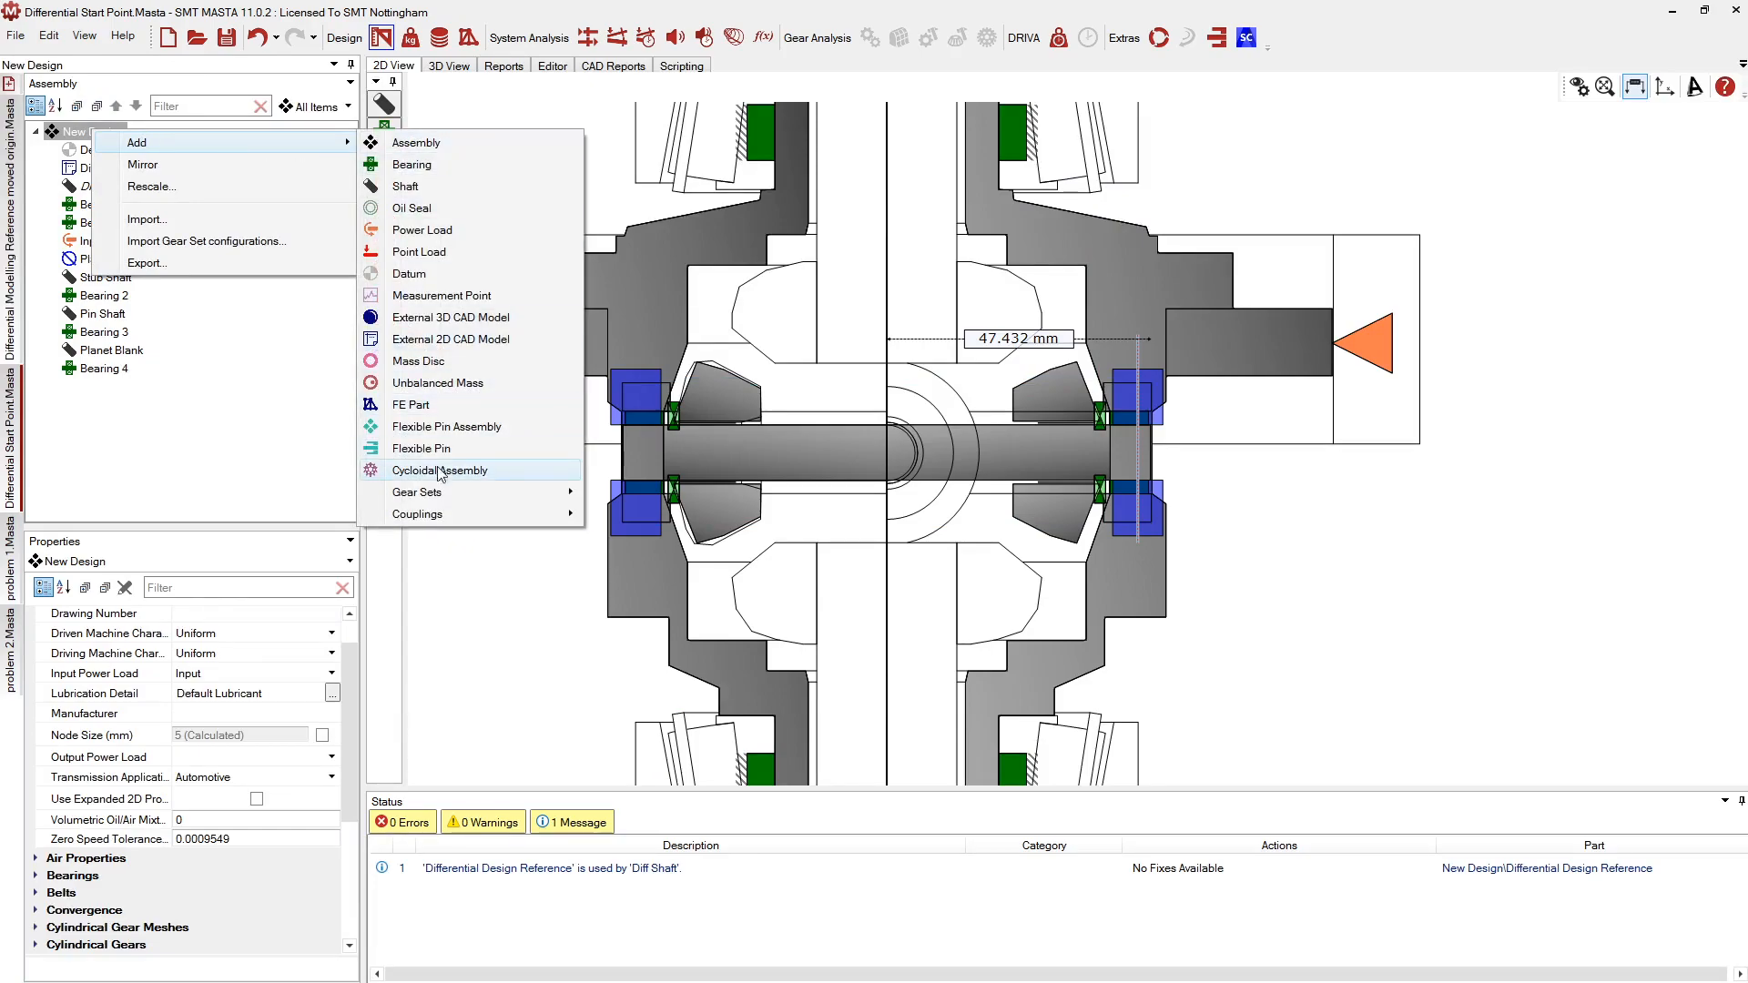
{"action": "mouse_move", "coordinate": [473, 493]}
{"action": "mouse_move", "coordinate": [266, 500]}
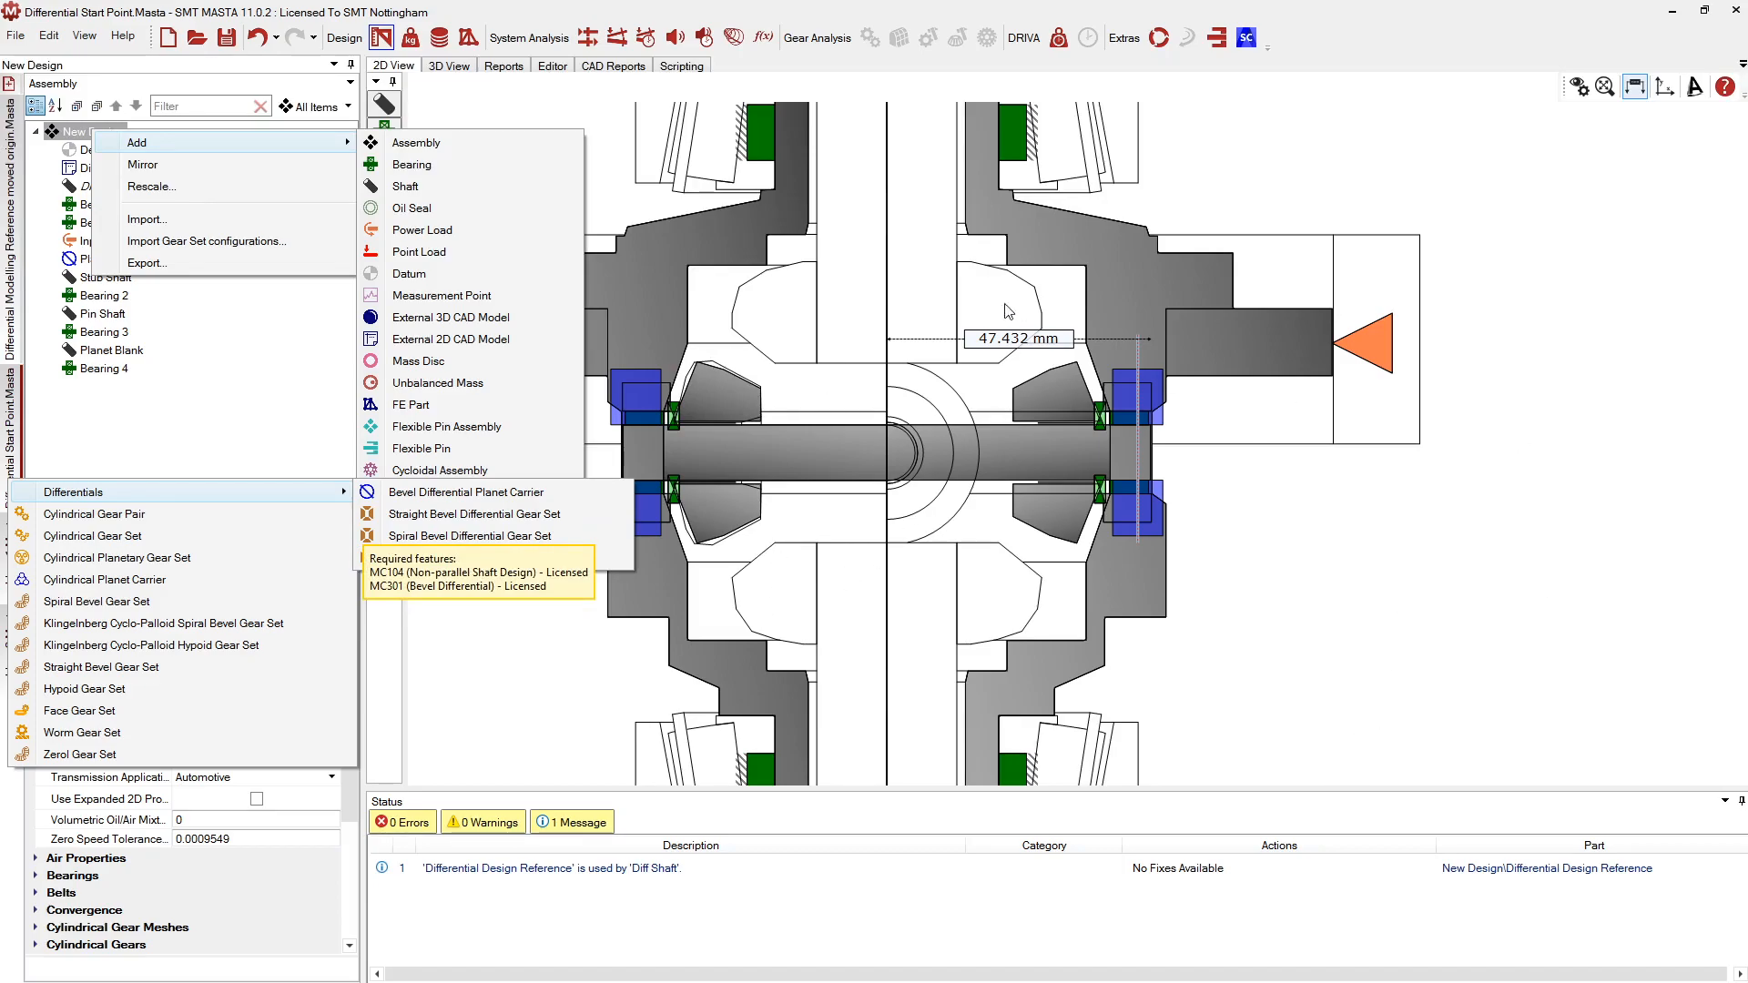
{"action": "left_click", "coordinate": [1237, 514]}
{"action": "right_click", "coordinate": [78, 139]}
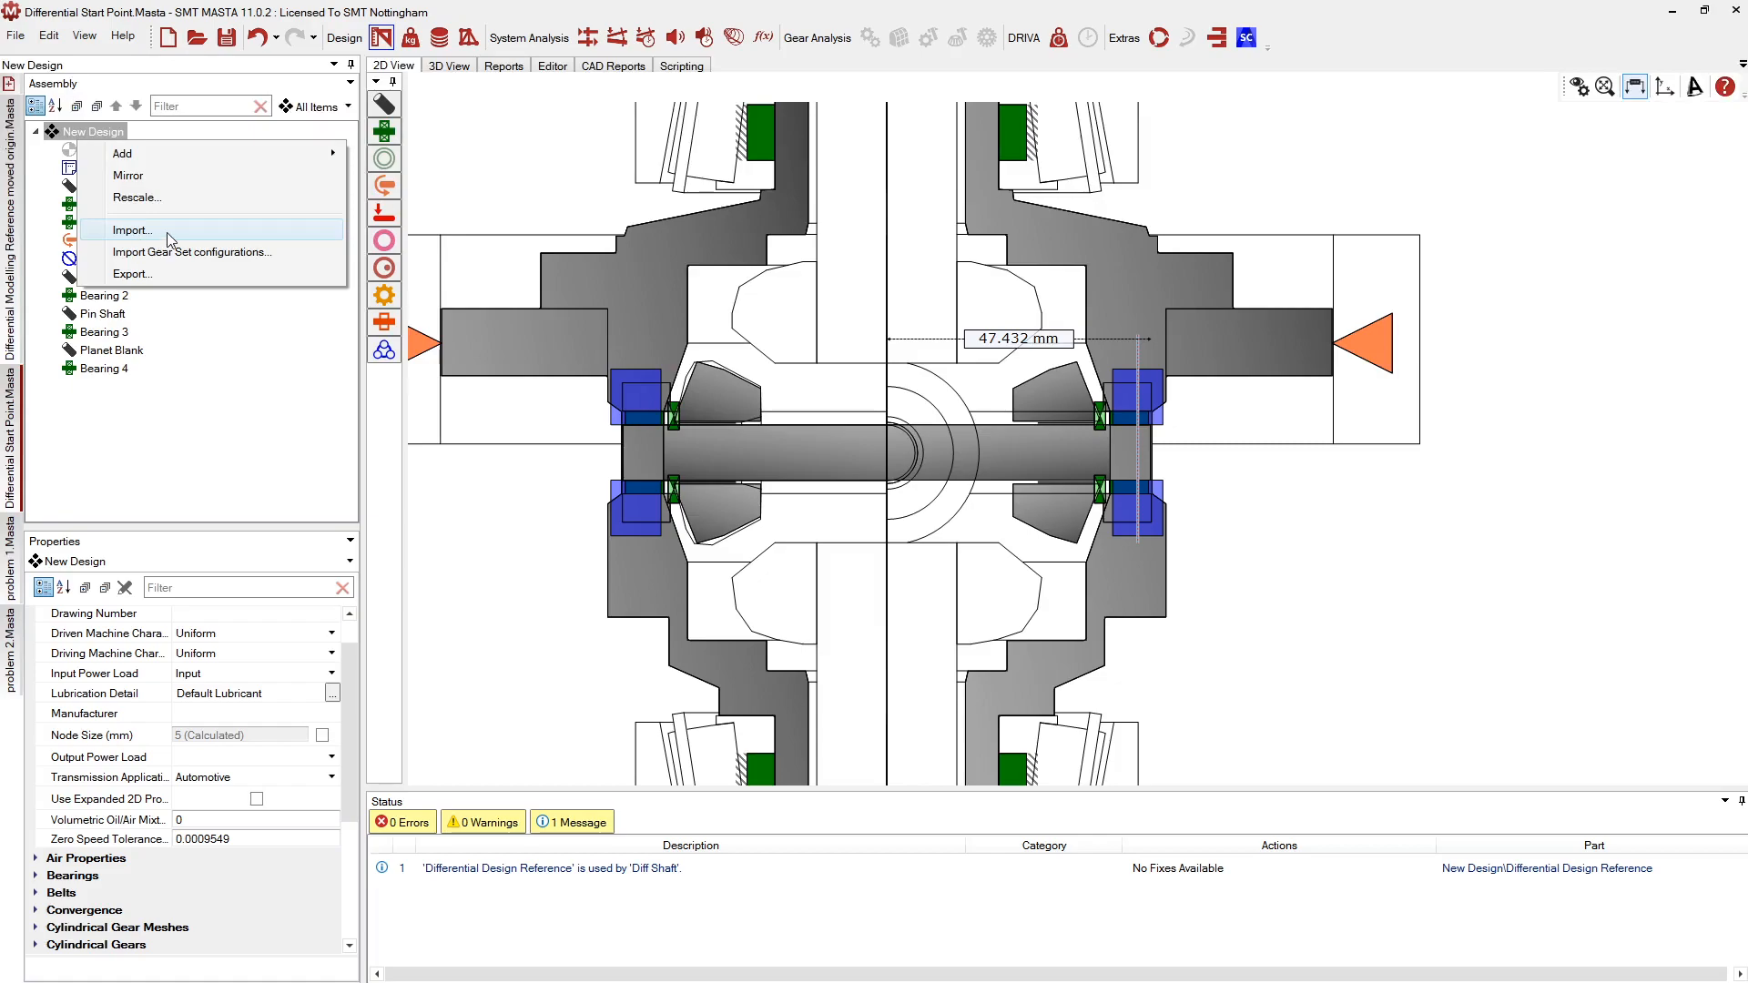
Import only the Differential Bevel from Differential Modelling Reference moved origin.Masta
{"action": "left_click", "coordinate": [137, 233]}
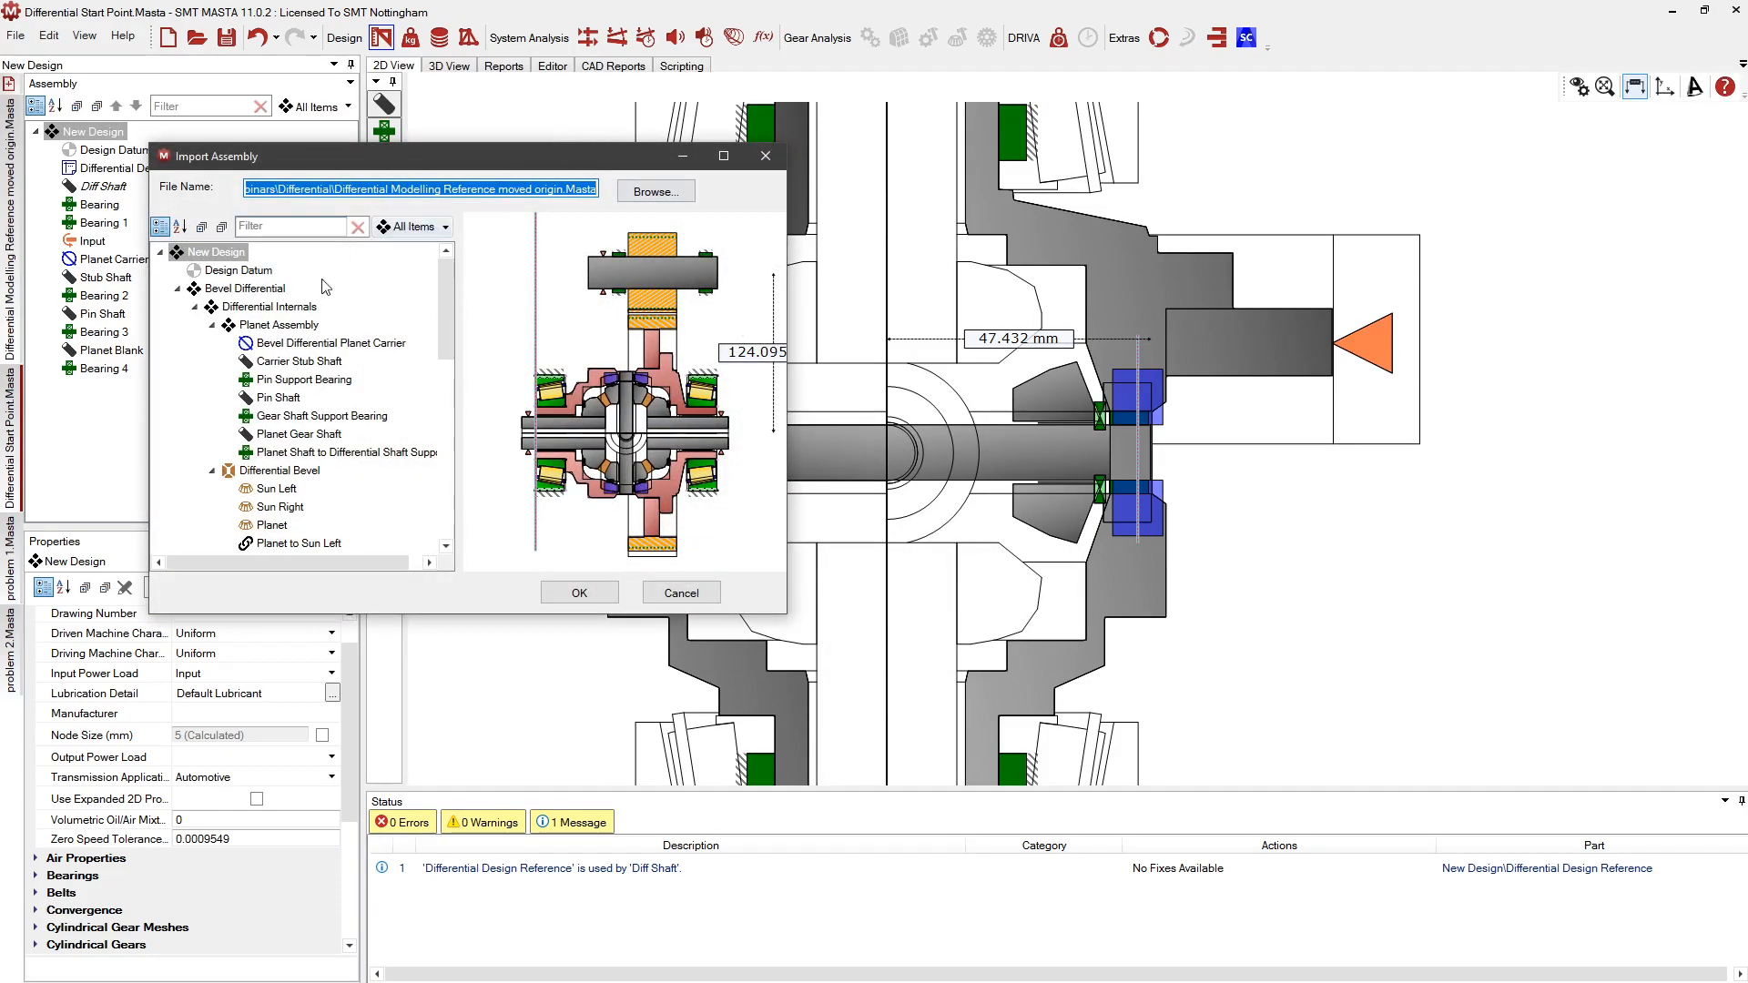
{"action": "left_click", "coordinate": [255, 479]}
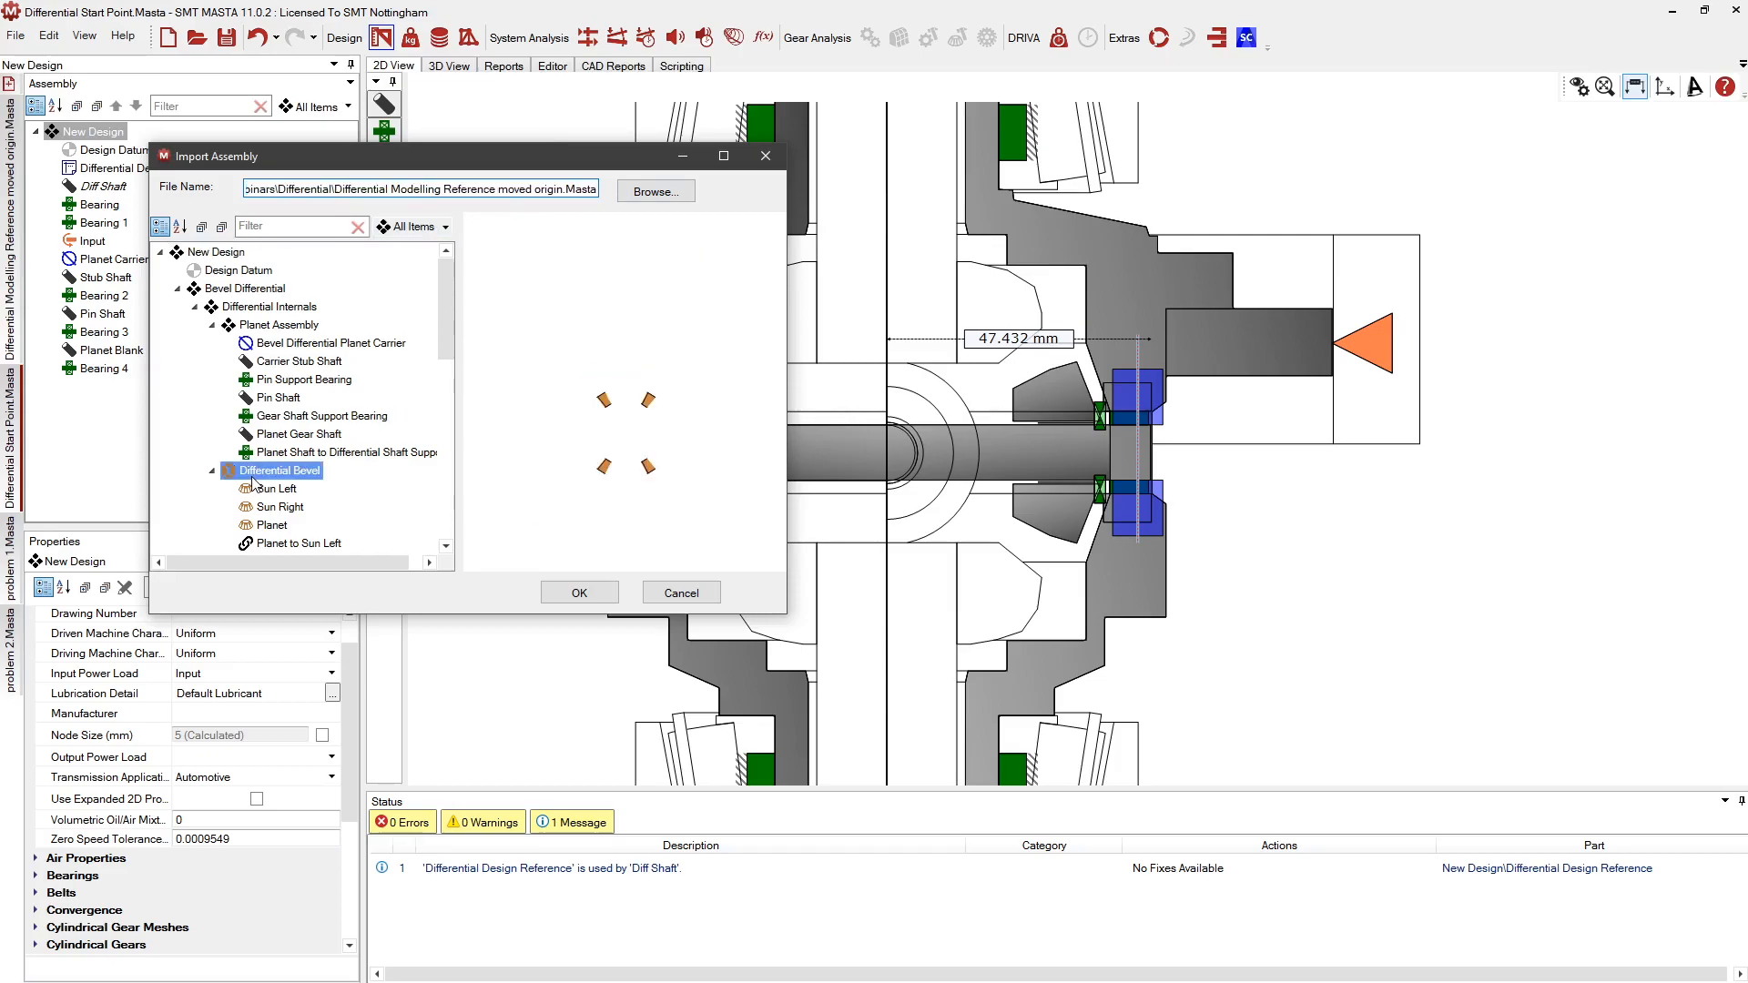
{"action": "left_click", "coordinate": [584, 595]}
Select the imported Differential Bevel and centre the view on the bevel gears
{"action": "scroll", "coordinate": [1210, 554], "scroll_direction": "down", "scroll_amount": 2}
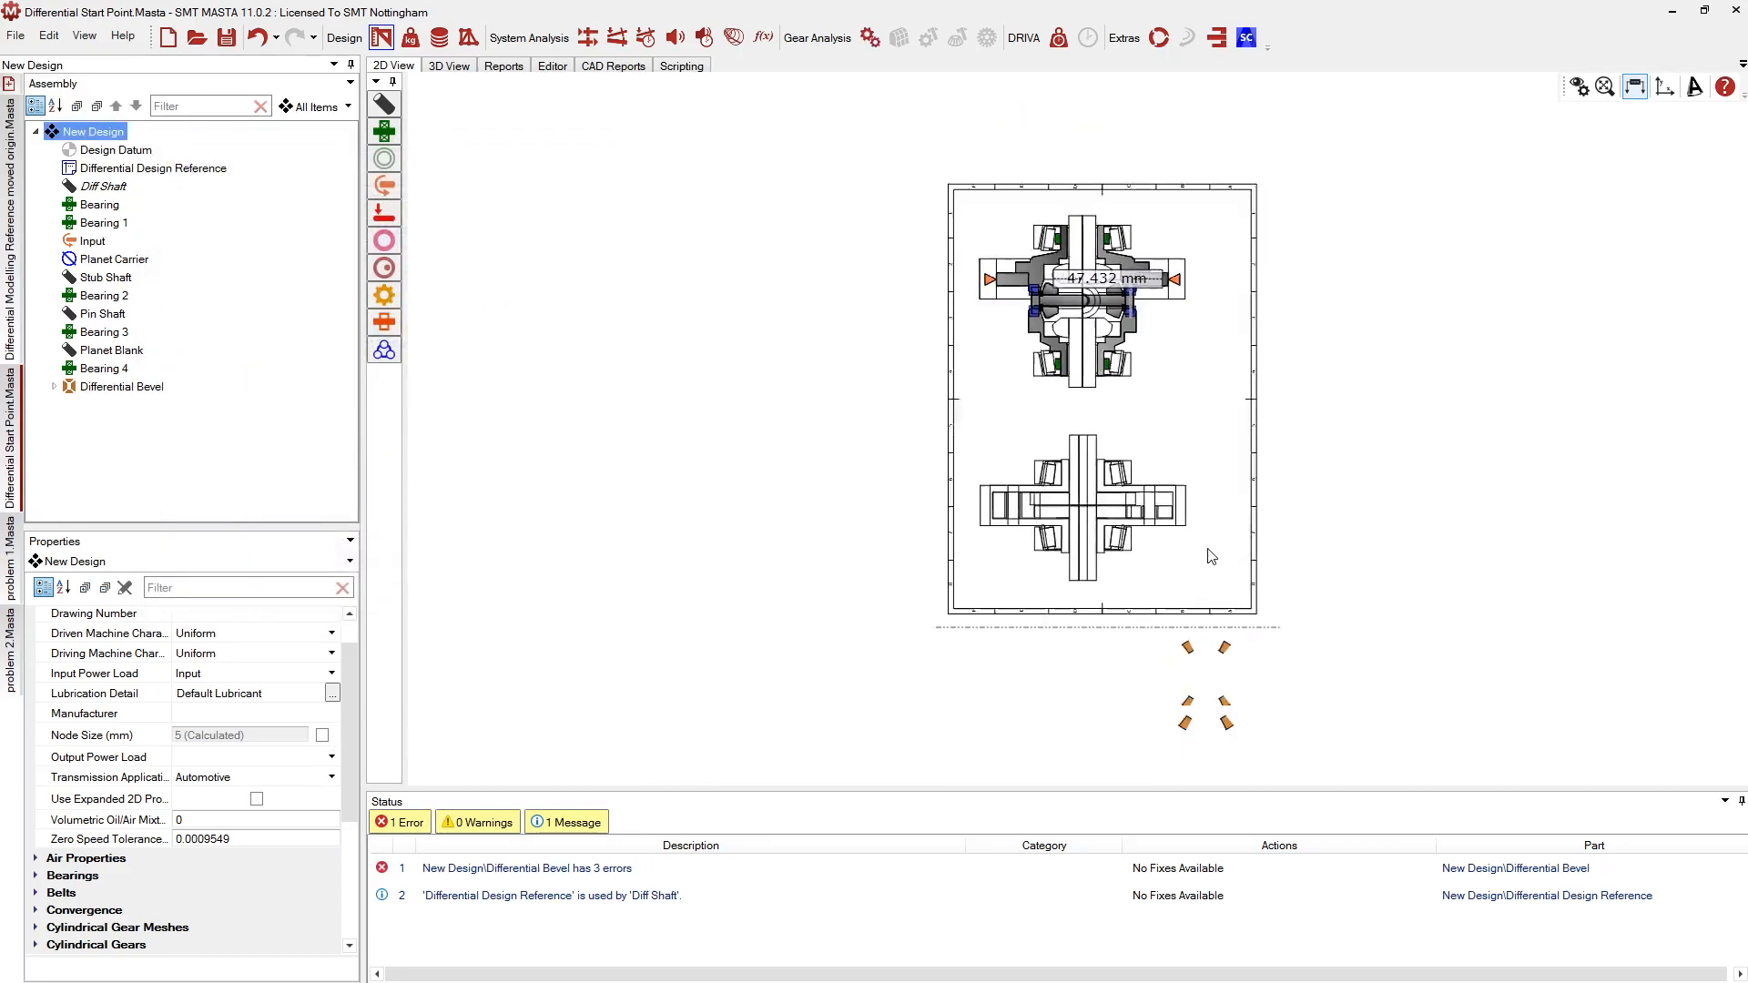
{"action": "scroll", "coordinate": [1309, 716], "scroll_direction": "up", "scroll_amount": 3}
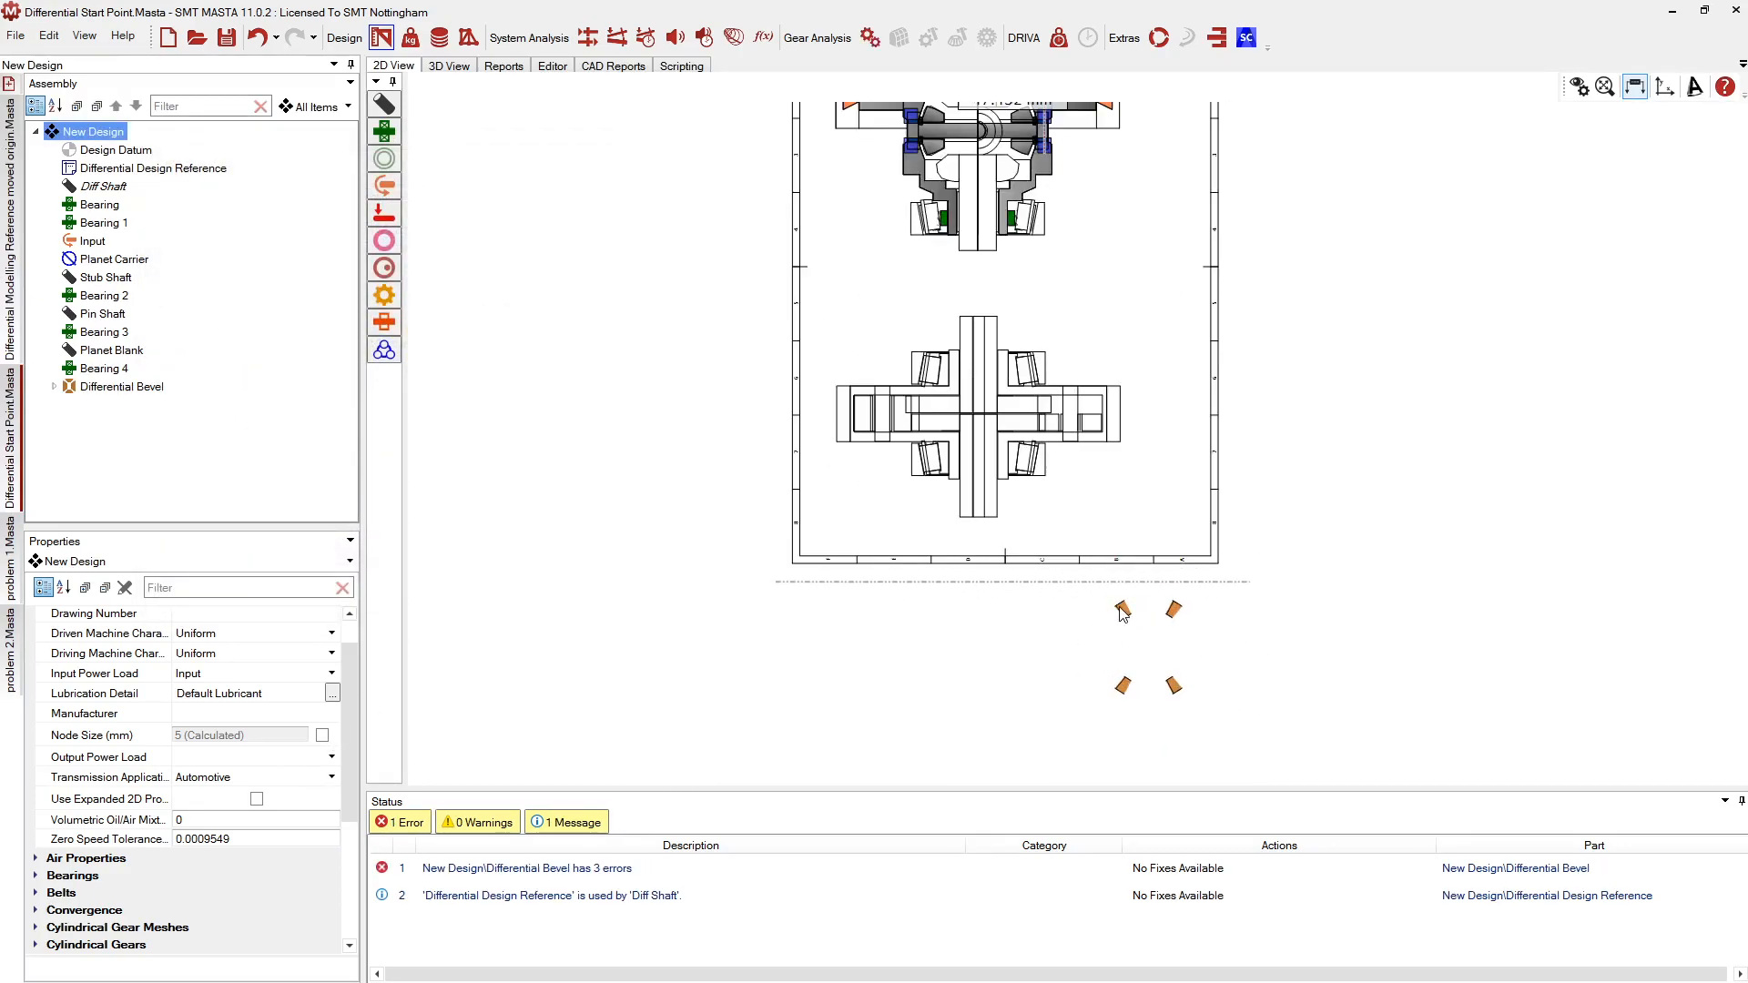
{"action": "left_click", "coordinate": [102, 387]}
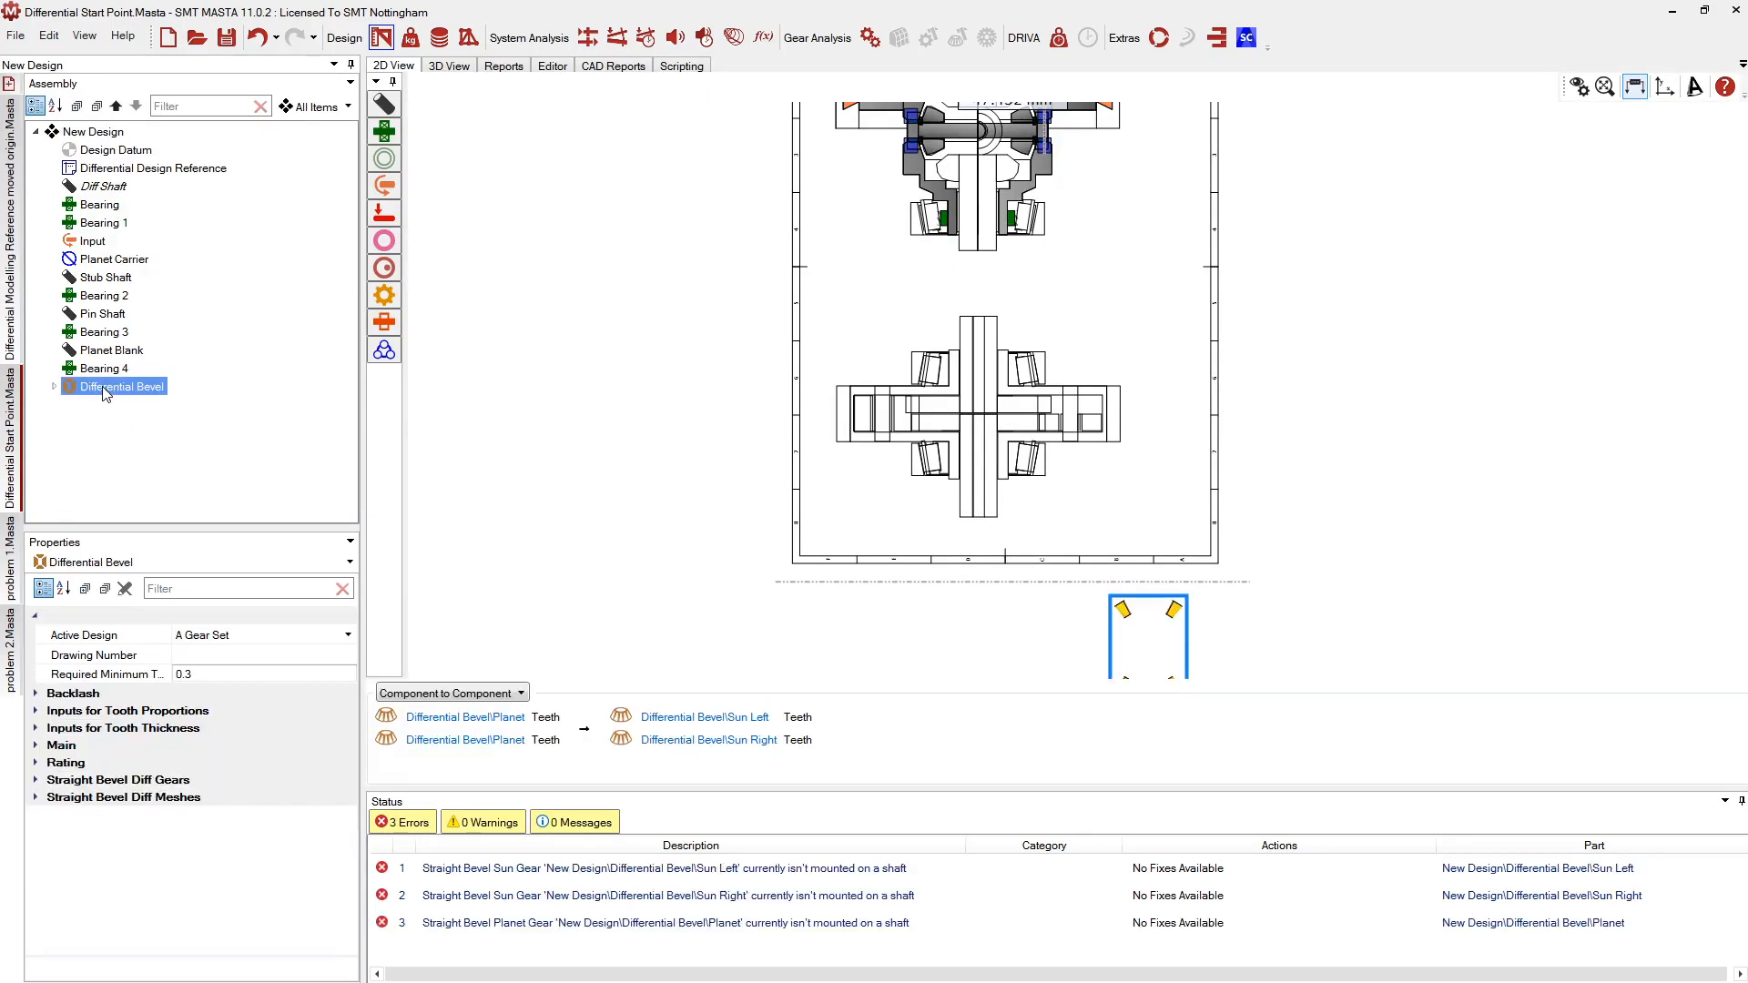
{"action": "scroll", "coordinate": [1102, 442], "scroll_direction": "up", "scroll_amount": 5}
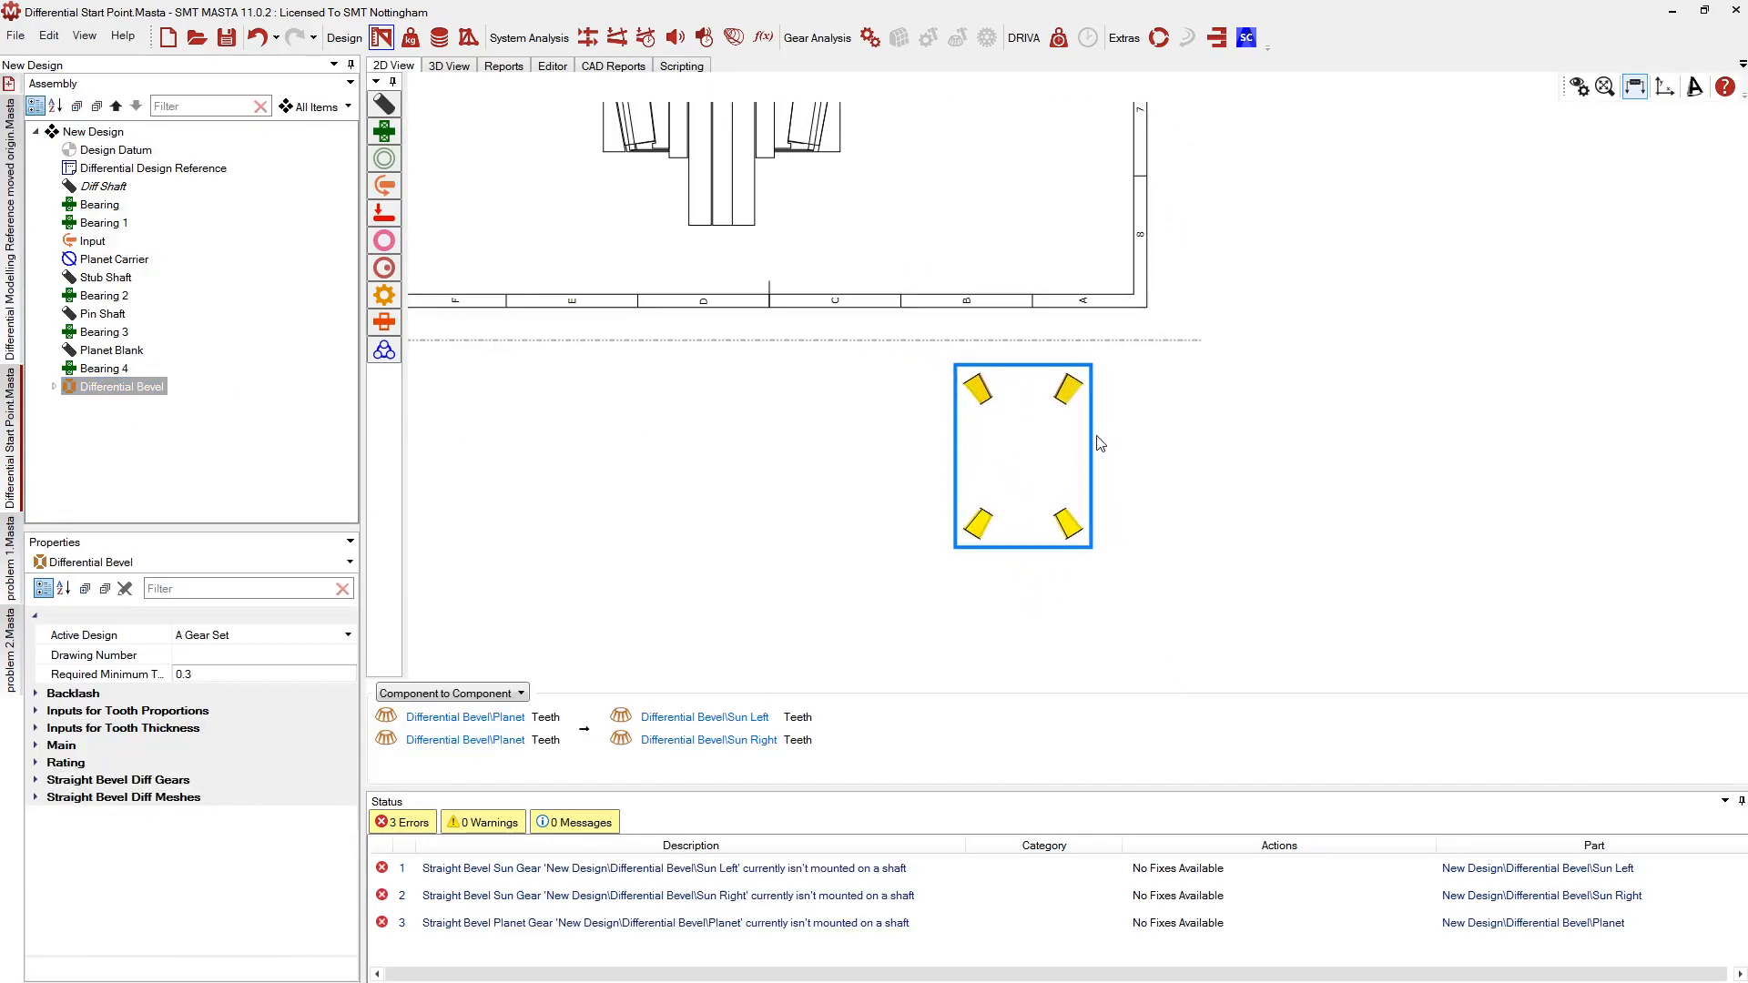
{"action": "middle_click_drag", "start_coordinate": [1109, 439], "coordinate": [1078, 453]}
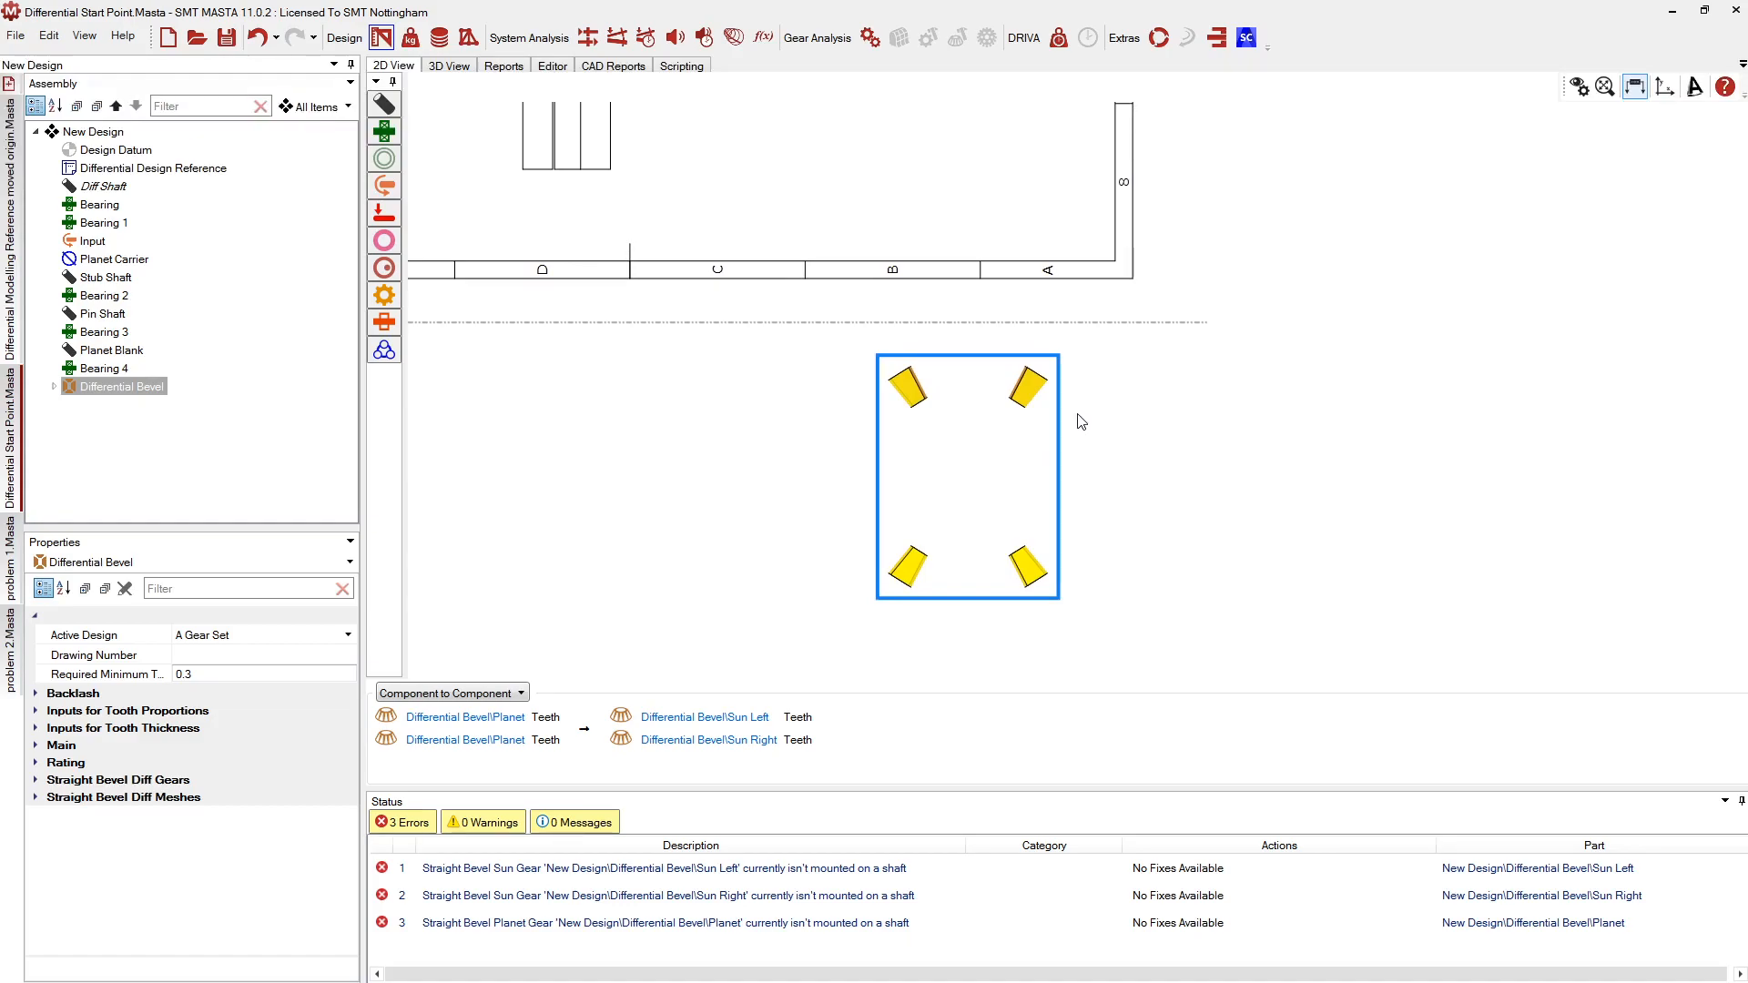
{"action": "scroll", "coordinate": [1096, 435], "scroll_direction": "up", "scroll_amount": 1}
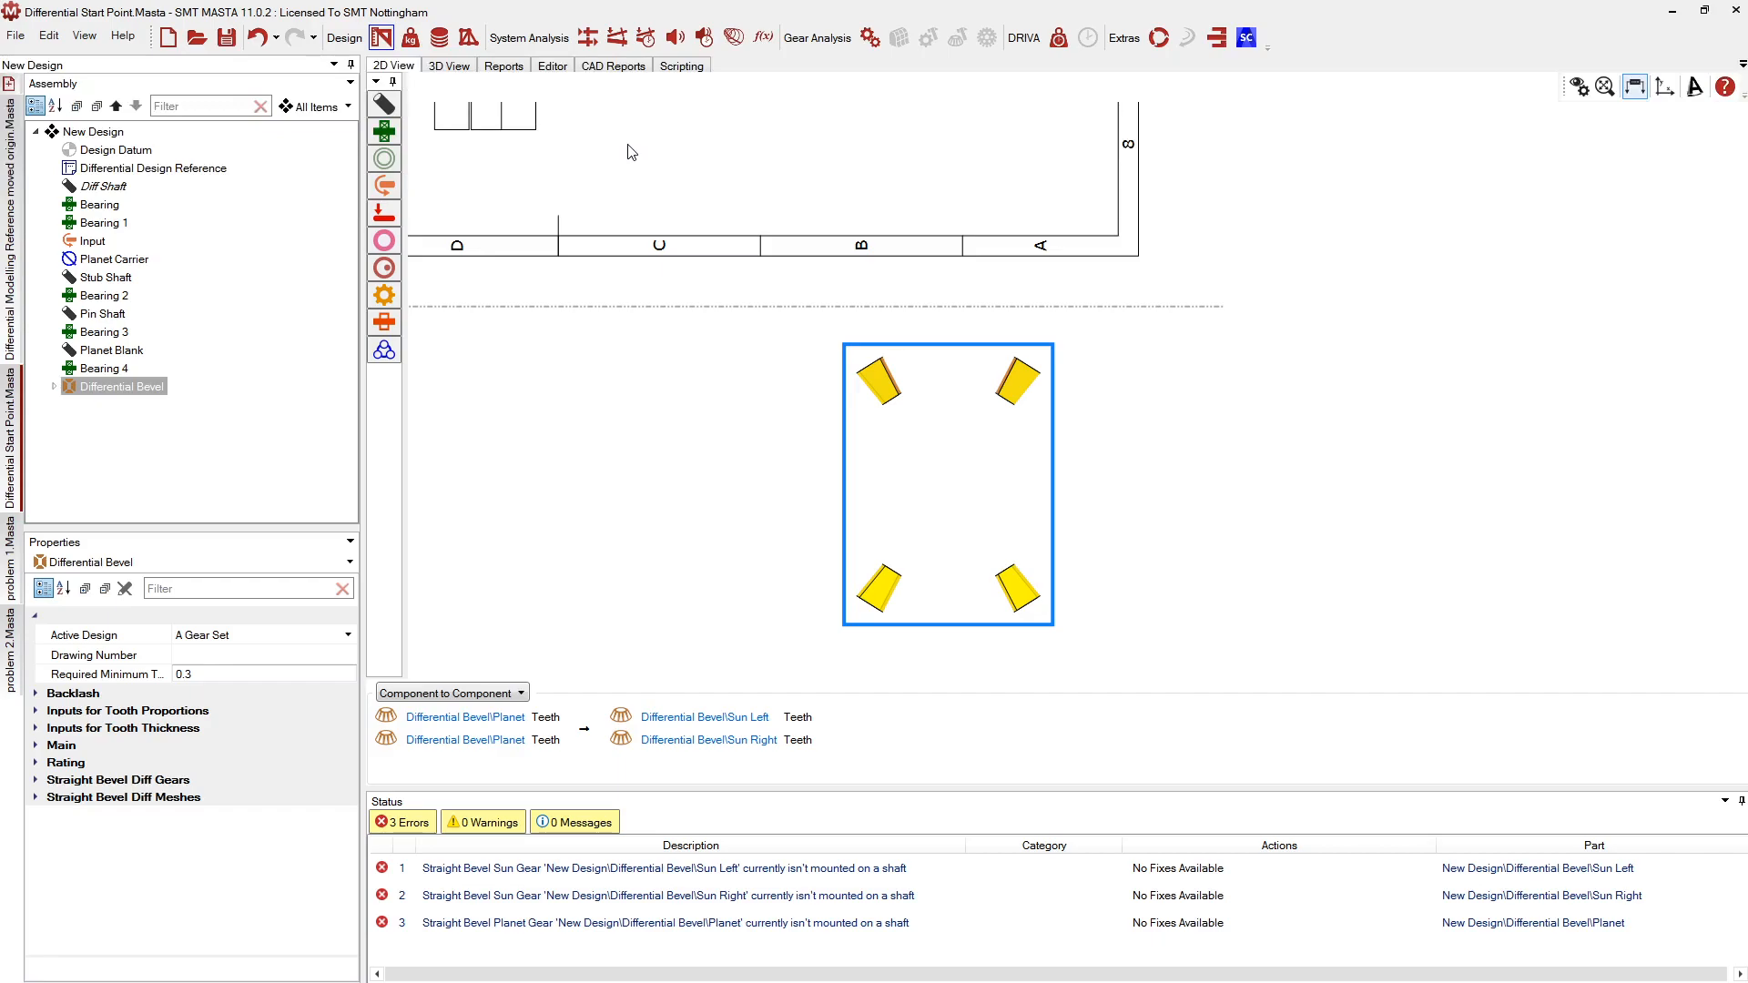
Expand the Main properties and keep Gleason as the design method
{"action": "left_click", "coordinate": [61, 745]}
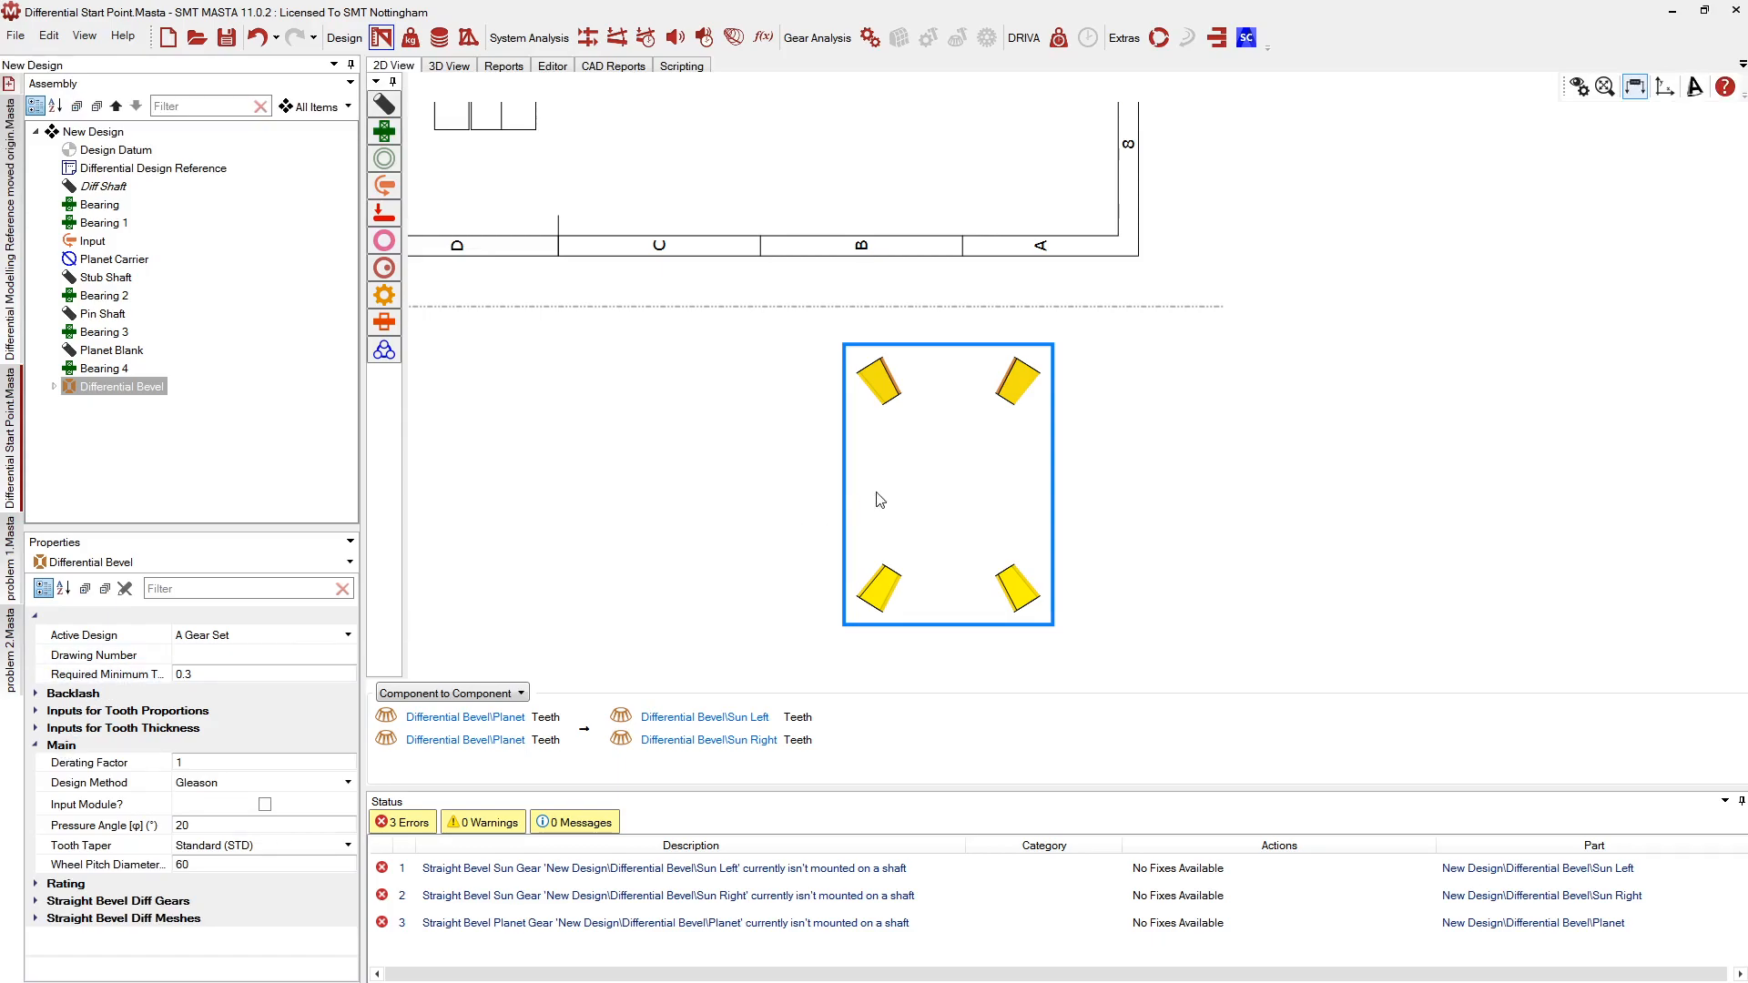
{"action": "left_click", "coordinate": [197, 785]}
{"action": "left_click", "coordinate": [199, 787]}
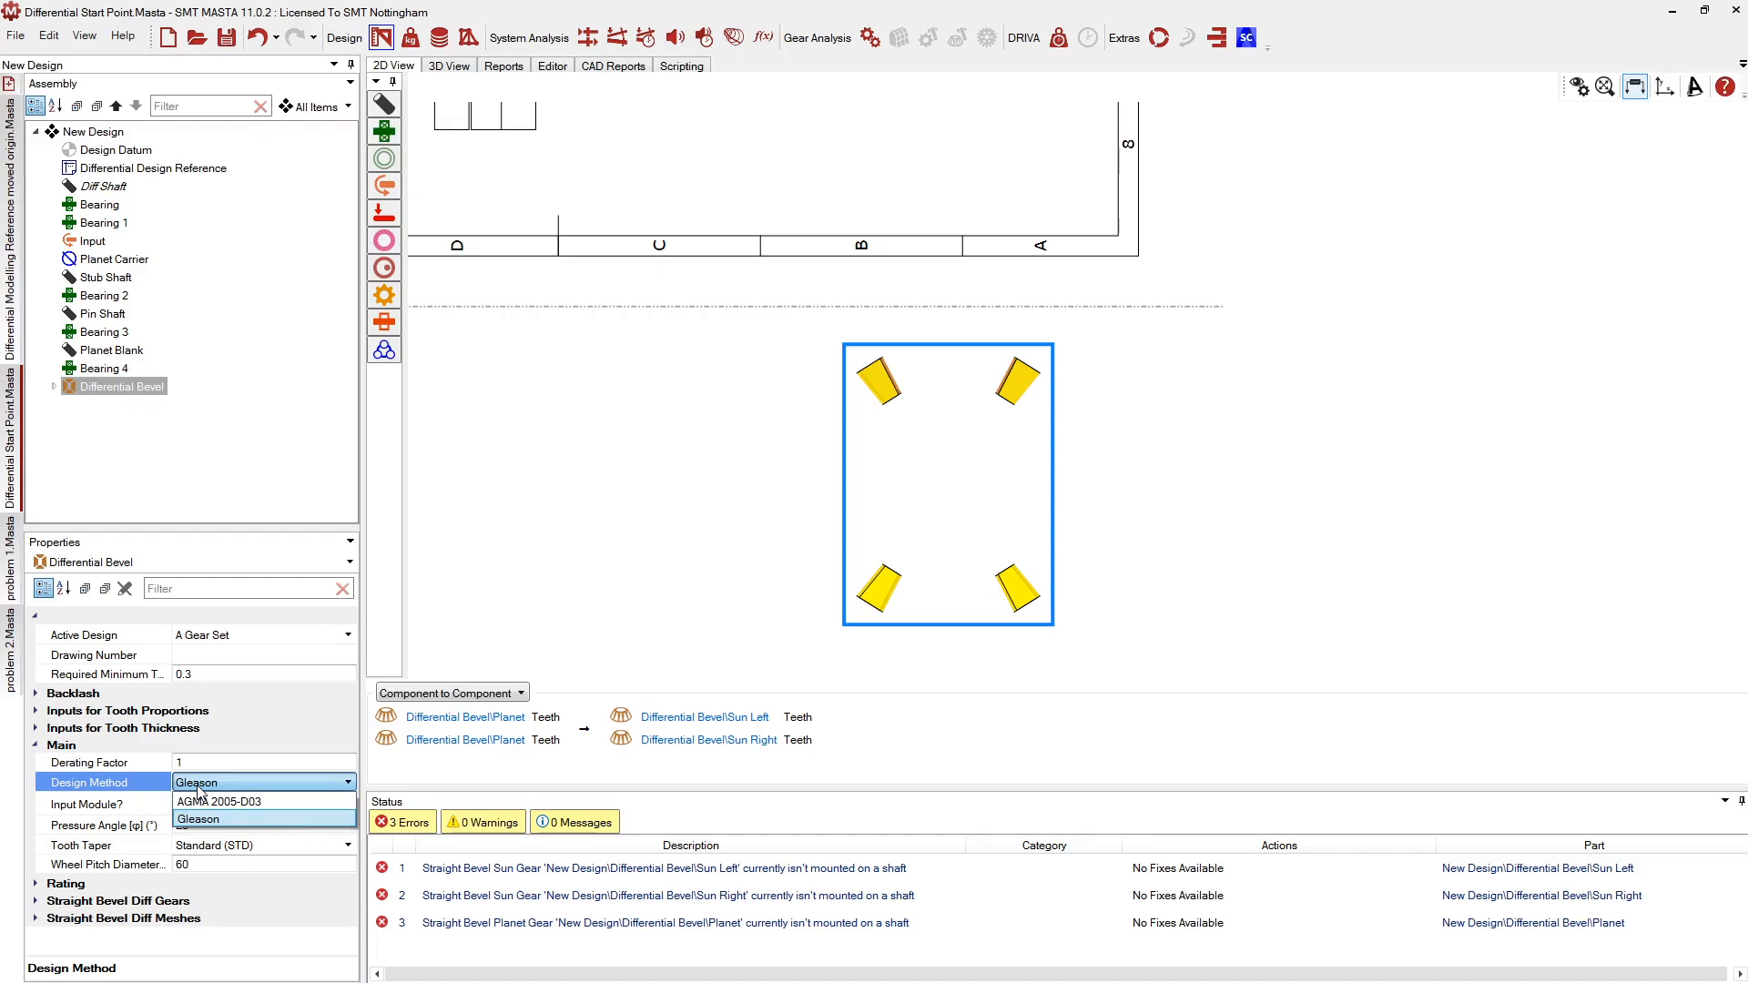
{"action": "left_click", "coordinate": [199, 818]}
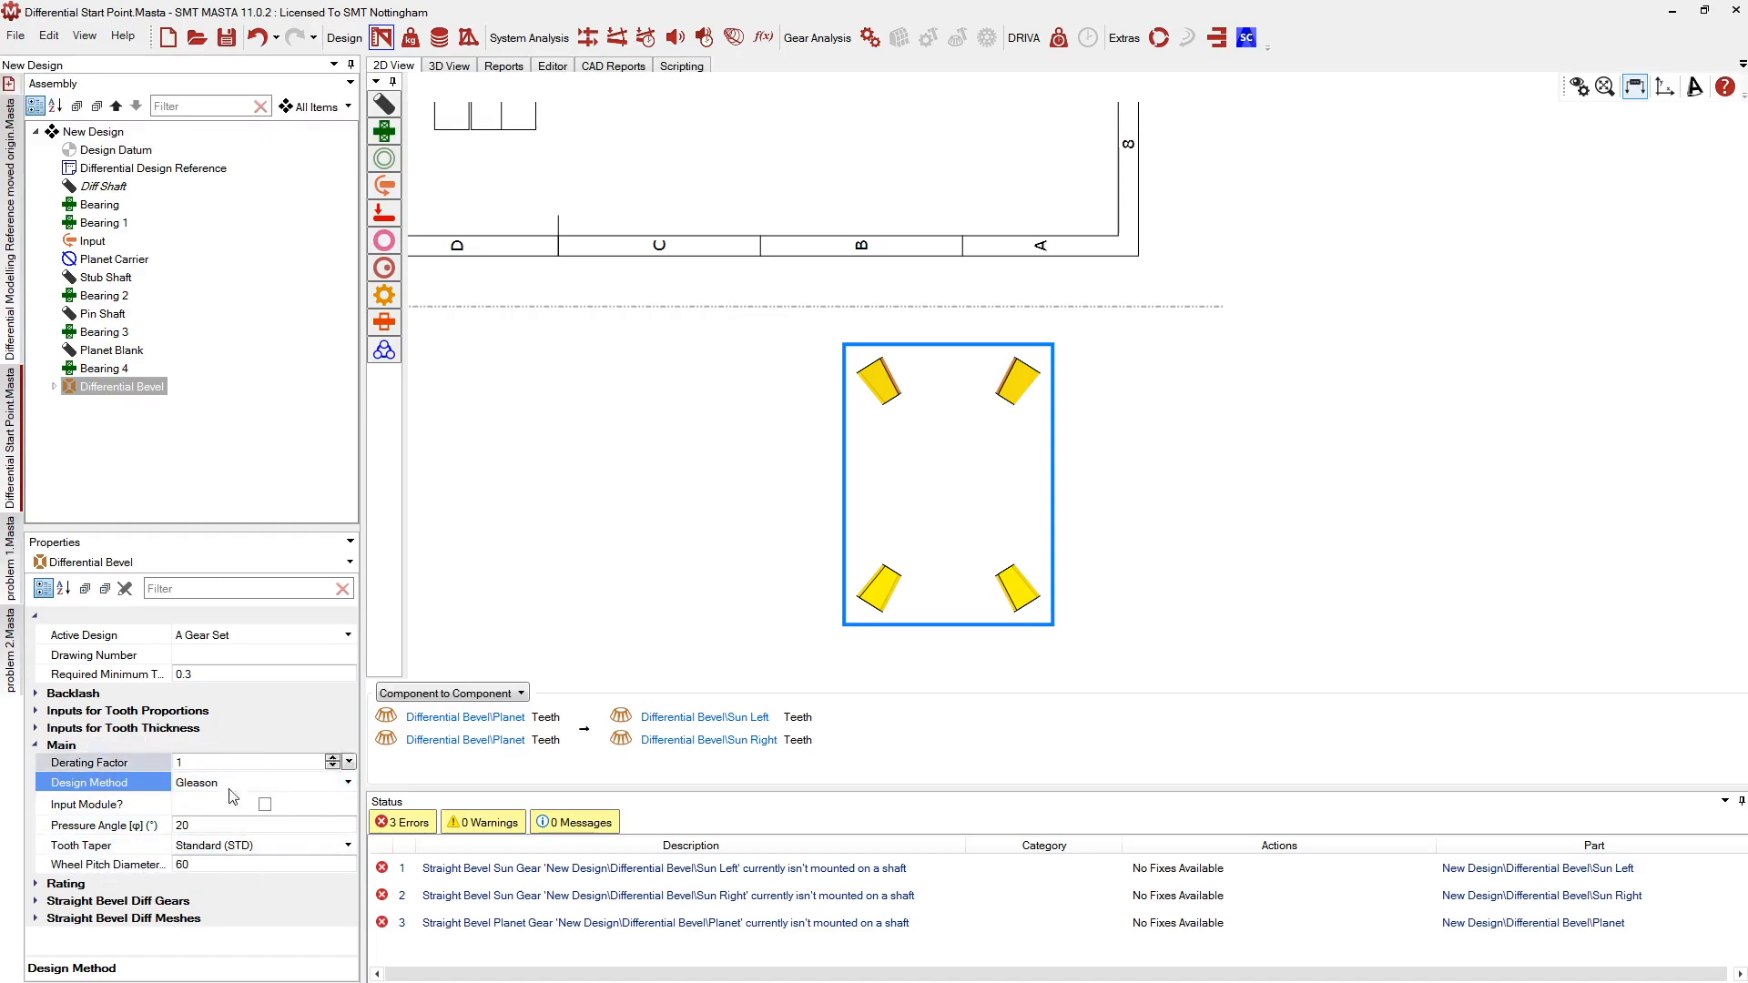
Expand and review the Inputs for Tooth Proportions and Inputs for Tooth Thickness groups
{"action": "double_click", "coordinate": [97, 714]}
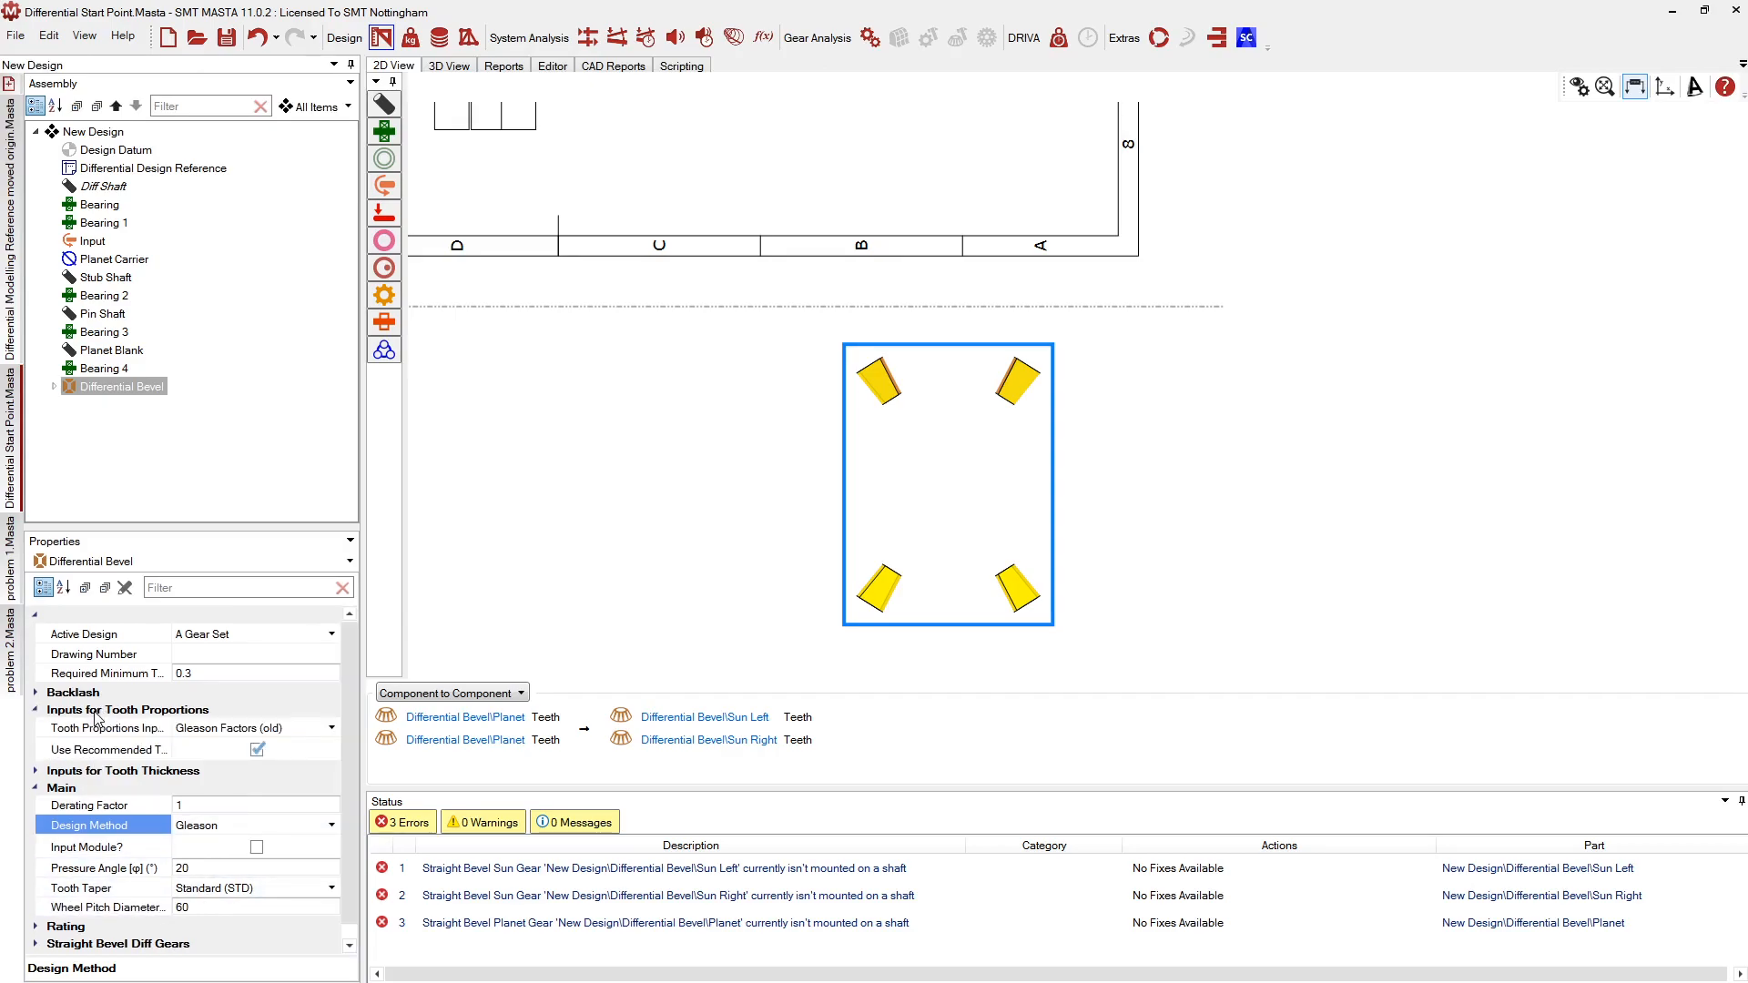
{"action": "double_click", "coordinate": [103, 772]}
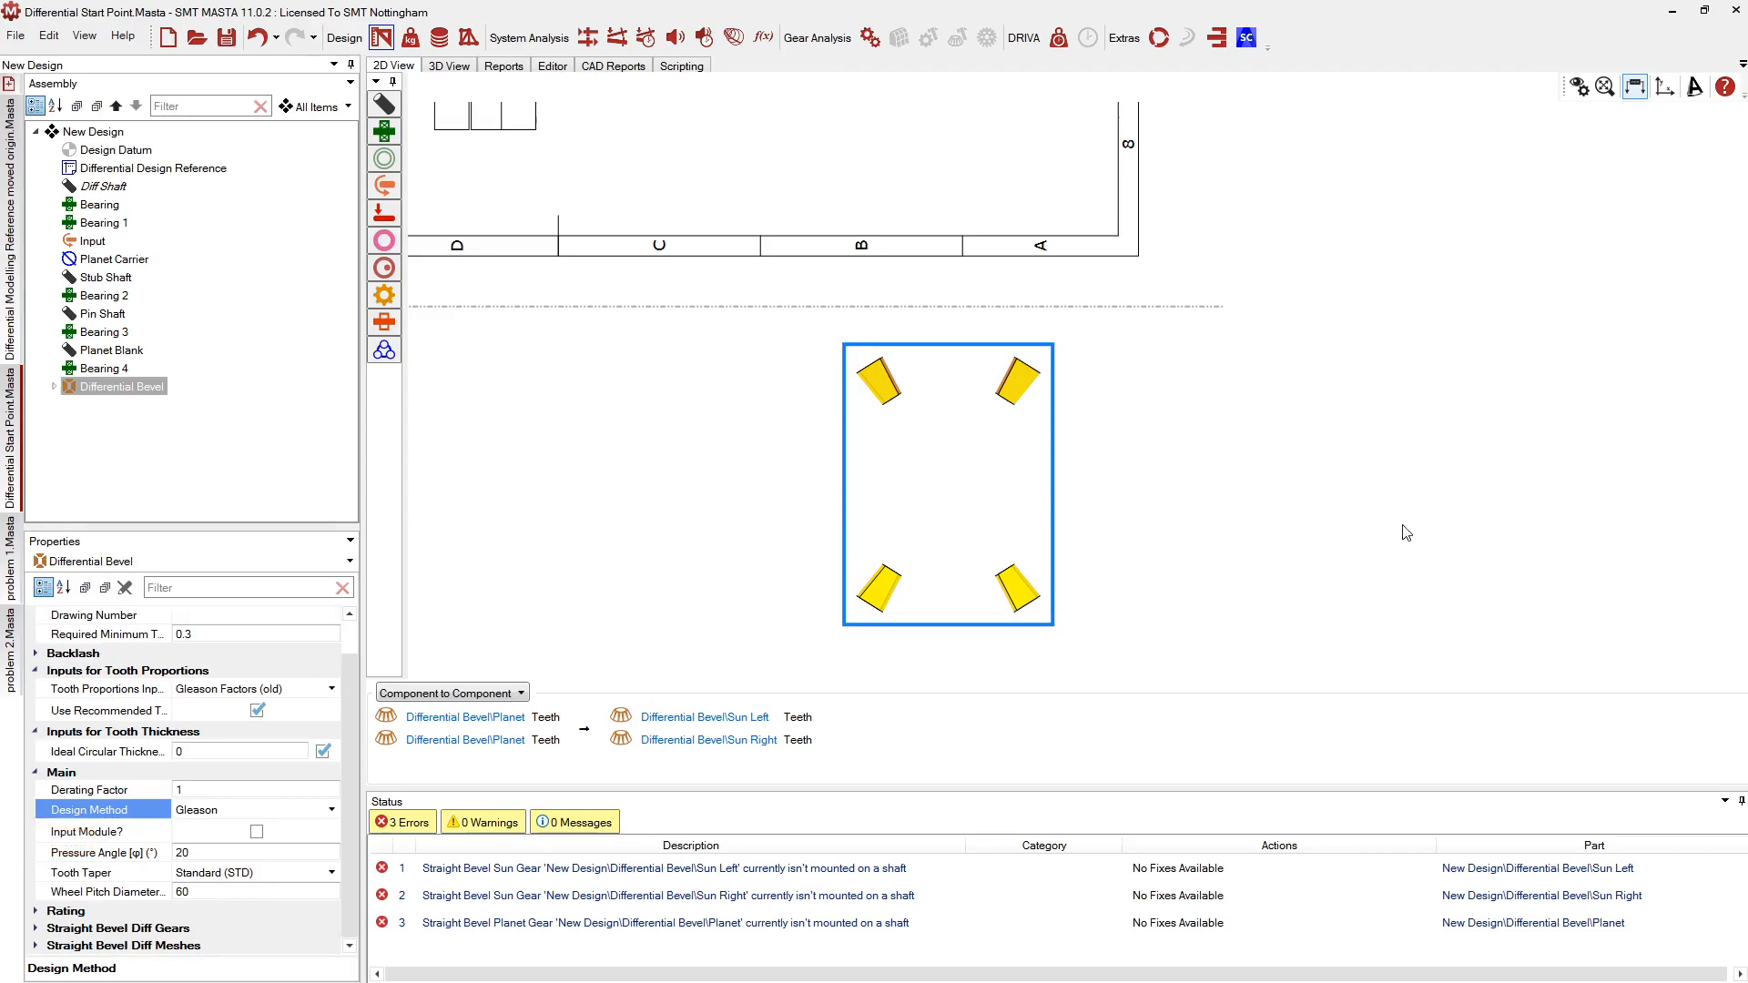
{"action": "scroll", "coordinate": [1311, 512], "scroll_direction": "down", "scroll_amount": 3}
{"action": "scroll", "coordinate": [645, 549], "scroll_direction": "down", "scroll_amount": 2}
{"action": "scroll", "coordinate": [1197, 410], "scroll_direction": "up", "scroll_amount": 2}
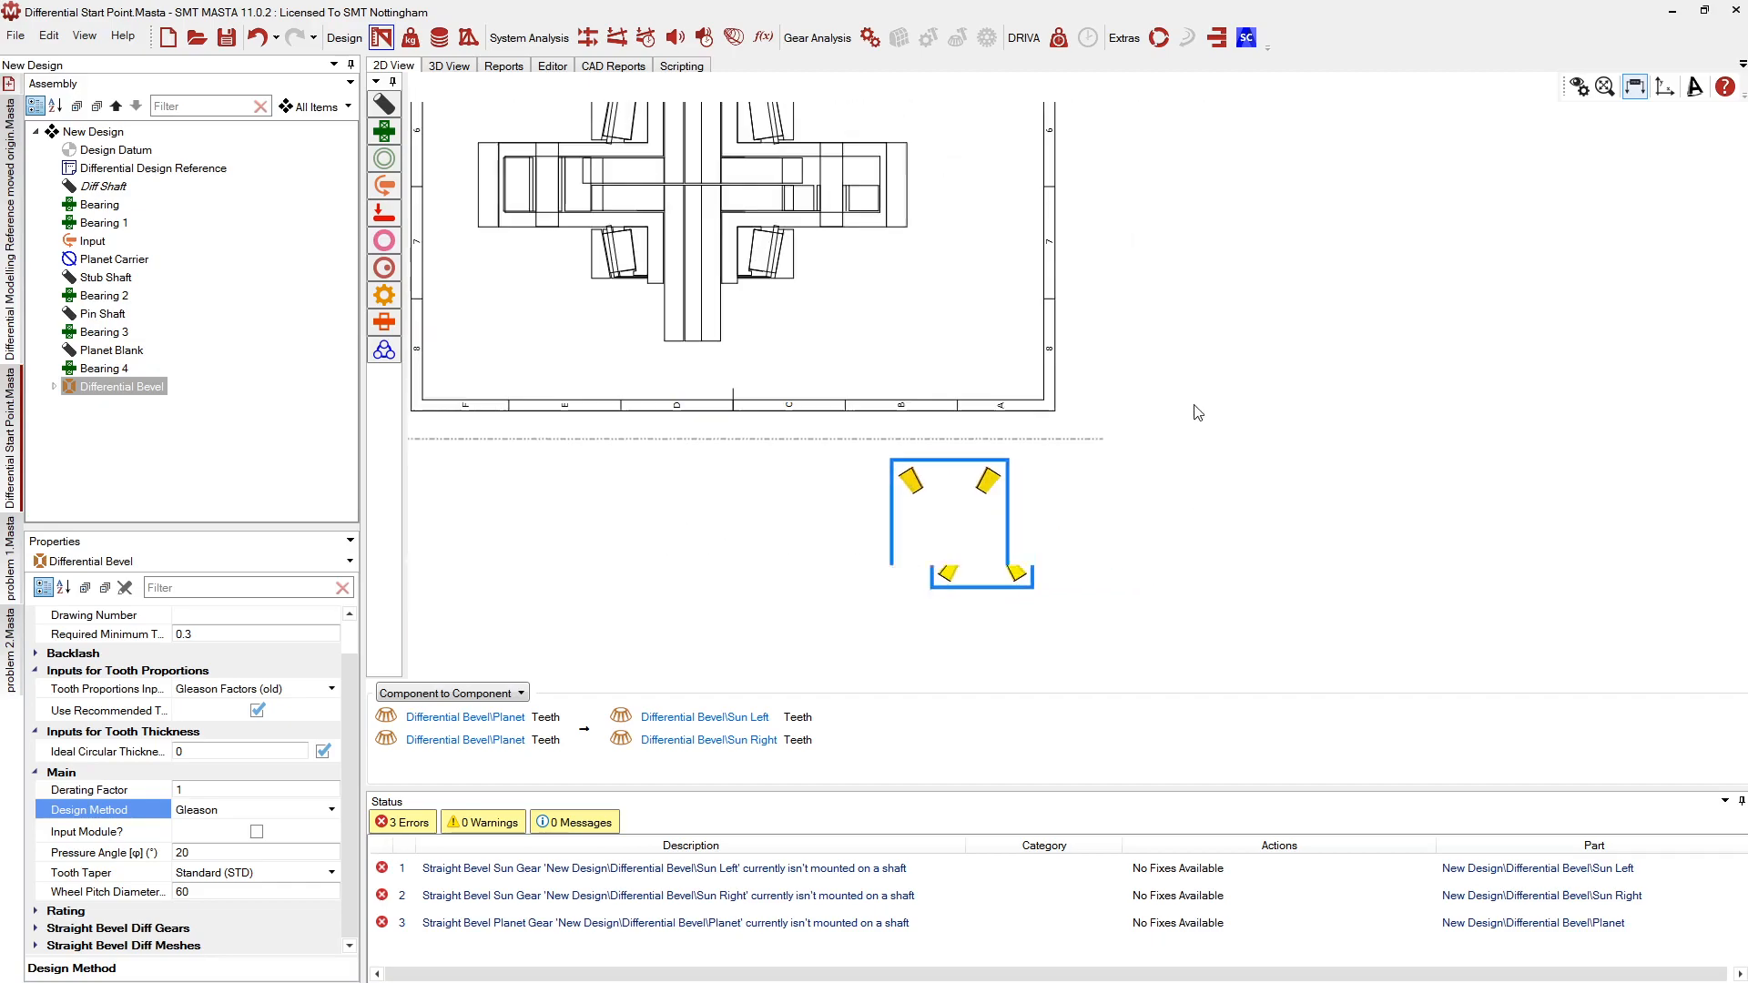
{"action": "scroll", "coordinate": [916, 545], "scroll_direction": "down", "scroll_amount": 2}
{"action": "scroll", "coordinate": [946, 467], "scroll_direction": "up", "scroll_amount": 2}
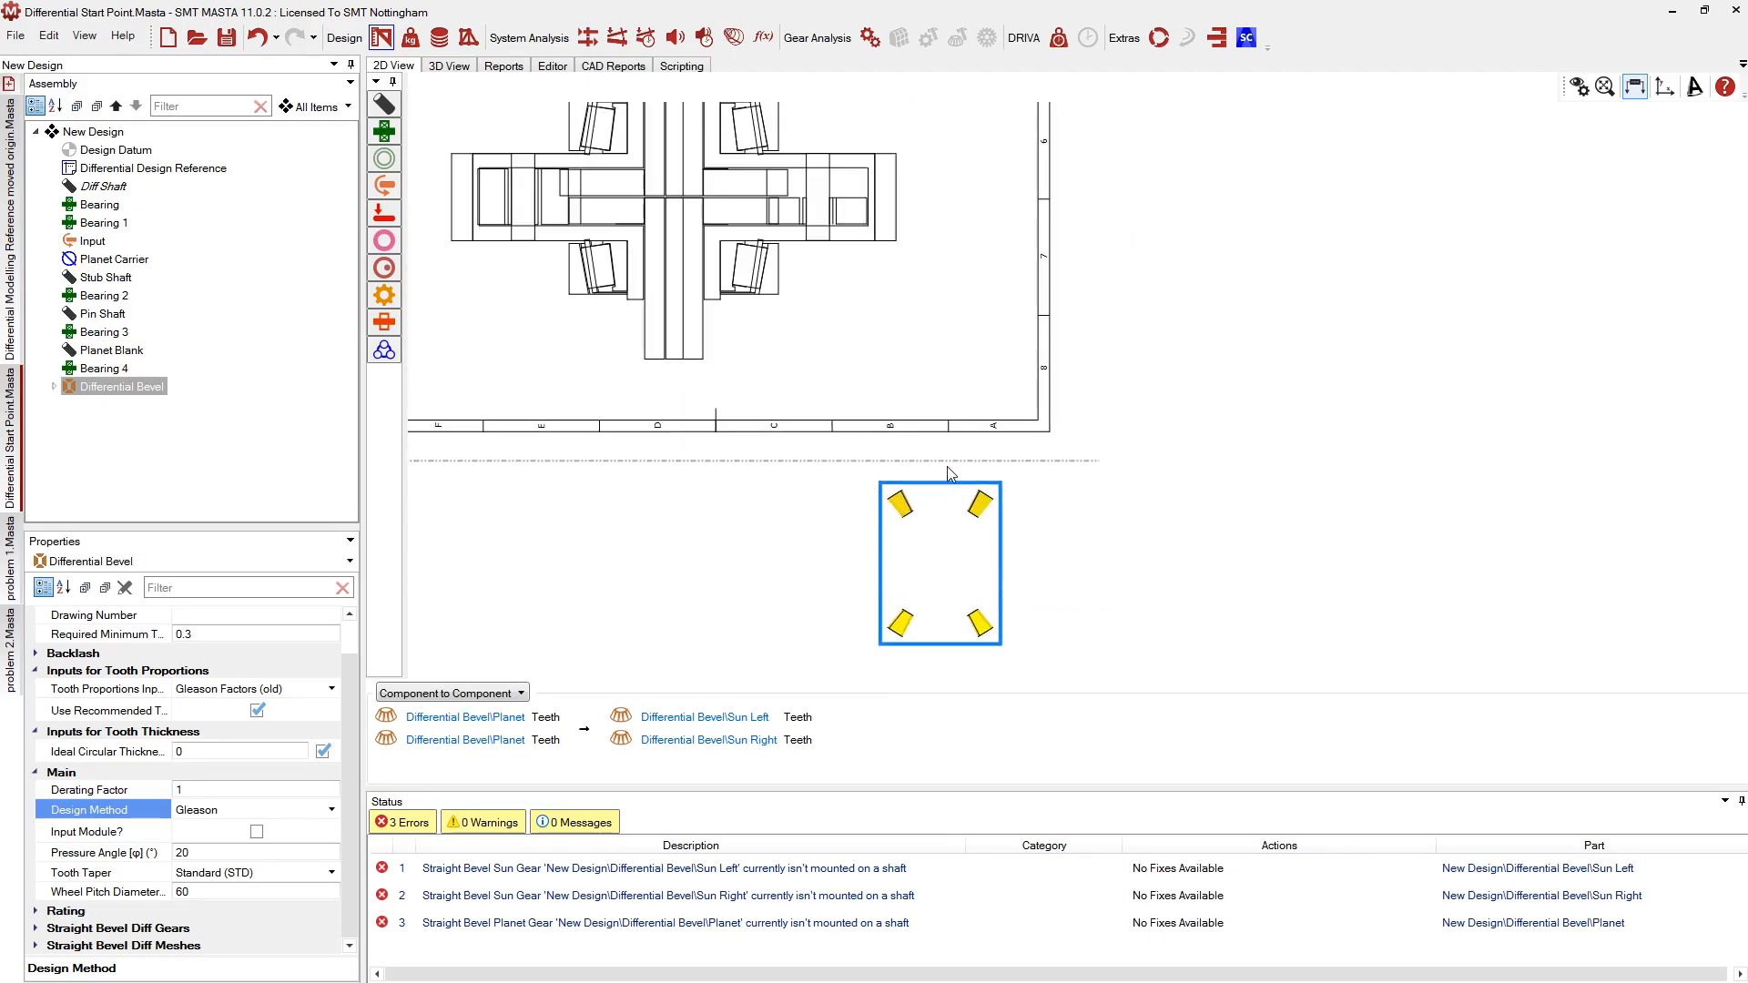
{"action": "scroll", "coordinate": [982, 604], "scroll_direction": "down", "scroll_amount": 3}
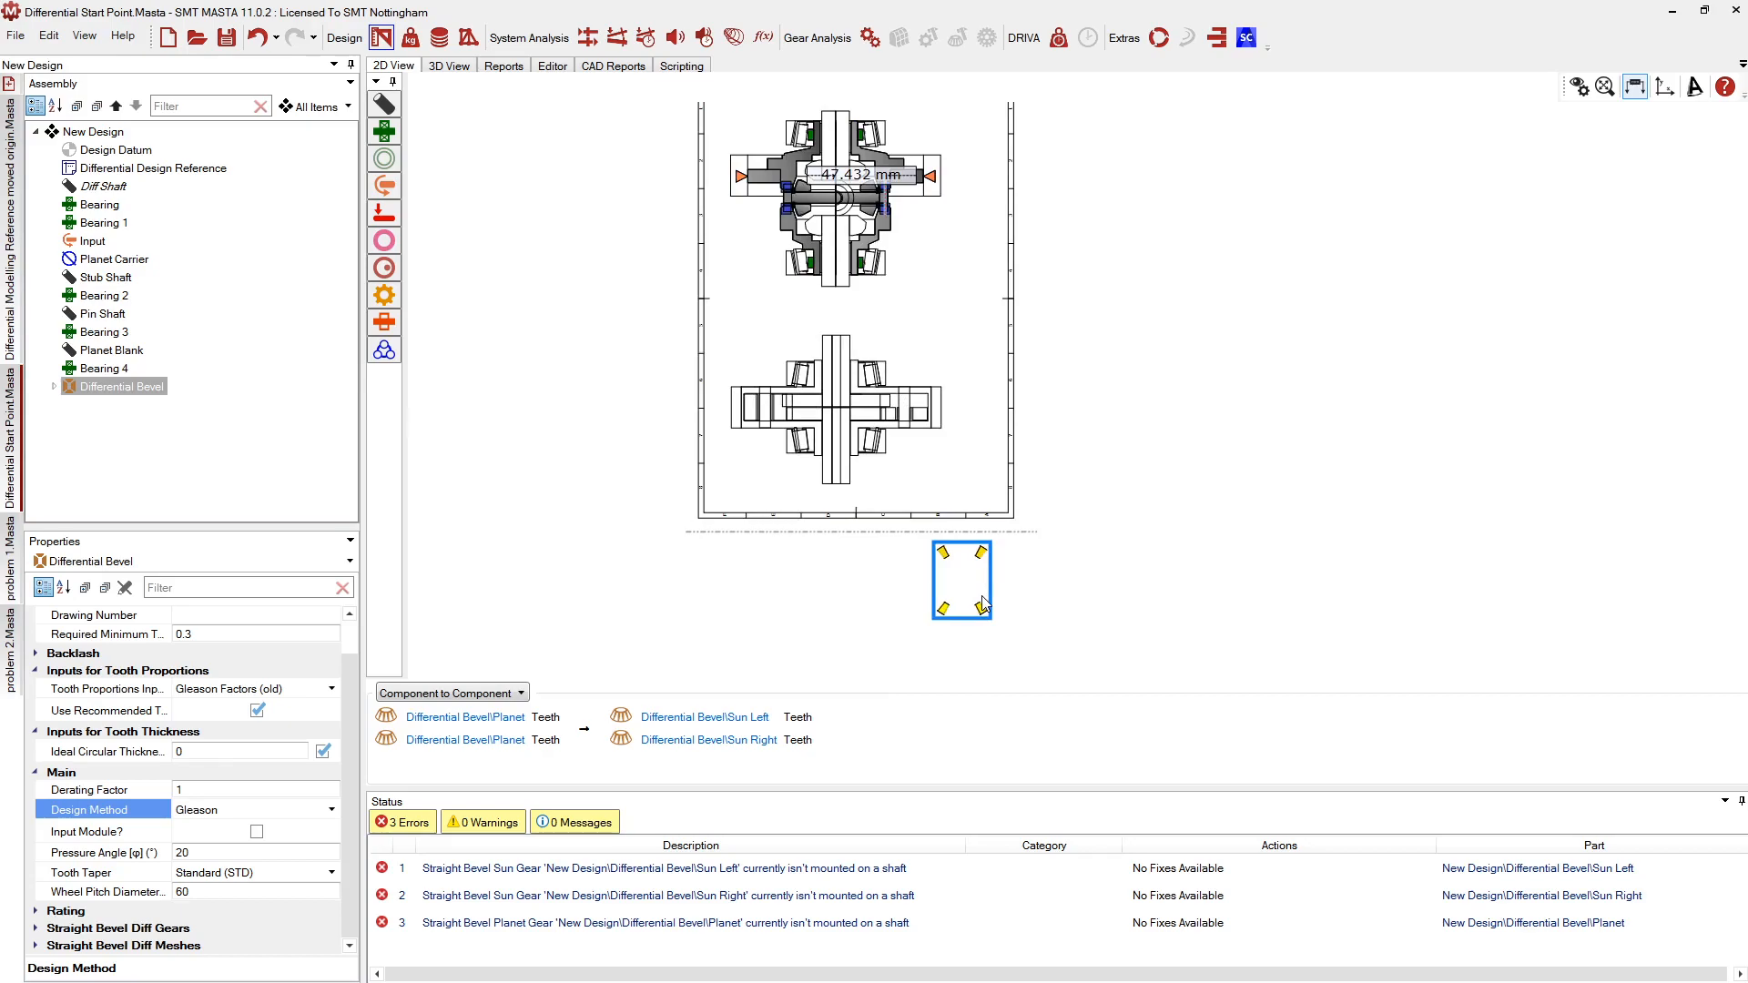
{"action": "scroll", "coordinate": [815, 150], "scroll_direction": "up", "scroll_amount": 7}
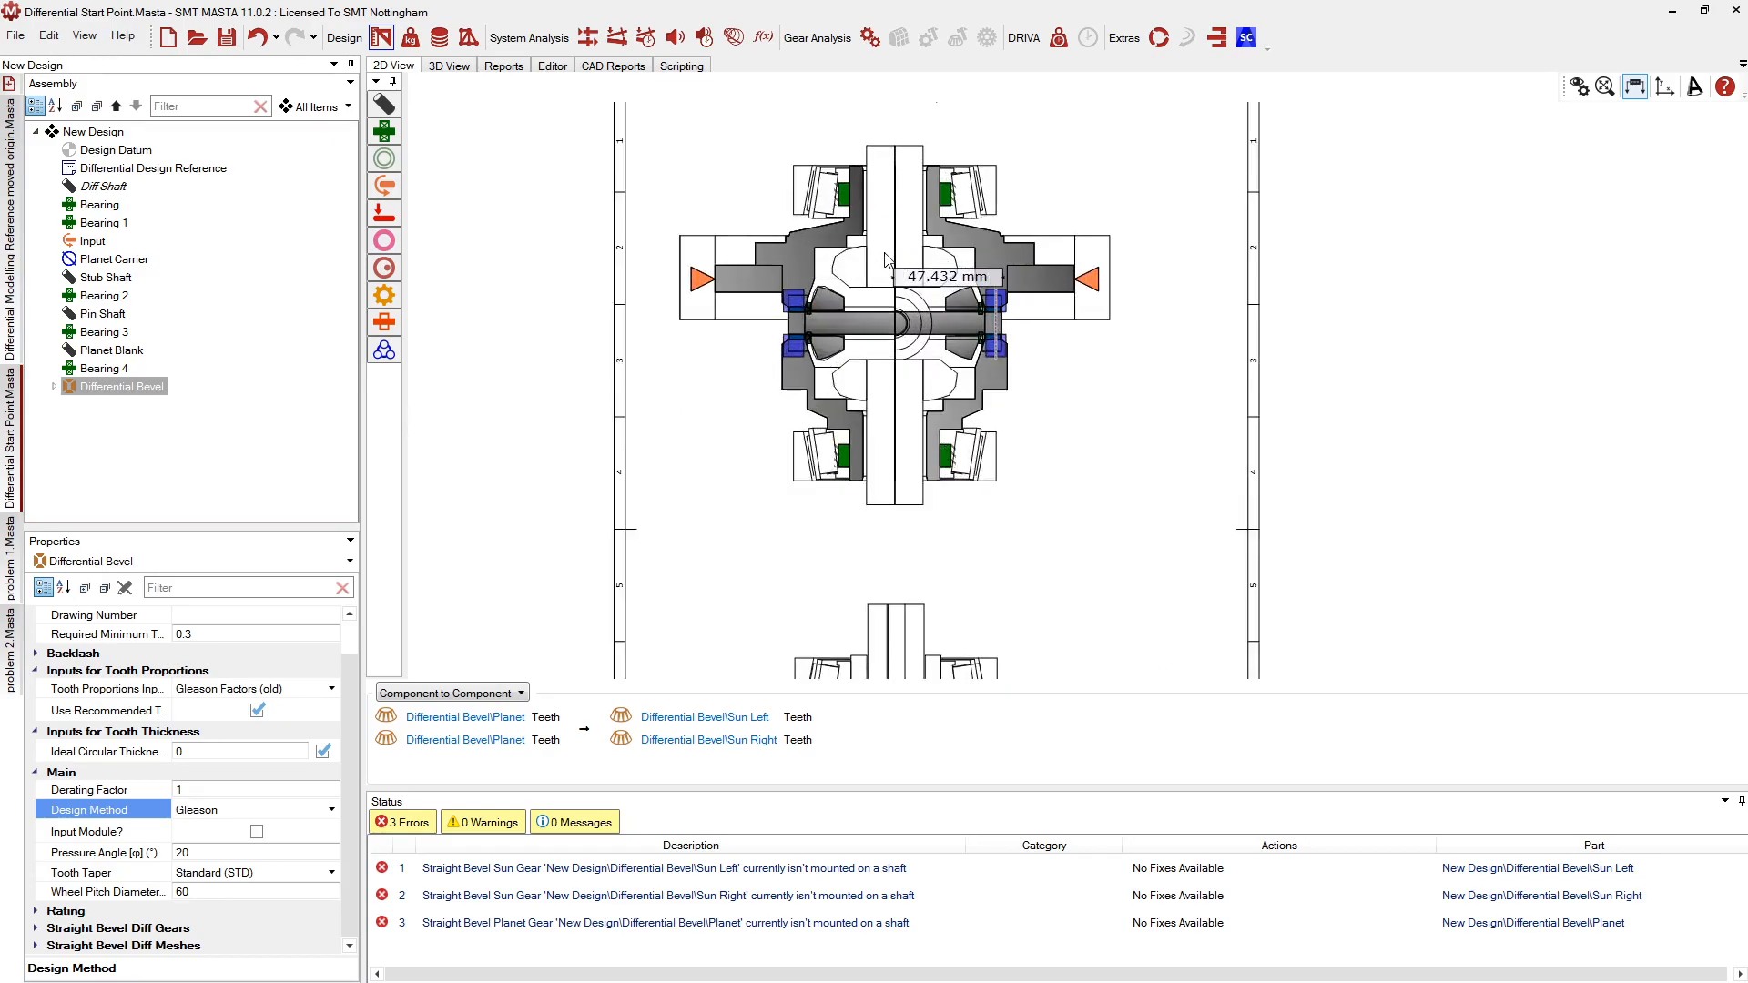
Mount the Differential Bevel's Planet gear on the Planet Blank, then select the Diff Shaft
{"action": "left_click", "coordinate": [54, 387]}
{"action": "left_click", "coordinate": [111, 442]}
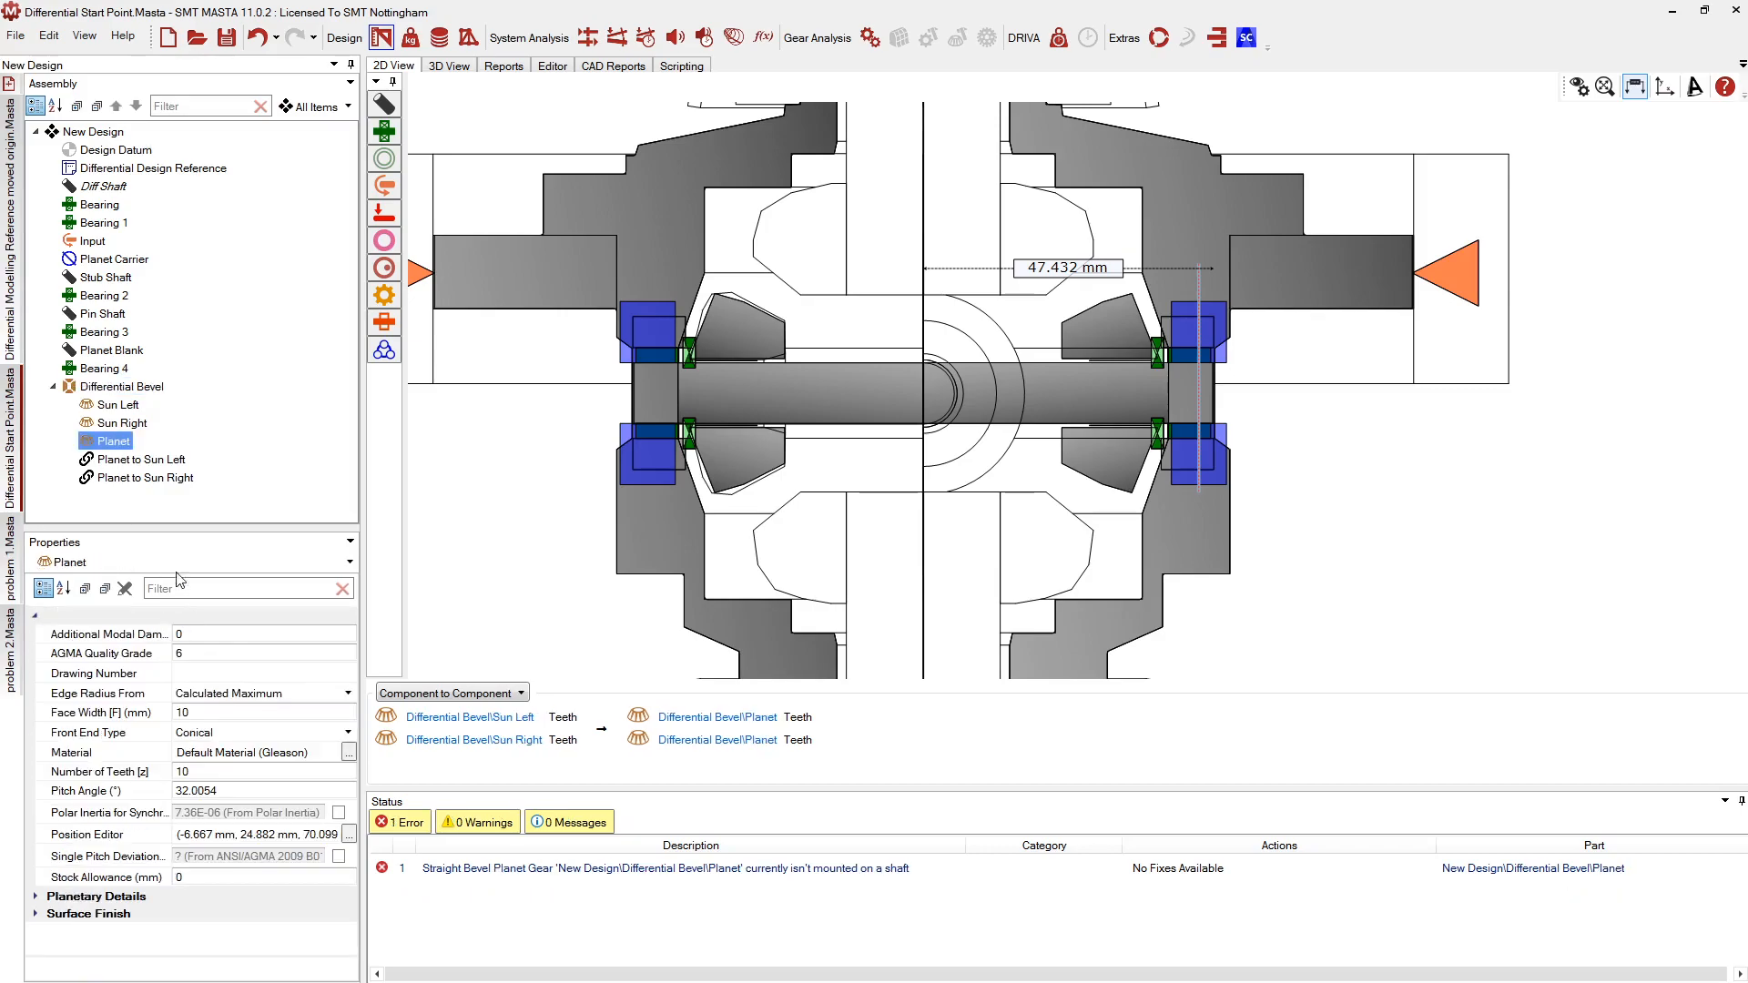
{"action": "left_click_drag", "start_coordinate": [116, 443], "coordinate": [121, 358]}
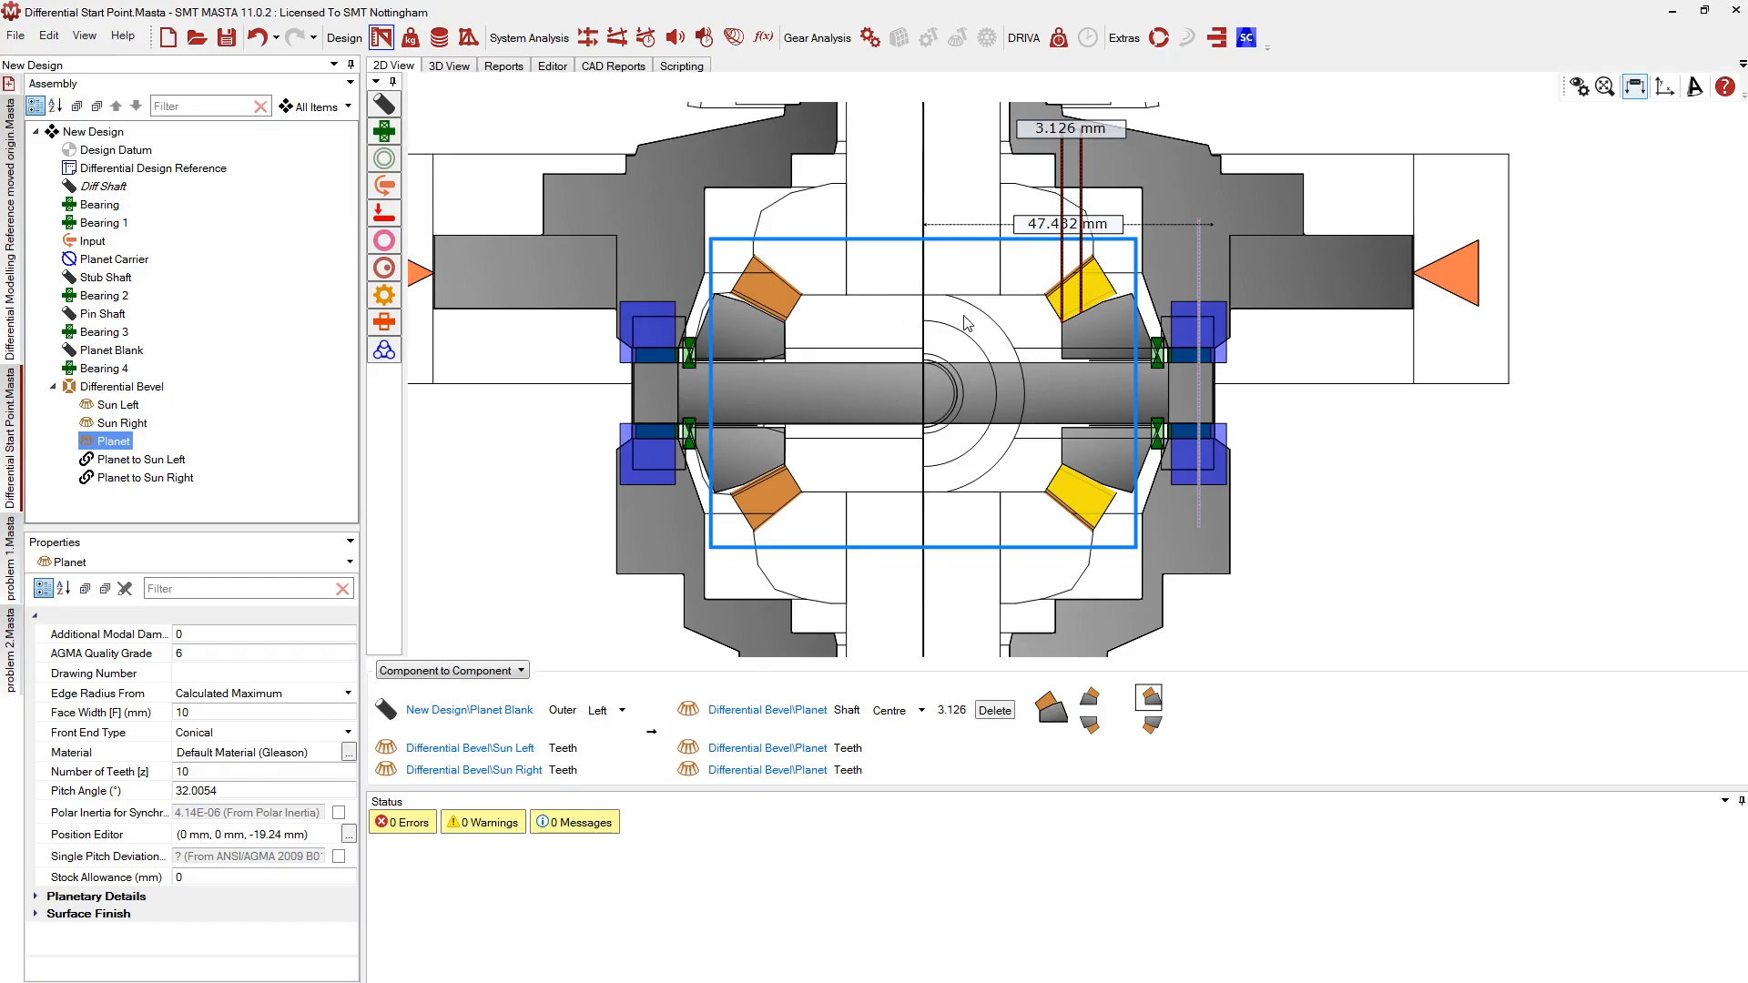
{"action": "scroll", "coordinate": [967, 324], "scroll_direction": "up", "scroll_amount": 2}
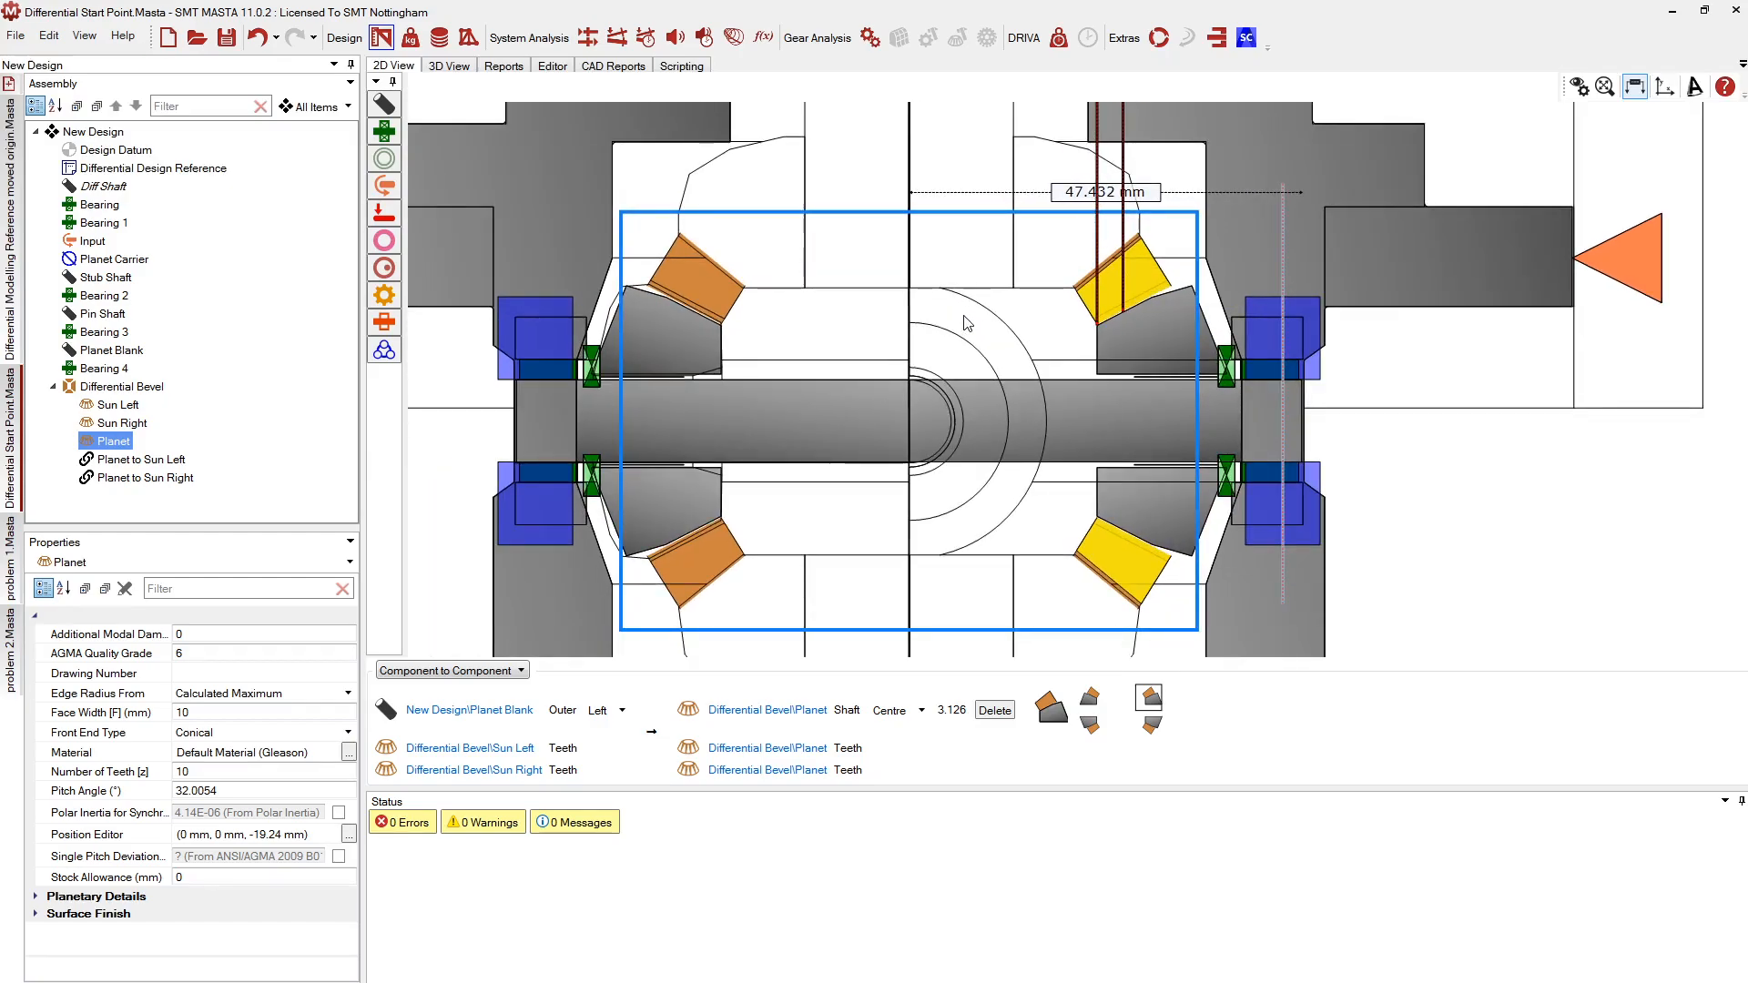
{"action": "scroll", "coordinate": [963, 316], "scroll_direction": "down", "scroll_amount": 2}
{"action": "scroll", "coordinate": [960, 232], "scroll_direction": "up", "scroll_amount": 3}
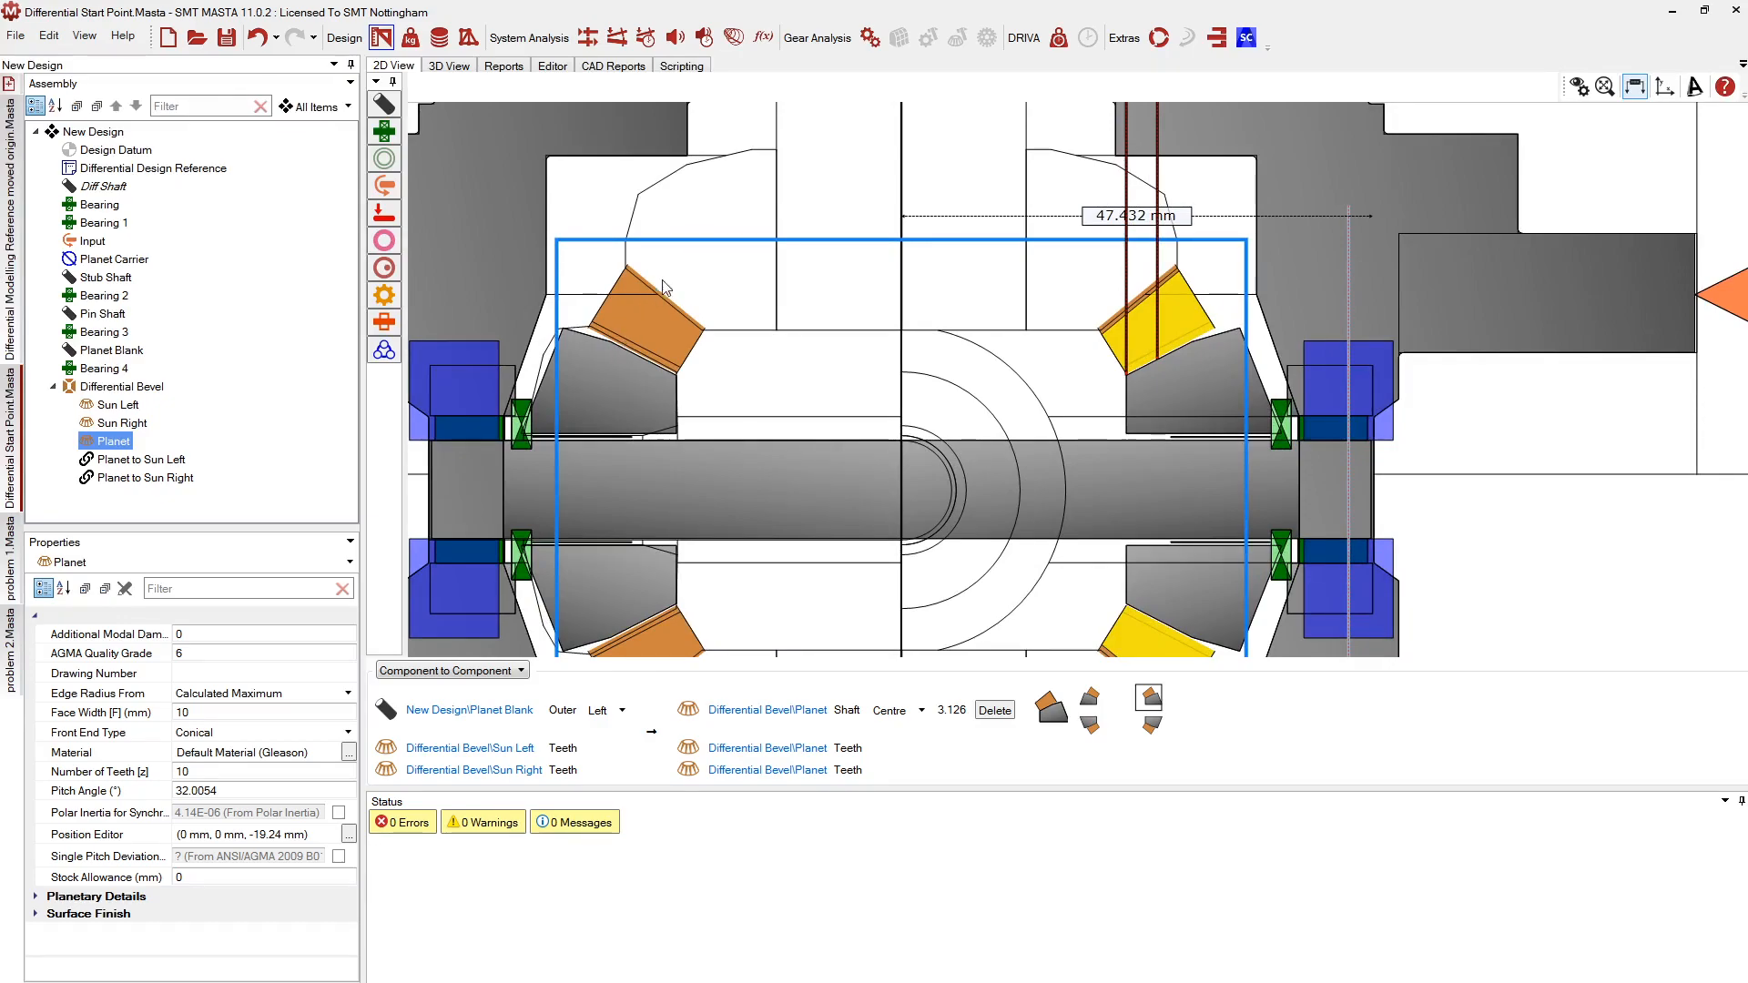
{"action": "scroll", "coordinate": [783, 375], "scroll_direction": "down", "scroll_amount": 1}
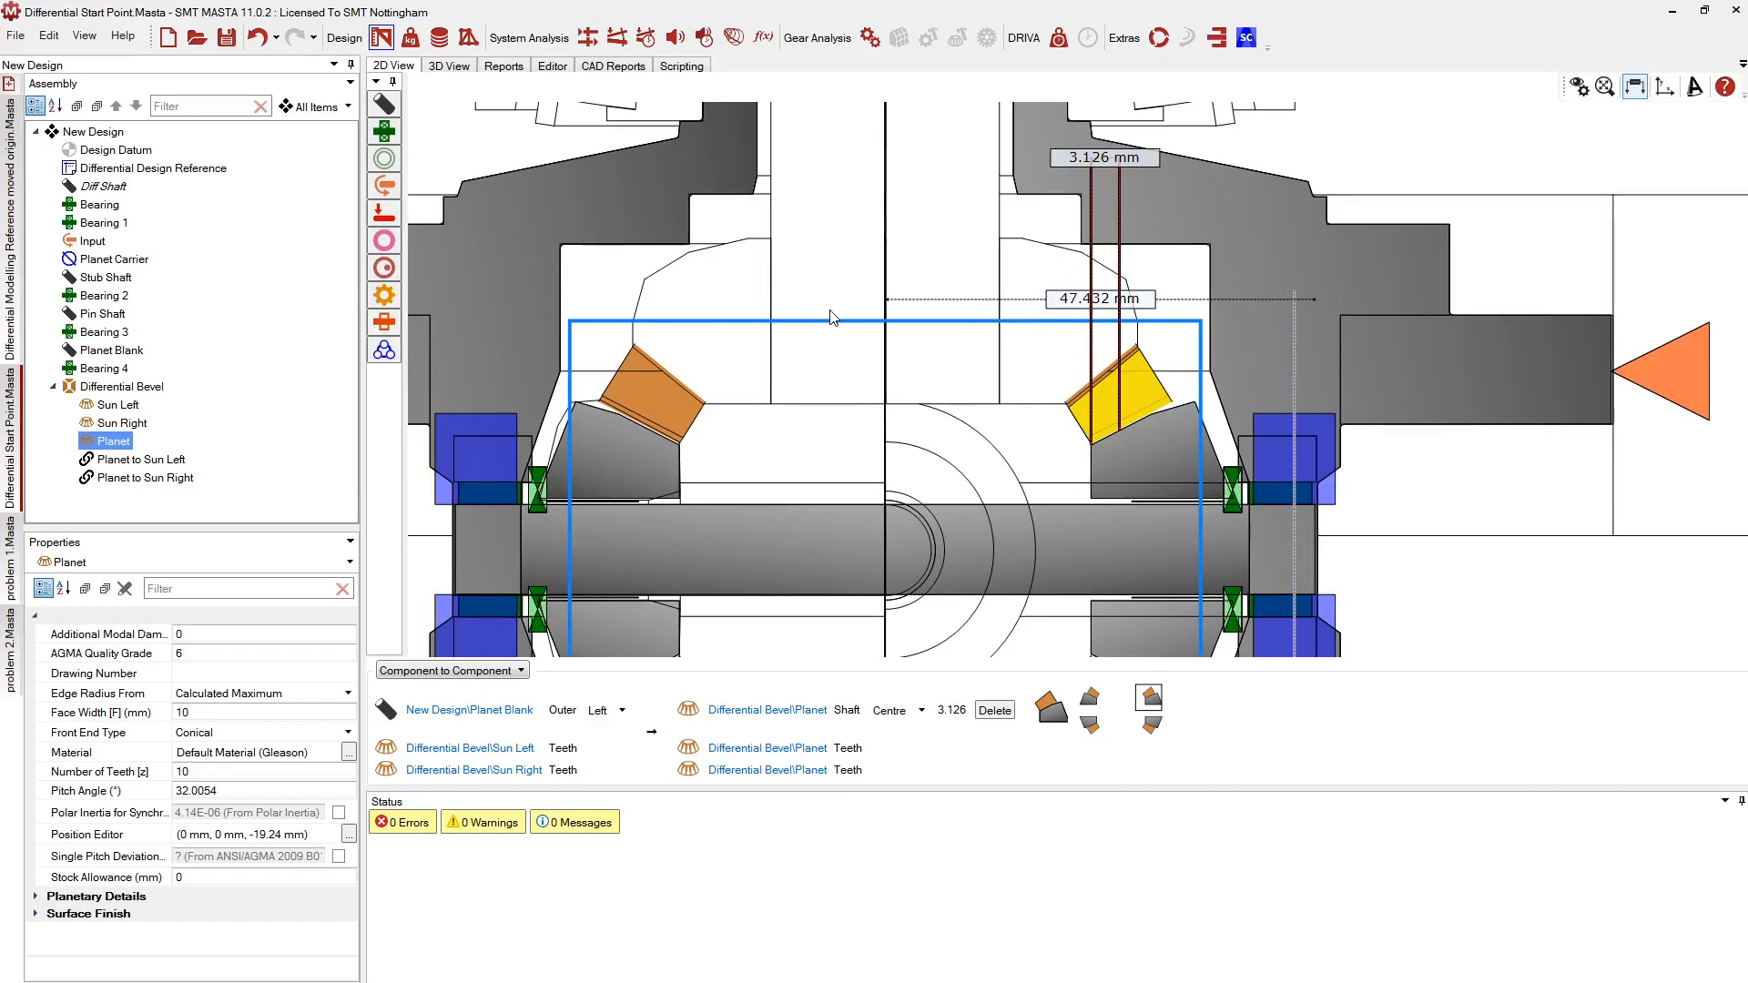
{"action": "scroll", "coordinate": [831, 316], "scroll_direction": "down", "scroll_amount": 2}
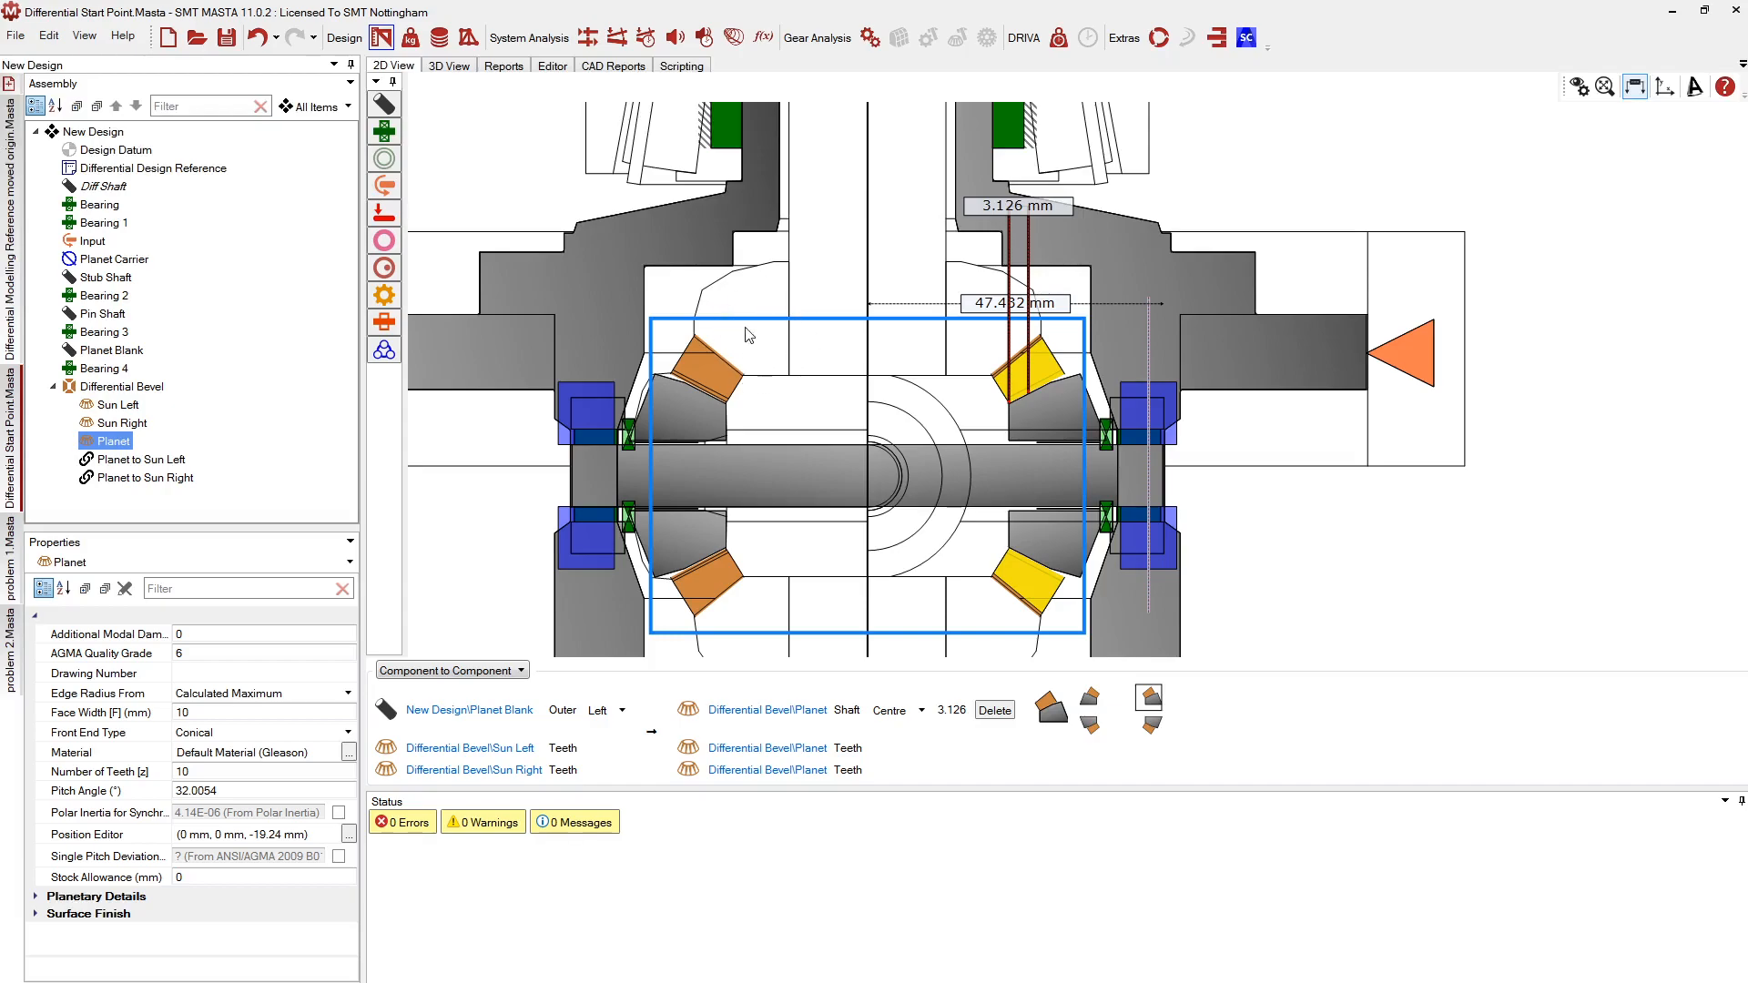
{"action": "left_click", "coordinate": [1153, 264]}
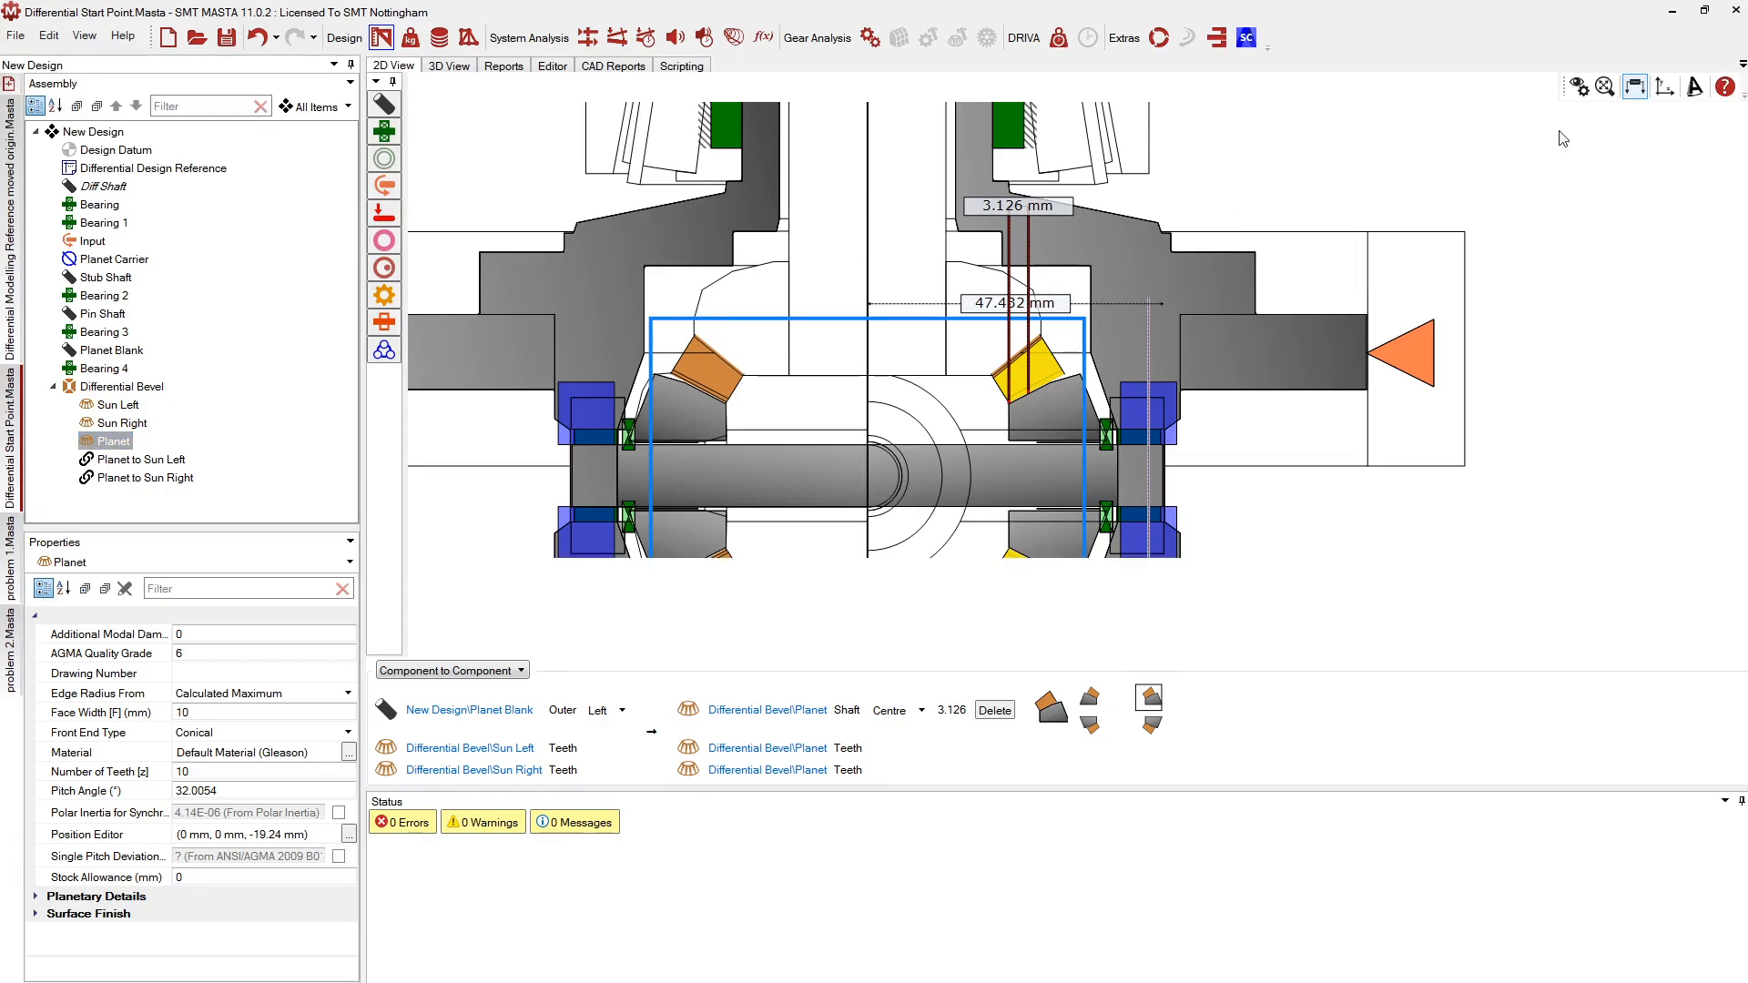
Create a new 100 mm shaft in the full unrotated drawing
{"action": "double_click", "coordinate": [749, 263]}
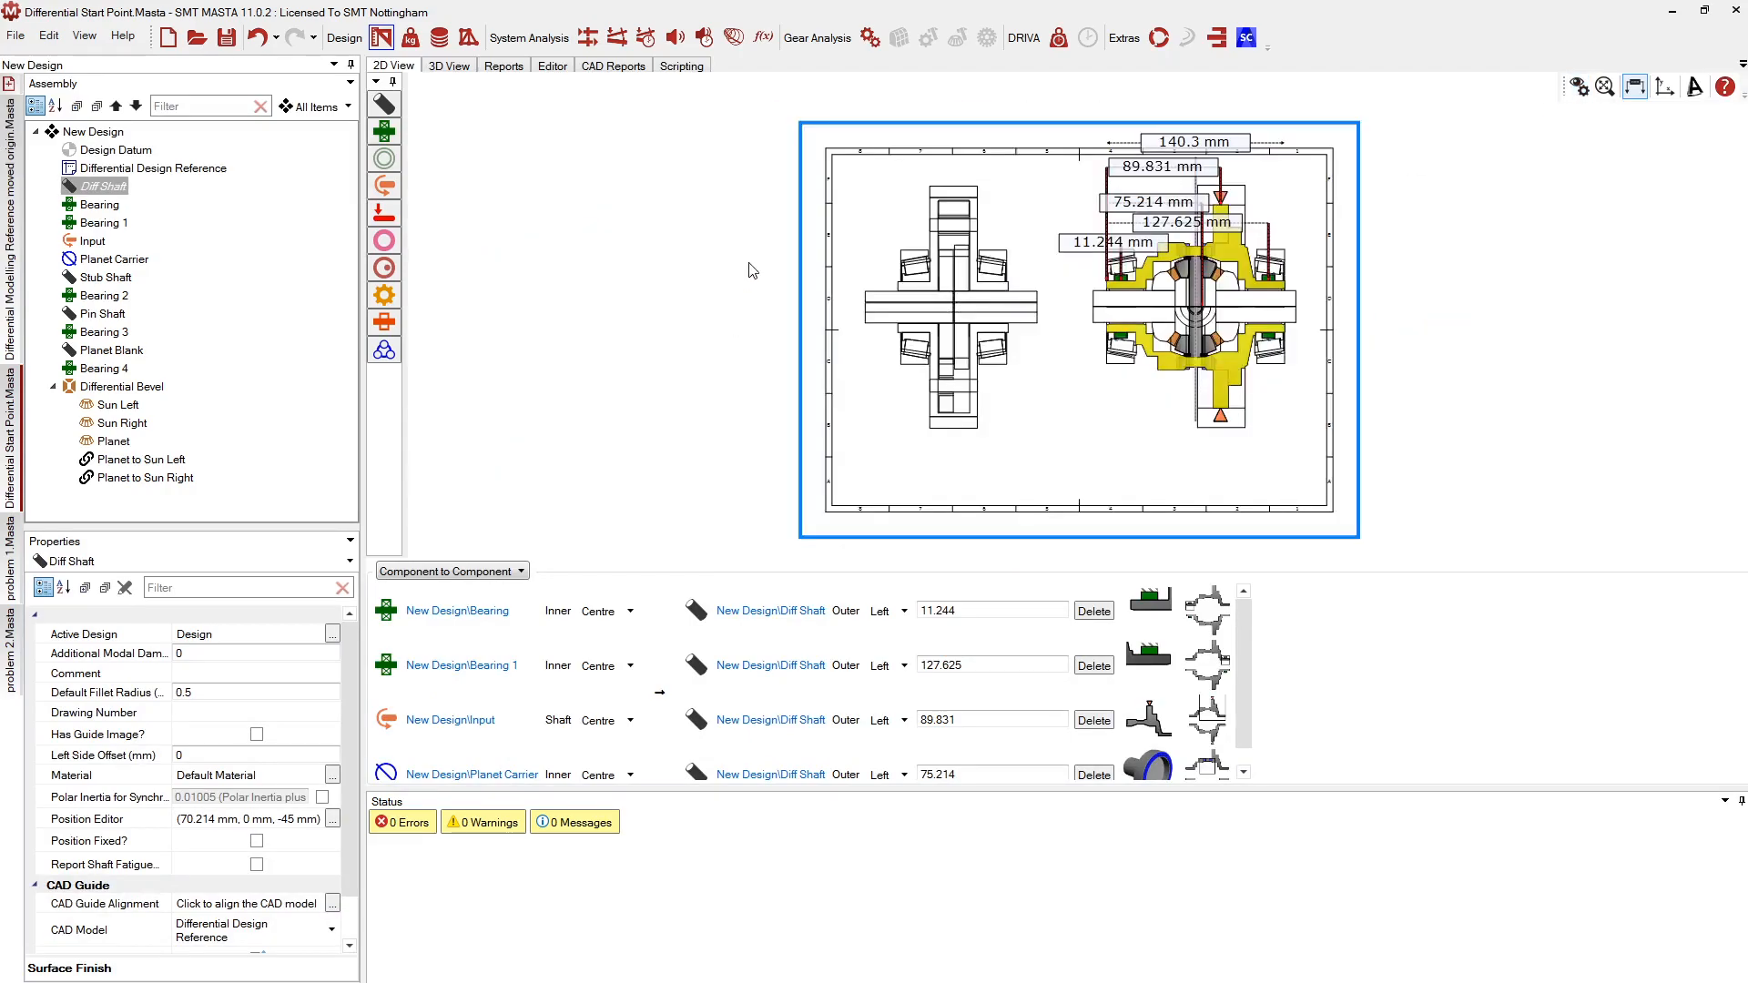
{"action": "scroll", "coordinate": [1238, 333], "scroll_direction": "up", "scroll_amount": 5}
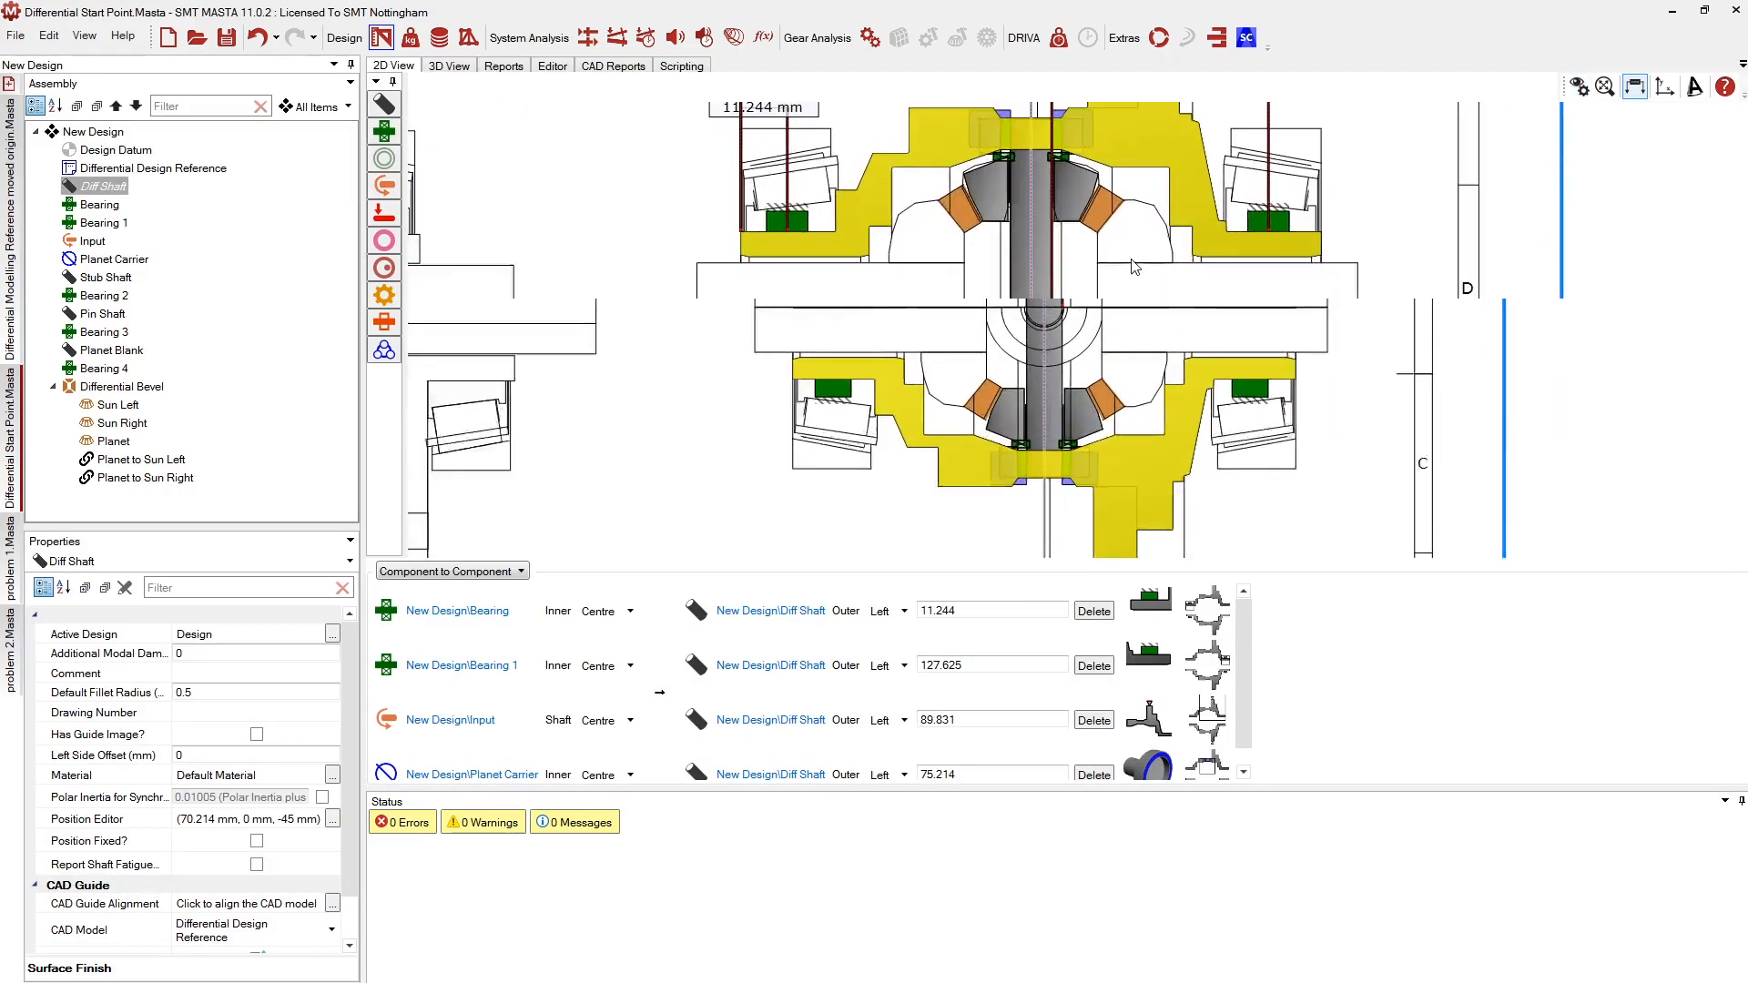
{"action": "scroll", "coordinate": [1133, 266], "scroll_direction": "up", "scroll_amount": 2}
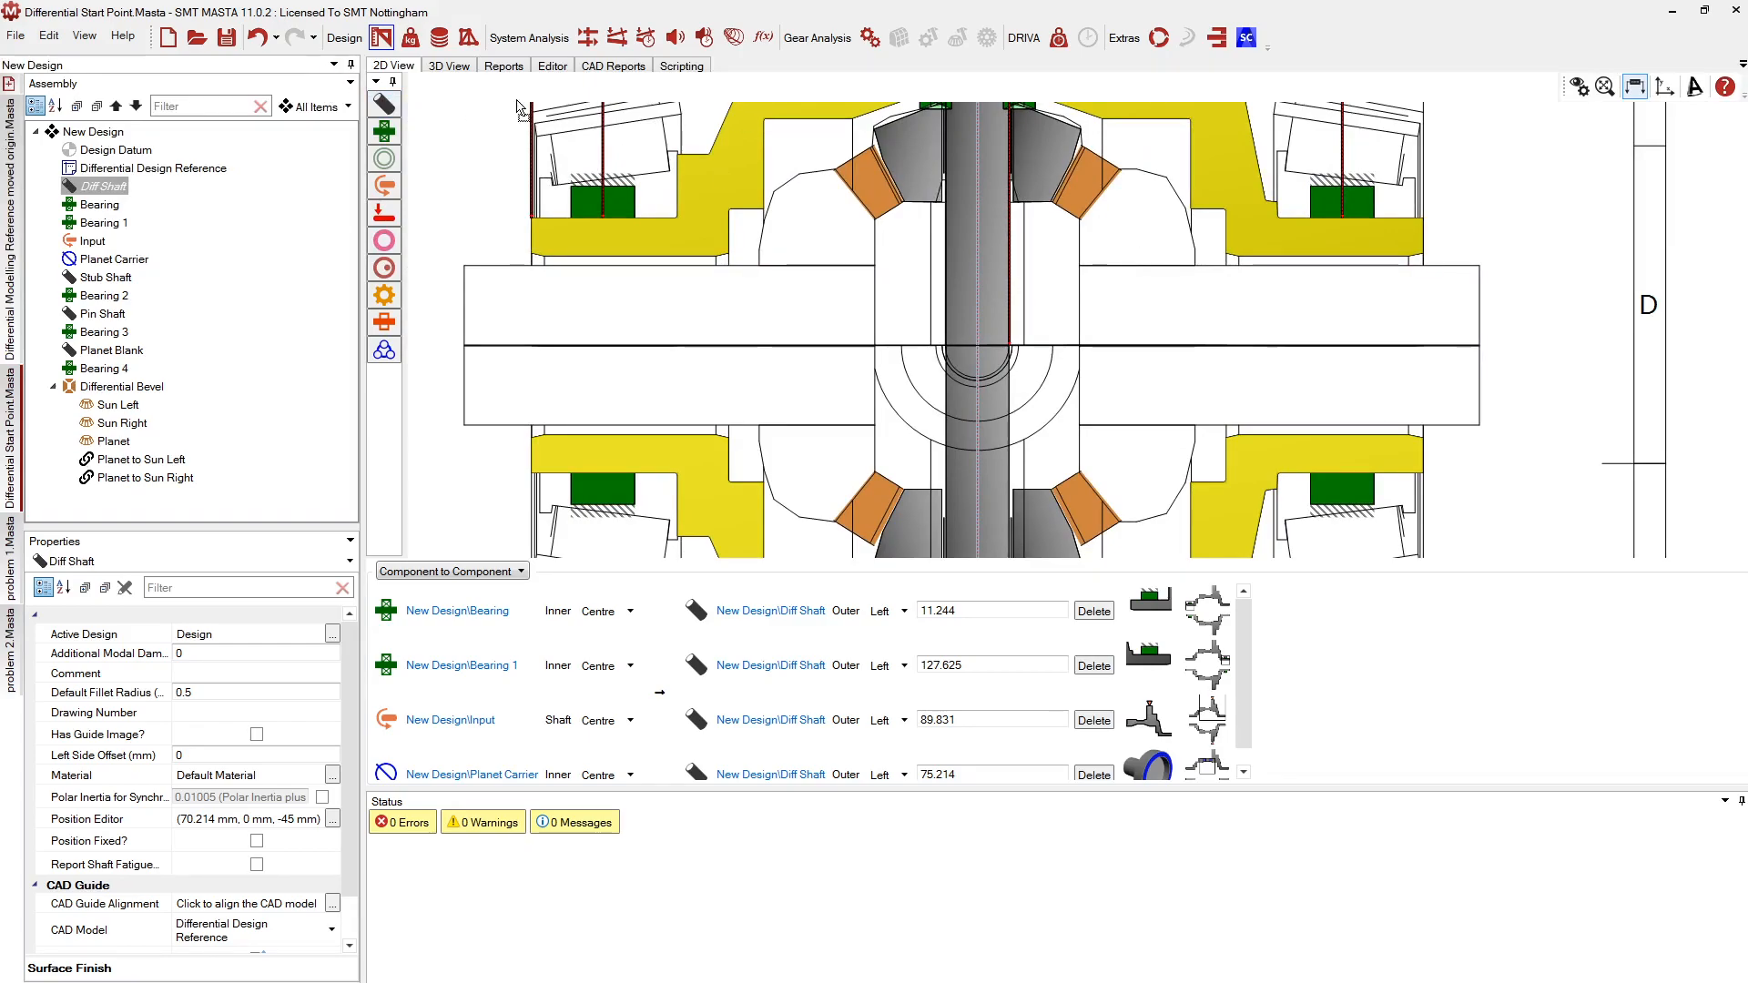
{"action": "left_click", "coordinate": [862, 208]}
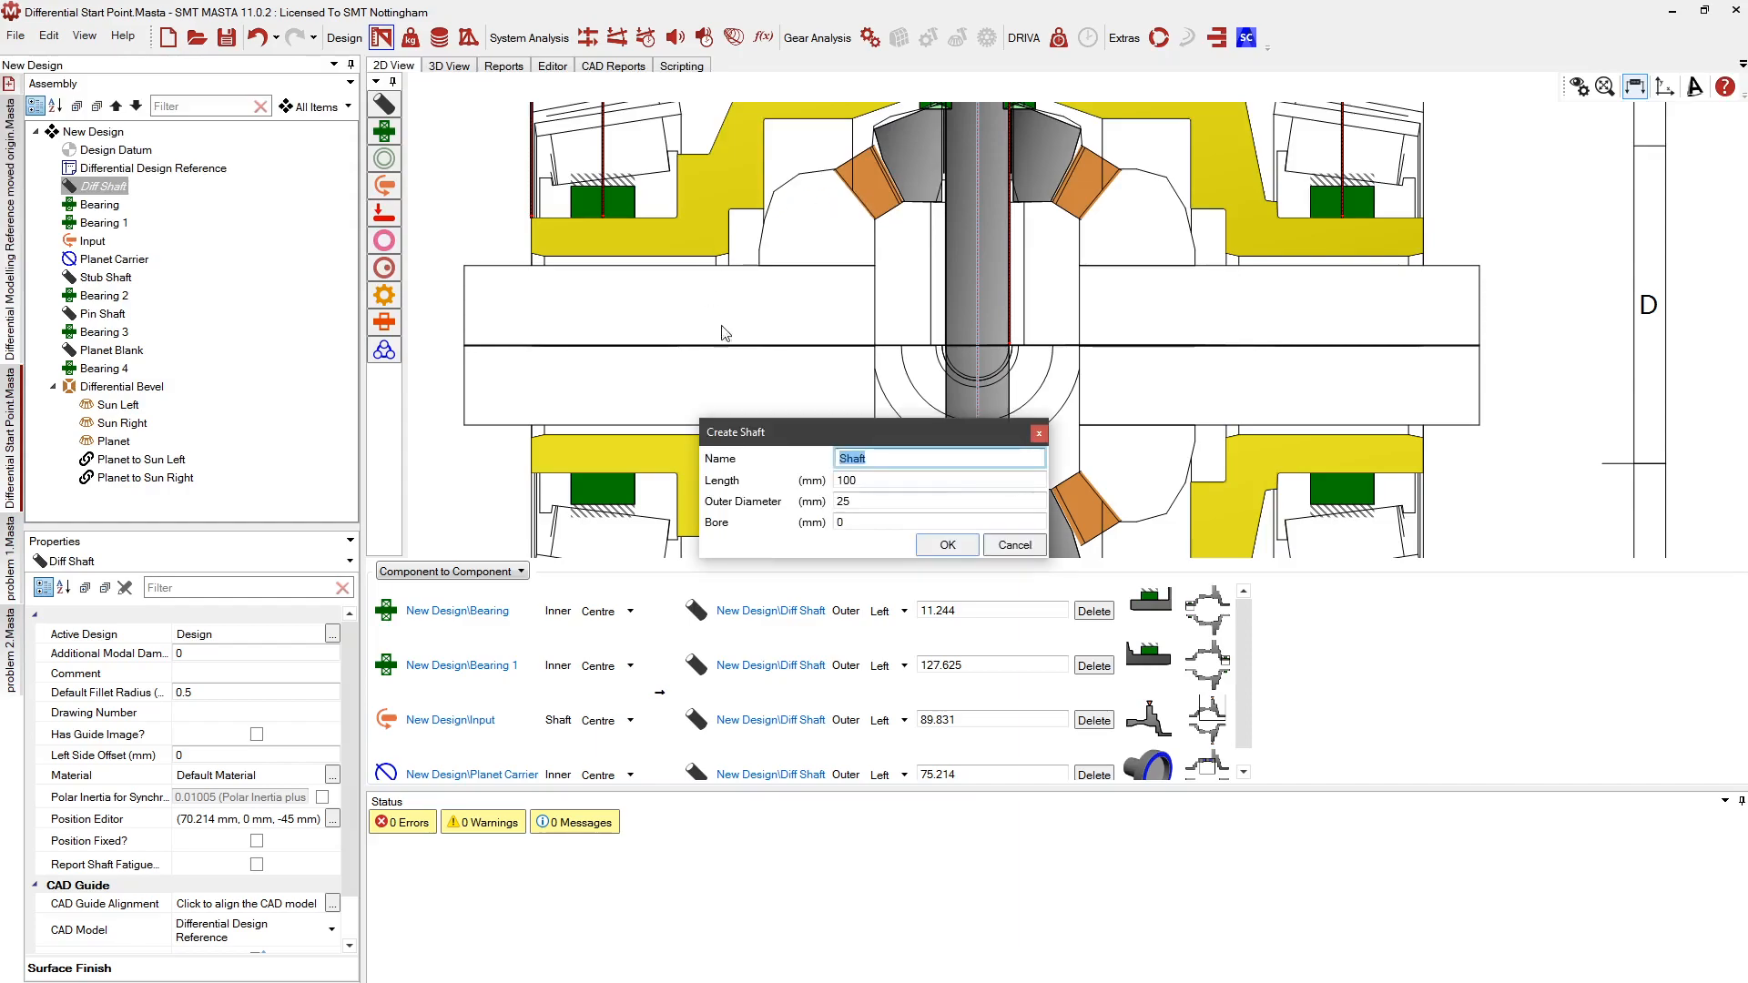
{"action": "left_click", "coordinate": [947, 545]}
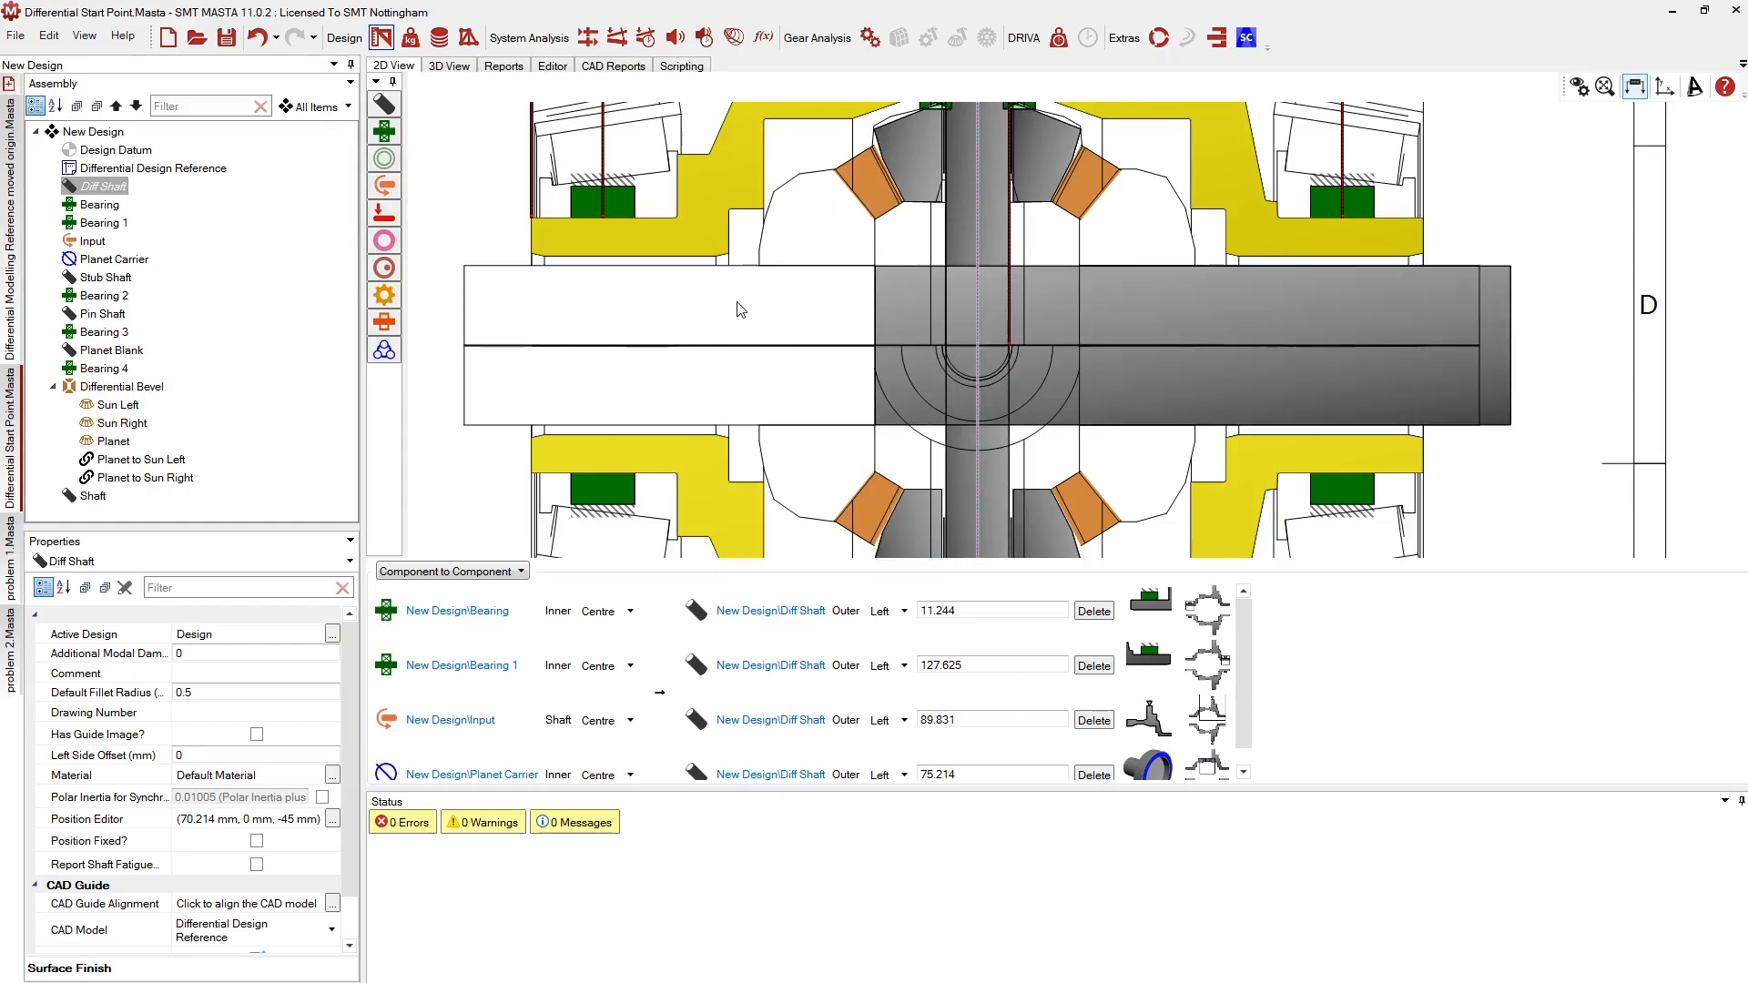
Move the new shaft left beside Sun Left, moving connected components too
{"action": "left_click", "coordinate": [1151, 316]}
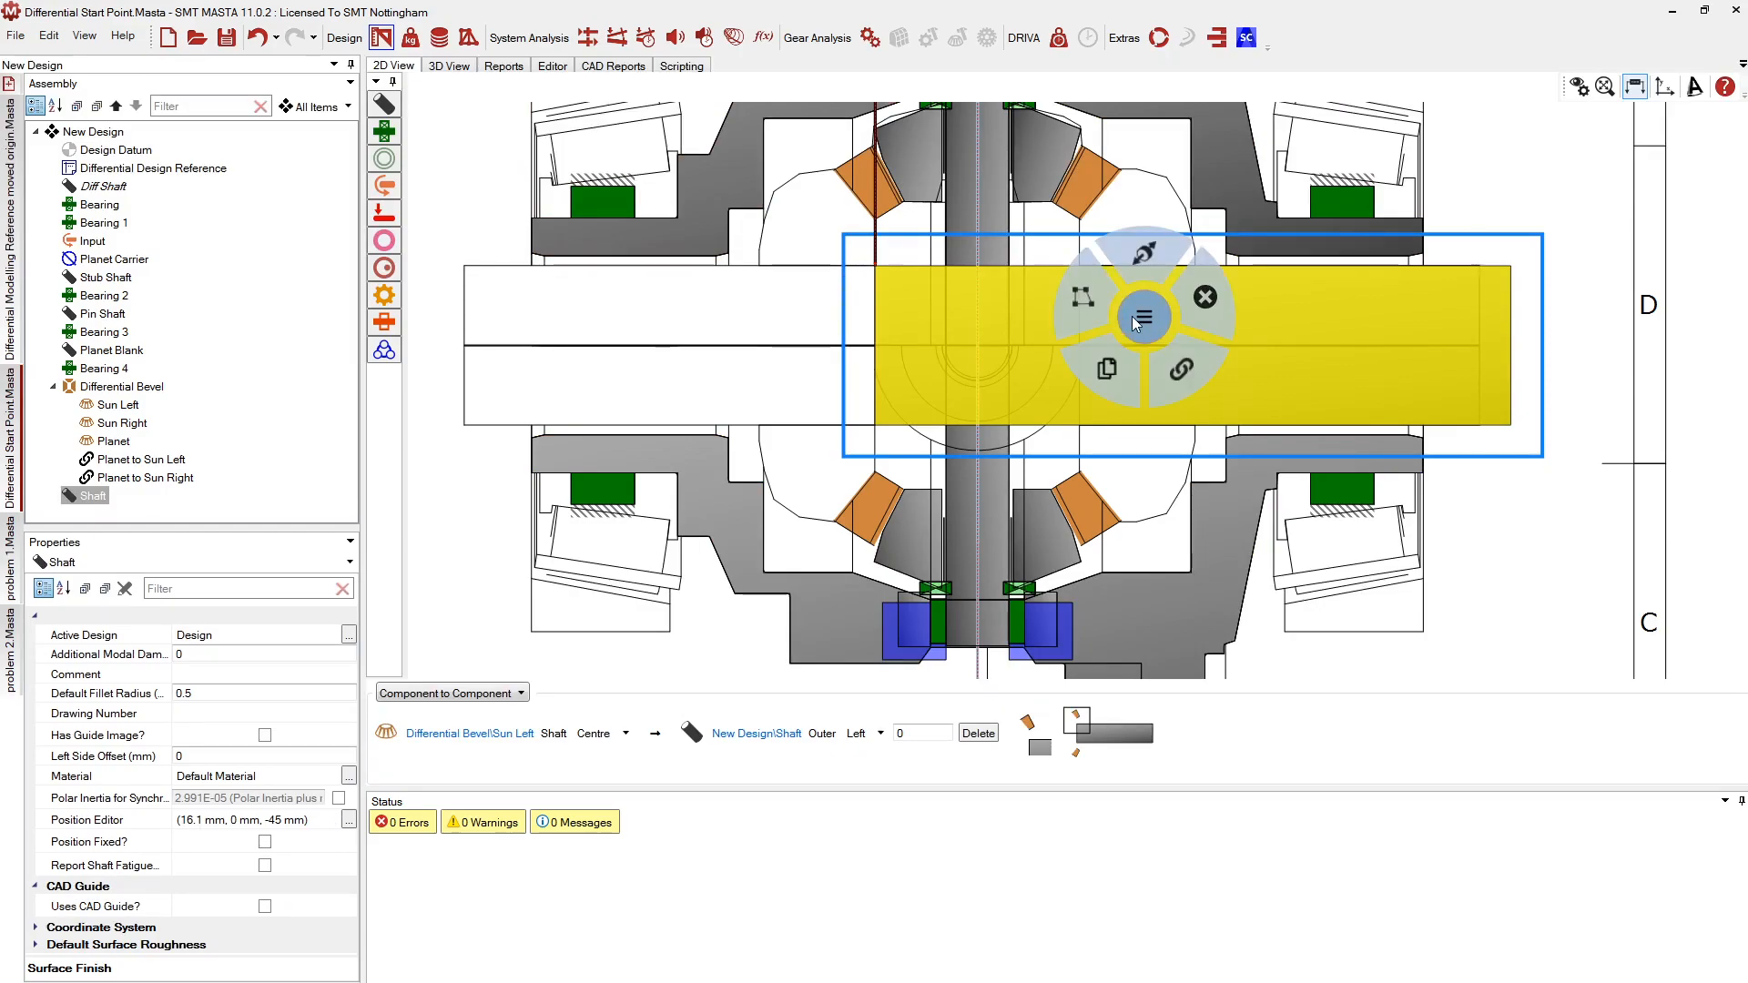
{"action": "left_click", "coordinate": [1082, 296]}
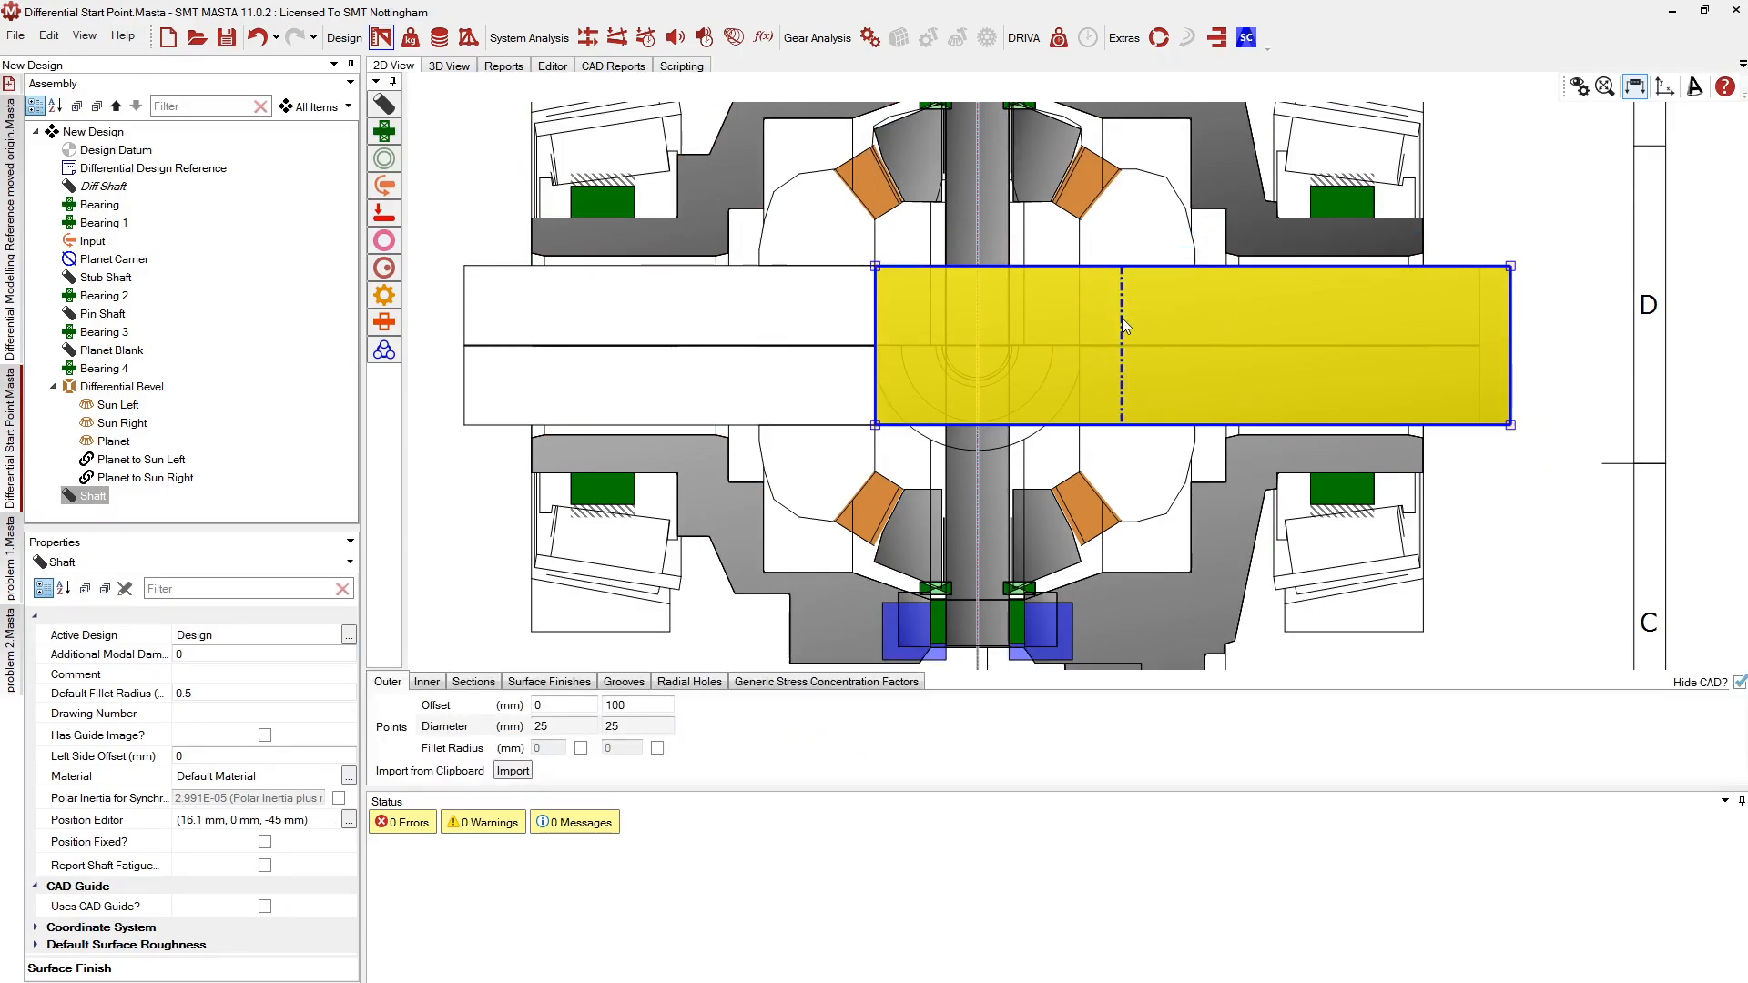
{"action": "left_click", "coordinate": [1149, 321]}
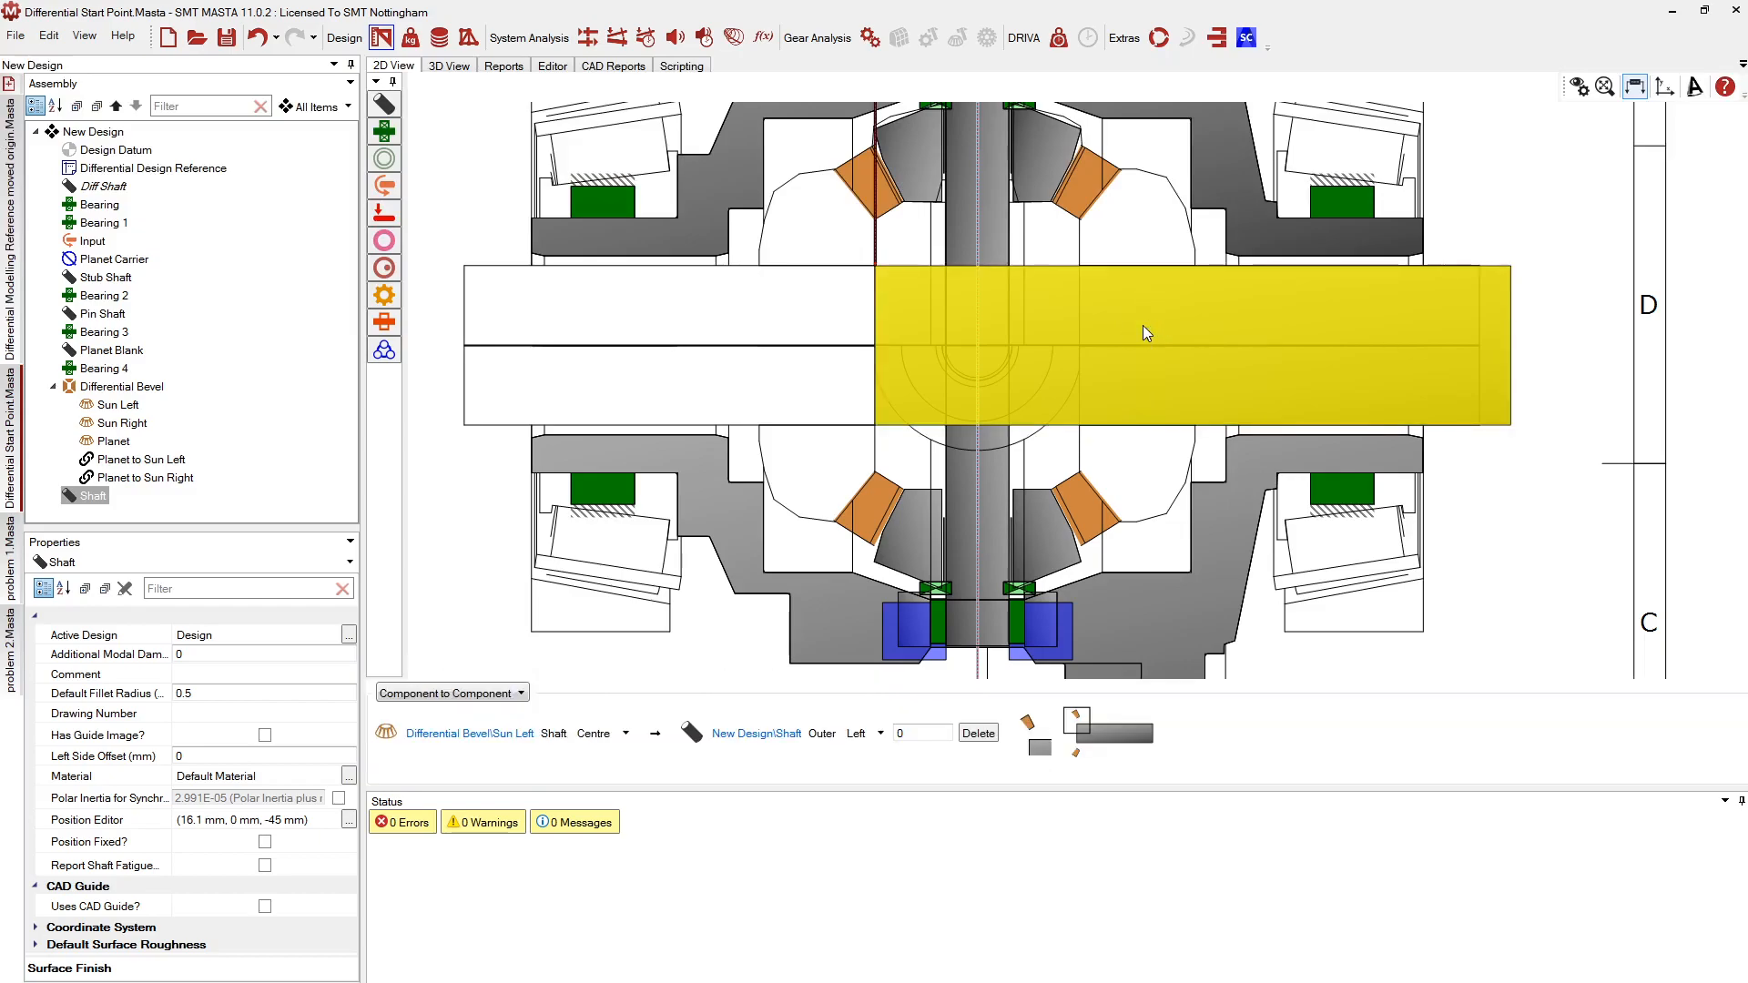
{"action": "left_click", "coordinate": [1144, 325]}
{"action": "left_click_drag", "start_coordinate": [1142, 272], "coordinate": [442, 341]}
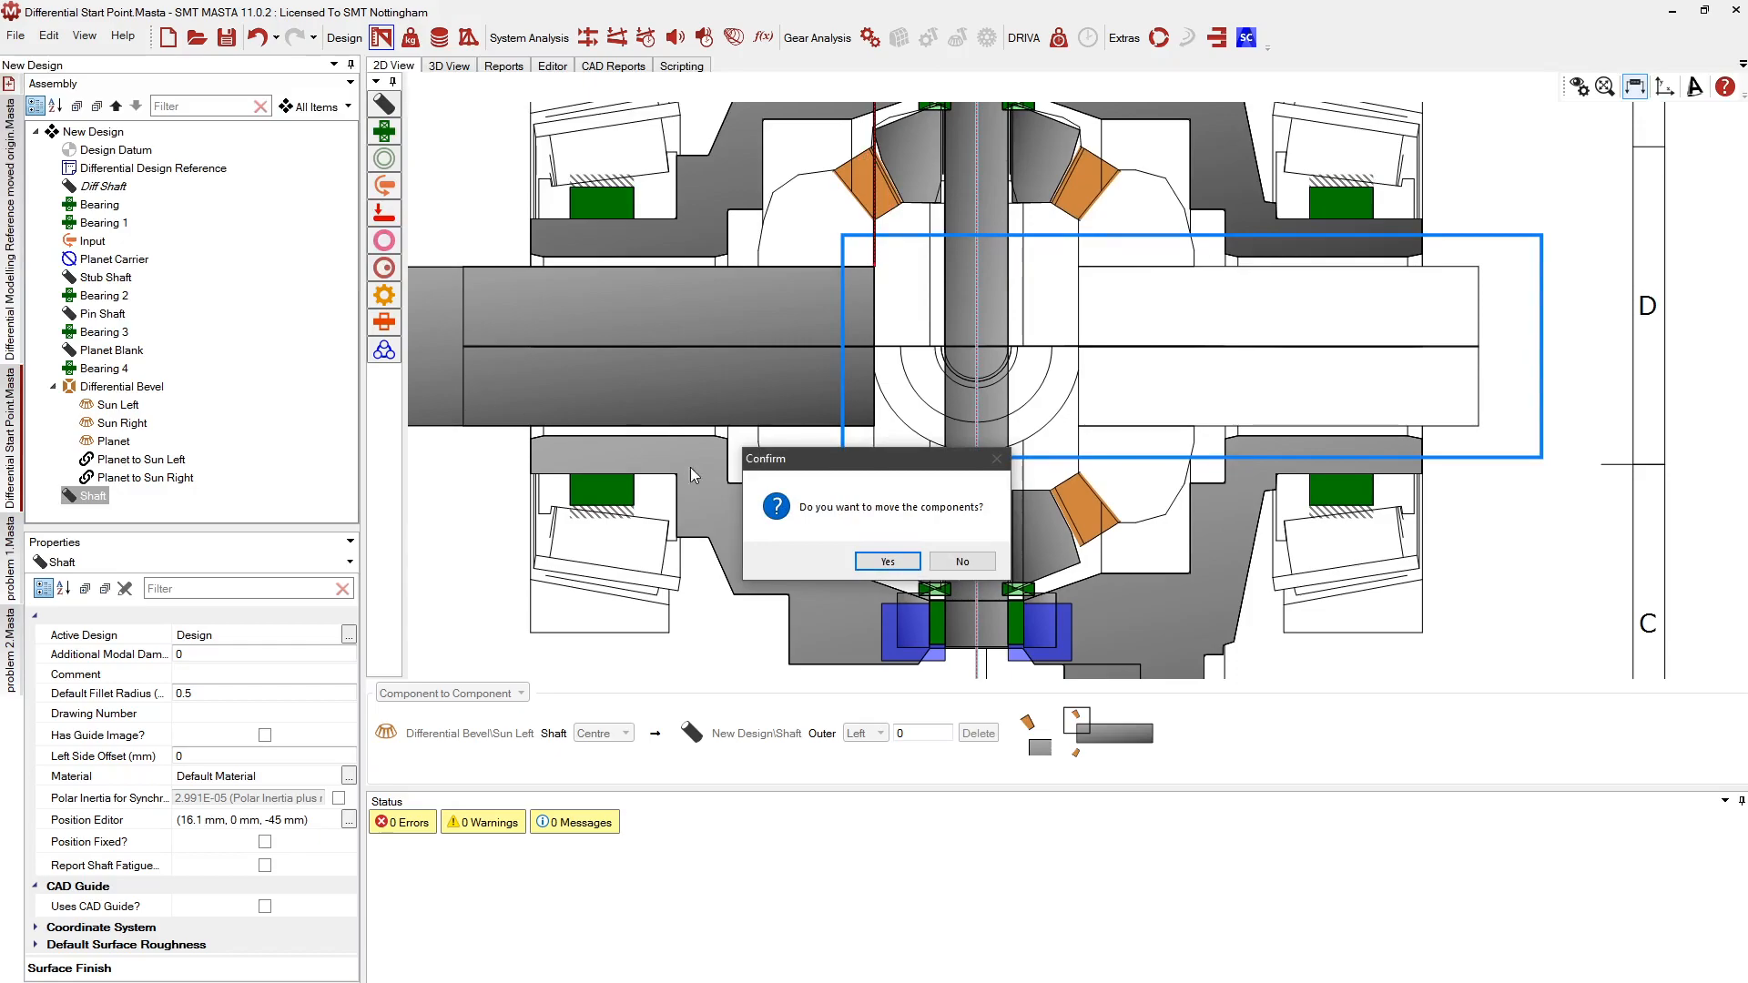
{"action": "left_click", "coordinate": [865, 563]}
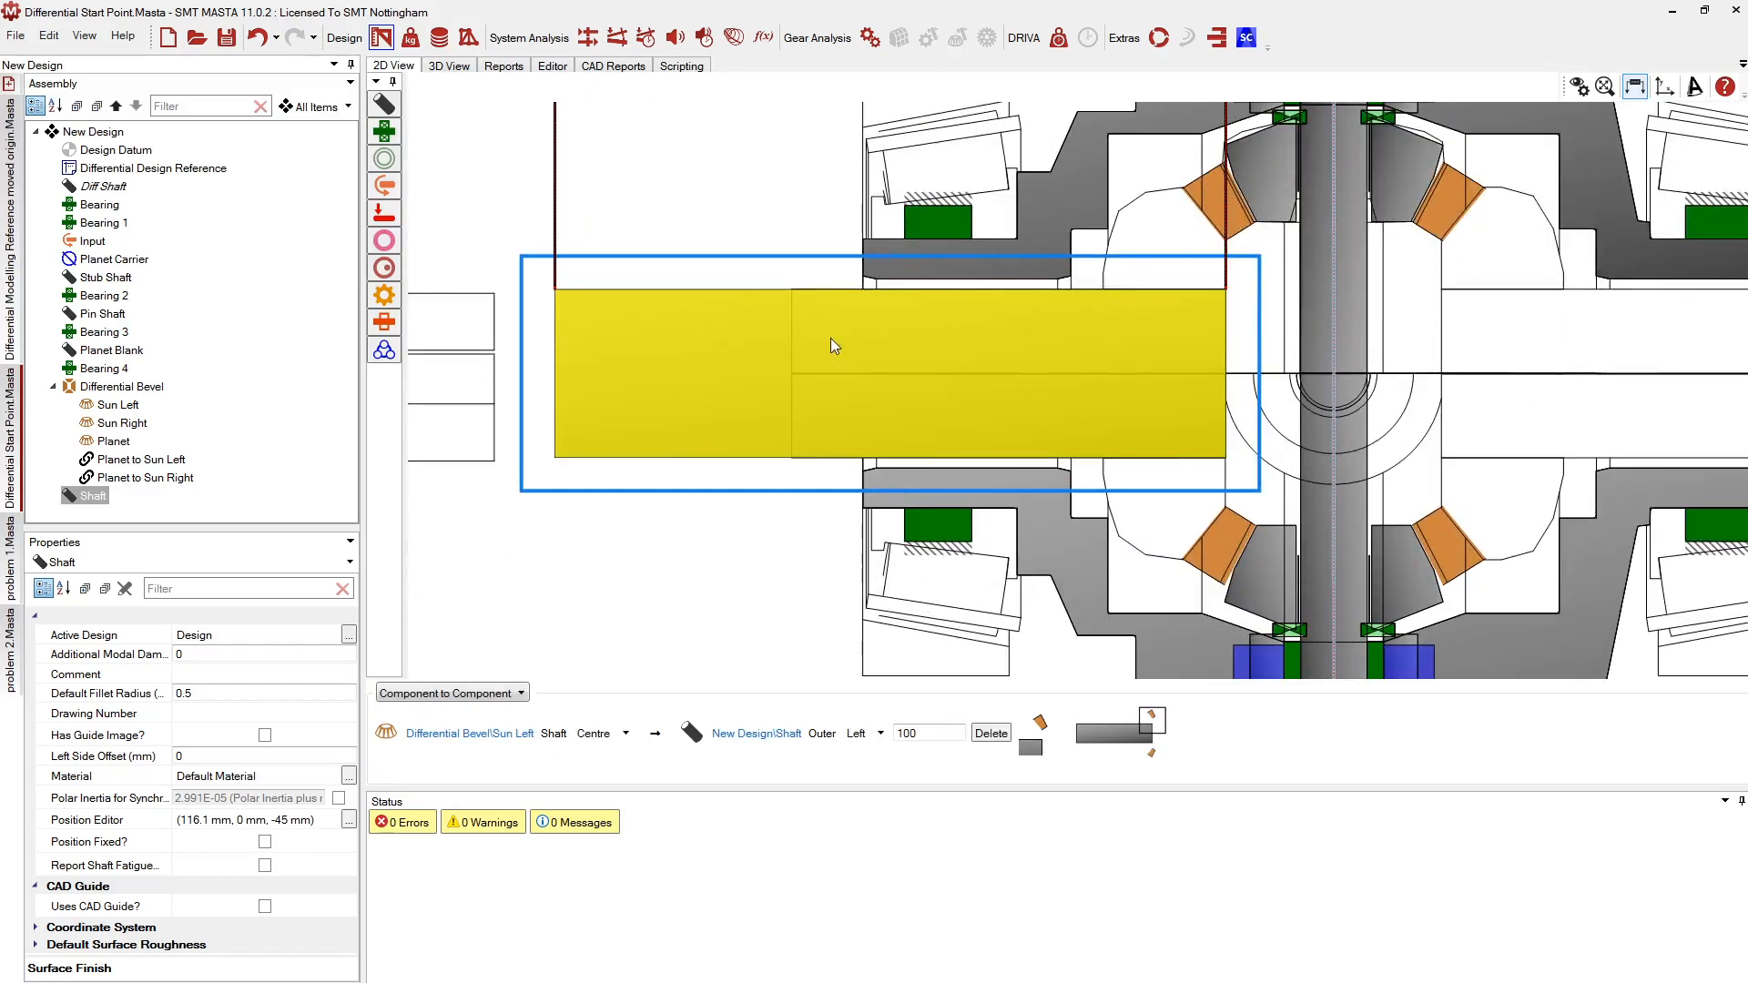
Add profile points at offsets 81.9, 87.87 and 93.71 and taper the end to about 40 mm
{"action": "left_click", "coordinate": [1093, 293]}
{"action": "double_click", "coordinate": [1103, 320]}
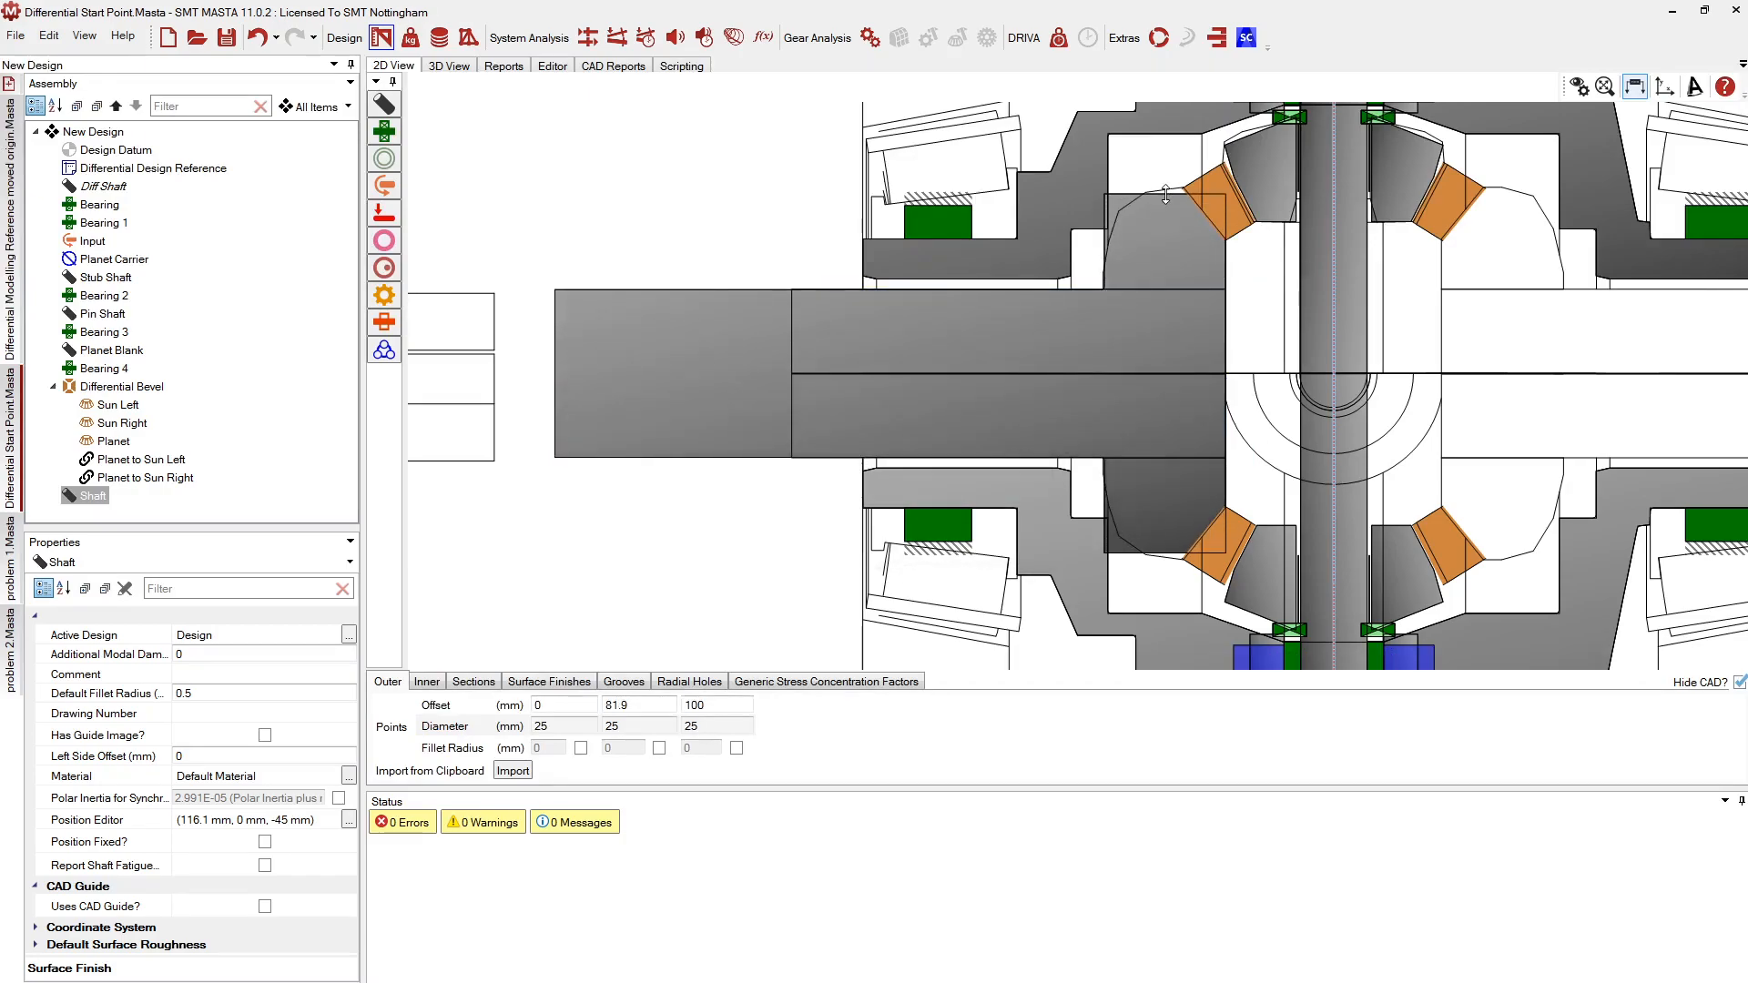
{"action": "double_click", "coordinate": [1145, 211]}
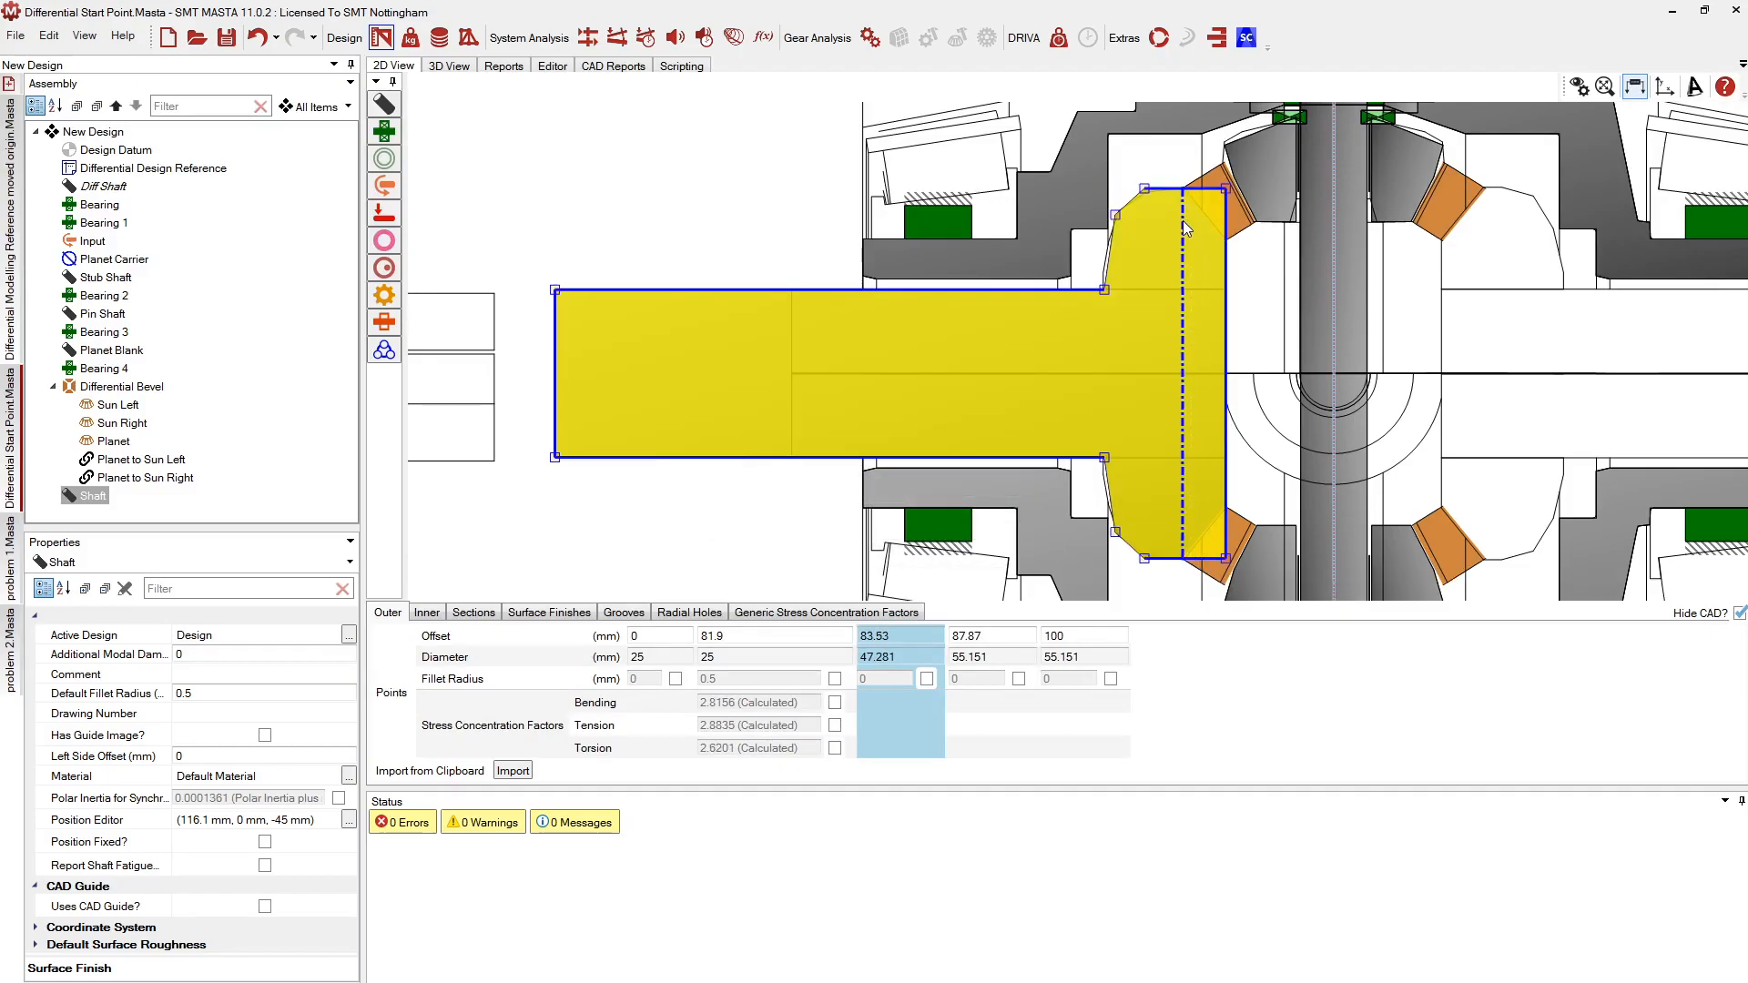
{"action": "double_click", "coordinate": [1215, 202]}
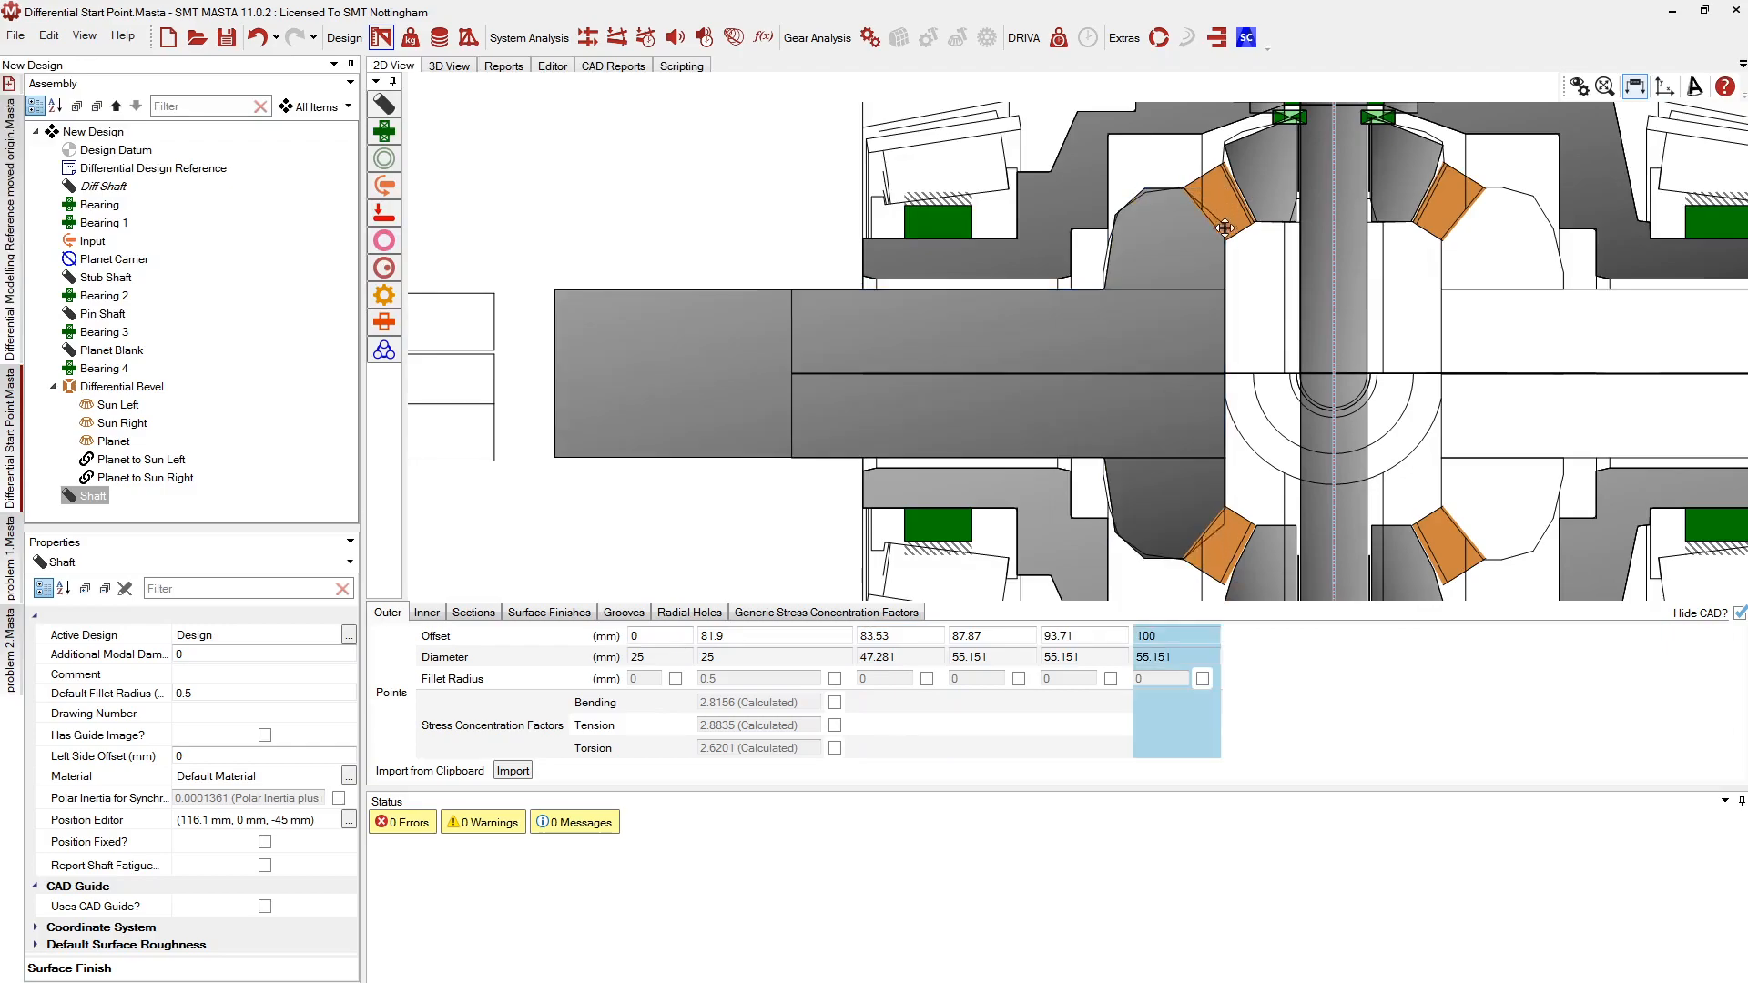
{"action": "left_click_drag", "start_coordinate": [1225, 244], "coordinate": [1225, 239]}
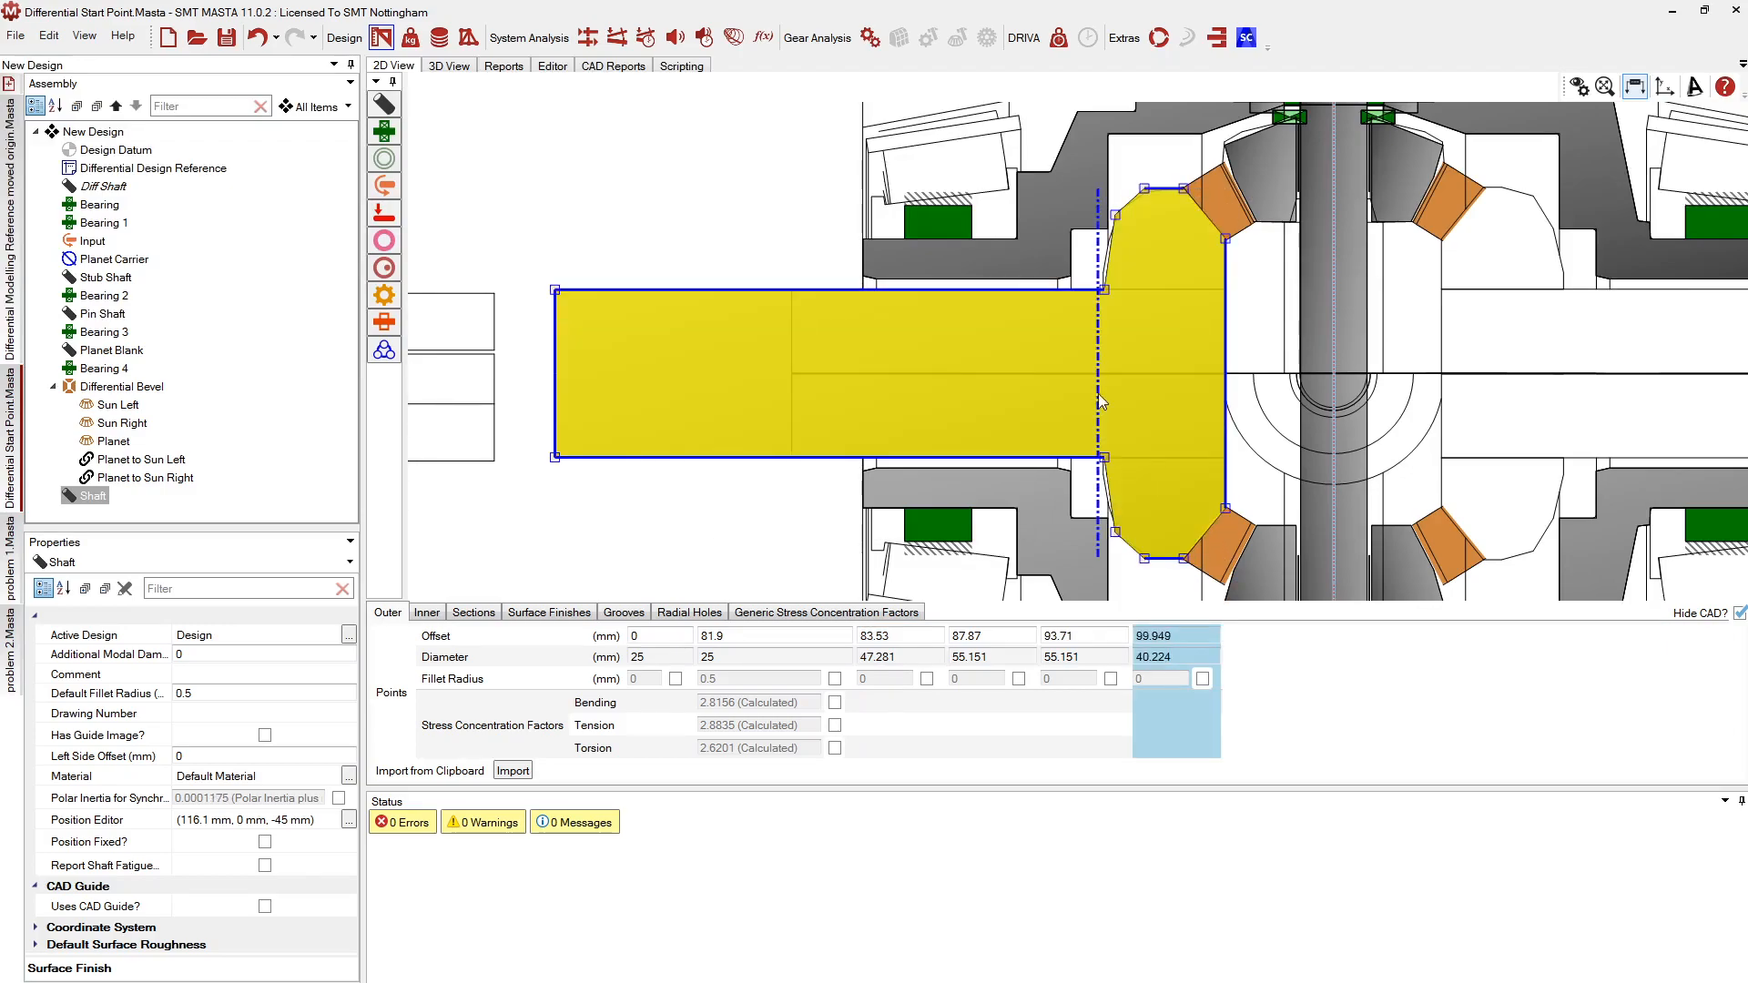
{"action": "scroll", "coordinate": [697, 353], "scroll_direction": "down", "scroll_amount": 1}
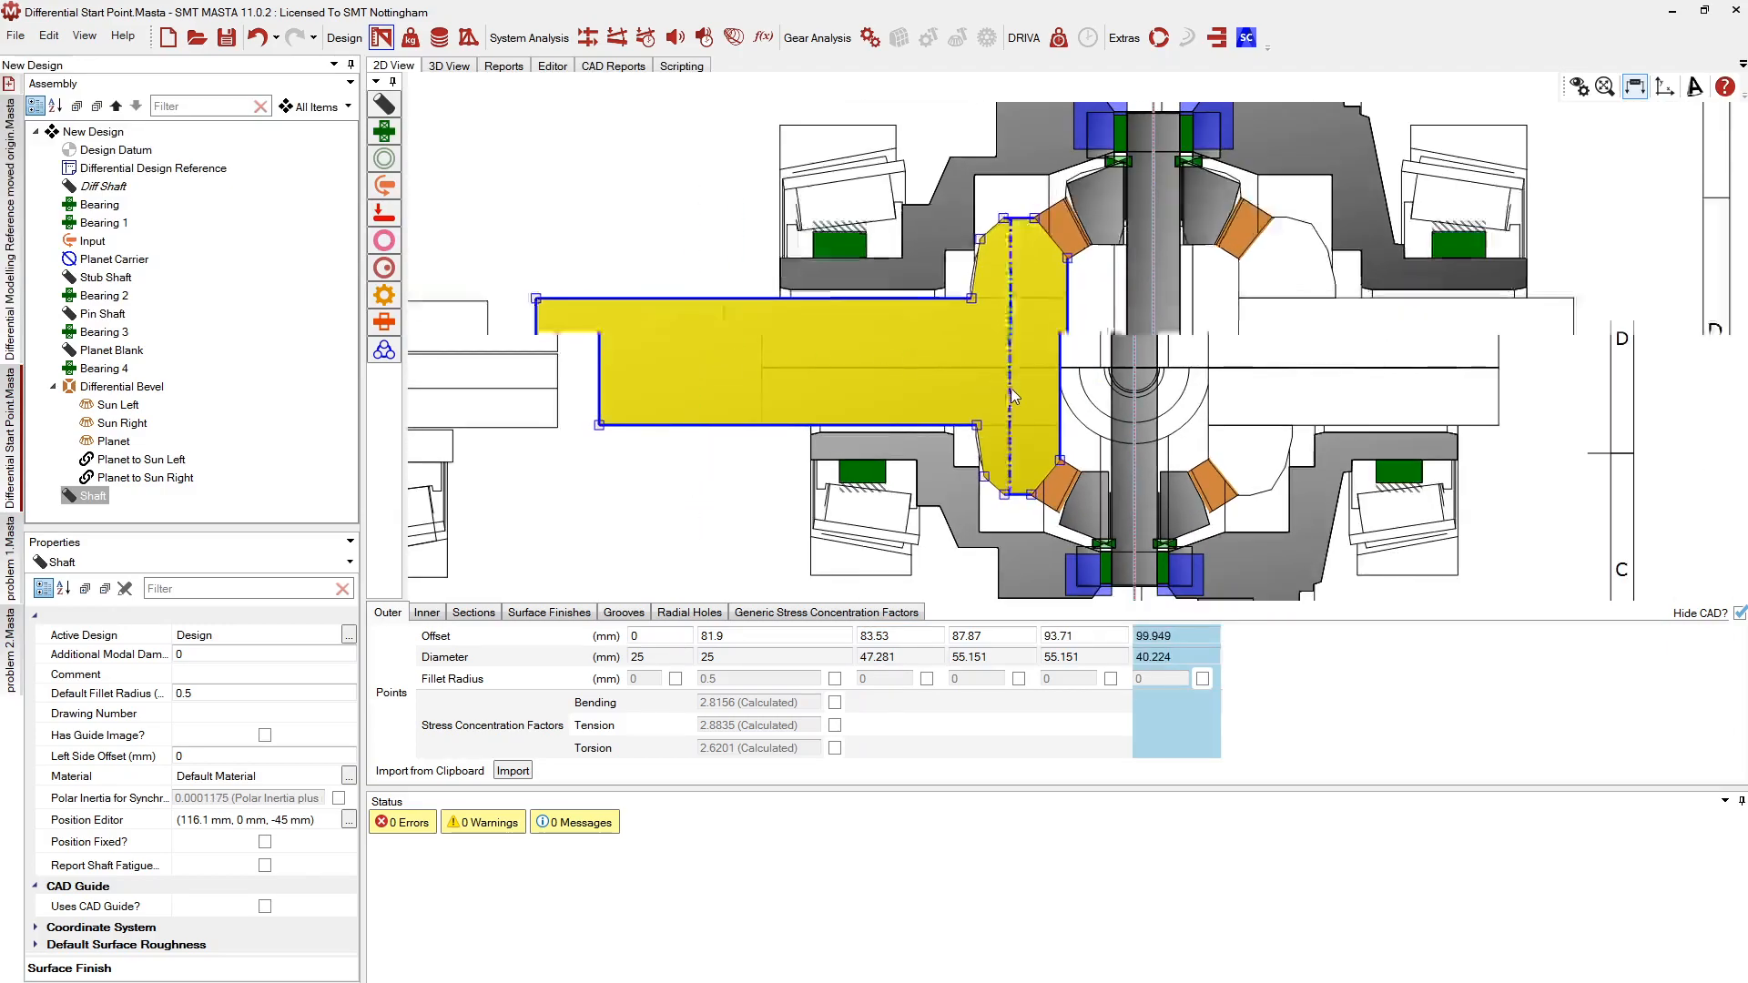
{"action": "scroll", "coordinate": [756, 348], "scroll_direction": "down", "scroll_amount": 1}
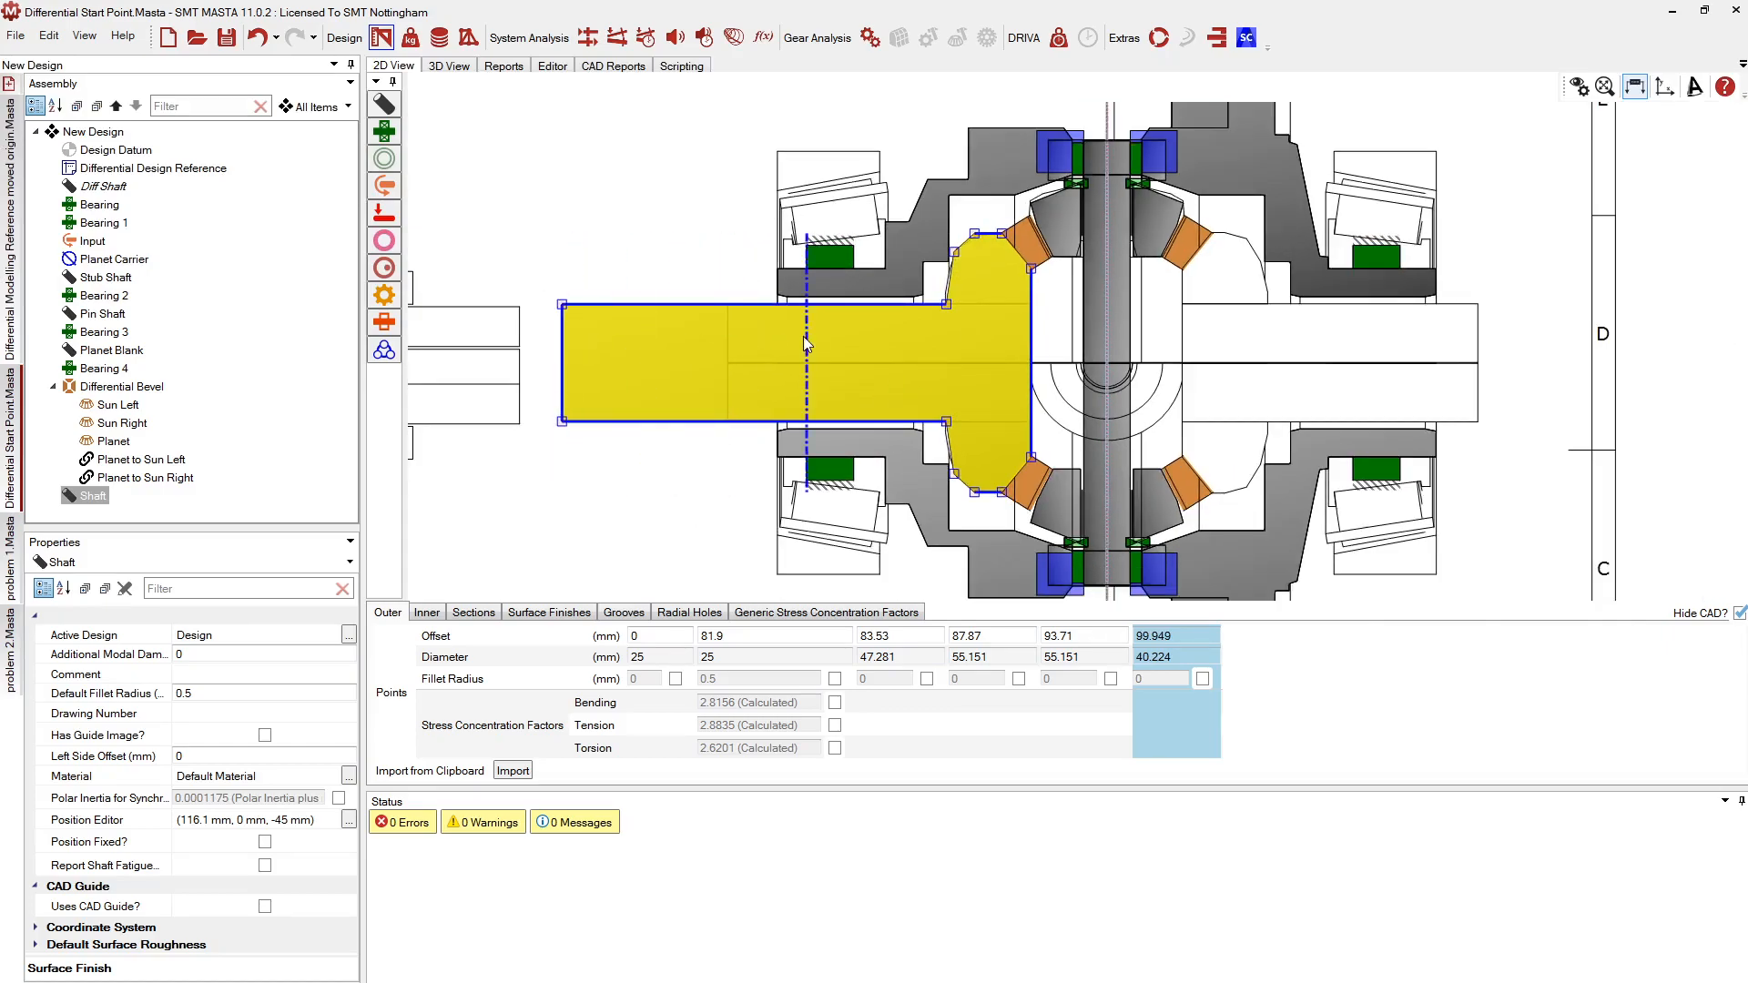
{"action": "left_click", "coordinate": [87, 501]}
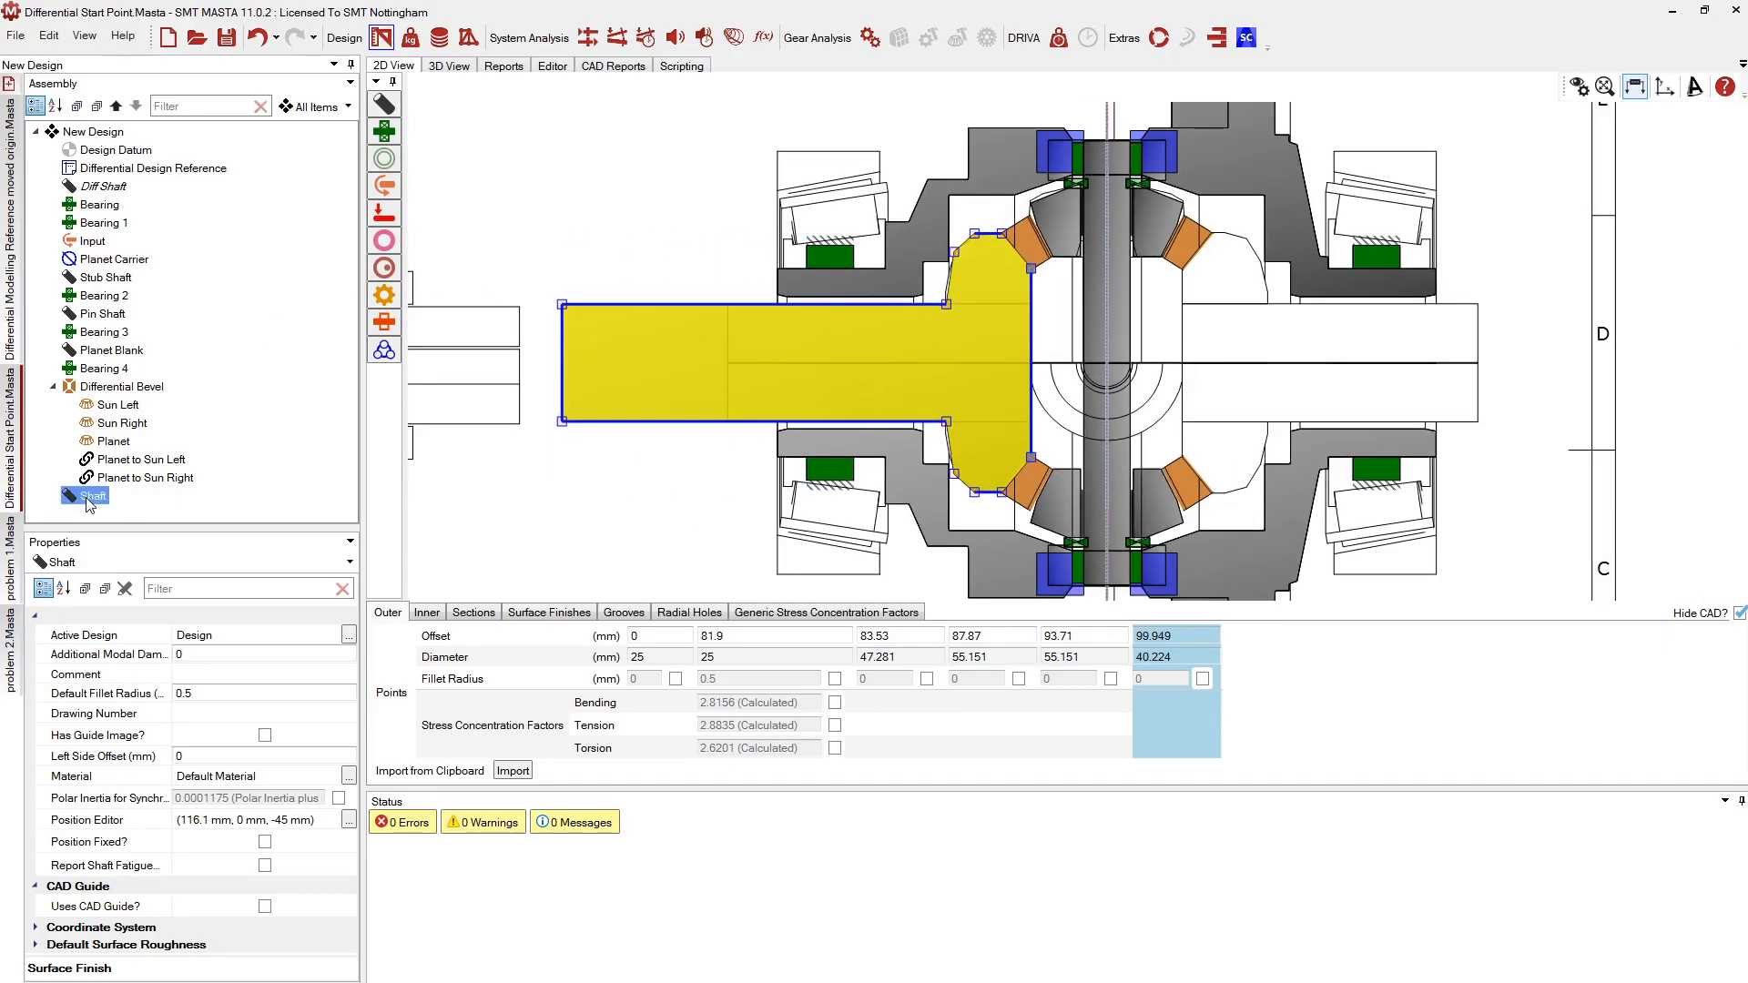
Rename the shaft Left HS and duplicate it
{"action": "left_click", "coordinate": [91, 496]}
{"action": "type", "text": "Left HS"}
{"action": "key", "text": "Return"}
{"action": "right_click", "coordinate": [86, 495]}
{"action": "left_click", "coordinate": [118, 613]}
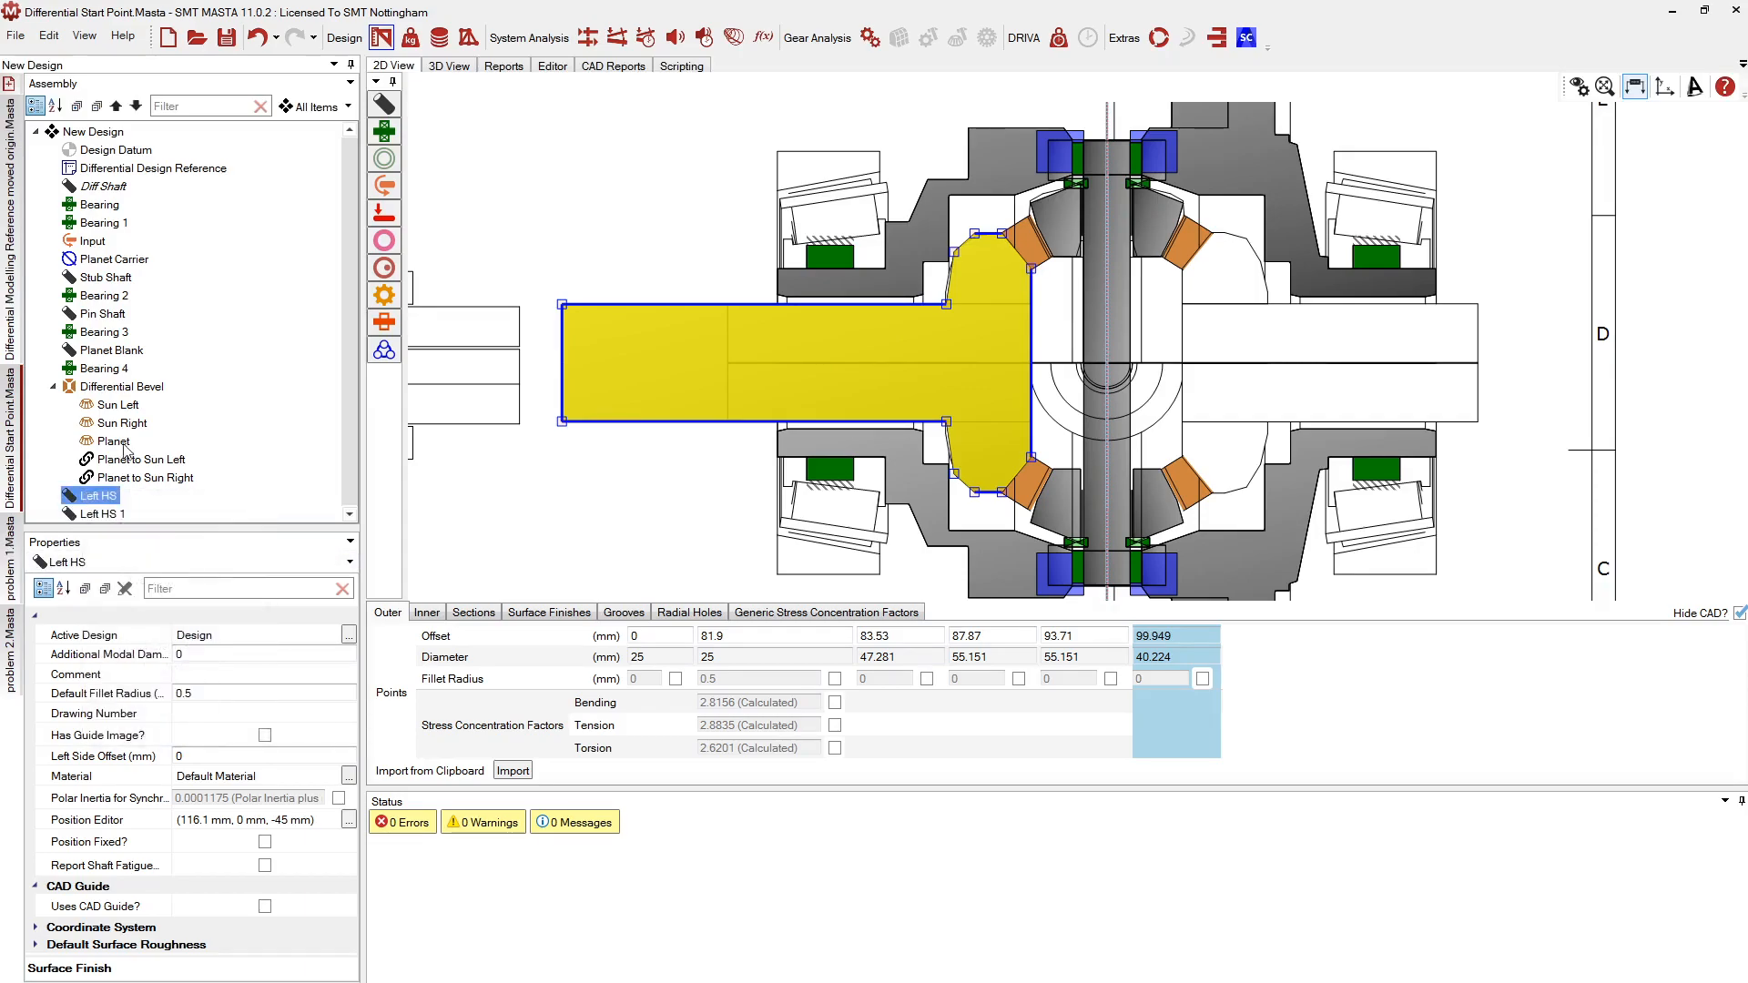
Rename the duplicate Left HS 1 to Right HS
{"action": "left_click", "coordinate": [91, 515]}
{"action": "left_click", "coordinate": [92, 514]}
{"action": "type", "text": "Right HS"}
{"action": "key", "text": "Return"}
{"action": "scroll", "coordinate": [1111, 293], "scroll_direction": "down", "scroll_amount": 3}
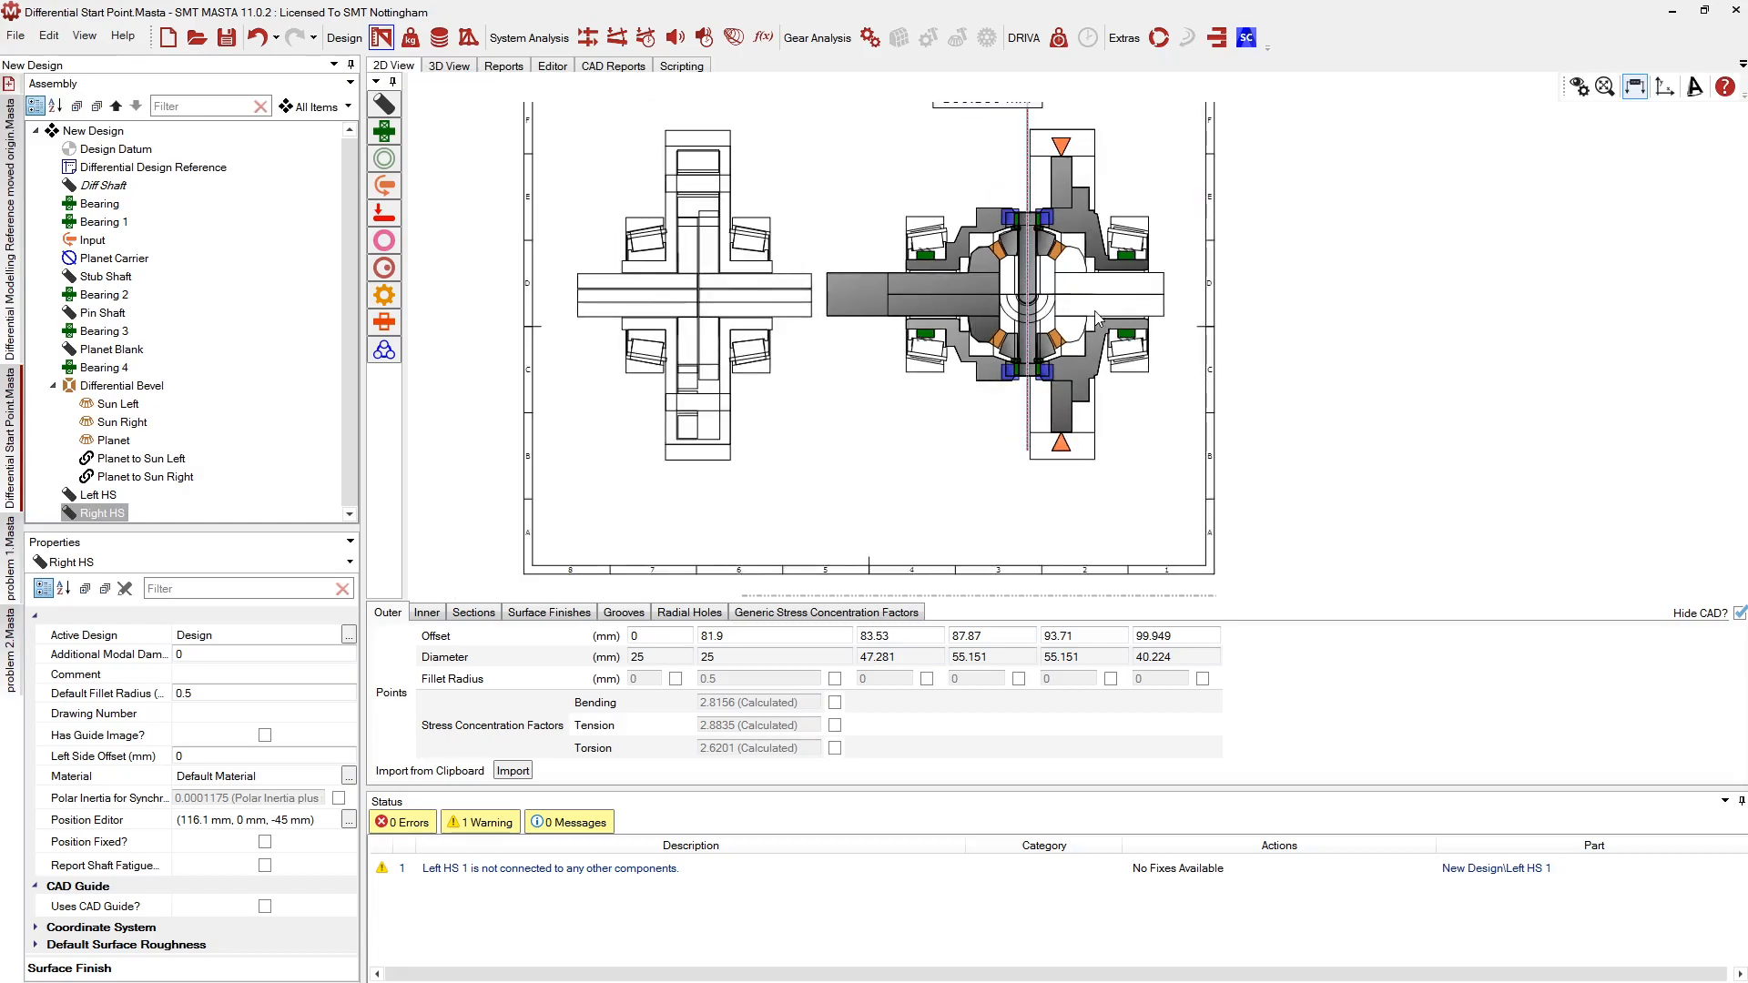
{"action": "scroll", "coordinate": [1097, 323], "scroll_direction": "up", "scroll_amount": 3}
Mirror Right HS and attach it to the Sun Right gear
{"action": "right_click", "coordinate": [109, 515]}
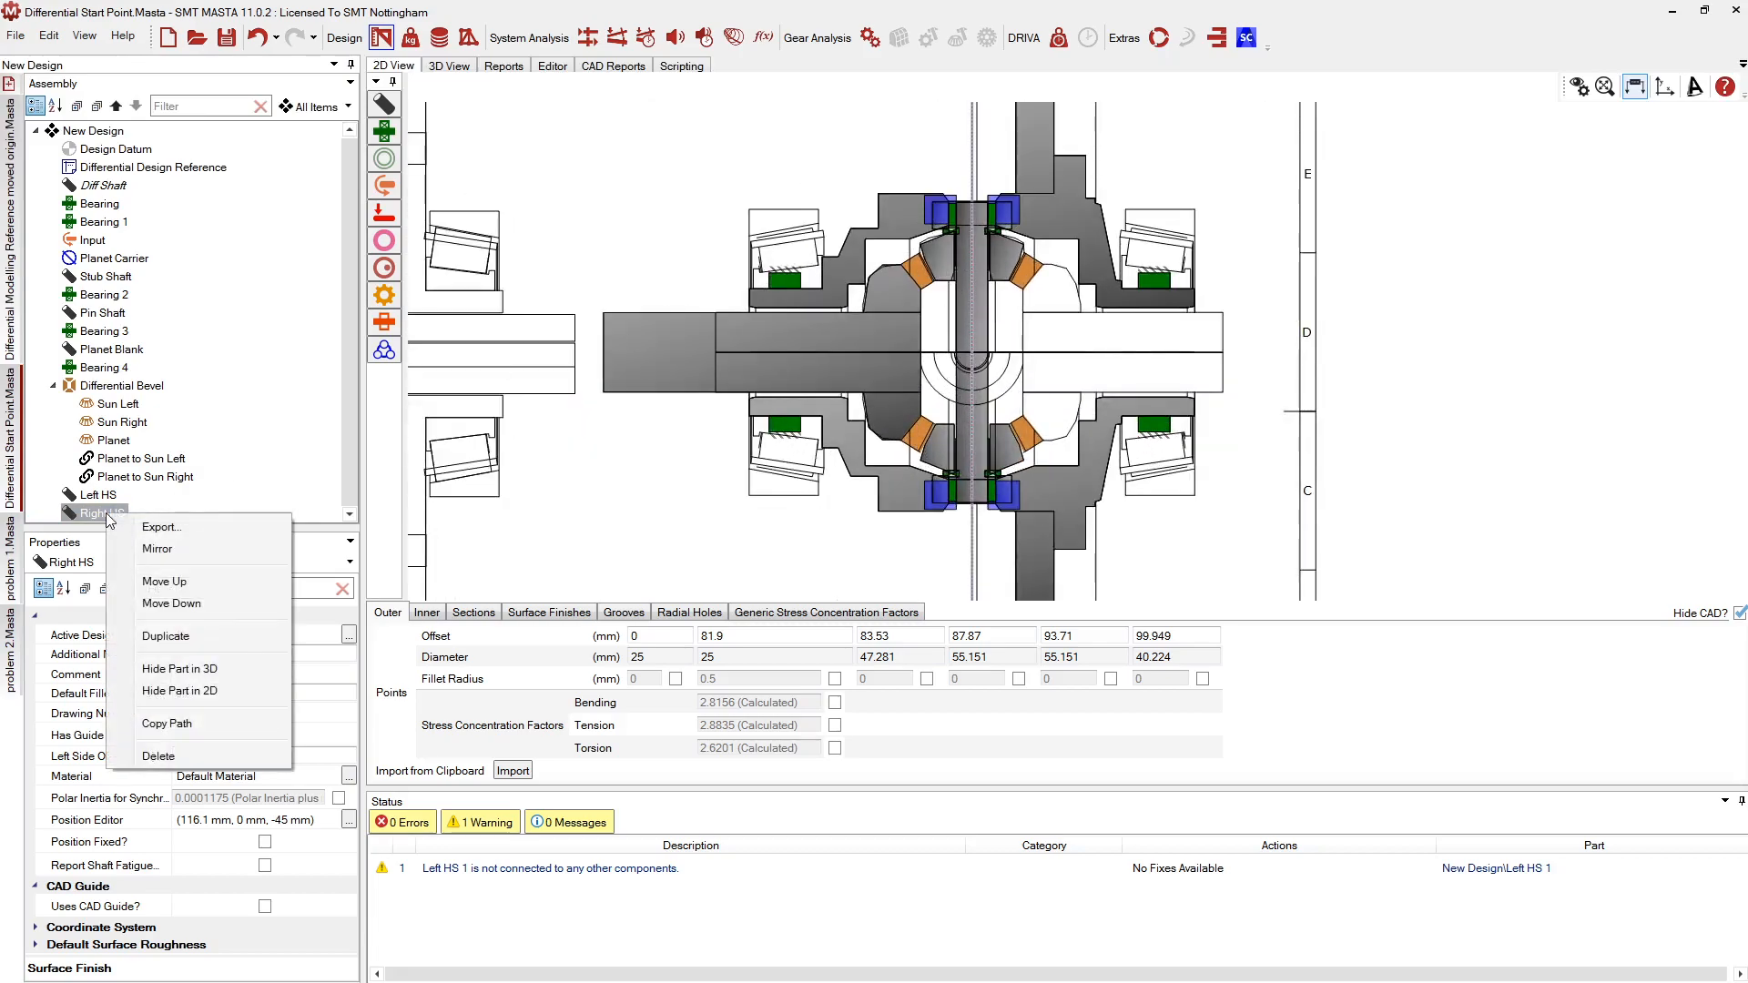
{"action": "left_click", "coordinate": [156, 549]}
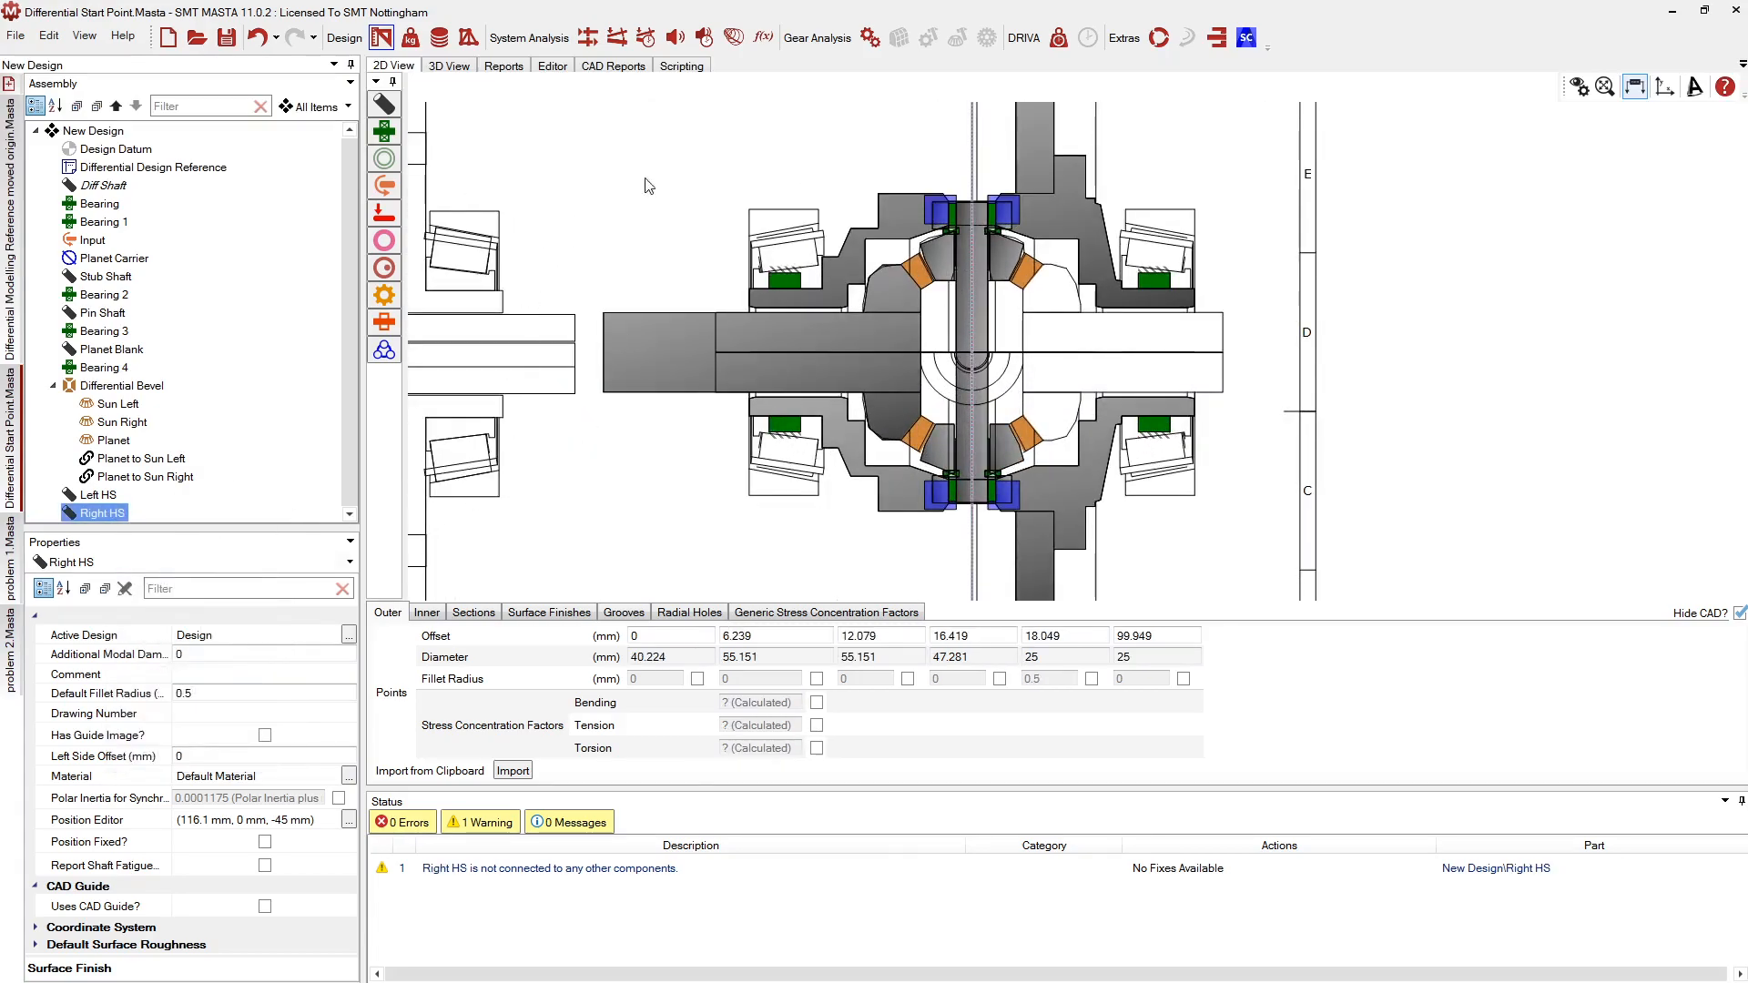
{"action": "left_click_drag", "start_coordinate": [95, 512], "coordinate": [126, 428]}
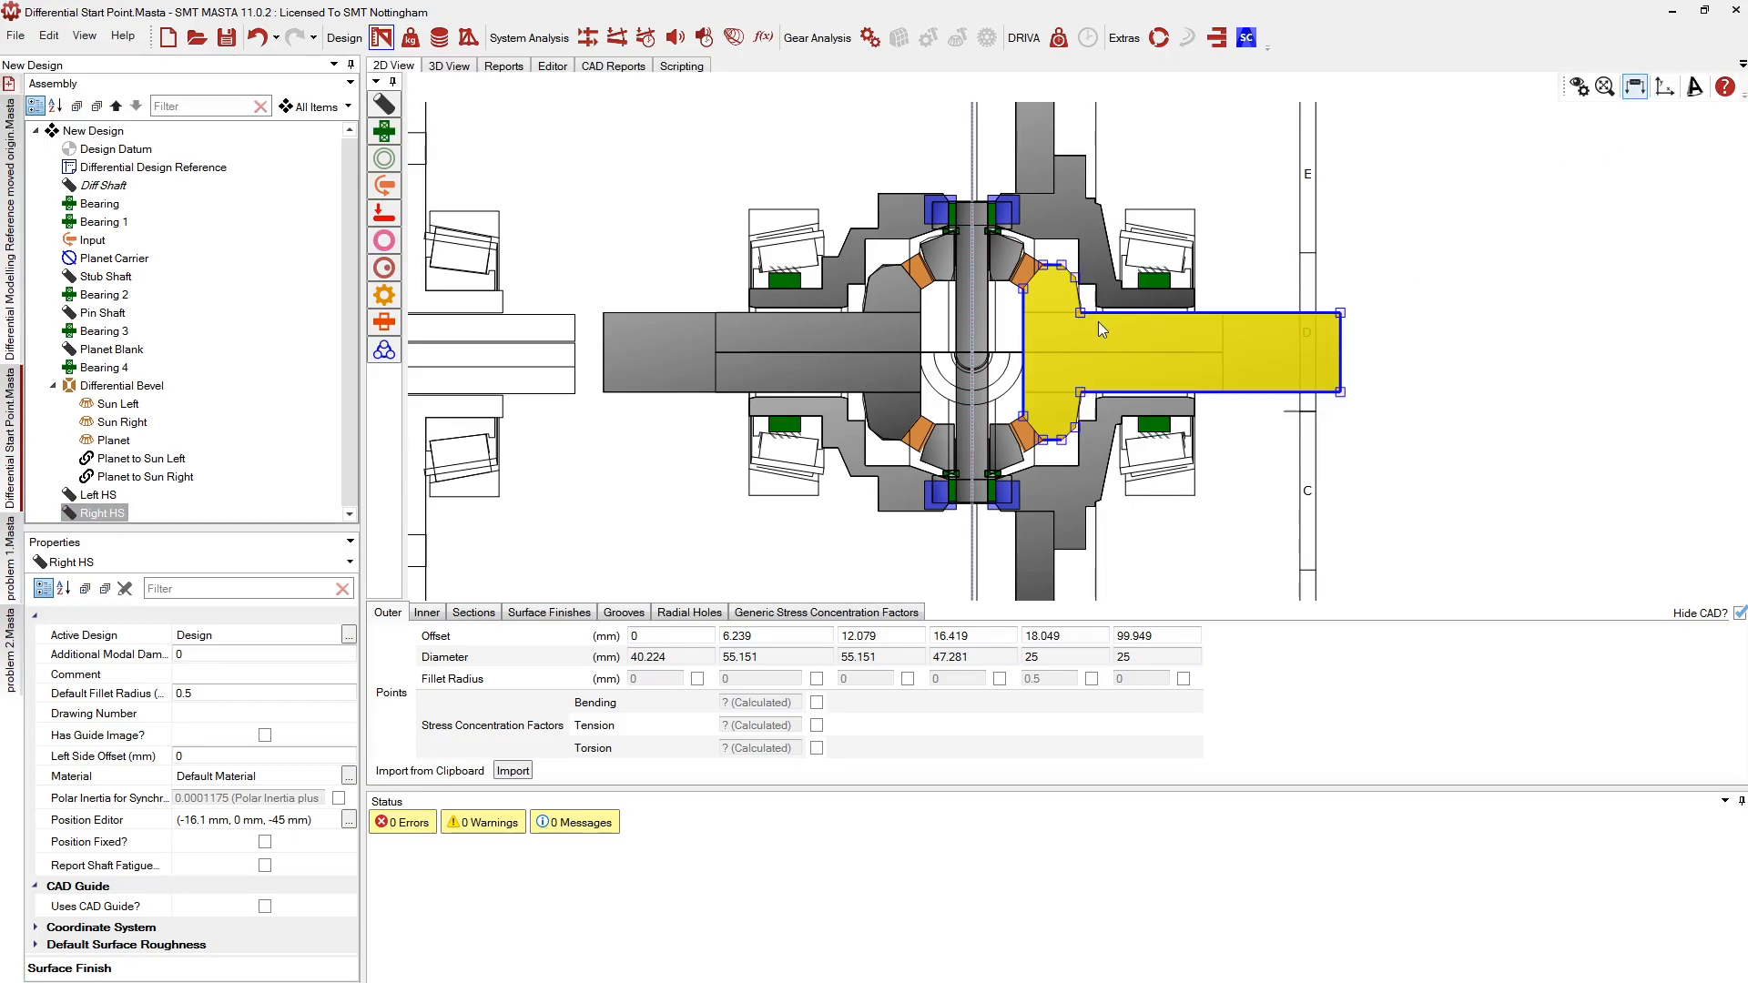
{"action": "scroll", "coordinate": [1113, 300], "scroll_direction": "up", "scroll_amount": 3}
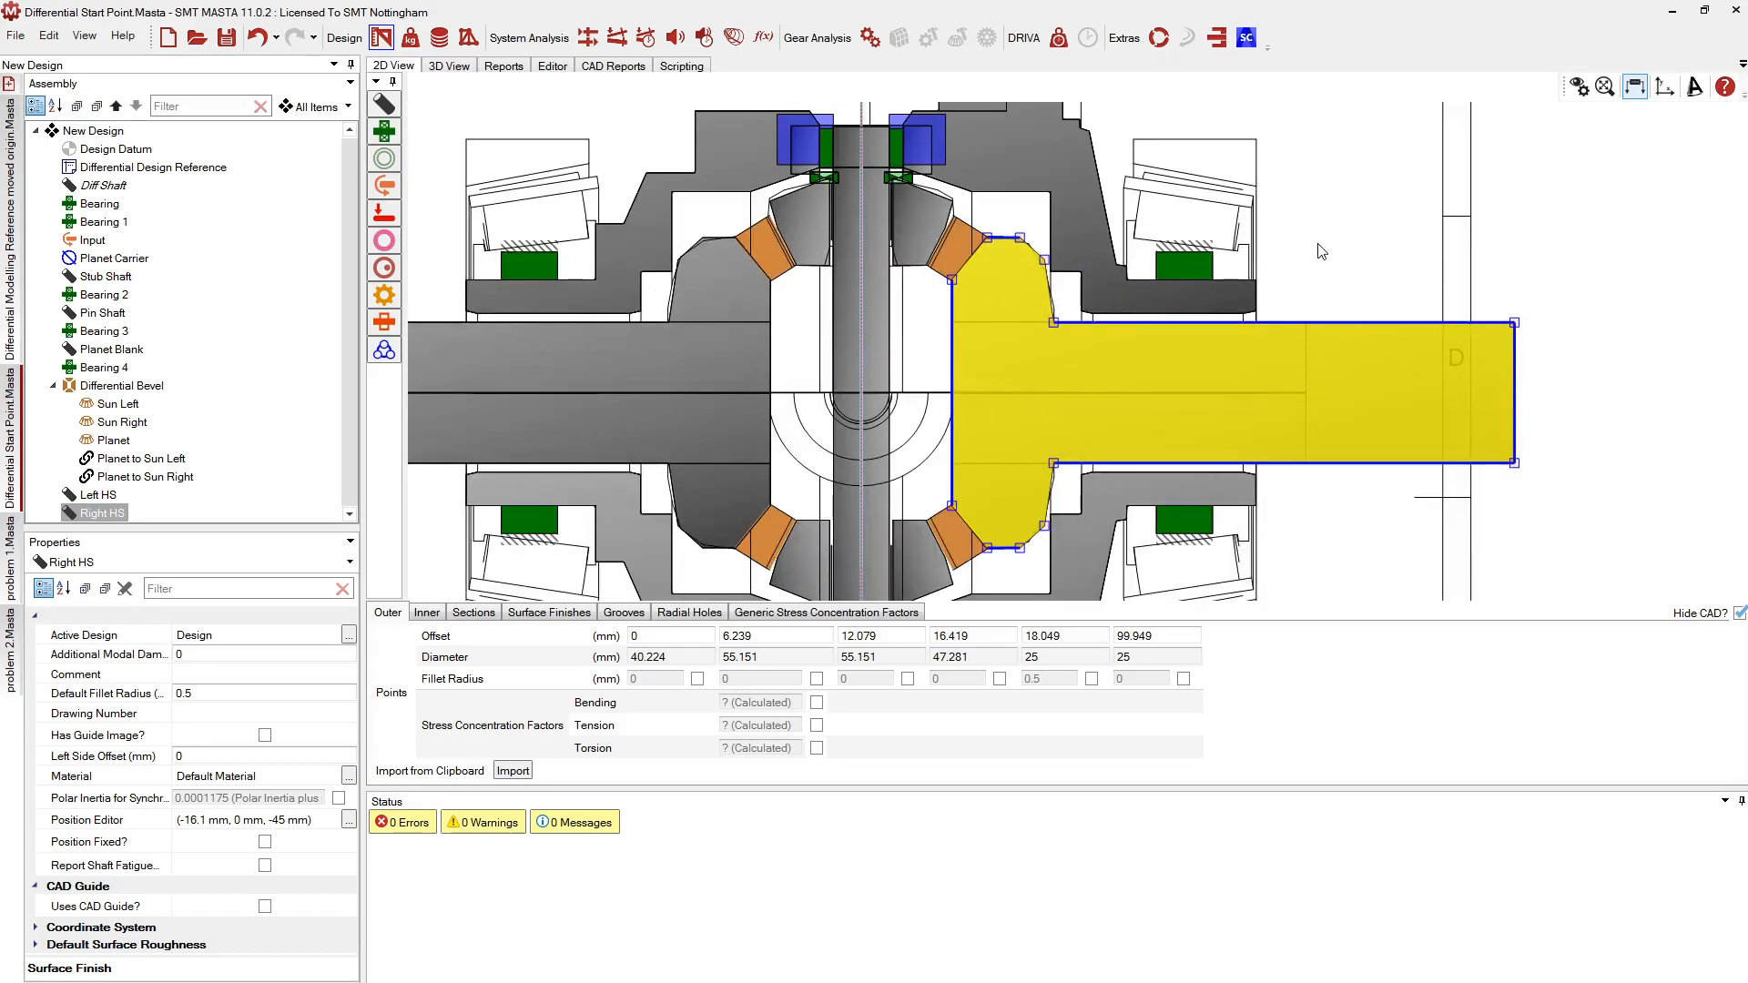
{"action": "scroll", "coordinate": [1325, 248], "scroll_direction": "down", "scroll_amount": 2}
{"action": "mouse_move", "coordinate": [633, 547]}
{"action": "middle_mouse_down"}
{"action": "mouse_move", "coordinate": [609, 504]}
{"action": "mouse_move", "coordinate": [618, 566]}
{"action": "middle_mouse_up"}
{"action": "scroll", "coordinate": [585, 493], "scroll_direction": "up", "scroll_amount": 1}
{"action": "middle_click_drag", "start_coordinate": [600, 493], "coordinate": [557, 493]}
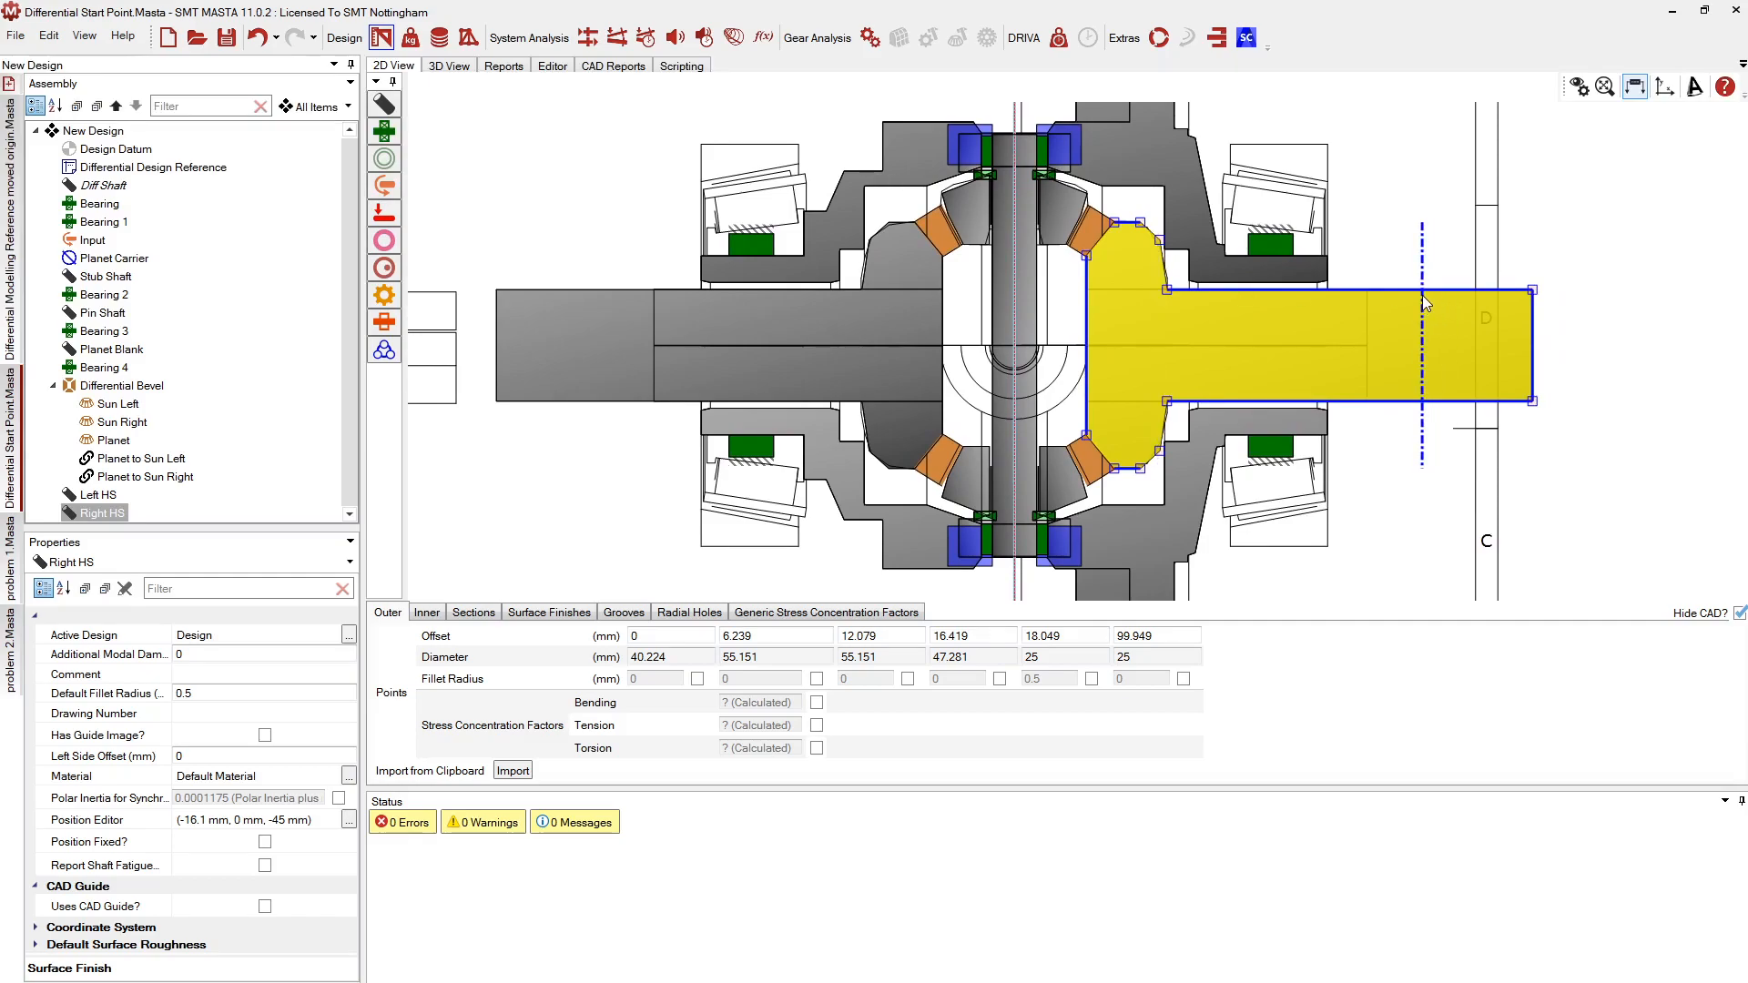
{"action": "scroll", "coordinate": [1426, 304], "scroll_direction": "up", "scroll_amount": 1}
{"action": "scroll", "coordinate": [634, 305], "scroll_direction": "up", "scroll_amount": 1}
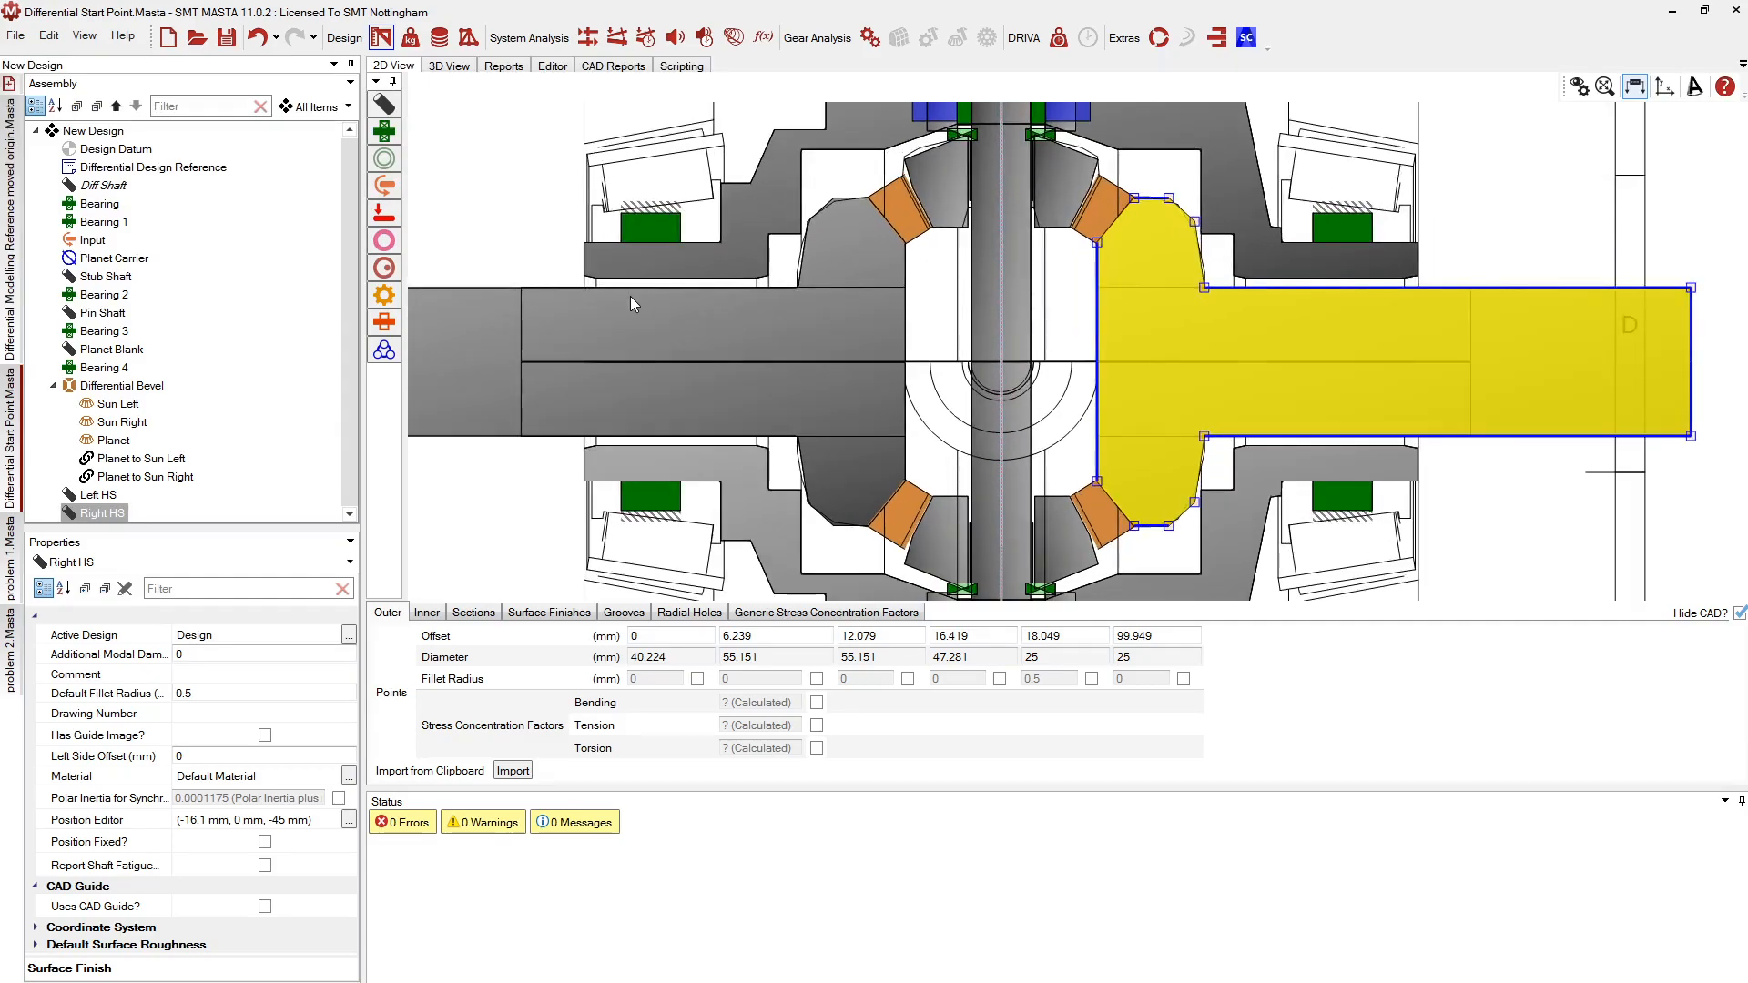
{"action": "scroll", "coordinate": [1345, 301], "scroll_direction": "up", "scroll_amount": 3}
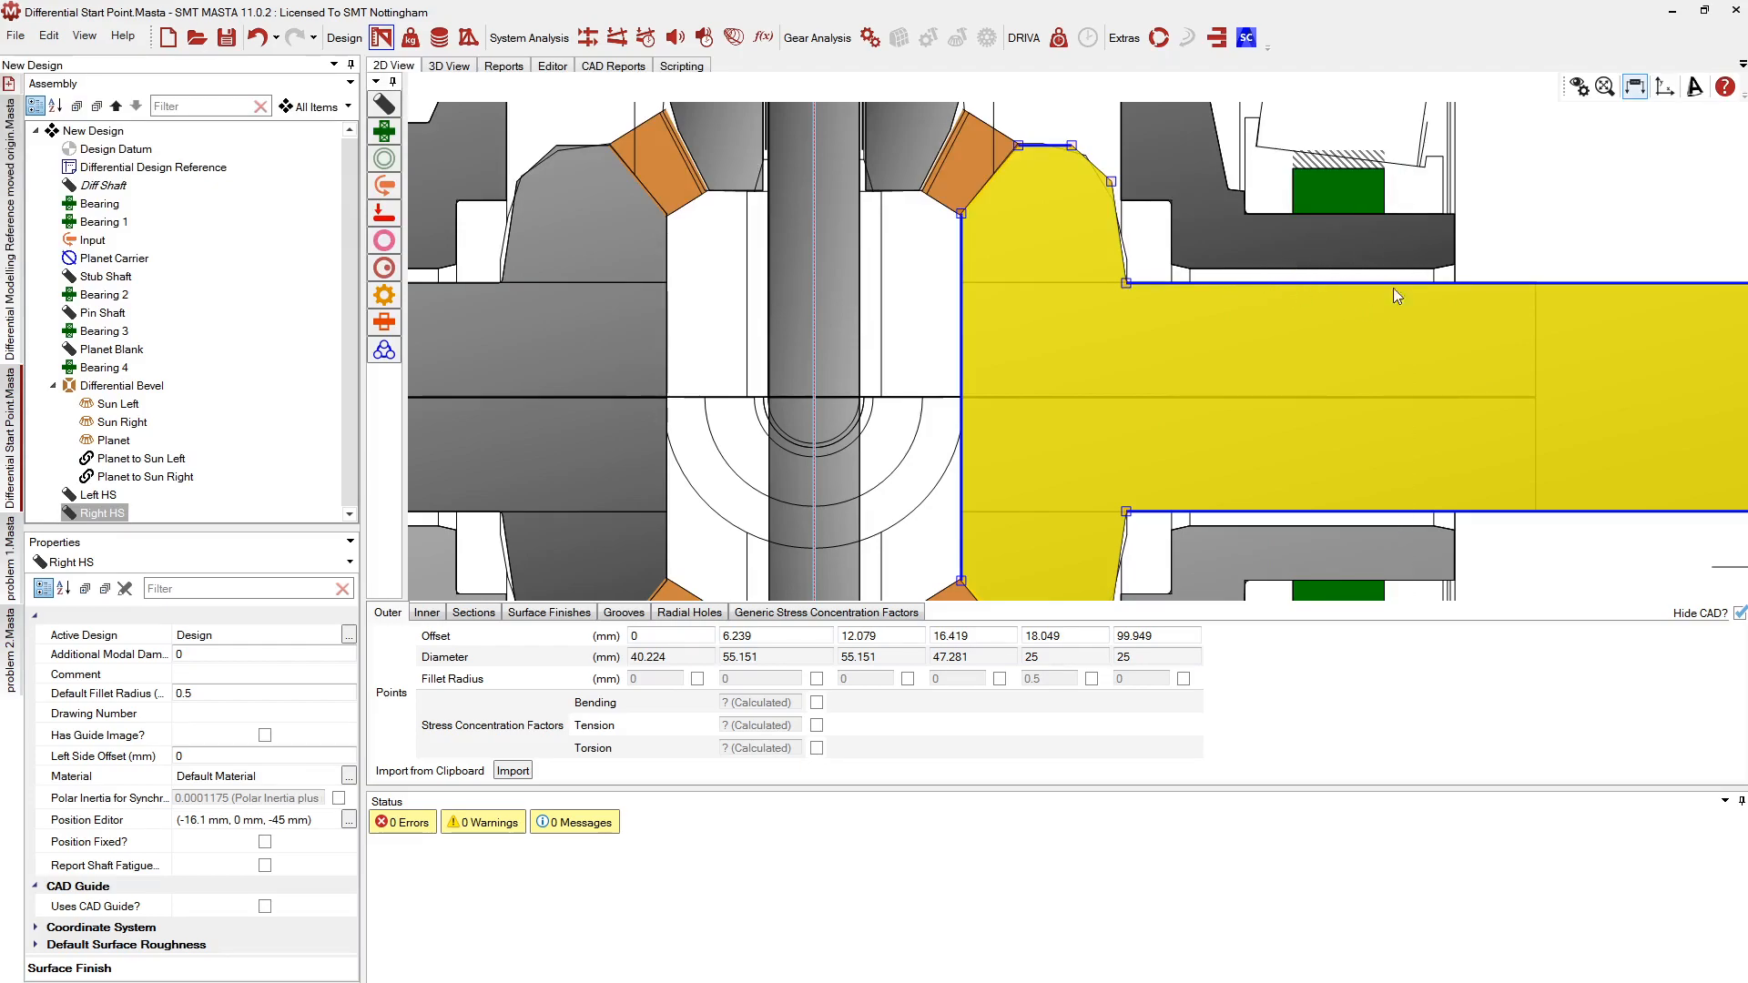
{"action": "scroll", "coordinate": [1313, 318], "scroll_direction": "down", "scroll_amount": 2}
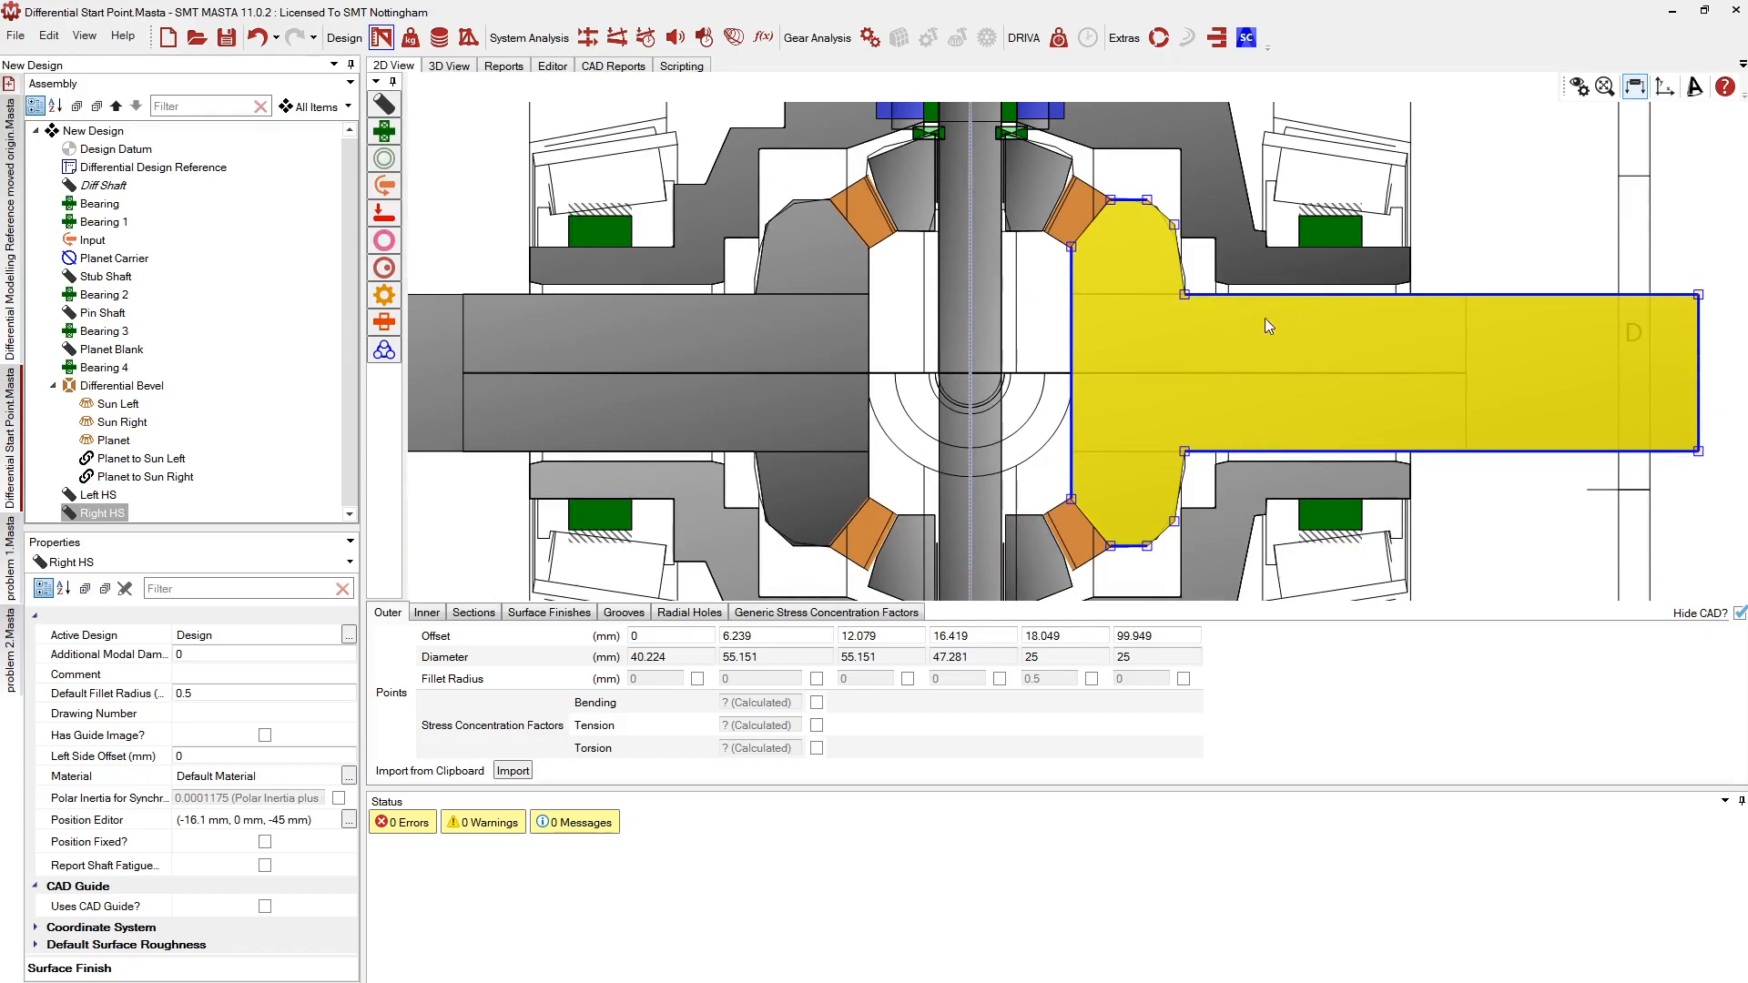
{"action": "scroll", "coordinate": [1329, 264], "scroll_direction": "up", "scroll_amount": 3}
Add Bearing 5 on Right HS and link it to the Diff Shaft
{"action": "left_click", "coordinate": [385, 131]}
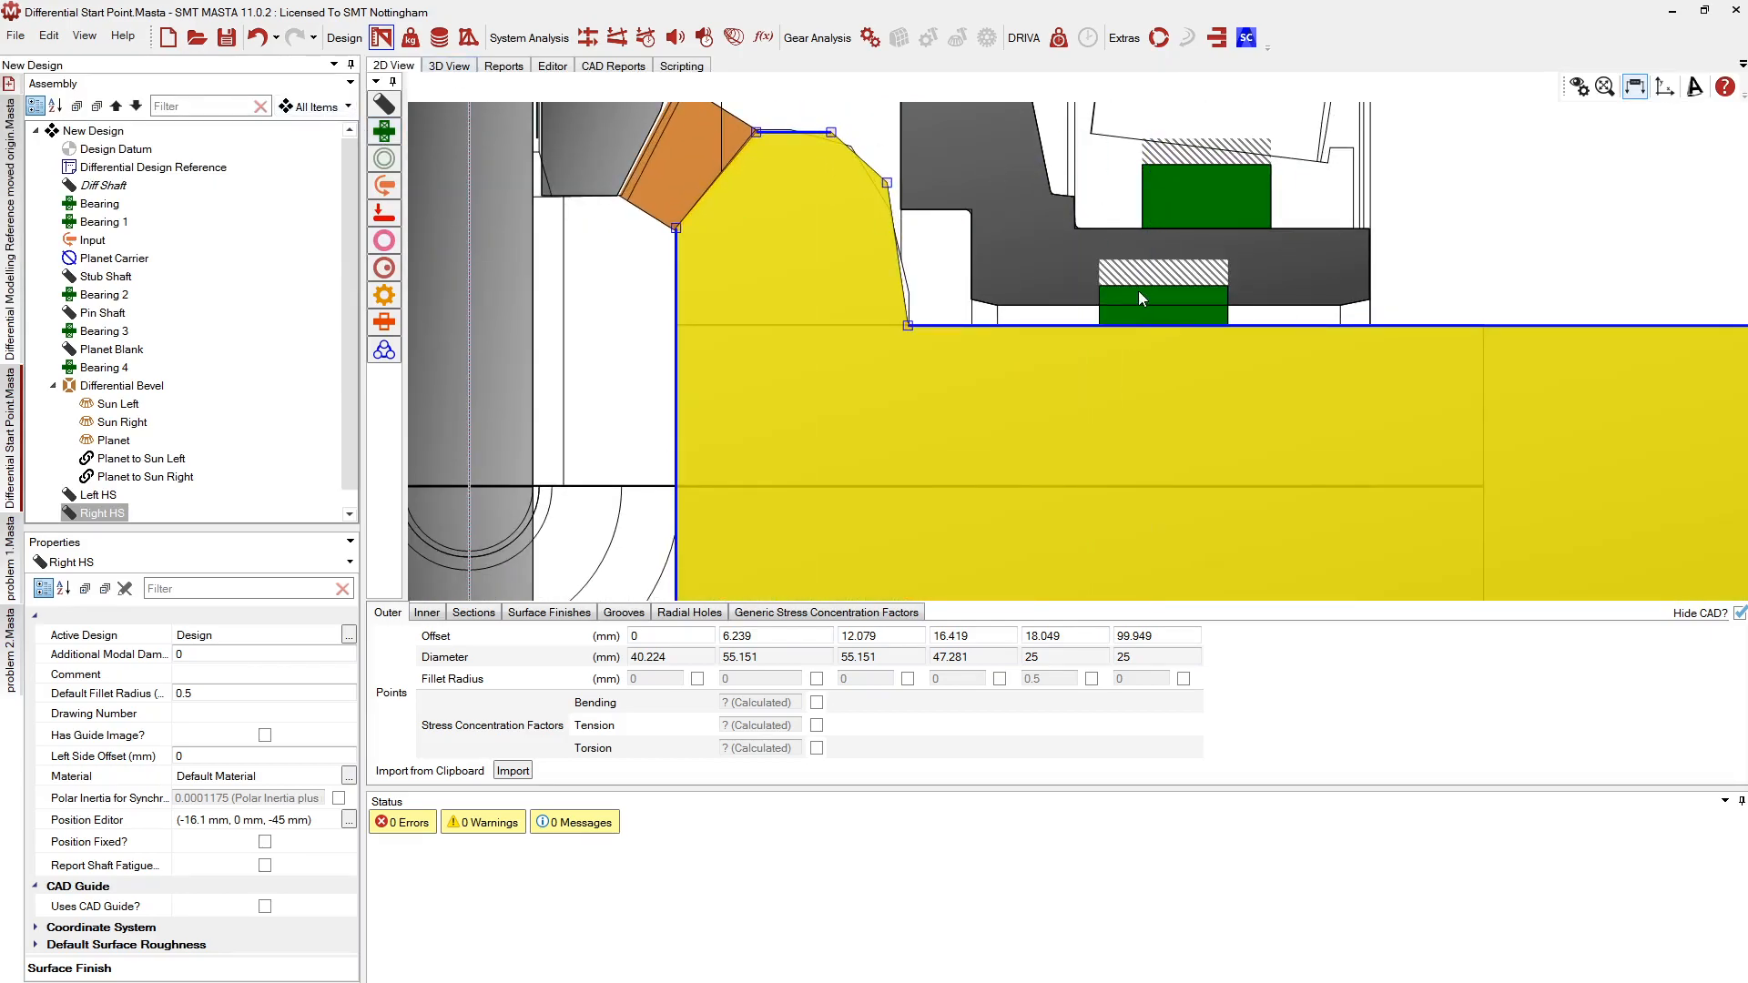
{"action": "left_click", "coordinate": [1126, 300]}
{"action": "middle_click_drag", "start_coordinate": [1123, 298], "coordinate": [1107, 274]}
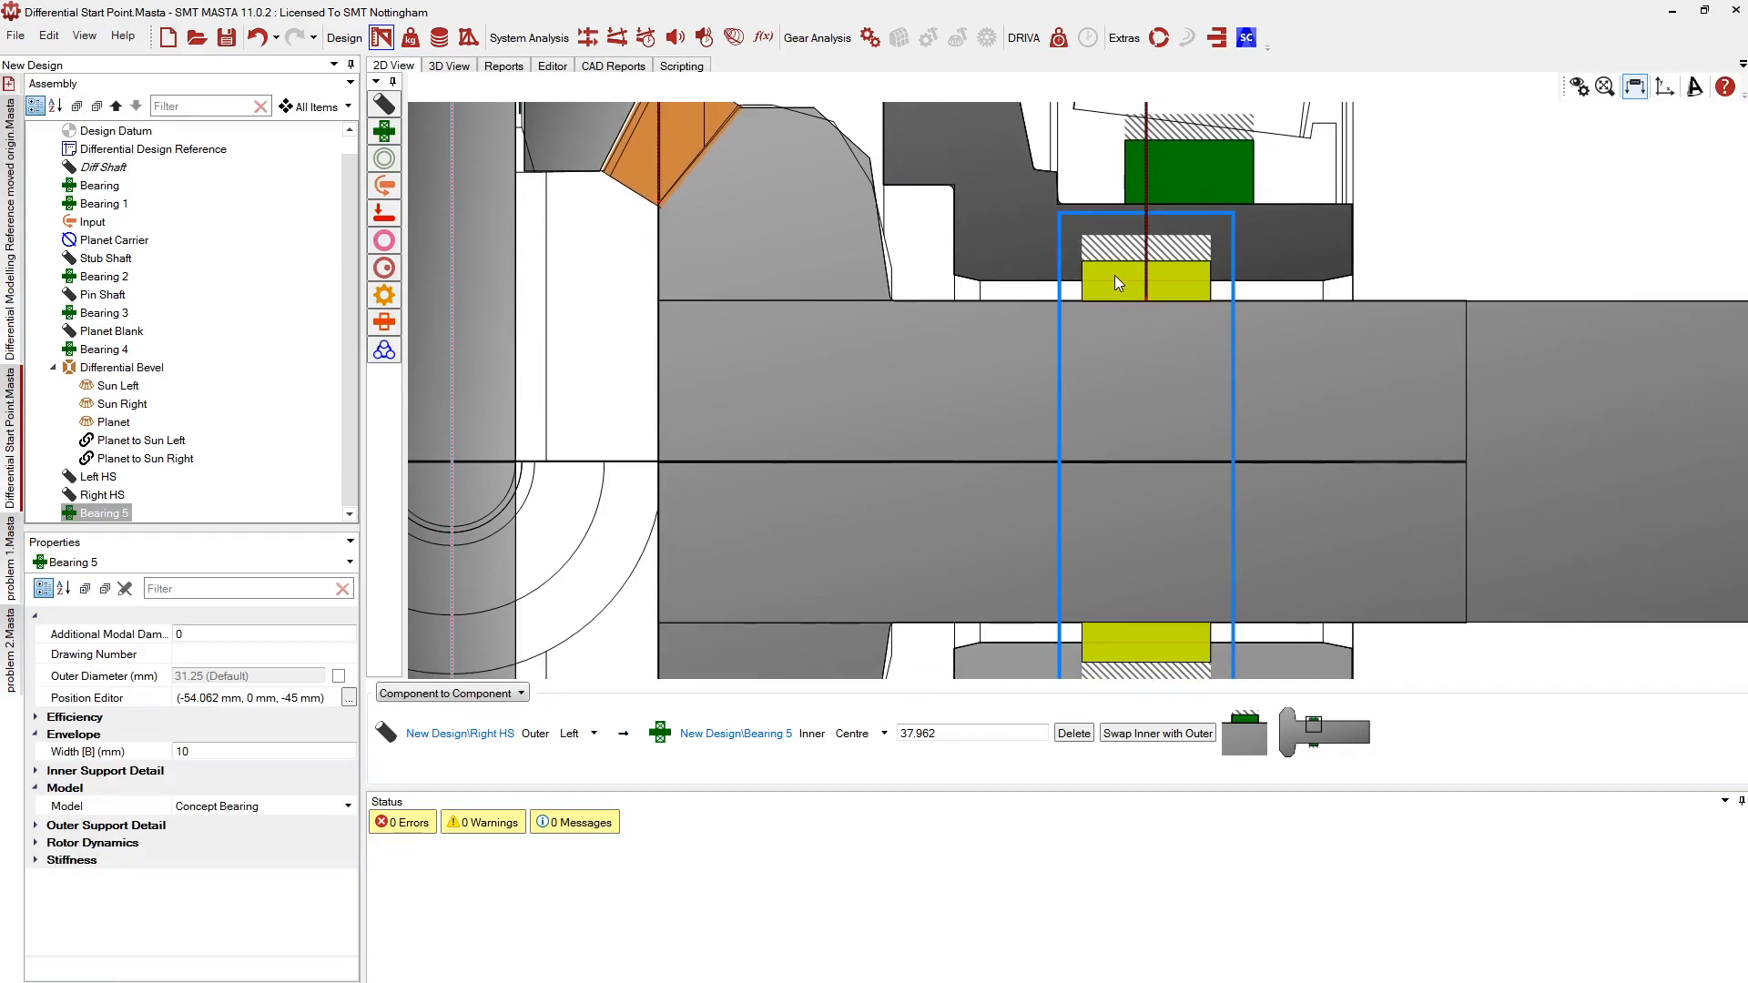
{"action": "right_click", "coordinate": [1151, 275]}
{"action": "left_click", "coordinate": [1150, 337]}
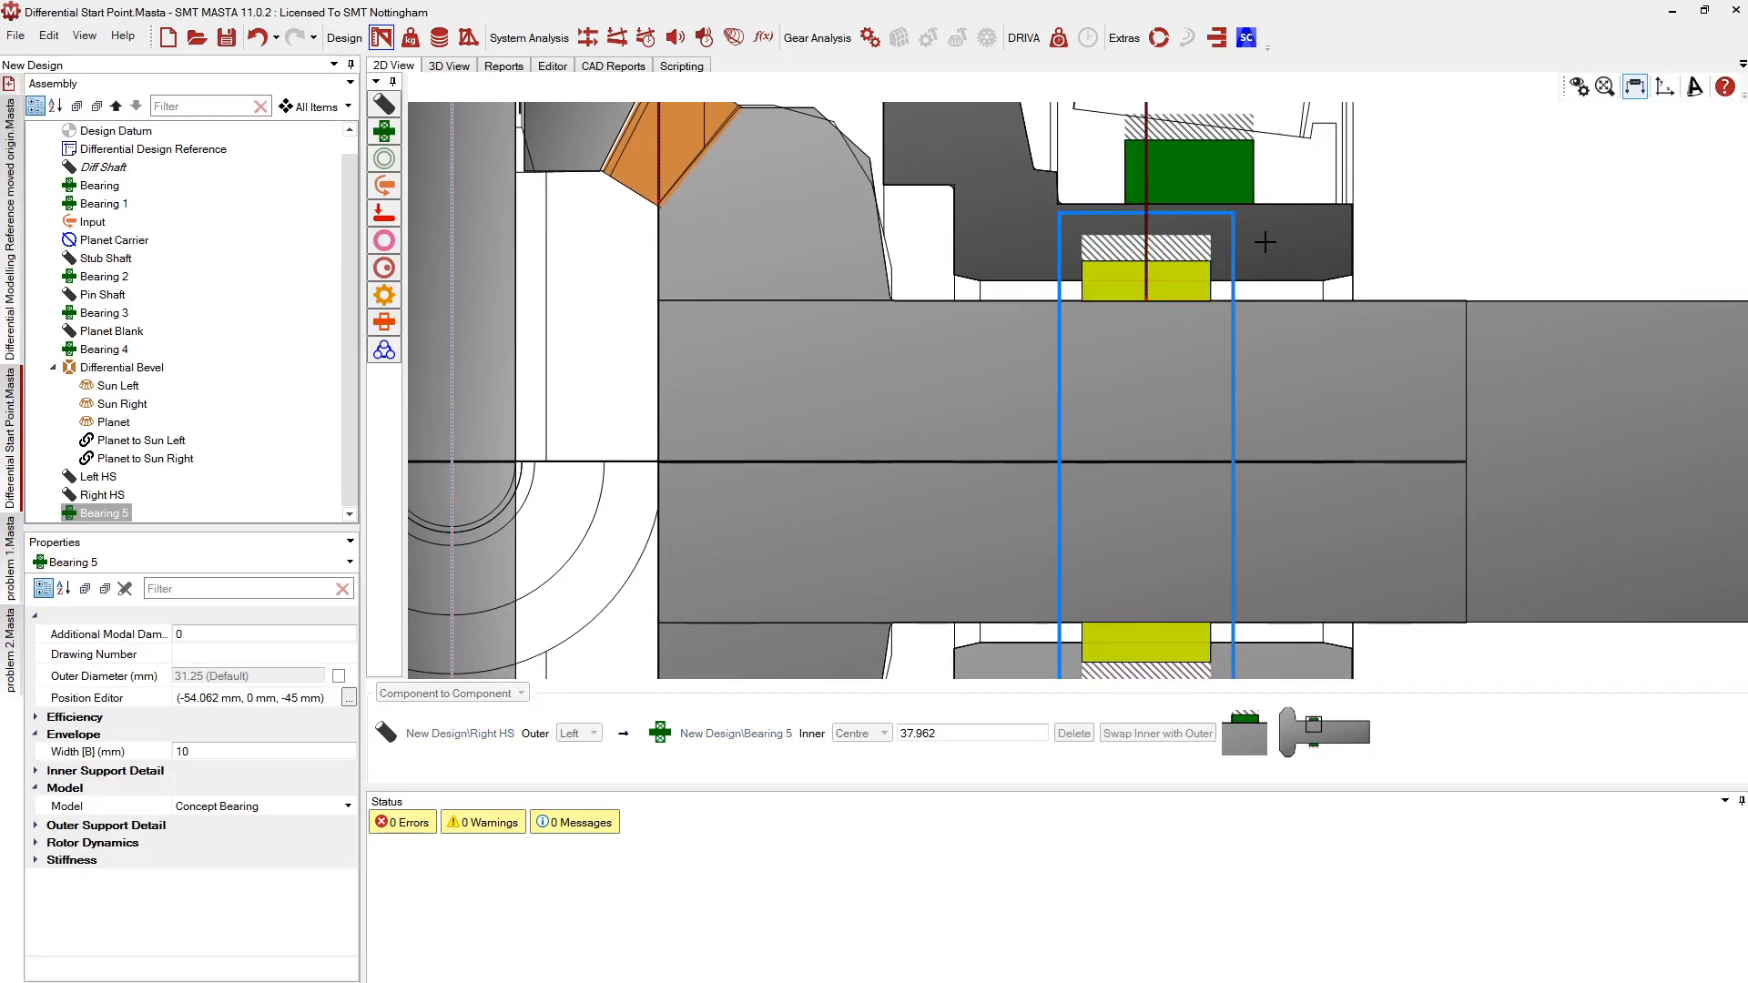
{"action": "left_click", "coordinate": [1382, 301]}
{"action": "scroll", "coordinate": [974, 282], "scroll_direction": "up", "scroll_amount": 5}
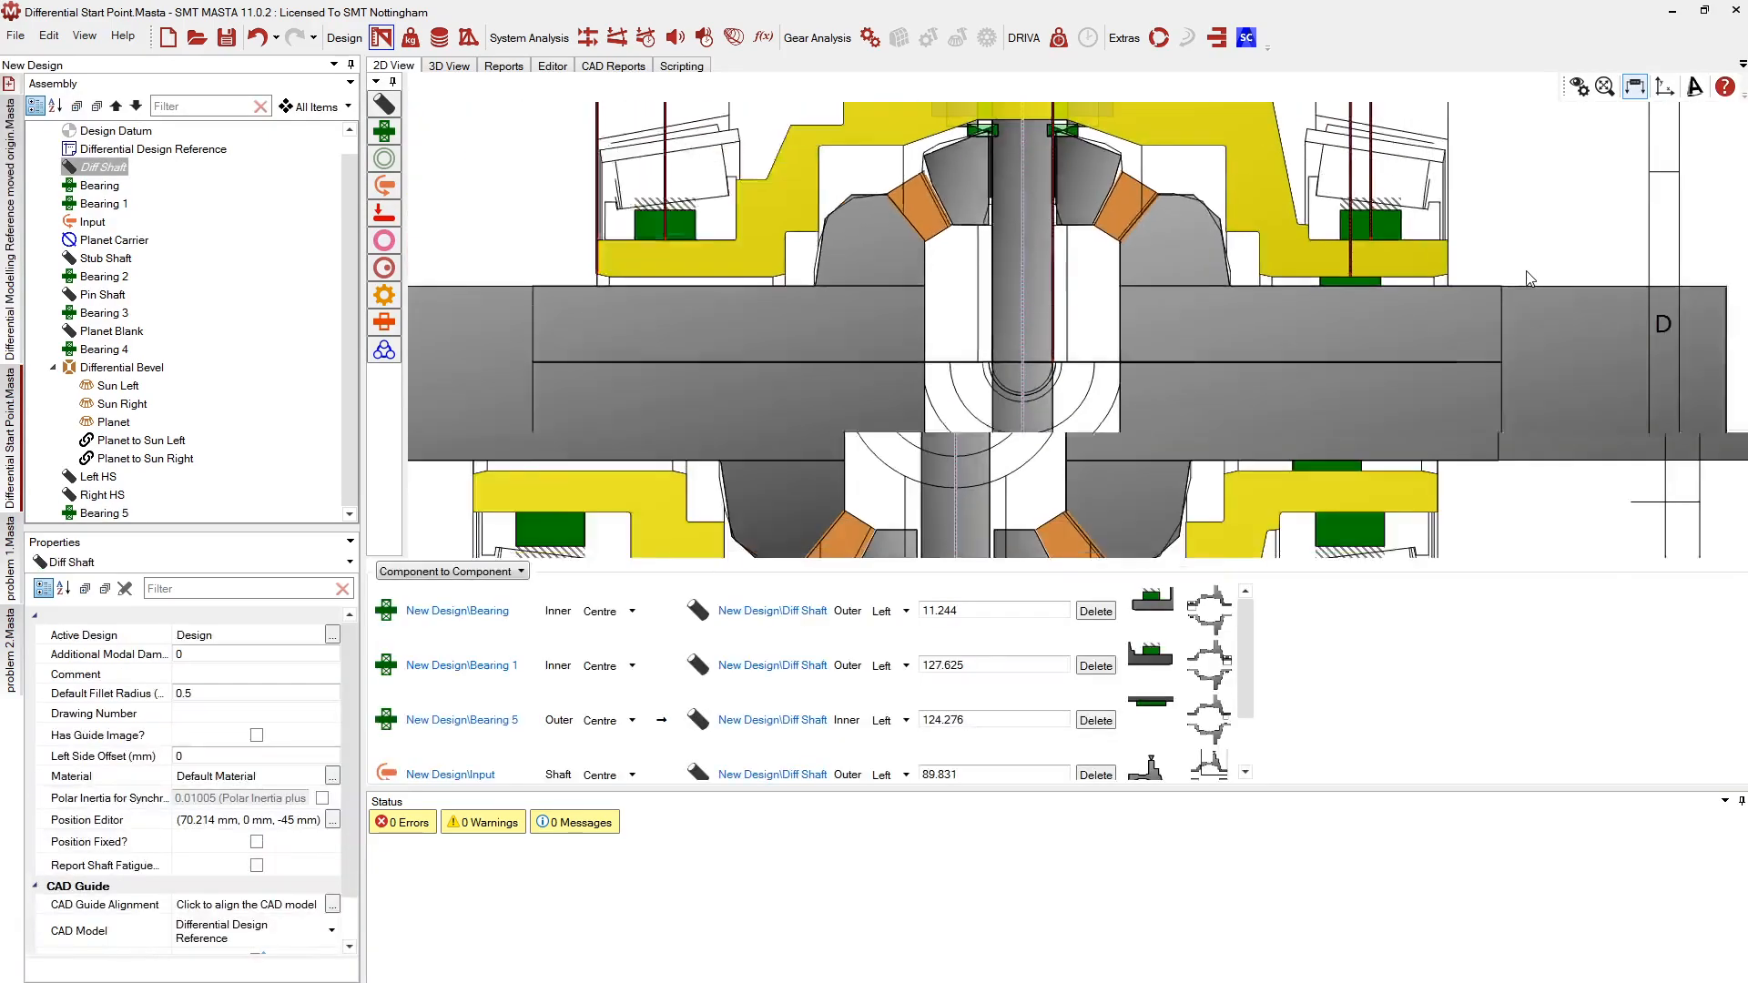
{"action": "scroll", "coordinate": [927, 277], "scroll_direction": "up", "scroll_amount": 2}
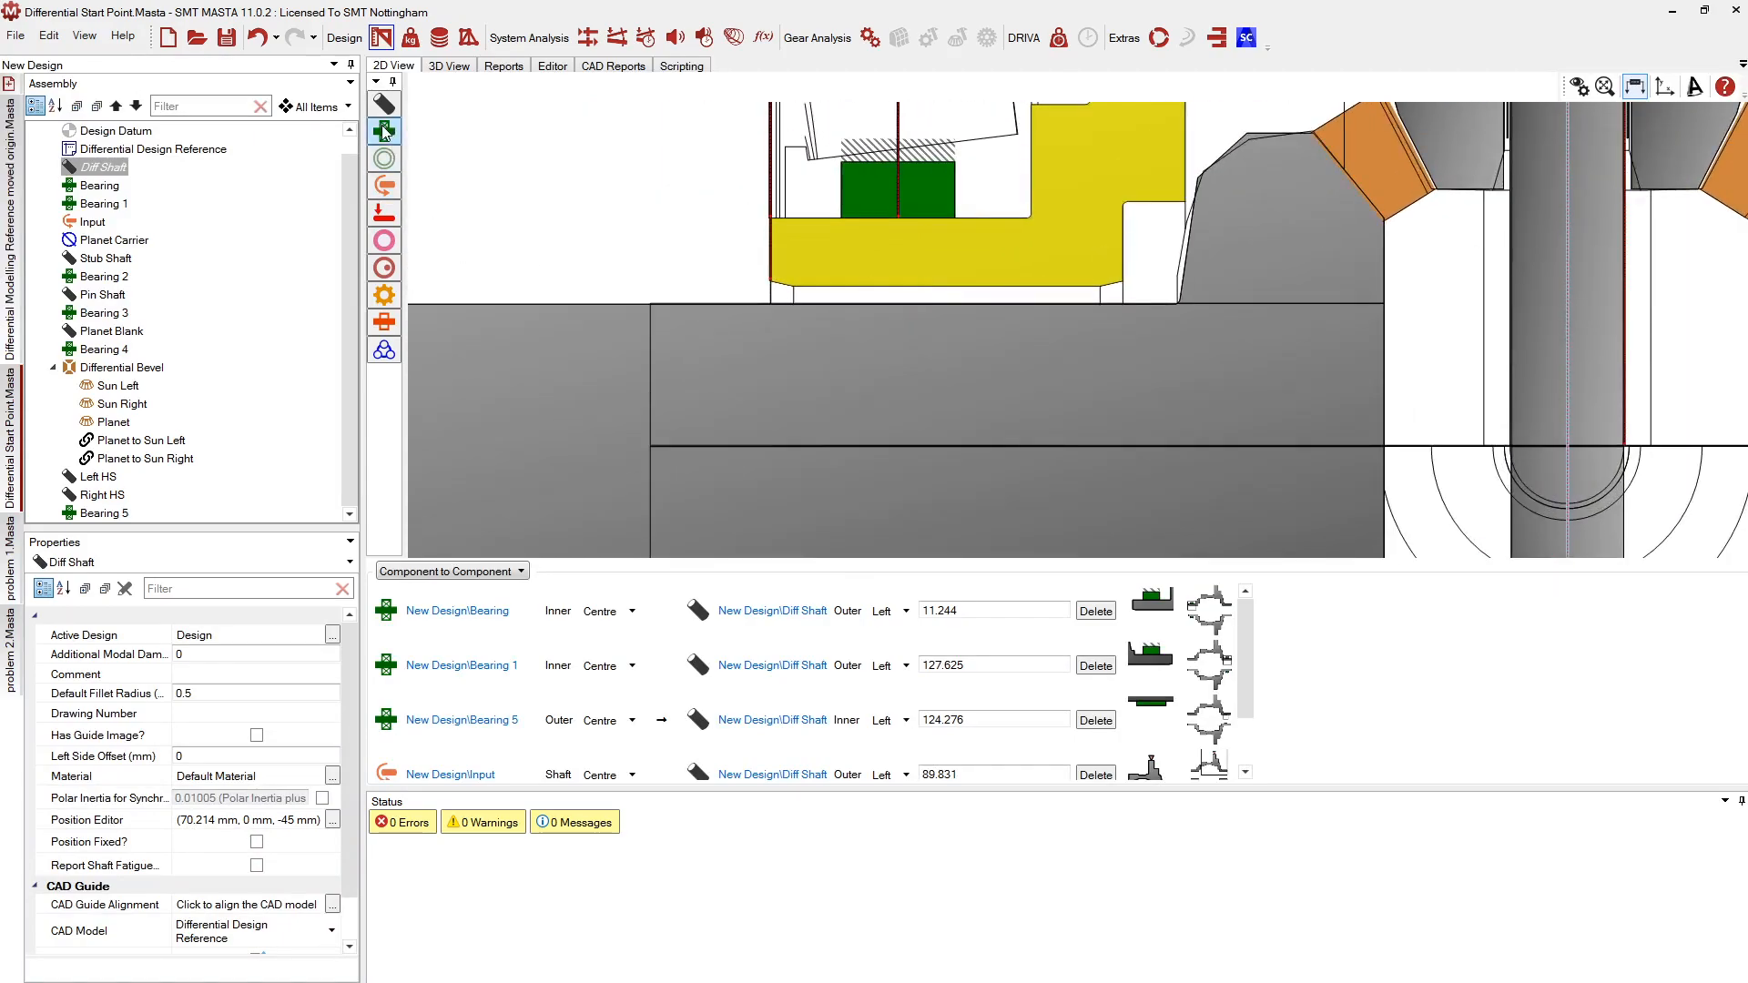
Place Bearing 6 on Left HS and check the Diff Shaft's bearing connections
{"action": "left_click", "coordinate": [924, 293]}
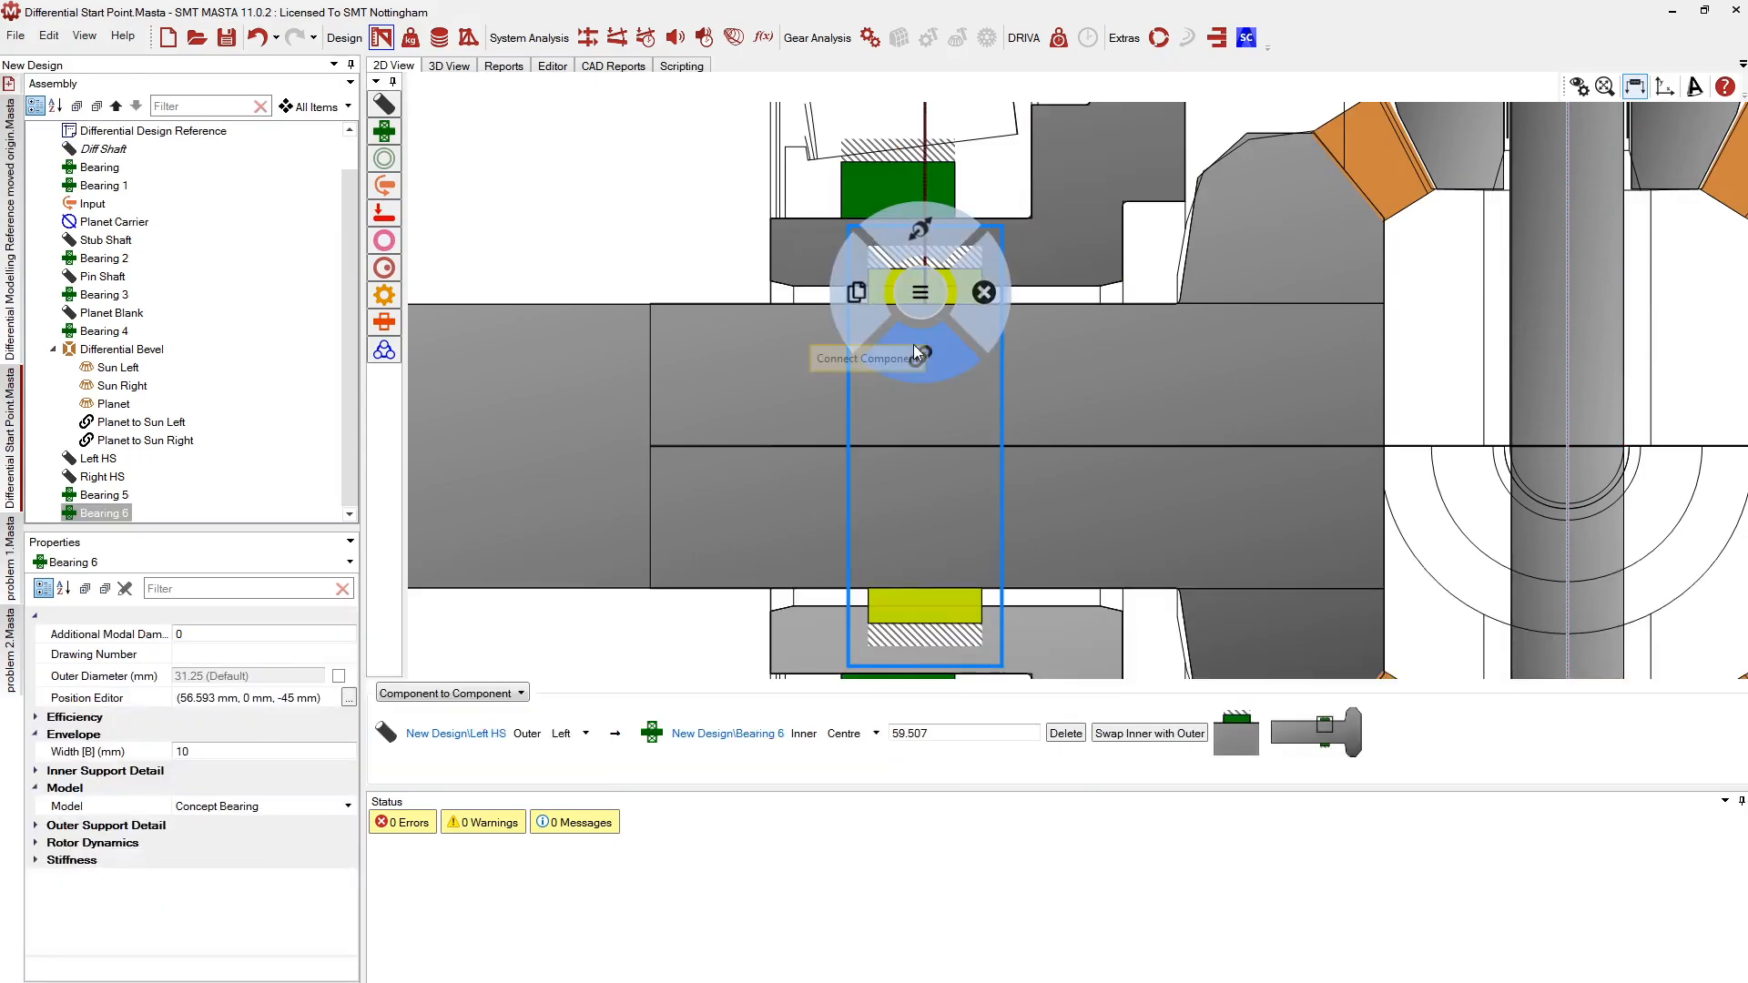
{"action": "left_click", "coordinate": [692, 361]}
{"action": "scroll", "coordinate": [688, 361], "scroll_direction": "down", "scroll_amount": 2}
{"action": "scroll", "coordinate": [689, 360], "scroll_direction": "down", "scroll_amount": 1}
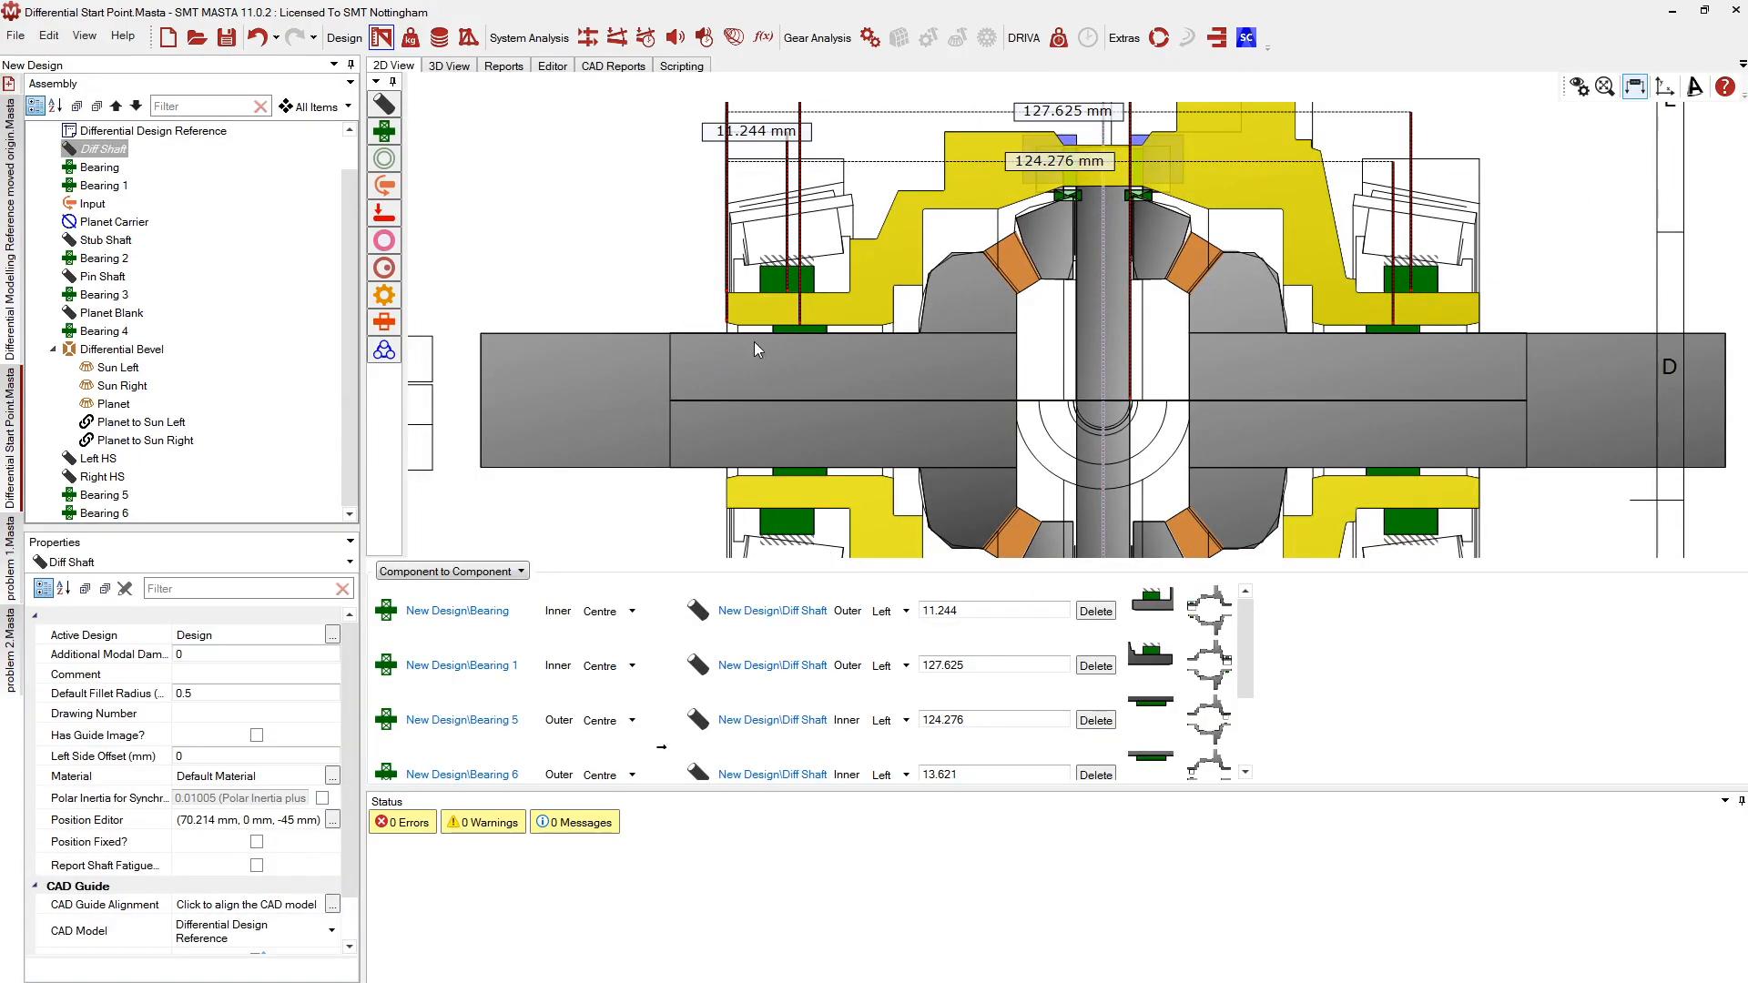
{"action": "scroll", "coordinate": [1047, 287], "scroll_direction": "up", "scroll_amount": 1}
{"action": "scroll", "coordinate": [1047, 287], "scroll_direction": "up", "scroll_amount": 1}
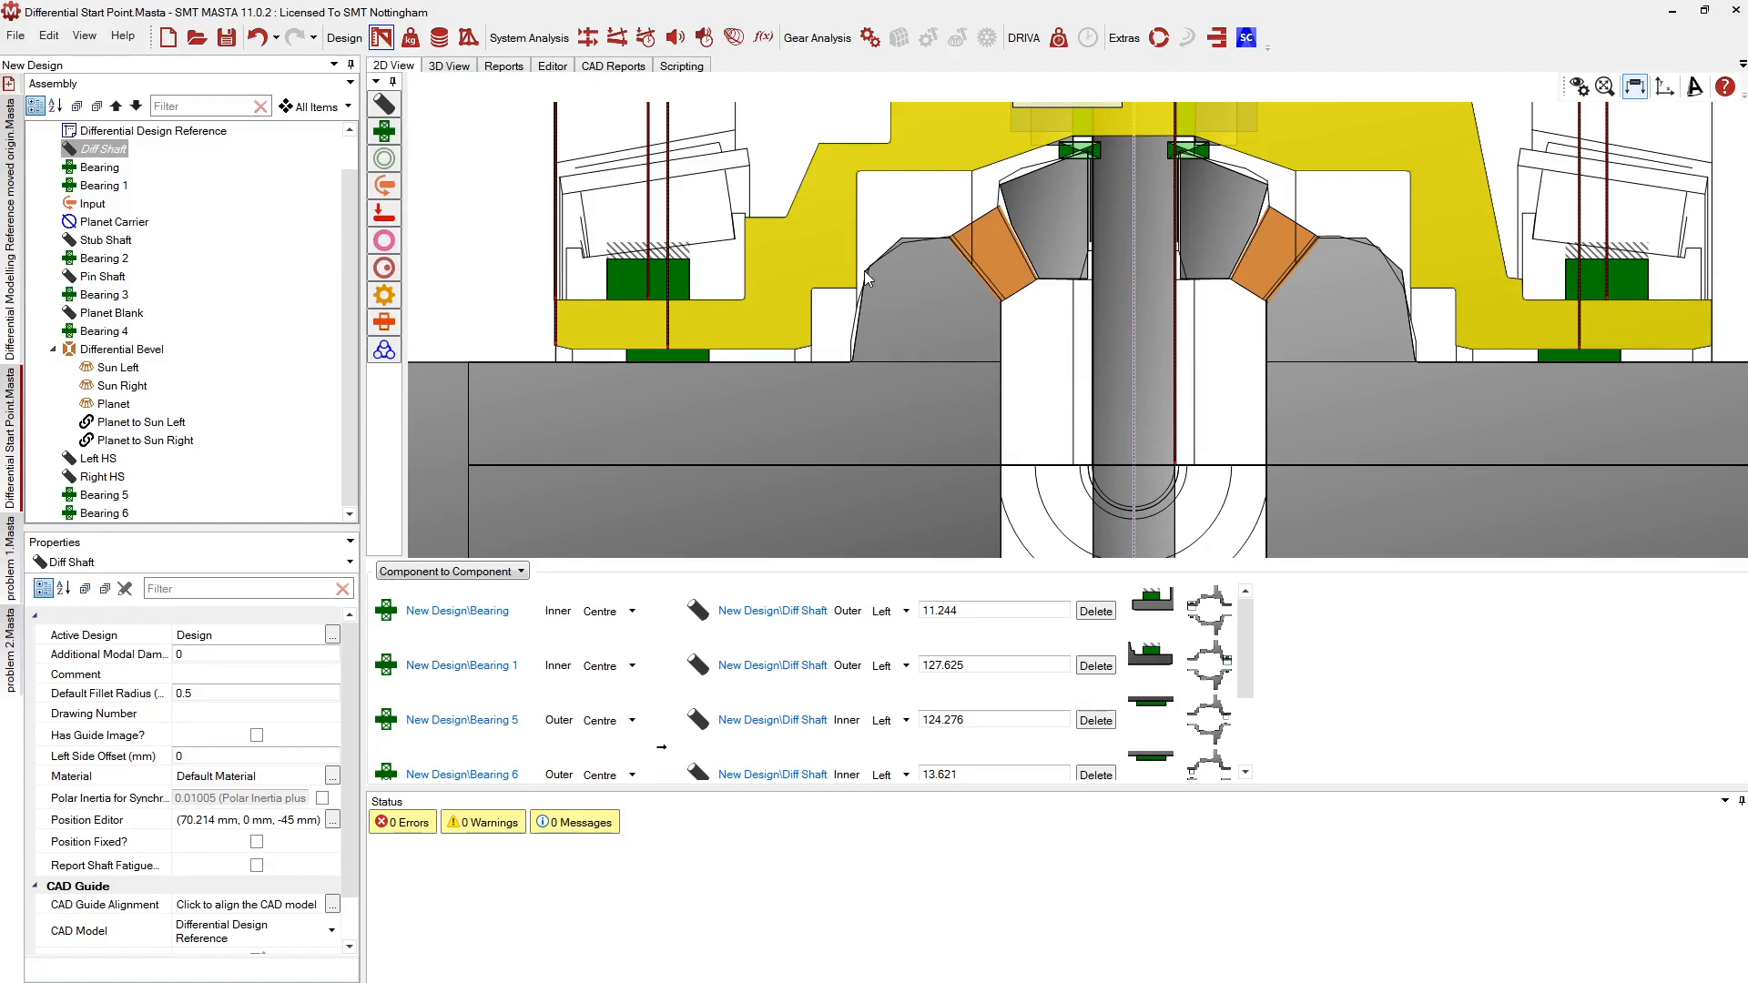
{"action": "scroll", "coordinate": [865, 271], "scroll_direction": "up", "scroll_amount": 1}
{"action": "scroll", "coordinate": [864, 269], "scroll_direction": "up", "scroll_amount": 1}
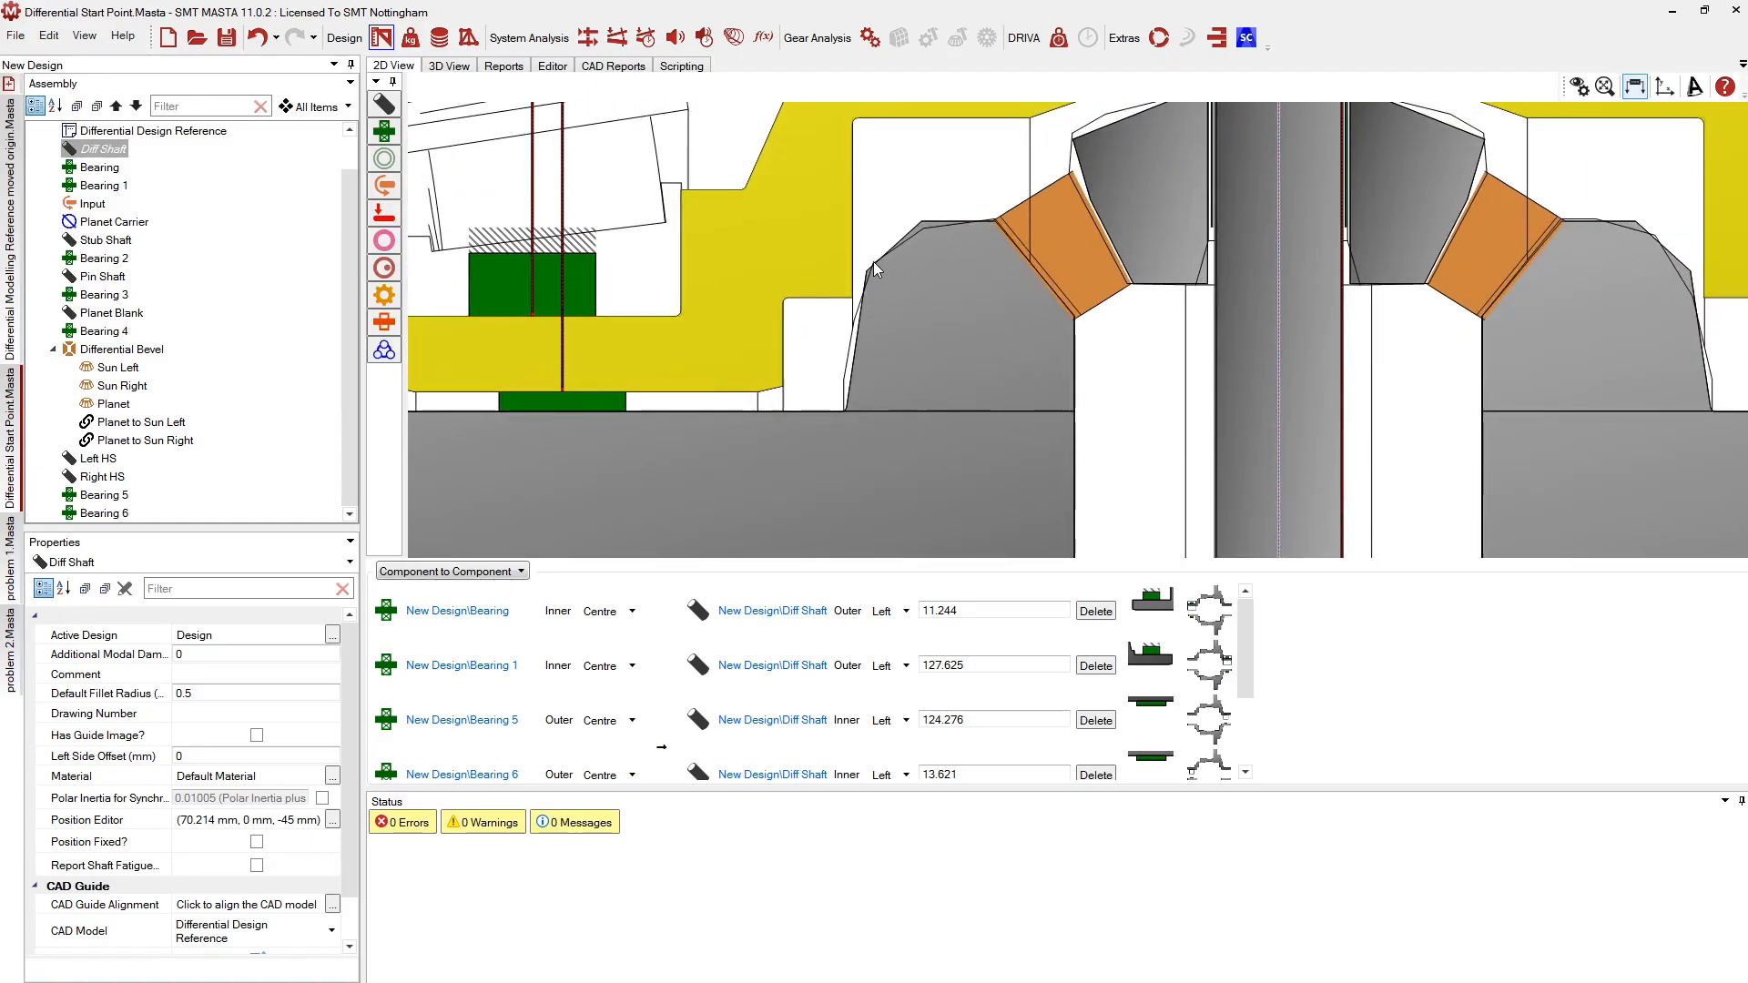
{"action": "scroll", "coordinate": [945, 303], "scroll_direction": "down", "scroll_amount": 2}
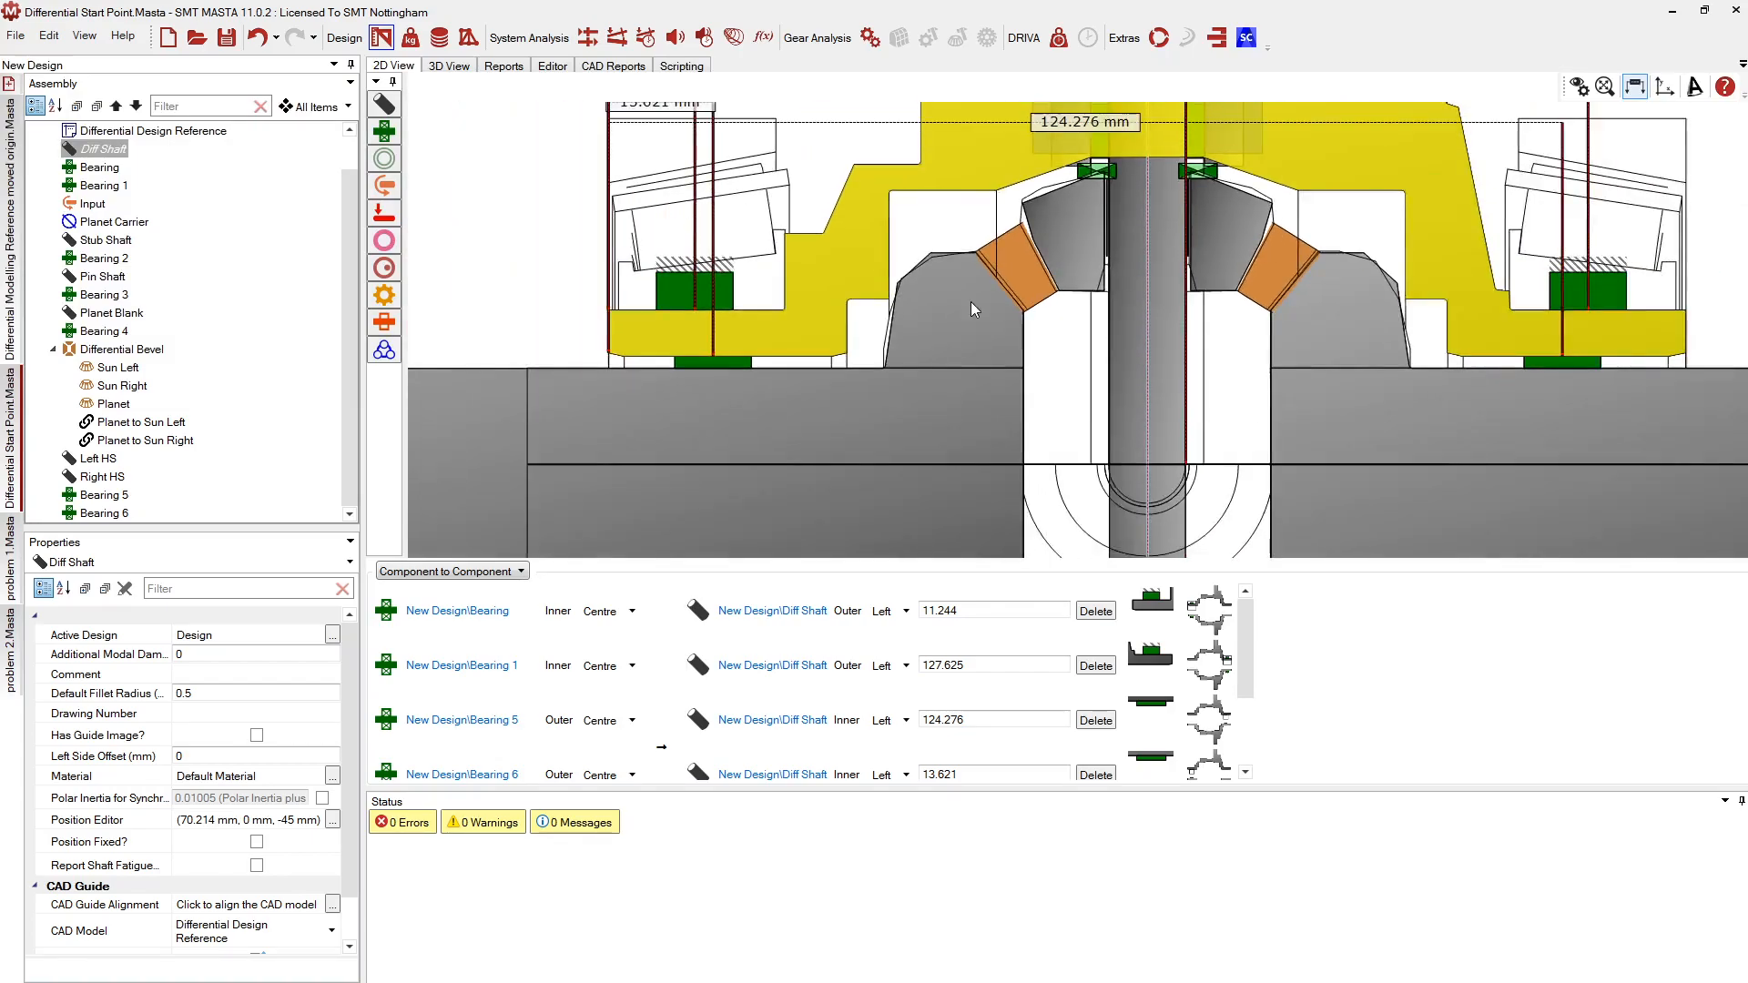
{"action": "scroll", "coordinate": [974, 302], "scroll_direction": "up", "scroll_amount": 1}
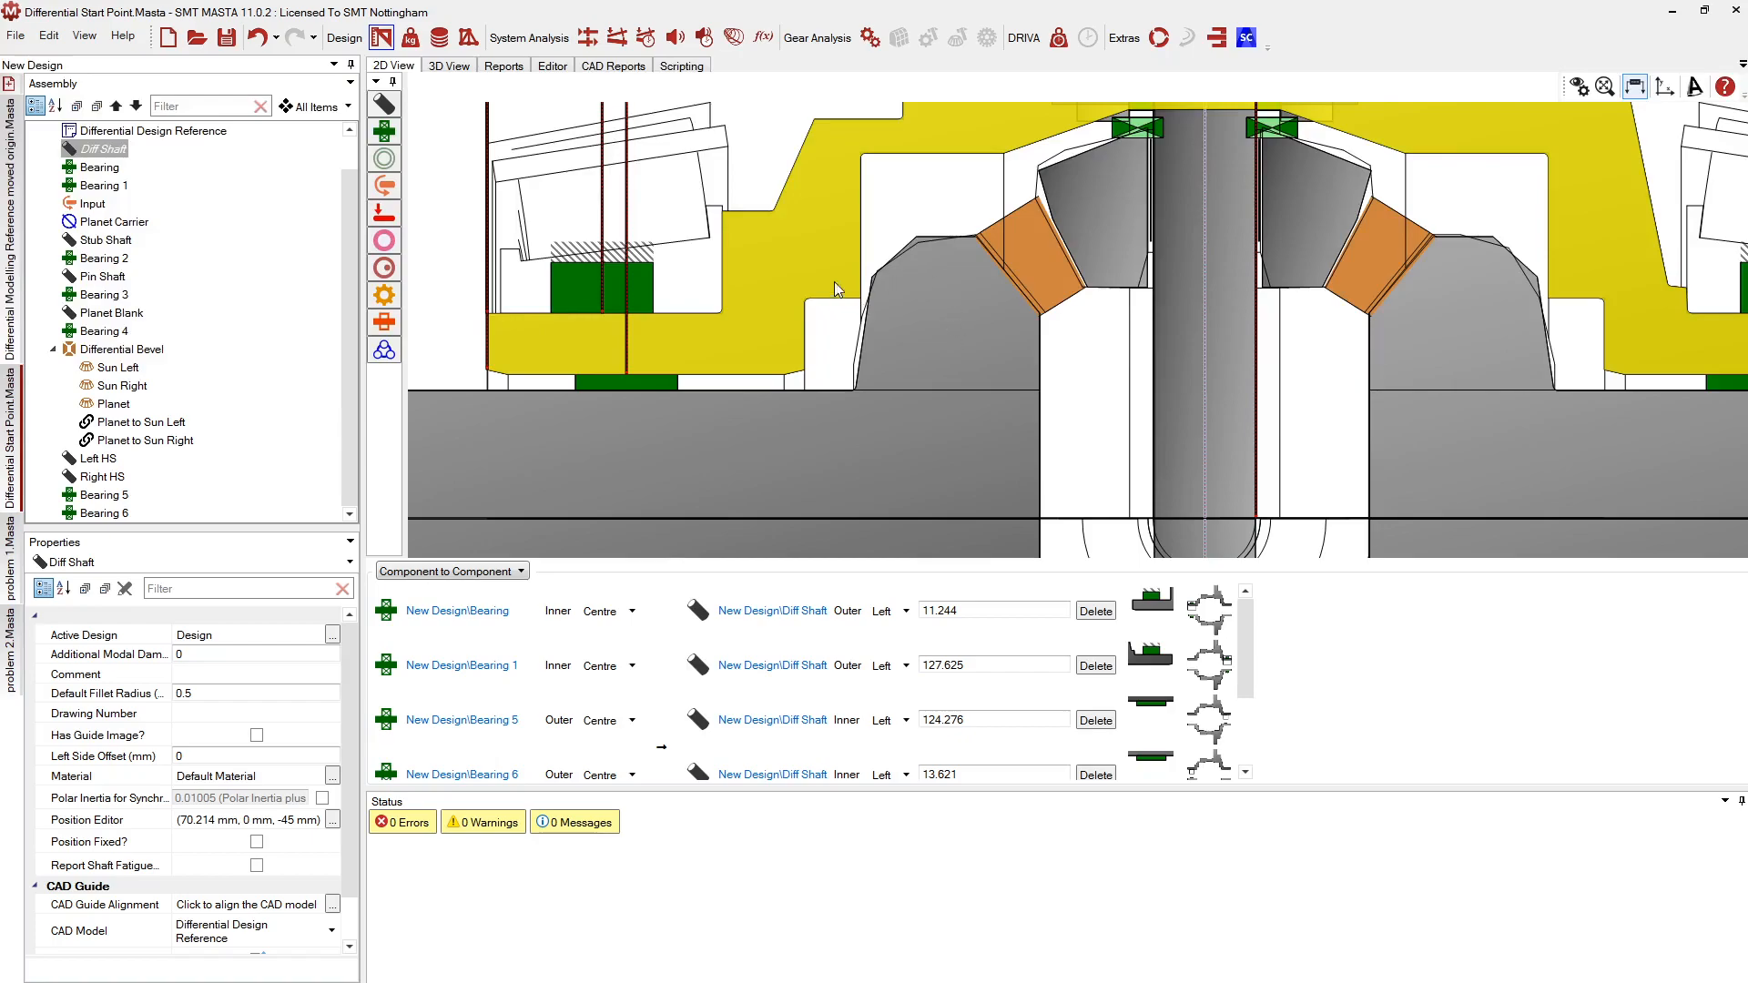
{"action": "scroll", "coordinate": [844, 284], "scroll_direction": "up", "scroll_amount": 2}
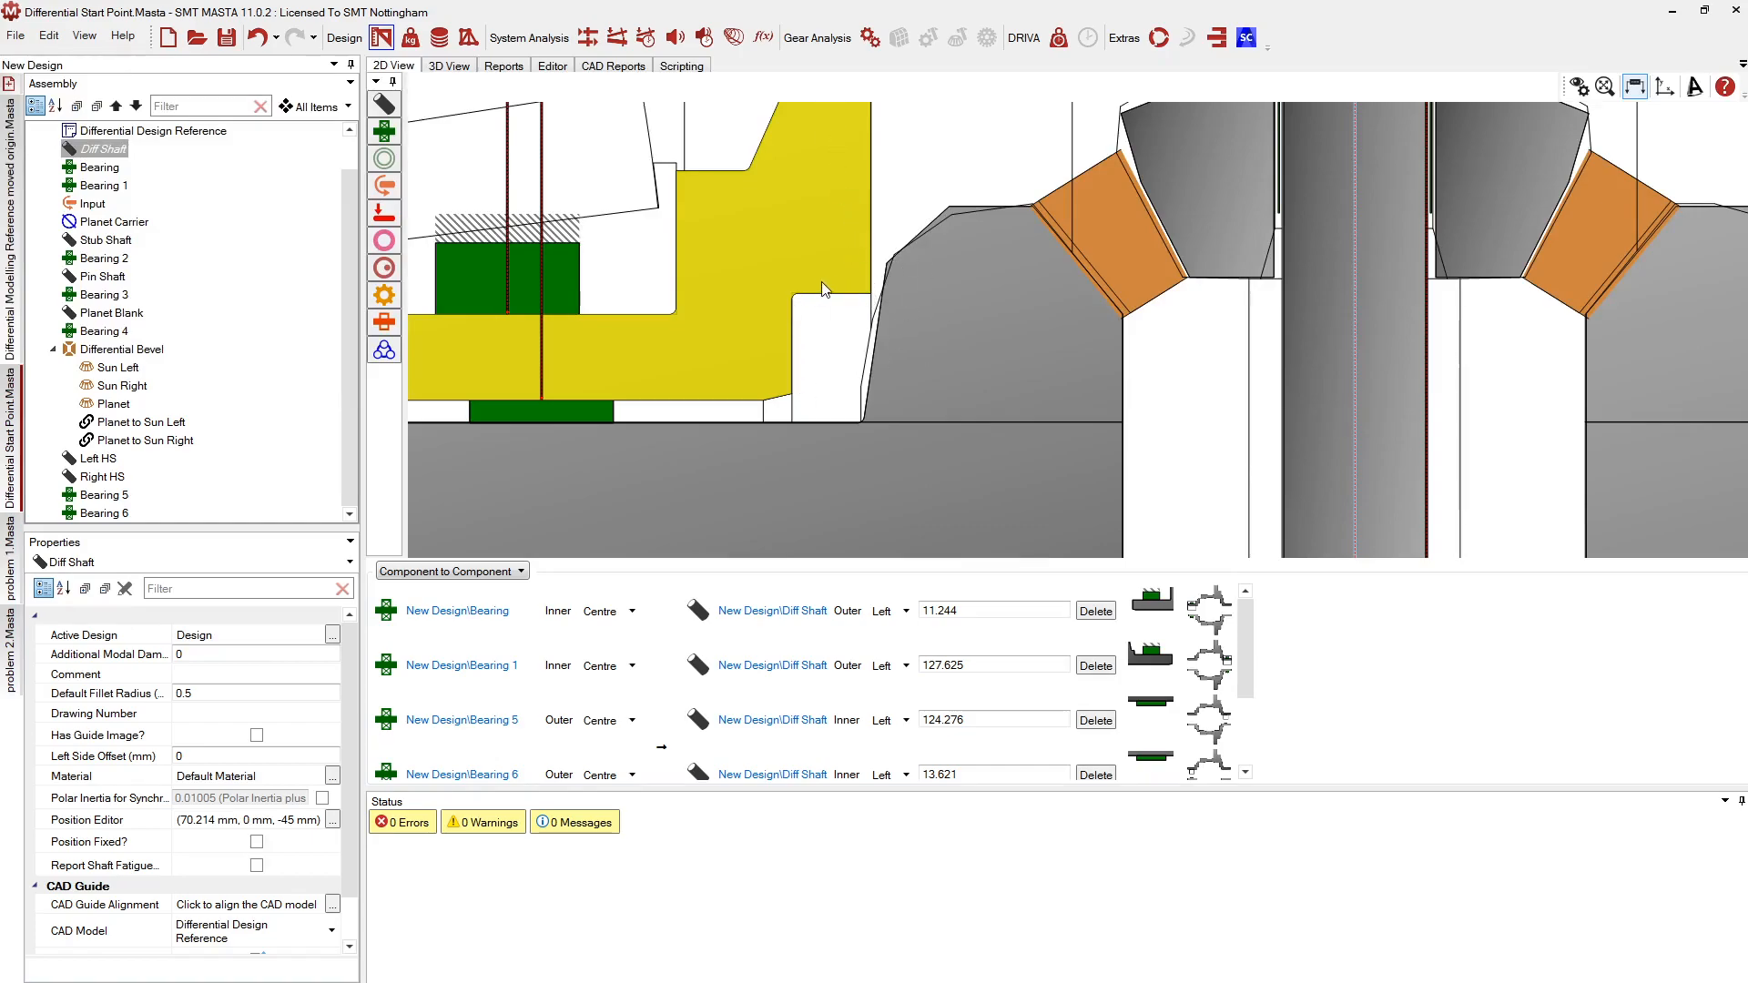
Add Bearing 7 on the Diff Shaft and make it an Axial Clearance Bearing
{"action": "left_click_drag", "start_coordinate": [384, 131], "coordinate": [869, 281]}
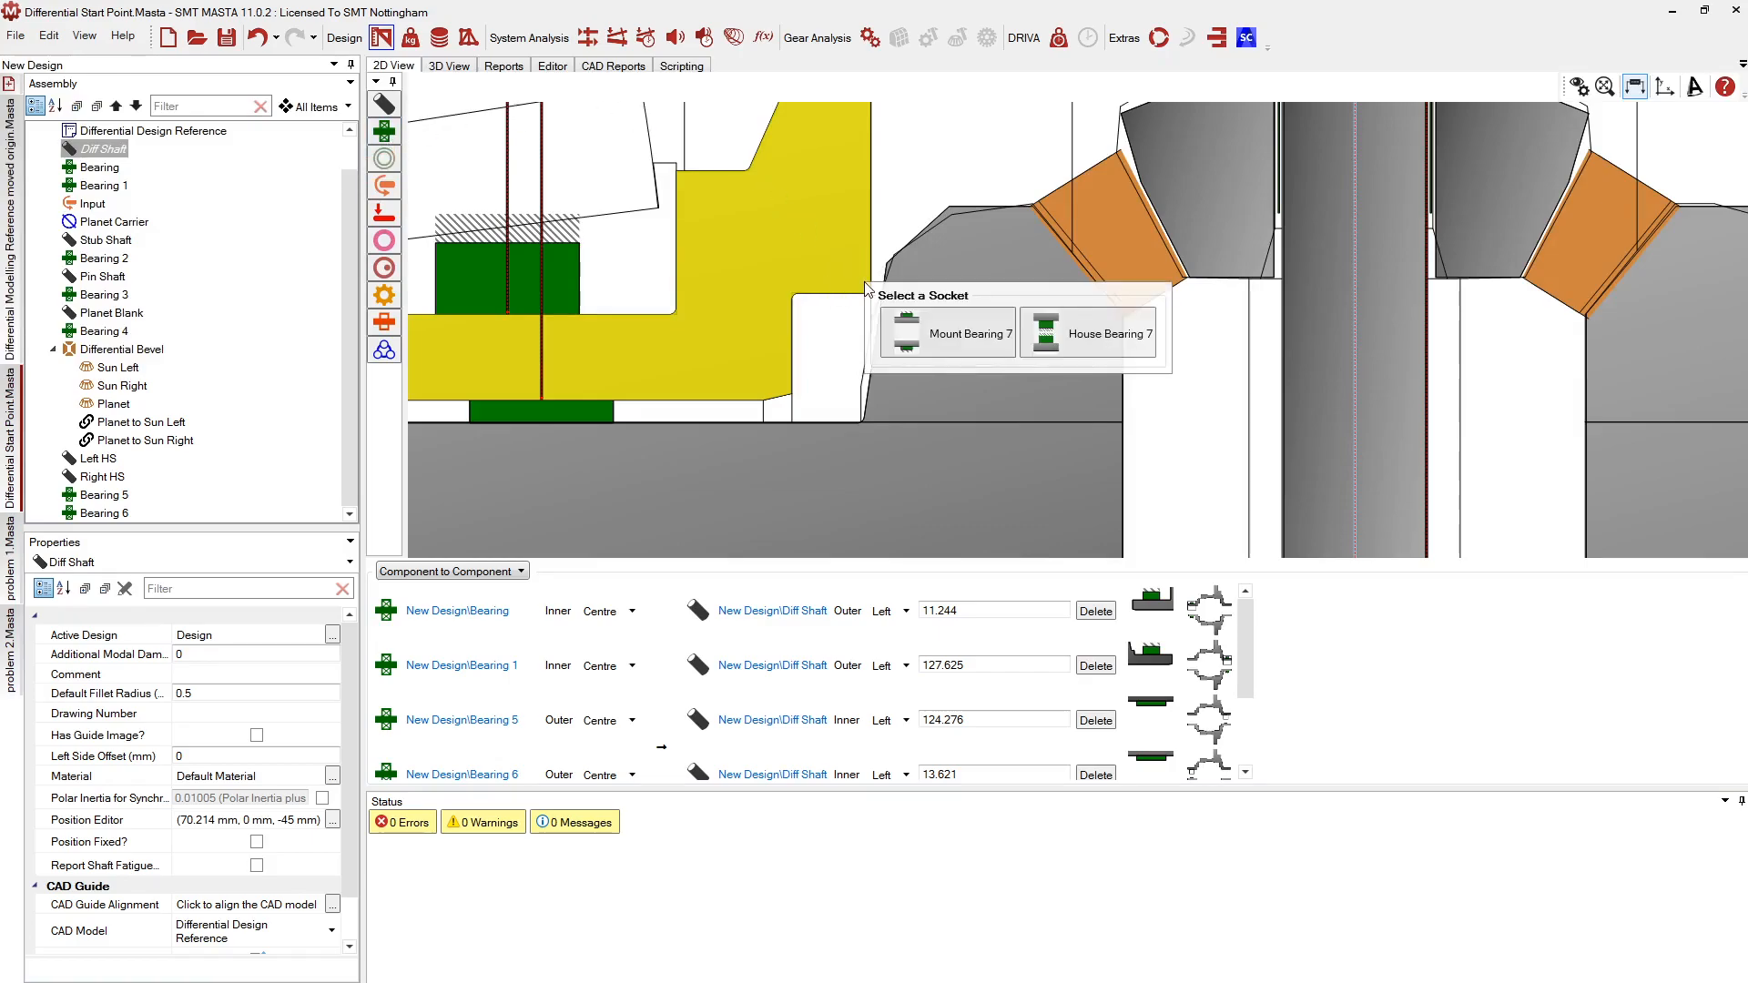
{"action": "left_click", "coordinate": [943, 337]}
{"action": "scroll", "coordinate": [824, 405], "scroll_direction": "down", "scroll_amount": 4}
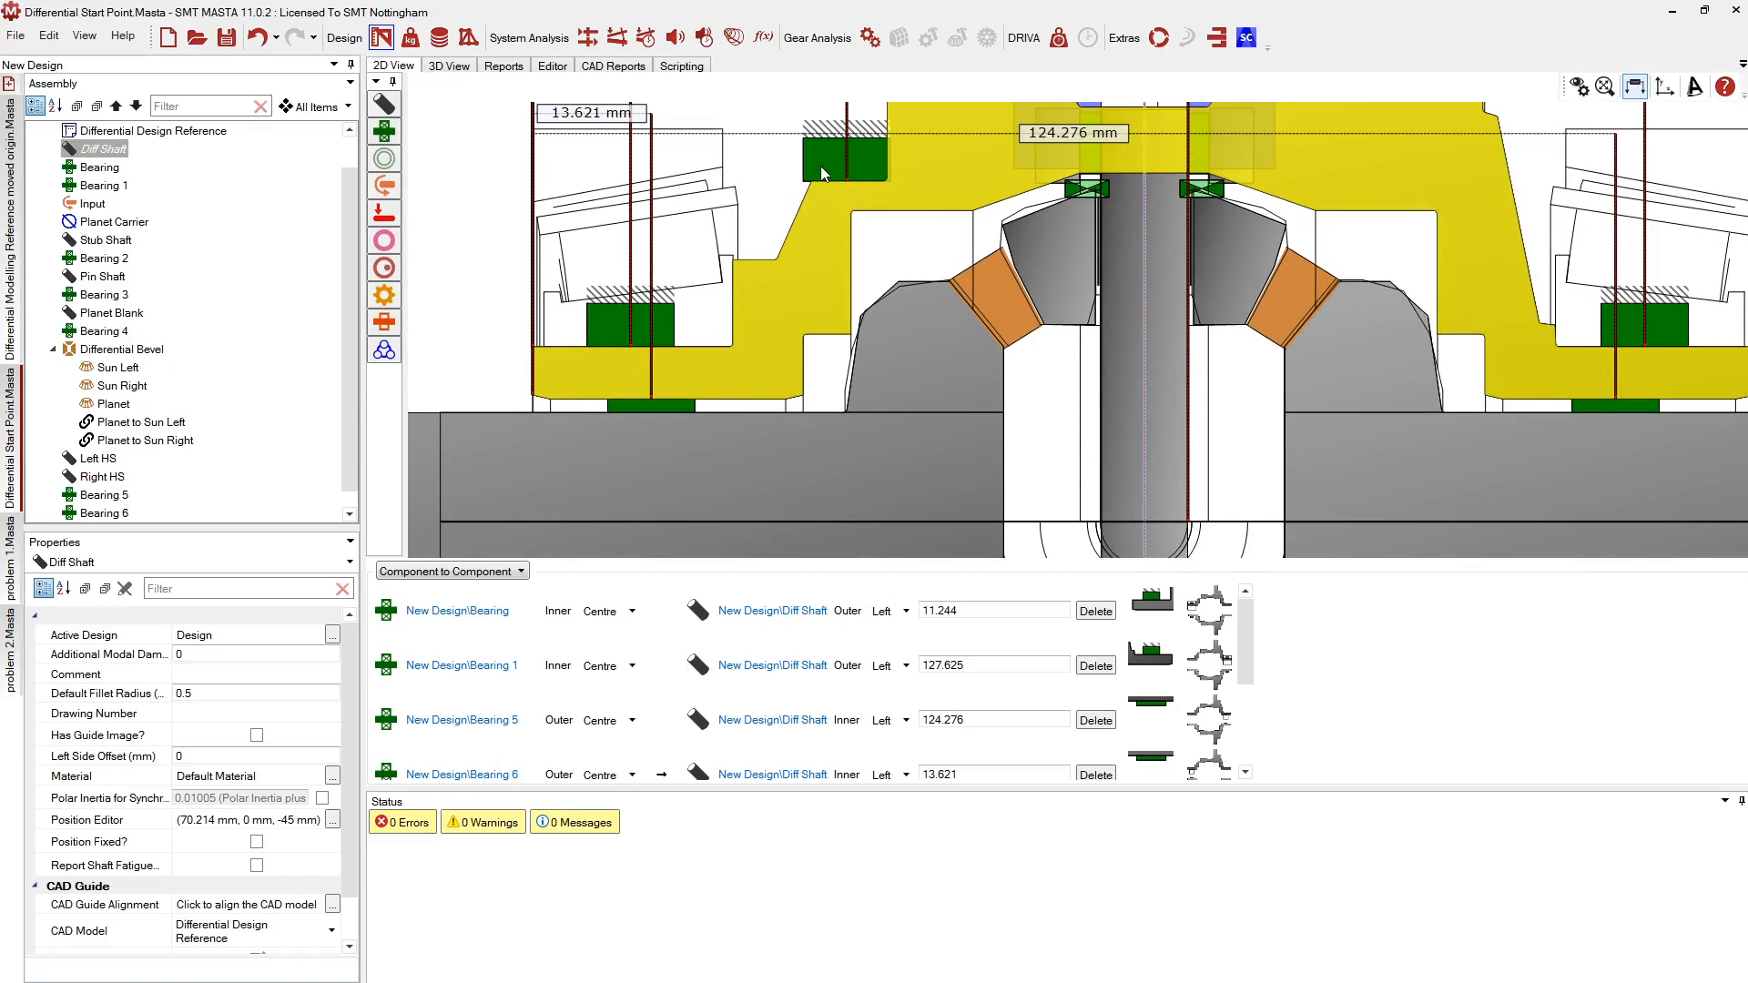
{"action": "left_click", "coordinate": [821, 165]}
{"action": "left_click", "coordinate": [229, 807]}
{"action": "left_click", "coordinate": [237, 842]}
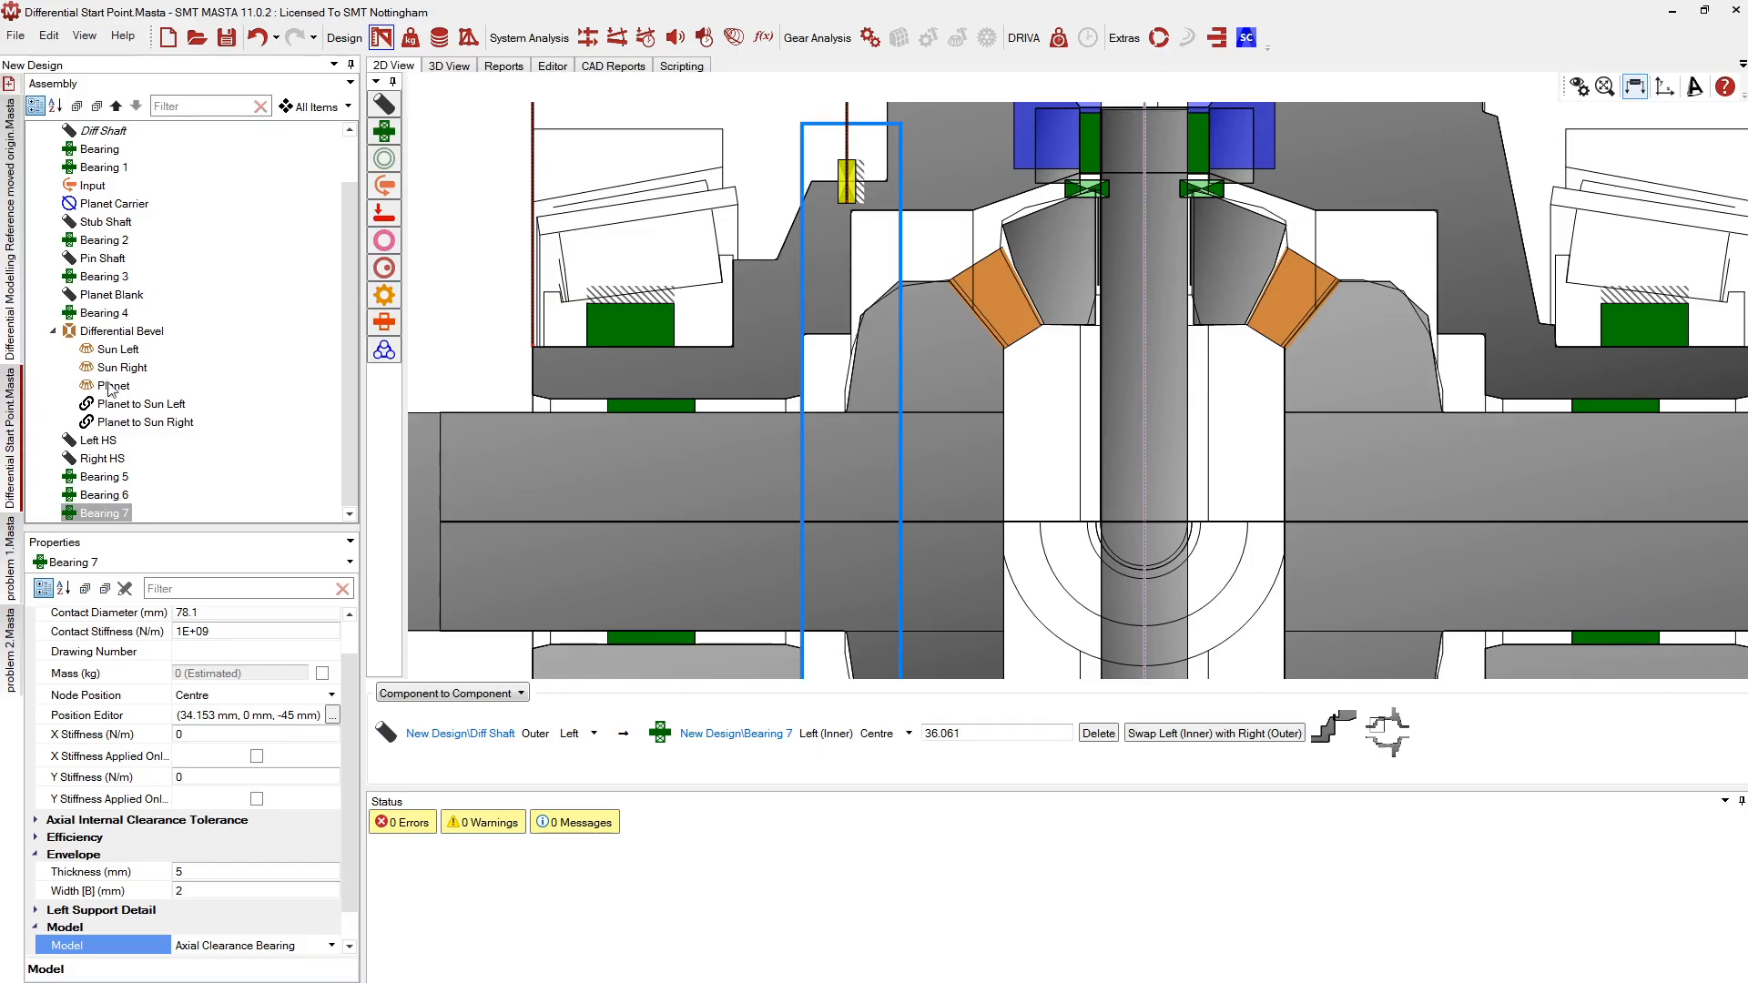
Set Bearing 7's contact diameter to 45, revising an initial entry of 40
{"action": "scroll", "coordinate": [197, 652], "scroll_direction": "up", "scroll_amount": 1}
{"action": "left_click", "coordinate": [197, 652]}
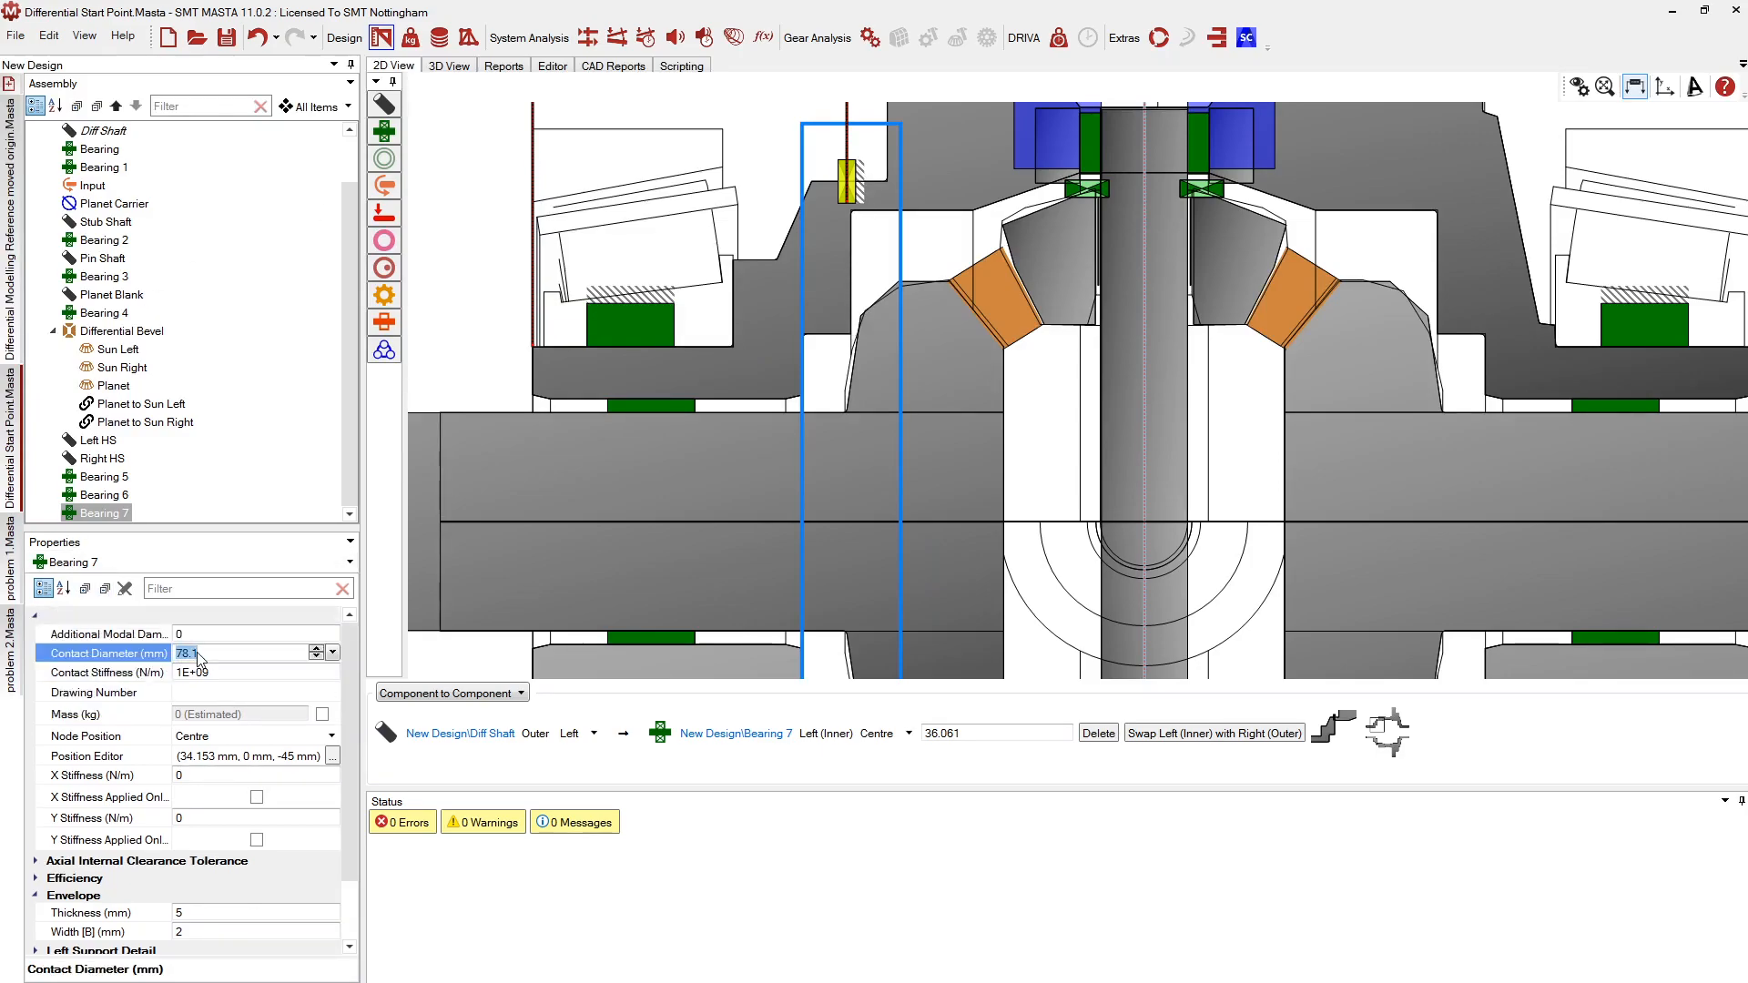
{"action": "type", "text": "40"}
{"action": "key", "text": "Return"}
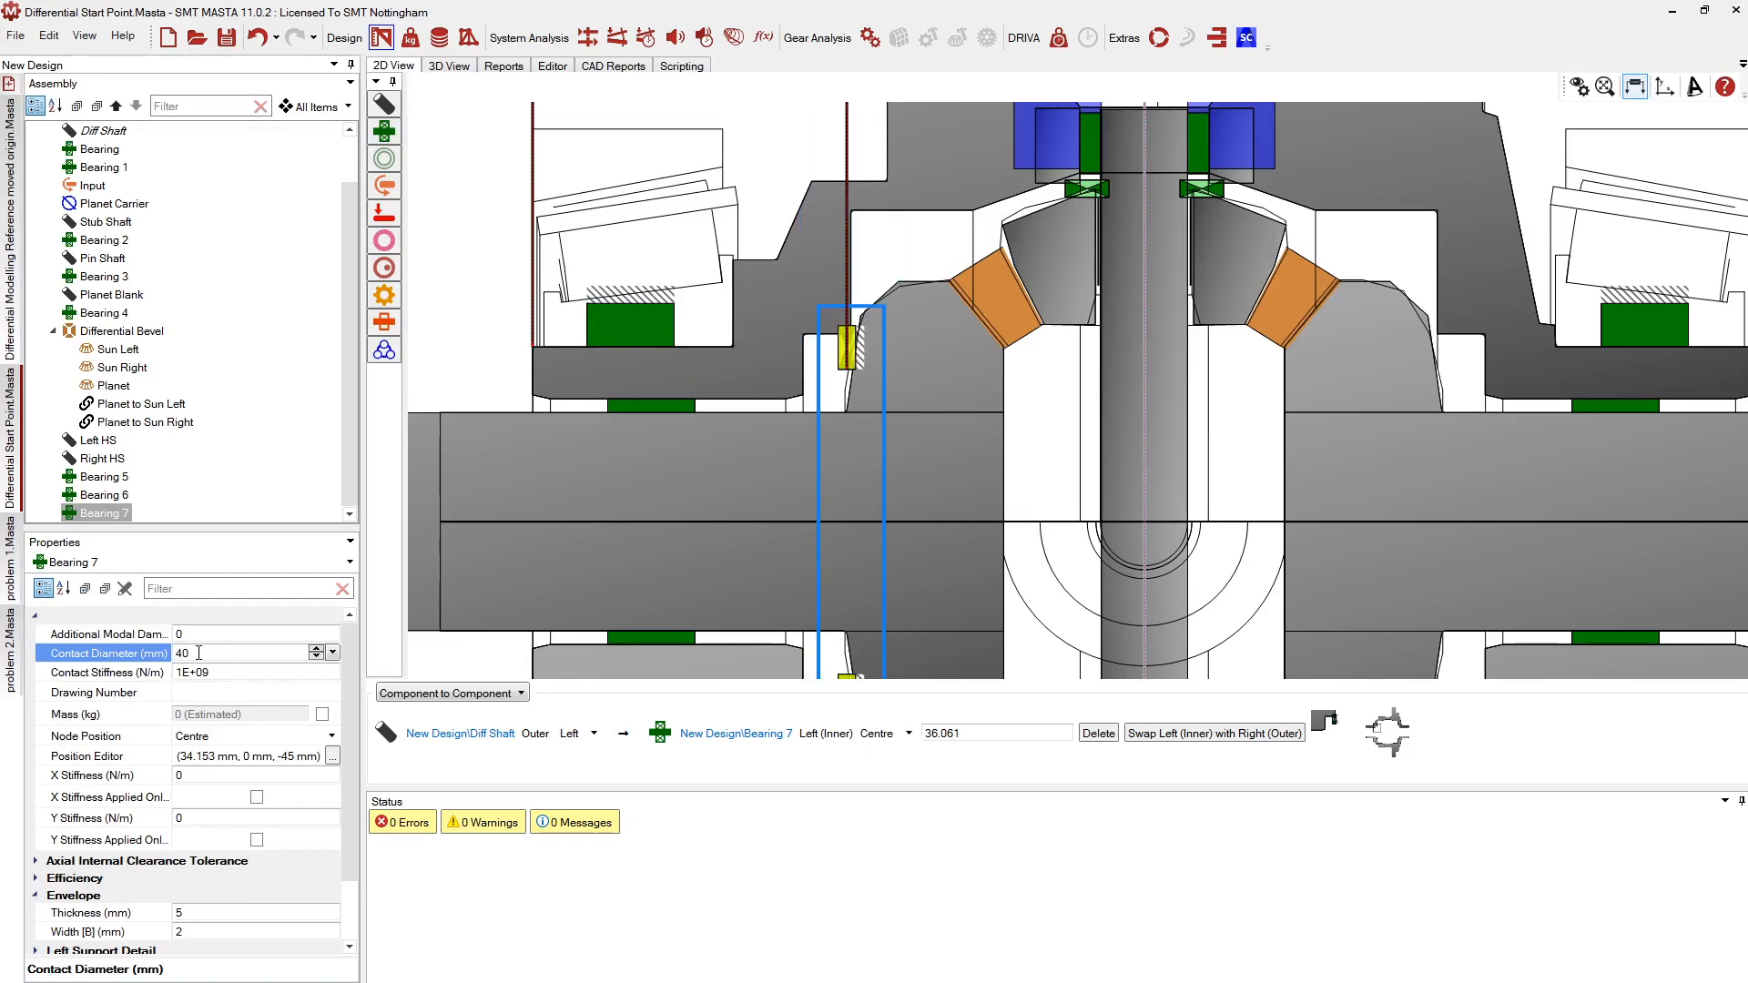
{"action": "scroll", "coordinate": [767, 321], "scroll_direction": "up", "scroll_amount": 3}
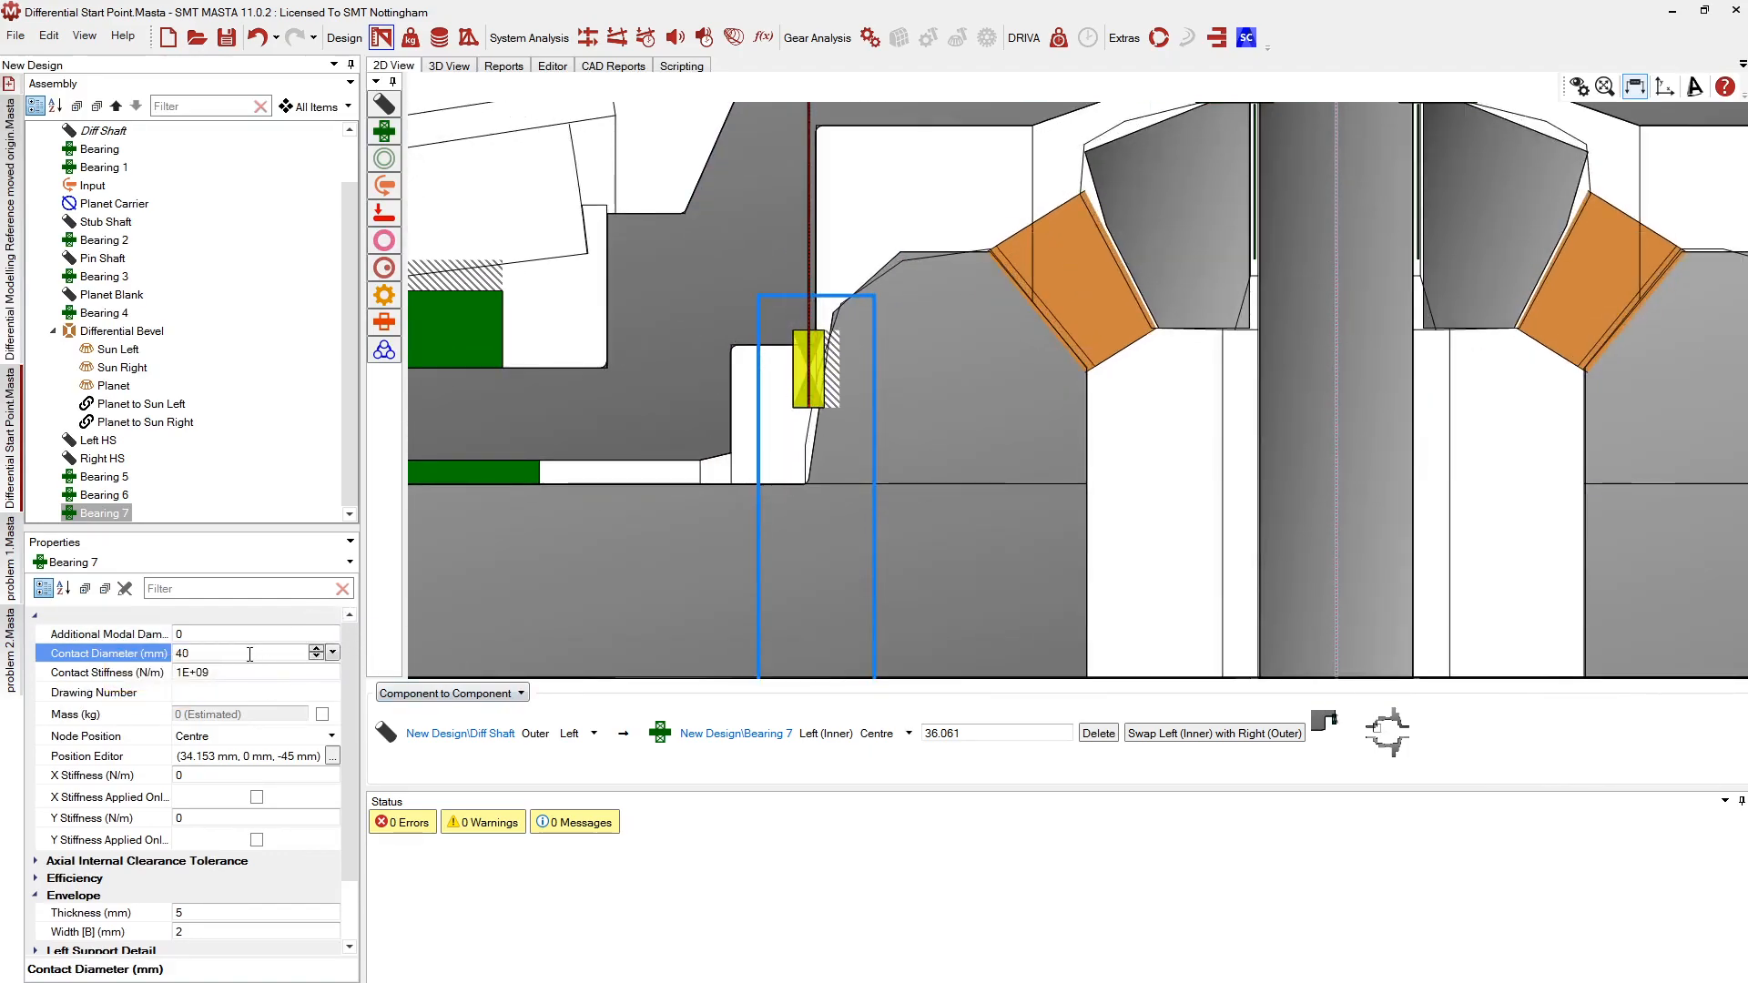
{"action": "type", "text": "45"}
{"action": "key", "text": "Return"}
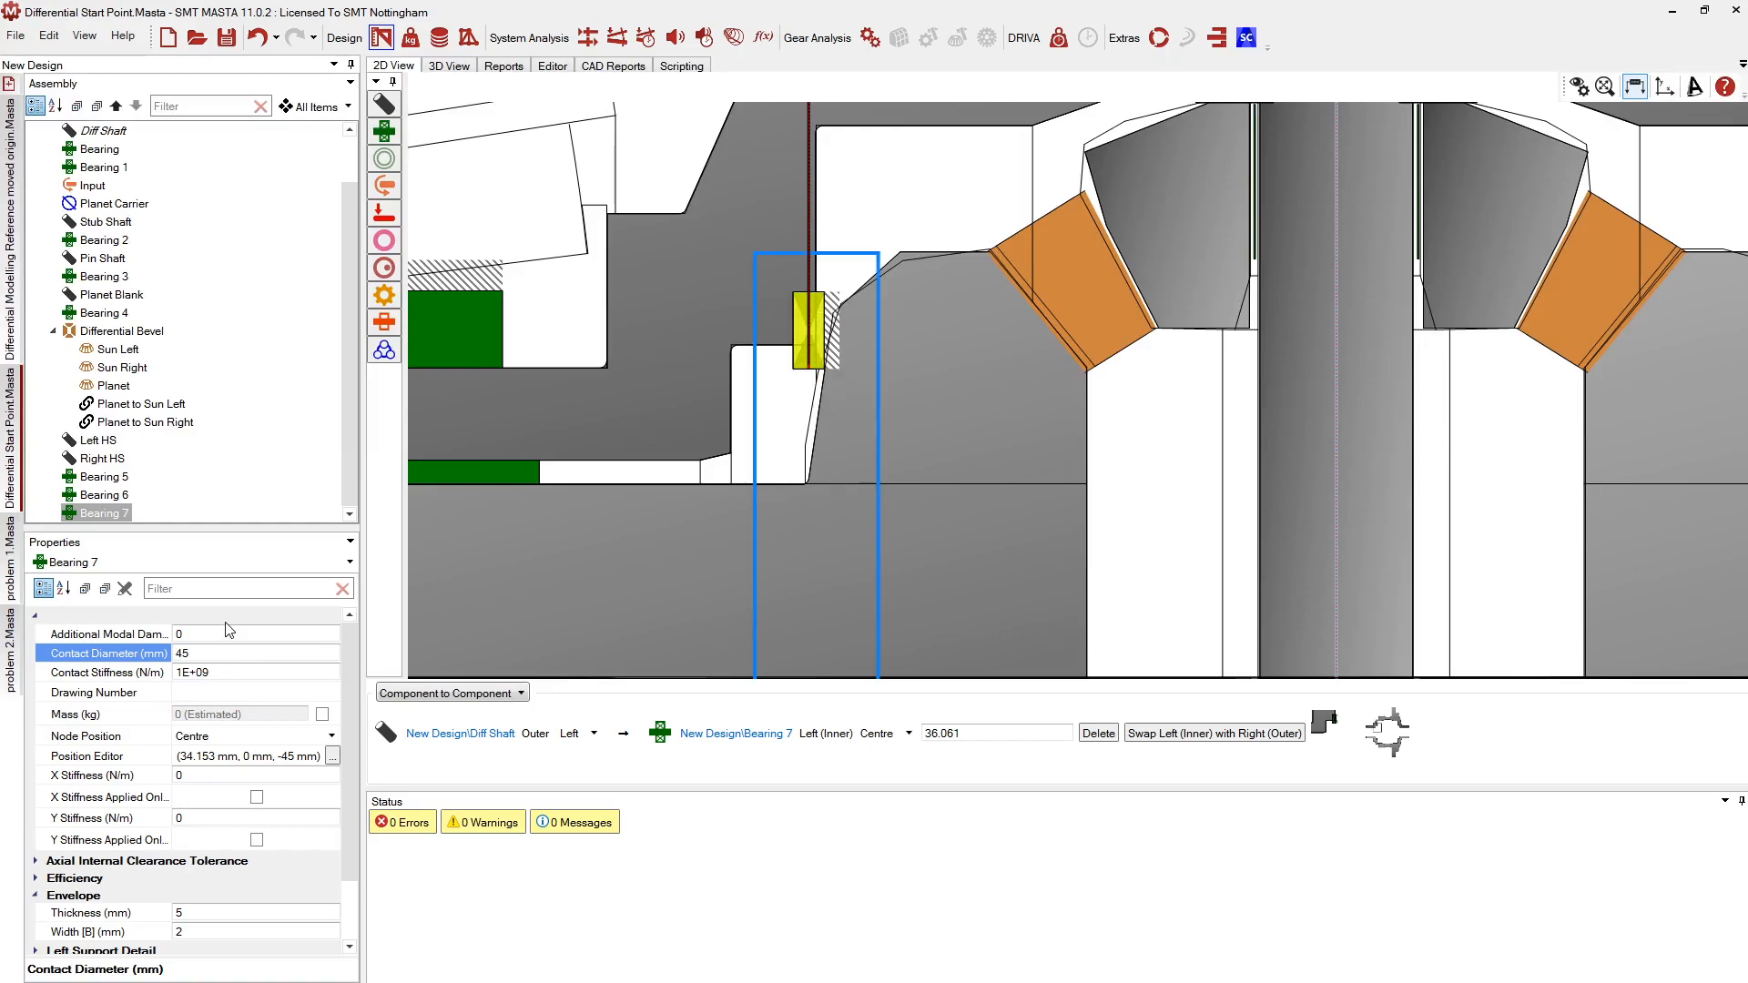
{"action": "scroll", "coordinate": [779, 335], "scroll_direction": "up", "scroll_amount": 2}
Move Bearing 7 slightly right to 36.902 mm along the Diff Shaft
{"action": "right_click", "coordinate": [817, 326]}
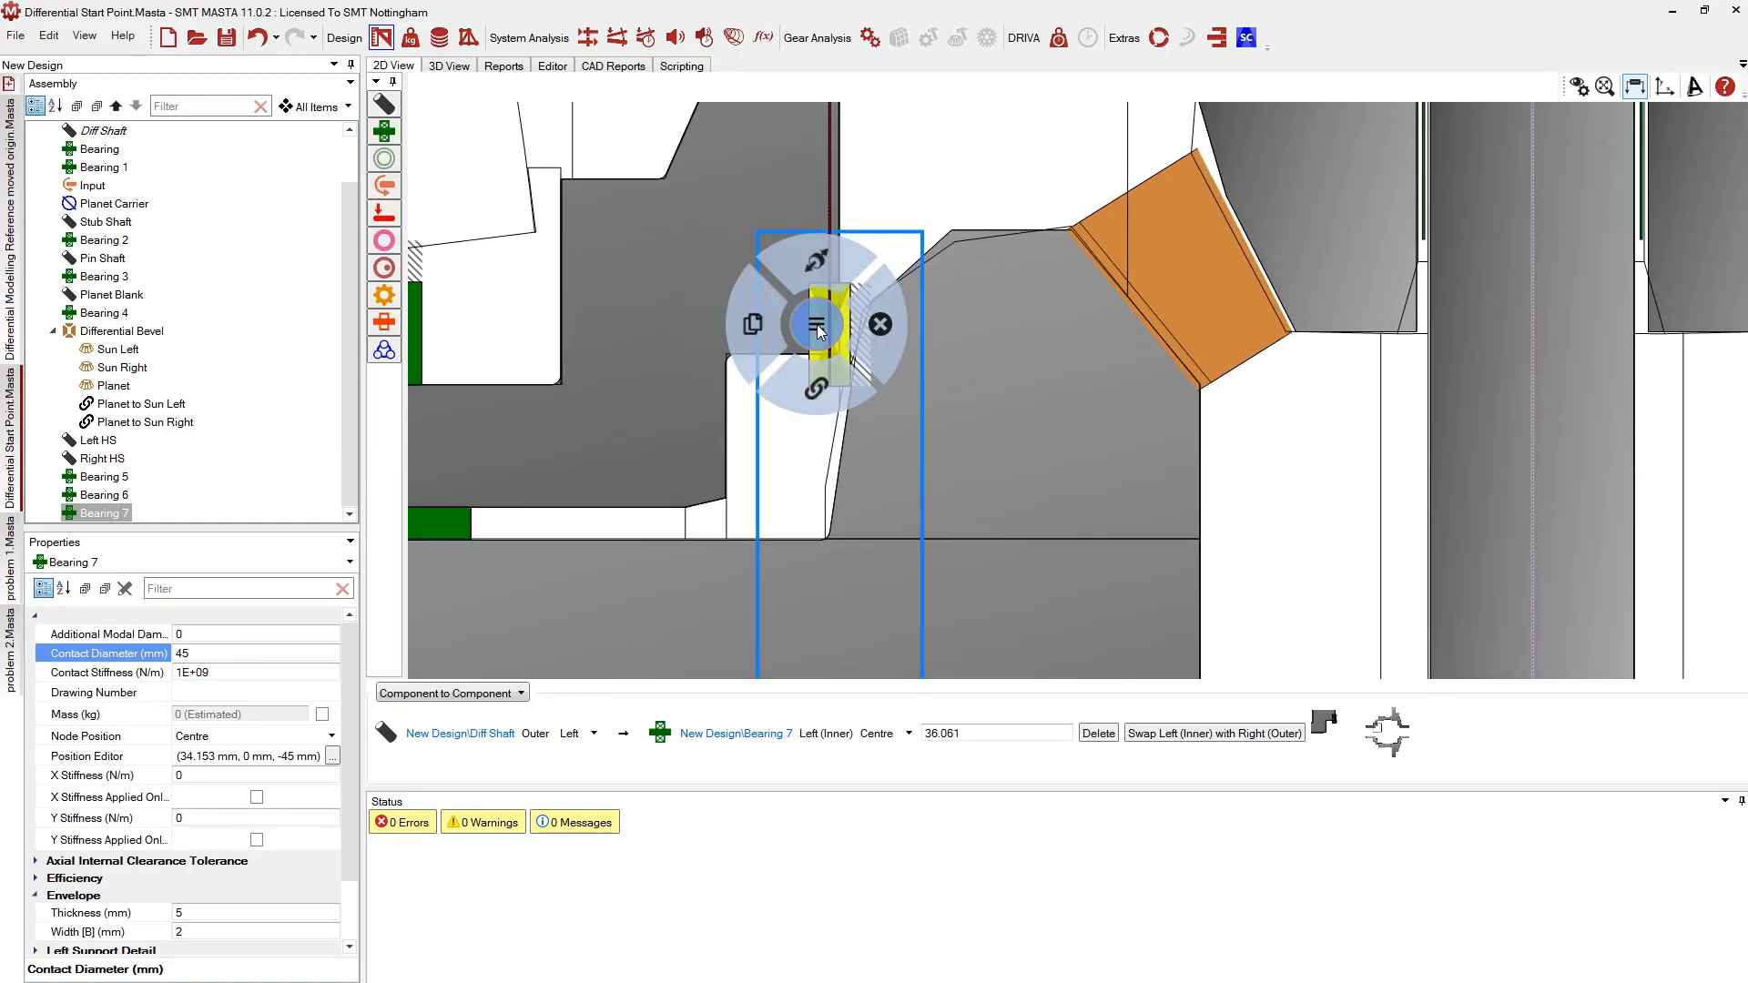
{"action": "left_click", "coordinate": [819, 268]}
{"action": "left_click", "coordinate": [826, 276]}
{"action": "left_click", "coordinate": [836, 306]}
{"action": "key", "text": "Delete"}
{"action": "key", "text": "Escape"}
Also connect Bearing 7 to the Left HS shaft, at 82.788 mm
{"action": "left_click", "coordinate": [857, 311]}
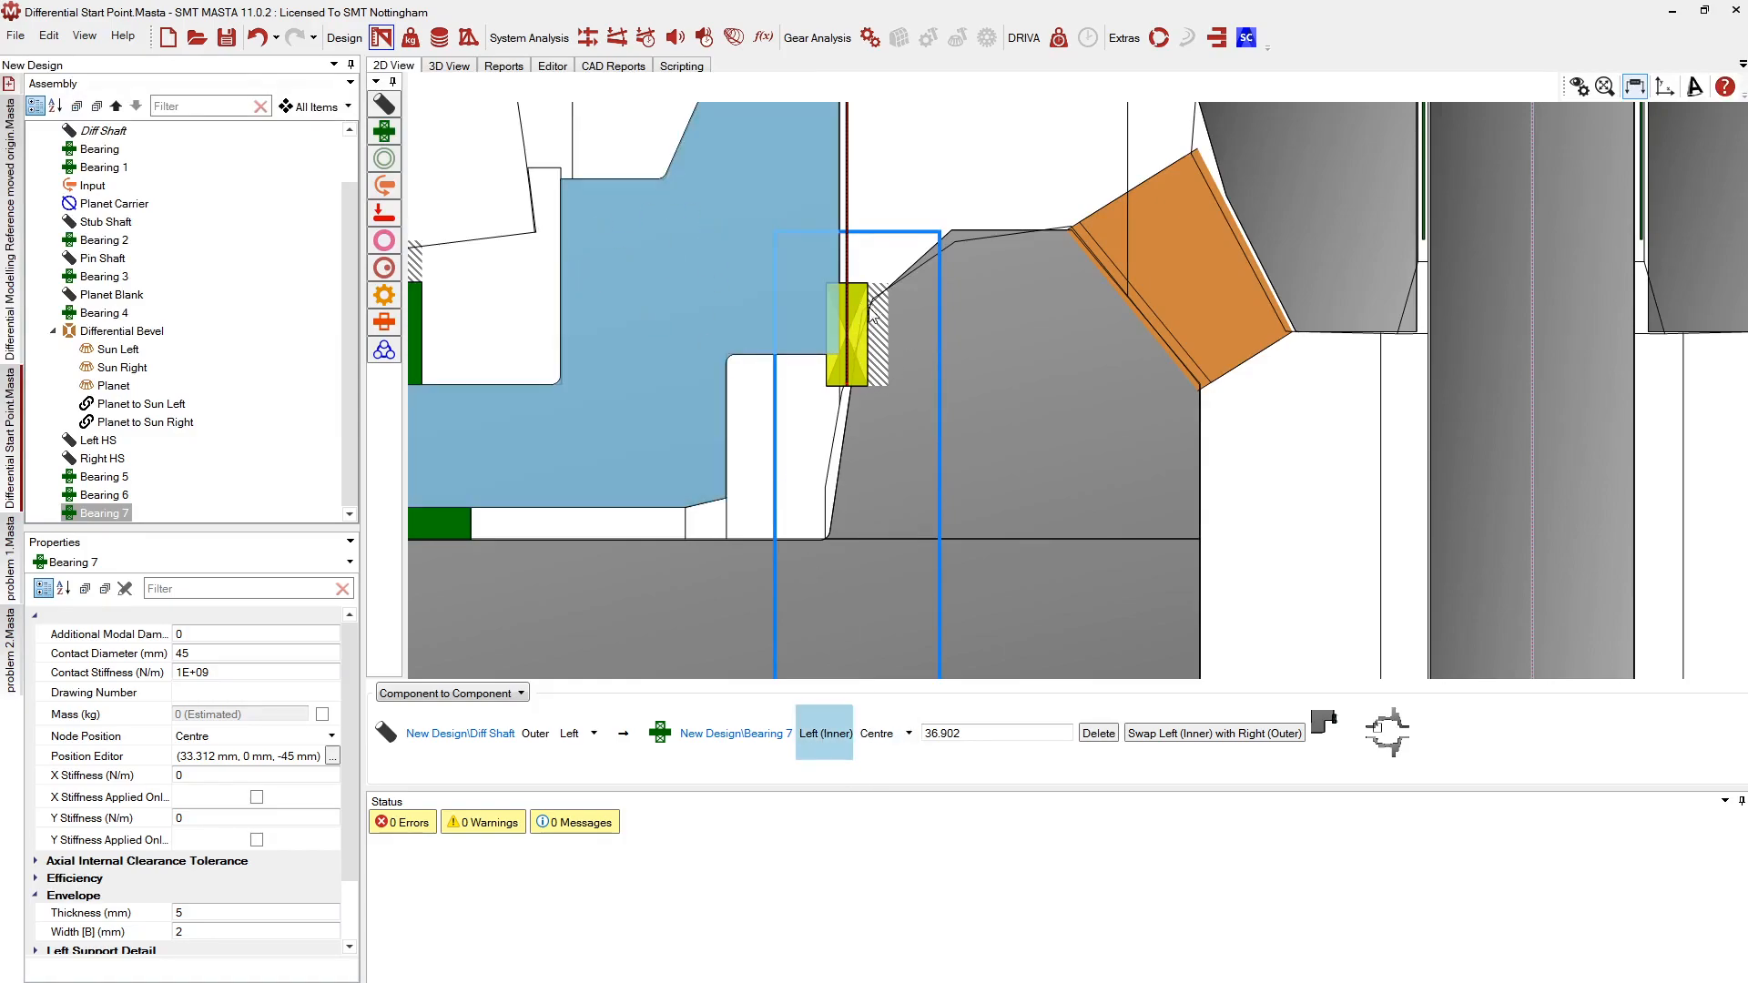
{"action": "right_click", "coordinate": [858, 302]}
{"action": "left_click", "coordinate": [853, 364]}
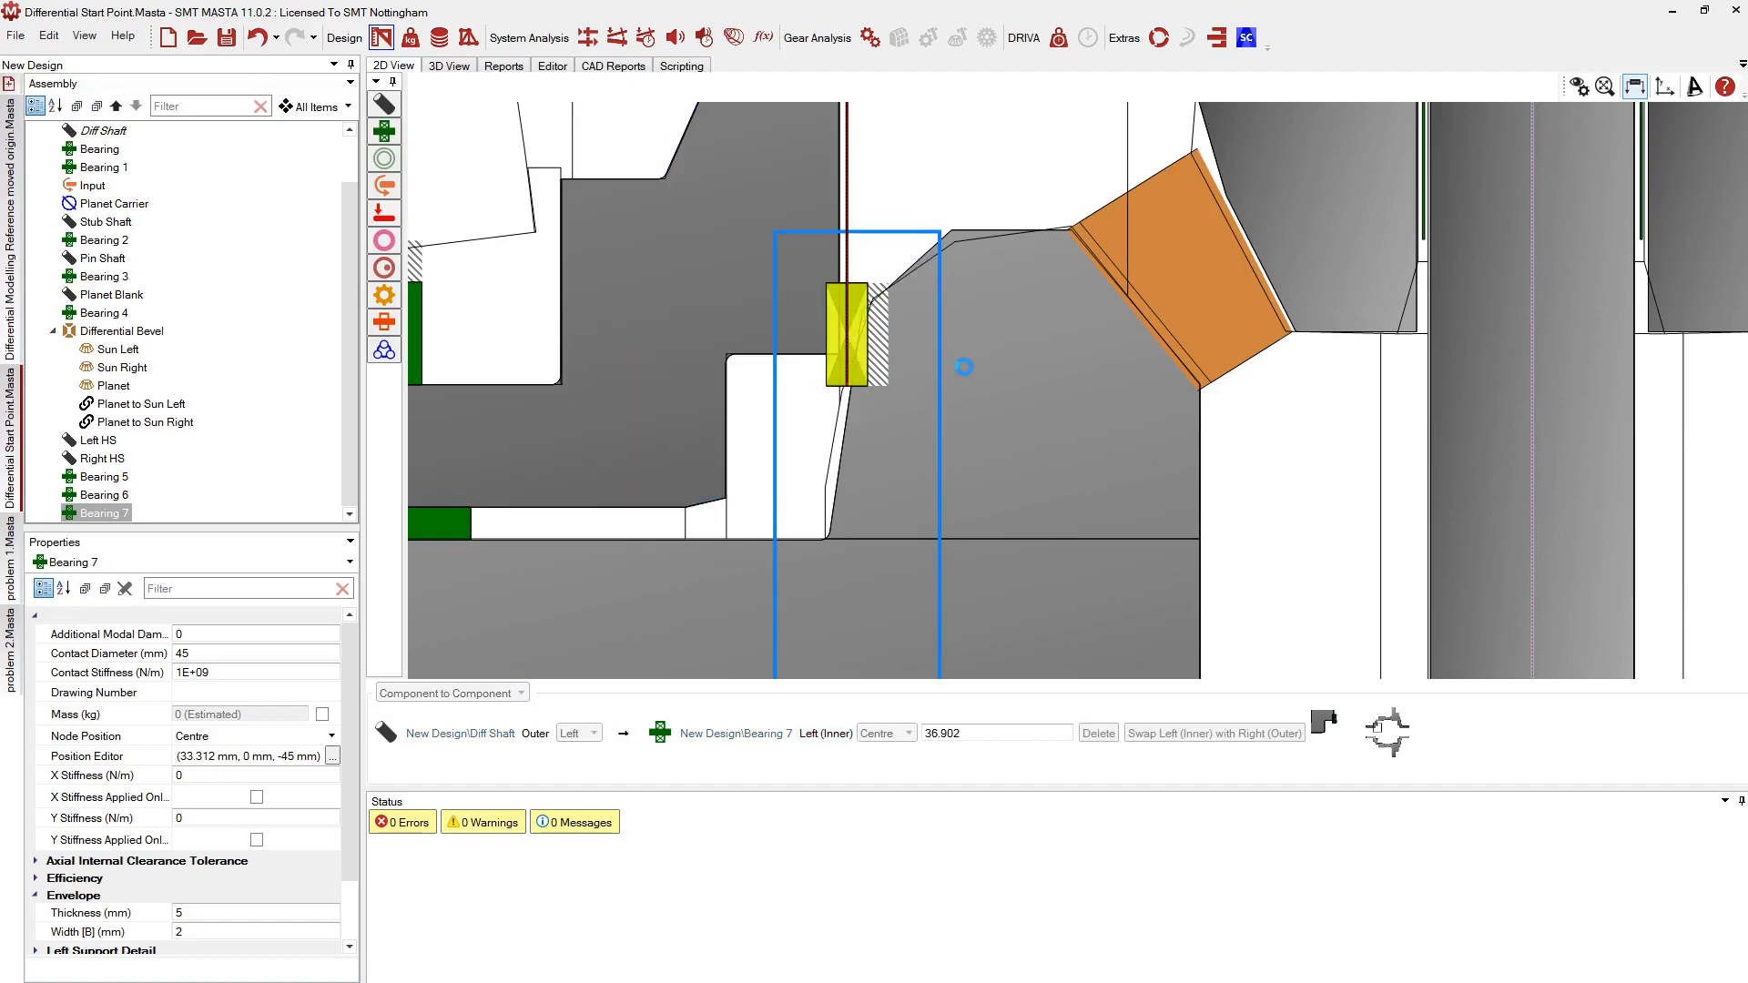
{"action": "left_click", "coordinate": [892, 508]}
{"action": "scroll", "coordinate": [652, 290], "scroll_direction": "down", "scroll_amount": 7}
{"action": "scroll", "coordinate": [652, 289], "scroll_direction": "up", "scroll_amount": 3}
{"action": "scroll", "coordinate": [713, 294], "scroll_direction": "up", "scroll_amount": 3}
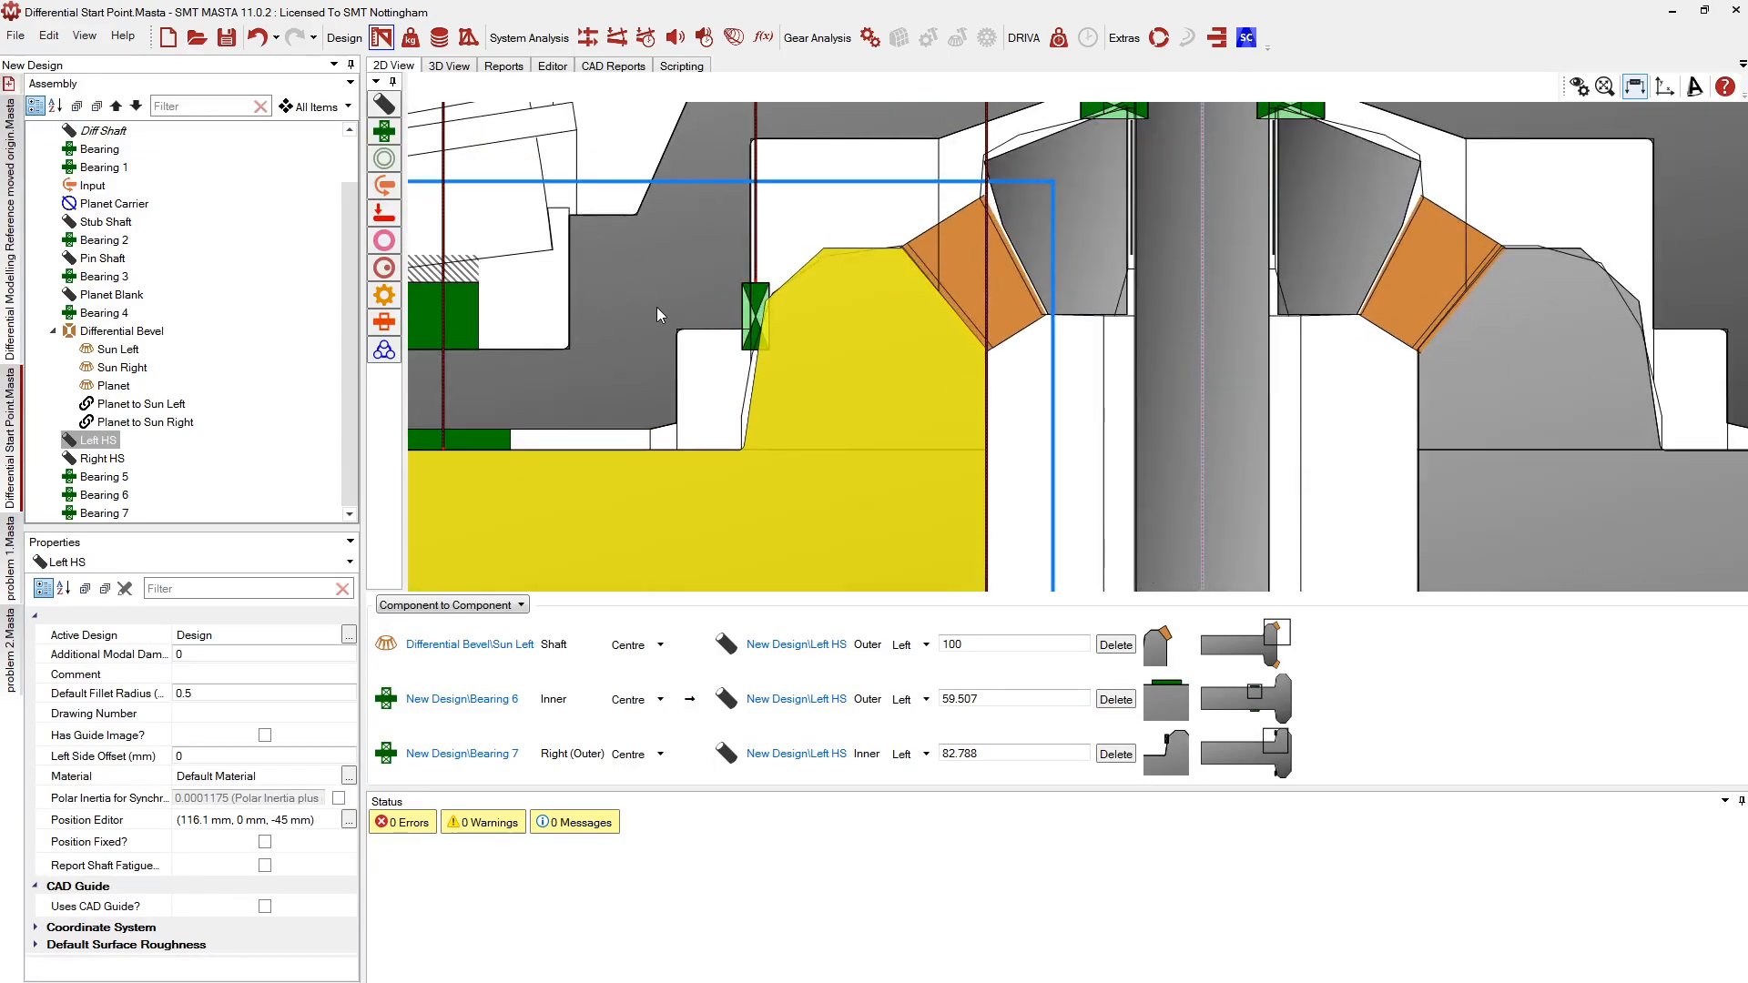
{"action": "left_click", "coordinate": [756, 299]}
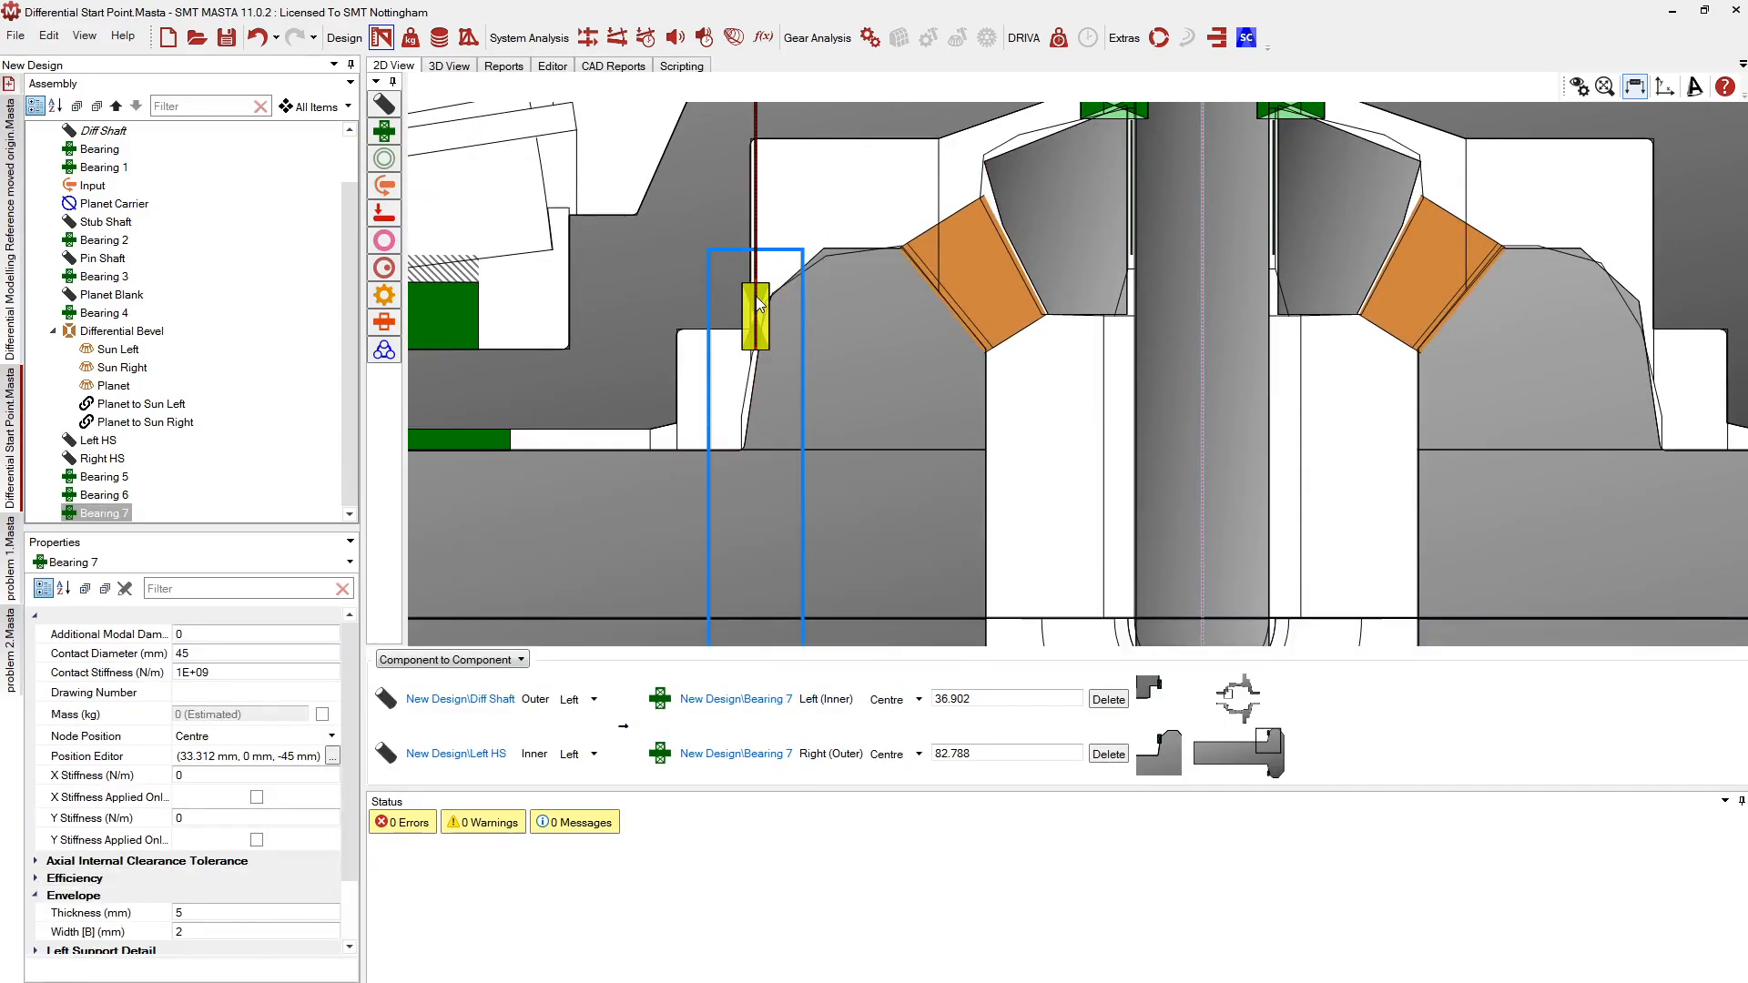
{"action": "scroll", "coordinate": [738, 309], "scroll_direction": "down", "scroll_amount": 2}
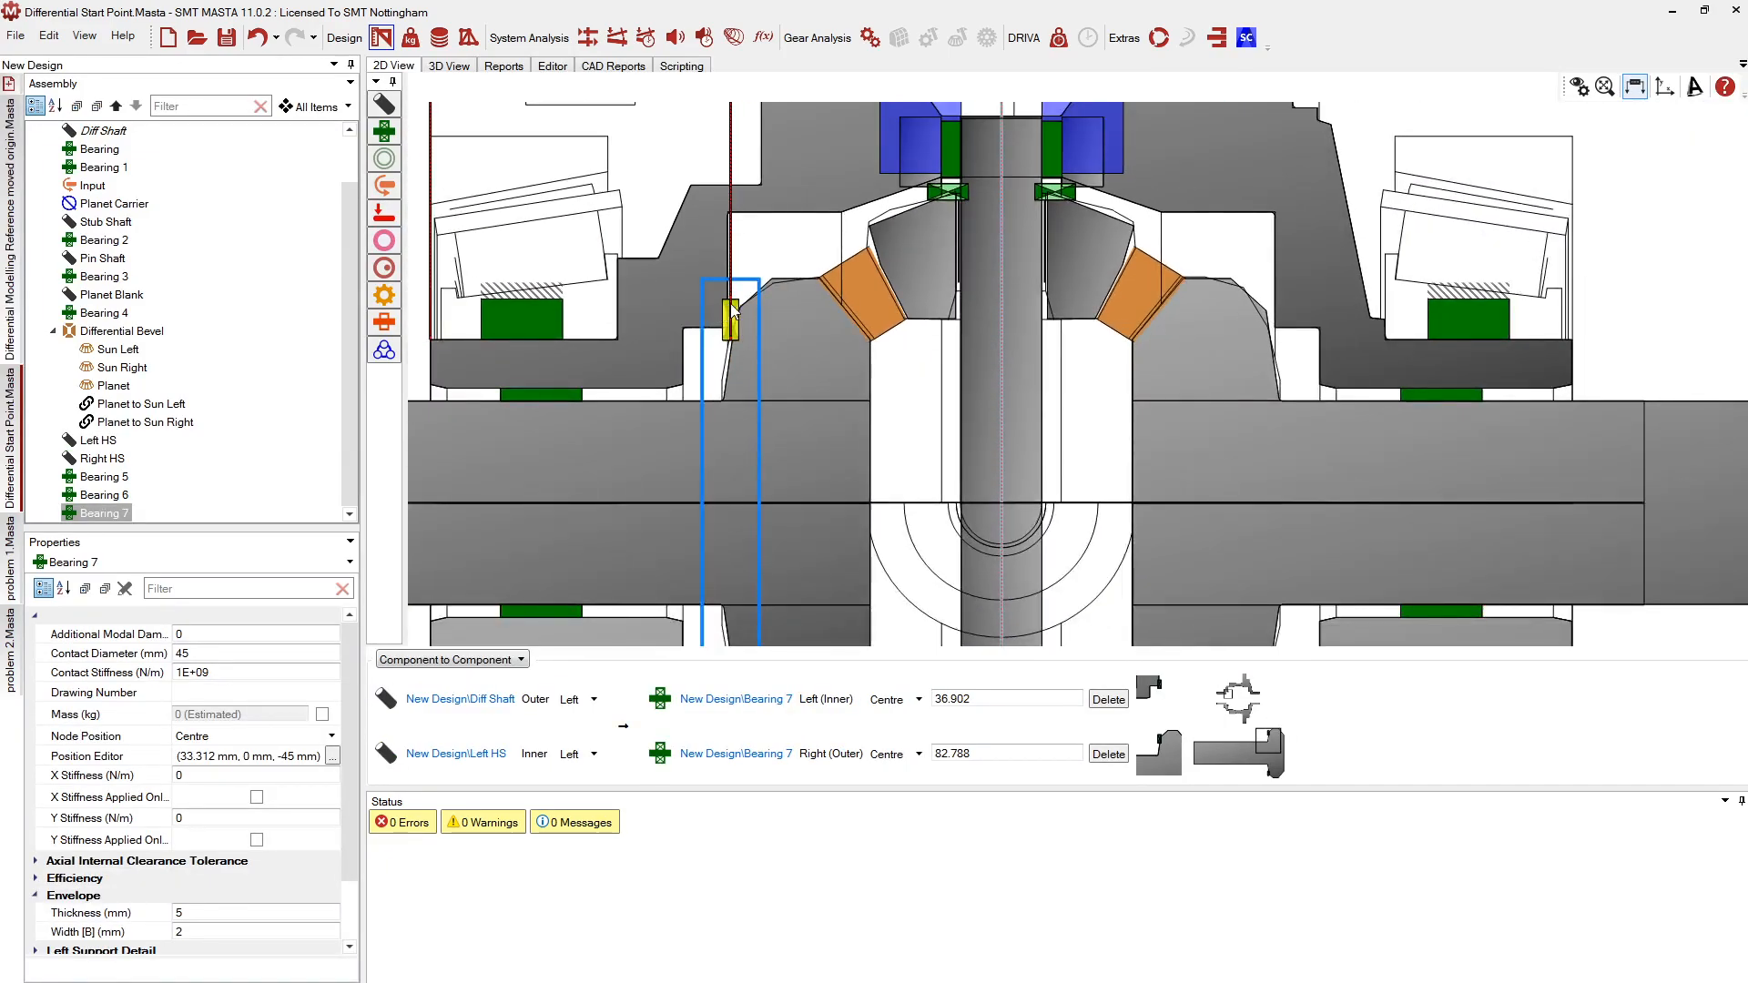
{"action": "right_click", "coordinate": [102, 514]}
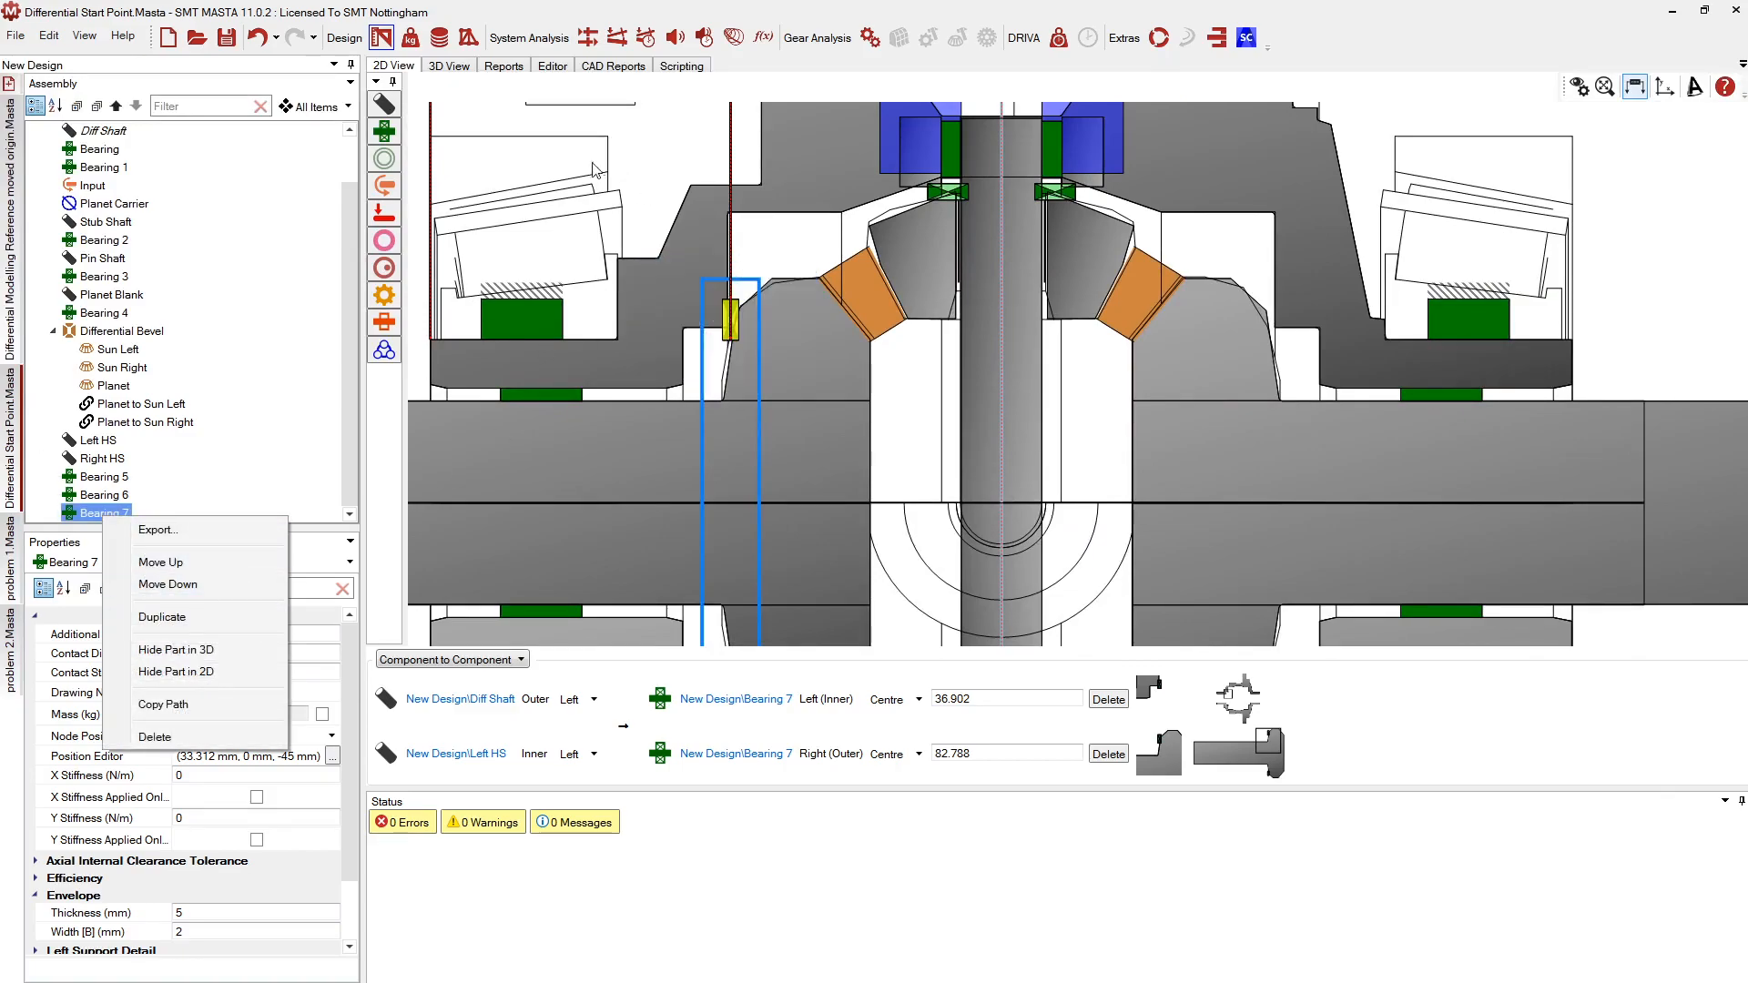
Duplicate Bearing 7 into a new Bearing 8 and locate the Diff Shaft in the drawing
{"action": "left_click", "coordinate": [163, 616]}
{"action": "scroll", "coordinate": [754, 480], "scroll_direction": "up", "scroll_amount": 2}
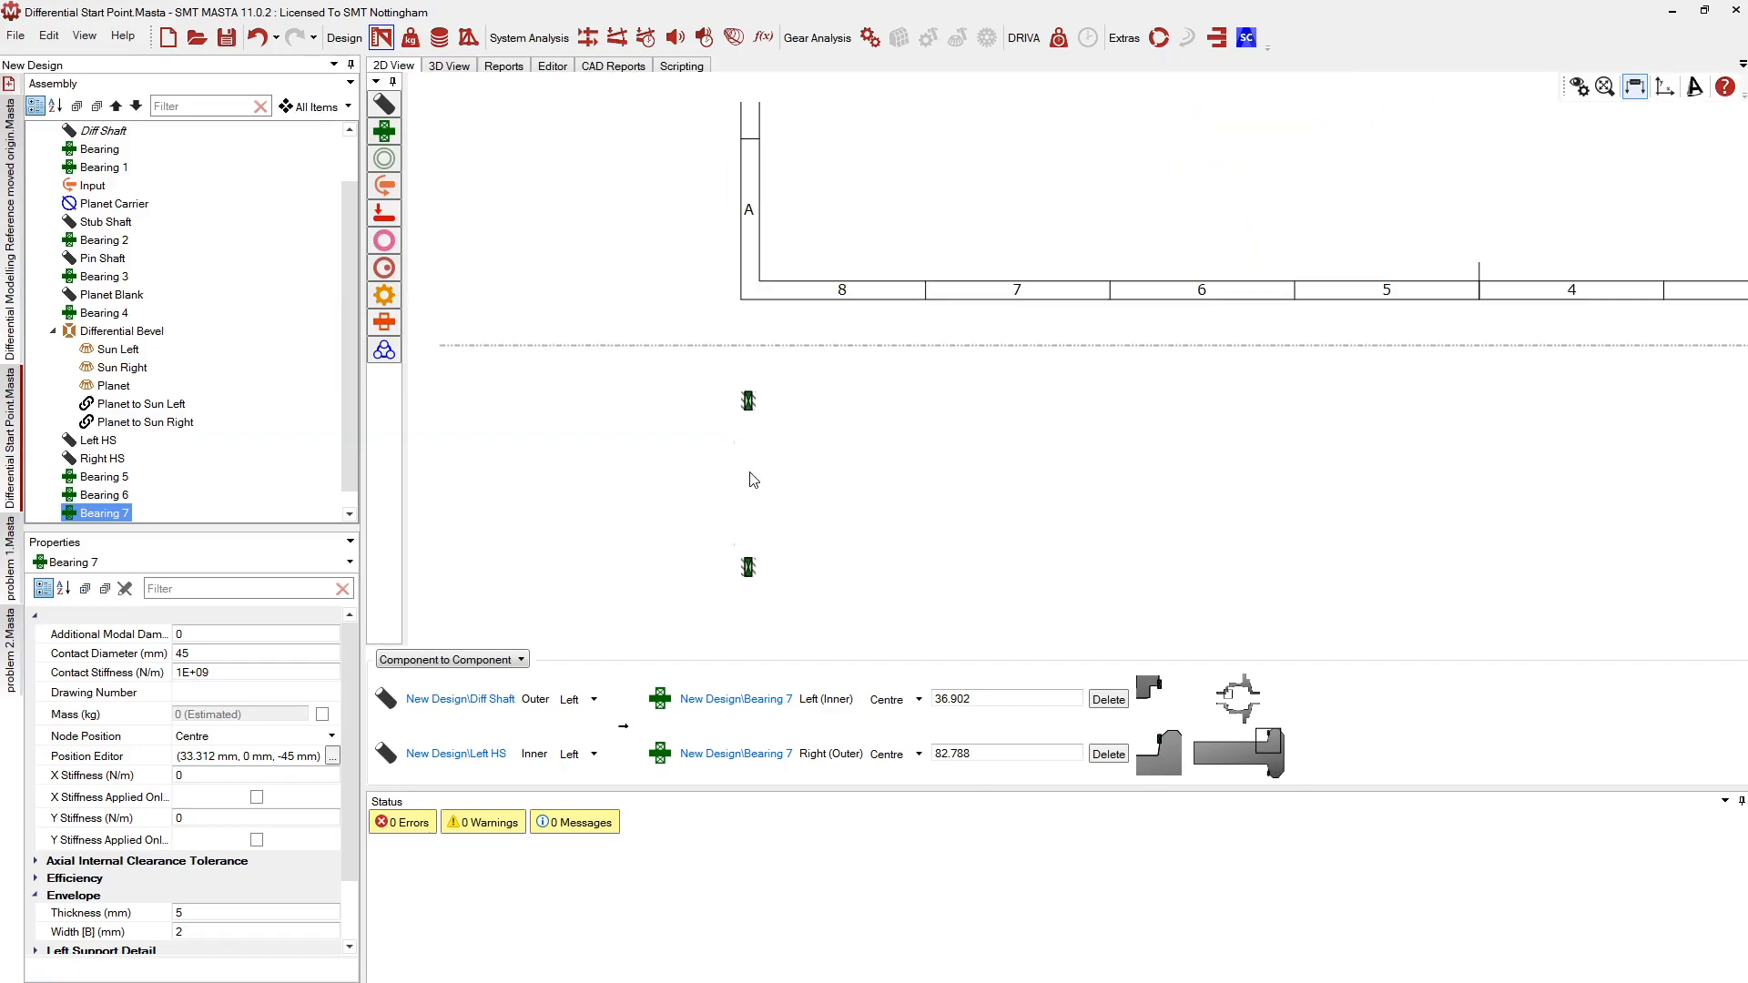
{"action": "left_click", "coordinate": [749, 403]}
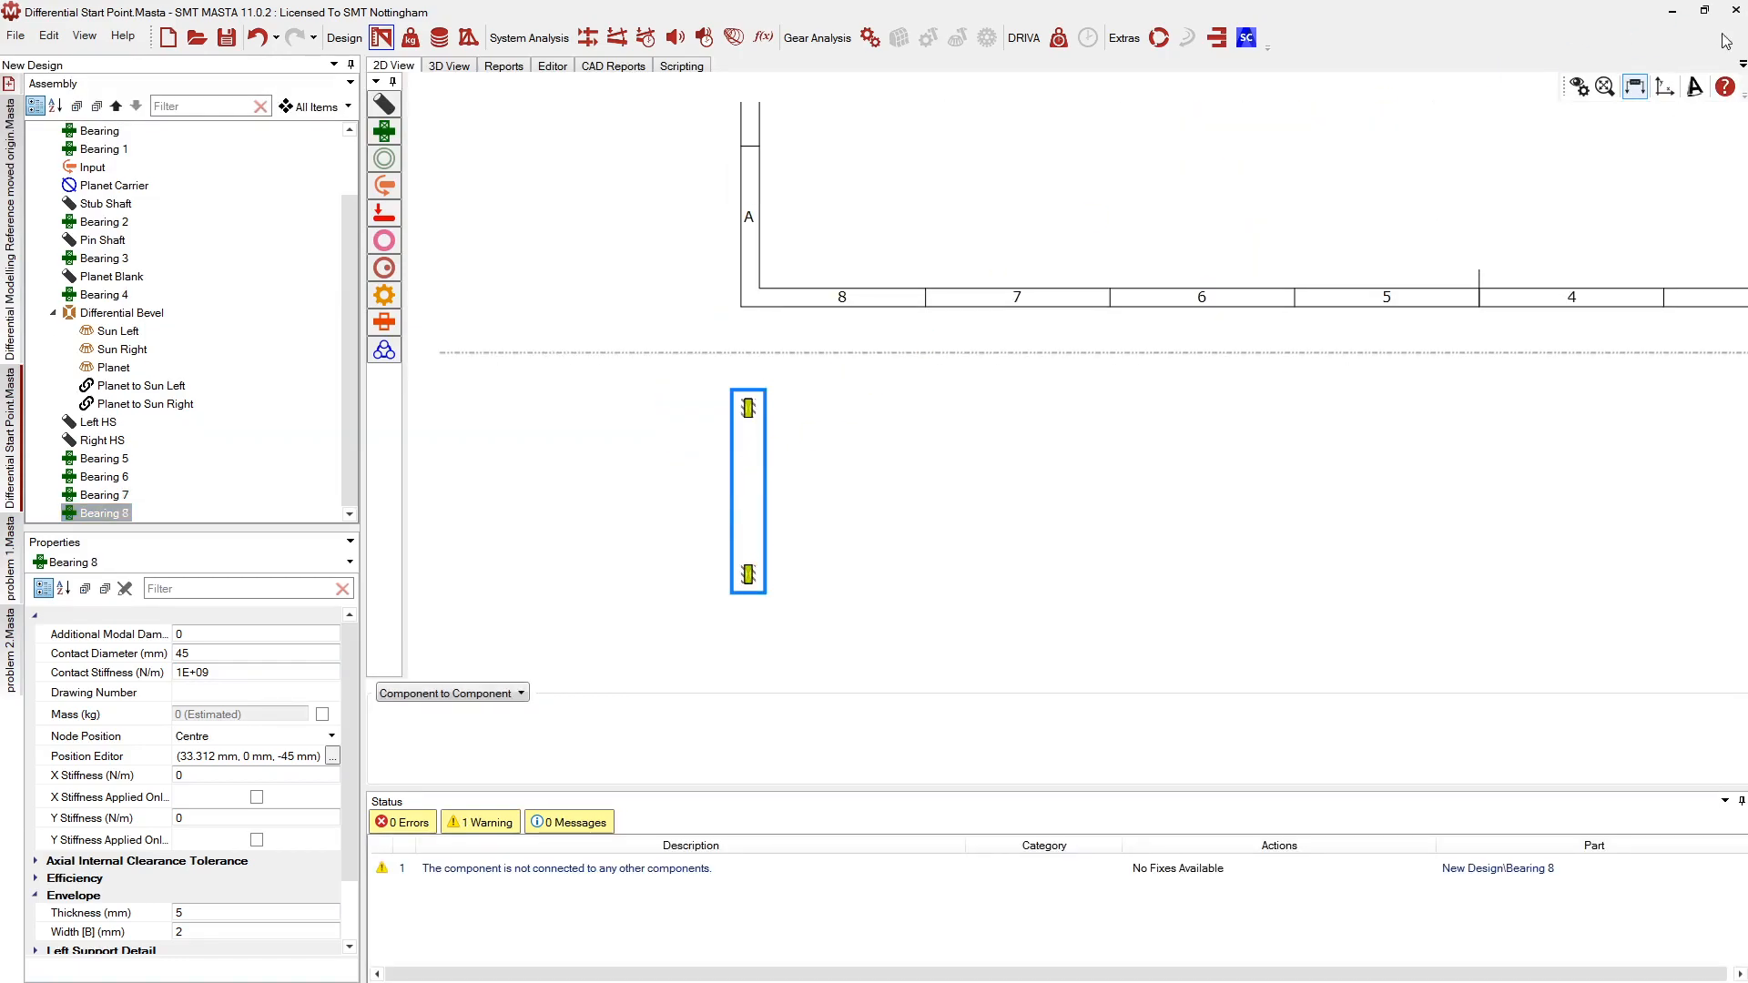
{"action": "middle_click_drag", "start_coordinate": [1564, 232], "coordinate": [1225, 449]}
{"action": "scroll", "coordinate": [1158, 450], "scroll_direction": "down", "scroll_amount": 1}
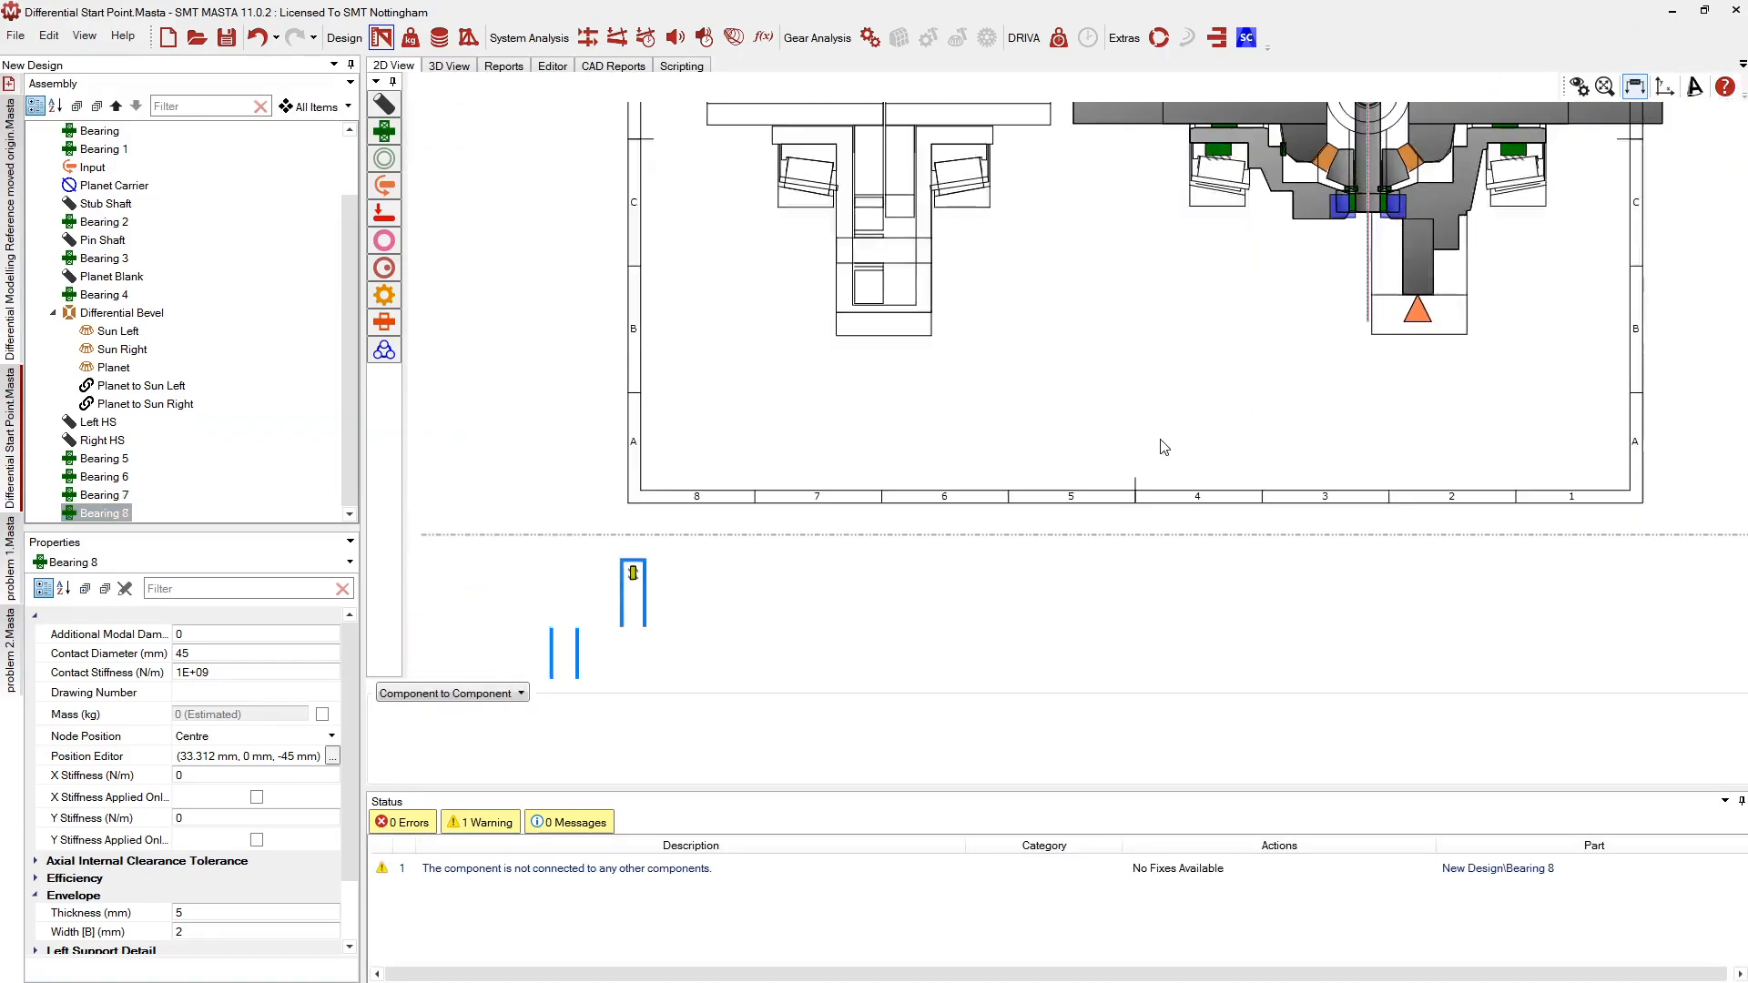
{"action": "scroll", "coordinate": [1174, 429], "scroll_direction": "down", "scroll_amount": 1}
{"action": "scroll", "coordinate": [792, 509], "scroll_direction": "down", "scroll_amount": 1}
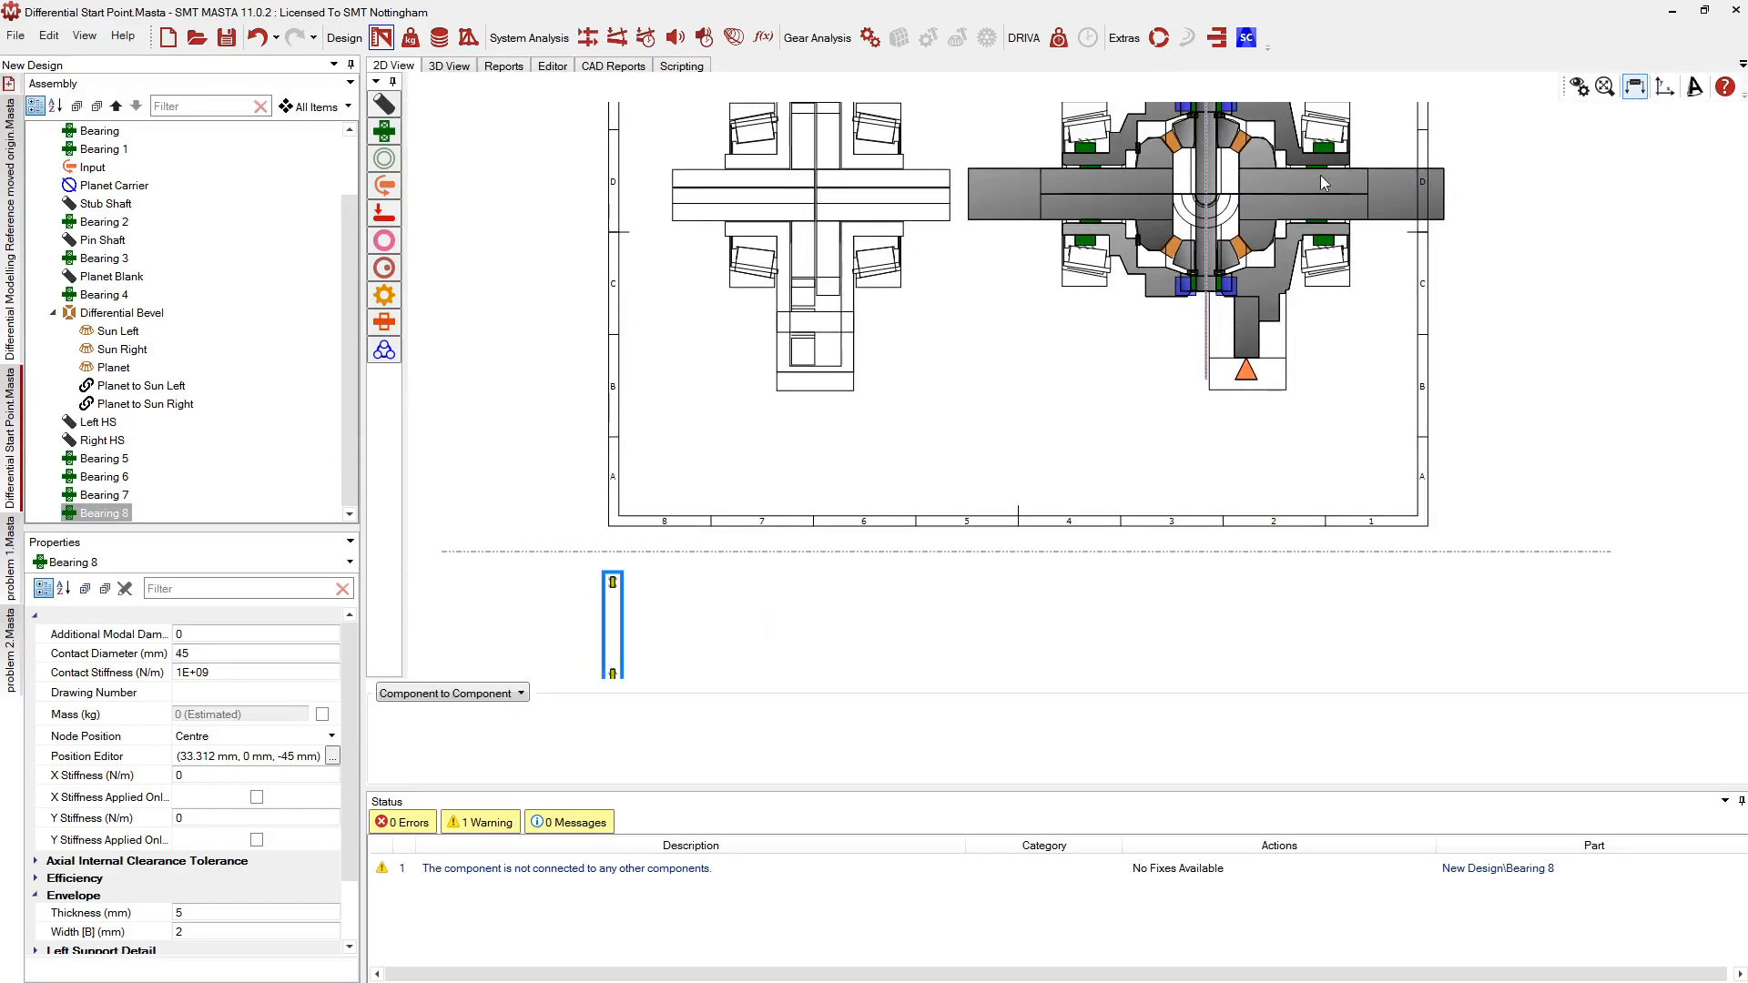
{"action": "left_click", "coordinate": [1282, 149]}
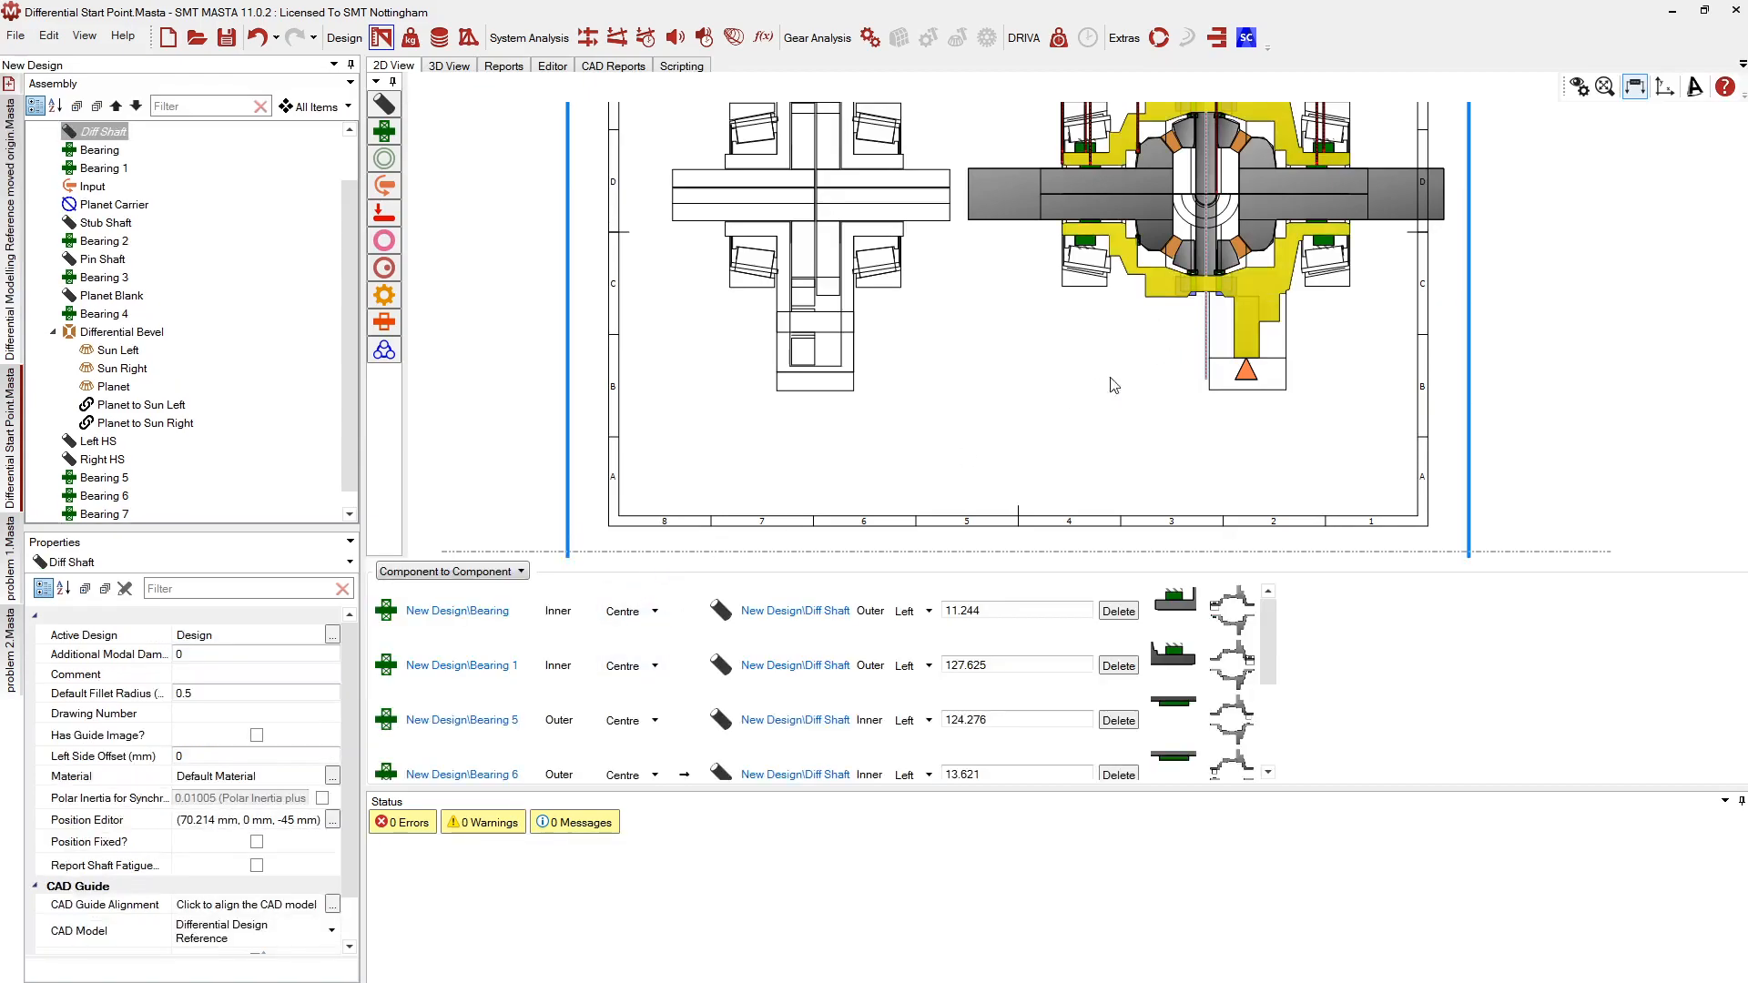
{"action": "scroll", "coordinate": [976, 414], "scroll_direction": "down", "scroll_amount": 2}
{"action": "scroll", "coordinate": [1204, 246], "scroll_direction": "up", "scroll_amount": 4}
{"action": "scroll", "coordinate": [1204, 246], "scroll_direction": "up", "scroll_amount": 3}
{"action": "scroll", "coordinate": [1121, 321], "scroll_direction": "down", "scroll_amount": 1}
{"action": "scroll", "coordinate": [1136, 292], "scroll_direction": "up", "scroll_amount": 2}
{"action": "scroll", "coordinate": [116, 514], "scroll_direction": "down", "scroll_amount": 1}
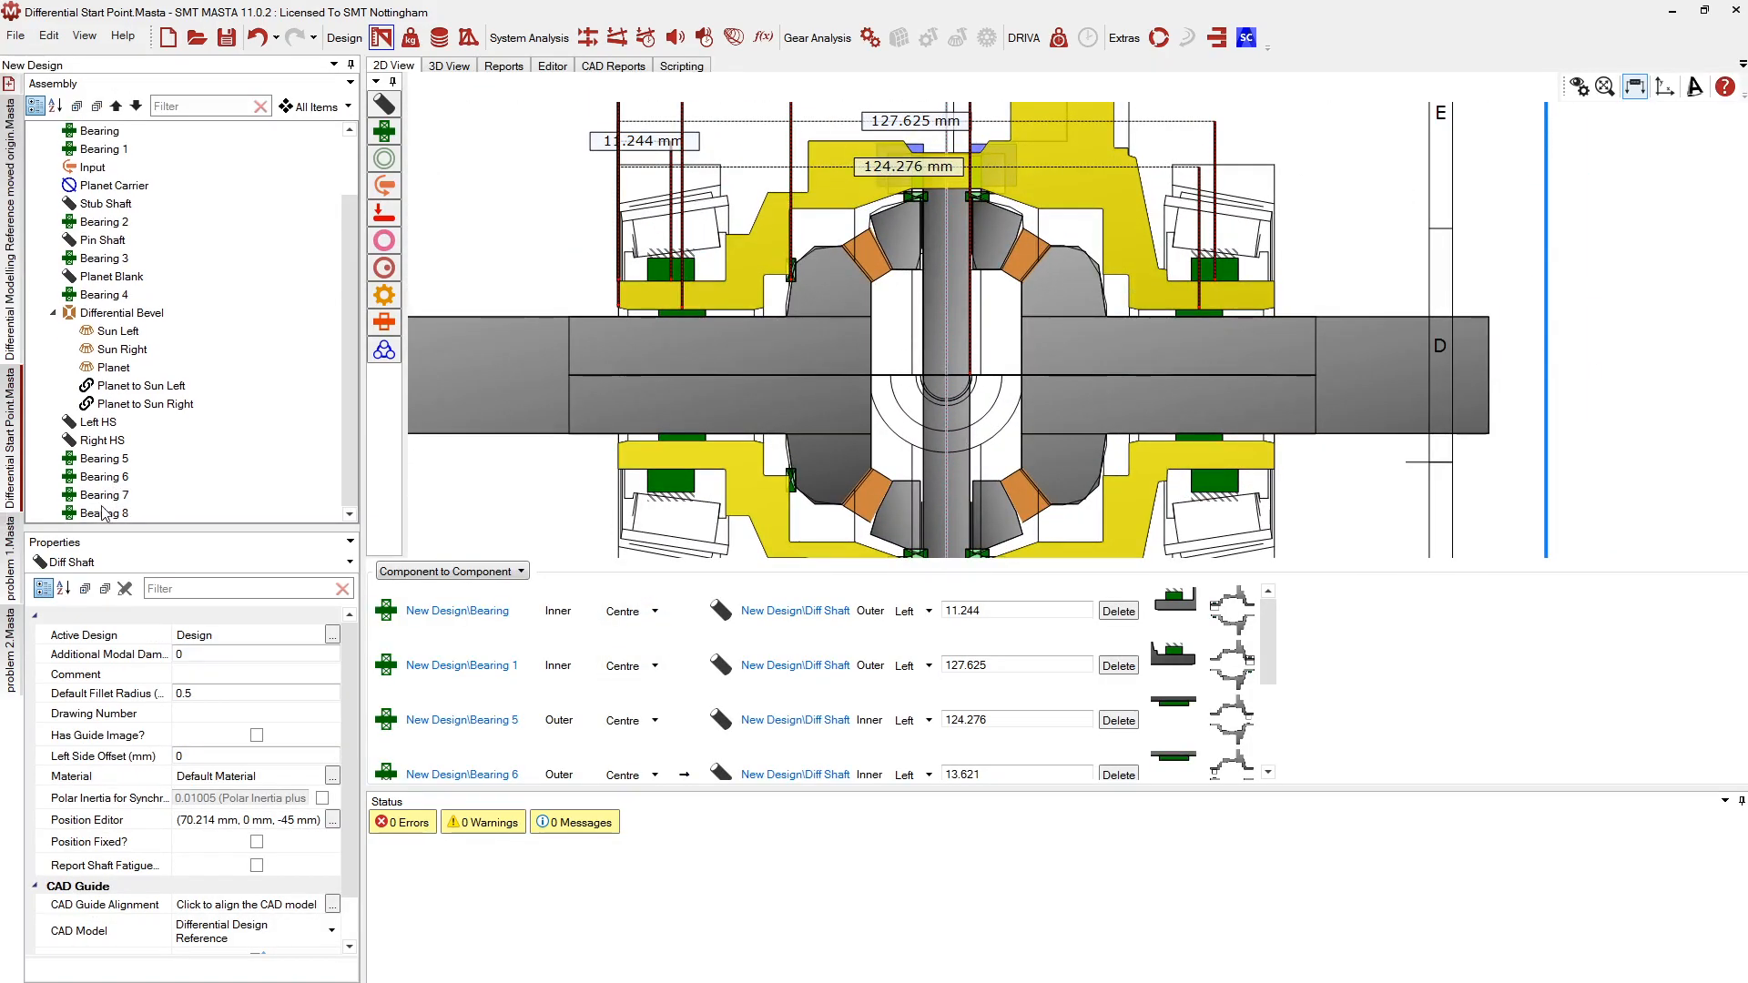
Begin connecting Bearing 8 to the Diff Shaft as its host
{"action": "left_click", "coordinate": [100, 513]}
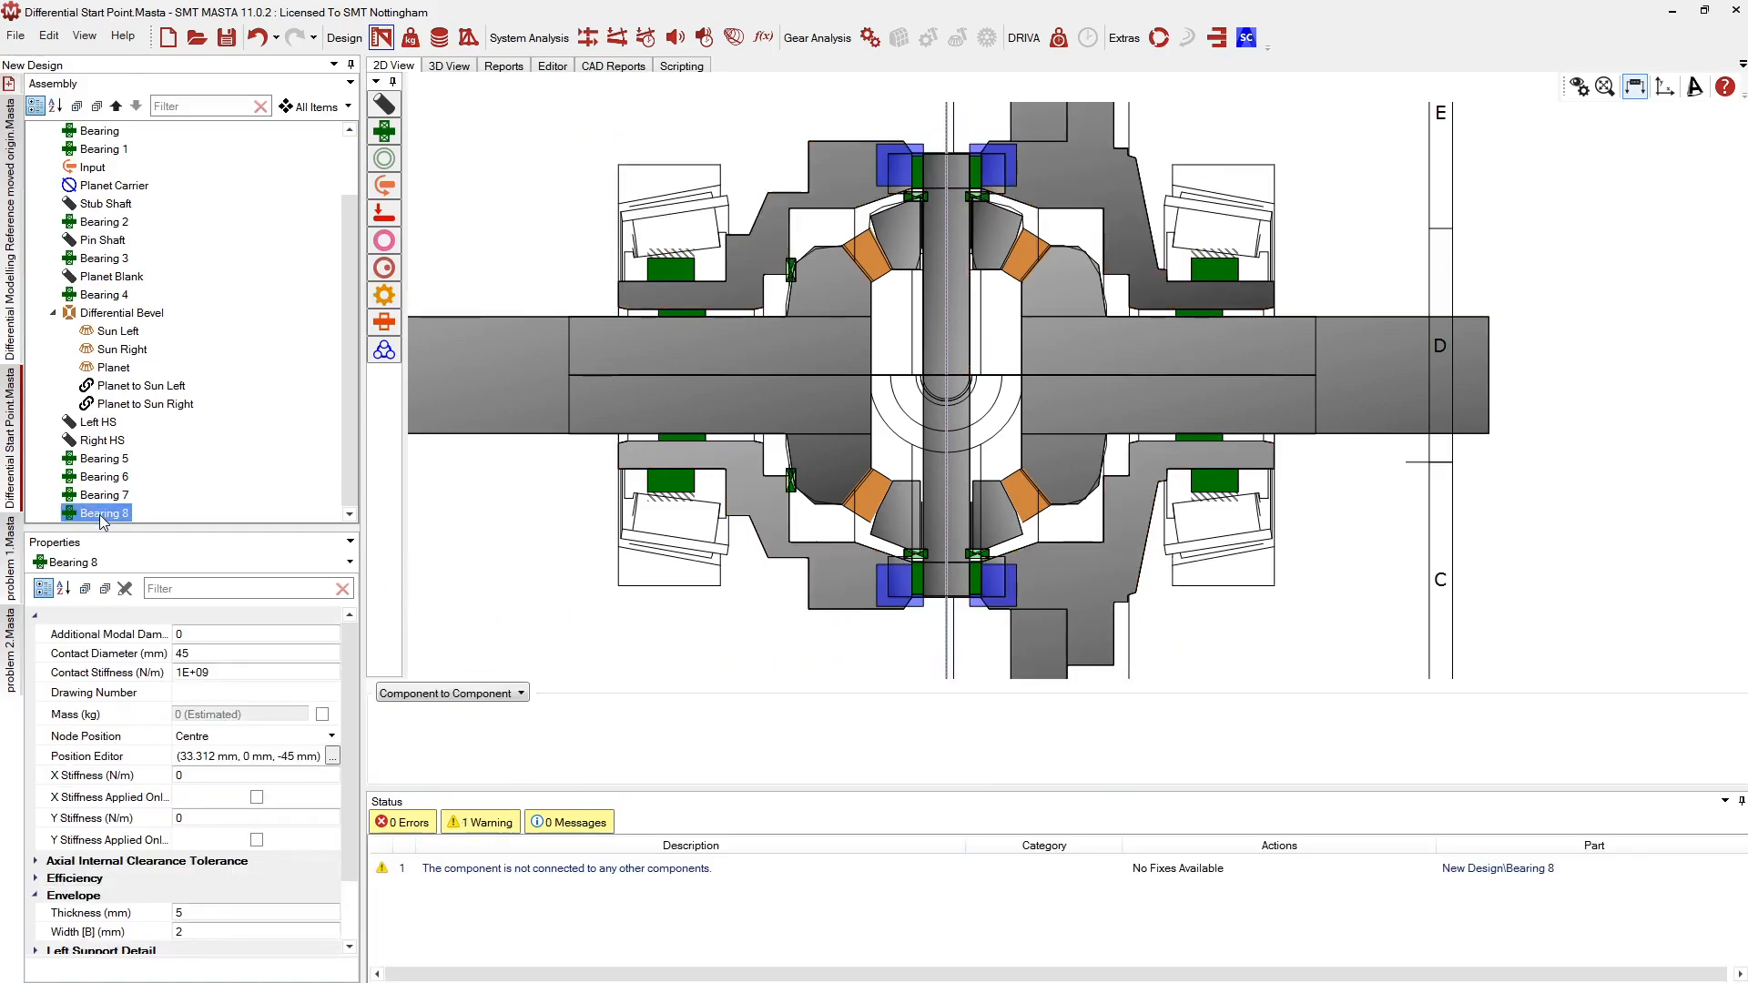
{"action": "right_click", "coordinate": [101, 515]}
{"action": "left_click", "coordinate": [105, 523]}
{"action": "scroll", "coordinate": [847, 492], "scroll_direction": "down", "scroll_amount": 1}
{"action": "scroll", "coordinate": [847, 492], "scroll_direction": "down", "scroll_amount": 3}
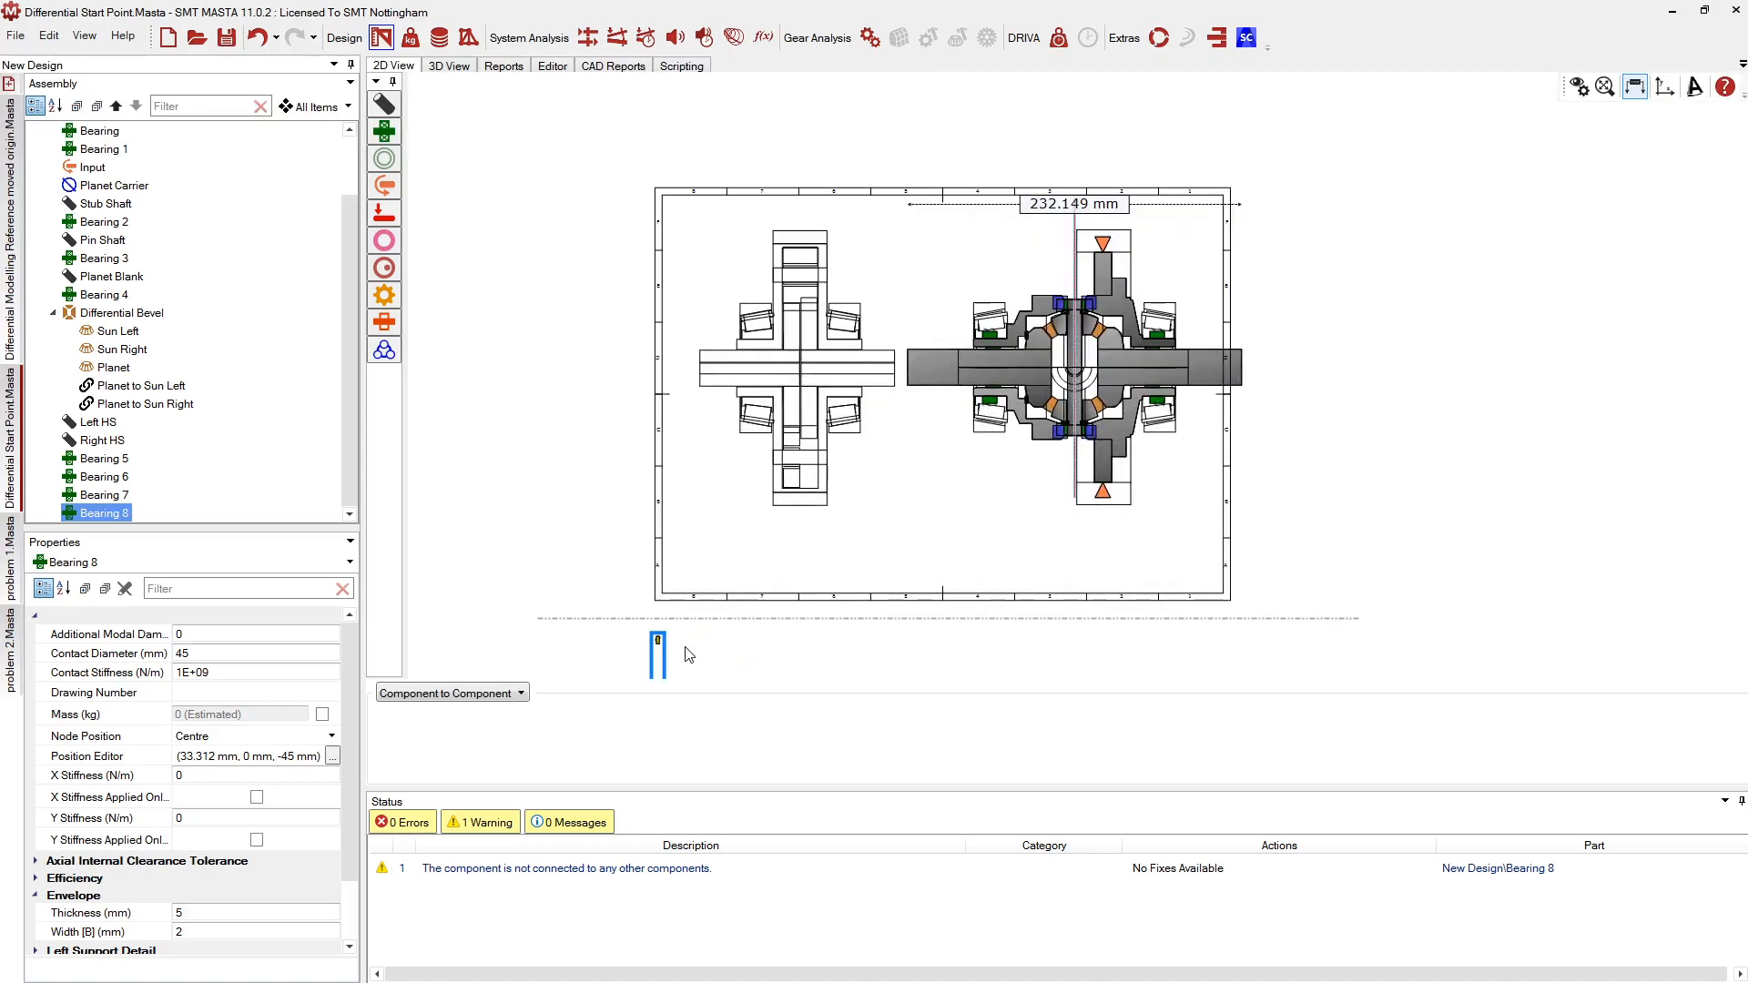
{"action": "left_click", "coordinate": [659, 643]}
{"action": "left_click", "coordinate": [658, 705]}
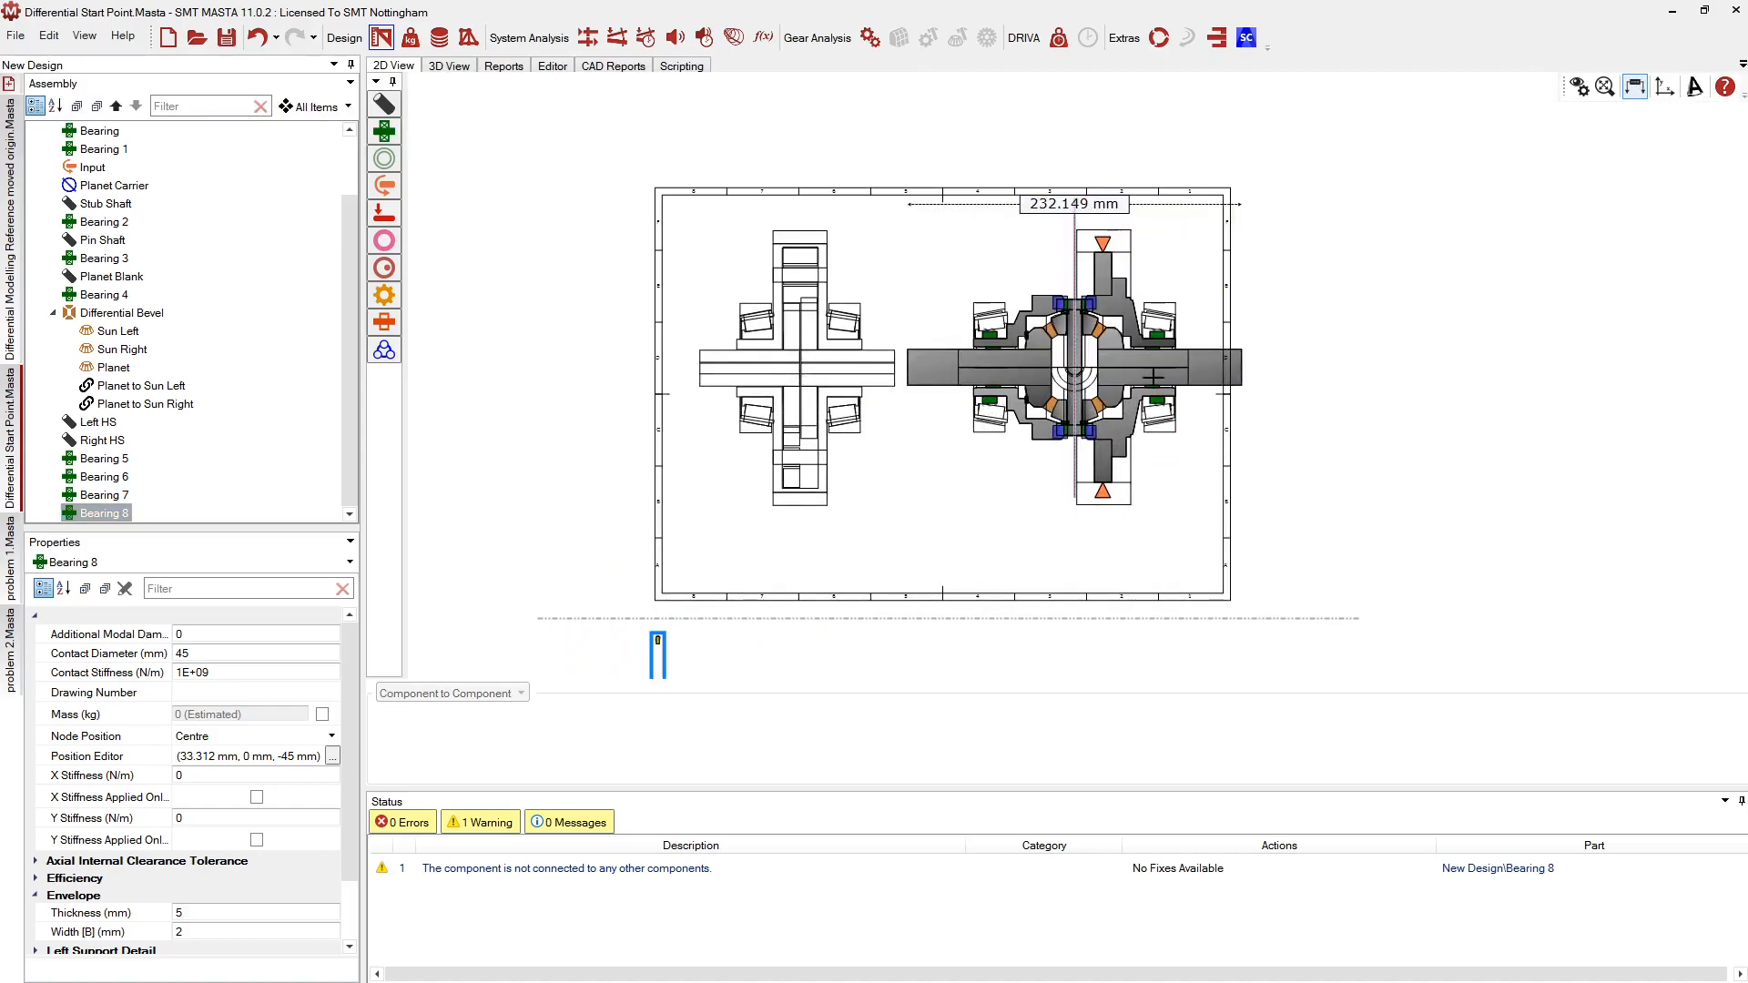
{"action": "left_click", "coordinate": [1126, 334]}
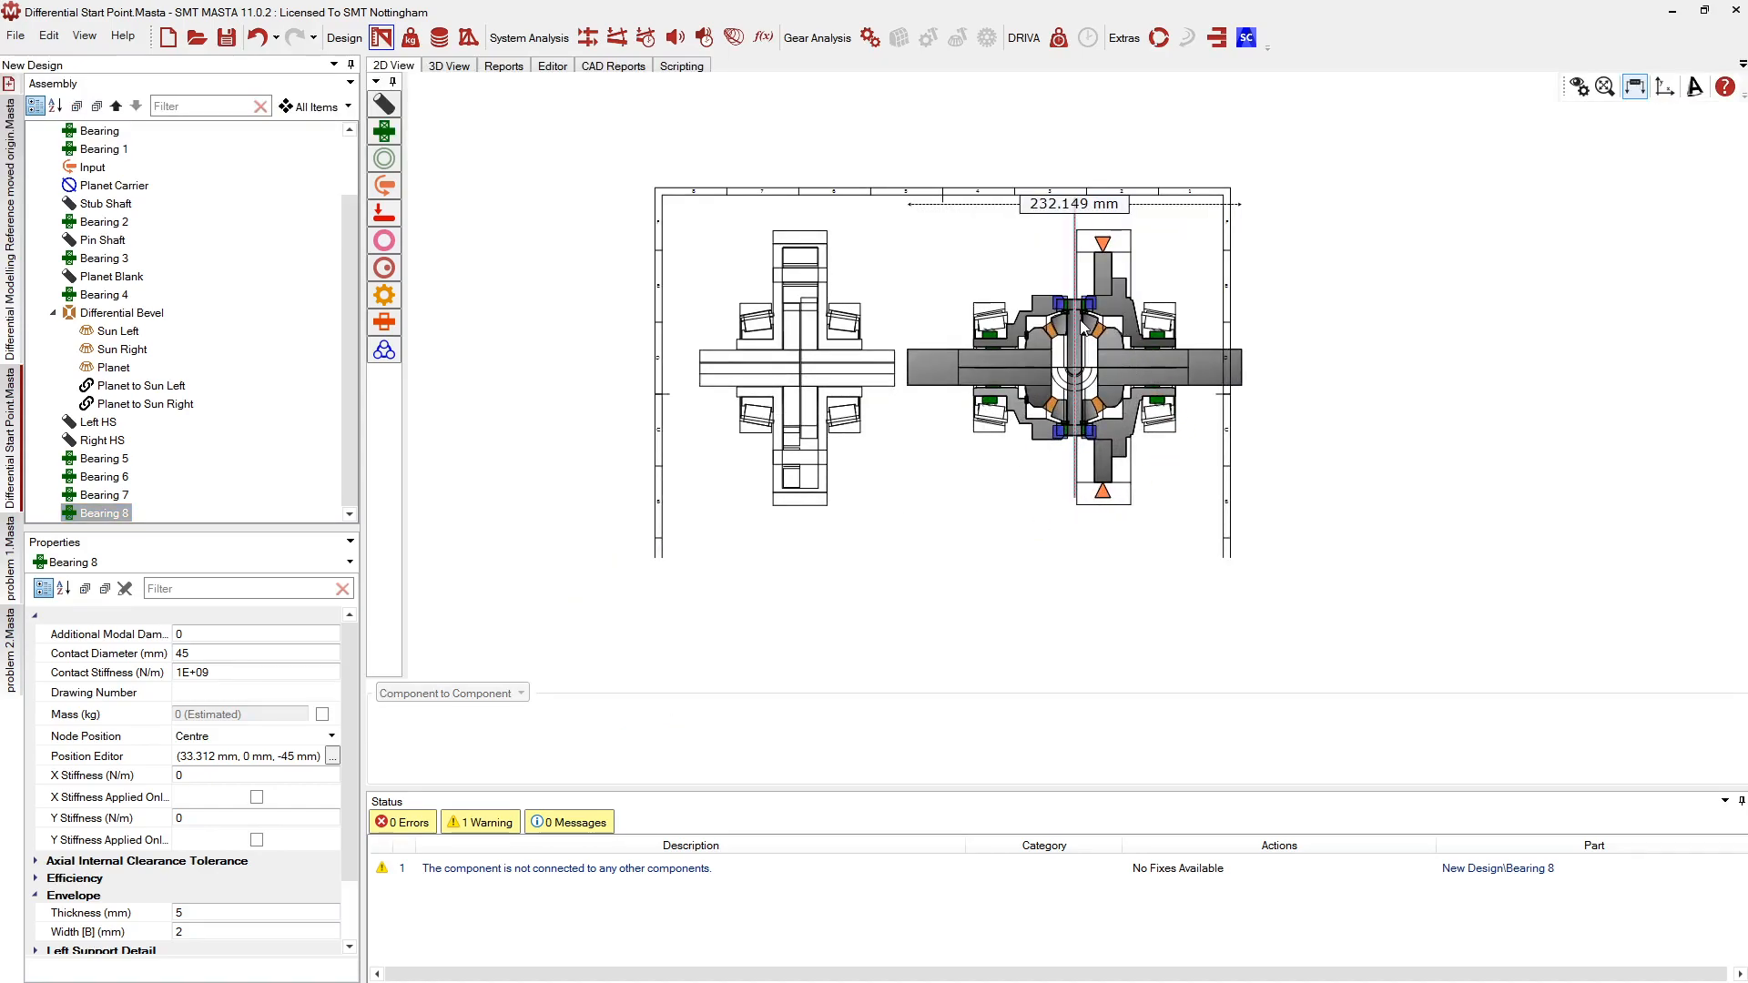
{"action": "scroll", "coordinate": [1170, 352], "scroll_direction": "up", "scroll_amount": 6}
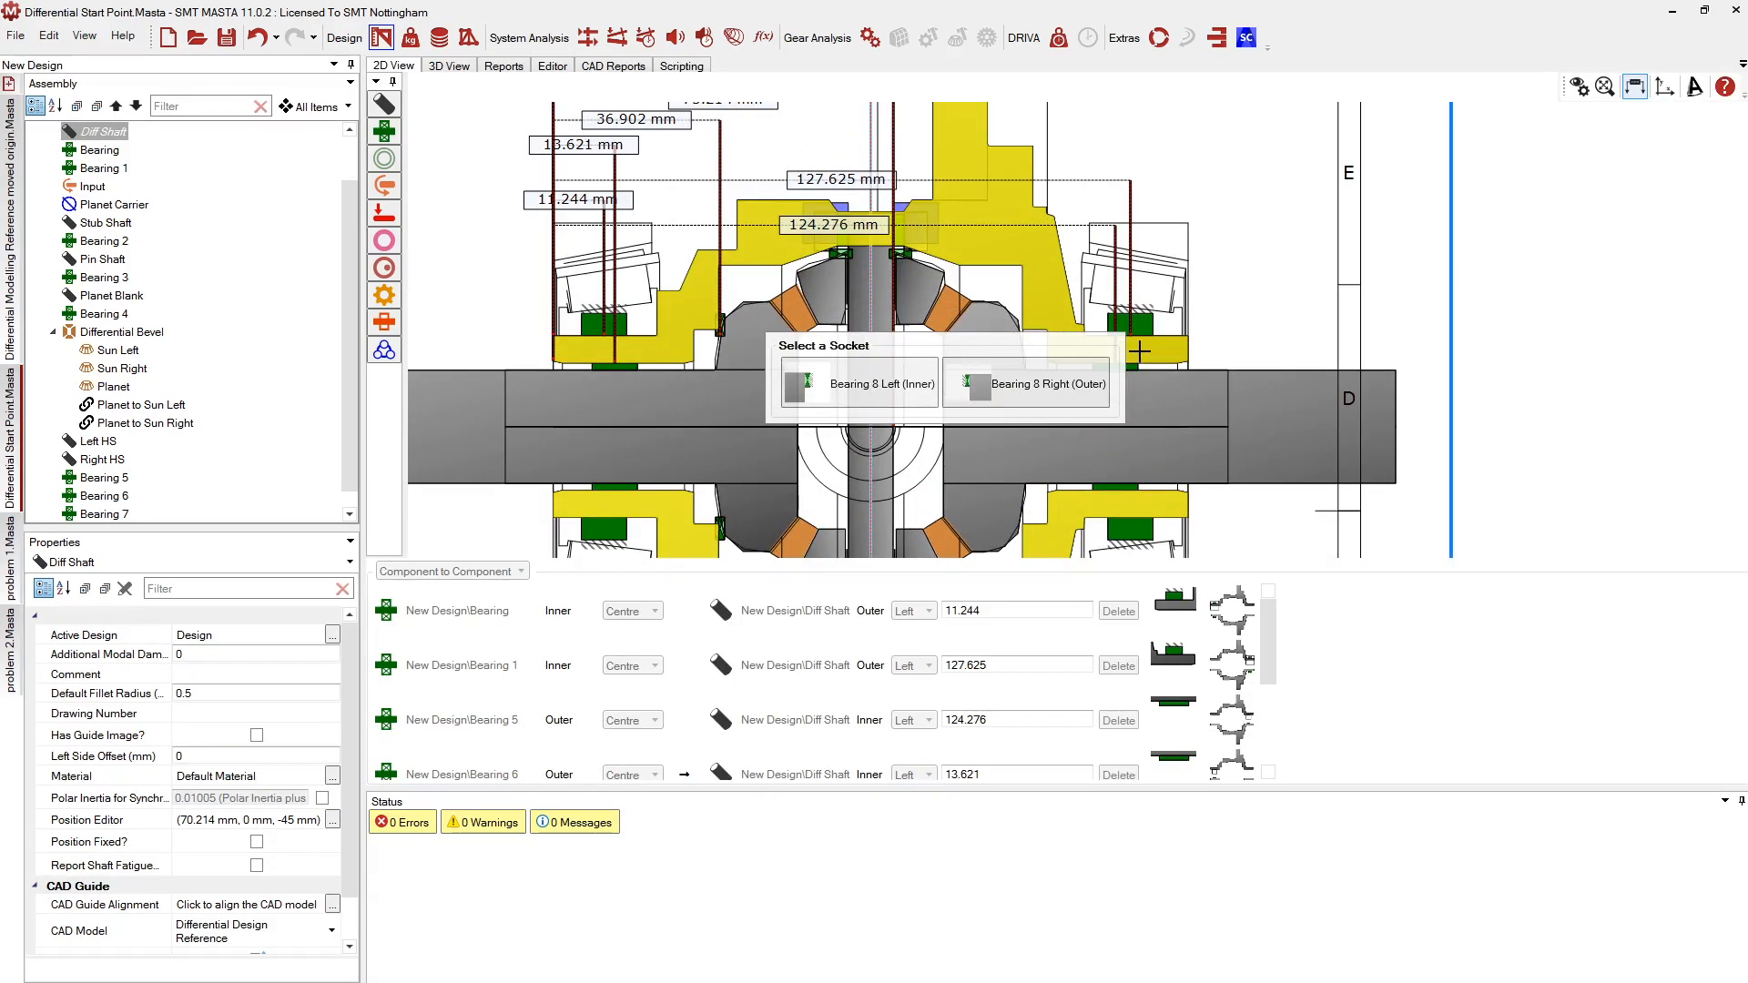
Mount Bearing 8 on the Diff Shaft using its Right (Outer) socket
{"action": "scroll", "coordinate": [1139, 351], "scroll_direction": "up", "scroll_amount": 2}
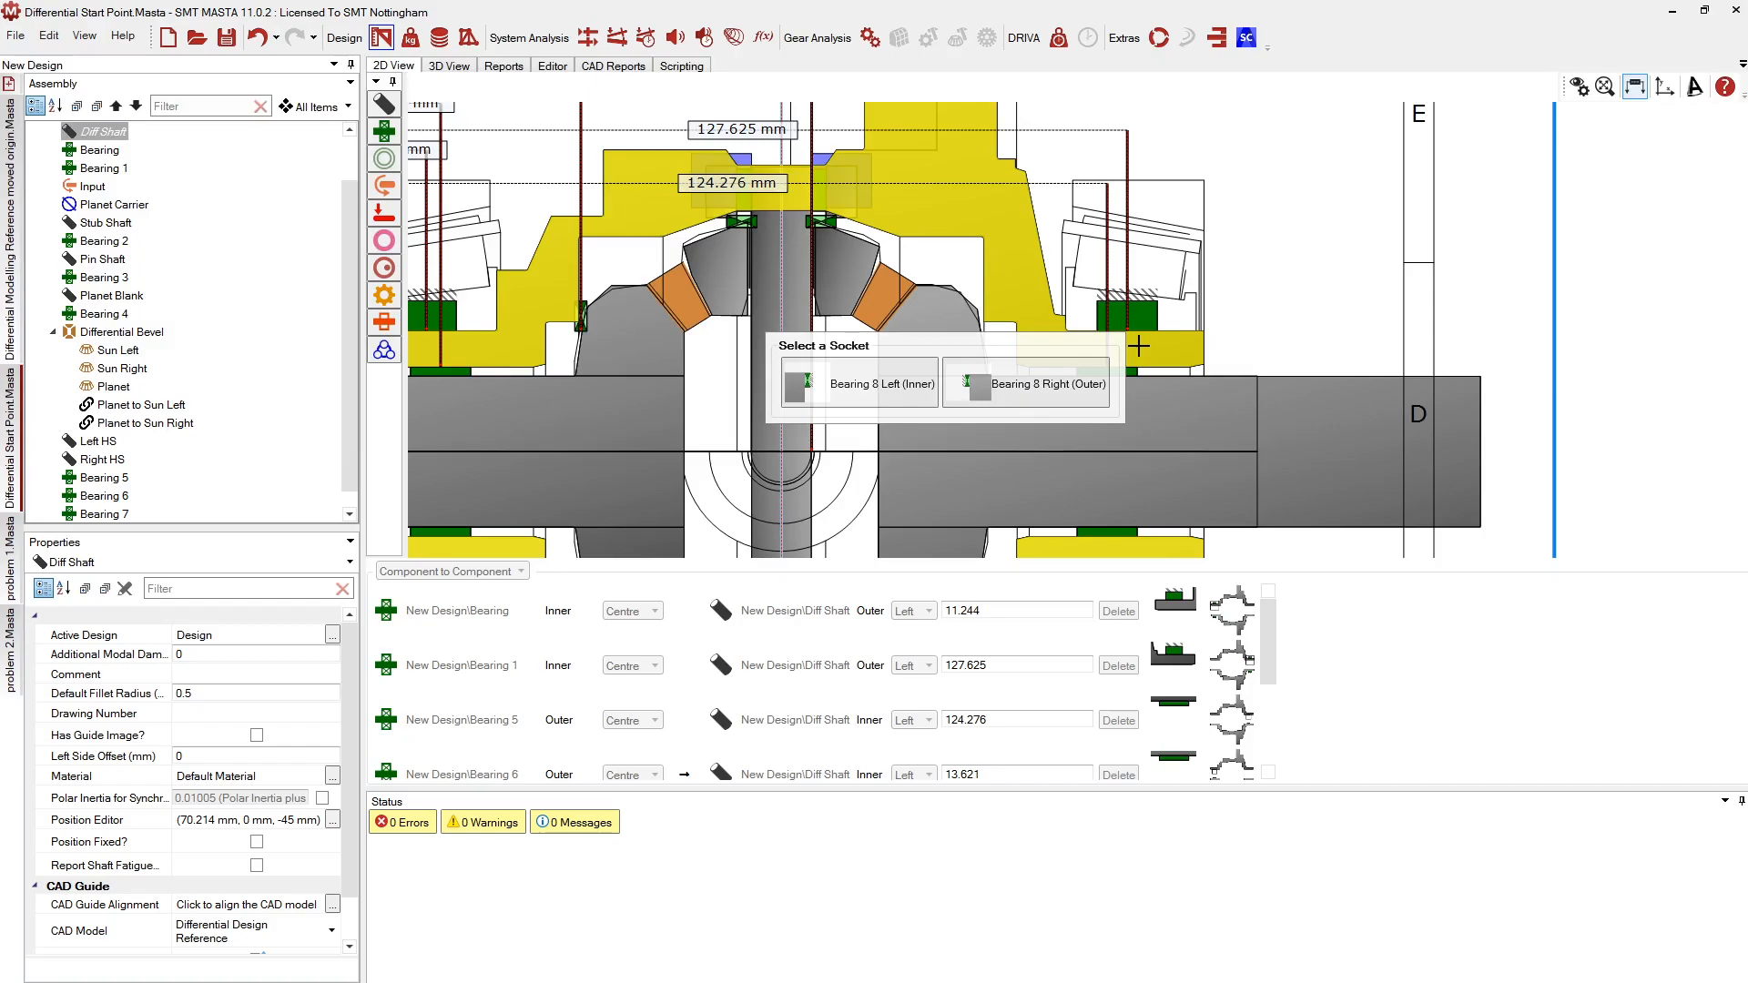
{"action": "left_click", "coordinate": [1002, 403]}
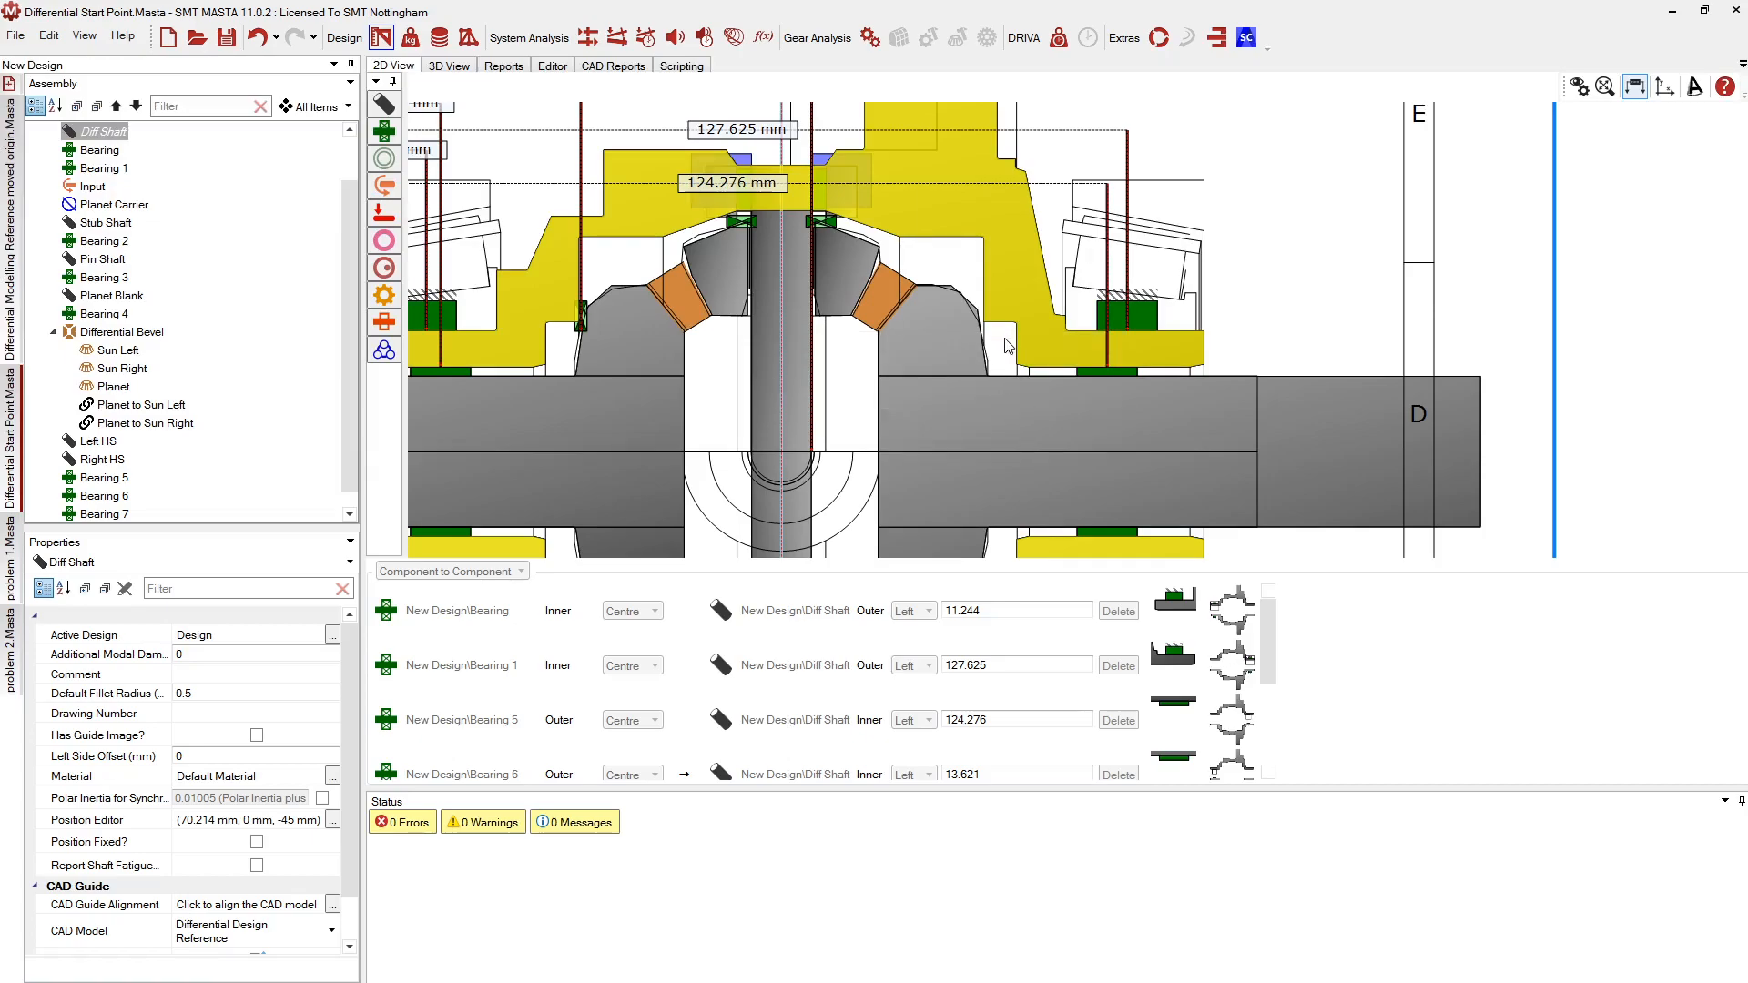
{"action": "scroll", "coordinate": [1004, 340], "scroll_direction": "up", "scroll_amount": 4}
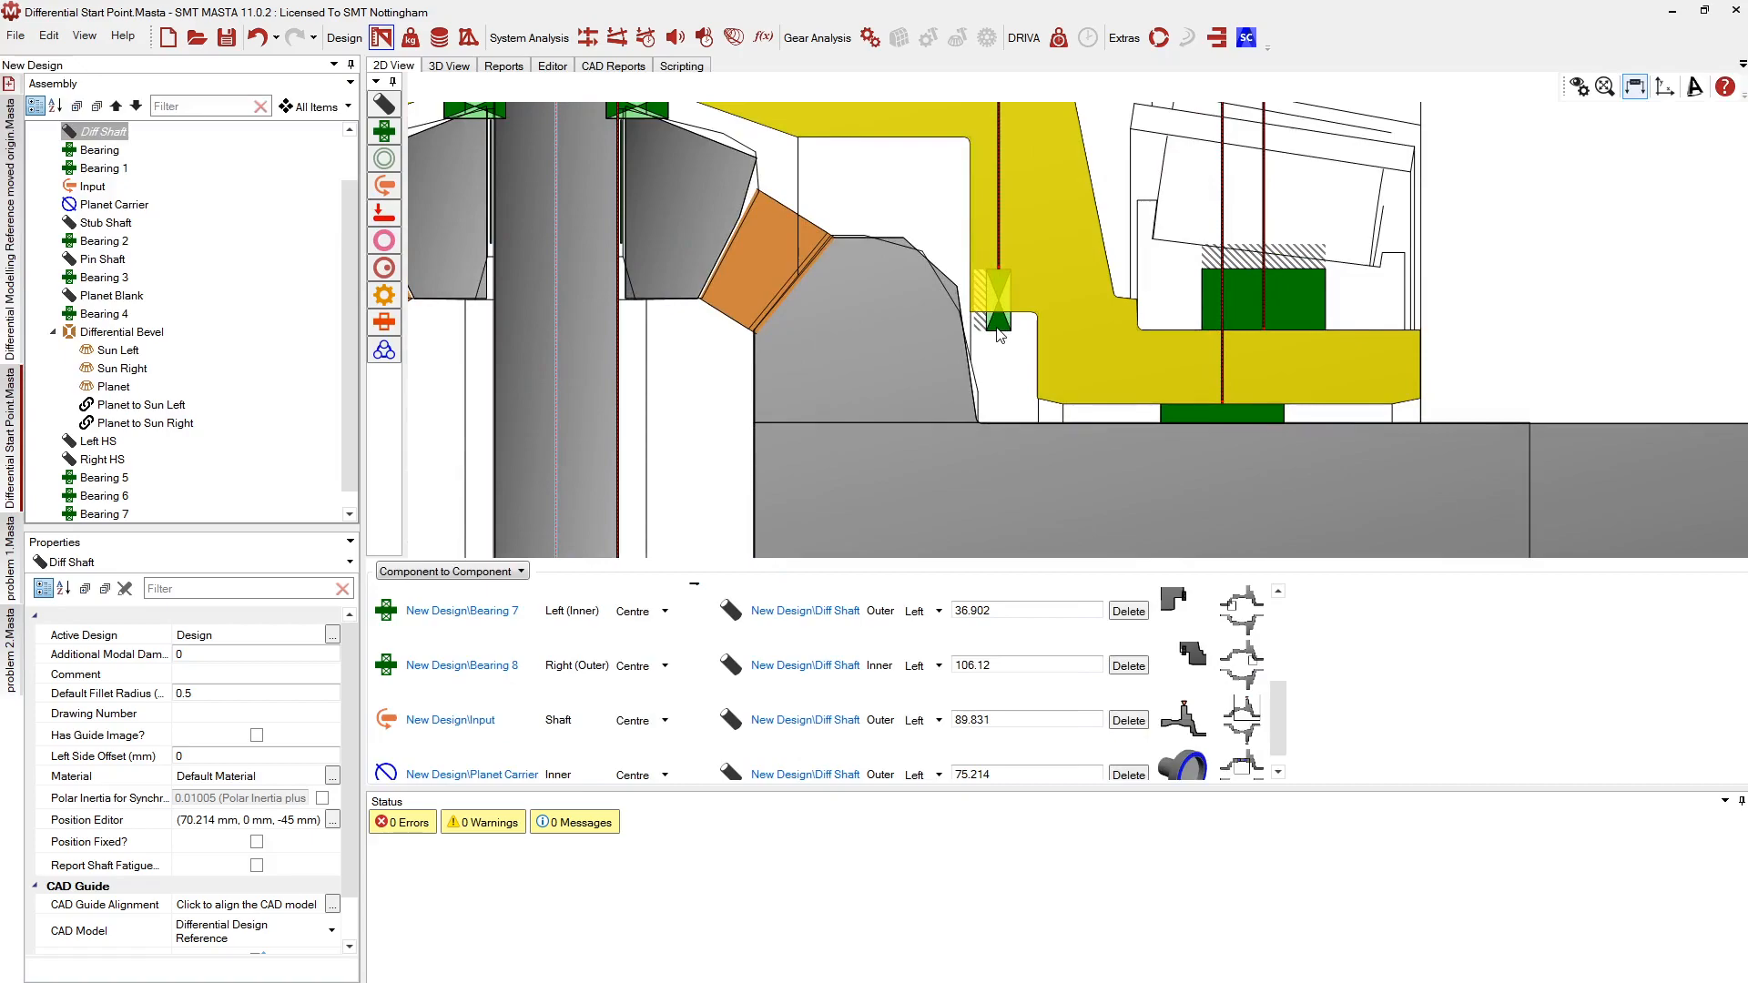
{"action": "left_click", "coordinate": [997, 330]}
{"action": "scroll", "coordinate": [1039, 288], "scroll_direction": "up", "scroll_amount": 3}
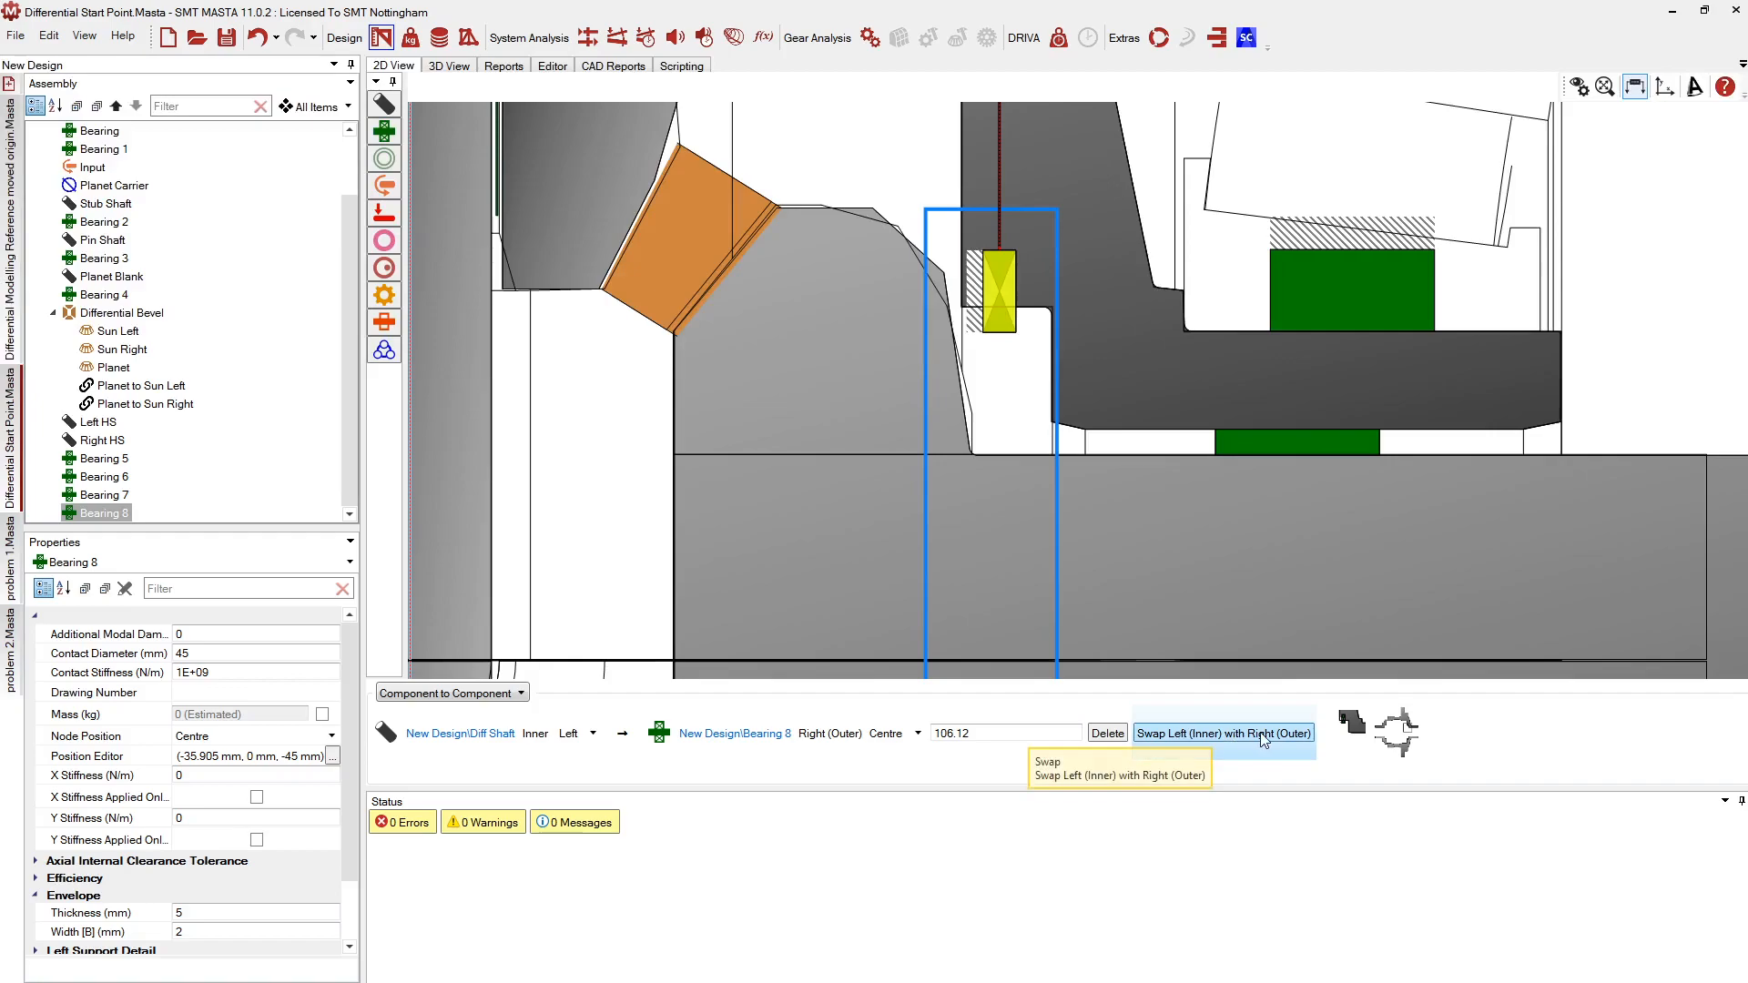
Test Swap Left/Right on Bearing 8 three times, leaving its sides unchanged
{"action": "left_click", "coordinate": [1209, 736]}
{"action": "left_click", "coordinate": [1209, 735]}
{"action": "left_click", "coordinate": [1209, 735]}
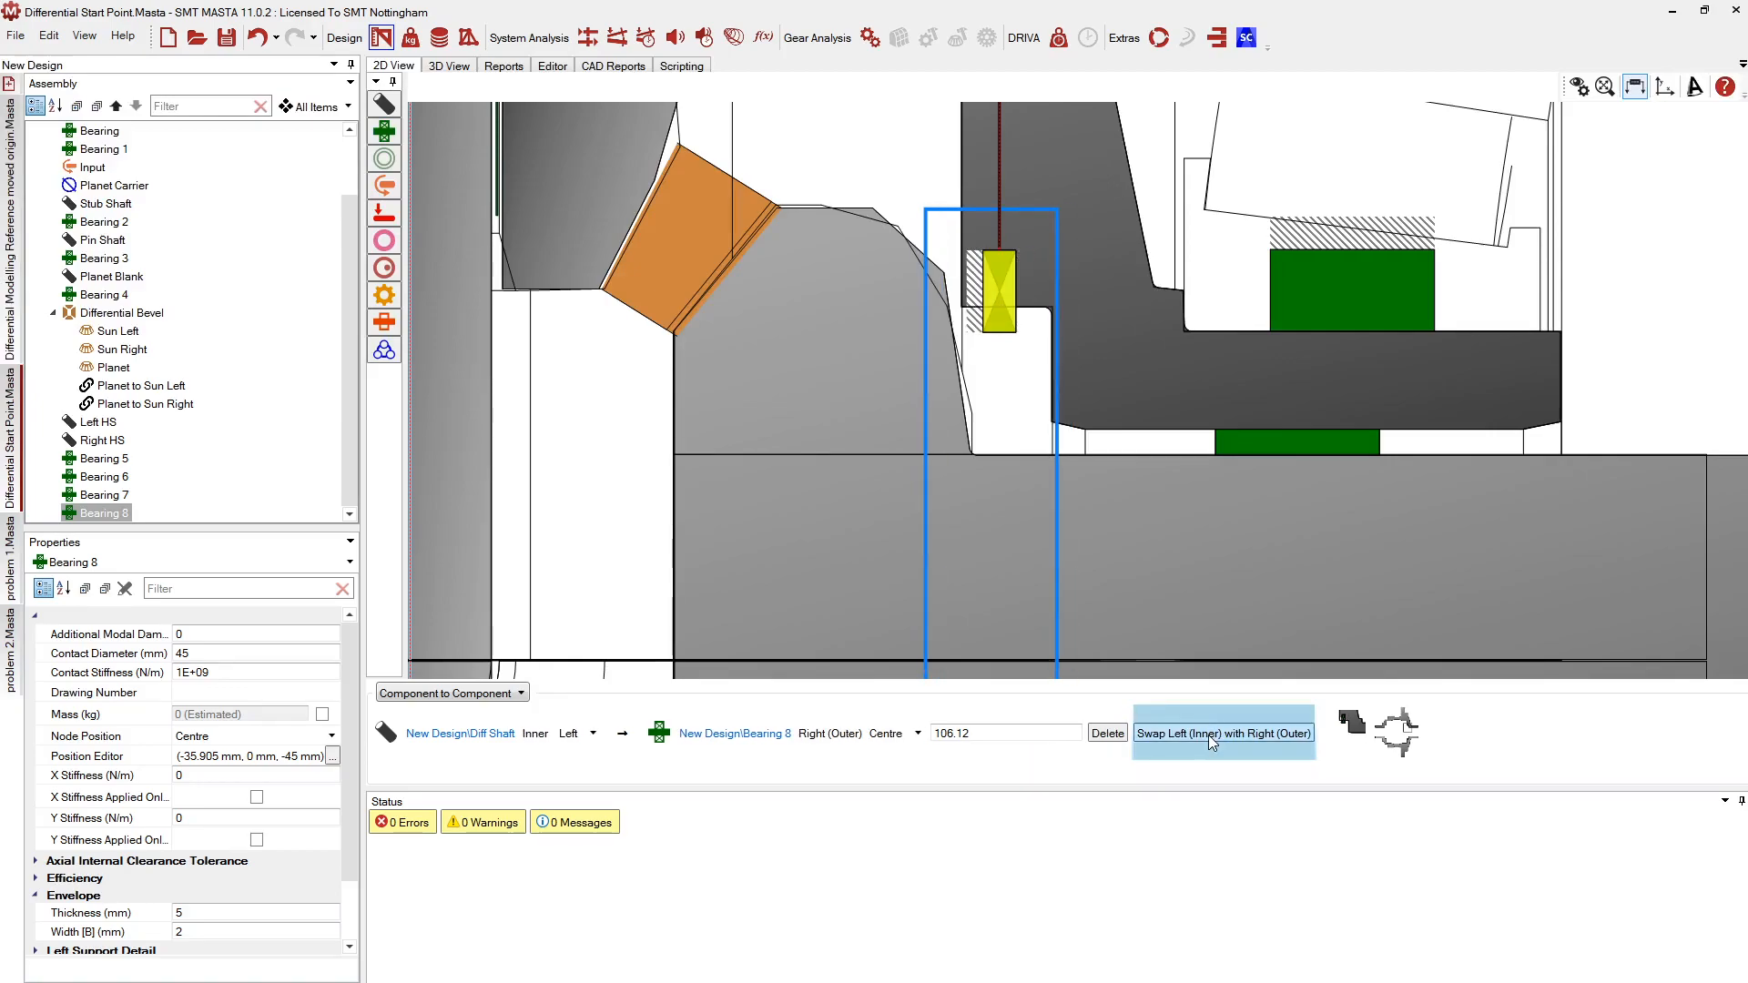
{"action": "left_click", "coordinate": [1209, 735]}
{"action": "left_click", "coordinate": [1209, 735]}
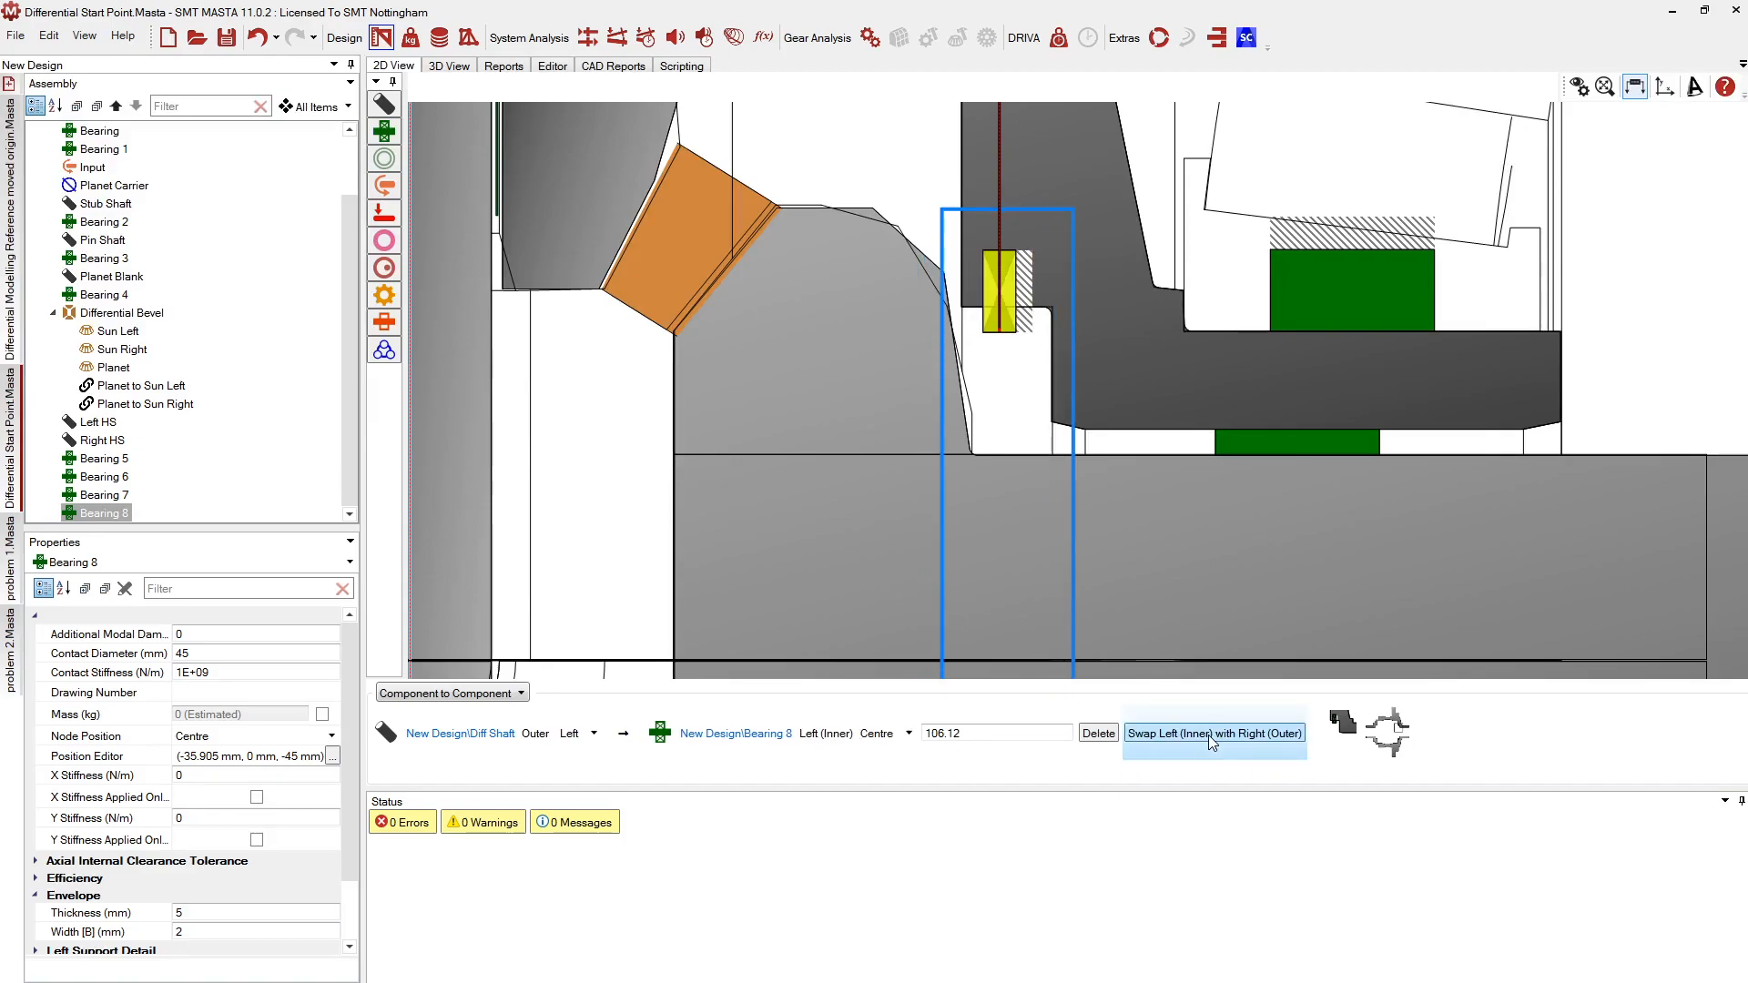
{"action": "left_click", "coordinate": [1209, 734]}
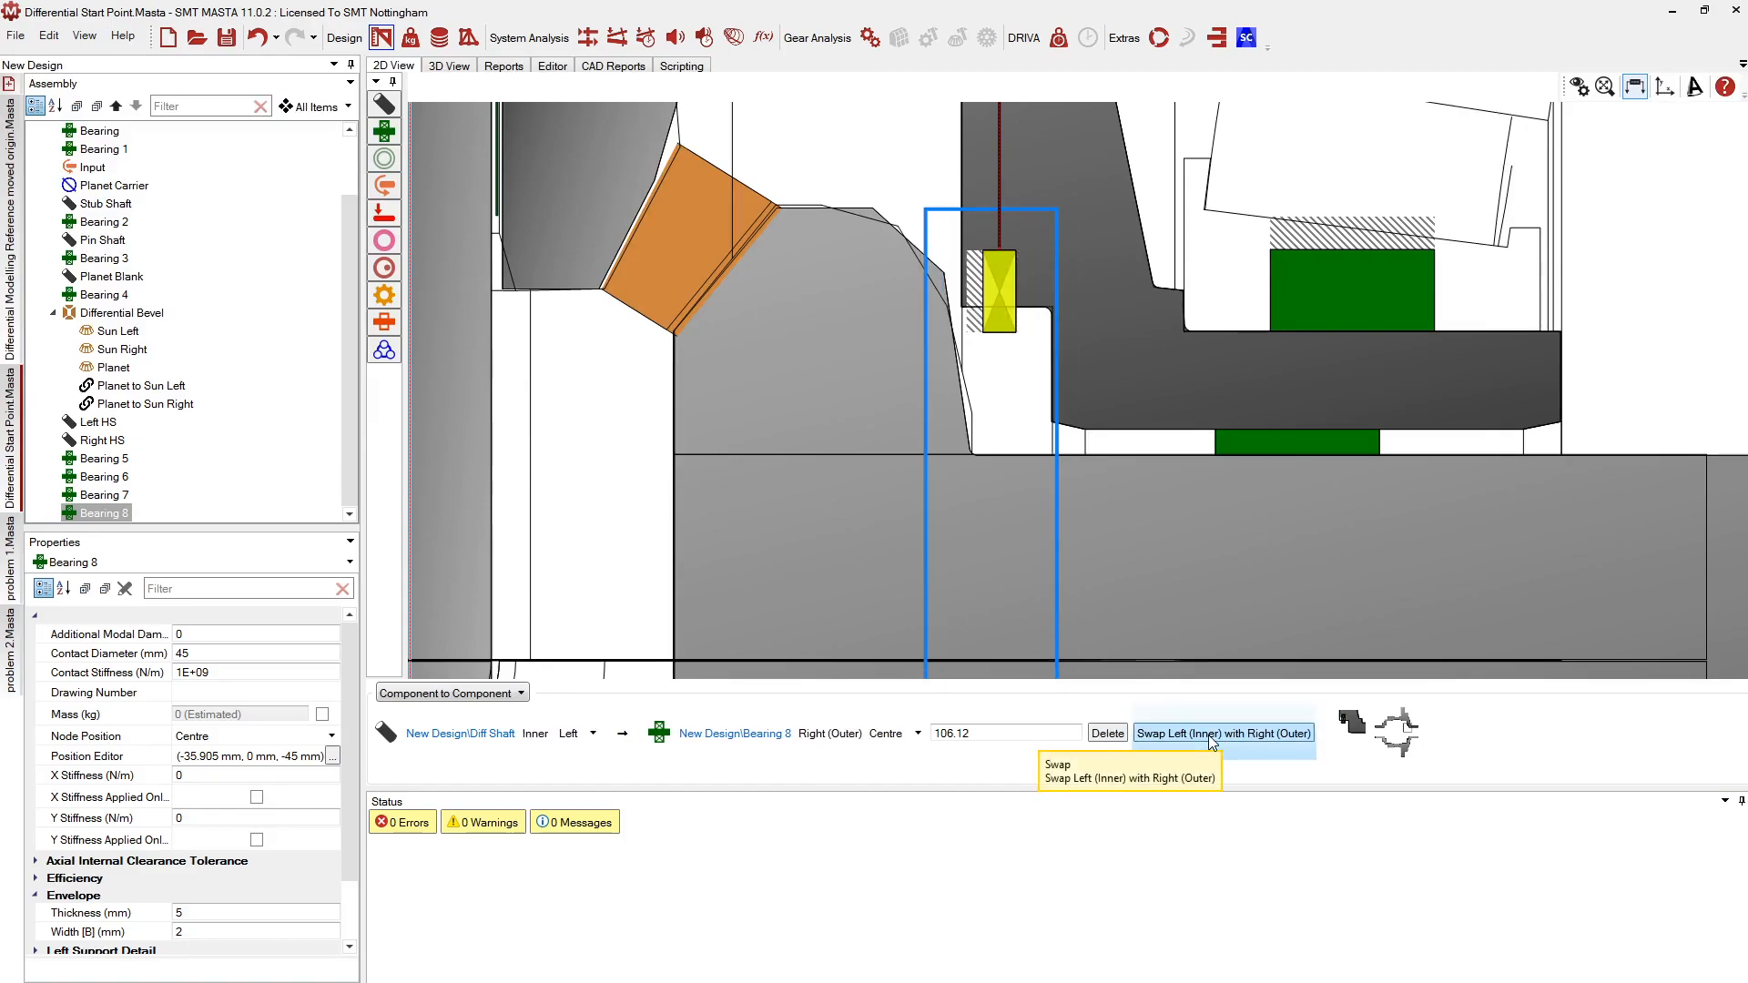
Move Bearing 8 slightly left to 103.512 mm on the Diff Shaft
{"action": "right_click", "coordinate": [991, 282]}
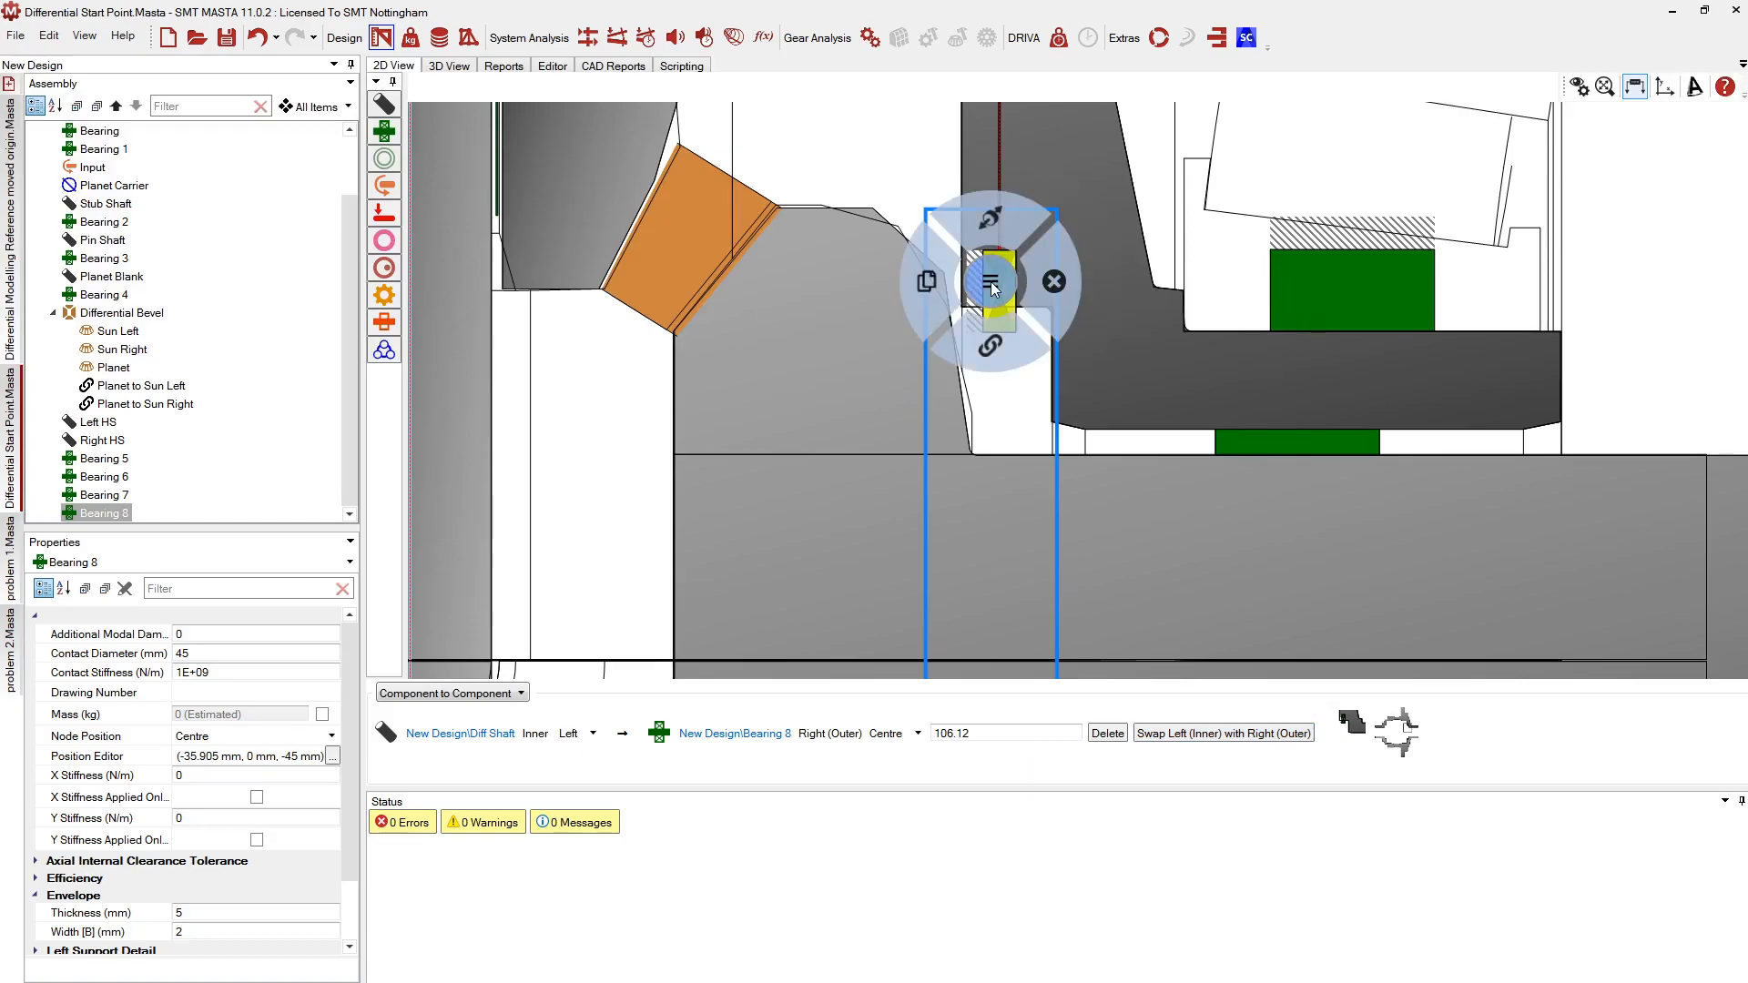
{"action": "left_click", "coordinate": [976, 234]}
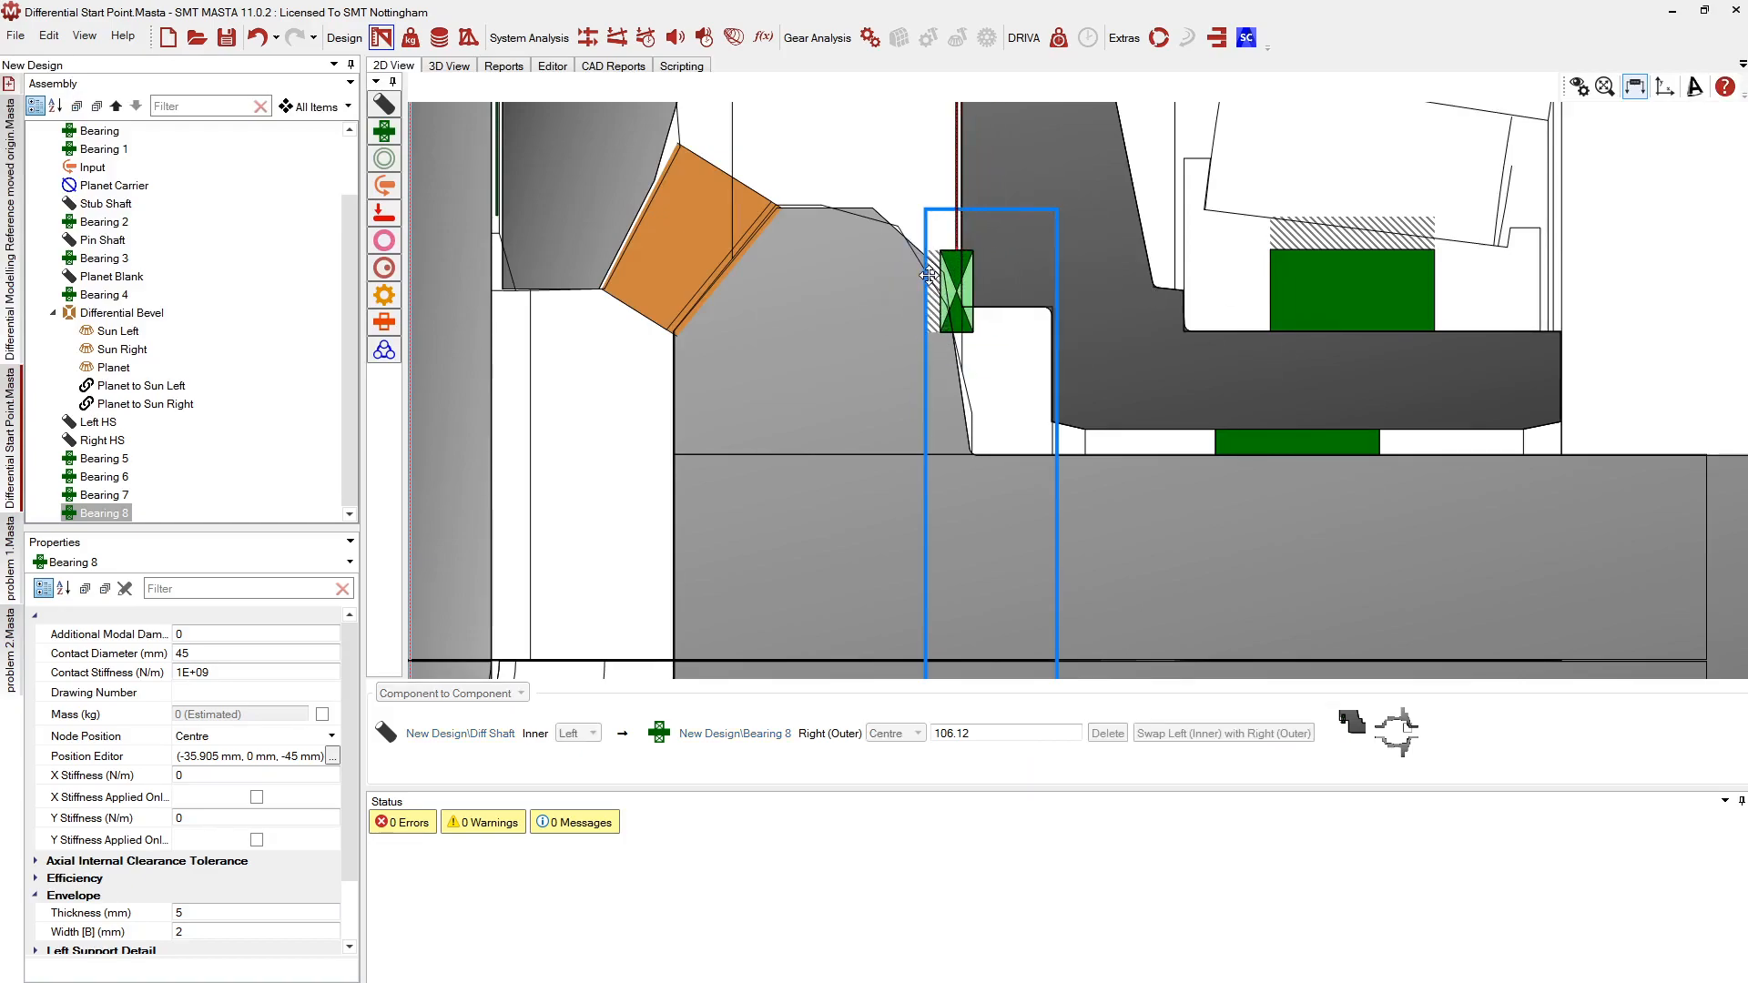
{"action": "left_click", "coordinate": [927, 273]}
{"action": "left_click", "coordinate": [888, 560]}
Connect Bearing 8 to the Right HS shaft at 17.198 mm
{"action": "right_click", "coordinate": [954, 278]}
{"action": "left_click", "coordinate": [952, 335]}
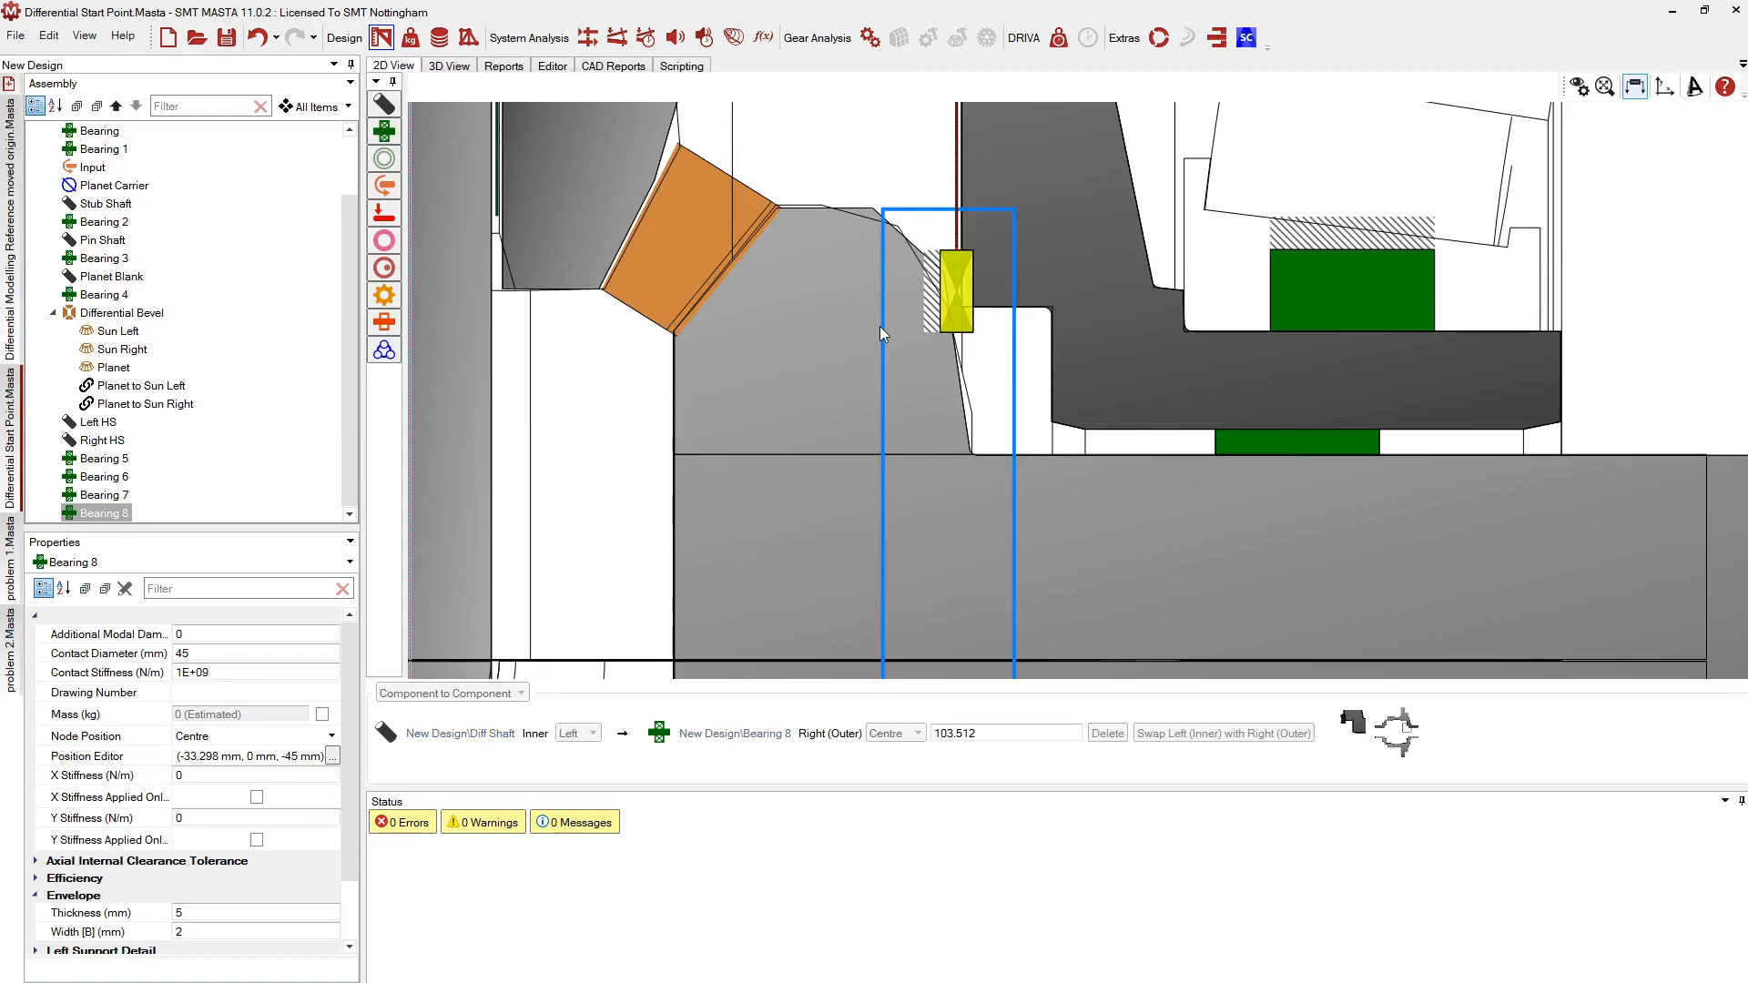
{"action": "left_click", "coordinate": [880, 326]}
{"action": "scroll", "coordinate": [1262, 308], "scroll_direction": "down", "scroll_amount": 3}
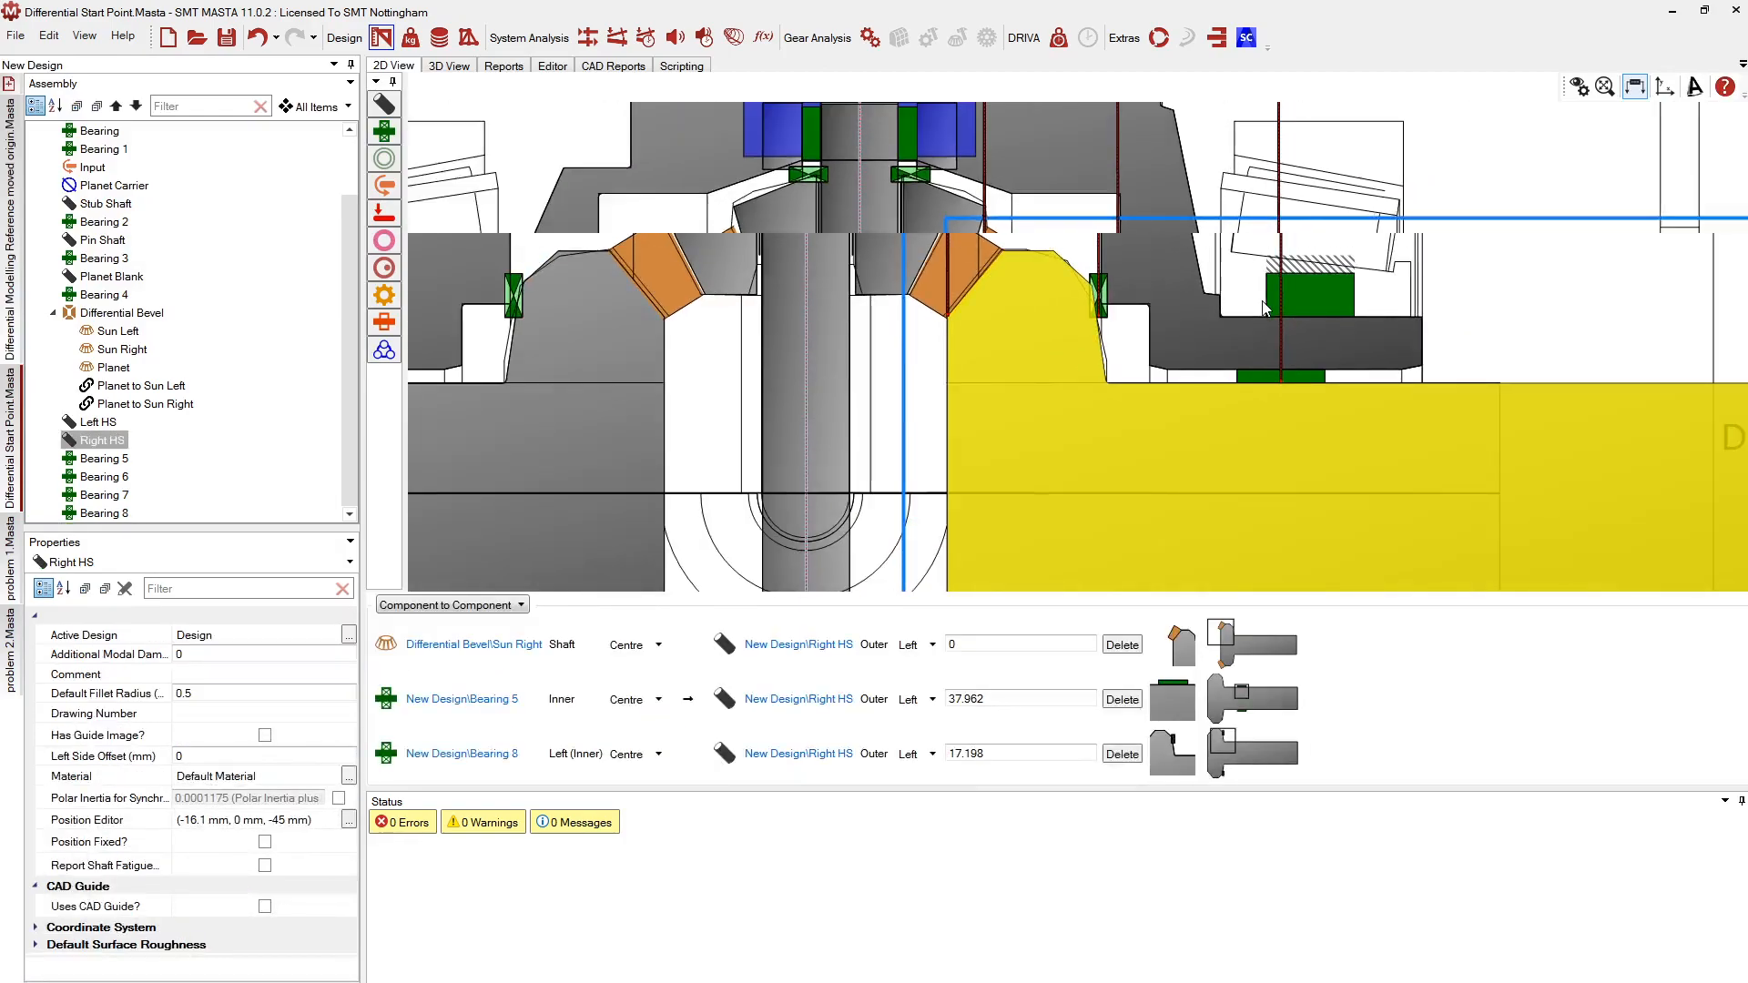
{"action": "scroll", "coordinate": [754, 294], "scroll_direction": "up", "scroll_amount": 2}
{"action": "scroll", "coordinate": [754, 293], "scroll_direction": "down", "scroll_amount": 1}
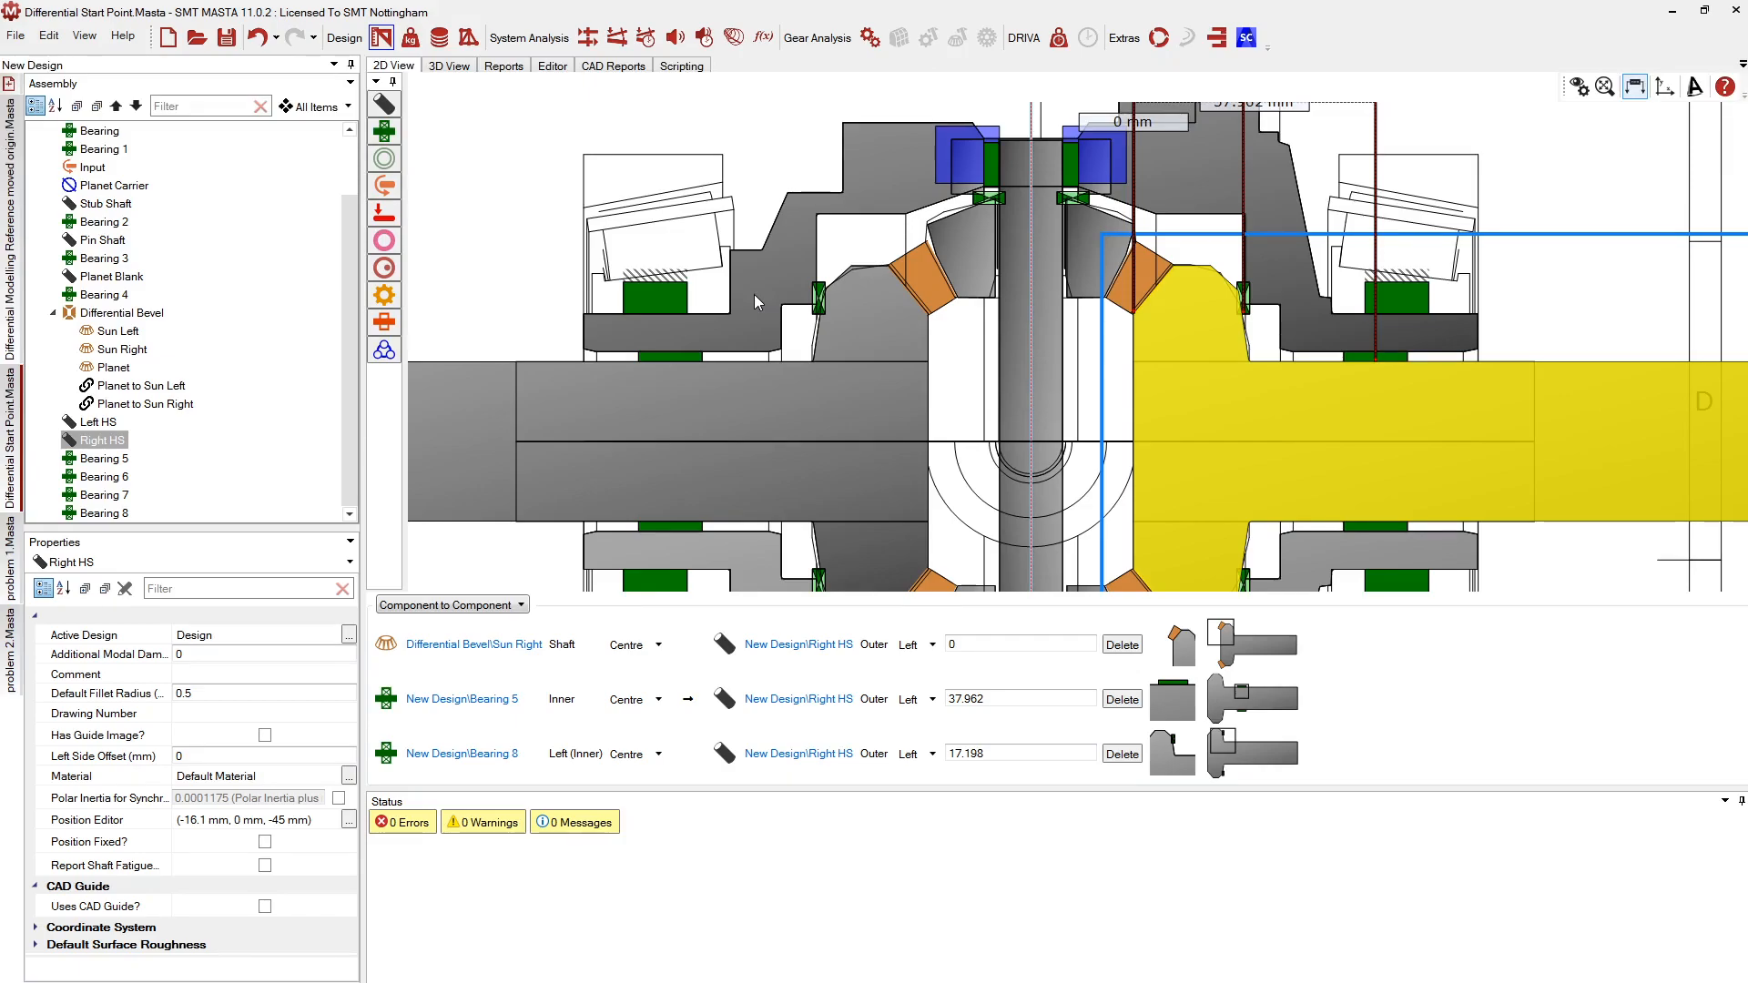
{"action": "scroll", "coordinate": [753, 294], "scroll_direction": "down", "scroll_amount": 3}
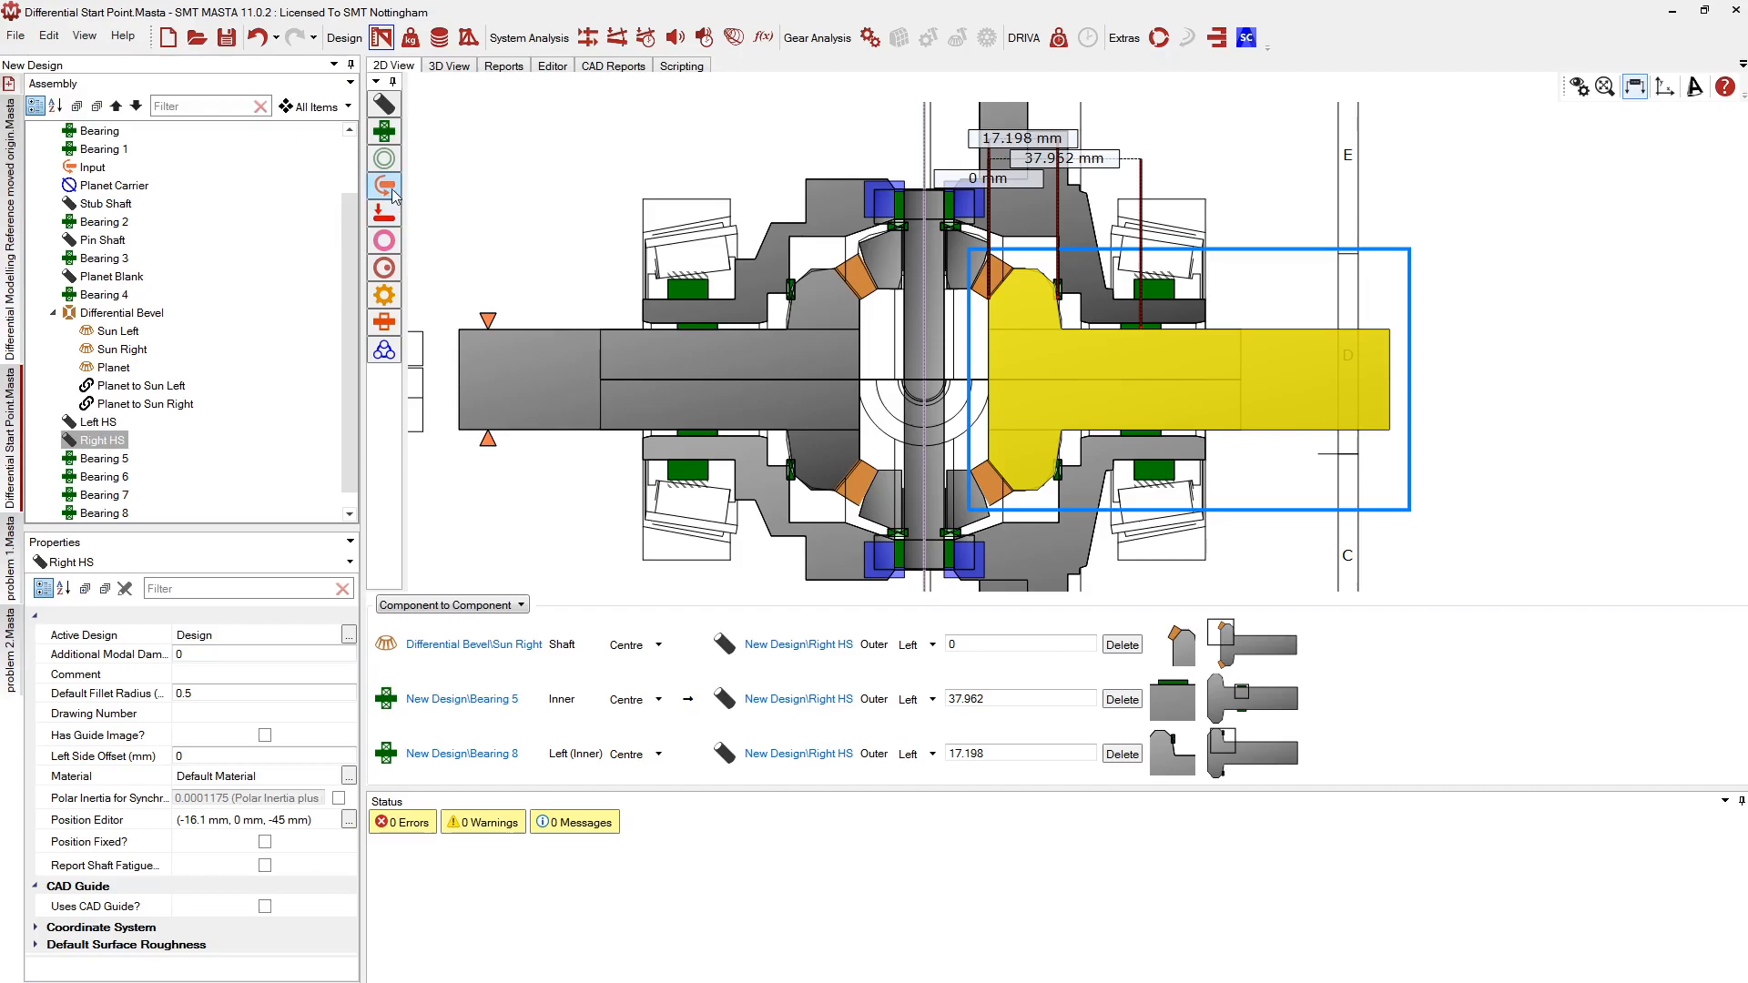
Add a power load at the Left HS shaft end and name it Left Out
{"action": "left_click", "coordinate": [489, 326]}
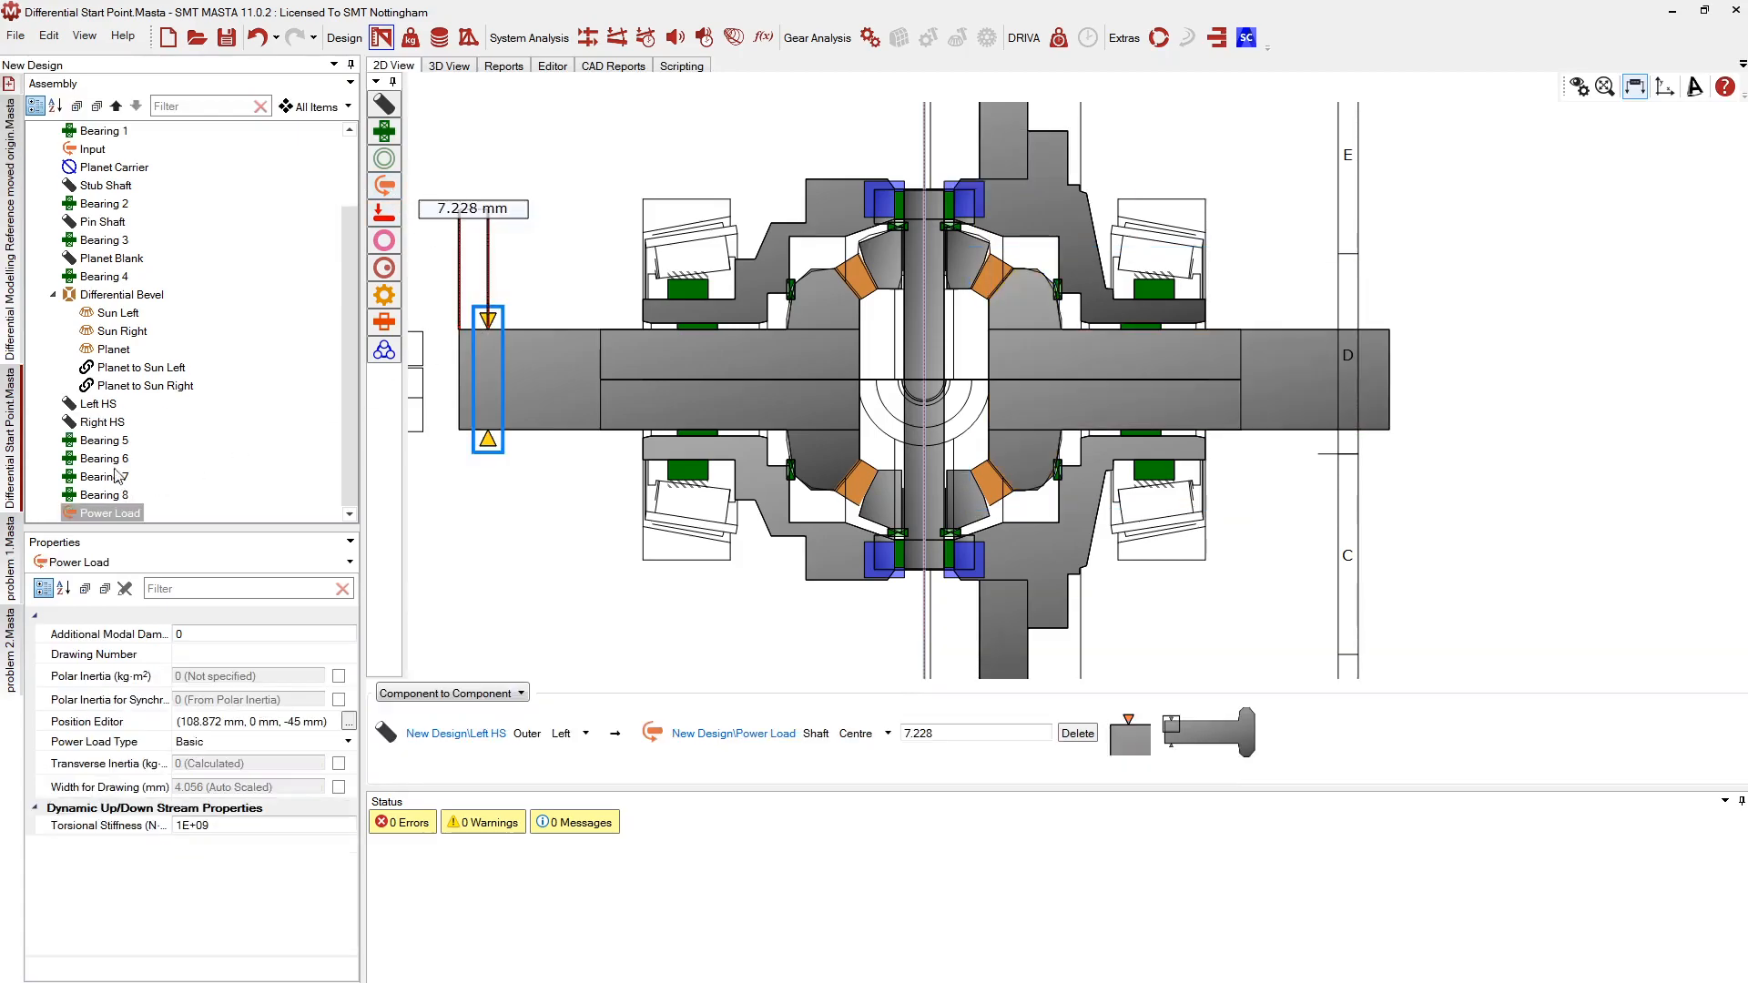
{"action": "left_click", "coordinate": [110, 515]}
{"action": "type", "text": "Left Out"}
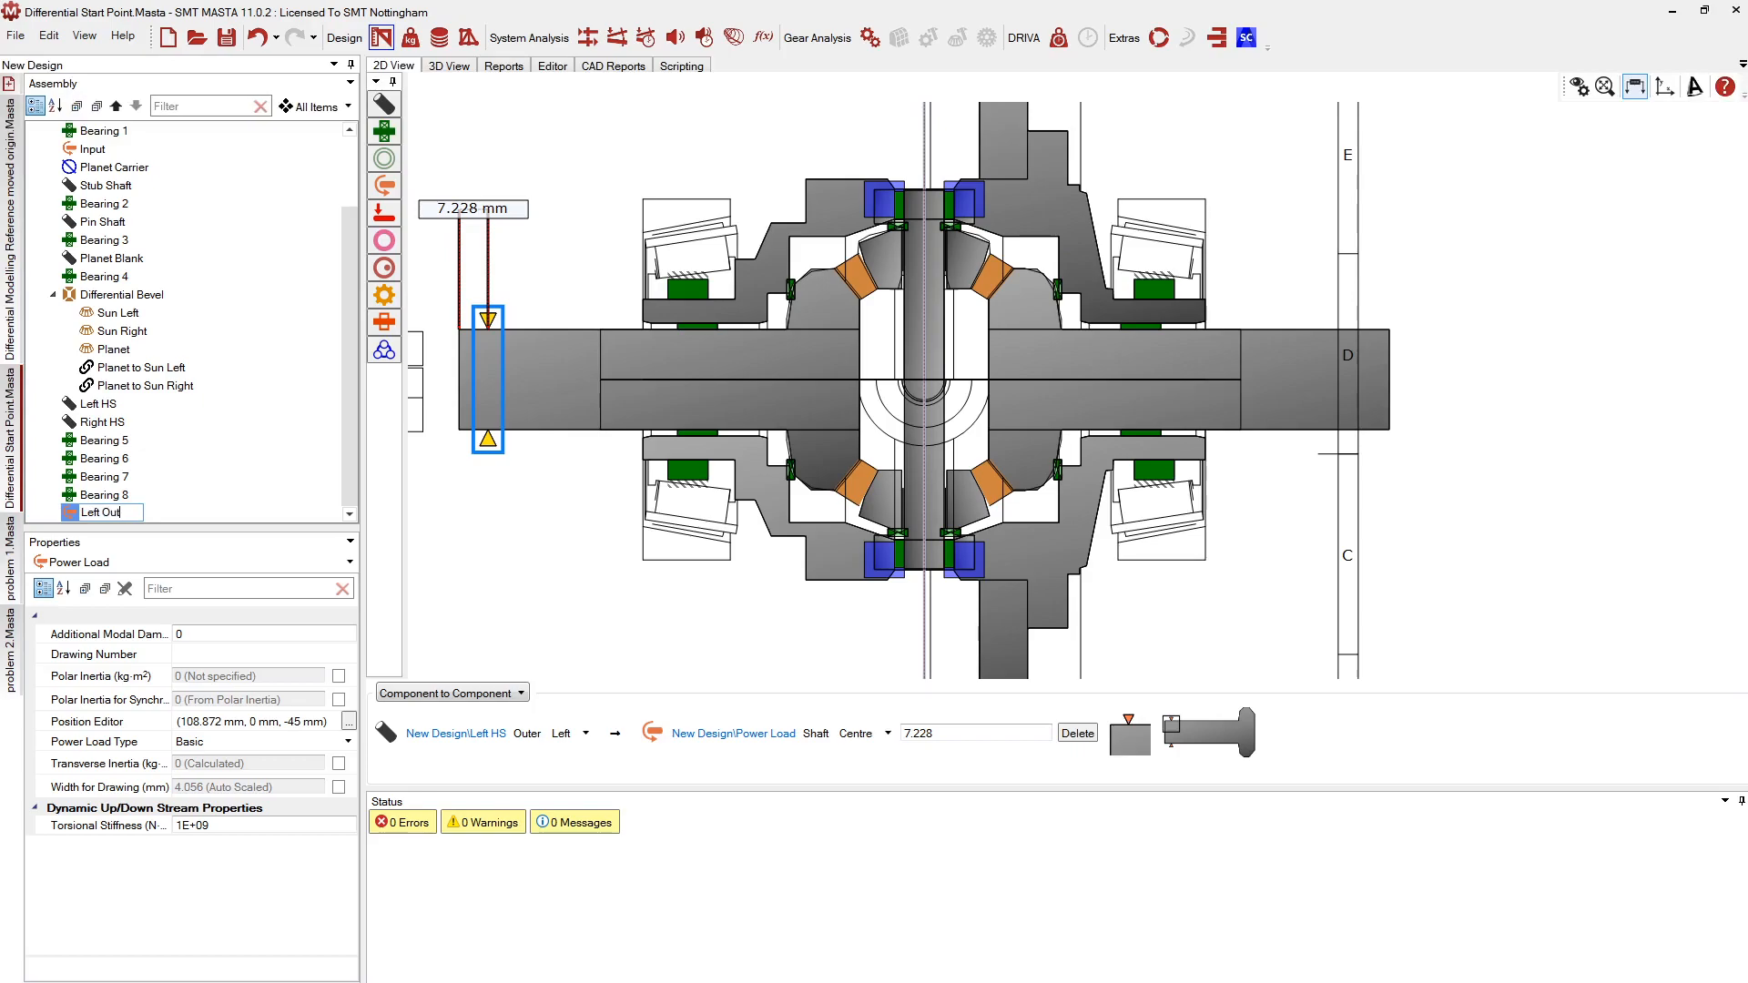
{"action": "key", "text": "Return"}
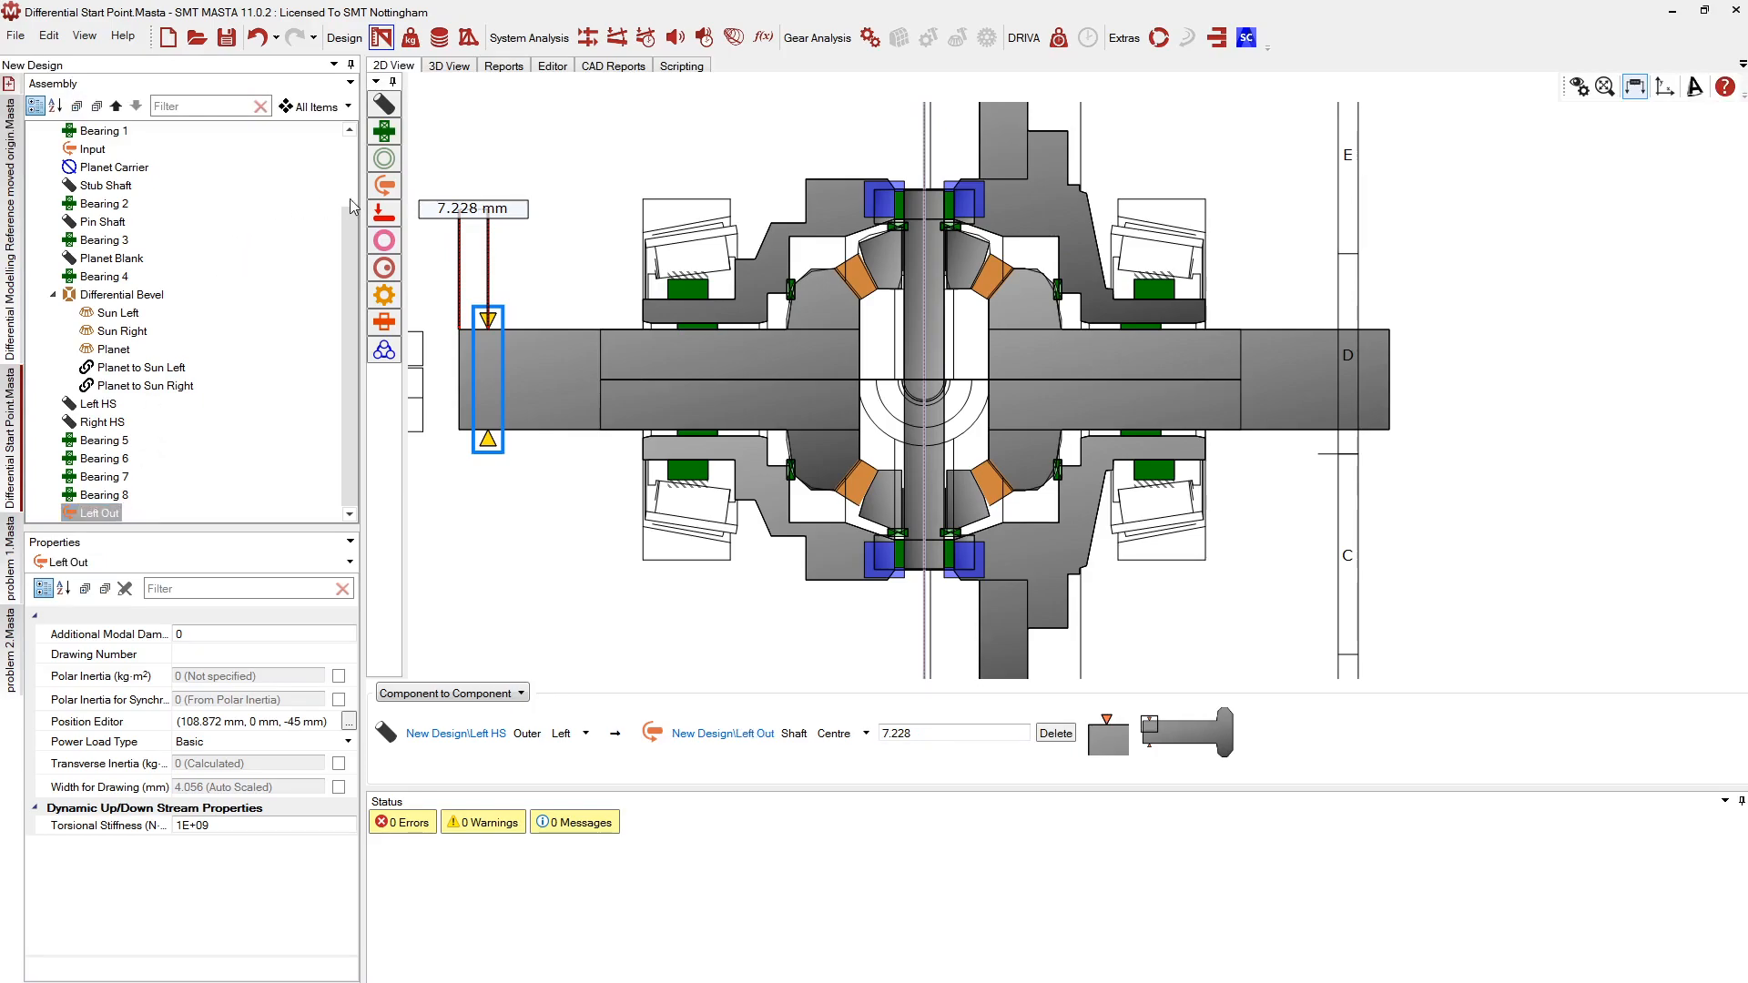
Add a Right Out power load on Right HS at 90.428 mm and show the Load Cases editor
{"action": "left_click", "coordinate": [1351, 349]}
{"action": "left_click", "coordinate": [96, 516]}
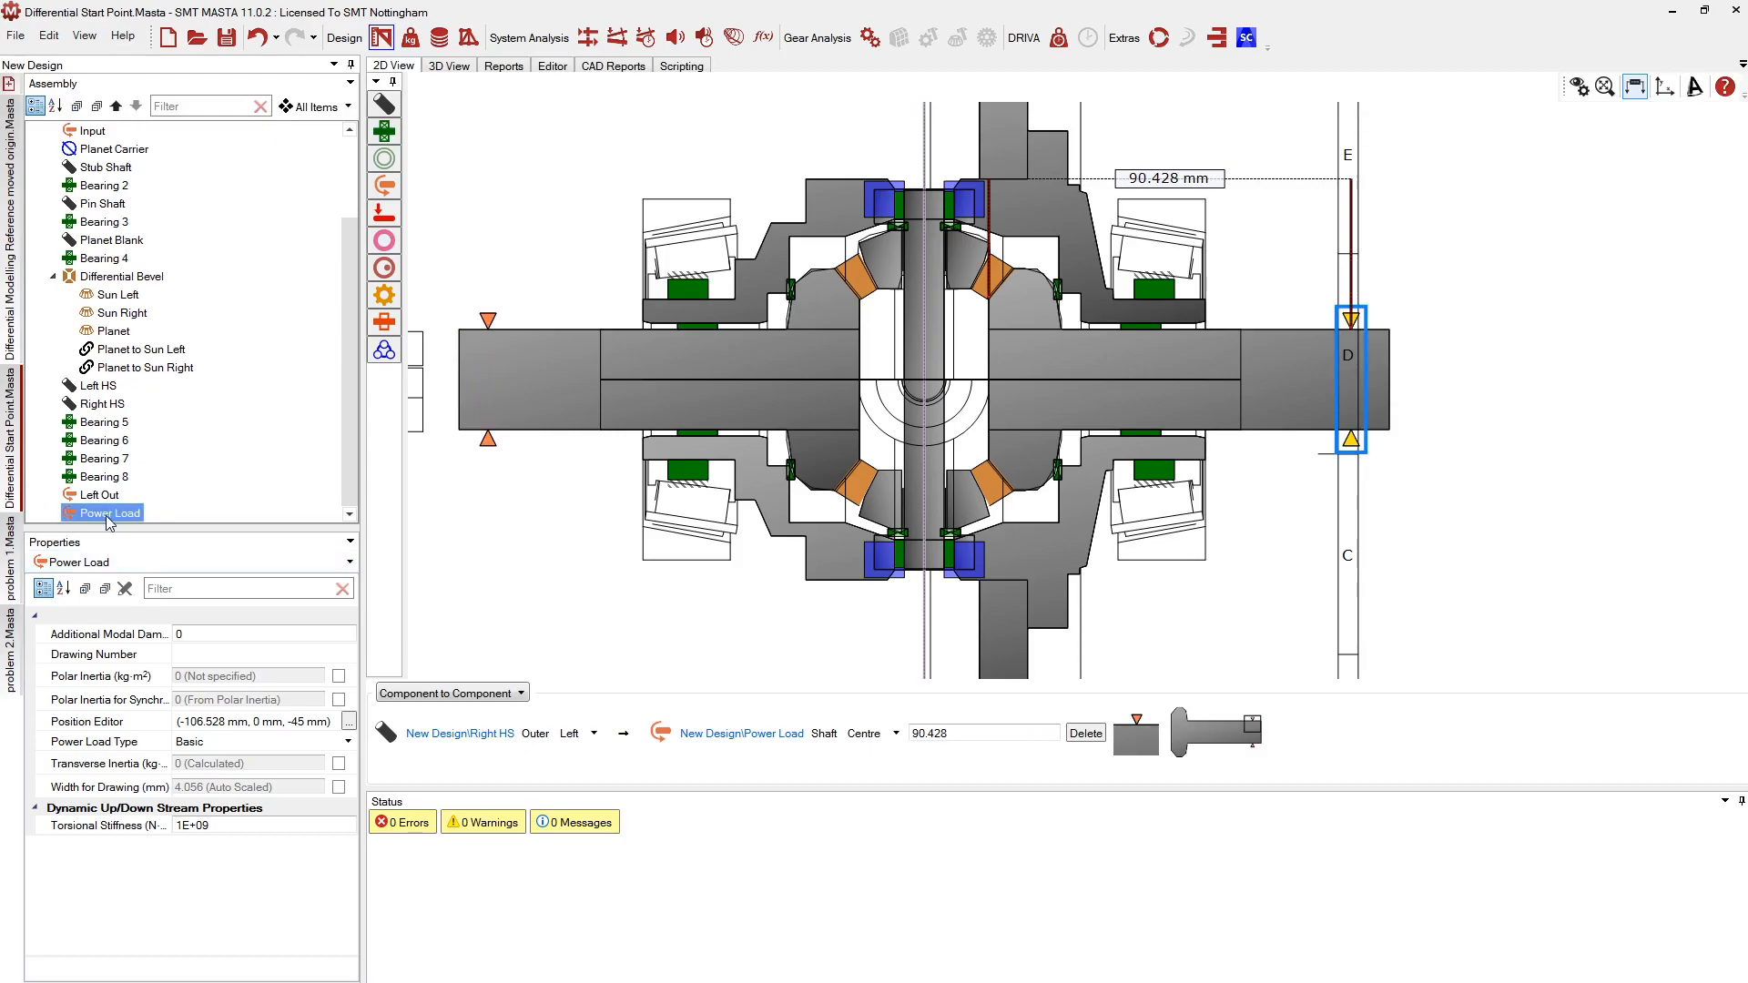
{"action": "type", "text": "Right Out"}
{"action": "key", "text": "Return"}
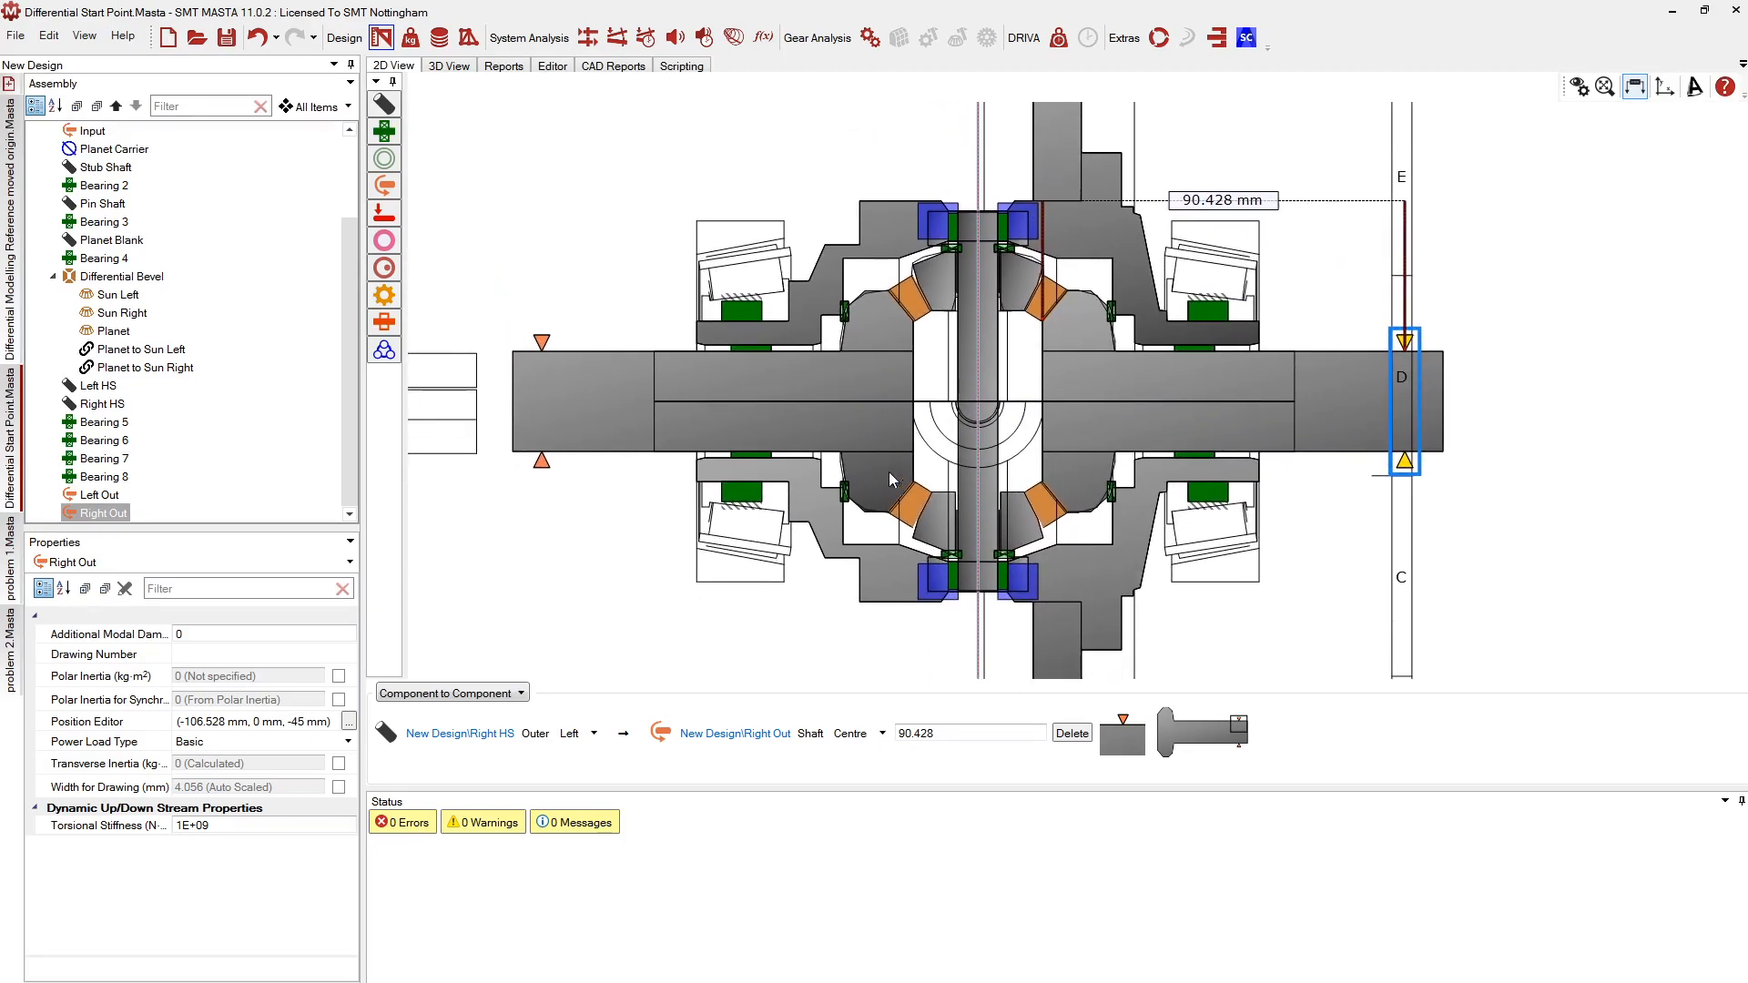
{"action": "left_click", "coordinate": [411, 37]}
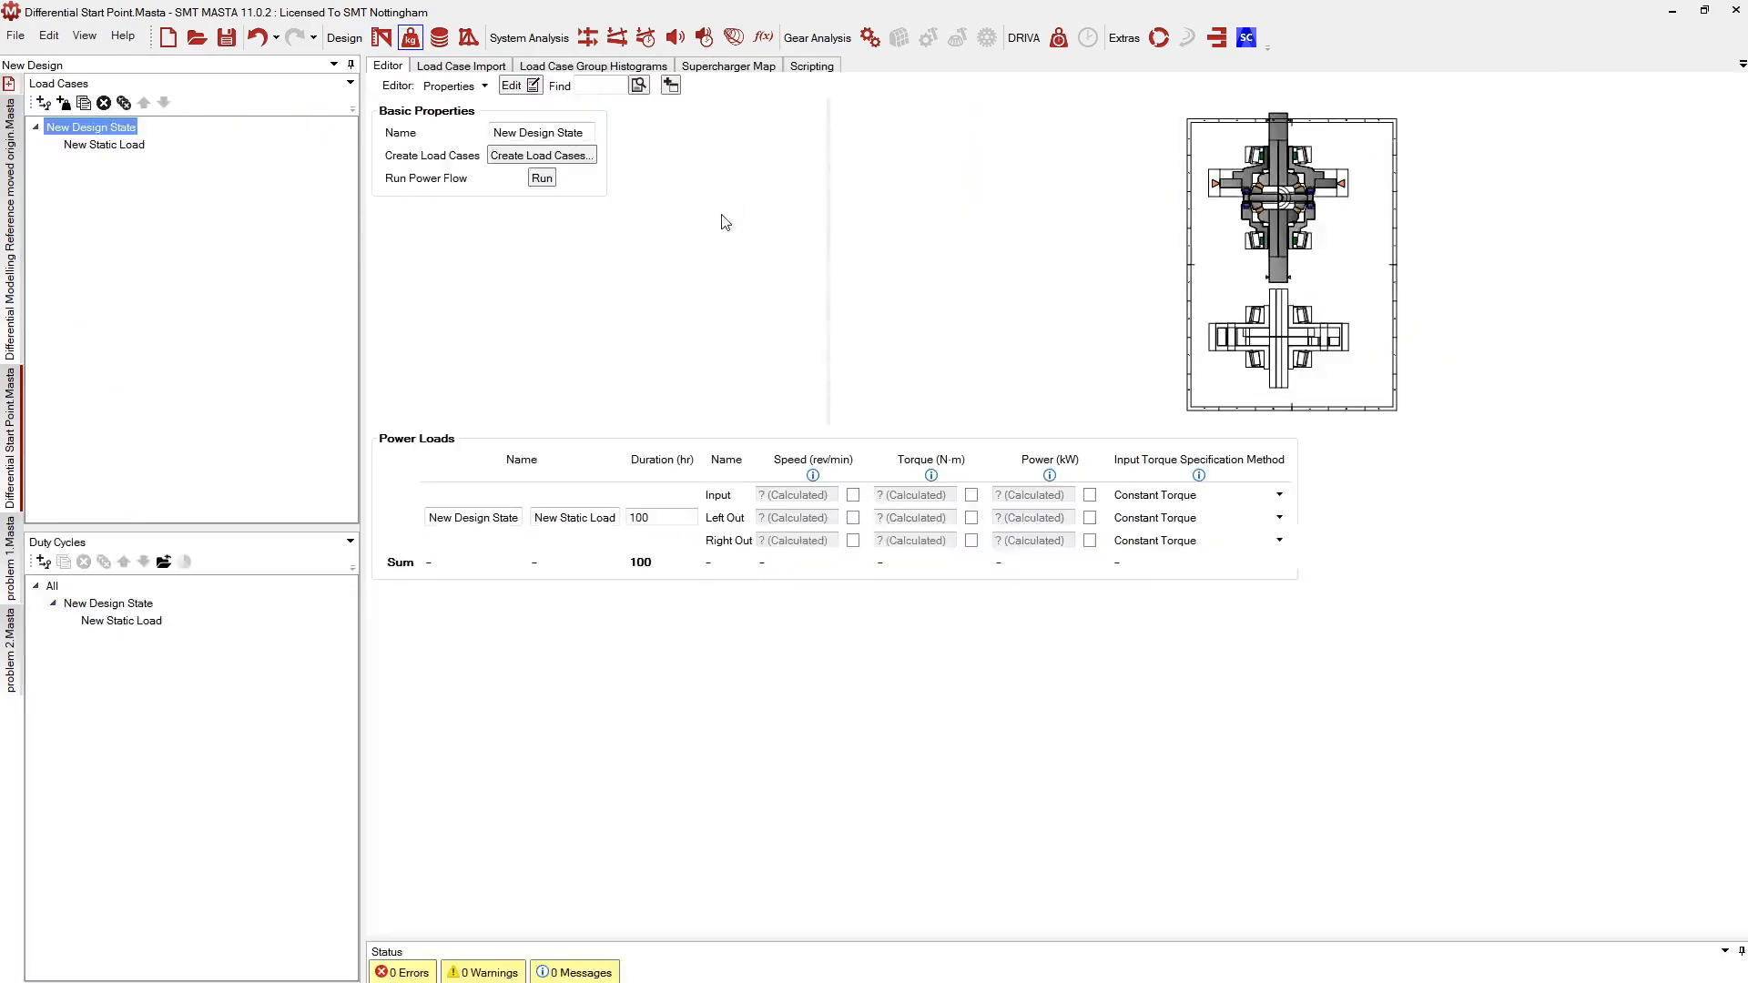
Add New Static Load 1 and give the Input load a 200 N·m torque
{"action": "left_click", "coordinate": [63, 102]}
{"action": "left_click", "coordinate": [86, 162]}
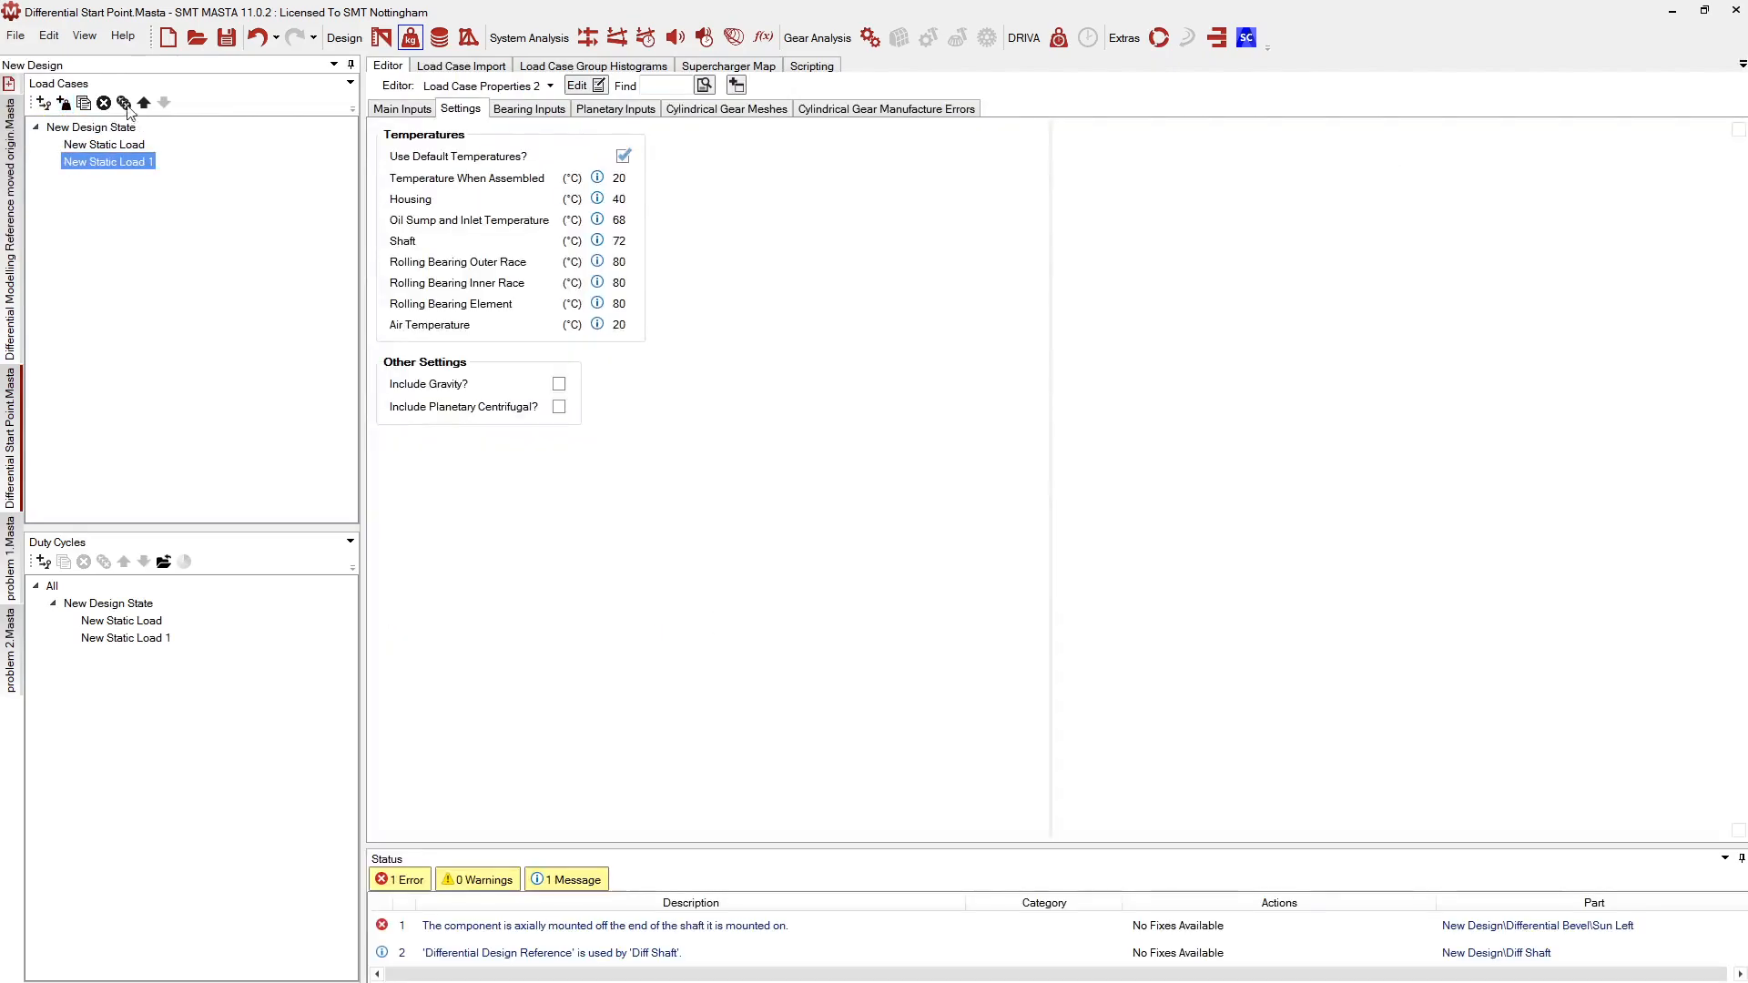
{"action": "left_click", "coordinate": [401, 109]}
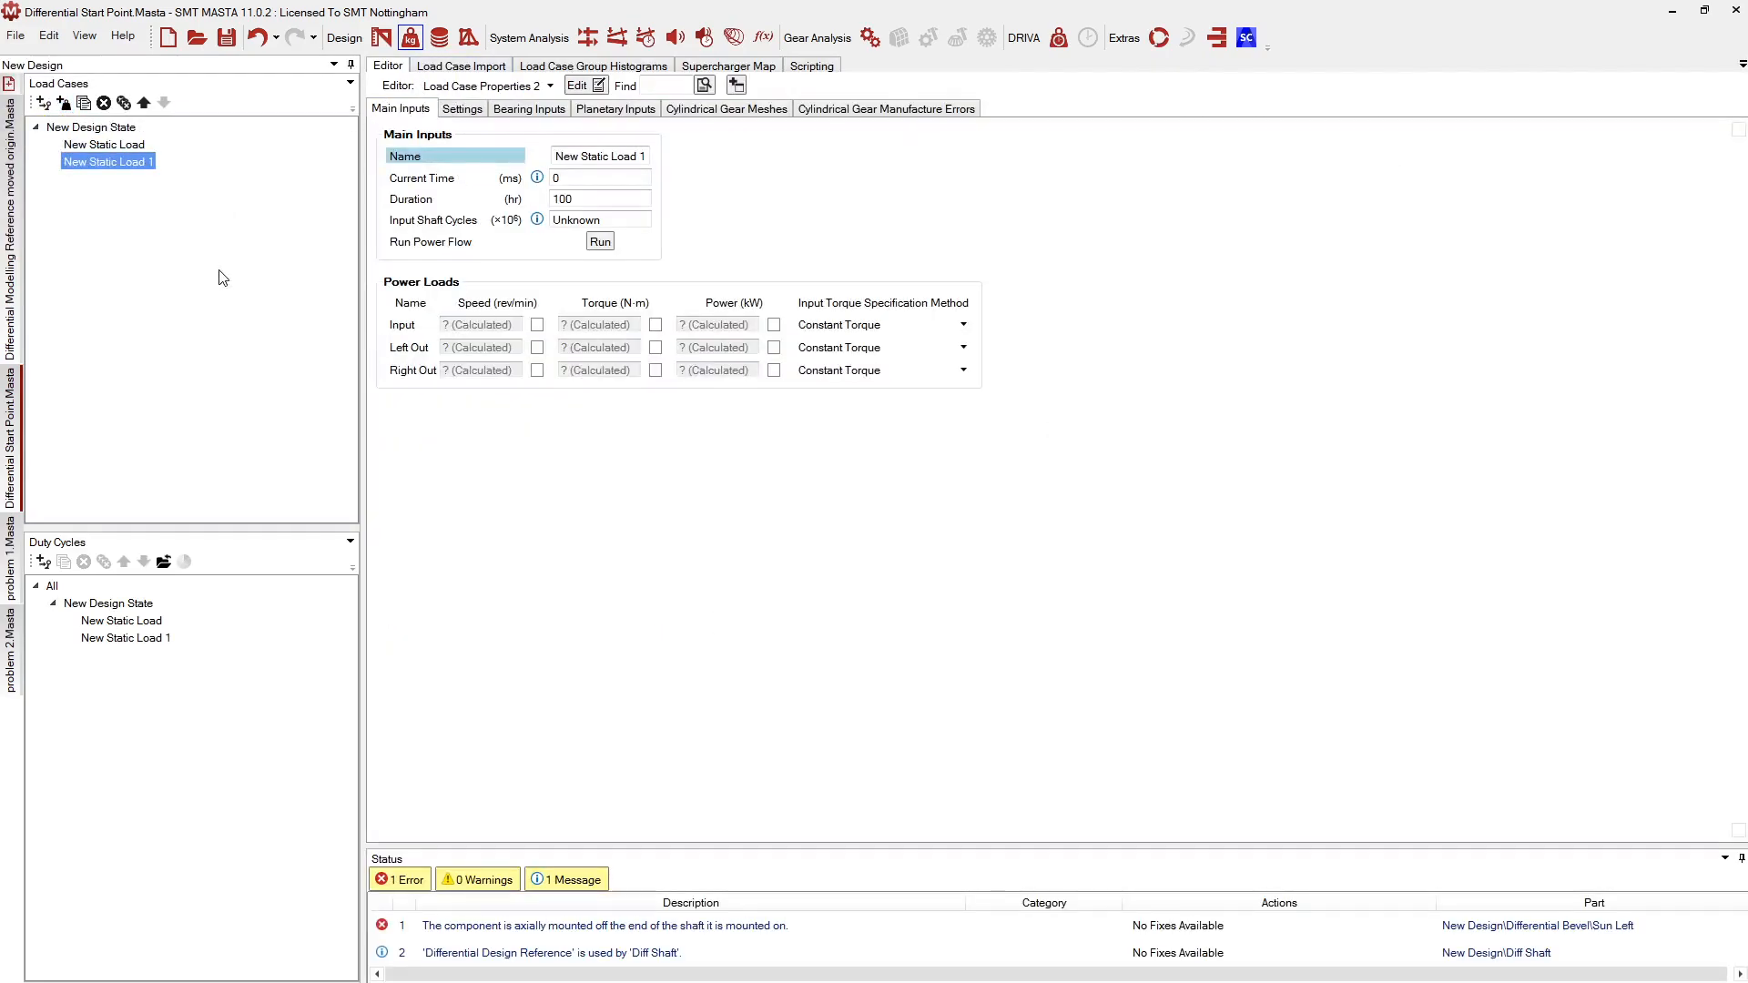
{"action": "left_click", "coordinate": [591, 328]}
{"action": "type", "text": "2"}
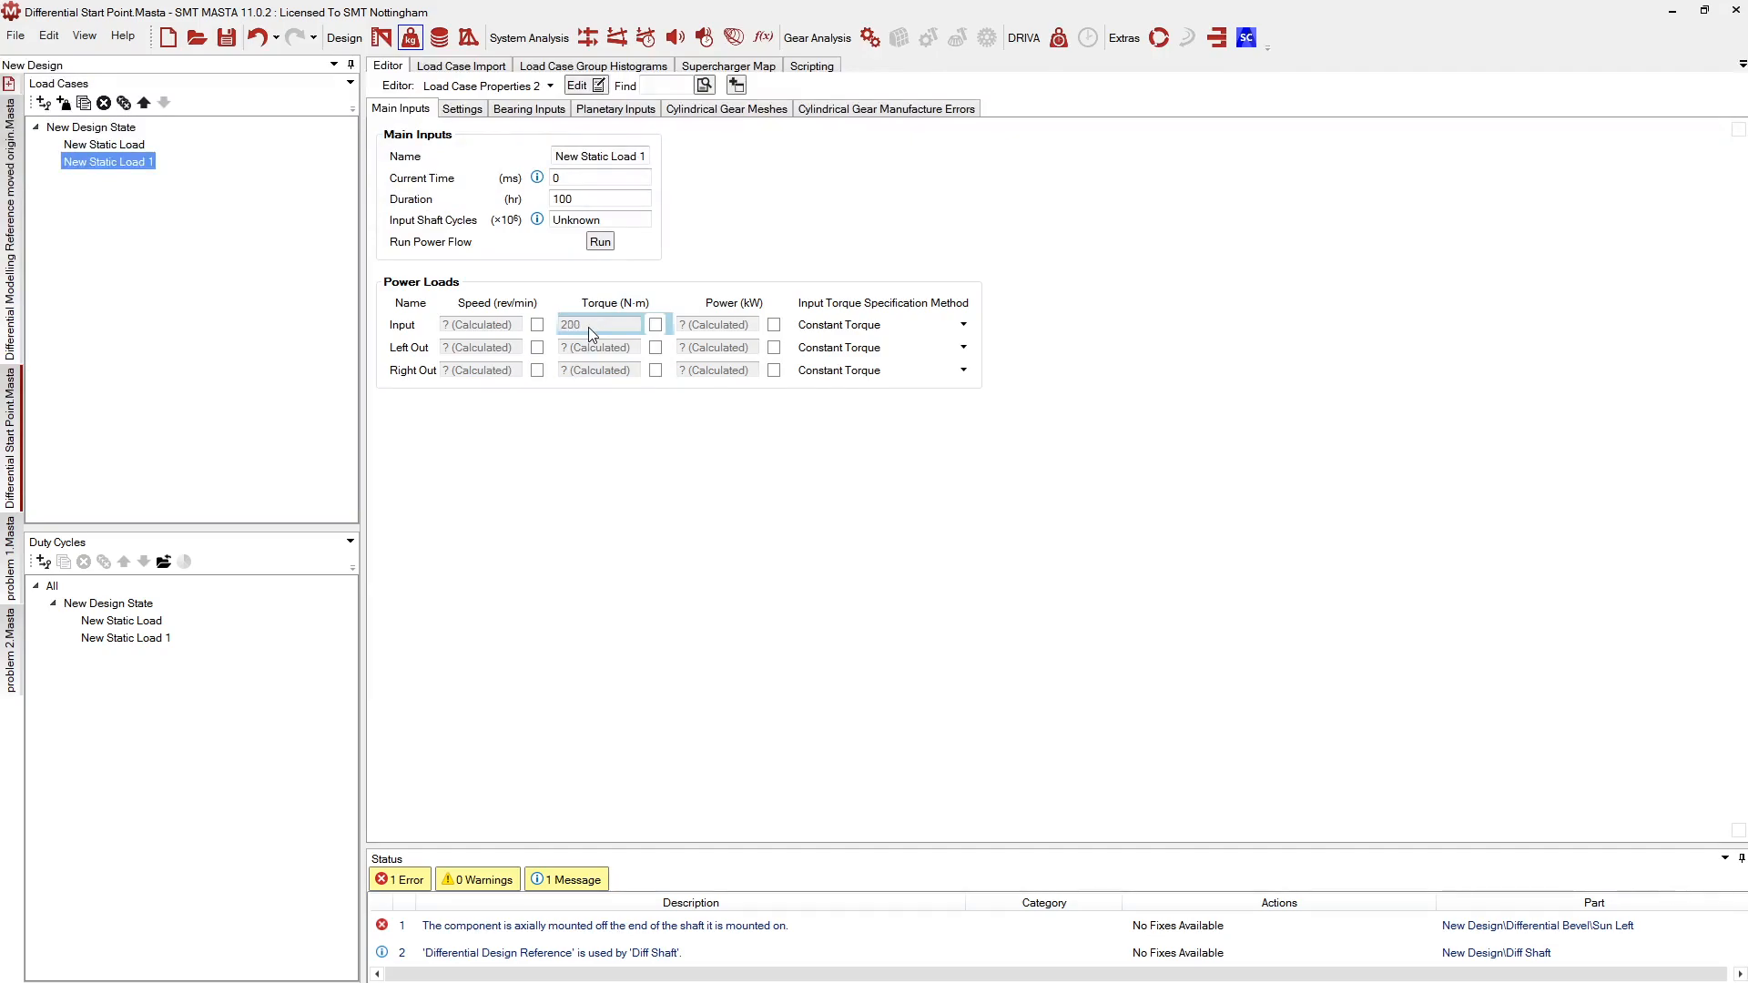
{"action": "type", "text": "00"}
{"action": "key", "text": "Return"}
Set Input speed 1500 rev/min and Right Out speed 10 rev/min, then jump to the flagged Sun Left
{"action": "left_click", "coordinate": [474, 330]}
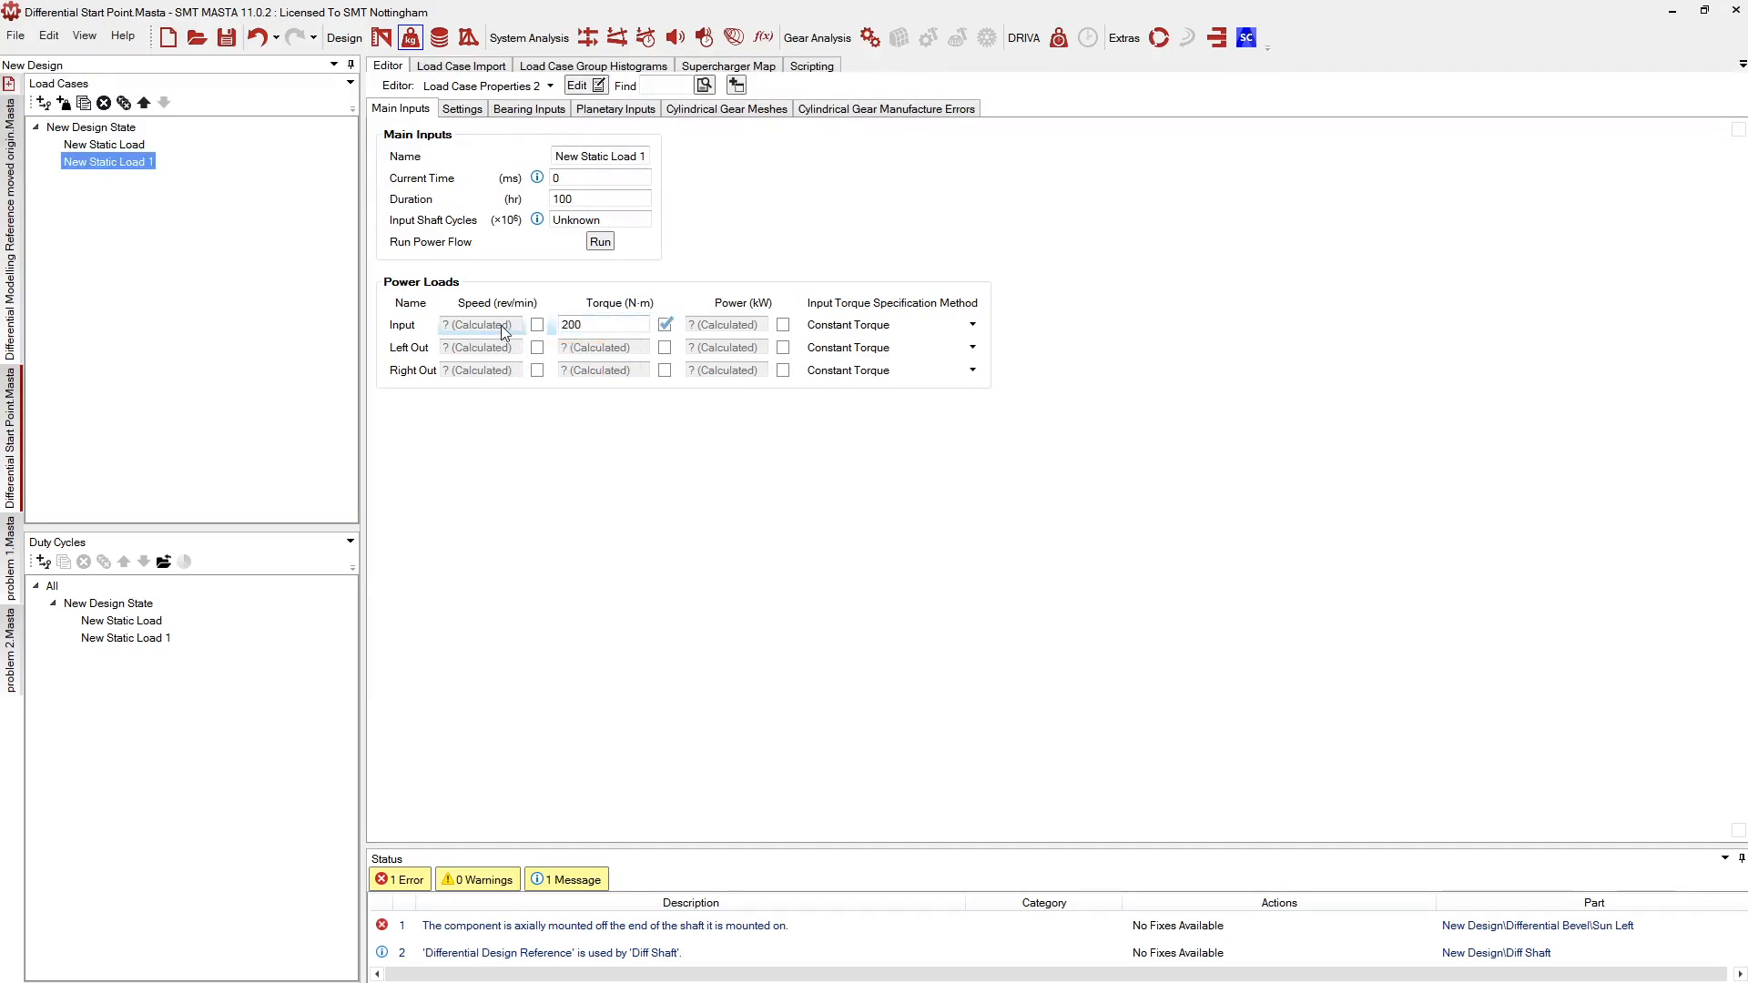
{"action": "type", "text": "1500"}
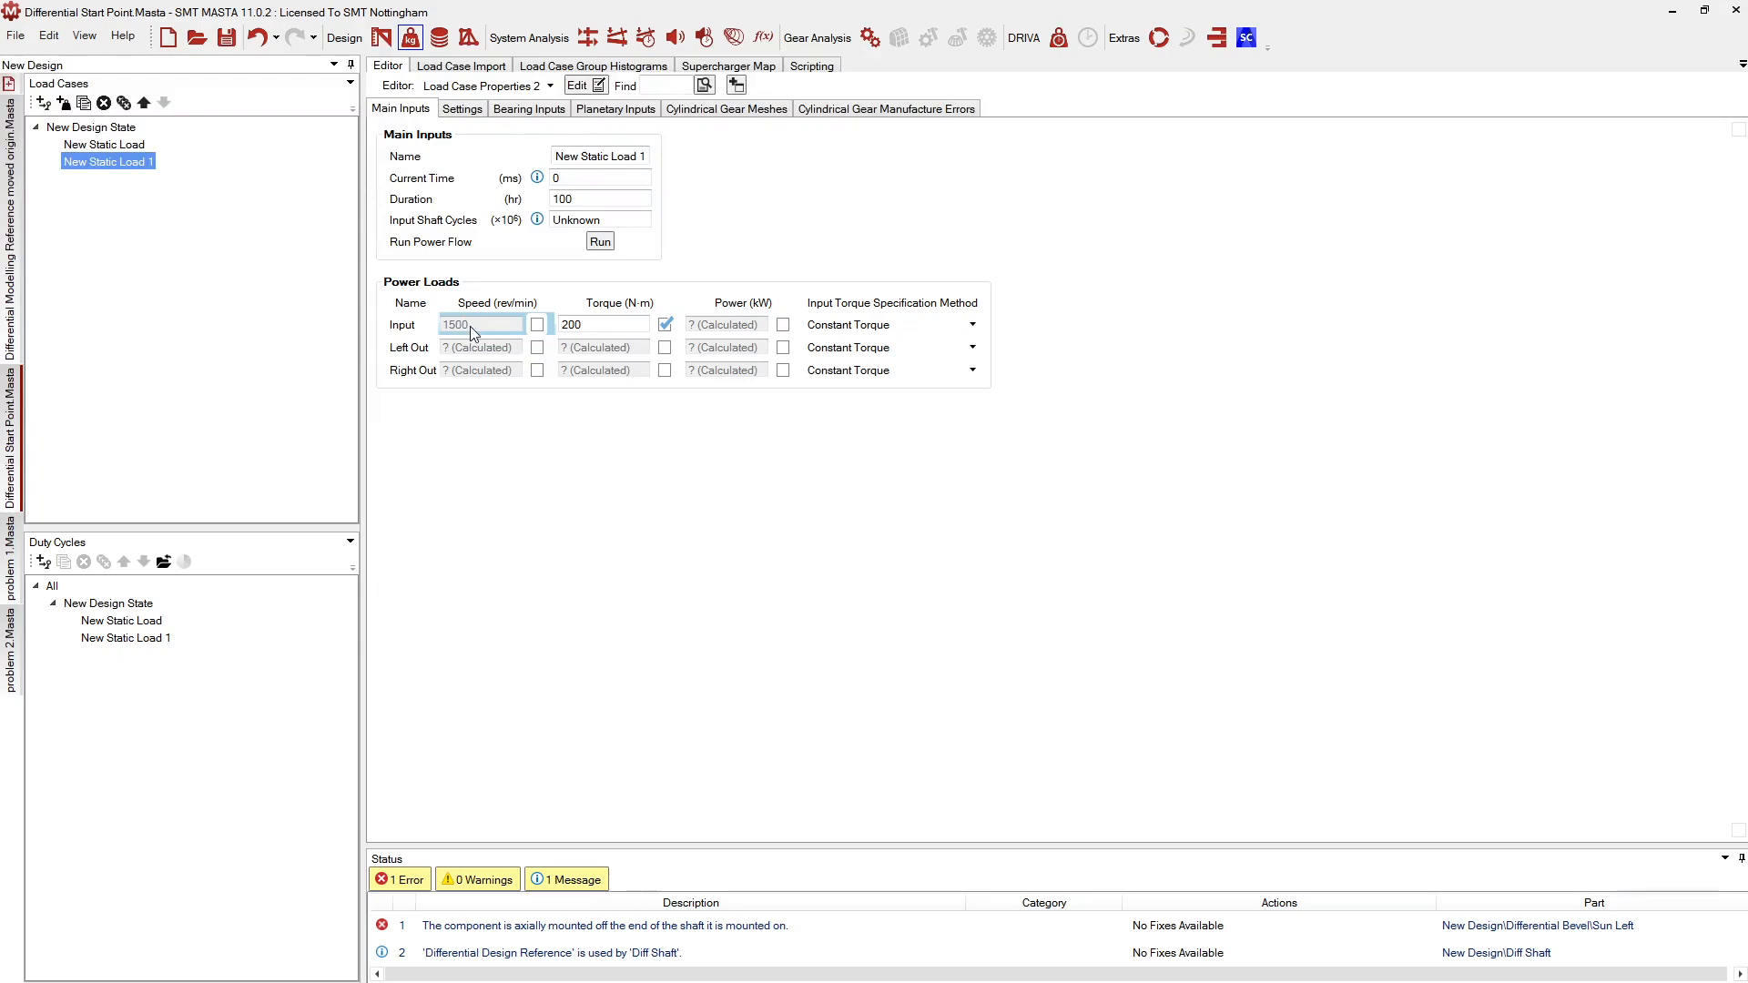
{"action": "key", "text": "Return"}
{"action": "left_click", "coordinate": [455, 374]}
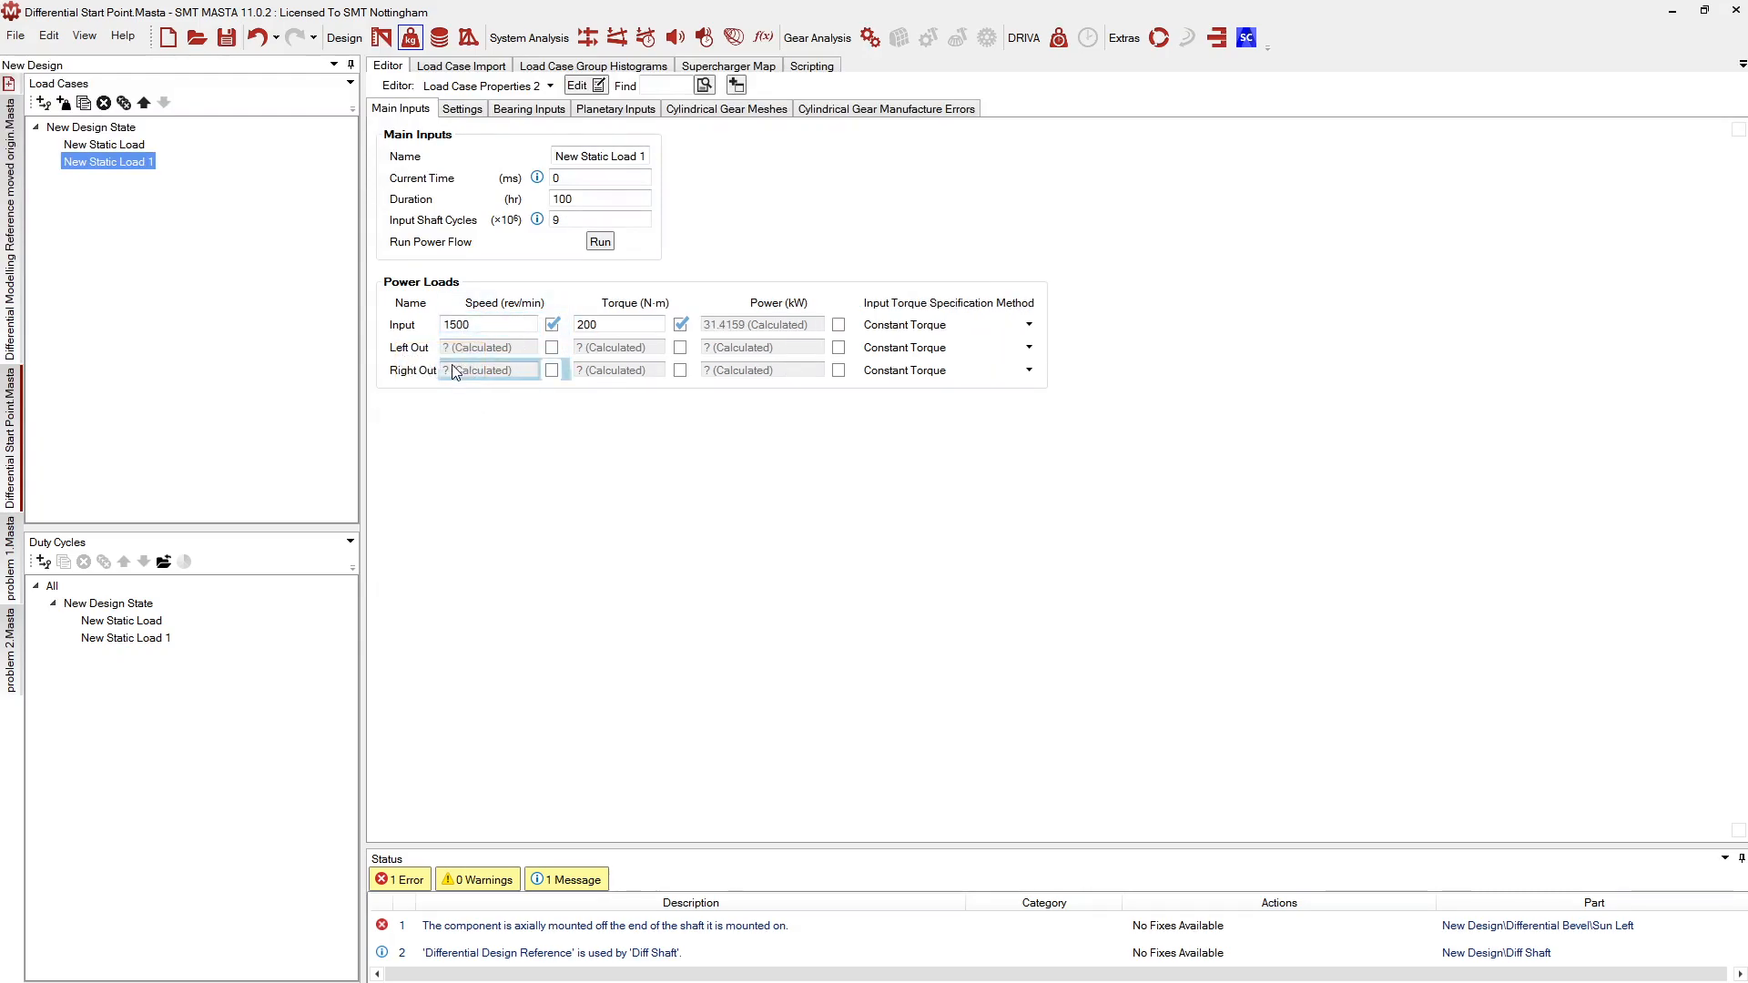
{"action": "type", "text": "10"}
{"action": "key", "text": "Return"}
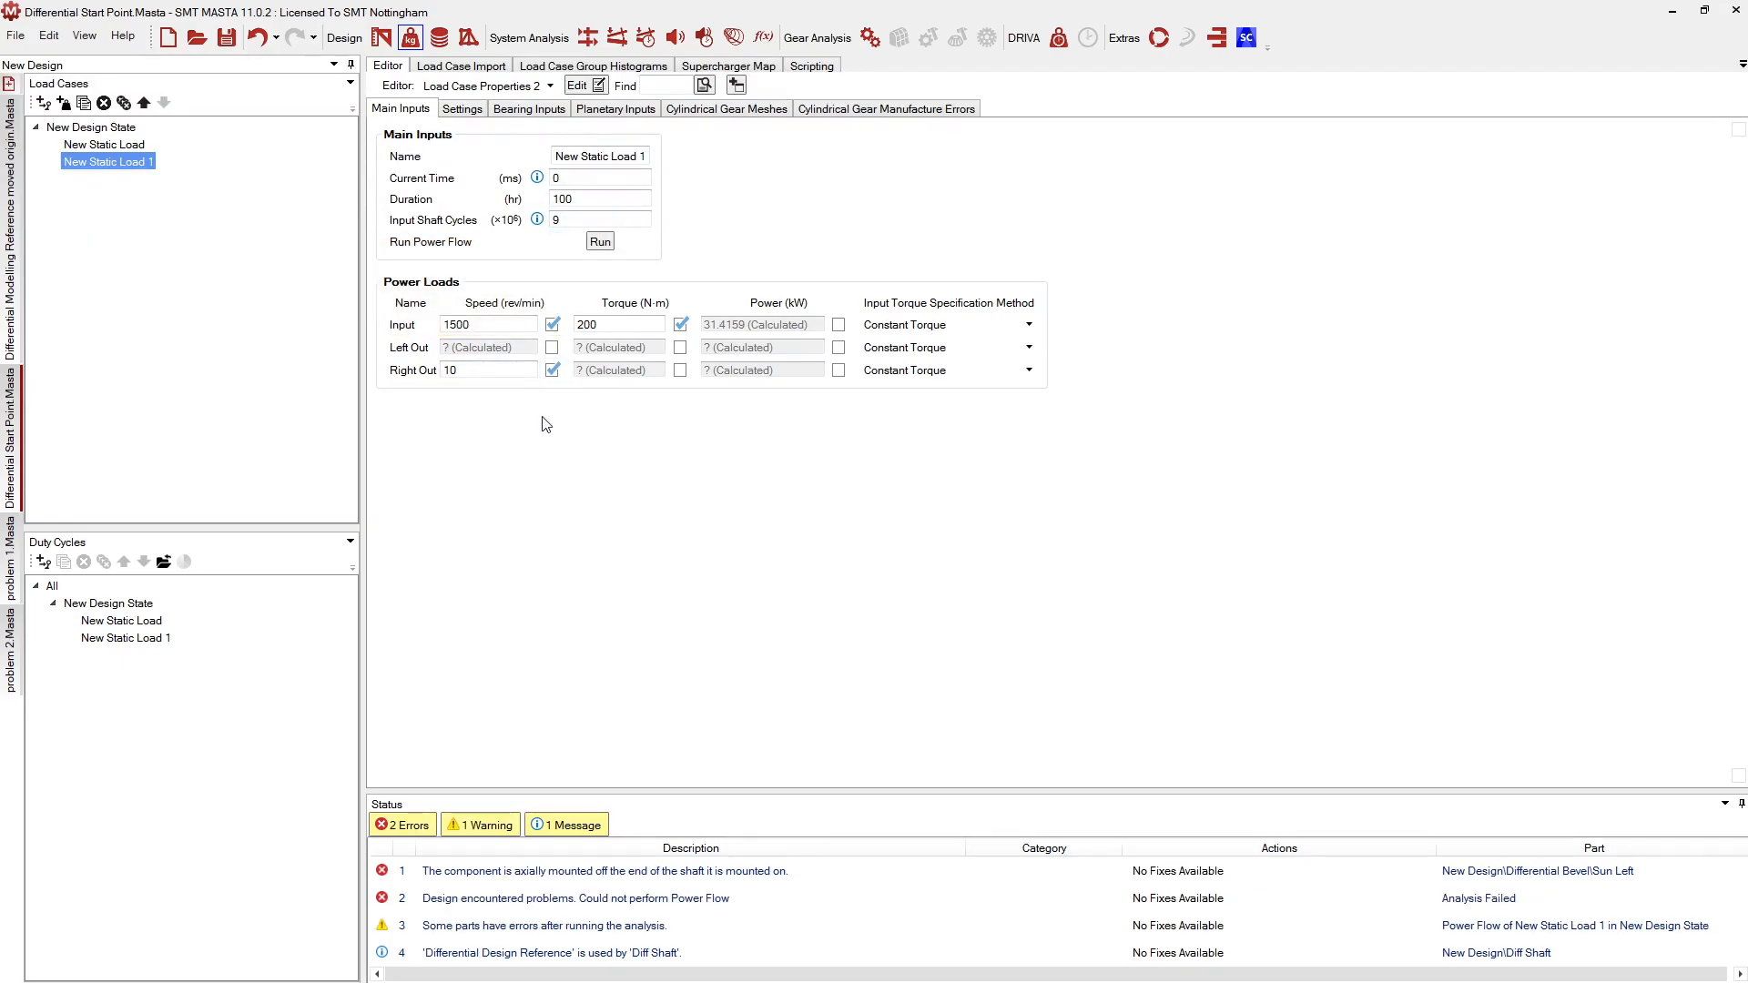
{"action": "double_click", "coordinate": [426, 872]}
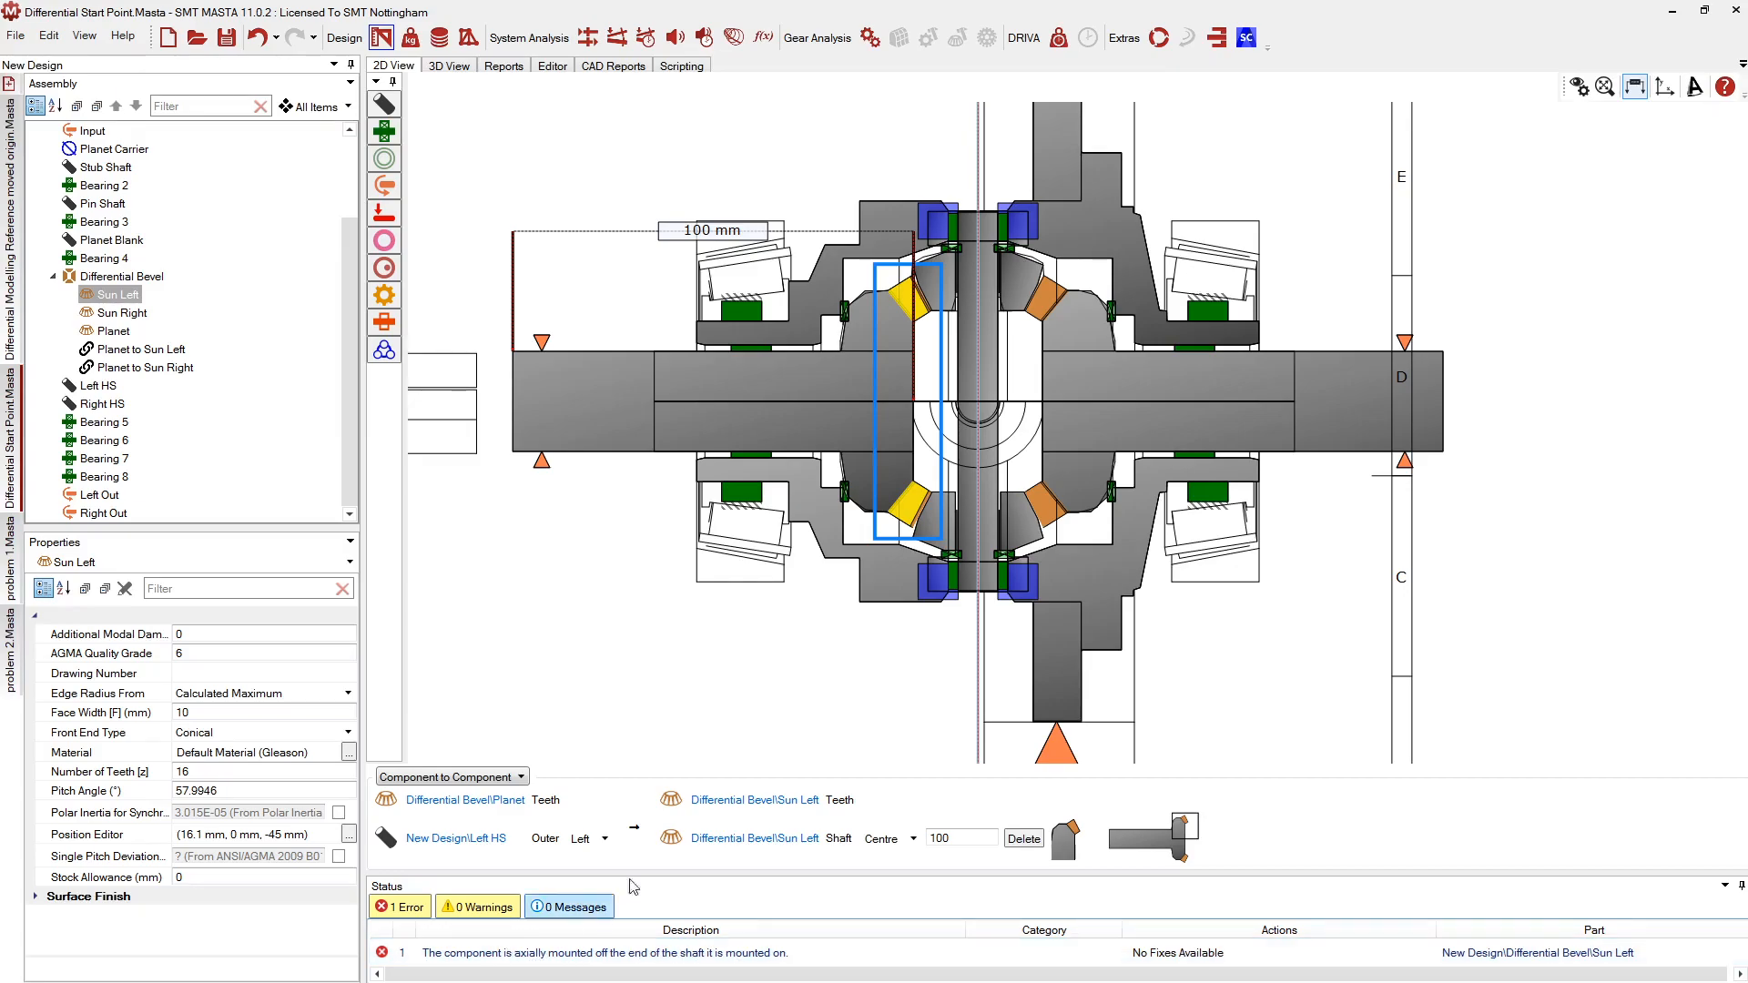
In the Left HS shaft profile, move the top corner point out to 94.182 / 55.66
{"action": "scroll", "coordinate": [918, 271], "scroll_direction": "up", "scroll_amount": 6}
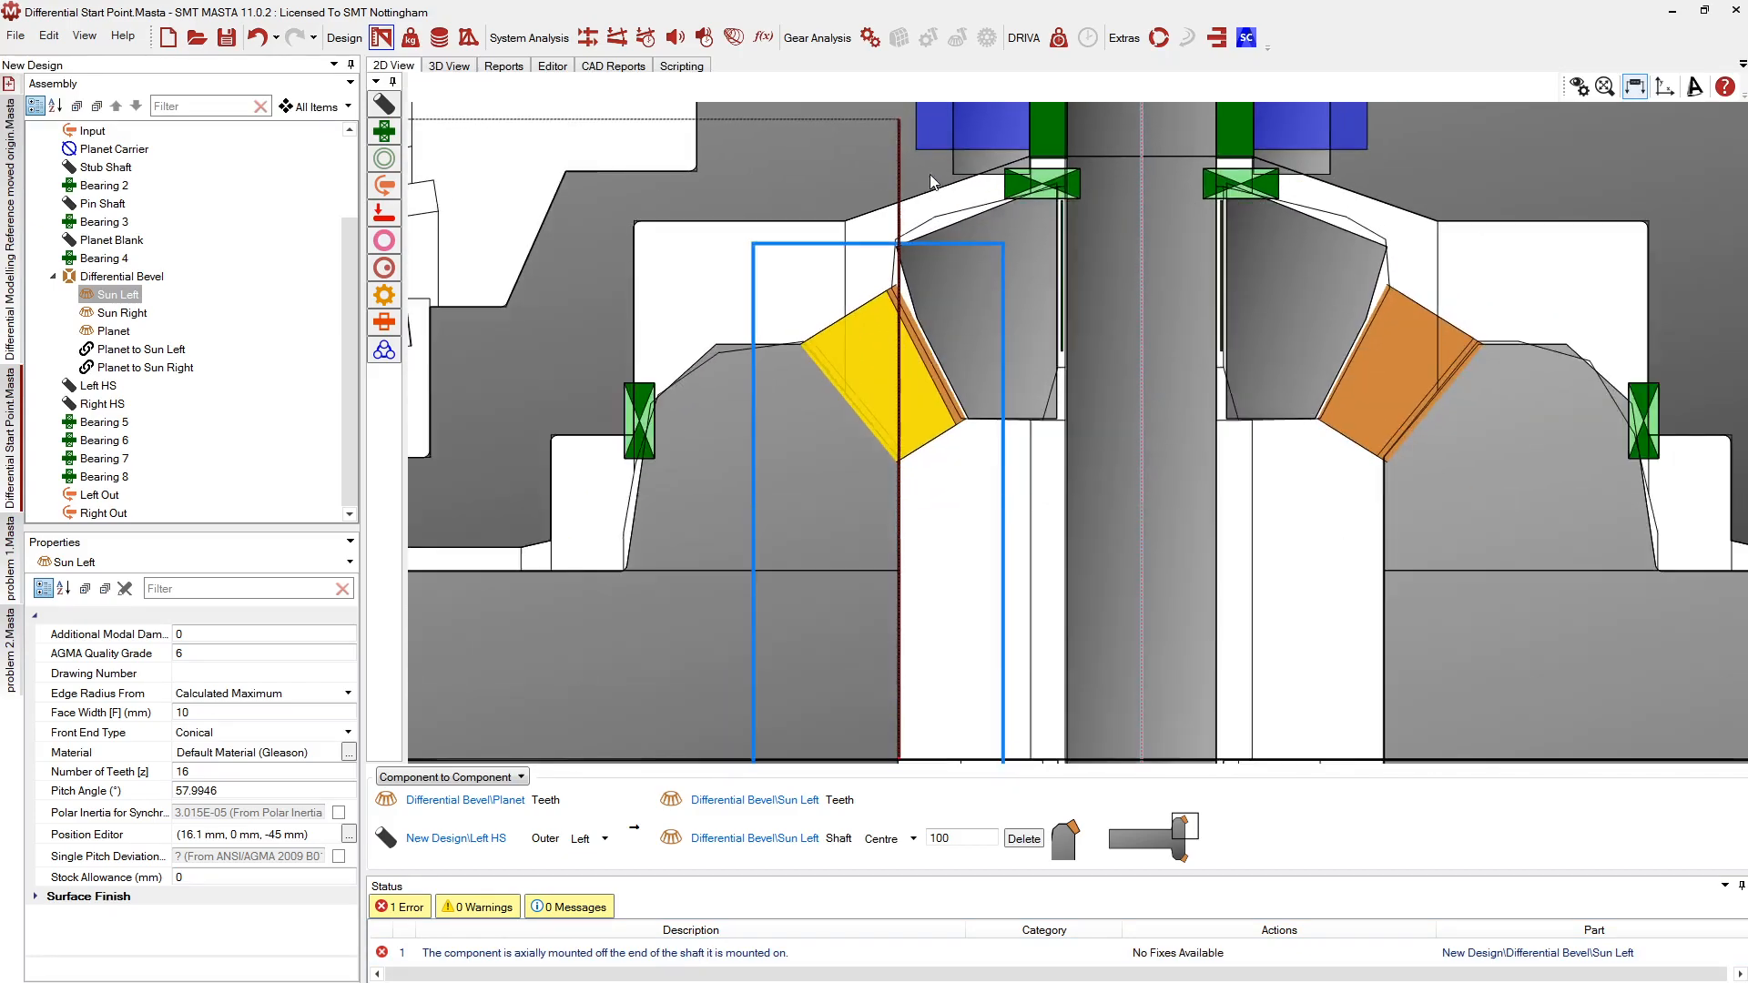
{"action": "scroll", "coordinate": [865, 382], "scroll_direction": "up", "scroll_amount": 2}
{"action": "left_click", "coordinate": [758, 417]}
{"action": "scroll", "coordinate": [774, 419], "scroll_direction": "up", "scroll_amount": 2}
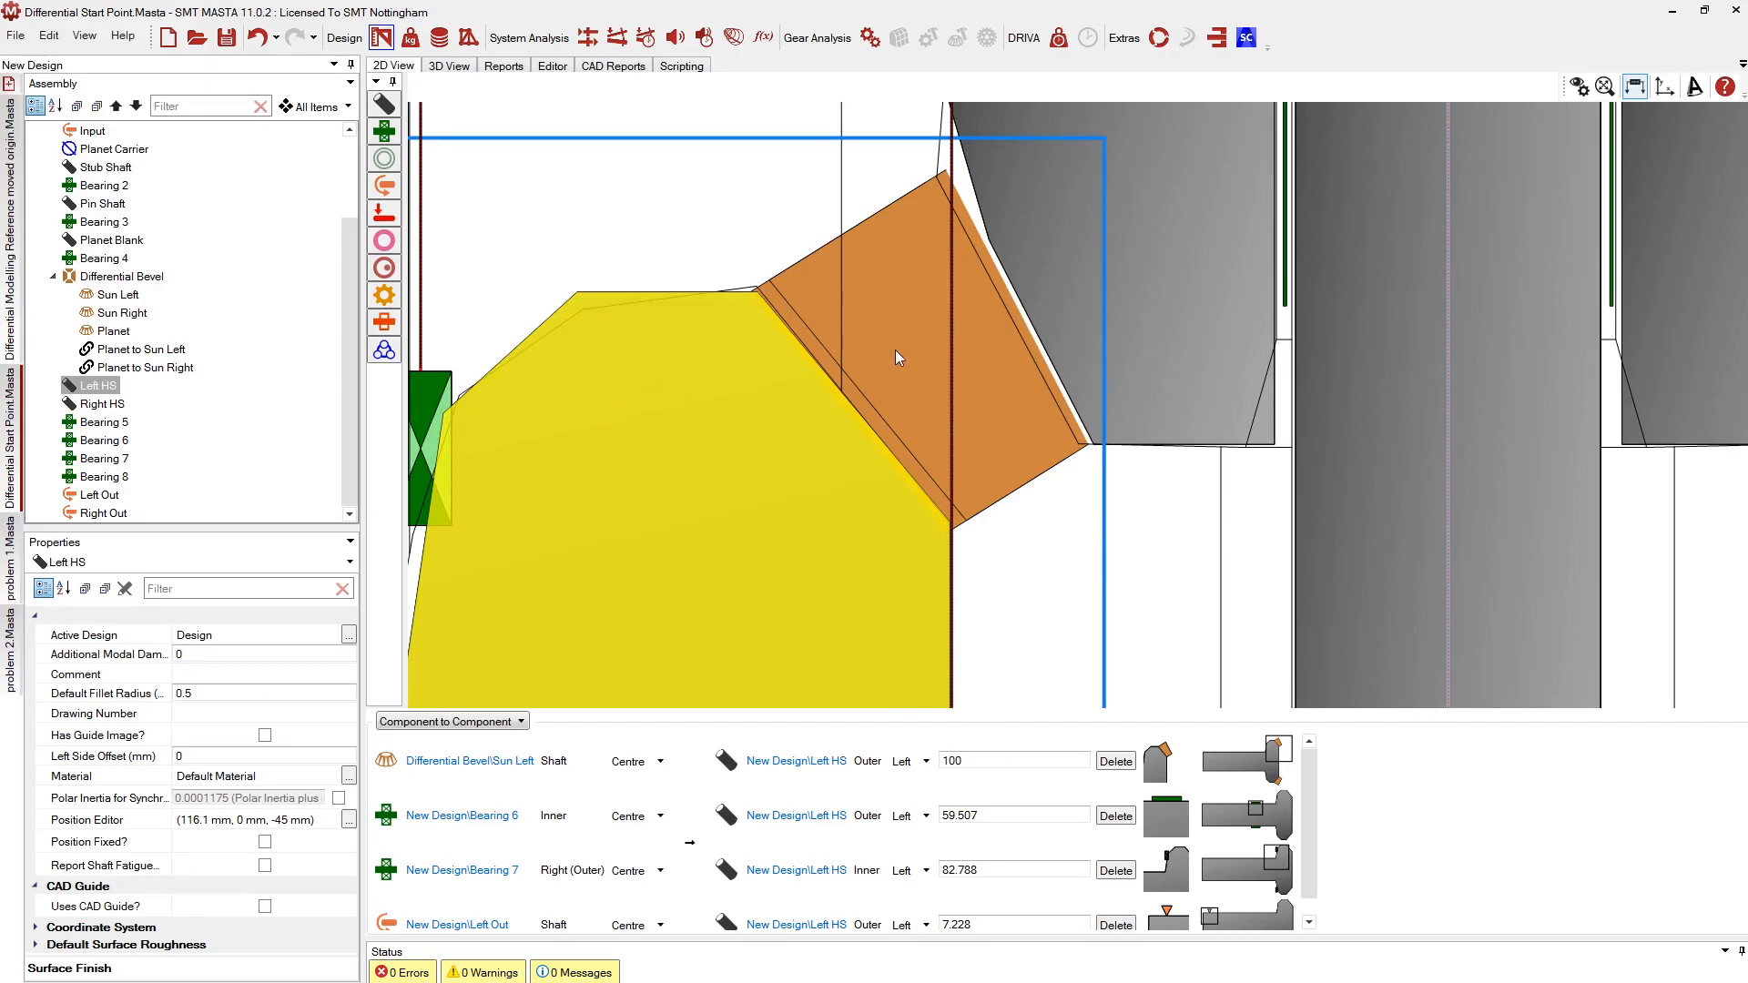
{"action": "right_click", "coordinate": [579, 435]}
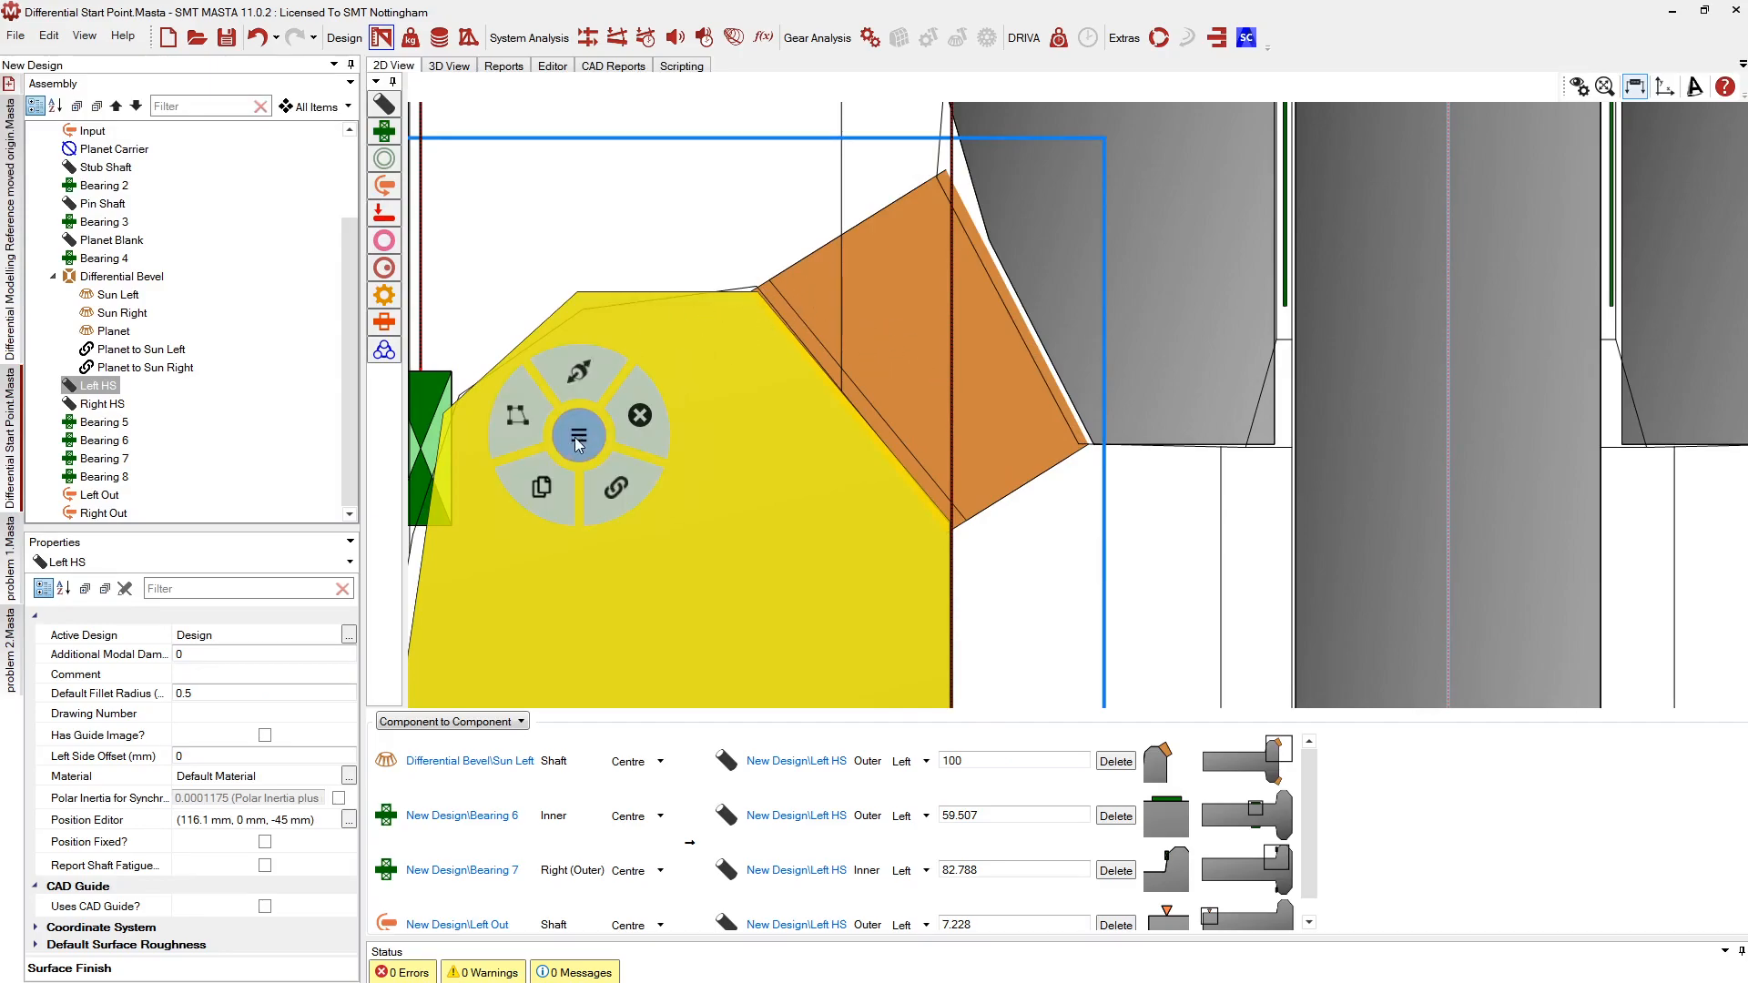
{"action": "right_click", "coordinate": [644, 362]}
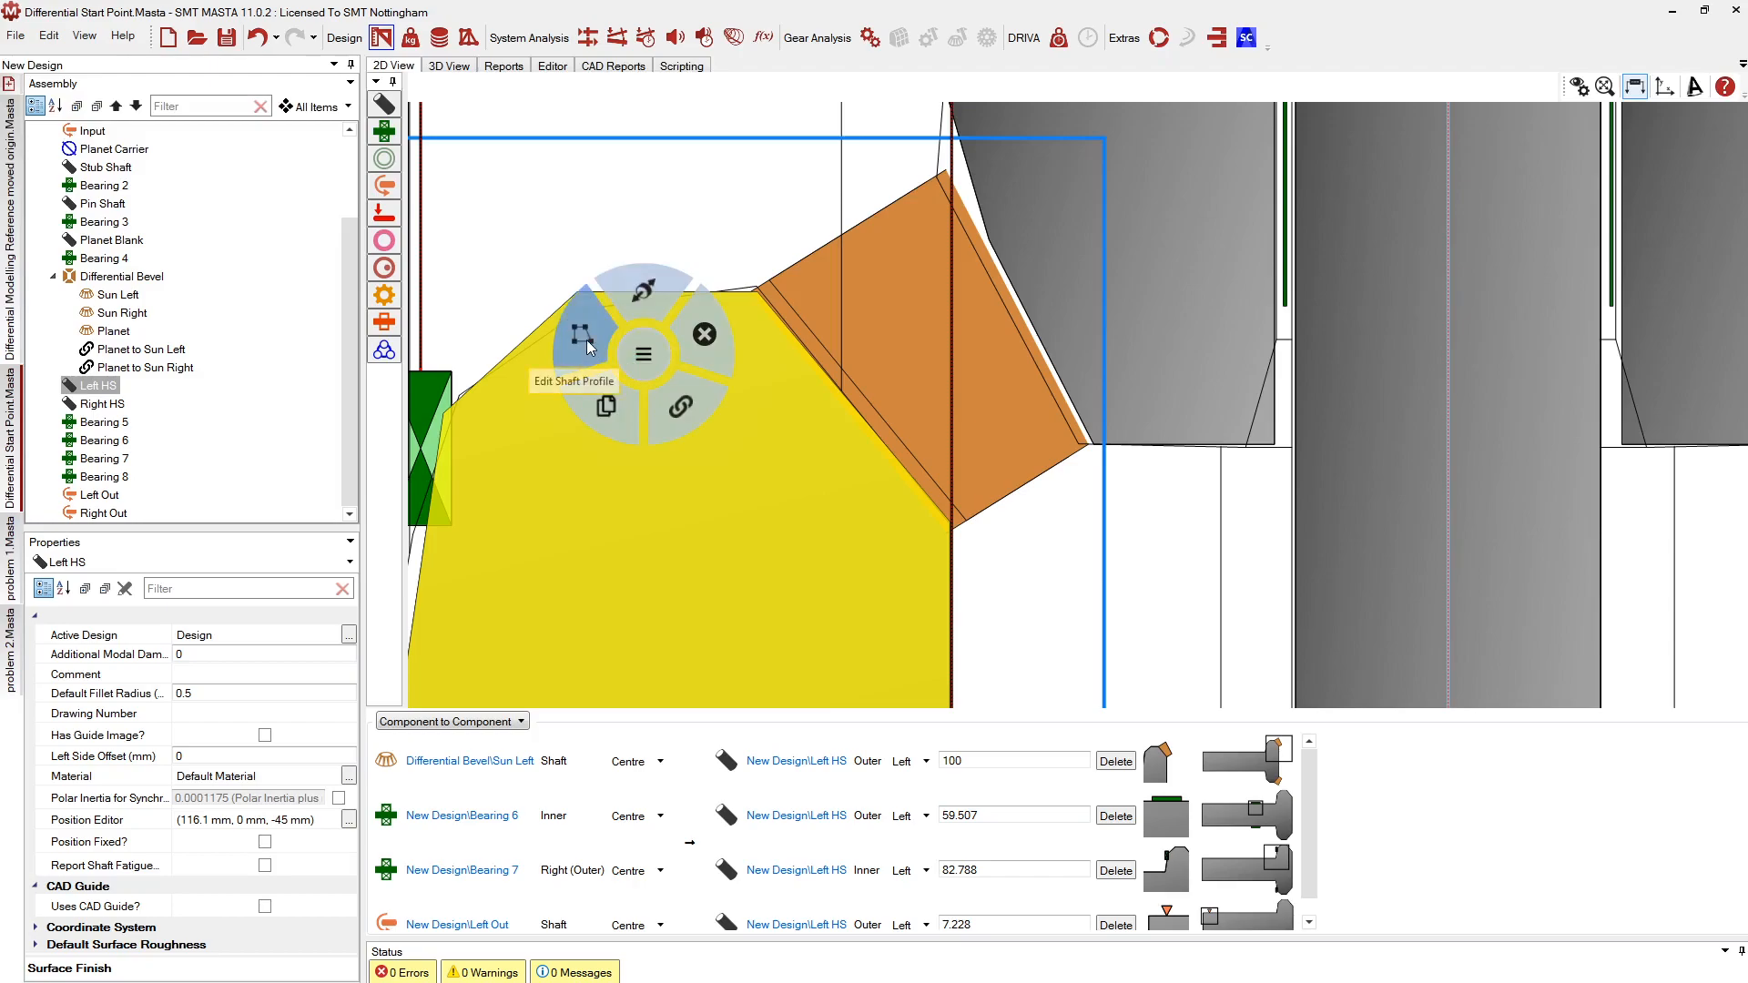
{"action": "left_click", "coordinate": [587, 342]}
{"action": "left_click_drag", "start_coordinate": [758, 291], "coordinate": [772, 285]}
{"action": "left_click", "coordinate": [983, 488]}
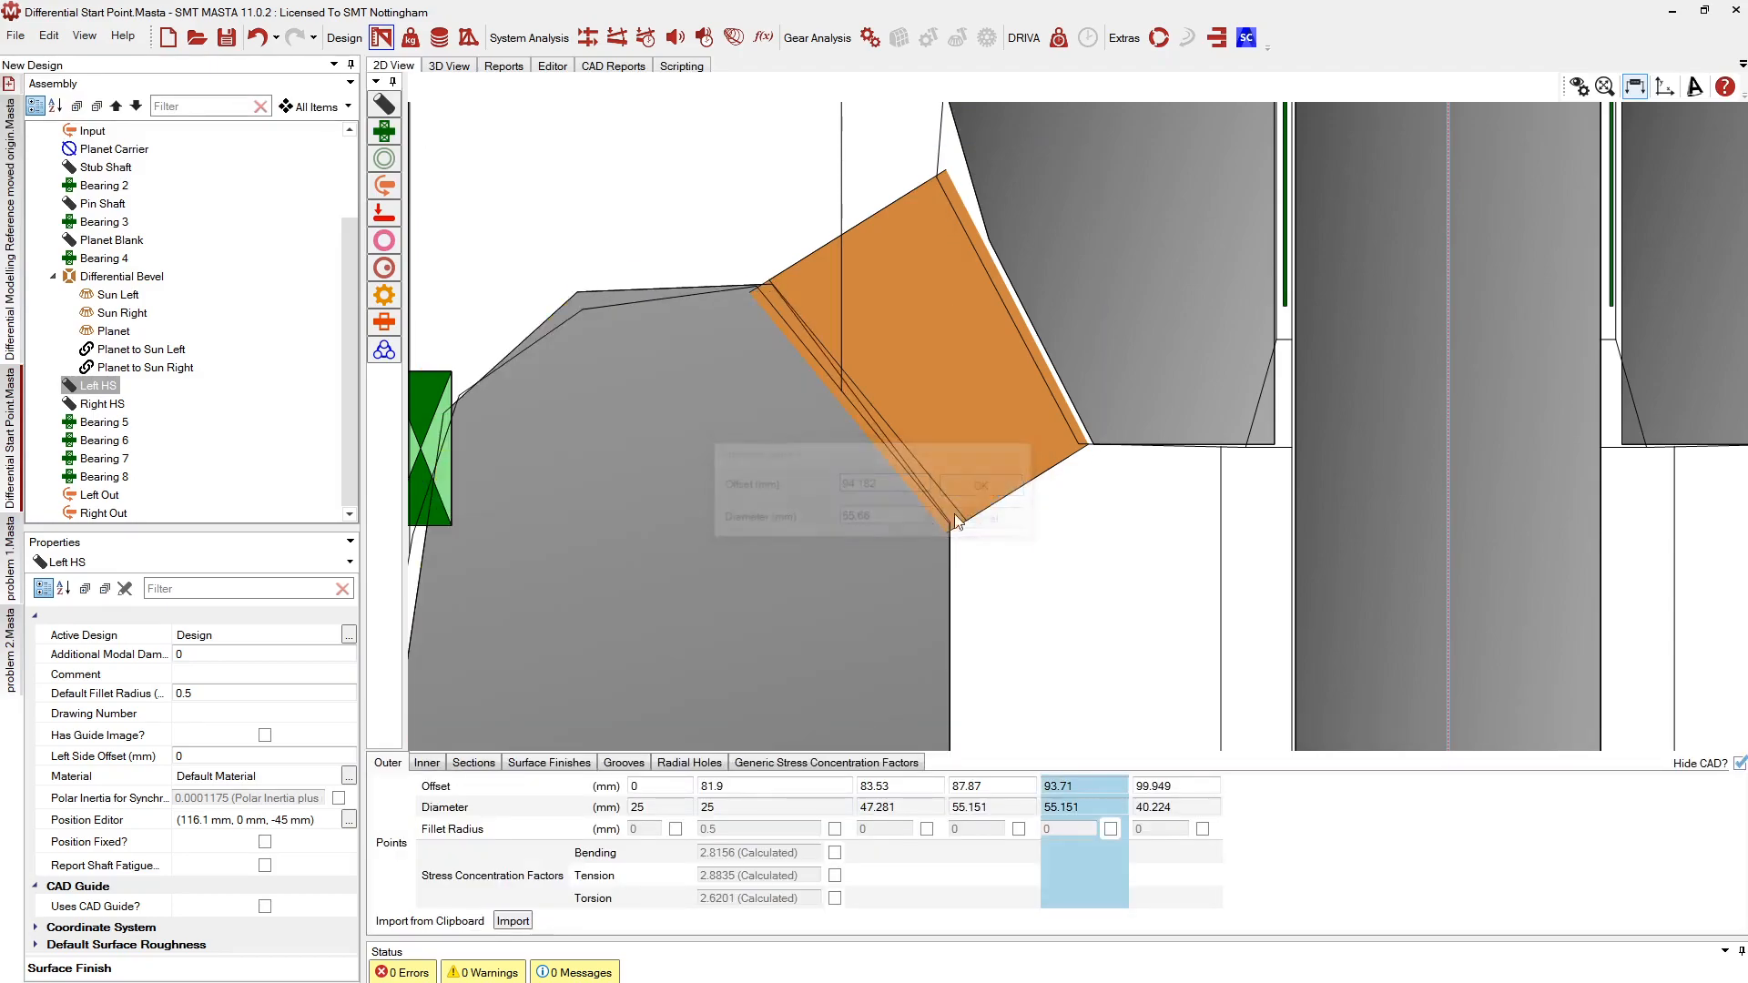
Move the Left HS end point to 100.35 / 40.431 and finish the profile edit
{"action": "left_click_drag", "start_coordinate": [949, 522], "coordinate": [955, 519]}
{"action": "left_click", "coordinate": [958, 492]}
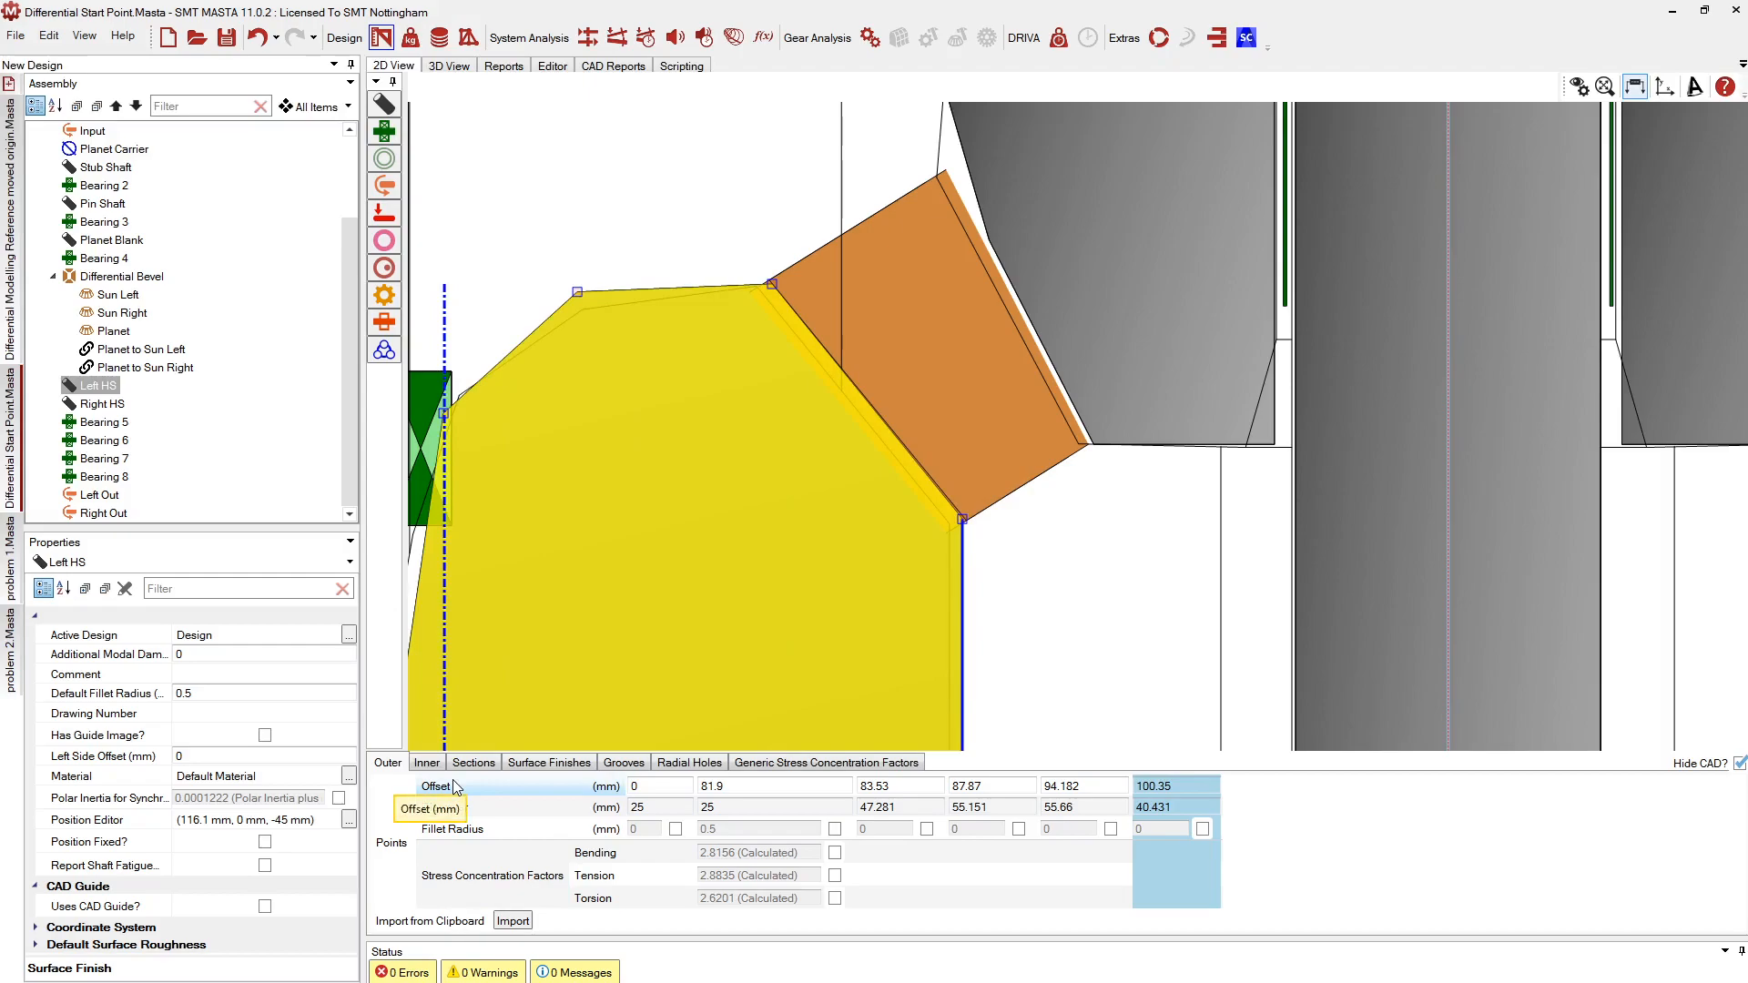
{"action": "left_click", "coordinate": [574, 194]}
{"action": "left_click", "coordinate": [524, 669]}
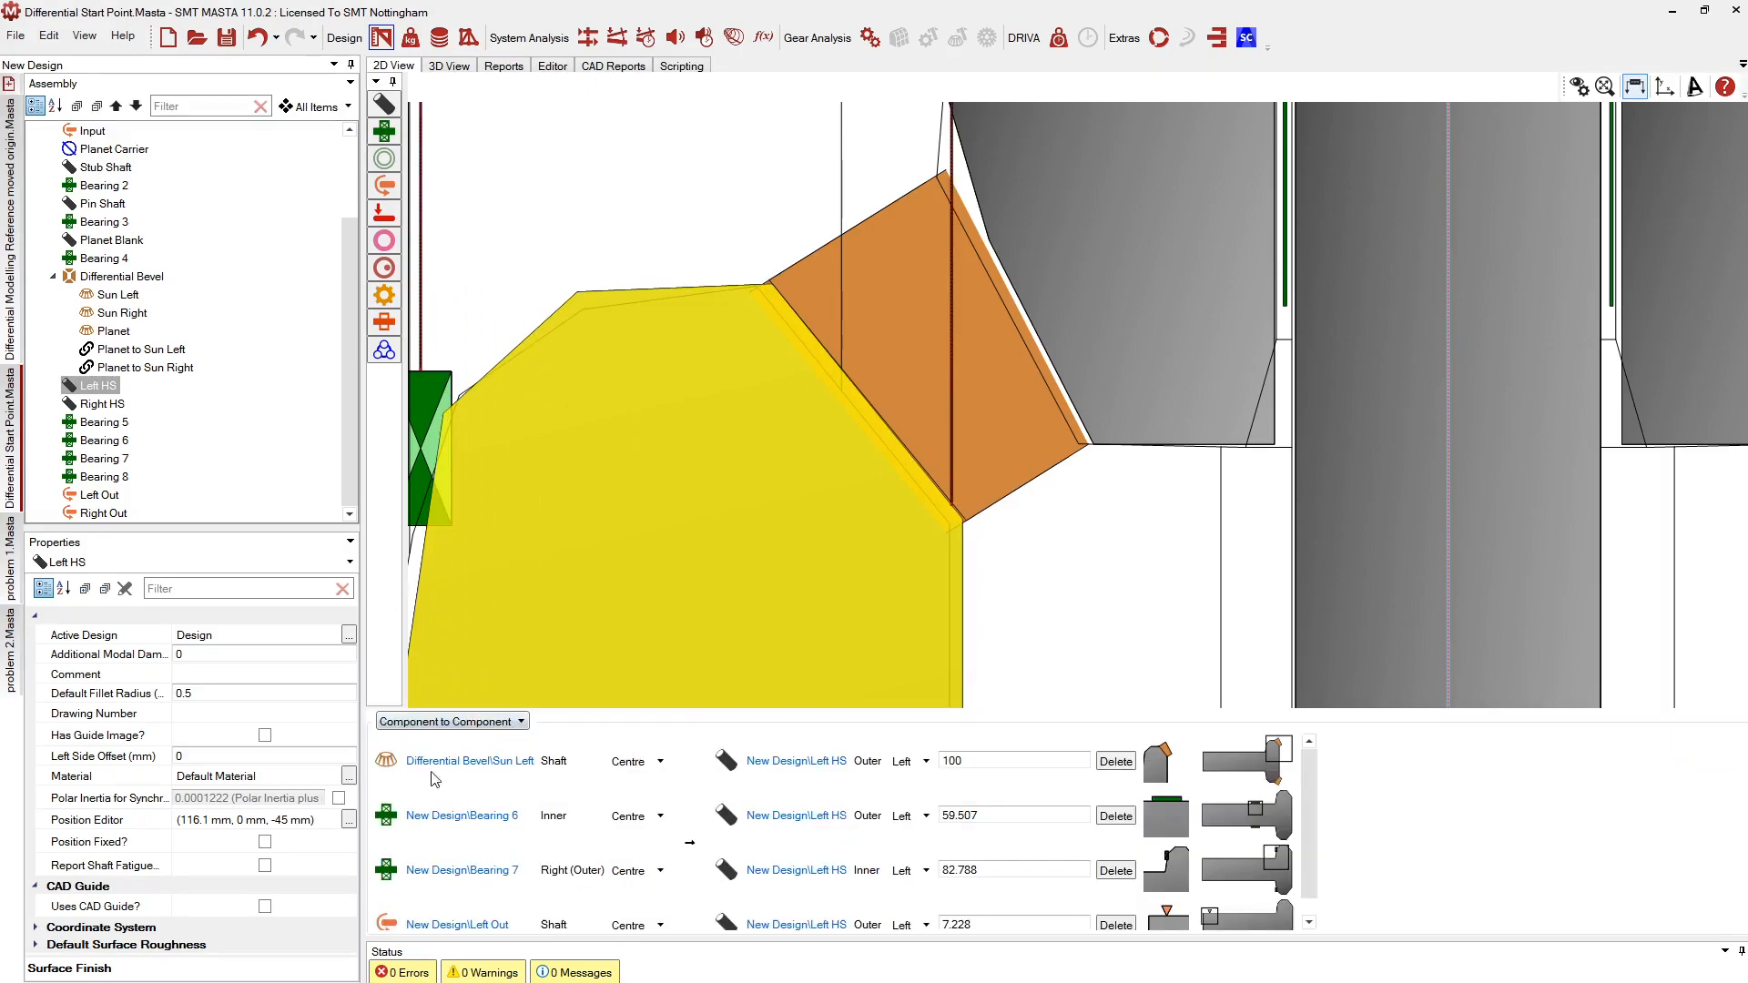
{"action": "scroll", "coordinate": [91, 151], "scroll_direction": "up", "scroll_amount": 2}
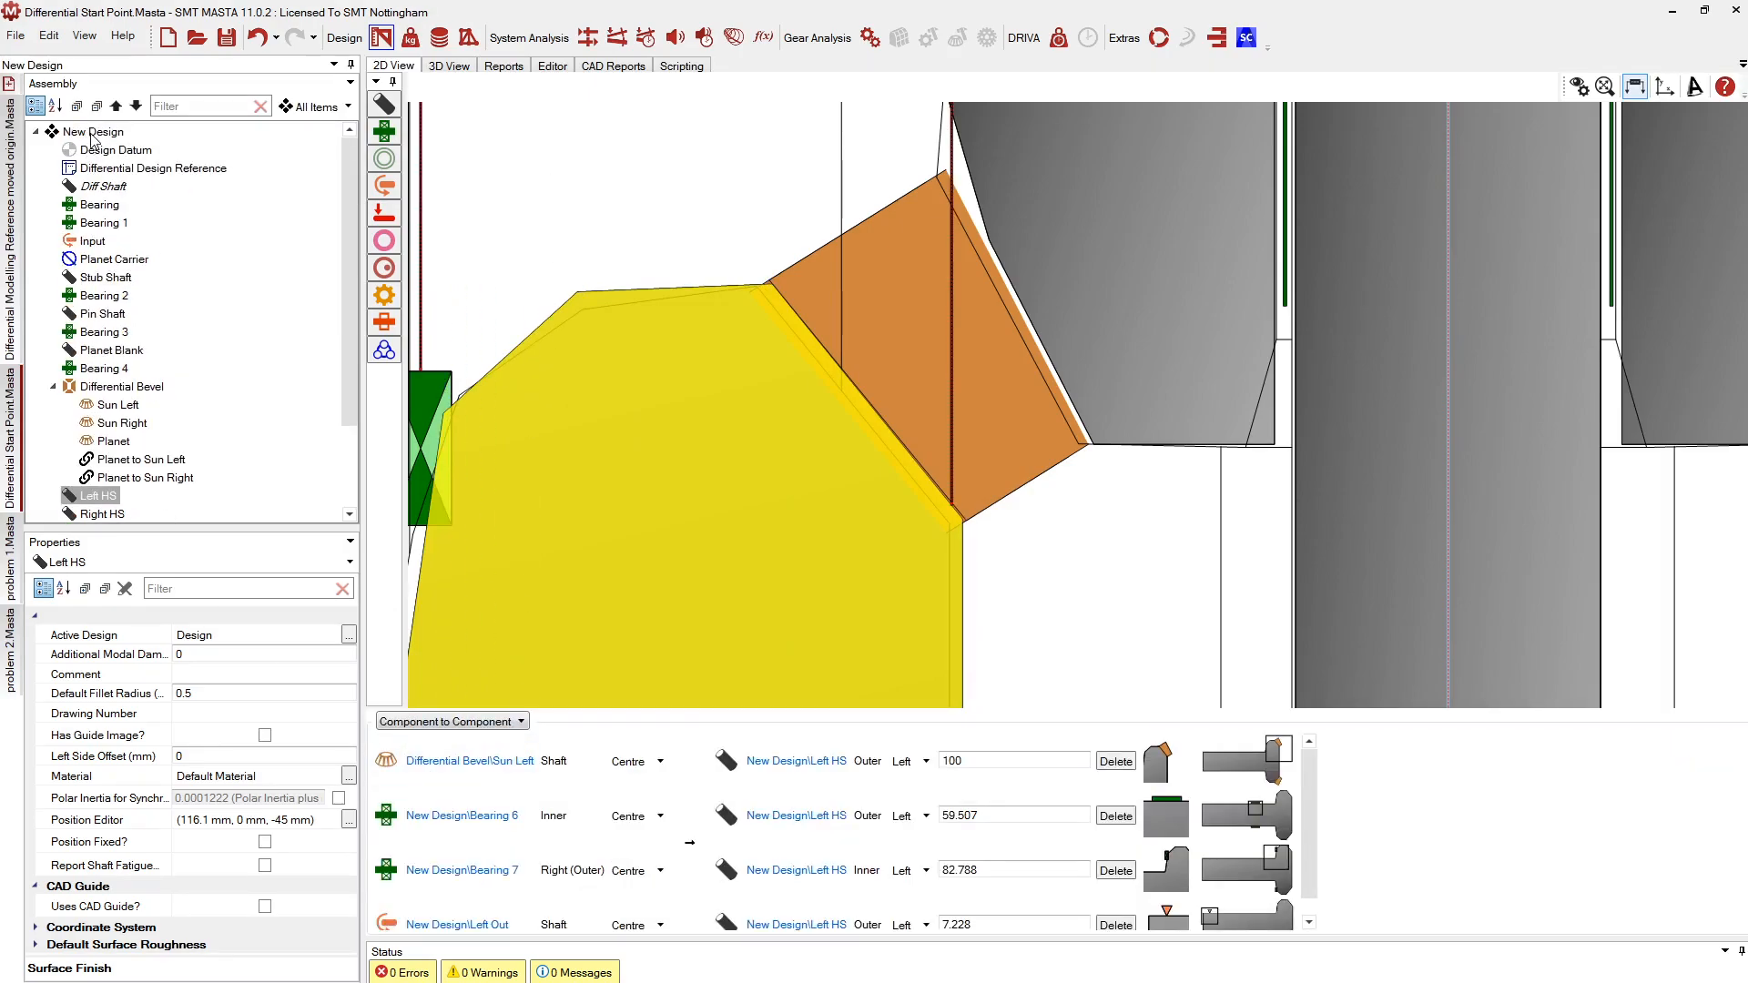
{"action": "left_click", "coordinate": [92, 133]}
{"action": "scroll", "coordinate": [815, 326], "scroll_direction": "down", "scroll_amount": 6}
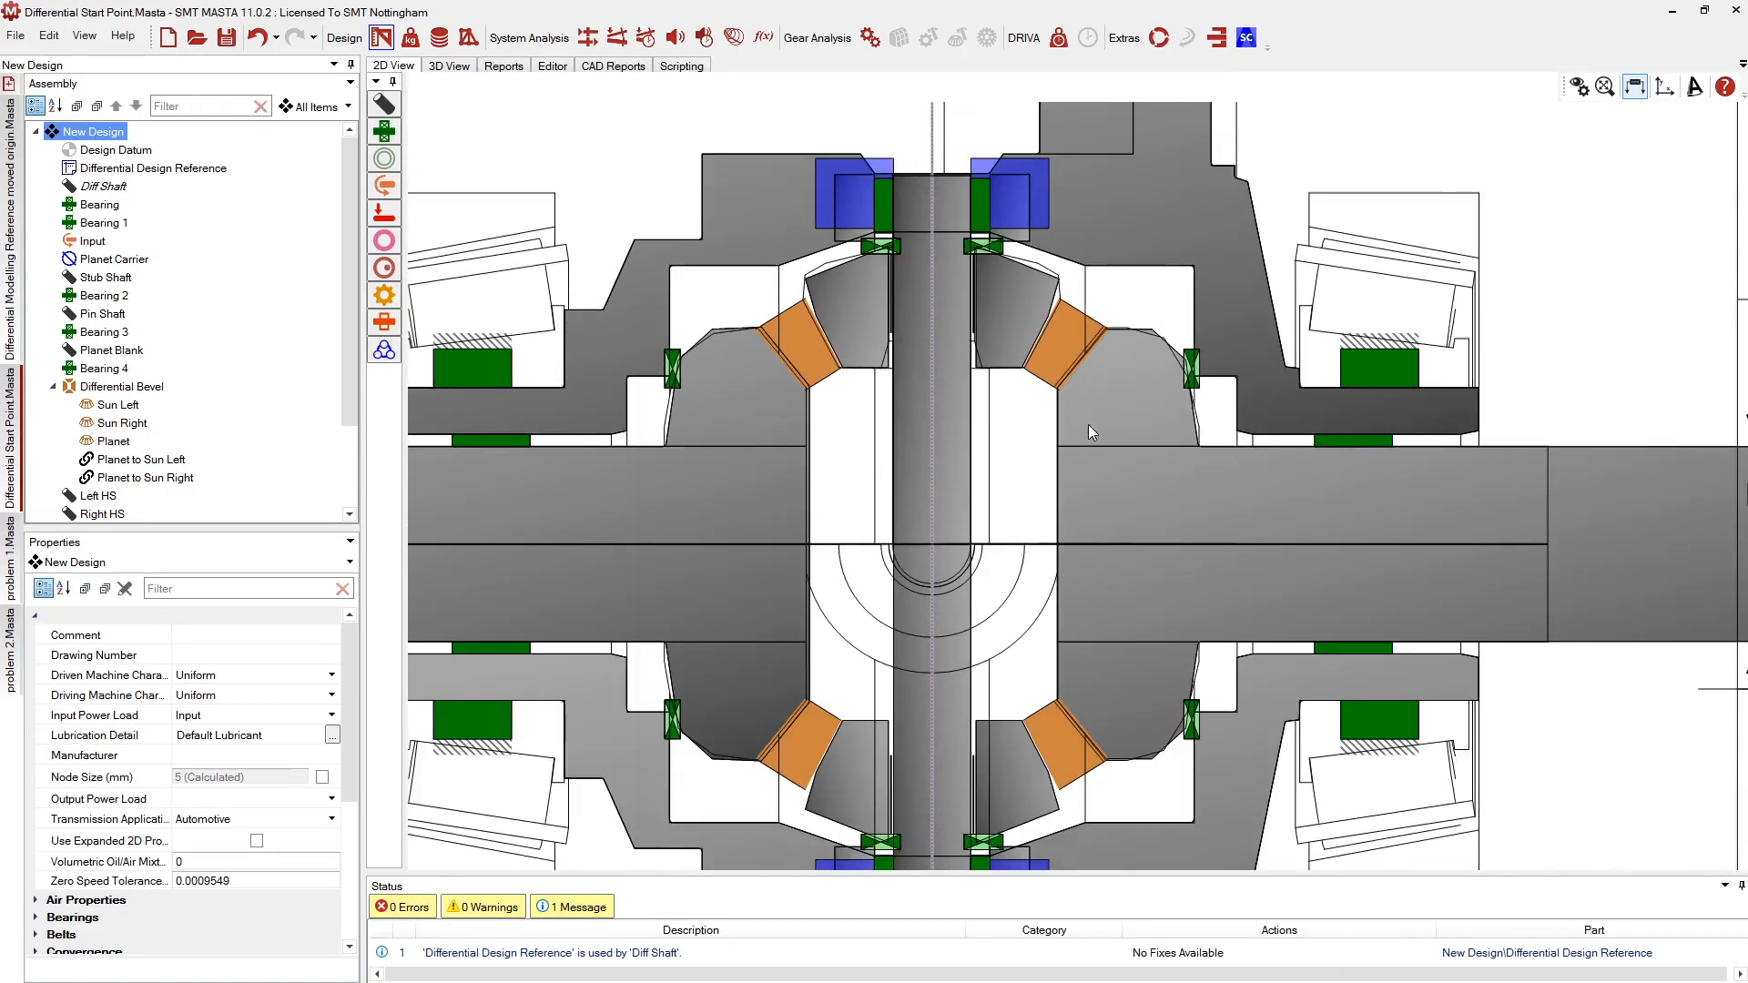
Select Right HS and the Differential Bevel gear set, then run New Static Load 1's power flow
{"action": "left_click", "coordinate": [1101, 370]}
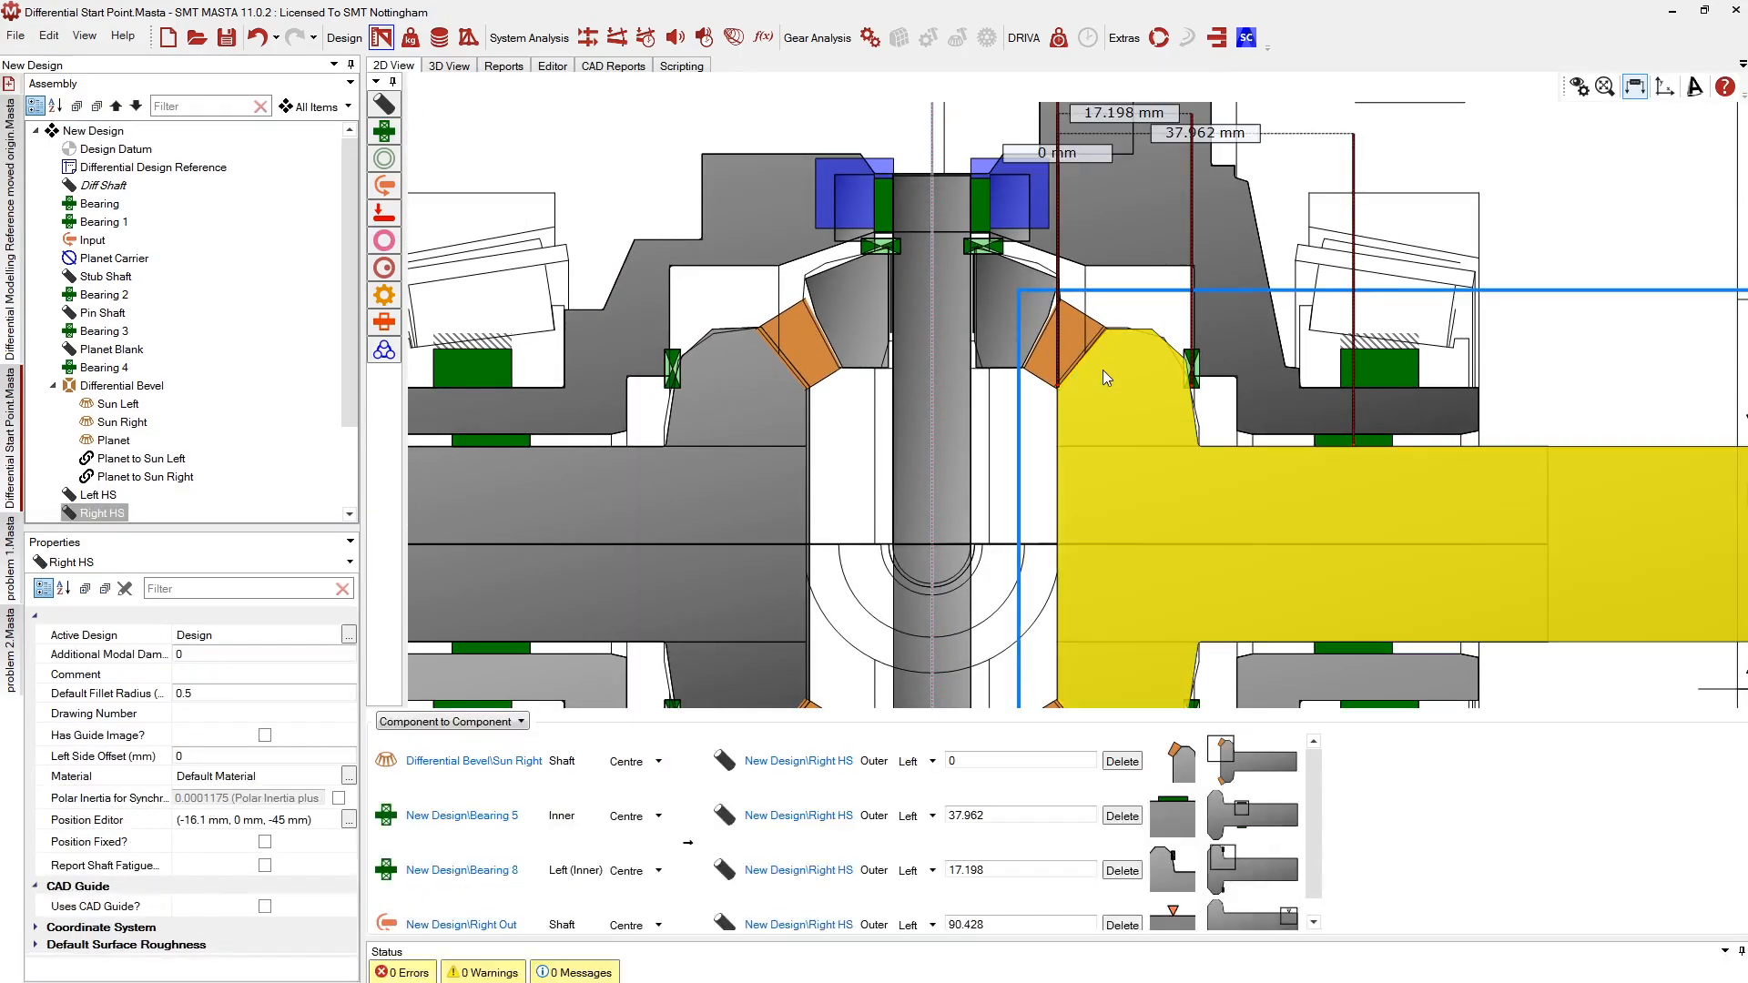
{"action": "left_click", "coordinate": [108, 387]}
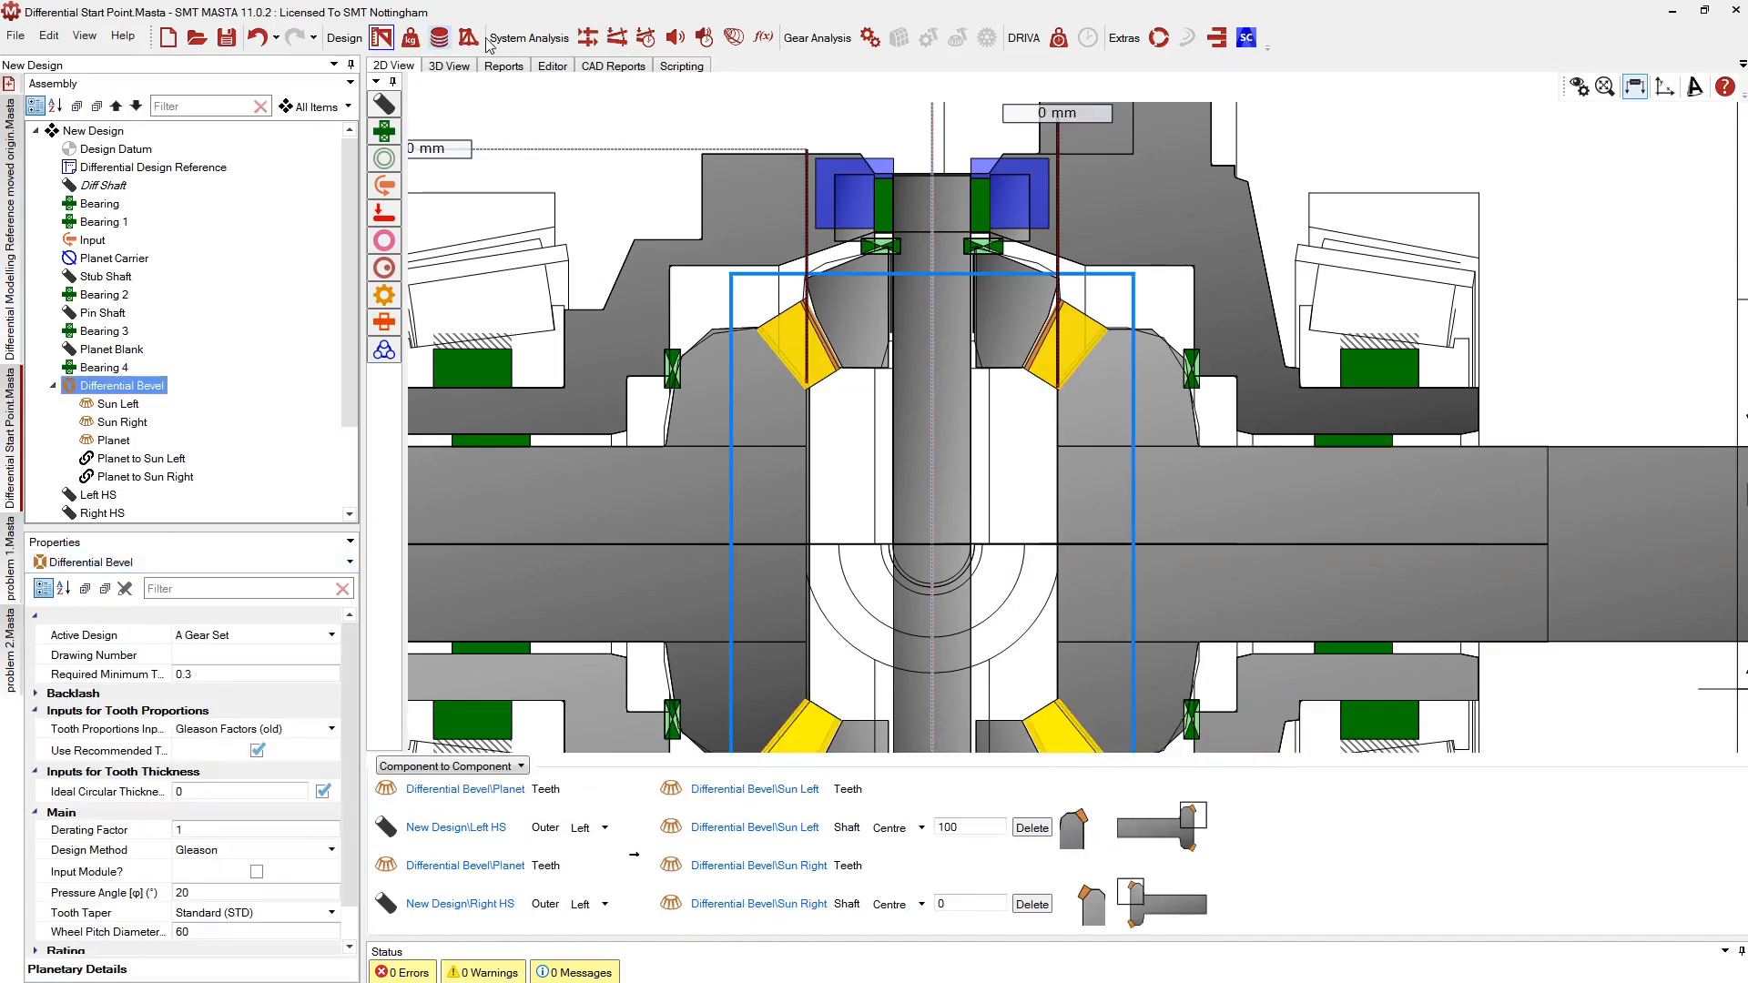
{"action": "left_click", "coordinate": [410, 37]}
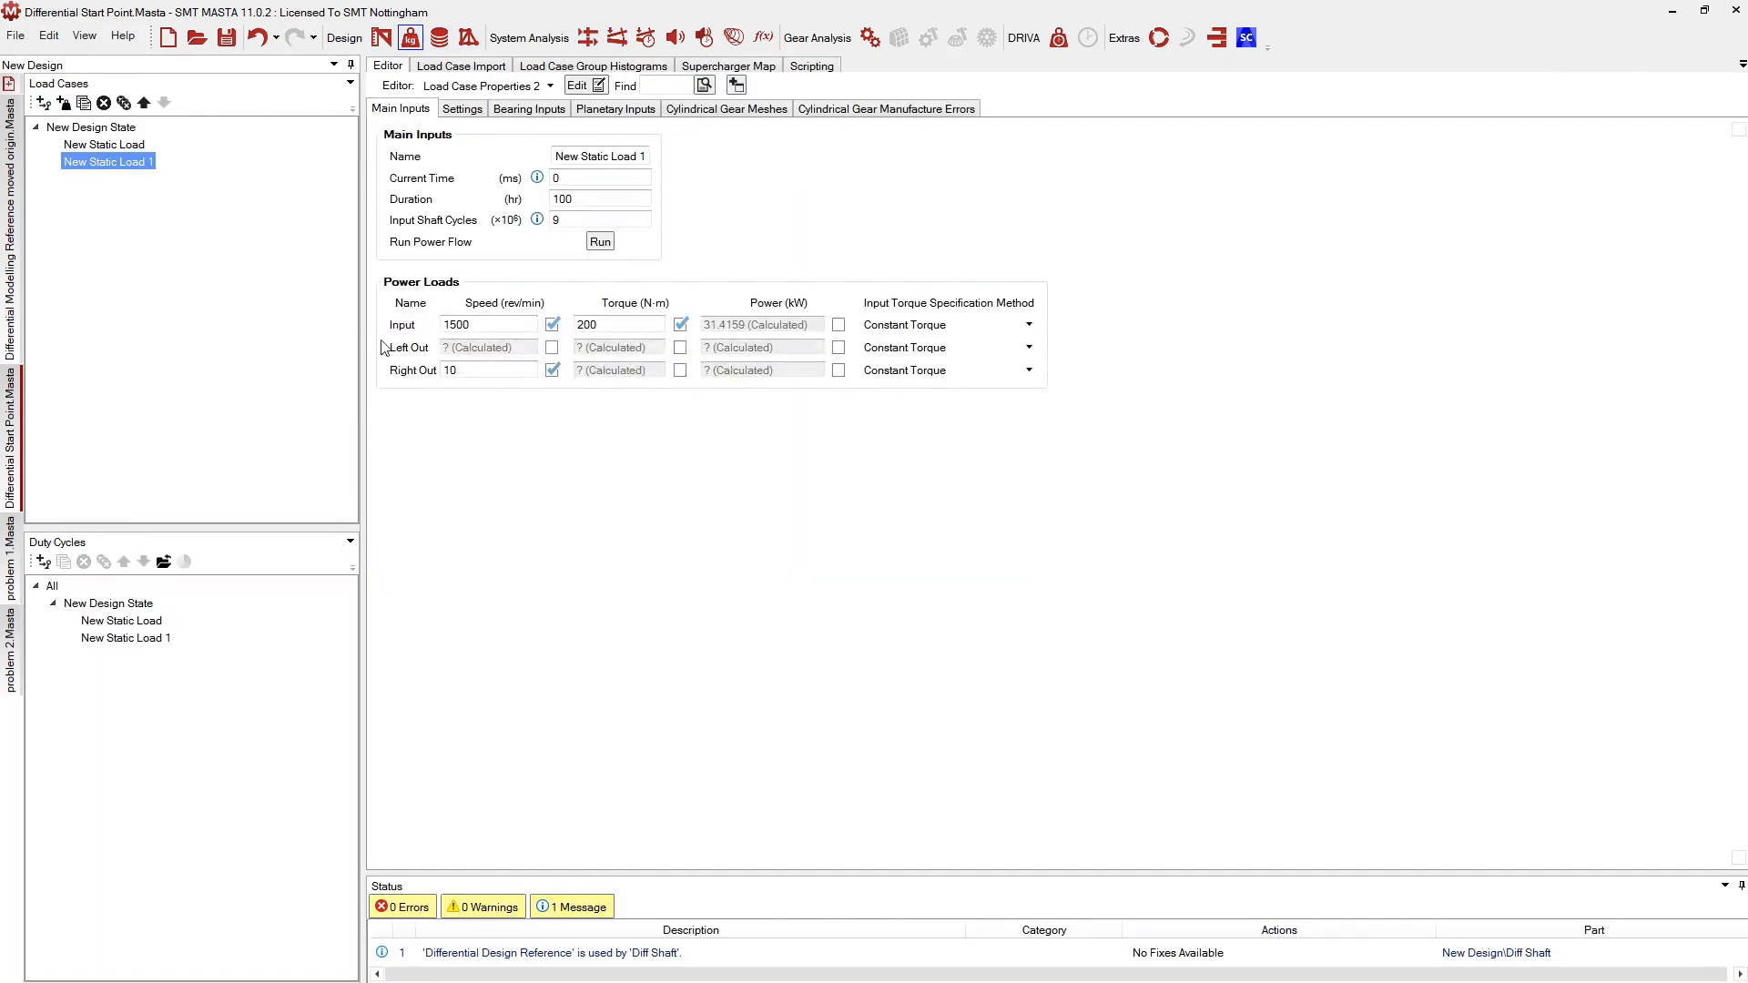
{"action": "left_click", "coordinate": [598, 242]}
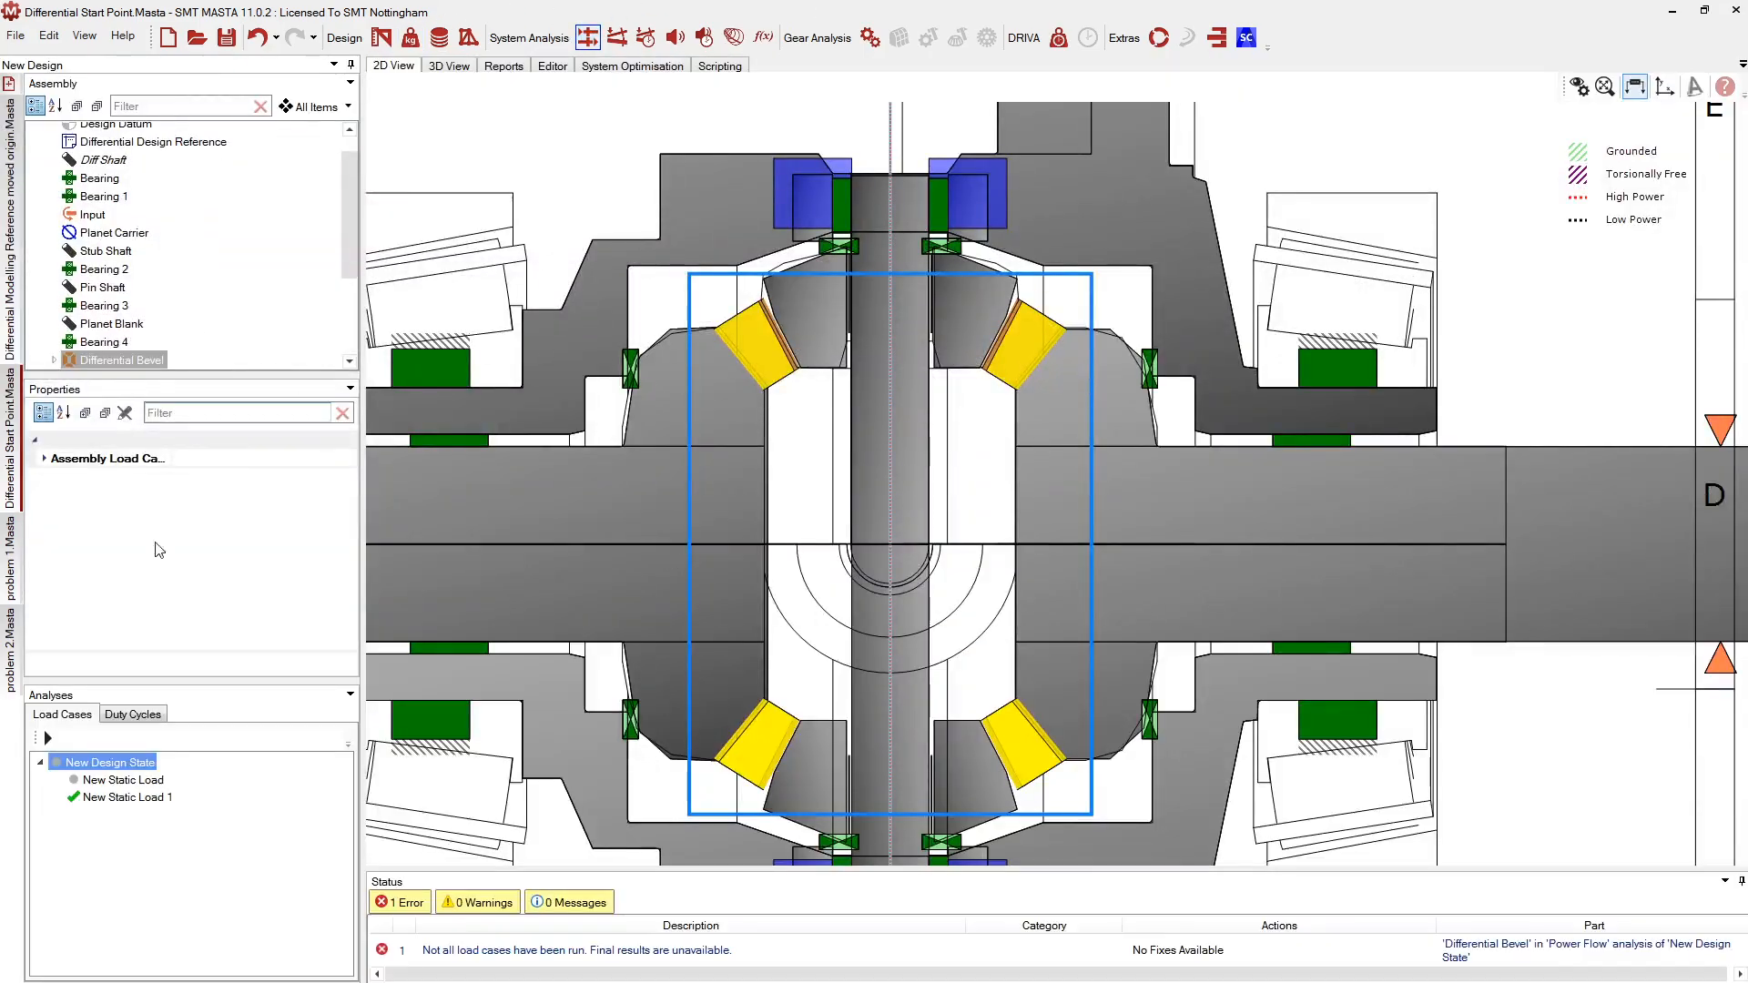
Show New Static Load 1 results in the 3D view and start the gear animation
{"action": "left_click", "coordinate": [105, 800]}
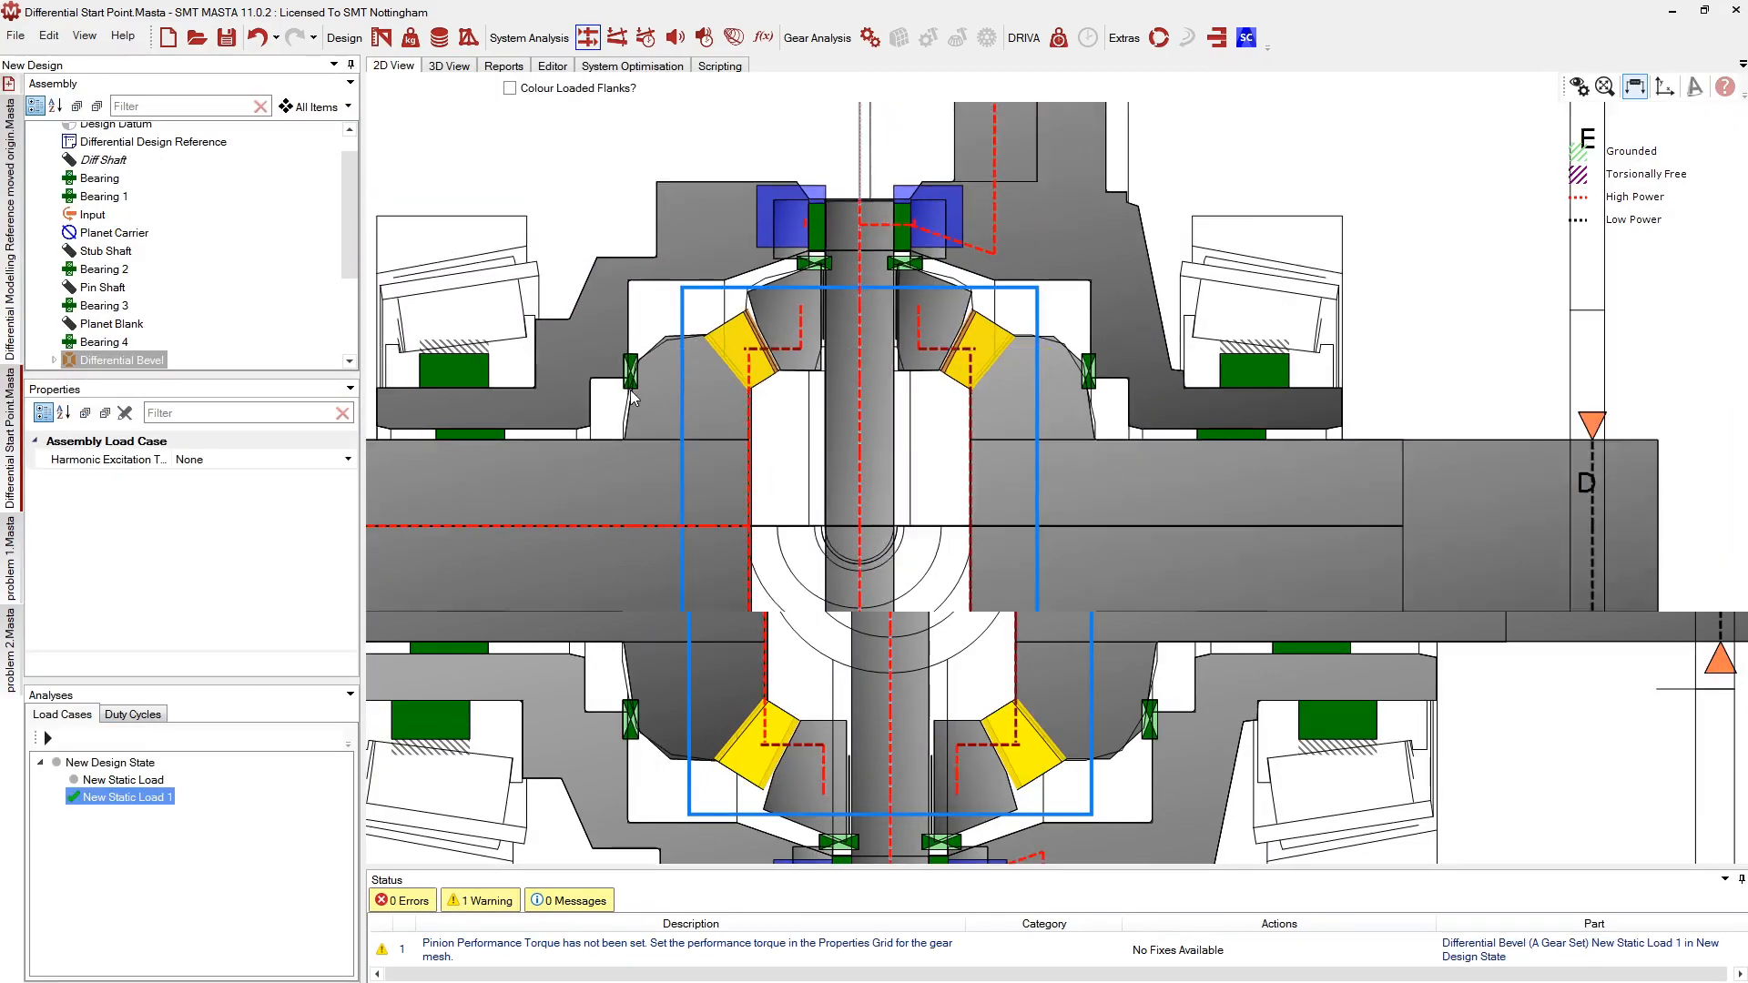
{"action": "left_click", "coordinate": [438, 69]}
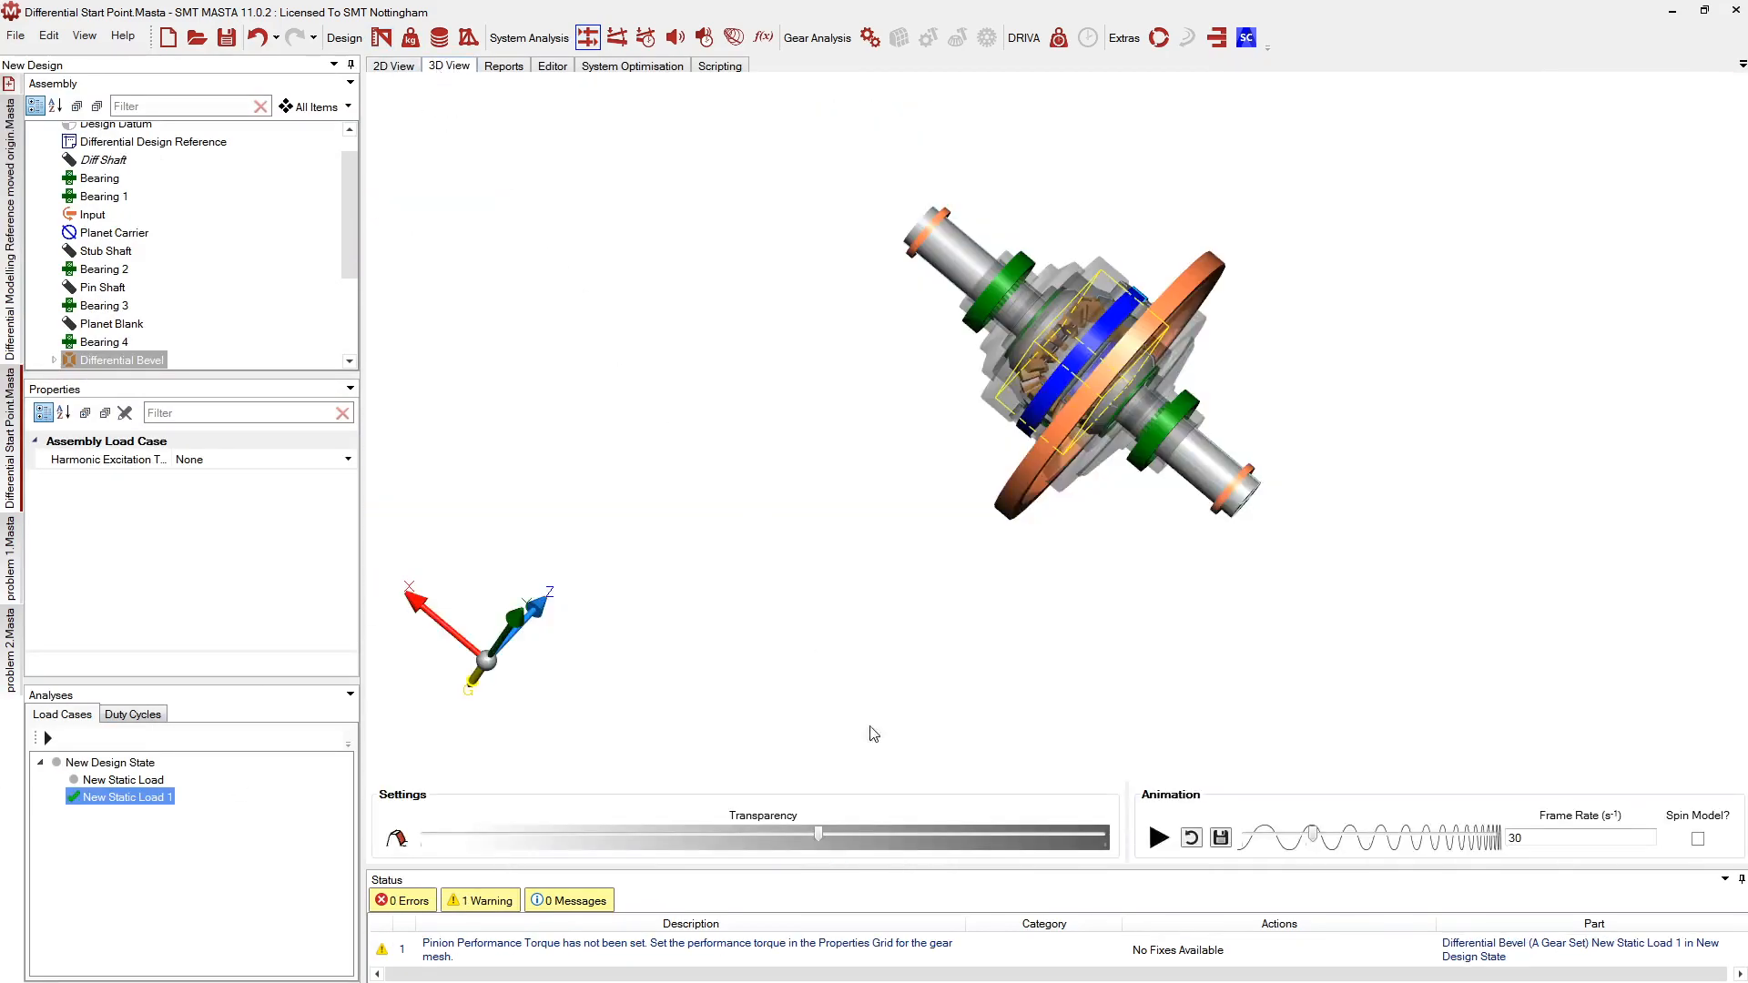
{"action": "left_click", "coordinate": [1159, 837]}
Orbit and zoom around the animated differential to view it from several angles, including side-on
{"action": "middle_click_drag", "start_coordinate": [1169, 321], "coordinate": [790, 351]}
{"action": "scroll", "coordinate": [1146, 343], "scroll_direction": "up", "scroll_amount": 5}
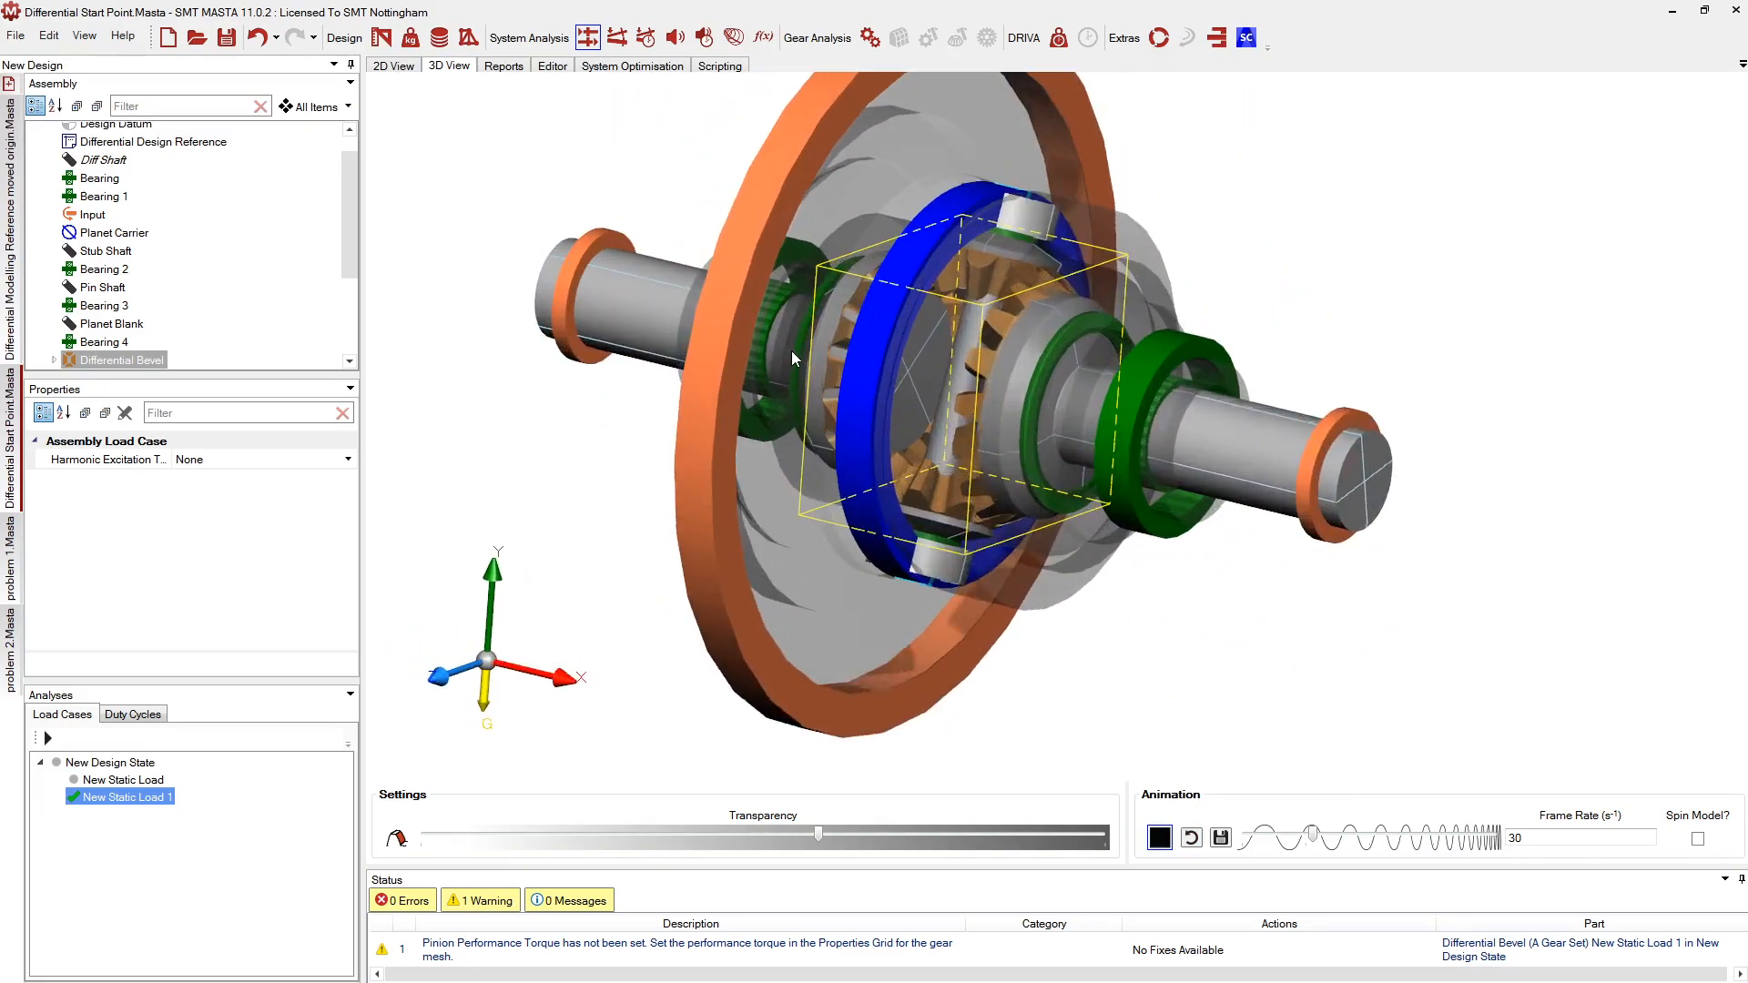
{"action": "scroll", "coordinate": [946, 460], "scroll_direction": "up", "scroll_amount": 3}
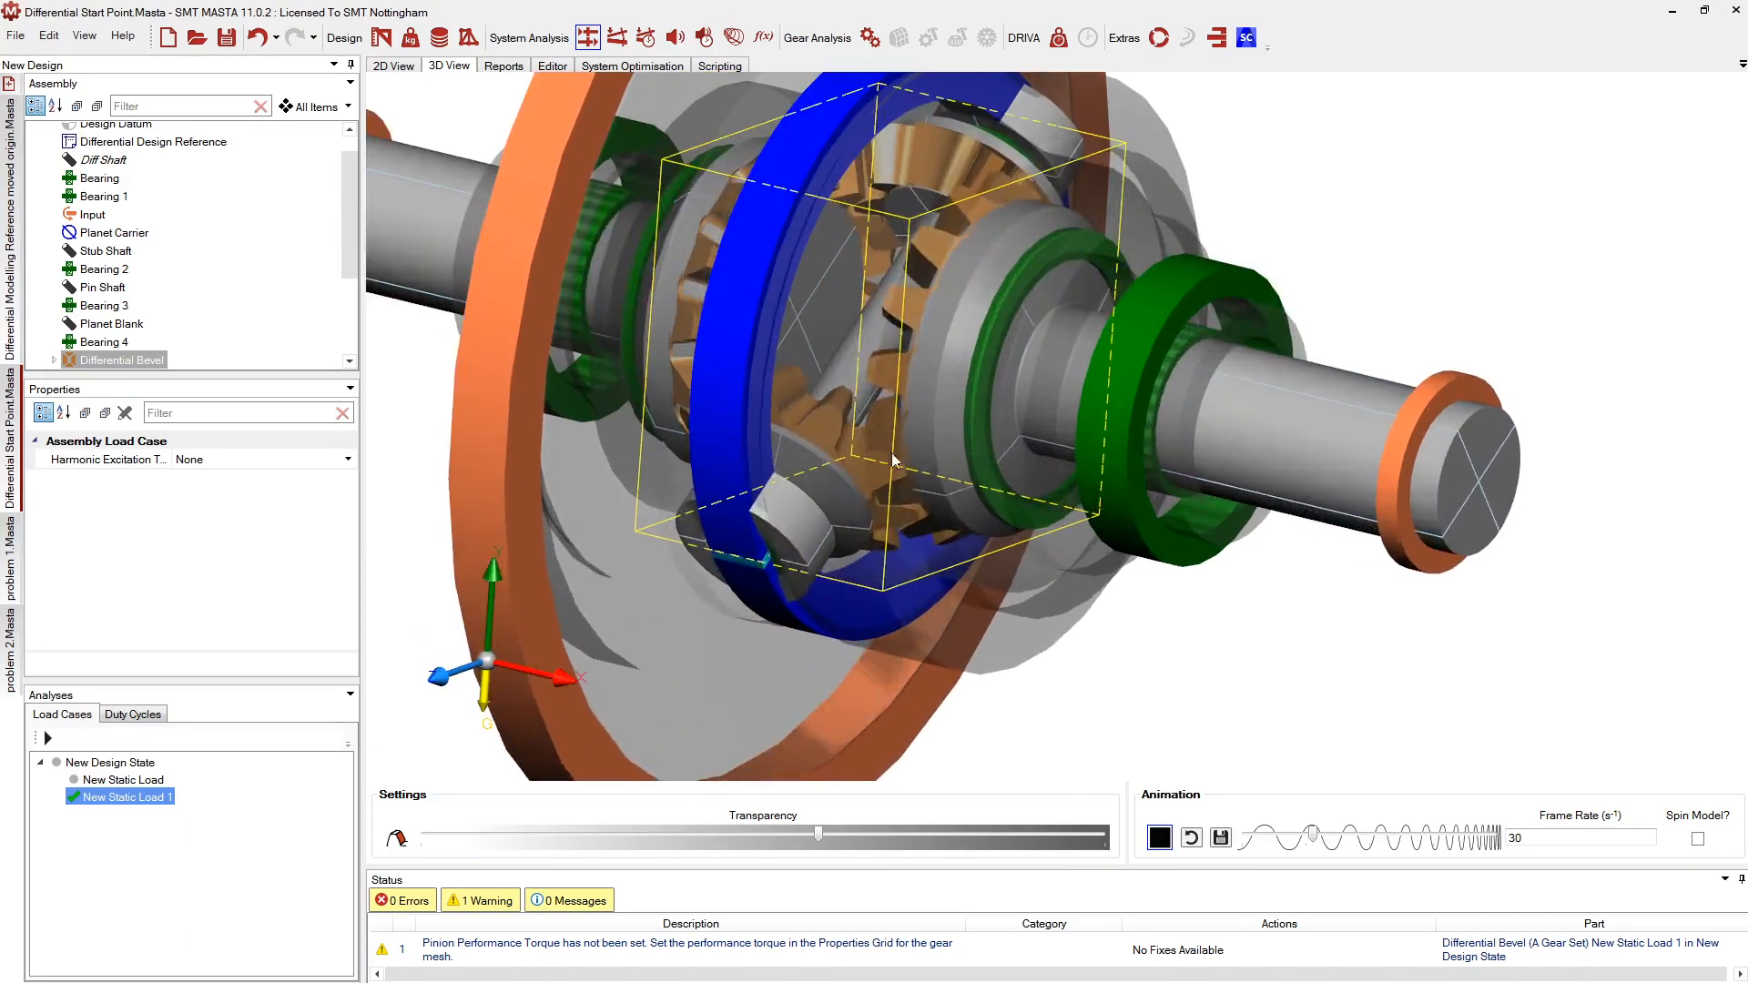
{"action": "scroll", "coordinate": [947, 461], "scroll_direction": "down", "scroll_amount": 5}
{"action": "middle_click_drag", "start_coordinate": [774, 462], "coordinate": [1027, 507]}
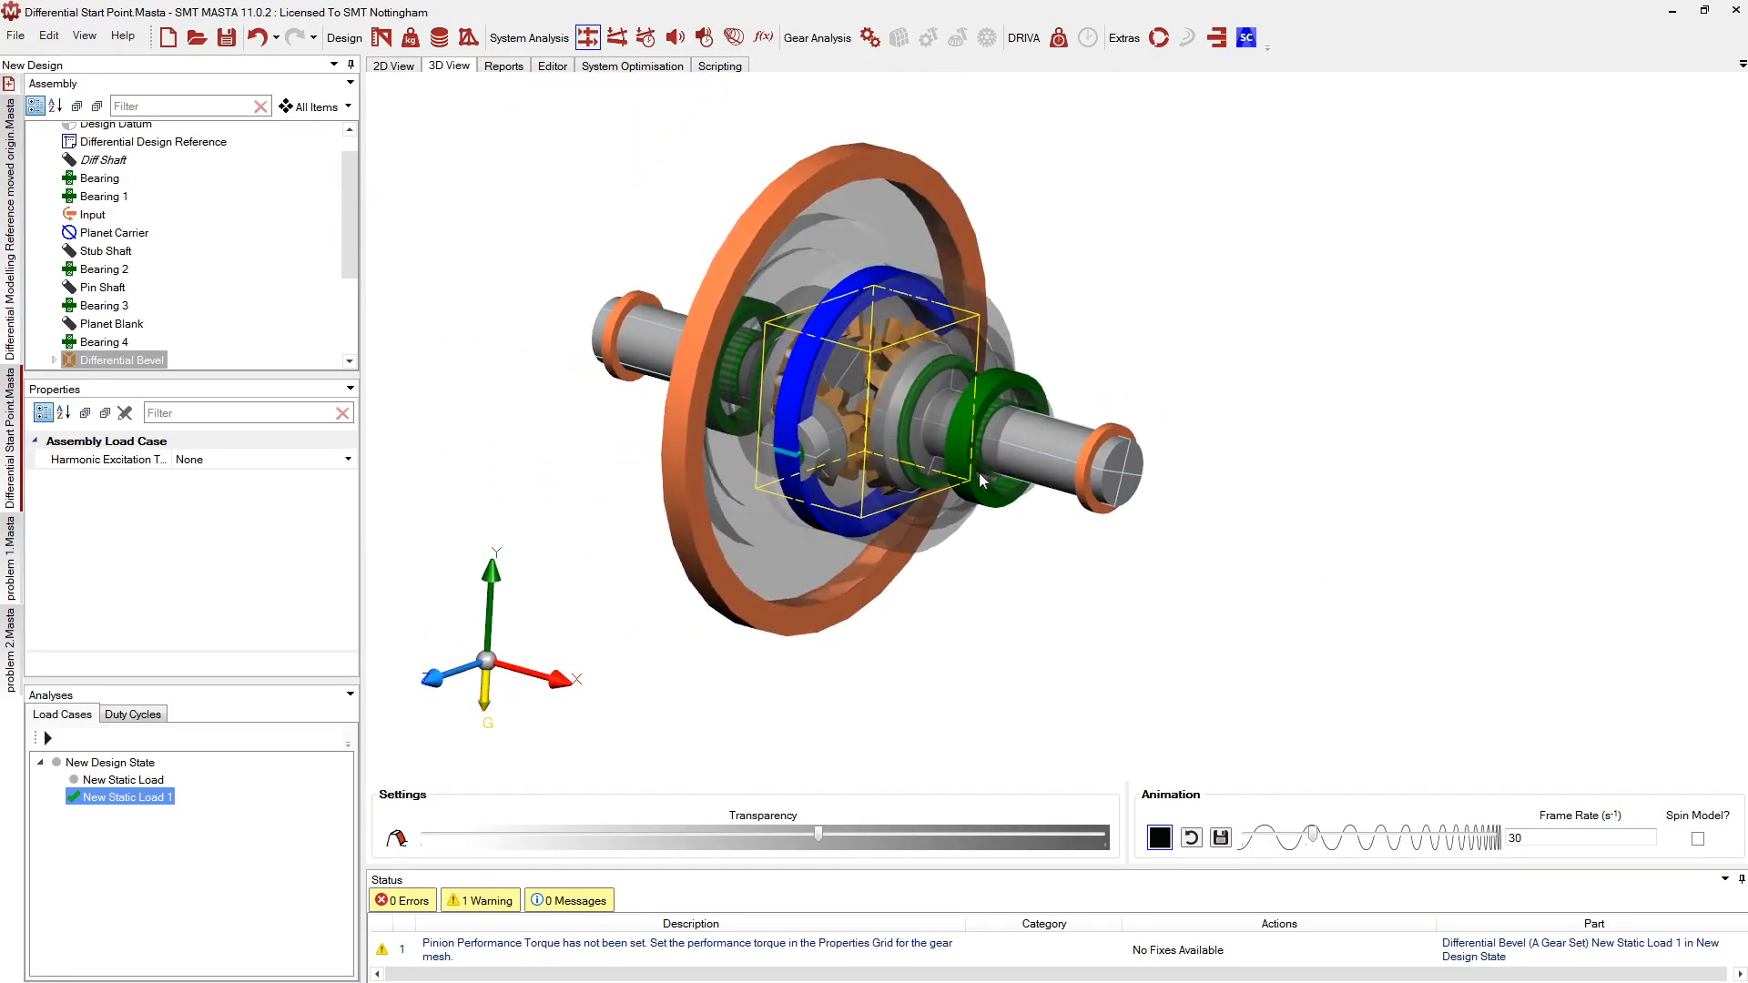
{"action": "scroll", "coordinate": [1028, 507], "scroll_direction": "up", "scroll_amount": 2}
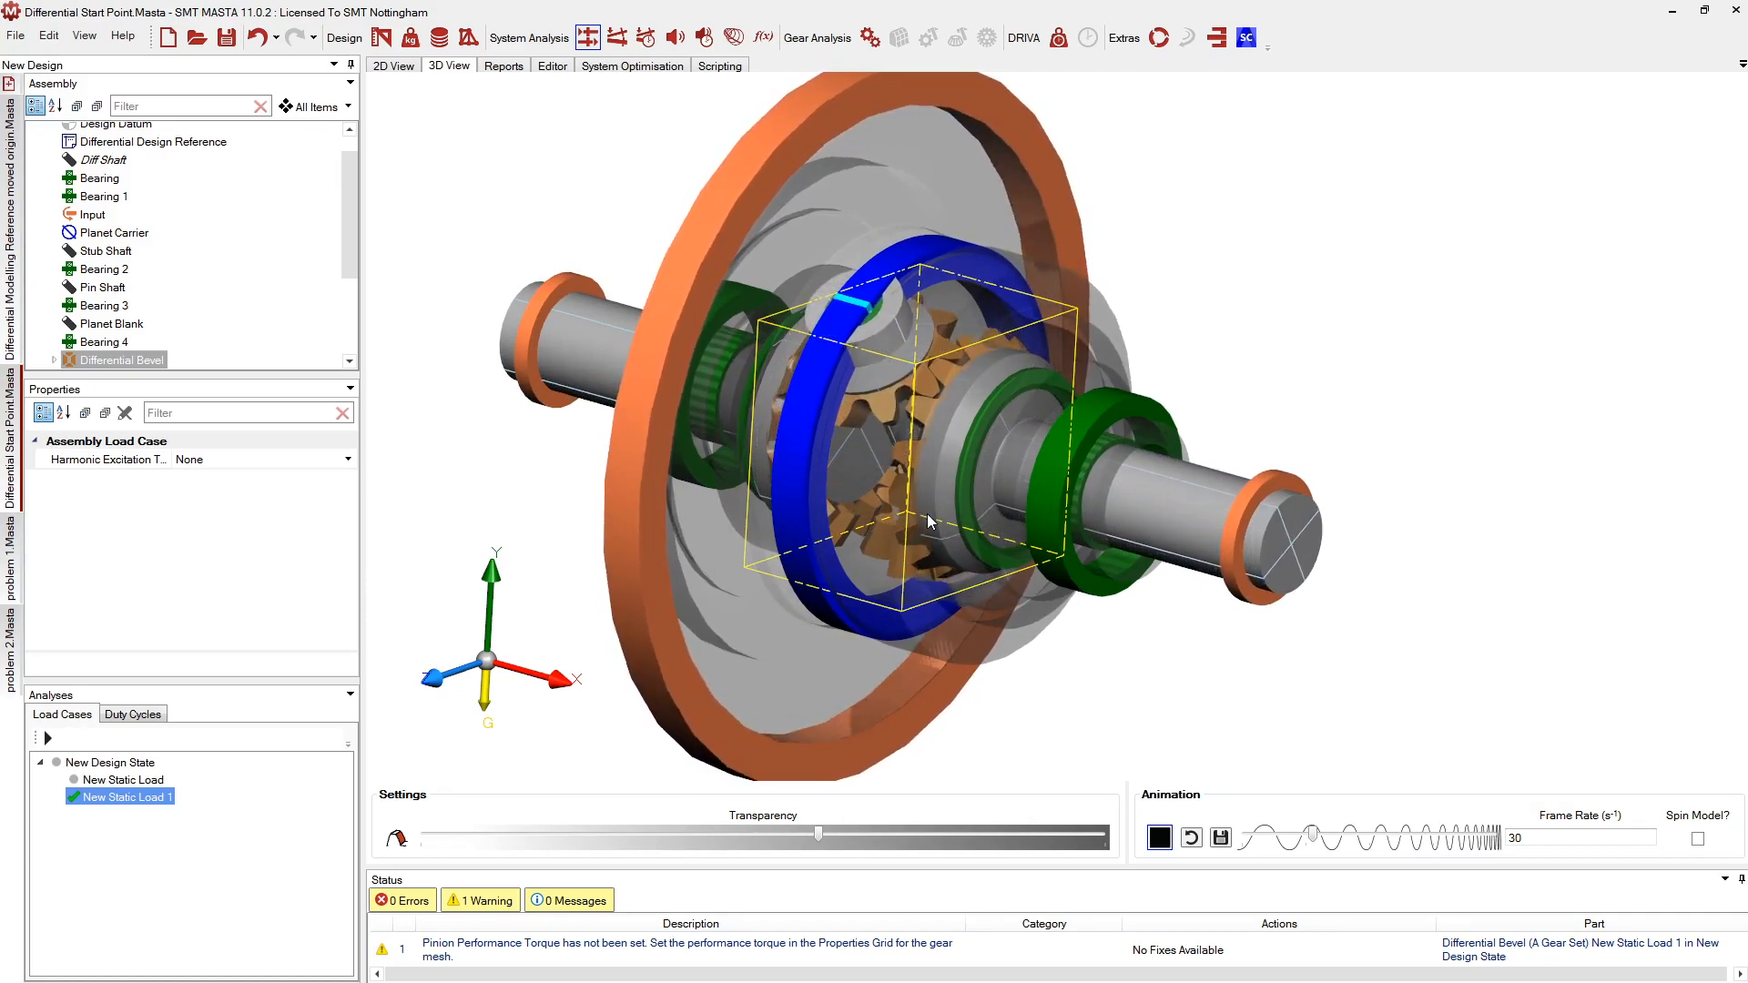
{"action": "scroll", "coordinate": [937, 526], "scroll_direction": "down", "scroll_amount": 1}
{"action": "left_click_drag", "start_coordinate": [968, 538], "coordinate": [1294, 508]}
{"action": "middle_click_drag", "start_coordinate": [1294, 510], "coordinate": [803, 494]}
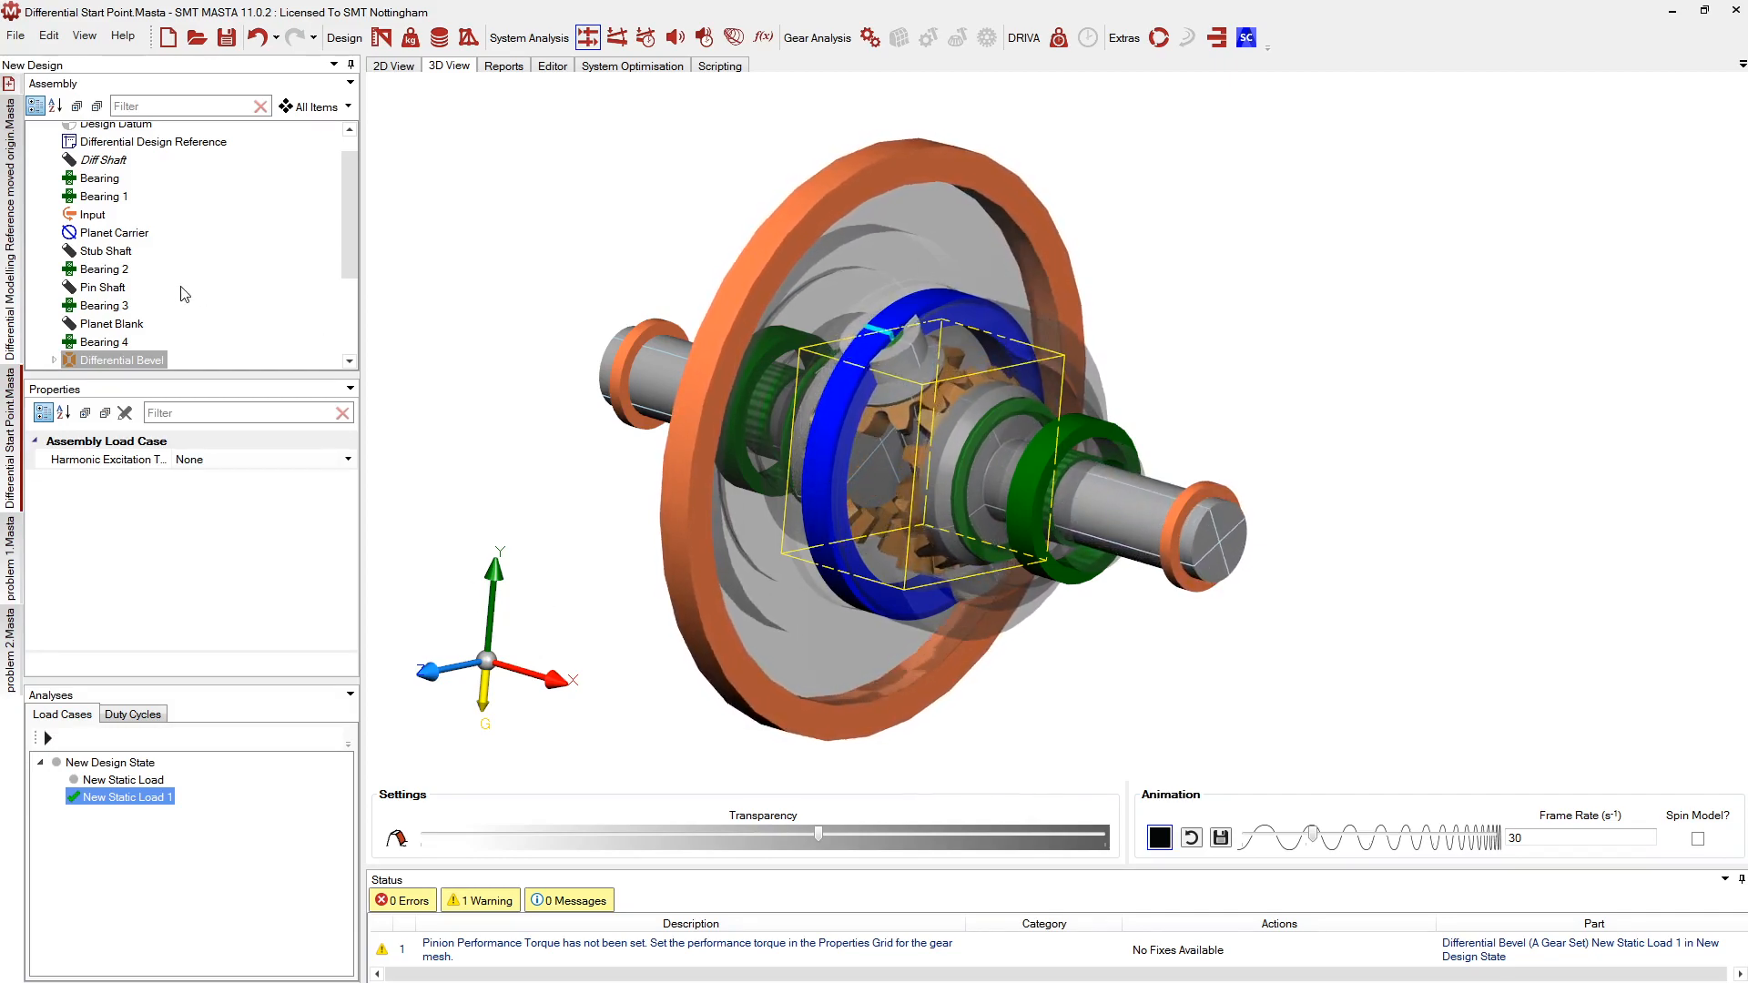
{"action": "left_click", "coordinate": [10, 566]}
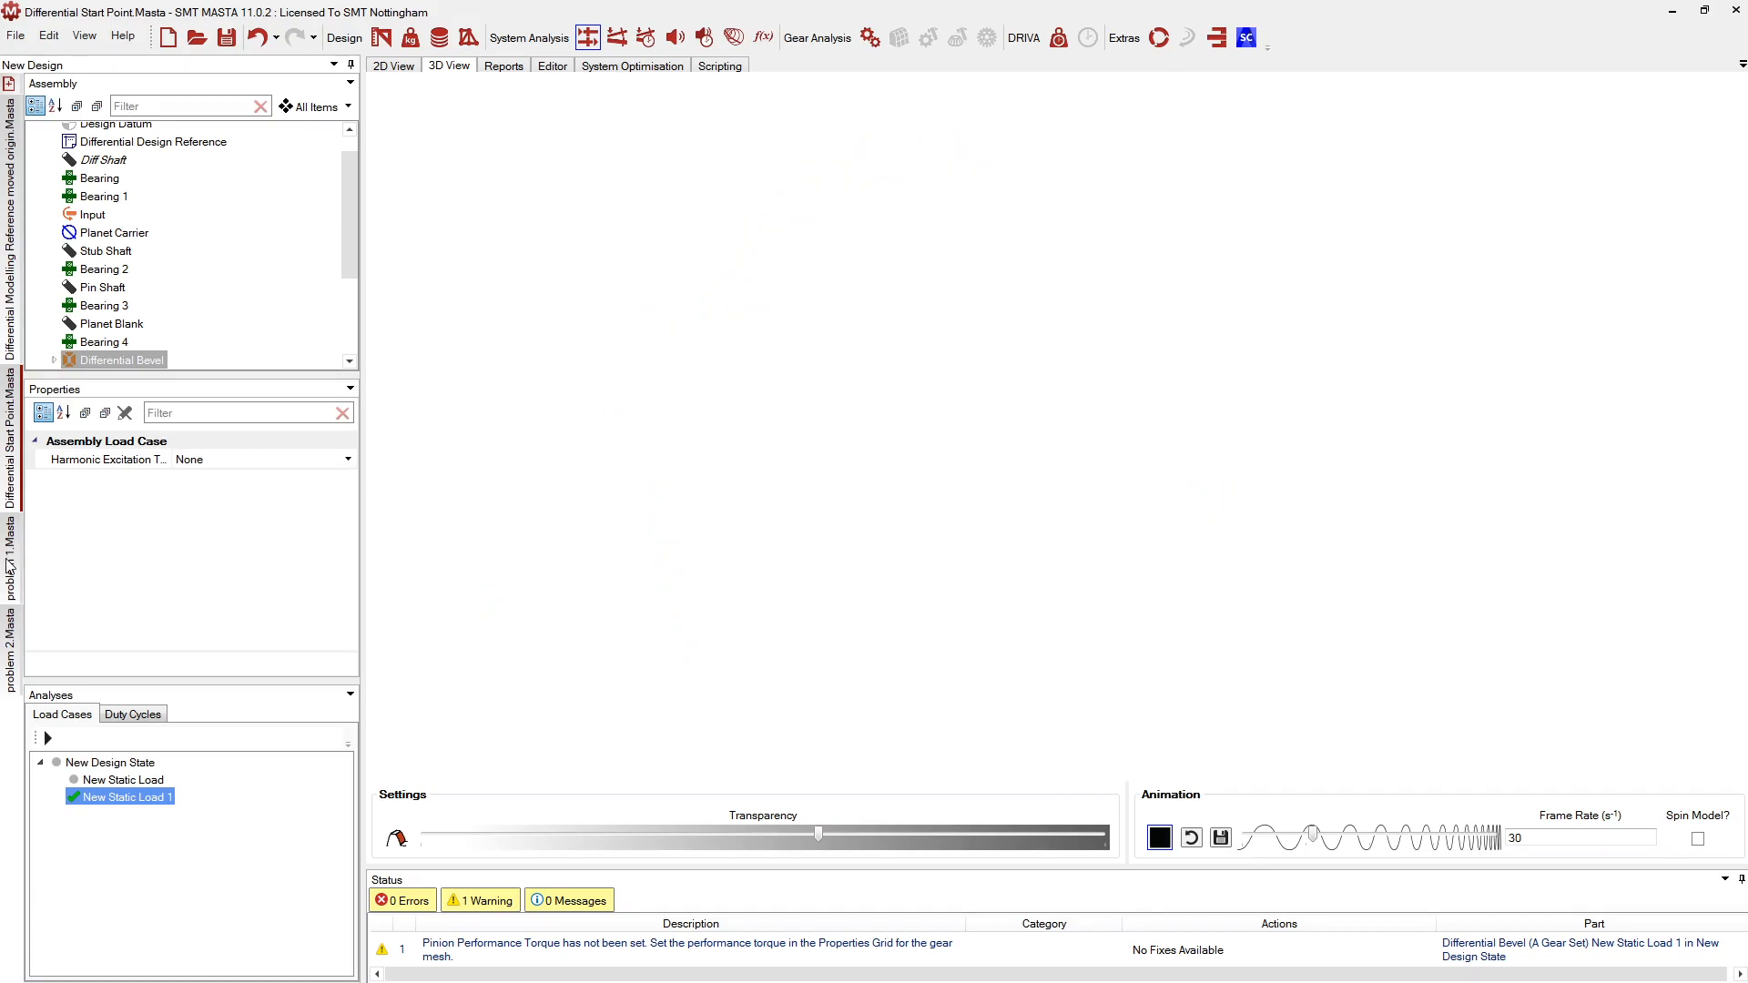
{"action": "scroll", "coordinate": [938, 445], "scroll_direction": "up", "scroll_amount": 2}
{"action": "scroll", "coordinate": [601, 415], "scroll_direction": "down", "scroll_amount": 3}
{"action": "scroll", "coordinate": [1147, 410], "scroll_direction": "up", "scroll_amount": 2}
{"action": "scroll", "coordinate": [925, 389], "scroll_direction": "up", "scroll_amount": 2}
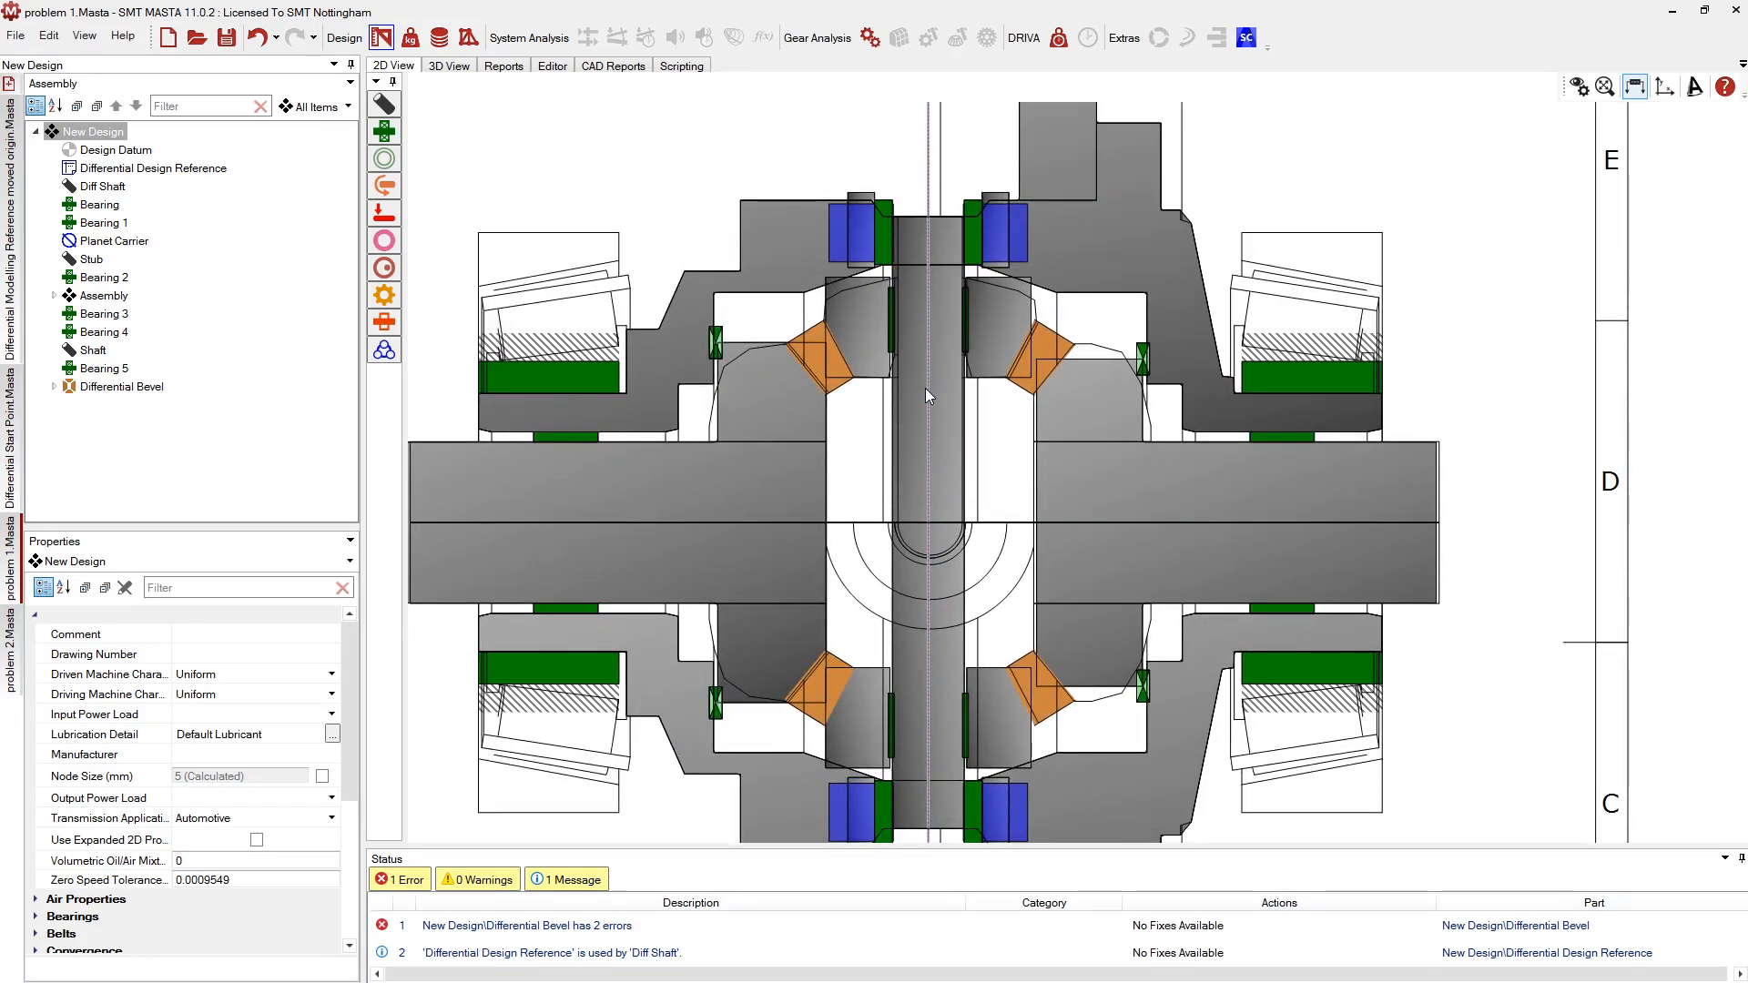
{"action": "scroll", "coordinate": [925, 388], "scroll_direction": "up", "scroll_amount": 1}
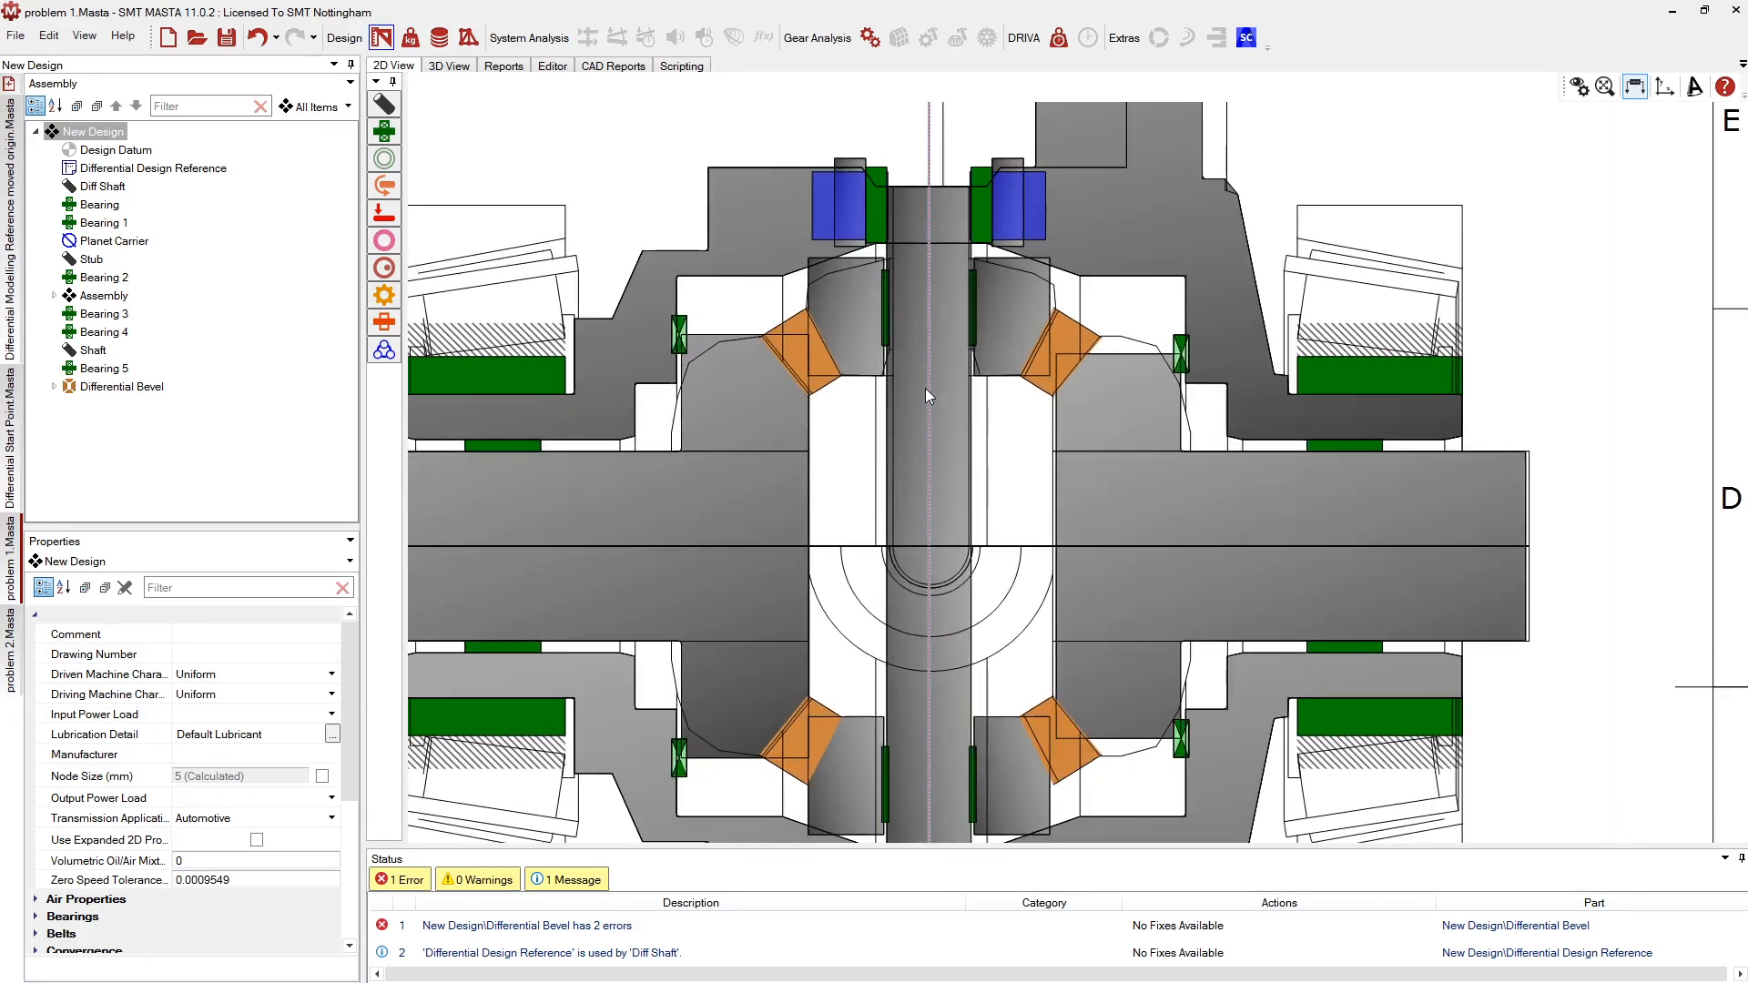
{"action": "middle_click_drag", "start_coordinate": [907, 500], "coordinate": [943, 440]}
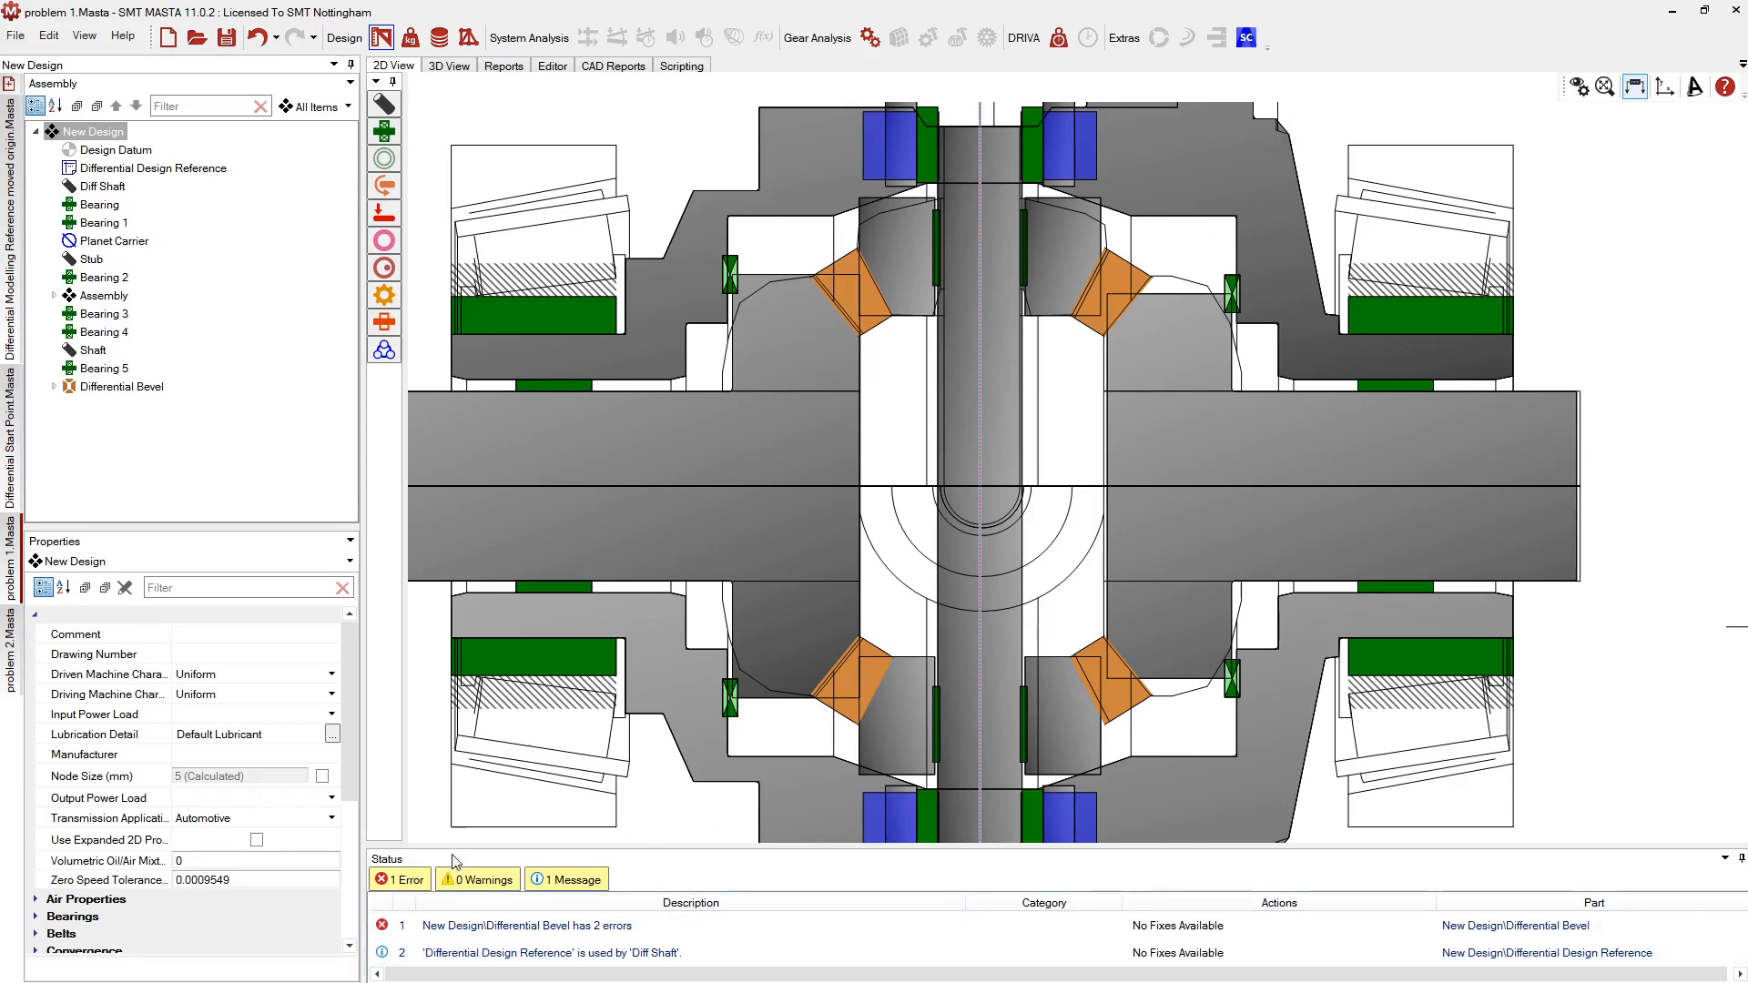
{"action": "double_click", "coordinate": [458, 929]}
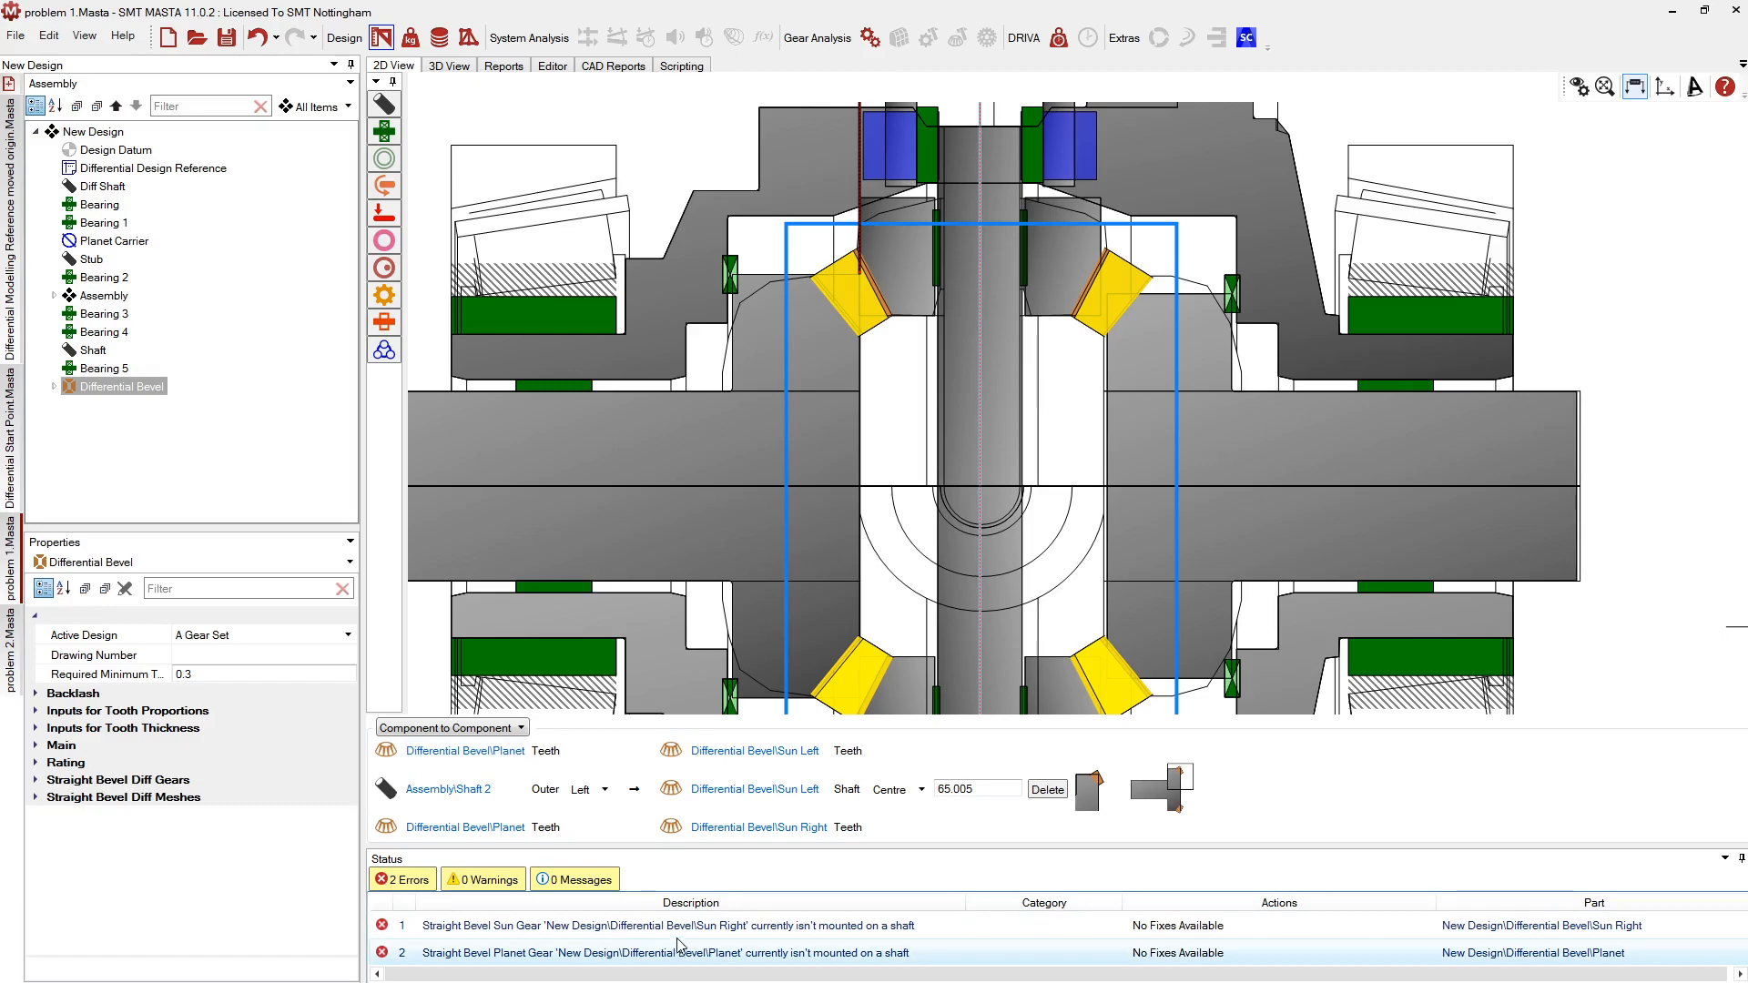
{"action": "left_click", "coordinate": [866, 429]}
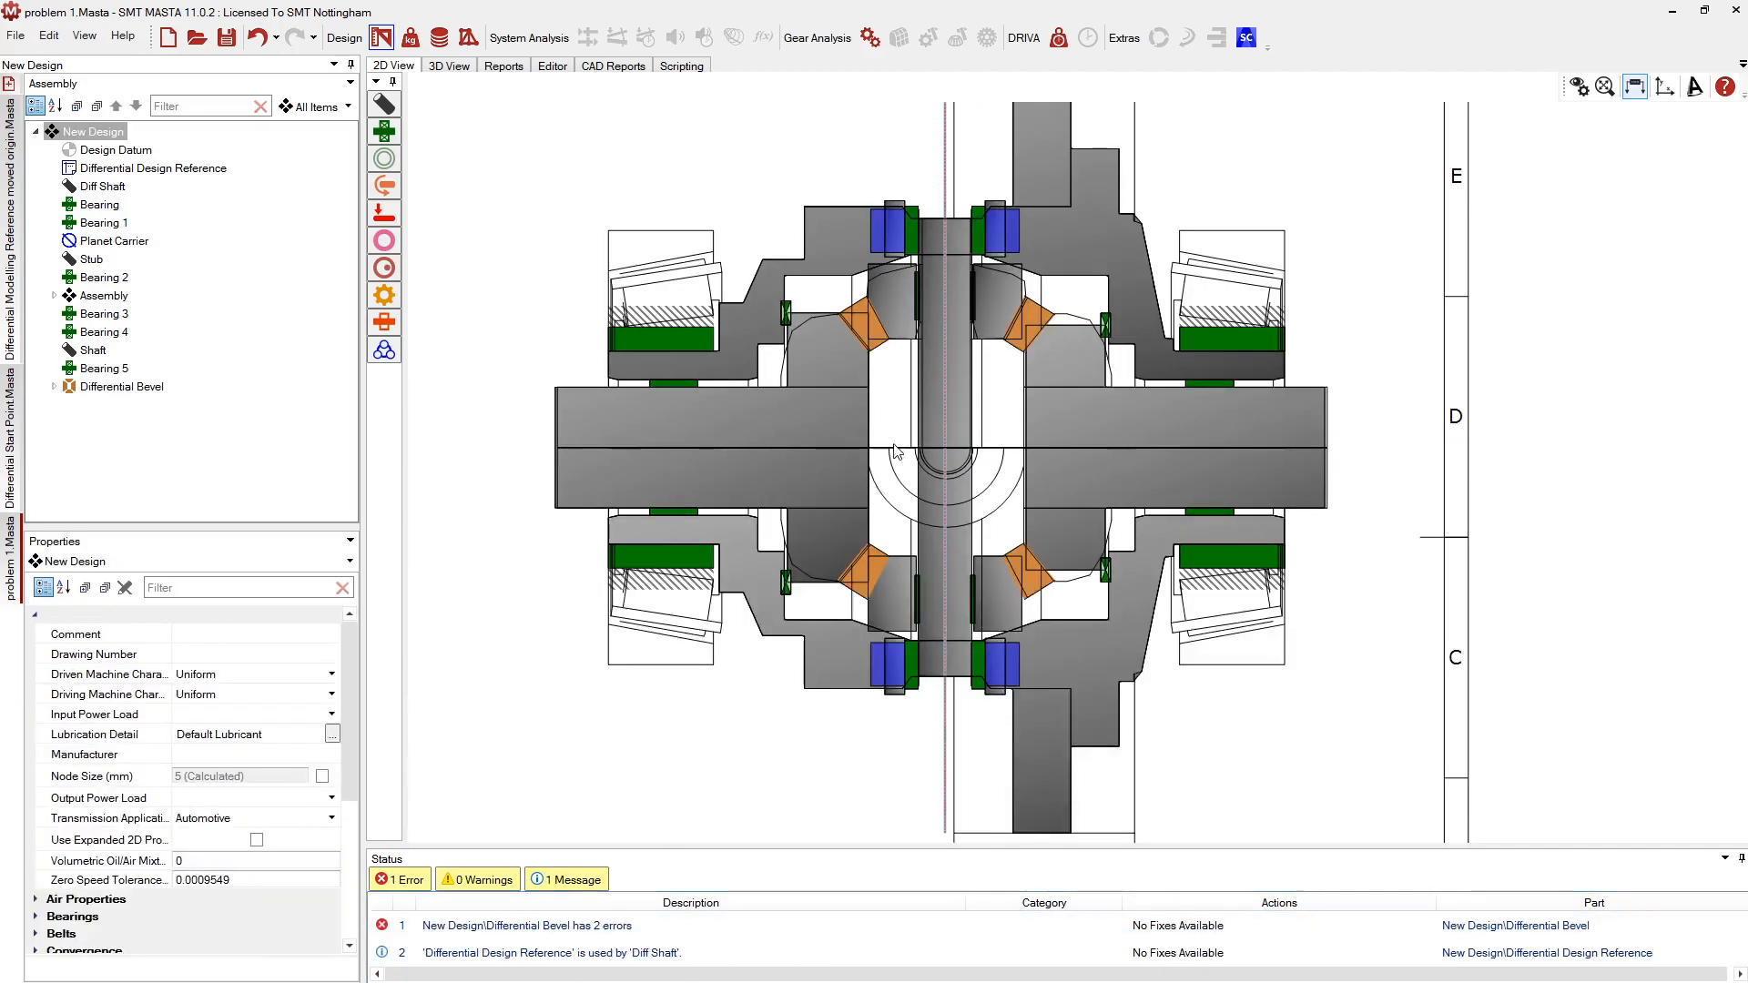
{"action": "scroll", "coordinate": [880, 457], "scroll_direction": "up", "scroll_amount": 2}
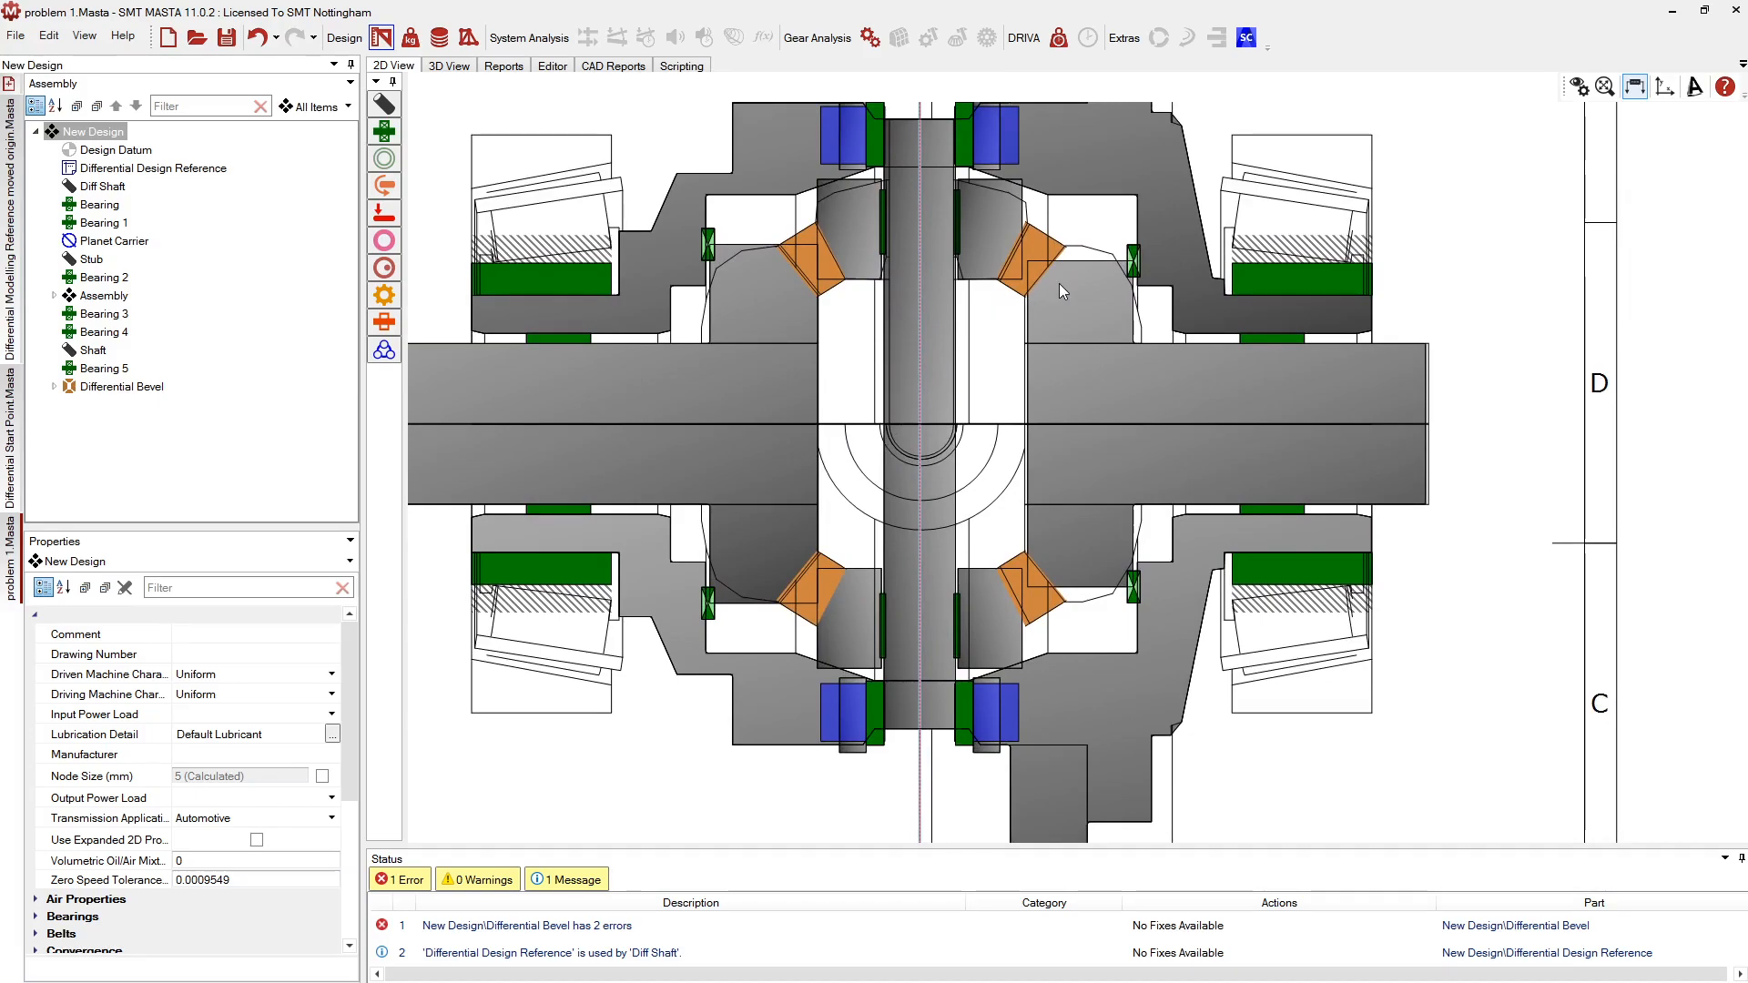
{"action": "scroll", "coordinate": [1024, 282], "scroll_direction": "up", "scroll_amount": 1}
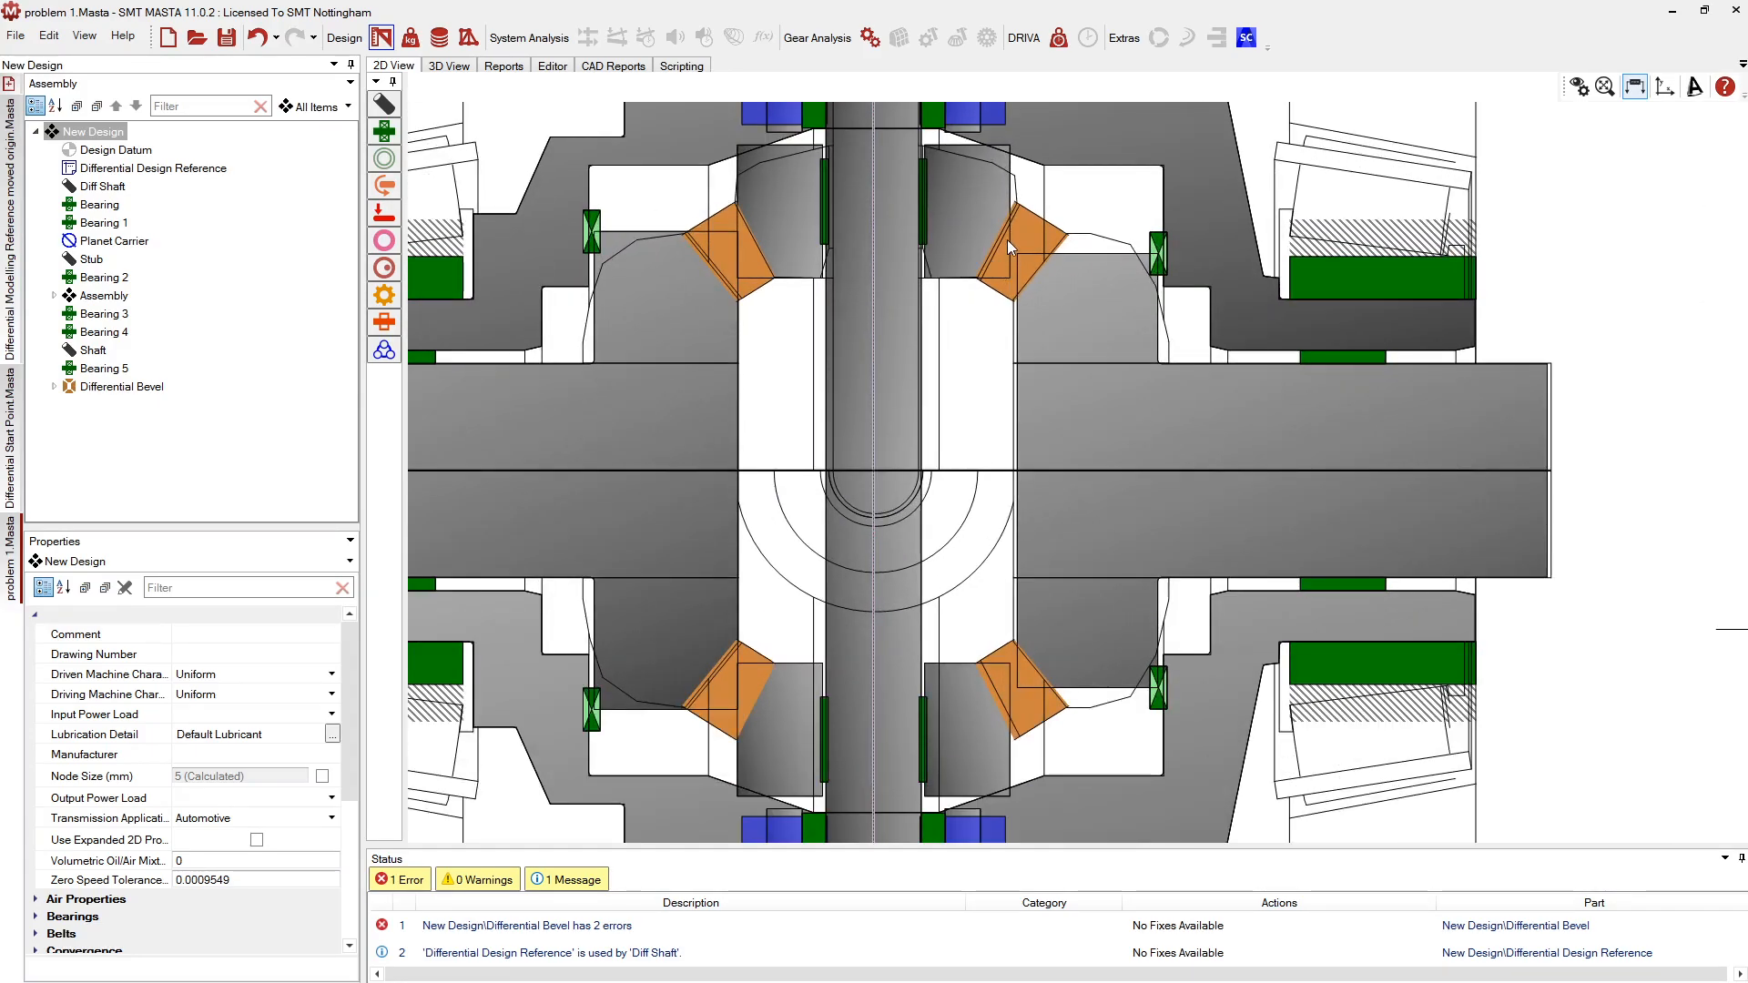
{"action": "scroll", "coordinate": [1007, 239], "scroll_direction": "up", "scroll_amount": 2}
{"action": "scroll", "coordinate": [1012, 237], "scroll_direction": "down", "scroll_amount": 2}
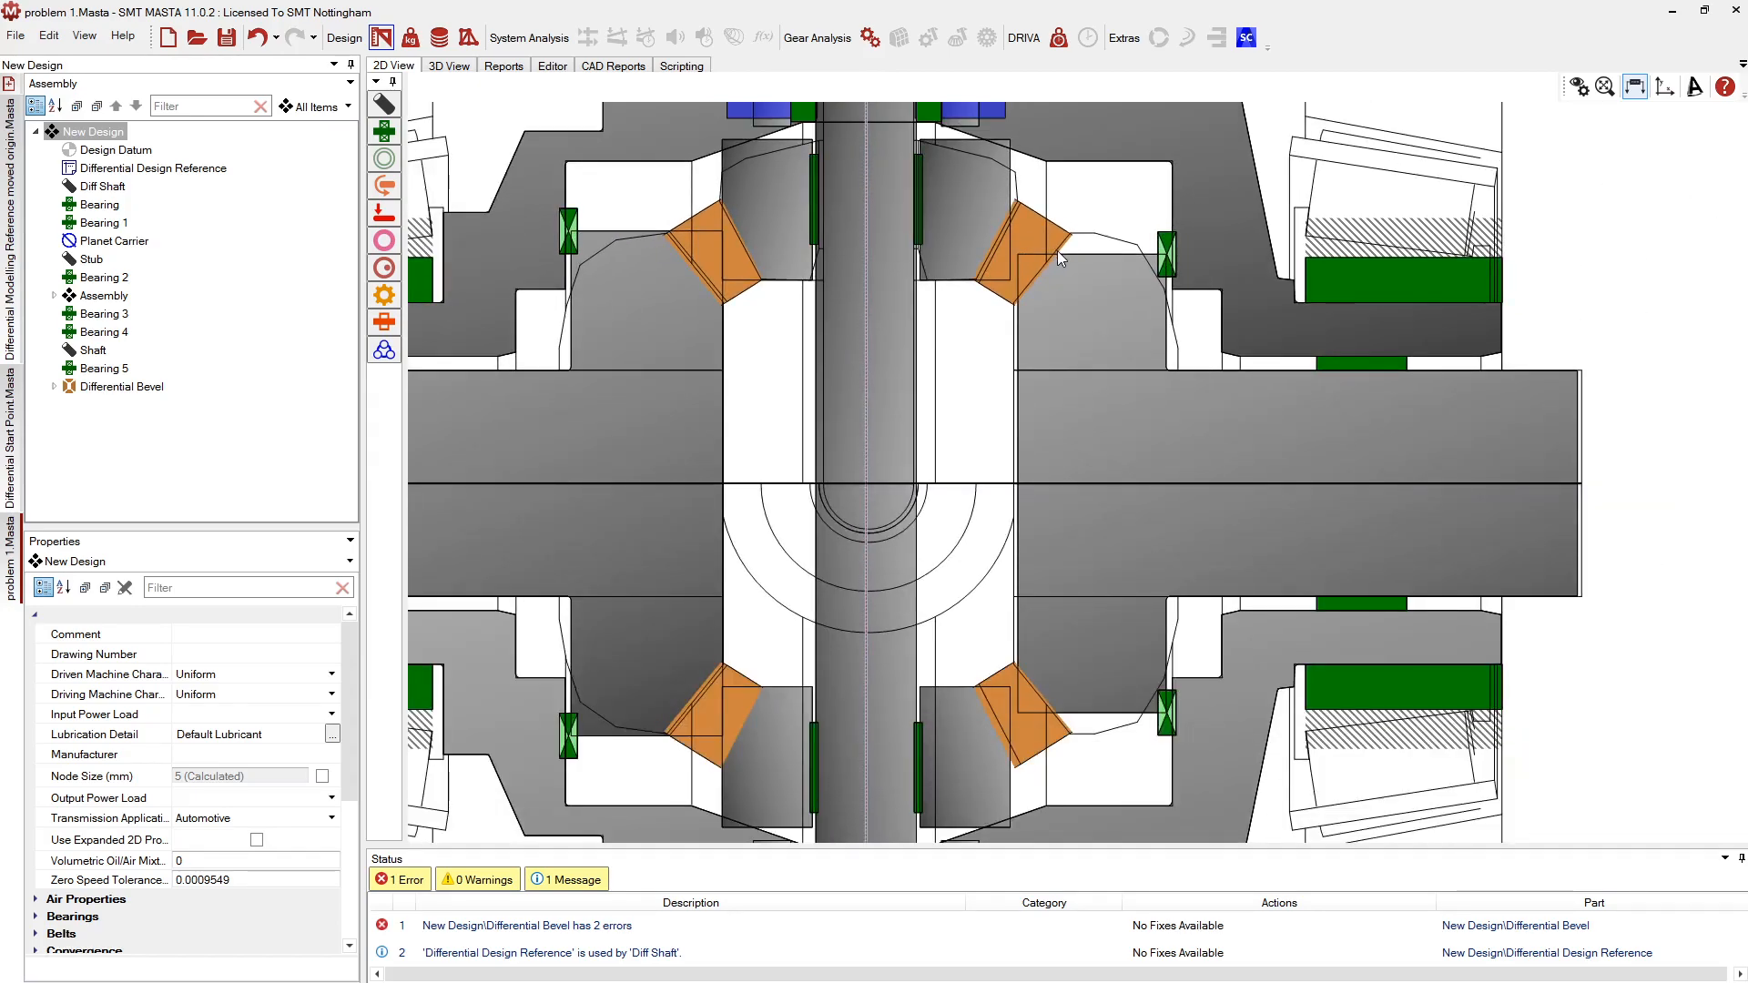
{"action": "left_click", "coordinate": [1057, 249]}
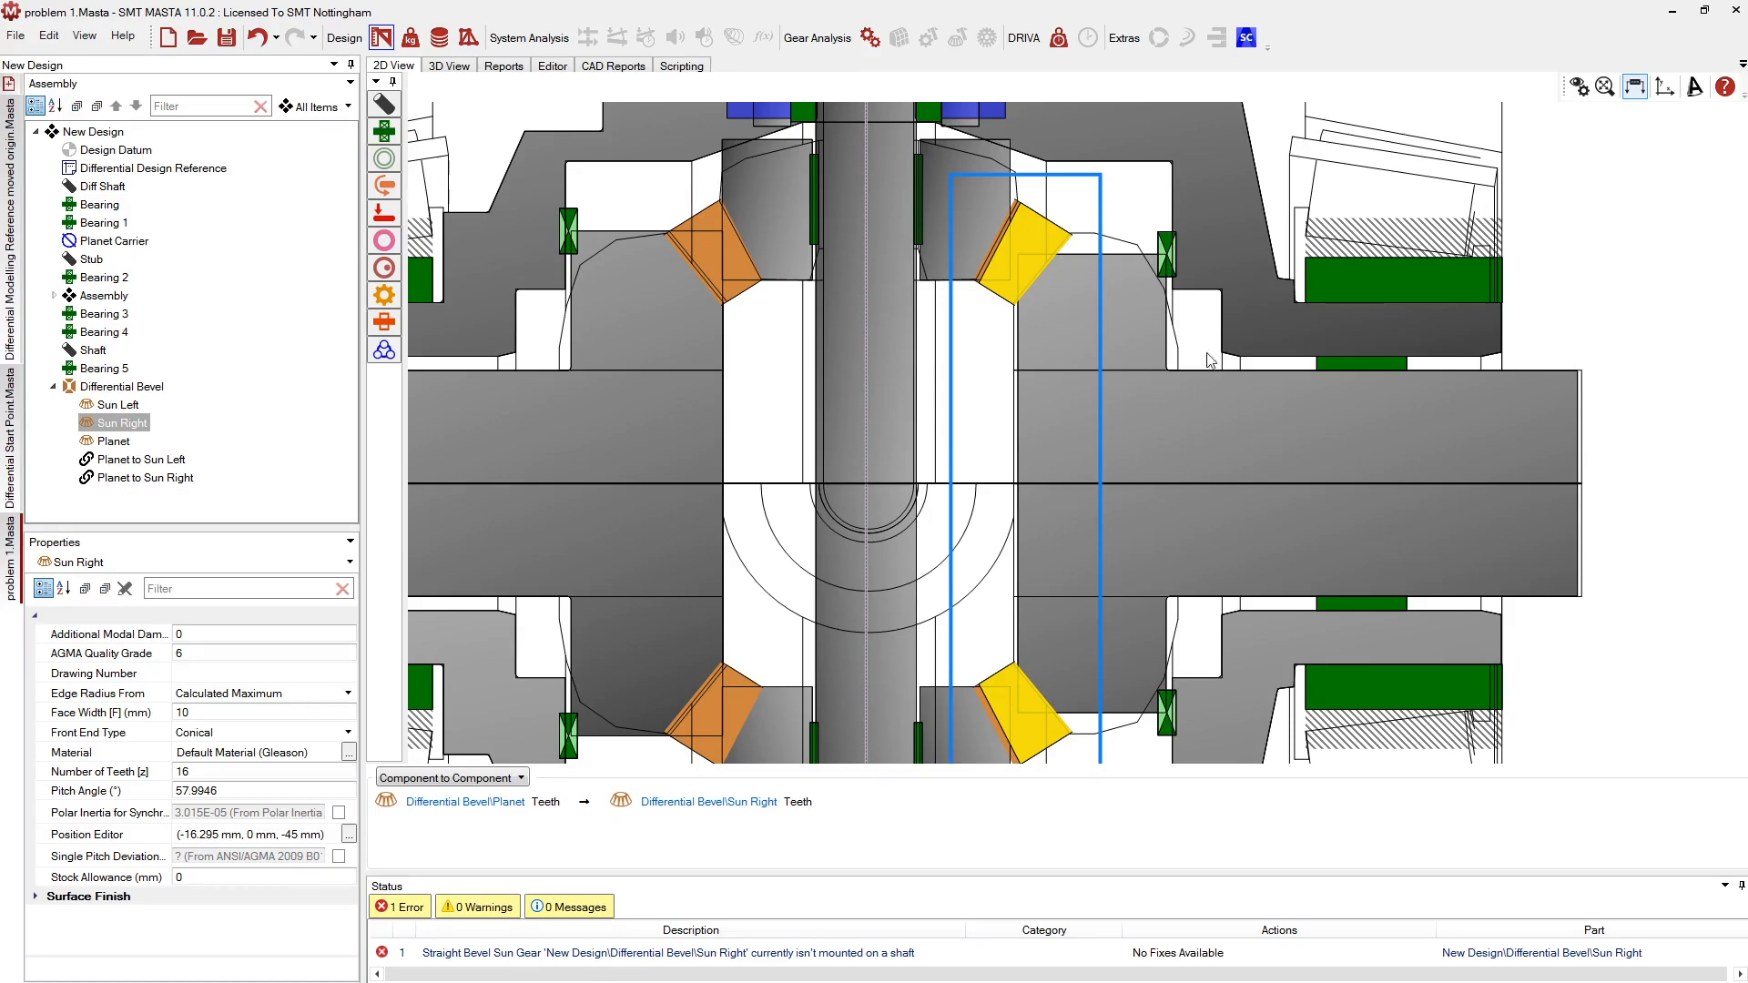
{"action": "left_click", "coordinate": [993, 244]}
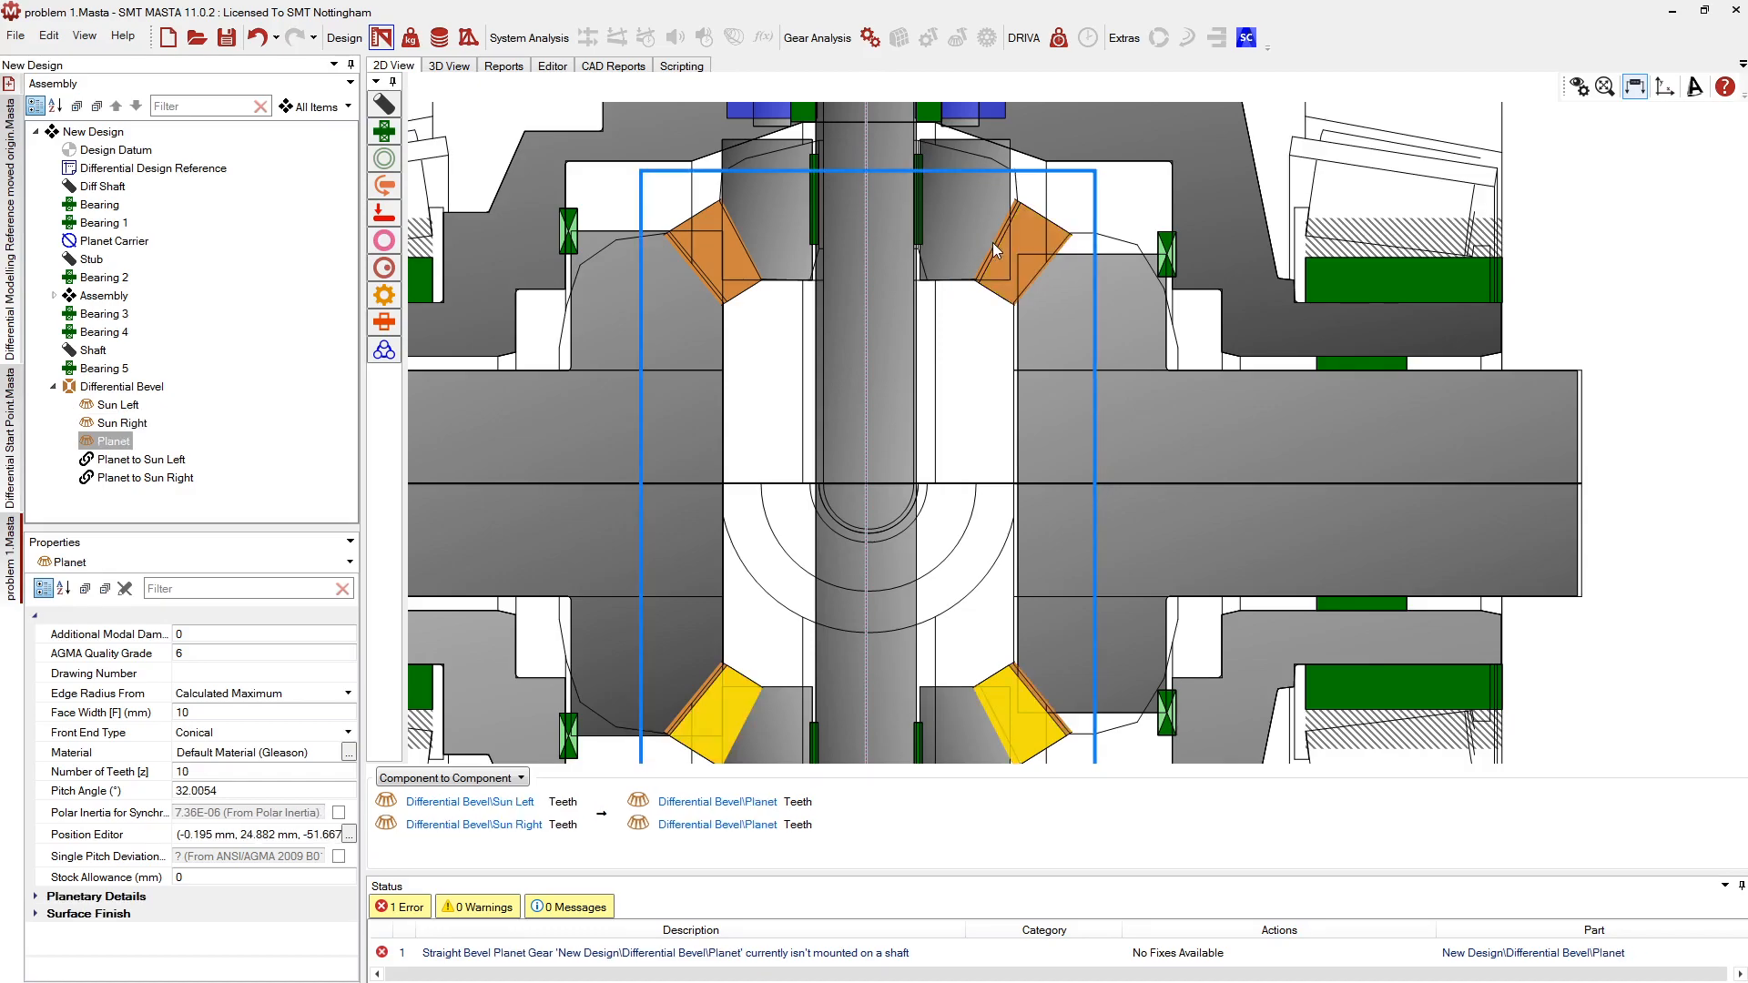
{"action": "scroll", "coordinate": [992, 242], "scroll_direction": "down", "scroll_amount": 2}
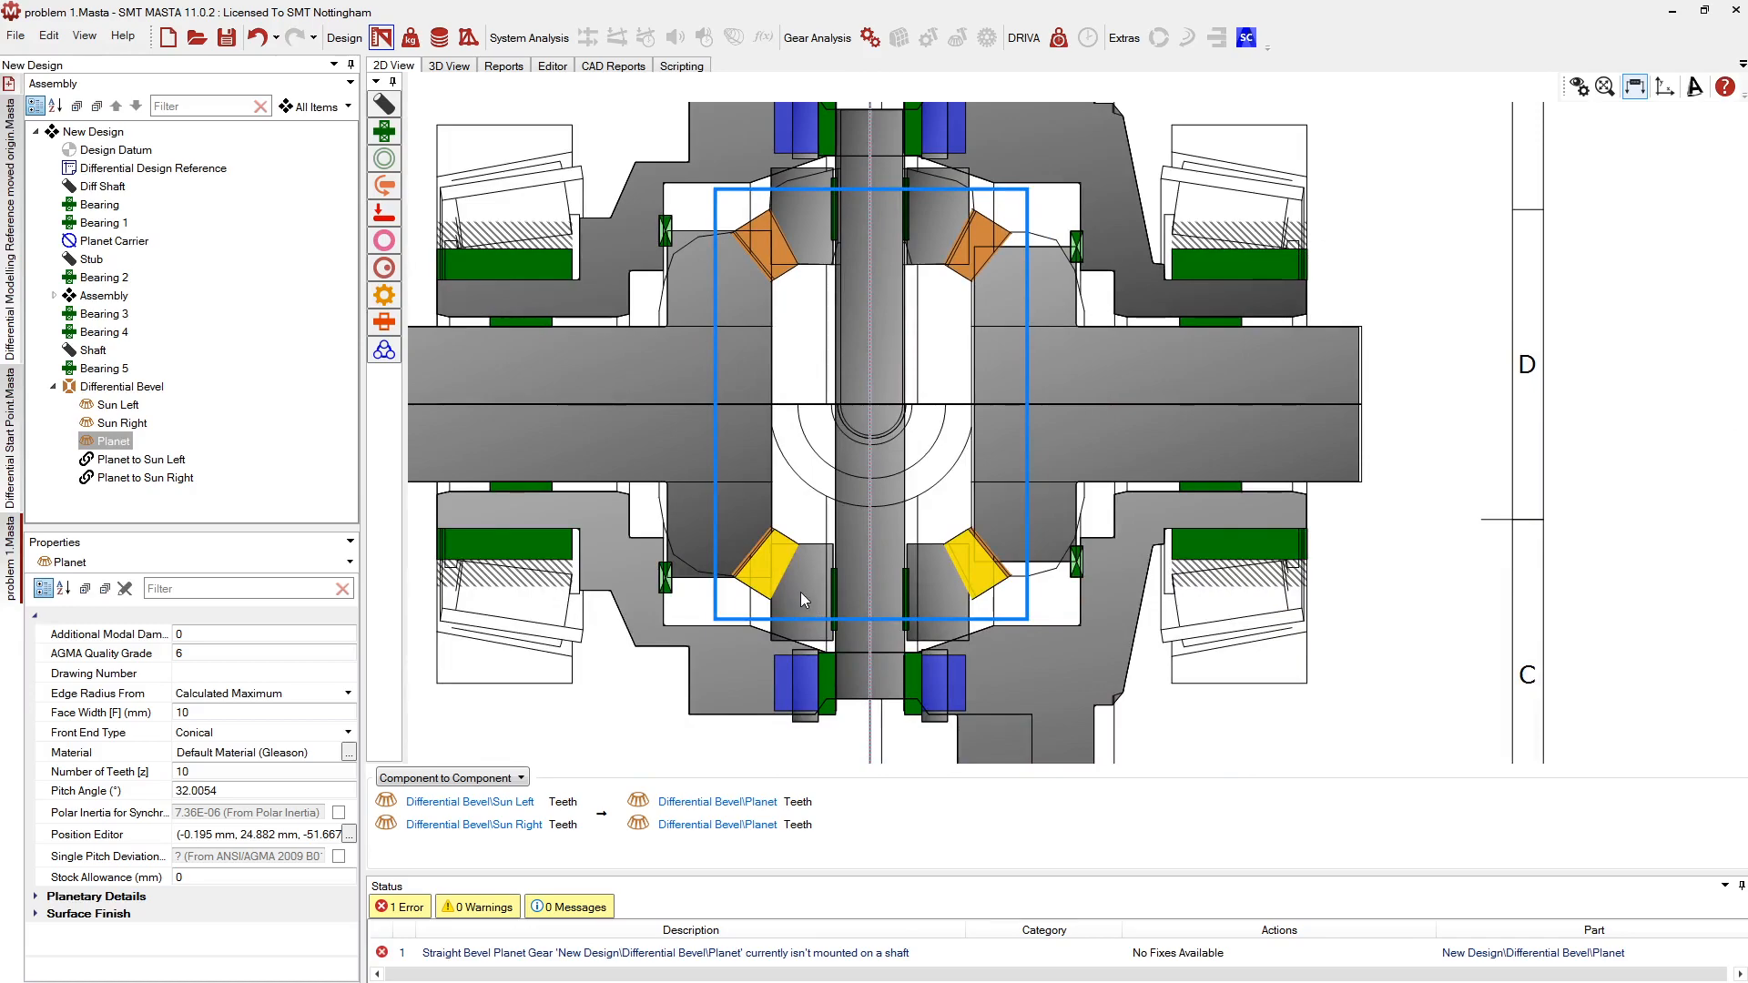
{"action": "scroll", "coordinate": [800, 592], "scroll_direction": "up", "scroll_amount": 1}
{"action": "right_click", "coordinate": [774, 555]}
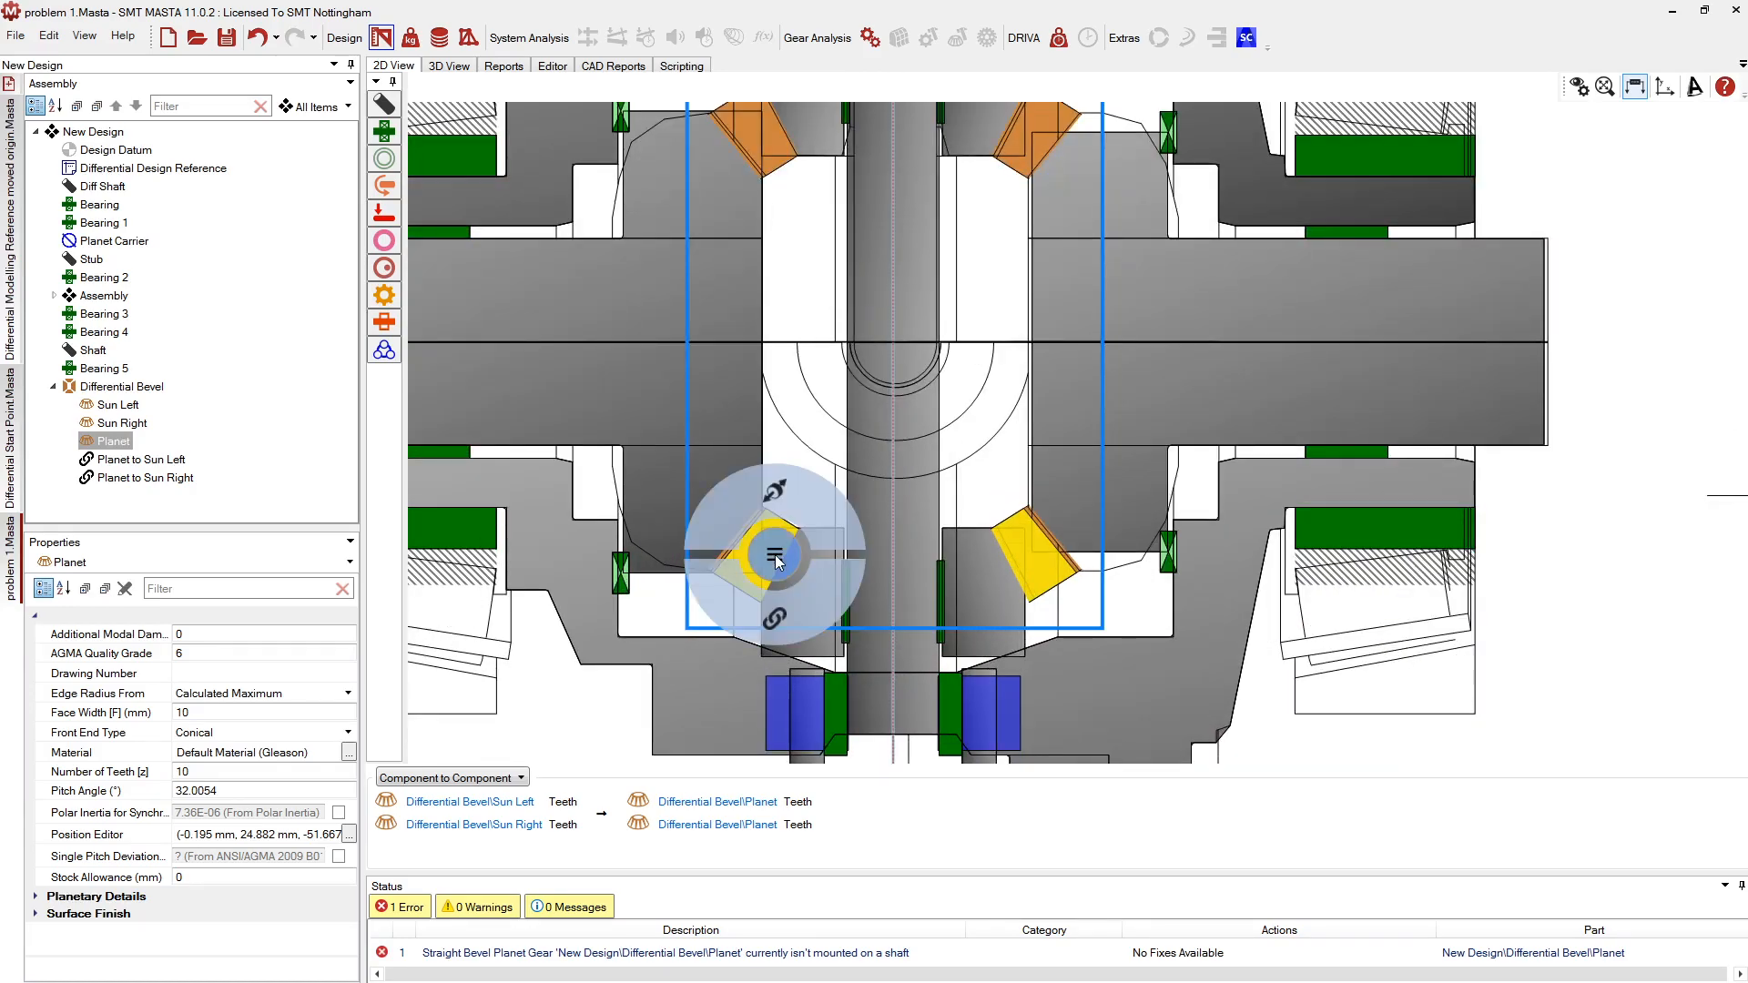
{"action": "left_click", "coordinate": [777, 599]}
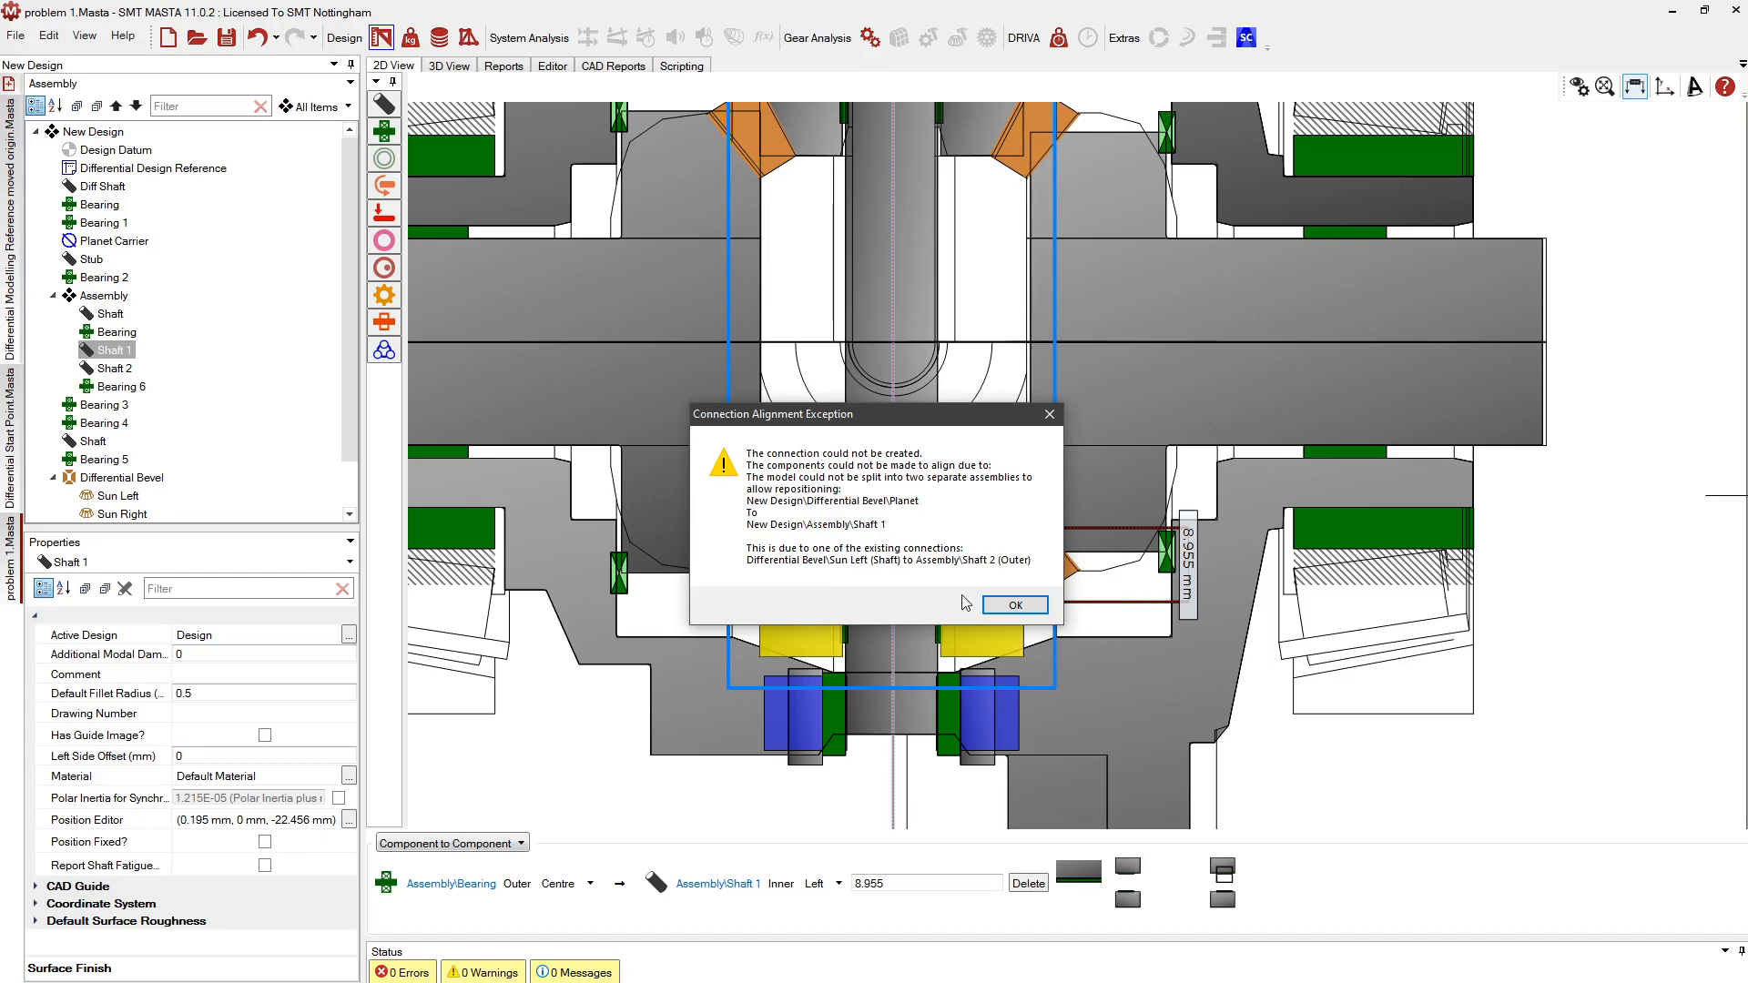
{"action": "left_click", "coordinate": [1001, 605]}
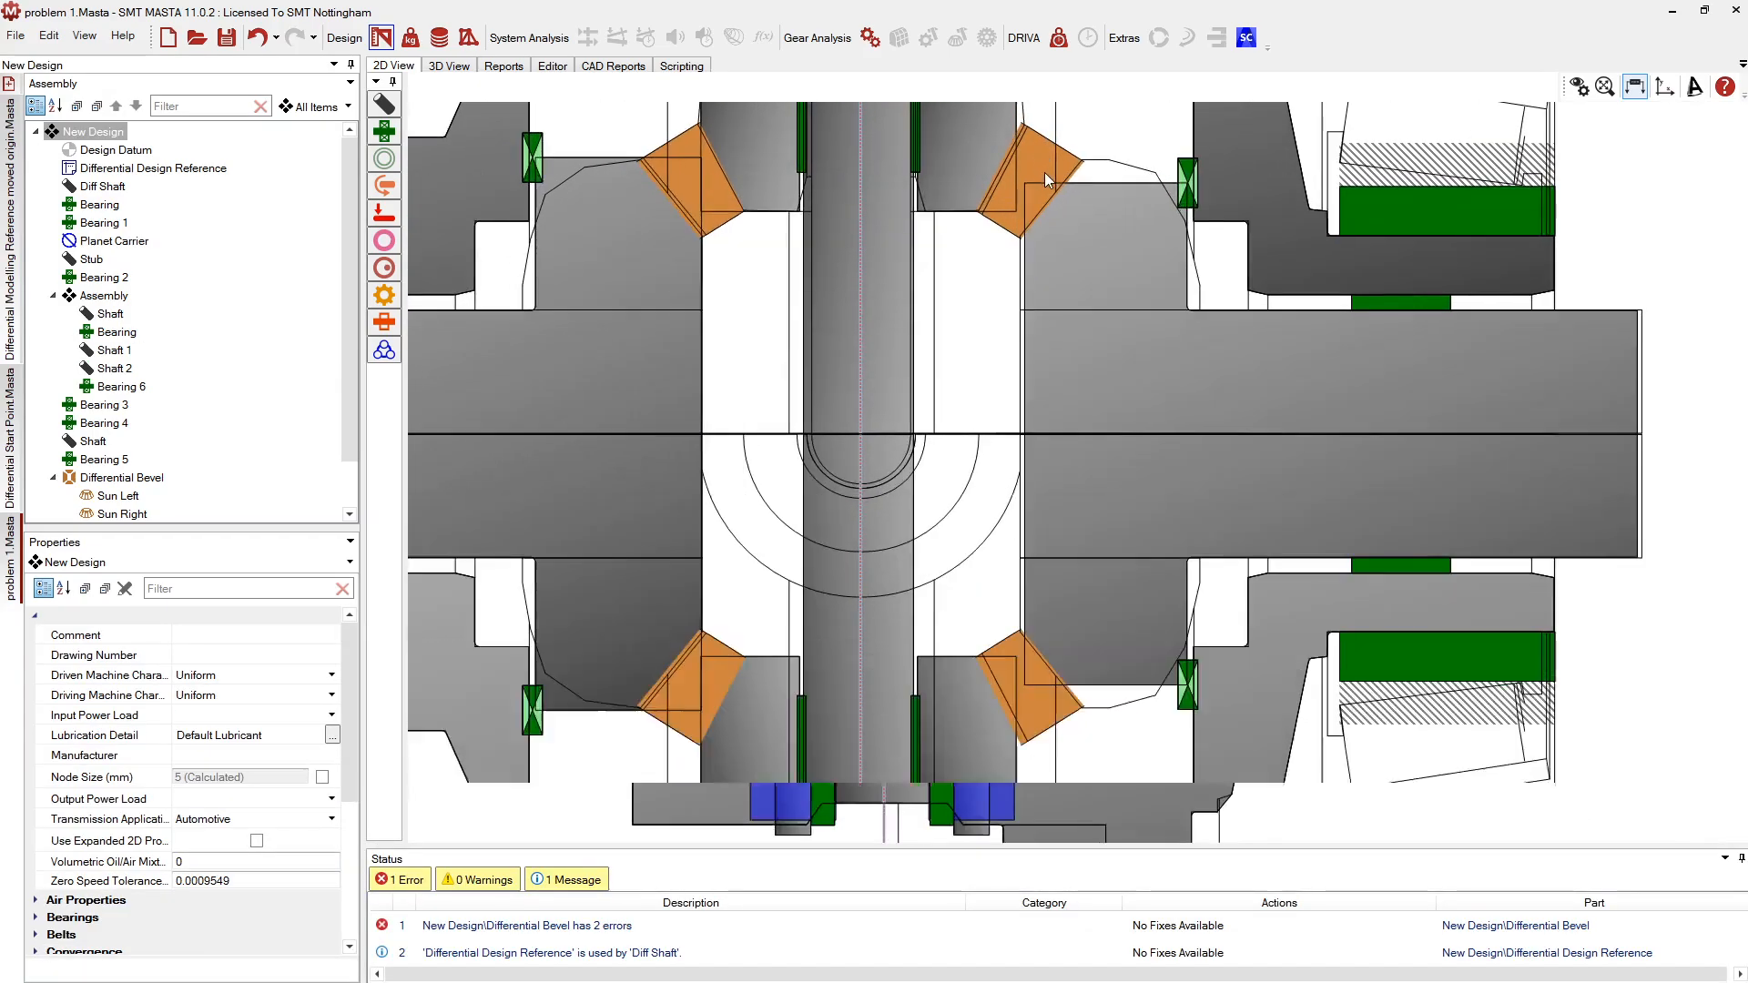
{"action": "left_click", "coordinate": [1045, 172]}
{"action": "left_click_drag", "start_coordinate": [1045, 172], "coordinate": [1029, 419]}
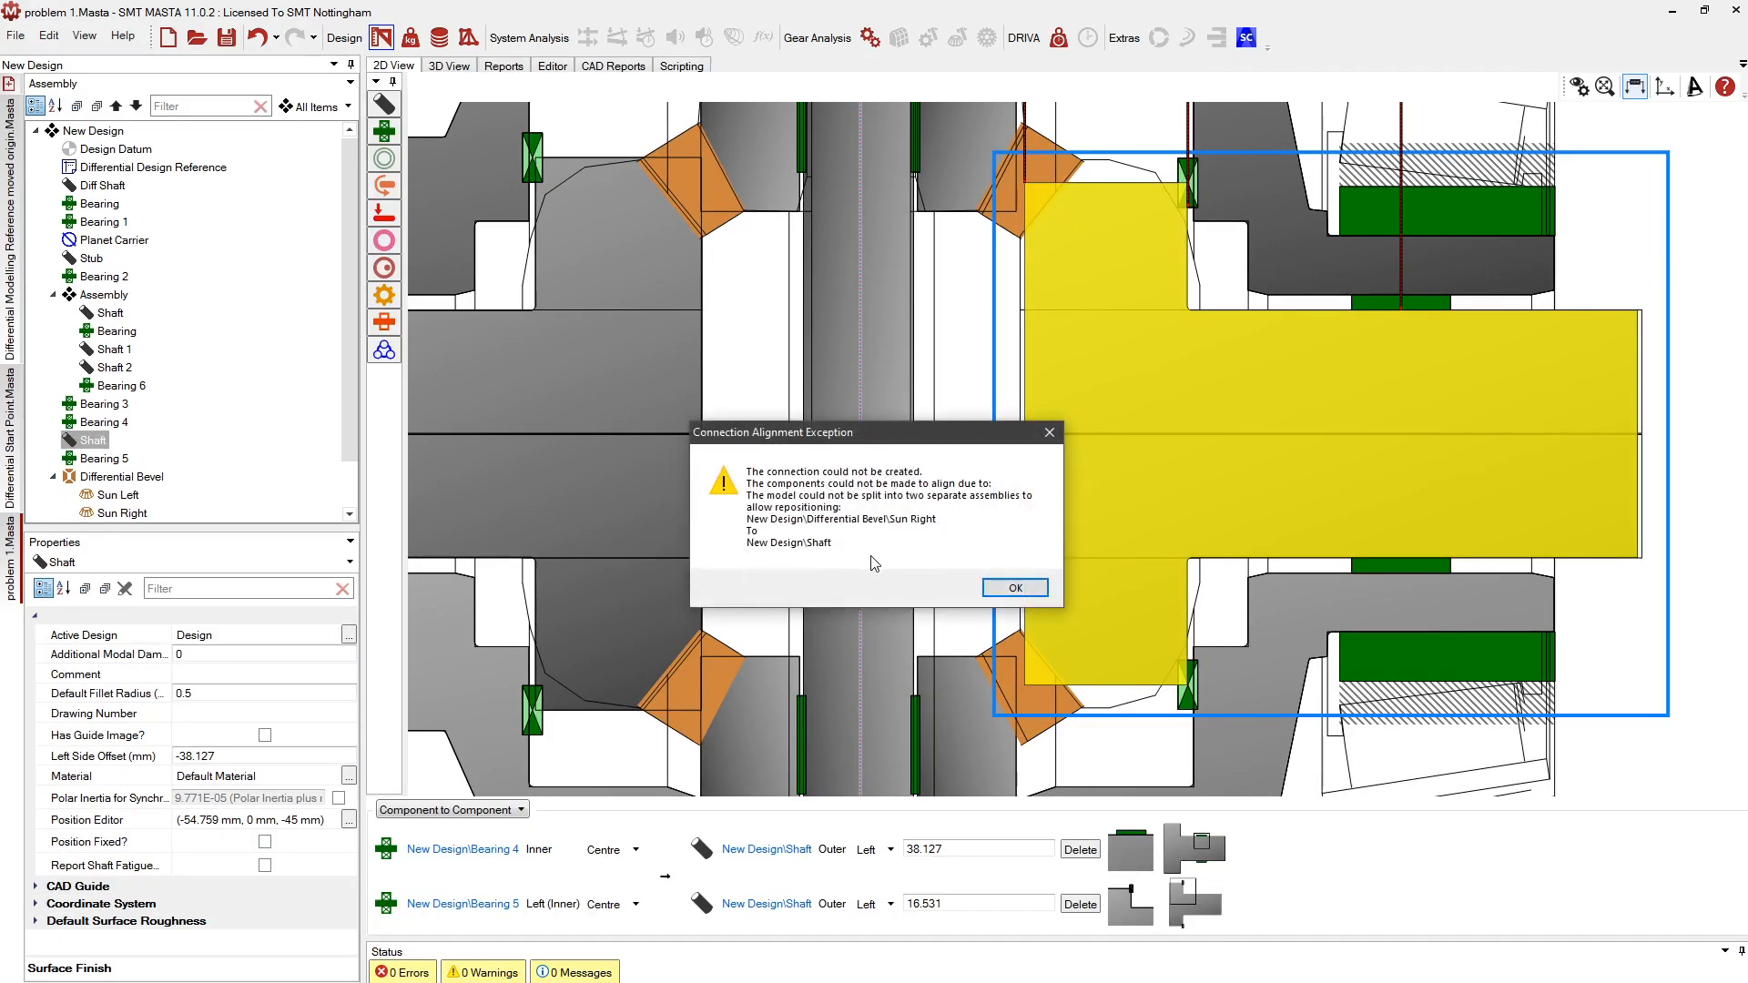
{"action": "left_click", "coordinate": [1015, 587]}
{"action": "scroll", "coordinate": [1238, 324], "scroll_direction": "down", "scroll_amount": 3}
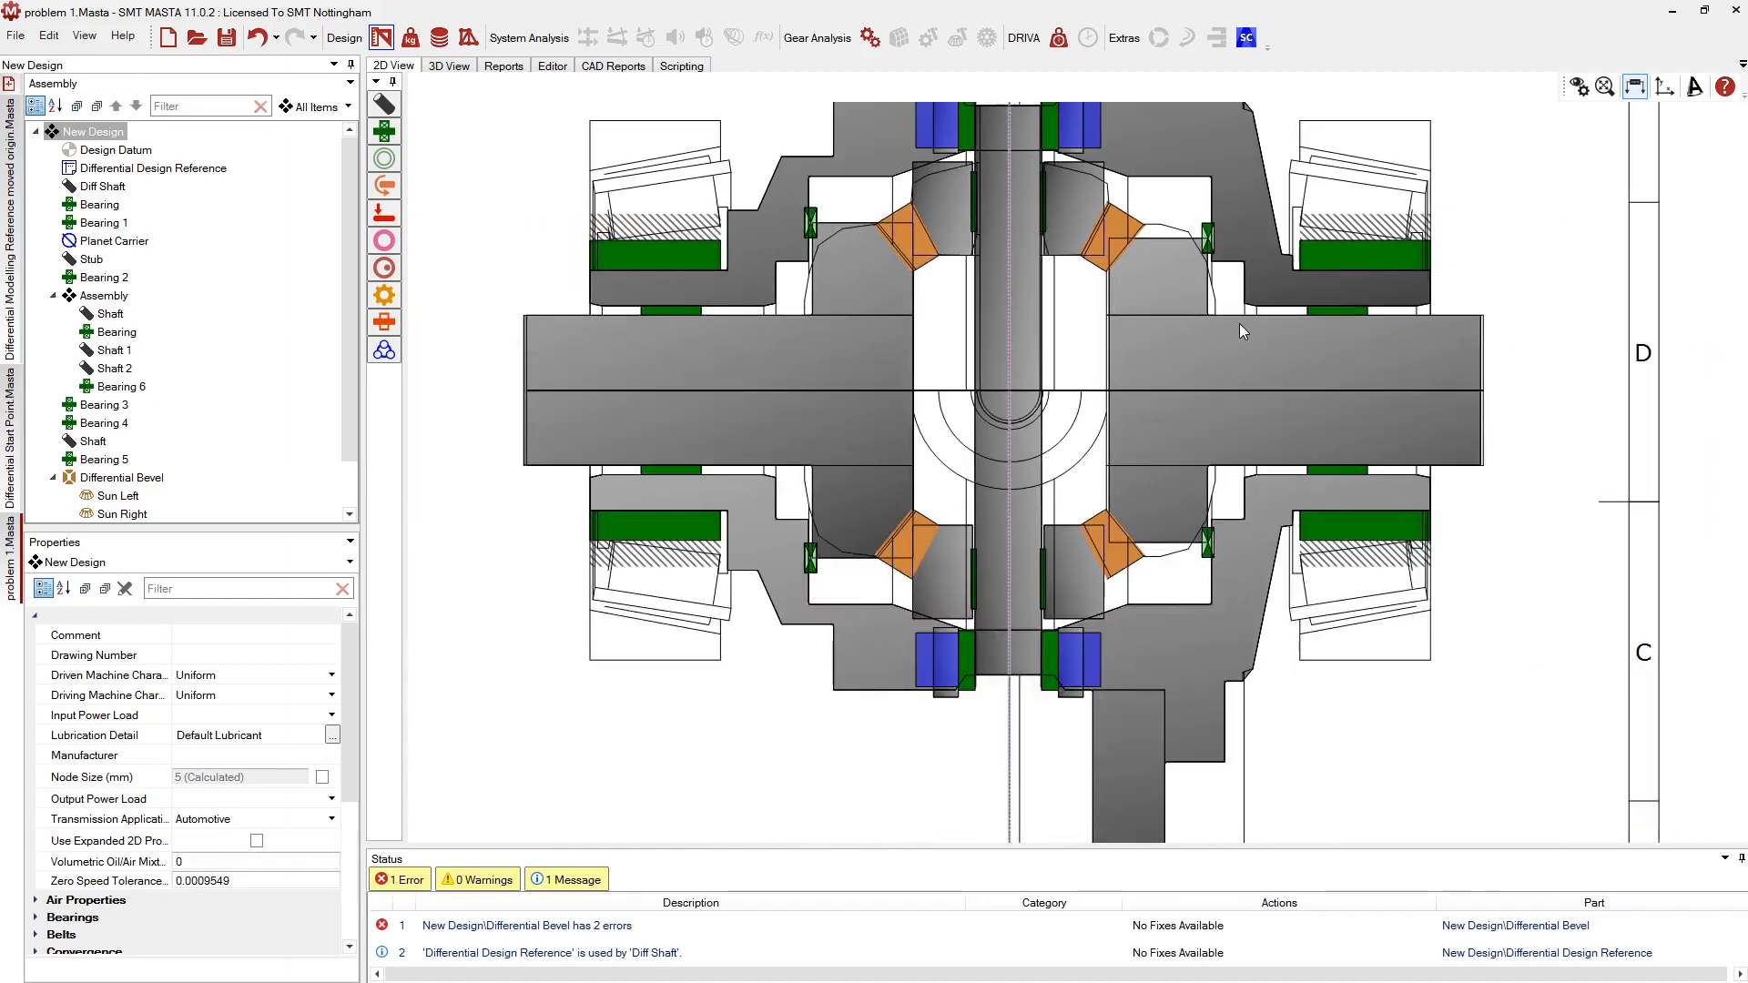
{"action": "middle_click_drag", "start_coordinate": [1074, 371], "coordinate": [1047, 401]}
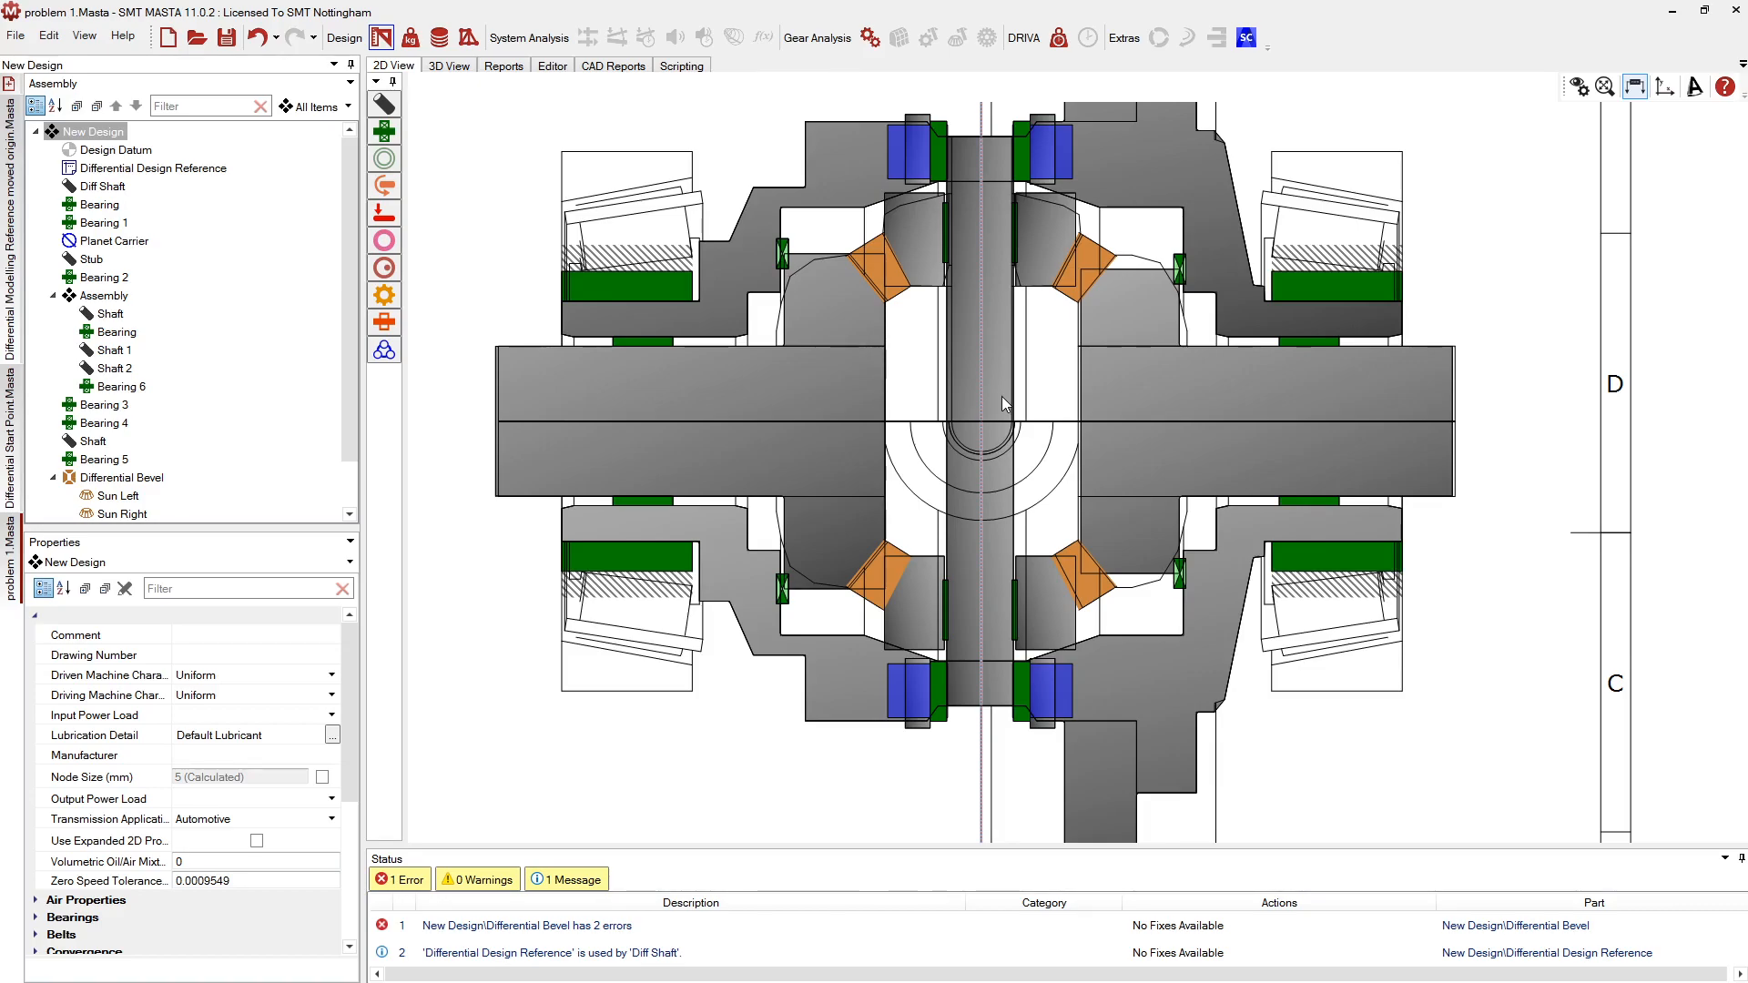
Remove the Sun Left bevel gear's connection to Shaft 2
{"action": "scroll", "coordinate": [932, 242], "scroll_direction": "up", "scroll_amount": 4}
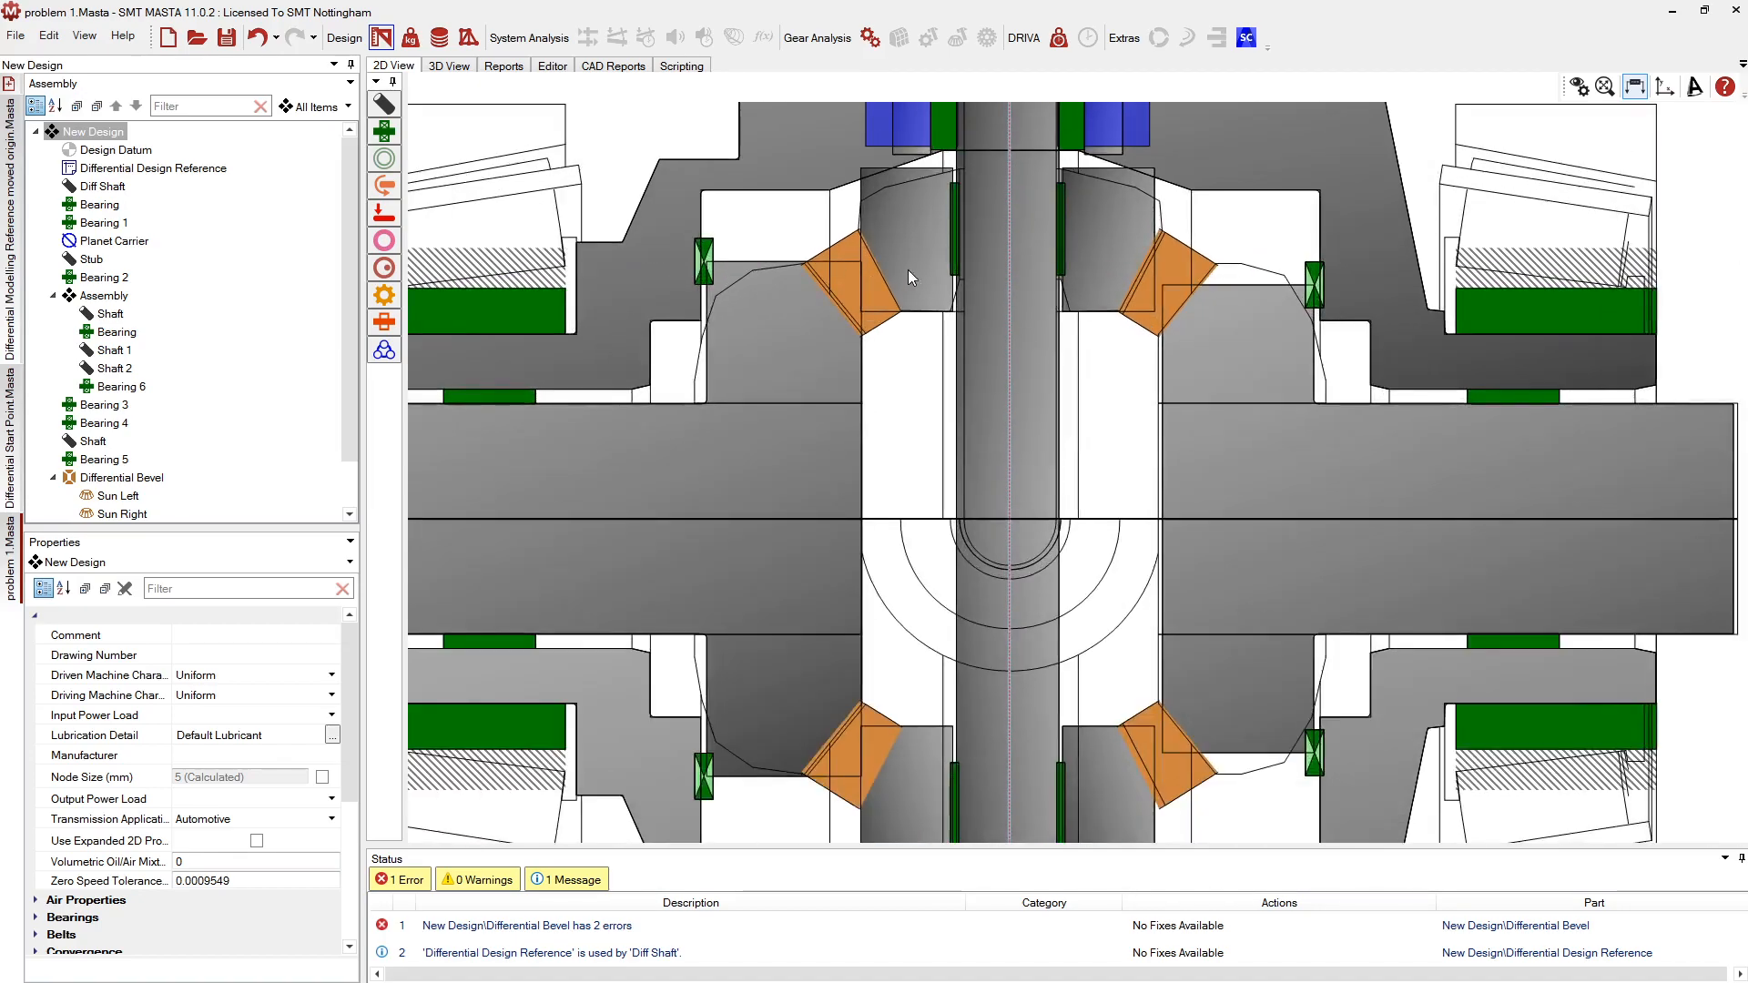
{"action": "scroll", "coordinate": [877, 299], "scroll_direction": "down", "scroll_amount": 2}
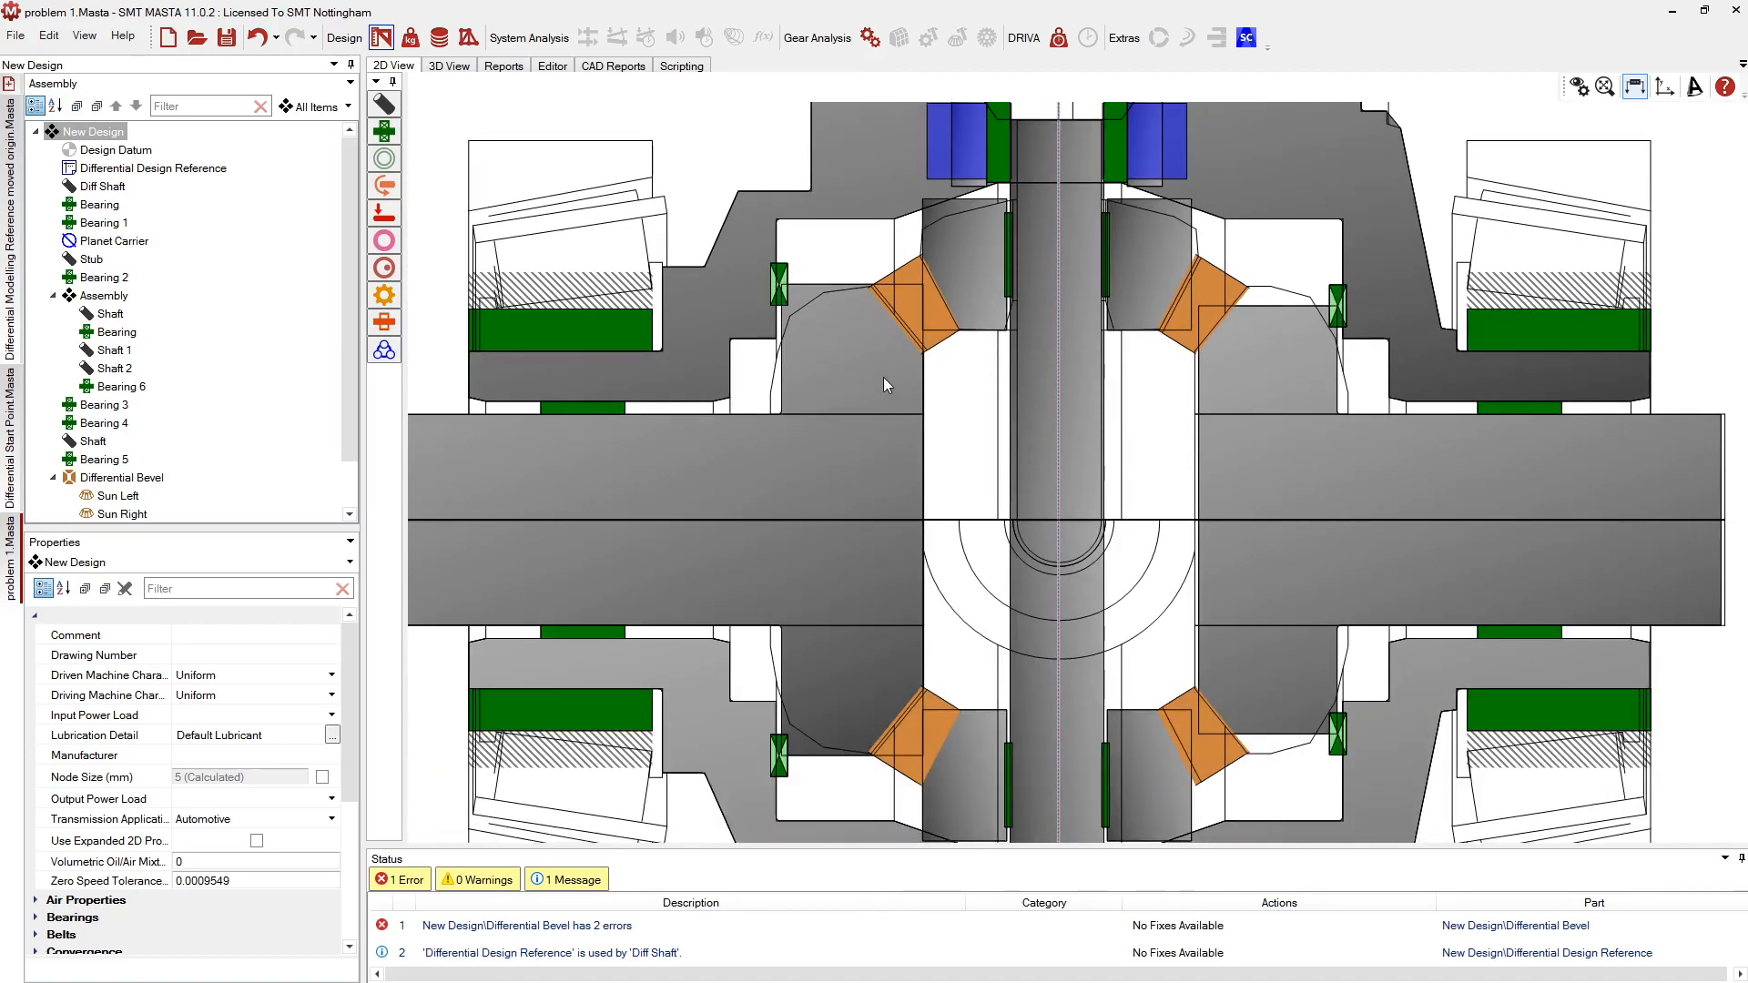
{"action": "left_click", "coordinate": [908, 345]}
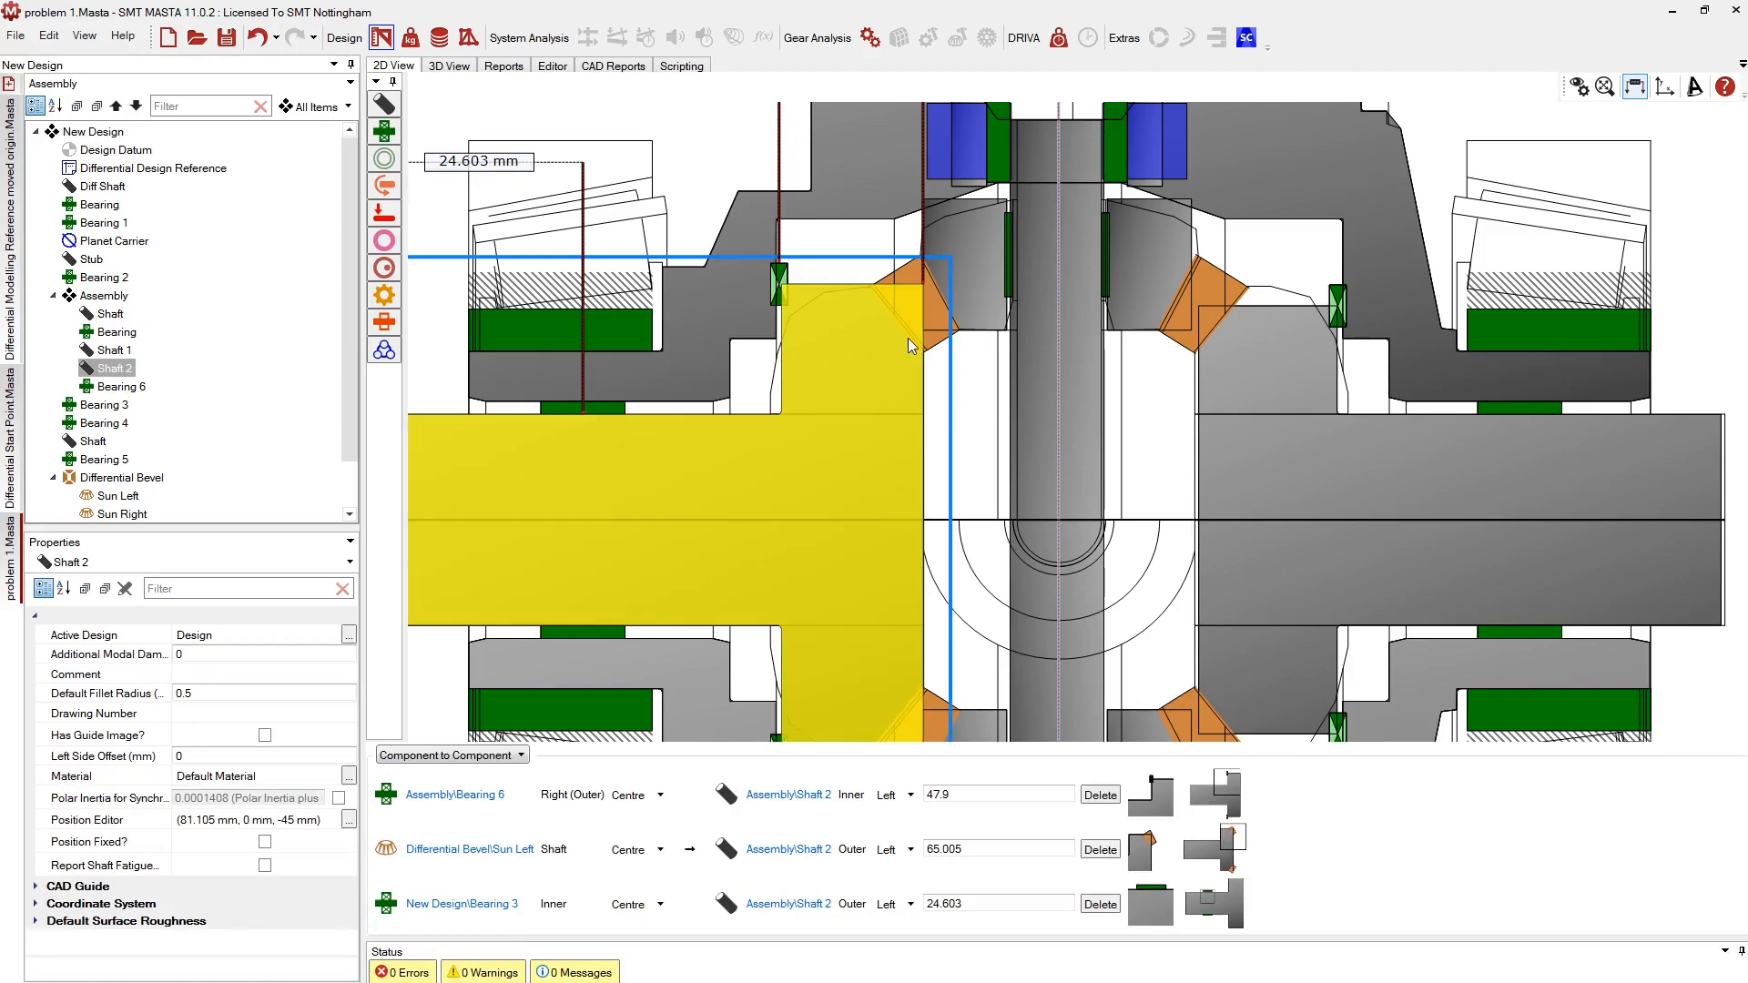
{"action": "left_click", "coordinate": [911, 339]}
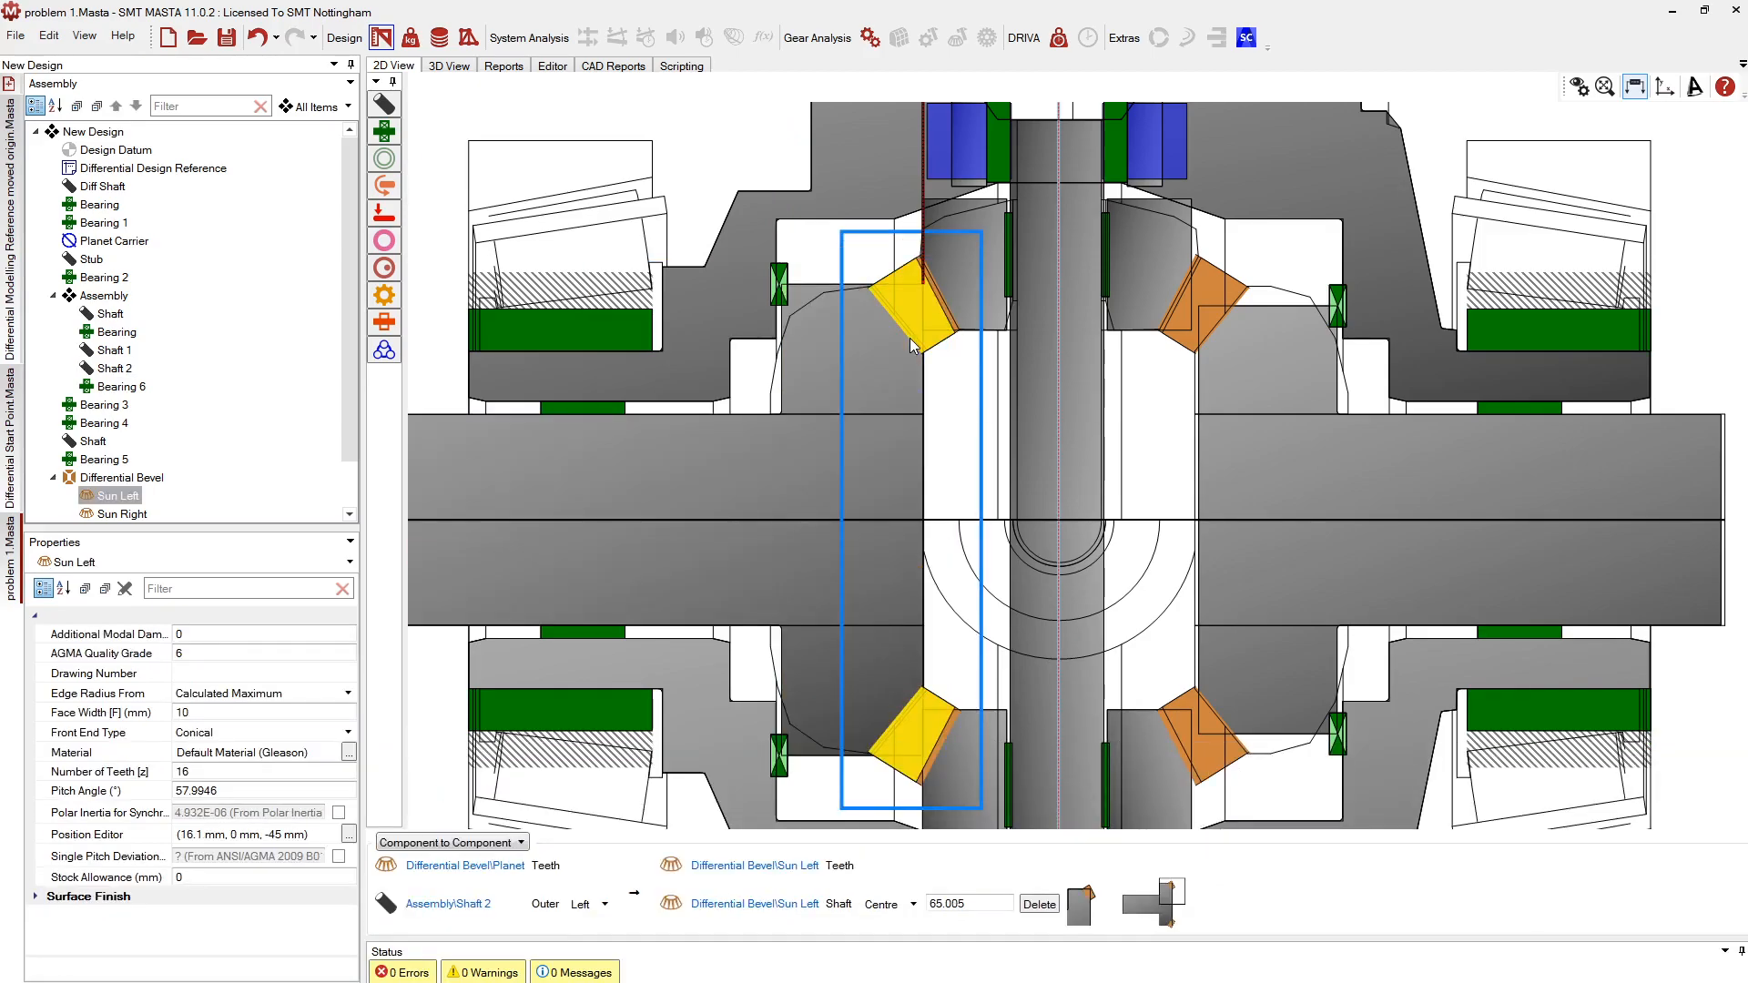
{"action": "left_click", "coordinate": [1038, 910]}
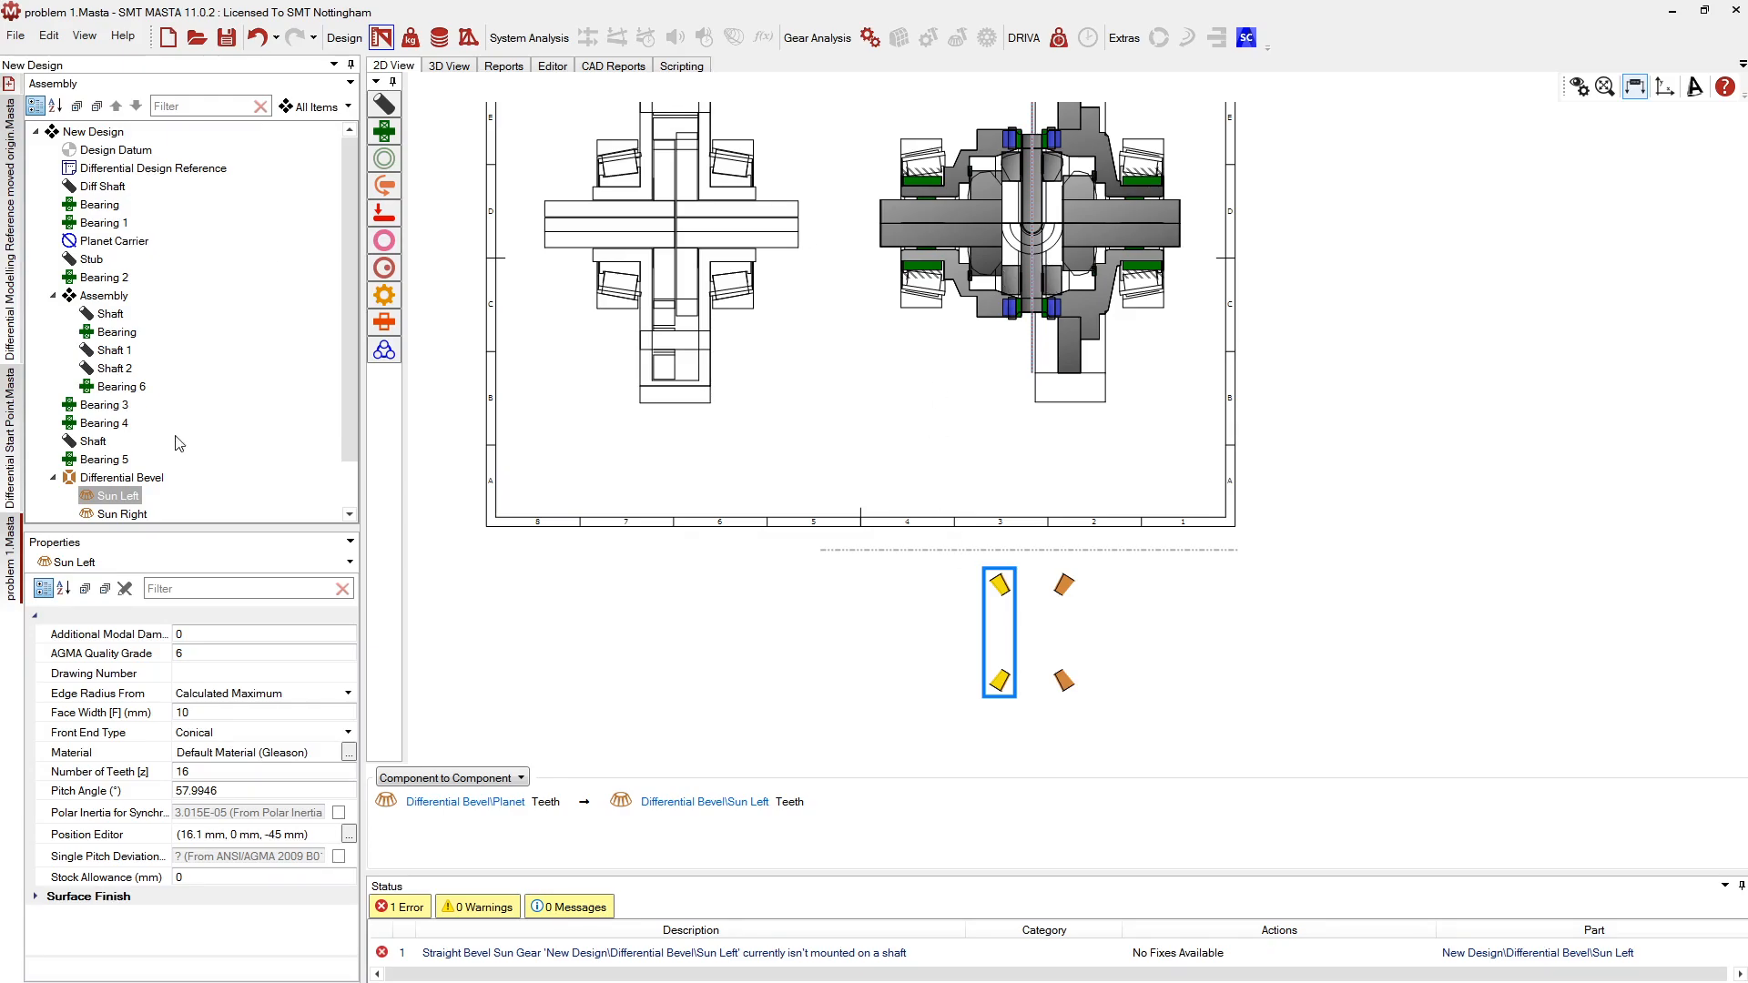
Connect the Planet gear to Shaft 1 with Connect Component
{"action": "scroll", "coordinate": [137, 469], "scroll_direction": "down", "scroll_amount": 1}
{"action": "left_click", "coordinate": [132, 478]}
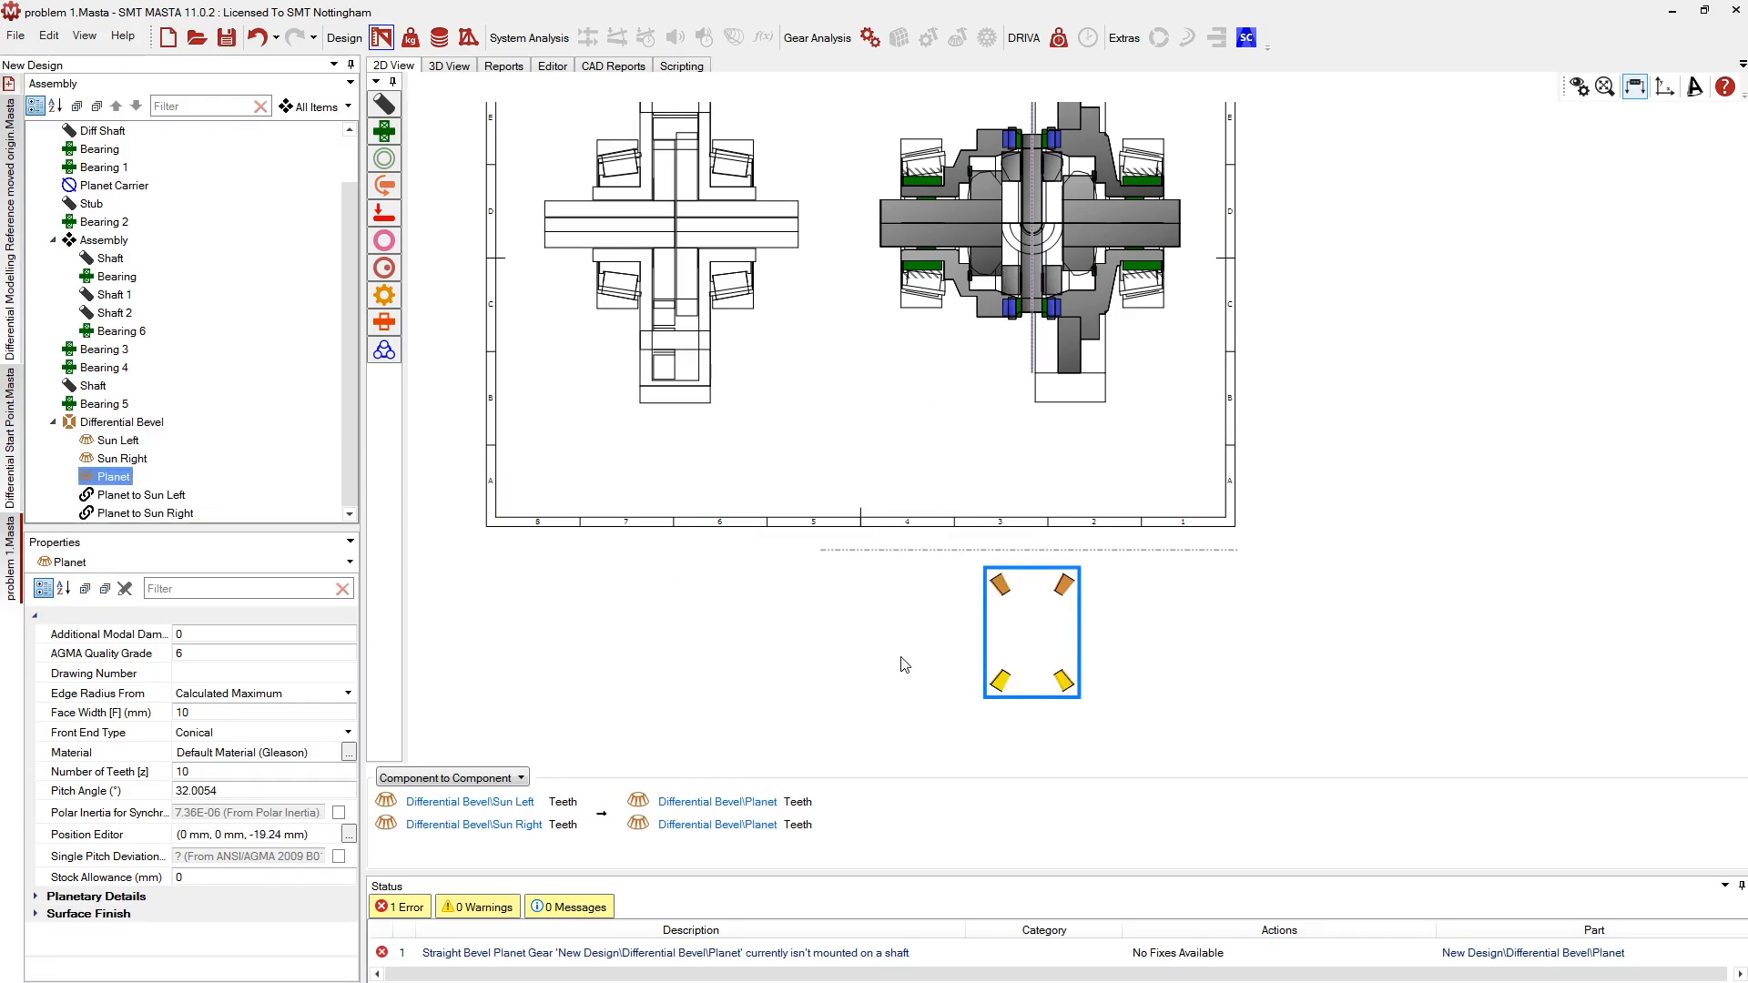
{"action": "mouse_move", "coordinate": [997, 685]}
{"action": "left_click", "coordinate": [996, 748]}
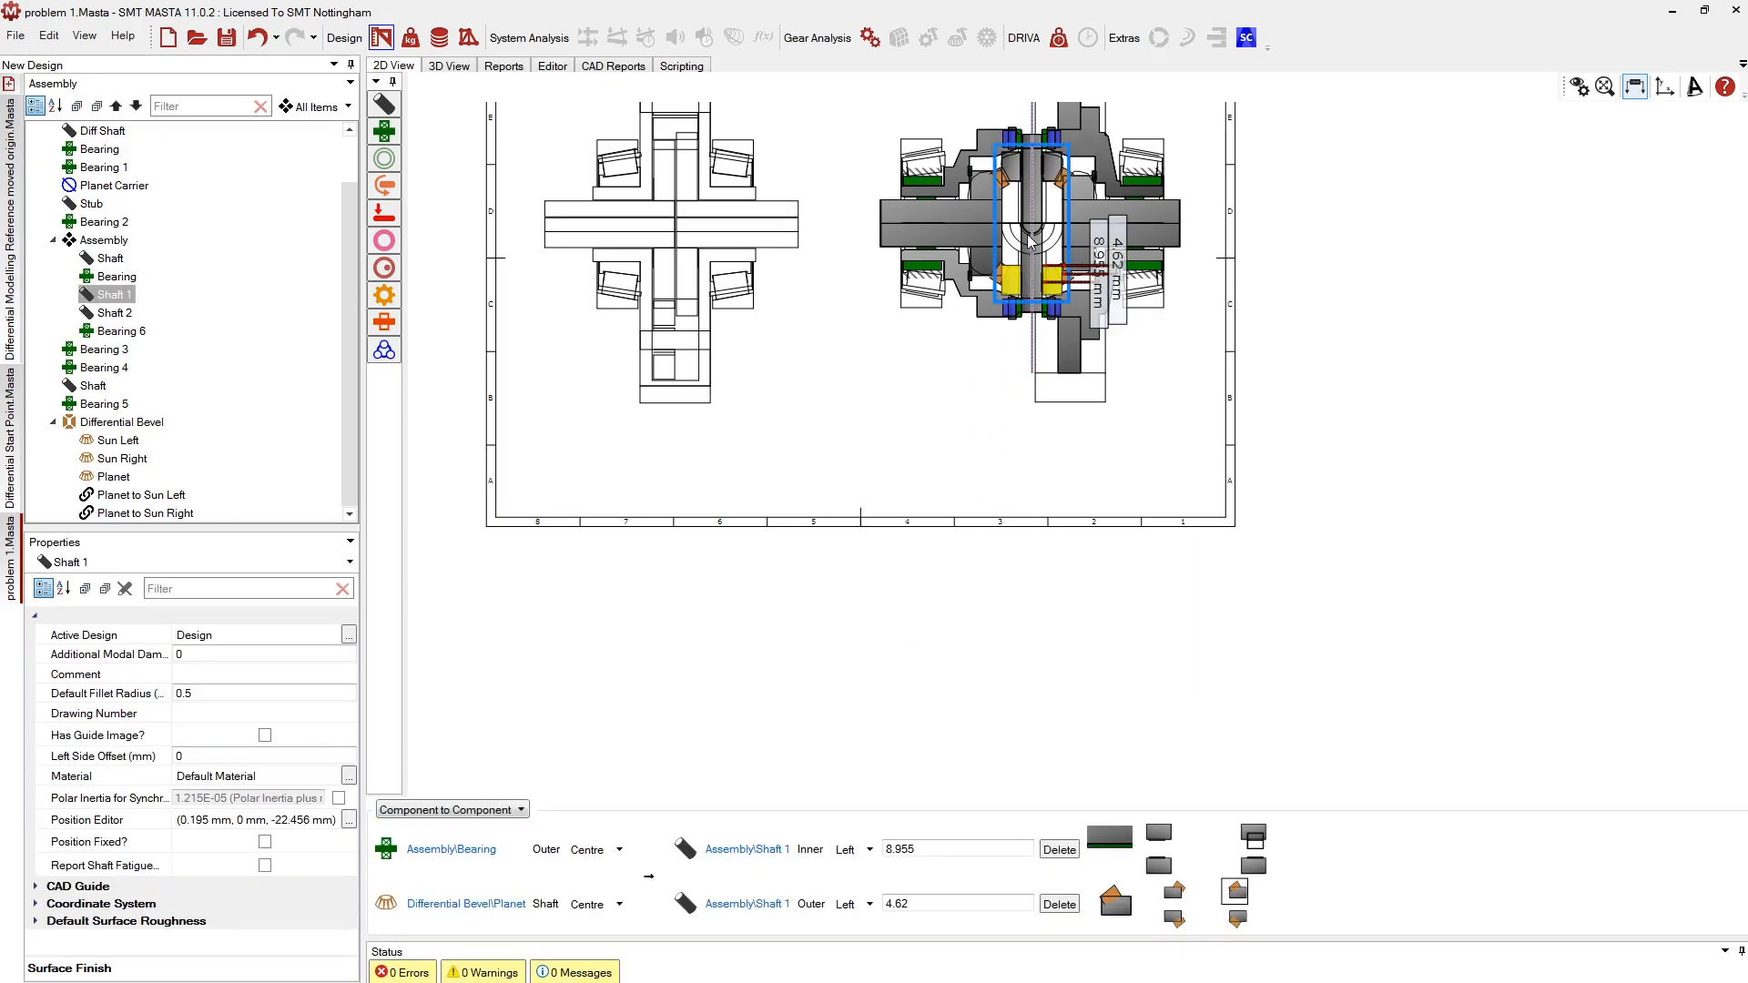
Remount the Sun Left gear on Shaft 2 and select the Sun Right gear
{"action": "scroll", "coordinate": [1033, 255], "scroll_direction": "up", "scroll_amount": 3}
{"action": "scroll", "coordinate": [1036, 487], "scroll_direction": "up", "scroll_amount": 2}
{"action": "scroll", "coordinate": [1033, 269], "scroll_direction": "up", "scroll_amount": 2}
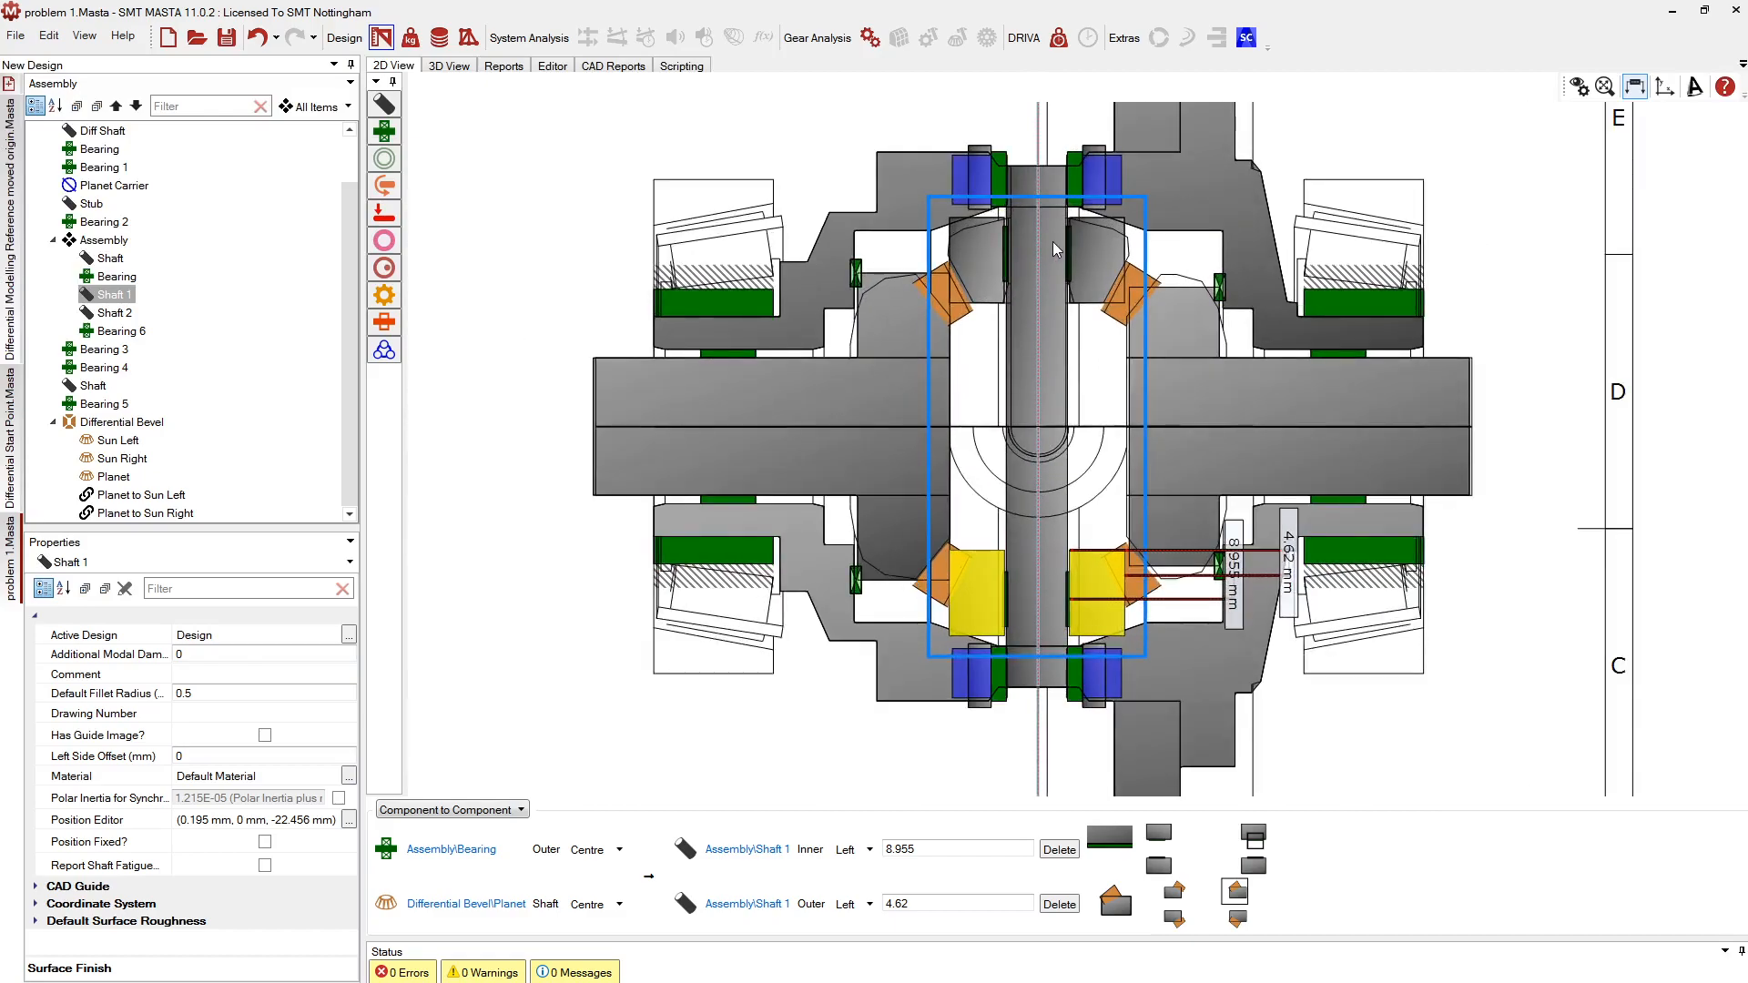
{"action": "scroll", "coordinate": [1042, 370], "scroll_direction": "up", "scroll_amount": 2}
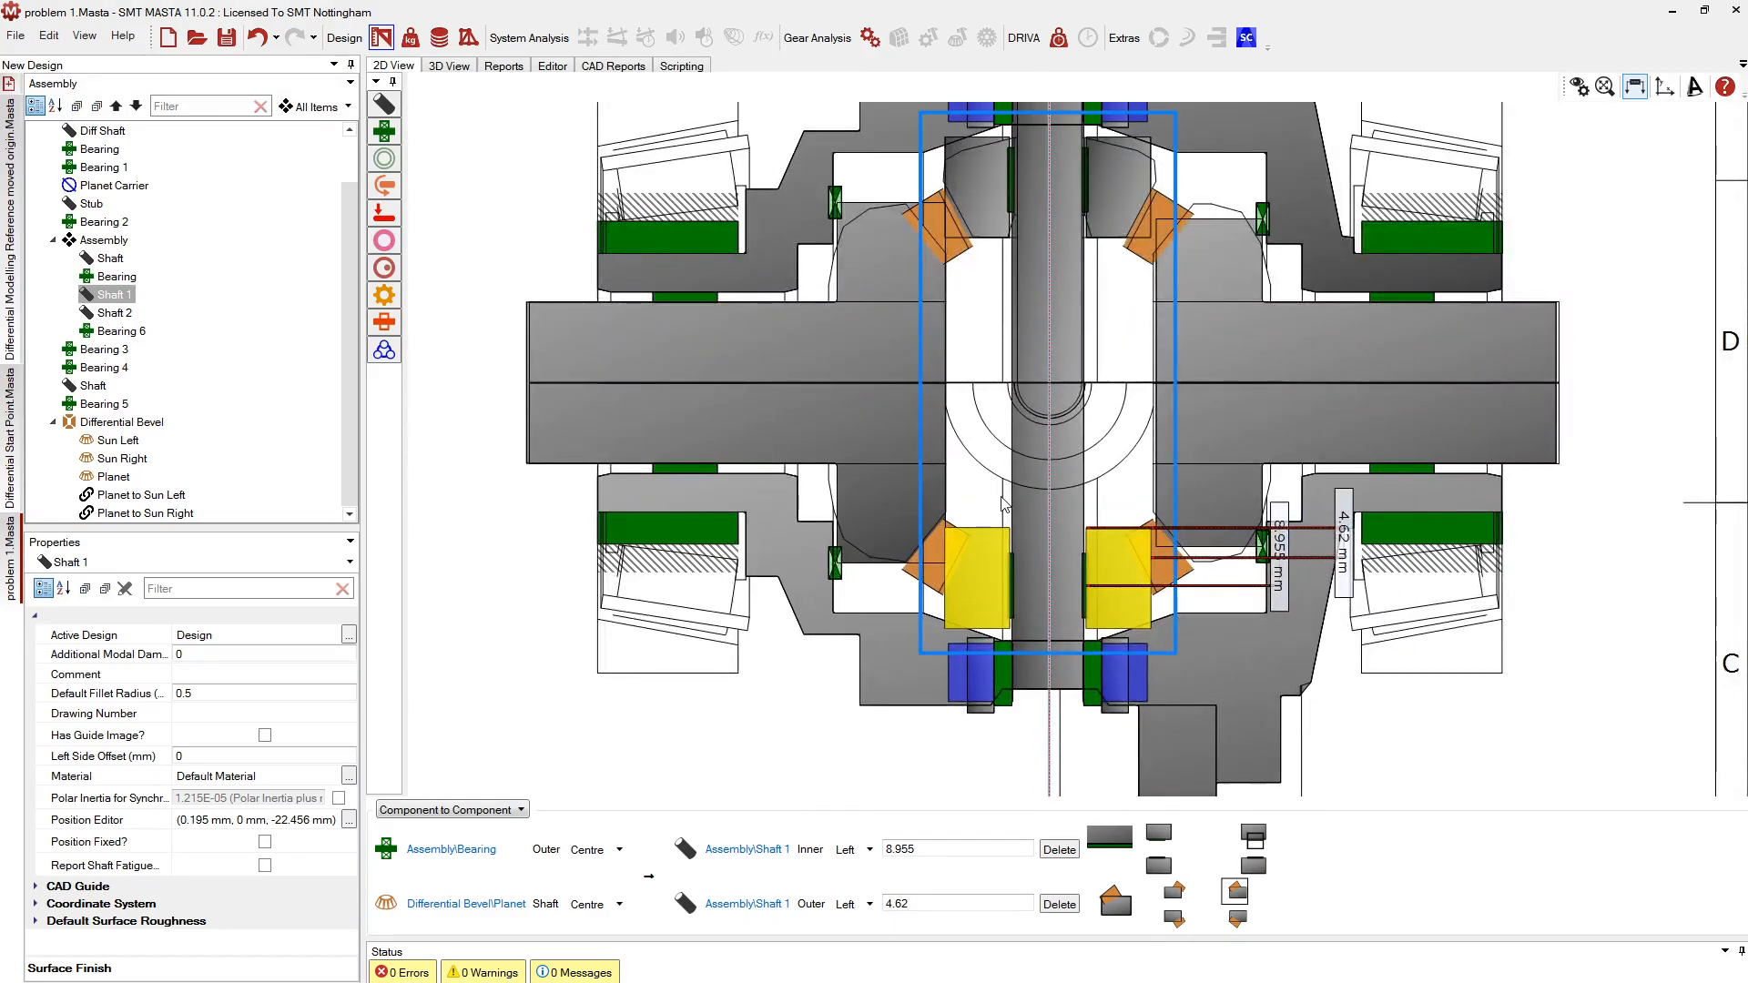
{"action": "left_click", "coordinate": [913, 575]}
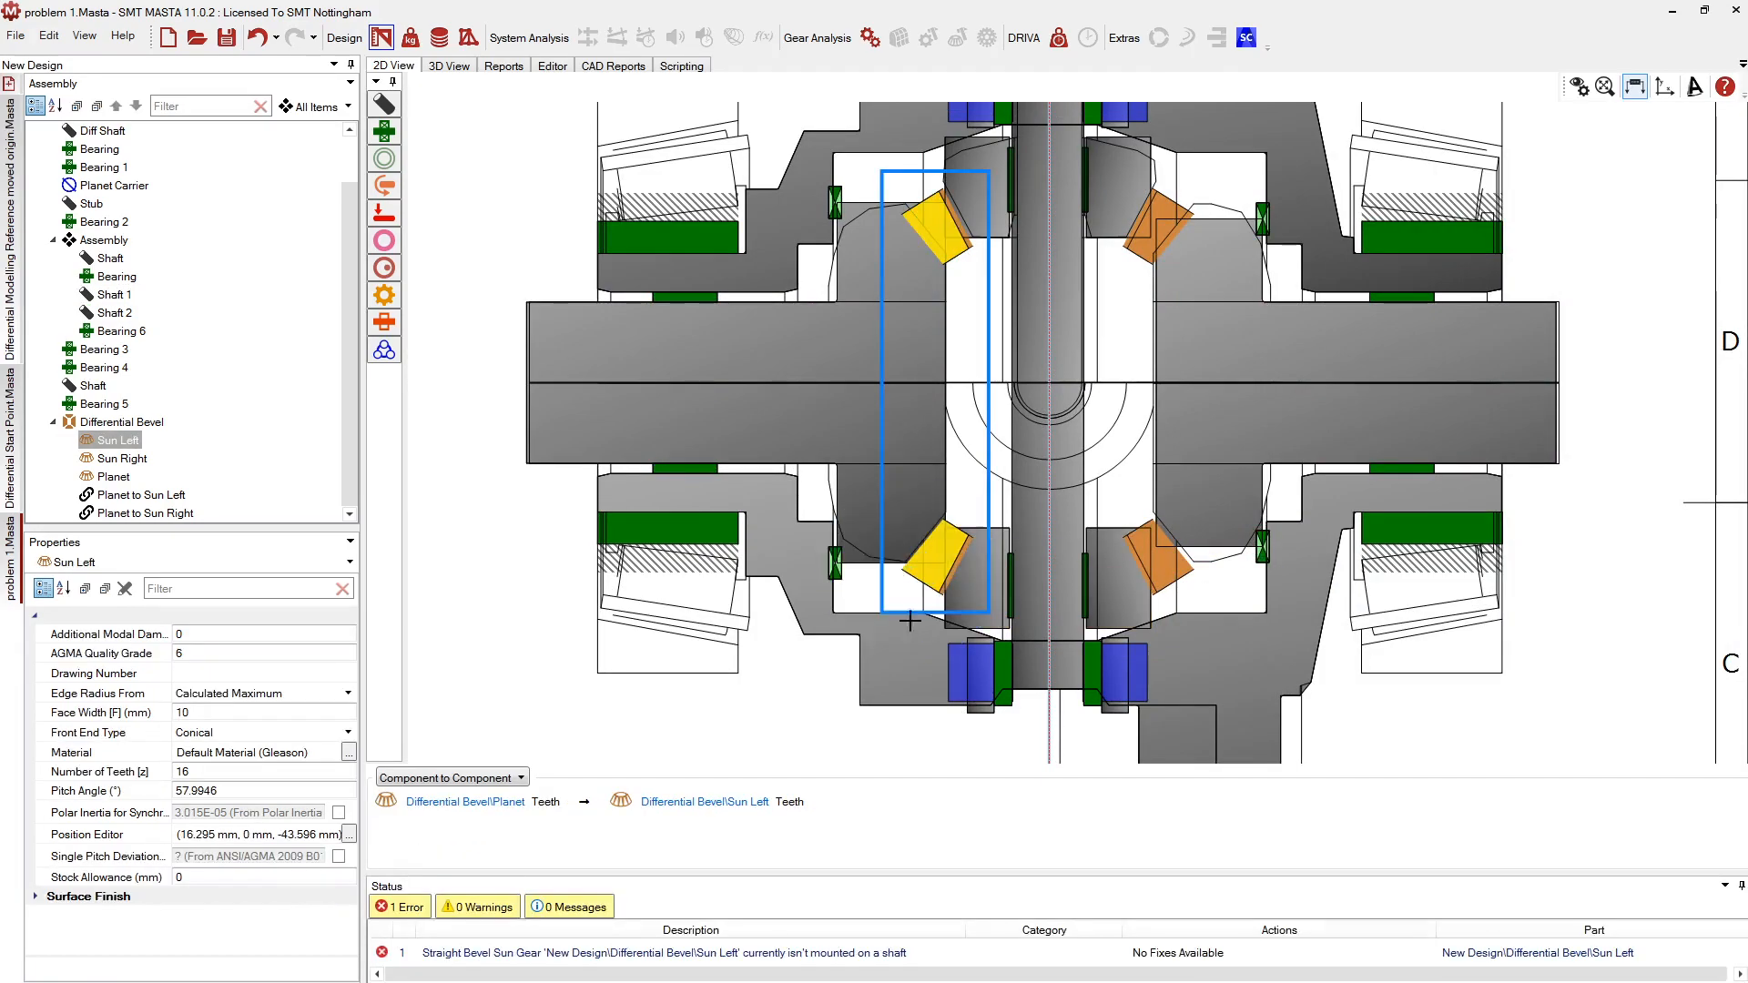
{"action": "left_click", "coordinate": [868, 450]}
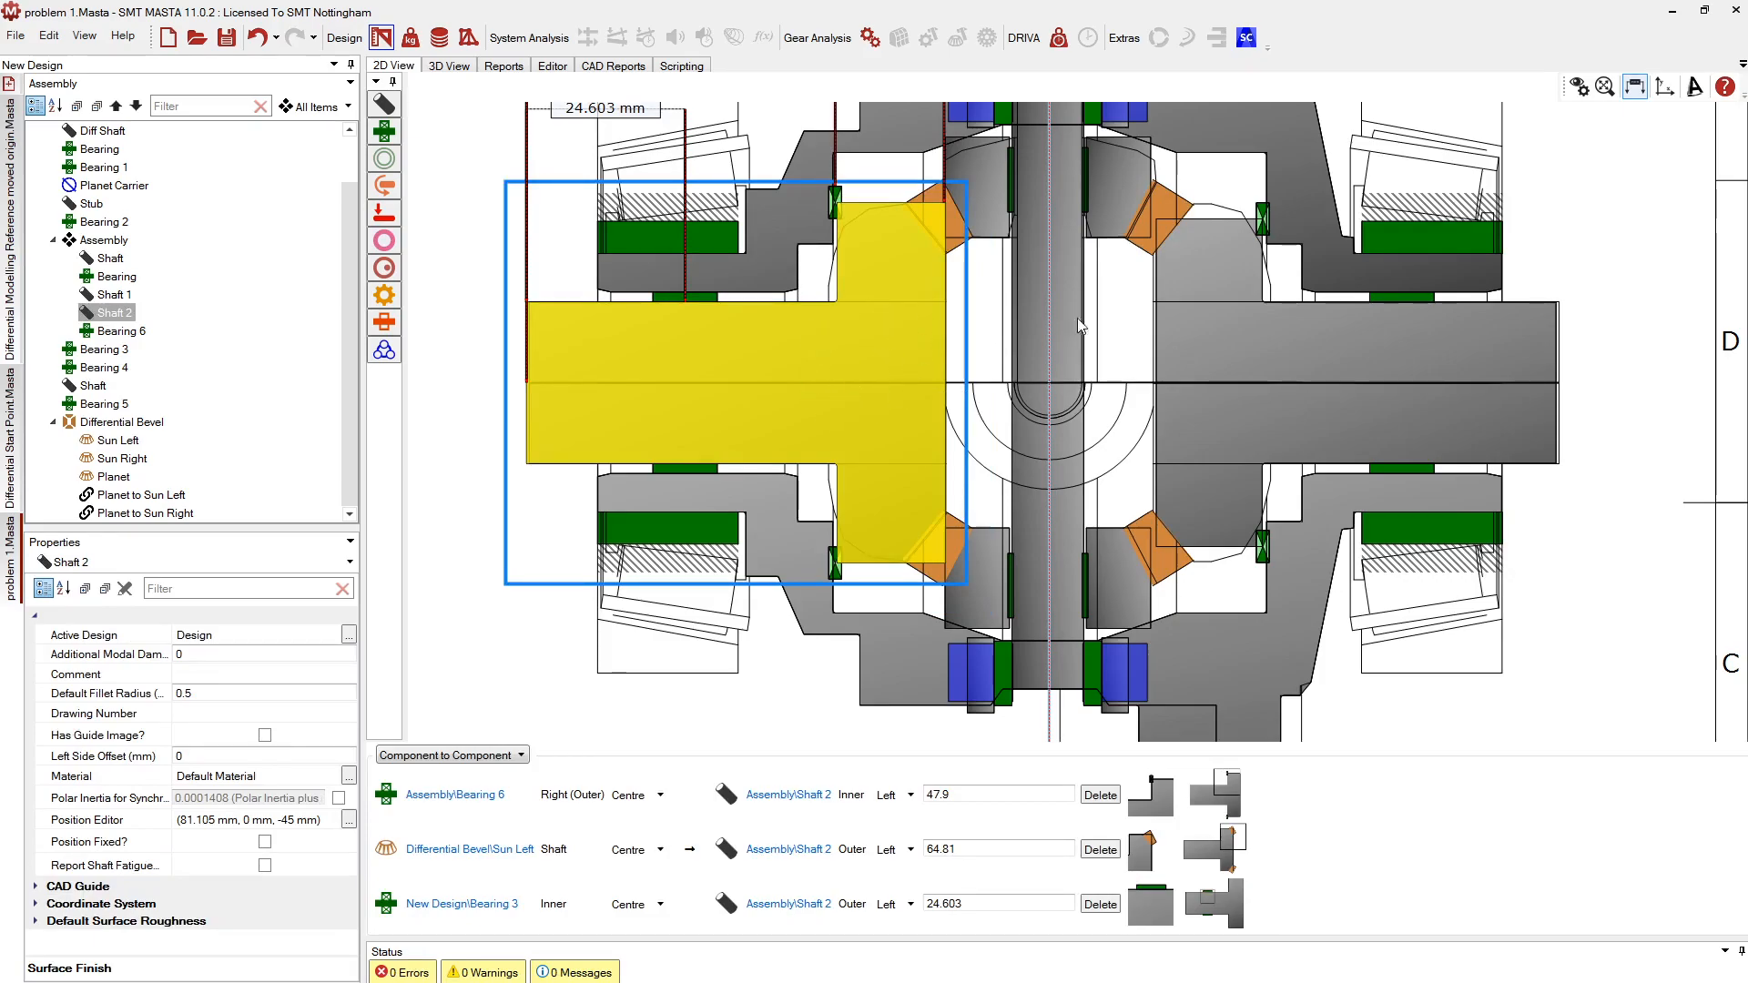
{"action": "left_click", "coordinate": [1185, 213]}
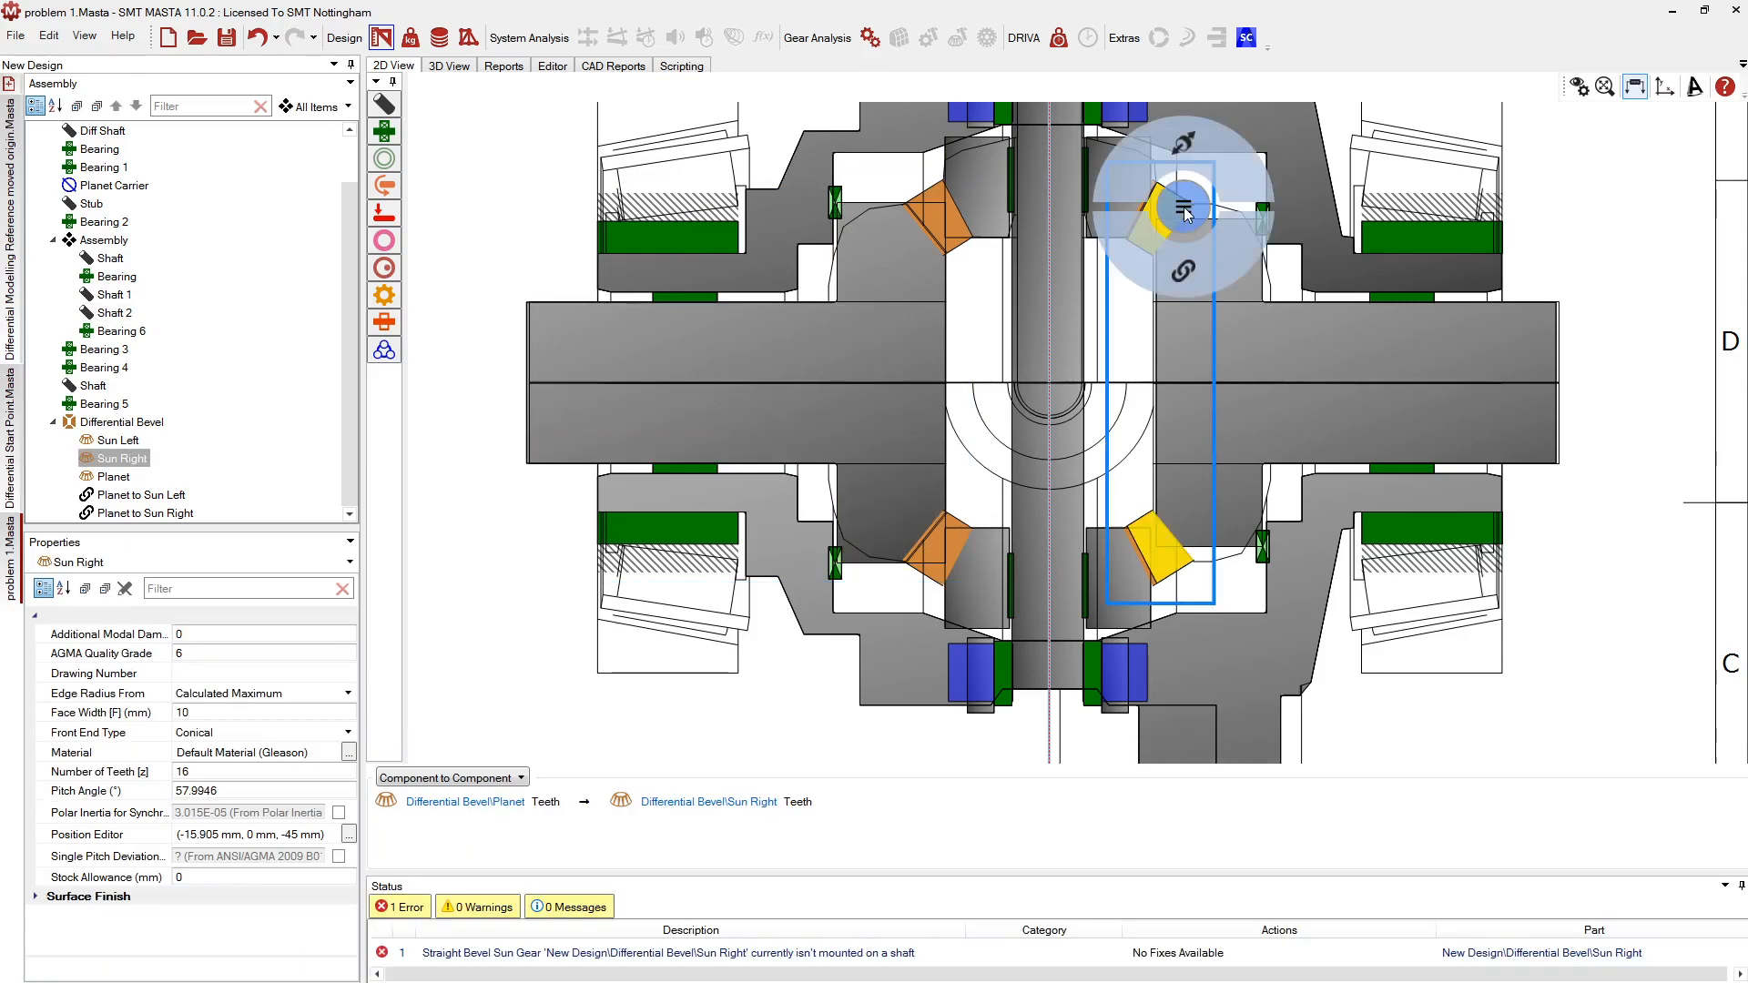
Try mounting Sun Right on the right shaft, then remove the shaft's Bearing 4 and 5 connections
{"action": "left_click", "coordinate": [1214, 309]}
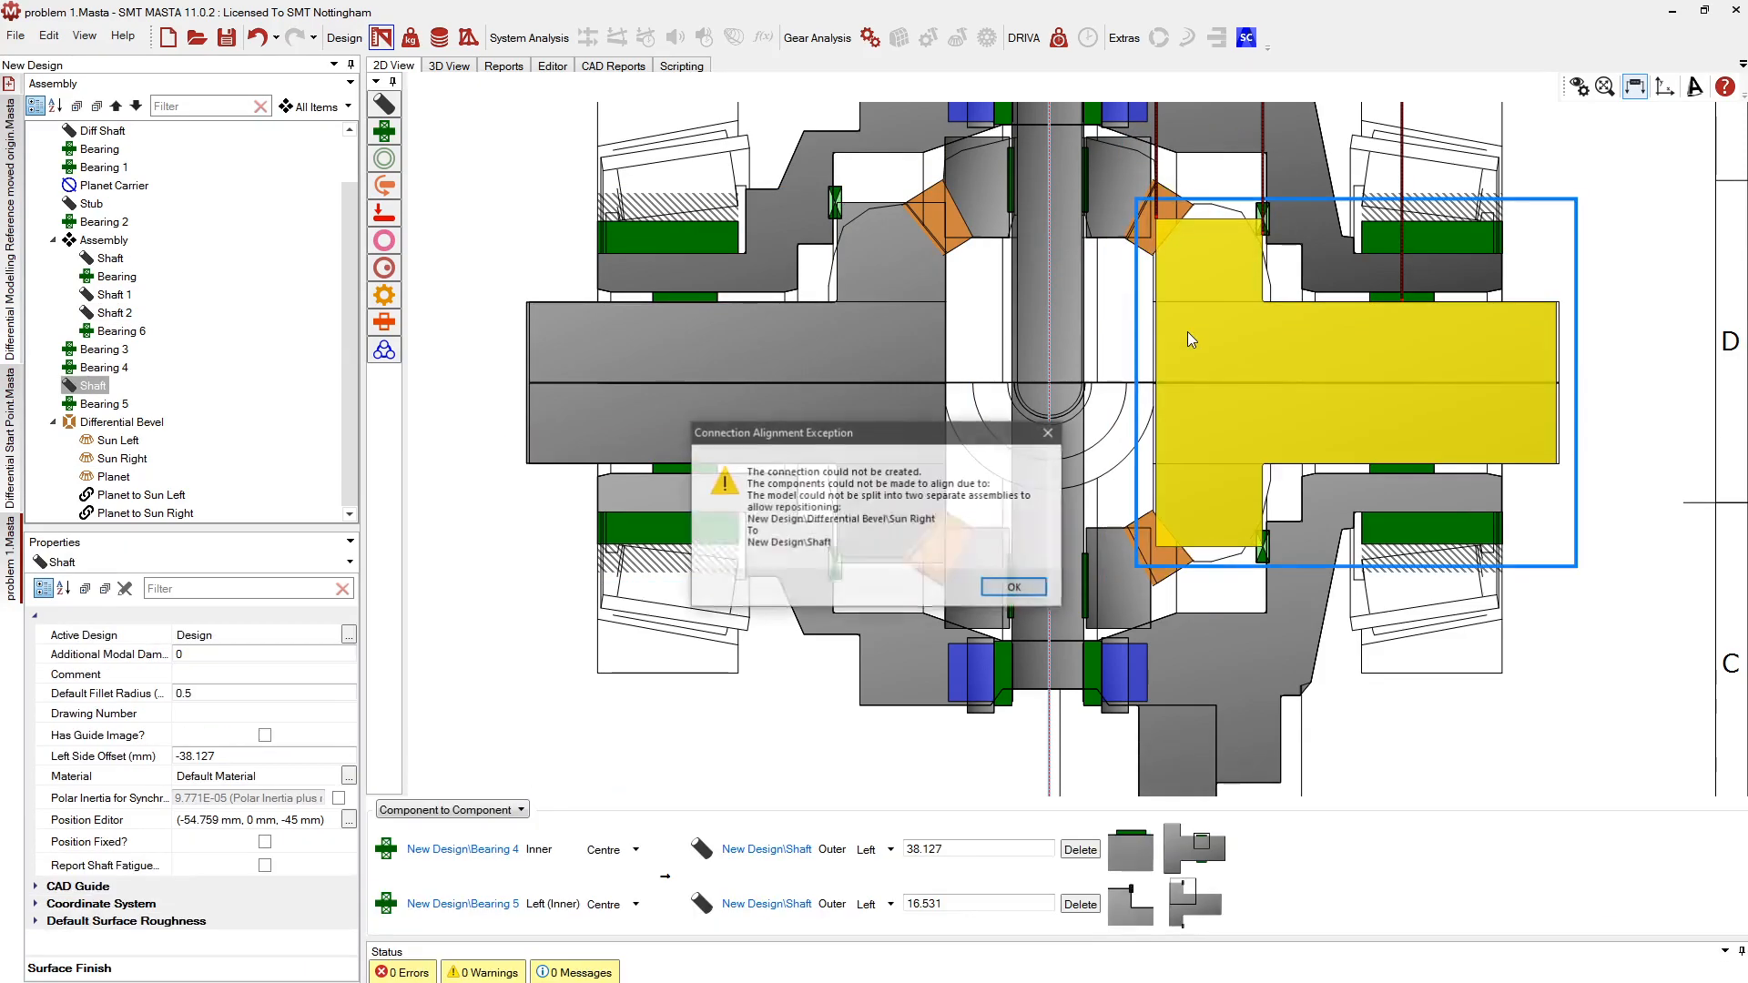
{"action": "left_click", "coordinate": [983, 588]}
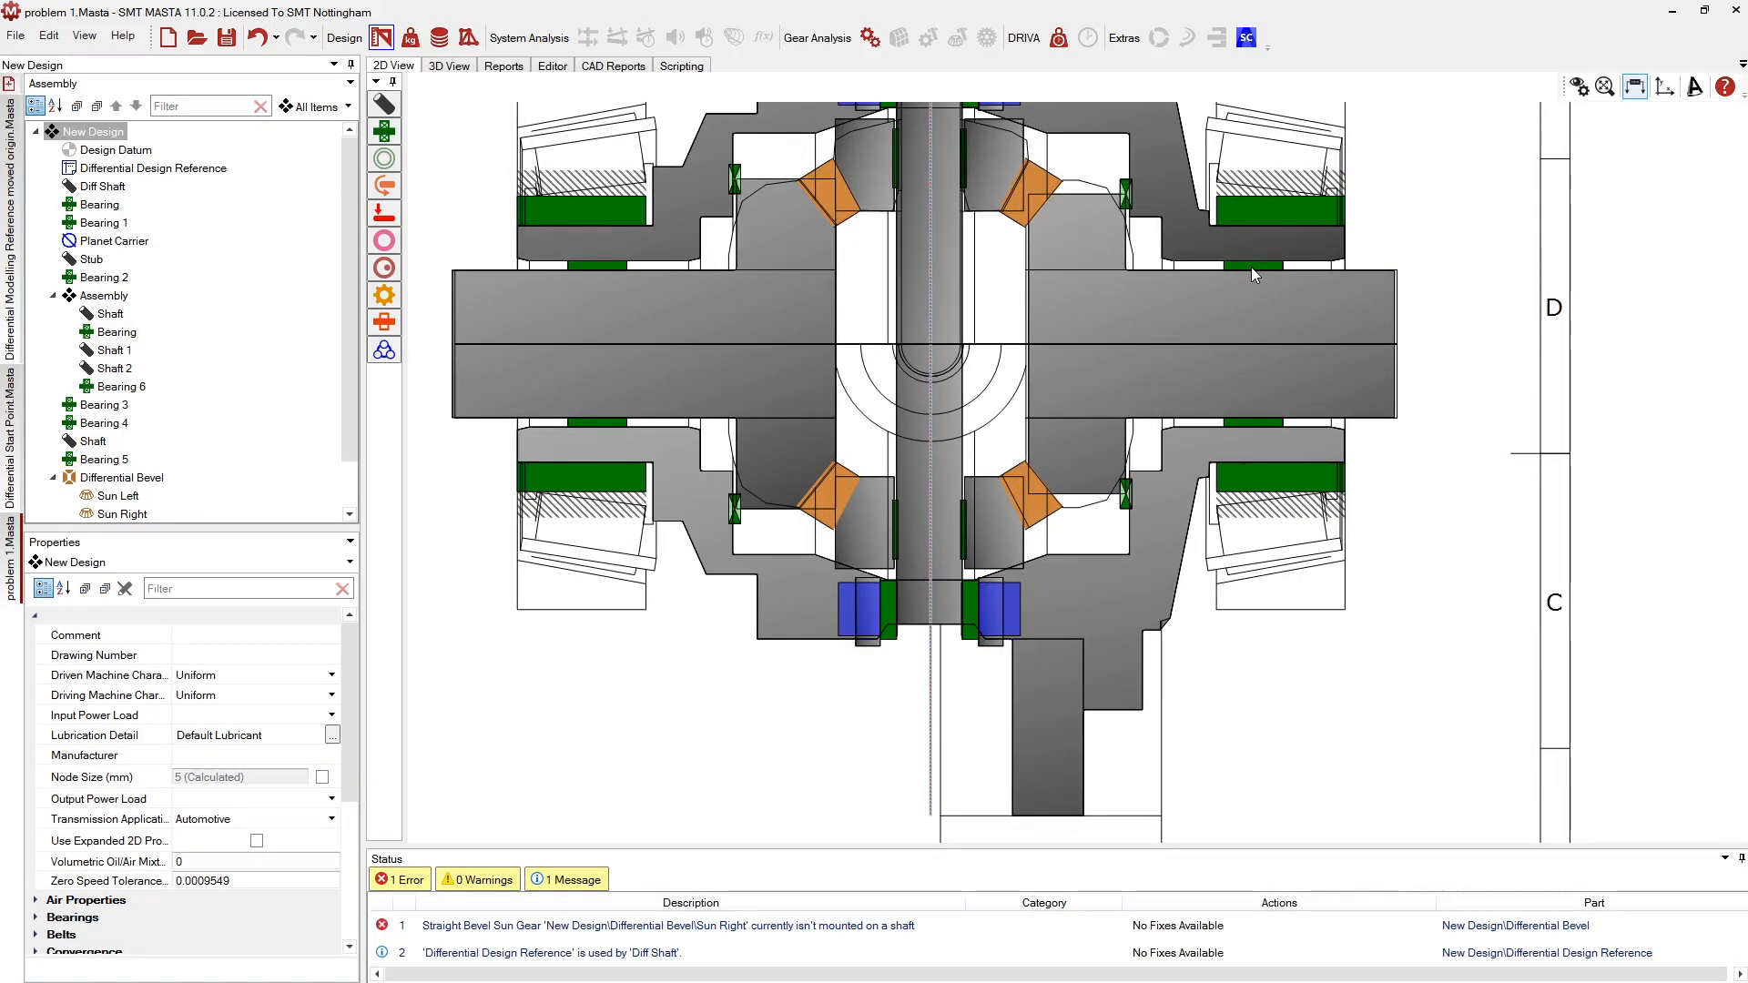
{"action": "left_click", "coordinate": [1133, 293]}
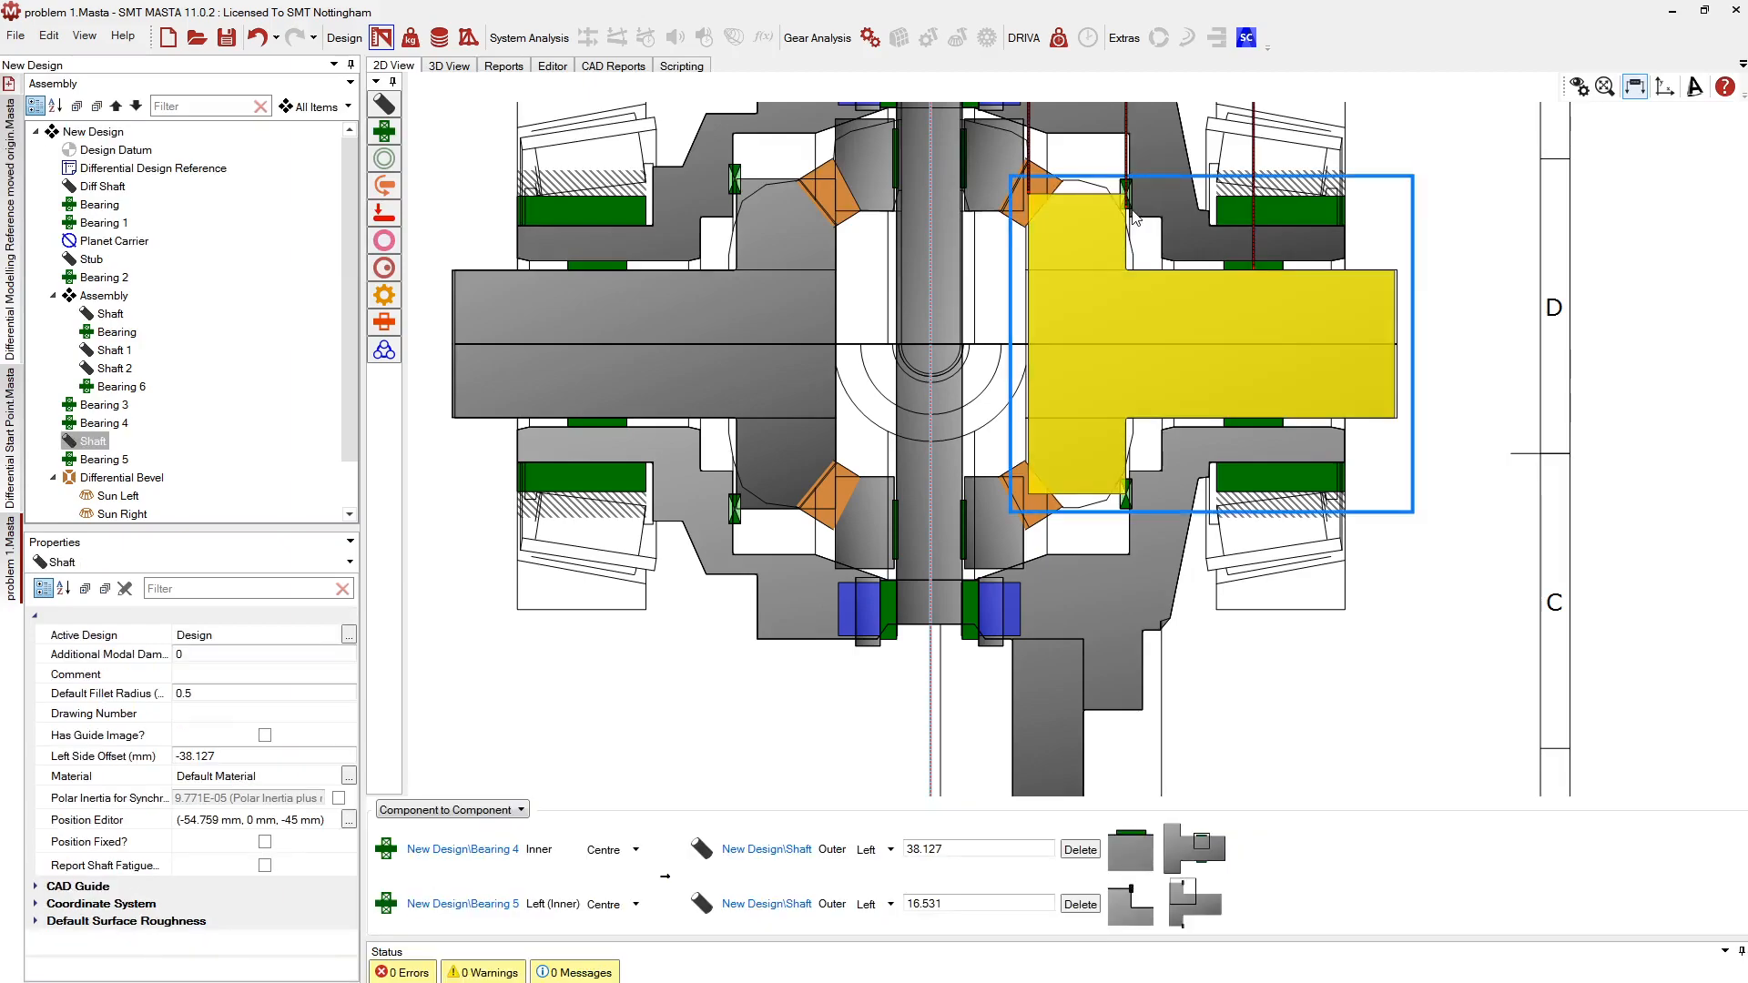
{"action": "left_click", "coordinate": [1081, 849]}
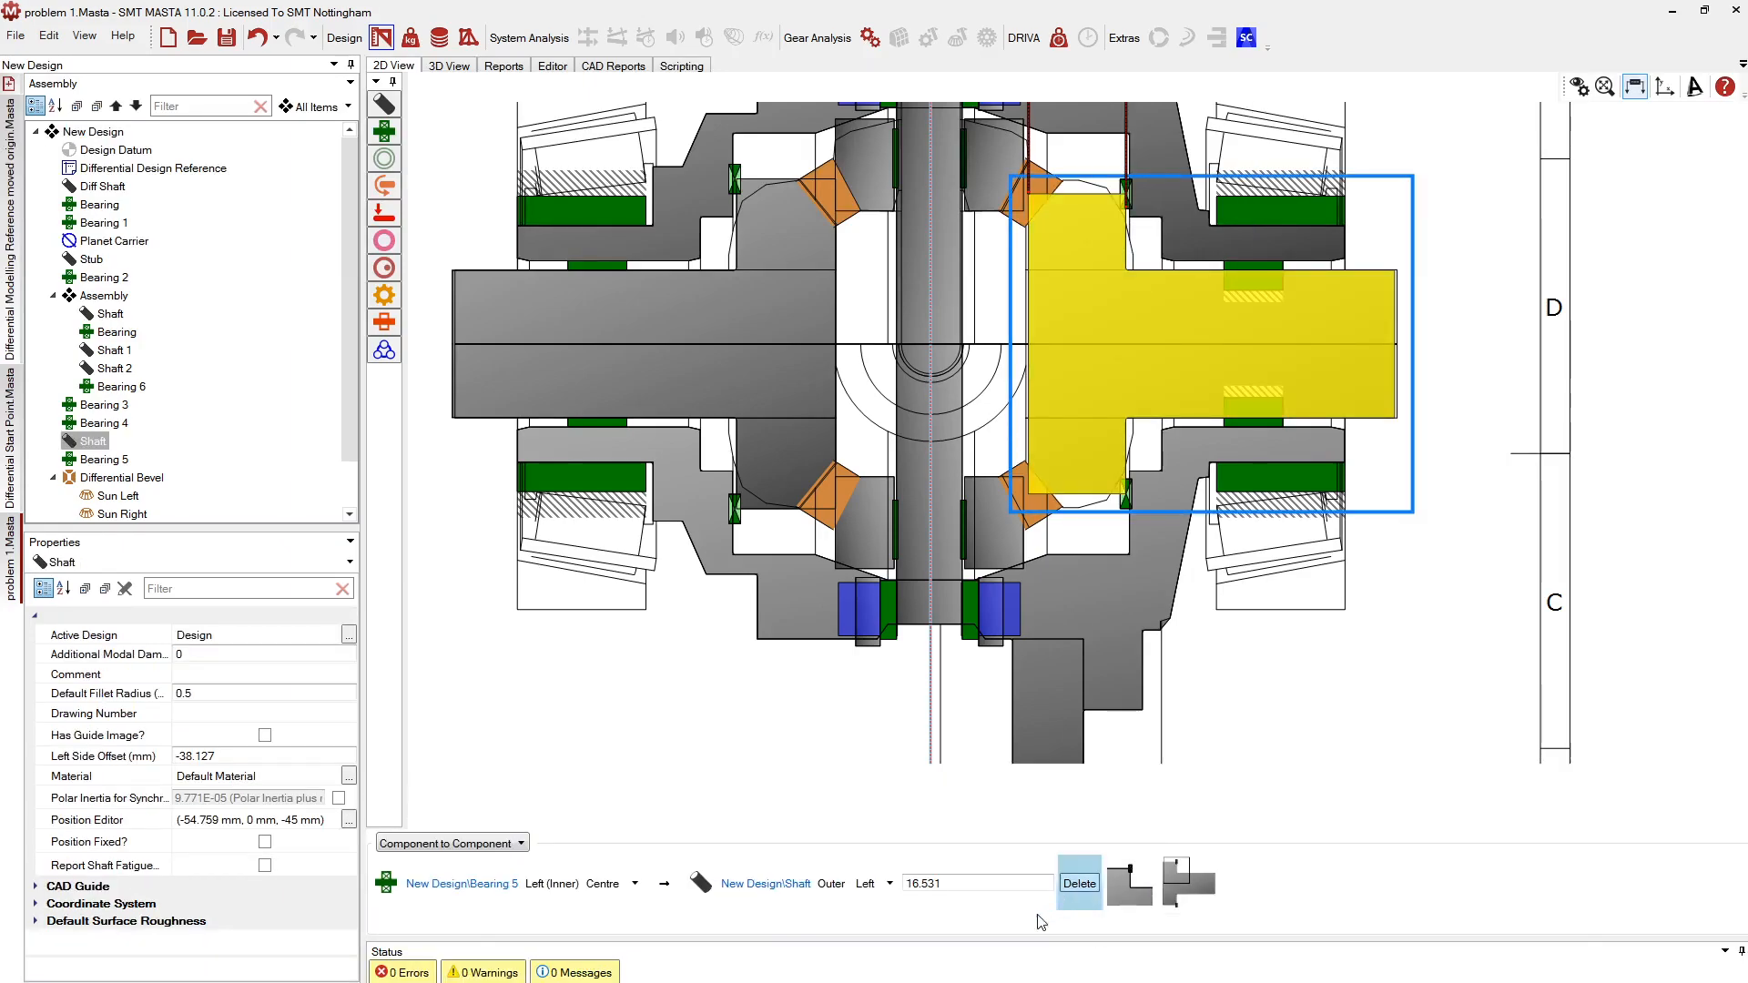
{"action": "left_click", "coordinate": [1077, 888]}
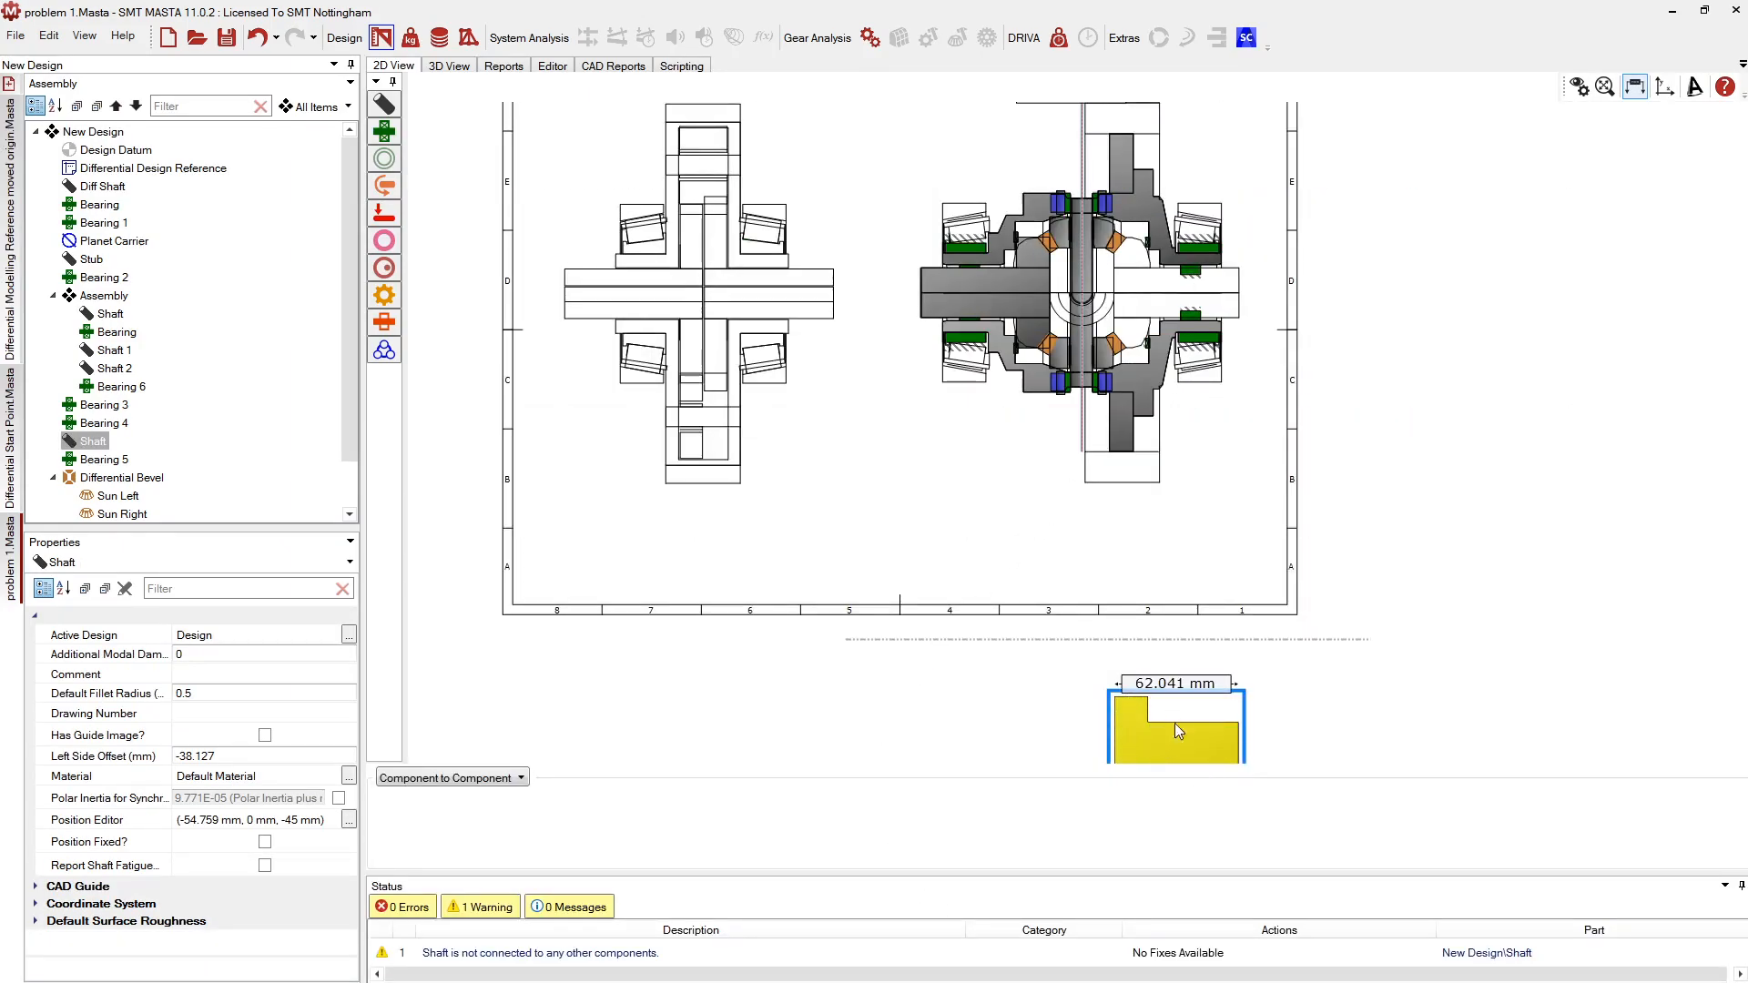
Move the right output shaft and mount it on the Sun Right gear
{"action": "left_click", "coordinate": [1134, 737]}
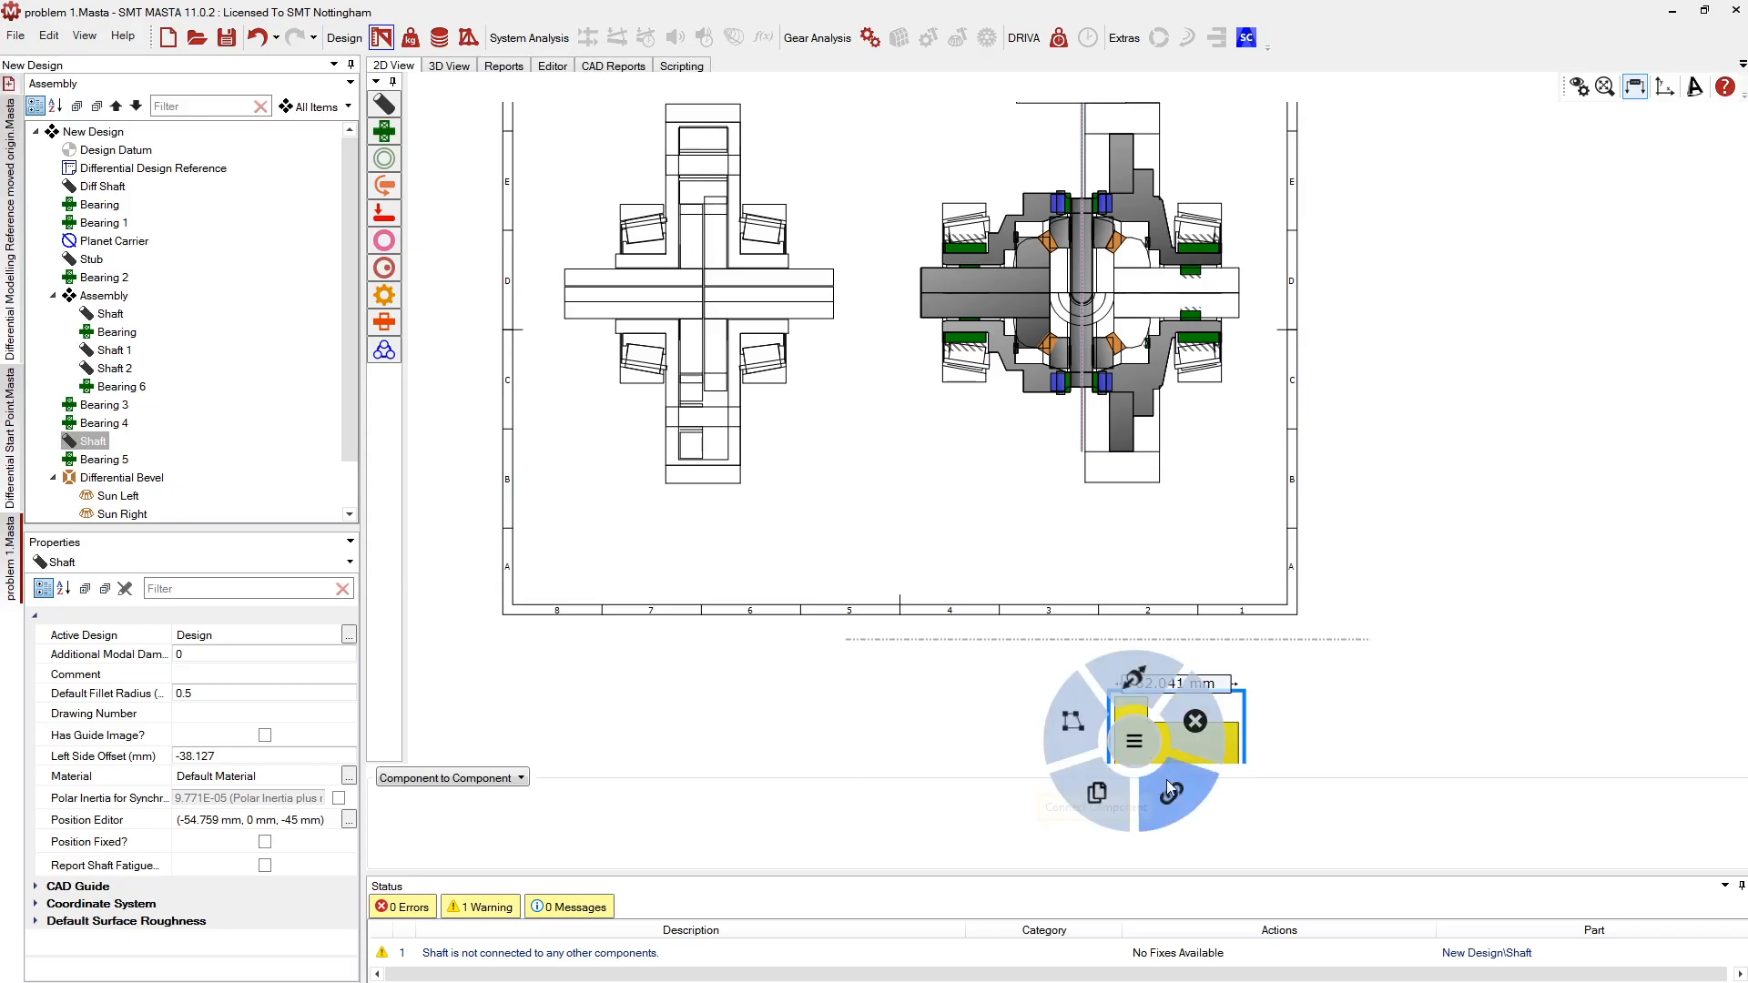
{"action": "left_click", "coordinate": [1128, 677]}
{"action": "scroll", "coordinate": [1138, 236], "scroll_direction": "up", "scroll_amount": 2}
{"action": "scroll", "coordinate": [1113, 287], "scroll_direction": "up", "scroll_amount": 1}
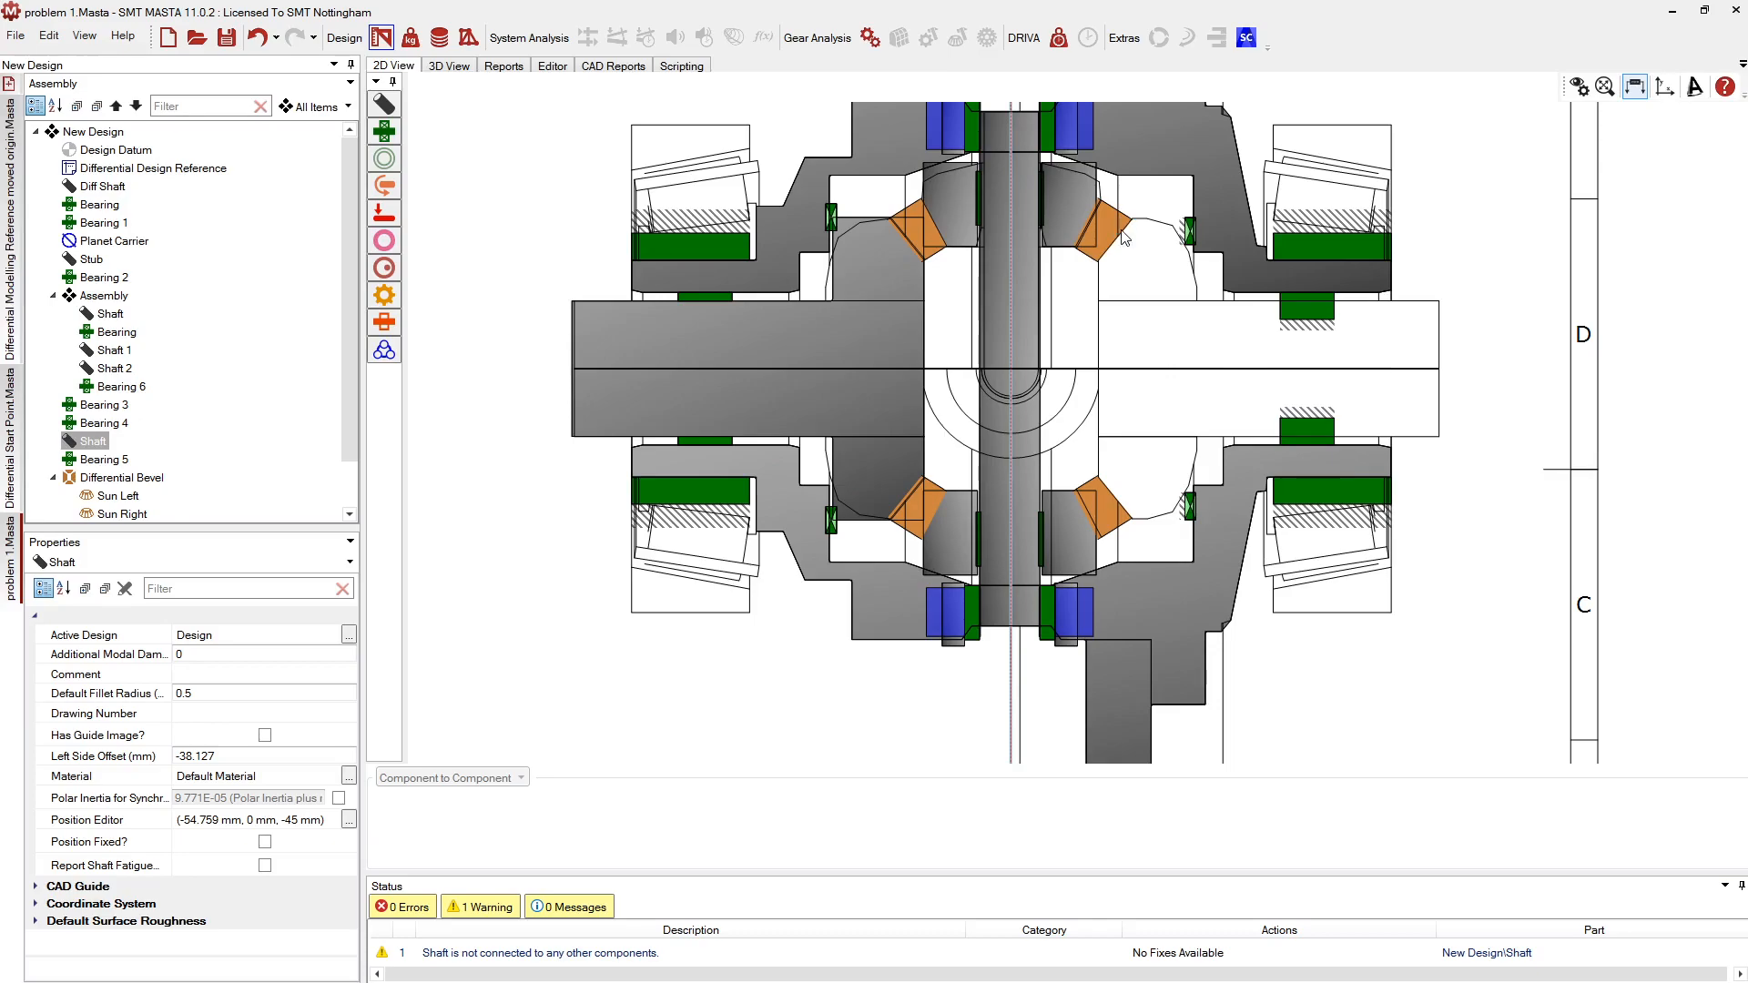
{"action": "left_click", "coordinate": [1041, 518]}
{"action": "left_click", "coordinate": [1118, 330]}
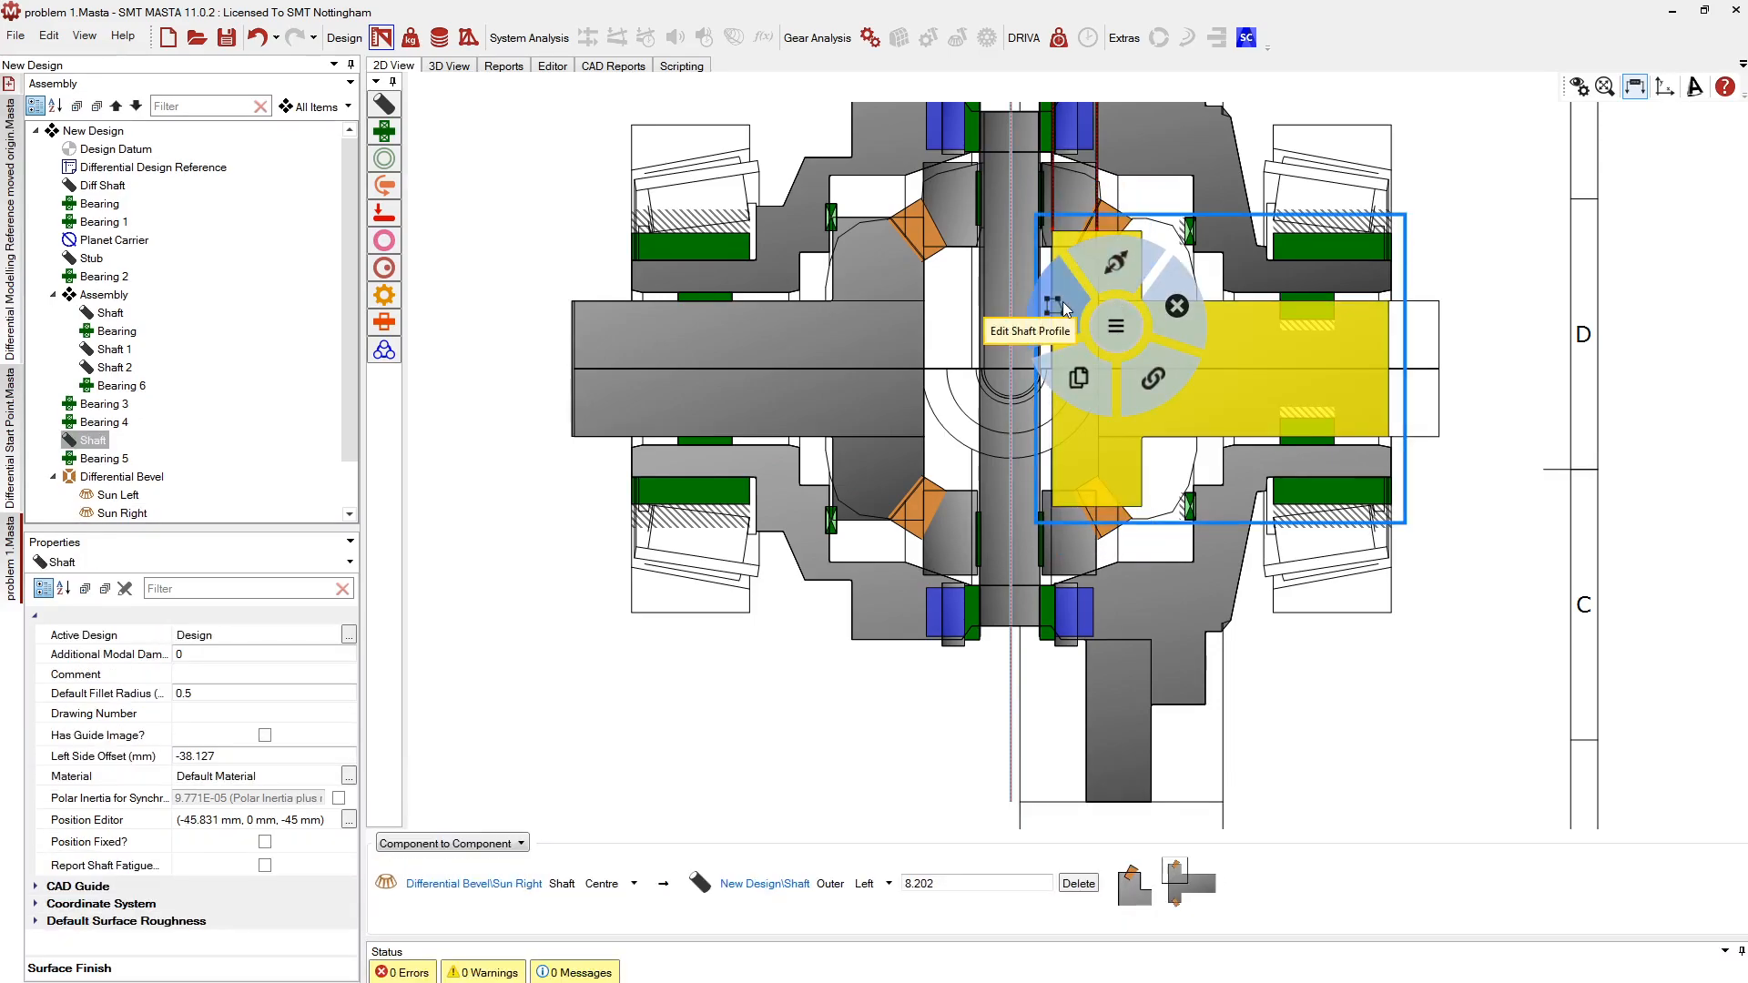
{"action": "left_click", "coordinate": [1106, 270]}
{"action": "left_click", "coordinate": [1197, 320]}
{"action": "left_click", "coordinate": [888, 561]}
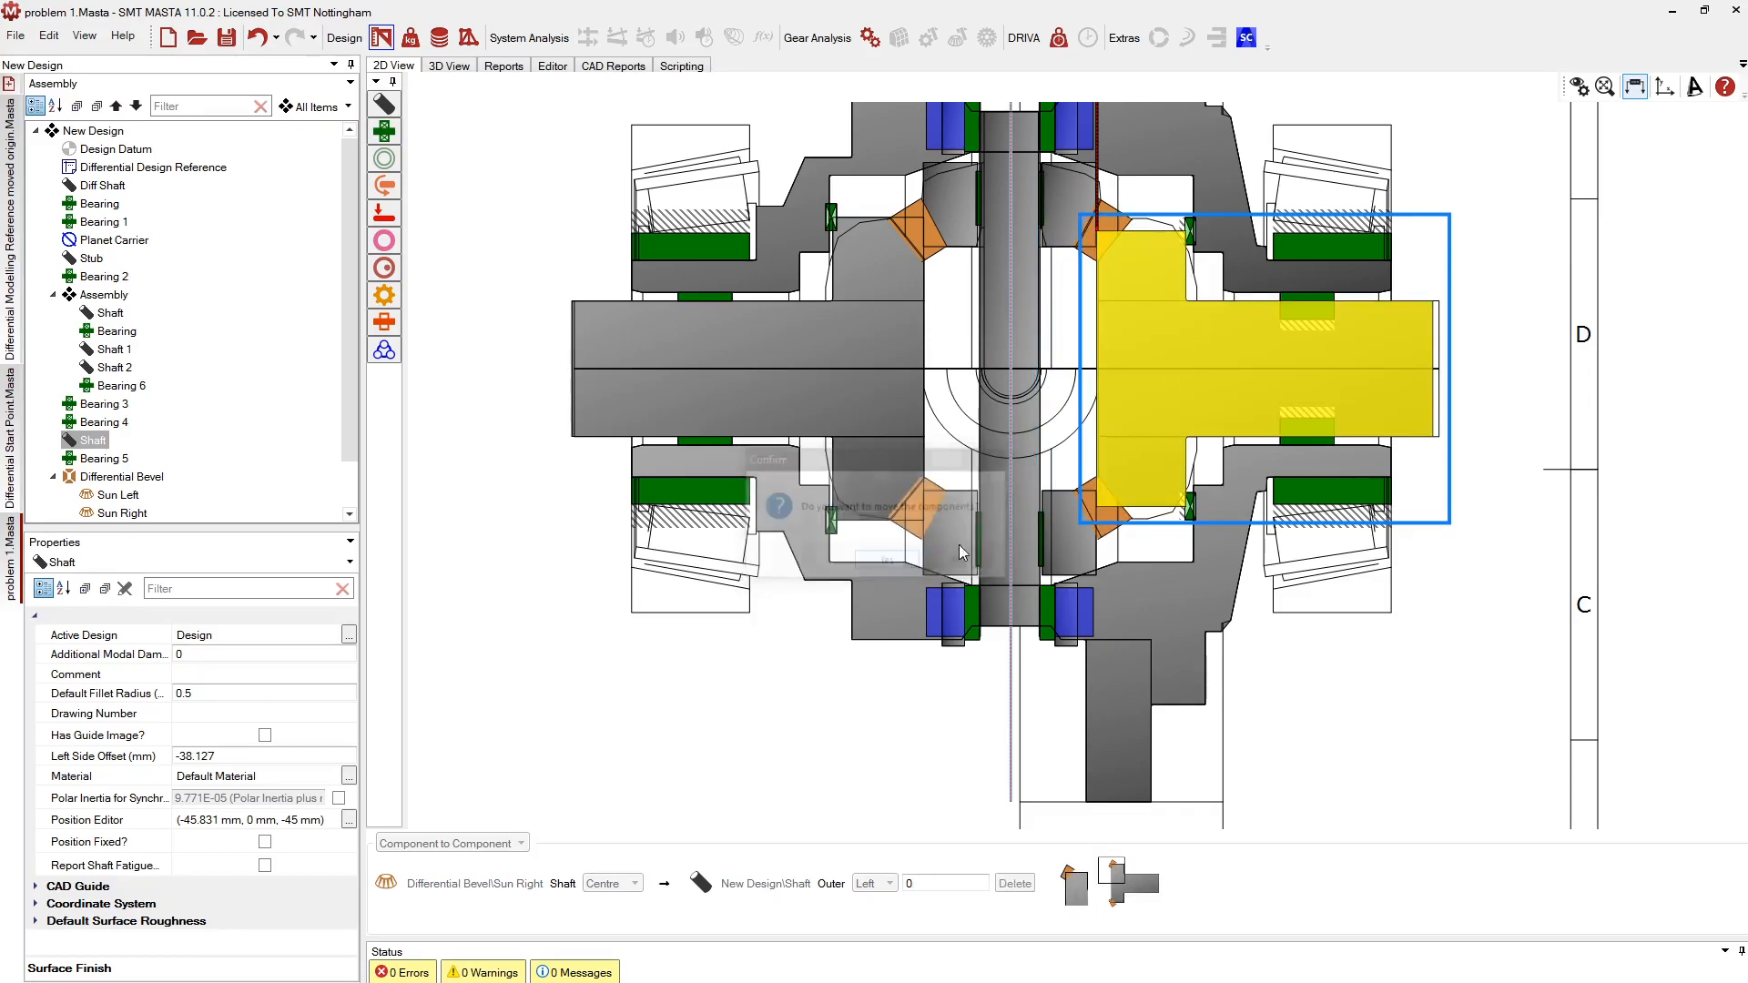
Link the shaft to Bearing 5 and Bearing 4, confirming 0 errors and 0 warnings
{"action": "scroll", "coordinate": [1111, 315], "scroll_direction": "up", "scroll_amount": 2}
{"action": "left_click", "coordinate": [1091, 328]}
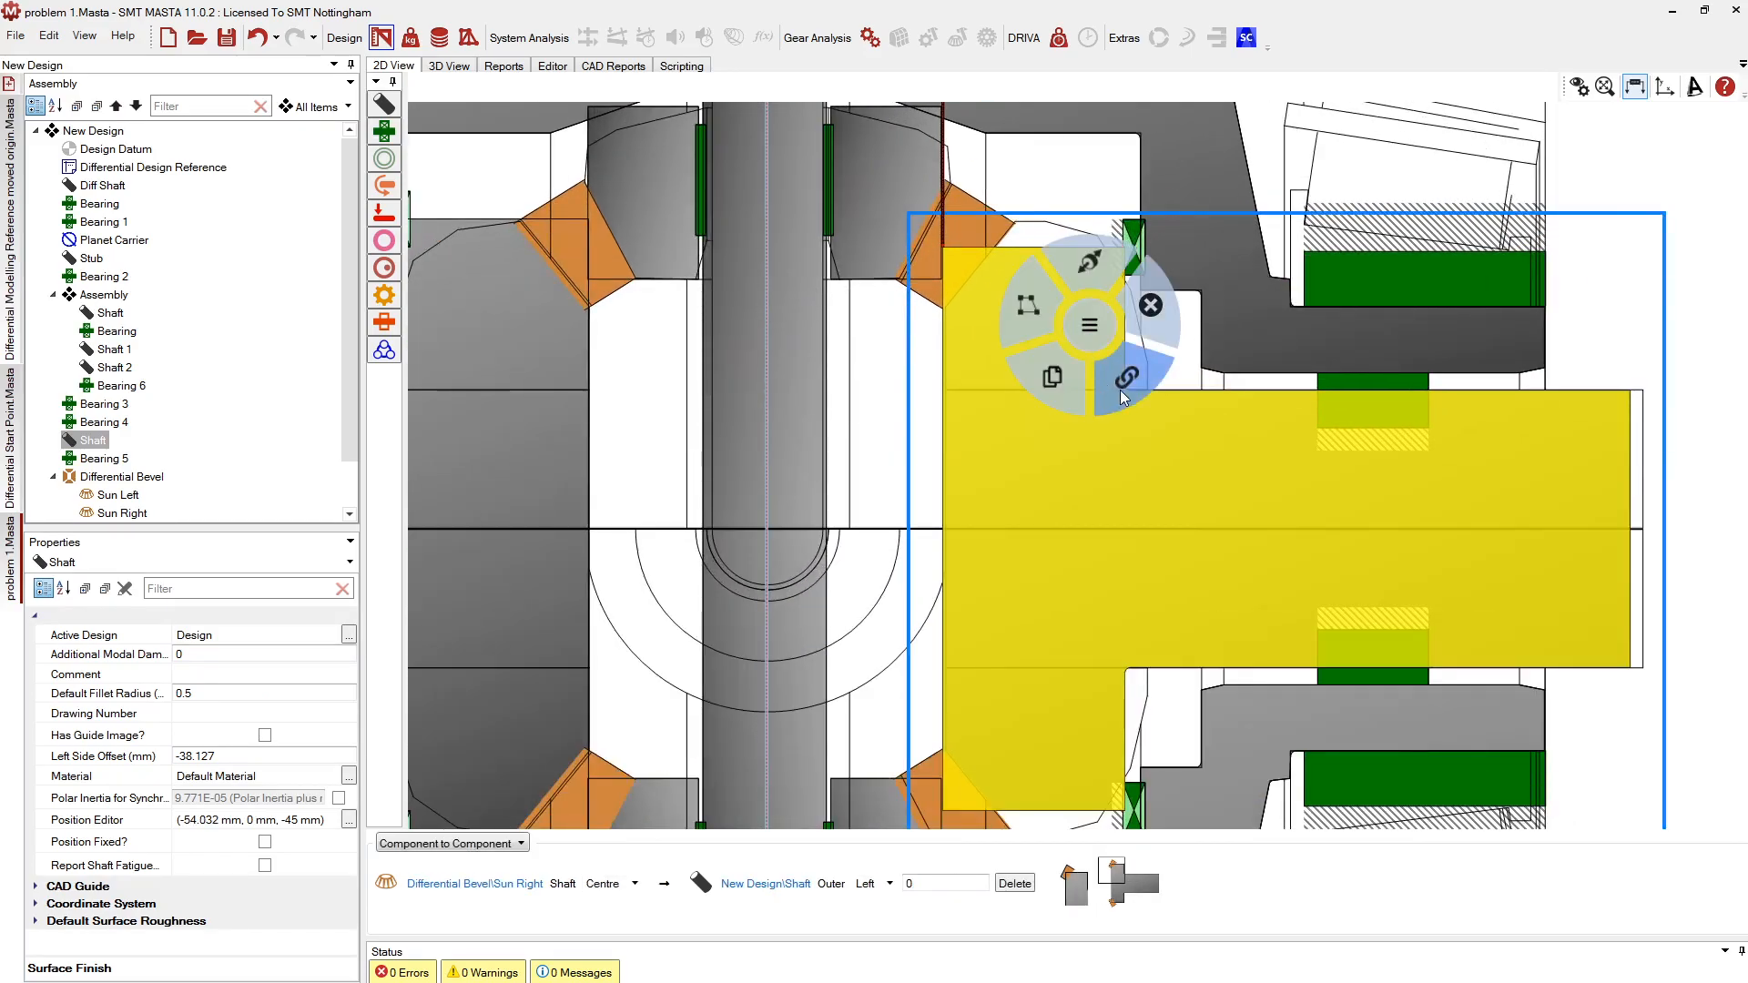
{"action": "left_click", "coordinate": [1109, 344]}
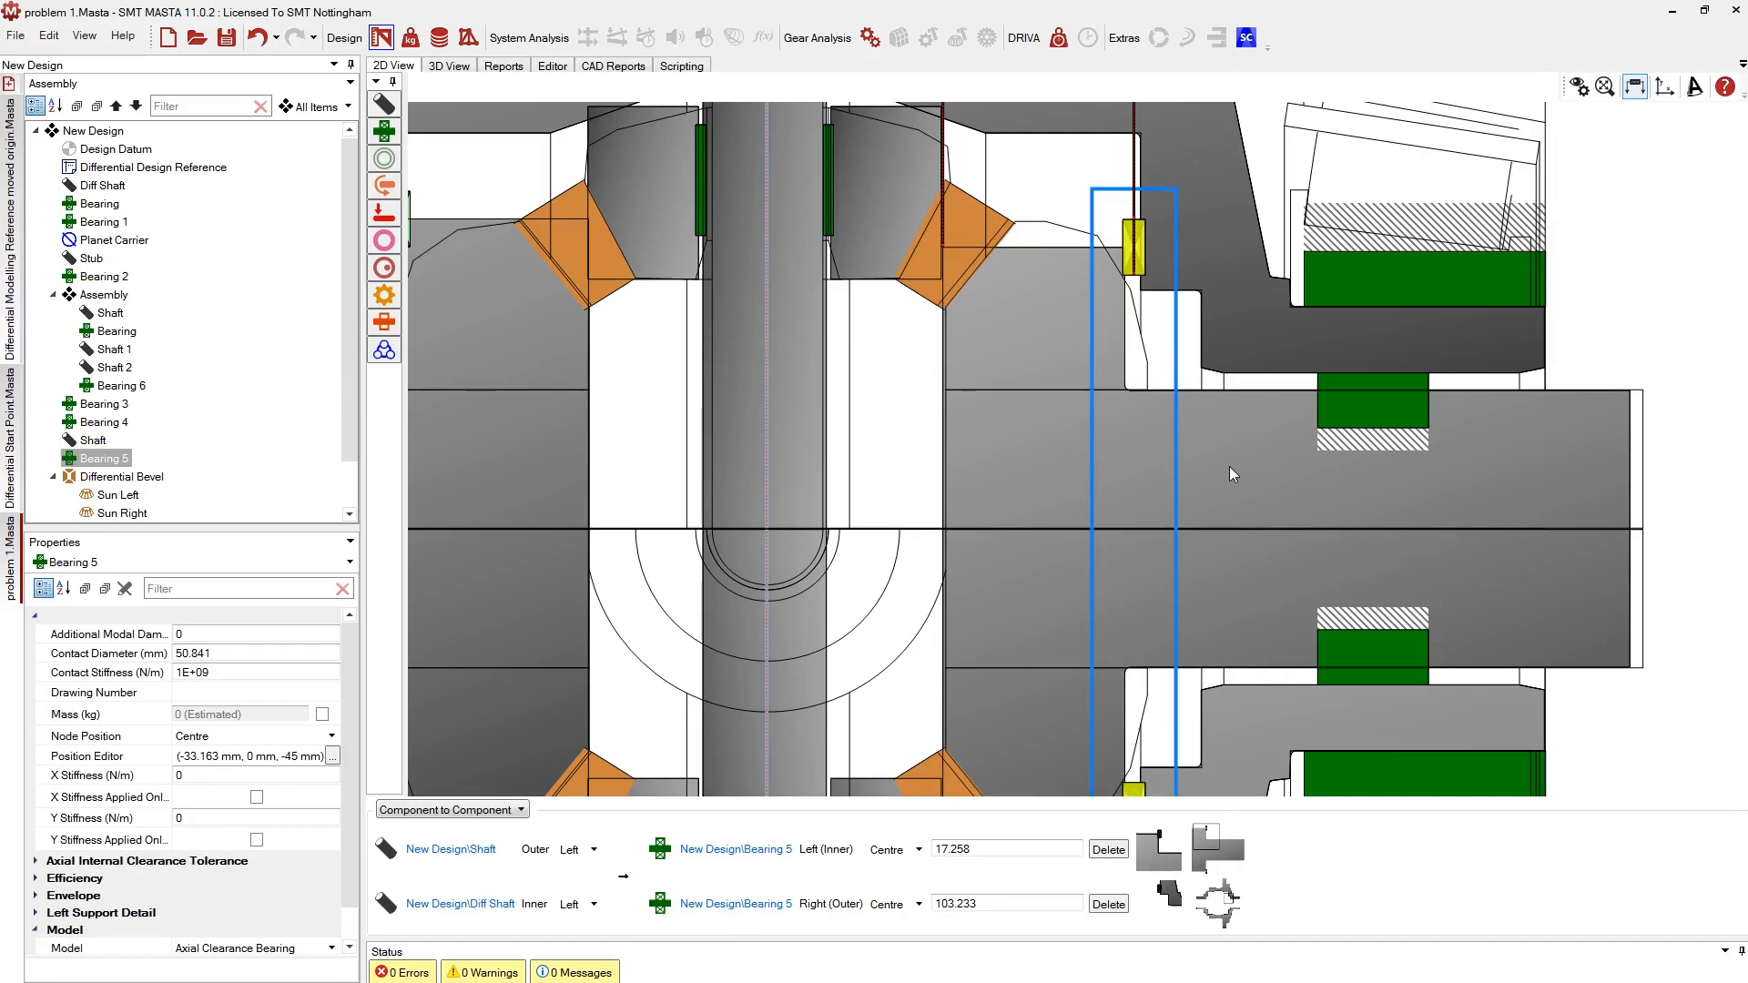
{"action": "left_click", "coordinate": [1229, 466]}
{"action": "left_click", "coordinate": [1229, 466]}
{"action": "left_click", "coordinate": [1285, 517]}
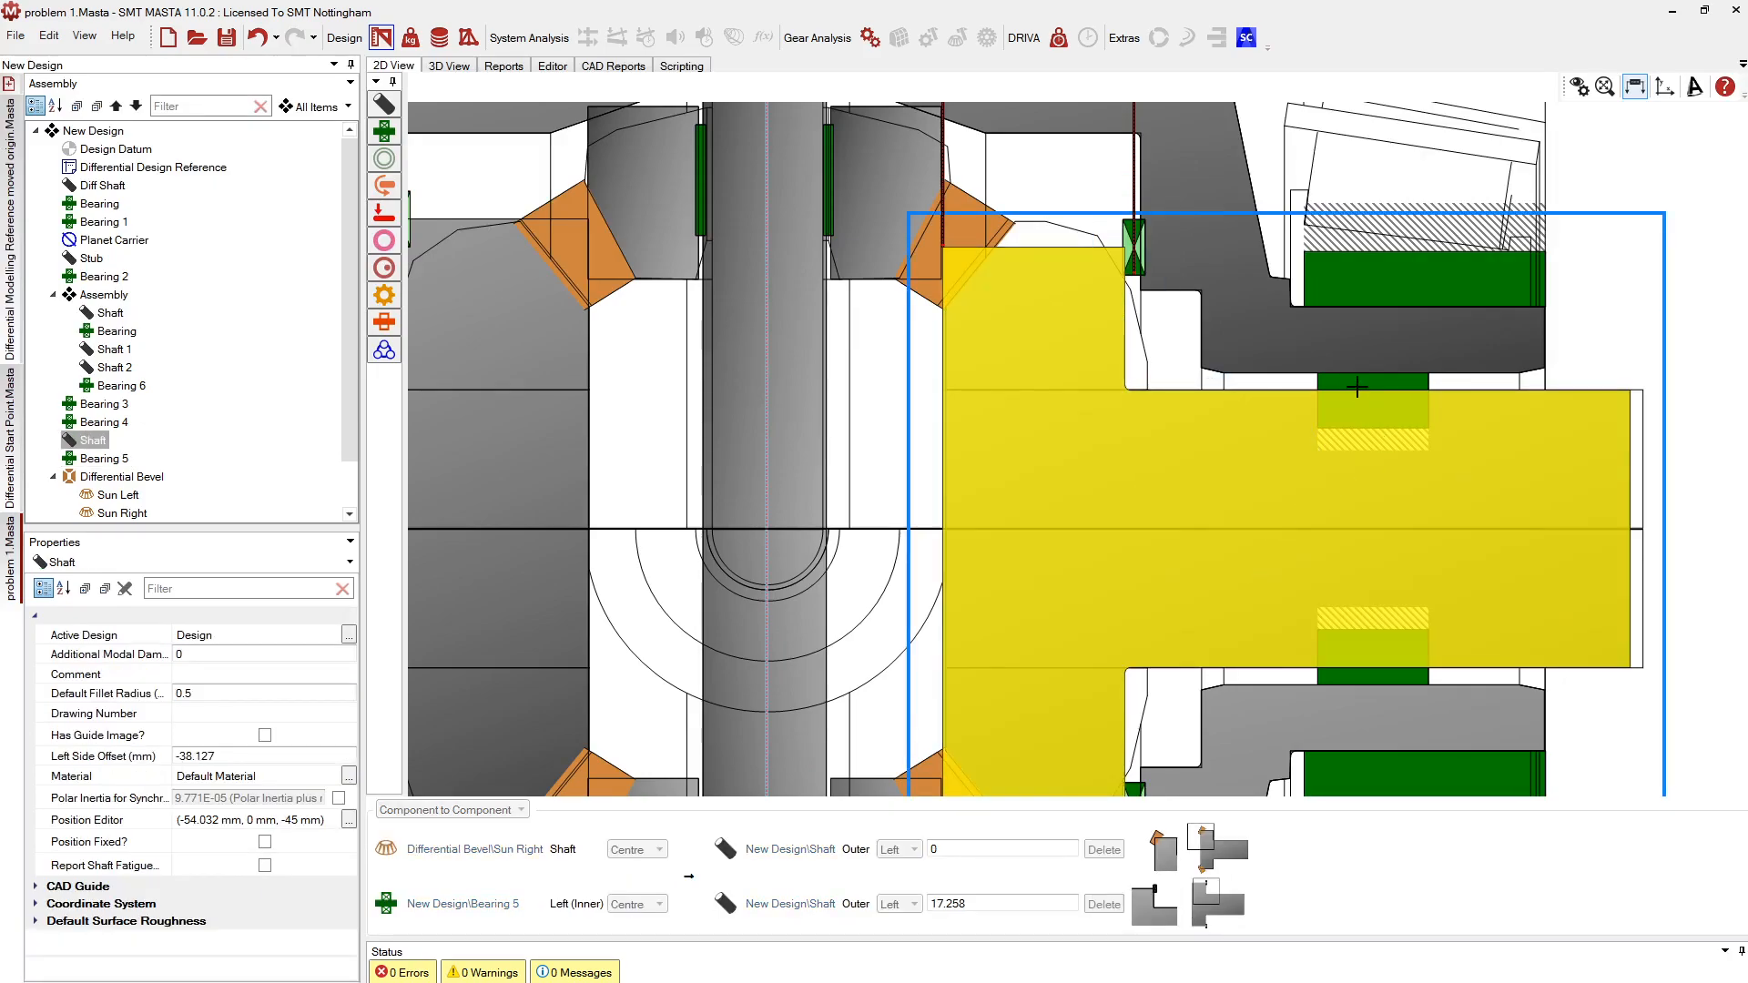
{"action": "left_click", "coordinate": [1317, 576]}
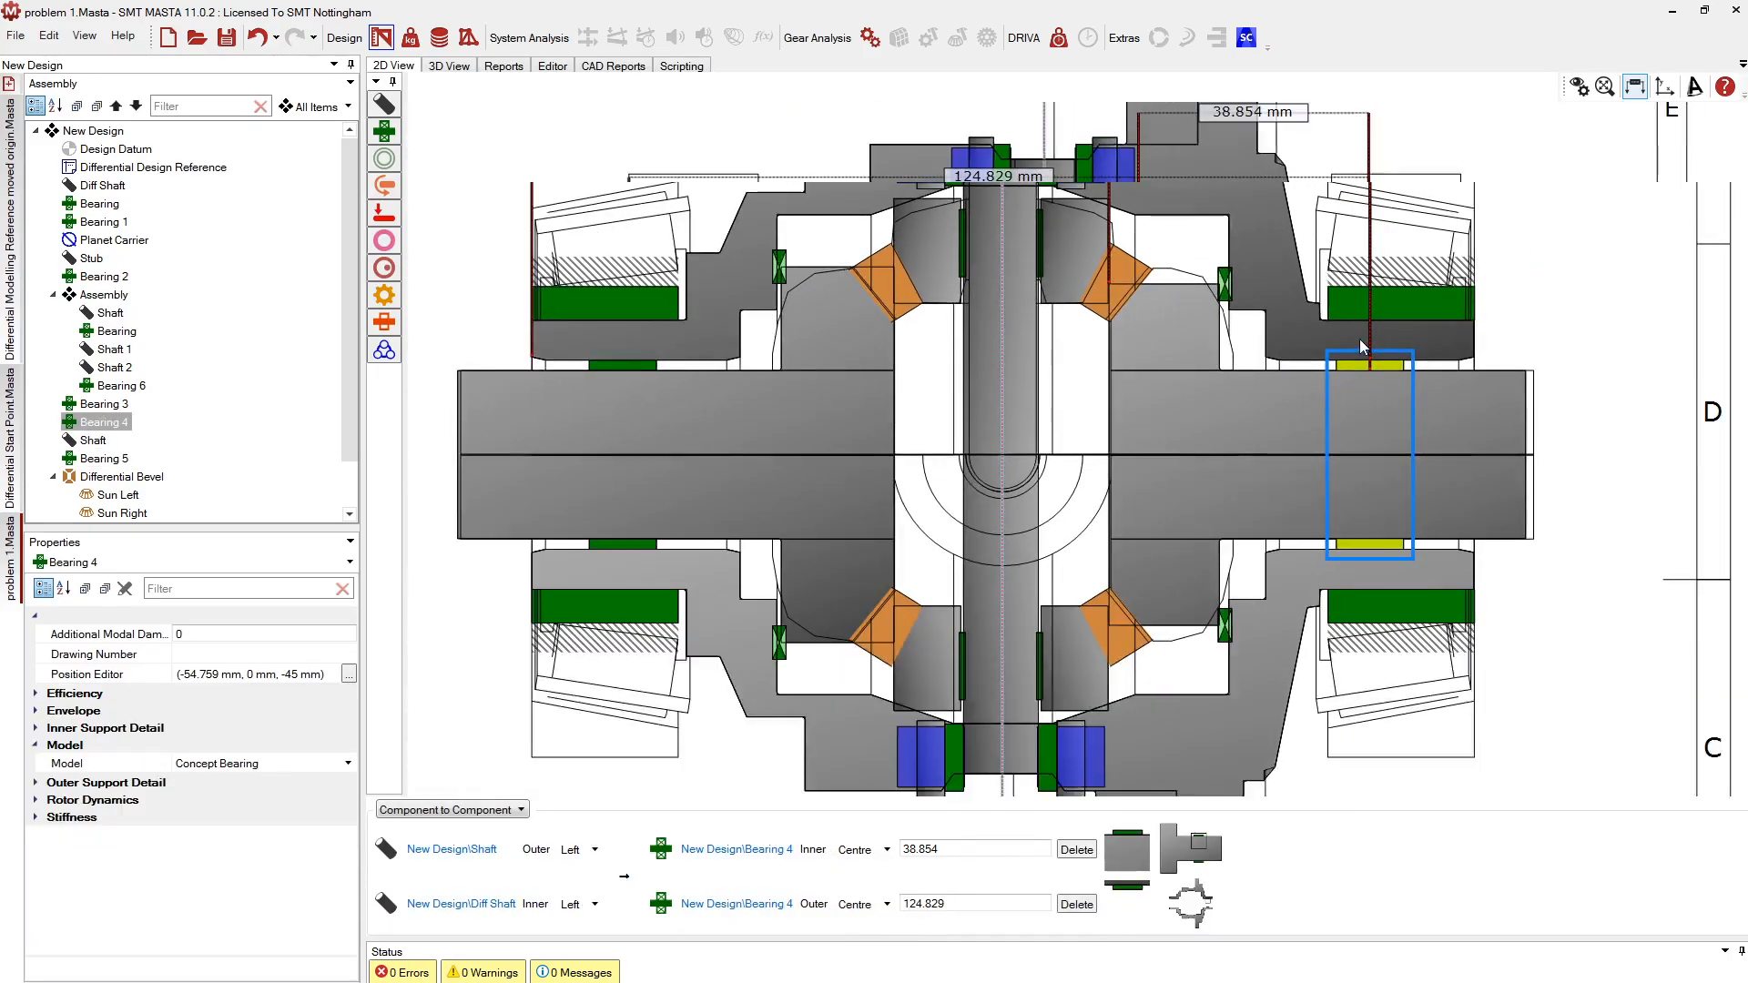
{"action": "left_click", "coordinate": [94, 132]}
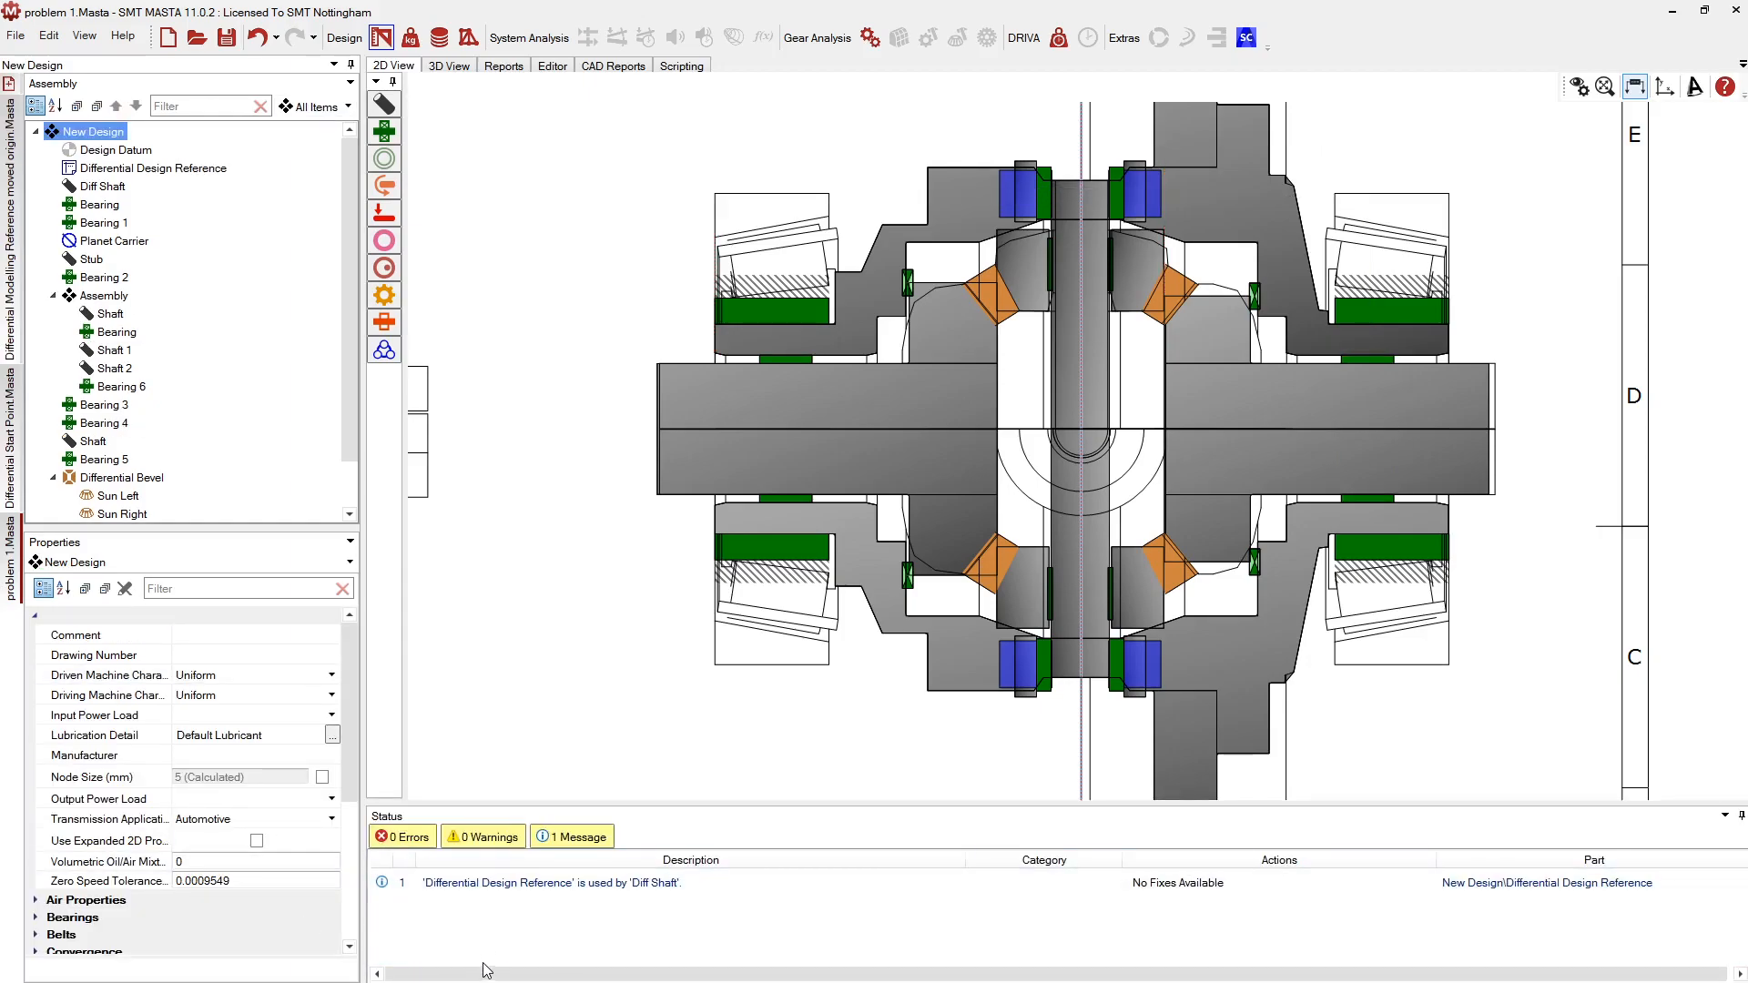
Scroll and pan the 2D View to reposition the differential drawing
{"action": "scroll", "coordinate": [933, 503], "scroll_direction": "down", "scroll_amount": 2}
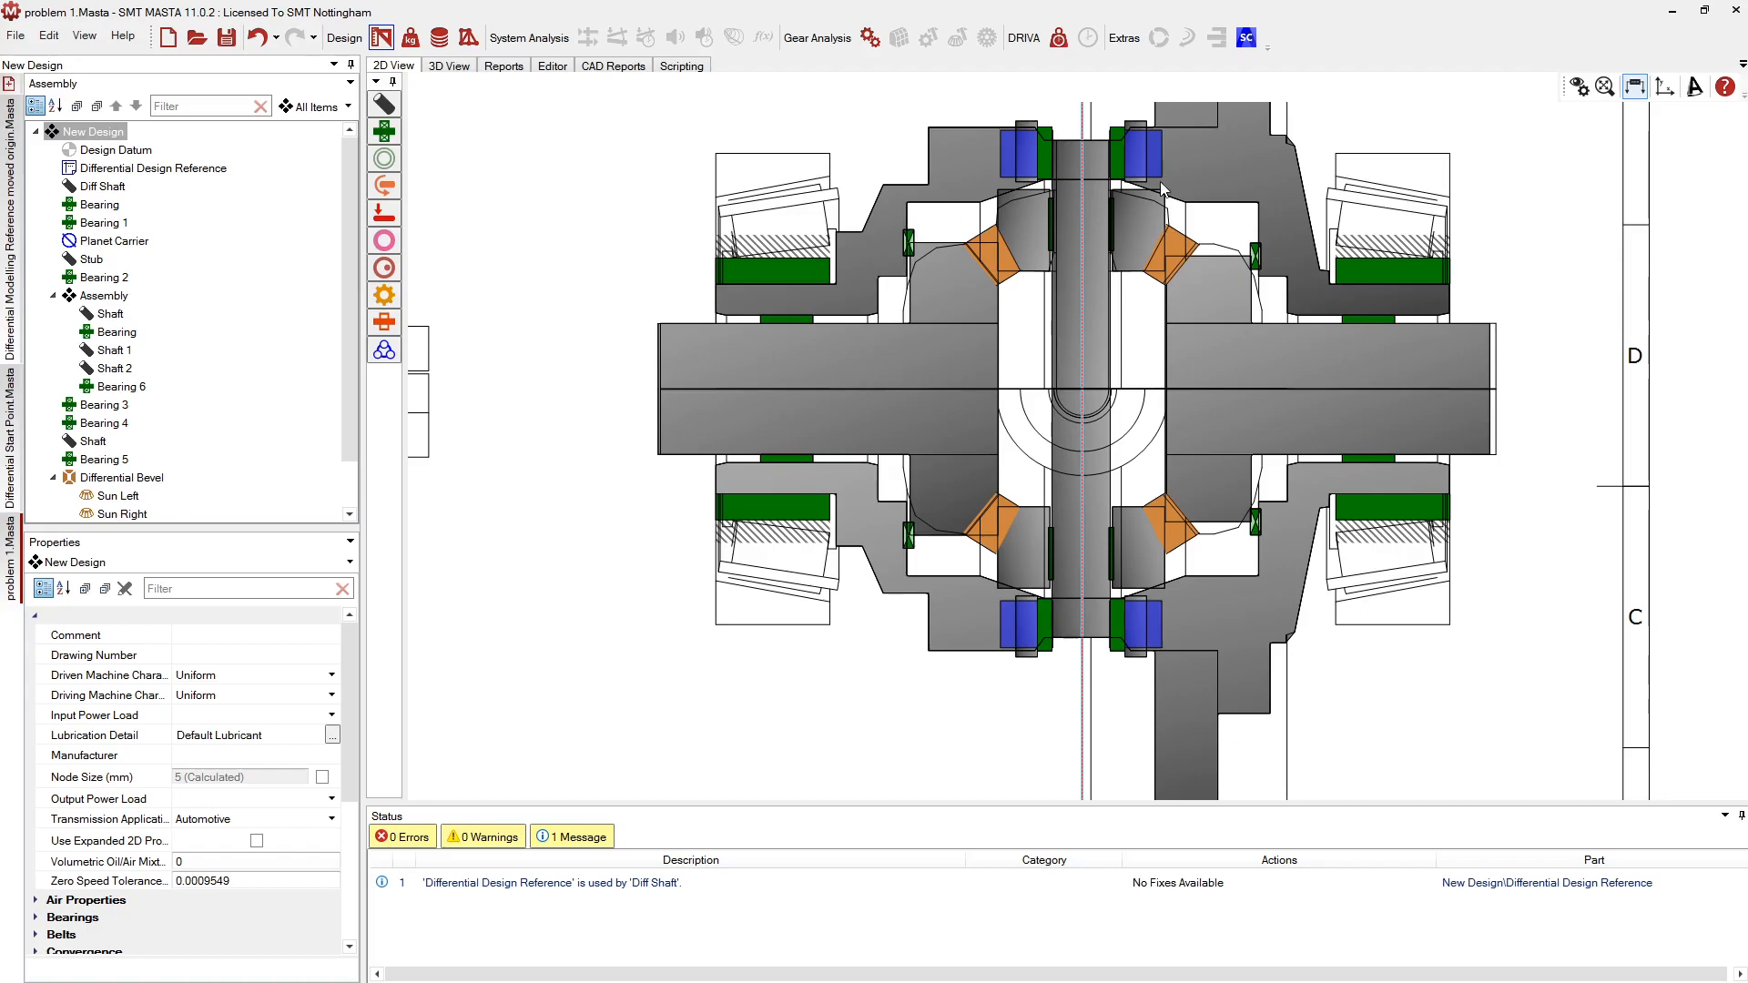
{"action": "middle_click_drag", "start_coordinate": [1347, 249], "coordinate": [1371, 264]}
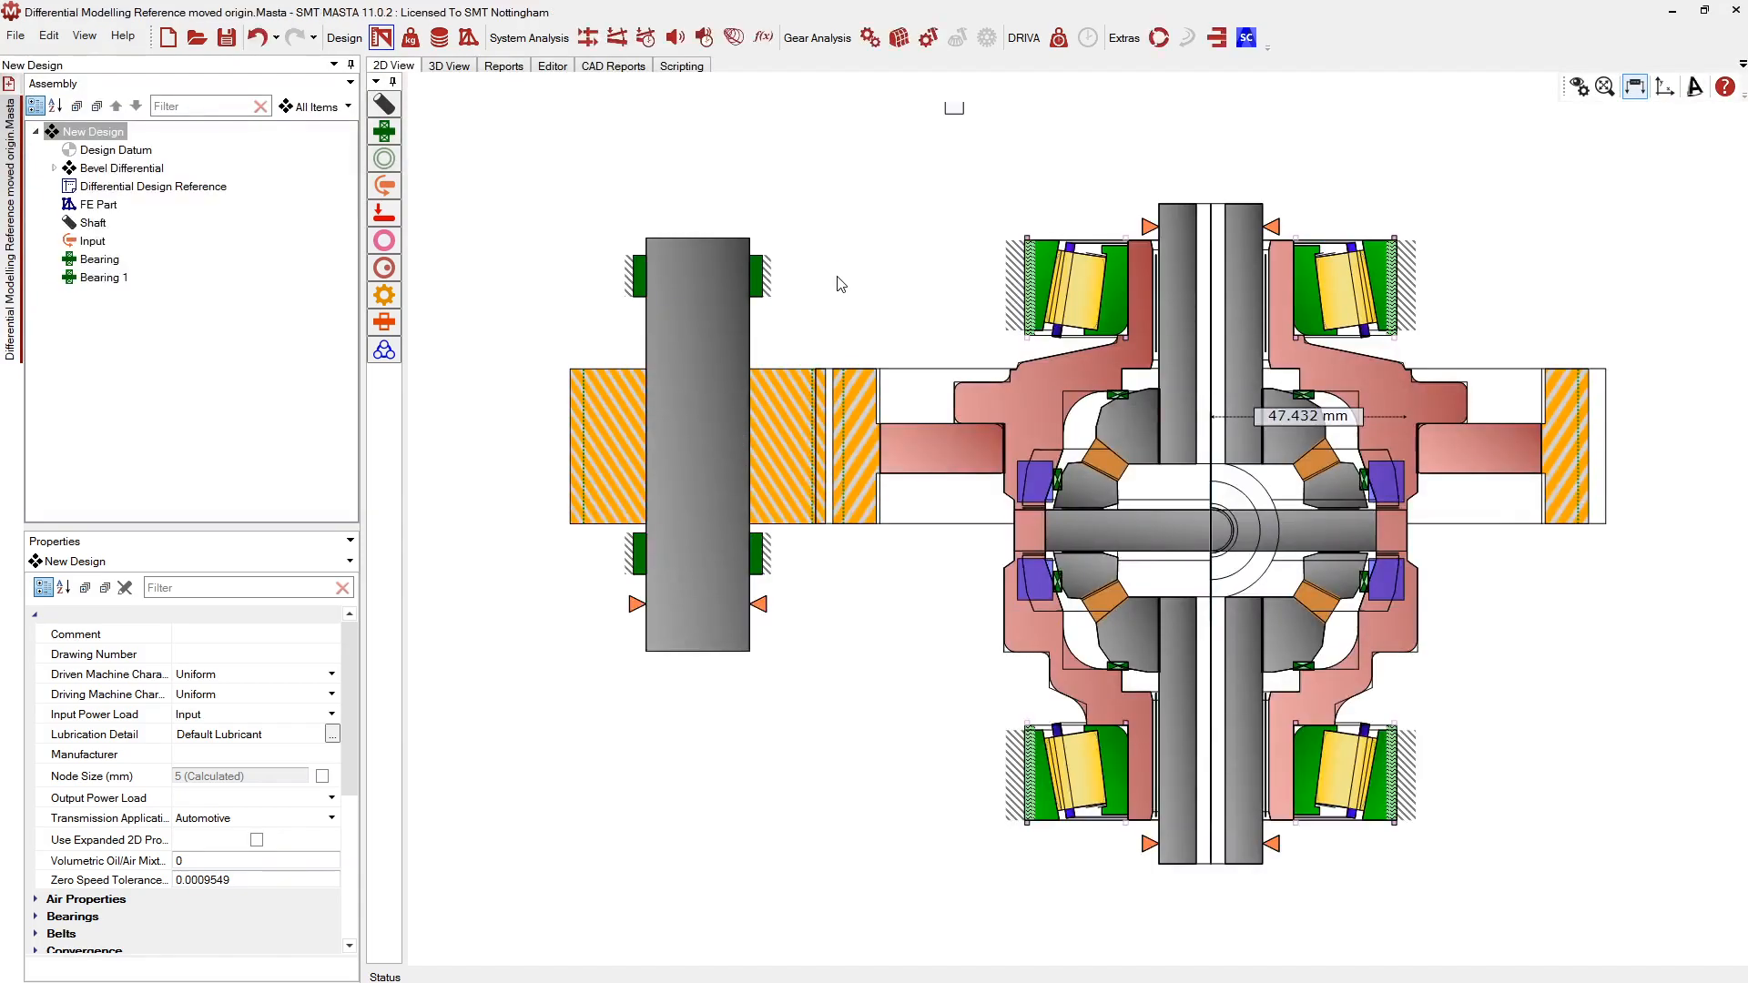
{"action": "left_click", "coordinate": [1141, 430]}
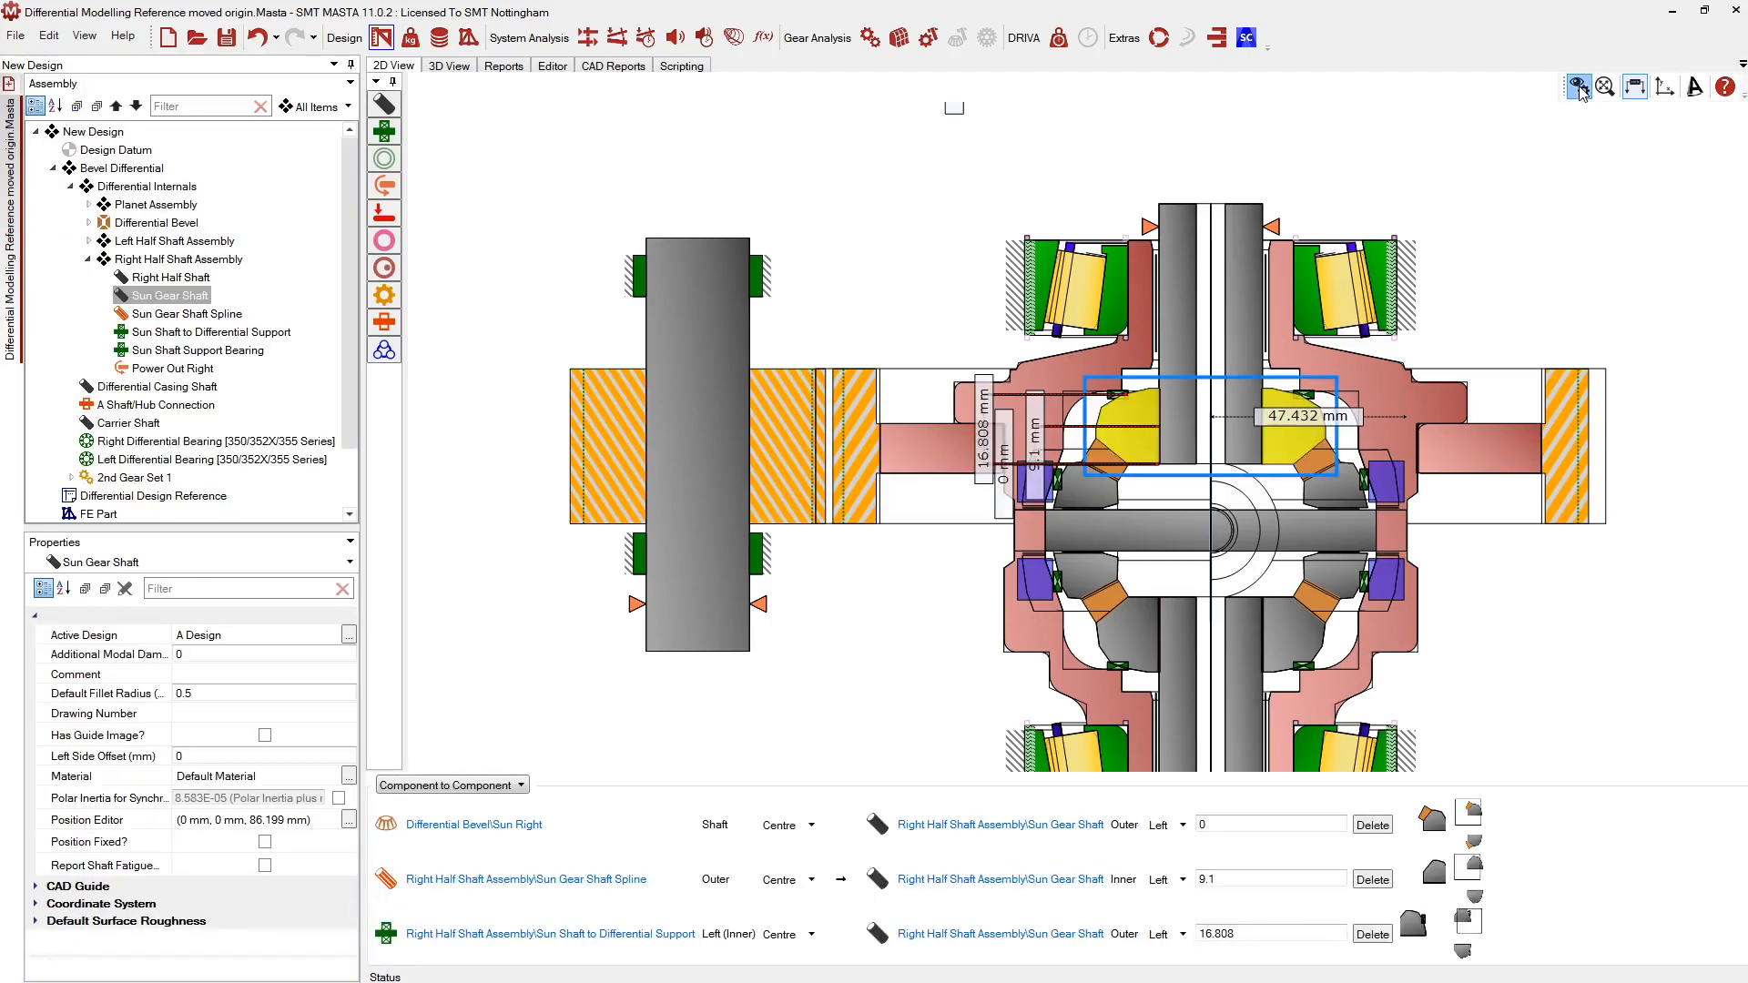
{"action": "left_click", "coordinate": [1579, 89]}
{"action": "left_click", "coordinate": [796, 478]}
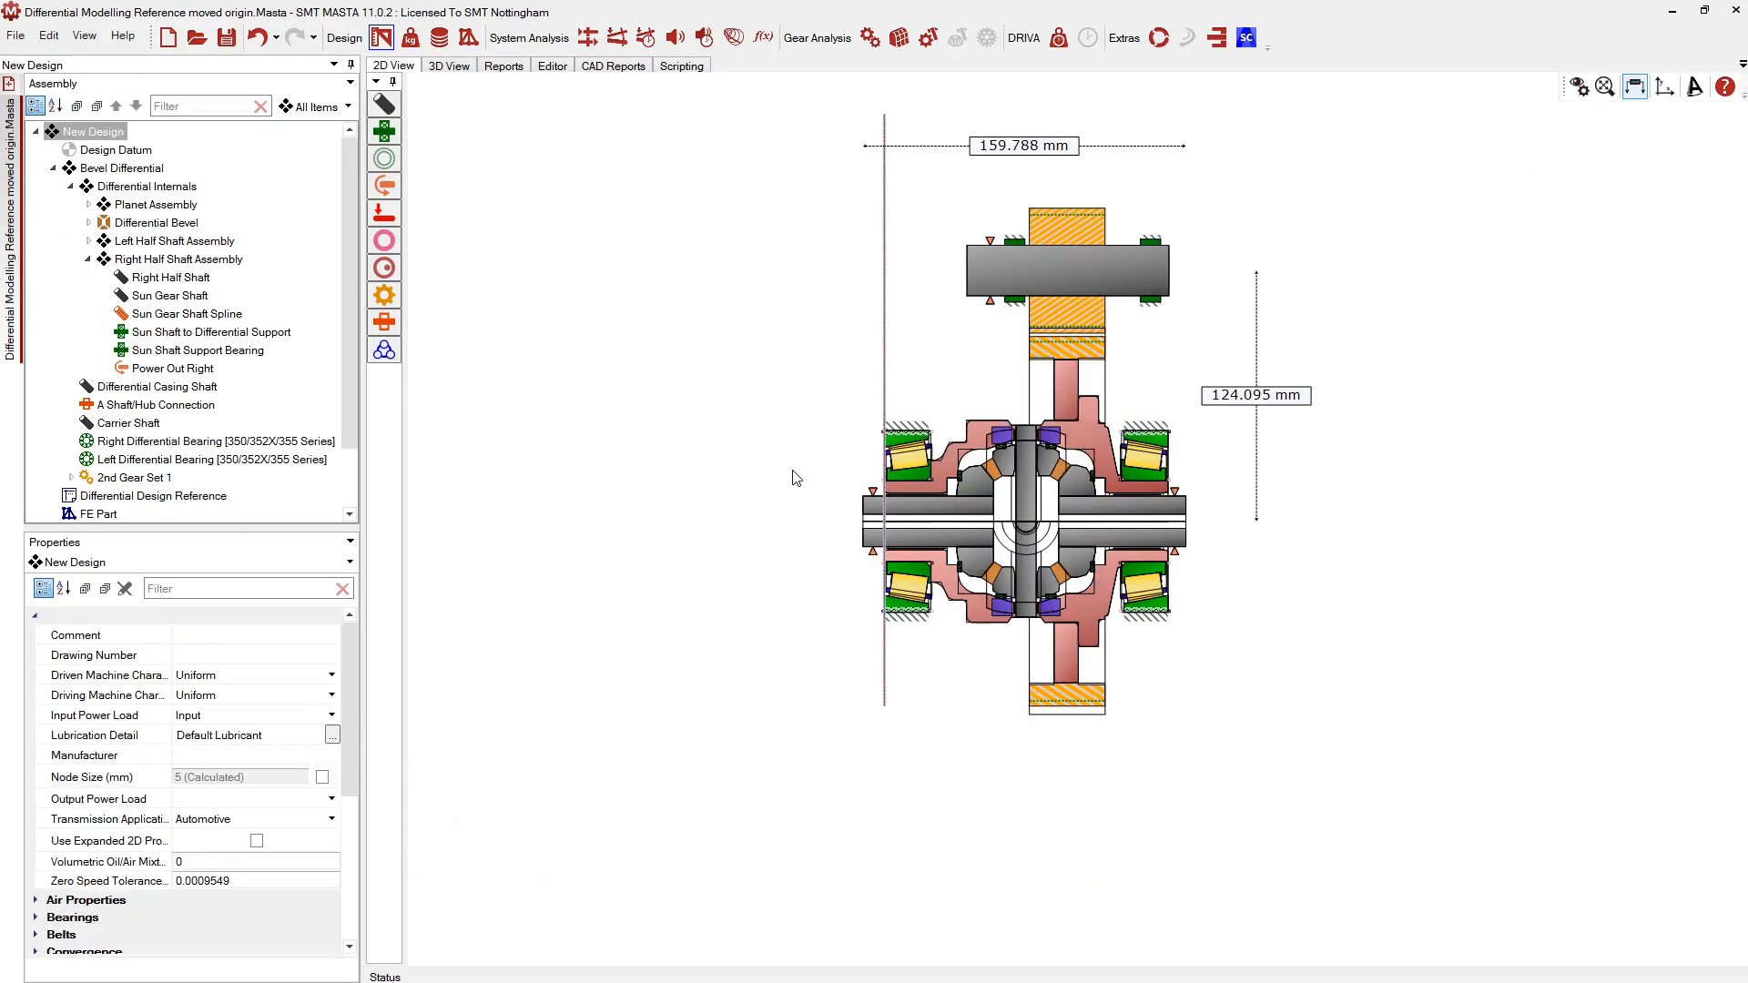
{"action": "middle_click_drag", "start_coordinate": [797, 478], "coordinate": [729, 531]}
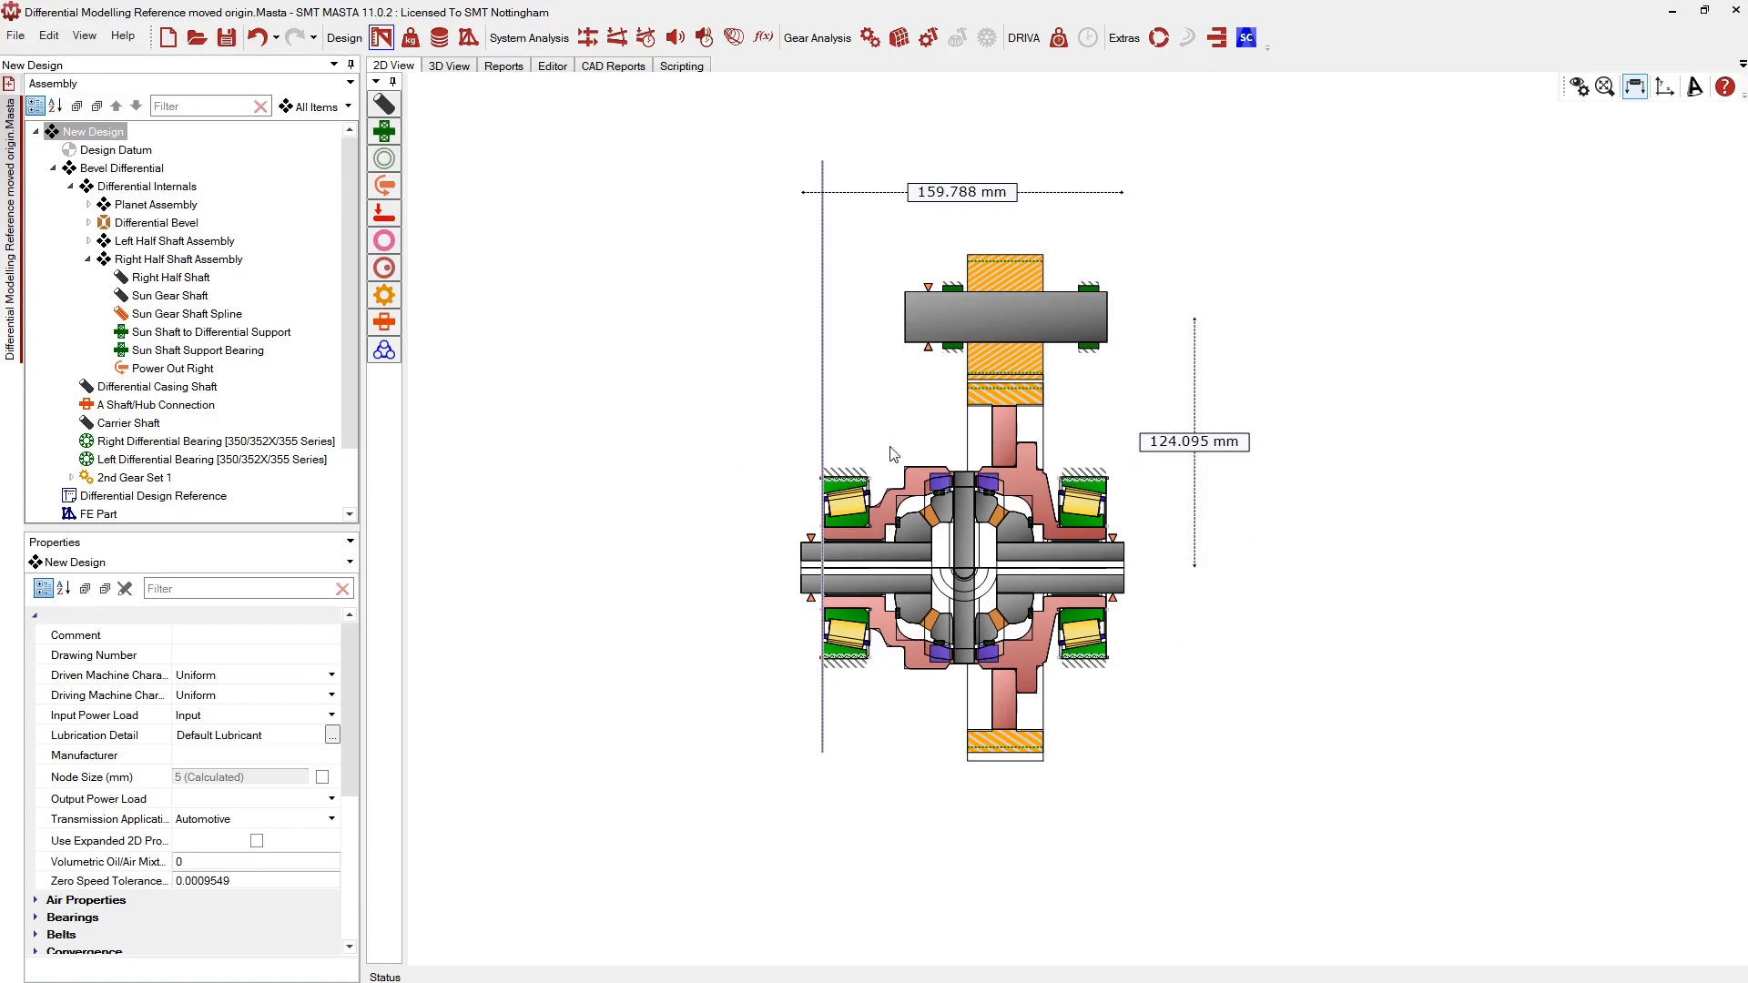
{"action": "middle_click_drag", "start_coordinate": [894, 448], "coordinate": [906, 437]}
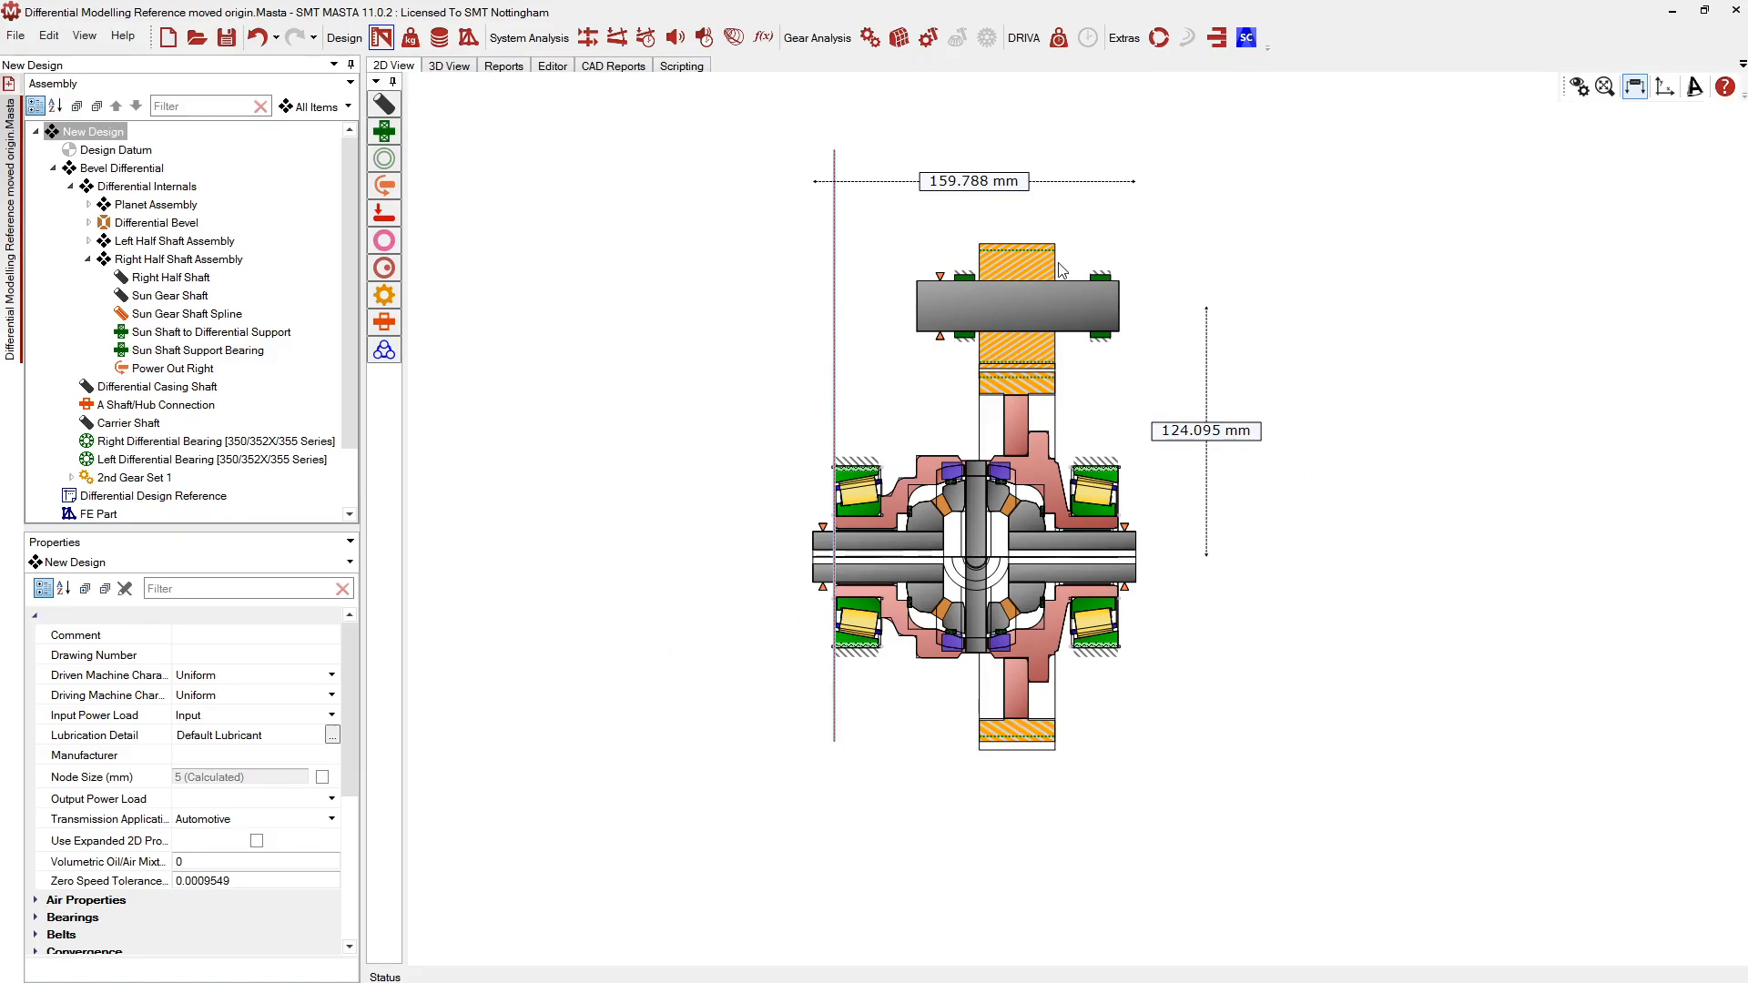
{"action": "scroll", "coordinate": [1036, 483], "scroll_direction": "up", "scroll_amount": 5}
{"action": "scroll", "coordinate": [970, 471], "scroll_direction": "down", "scroll_amount": 2}
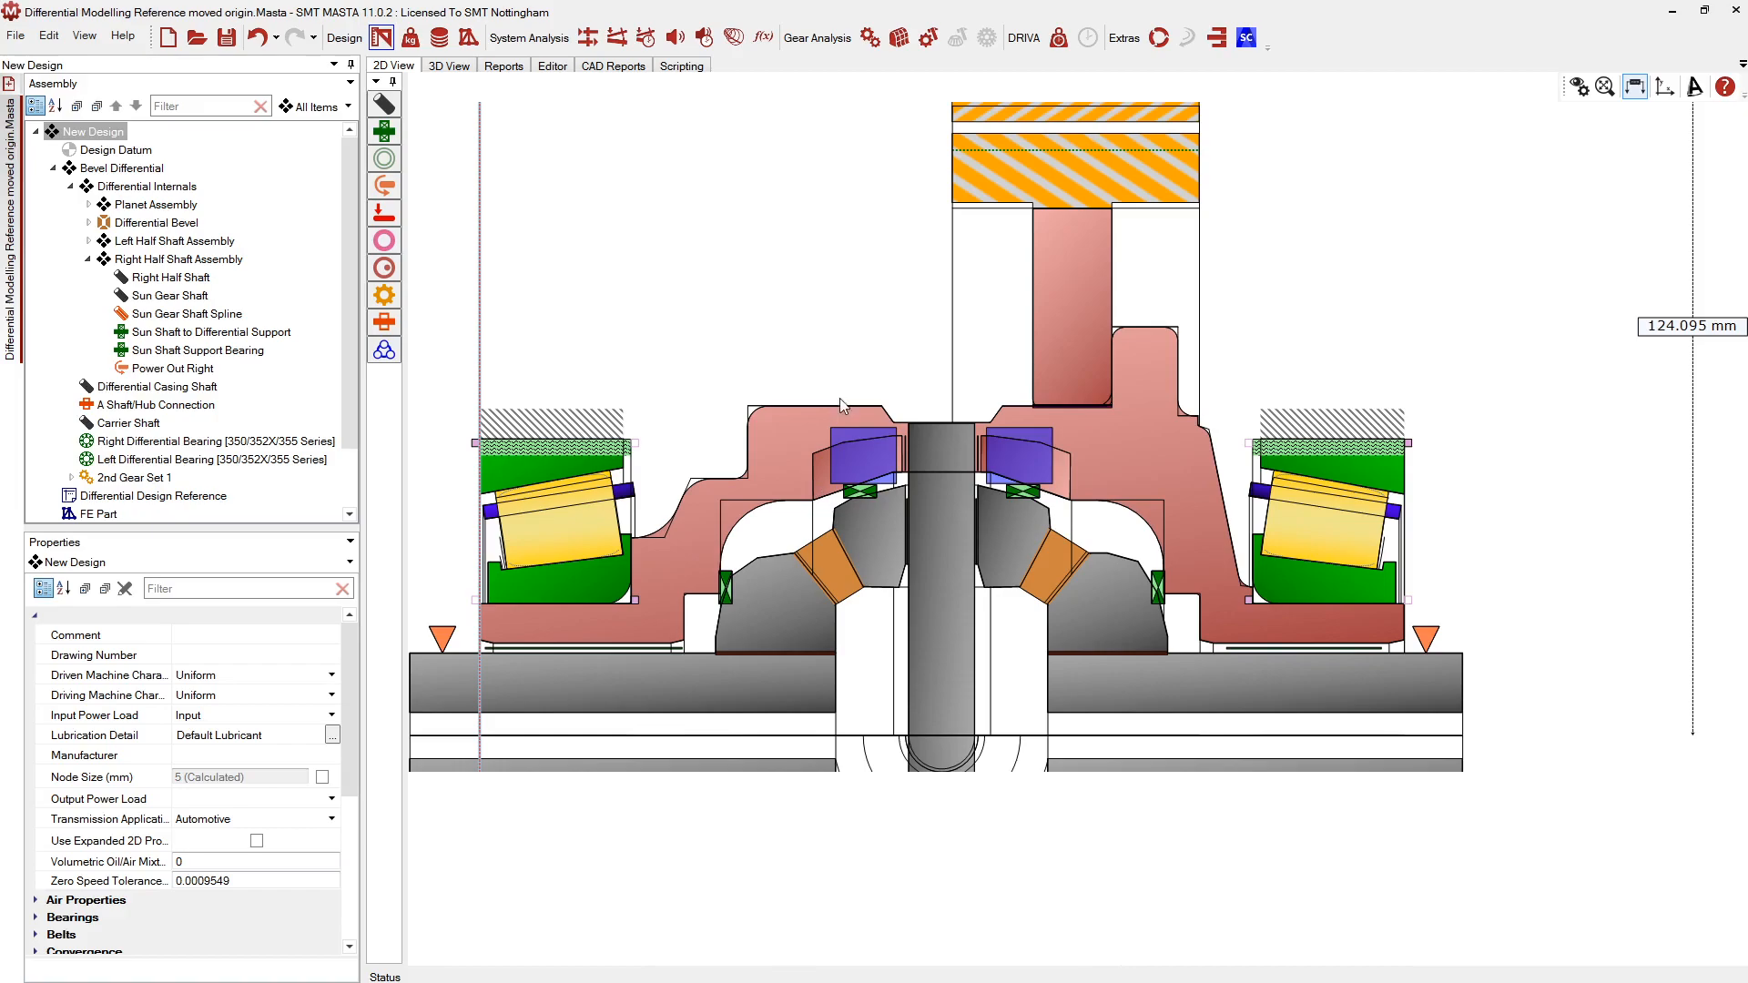
{"action": "left_click", "coordinate": [834, 415]}
Rotate the model in 3D View to inspect the planets, then return to 2D
{"action": "scroll", "coordinate": [883, 285], "scroll_direction": "down", "scroll_amount": 5}
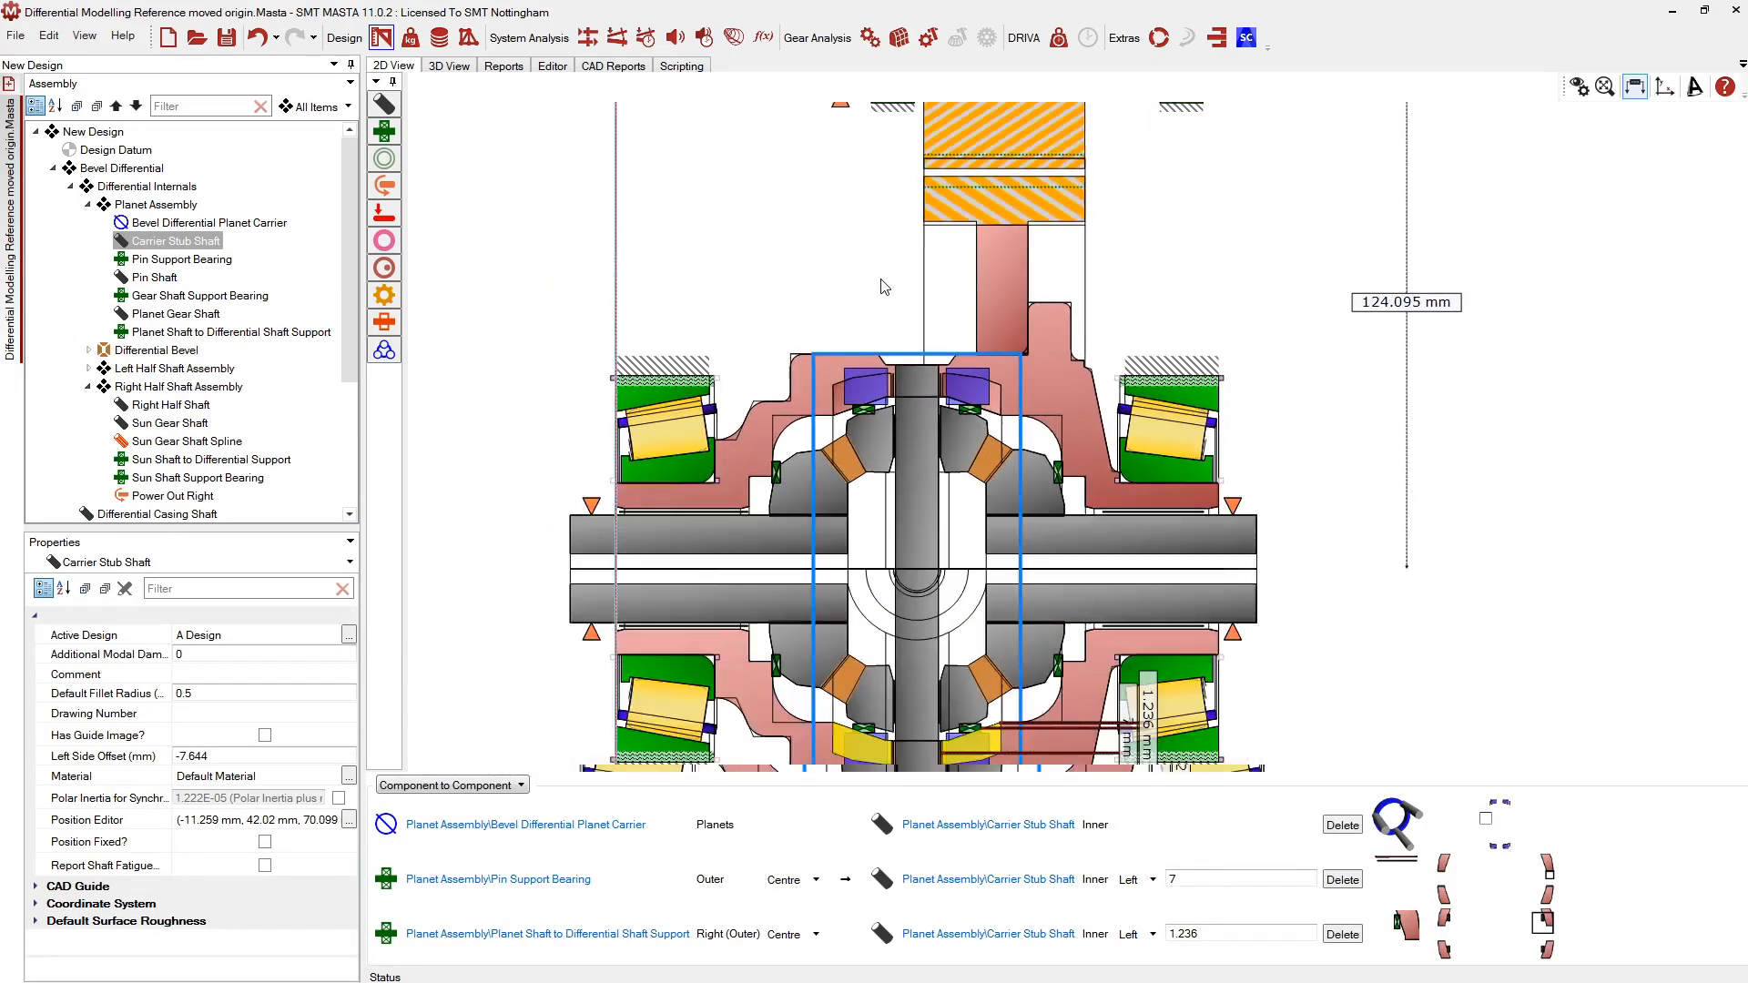
{"action": "scroll", "coordinate": [919, 622], "scroll_direction": "up", "scroll_amount": 2}
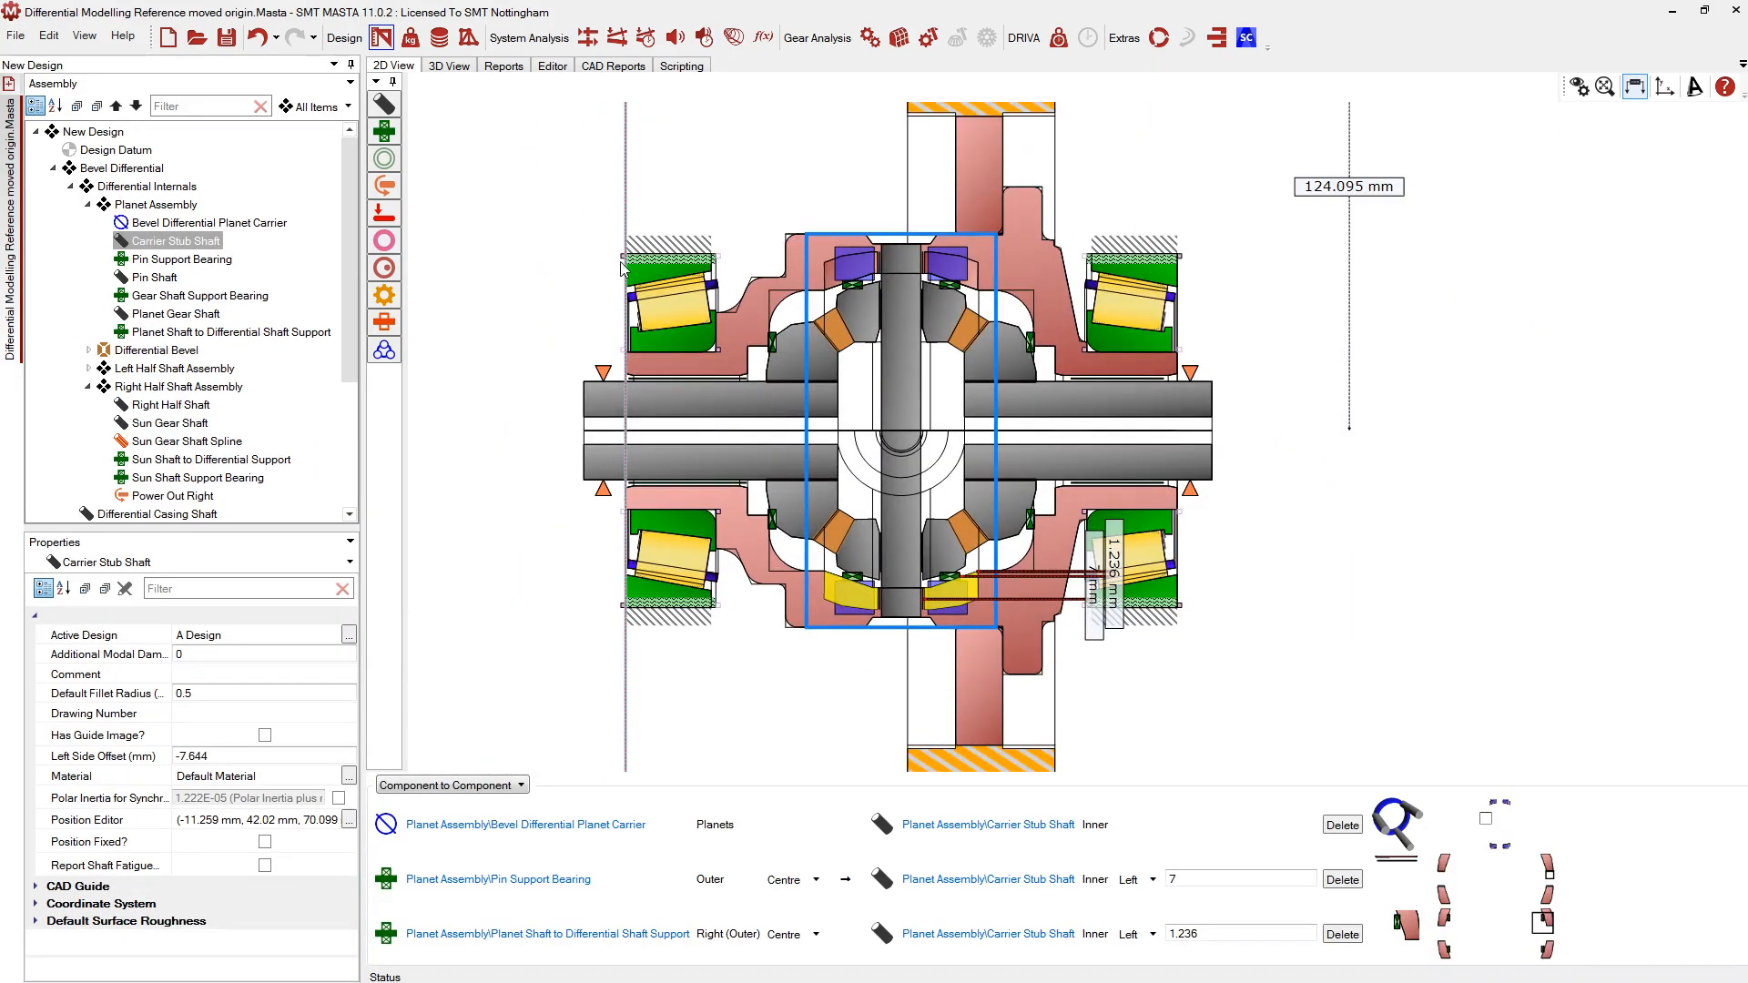
{"action": "left_click", "coordinate": [446, 66]}
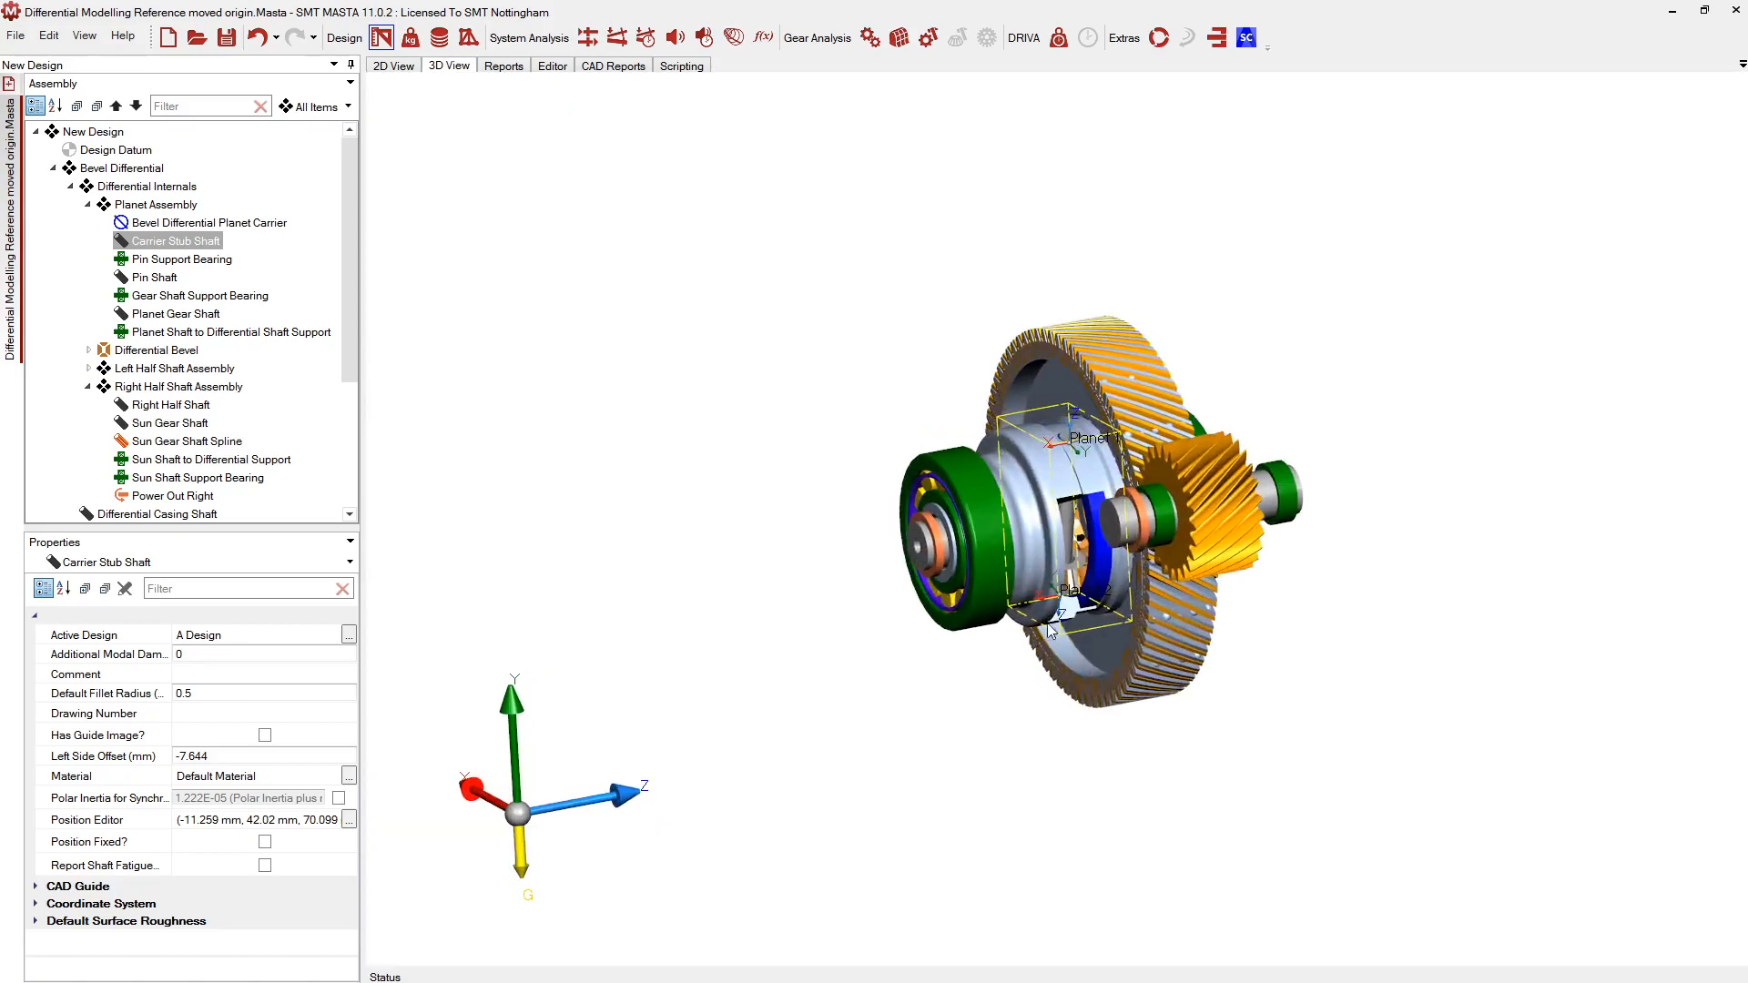
{"action": "middle_click_drag", "start_coordinate": [892, 382], "coordinate": [931, 429]}
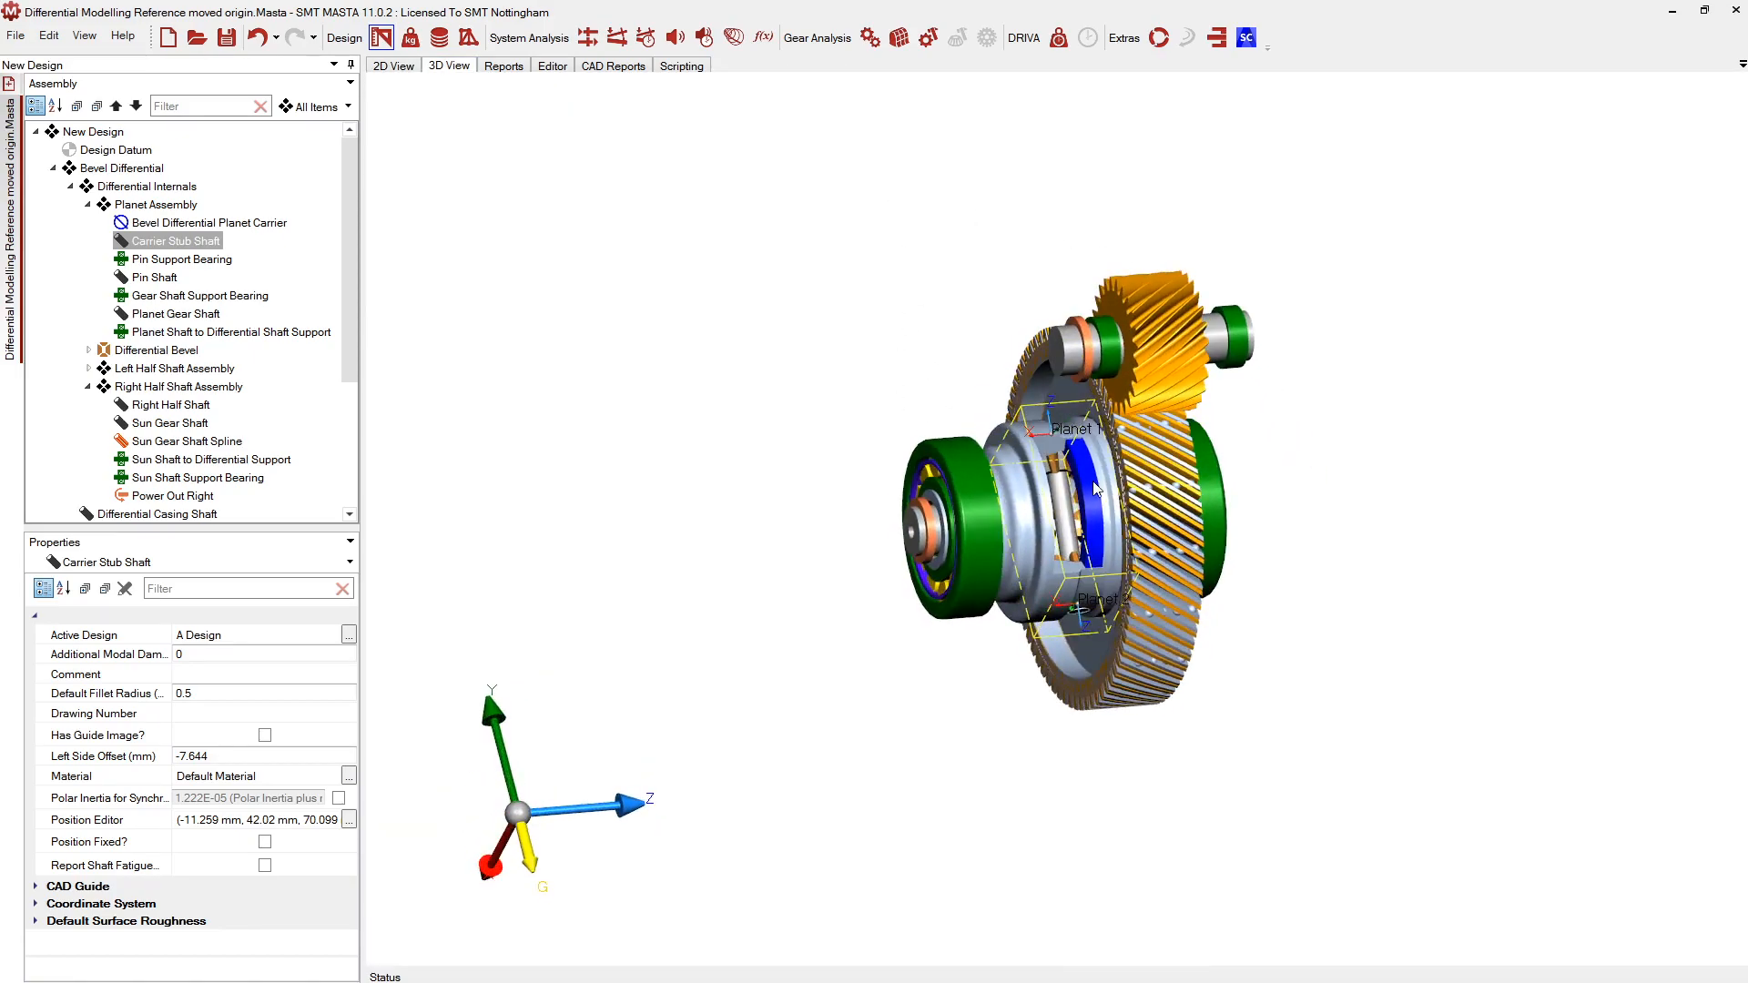
{"action": "middle_click_drag", "start_coordinate": [1196, 705], "coordinate": [1146, 621]}
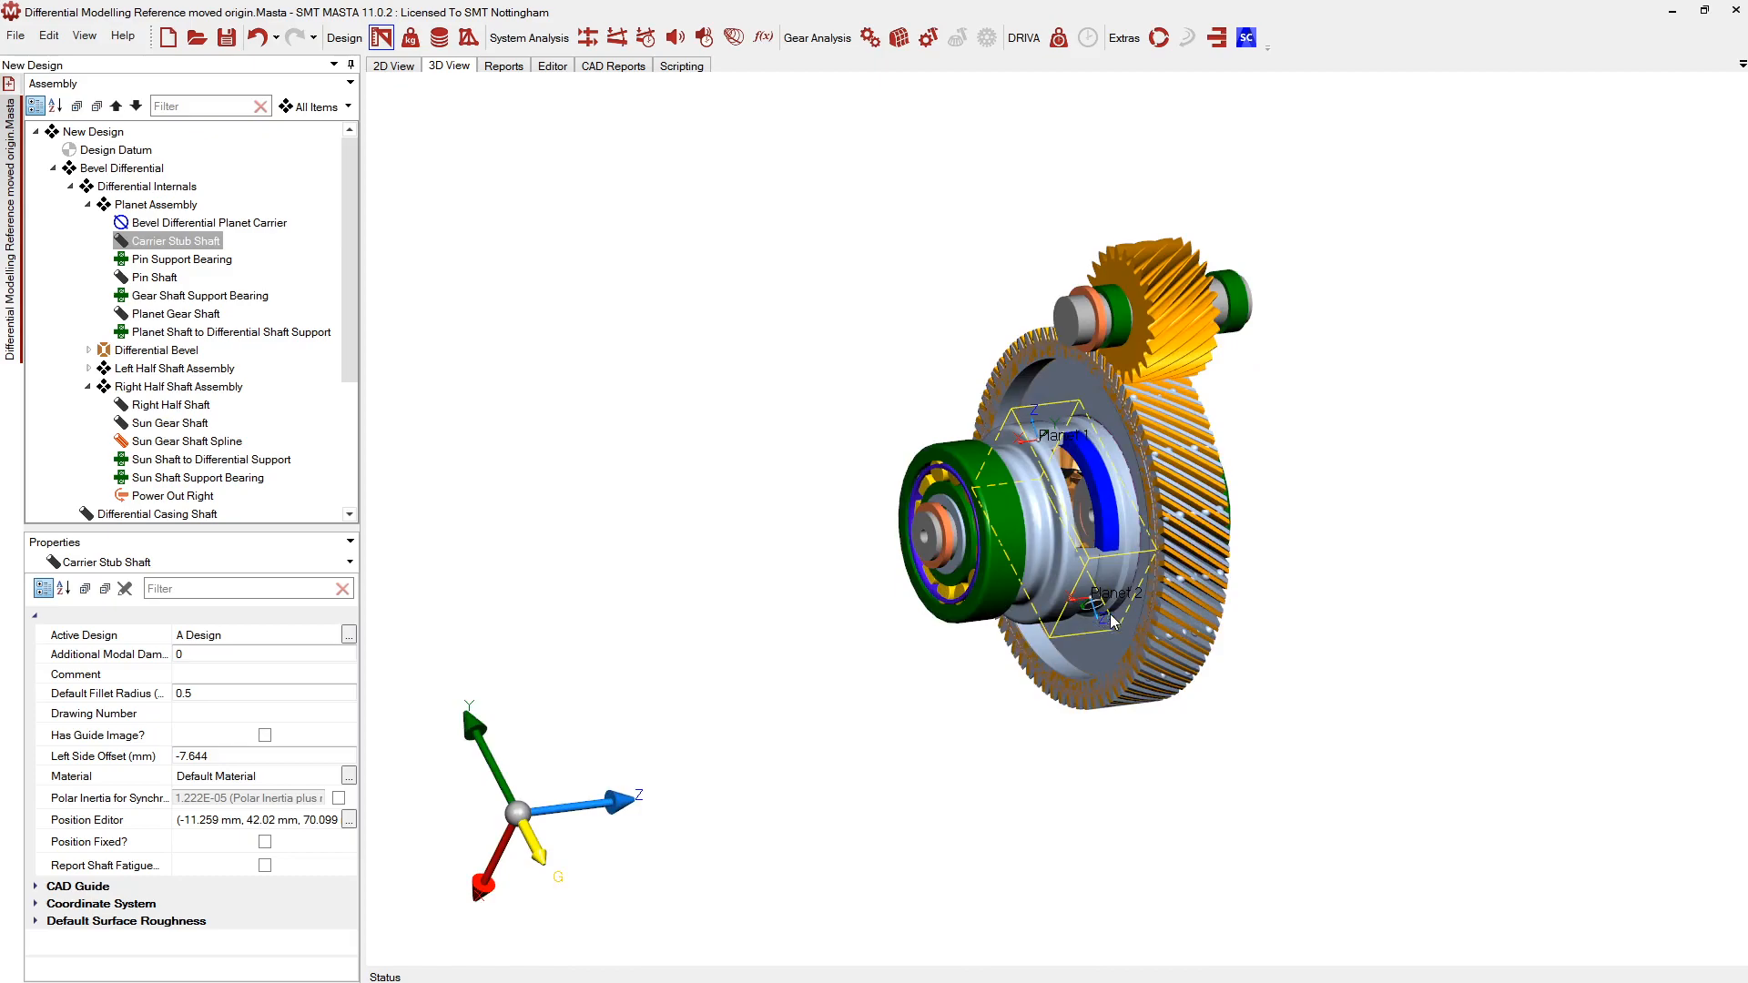
{"action": "scroll", "coordinate": [1129, 628], "scroll_direction": "up", "scroll_amount": 4}
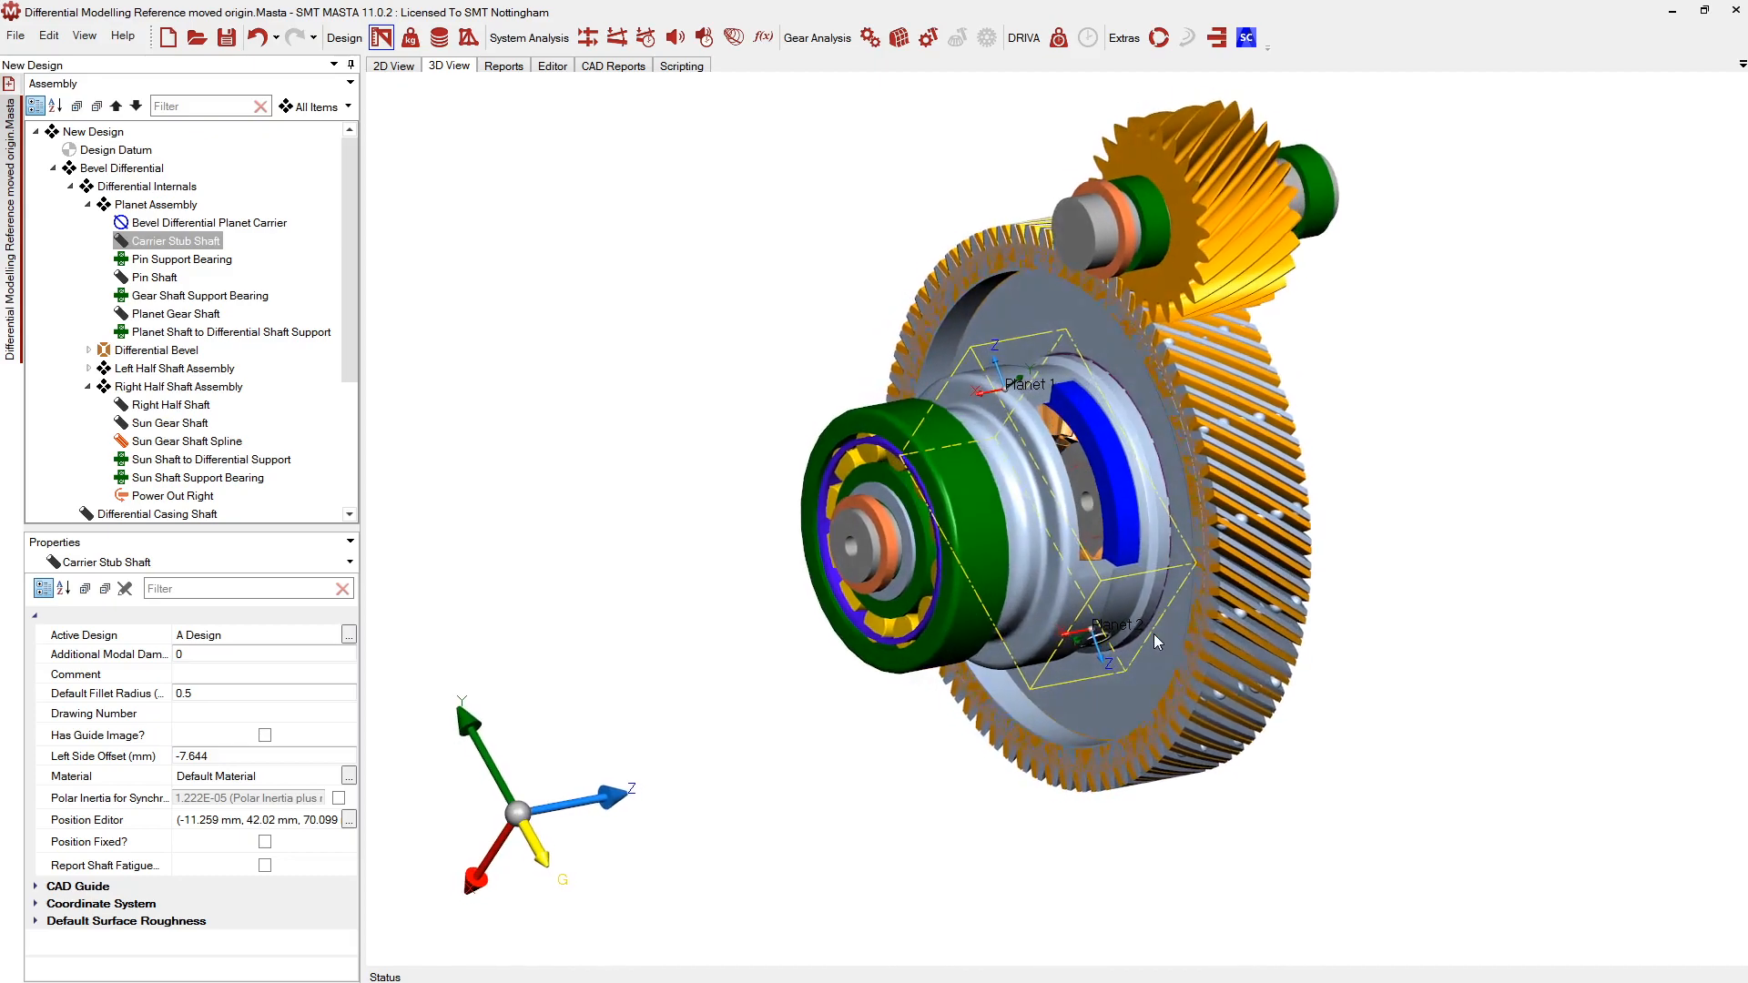
{"action": "left_click", "coordinate": [394, 65]}
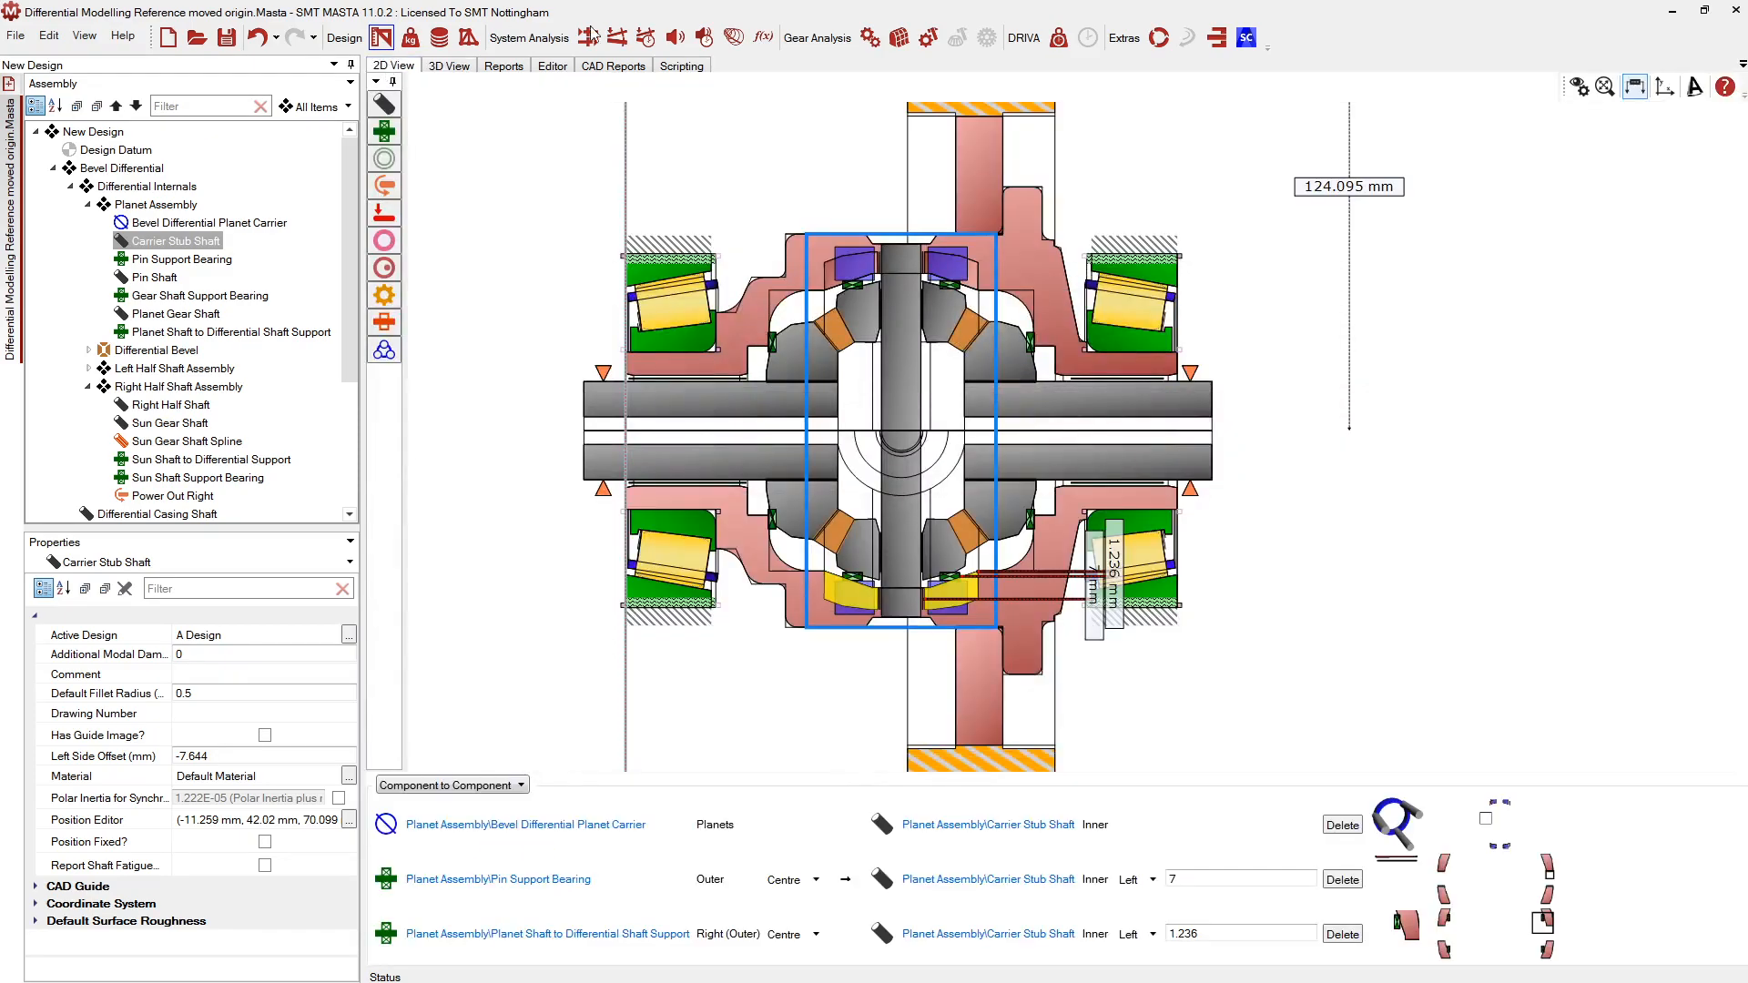
Inspect the Differential Casing Shaft in 2D and 3D, then open the FE Part editor
{"action": "scroll", "coordinate": [866, 596], "scroll_direction": "up", "scroll_amount": 3}
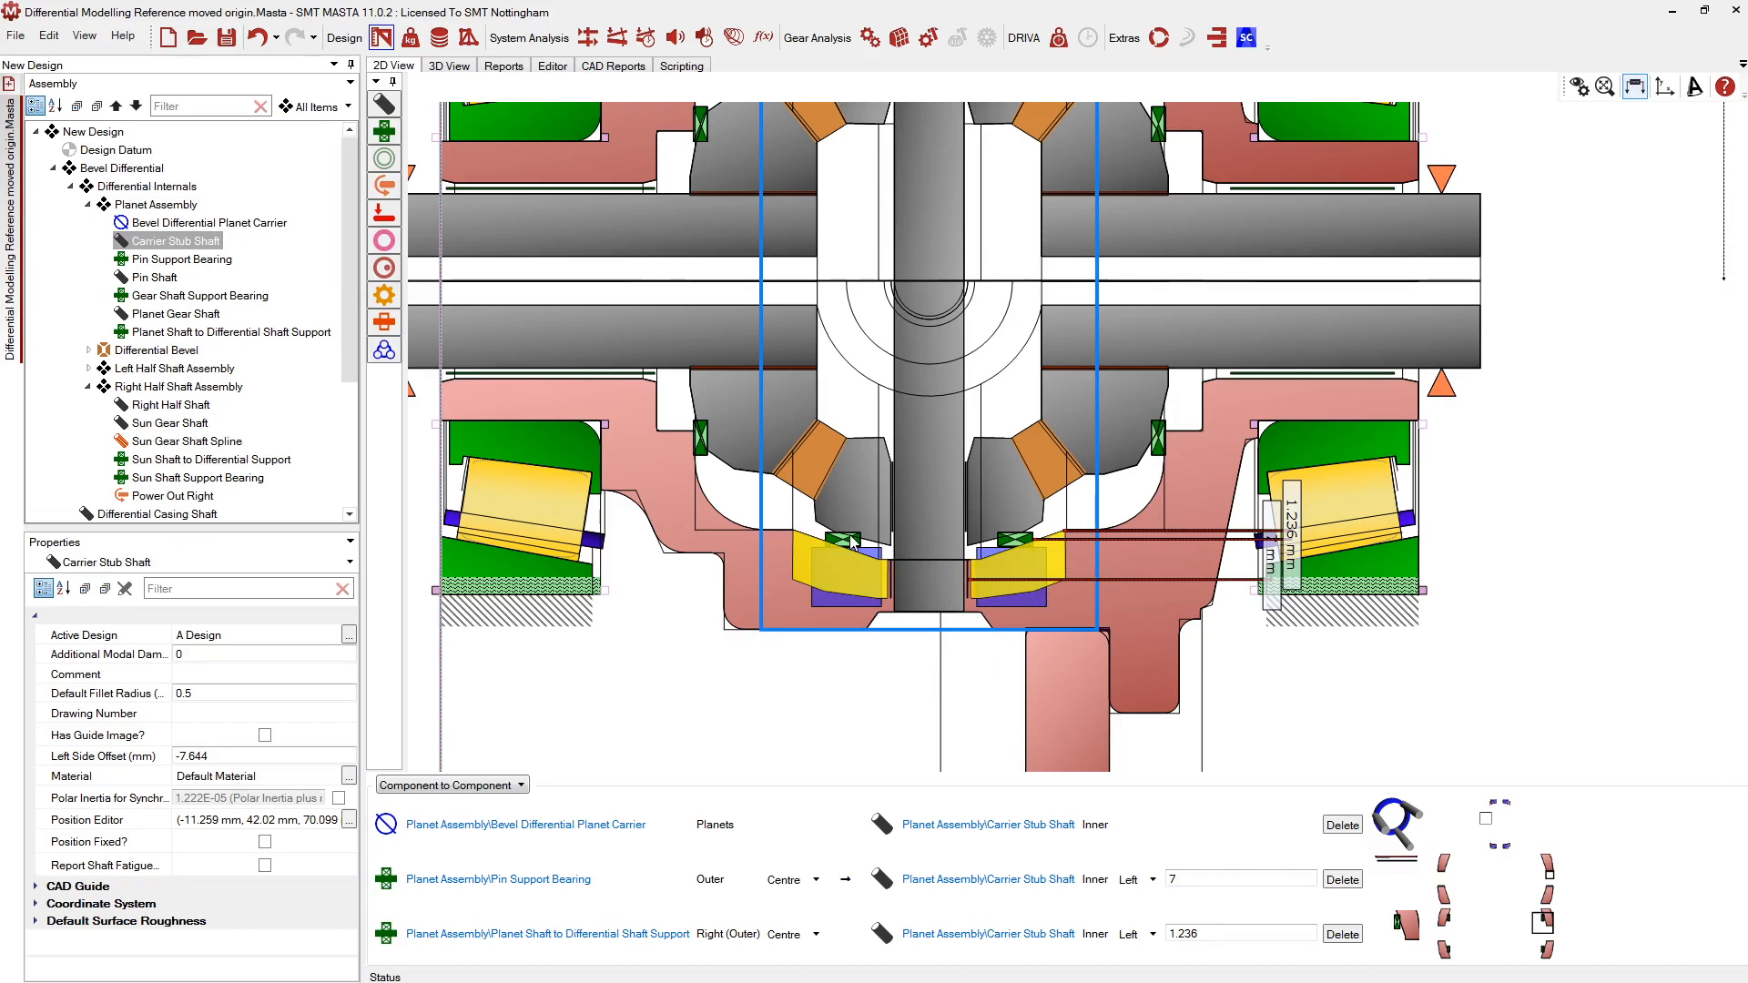
{"action": "left_click", "coordinate": [748, 584]}
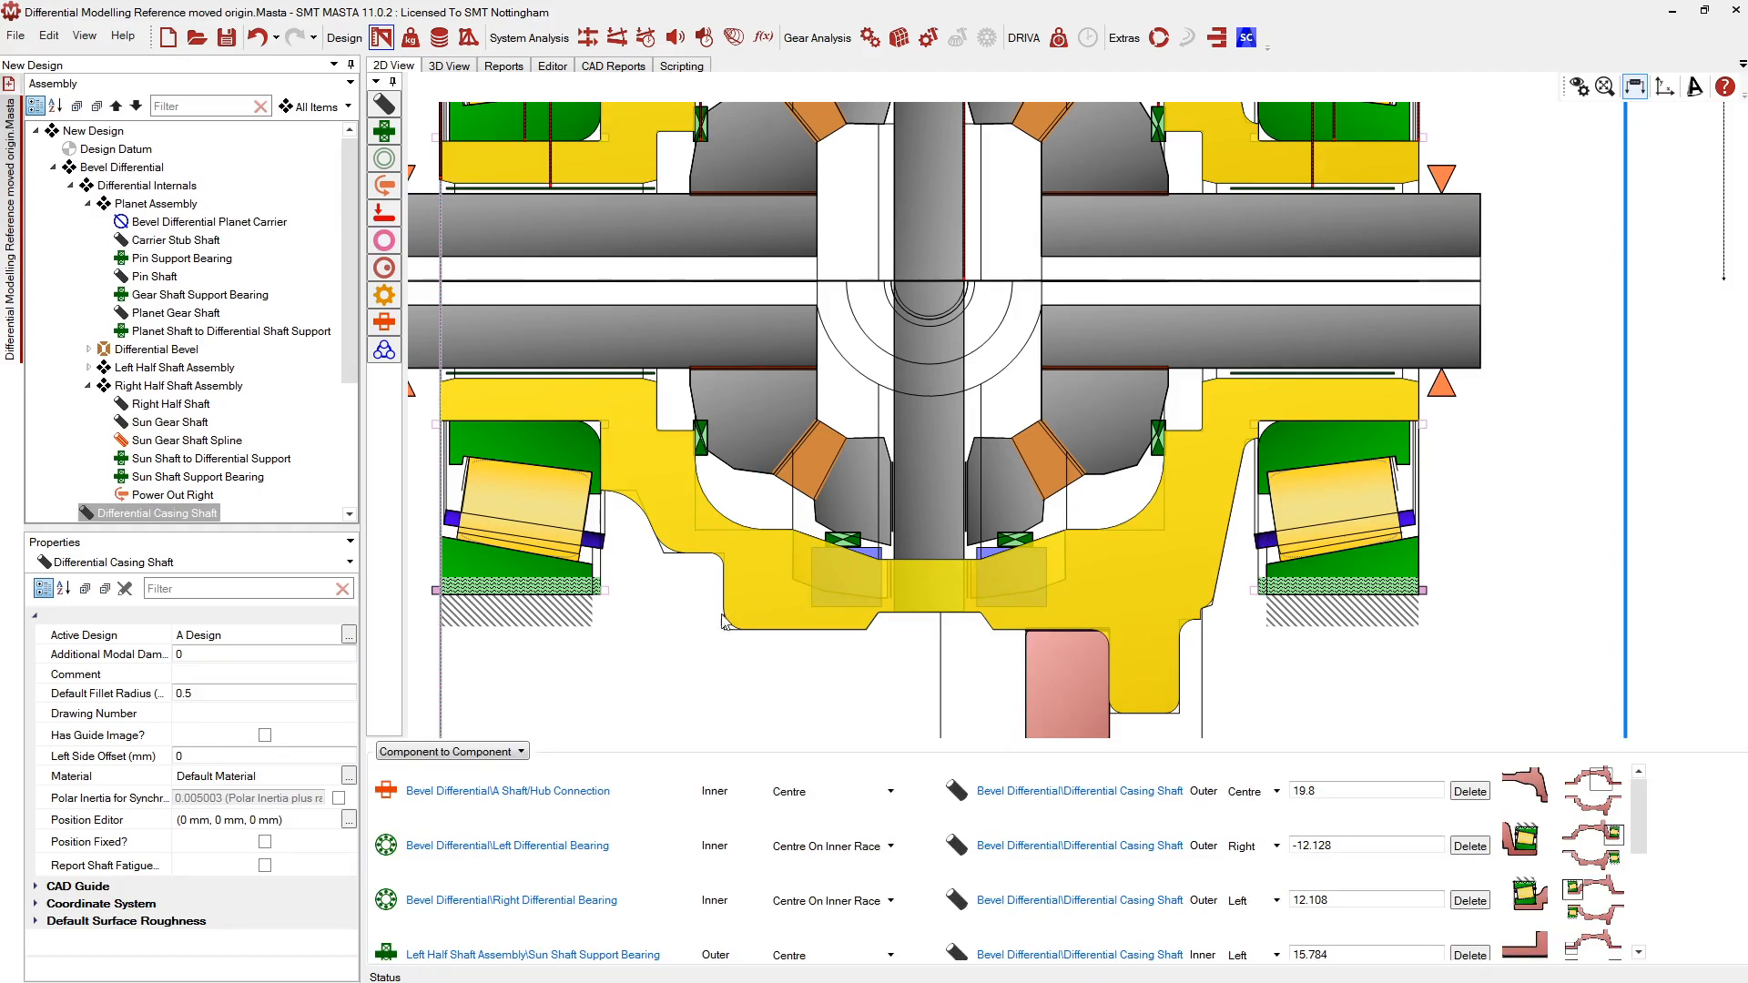
{"action": "left_click", "coordinate": [446, 67]}
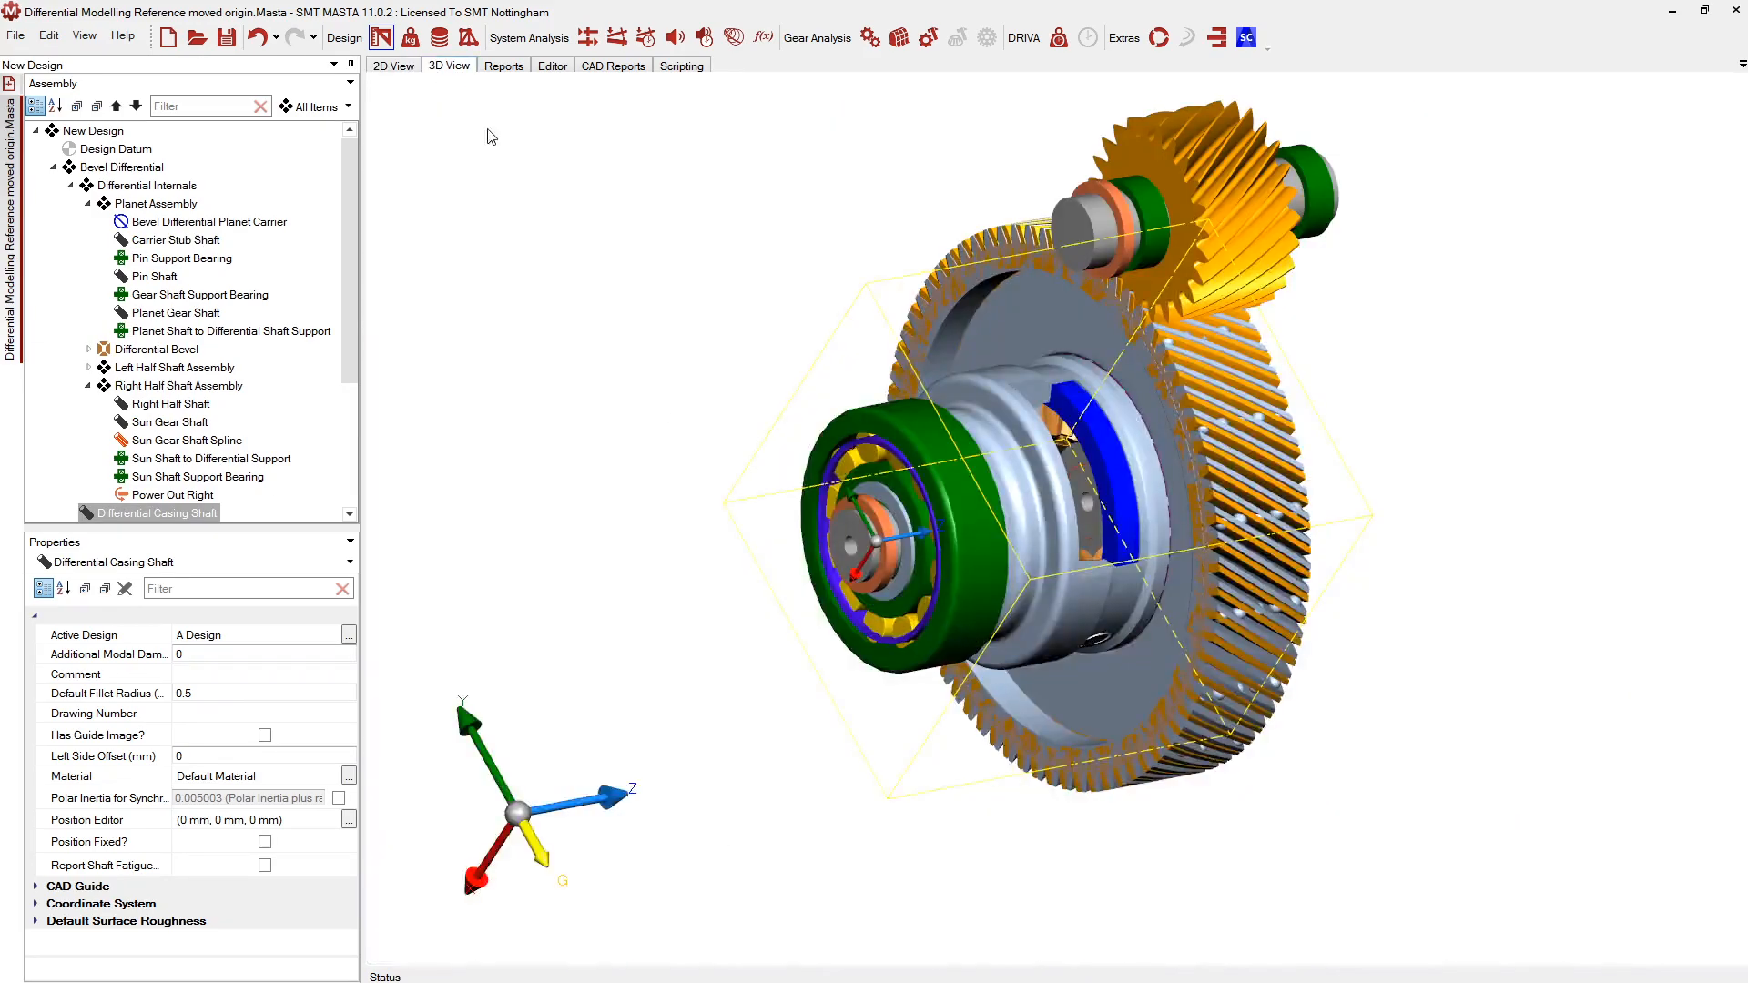
{"action": "left_click", "coordinate": [714, 578]}
{"action": "left_click", "coordinate": [394, 70]}
{"action": "left_click", "coordinate": [469, 38]}
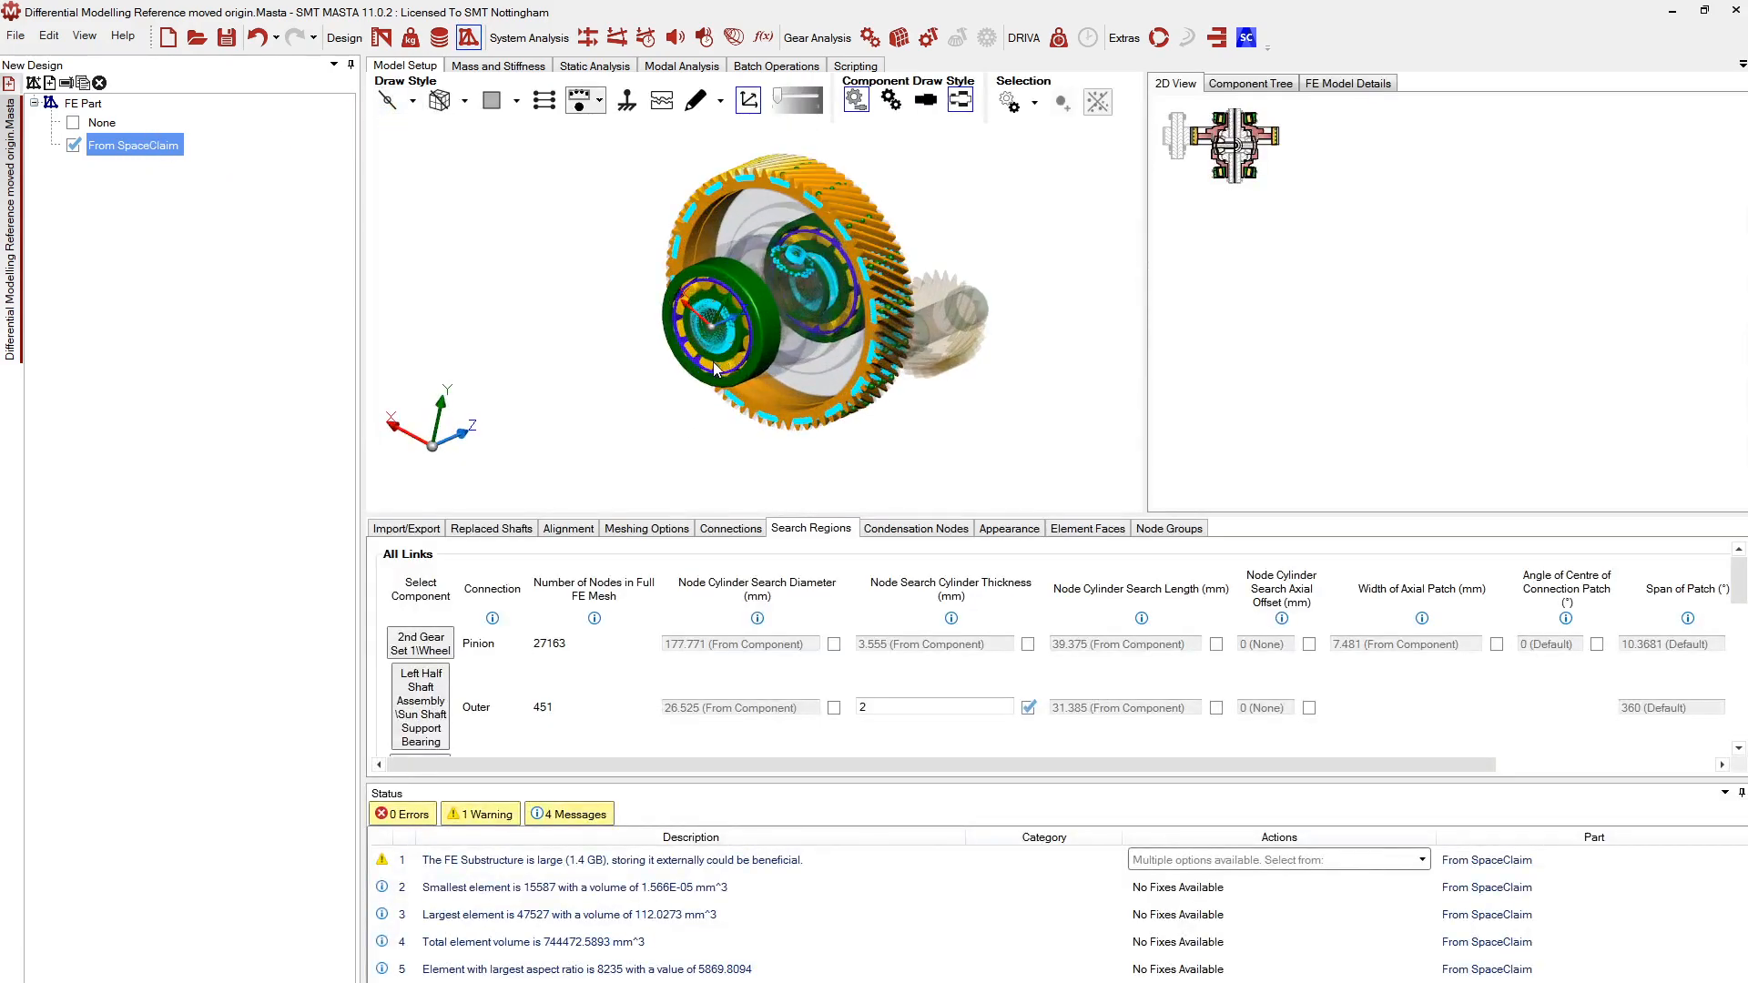
In Replaced Shafts, untick and re-tick 'Is Replaced by FE?' for the Carrier Stub Shaft
{"action": "left_click", "coordinate": [489, 528]}
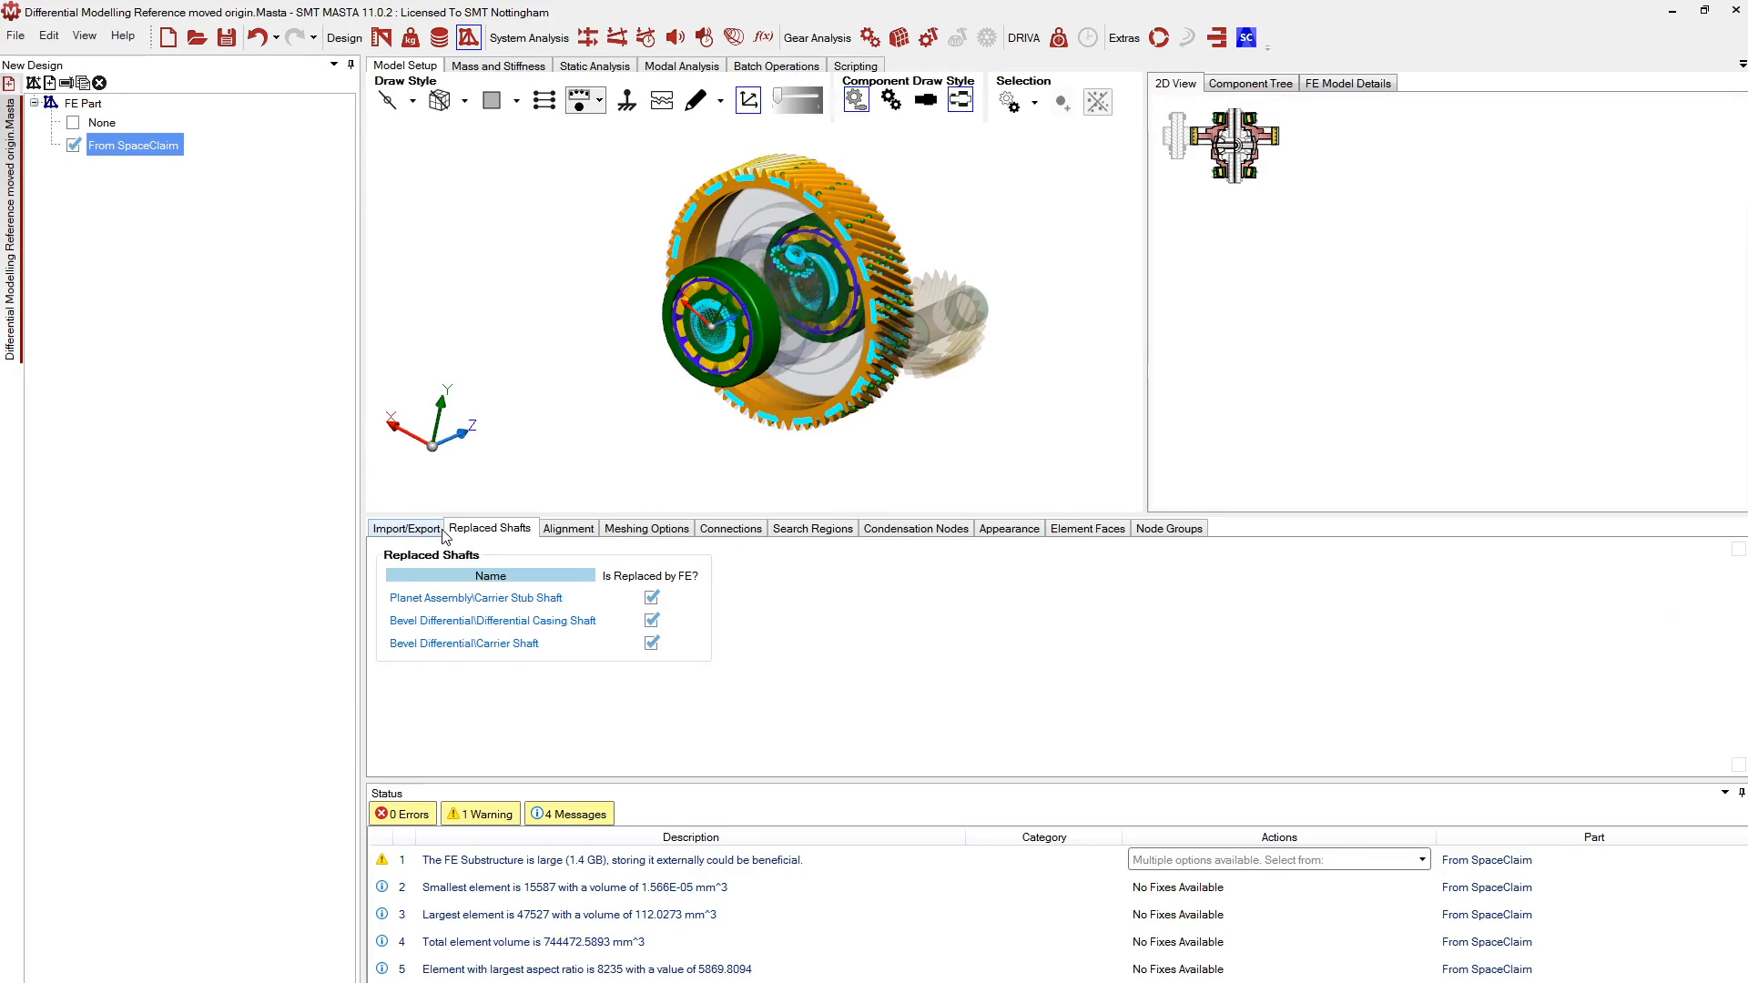
{"action": "middle_click_drag", "start_coordinate": [1276, 185], "coordinate": [1387, 308]}
{"action": "scroll", "coordinate": [1345, 266], "scroll_direction": "up", "scroll_amount": 10}
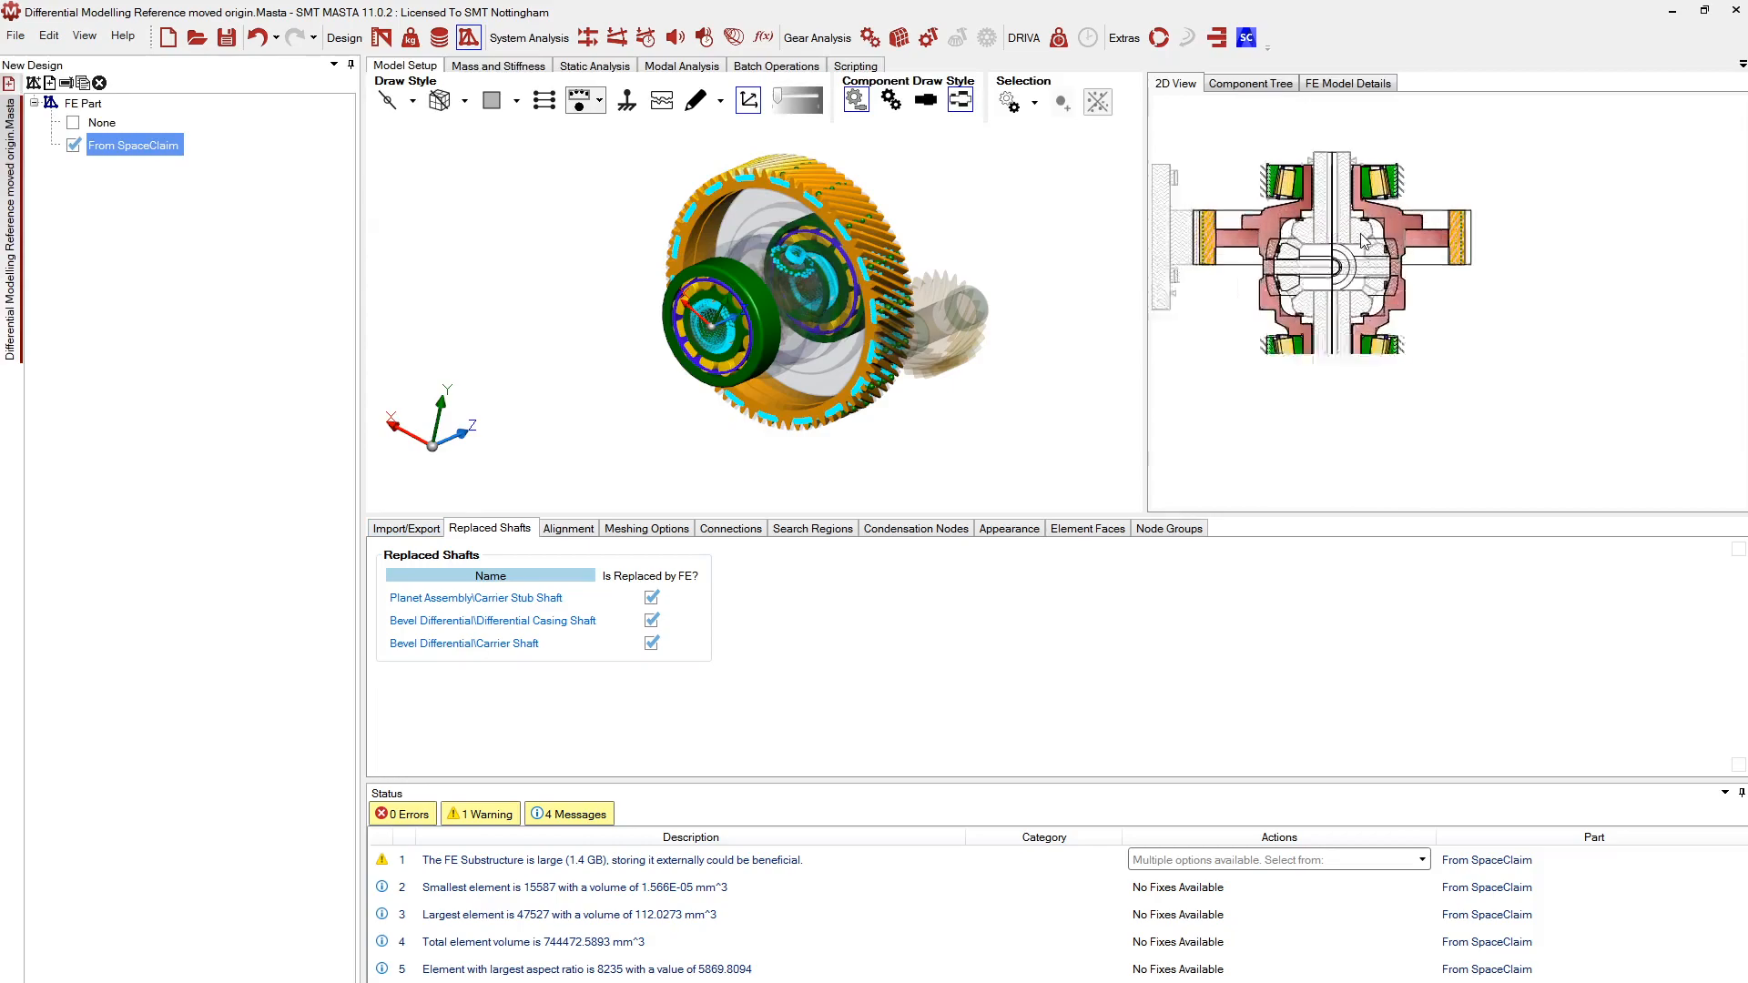
{"action": "scroll", "coordinate": [1325, 270], "scroll_direction": "up", "scroll_amount": 3}
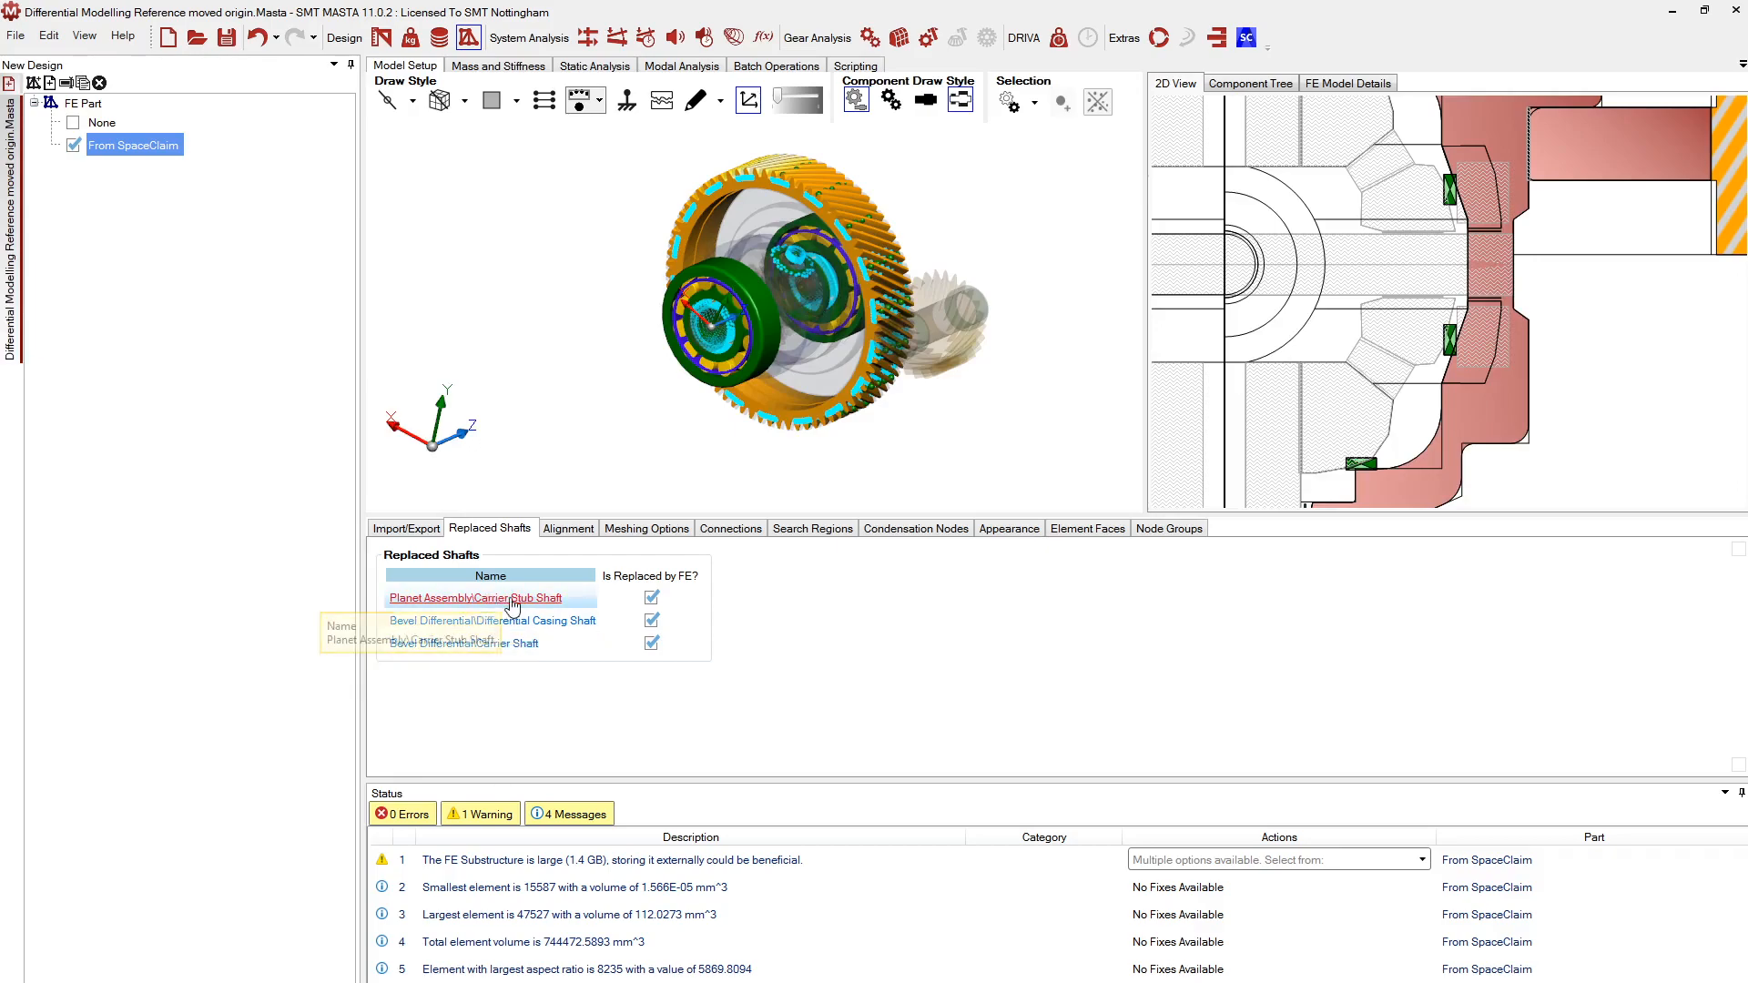
{"action": "left_click", "coordinate": [651, 599]}
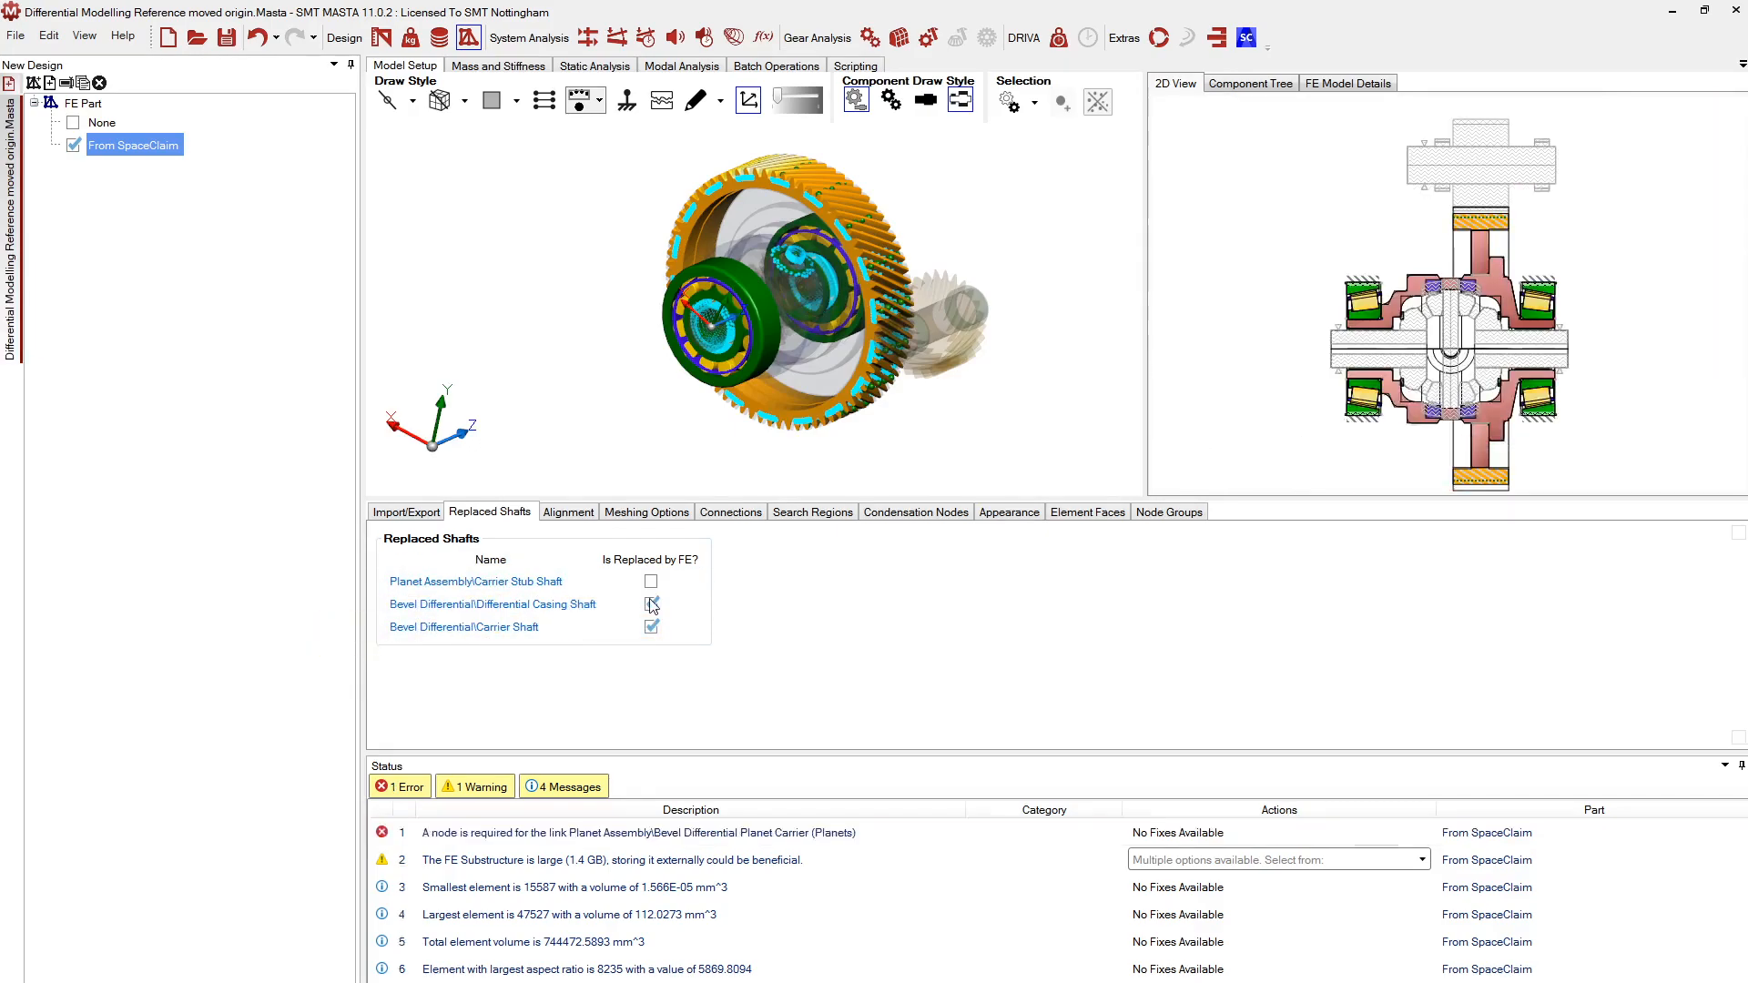
{"action": "scroll", "coordinate": [1604, 424], "scroll_direction": "up", "scroll_amount": 5}
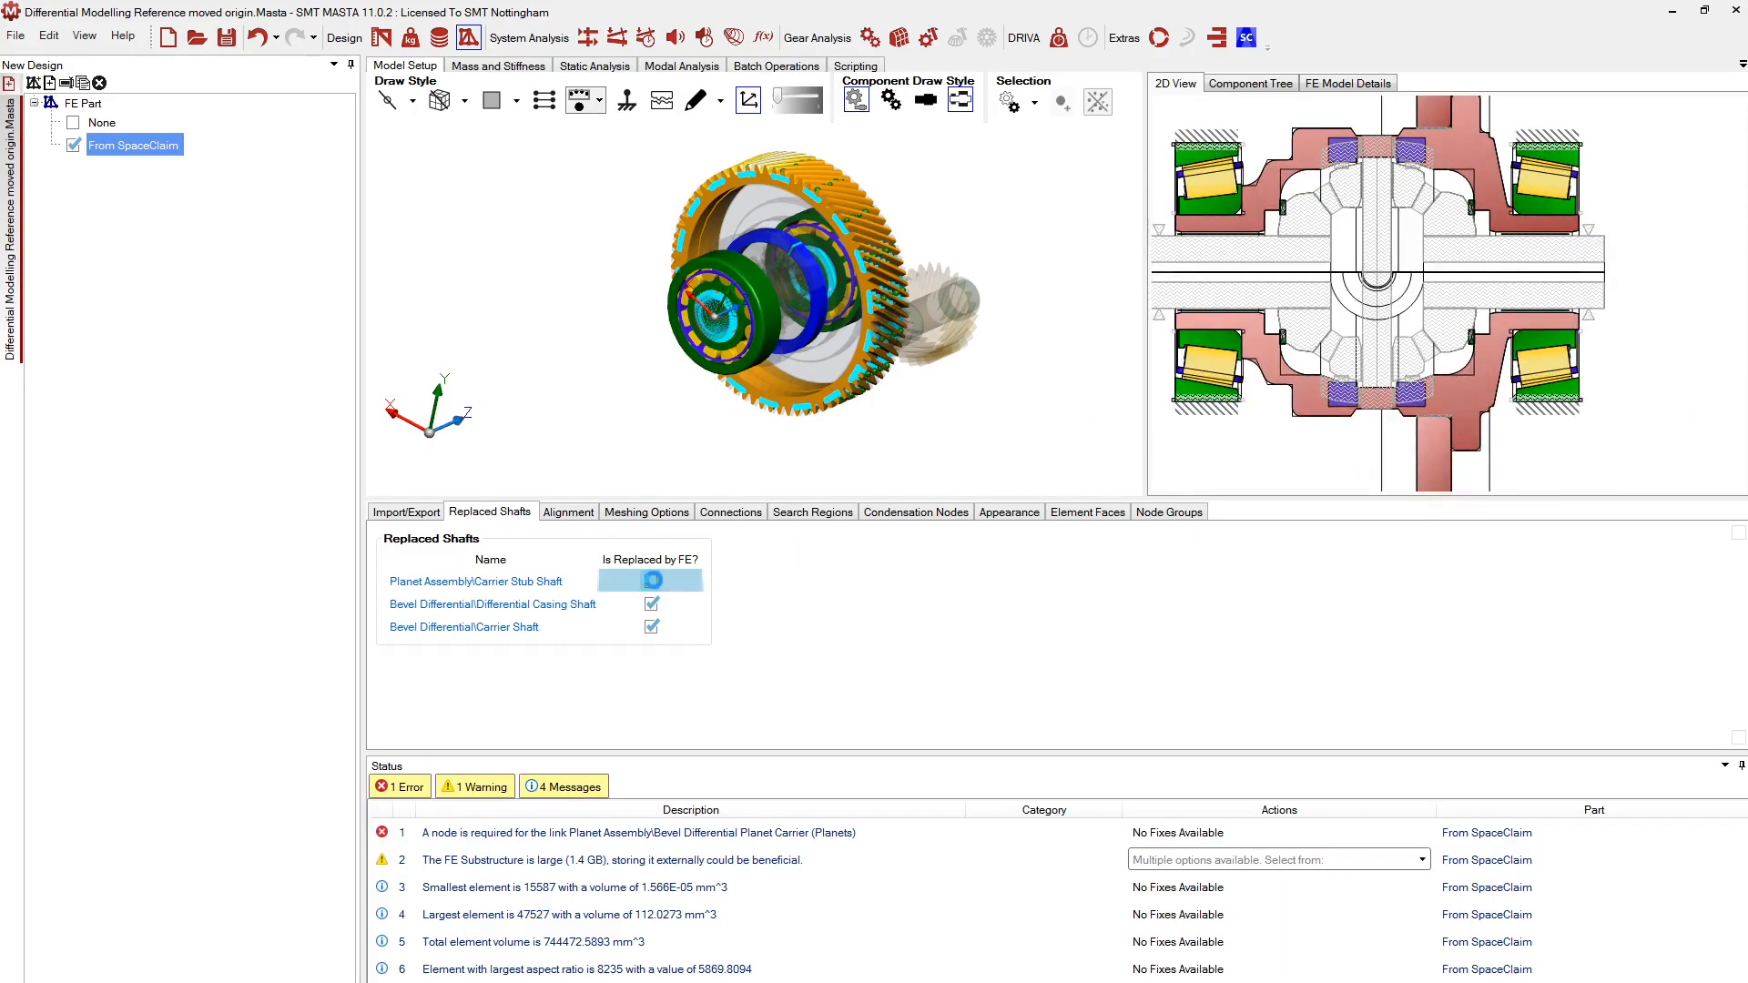
{"action": "left_click", "coordinate": [651, 581]}
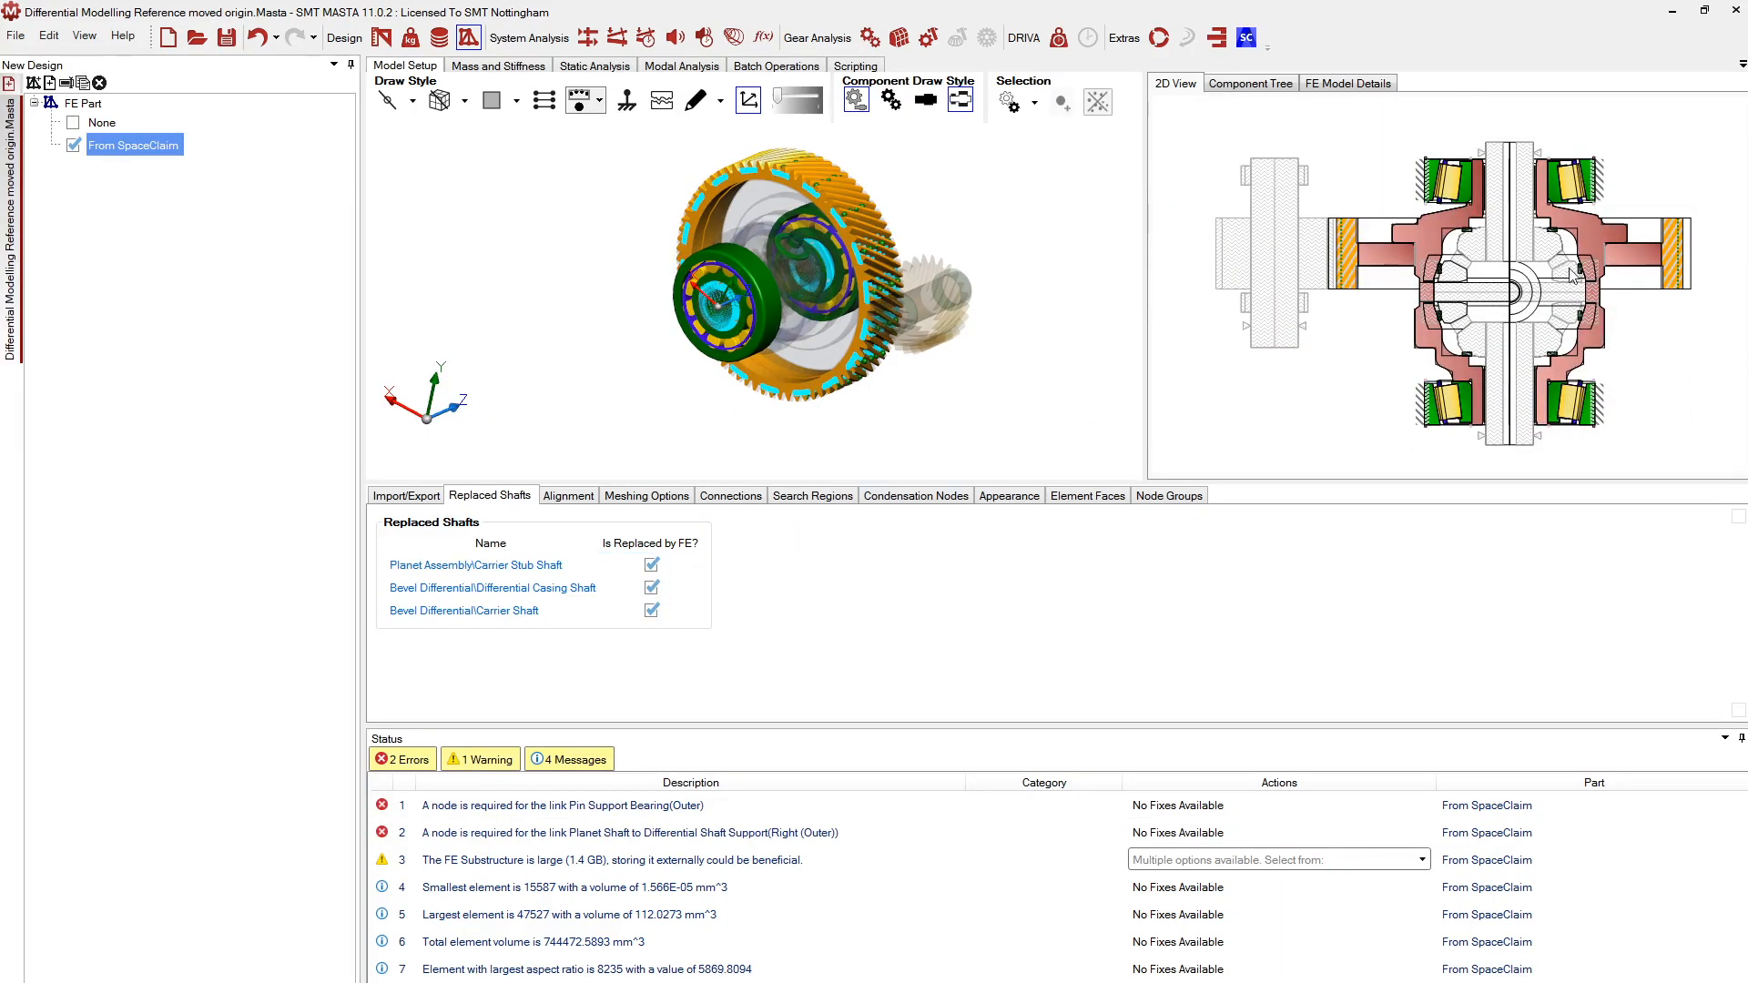
Zoom and pan the 2D section toward the planet shaft's right support bearing
{"action": "scroll", "coordinate": [1582, 282], "scroll_direction": "up", "scroll_amount": 3}
{"action": "scroll", "coordinate": [1582, 282], "scroll_direction": "up", "scroll_amount": 1}
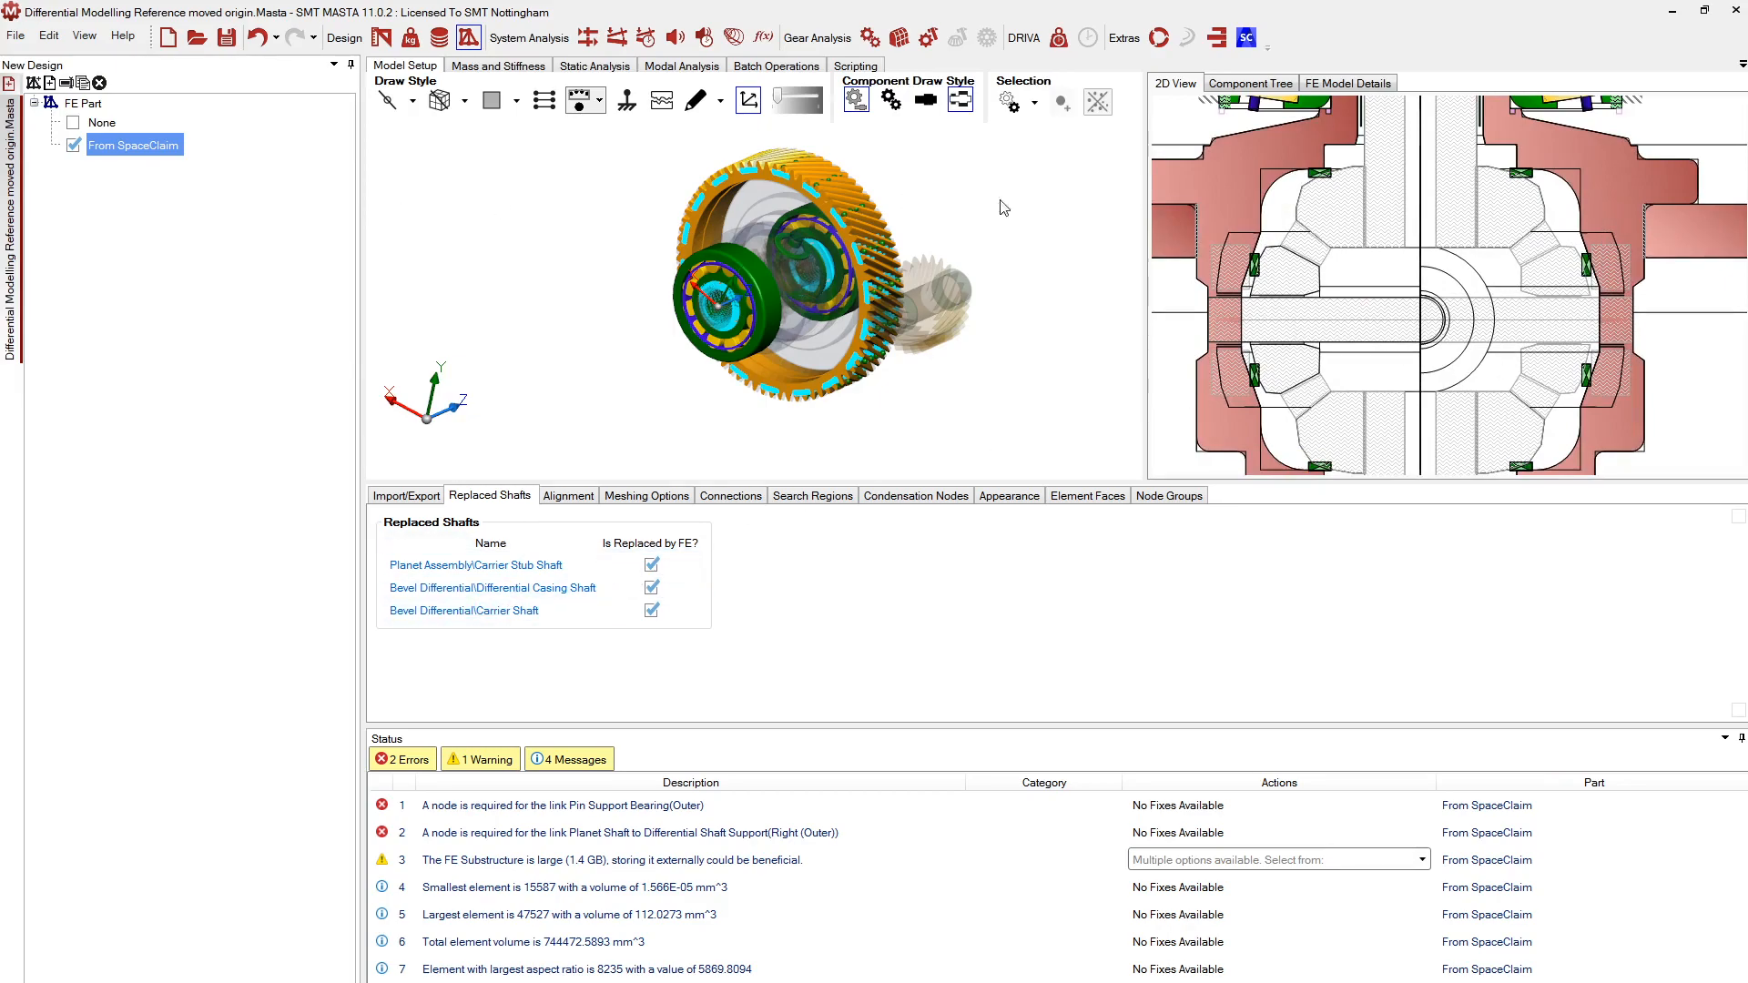
{"action": "scroll", "coordinate": [1576, 352], "scroll_direction": "up", "scroll_amount": 2}
{"action": "middle_click_drag", "start_coordinate": [1572, 346], "coordinate": [1550, 345]}
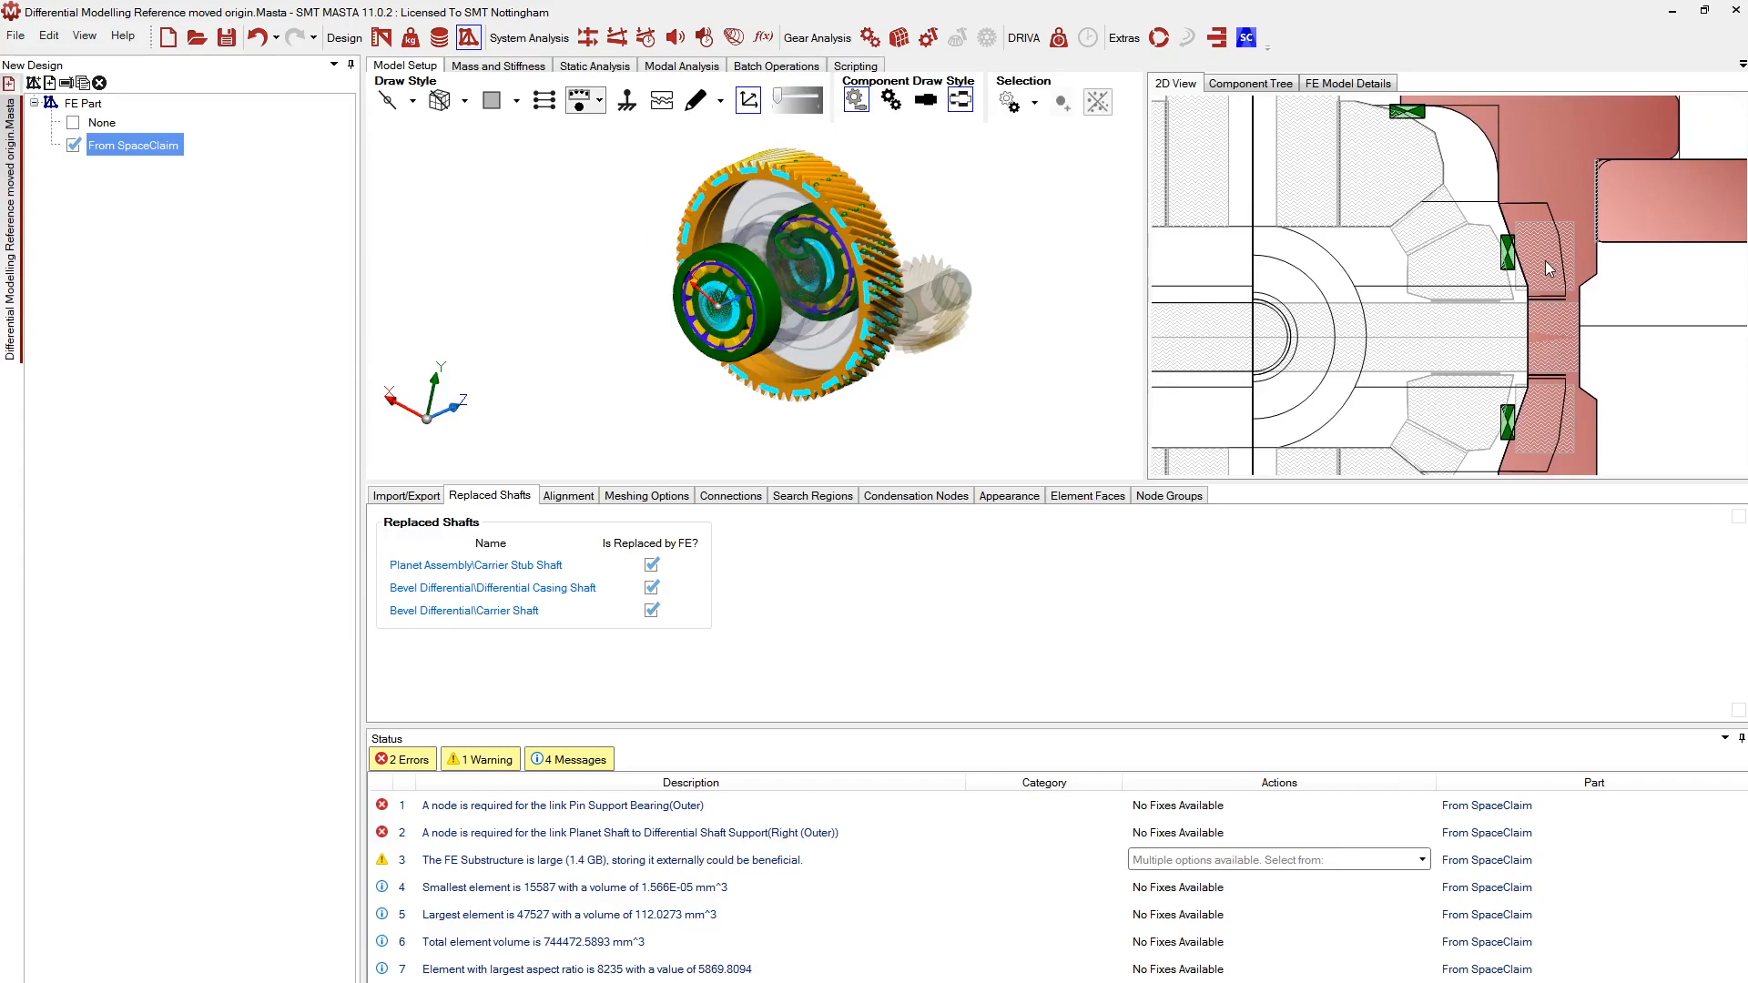
{"action": "scroll", "coordinate": [1545, 260], "scroll_direction": "down", "scroll_amount": 2}
{"action": "scroll", "coordinate": [1565, 228], "scroll_direction": "up", "scroll_amount": 2}
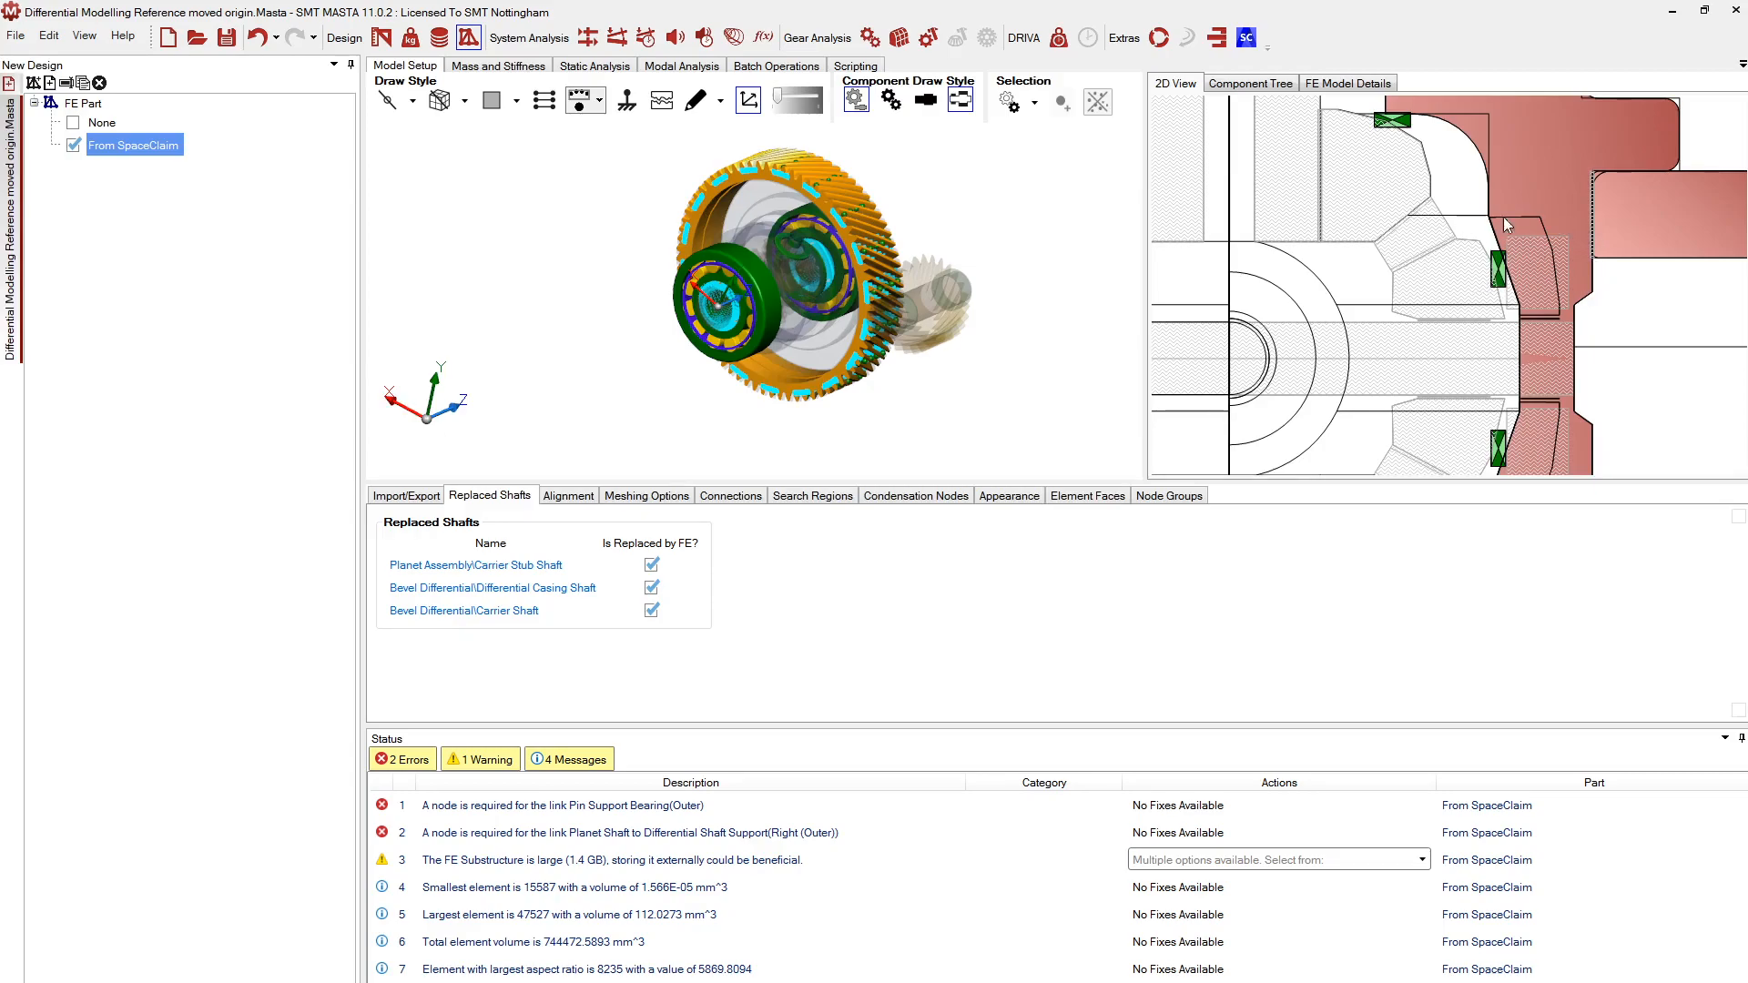
{"action": "scroll", "coordinate": [1464, 275], "scroll_direction": "up", "scroll_amount": 4}
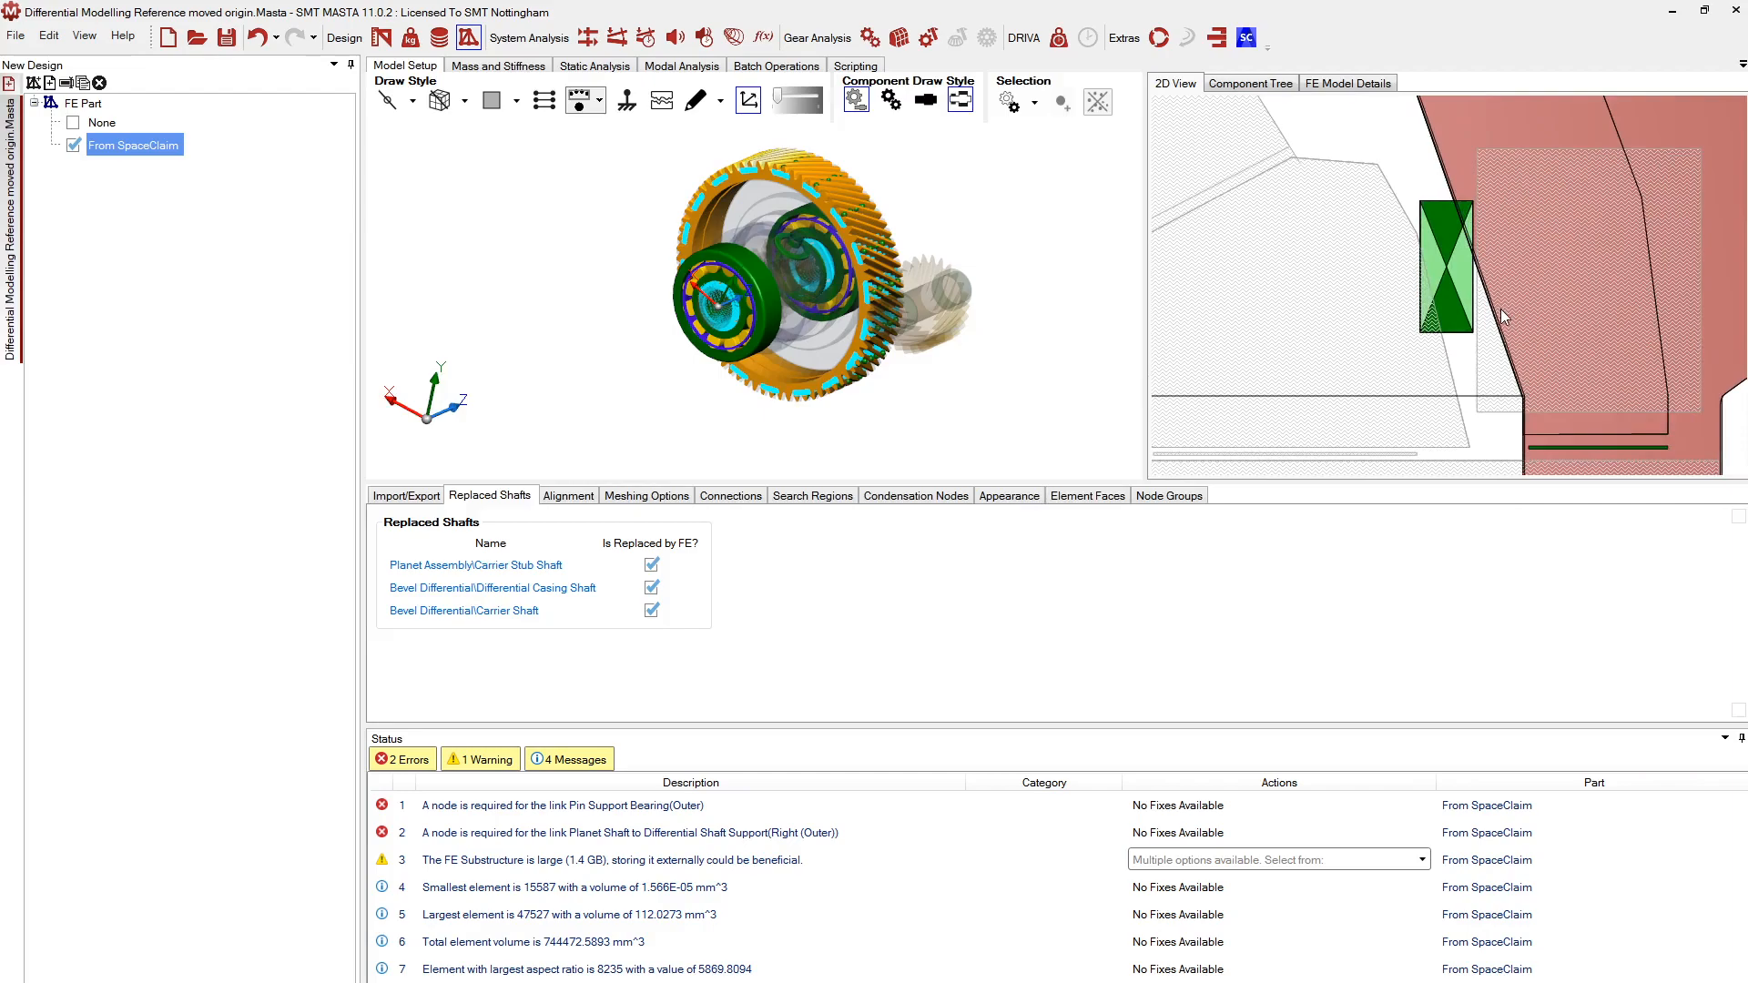
{"action": "scroll", "coordinate": [1434, 269], "scroll_direction": "down", "scroll_amount": 1}
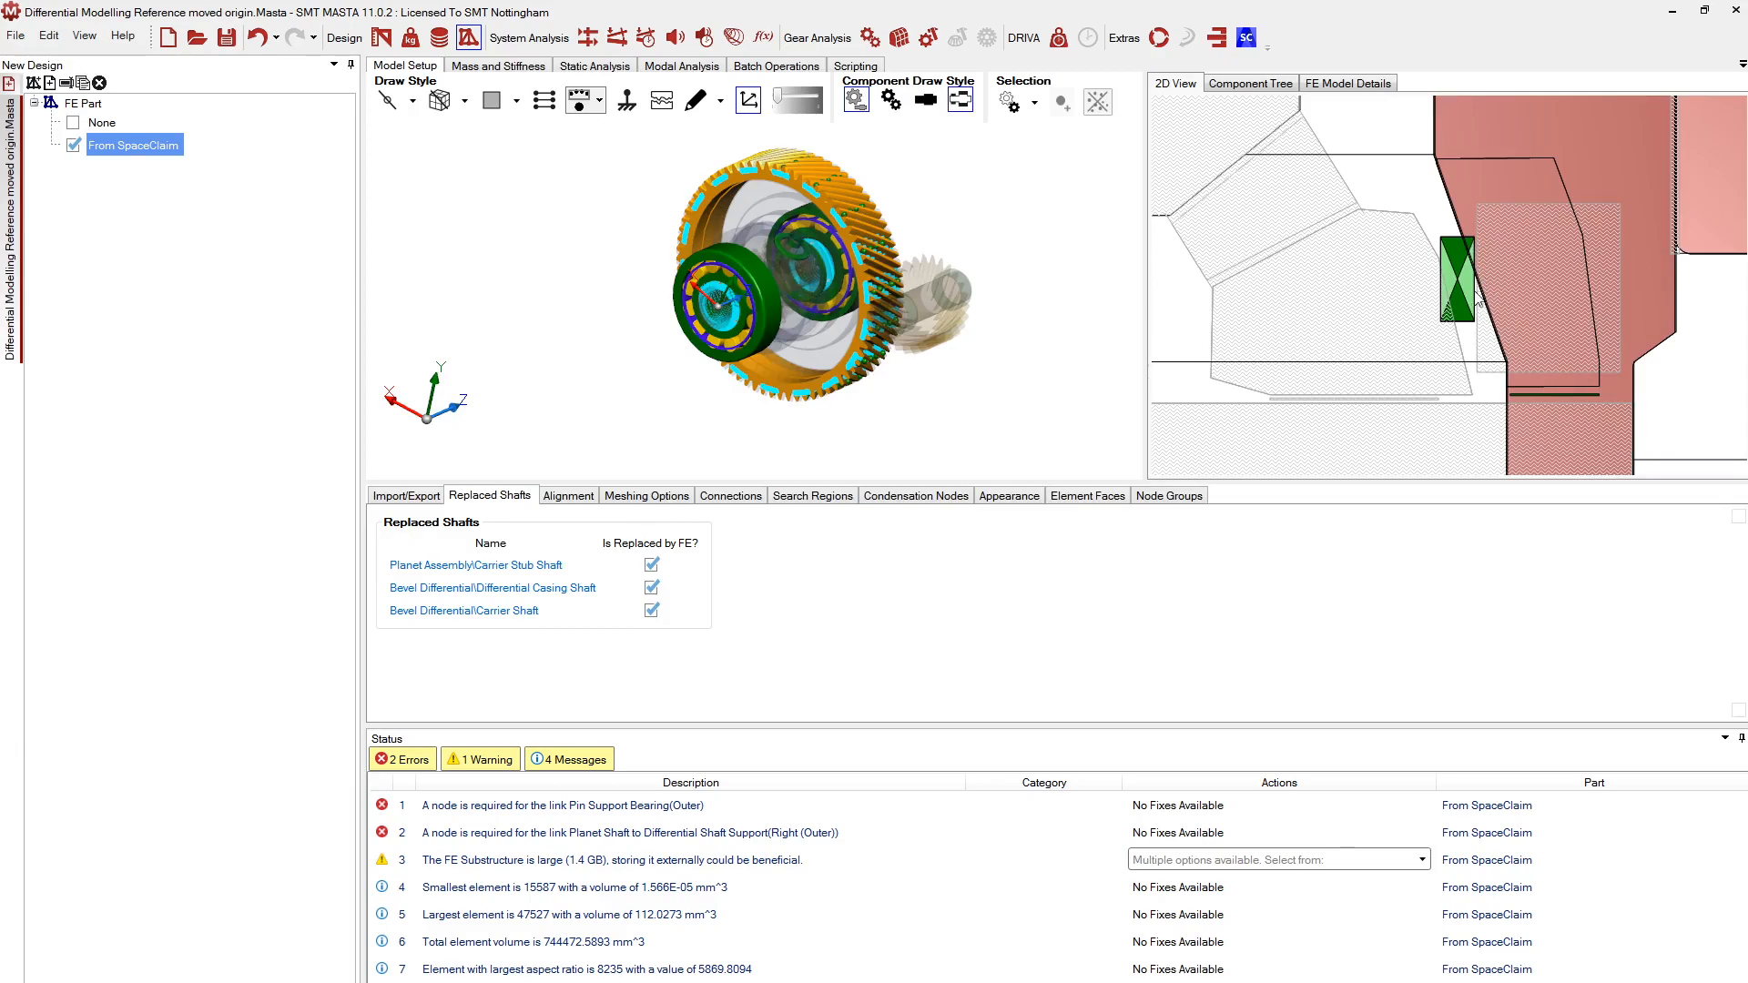
{"action": "scroll", "coordinate": [1471, 292], "scroll_direction": "down", "scroll_amount": 4}
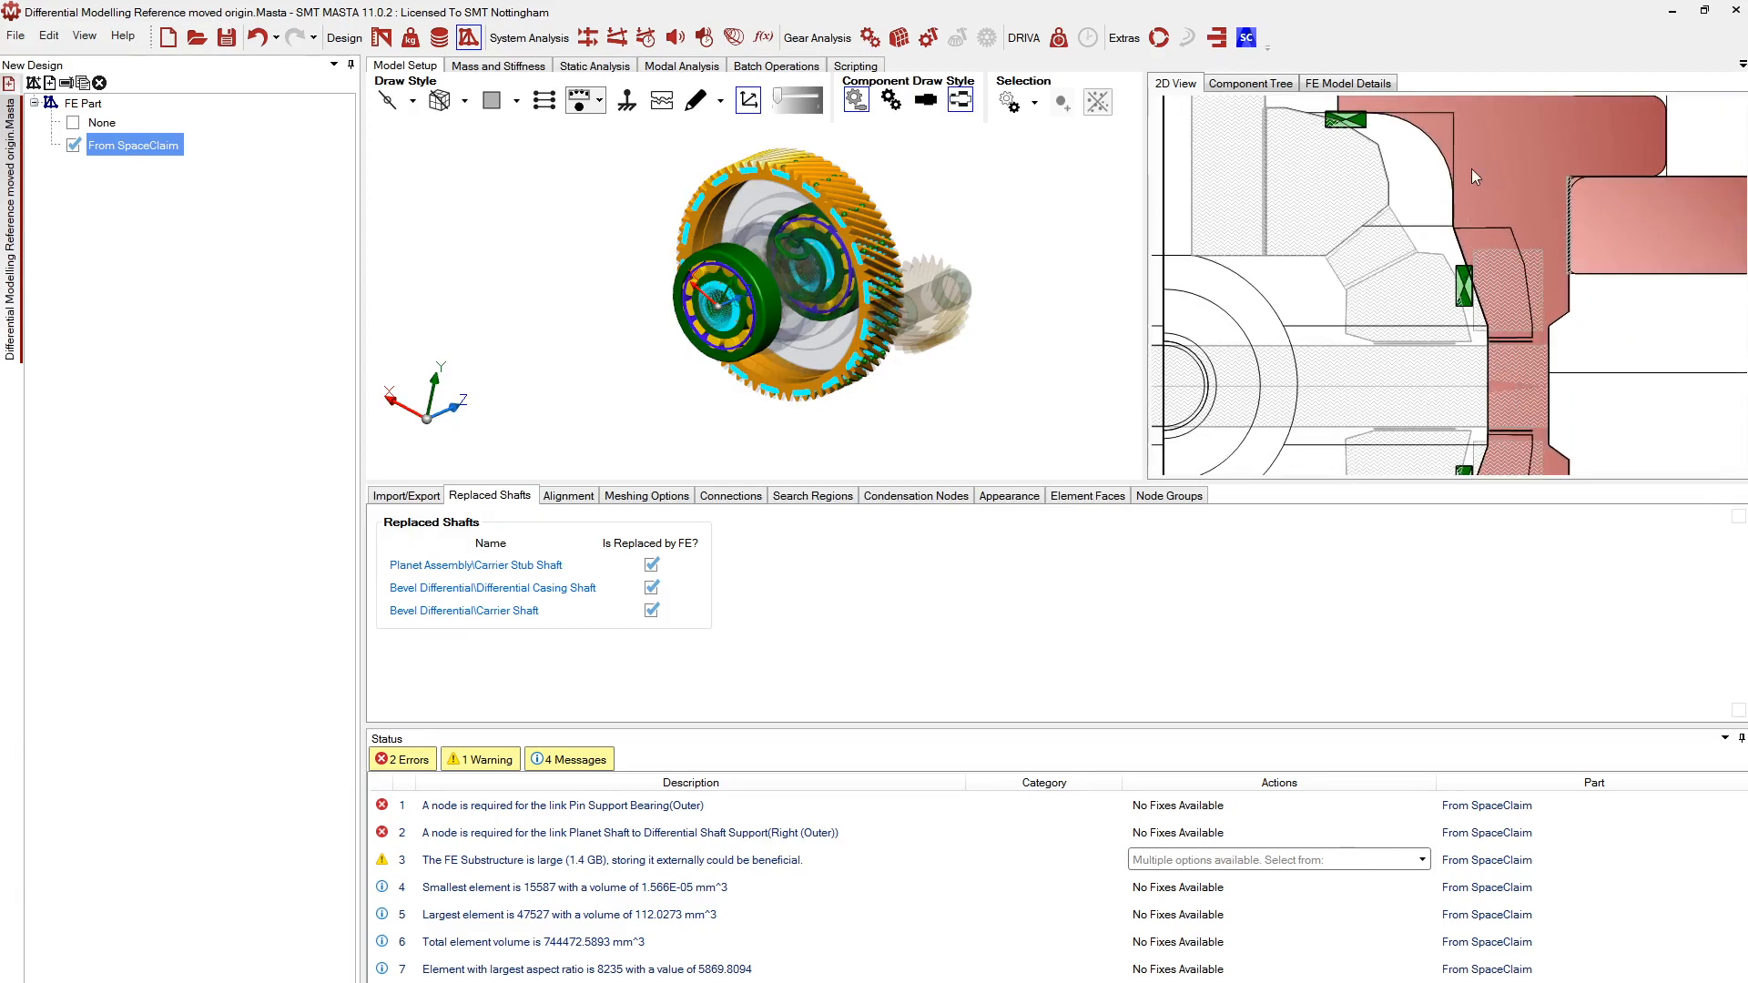
{"action": "scroll", "coordinate": [1472, 288], "scroll_direction": "down", "scroll_amount": 4}
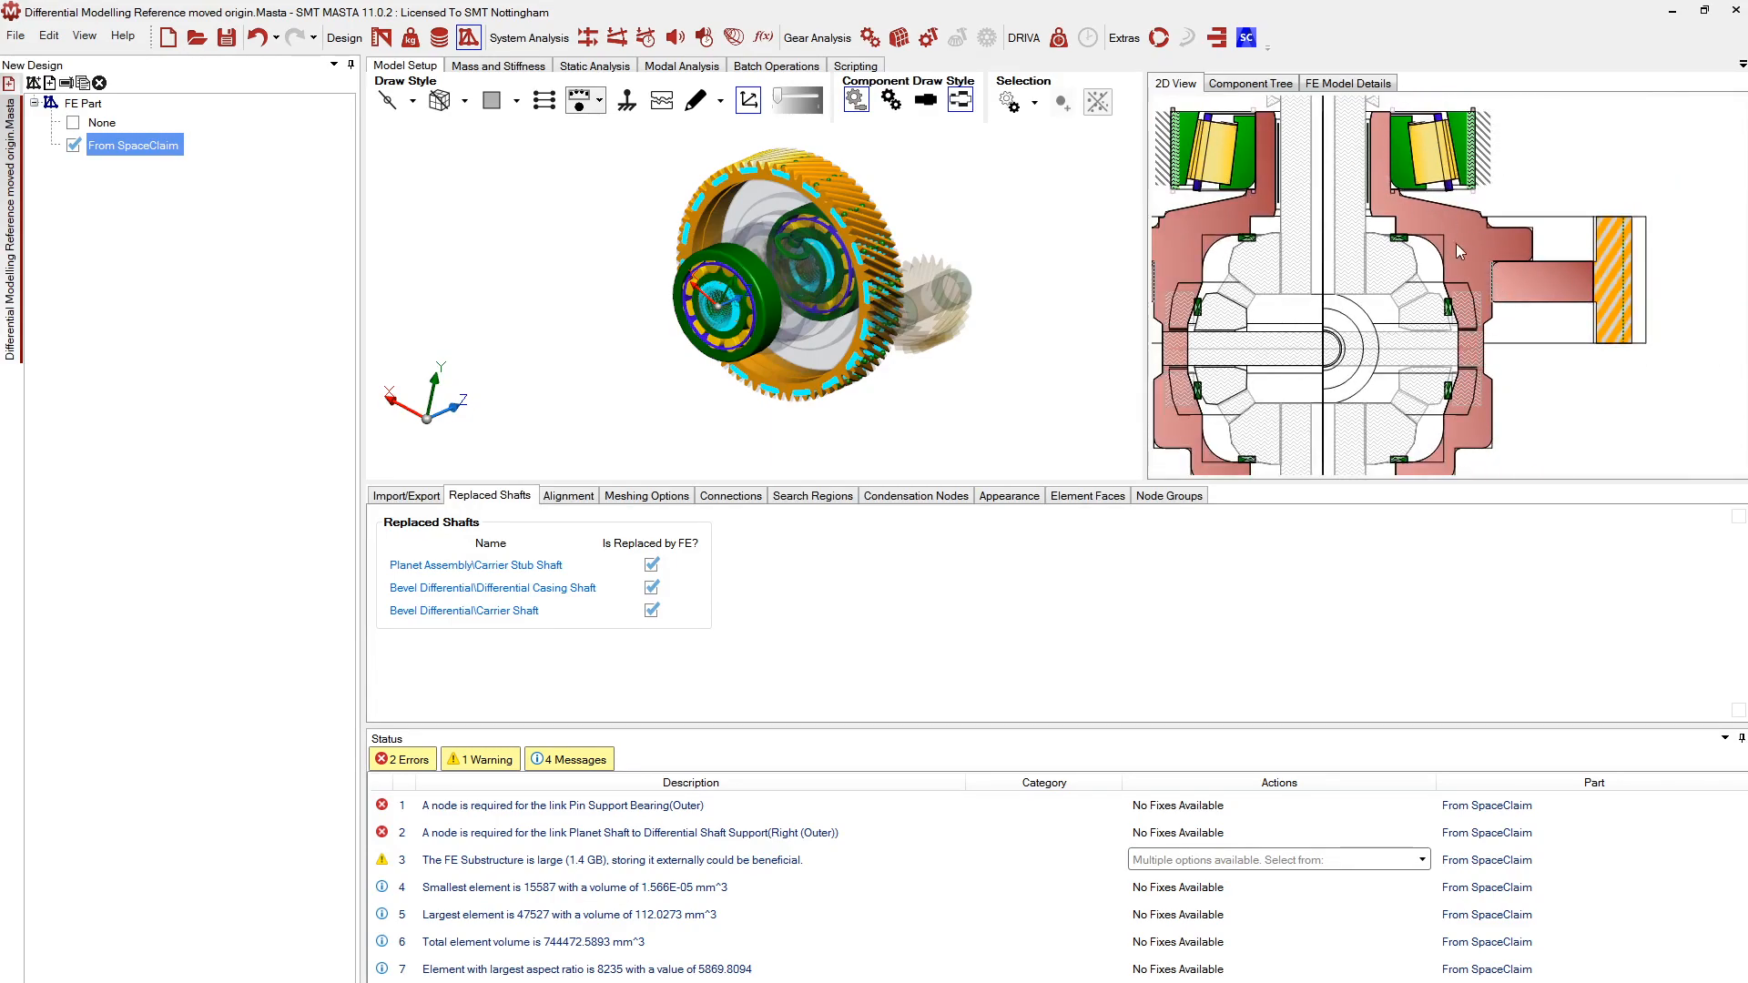
{"action": "scroll", "coordinate": [1446, 382], "scroll_direction": "up", "scroll_amount": 2}
{"action": "scroll", "coordinate": [1445, 382], "scroll_direction": "up", "scroll_amount": 5}
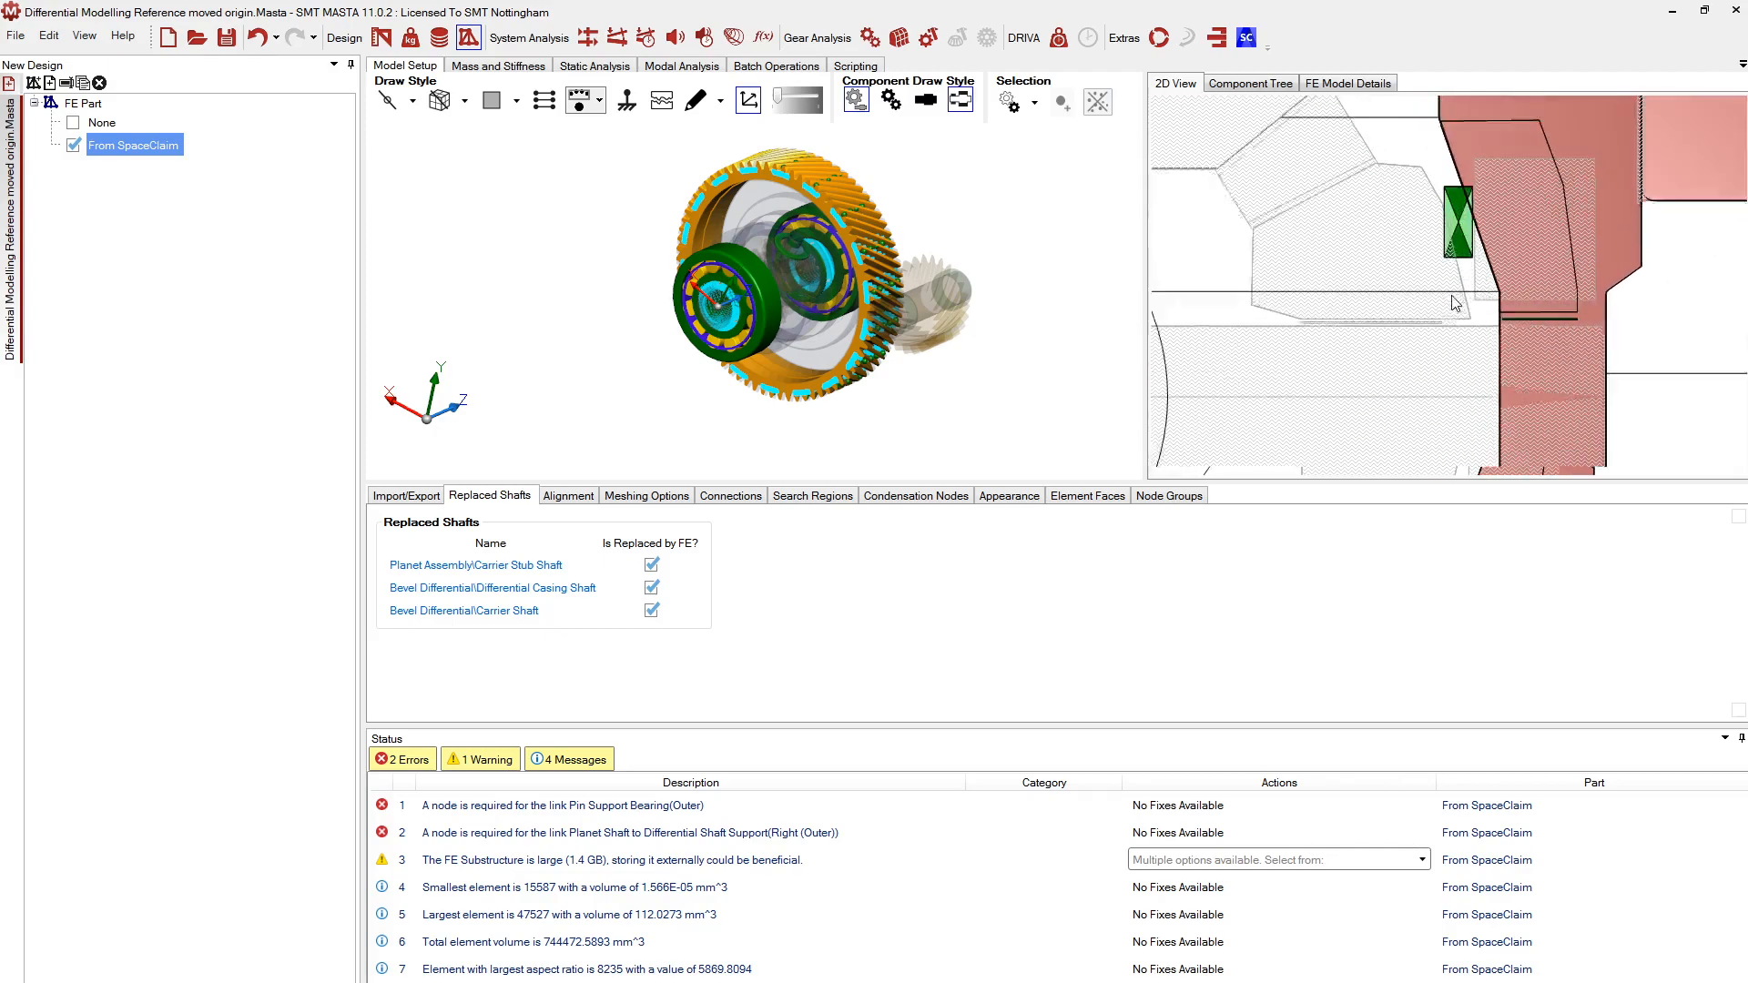
Select the planet shaft support bearing and show its FE connection settings
{"action": "middle_click_drag", "start_coordinate": [718, 296], "coordinate": [966, 315]}
{"action": "scroll", "coordinate": [812, 315], "scroll_direction": "up", "scroll_amount": 5}
{"action": "middle_click_drag", "start_coordinate": [812, 315], "coordinate": [1028, 377]}
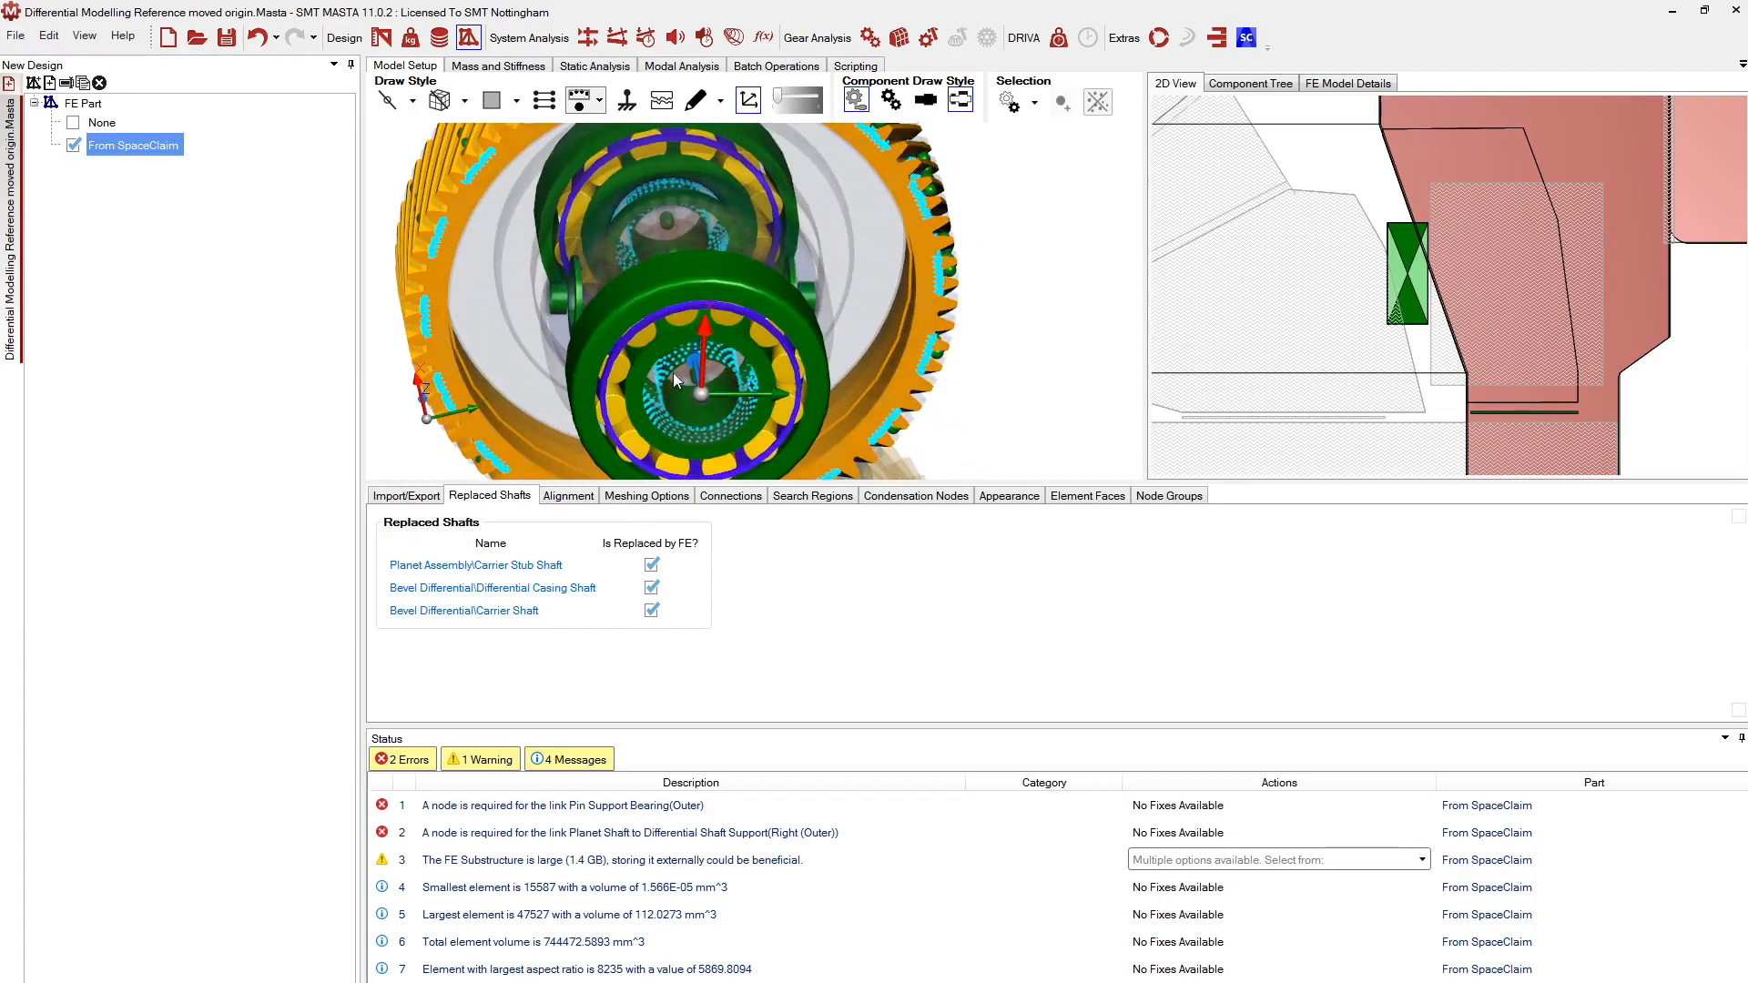
{"action": "middle_click_drag", "start_coordinate": [550, 343], "coordinate": [773, 273]}
{"action": "left_click", "coordinate": [1409, 285]}
{"action": "middle_click_drag", "start_coordinate": [632, 353], "coordinate": [725, 363]}
{"action": "left_click", "coordinate": [724, 497]}
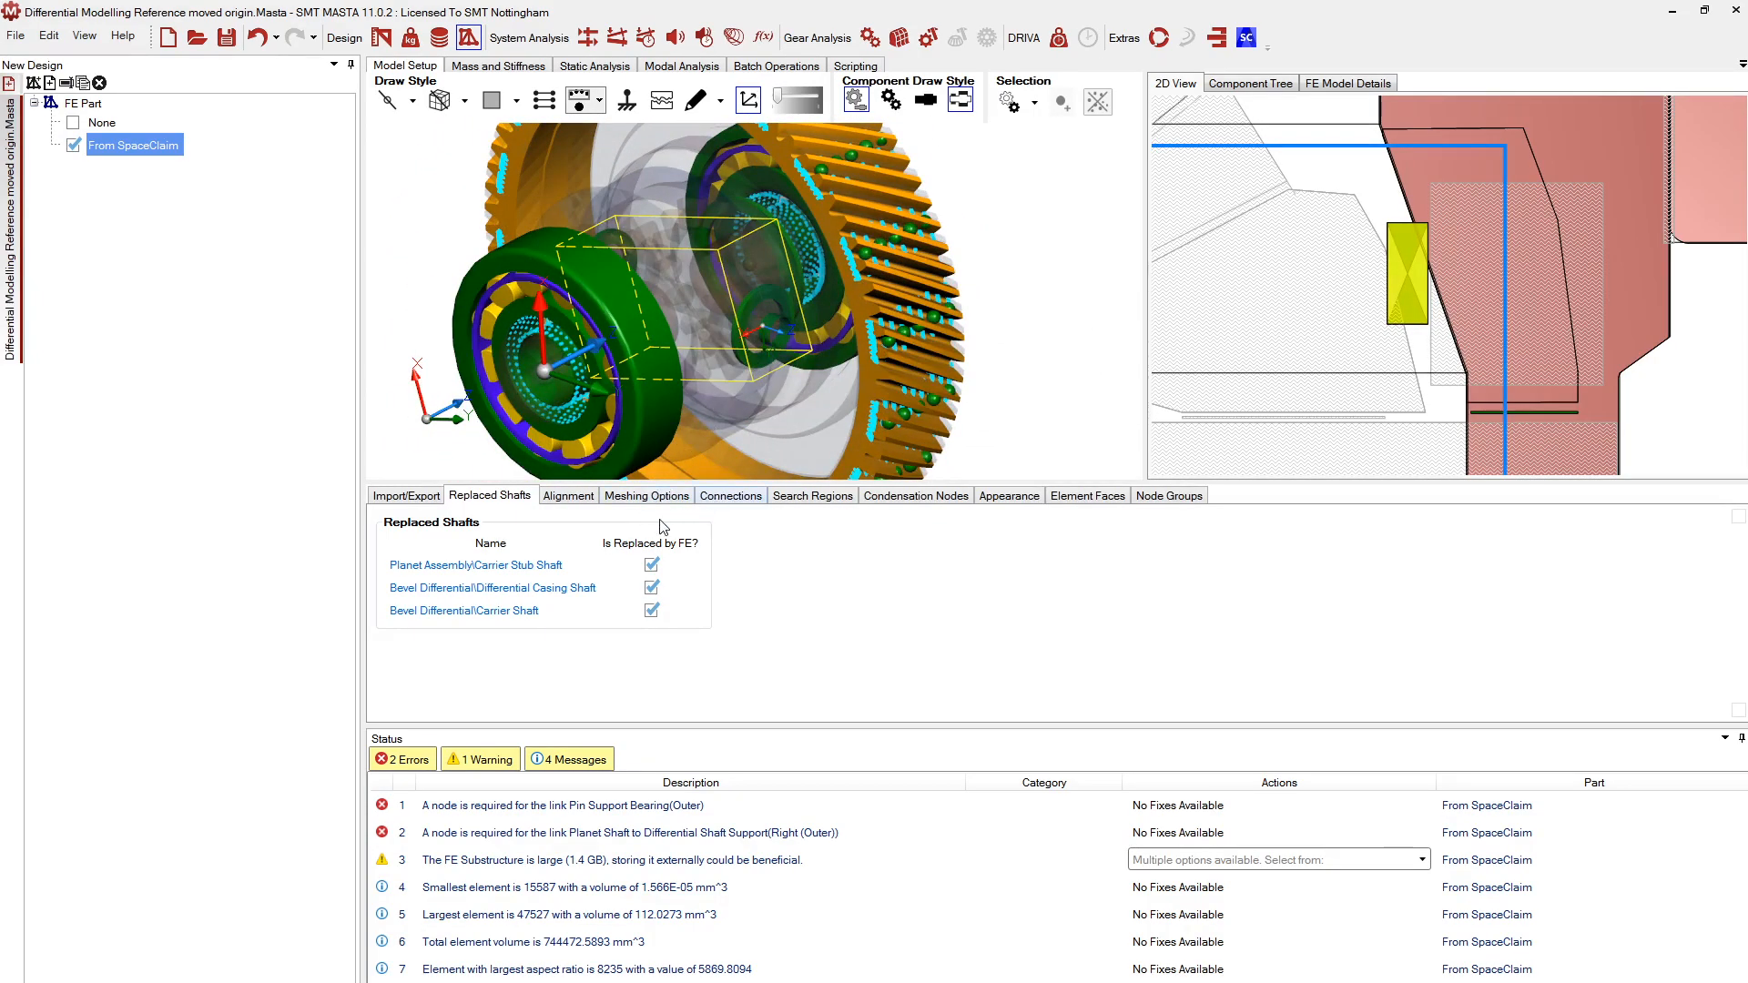
{"action": "scroll", "coordinate": [776, 587], "scroll_direction": "down", "scroll_amount": 2}
Set the link to Create Single Axial Node with a 2 mm node cylinder search length
{"action": "left_click", "coordinate": [815, 617]}
{"action": "left_click", "coordinate": [781, 654]}
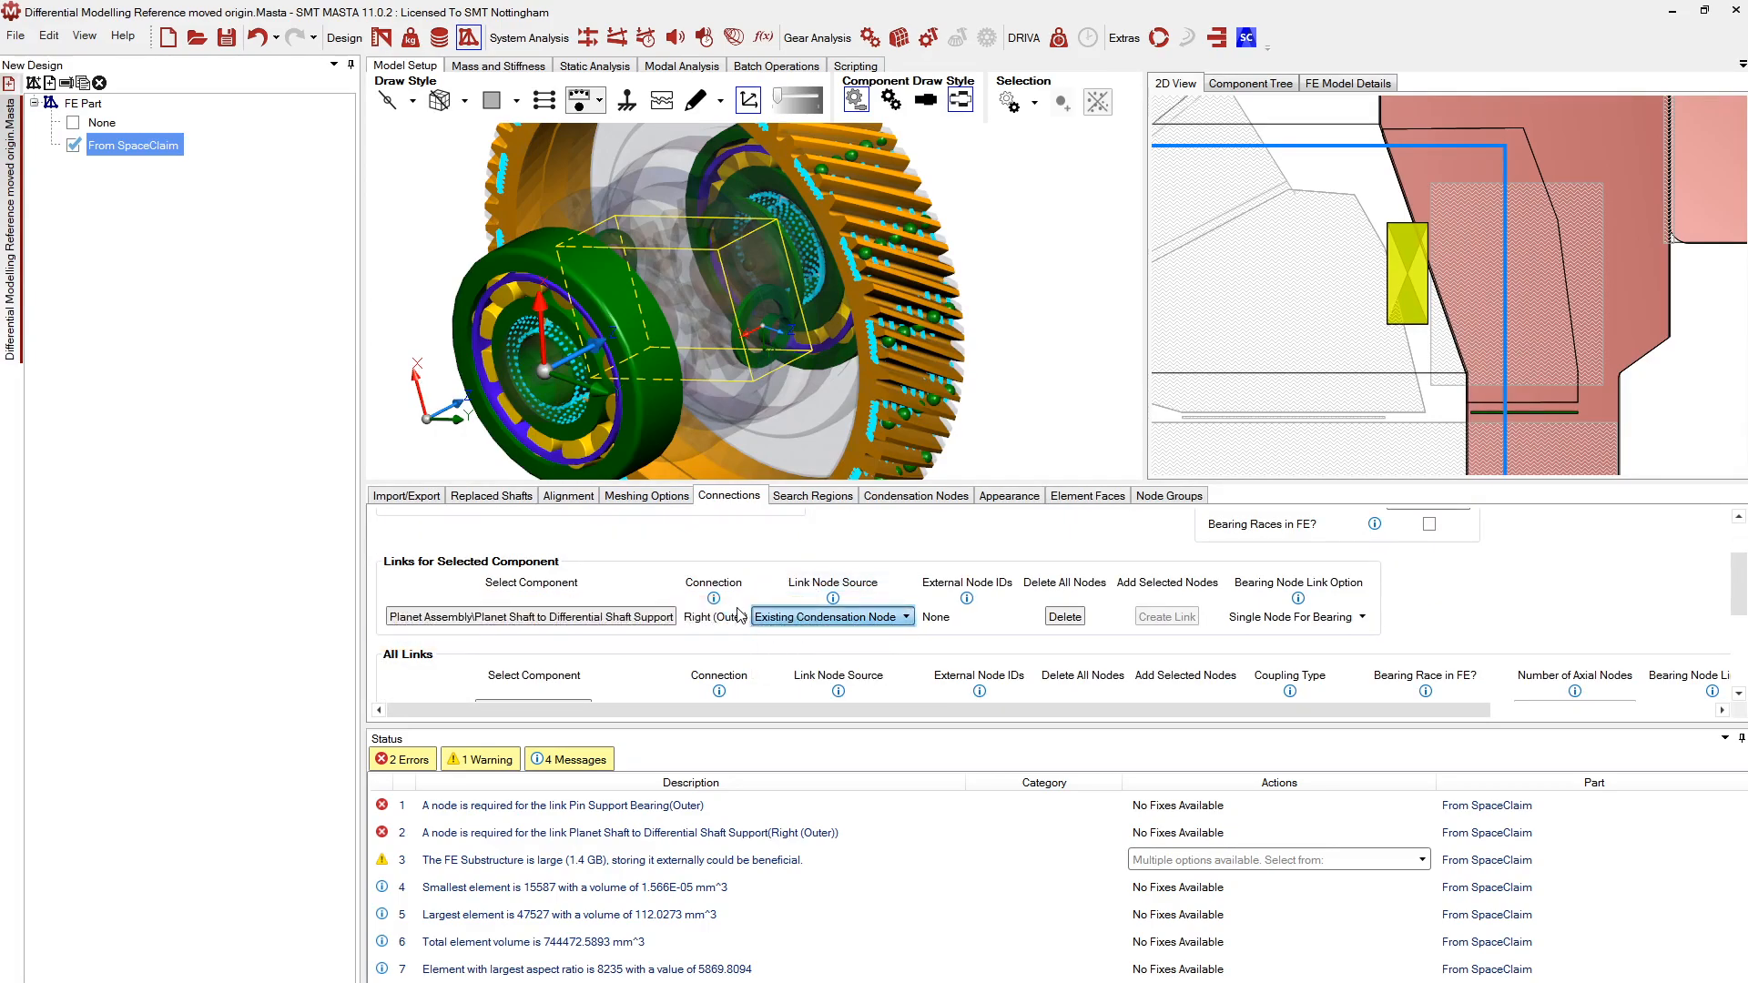
{"action": "scroll", "coordinate": [761, 397], "scroll_direction": "up", "scroll_amount": 5}
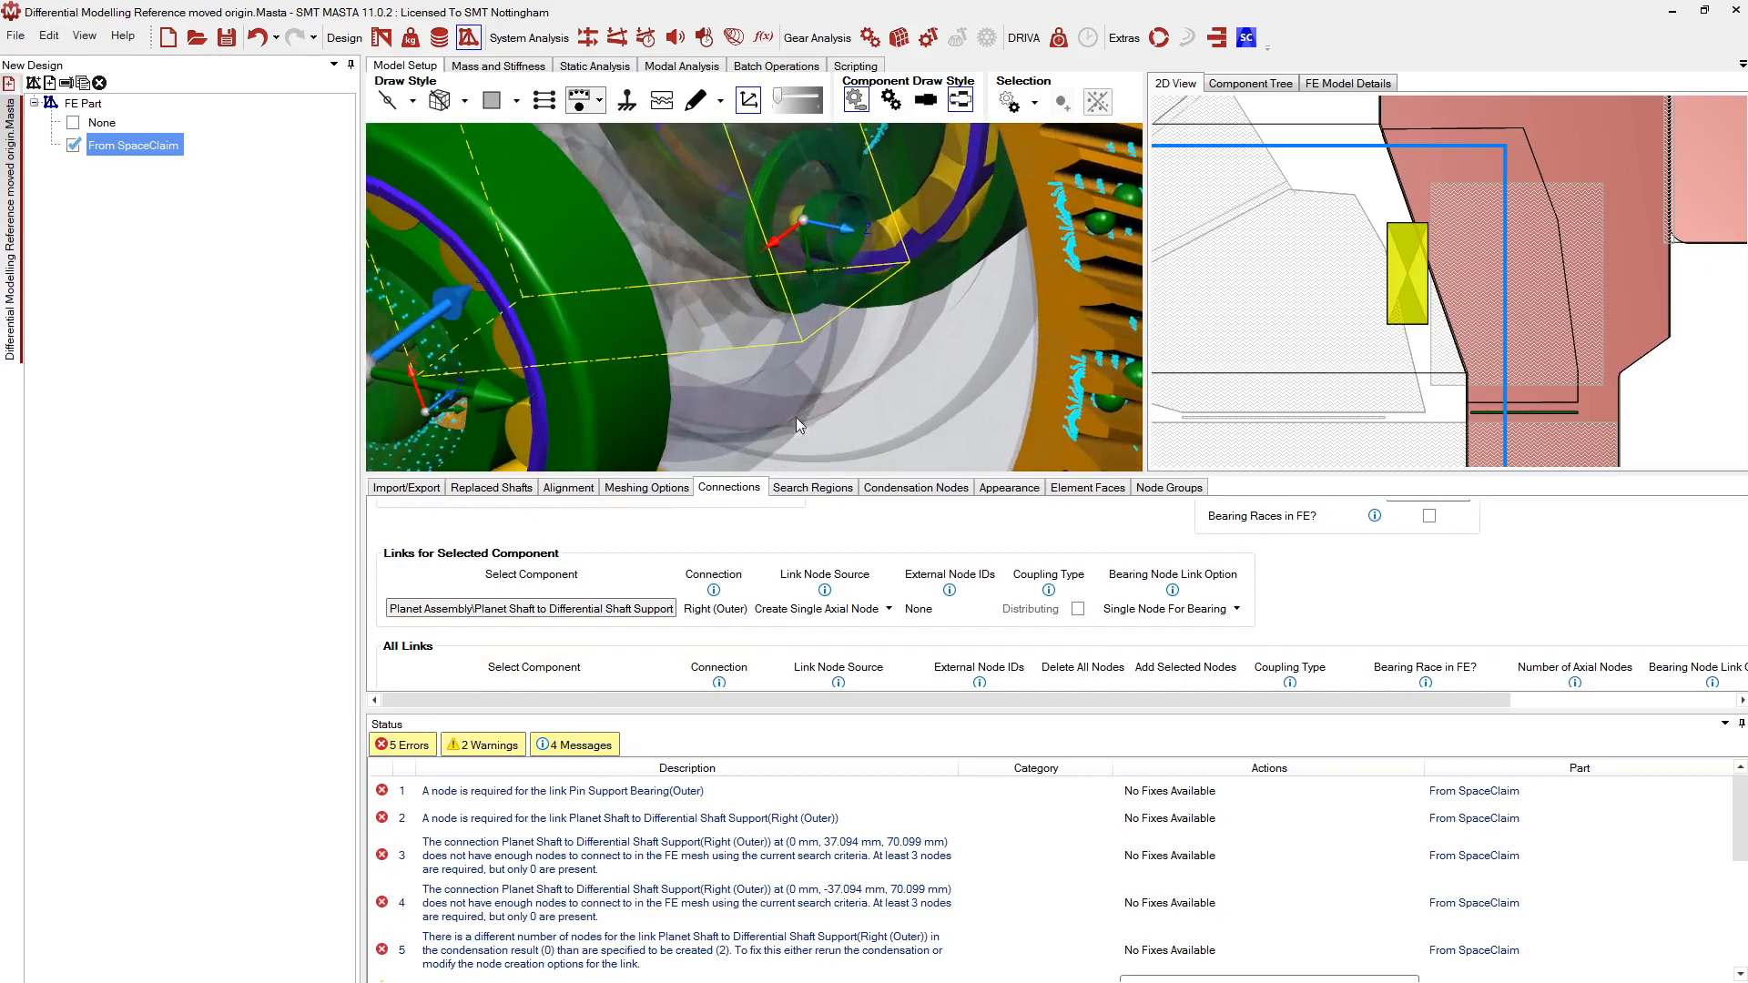
{"action": "scroll", "coordinate": [774, 284], "scroll_direction": "up", "scroll_amount": 3}
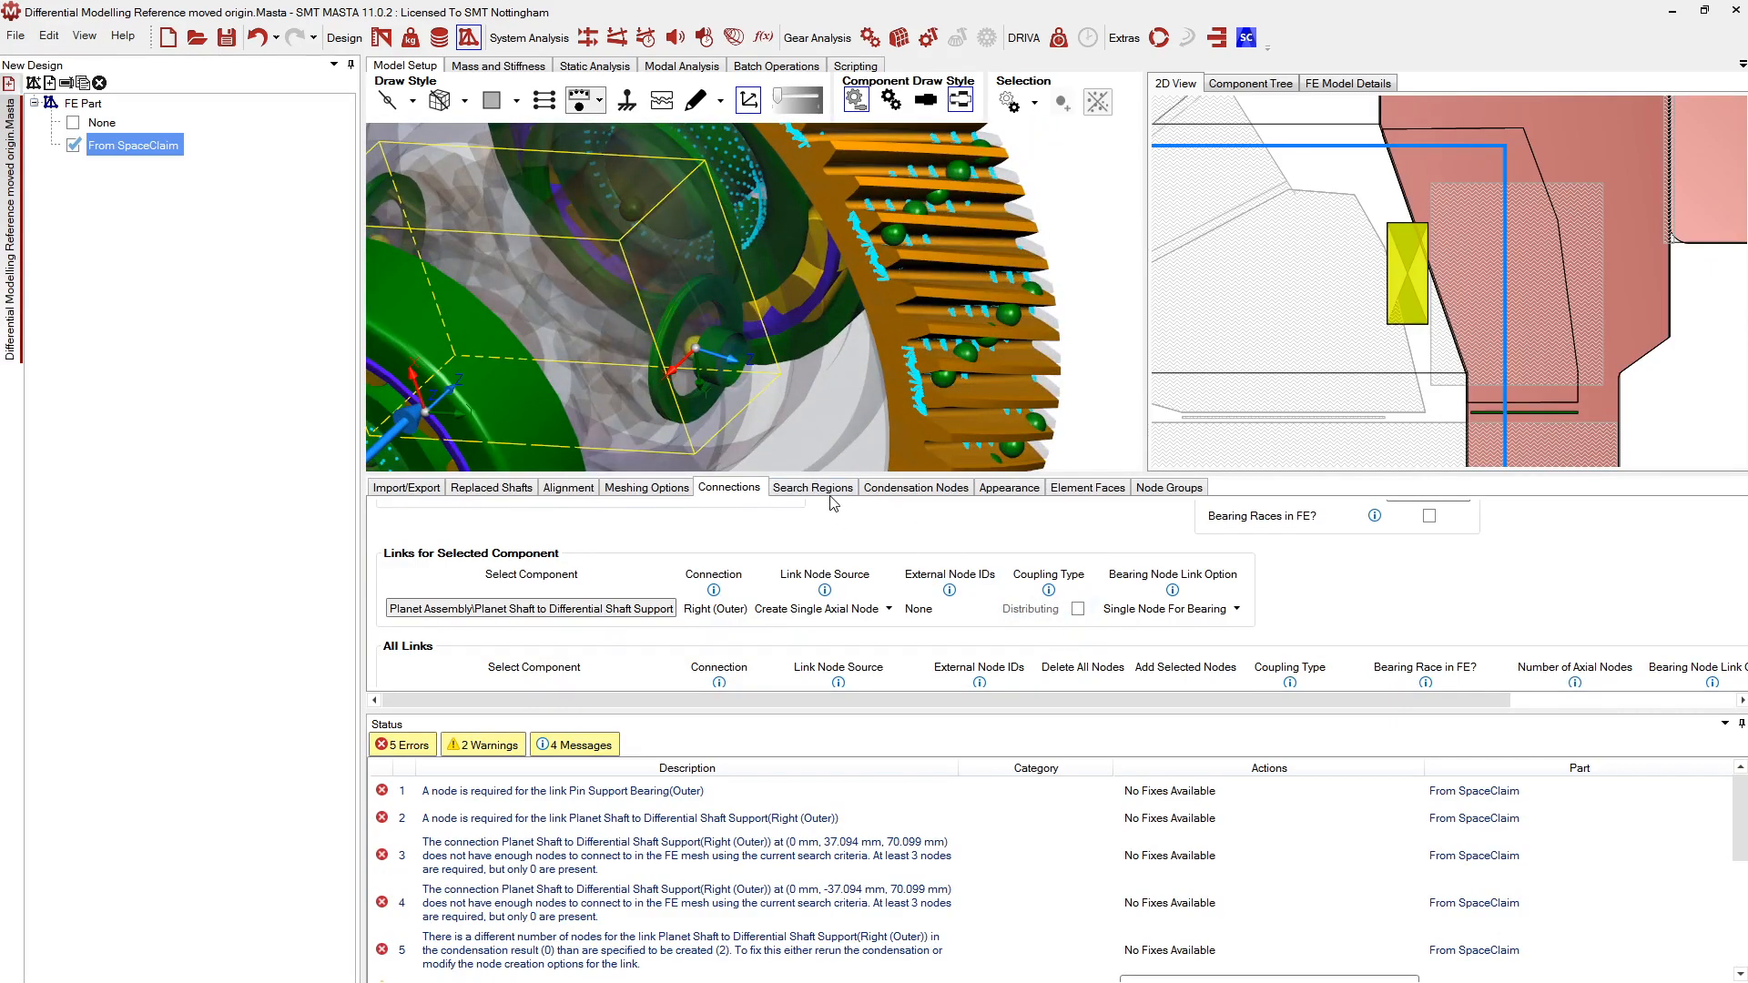
{"action": "left_click", "coordinate": [1188, 590]}
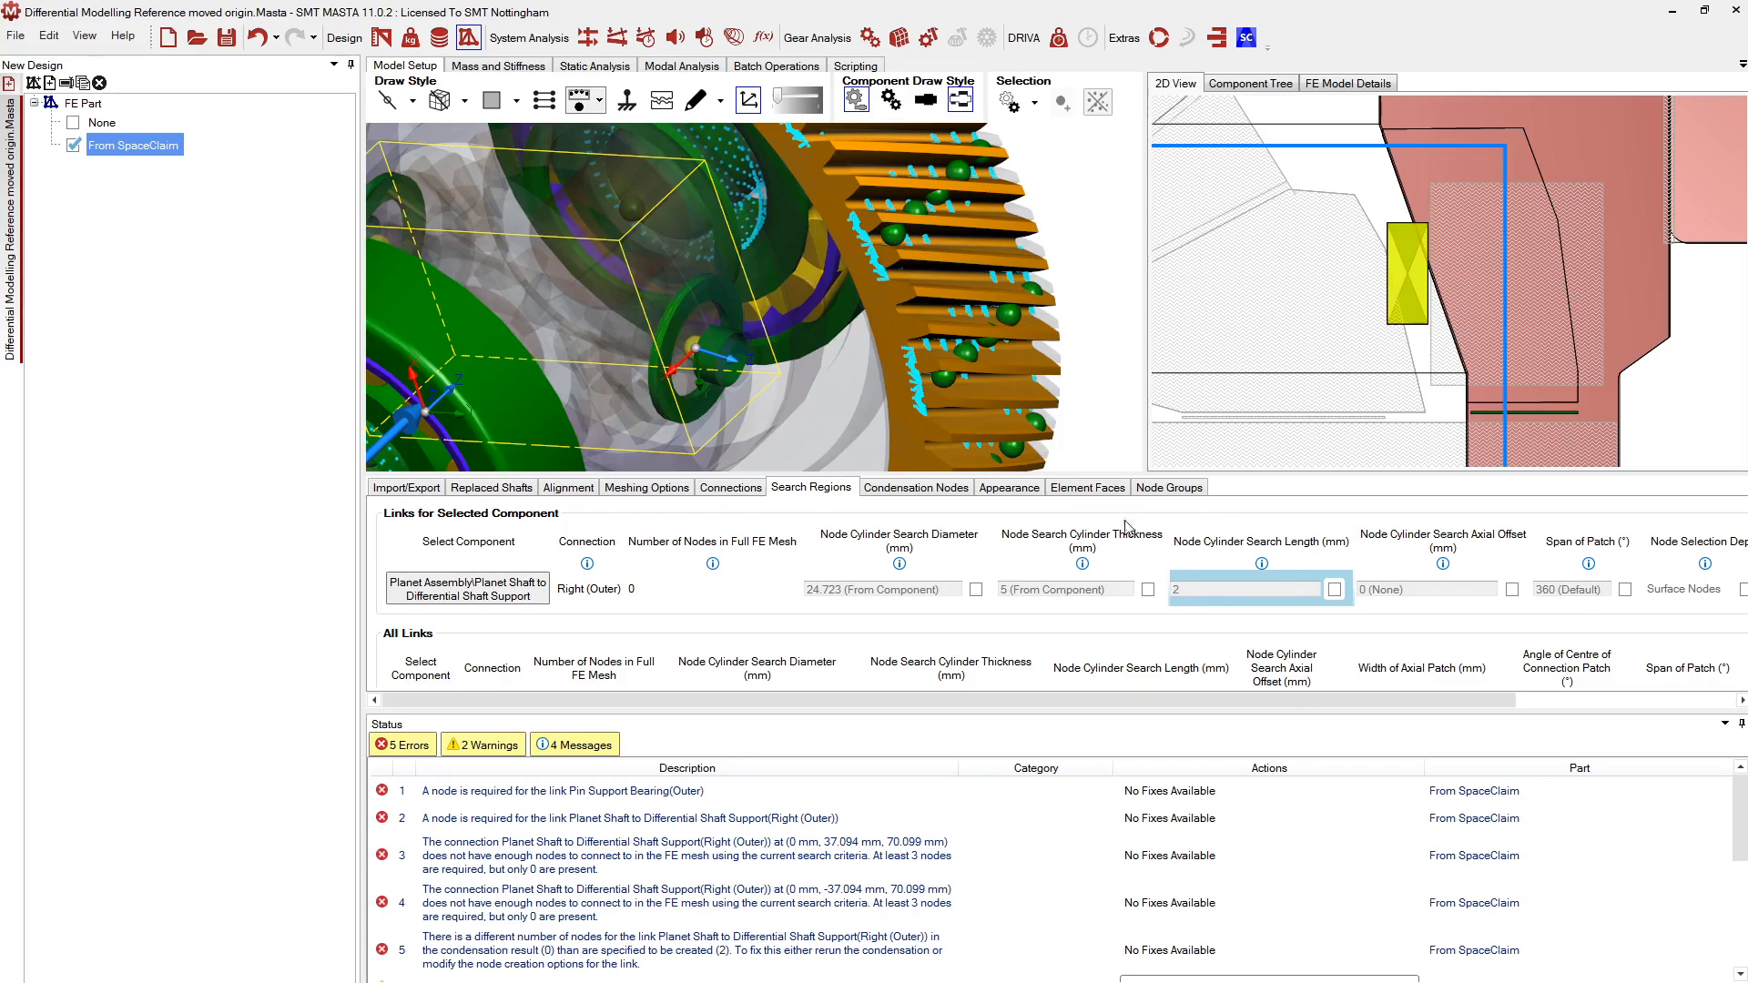
{"action": "scroll", "coordinate": [699, 391], "scroll_direction": "up", "scroll_amount": 4}
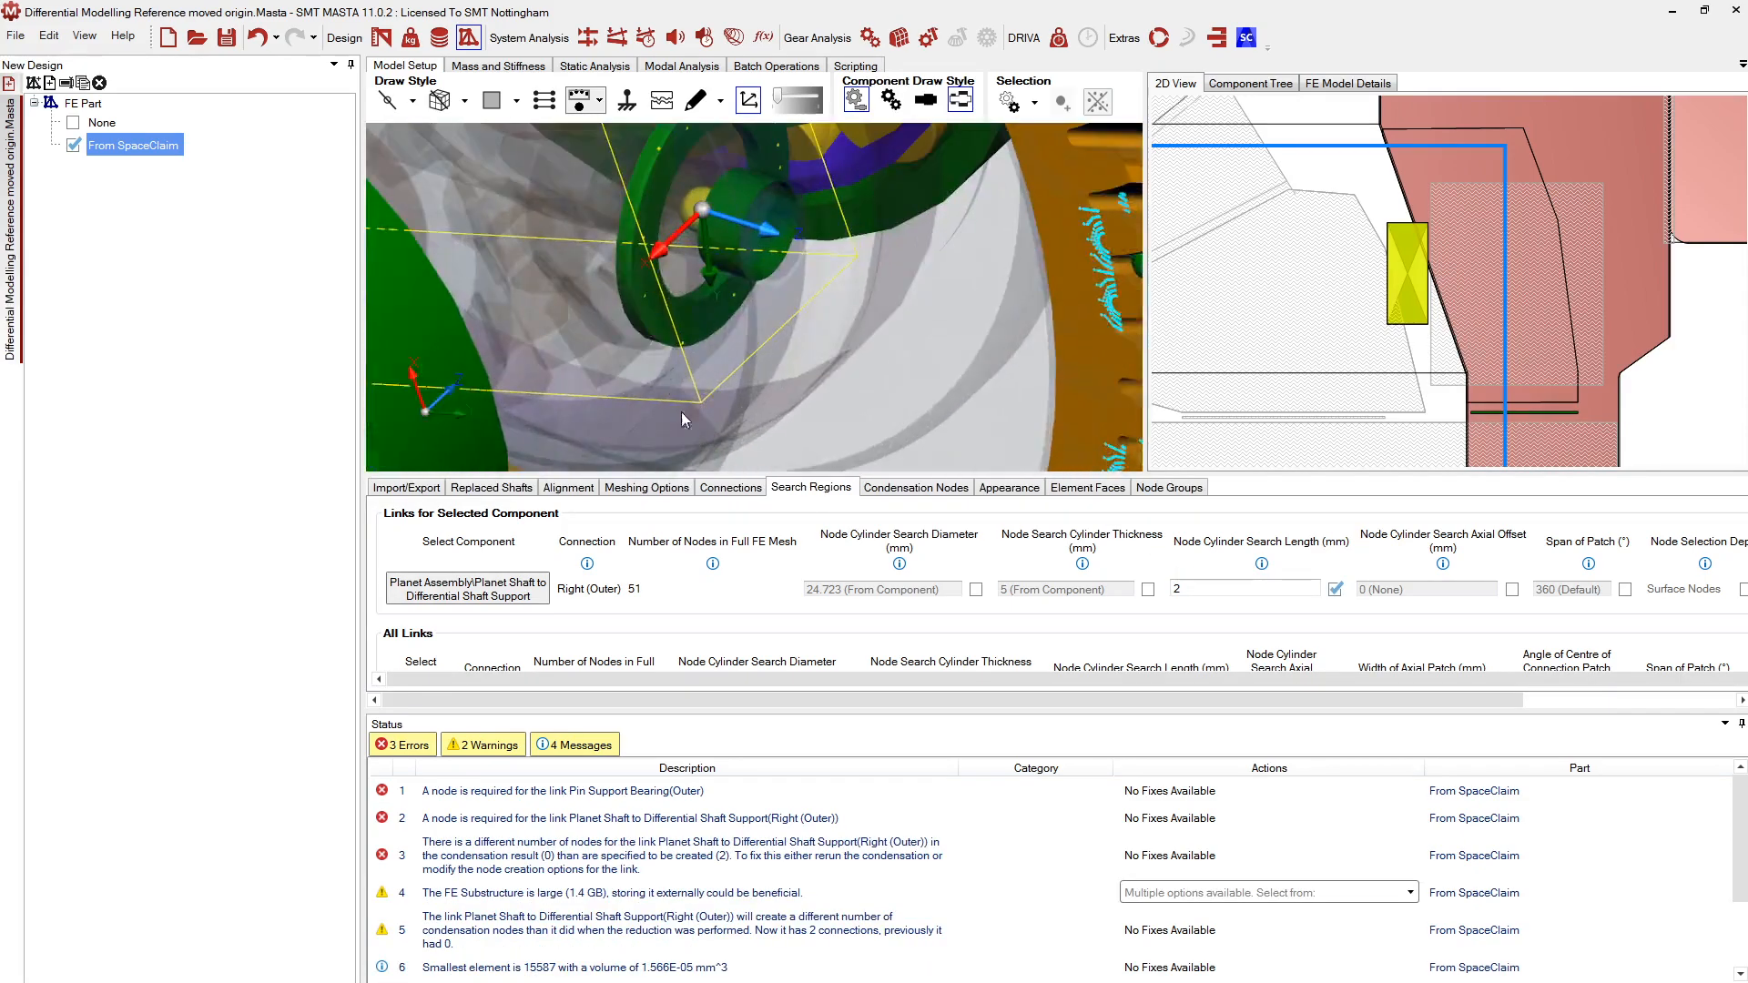
{"action": "scroll", "coordinate": [684, 331], "scroll_direction": "down", "scroll_amount": 4}
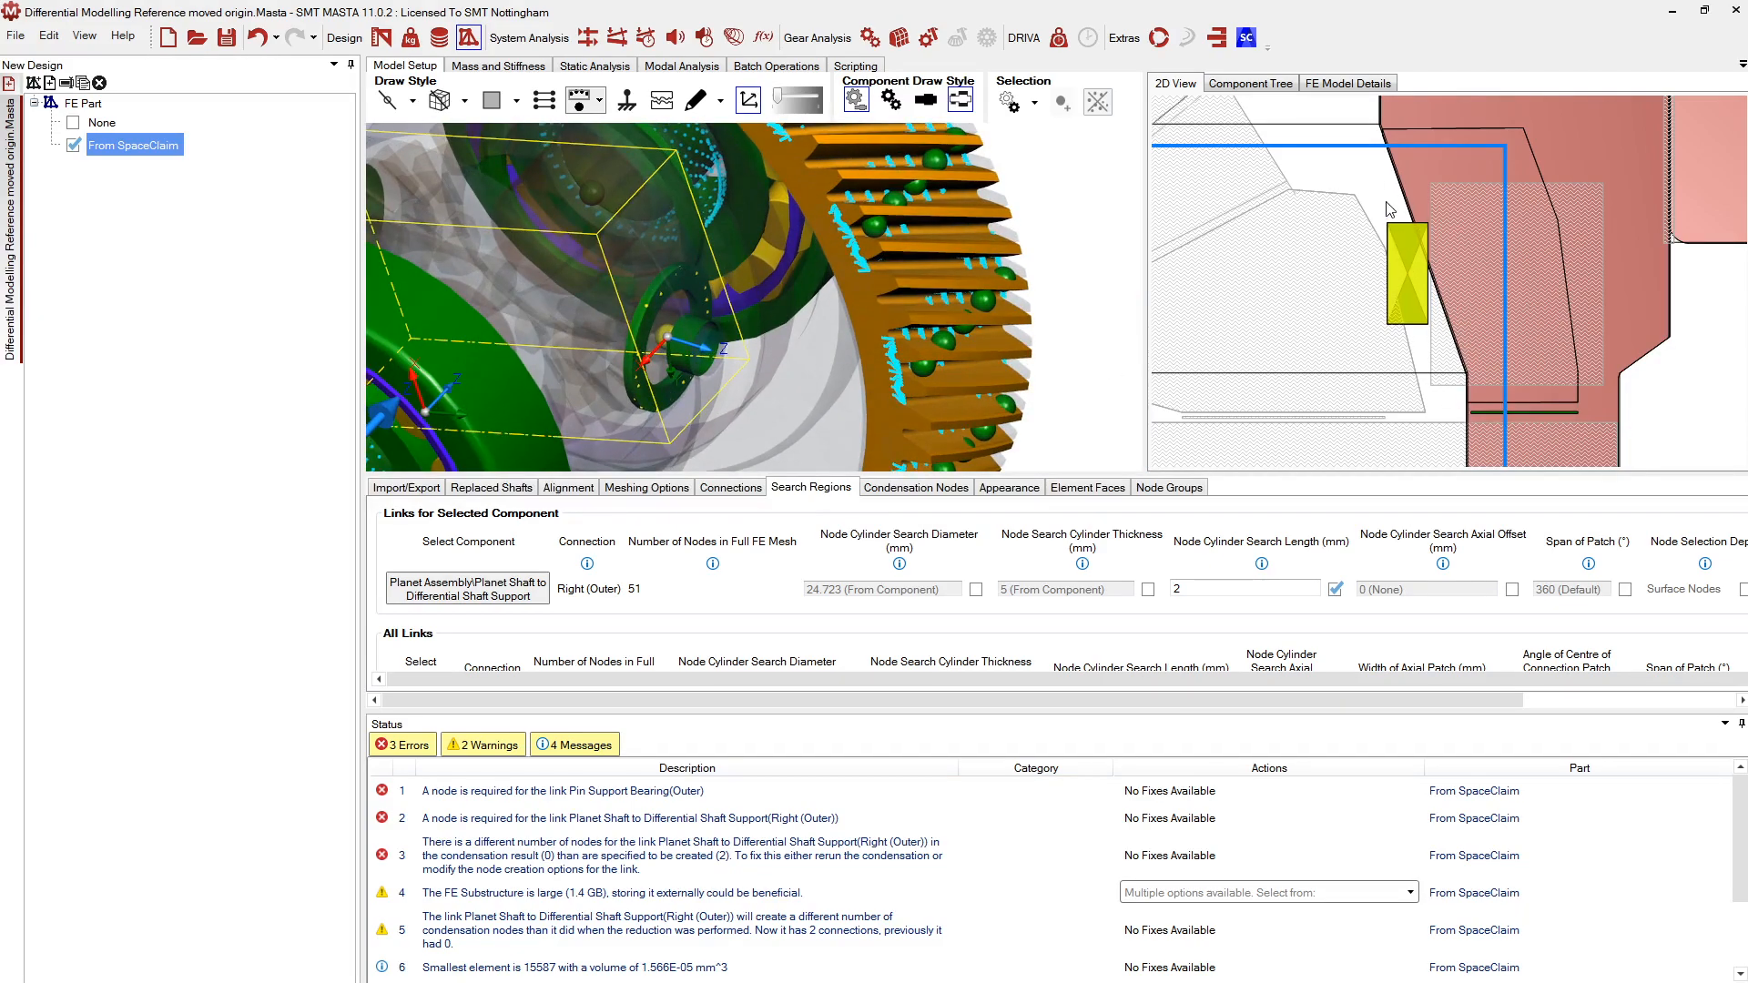
{"action": "scroll", "coordinate": [1437, 293], "scroll_direction": "down", "scroll_amount": 5}
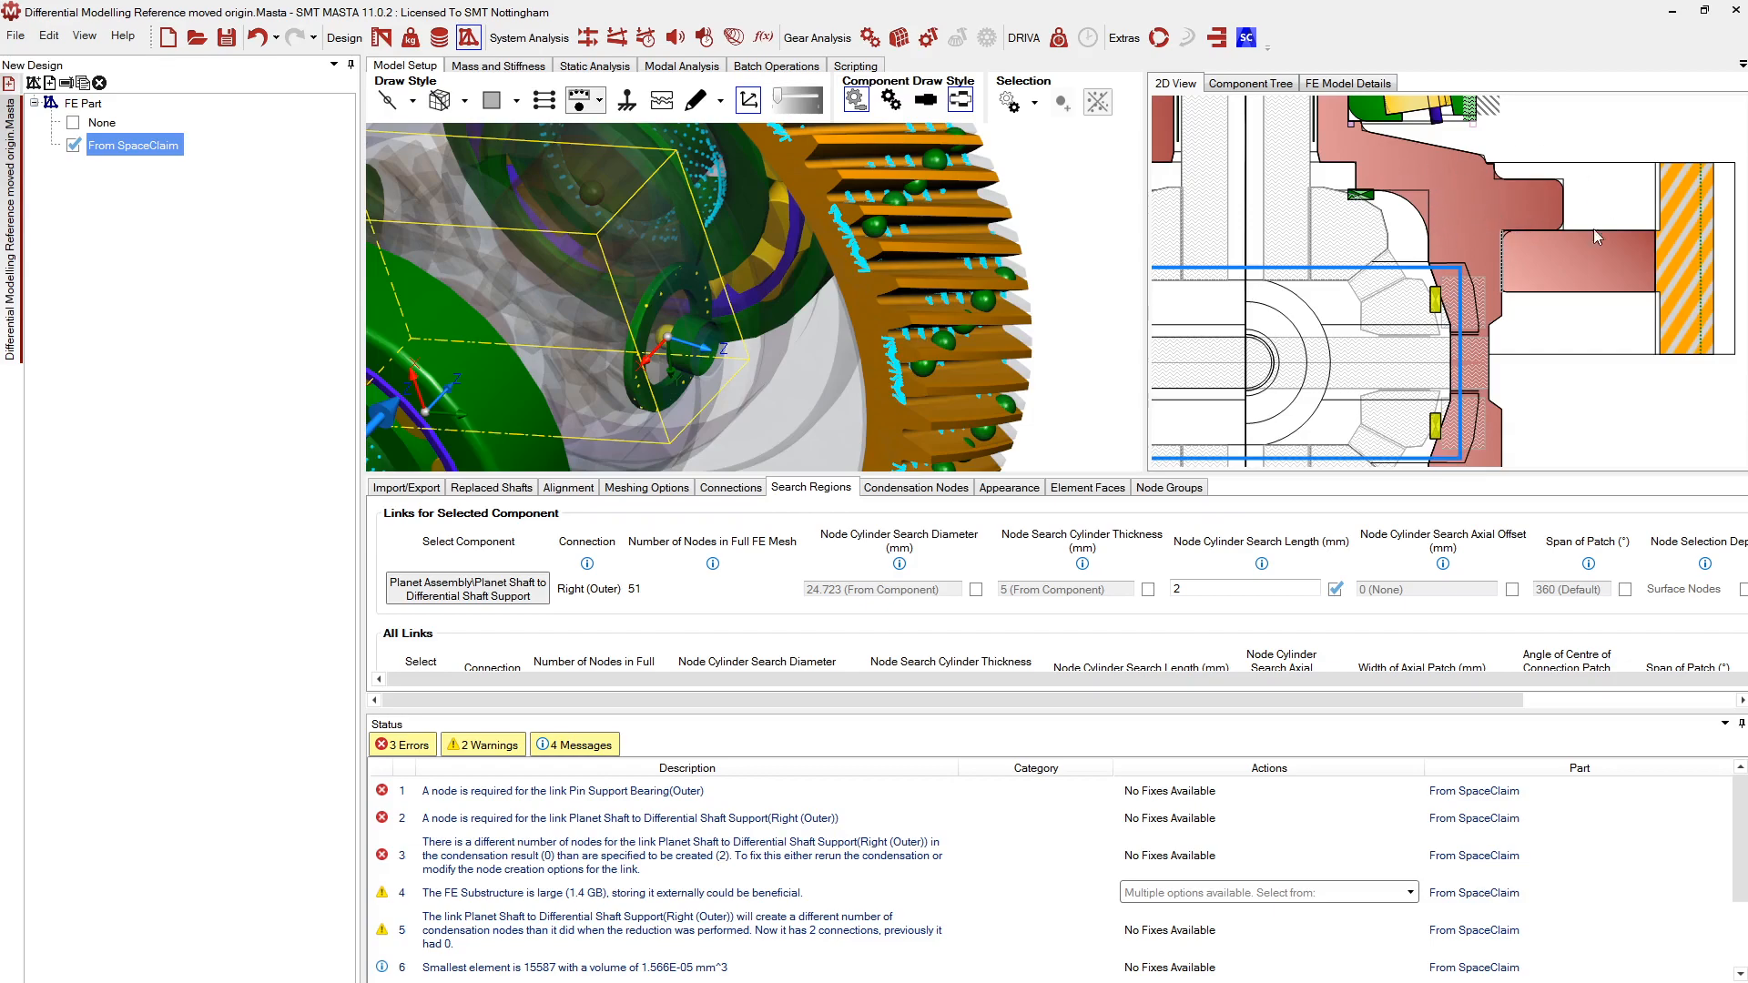
{"action": "scroll", "coordinate": [1626, 264], "scroll_direction": "down", "scroll_amount": 5}
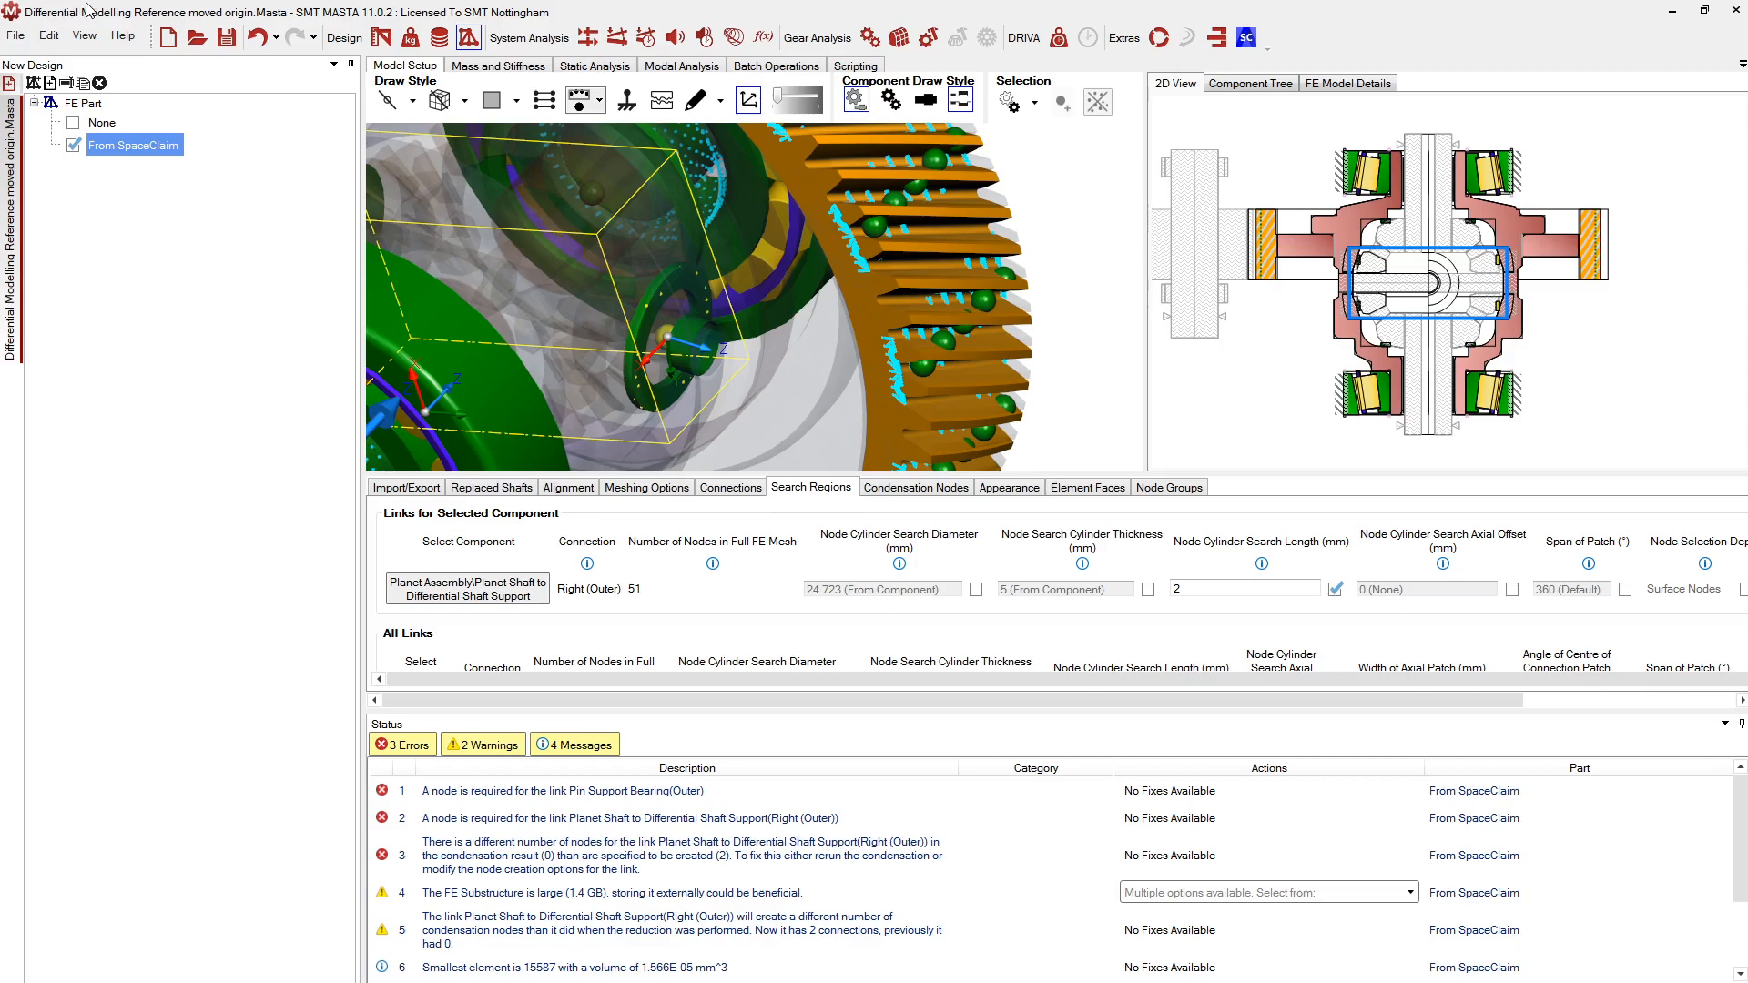
Collapse the Status panel and enlarge the 3D view of the model
{"action": "middle_click_drag", "start_coordinate": [1244, 362], "coordinate": [1282, 350]}
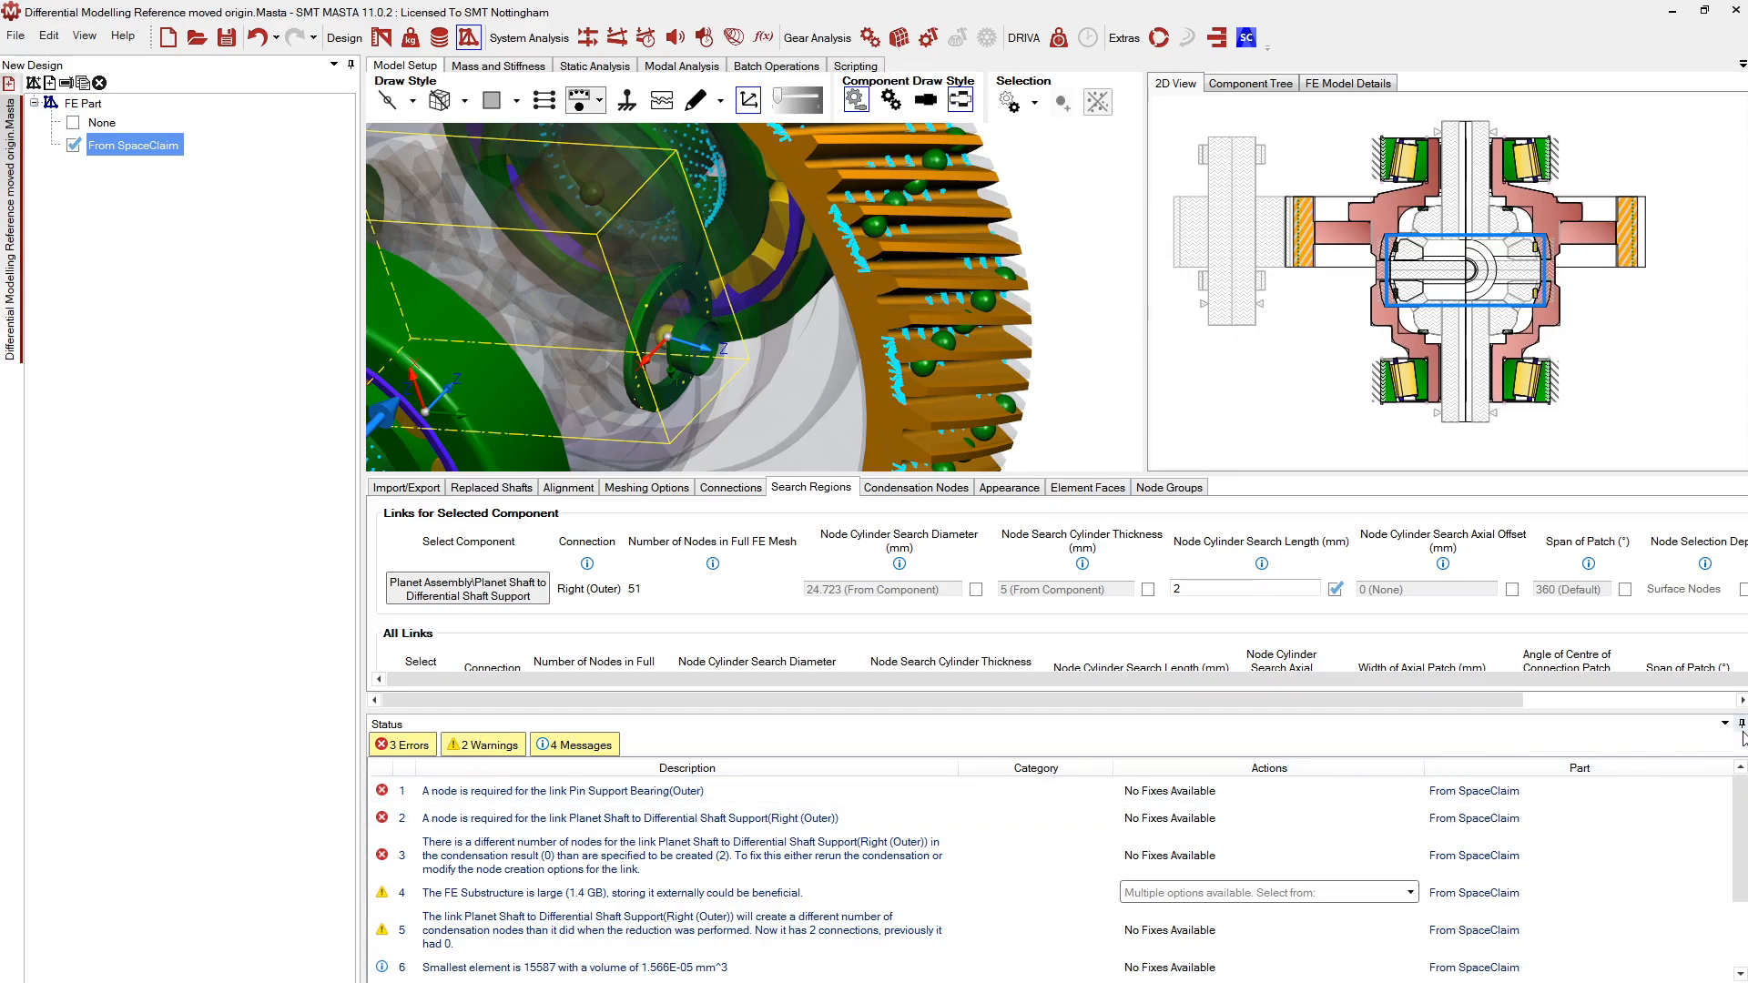
{"action": "left_click_drag", "start_coordinate": [1619, 713], "coordinate": [1620, 967]}
{"action": "left_click_drag", "start_coordinate": [1287, 475], "coordinate": [1279, 707]}
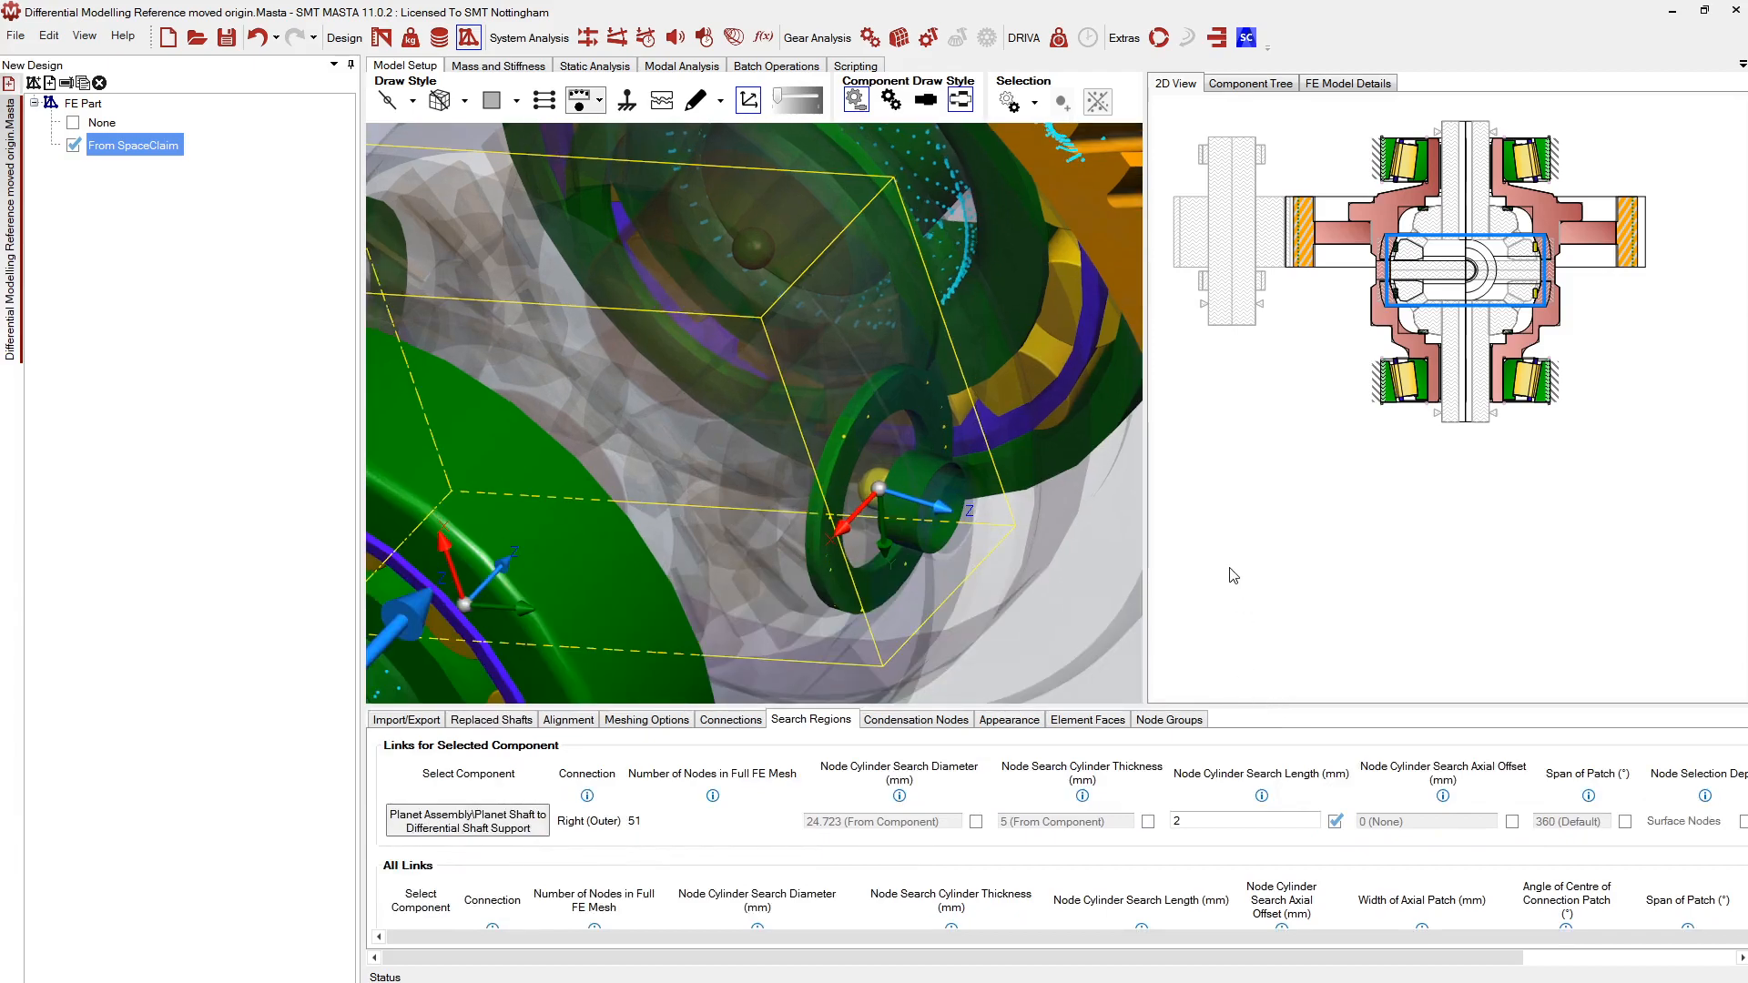
{"action": "middle_click_drag", "start_coordinate": [1299, 352], "coordinate": [1343, 491]}
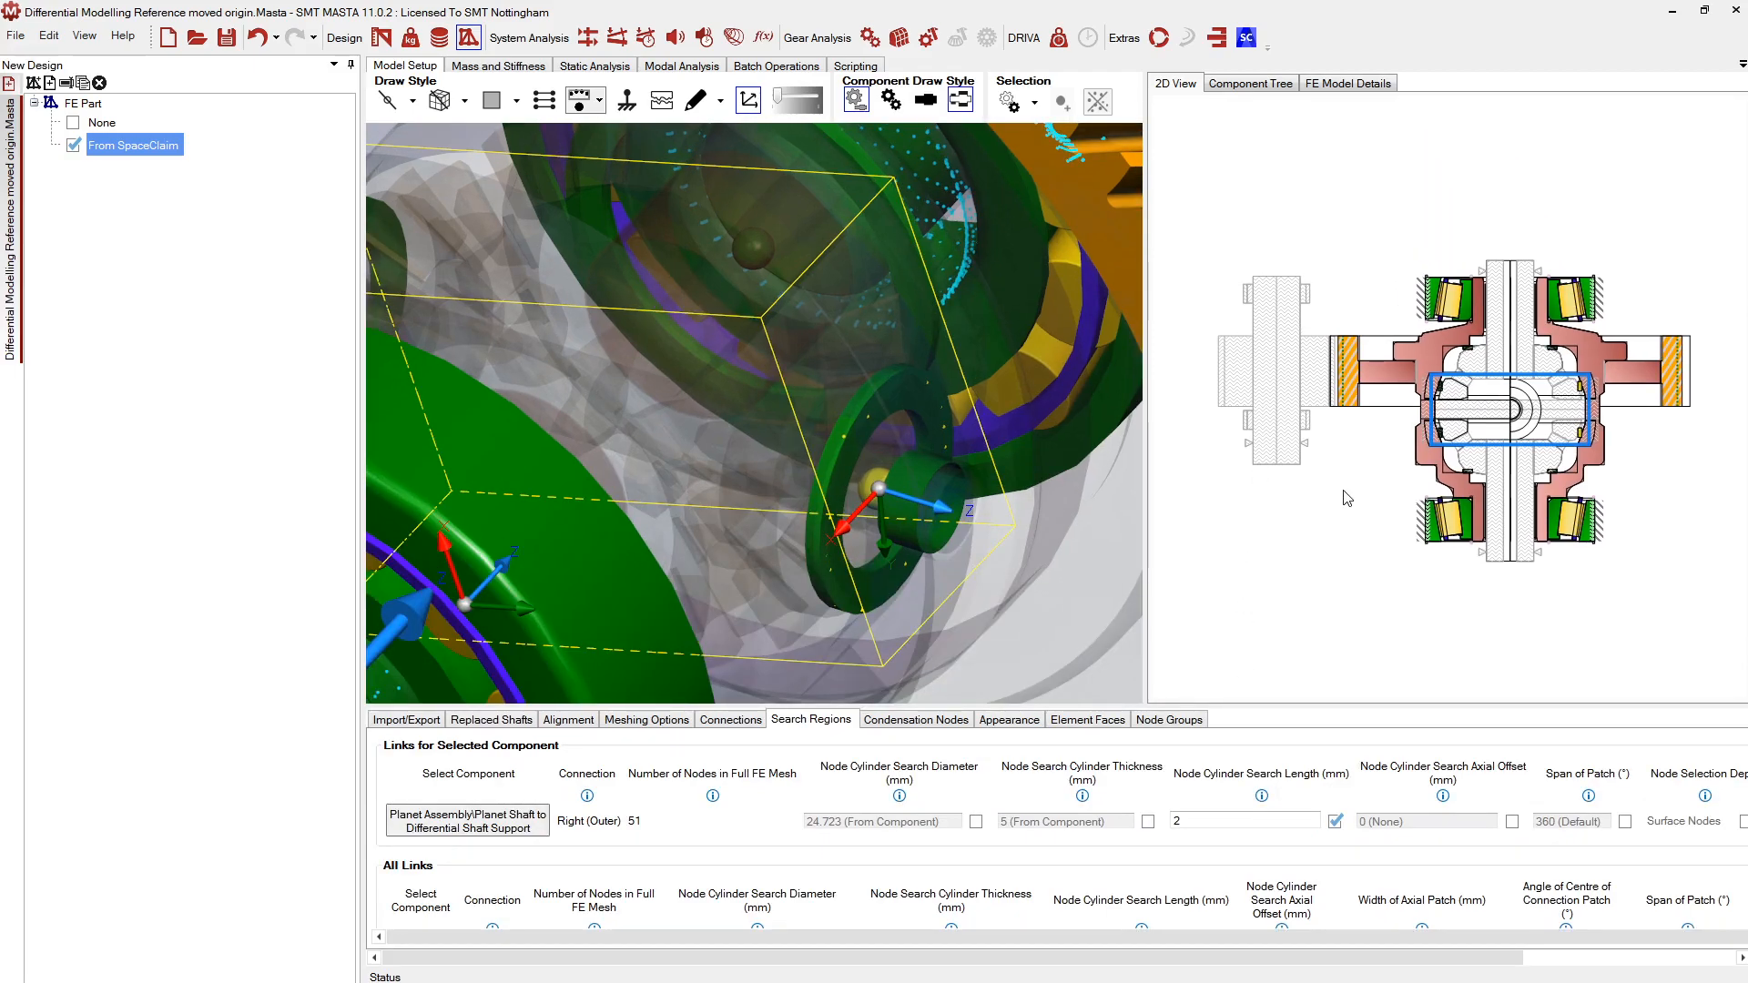